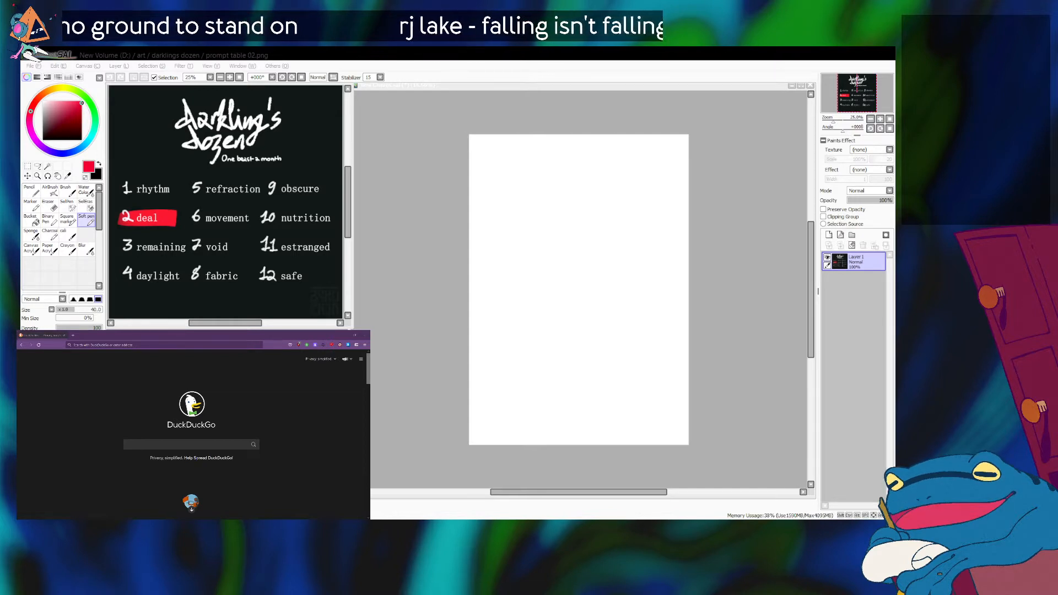
Make the blank canvas the active document and choose the Square marker brush.
{"action": "key", "text": "alt+Tab"}
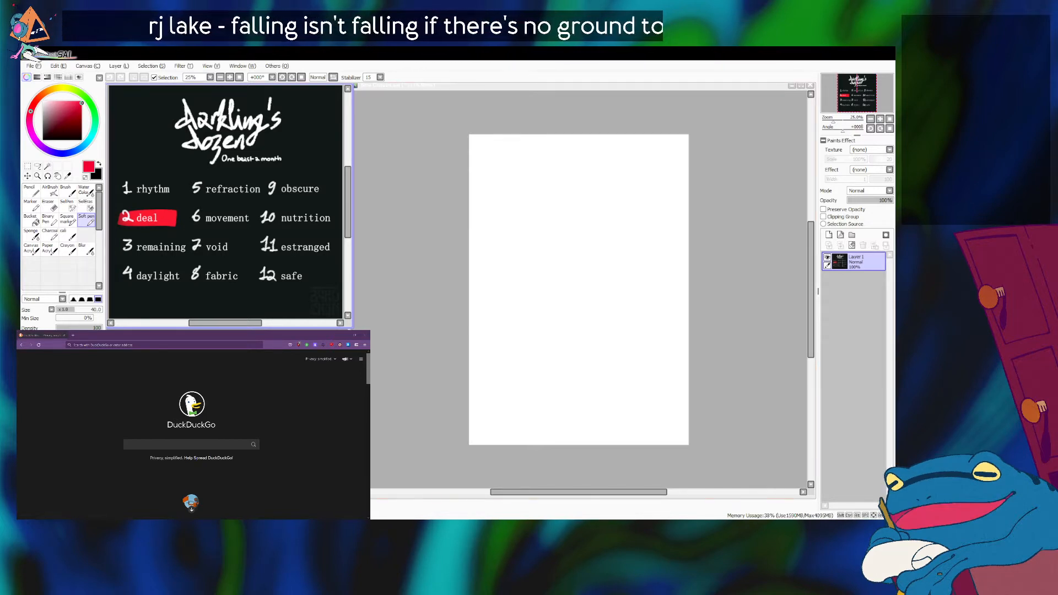
{"action": "left_click", "coordinate": [444, 293]}
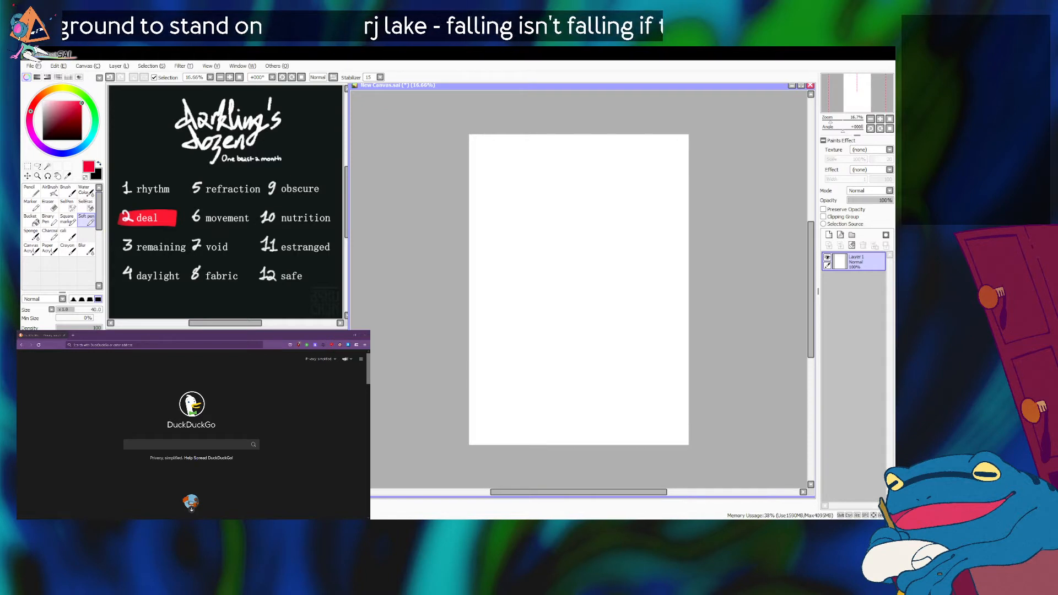
{"action": "left_click", "coordinate": [67, 219]}
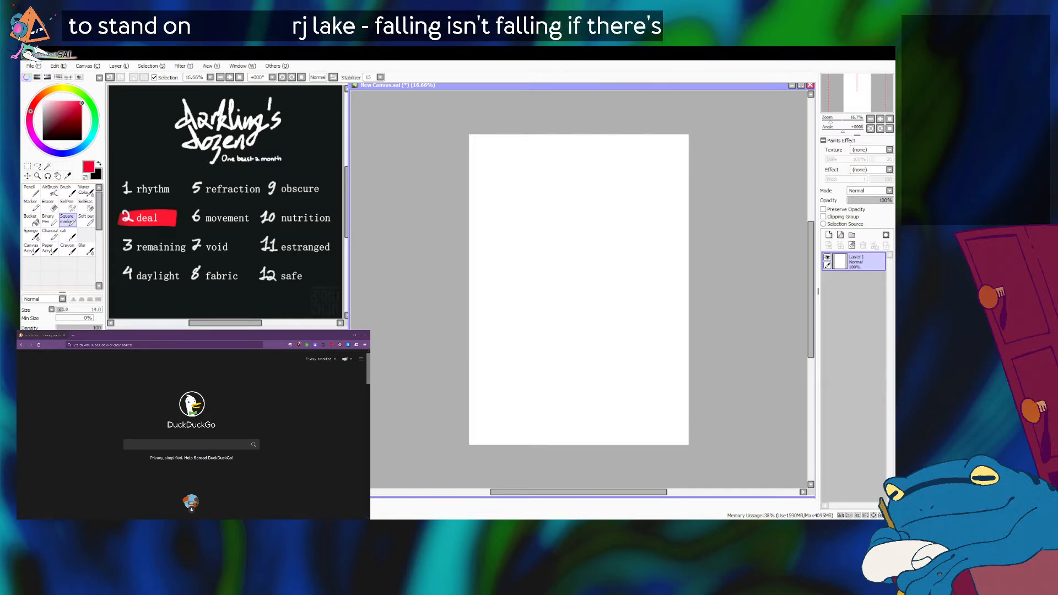
{"action": "key", "text": "alt+Tab"}
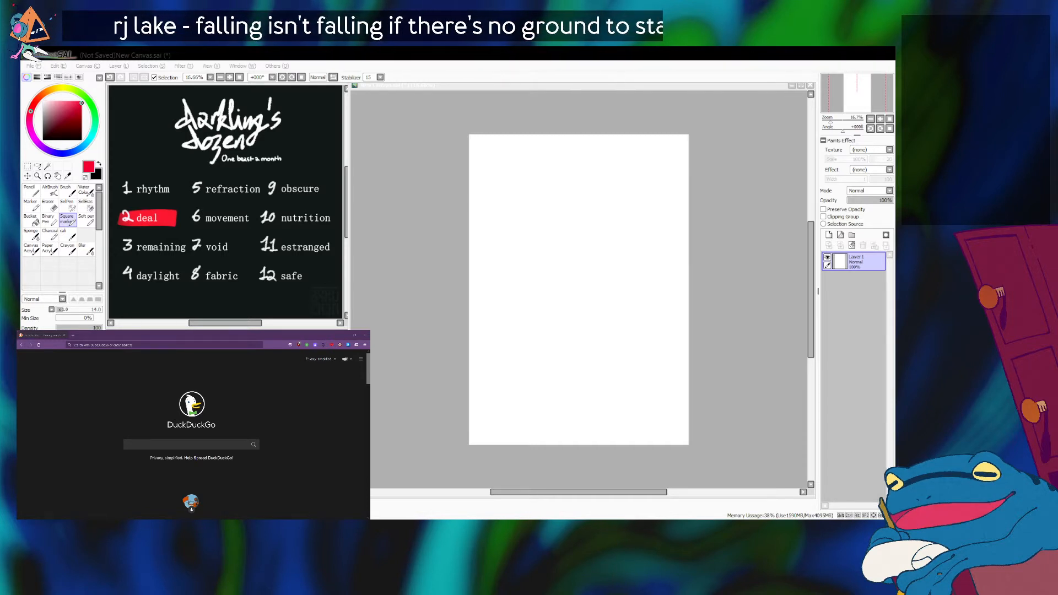
{"action": "key", "text": "alt+Tab"}
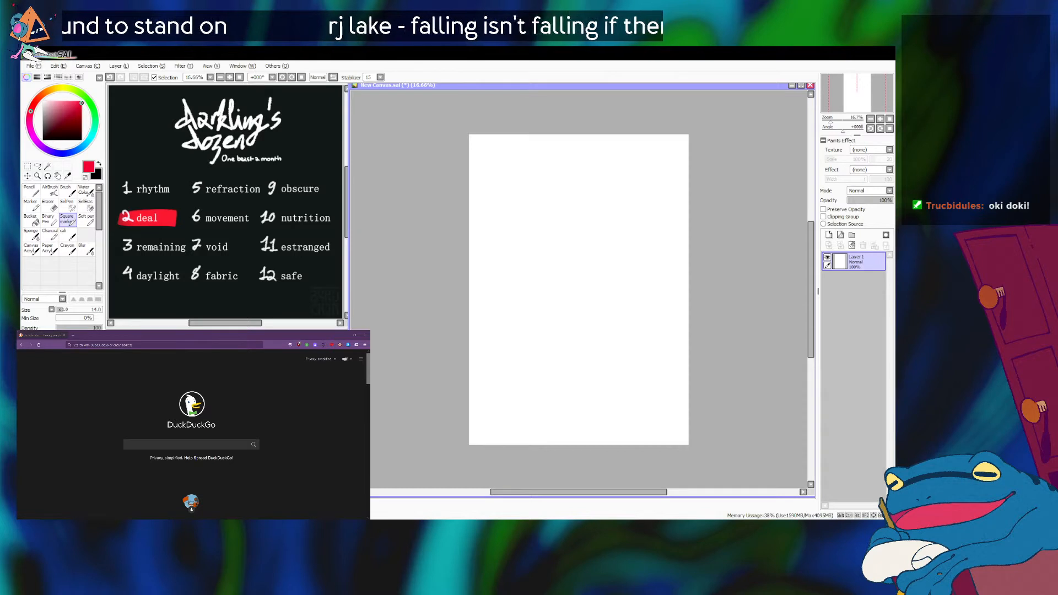
{"action": "key", "text": "alt+Tab"}
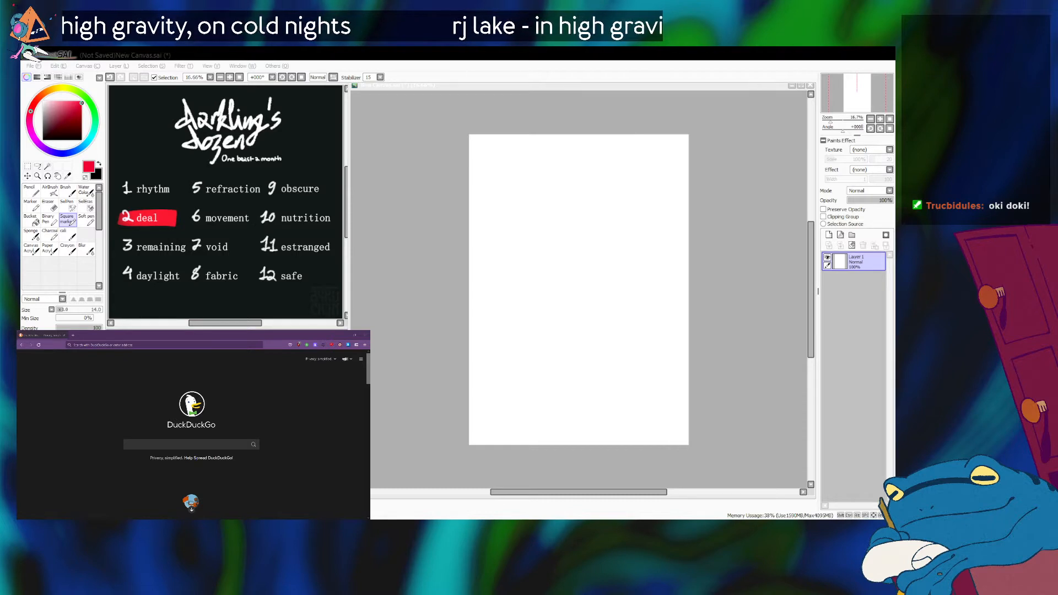
{"action": "key", "text": "alt+Tab"}
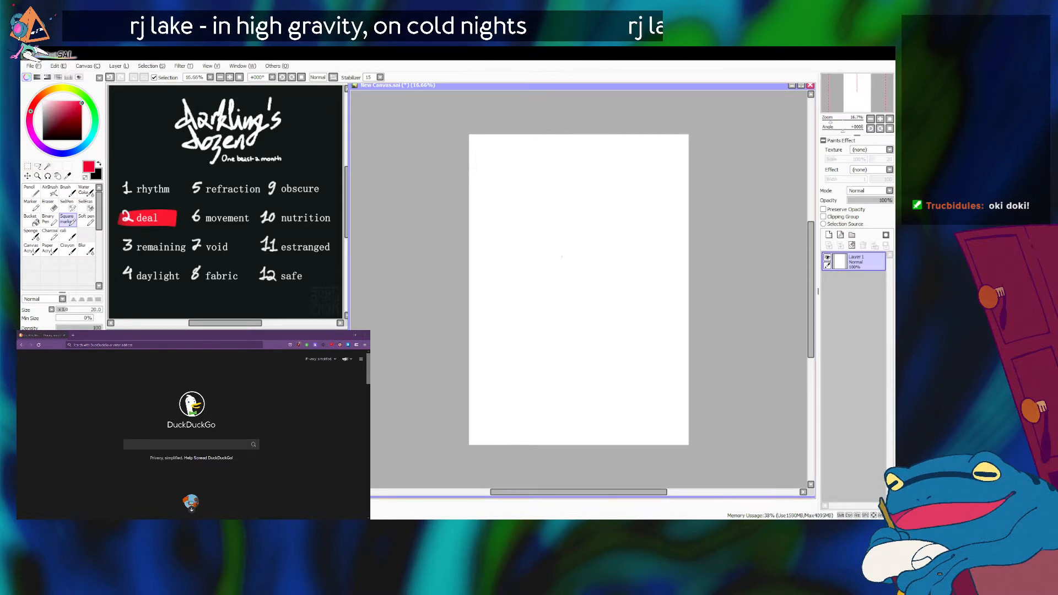
Enlarge the Square marker to size 70, try a red test scribble on the blank canvas and undo it.
{"action": "key", "text": "bracketright"}
{"action": "key", "text": "bracketright"}
{"action": "key", "text": "bracketright"}
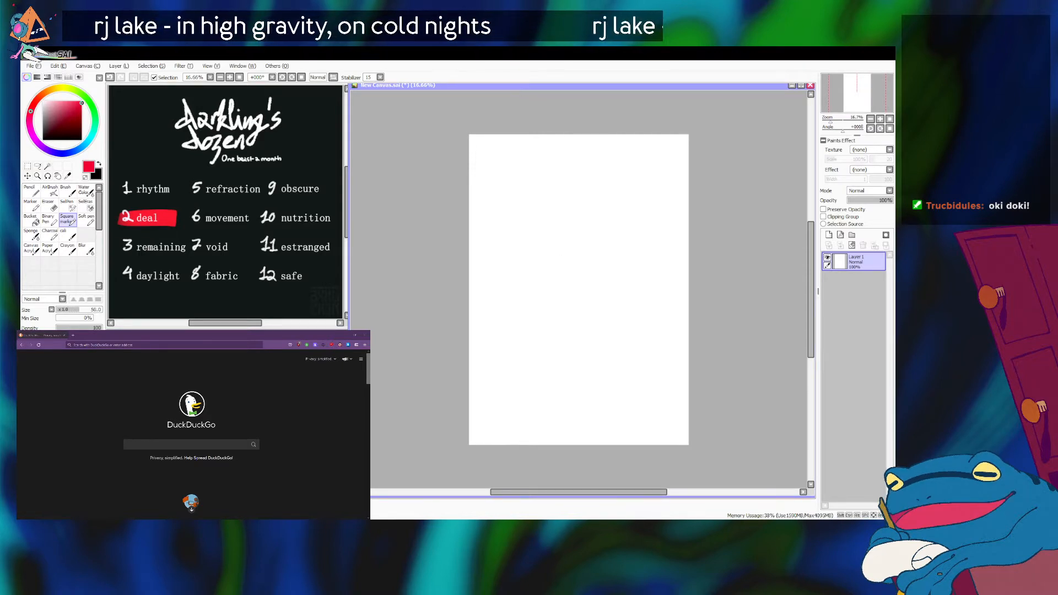
{"action": "key", "text": "bracketright"}
{"action": "key", "text": "bracketright"}
{"action": "mouse_move", "coordinate": [548, 213]}
{"action": "left_mouse_down"}
{"action": "mouse_move", "coordinate": [579, 242]}
{"action": "mouse_move", "coordinate": [593, 237]}
{"action": "left_mouse_up"}
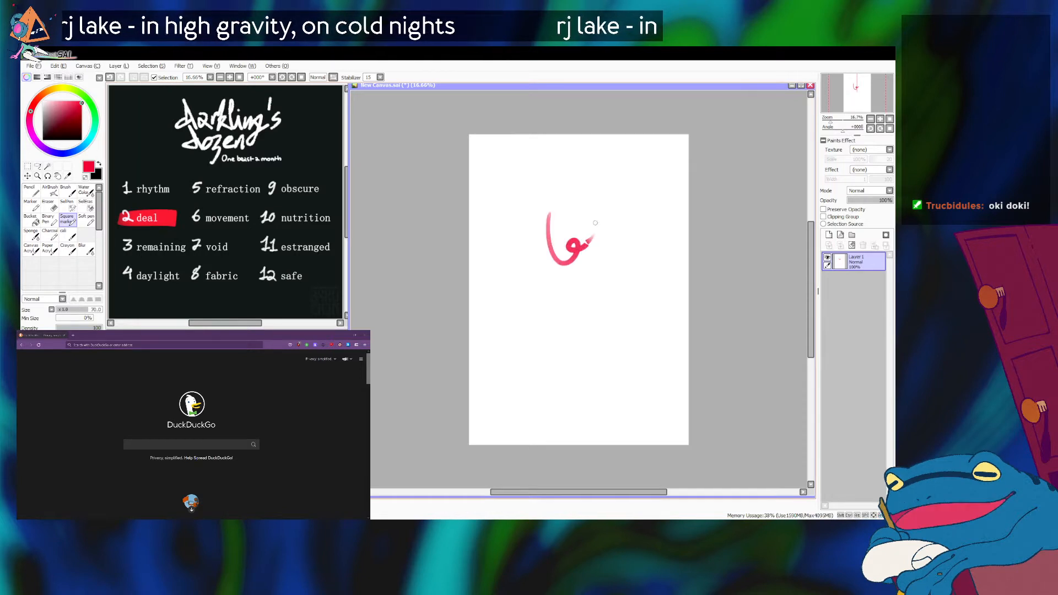
{"action": "key", "text": "ctrl+z"}
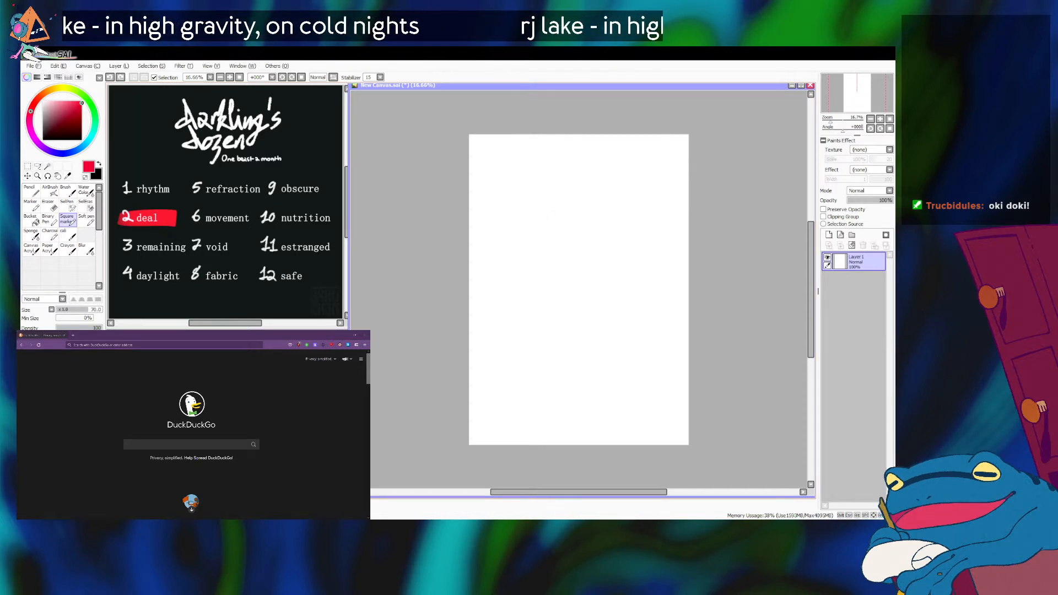
Set the Square marker's size to 160 after trying a larger test stroke on the canvas and undoing it.
{"action": "left_click", "coordinate": [68, 235]}
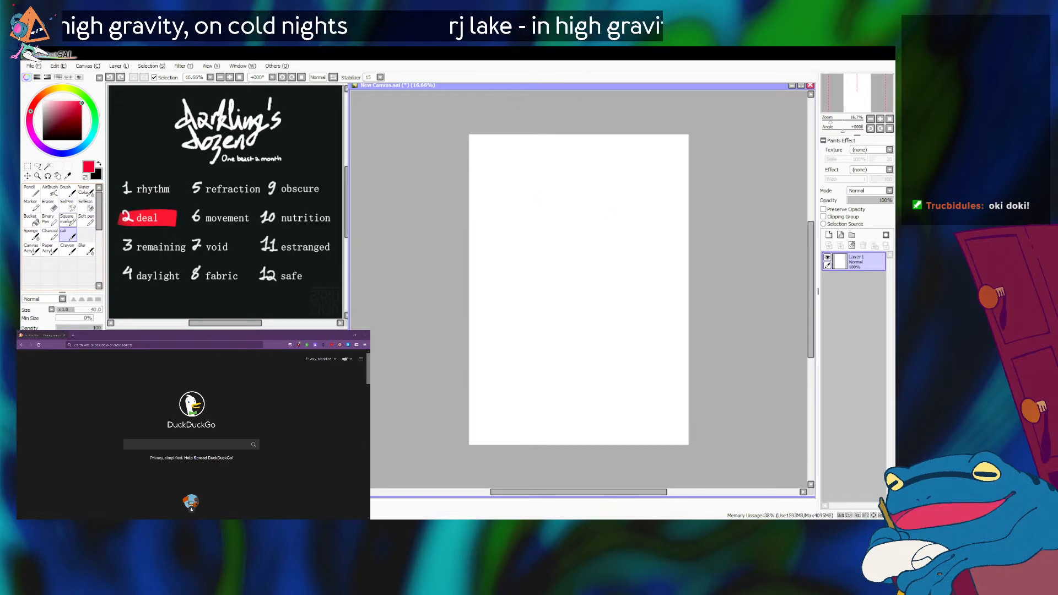
{"action": "left_click", "coordinate": [68, 219]}
{"action": "key", "text": "bracketright"}
{"action": "key", "text": "bracketright"}
{"action": "key", "text": "bracketright"}
{"action": "key", "text": "bracketright"}
{"action": "key", "text": "bracketright"}
{"action": "key", "text": "bracketright"}
{"action": "mouse_move", "coordinate": [535, 227]}
{"action": "left_mouse_down"}
{"action": "mouse_move", "coordinate": [546, 293]}
{"action": "mouse_move", "coordinate": [586, 255]}
{"action": "left_mouse_up"}
{"action": "key", "text": "ctrl+z"}
{"action": "key", "text": "bracketleft"}
{"action": "key", "text": "bracketleft"}
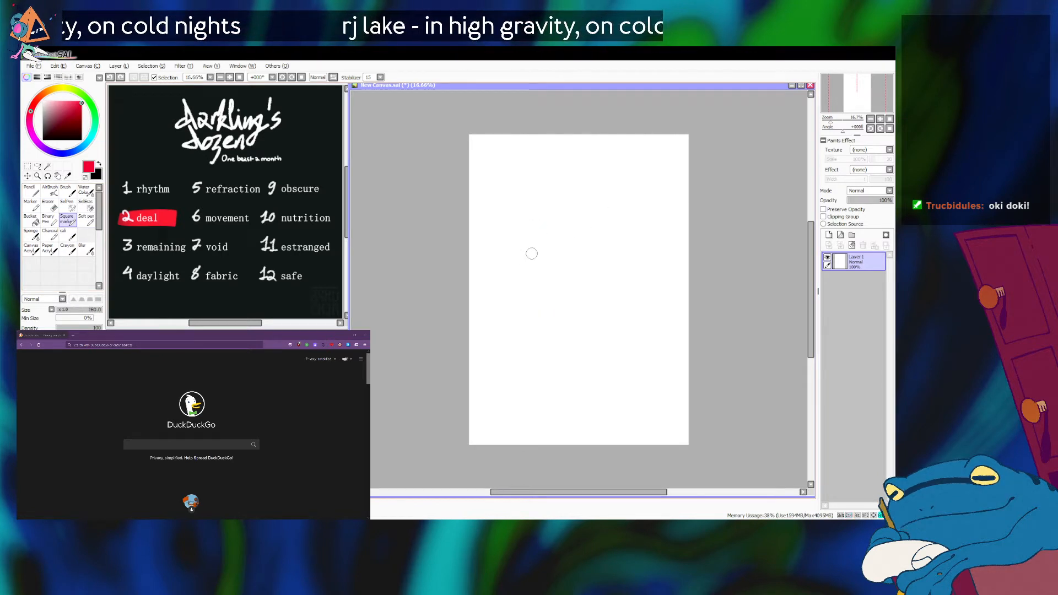
Try lettering a thick red D on the upper half of the page, and undo its strokes.
{"action": "mouse_move", "coordinate": [521, 239]}
{"action": "left_mouse_down"}
{"action": "mouse_move", "coordinate": [524, 262]}
{"action": "mouse_move", "coordinate": [524, 240]}
{"action": "mouse_move", "coordinate": [525, 285]}
{"action": "left_mouse_up"}
{"action": "mouse_move", "coordinate": [518, 241]}
{"action": "left_mouse_down"}
{"action": "mouse_move", "coordinate": [541, 246]}
{"action": "mouse_move", "coordinate": [533, 292]}
{"action": "left_mouse_up"}
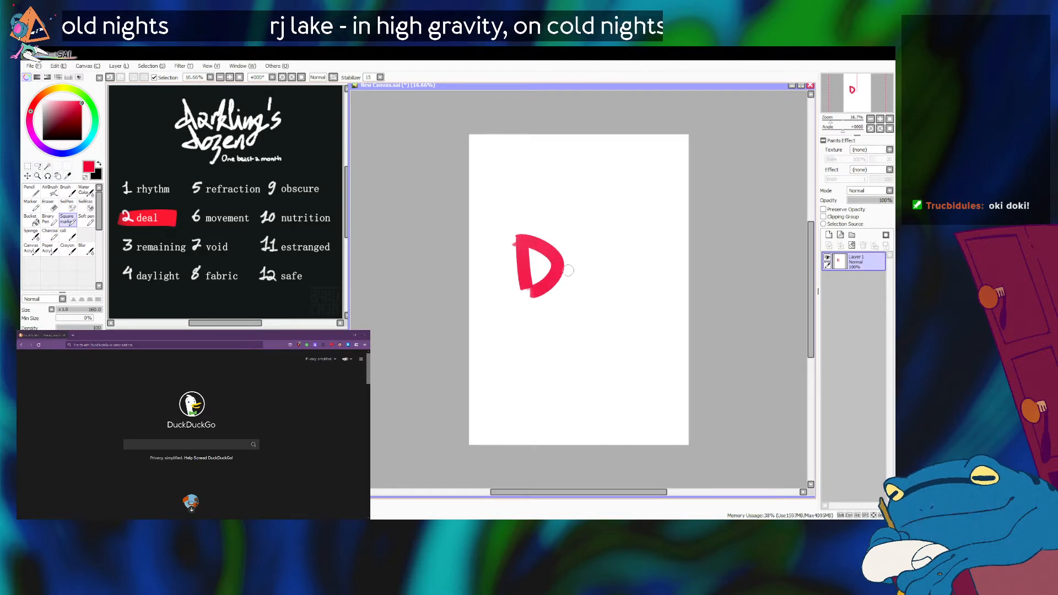
{"action": "key", "text": "ctrl+z"}
{"action": "key", "text": "ctrl+z"}
Hand-letter the word DEAL in red across the upper half of the page with the Square marker at size 120.
{"action": "key", "text": "bracketleft"}
{"action": "mouse_move", "coordinate": [505, 247]}
{"action": "left_mouse_down"}
{"action": "mouse_move", "coordinate": [529, 269]}
{"action": "mouse_move", "coordinate": [513, 272]}
{"action": "mouse_move", "coordinate": [518, 247]}
{"action": "mouse_move", "coordinate": [506, 279]}
{"action": "mouse_move", "coordinate": [542, 277]}
{"action": "mouse_move", "coordinate": [560, 249]}
{"action": "mouse_move", "coordinate": [560, 261]}
{"action": "mouse_move", "coordinate": [548, 246]}
{"action": "mouse_move", "coordinate": [558, 266]}
{"action": "mouse_move", "coordinate": [549, 281]}
{"action": "mouse_move", "coordinate": [581, 247]}
{"action": "mouse_move", "coordinate": [598, 286]}
{"action": "left_mouse_up"}
{"action": "key", "text": "ctrl+z"}
{"action": "key", "text": "ctrl+z"}
{"action": "key", "text": "ctrl+z"}
{"action": "key", "text": "ctrl+z"}
{"action": "key", "text": "ctrl+z"}
{"action": "left_click_drag", "start_coordinate": [600, 243], "coordinate": [640, 277]}
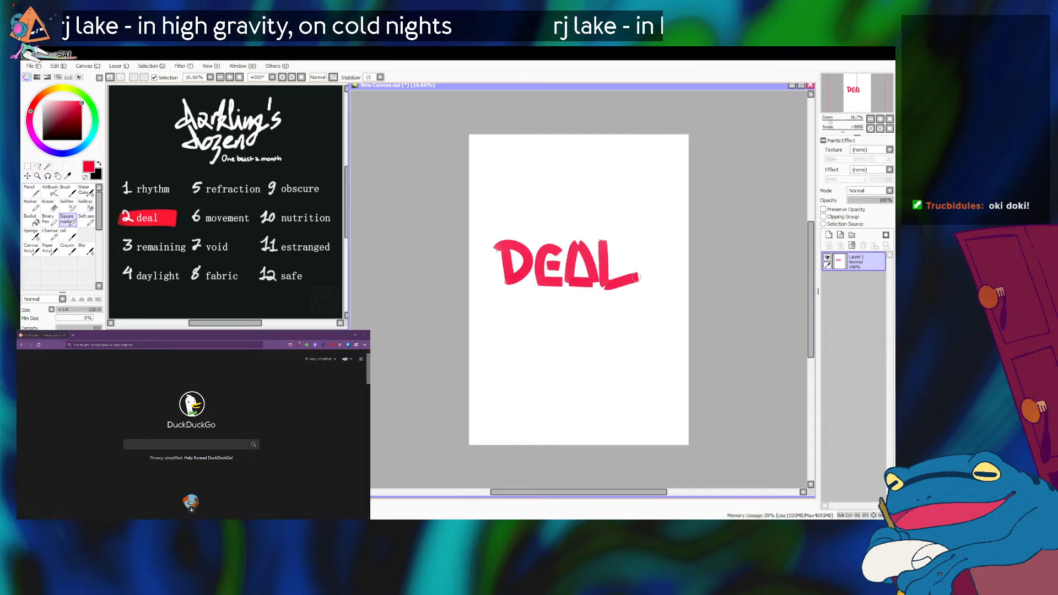
{"action": "key", "text": "ctrl+z"}
{"action": "mouse_move", "coordinate": [600, 241]}
{"action": "left_mouse_down"}
{"action": "mouse_move", "coordinate": [608, 283]}
{"action": "mouse_move", "coordinate": [637, 275]}
{"action": "left_mouse_up"}
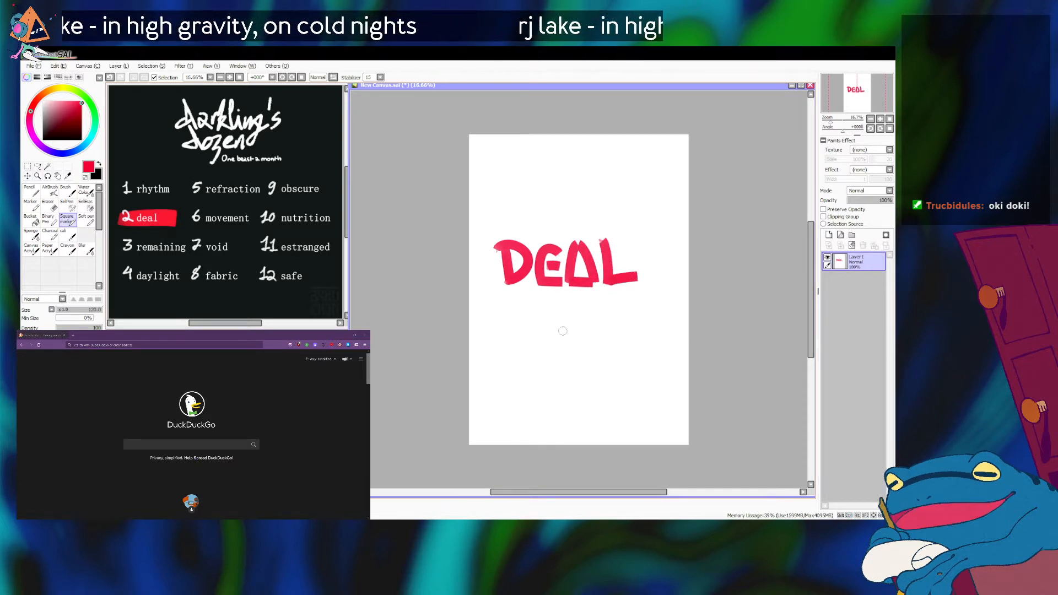
Nudge the DEAL lettering right toward the horizontal centre of the page.
{"action": "key", "text": "ctrl+Right"}
{"action": "key", "text": "ctrl+Right"}
{"action": "key", "text": "ctrl+Right"}
{"action": "key", "text": "ctrl+Right"}
{"action": "key", "text": "ctrl+Right"}
{"action": "key", "text": "ctrl+Right"}
{"action": "key", "text": "ctrl+Right"}
{"action": "key", "text": "ctrl+Right"}
{"action": "key", "text": "ctrl+Right"}
{"action": "key", "text": "ctrl+Right"}
{"action": "key", "text": "ctrl+Right"}
{"action": "key", "text": "ctrl+Right"}
{"action": "key", "text": "ctrl+Right"}
{"action": "key", "text": "ctrl+Right"}
{"action": "key", "text": "ctrl+Right"}
{"action": "key", "text": "ctrl+Right"}
{"action": "key", "text": "ctrl+Right"}
{"action": "key", "text": "ctrl+Right"}
{"action": "key", "text": "ctrl+Right"}
{"action": "key", "text": "ctrl+Right"}
{"action": "key", "text": "ctrl+Right"}
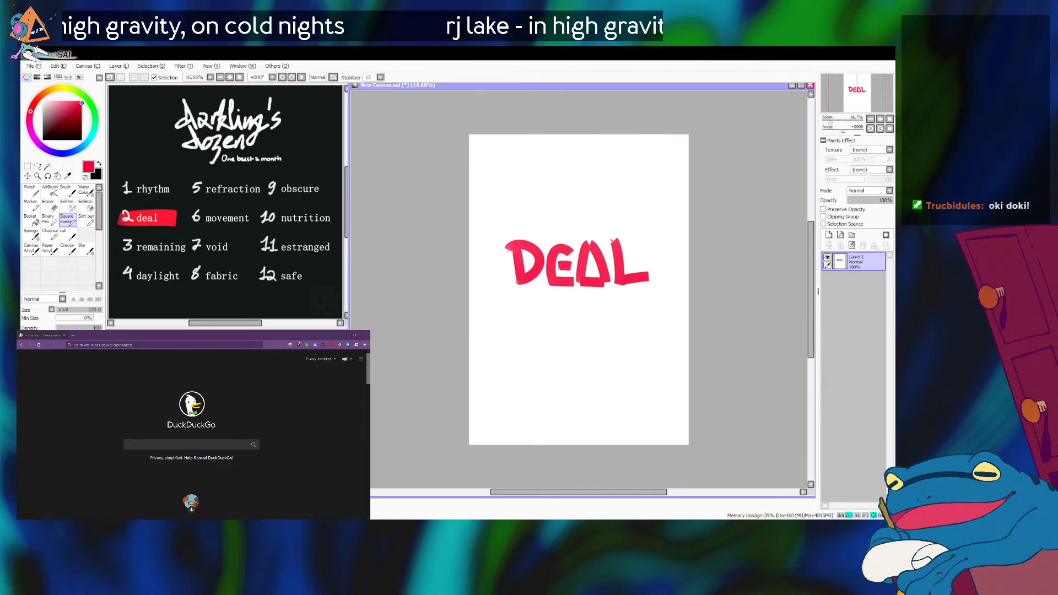
{"action": "key", "text": "ctrl+Right"}
{"action": "key", "text": "ctrl+Right"}
{"action": "key", "text": "ctrl+Right"}
{"action": "key", "text": "ctrl+Right"}
{"action": "key", "text": "ctrl+Right"}
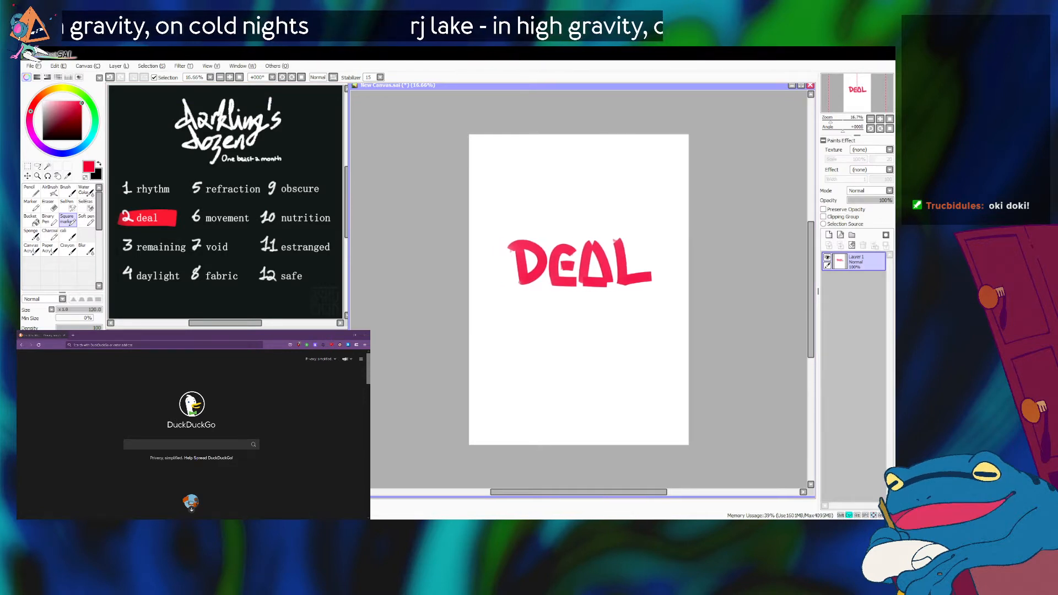
Fine-tune the vertical position of the DEAL lettering with small nudges down and up.
{"action": "key", "text": "ctrl+Down"}
{"action": "key", "text": "ctrl+Down"}
{"action": "key", "text": "ctrl+Down"}
{"action": "key", "text": "ctrl+Down"}
{"action": "key", "text": "ctrl+Down"}
{"action": "key", "text": "ctrl+Down"}
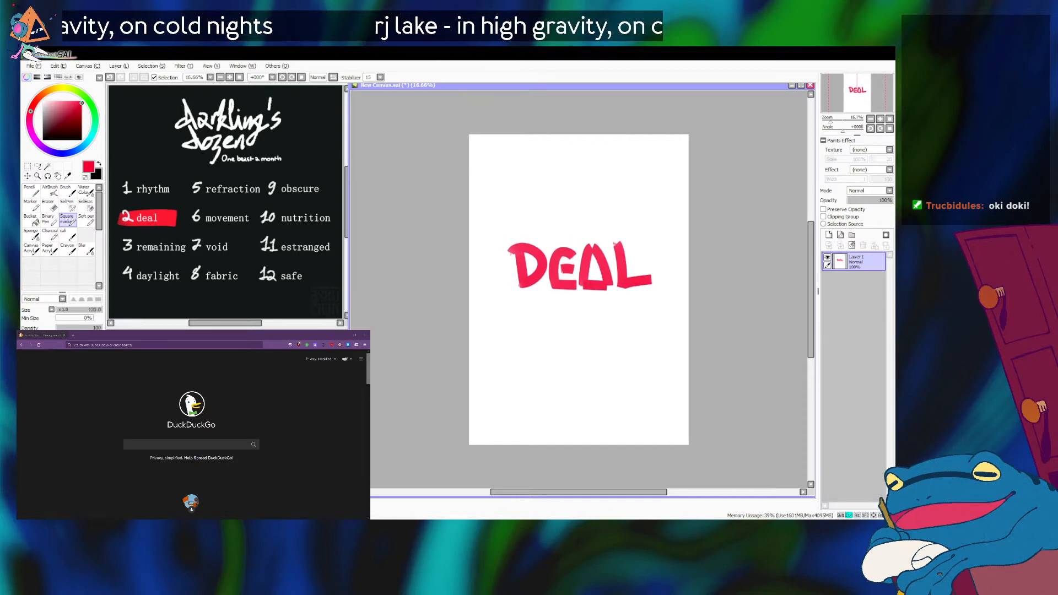
{"action": "key", "text": "ctrl+Up"}
{"action": "key", "text": "ctrl+Up"}
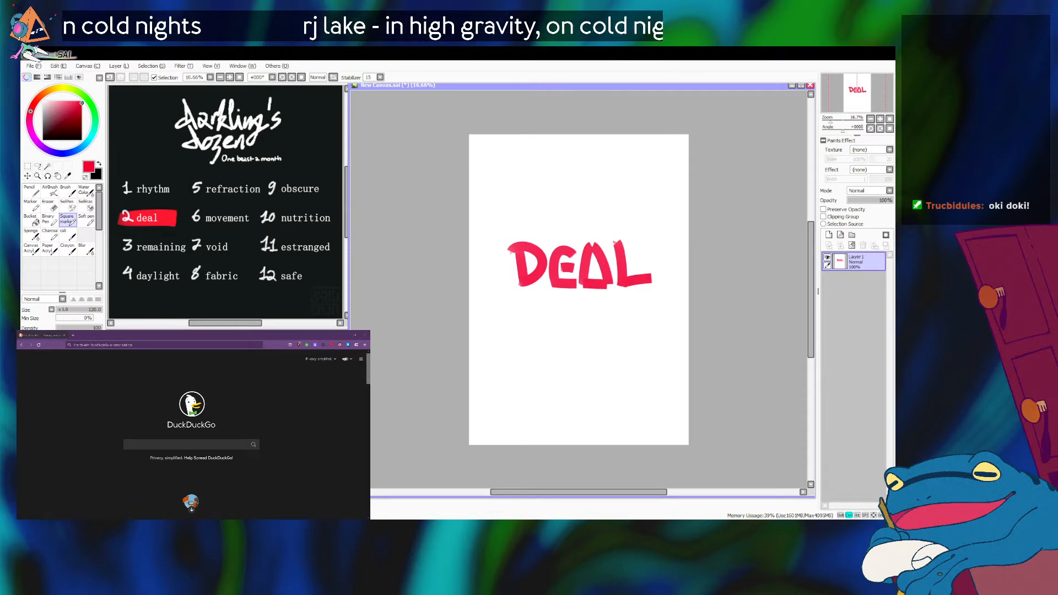
{"action": "key", "text": "ctrl+Up"}
{"action": "key", "text": "ctrl+Up"}
{"action": "key", "text": "ctrl+Up"}
{"action": "key", "text": "ctrl+Up"}
{"action": "key", "text": "ctrl+Up"}
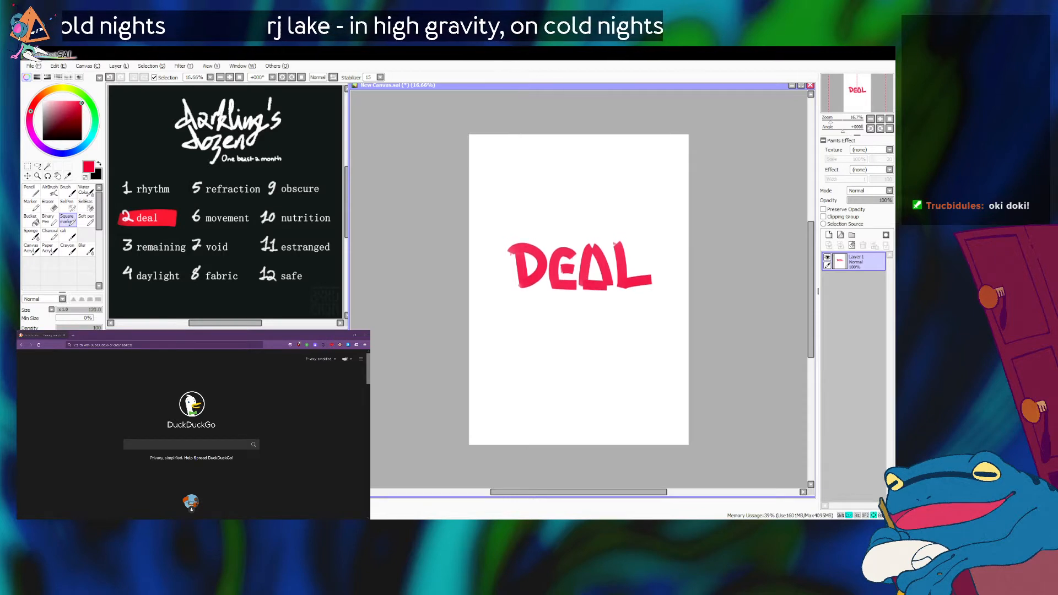
{"action": "key", "text": "ctrl+Up"}
{"action": "key", "text": "ctrl+Down"}
{"action": "key", "text": "ctrl+Down"}
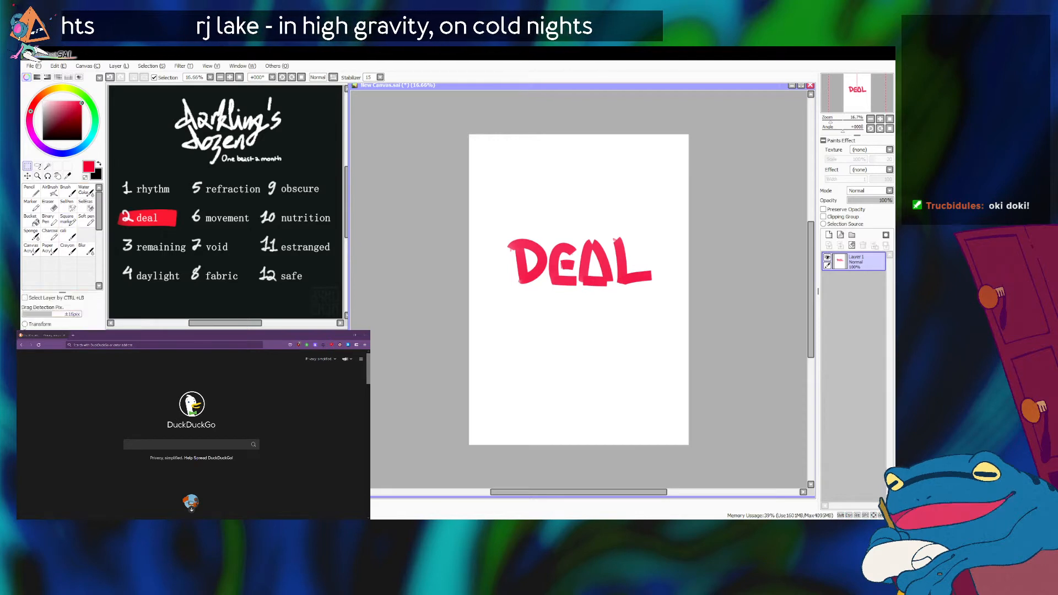
Transform the DEAL lettering by pulling its lower-left corner slightly outward, and move the word higher on the page.
{"action": "key", "text": "ctrl+t"}
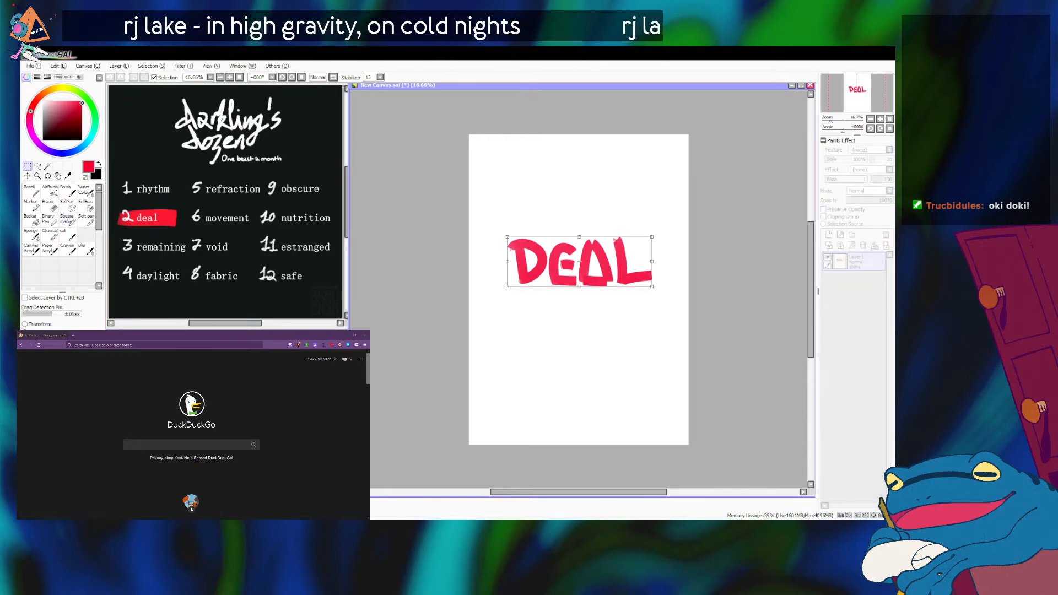
{"action": "left_click_drag", "start_coordinate": [508, 286], "coordinate": [507, 289]}
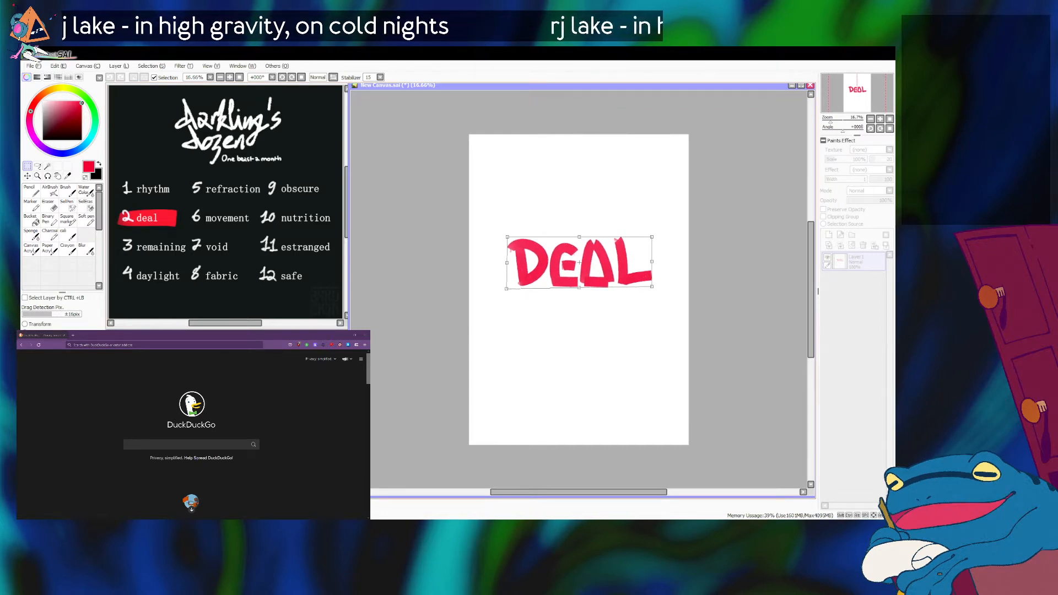
{"action": "left_click_drag", "start_coordinate": [579, 262], "coordinate": [578, 256]}
{"action": "key", "text": "Return"}
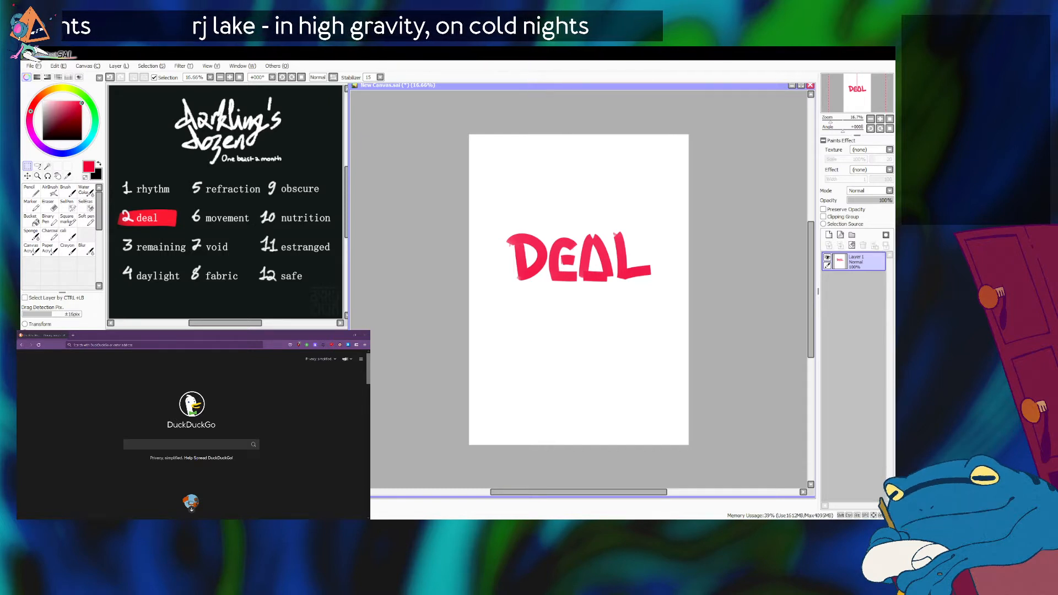
{"action": "key", "text": "ctrl+Up"}
{"action": "key", "text": "ctrl+Up"}
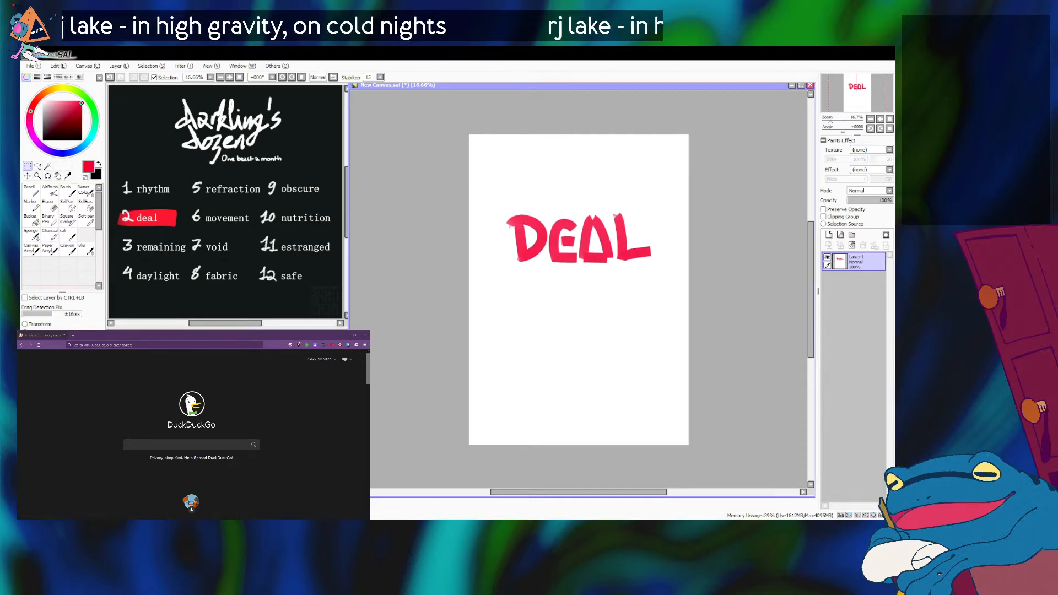
Letter a plus sign and the word HARE in red below DEAL with the Square marker, redoing the letter E.
{"action": "left_click", "coordinate": [67, 219]}
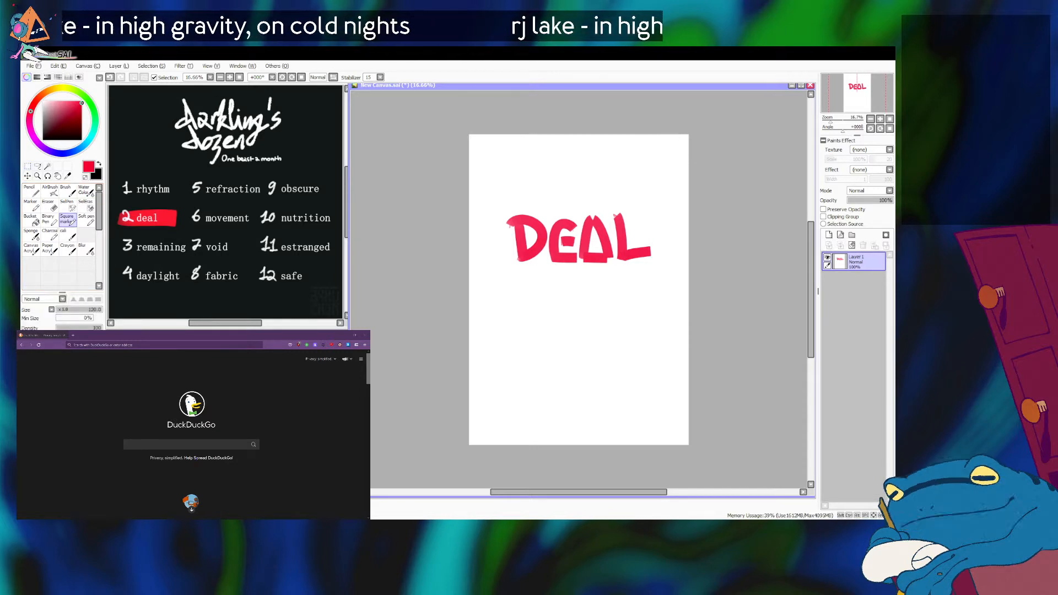
{"action": "mouse_move", "coordinate": [574, 282]}
{"action": "left_mouse_down"}
{"action": "mouse_move", "coordinate": [575, 302]}
{"action": "mouse_move", "coordinate": [587, 295]}
{"action": "mouse_move", "coordinate": [576, 302]}
{"action": "left_mouse_up"}
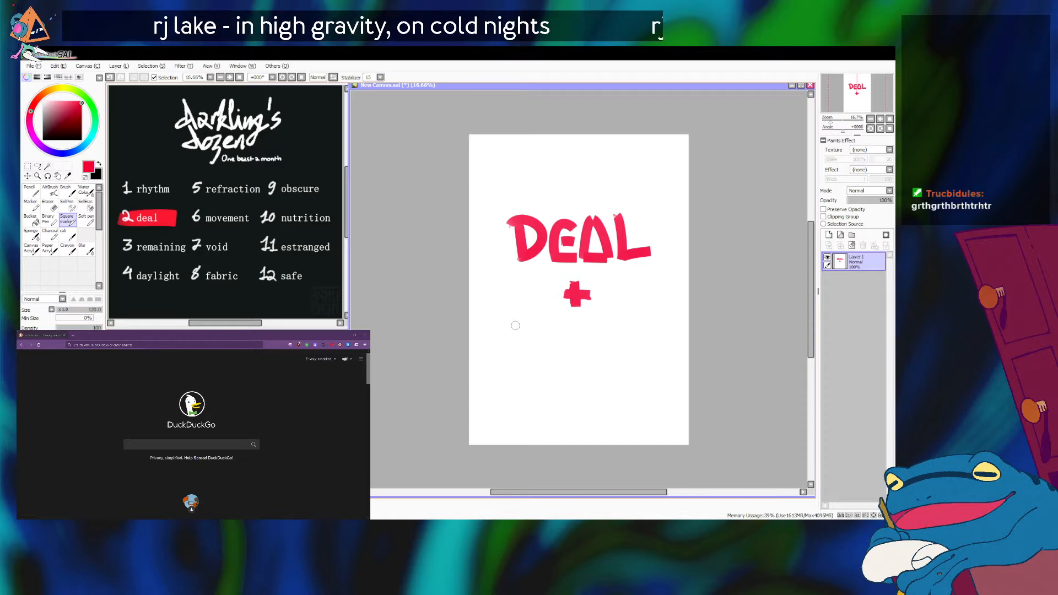
{"action": "mouse_move", "coordinate": [519, 319]}
{"action": "left_mouse_down"}
{"action": "mouse_move", "coordinate": [523, 358]}
{"action": "mouse_move", "coordinate": [547, 337]}
{"action": "left_mouse_up"}
{"action": "mouse_move", "coordinate": [545, 317]}
{"action": "left_mouse_down"}
{"action": "mouse_move", "coordinate": [547, 357]}
{"action": "mouse_move", "coordinate": [581, 357]}
{"action": "left_mouse_up"}
{"action": "mouse_move", "coordinate": [597, 314]}
{"action": "left_mouse_down"}
{"action": "mouse_move", "coordinate": [595, 364]}
{"action": "mouse_move", "coordinate": [602, 343]}
{"action": "mouse_move", "coordinate": [623, 367]}
{"action": "mouse_move", "coordinate": [641, 329]}
{"action": "left_mouse_up"}
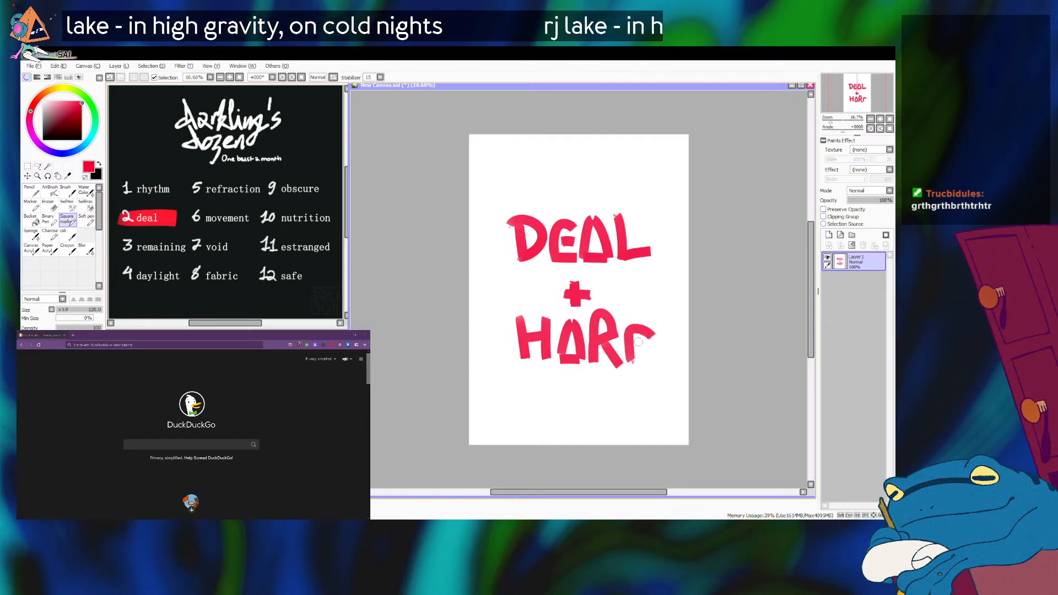
{"action": "key", "text": "ctrl+z"}
{"action": "left_click_drag", "start_coordinate": [634, 316], "coordinate": [632, 364]}
{"action": "mouse_move", "coordinate": [634, 315]}
{"action": "left_mouse_down"}
{"action": "mouse_move", "coordinate": [652, 315]}
{"action": "mouse_move", "coordinate": [655, 363]}
{"action": "left_mouse_up"}
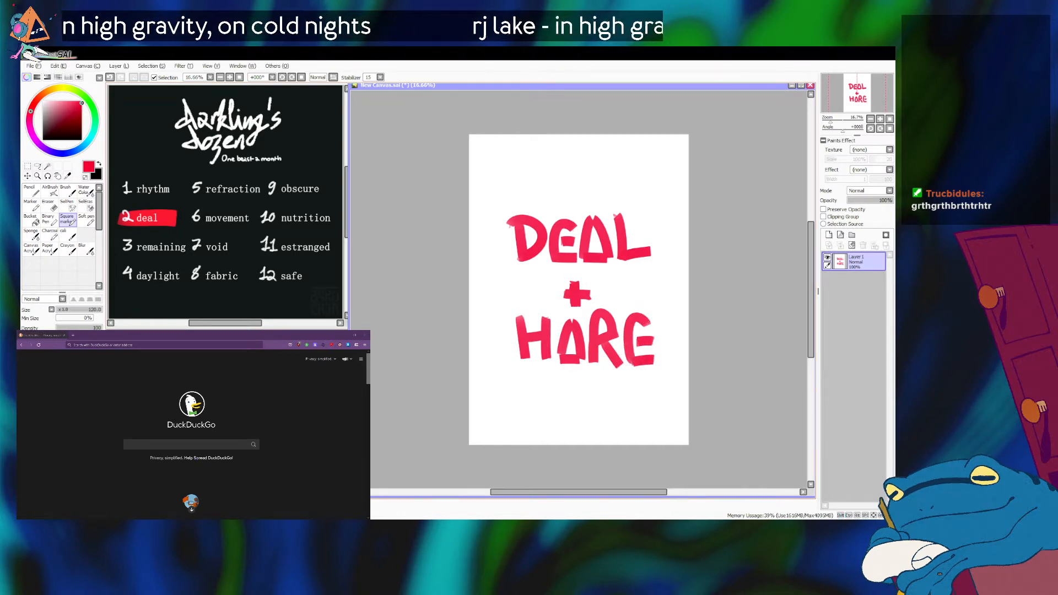
Lasso the letters R and E of HARE, transform them to be slightly shorter to match the other letters, and deselect.
{"action": "left_click", "coordinate": [37, 167]}
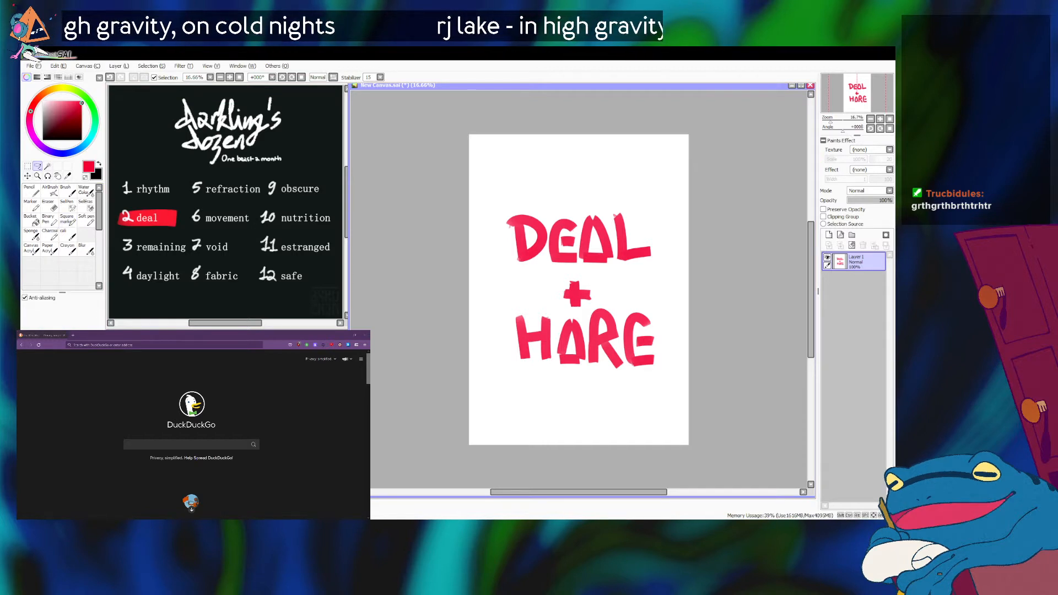
{"action": "mouse_move", "coordinate": [585, 331]}
{"action": "left_mouse_down"}
{"action": "mouse_move", "coordinate": [584, 356]}
{"action": "mouse_move", "coordinate": [673, 417]}
{"action": "mouse_move", "coordinate": [672, 253]}
{"action": "left_mouse_up"}
{"action": "key", "text": "ctrl+t"}
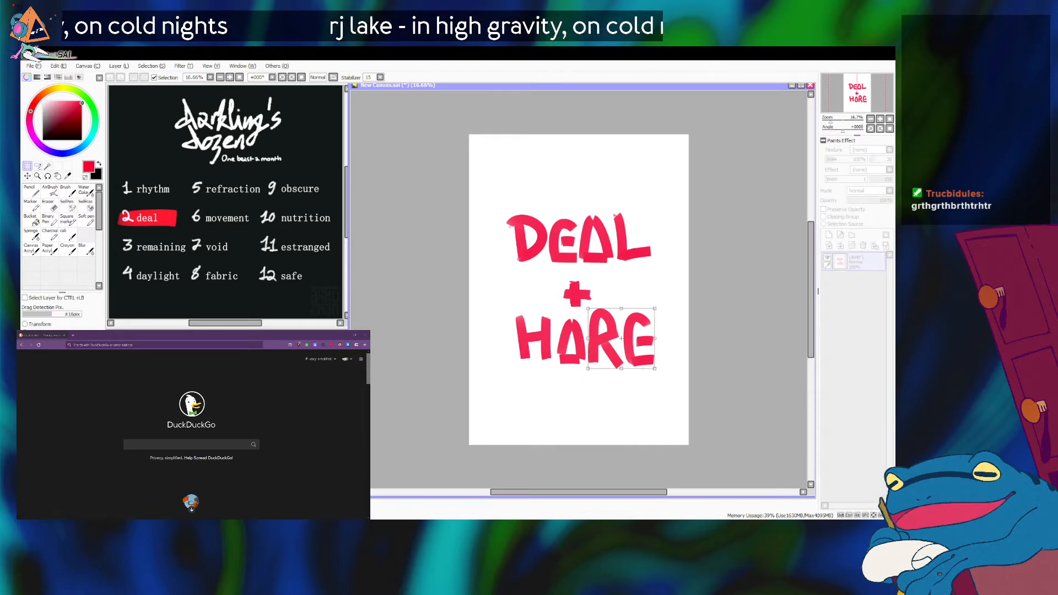
{"action": "left_click_drag", "start_coordinate": [622, 309], "coordinate": [656, 313]}
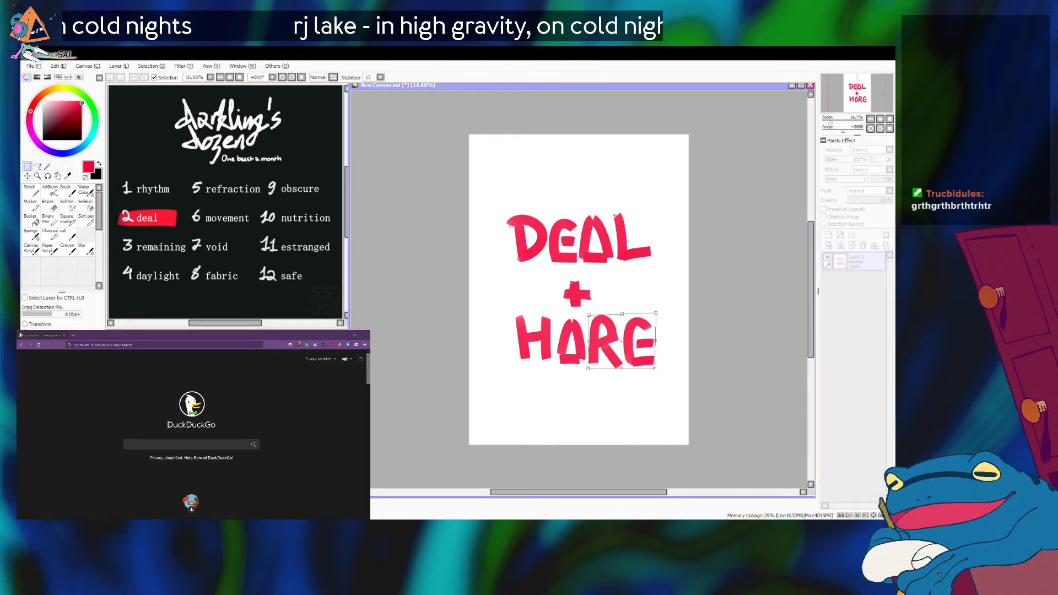
{"action": "left_click_drag", "start_coordinate": [621, 368], "coordinate": [623, 367]}
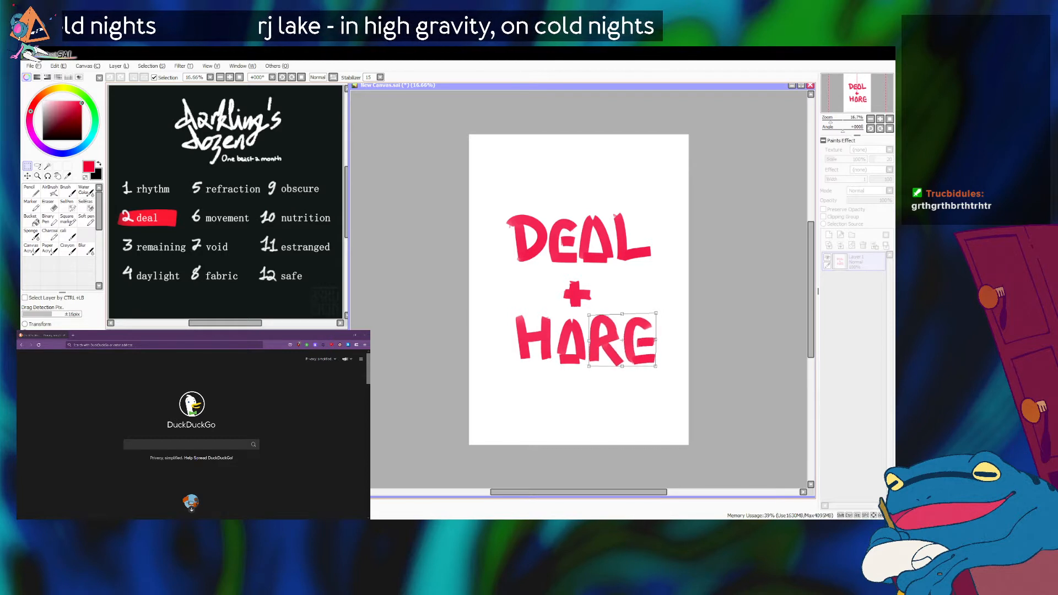
{"action": "key", "text": "Return"}
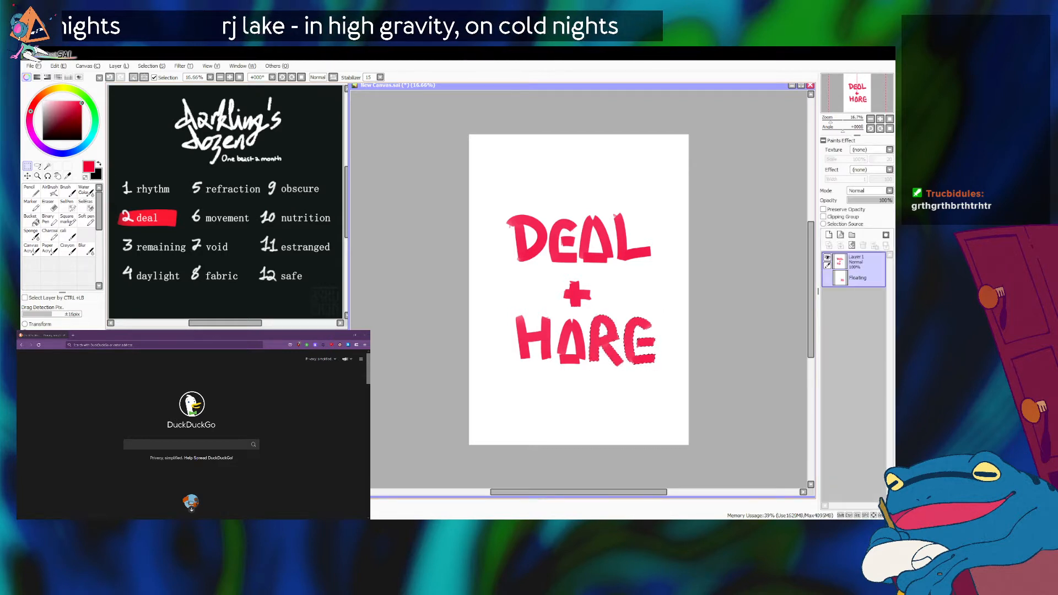
{"action": "key", "text": "ctrl+d"}
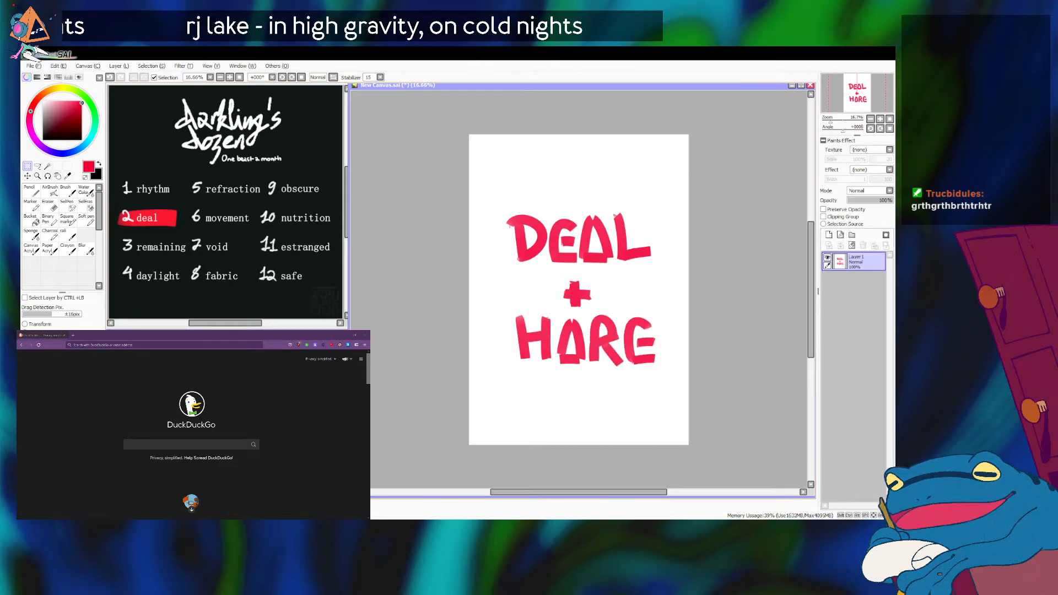
Select and shift the word HARE slightly left, and move the plus sign slightly right and up to balance it between the words.
{"action": "left_click_drag", "start_coordinate": [684, 405], "coordinate": [469, 313]}
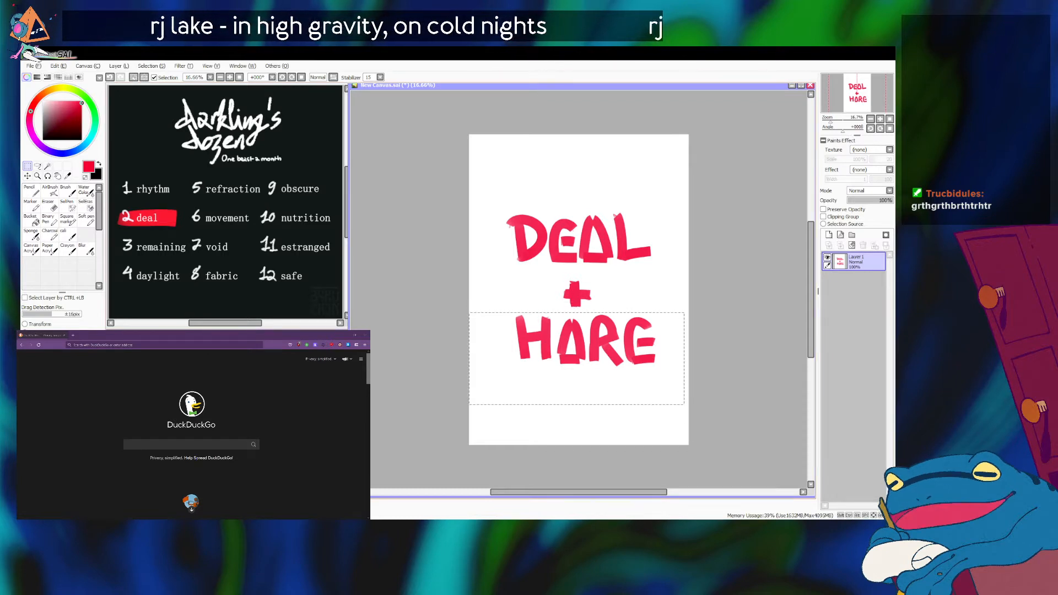
{"action": "left_click_drag", "start_coordinate": [586, 340], "coordinate": [581, 341]}
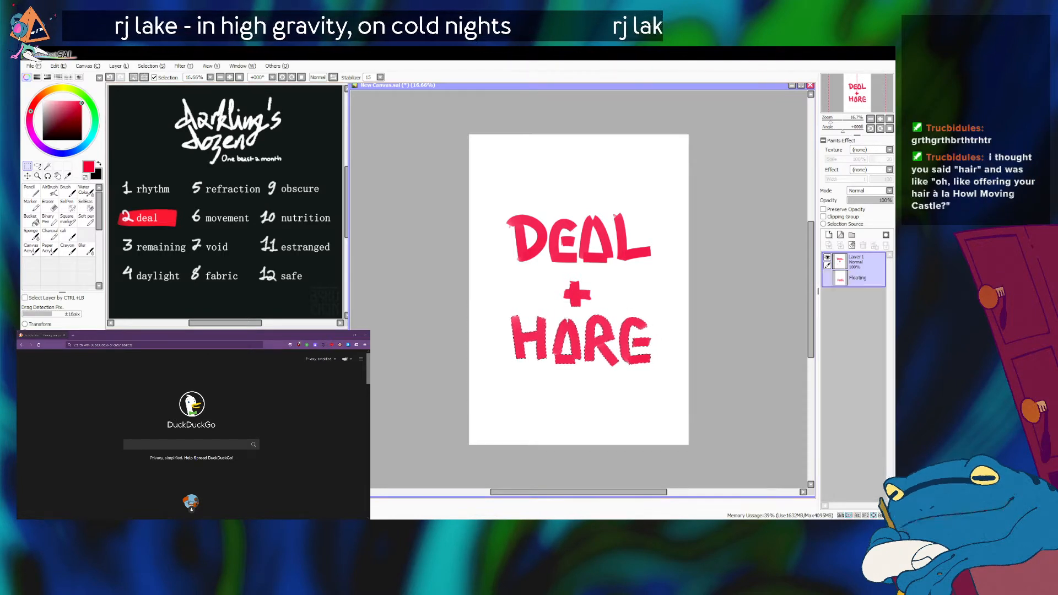
{"action": "mouse_move", "coordinate": [591, 310]}
{"action": "left_mouse_down"}
{"action": "mouse_move", "coordinate": [558, 276]}
{"action": "mouse_move", "coordinate": [603, 304]}
{"action": "mouse_move", "coordinate": [577, 294]}
{"action": "left_mouse_up"}
{"action": "key", "text": "ctrl+Right"}
{"action": "key", "text": "ctrl+Right"}
{"action": "key", "text": "ctrl+Right"}
{"action": "key", "text": "ctrl+Right"}
{"action": "key", "text": "ctrl+Right"}
{"action": "key", "text": "ctrl+Right"}
{"action": "key", "text": "ctrl+Right"}
{"action": "key", "text": "ctrl+Right"}
{"action": "key", "text": "ctrl+Right"}
{"action": "key", "text": "ctrl+Right"}
{"action": "key", "text": "ctrl+Up"}
{"action": "key", "text": "ctrl+Up"}
{"action": "key", "text": "ctrl+Up"}
{"action": "key", "text": "ctrl+Up"}
{"action": "key", "text": "ctrl+Up"}
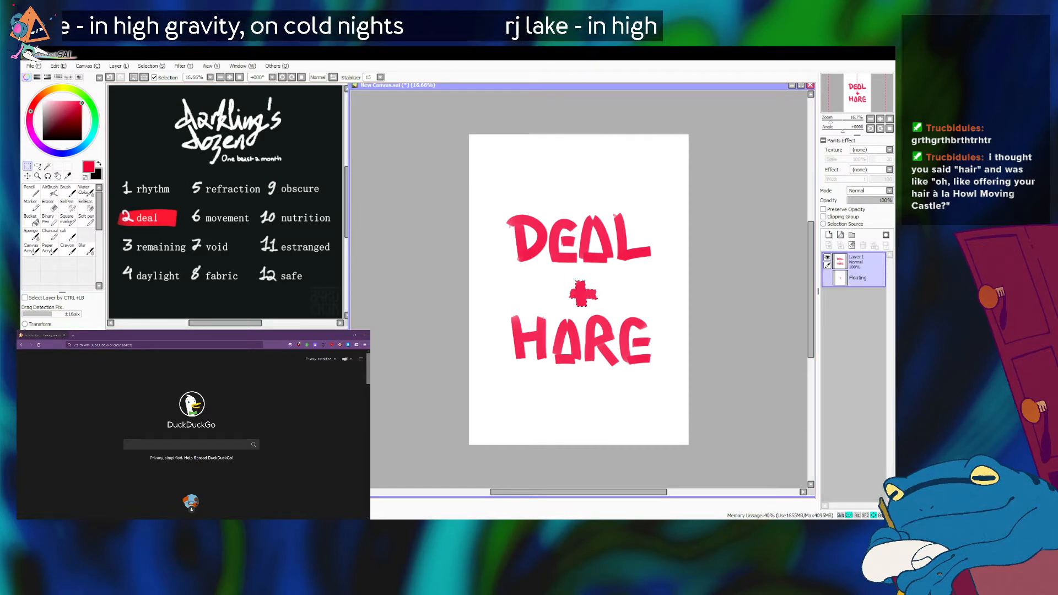
{"action": "key", "text": "ctrl+d"}
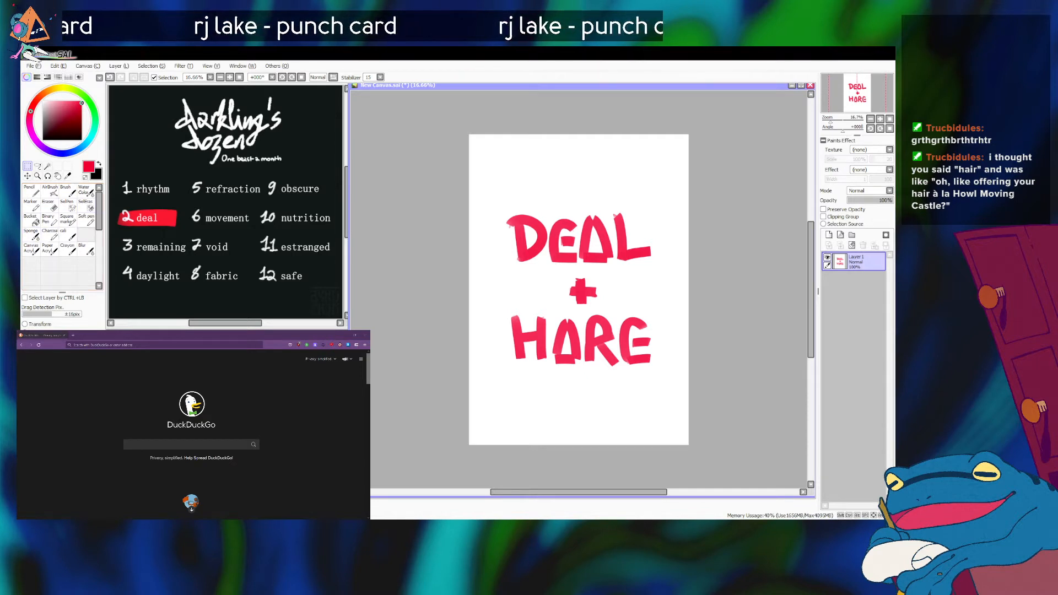
Switch to the Soft pen and nudge the whole DEAL + HARE lettering slightly upward.
{"action": "left_click", "coordinate": [86, 220]}
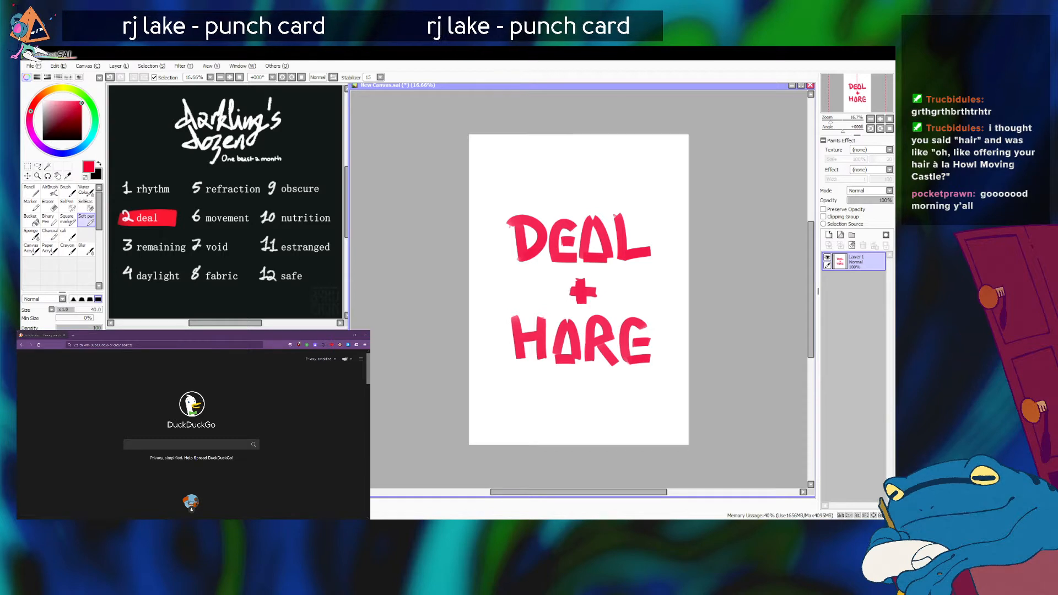
{"action": "key", "text": "ctrl+Up"}
{"action": "key", "text": "ctrl+Up"}
{"action": "key", "text": "ctrl+Up"}
{"action": "key", "text": "ctrl+Up"}
{"action": "key", "text": "ctrl+Up"}
{"action": "key", "text": "ctrl+Up"}
{"action": "key", "text": "ctrl+Up"}
{"action": "key", "text": "ctrl+Up"}
{"action": "key", "text": "ctrl+Up"}
{"action": "key", "text": "ctrl+Up"}
{"action": "key", "text": "ctrl+Up"}
{"action": "key", "text": "ctrl+Up"}
{"action": "key", "text": "ctrl+Up"}
{"action": "key", "text": "ctrl+Up"}
{"action": "key", "text": "ctrl+Up"}
{"action": "key", "text": "ctrl+Up"}
{"action": "key", "text": "ctrl+Up"}
{"action": "key", "text": "ctrl+Up"}
{"action": "key", "text": "ctrl+Up"}
{"action": "key", "text": "ctrl+Up"}
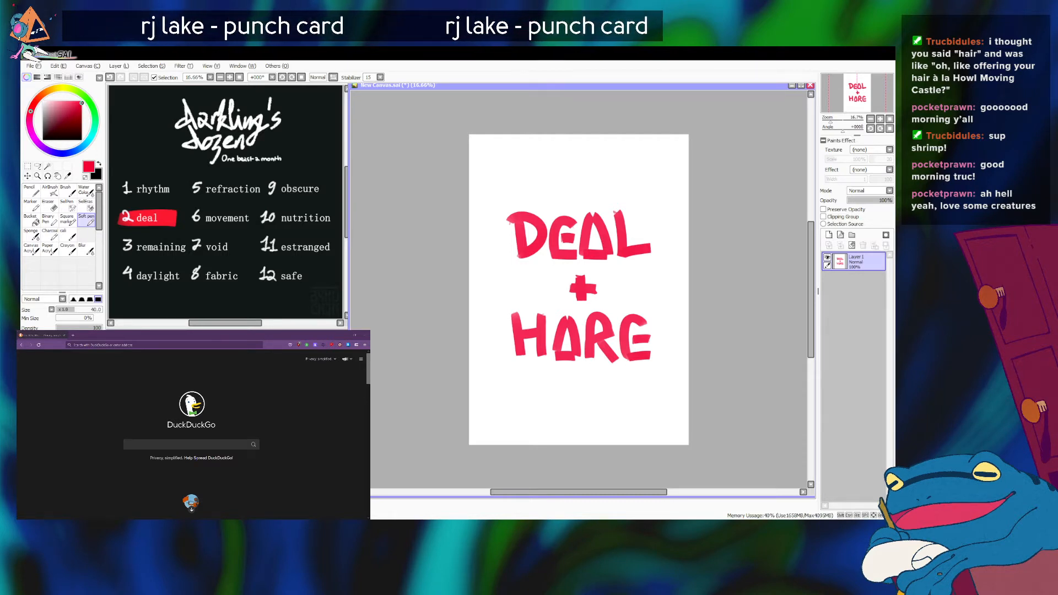
Enlarge the Soft pen's brush and underline DEAL with a single red stroke across the word's full width.
{"action": "key", "text": "bracketleft"}
{"action": "key", "text": "bracketright"}
{"action": "key", "text": "bracketright"}
{"action": "key", "text": "bracketright"}
{"action": "key", "text": "bracketright"}
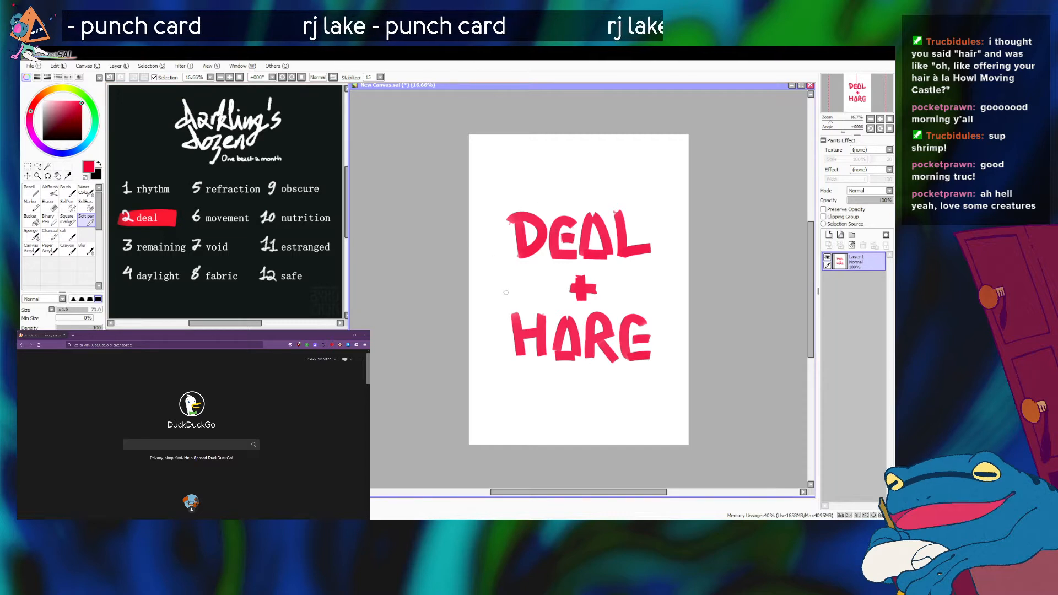
{"action": "key", "text": "bracketright"}
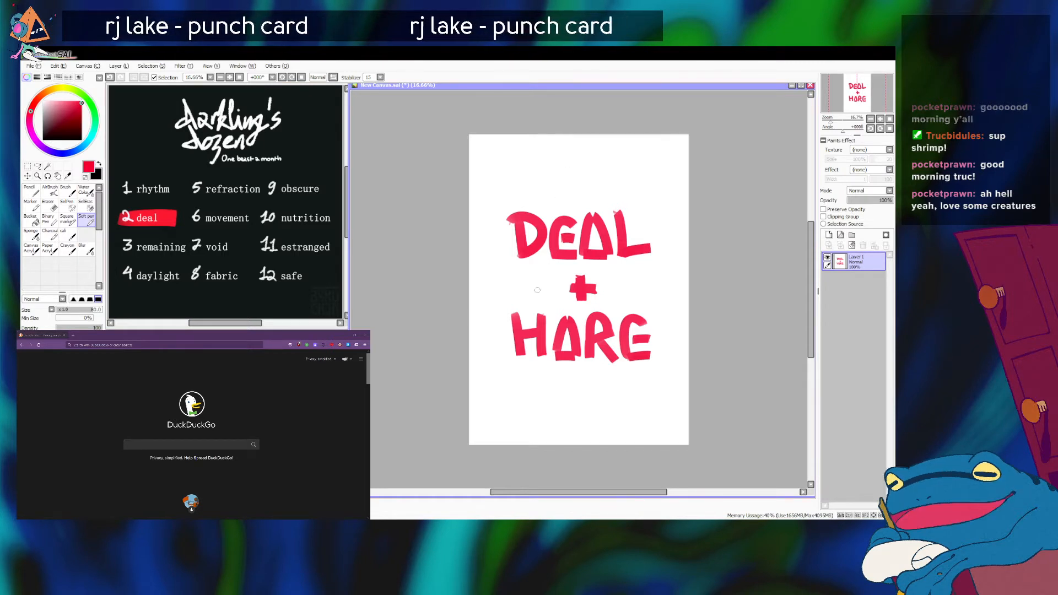
{"action": "left_click_drag", "start_coordinate": [508, 265], "coordinate": [662, 271]}
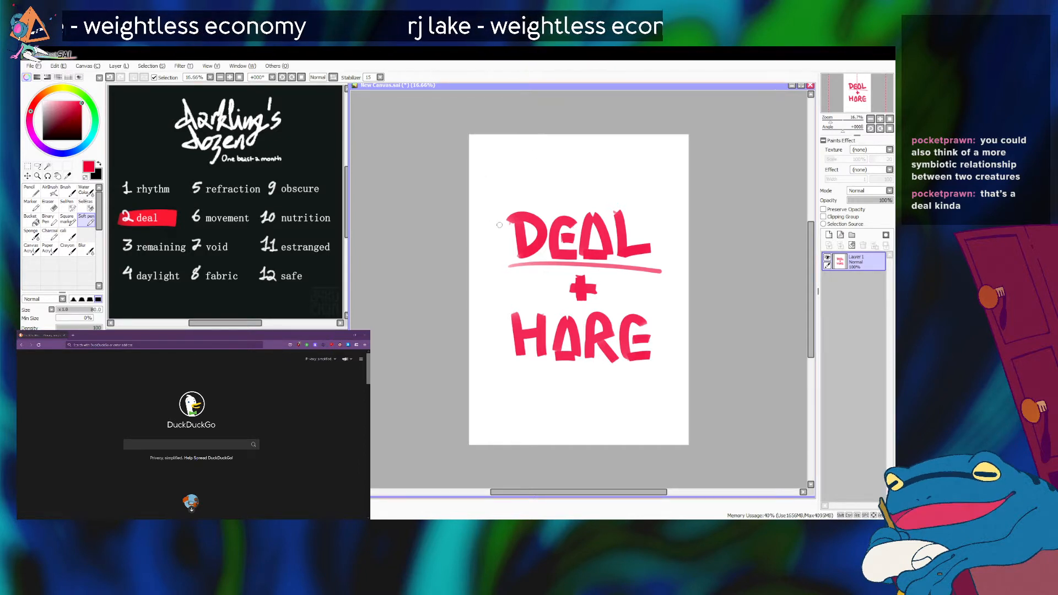
Draw a curved pointer from DEAL up to a dot near the canvas's upper edge and handwrite "symbiotic" beside it.
{"action": "mouse_move", "coordinate": [495, 223]}
{"action": "left_mouse_down"}
{"action": "mouse_move", "coordinate": [489, 167]}
{"action": "mouse_move", "coordinate": [518, 160]}
{"action": "left_mouse_up"}
{"action": "left_click_drag", "start_coordinate": [519, 157], "coordinate": [520, 174]}
{"action": "left_click_drag", "start_coordinate": [527, 155], "coordinate": [539, 160]}
{"action": "left_click_drag", "start_coordinate": [543, 146], "coordinate": [546, 162]}
{"action": "left_click_drag", "start_coordinate": [554, 154], "coordinate": [571, 164]}
{"action": "left_click", "coordinate": [554, 147]}
{"action": "mouse_move", "coordinate": [565, 153]}
{"action": "left_mouse_down"}
{"action": "mouse_move", "coordinate": [577, 150]}
{"action": "mouse_move", "coordinate": [581, 164]}
{"action": "left_mouse_up"}
{"action": "left_click", "coordinate": [582, 148]}
{"action": "left_click_drag", "start_coordinate": [592, 154], "coordinate": [588, 163]}
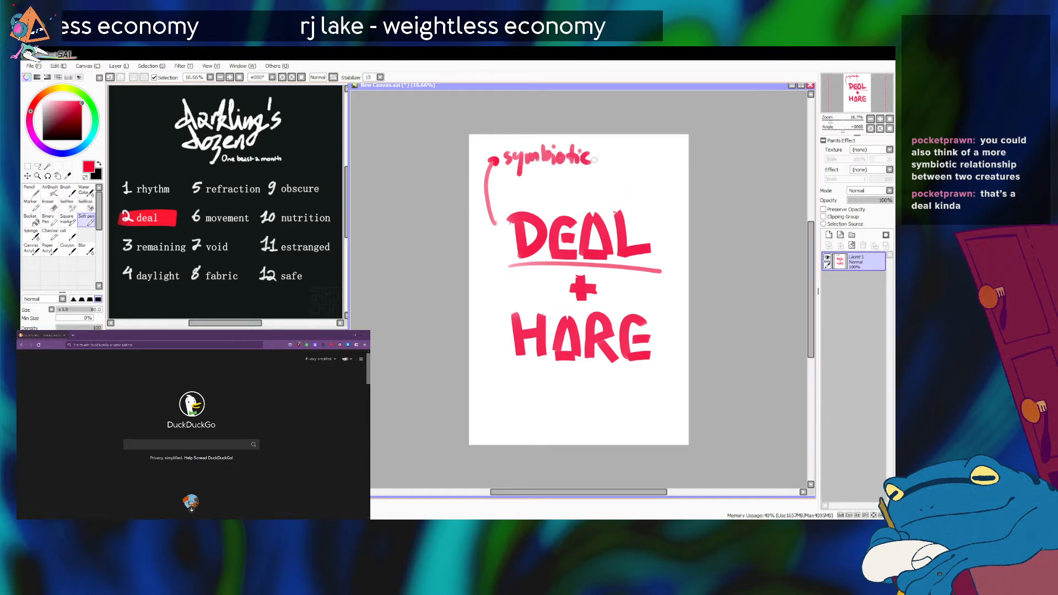
Reduce the brush size to 60, continue the note with "relationship to mushroom?" and write "cordycep" beneath it.
{"action": "key", "text": "bracketleft"}
{"action": "key", "text": "bracketleft"}
{"action": "mouse_move", "coordinate": [596, 155]}
{"action": "left_mouse_down"}
{"action": "mouse_move", "coordinate": [617, 148]}
{"action": "mouse_move", "coordinate": [620, 160]}
{"action": "mouse_move", "coordinate": [633, 150]}
{"action": "mouse_move", "coordinate": [678, 167]}
{"action": "left_mouse_up"}
{"action": "left_click_drag", "start_coordinate": [683, 156], "coordinate": [683, 179]}
{"action": "left_click_drag", "start_coordinate": [682, 158], "coordinate": [686, 165]}
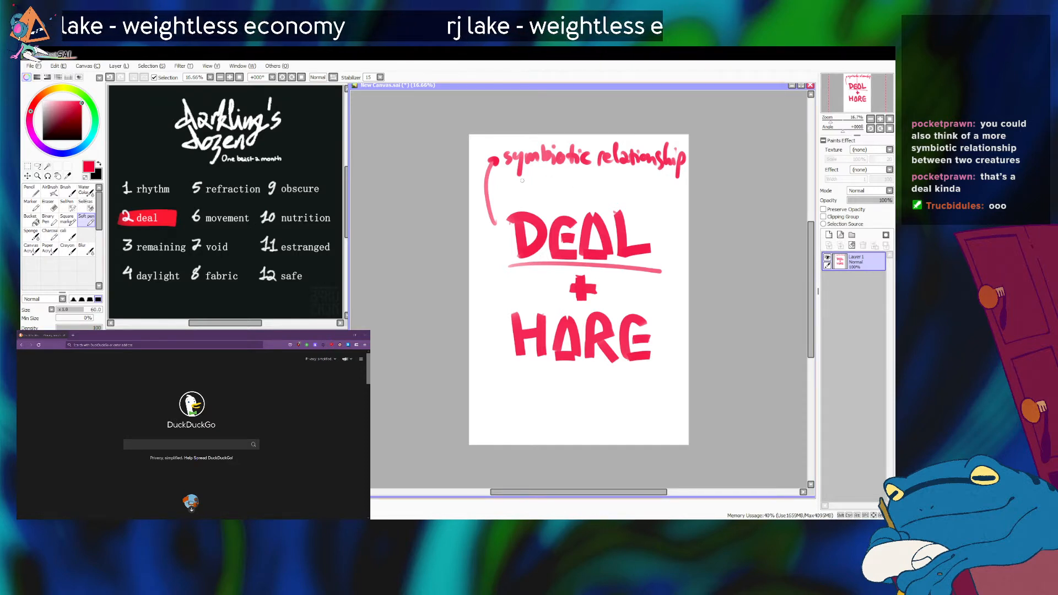
{"action": "mouse_move", "coordinate": [534, 175]}
{"action": "left_mouse_down"}
{"action": "mouse_move", "coordinate": [605, 185]}
{"action": "mouse_move", "coordinate": [661, 172]}
{"action": "mouse_move", "coordinate": [657, 190]}
{"action": "left_mouse_up"}
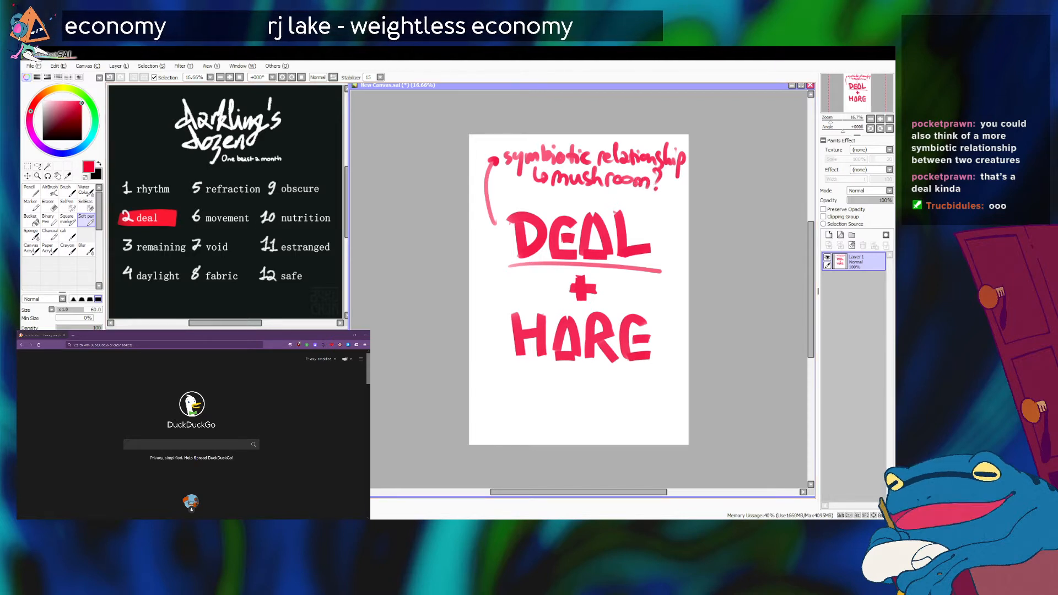
{"action": "mouse_move", "coordinate": [556, 187]}
{"action": "left_mouse_down"}
{"action": "mouse_move", "coordinate": [552, 199]}
{"action": "mouse_move", "coordinate": [594, 205]}
{"action": "mouse_move", "coordinate": [610, 195]}
{"action": "mouse_move", "coordinate": [617, 207]}
{"action": "left_mouse_up"}
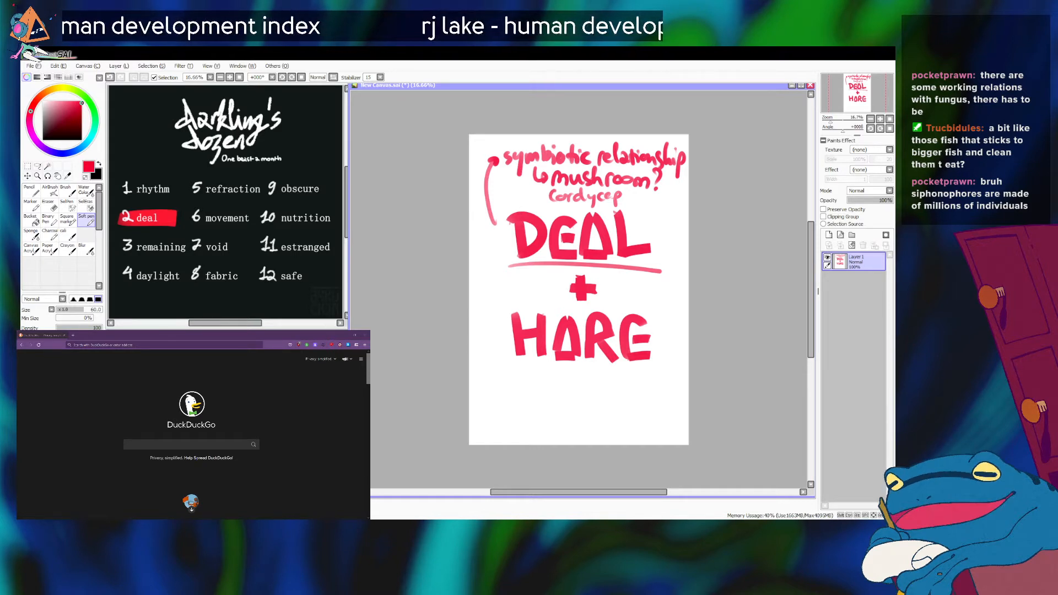
Switch to the browser, search the web for siphonophore, glance at the image results, and open the Wikipedia article on it.
{"action": "left_click", "coordinate": [147, 345]}
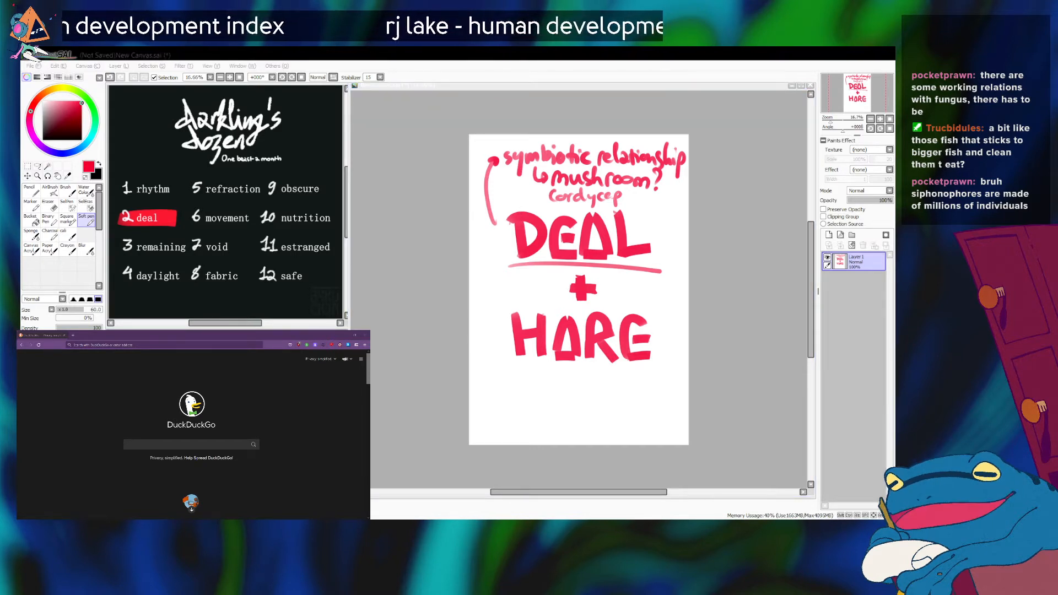
{"action": "type", "text": "siphonop"}
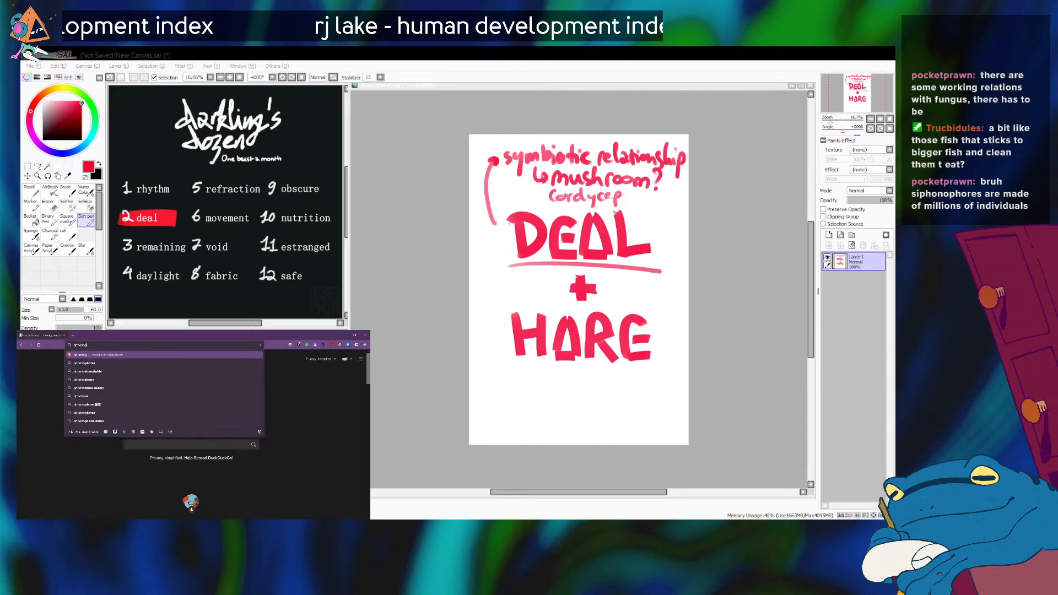
{"action": "type", "text": "hore"}
{"action": "key", "text": "Return"}
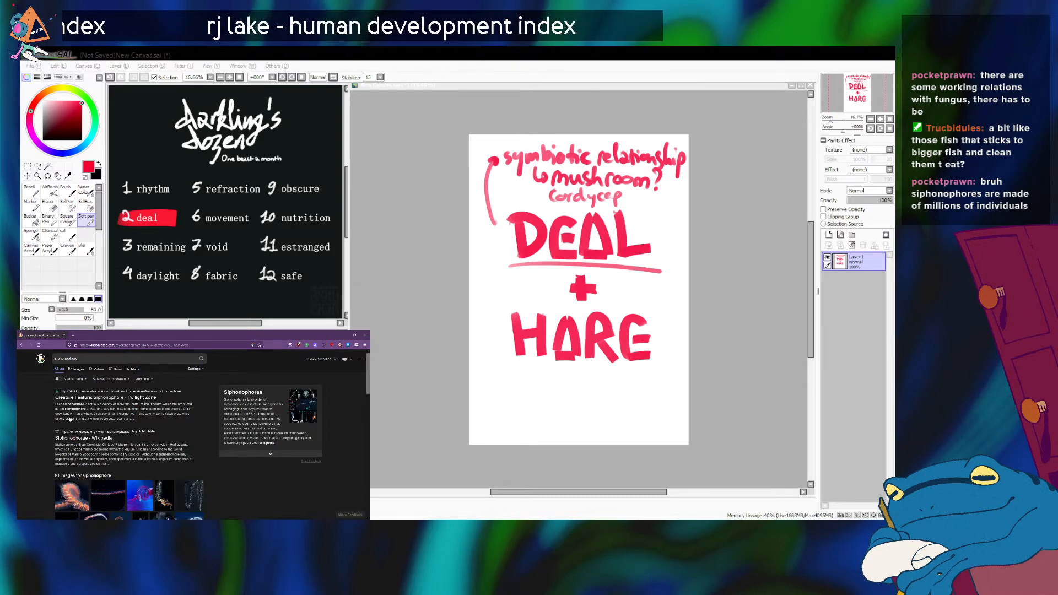
{"action": "left_click", "coordinate": [78, 370]}
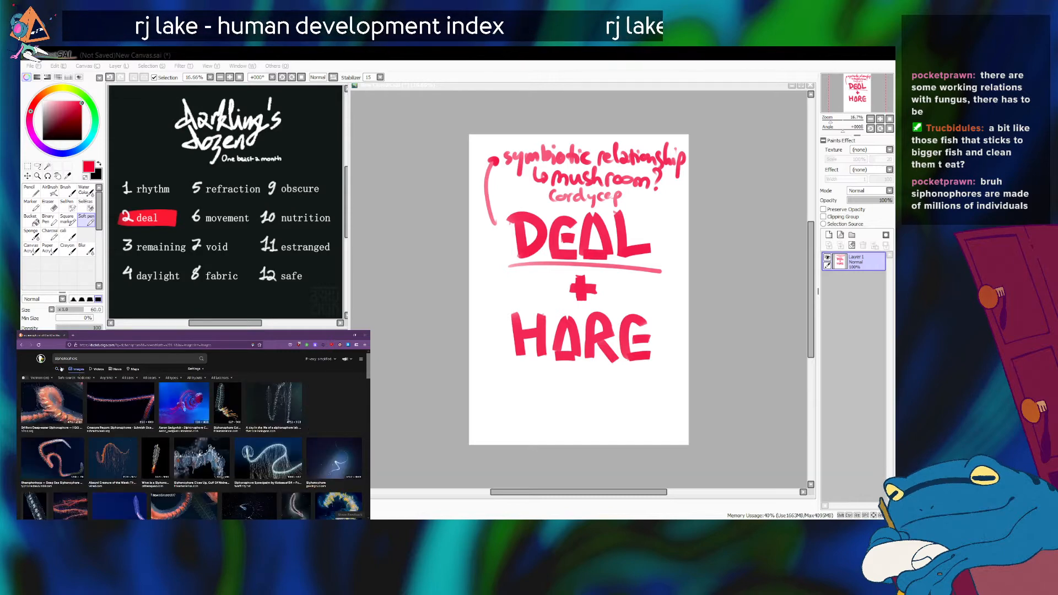
{"action": "left_click", "coordinate": [62, 369]}
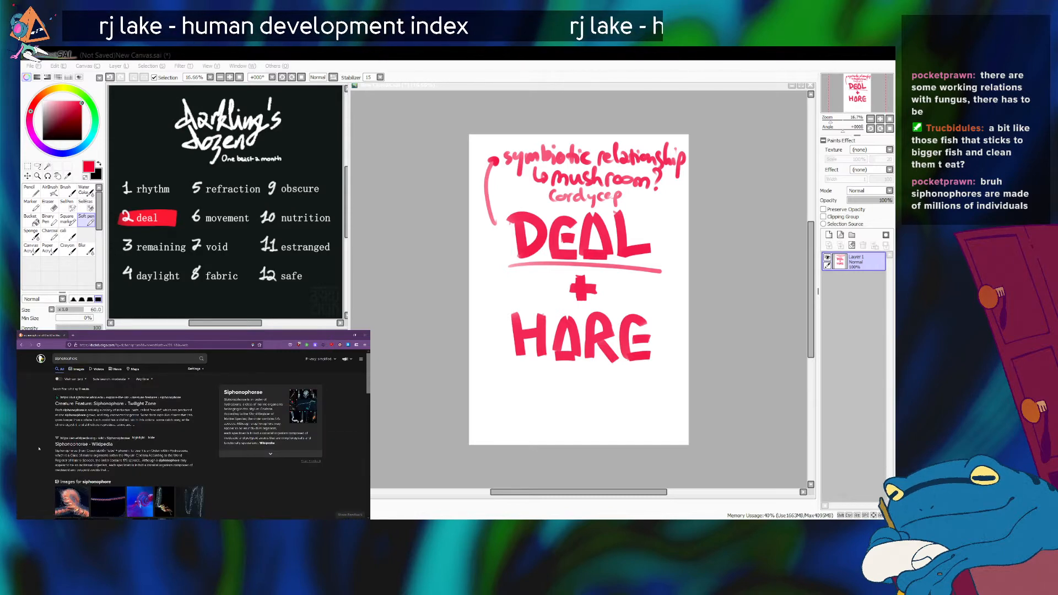
{"action": "left_click", "coordinate": [72, 444]}
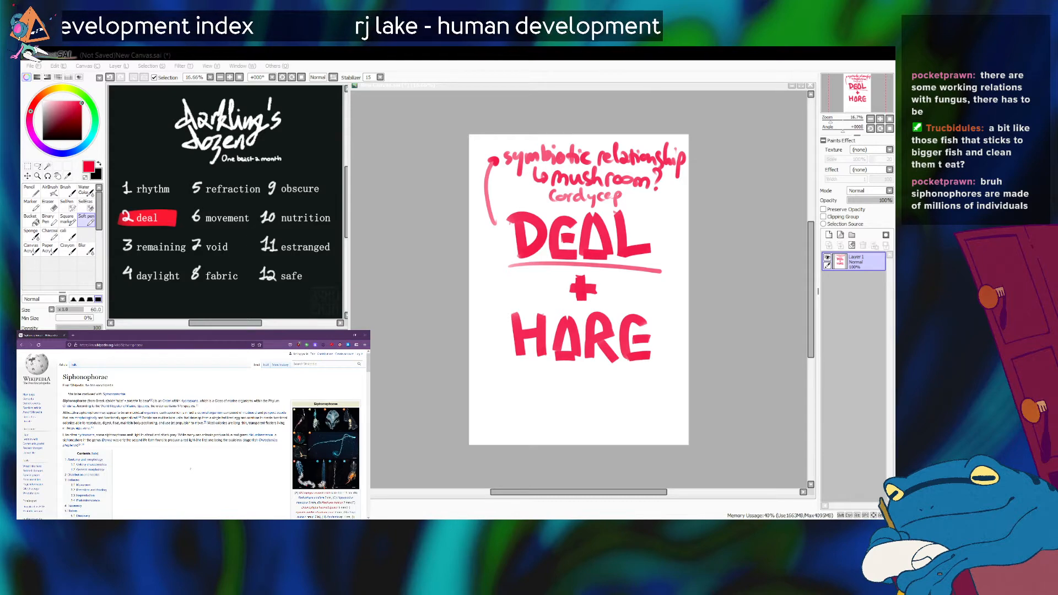
Skim the article's opening, view the infobox photo of siphonophore species enlarged, and return to the article.
{"action": "scroll", "coordinate": [190, 469], "scroll_direction": "down", "scroll_amount": 1}
{"action": "scroll", "coordinate": [190, 469], "scroll_direction": "down", "scroll_amount": 2}
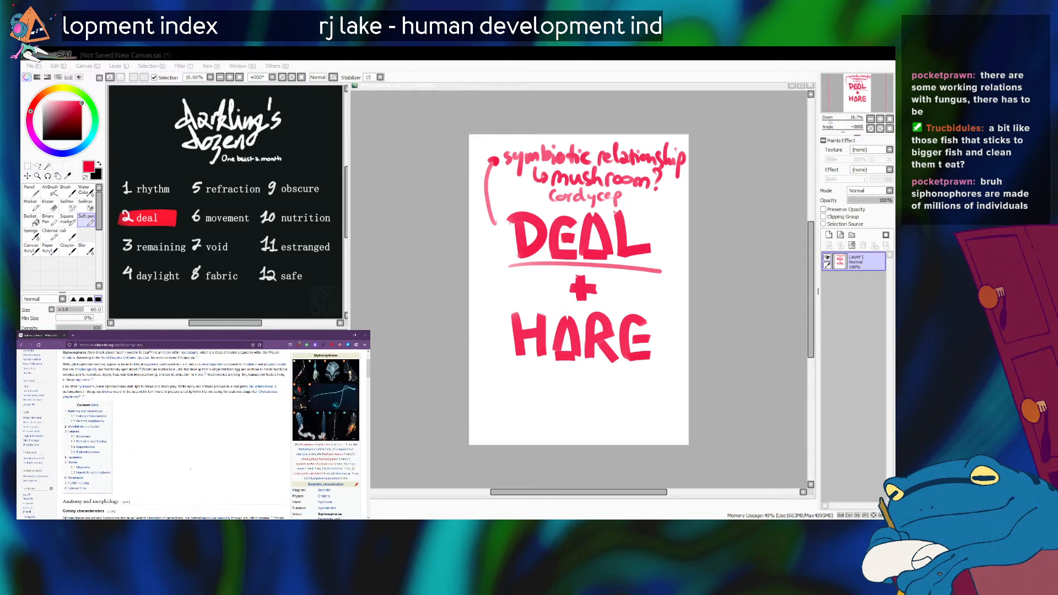
{"action": "scroll", "coordinate": [190, 469], "scroll_direction": "up", "scroll_amount": 3}
{"action": "left_click", "coordinate": [327, 431]}
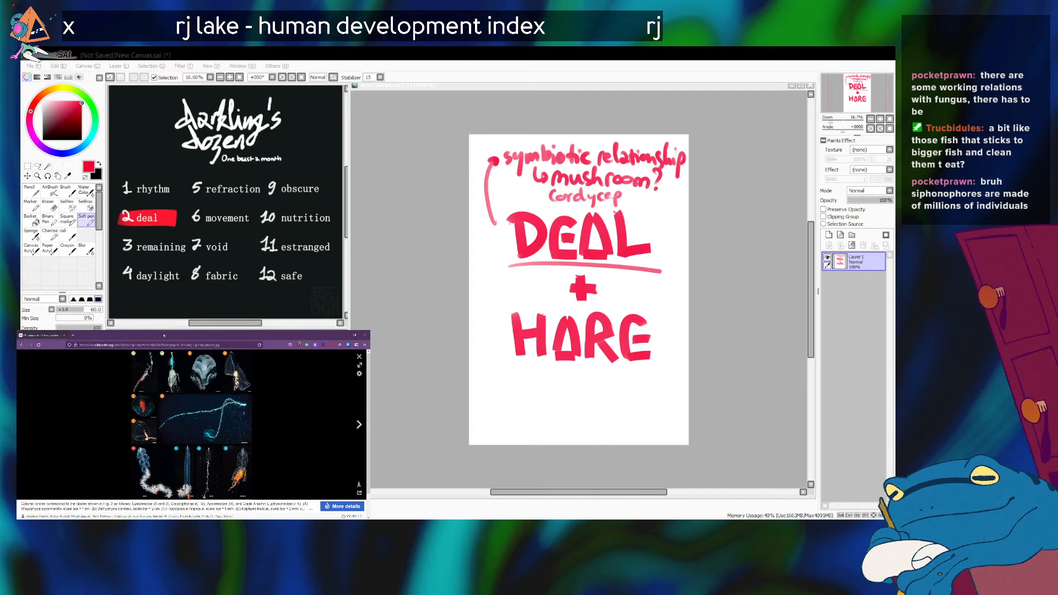
{"action": "left_click", "coordinate": [359, 357]}
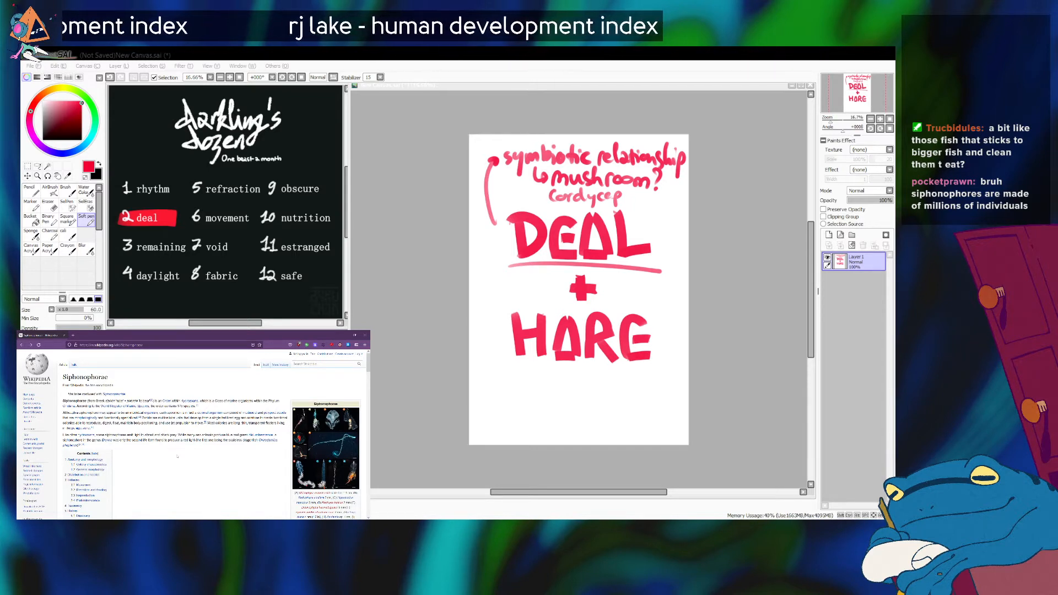
Read through the Siphonophorae article, examining the introduction and the anatomy and morphology sections on colony characteristics and zooid types.
{"action": "scroll", "coordinate": [167, 487], "scroll_direction": "down", "scroll_amount": 2}
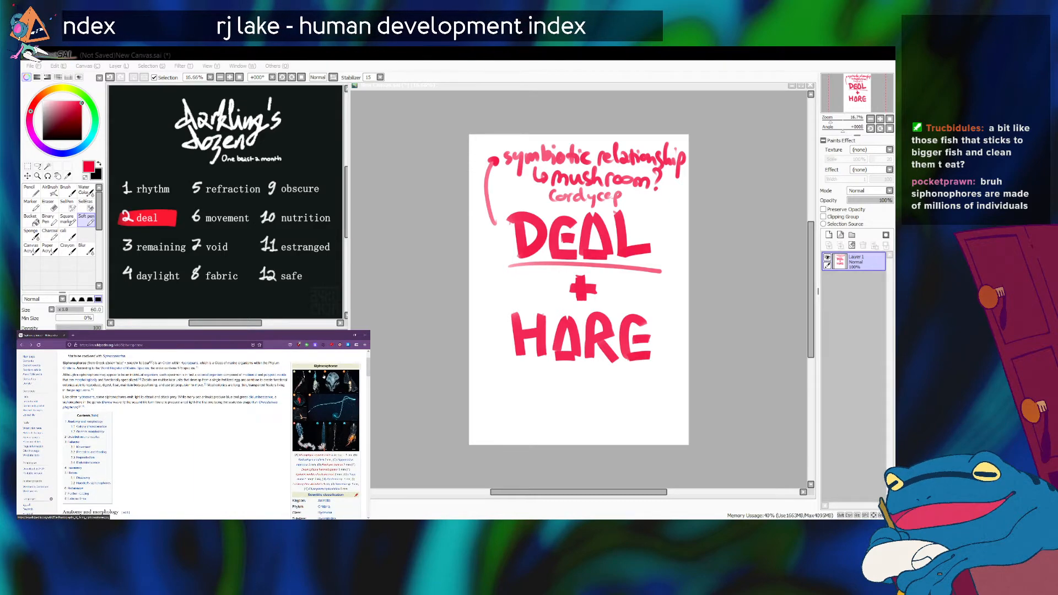
{"action": "scroll", "coordinate": [255, 461], "scroll_direction": "up", "scroll_amount": 2}
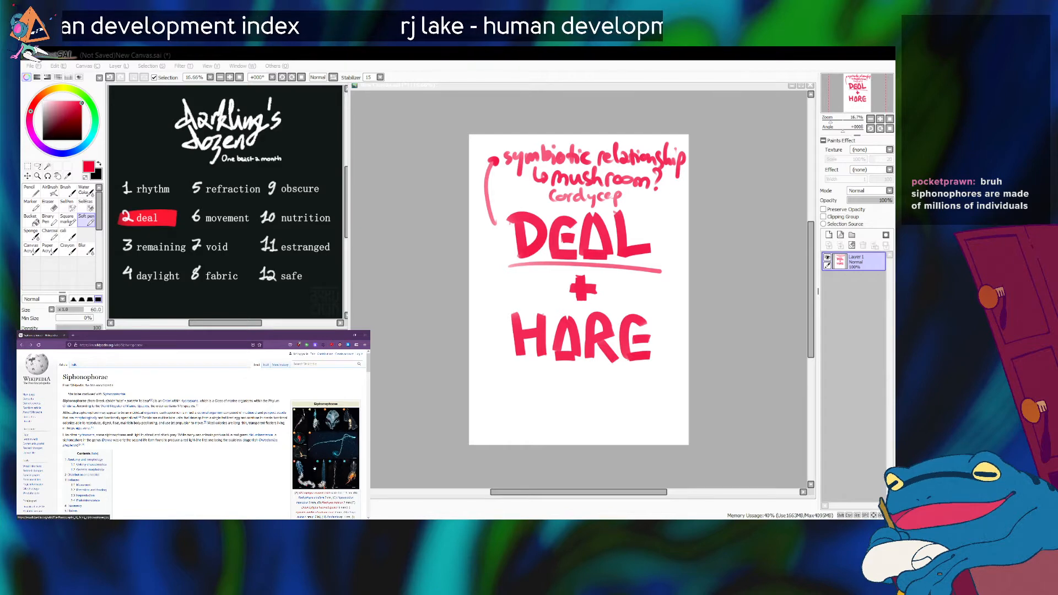
{"action": "scroll", "coordinate": [252, 484], "scroll_direction": "down", "scroll_amount": 5}
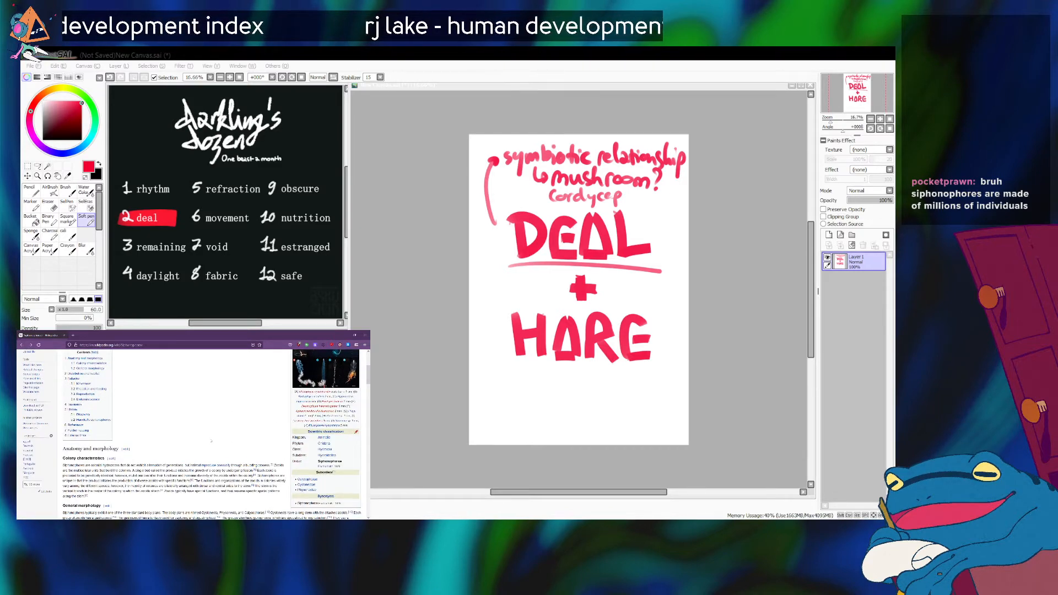
{"action": "scroll", "coordinate": [211, 441], "scroll_direction": "down", "scroll_amount": 3}
{"action": "scroll", "coordinate": [211, 435], "scroll_direction": "up", "scroll_amount": 1}
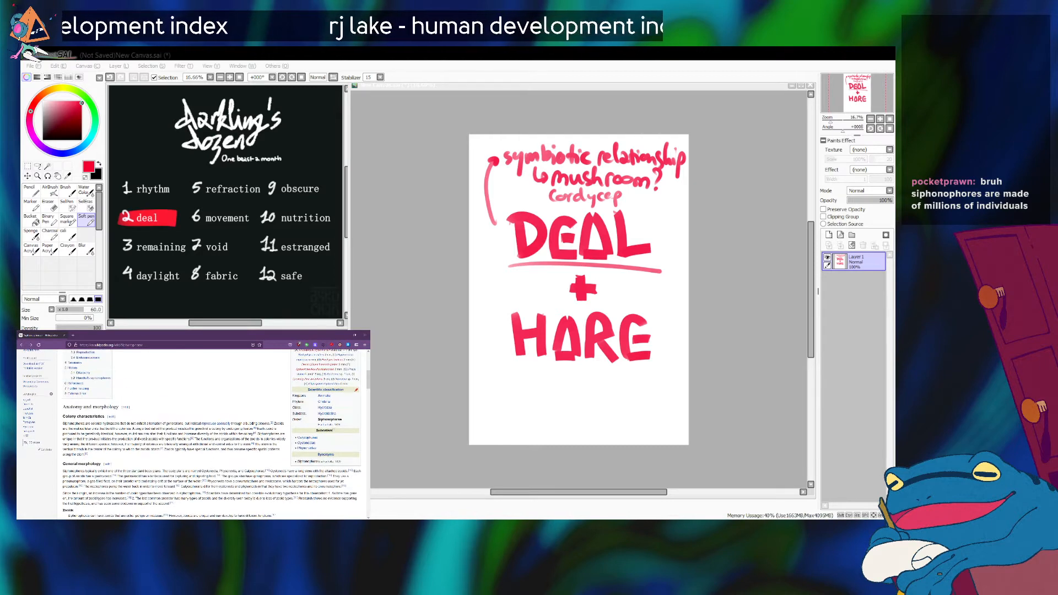
{"action": "scroll", "coordinate": [211, 435], "scroll_direction": "up", "scroll_amount": 1}
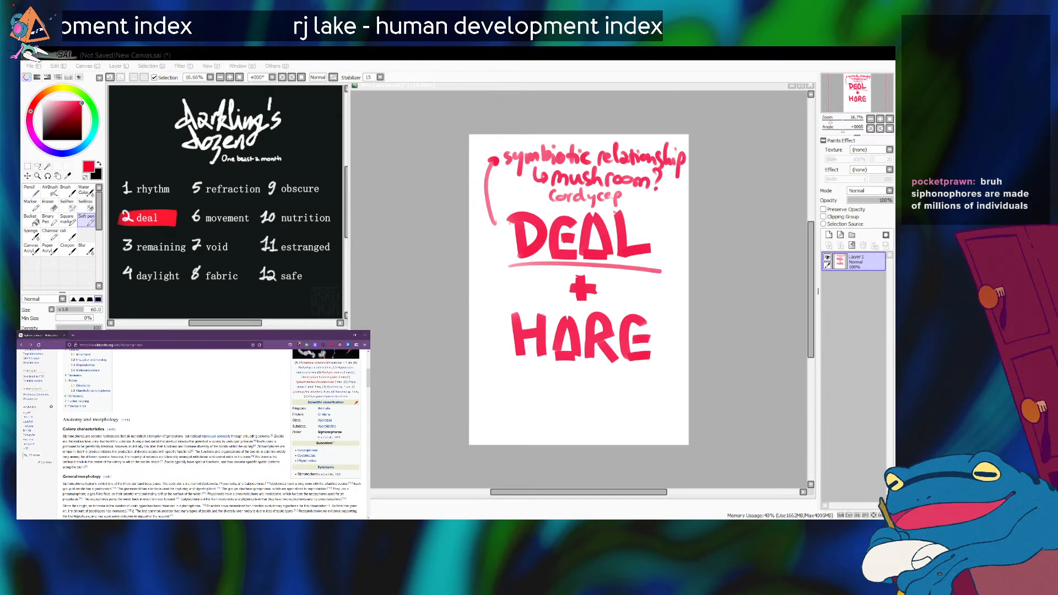
{"action": "scroll", "coordinate": [211, 435], "scroll_direction": "down", "scroll_amount": 2}
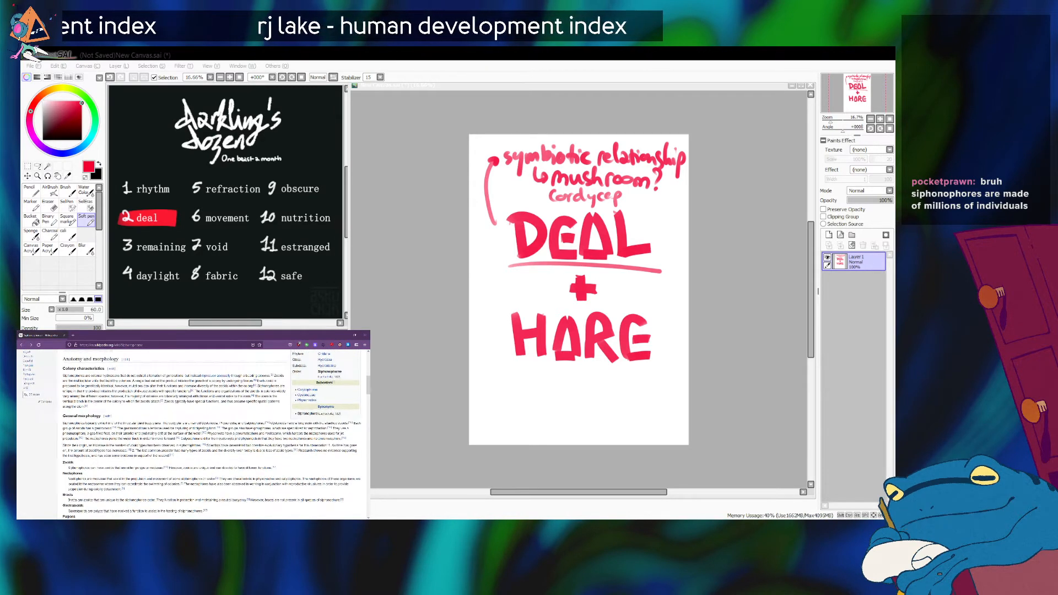
{"action": "scroll", "coordinate": [191, 435], "scroll_direction": "up", "scroll_amount": 1}
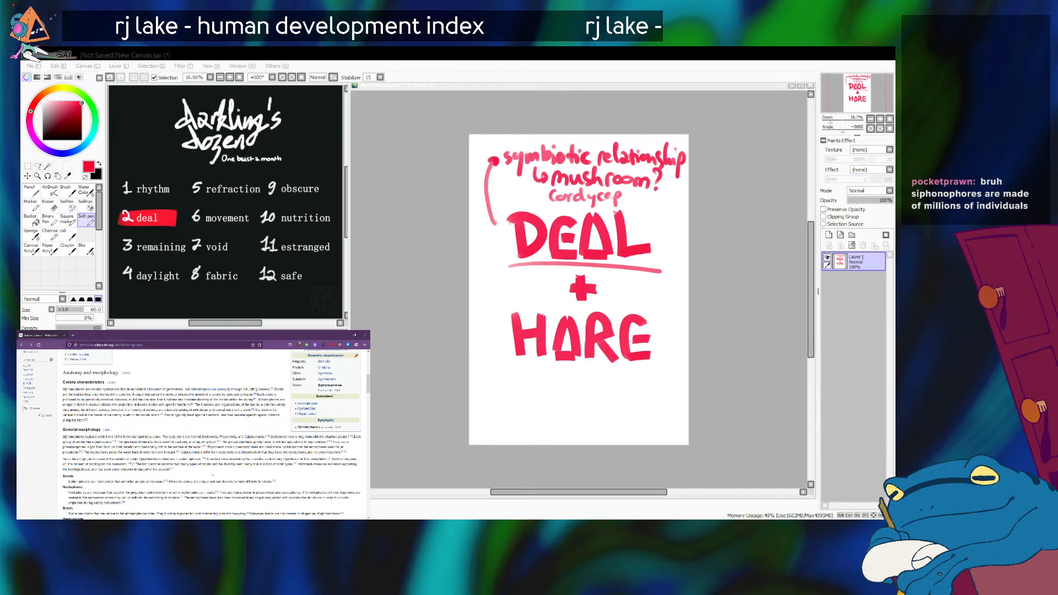
{"action": "scroll", "coordinate": [212, 475], "scroll_direction": "down", "scroll_amount": 3}
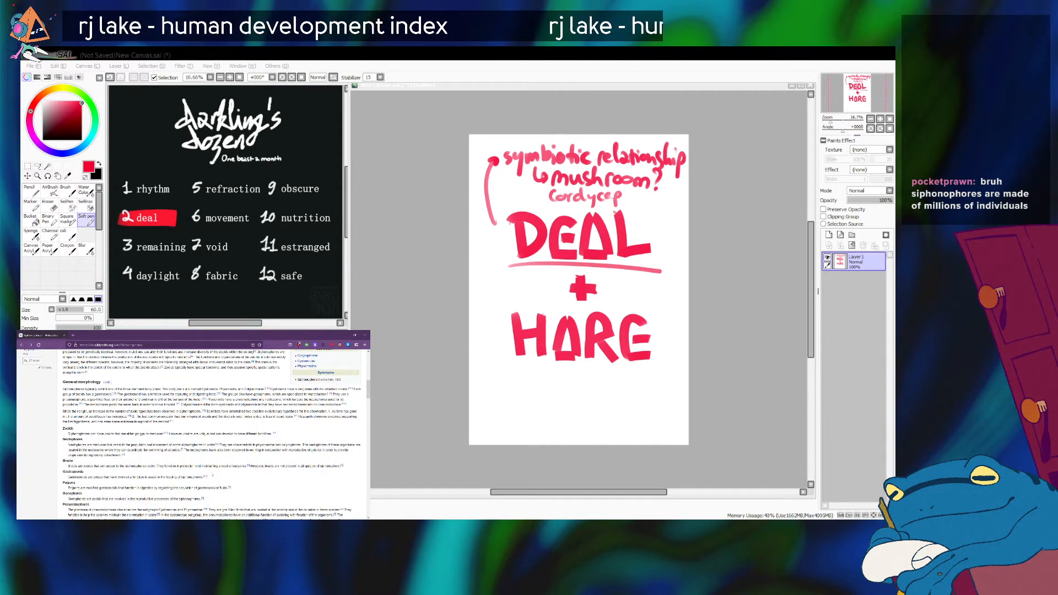
{"action": "scroll", "coordinate": [212, 475], "scroll_direction": "down", "scroll_amount": 1}
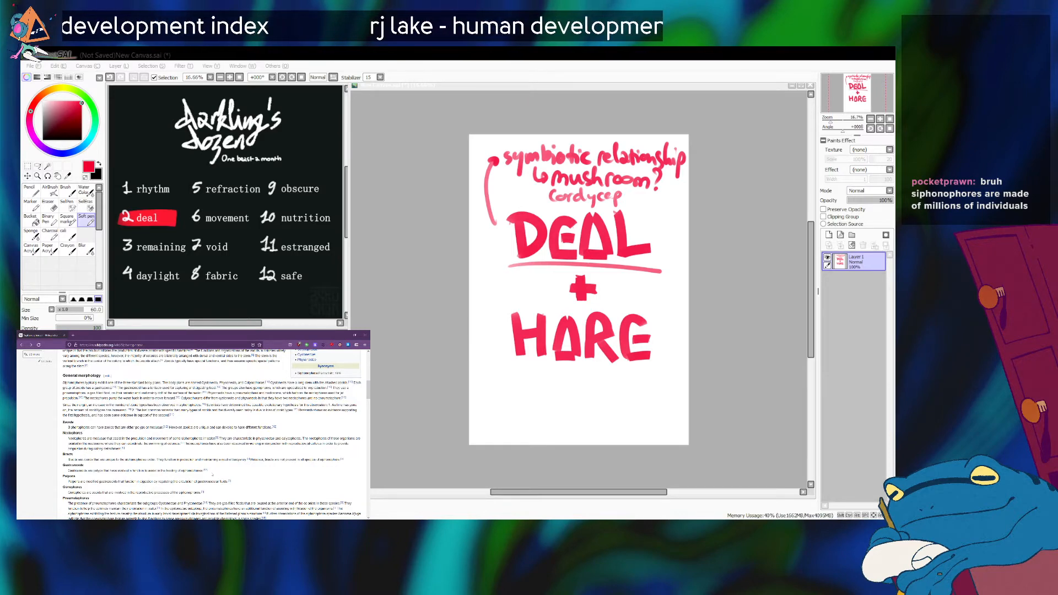
{"action": "scroll", "coordinate": [212, 475], "scroll_direction": "up", "scroll_amount": 10}
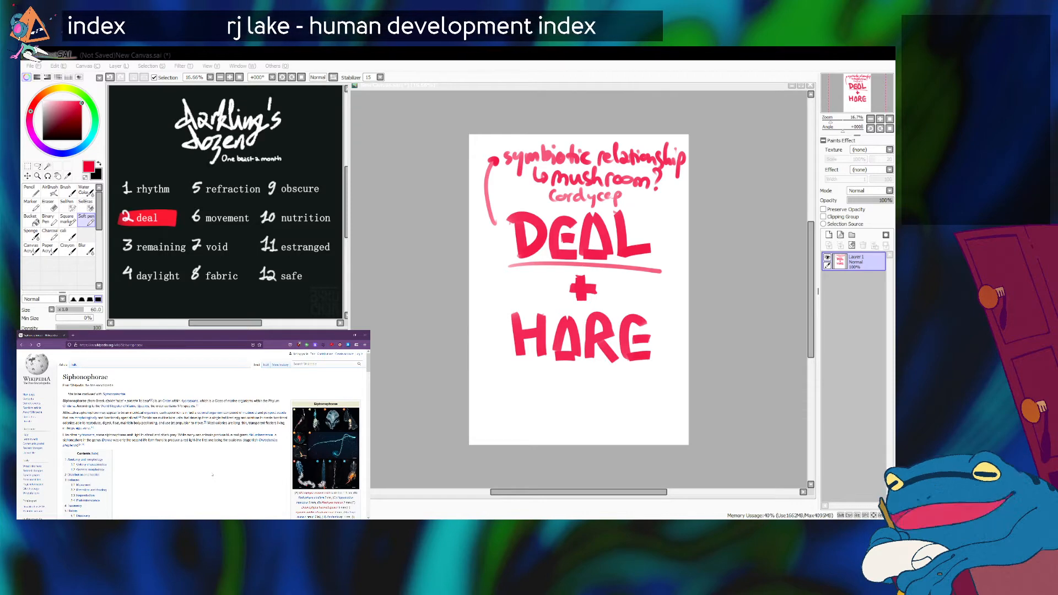
{"action": "scroll", "coordinate": [185, 475], "scroll_direction": "down", "scroll_amount": 2}
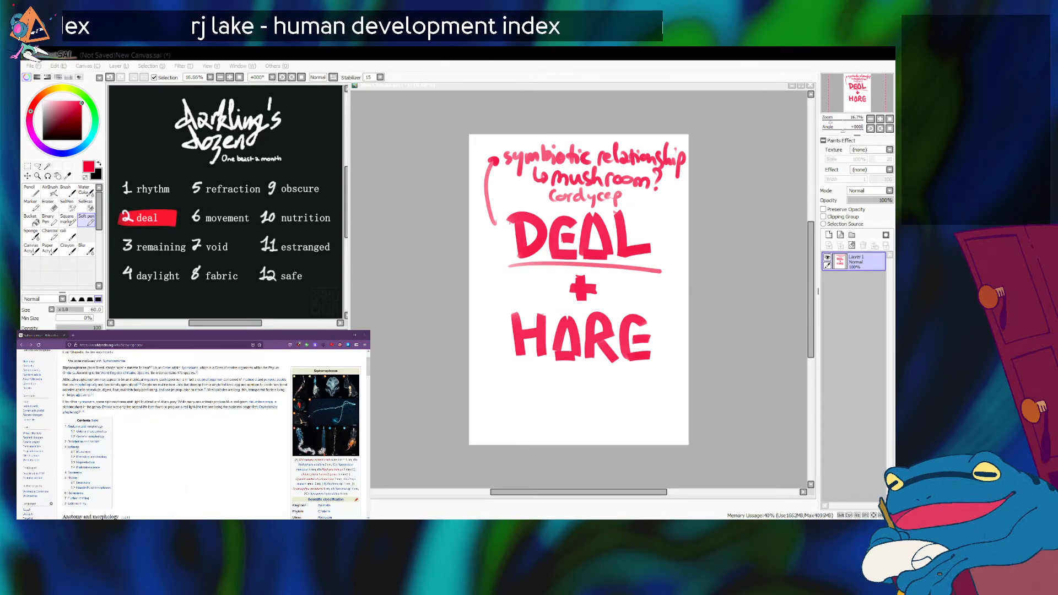
Switch back to PaintTool SAI and strike out the word "cordycep" in the note above DEAL.
{"action": "key", "text": "alt+Tab"}
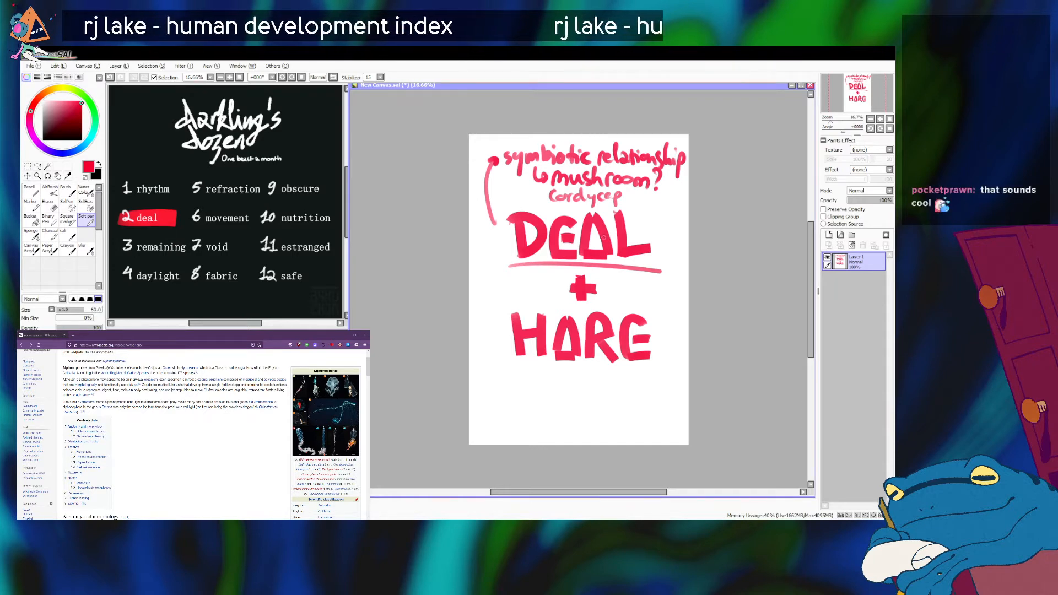
{"action": "left_click_drag", "start_coordinate": [543, 194], "coordinate": [624, 196]}
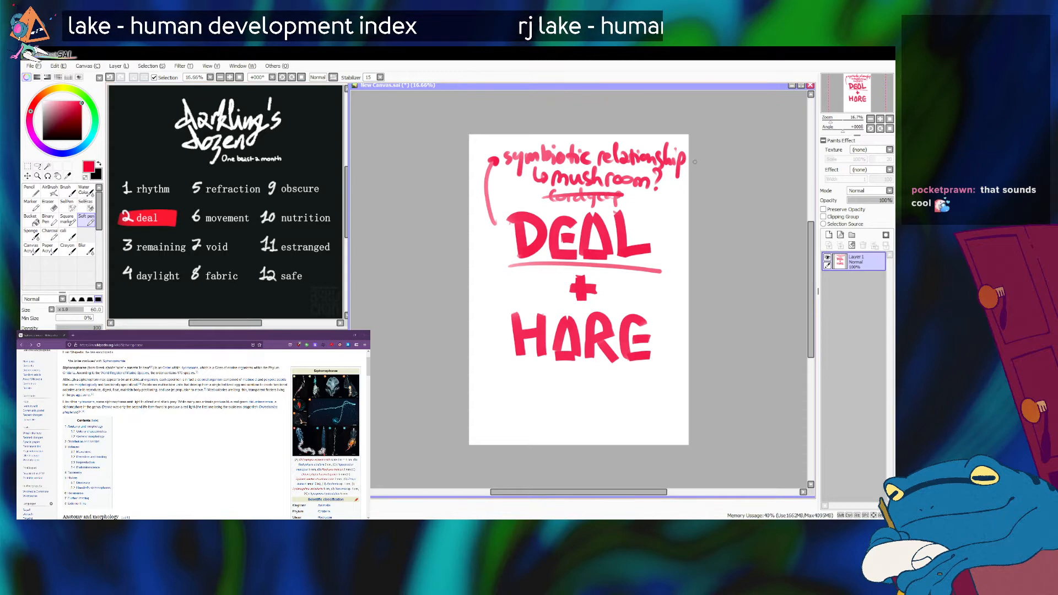
Write "siphonophore" at pen size 40 beside the struck-out cordycep note, shifting both words left to fit the name on the page.
{"action": "key", "text": "bracketleft"}
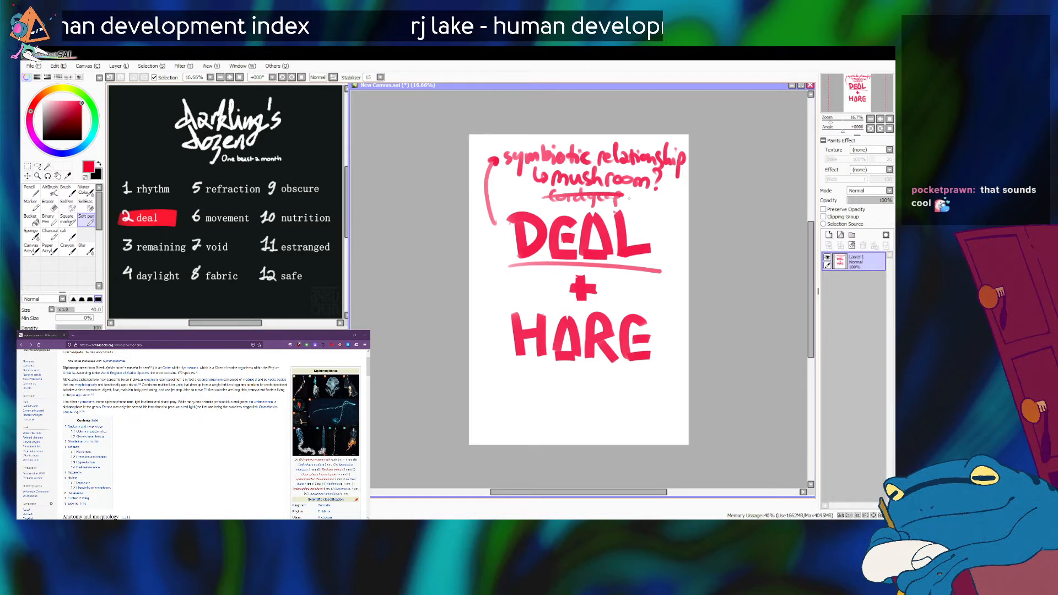
{"action": "mouse_move", "coordinate": [633, 196]}
{"action": "left_mouse_down"}
{"action": "mouse_move", "coordinate": [639, 210]}
{"action": "mouse_move", "coordinate": [644, 199]}
{"action": "mouse_move", "coordinate": [673, 210]}
{"action": "mouse_move", "coordinate": [689, 200]}
{"action": "mouse_move", "coordinate": [690, 215]}
{"action": "left_mouse_up"}
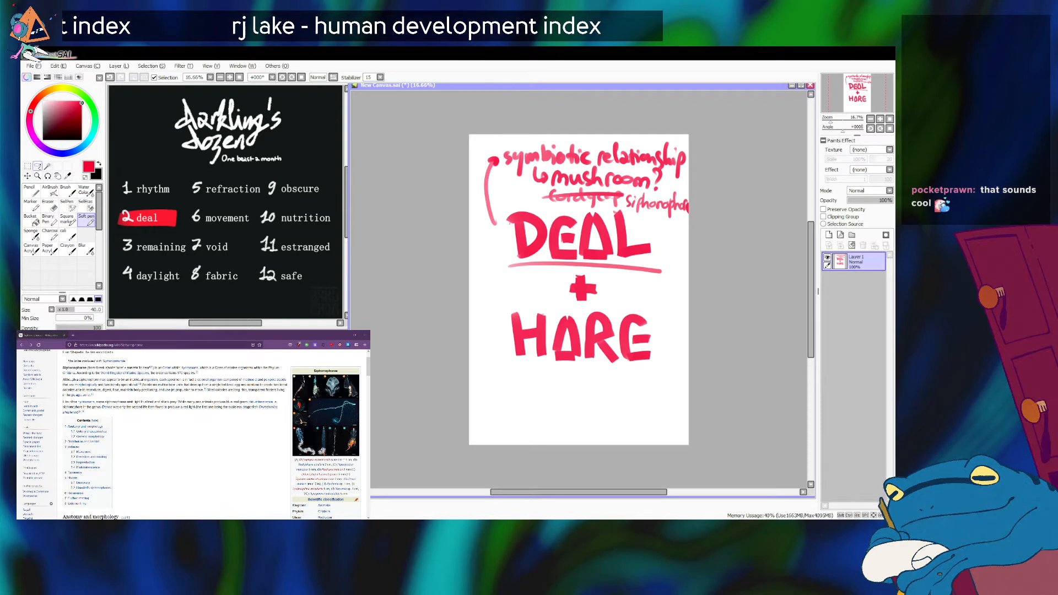
{"action": "left_click", "coordinate": [38, 166]}
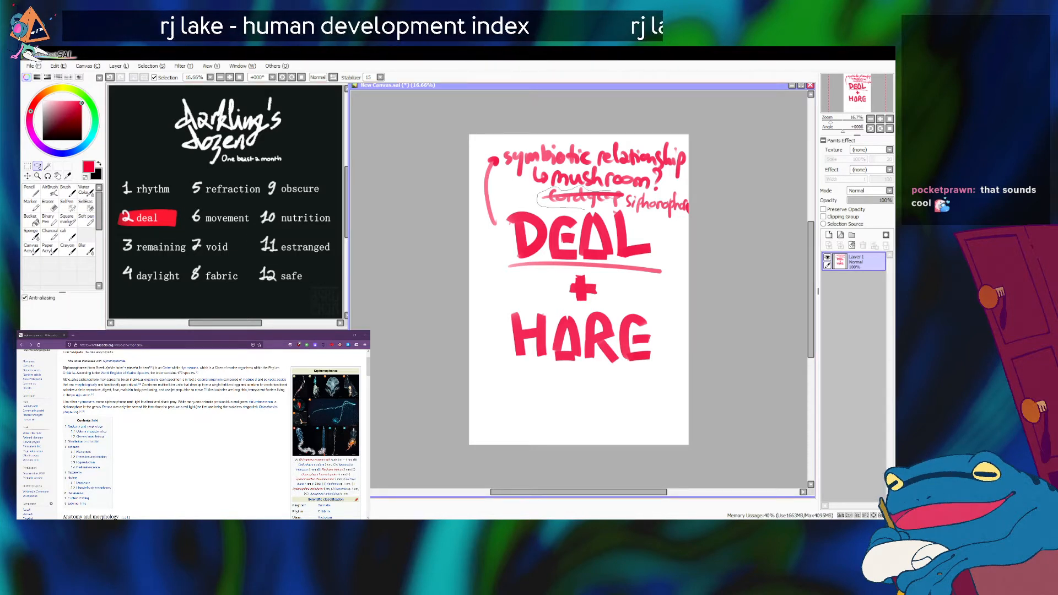
{"action": "mouse_move", "coordinate": [627, 209]}
{"action": "left_mouse_down"}
{"action": "mouse_move", "coordinate": [703, 225]}
{"action": "mouse_move", "coordinate": [689, 188]}
{"action": "mouse_move", "coordinate": [612, 191]}
{"action": "left_mouse_up"}
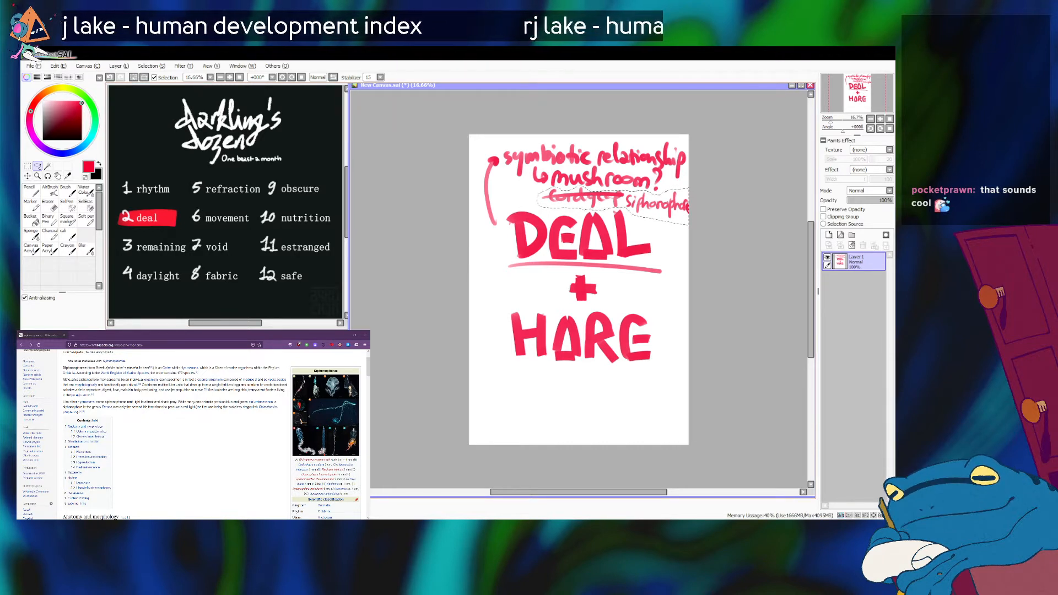
{"action": "left_click_drag", "start_coordinate": [623, 202], "coordinate": [599, 202]}
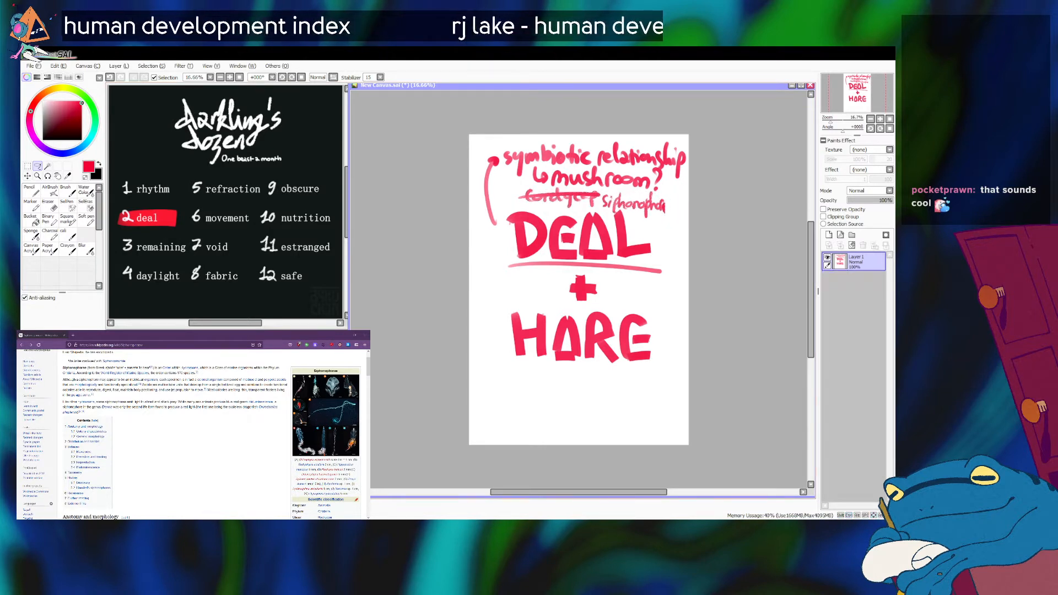
{"action": "left_click", "coordinate": [87, 220]}
{"action": "left_click_drag", "start_coordinate": [662, 208], "coordinate": [671, 205]}
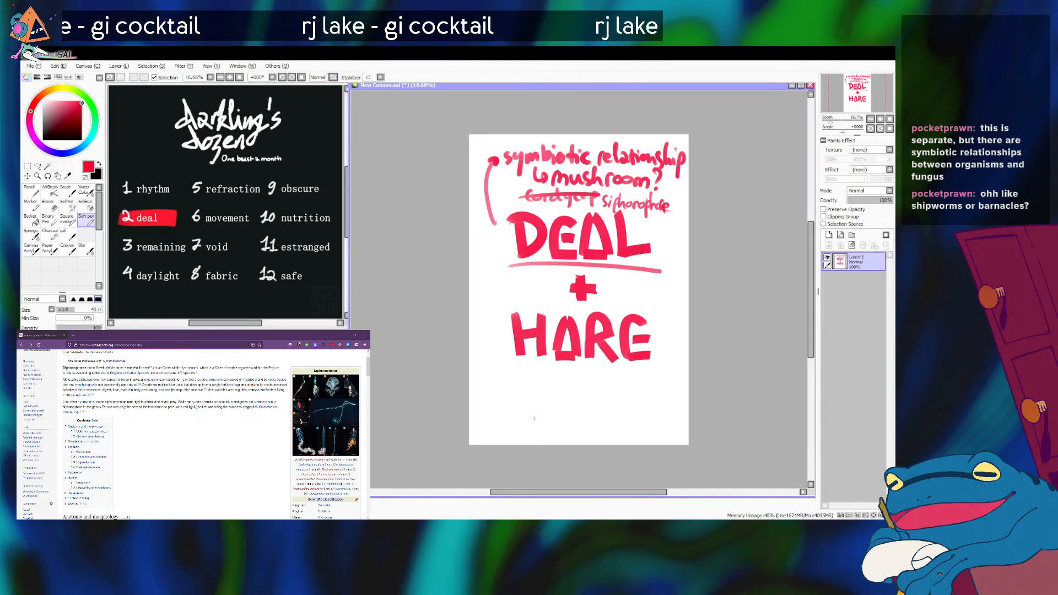
Switch to the browser, view the article's siphonophore species photo at full size in its own tab, and return to the image viewer.
{"action": "key", "text": "alt+Tab"}
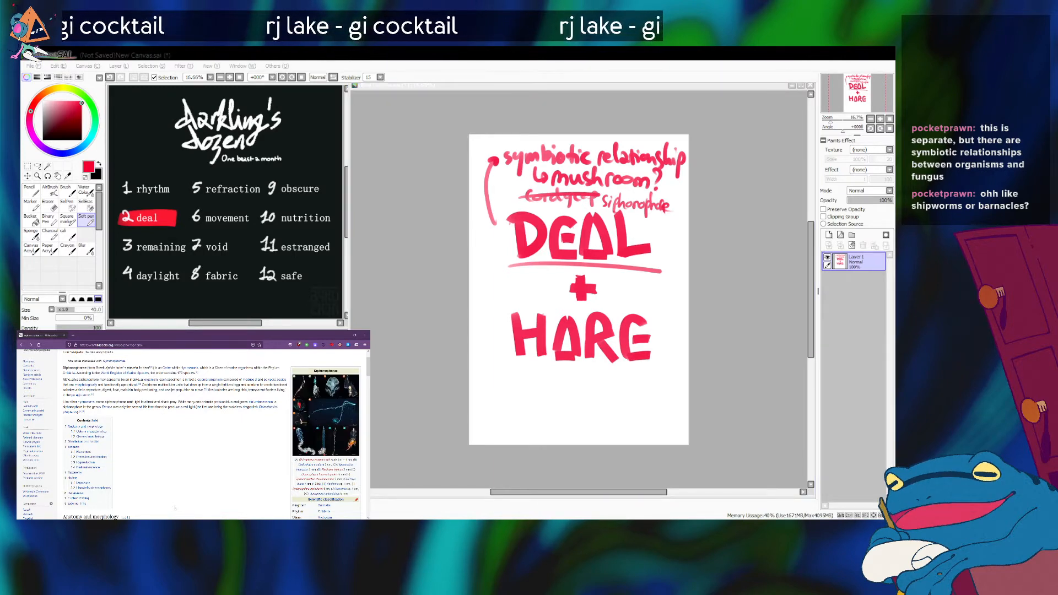
{"action": "left_click", "coordinate": [315, 422]}
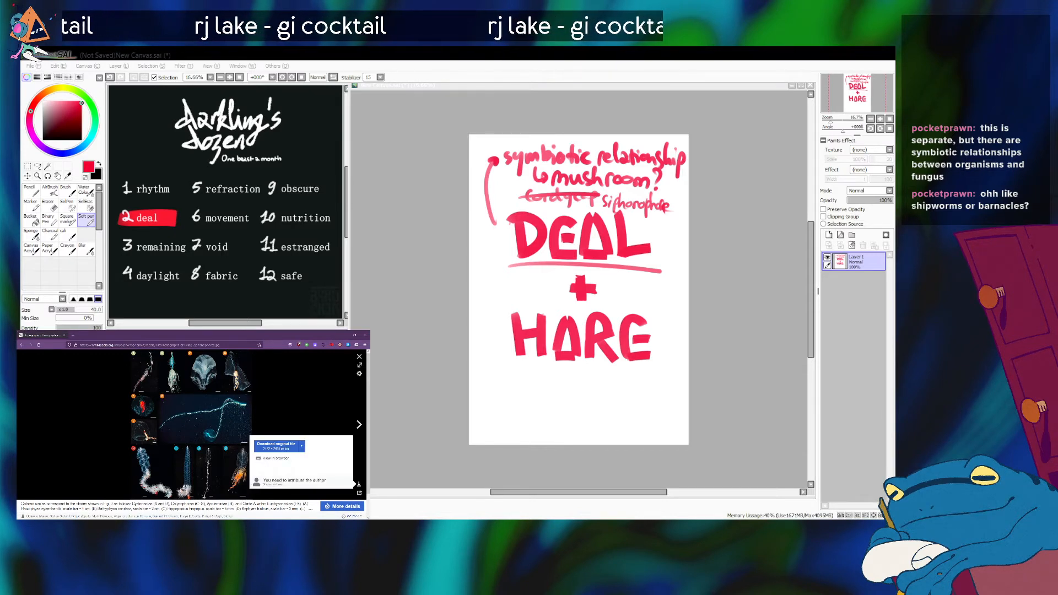
{"action": "left_click", "coordinate": [276, 458]}
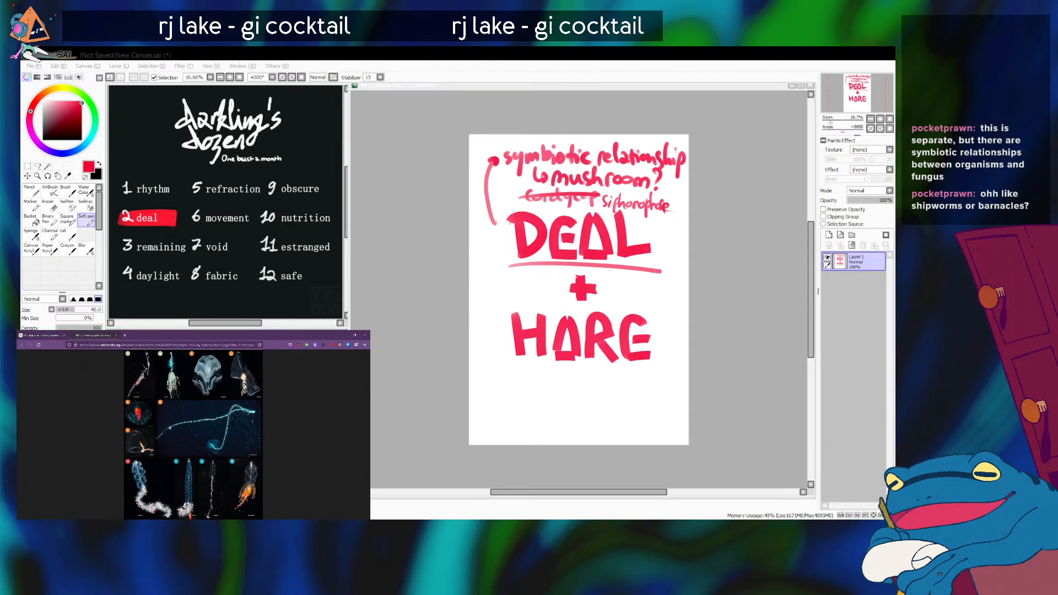
{"action": "scroll", "coordinate": [170, 428], "scroll_direction": "up", "scroll_amount": 1}
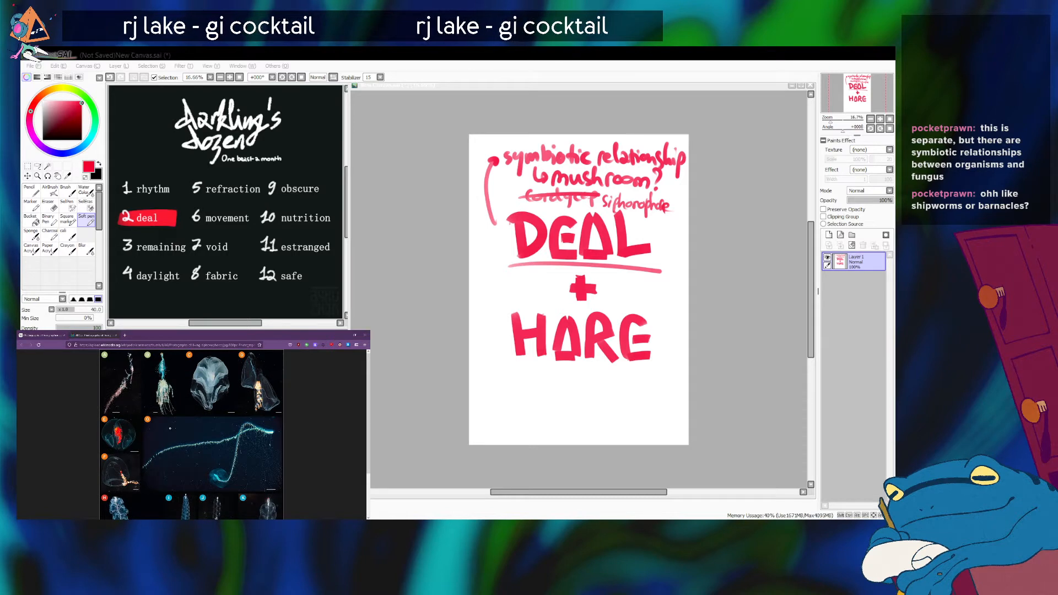
{"action": "scroll", "coordinate": [169, 428], "scroll_direction": "down", "scroll_amount": 3}
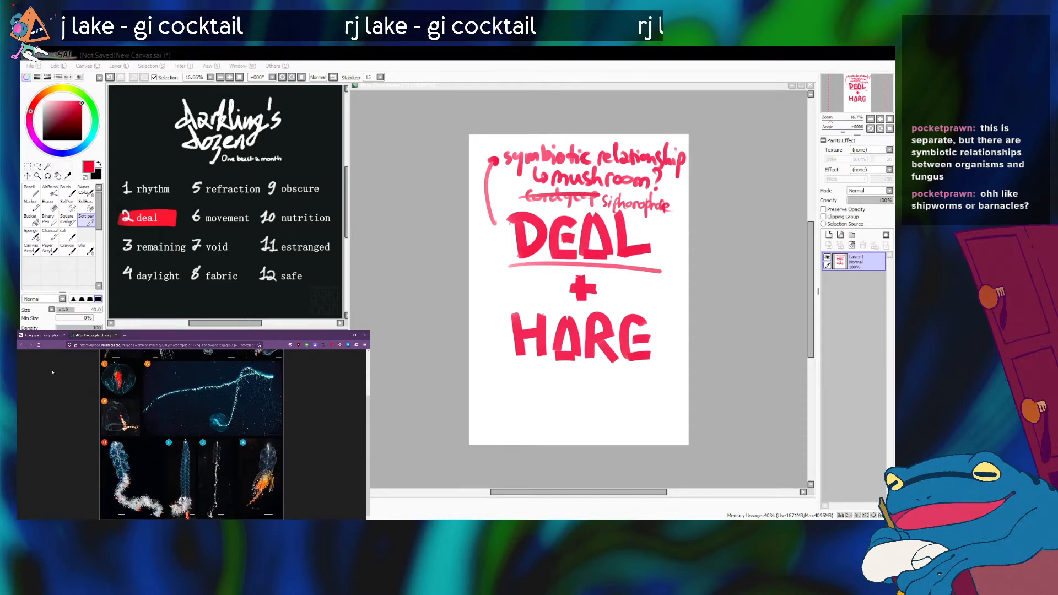
{"action": "left_click", "coordinate": [37, 334]}
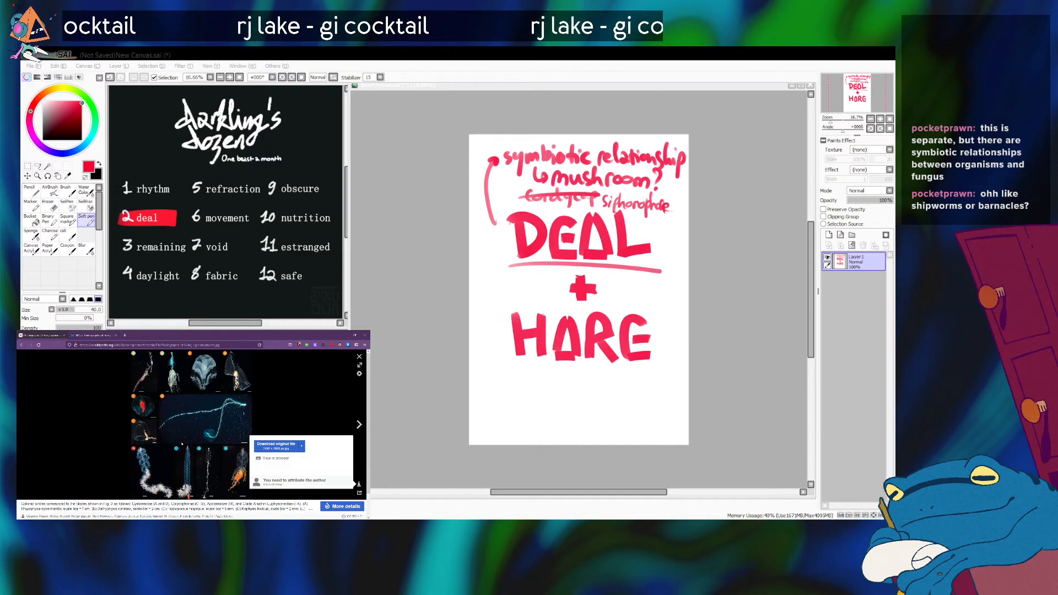
Switch back to PaintTool SAI and draw a thin bracket line linking the siphonophore note to HARE.
{"action": "key", "text": "alt+Tab"}
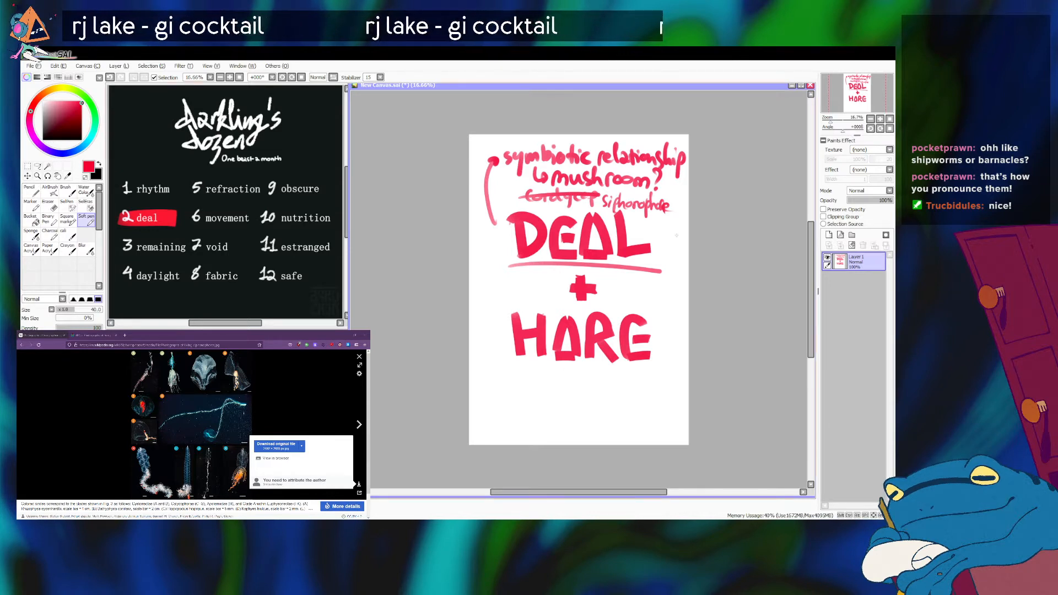
{"action": "left_click_drag", "start_coordinate": [663, 215], "coordinate": [651, 359]}
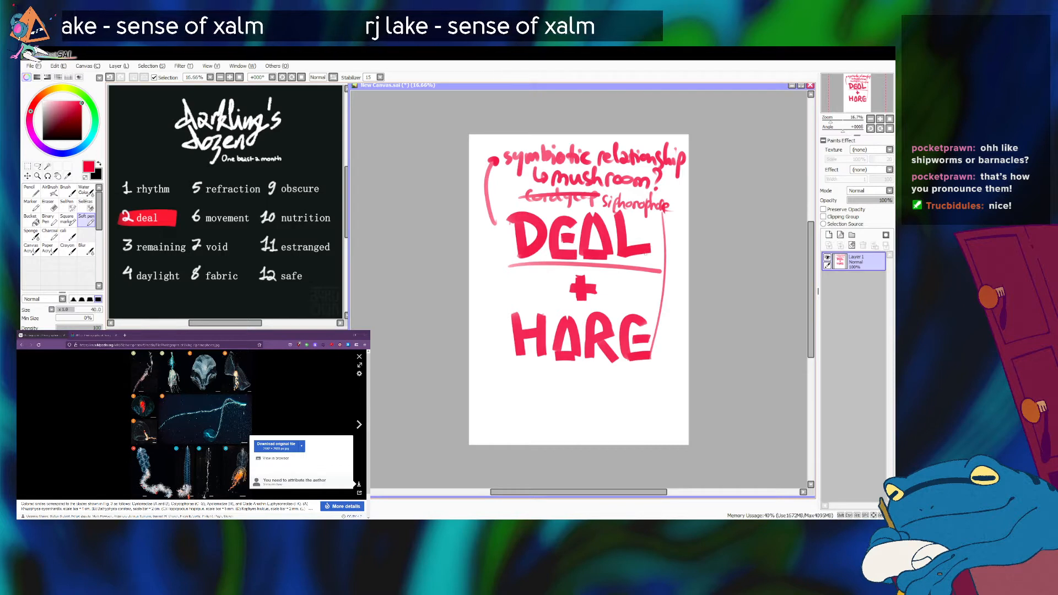
{"action": "key", "text": "ctrl+z"}
{"action": "left_click_drag", "start_coordinate": [666, 219], "coordinate": [667, 347]}
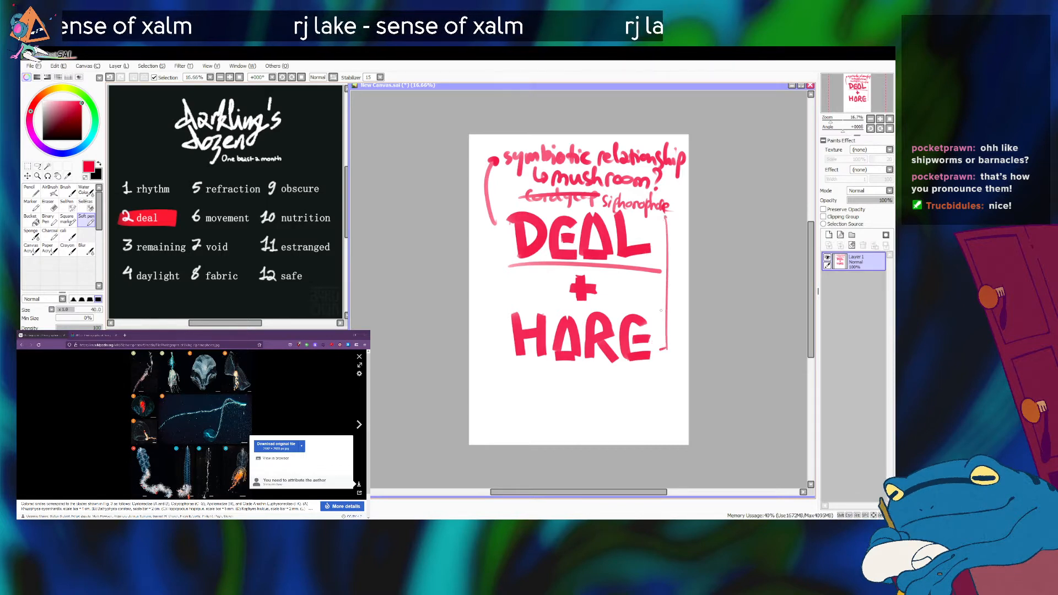
Draw an arrow from the bracket down below HARE and write "rabbitform" beside its tip.
{"action": "mouse_move", "coordinate": [667, 317]}
{"action": "left_mouse_down"}
{"action": "mouse_move", "coordinate": [671, 388]}
{"action": "mouse_move", "coordinate": [616, 389]}
{"action": "mouse_move", "coordinate": [629, 397]}
{"action": "left_mouse_up"}
{"action": "left_click_drag", "start_coordinate": [632, 382], "coordinate": [647, 404]}
{"action": "left_click_drag", "start_coordinate": [645, 393], "coordinate": [653, 397]}
{"action": "mouse_move", "coordinate": [657, 398]}
{"action": "left_mouse_down"}
{"action": "mouse_move", "coordinate": [662, 387]}
{"action": "mouse_move", "coordinate": [668, 398]}
{"action": "left_mouse_up"}
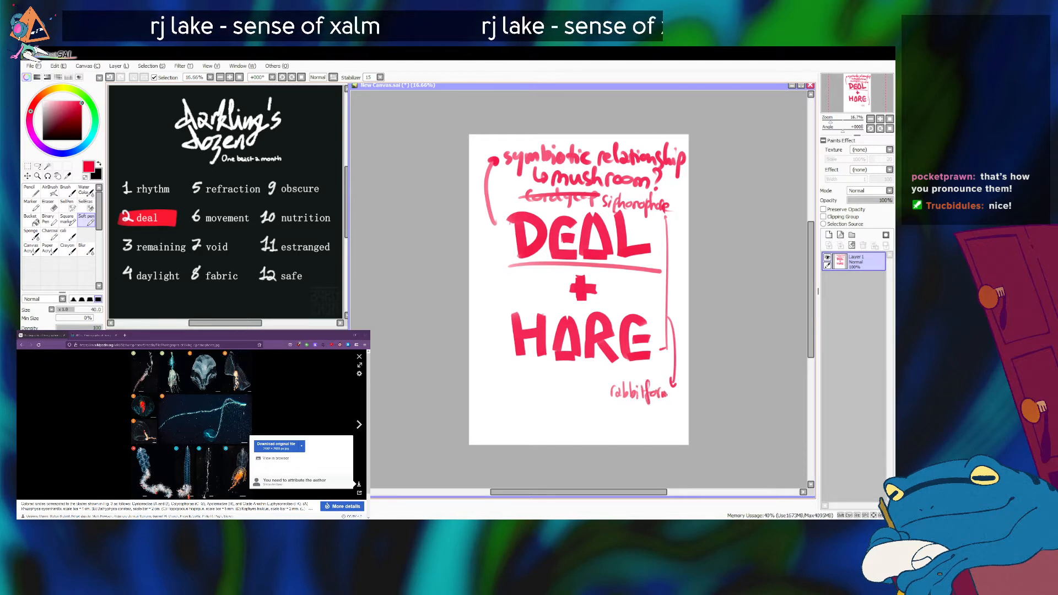
Undo and rewrite the "form" ending of the rabbitform note, and add "siphonophore" on the line beneath it.
{"action": "key", "text": "ctrl"}
{"action": "key", "text": "ctrl+z"}
{"action": "key", "text": "ctrl+z"}
{"action": "key", "text": "ctrl+z"}
{"action": "key", "text": "ctrl+z"}
{"action": "key", "text": "ctrl+z"}
{"action": "key", "text": "ctrl+z"}
{"action": "left_click_drag", "start_coordinate": [641, 383], "coordinate": [650, 403]}
{"action": "left_click_drag", "start_coordinate": [650, 394], "coordinate": [661, 393]}
{"action": "left_click_drag", "start_coordinate": [661, 397], "coordinate": [674, 394]}
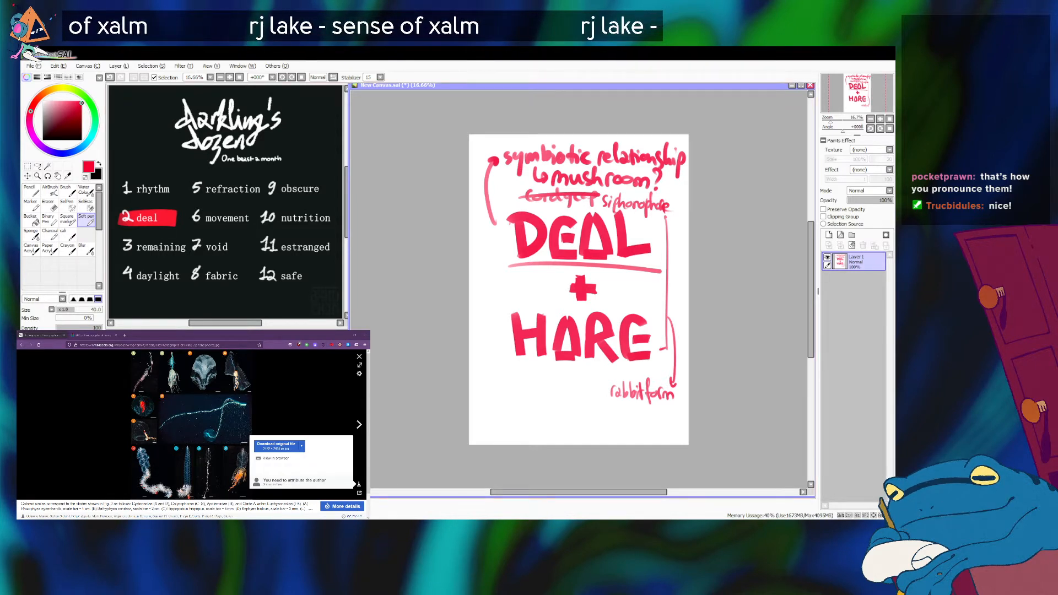
{"action": "mouse_move", "coordinate": [598, 406]}
{"action": "left_mouse_down"}
{"action": "mouse_move", "coordinate": [595, 415]}
{"action": "mouse_move", "coordinate": [651, 408]}
{"action": "mouse_move", "coordinate": [677, 418]}
{"action": "left_mouse_up"}
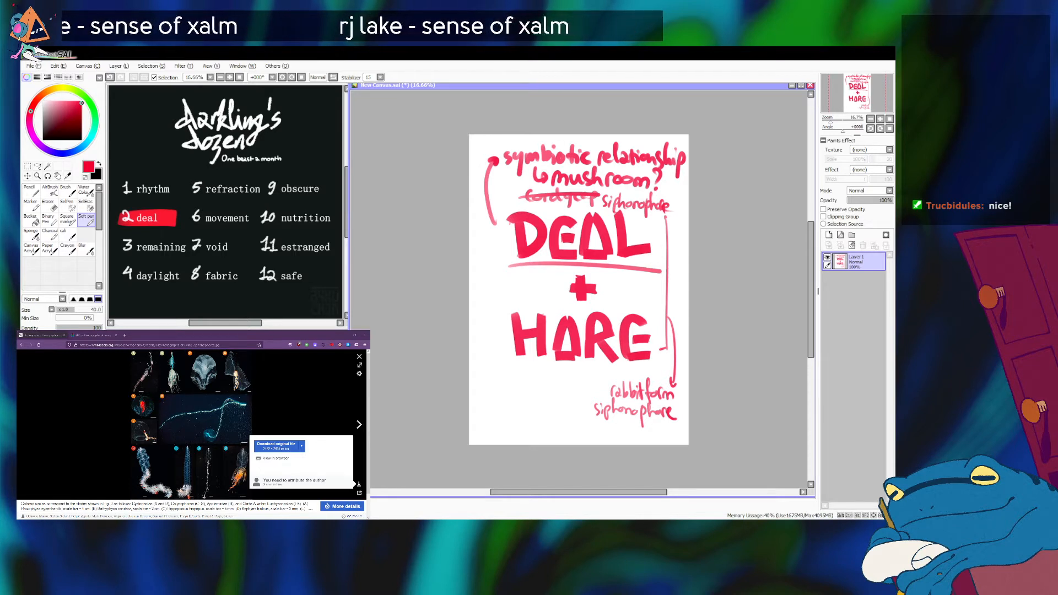
Switch to the browser, view the article's bioluminescent siphonophore and Portuguese man o' war photos, compare the full-size image tabs, and close the viewer.
{"action": "key", "text": "alt+Tab"}
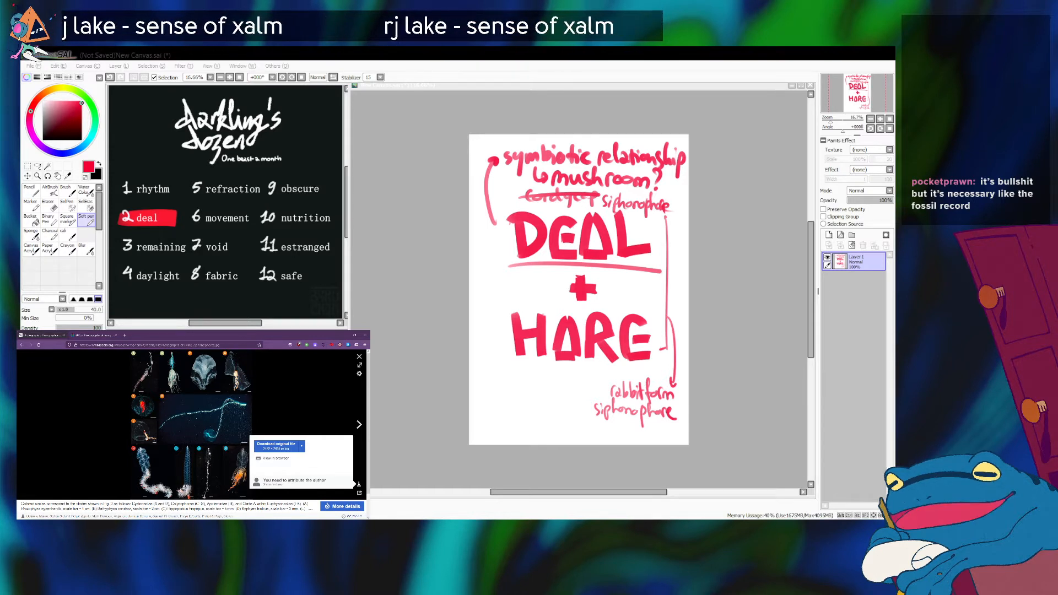
{"action": "left_click", "coordinate": [358, 424]}
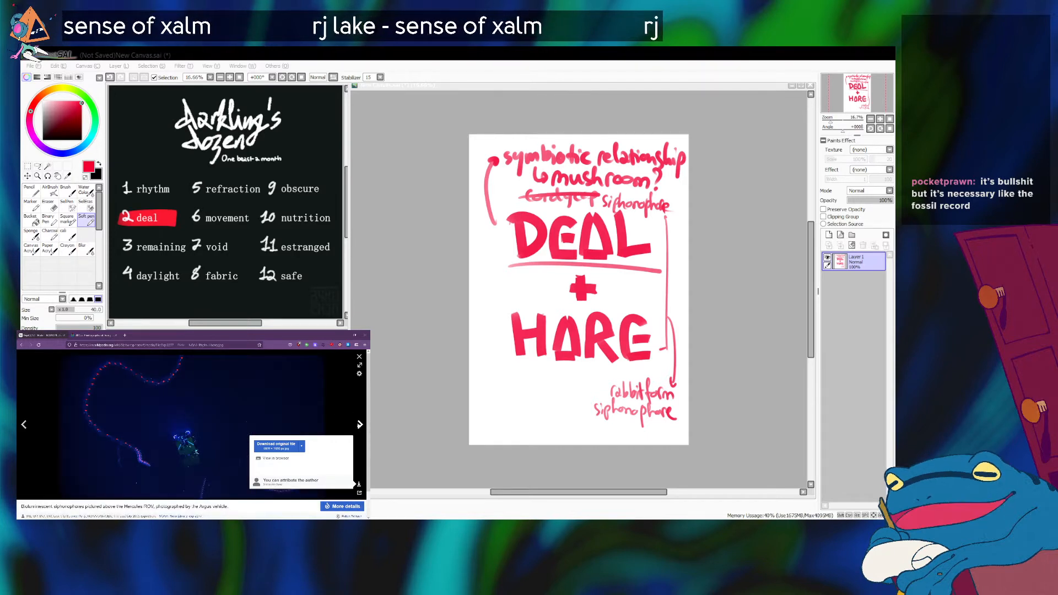
{"action": "left_click", "coordinate": [359, 425]}
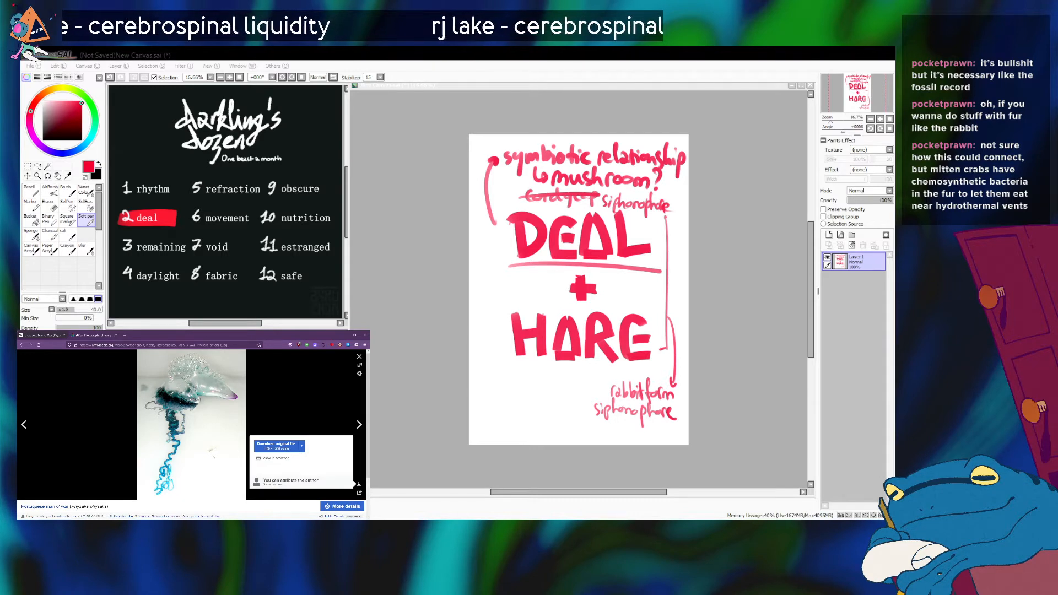
{"action": "left_click", "coordinate": [213, 458]}
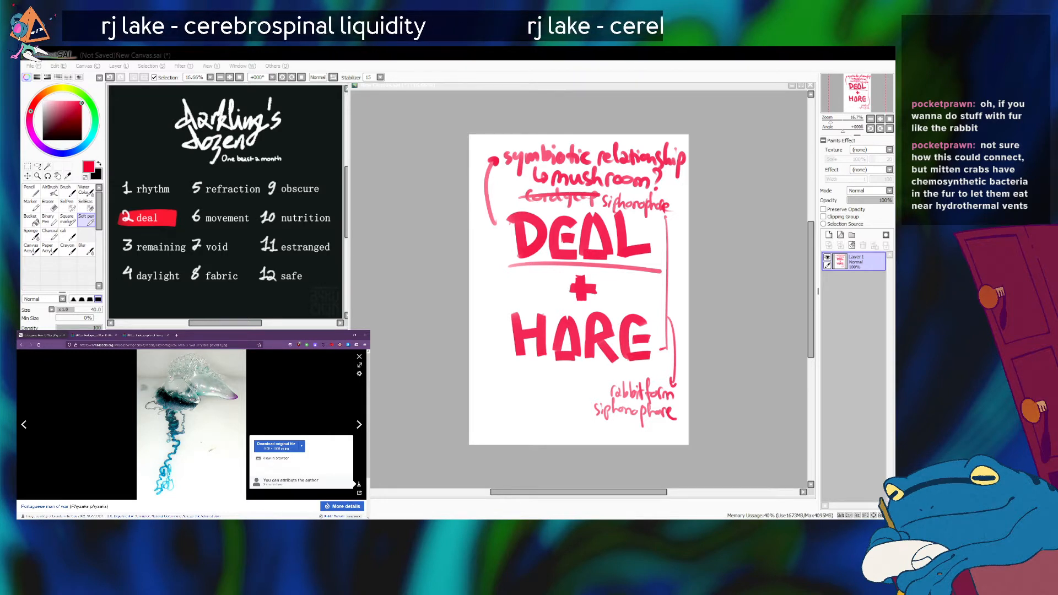
{"action": "left_click", "coordinate": [146, 335]}
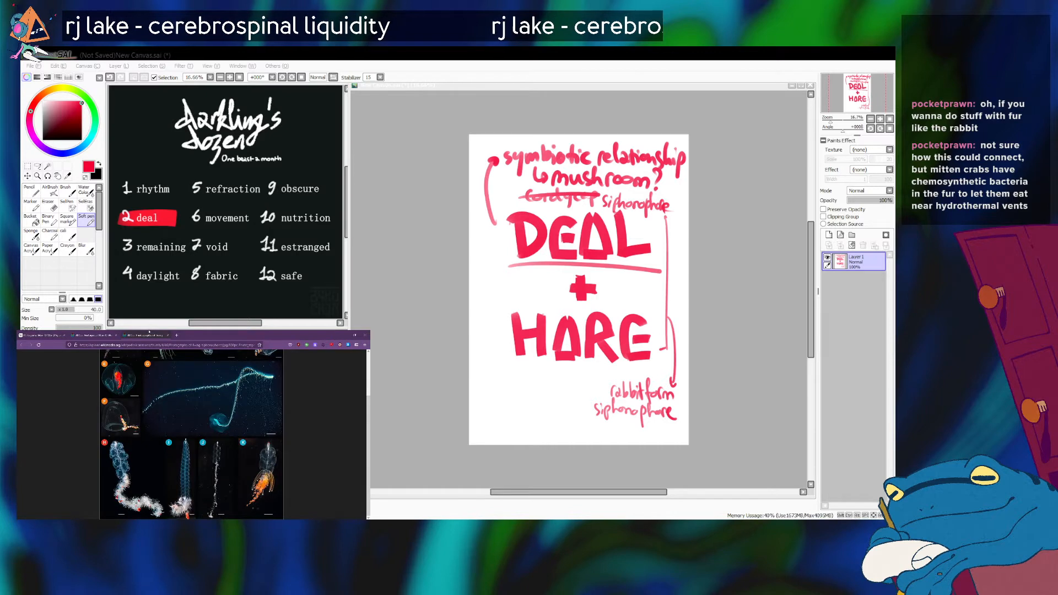
{"action": "left_click", "coordinate": [93, 334]}
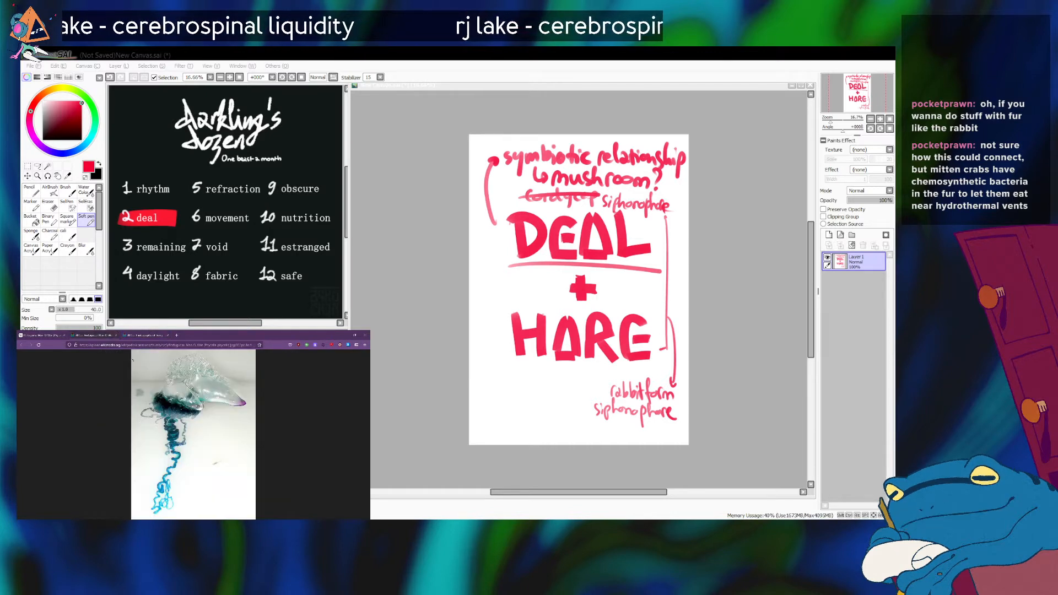
{"action": "left_click", "coordinate": [47, 335]}
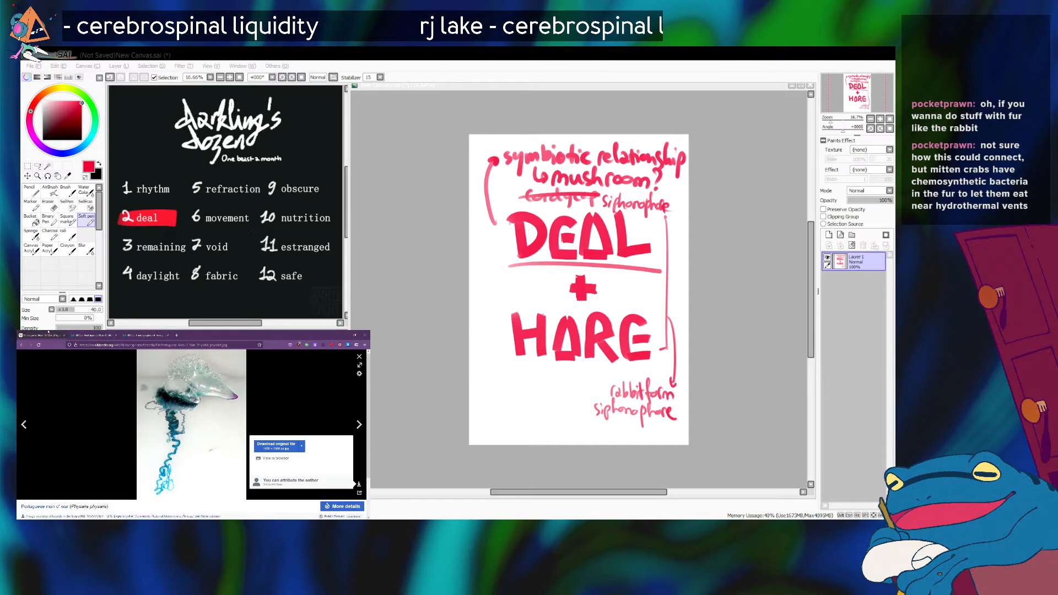
{"action": "left_click", "coordinate": [359, 357]}
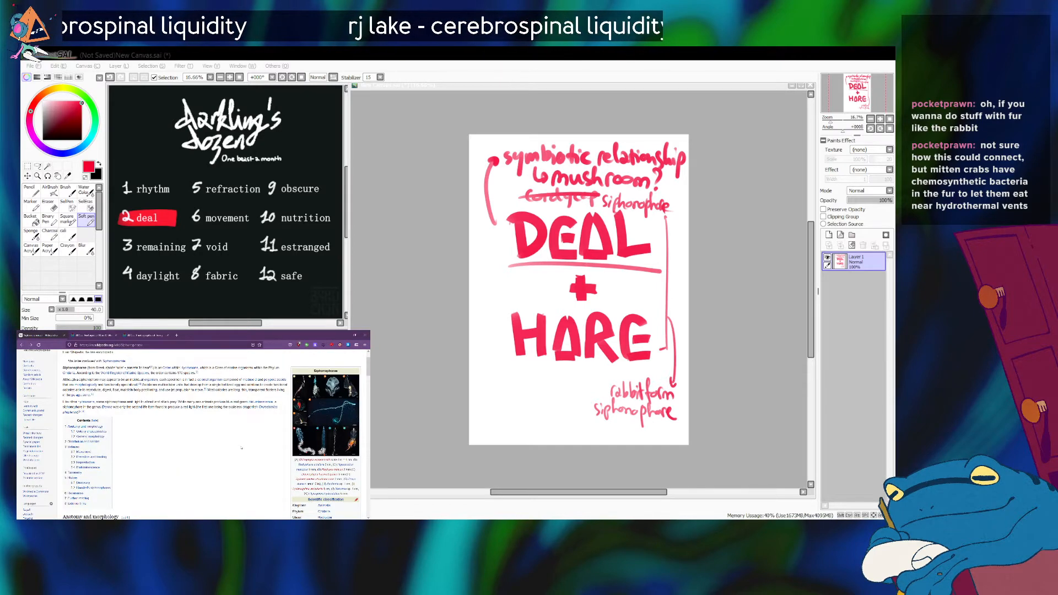
Read the Siphonophorae article through morphology, bioluminescence and taxonomy, and preview the Portuguese man o' war link in the photo caption.
{"action": "scroll", "coordinate": [242, 448], "scroll_direction": "down", "scroll_amount": 2}
{"action": "scroll", "coordinate": [167, 460], "scroll_direction": "down", "scroll_amount": 2}
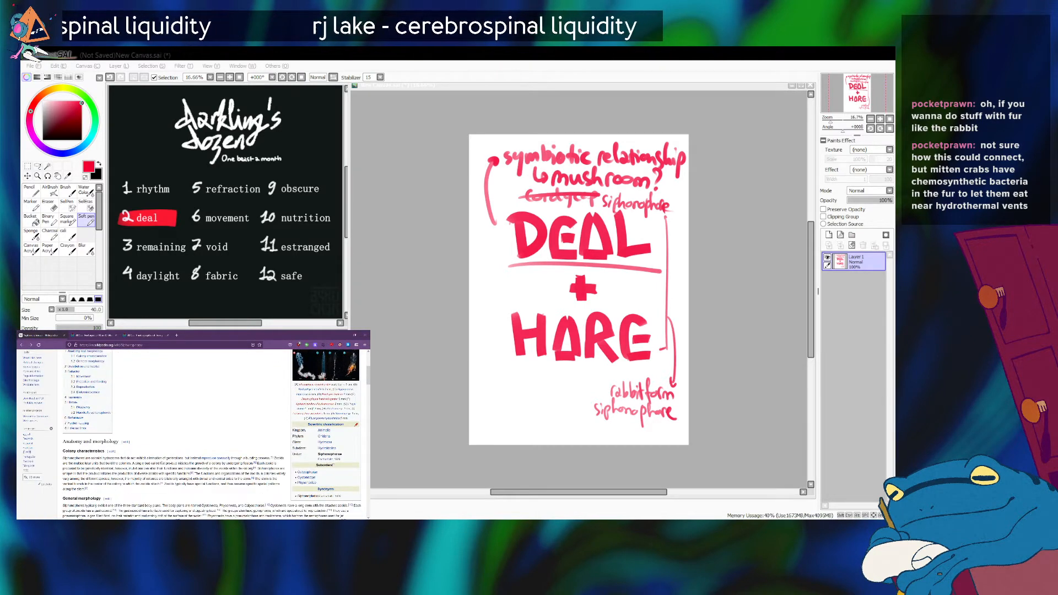
{"action": "scroll", "coordinate": [192, 434], "scroll_direction": "down", "scroll_amount": 8}
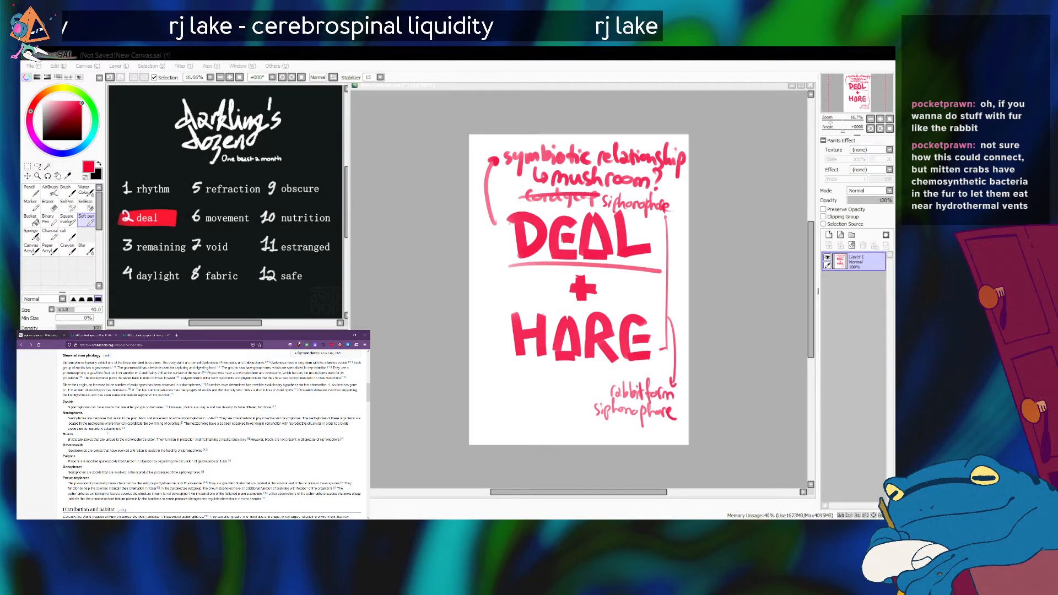
{"action": "scroll", "coordinate": [212, 436], "scroll_direction": "down", "scroll_amount": 10}
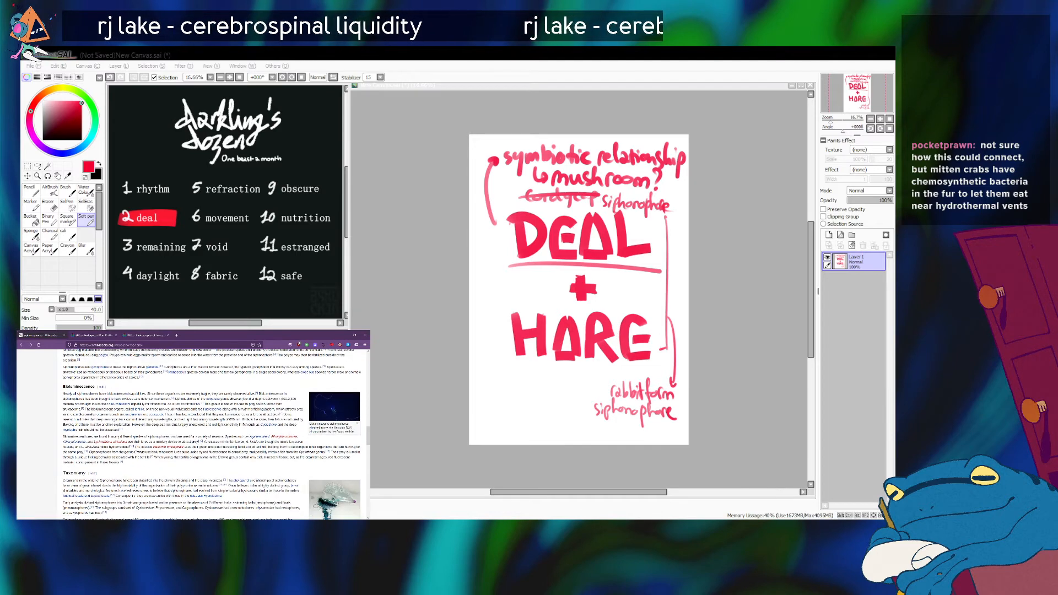
{"action": "scroll", "coordinate": [212, 435], "scroll_direction": "down", "scroll_amount": 1}
{"action": "scroll", "coordinate": [212, 435], "scroll_direction": "down", "scroll_amount": 1}
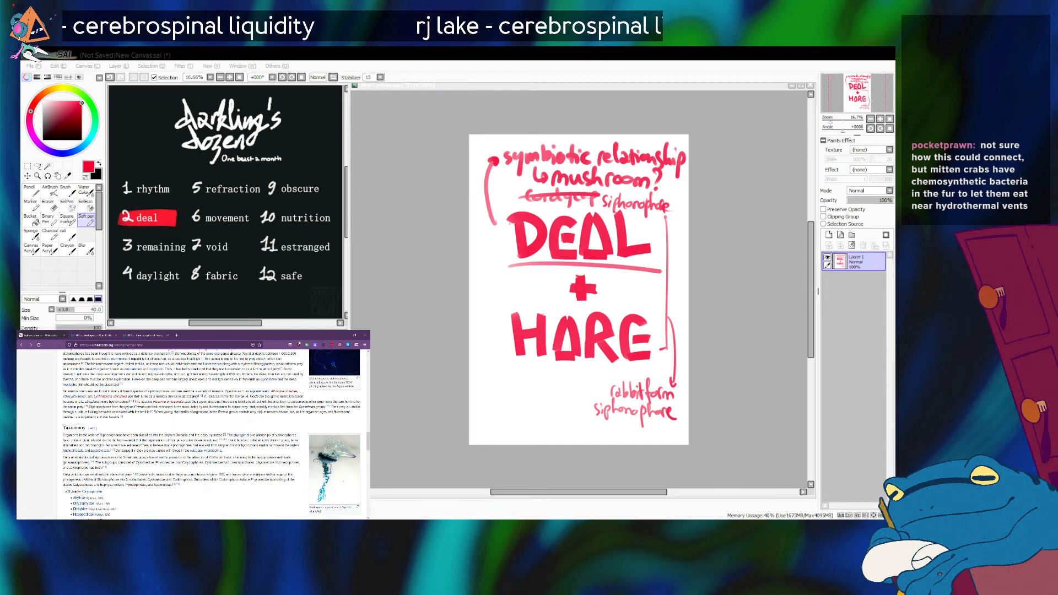
{"action": "scroll", "coordinate": [156, 464], "scroll_direction": "down", "scroll_amount": 1}
{"action": "scroll", "coordinate": [156, 464], "scroll_direction": "down", "scroll_amount": 1}
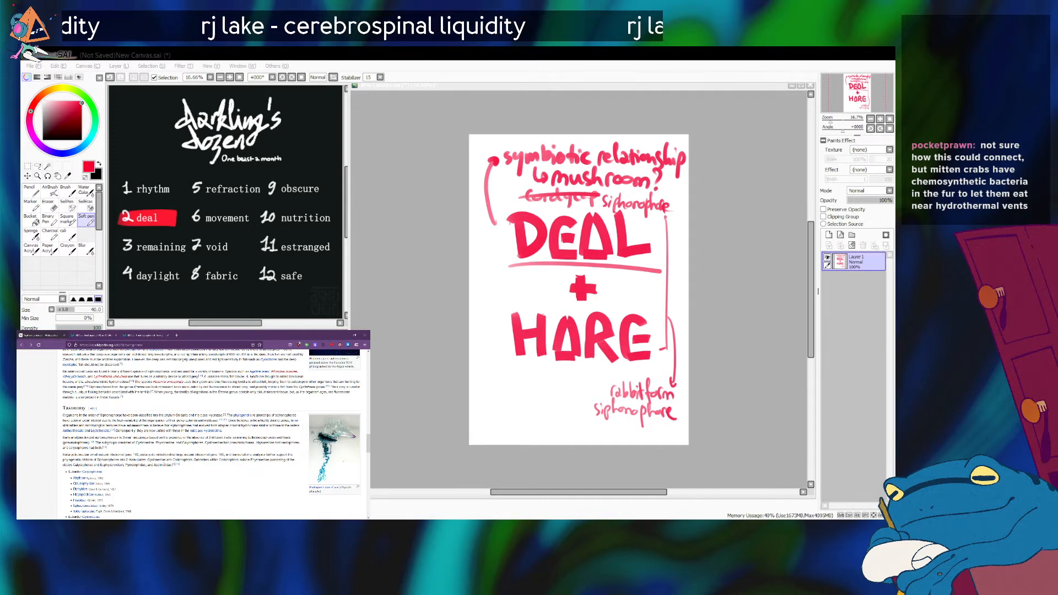
{"action": "scroll", "coordinate": [164, 464], "scroll_direction": "down", "scroll_amount": 2}
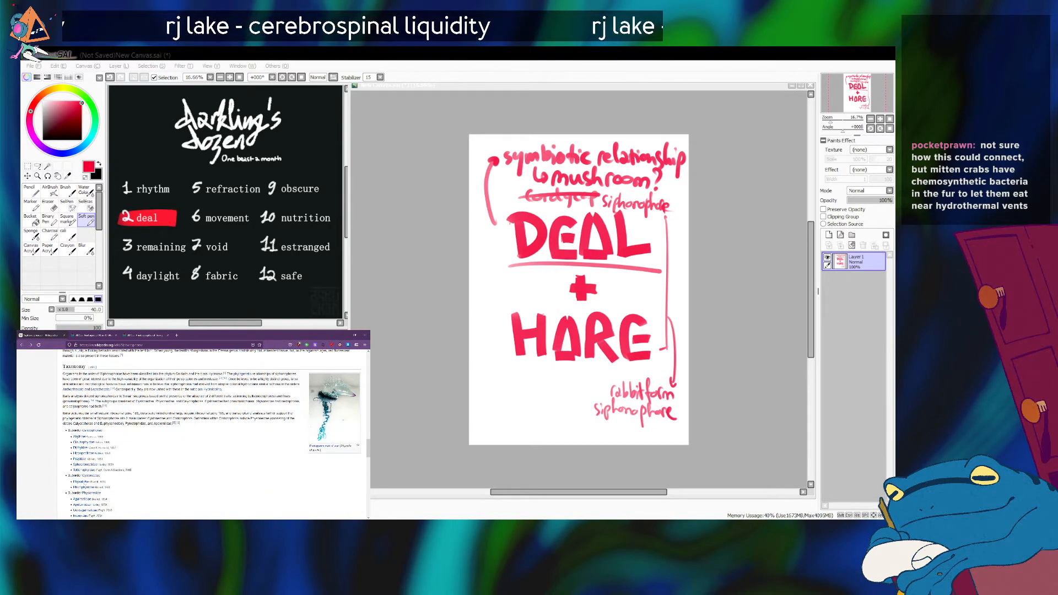
{"action": "scroll", "coordinate": [132, 457], "scroll_direction": "down", "scroll_amount": 4}
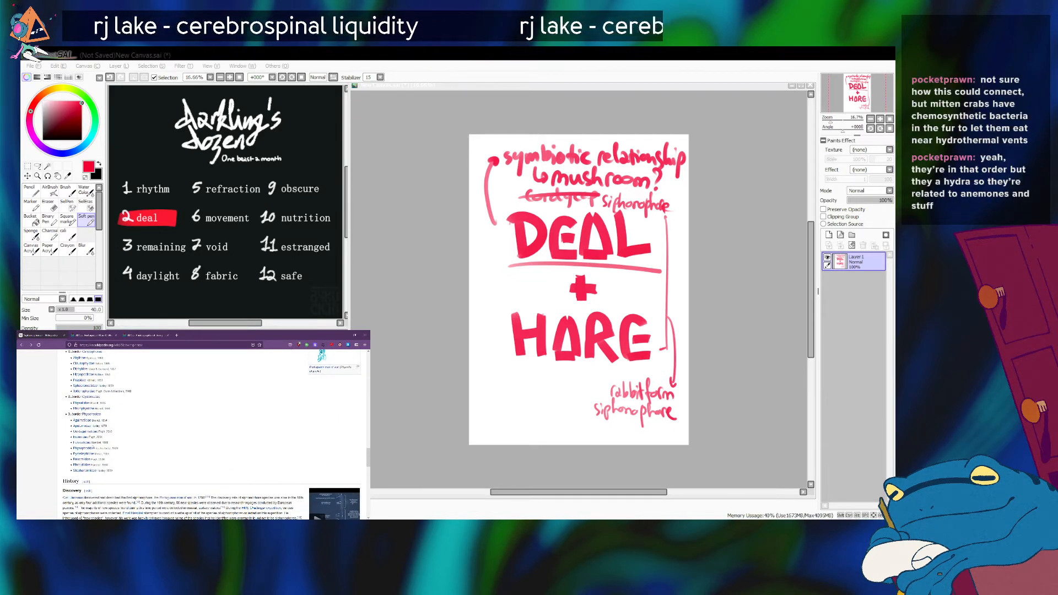
{"action": "scroll", "coordinate": [212, 432], "scroll_direction": "up", "scroll_amount": 3}
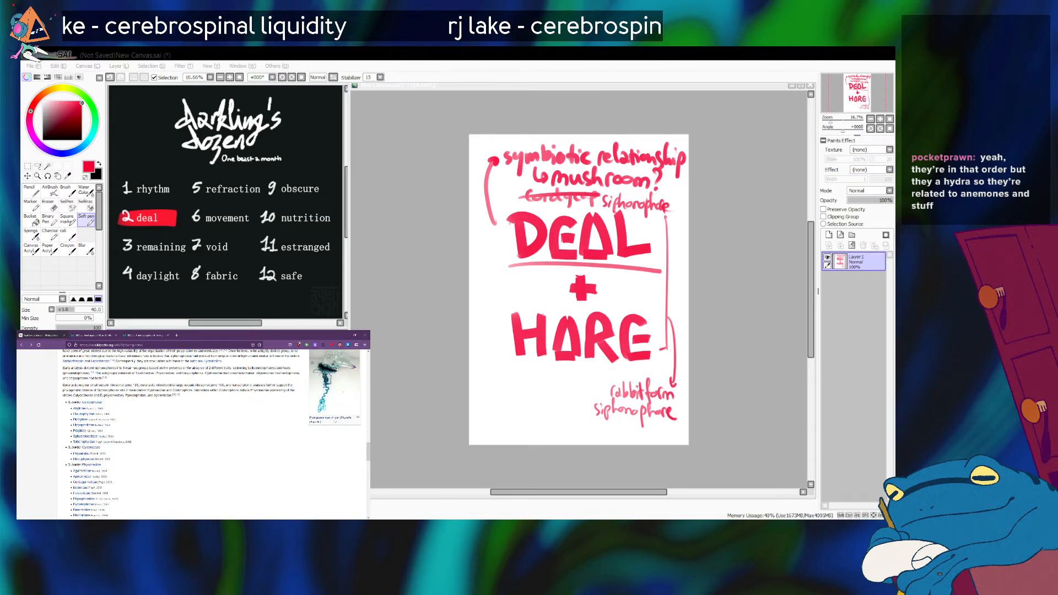
{"action": "mouse_move", "coordinate": [335, 420]}
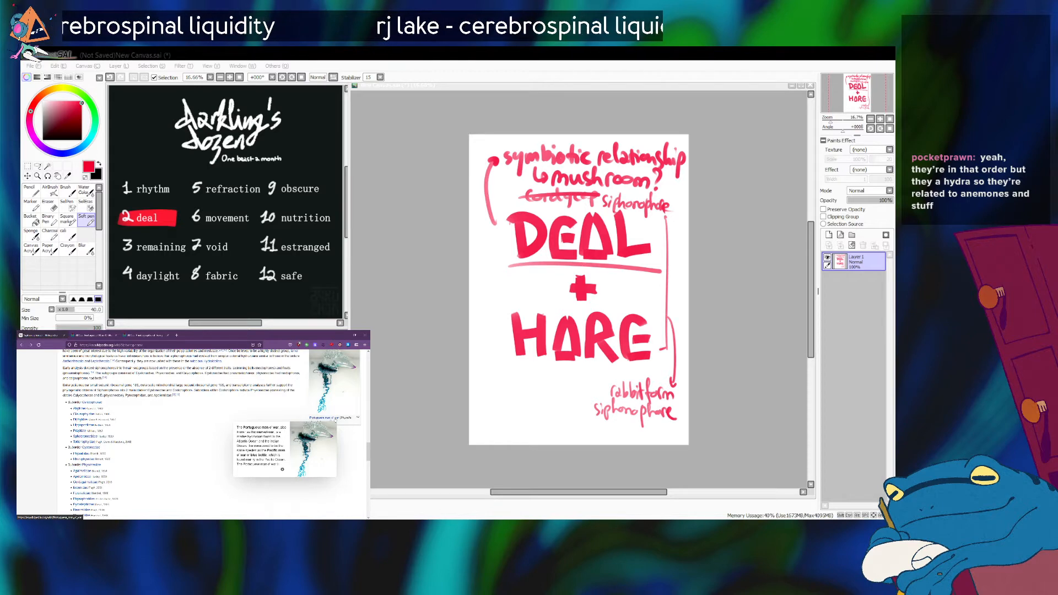
Open the Portuguese man o' war article in a new tab and read its introduction, then skim the taxonomy, etymology and overview sections.
{"action": "middle_click", "coordinate": [335, 419]}
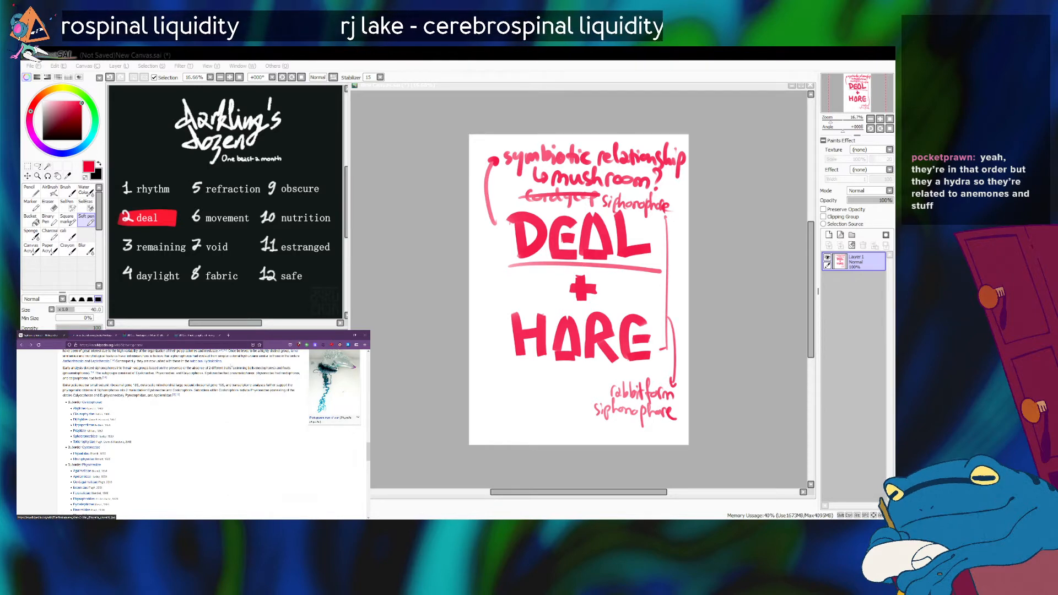
{"action": "left_click", "coordinate": [82, 332]}
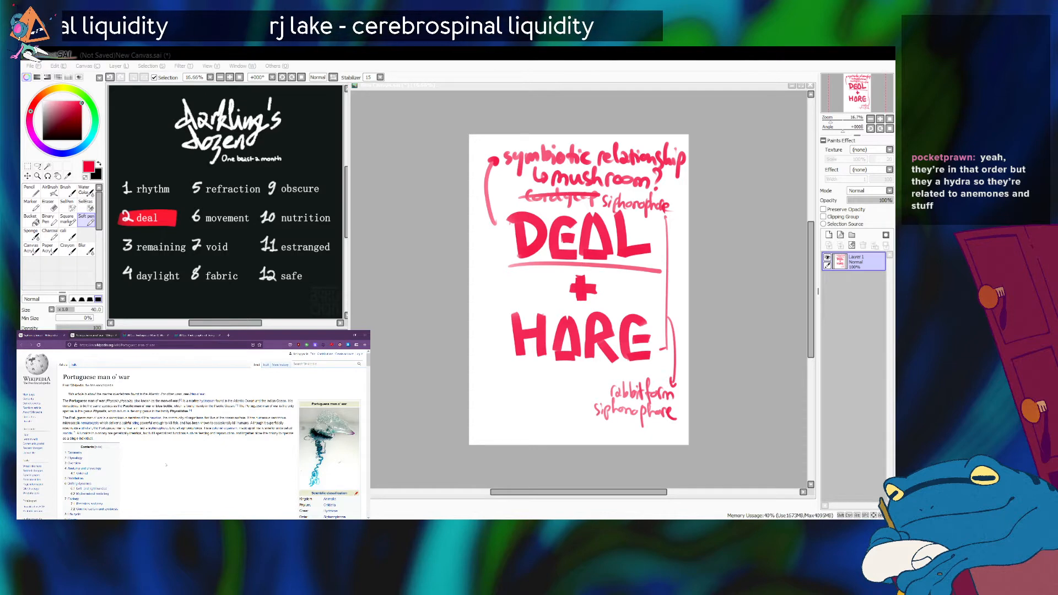
{"action": "scroll", "coordinate": [166, 465], "scroll_direction": "down", "scroll_amount": 1}
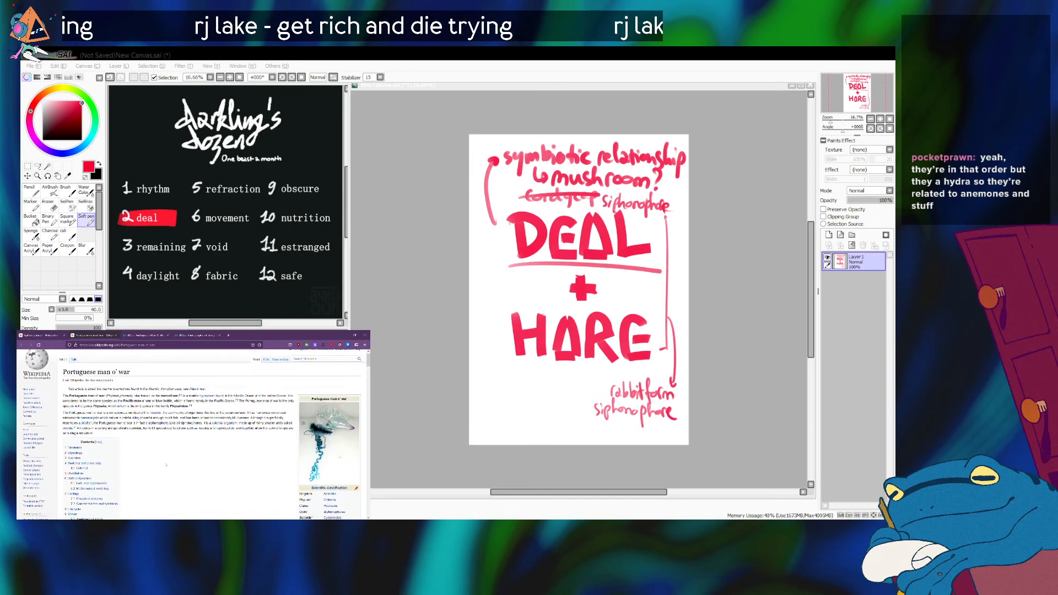
{"action": "scroll", "coordinate": [166, 465], "scroll_direction": "down", "scroll_amount": 1}
{"action": "scroll", "coordinate": [166, 465], "scroll_direction": "down", "scroll_amount": 1}
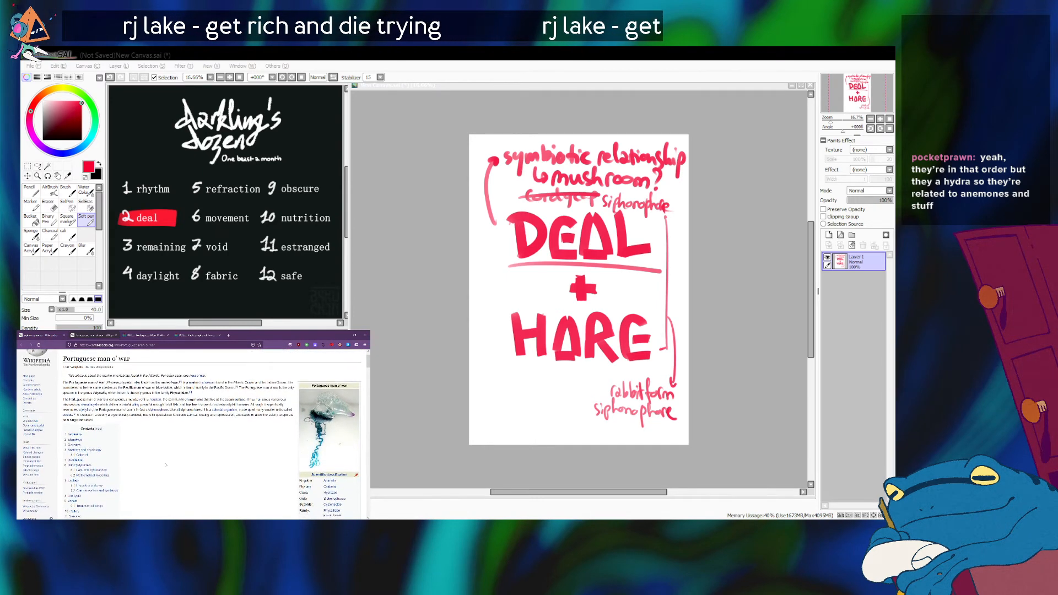
{"action": "scroll", "coordinate": [166, 466], "scroll_direction": "down", "scroll_amount": 1}
{"action": "scroll", "coordinate": [166, 465], "scroll_direction": "down", "scroll_amount": 1}
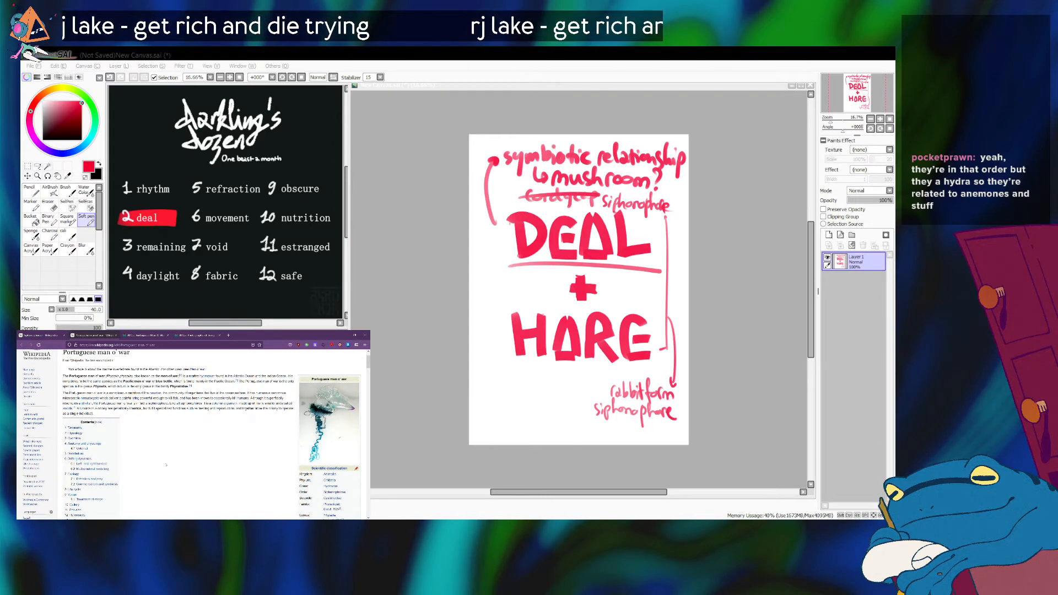
{"action": "mouse_move", "coordinate": [207, 377]}
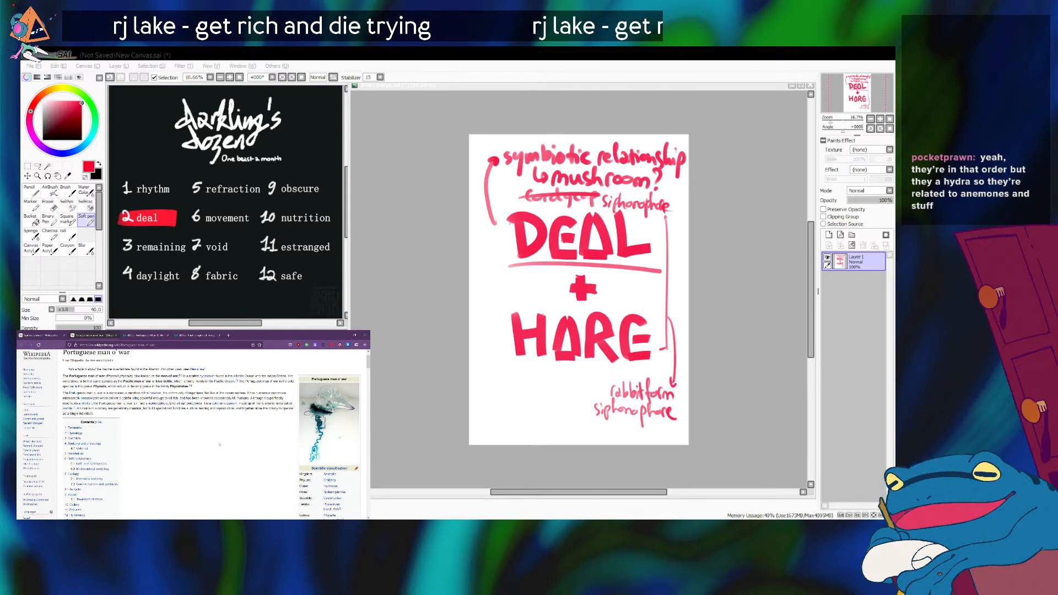
{"action": "scroll", "coordinate": [219, 444], "scroll_direction": "up", "scroll_amount": 1}
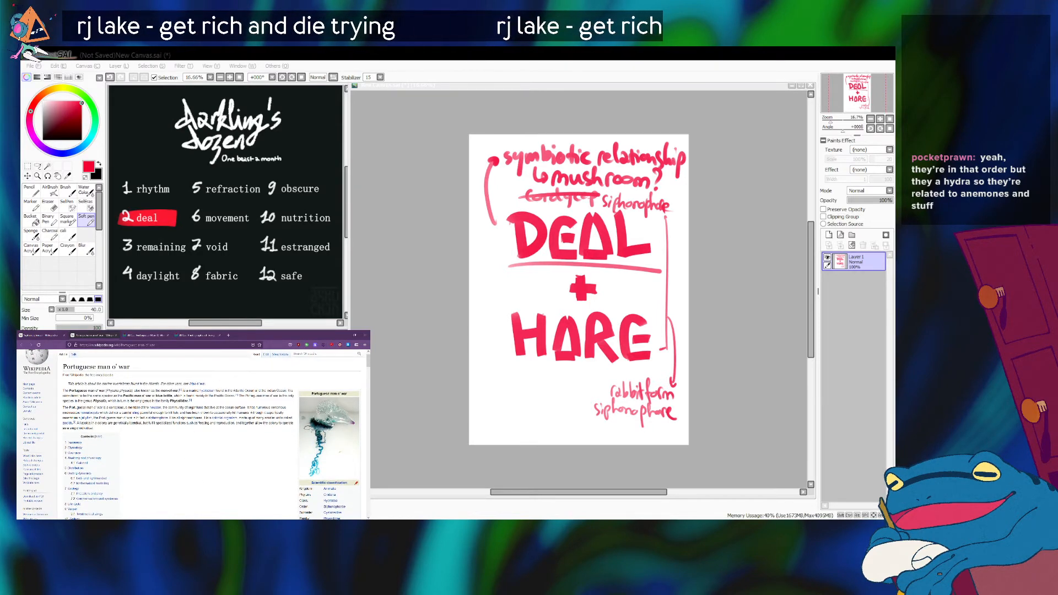
{"action": "scroll", "coordinate": [188, 455], "scroll_direction": "down", "scroll_amount": 2}
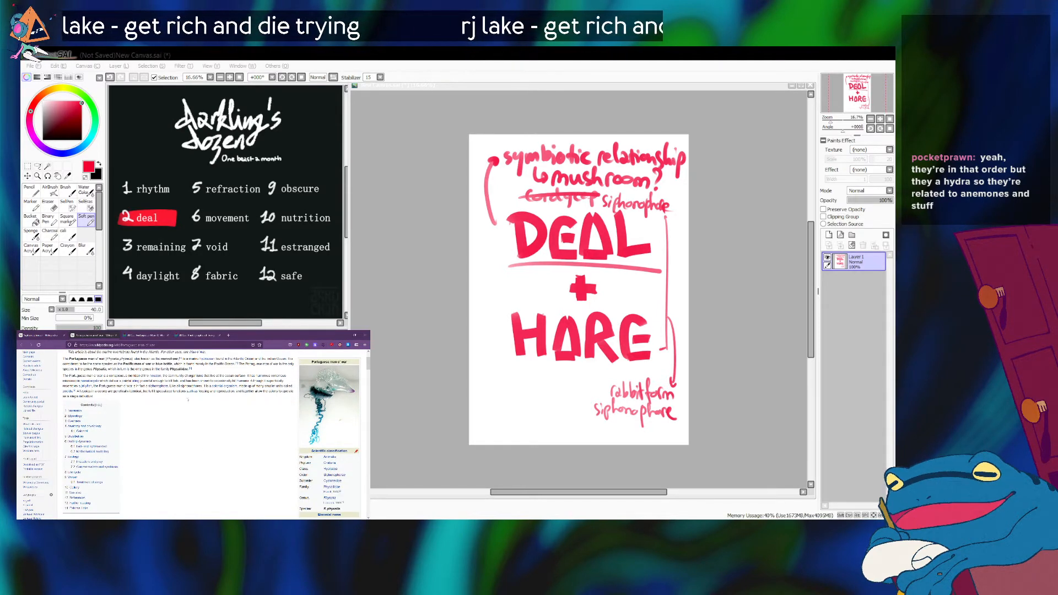
{"action": "scroll", "coordinate": [220, 458], "scroll_direction": "up", "scroll_amount": 2}
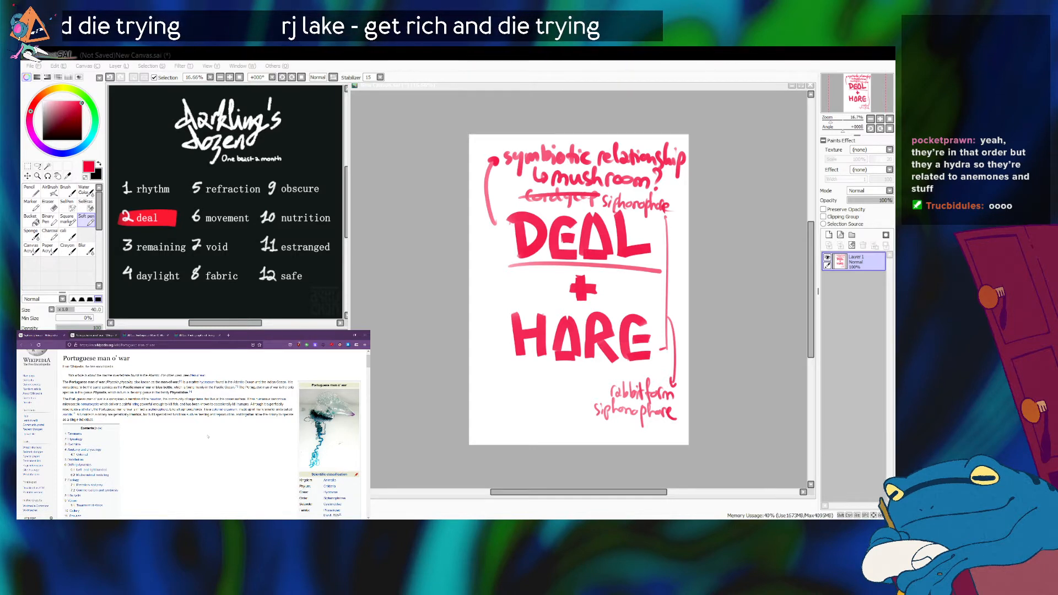
{"action": "scroll", "coordinate": [212, 466], "scroll_direction": "down", "scroll_amount": 3}
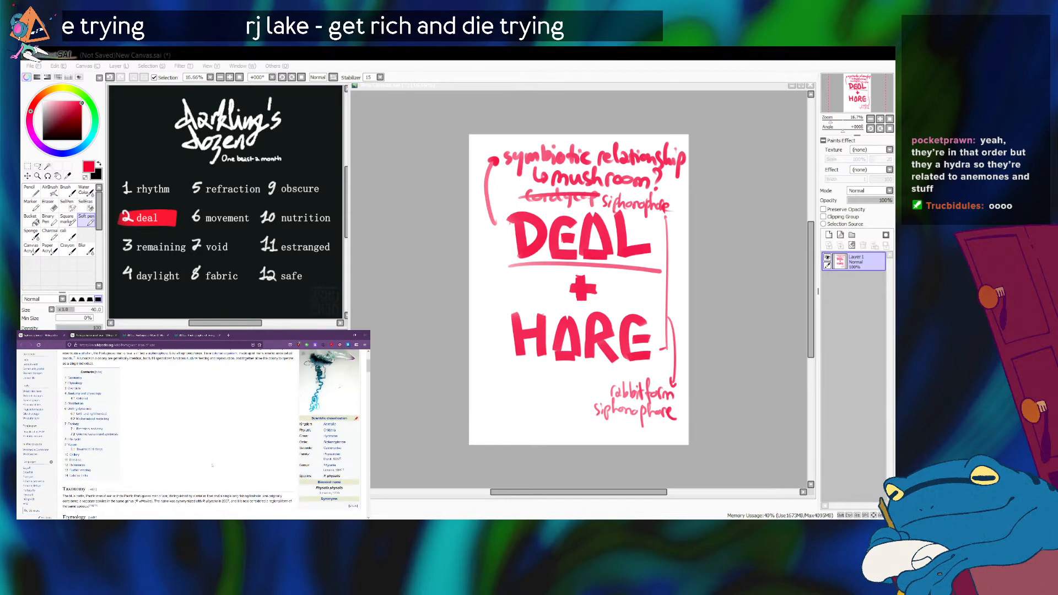
{"action": "scroll", "coordinate": [212, 466], "scroll_direction": "down", "scroll_amount": 3}
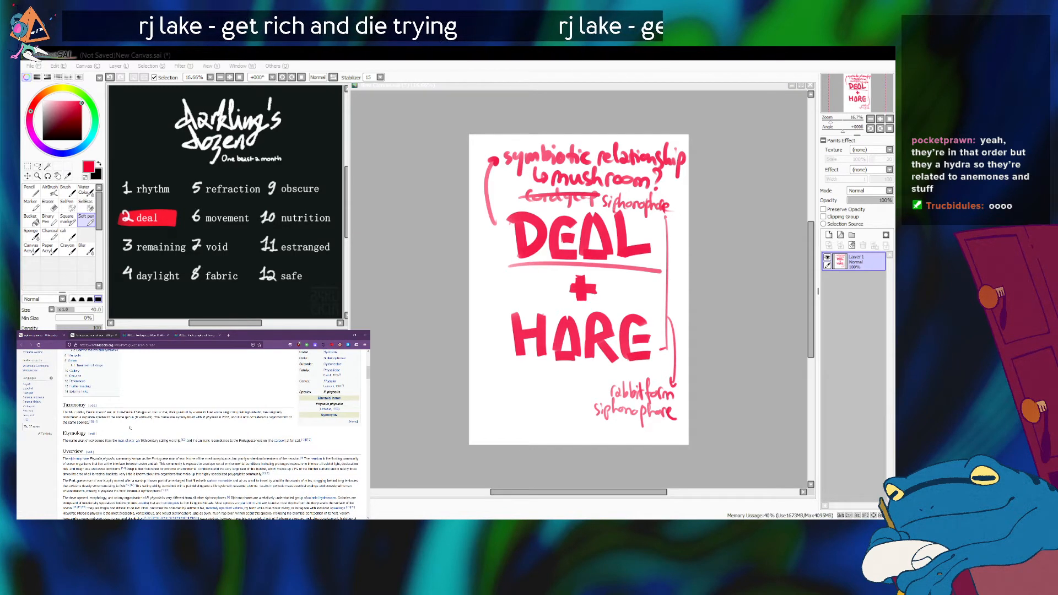
{"action": "scroll", "coordinate": [130, 428], "scroll_direction": "up", "scroll_amount": 10}
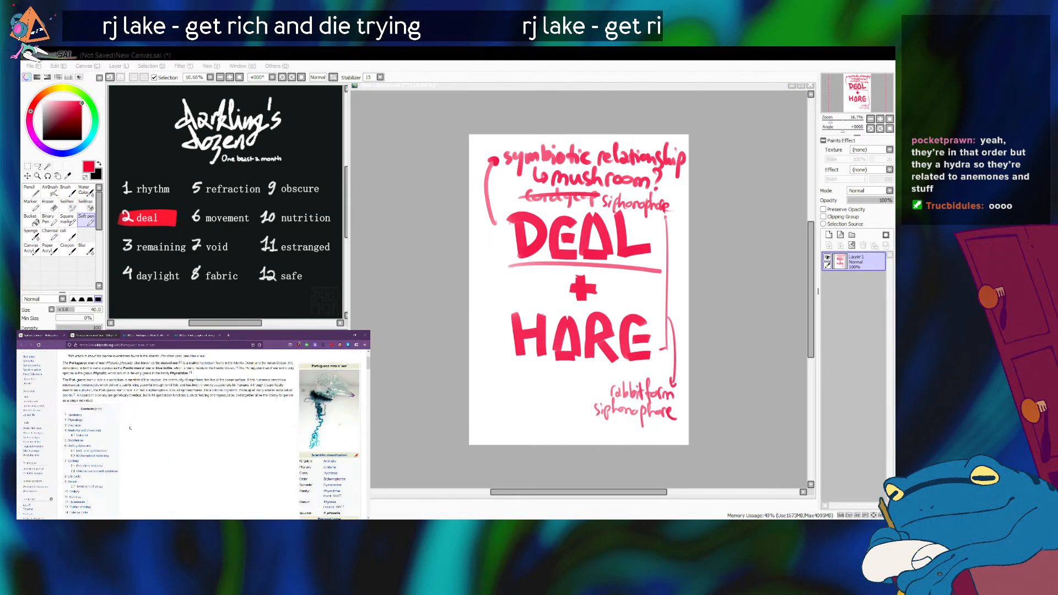
Return to the Siphonophorae article and review it from the taxonomy section back up to the introduction and lead image.
{"action": "left_click", "coordinate": [45, 335]}
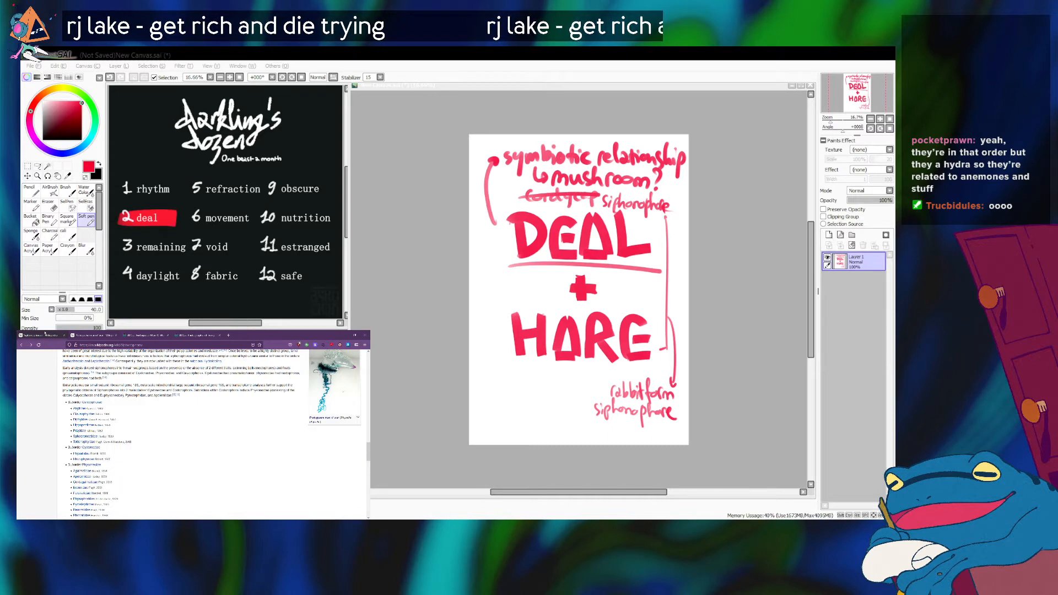
{"action": "scroll", "coordinate": [187, 430], "scroll_direction": "up", "scroll_amount": 3}
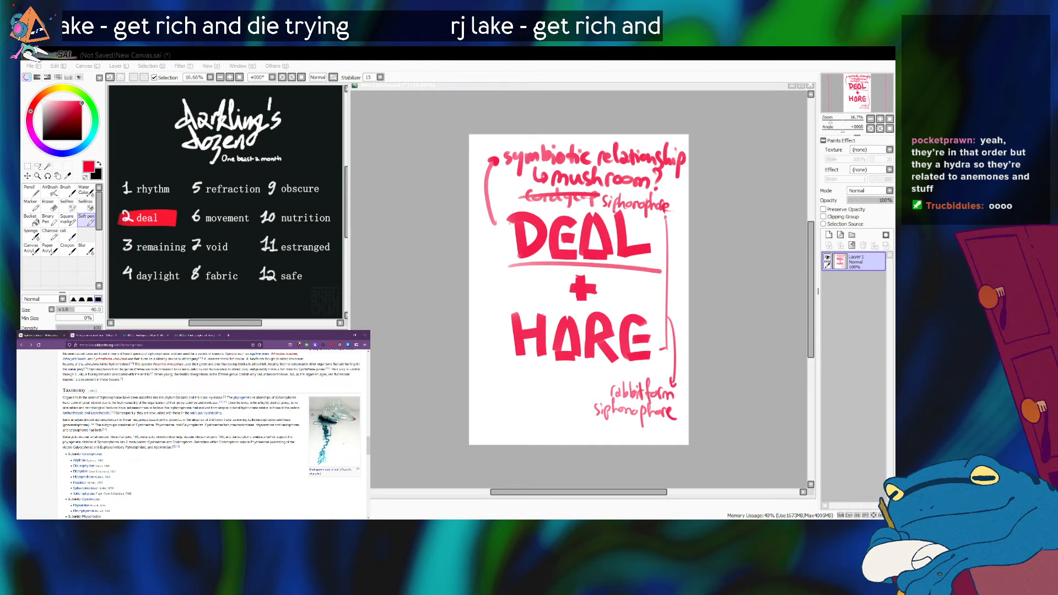
{"action": "scroll", "coordinate": [212, 435], "scroll_direction": "up", "scroll_amount": 2}
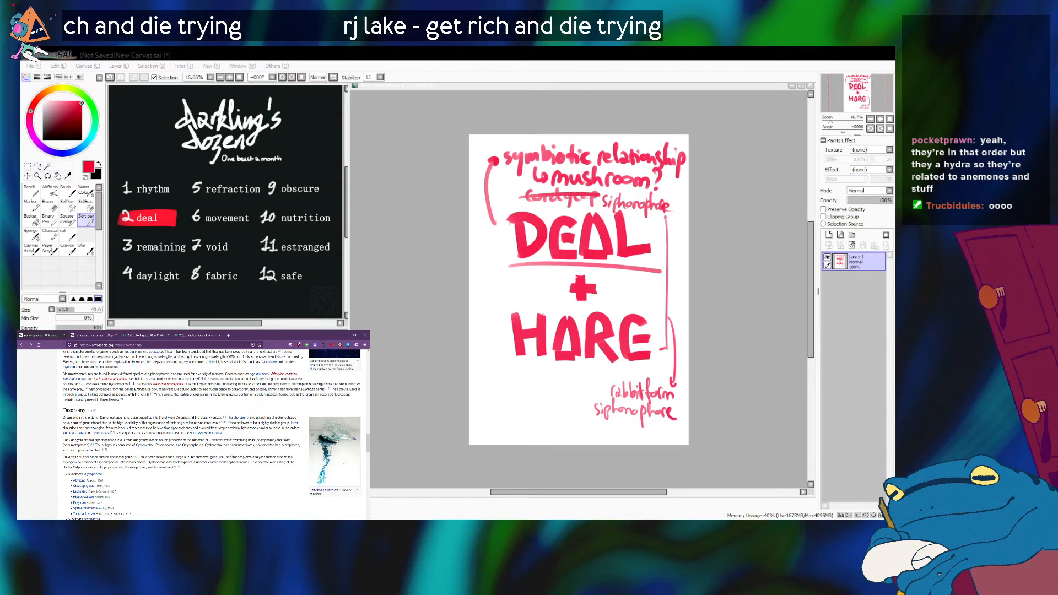
{"action": "scroll", "coordinate": [187, 434], "scroll_direction": "up", "scroll_amount": 1}
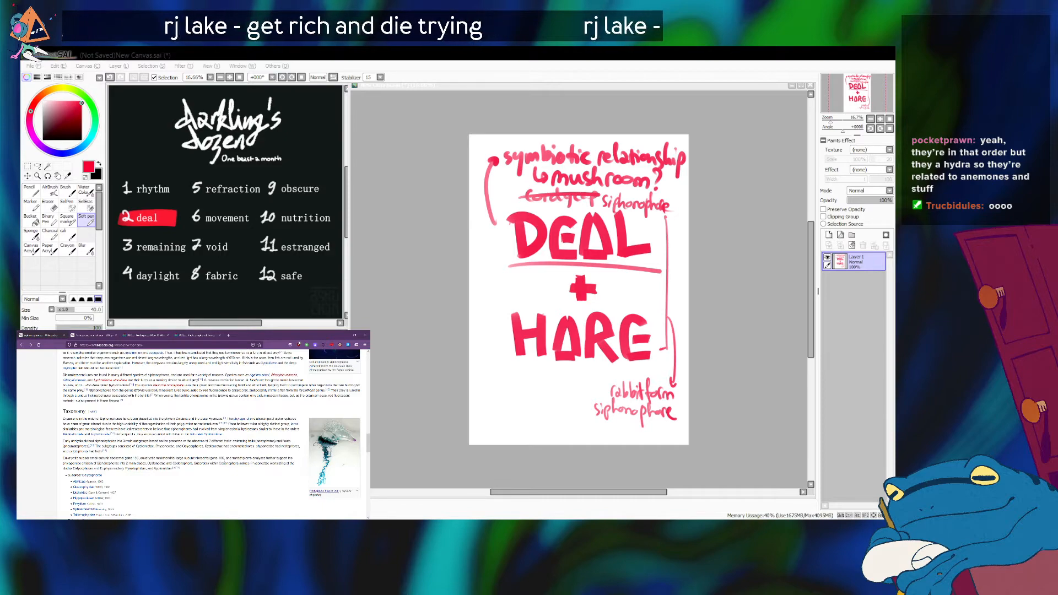
{"action": "scroll", "coordinate": [212, 435], "scroll_direction": "up", "scroll_amount": 10}
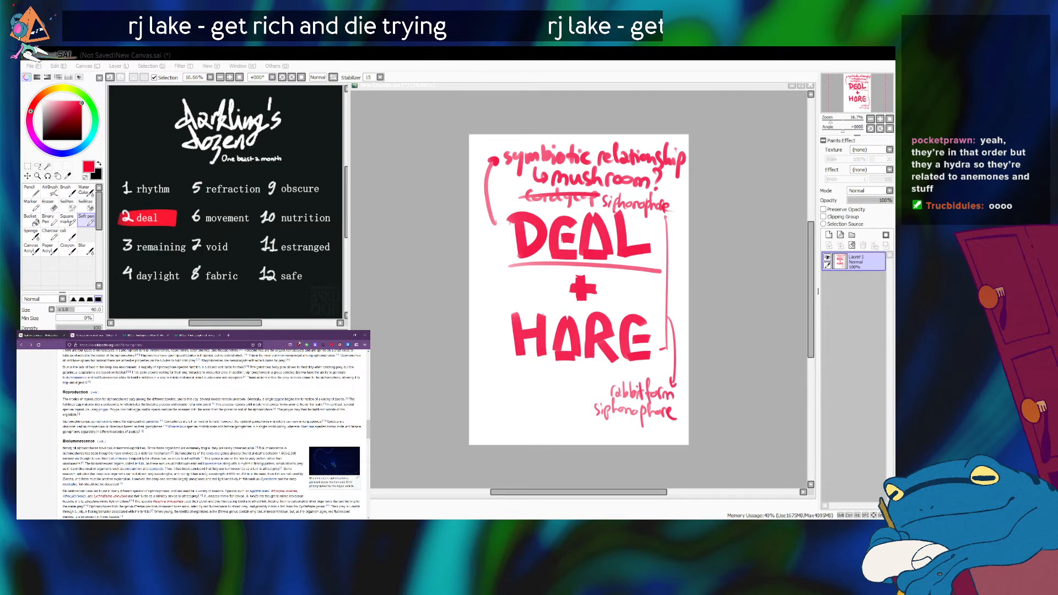
{"action": "scroll", "coordinate": [212, 436], "scroll_direction": "up", "scroll_amount": 3}
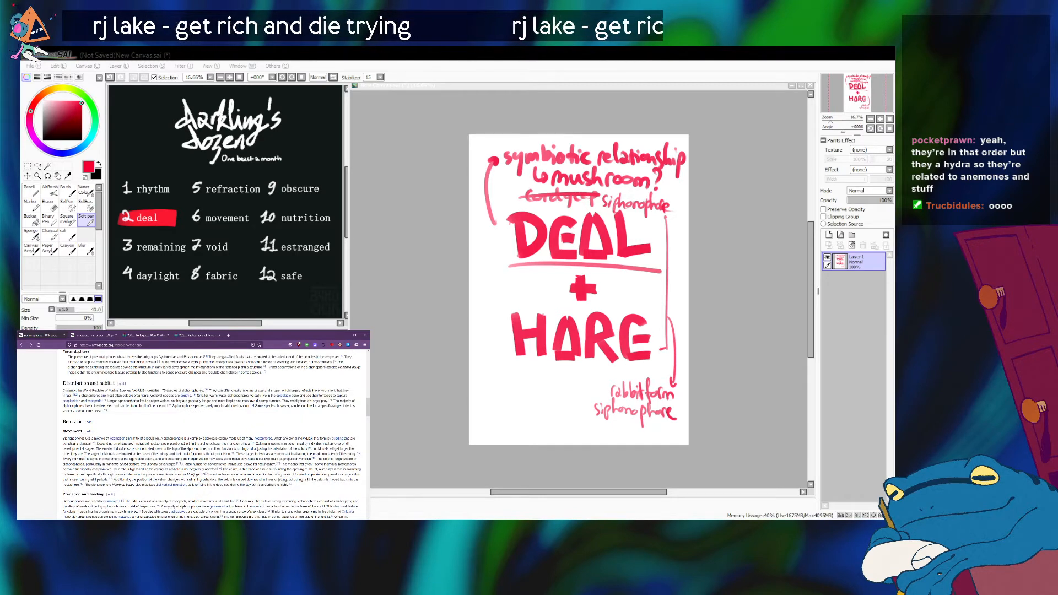
{"action": "scroll", "coordinate": [167, 433], "scroll_direction": "up", "scroll_amount": 10}
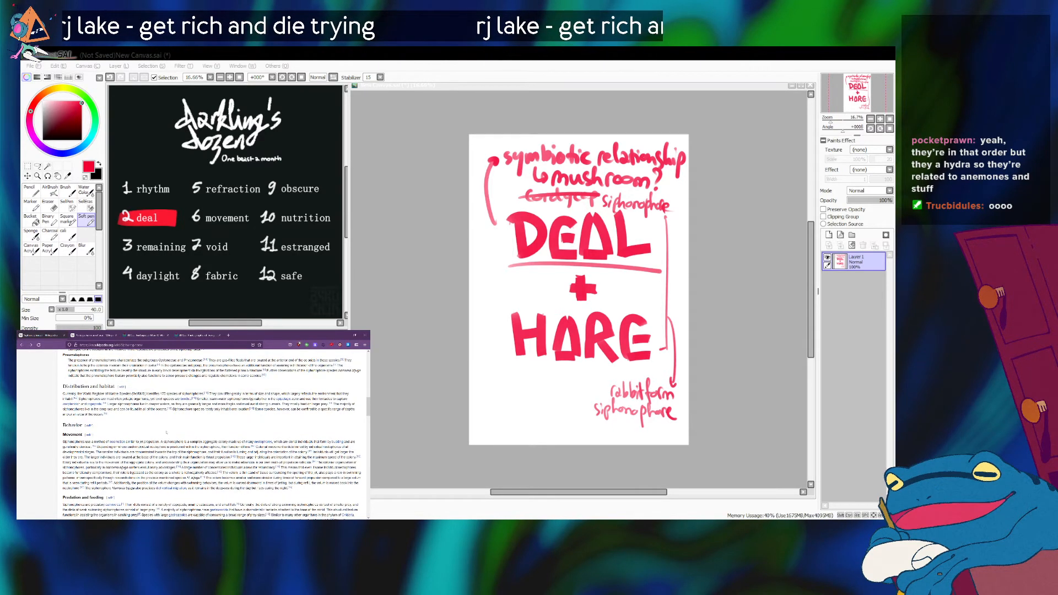
{"action": "scroll", "coordinate": [167, 433], "scroll_direction": "up", "scroll_amount": 5}
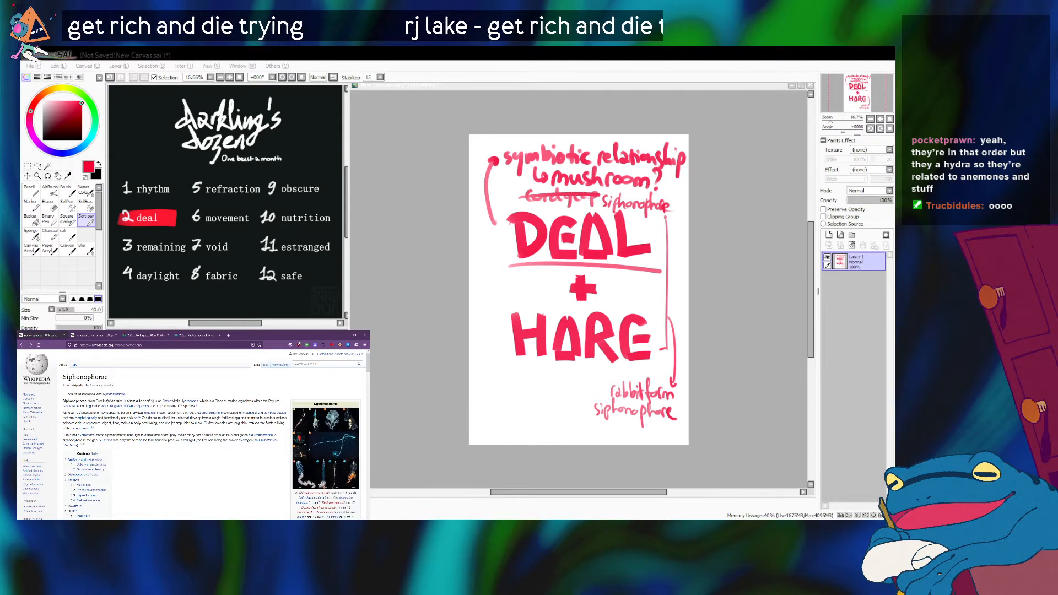
{"action": "scroll", "coordinate": [191, 452], "scroll_direction": "down", "scroll_amount": 2}
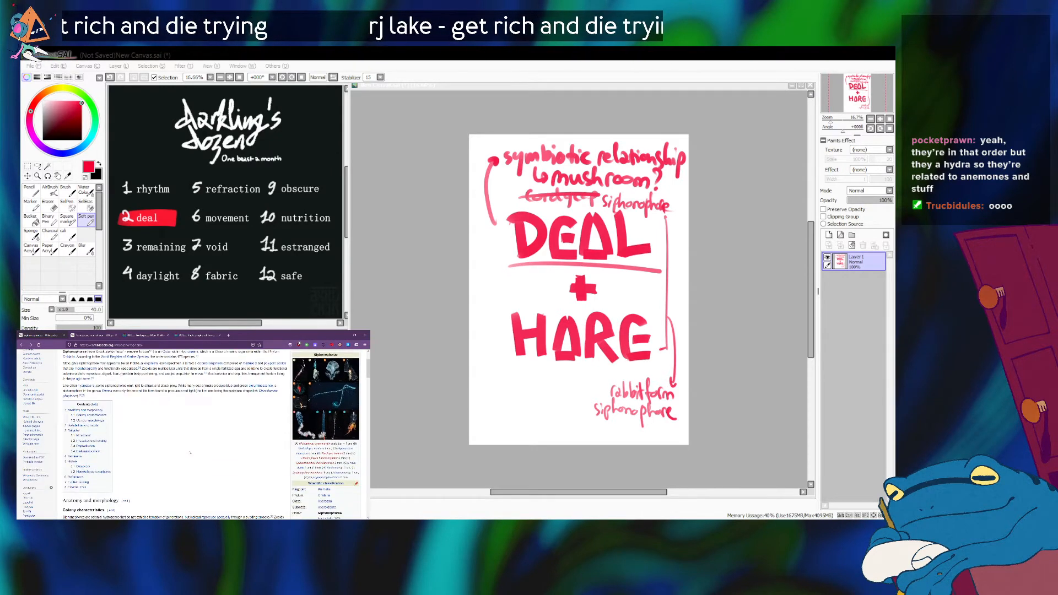
{"action": "scroll", "coordinate": [190, 453], "scroll_direction": "up", "scroll_amount": 2}
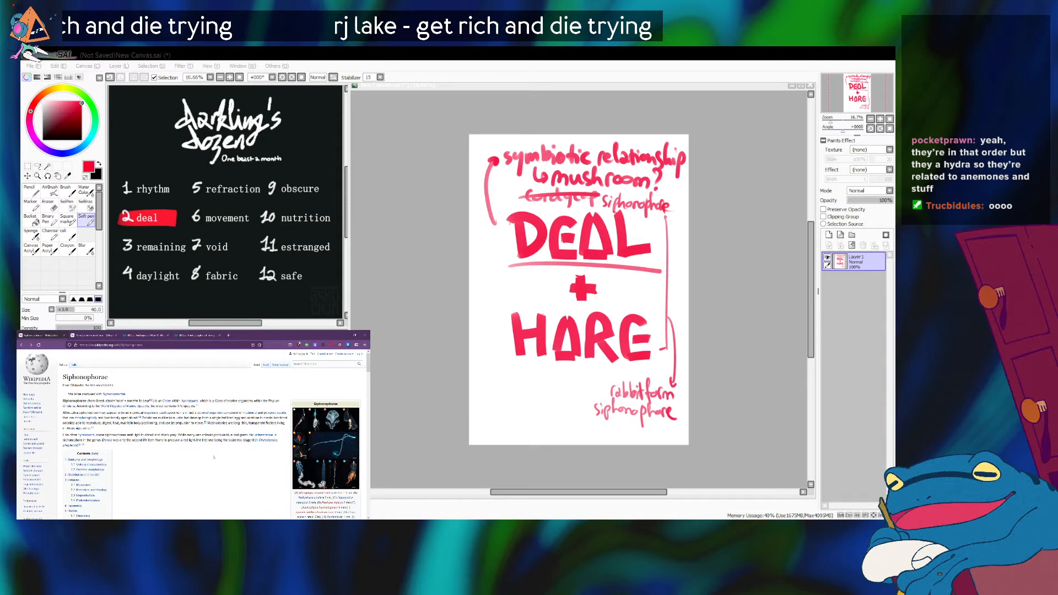
{"action": "scroll", "coordinate": [214, 457], "scroll_direction": "down", "scroll_amount": 2}
{"action": "scroll", "coordinate": [214, 457], "scroll_direction": "up", "scroll_amount": 2}
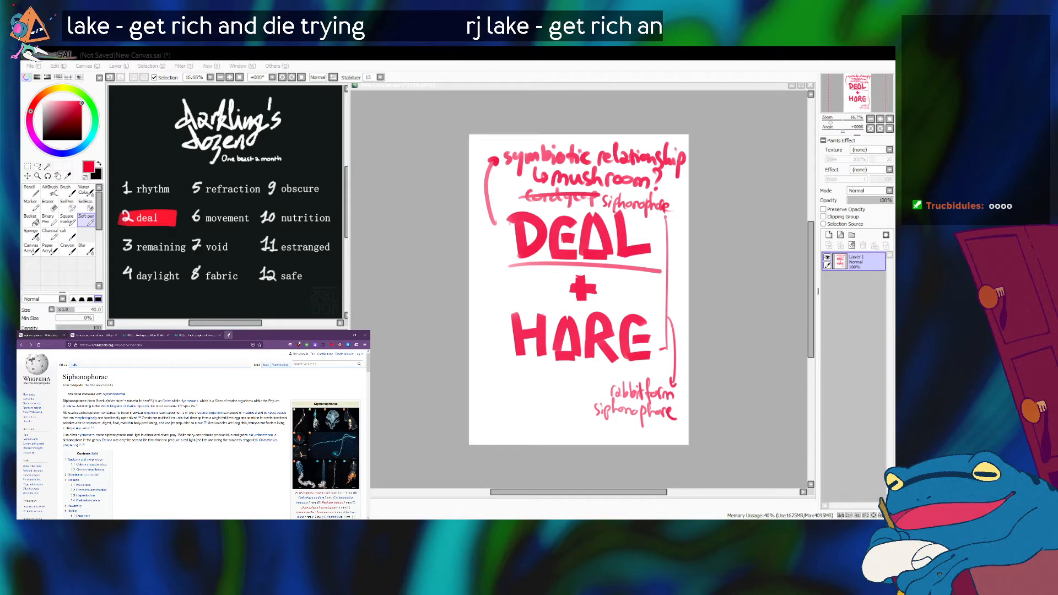
Search the web in a new tab for "do rabbits eyes reflect light" and skim the results.
{"action": "left_click", "coordinate": [228, 335]}
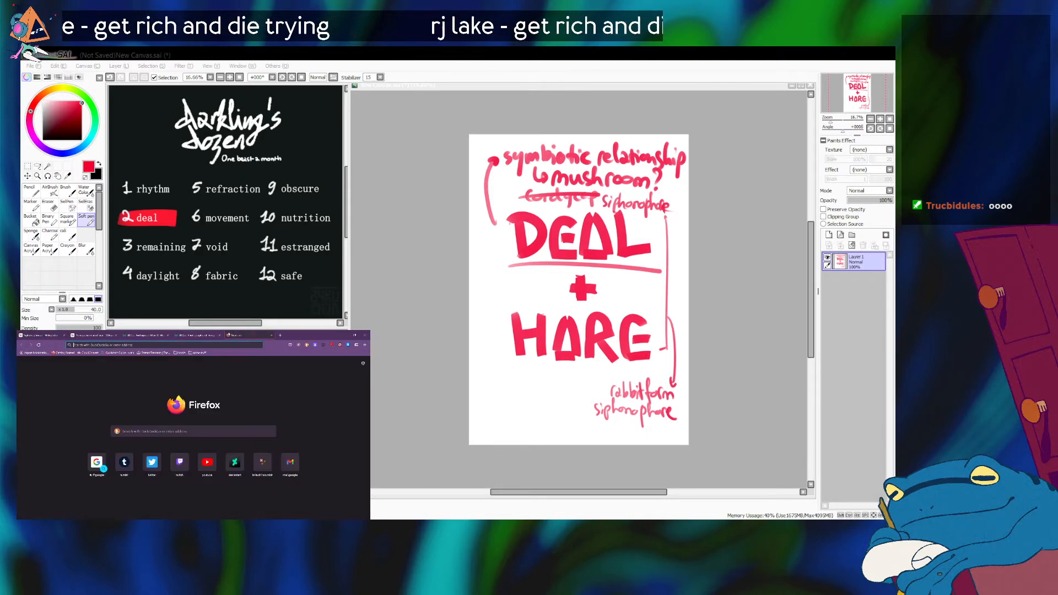
{"action": "left_click", "coordinate": [272, 336]}
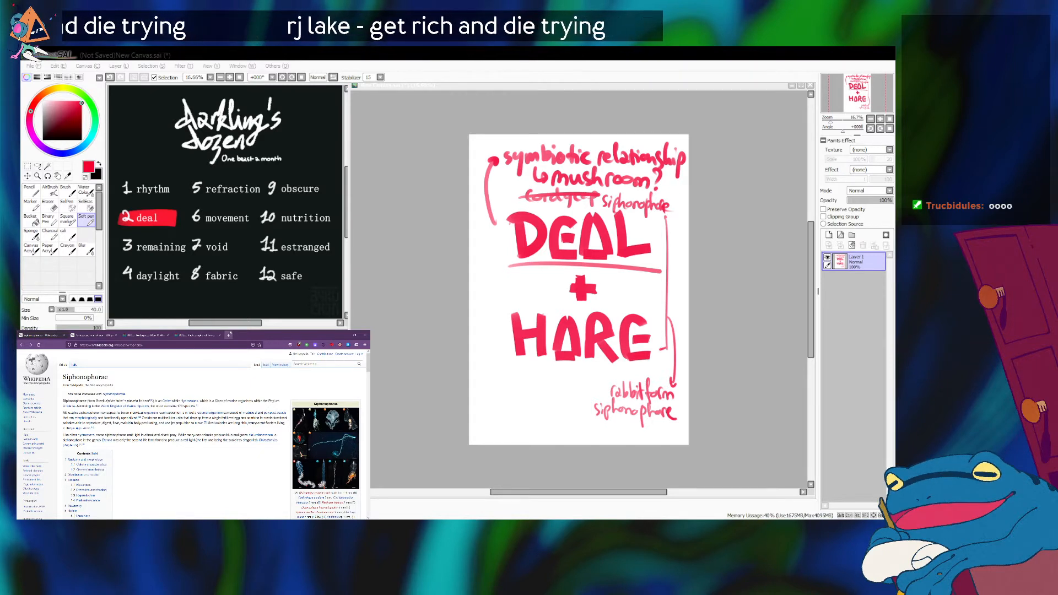
{"action": "left_click", "coordinate": [229, 335]}
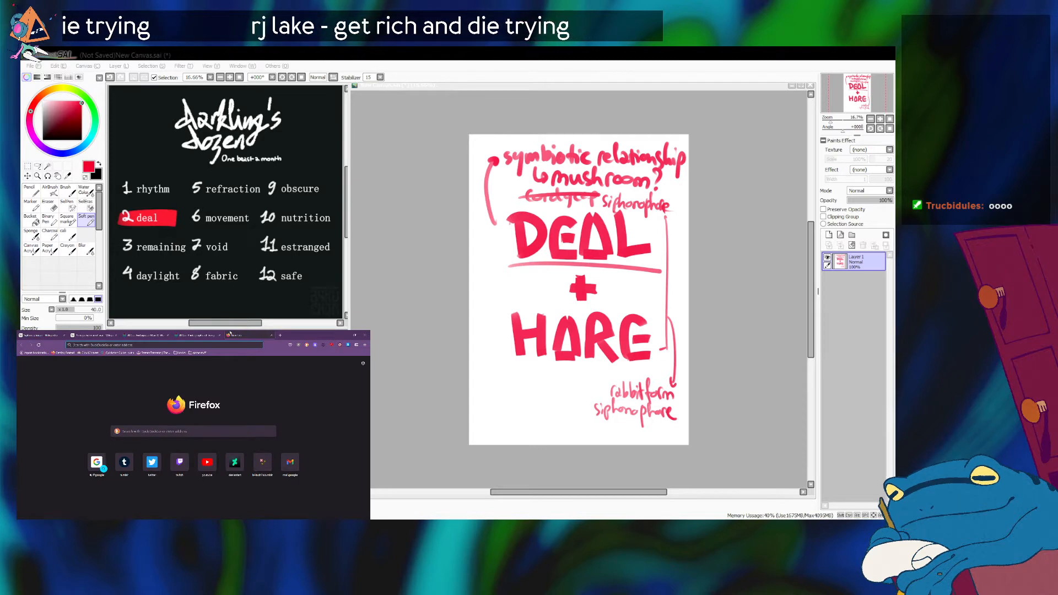
{"action": "type", "text": "do rabbit"}
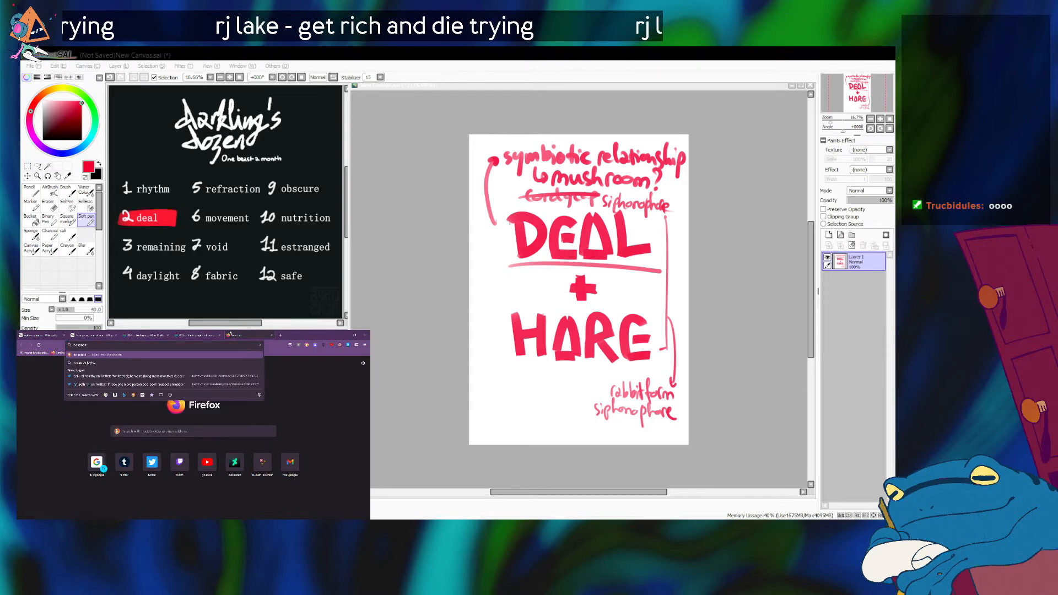
{"action": "type", "text": "s eye"}
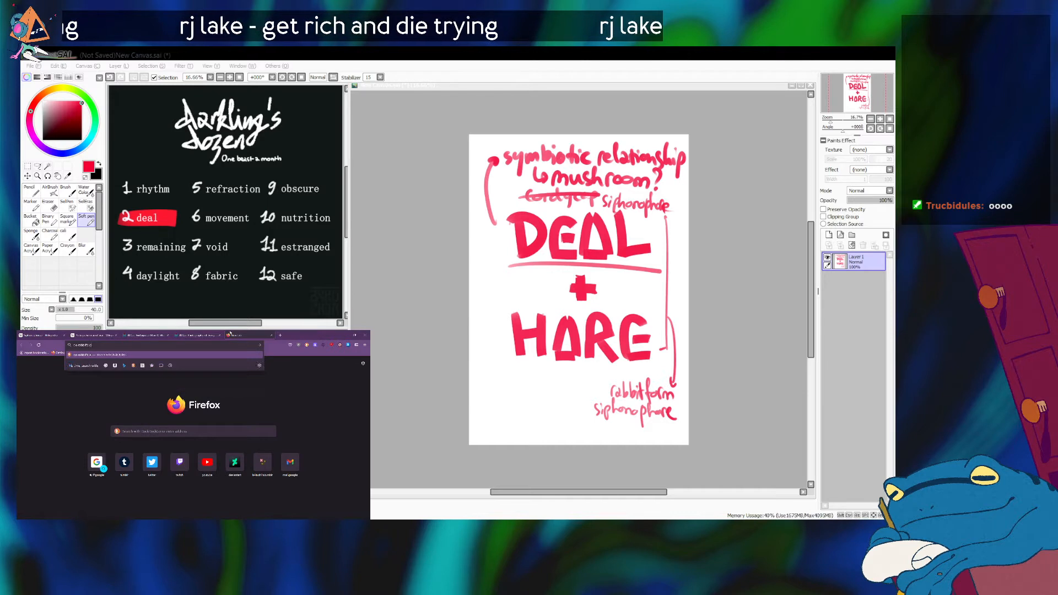
{"action": "type", "text": "s"}
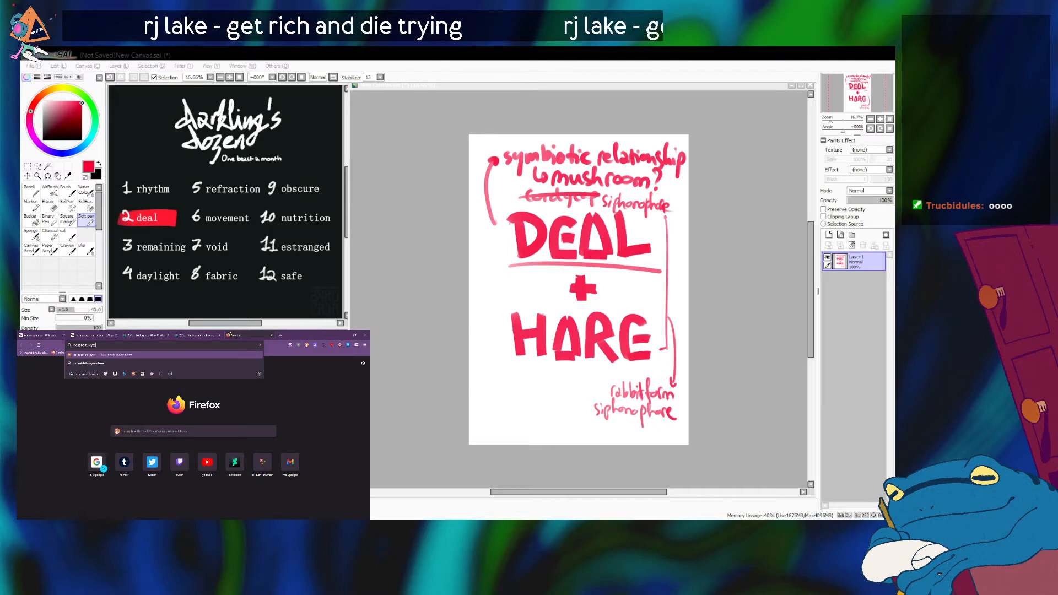
{"action": "type", "text": " reflect light"}
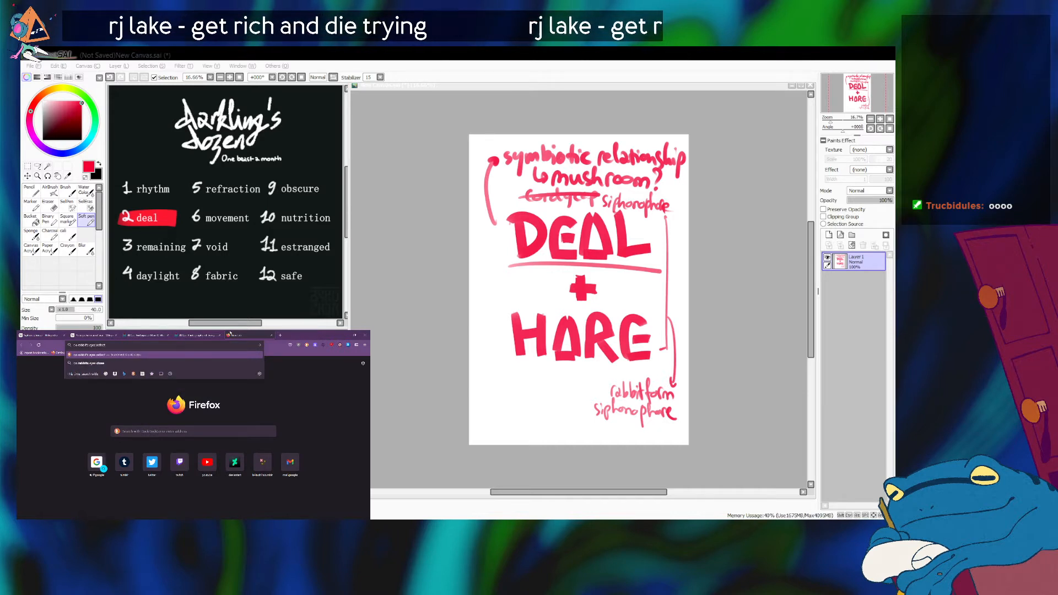
{"action": "key", "text": "Return"}
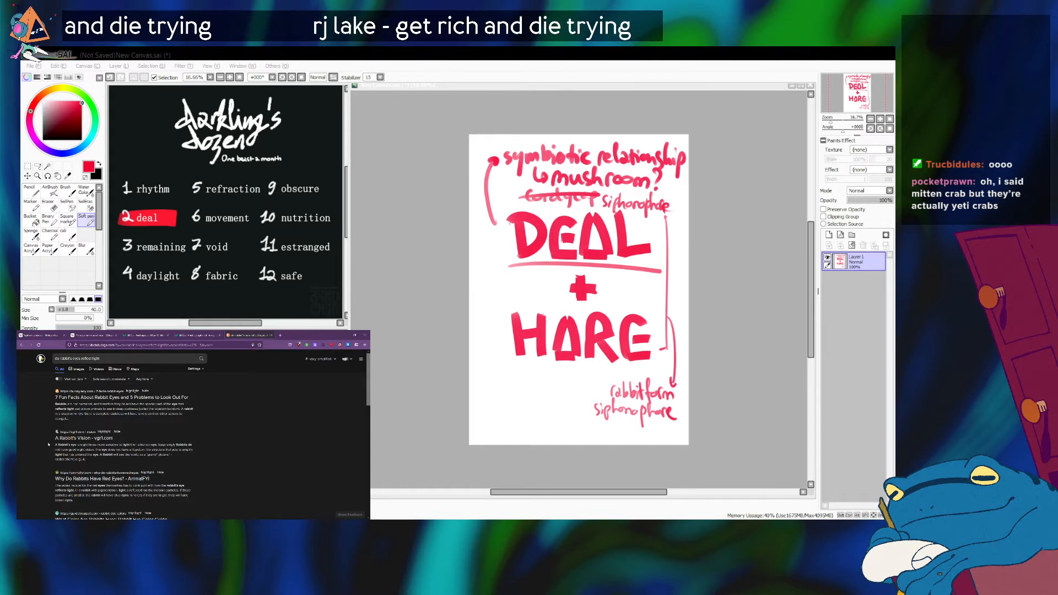
{"action": "scroll", "coordinate": [48, 444], "scroll_direction": "down", "scroll_amount": 5}
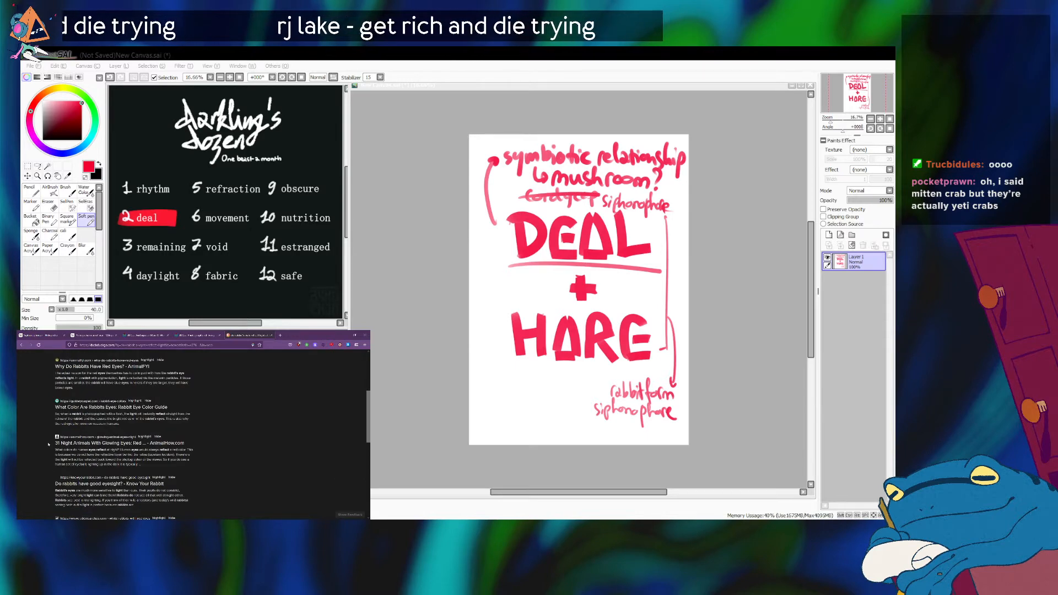
{"action": "scroll", "coordinate": [48, 444], "scroll_direction": "up", "scroll_amount": 5}
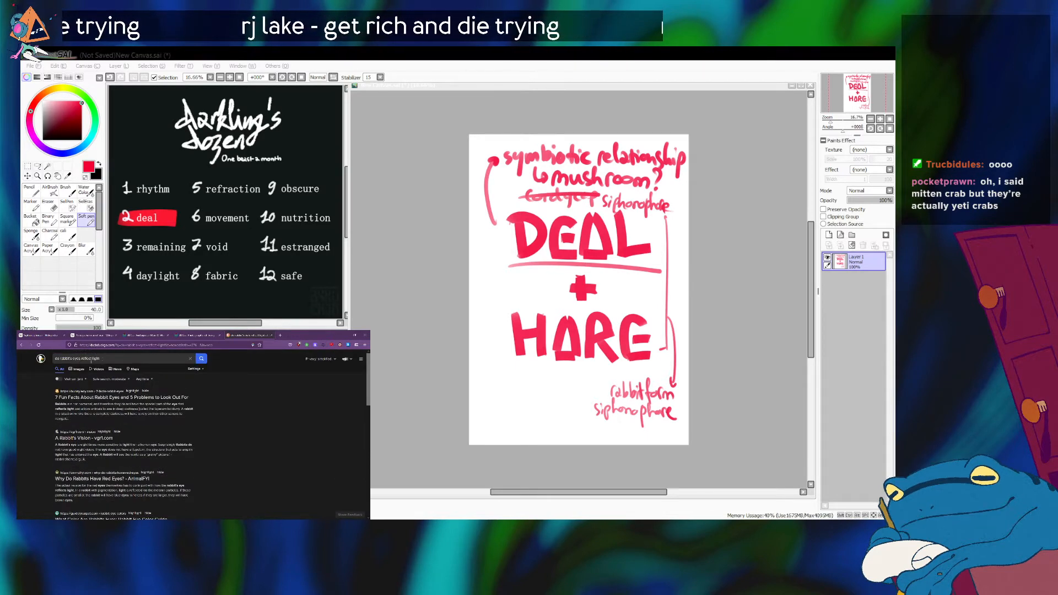
Search the web for images of "hare at night" and open the preview of a hare photo among the results.
{"action": "triple_click", "coordinate": [118, 357]}
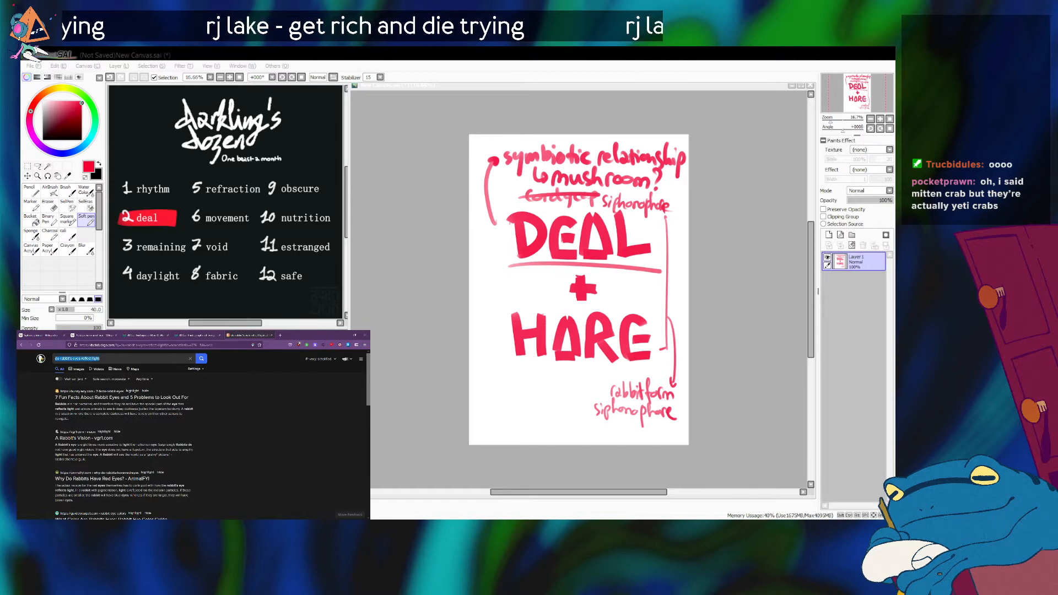
{"action": "type", "text": "hare"}
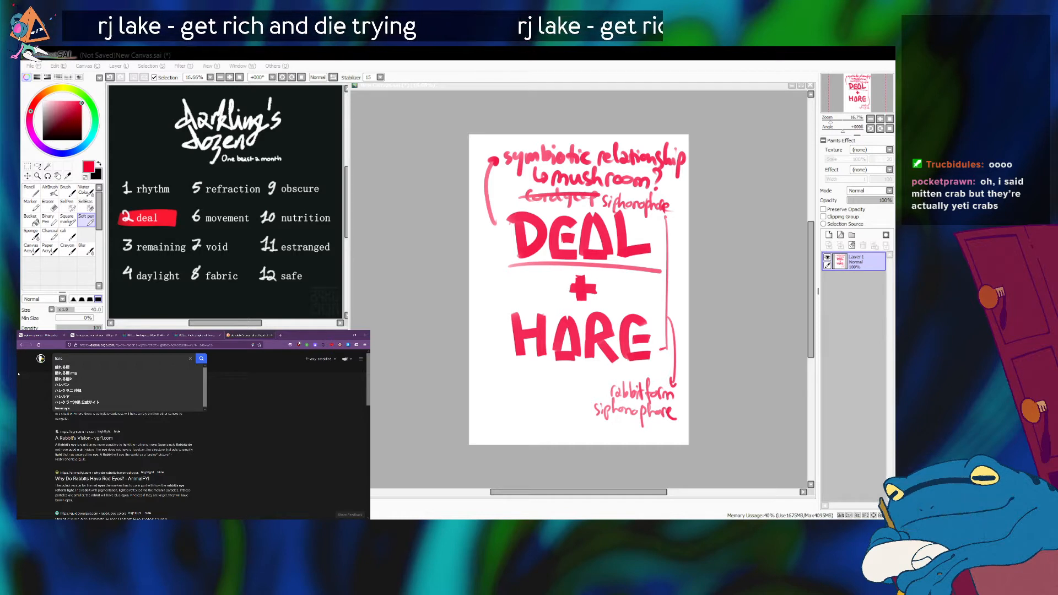
{"action": "type", "text": " at night"}
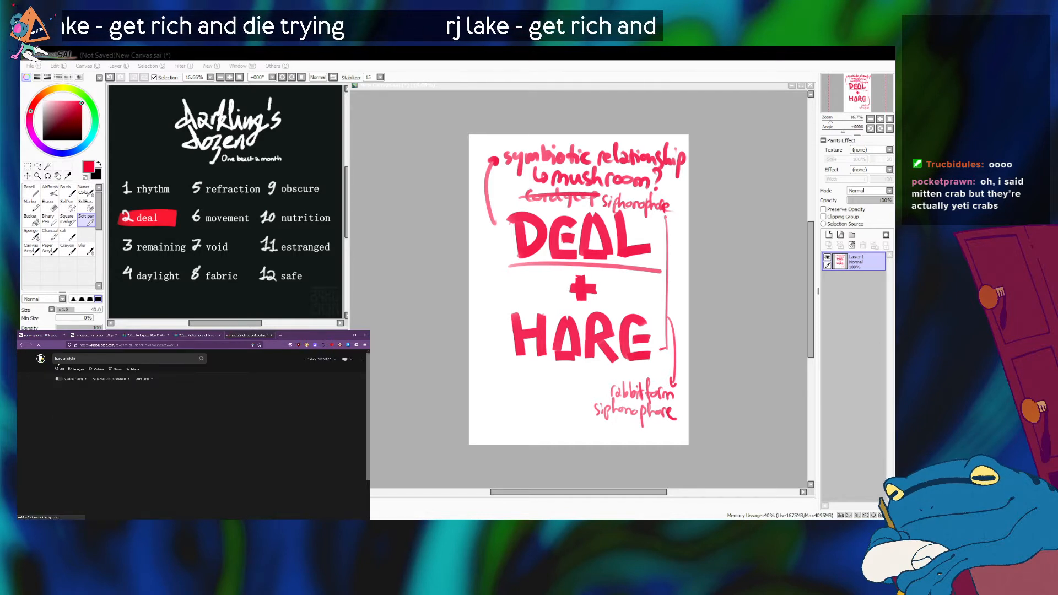
{"action": "left_click", "coordinate": [81, 371]}
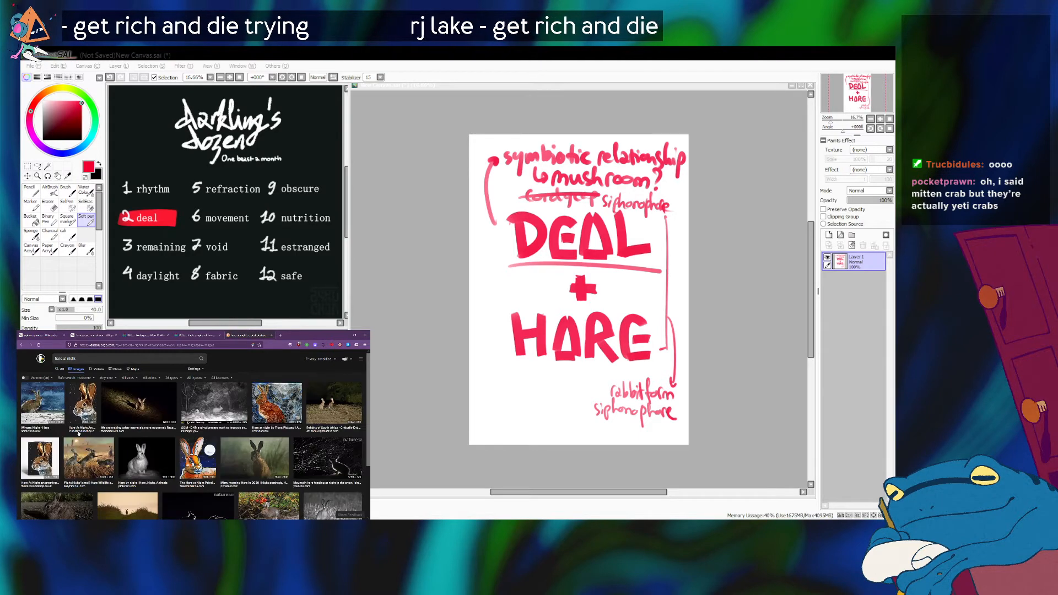
{"action": "scroll", "coordinate": [77, 441], "scroll_direction": "down", "scroll_amount": 3}
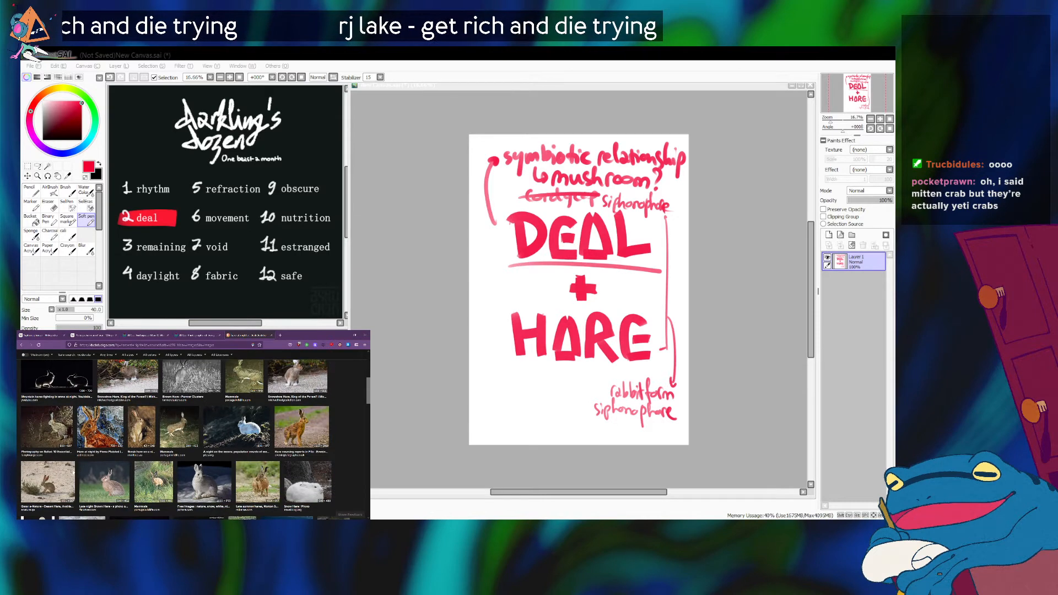
{"action": "left_click", "coordinate": [193, 441]}
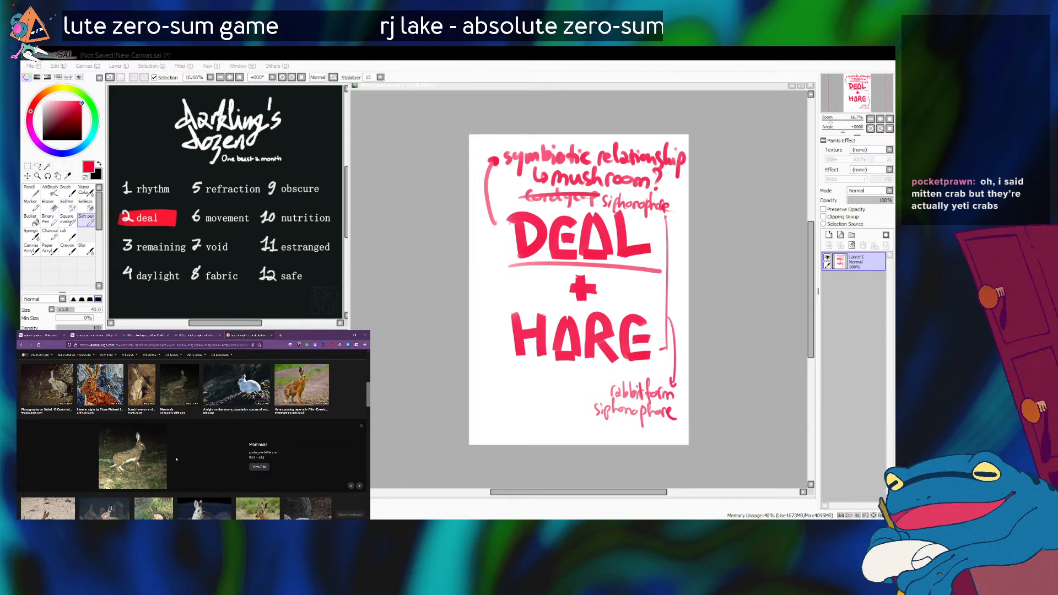
Examine the full-size Portuguese man o' war photo up close, from its float down to the tentacles.
{"action": "left_click", "coordinate": [196, 336]}
{"action": "left_click", "coordinate": [147, 336]}
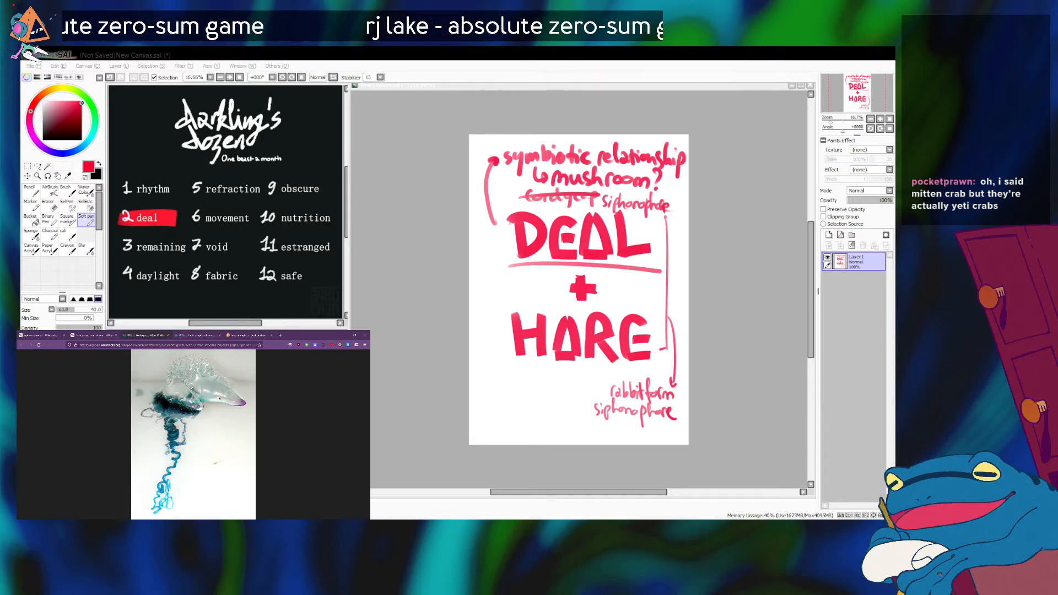
{"action": "left_click", "coordinate": [220, 442]}
{"action": "scroll", "coordinate": [215, 428], "scroll_direction": "up", "scroll_amount": 2}
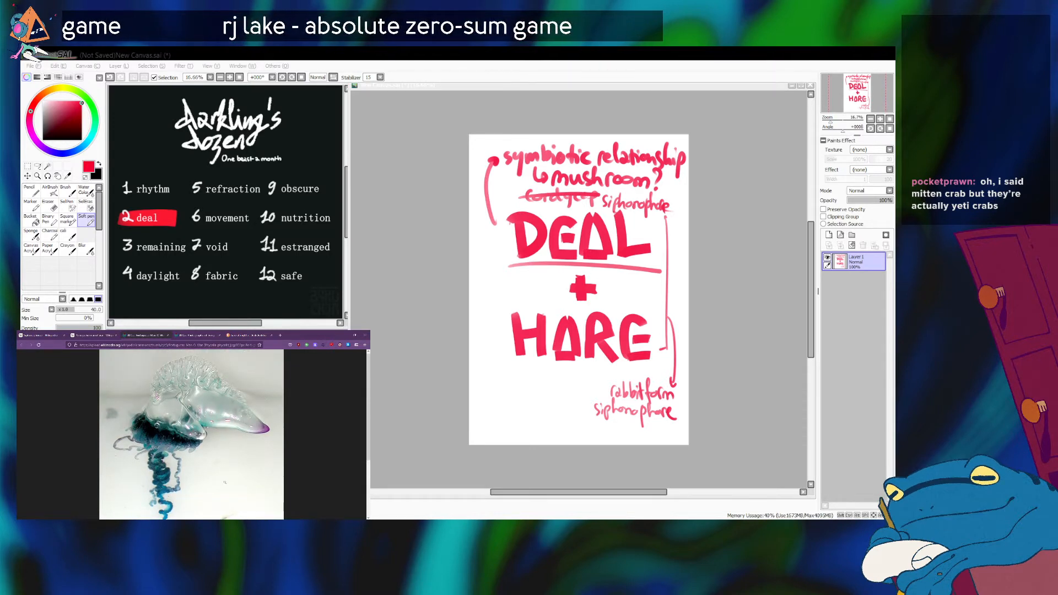
{"action": "scroll", "coordinate": [225, 482], "scroll_direction": "down", "scroll_amount": 1}
{"action": "scroll", "coordinate": [225, 482], "scroll_direction": "up", "scroll_amount": 1}
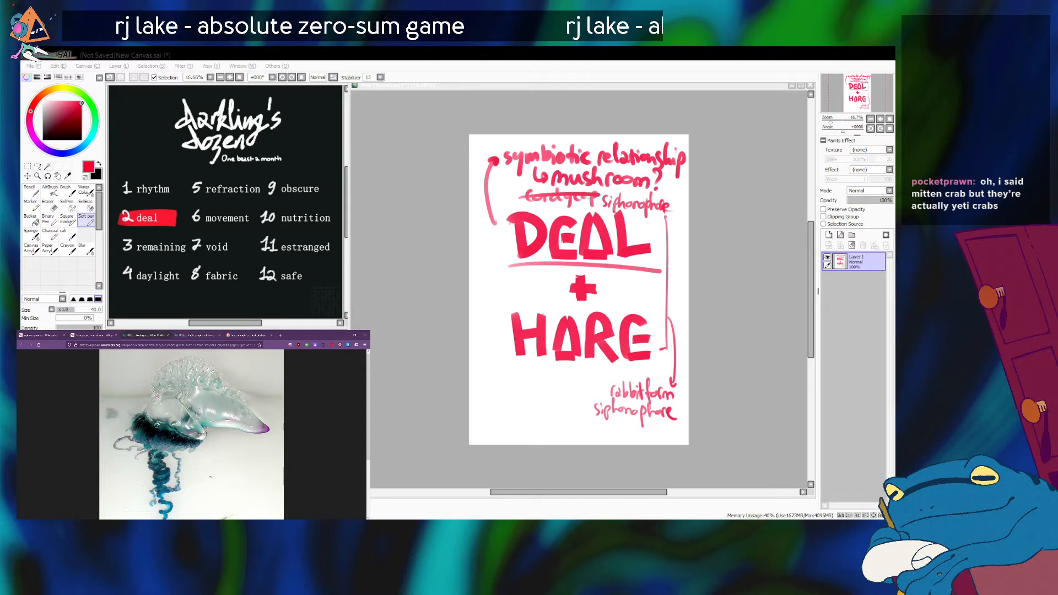
{"action": "scroll", "coordinate": [211, 476], "scroll_direction": "down", "scroll_amount": 2}
{"action": "scroll", "coordinate": [211, 477], "scroll_direction": "up", "scroll_amount": 2}
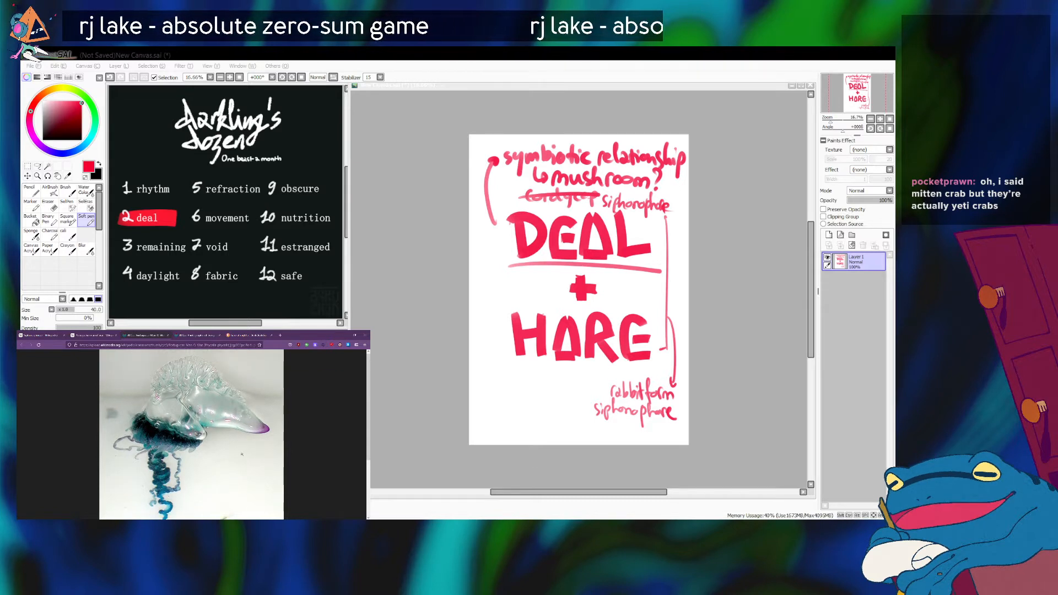
Compare the Siphonophorae article, the man o' war photo and the hare image results, ending on the Portuguese man o' war article.
{"action": "left_click", "coordinate": [39, 334]}
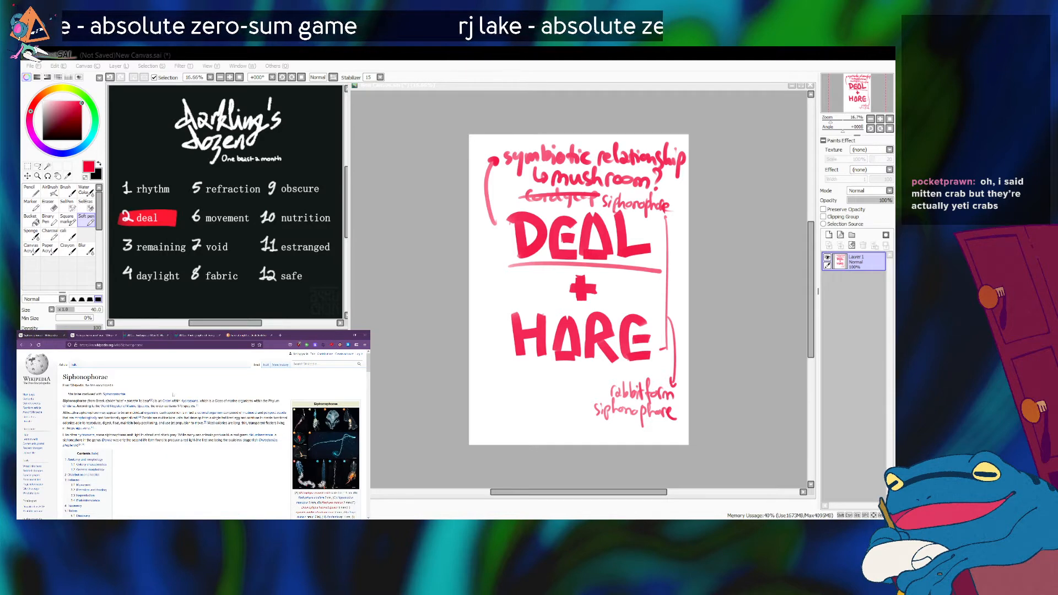
{"action": "left_click", "coordinate": [138, 334]}
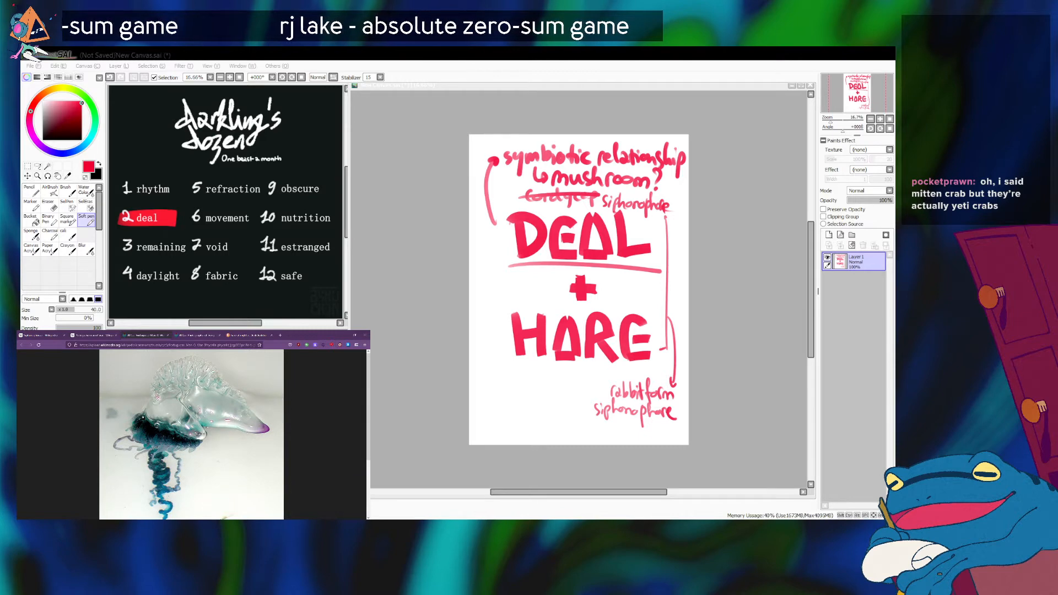
{"action": "left_click", "coordinate": [237, 334]}
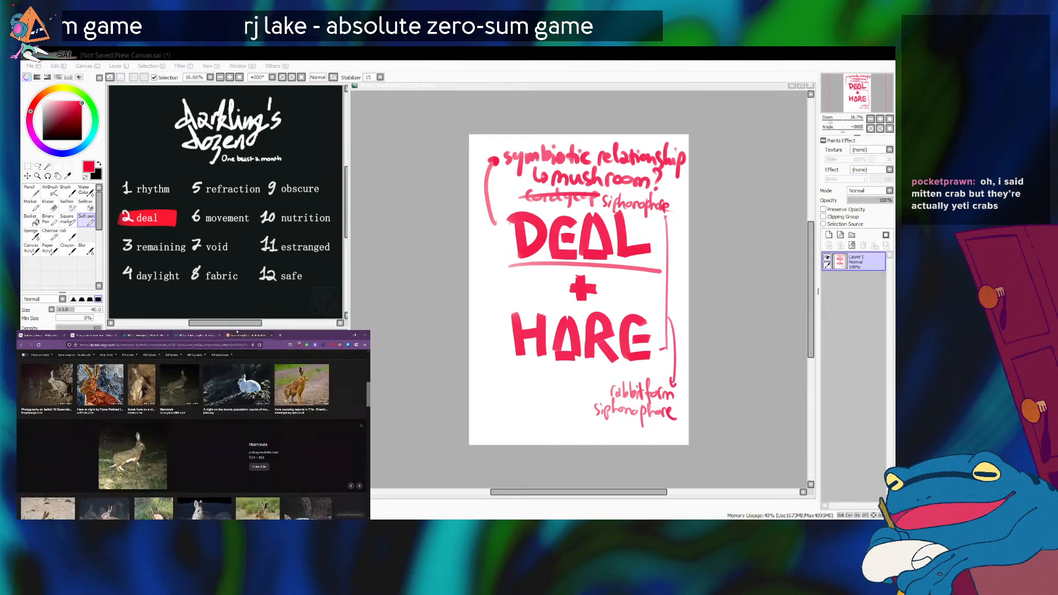
{"action": "scroll", "coordinate": [155, 431], "scroll_direction": "down", "scroll_amount": 3}
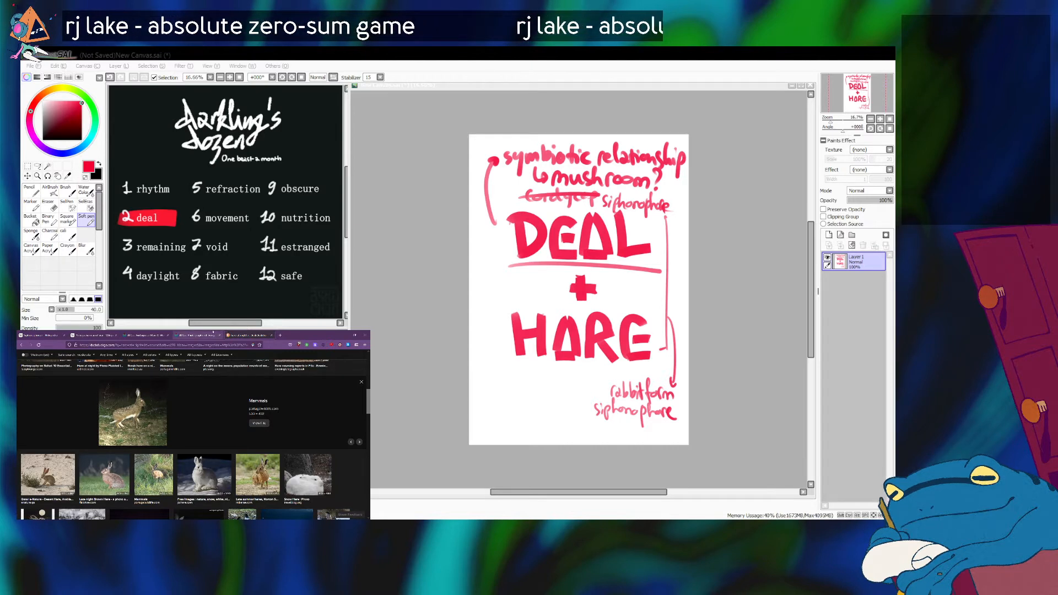
{"action": "left_click", "coordinate": [144, 335]}
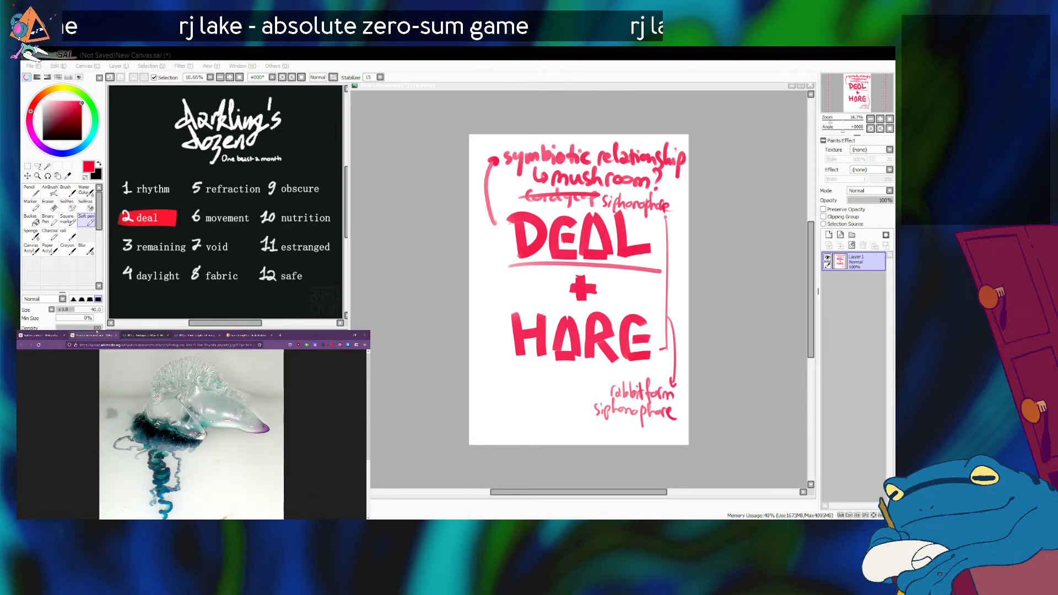
{"action": "left_click", "coordinate": [97, 332]}
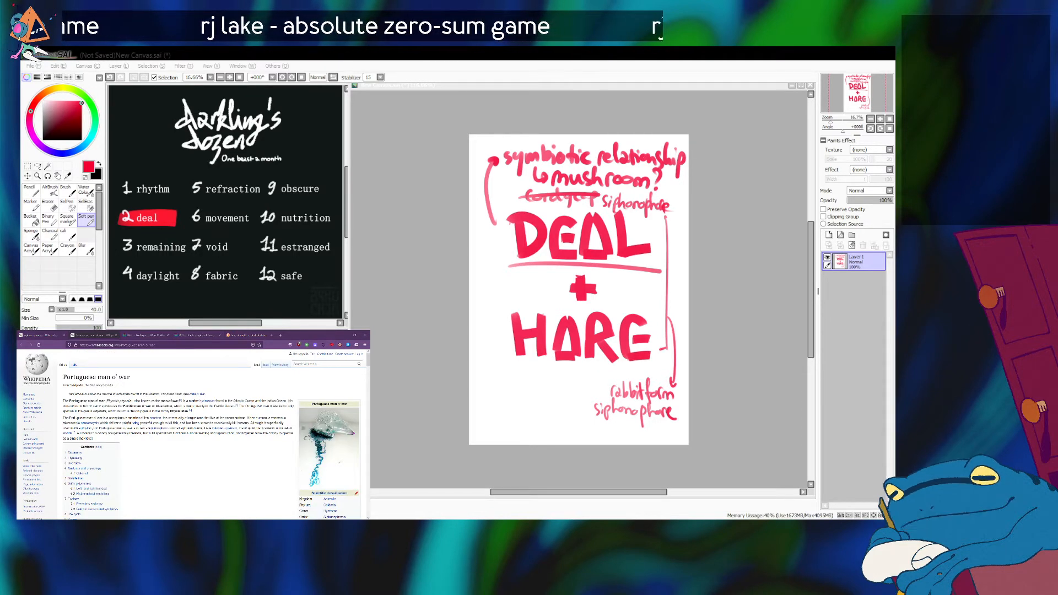
Switch back to PaintTool SAI and handwrite "(blue bioluminescent eyes)" in red below the "rabbitform siphonophore" note.
{"action": "key", "text": "alt+Tab"}
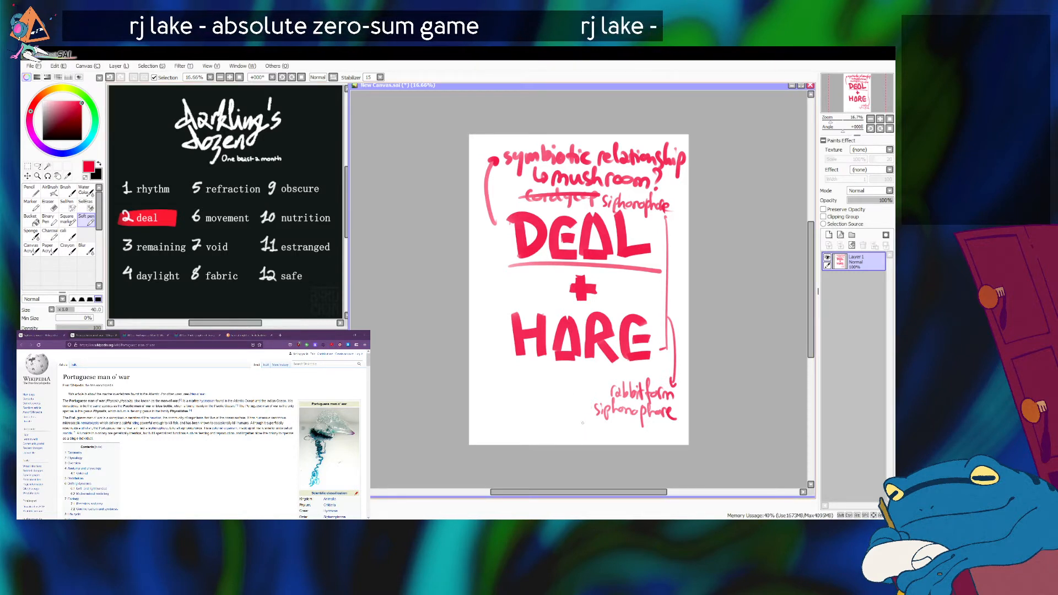
{"action": "mouse_move", "coordinate": [553, 417]}
{"action": "left_mouse_down"}
{"action": "mouse_move", "coordinate": [551, 433]}
{"action": "mouse_move", "coordinate": [603, 435]}
{"action": "left_mouse_up"}
{"action": "left_click_drag", "start_coordinate": [601, 430], "coordinate": [626, 435]}
{"action": "left_click_drag", "start_coordinate": [629, 429], "coordinate": [638, 435]}
{"action": "left_click_drag", "start_coordinate": [642, 430], "coordinate": [648, 440]}
{"action": "left_click_drag", "start_coordinate": [654, 436], "coordinate": [663, 440]}
{"action": "mouse_move", "coordinate": [661, 426]}
{"action": "left_mouse_down"}
{"action": "mouse_move", "coordinate": [686, 423]}
{"action": "mouse_move", "coordinate": [687, 445]}
{"action": "left_mouse_up"}
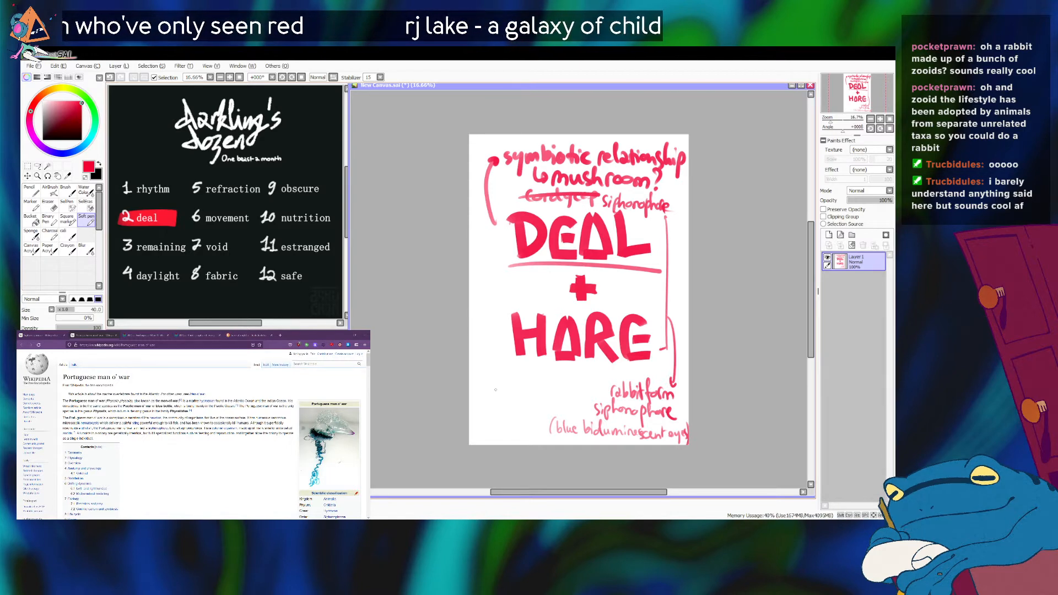
Fade the handwritten notes layer to a low opacity and add a new layer above it.
{"action": "left_click_drag", "start_coordinate": [852, 200], "coordinate": [856, 201]}
{"action": "left_click", "coordinate": [829, 235]}
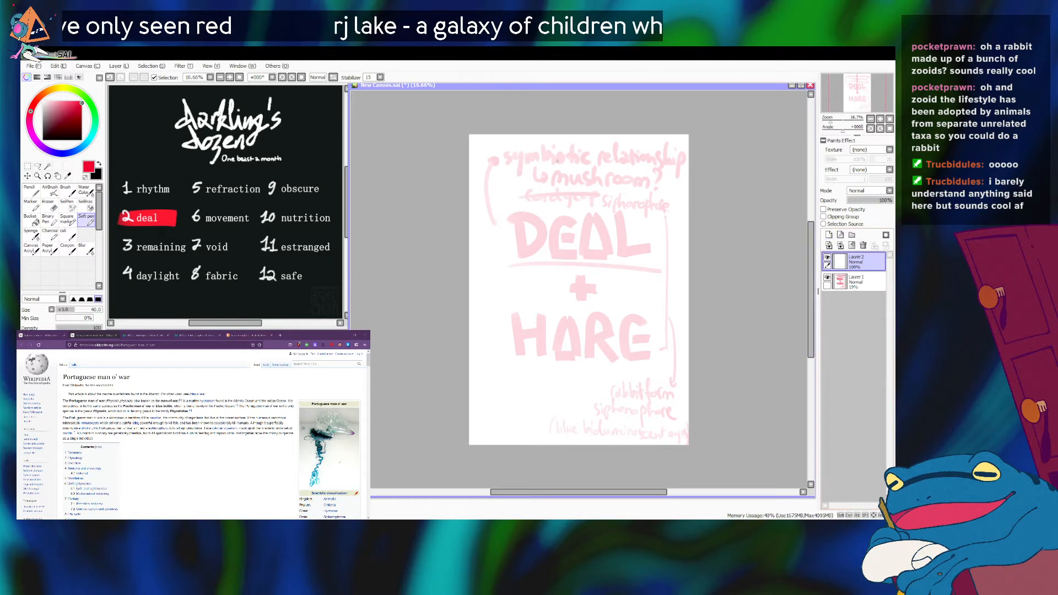
Handwrite "The MERMAID" in red near the page's upper edge on the new layer, with the brush size at 60.
{"action": "key", "text": "bracketright"}
{"action": "key", "text": "bracketright"}
{"action": "key", "text": "bracketright"}
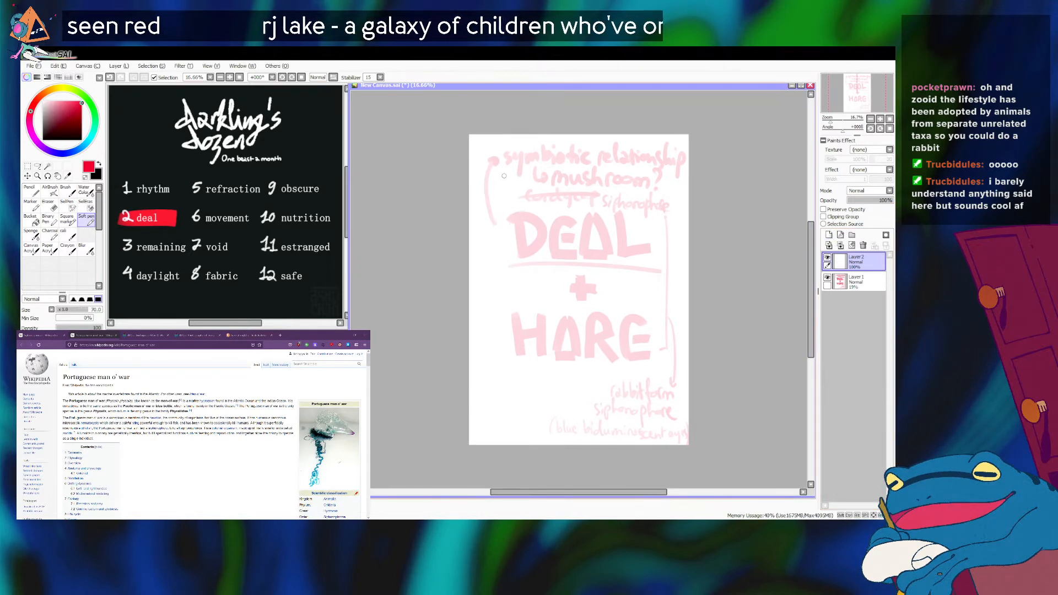
{"action": "key", "text": "bracketleft"}
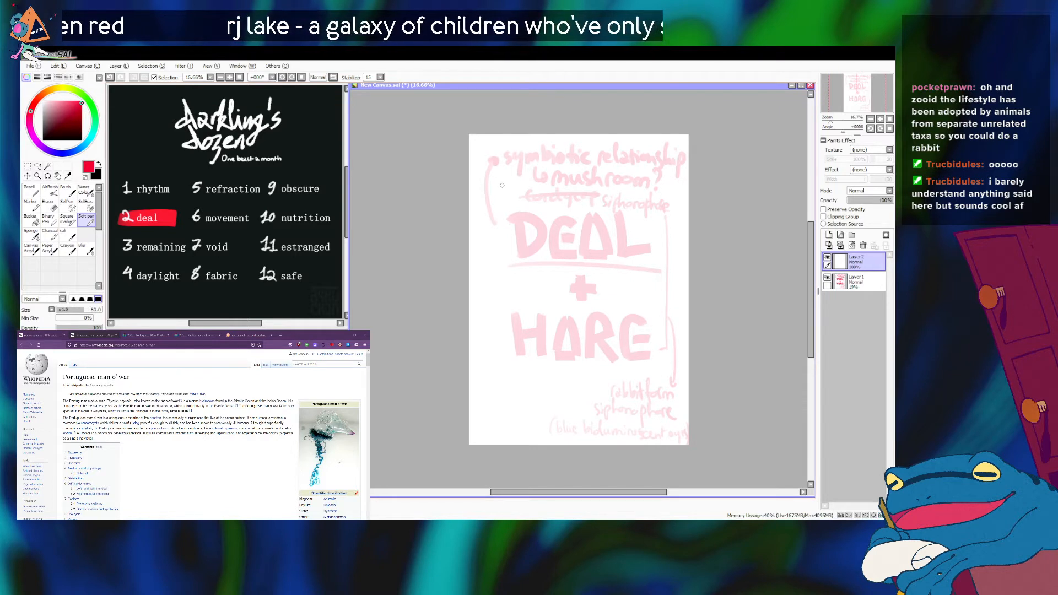
{"action": "left_click_drag", "start_coordinate": [495, 158], "coordinate": [496, 184]}
{"action": "mouse_move", "coordinate": [488, 164]}
{"action": "left_mouse_down"}
{"action": "mouse_move", "coordinate": [521, 181]}
{"action": "mouse_move", "coordinate": [528, 161]}
{"action": "mouse_move", "coordinate": [546, 180]}
{"action": "mouse_move", "coordinate": [557, 156]}
{"action": "mouse_move", "coordinate": [558, 181]}
{"action": "mouse_move", "coordinate": [568, 157]}
{"action": "mouse_move", "coordinate": [578, 184]}
{"action": "mouse_move", "coordinate": [583, 163]}
{"action": "mouse_move", "coordinate": [603, 174]}
{"action": "mouse_move", "coordinate": [582, 164]}
{"action": "mouse_move", "coordinate": [593, 185]}
{"action": "mouse_move", "coordinate": [602, 176]}
{"action": "mouse_move", "coordinate": [629, 185]}
{"action": "left_mouse_up"}
{"action": "key", "text": "ctrl+z"}
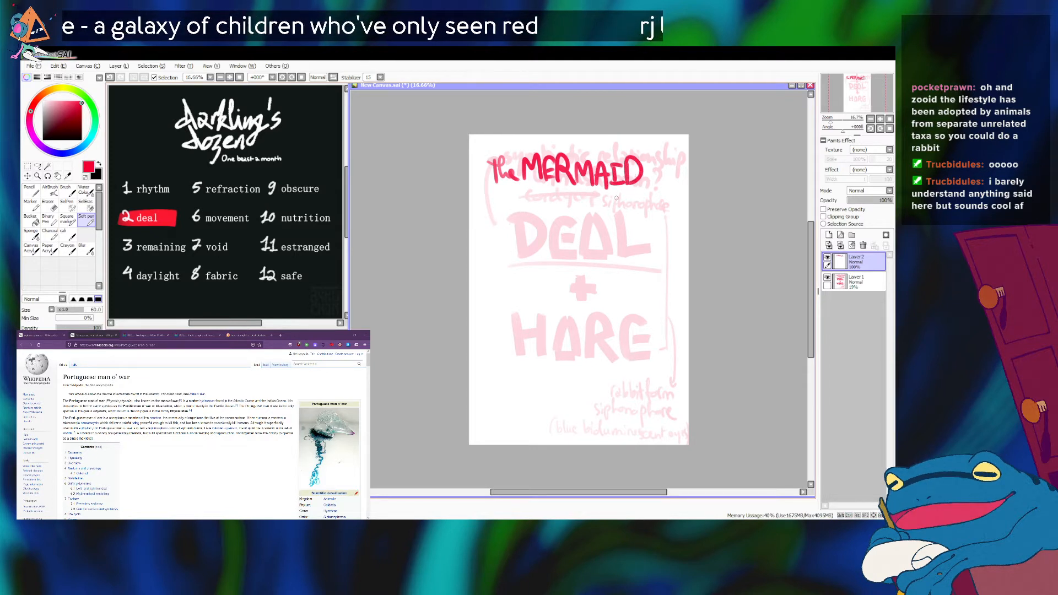
Handwrite "RABBITFORM" in red capitals on the line below "MERMAID".
{"action": "left_click_drag", "start_coordinate": [527, 195], "coordinate": [524, 217]}
{"action": "mouse_move", "coordinate": [524, 186]}
{"action": "left_mouse_down"}
{"action": "mouse_move", "coordinate": [540, 215]}
{"action": "mouse_move", "coordinate": [544, 191]}
{"action": "mouse_move", "coordinate": [554, 216]}
{"action": "left_mouse_up"}
{"action": "mouse_move", "coordinate": [543, 204]}
{"action": "left_mouse_down"}
{"action": "mouse_move", "coordinate": [560, 201]}
{"action": "mouse_move", "coordinate": [555, 217]}
{"action": "left_mouse_up"}
{"action": "left_click_drag", "start_coordinate": [557, 189], "coordinate": [570, 216]}
{"action": "left_click_drag", "start_coordinate": [570, 190], "coordinate": [579, 213]}
{"action": "mouse_move", "coordinate": [585, 196]}
{"action": "left_mouse_down"}
{"action": "mouse_move", "coordinate": [586, 217]}
{"action": "mouse_move", "coordinate": [594, 193]}
{"action": "left_mouse_up"}
{"action": "mouse_move", "coordinate": [579, 217]}
{"action": "left_mouse_down"}
{"action": "mouse_move", "coordinate": [591, 195]}
{"action": "mouse_move", "coordinate": [589, 214]}
{"action": "mouse_move", "coordinate": [610, 220]}
{"action": "left_mouse_up"}
{"action": "mouse_move", "coordinate": [613, 193]}
{"action": "left_mouse_down"}
{"action": "mouse_move", "coordinate": [623, 192]}
{"action": "mouse_move", "coordinate": [619, 205]}
{"action": "left_mouse_up"}
{"action": "left_click_drag", "start_coordinate": [626, 203], "coordinate": [627, 202]}
{"action": "mouse_move", "coordinate": [635, 193]}
{"action": "left_mouse_down"}
{"action": "mouse_move", "coordinate": [634, 216]}
{"action": "mouse_move", "coordinate": [647, 214]}
{"action": "left_mouse_up"}
{"action": "left_click_drag", "start_coordinate": [649, 215], "coordinate": [663, 215]}
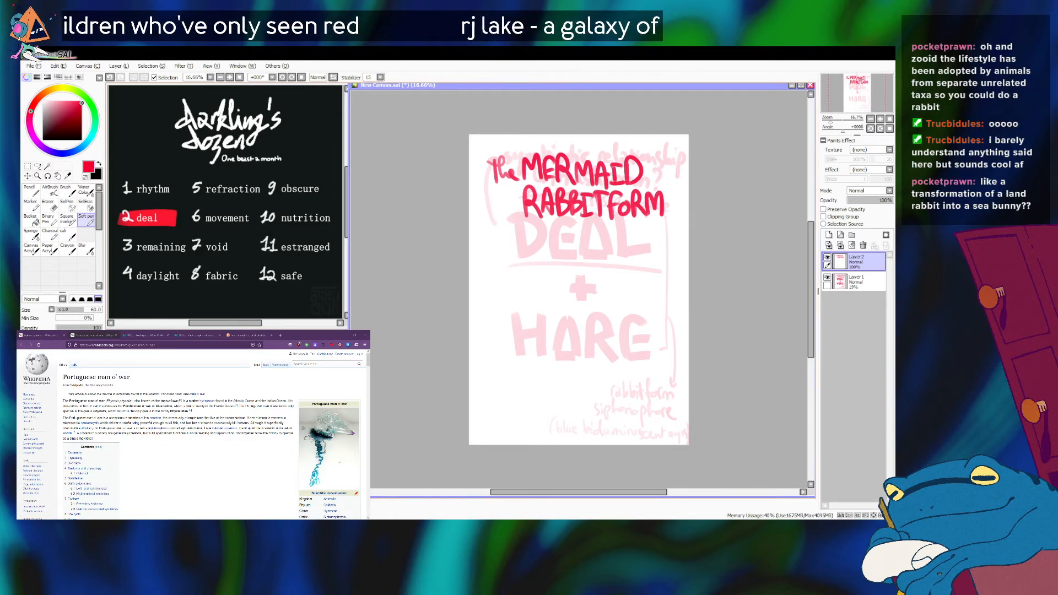
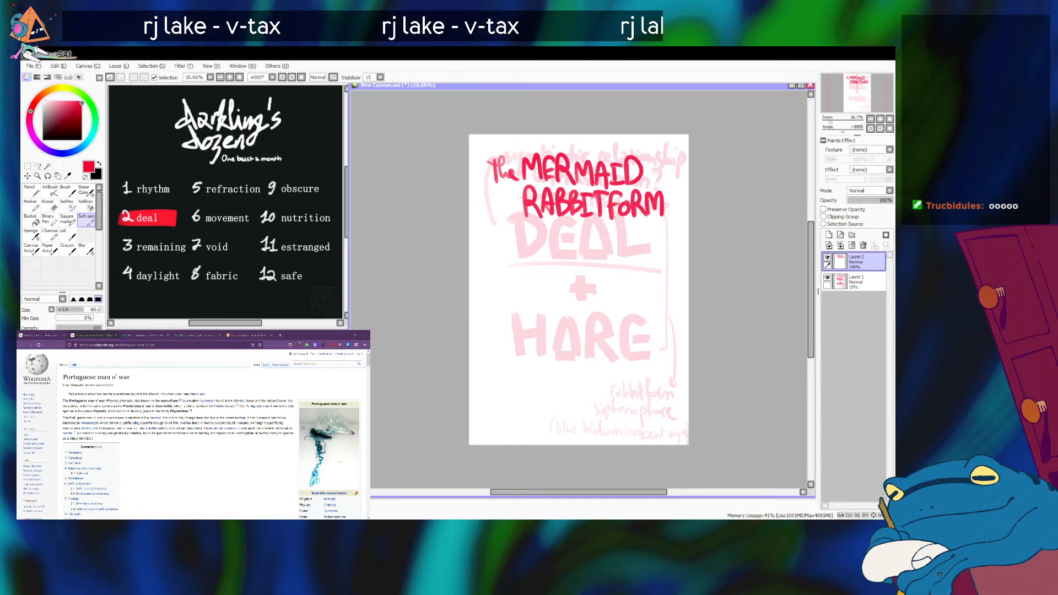
Handwrite the red bullet note "- an oceanic zooid colony developed" over two lines below "RABBITFORM", undoing misdrawn strokes.
{"action": "left_click_drag", "start_coordinate": [501, 240], "coordinate": [515, 240]}
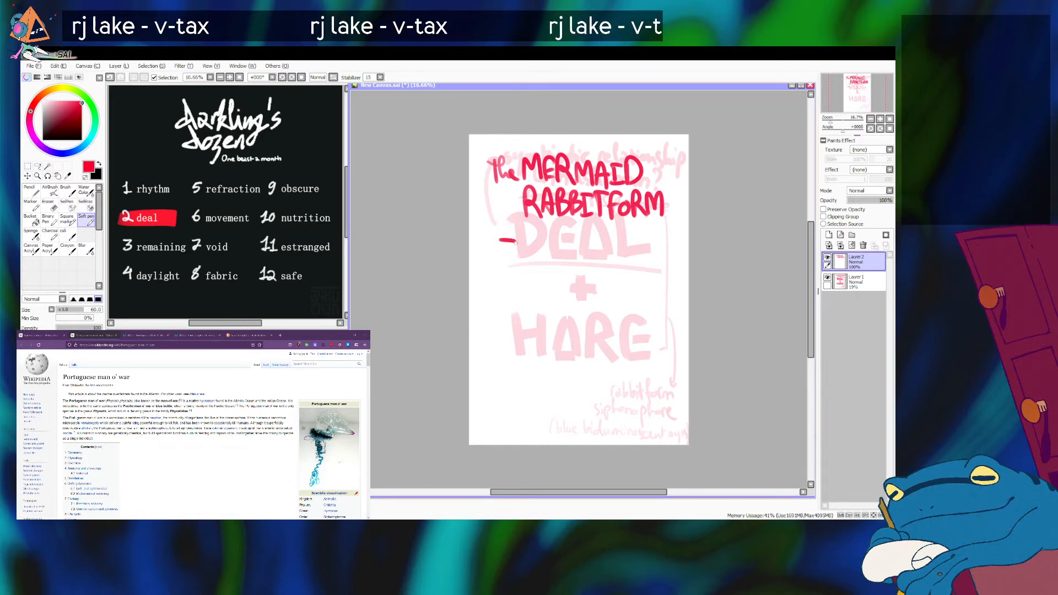
{"action": "left_click_drag", "start_coordinate": [525, 238], "coordinate": [532, 249]}
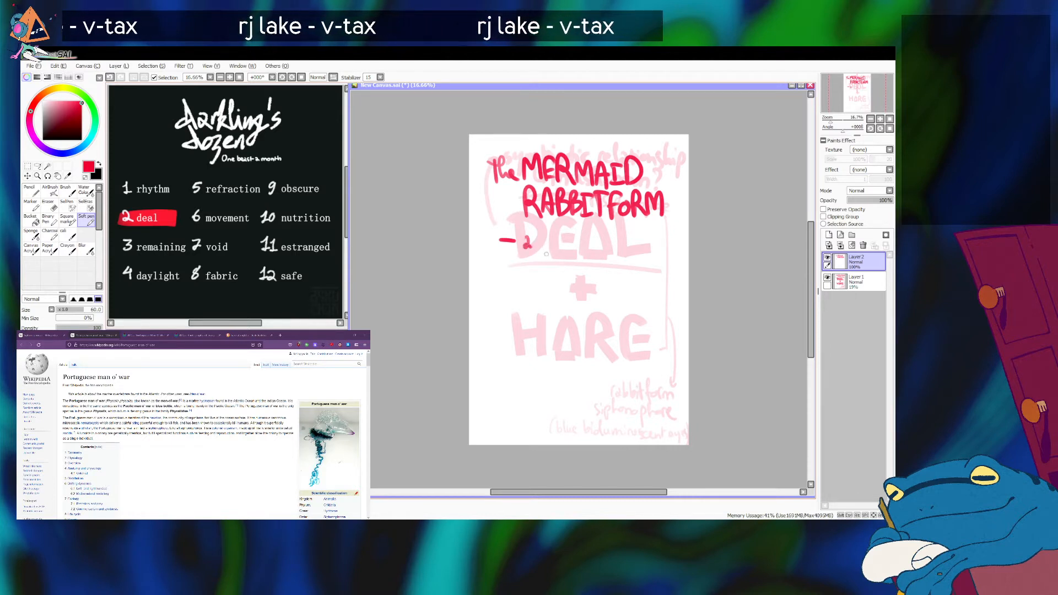
{"action": "mouse_move", "coordinate": [533, 248]}
{"action": "left_mouse_down"}
{"action": "mouse_move", "coordinate": [599, 239]}
{"action": "mouse_move", "coordinate": [642, 249]}
{"action": "mouse_move", "coordinate": [653, 234]}
{"action": "mouse_move", "coordinate": [655, 249]}
{"action": "mouse_move", "coordinate": [529, 271]}
{"action": "mouse_move", "coordinate": [539, 266]}
{"action": "left_mouse_up"}
{"action": "mouse_move", "coordinate": [546, 254]}
{"action": "left_mouse_down"}
{"action": "mouse_move", "coordinate": [547, 272]}
{"action": "mouse_move", "coordinate": [573, 273]}
{"action": "left_mouse_up"}
{"action": "mouse_move", "coordinate": [580, 264]}
{"action": "left_mouse_down"}
{"action": "mouse_move", "coordinate": [574, 286]}
{"action": "mouse_move", "coordinate": [595, 255]}
{"action": "mouse_move", "coordinate": [607, 267]}
{"action": "mouse_move", "coordinate": [588, 275]}
{"action": "mouse_move", "coordinate": [613, 273]}
{"action": "left_mouse_up"}
{"action": "key", "text": "ctrl+z"}
{"action": "key", "text": "ctrl+z"}
{"action": "key", "text": "ctrl+z"}
{"action": "left_click_drag", "start_coordinate": [613, 270], "coordinate": [624, 275]}
{"action": "left_click_drag", "start_coordinate": [625, 267], "coordinate": [634, 284]}
{"action": "left_click_drag", "start_coordinate": [635, 266], "coordinate": [648, 273]}
{"action": "left_click_drag", "start_coordinate": [654, 266], "coordinate": [657, 279]}
Handwrite "to look" in red on the line below "colony developed".
{"action": "left_click_drag", "start_coordinate": [526, 281], "coordinate": [530, 298]}
{"action": "mouse_move", "coordinate": [523, 288]}
{"action": "left_mouse_down"}
{"action": "mouse_move", "coordinate": [568, 290]}
{"action": "mouse_move", "coordinate": [562, 297]}
{"action": "left_mouse_up"}
{"action": "mouse_move", "coordinate": [569, 279]}
{"action": "left_mouse_down"}
{"action": "mouse_move", "coordinate": [569, 299]}
{"action": "mouse_move", "coordinate": [580, 299]}
{"action": "left_mouse_up"}
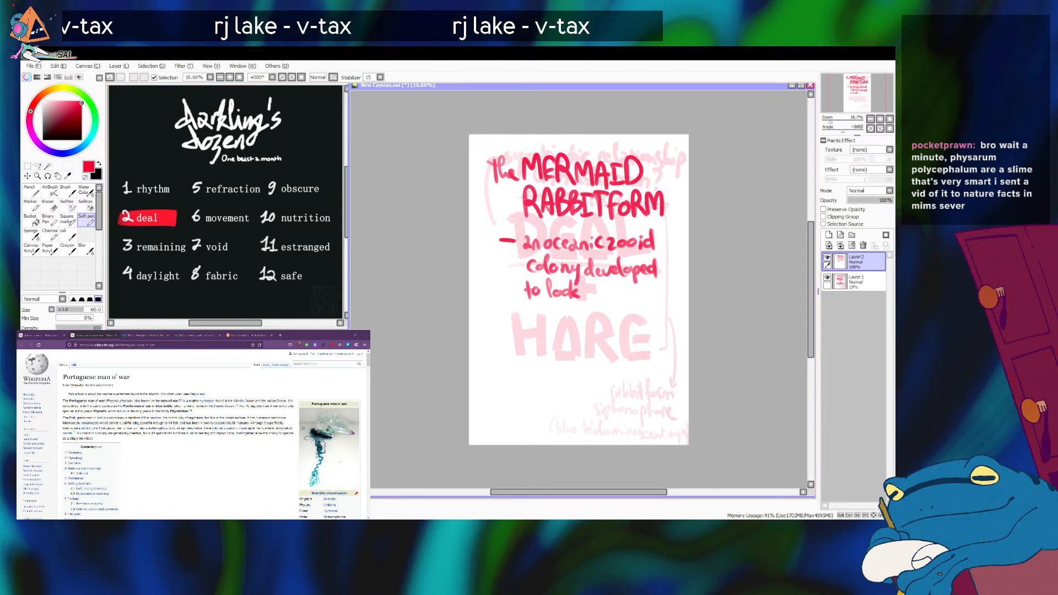
Switch to Firefox, search for "physarum polycephalum" in a new tab, and open its Wikipedia article.
{"action": "key", "text": "alt+Tab"}
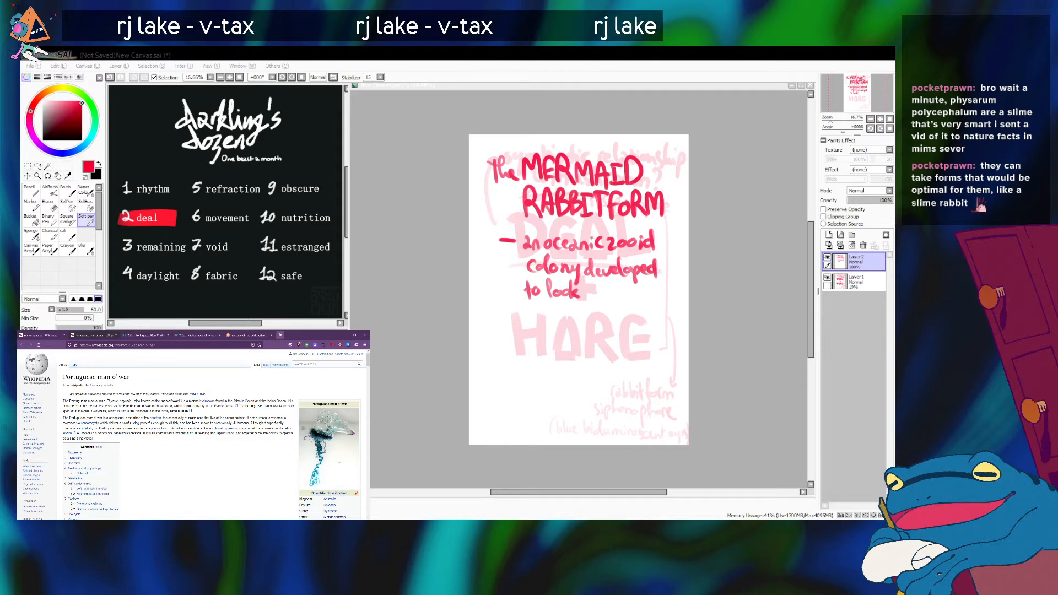
{"action": "left_click", "coordinate": [280, 335]}
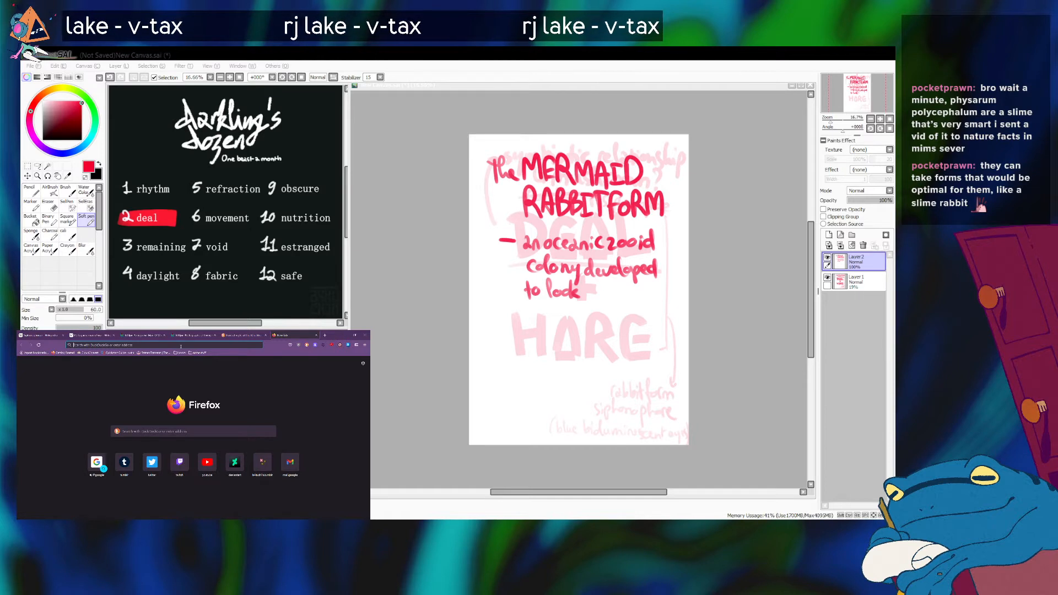
{"action": "type", "text": "phy"}
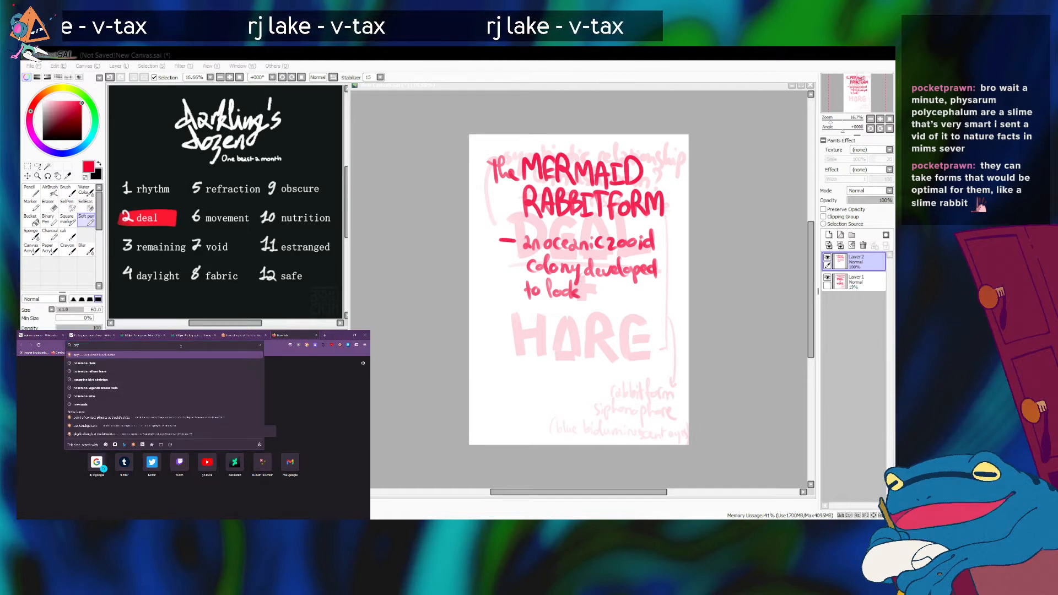
{"action": "type", "text": "sarum po"}
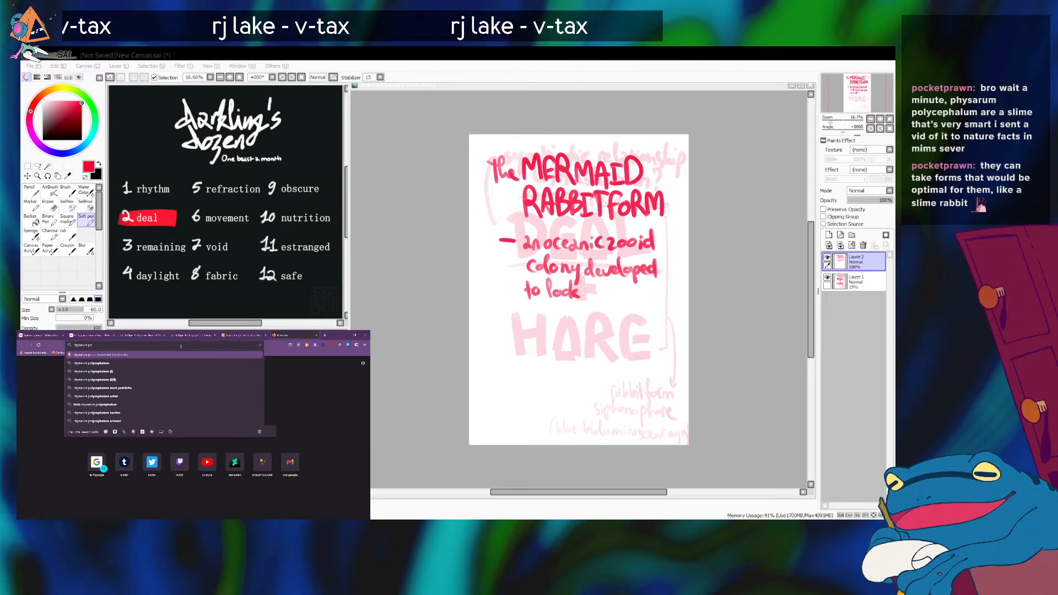
{"action": "type", "text": "lycephalum"}
{"action": "key", "text": "Return"}
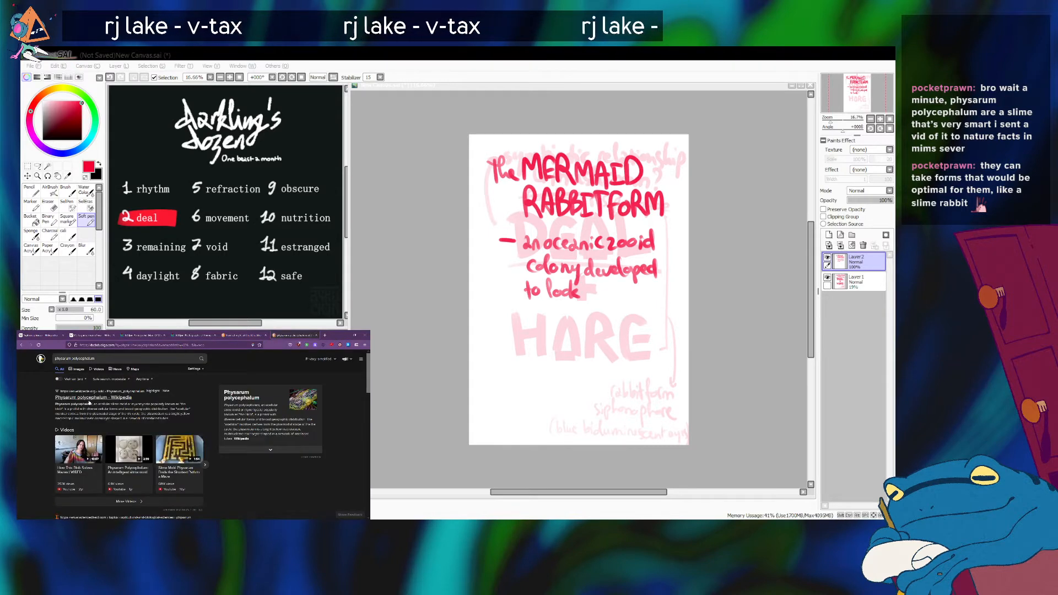
{"action": "left_click", "coordinate": [91, 398]}
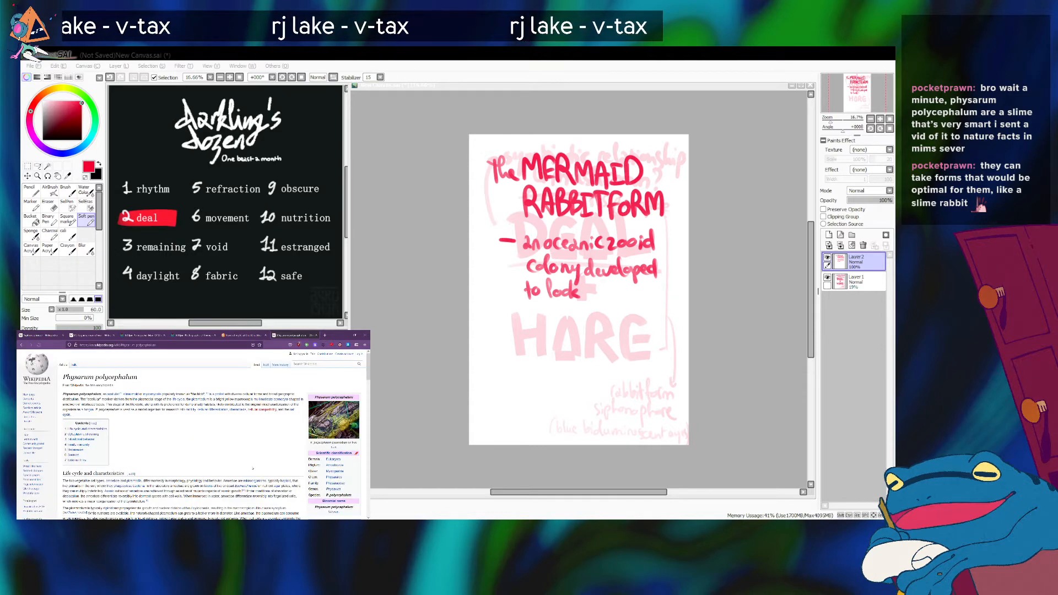
View the article's lead photo of Physarum polycephalum enlarged, and return to the article text.
{"action": "scroll", "coordinate": [253, 468], "scroll_direction": "down", "scroll_amount": 3}
{"action": "scroll", "coordinate": [253, 469], "scroll_direction": "up", "scroll_amount": 3}
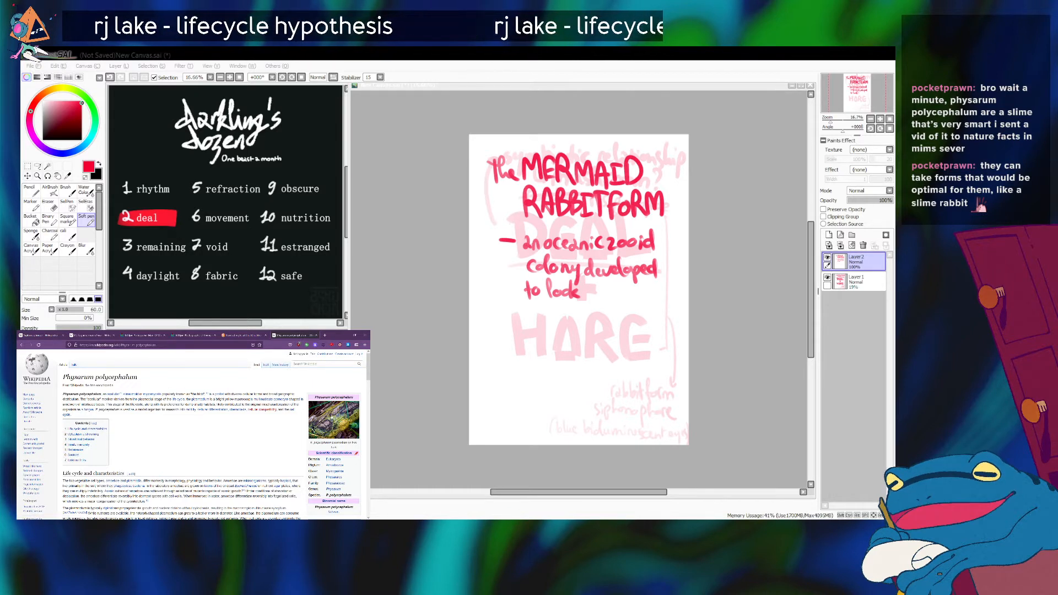
{"action": "left_click", "coordinate": [341, 433]}
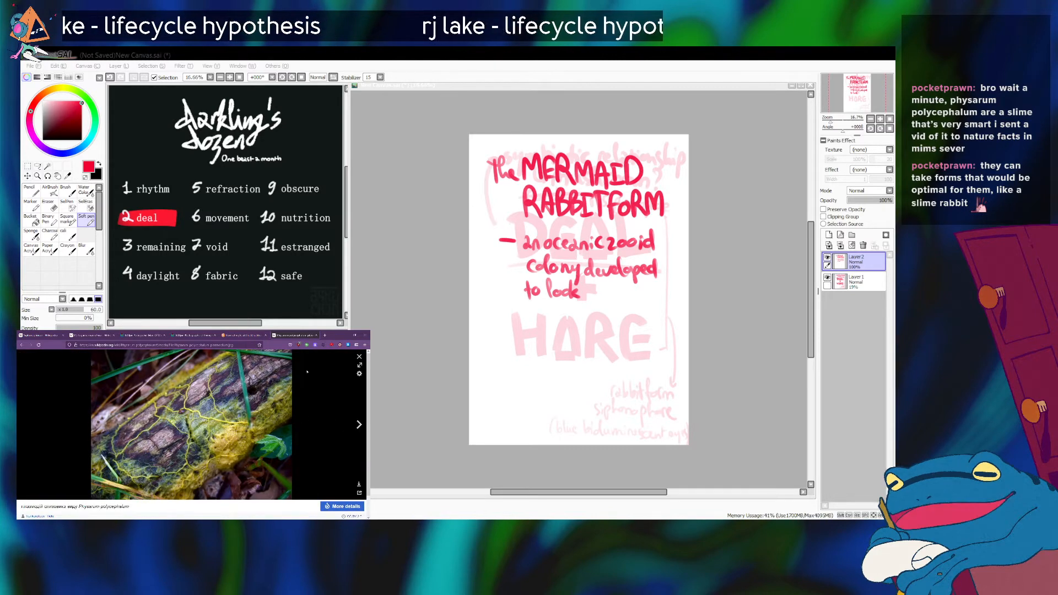
{"action": "left_click", "coordinate": [359, 357]}
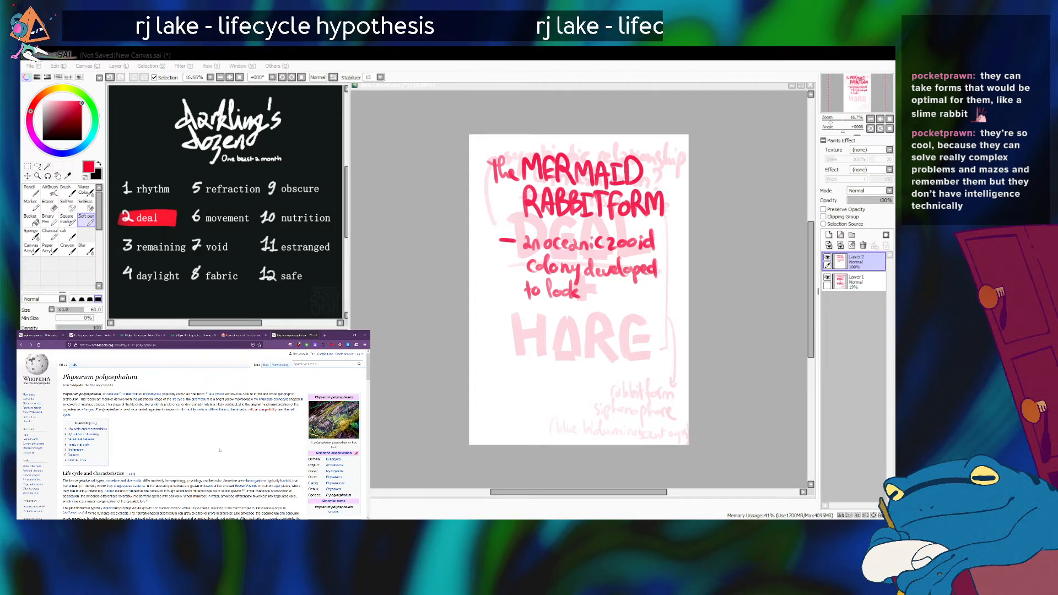
Skim the Physarum polycephalum article from its life cycle to its behavior section and preview a linked classification entry.
{"action": "scroll", "coordinate": [220, 450], "scroll_direction": "down", "scroll_amount": 10}
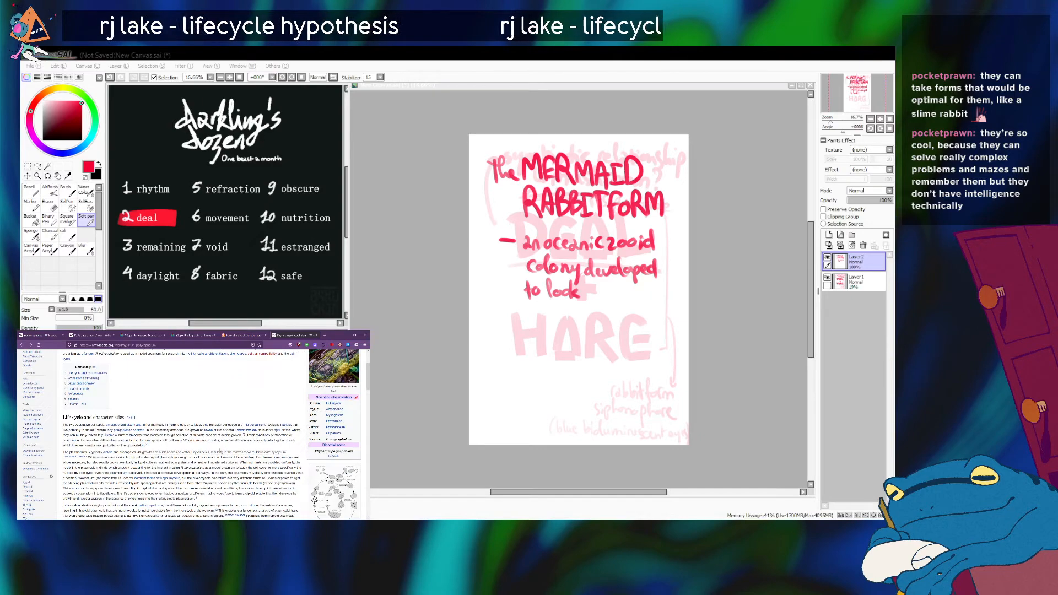
{"action": "scroll", "coordinate": [217, 434], "scroll_direction": "down", "scroll_amount": 5}
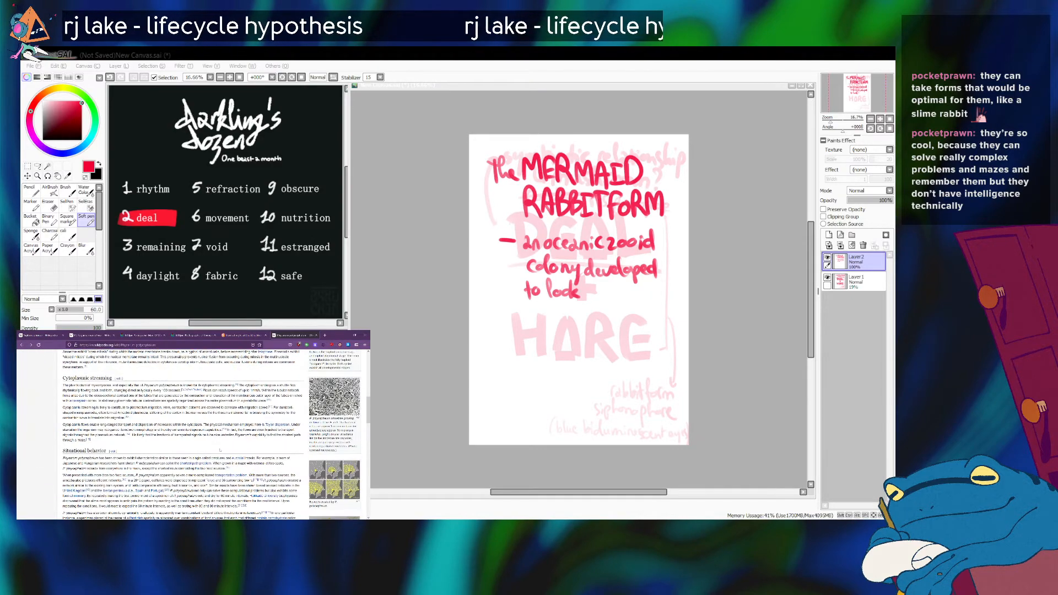
{"action": "scroll", "coordinate": [219, 450], "scroll_direction": "up", "scroll_amount": 15}
{"action": "scroll", "coordinate": [219, 451], "scroll_direction": "up", "scroll_amount": 4}
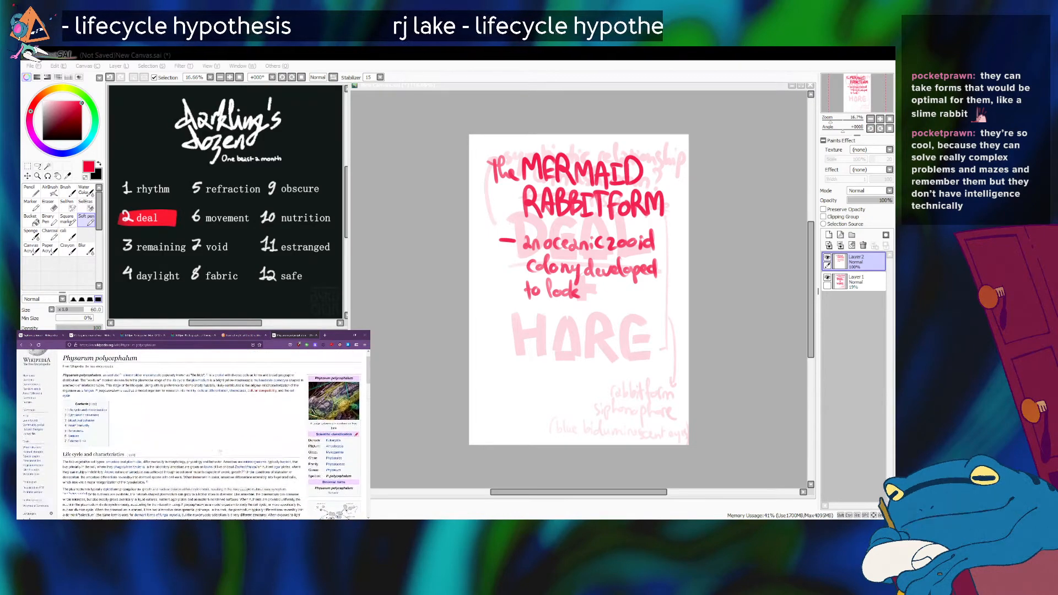
{"action": "scroll", "coordinate": [273, 435], "scroll_direction": "down", "scroll_amount": 5}
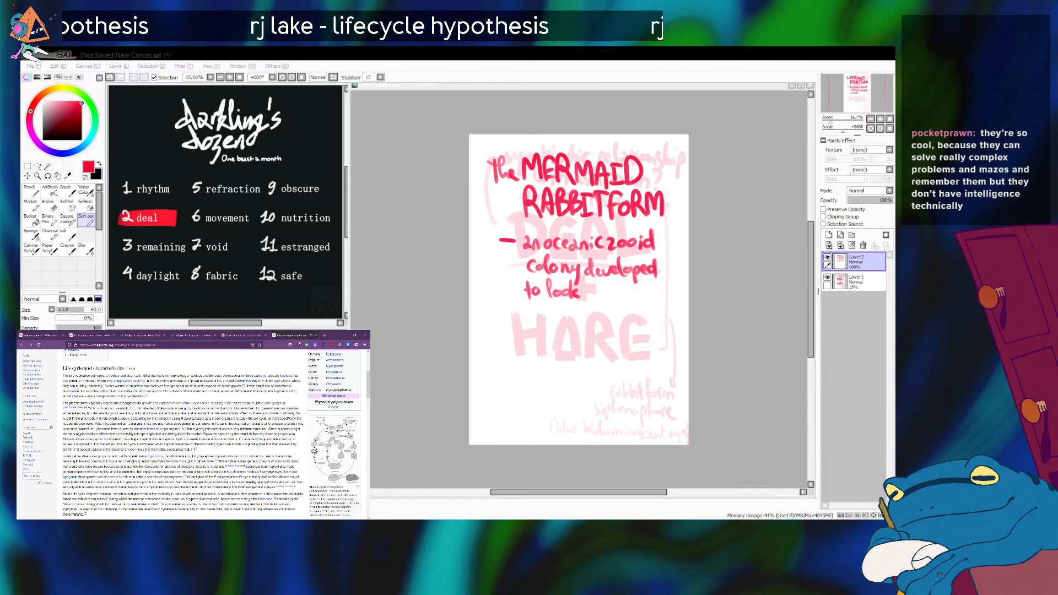
{"action": "scroll", "coordinate": [214, 436], "scroll_direction": "up", "scroll_amount": 4}
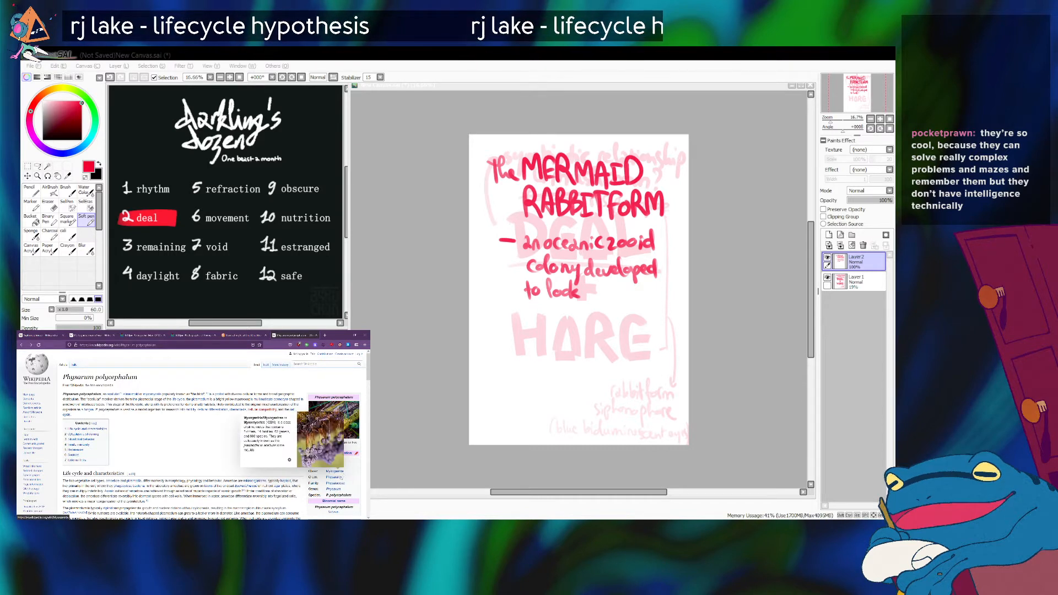
{"action": "mouse_move", "coordinate": [336, 482]}
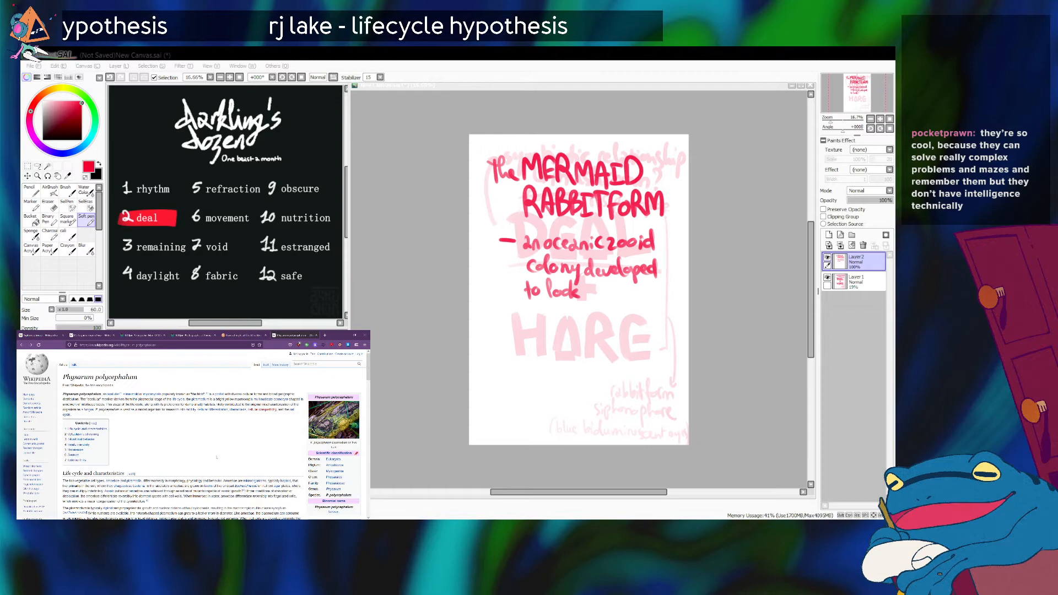
Close the Portuguese man o' war article and review the introduction of the Siphonophorae article.
{"action": "left_click", "coordinate": [137, 333]}
{"action": "left_click", "coordinate": [81, 332]}
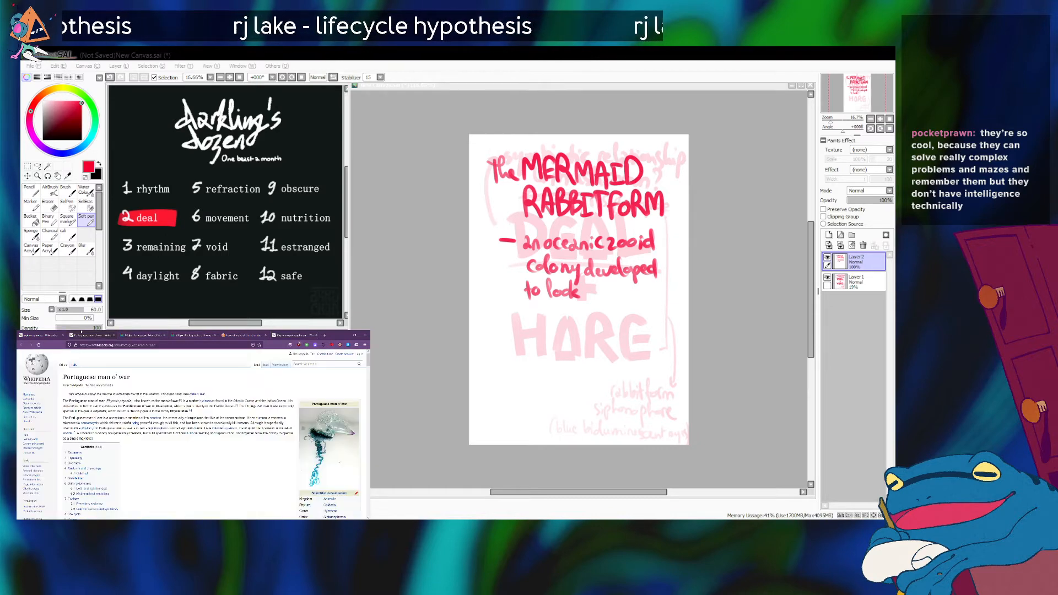
{"action": "left_click", "coordinate": [47, 334]}
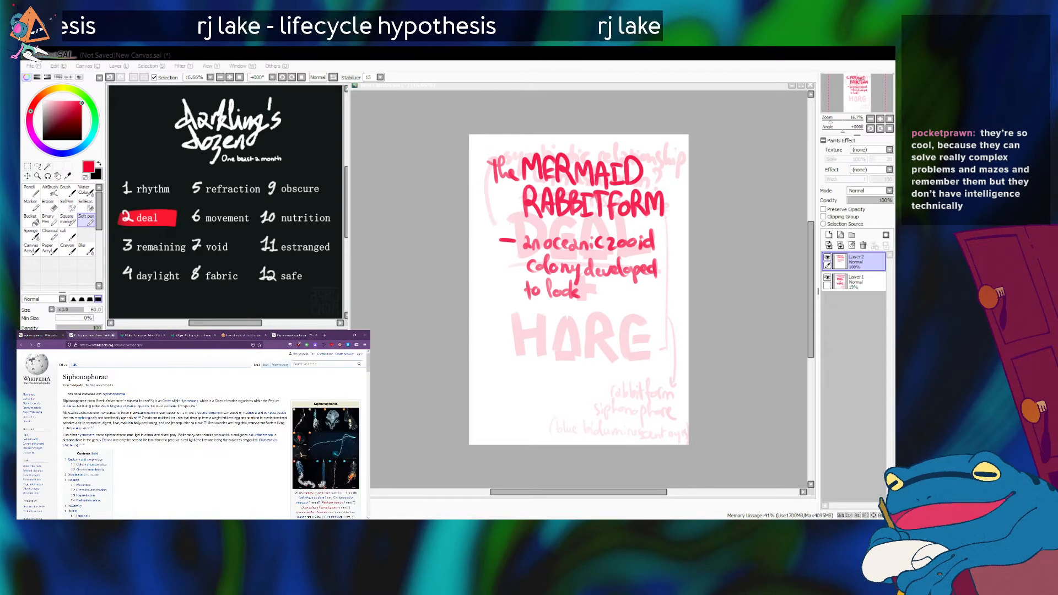
{"action": "left_click", "coordinate": [113, 336]}
{"action": "scroll", "coordinate": [184, 482], "scroll_direction": "down", "scroll_amount": 1}
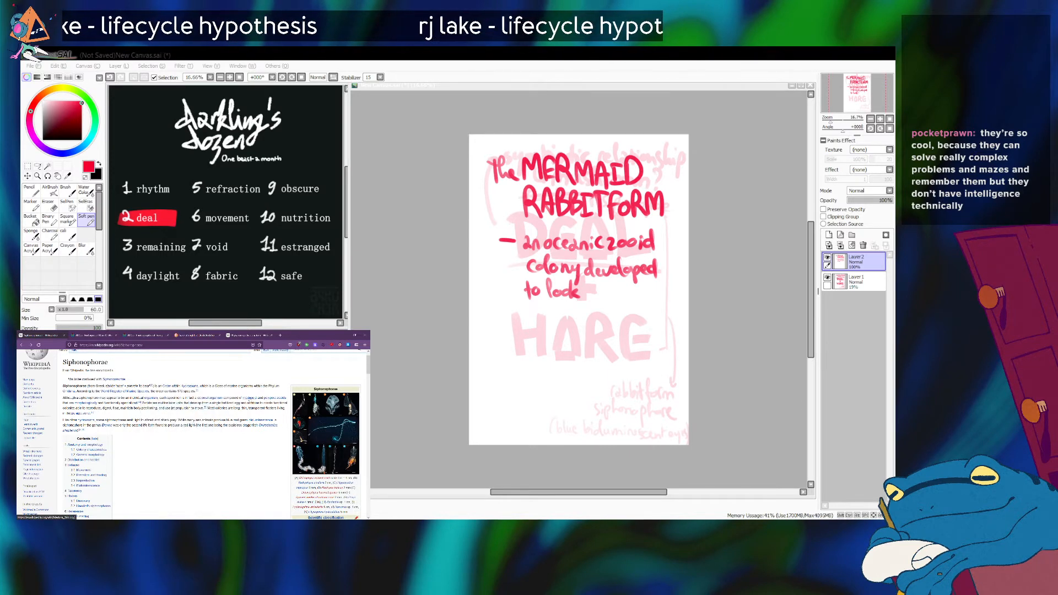
{"action": "mouse_move", "coordinate": [244, 398]}
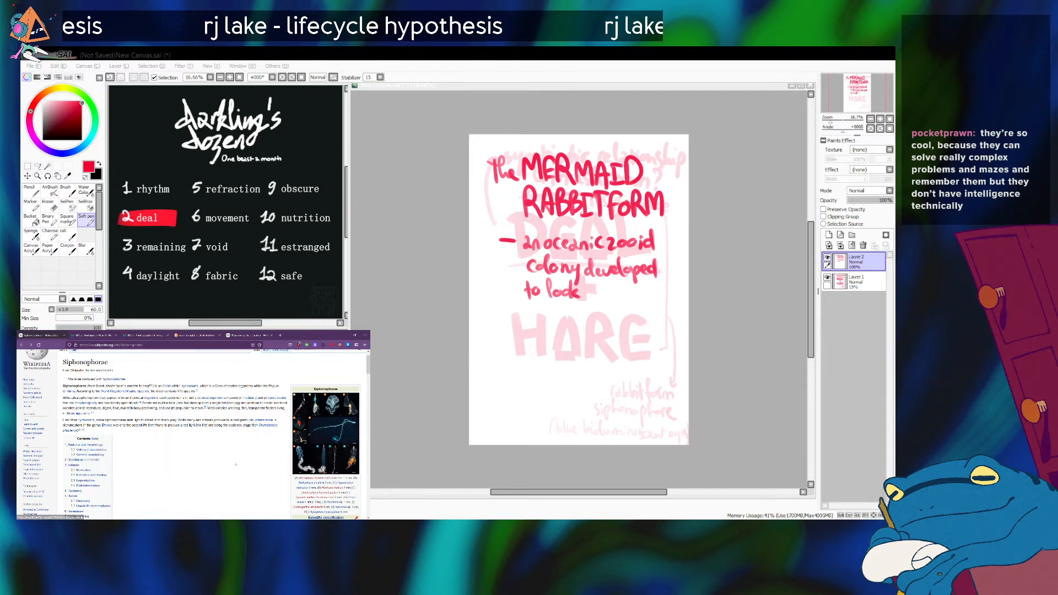
{"action": "scroll", "coordinate": [236, 464], "scroll_direction": "down", "scroll_amount": 1}
{"action": "scroll", "coordinate": [235, 464], "scroll_direction": "up", "scroll_amount": 1}
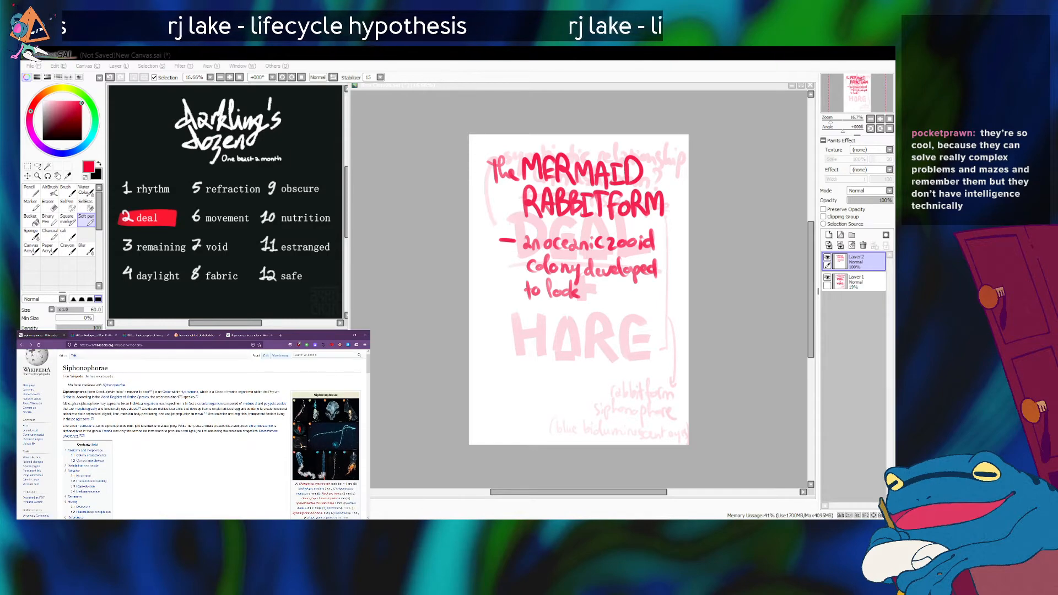
Check the man o' war photo and the life cycle section linked from the Siphonophorae introduction, returning to that article.
{"action": "left_click", "coordinate": [102, 335]}
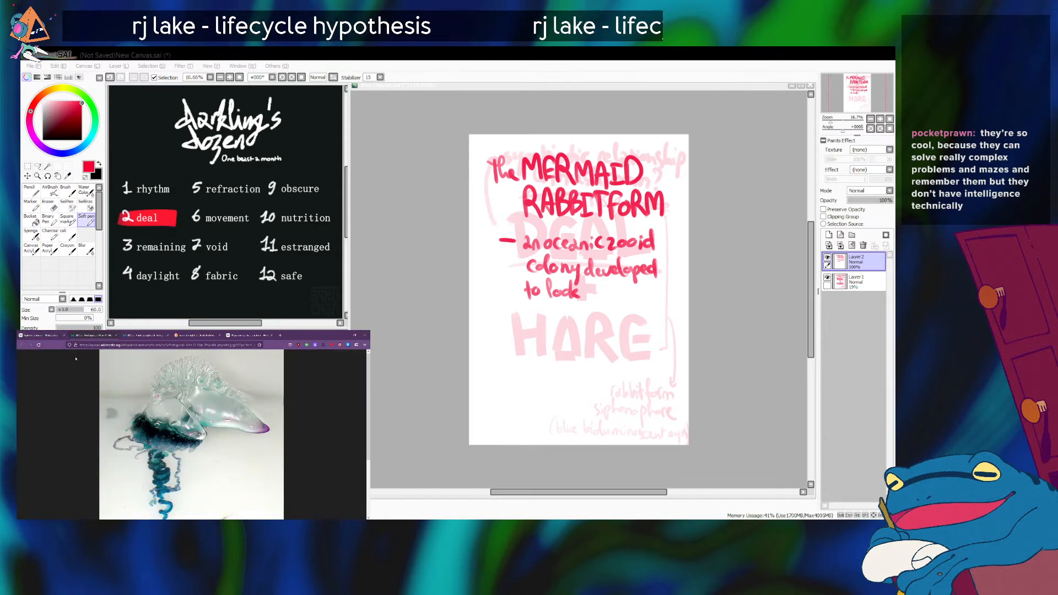
{"action": "left_click", "coordinate": [39, 335]}
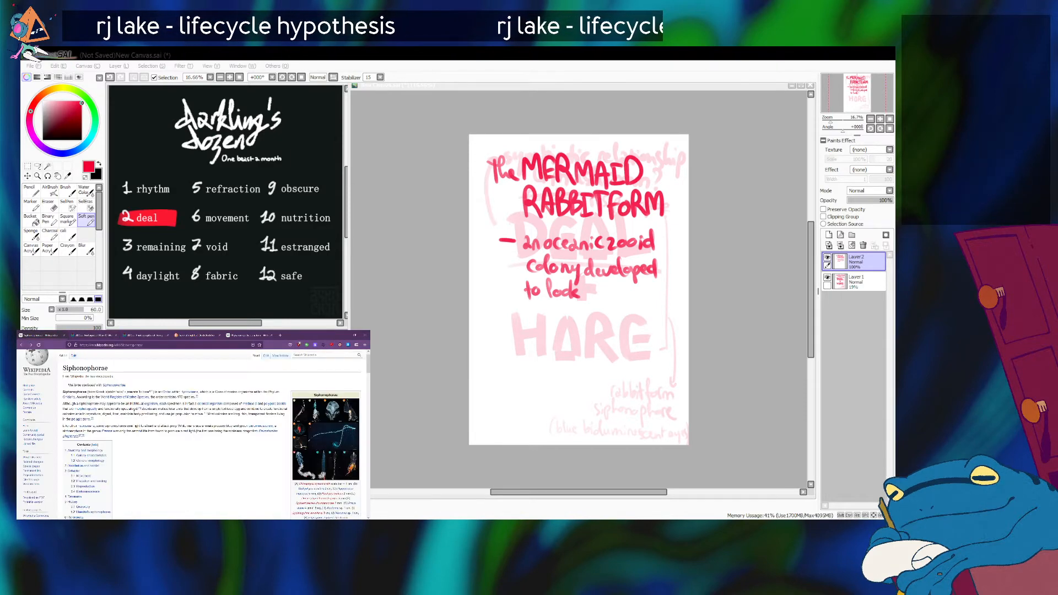
{"action": "left_click", "coordinate": [249, 406]}
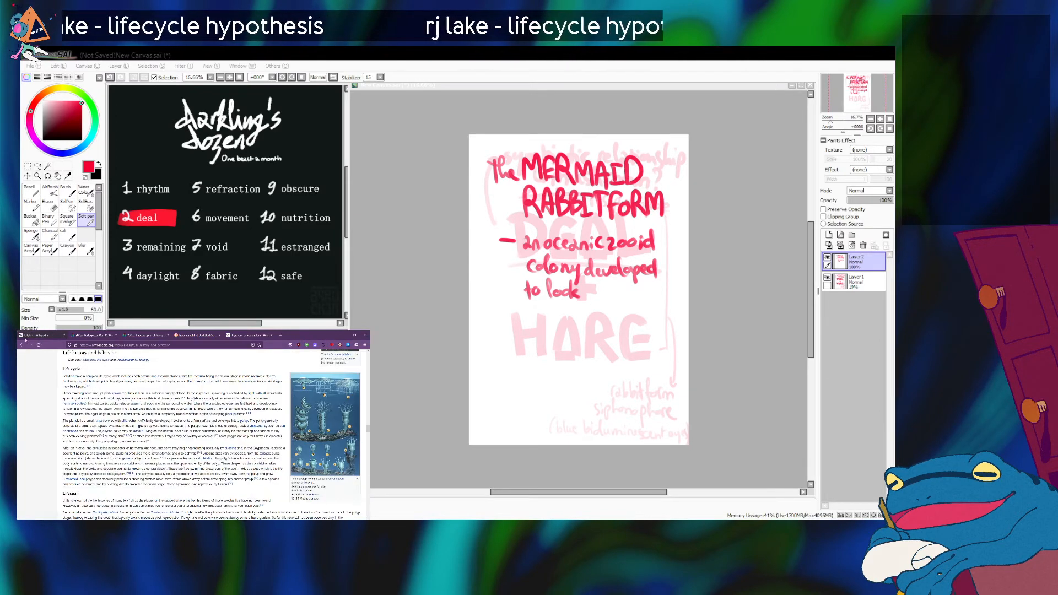
{"action": "left_click", "coordinate": [23, 344]}
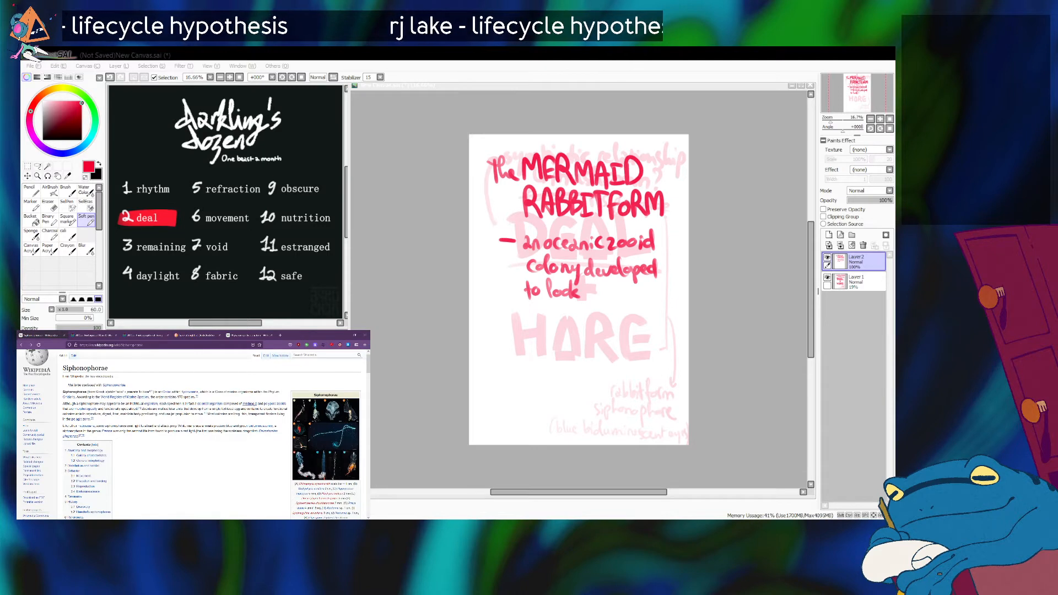
Read the Siphonophorae introduction with its linked term previews and the colony characteristics under "Anatomy and morphology".
{"action": "mouse_move", "coordinate": [250, 405]}
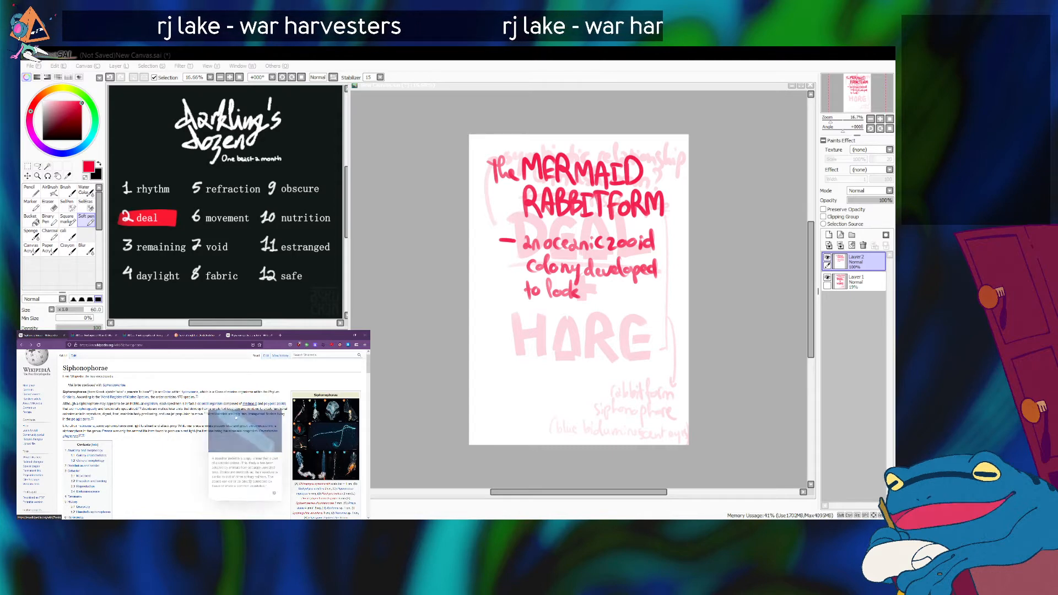
{"action": "scroll", "coordinate": [196, 469], "scroll_direction": "down", "scroll_amount": 1}
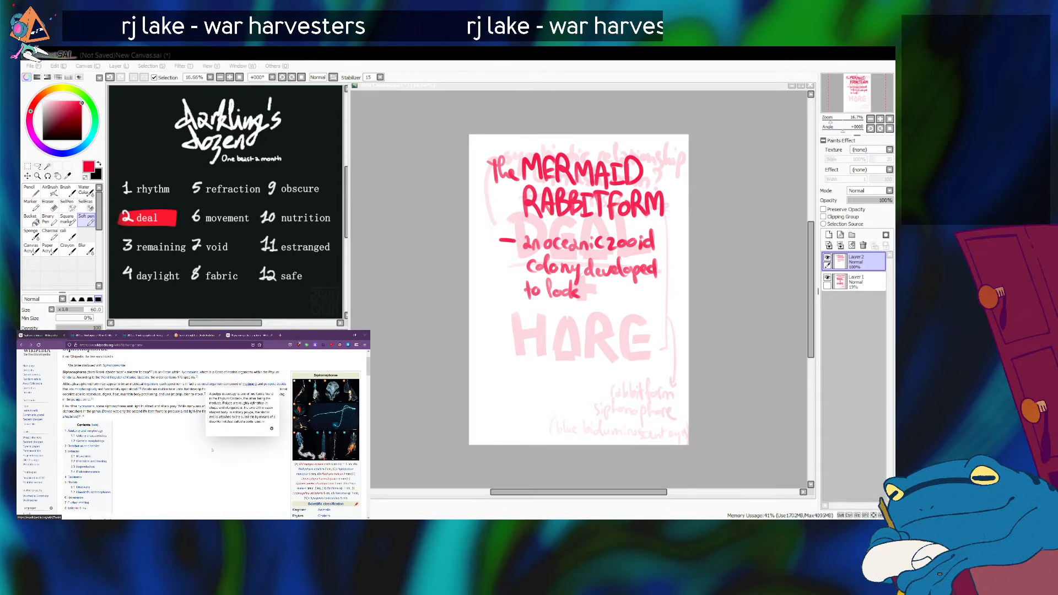
{"action": "scroll", "coordinate": [212, 451], "scroll_direction": "down", "scroll_amount": 1}
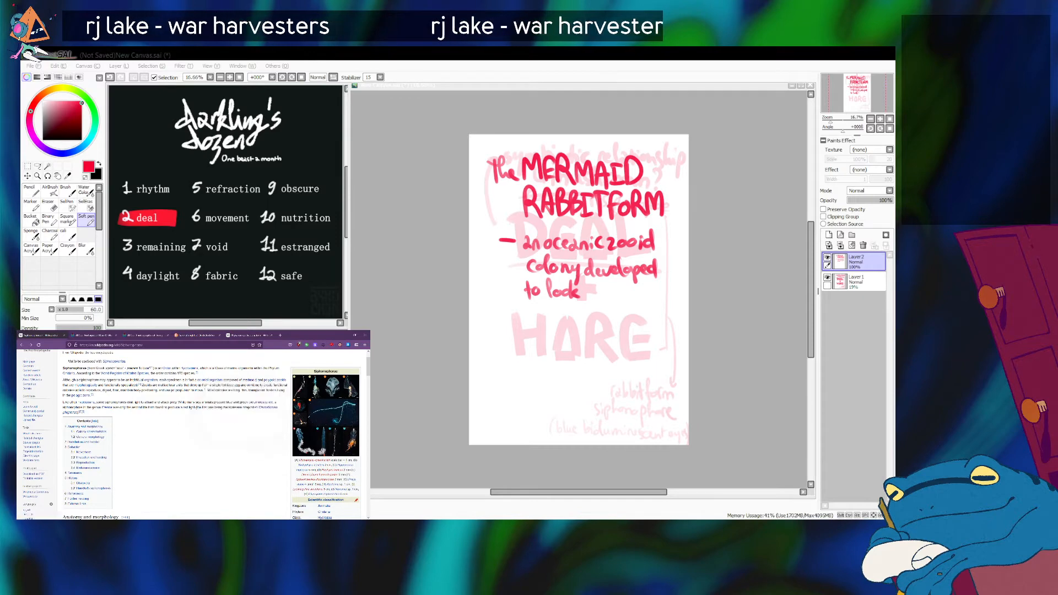
{"action": "scroll", "coordinate": [212, 430], "scroll_direction": "up", "scroll_amount": 1}
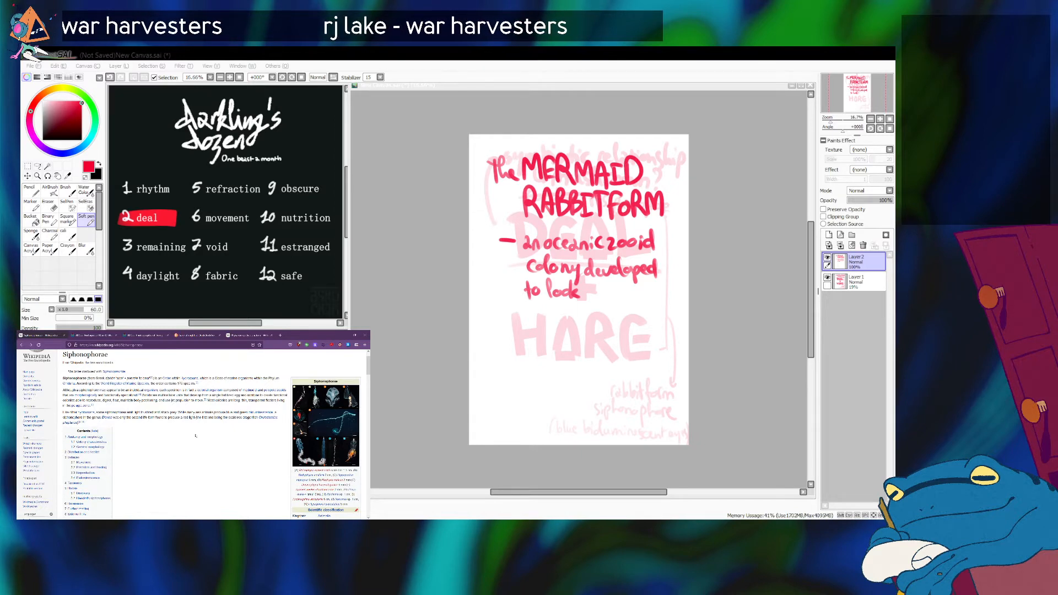
{"action": "scroll", "coordinate": [195, 436], "scroll_direction": "up", "scroll_amount": 1}
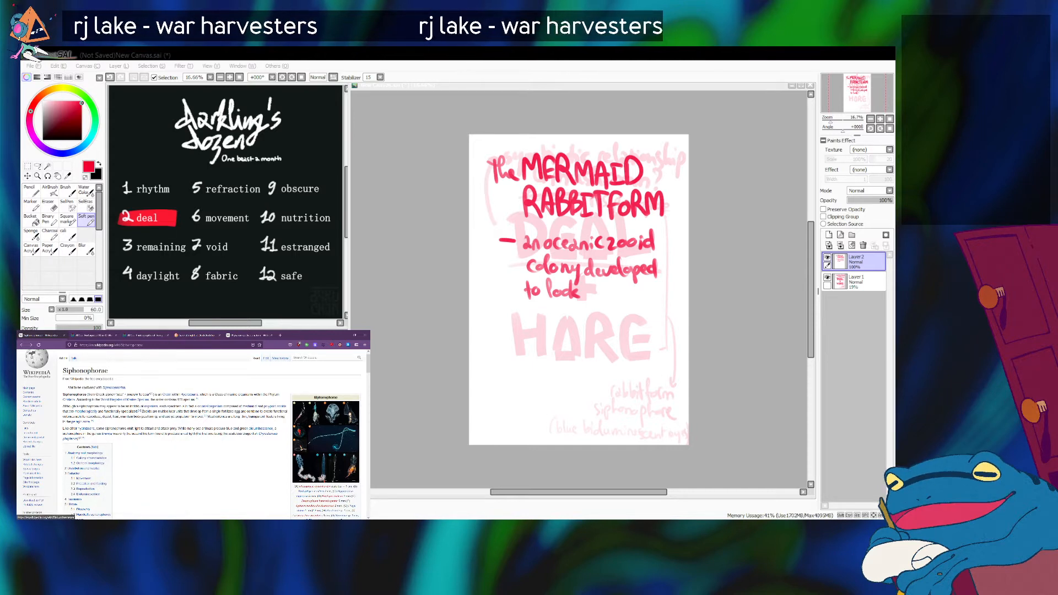
{"action": "scroll", "coordinate": [186, 453], "scroll_direction": "down", "scroll_amount": 5}
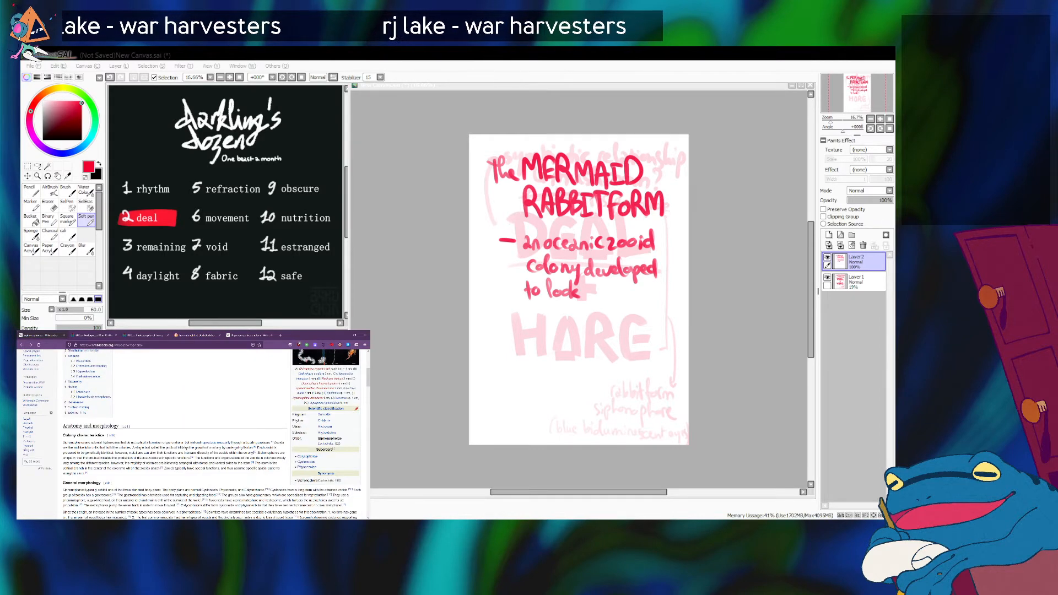
{"action": "scroll", "coordinate": [186, 463], "scroll_direction": "down", "scroll_amount": 1}
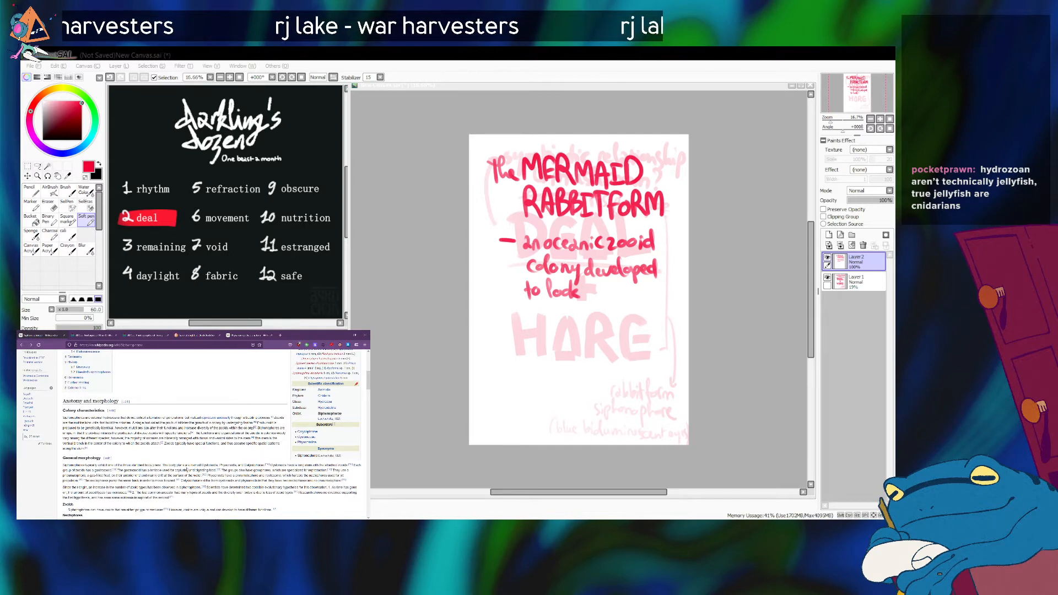
{"action": "scroll", "coordinate": [186, 470], "scroll_direction": "down", "scroll_amount": 2}
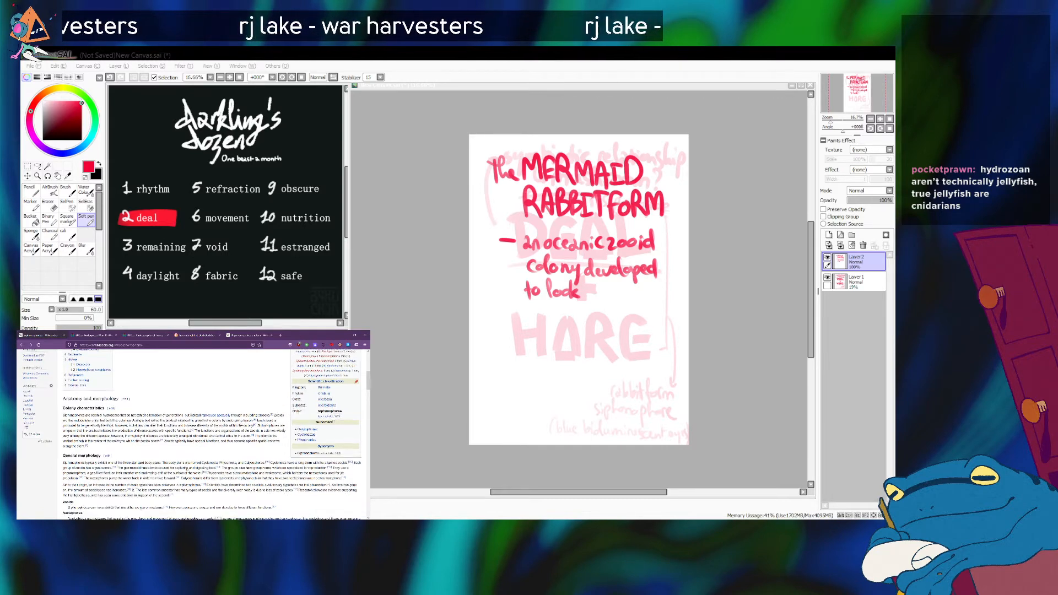
Return to PaintTool SAI, extend the first handwritten note with "like a rabbit" and add a second bullet dash below it.
{"action": "key", "text": "alt+Tab"}
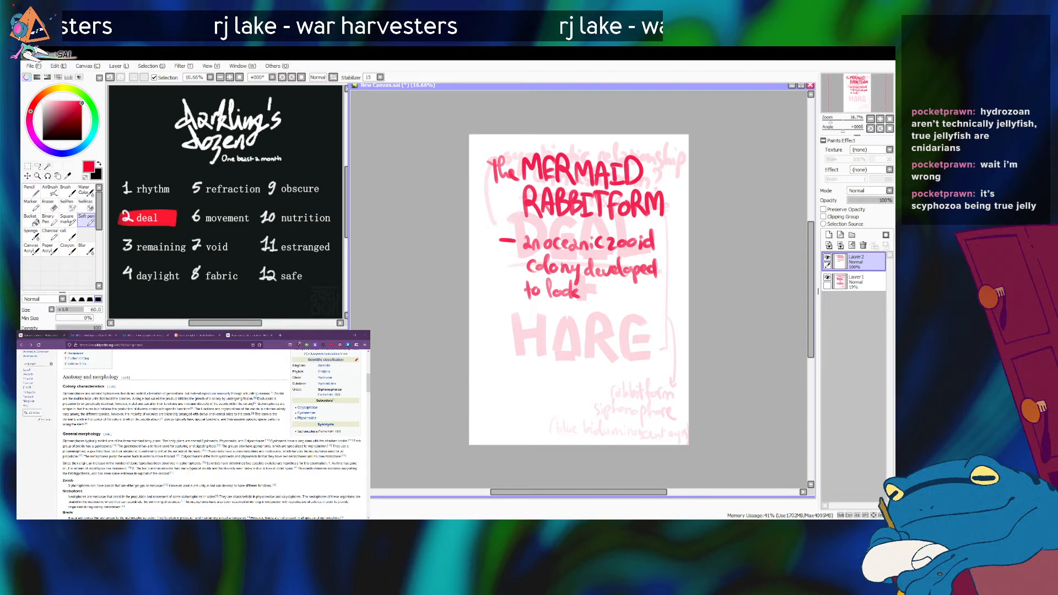
{"action": "left_click_drag", "start_coordinate": [502, 313], "coordinate": [513, 314]}
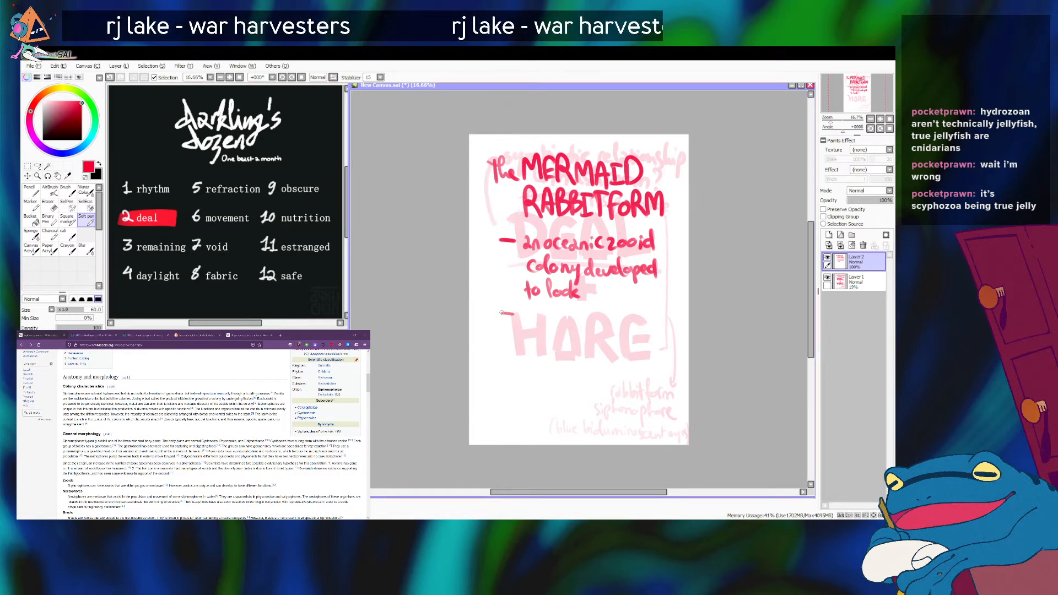
{"action": "key", "text": "ctrl+z"}
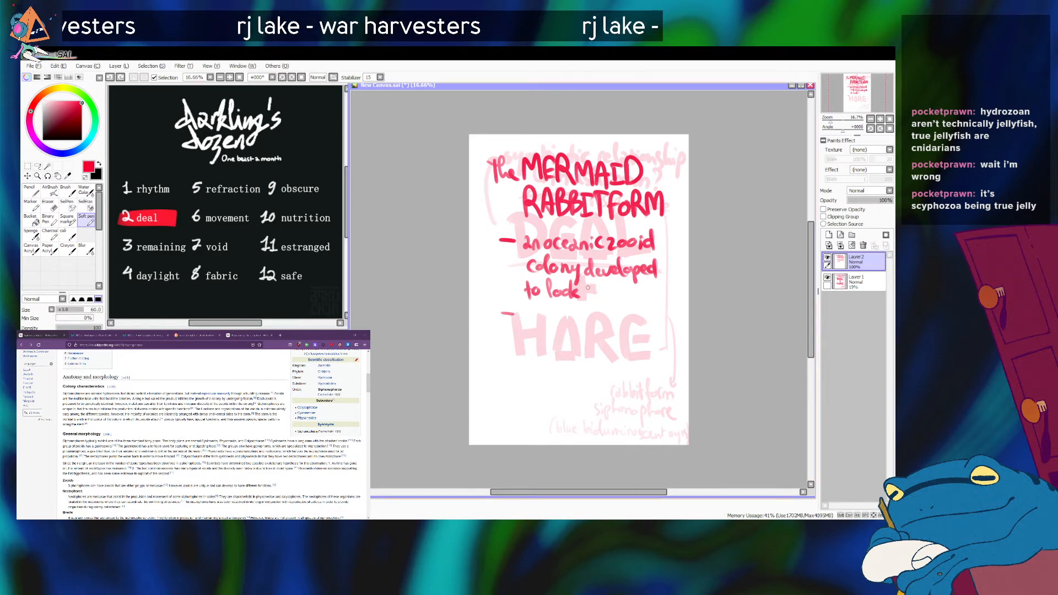
{"action": "mouse_move", "coordinate": [587, 291]}
{"action": "left_mouse_down"}
{"action": "mouse_move", "coordinate": [597, 302]}
{"action": "mouse_move", "coordinate": [675, 296]}
{"action": "left_mouse_up"}
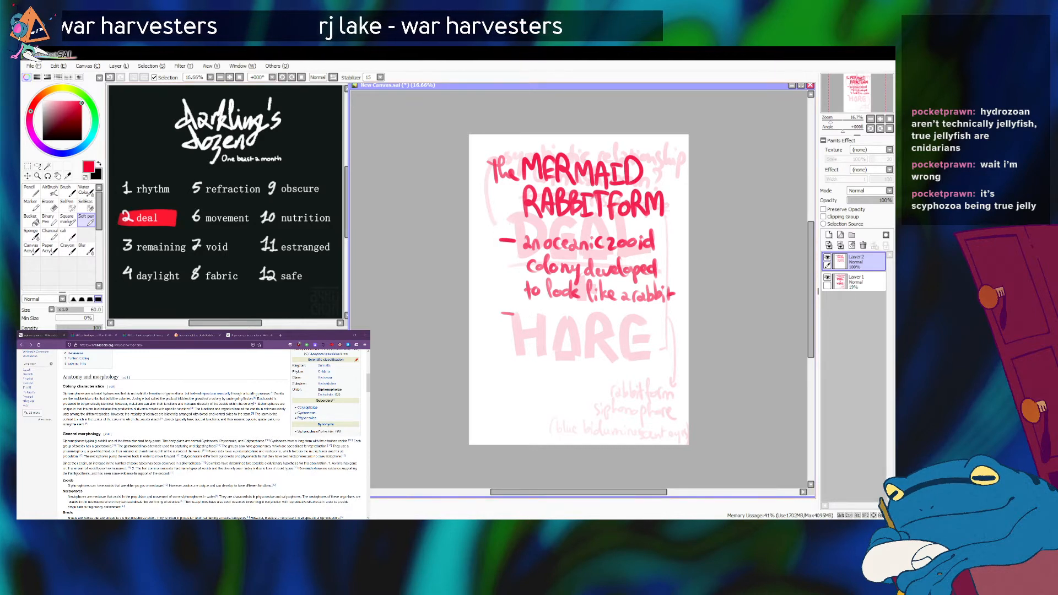
Review the introductions of the Siphonophorae and Physarum polycephalum articles in the browser for the creature's composition.
{"action": "key", "text": "alt+Tab"}
{"action": "scroll", "coordinate": [165, 408], "scroll_direction": "up", "scroll_amount": 3}
{"action": "scroll", "coordinate": [165, 407], "scroll_direction": "up", "scroll_amount": 3}
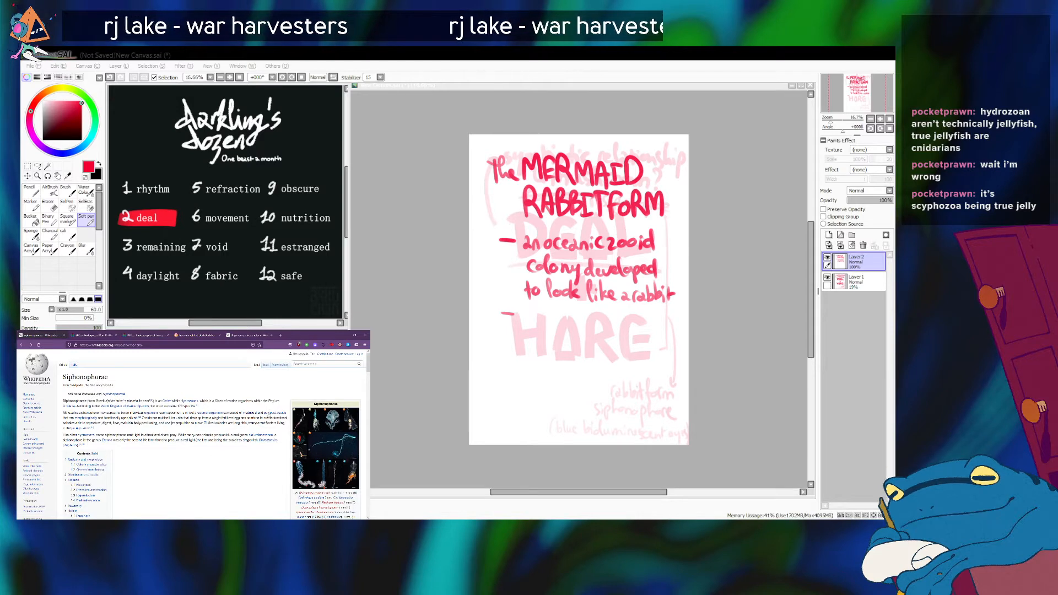
{"action": "mouse_move", "coordinate": [268, 414]}
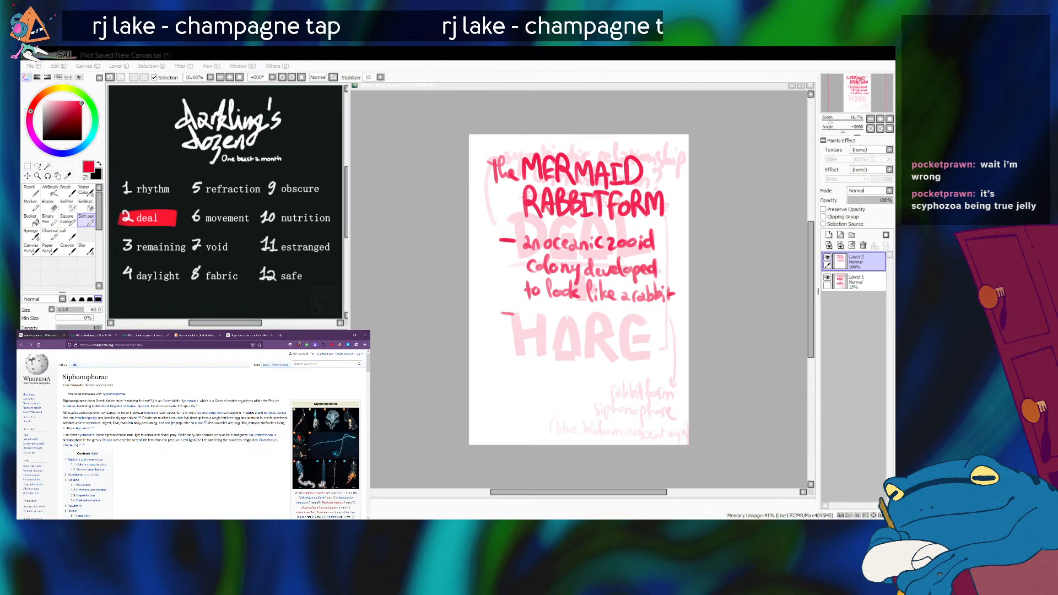
{"action": "left_click", "coordinate": [249, 335]}
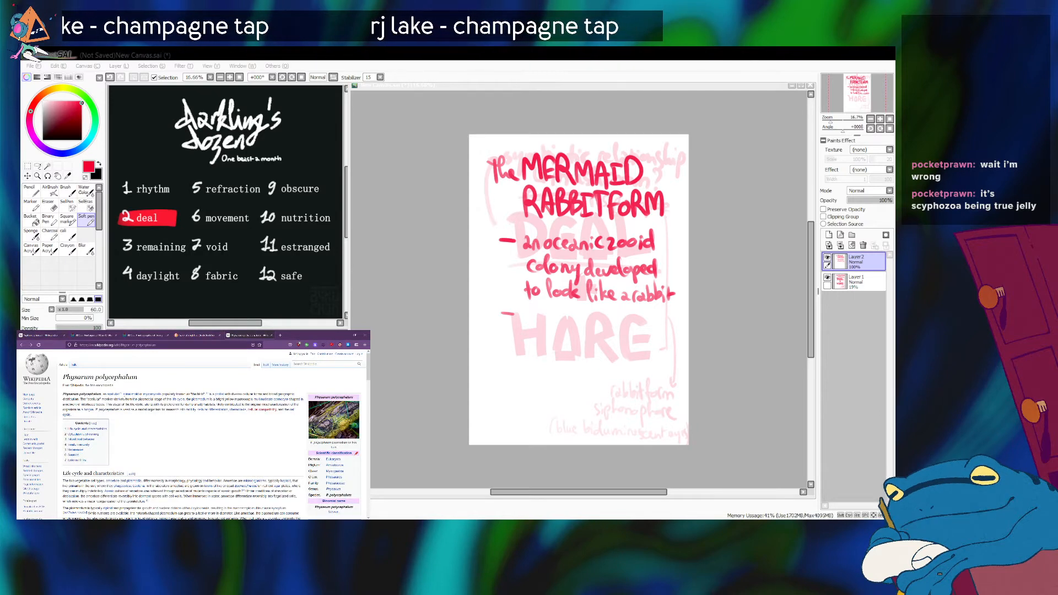
{"action": "mouse_move", "coordinate": [114, 395]}
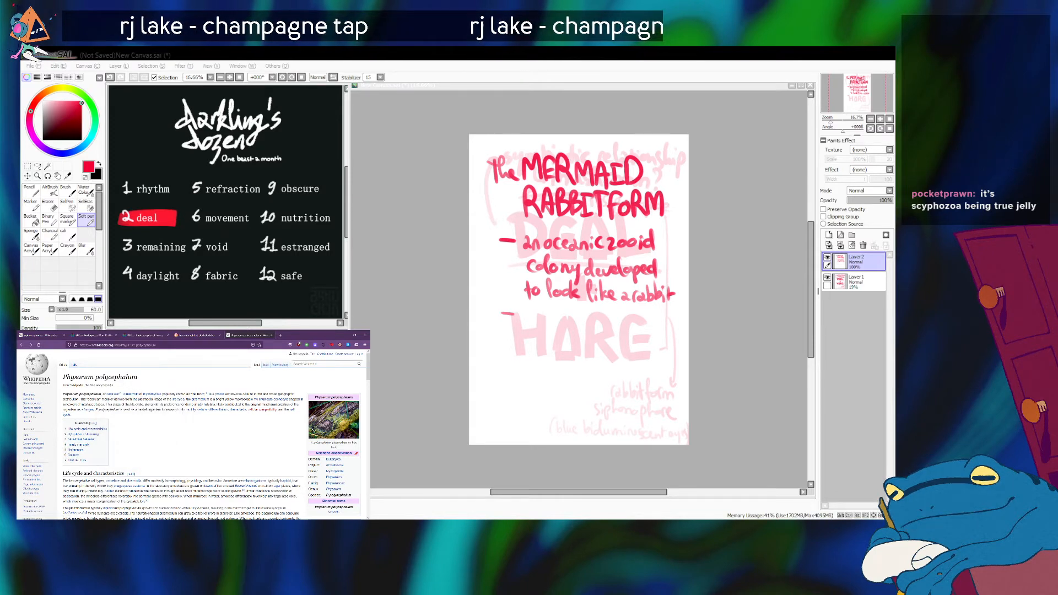
{"action": "mouse_move", "coordinate": [156, 398]}
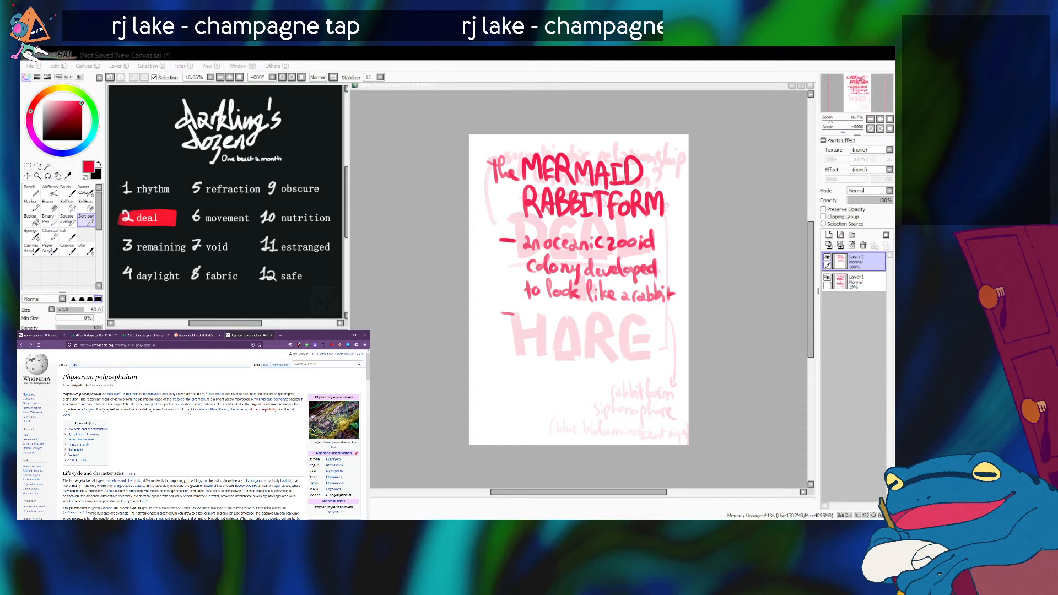
{"action": "mouse_move", "coordinate": [189, 412]}
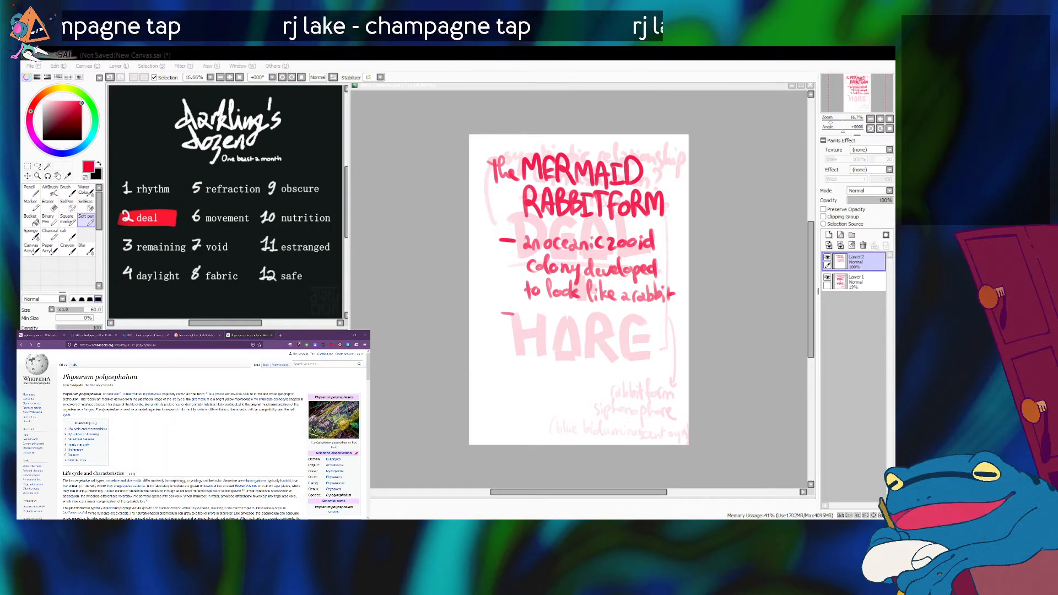
Handwrite the second note on the canvas as "made of polypoid & slime mold", checking the Siphonophorae article for the term.
{"action": "key", "text": "alt+Tab"}
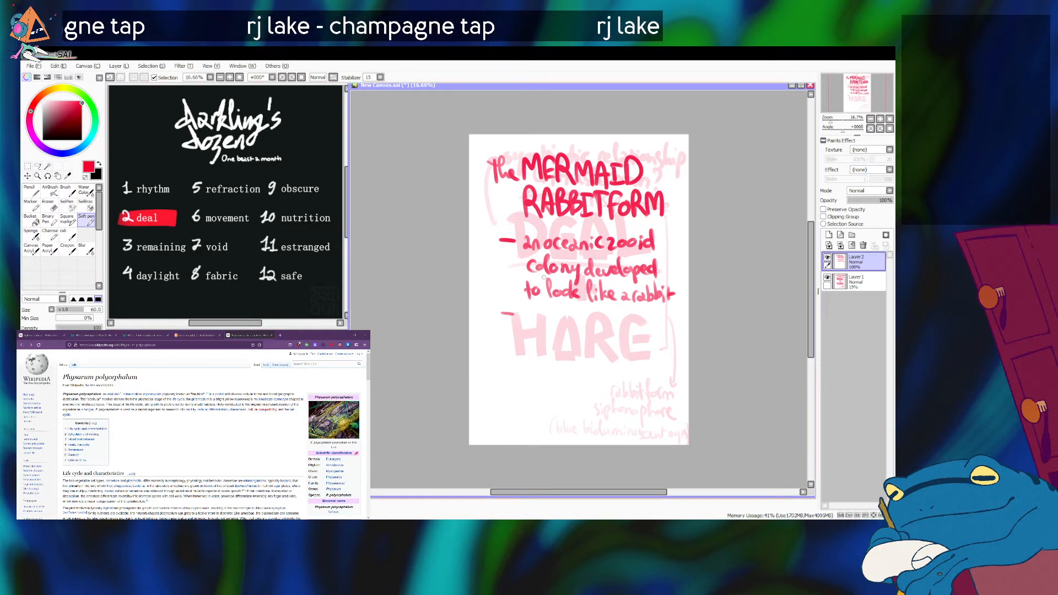
{"action": "mouse_move", "coordinate": [523, 313]}
{"action": "left_mouse_down"}
{"action": "mouse_move", "coordinate": [522, 322]}
{"action": "mouse_move", "coordinate": [581, 312]}
{"action": "mouse_move", "coordinate": [588, 321]}
{"action": "mouse_move", "coordinate": [605, 313]}
{"action": "mouse_move", "coordinate": [614, 330]}
{"action": "mouse_move", "coordinate": [620, 321]}
{"action": "left_mouse_up"}
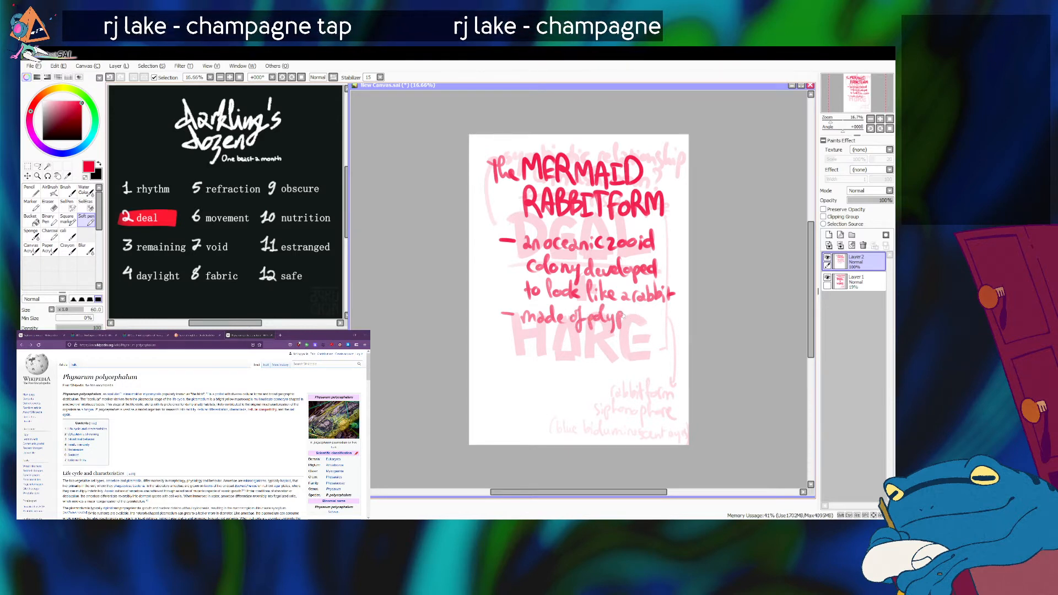
{"action": "left_click", "coordinate": [181, 495]}
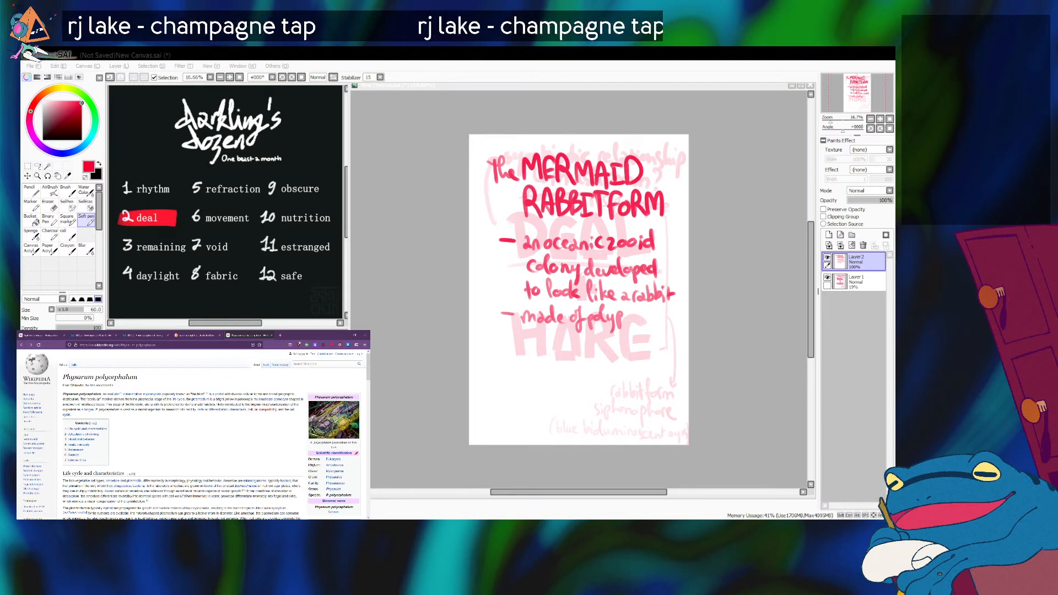
{"action": "left_click", "coordinate": [47, 334]}
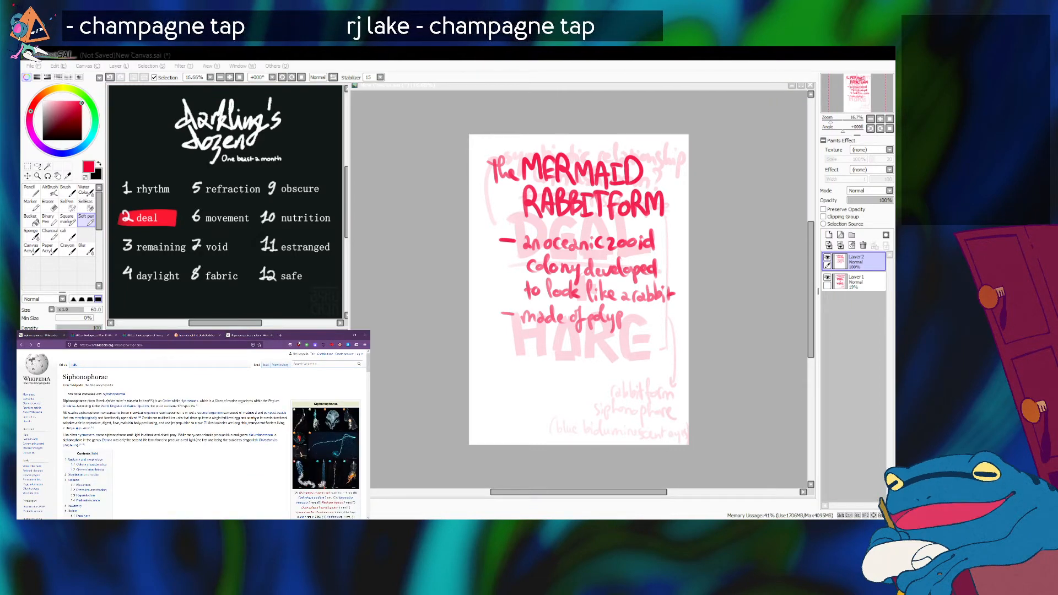
{"action": "left_click", "coordinate": [623, 317]}
{"action": "left_click_drag", "start_coordinate": [625, 316], "coordinate": [626, 317]}
{"action": "mouse_move", "coordinate": [631, 317]}
{"action": "left_mouse_down"}
{"action": "mouse_move", "coordinate": [643, 308]}
{"action": "mouse_move", "coordinate": [645, 328]}
{"action": "mouse_move", "coordinate": [659, 315]}
{"action": "mouse_move", "coordinate": [654, 336]}
{"action": "left_mouse_up"}
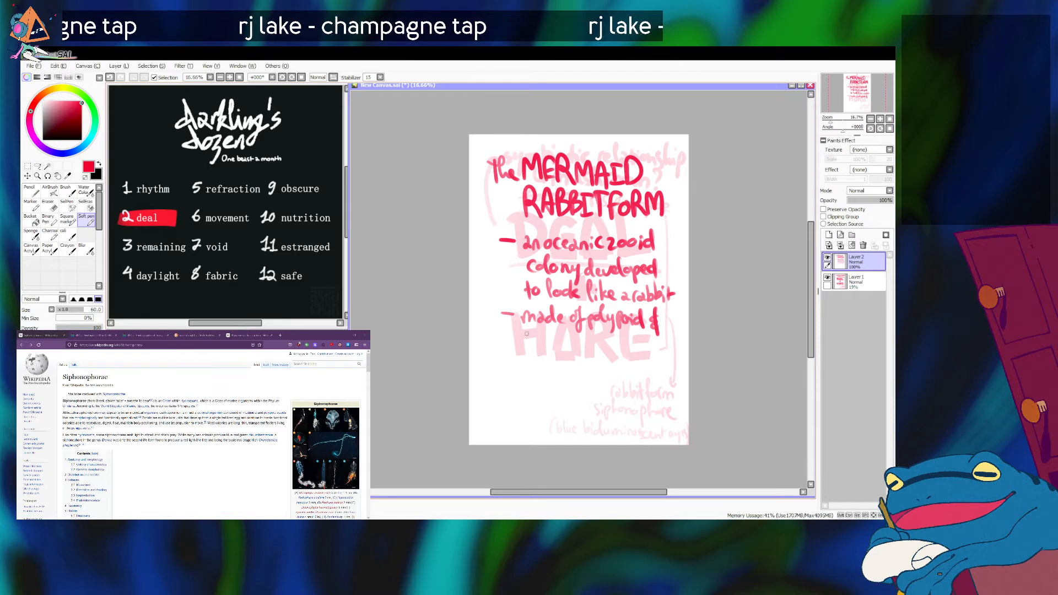
{"action": "left_click_drag", "start_coordinate": [530, 335], "coordinate": [522, 346]}
{"action": "mouse_move", "coordinate": [533, 326]}
{"action": "left_mouse_down"}
{"action": "mouse_move", "coordinate": [533, 346]}
{"action": "mouse_move", "coordinate": [553, 351]}
{"action": "mouse_move", "coordinate": [600, 330]}
{"action": "mouse_move", "coordinate": [600, 351]}
{"action": "left_mouse_up"}
Handwrite a third bulleted note reading "translucent skin" below the second one, redoing the last word more neatly.
{"action": "mouse_move", "coordinate": [498, 372]}
{"action": "left_mouse_down"}
{"action": "mouse_move", "coordinate": [525, 378]}
{"action": "mouse_move", "coordinate": [539, 365]}
{"action": "mouse_move", "coordinate": [550, 376]}
{"action": "mouse_move", "coordinate": [563, 366]}
{"action": "mouse_move", "coordinate": [570, 379]}
{"action": "mouse_move", "coordinate": [615, 369]}
{"action": "mouse_move", "coordinate": [640, 380]}
{"action": "left_mouse_up"}
{"action": "left_click_drag", "start_coordinate": [648, 369], "coordinate": [661, 382]}
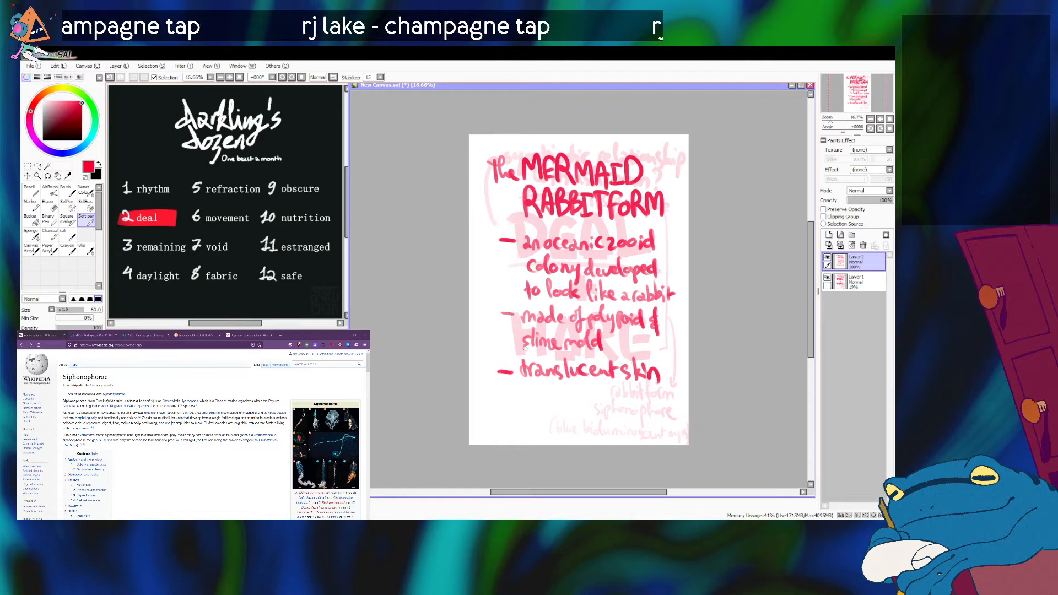
{"action": "key", "text": "ctrl+z"}
{"action": "key", "text": "ctrl+z"}
{"action": "key", "text": "ctrl+z"}
{"action": "key", "text": "ctrl+z"}
{"action": "key", "text": "ctrl+z"}
{"action": "left_click_drag", "start_coordinate": [631, 366], "coordinate": [624, 377]}
{"action": "mouse_move", "coordinate": [635, 357]}
{"action": "left_mouse_down"}
{"action": "mouse_move", "coordinate": [635, 374]}
{"action": "mouse_move", "coordinate": [661, 380]}
{"action": "mouse_move", "coordinate": [649, 382]}
{"action": "left_mouse_up"}
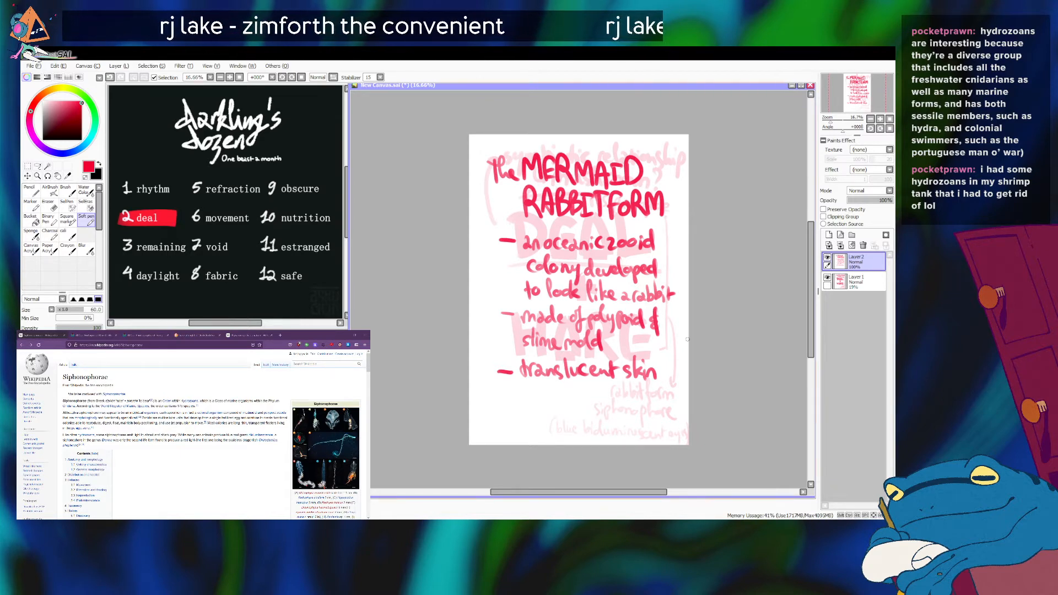
Continue the third note with "& fur" followed by a semicolon.
{"action": "left_click_drag", "start_coordinate": [661, 357], "coordinate": [665, 389]}
{"action": "mouse_move", "coordinate": [532, 383]}
{"action": "left_mouse_down"}
{"action": "mouse_move", "coordinate": [523, 402]}
{"action": "mouse_move", "coordinate": [546, 393]}
{"action": "left_mouse_up"}
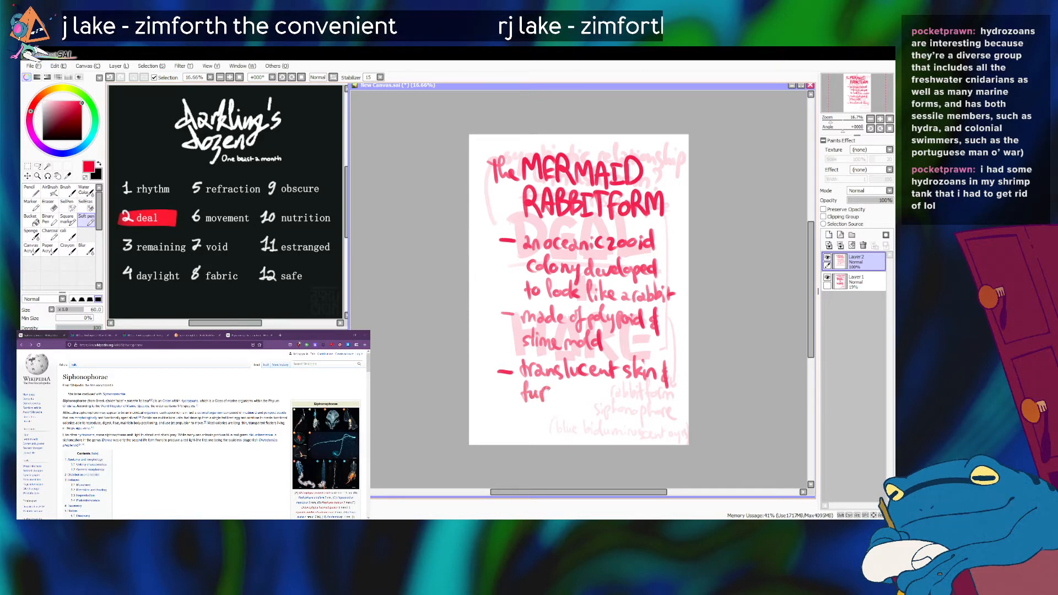
{"action": "left_click", "coordinate": [557, 393]}
{"action": "left_click_drag", "start_coordinate": [558, 399], "coordinate": [555, 408]}
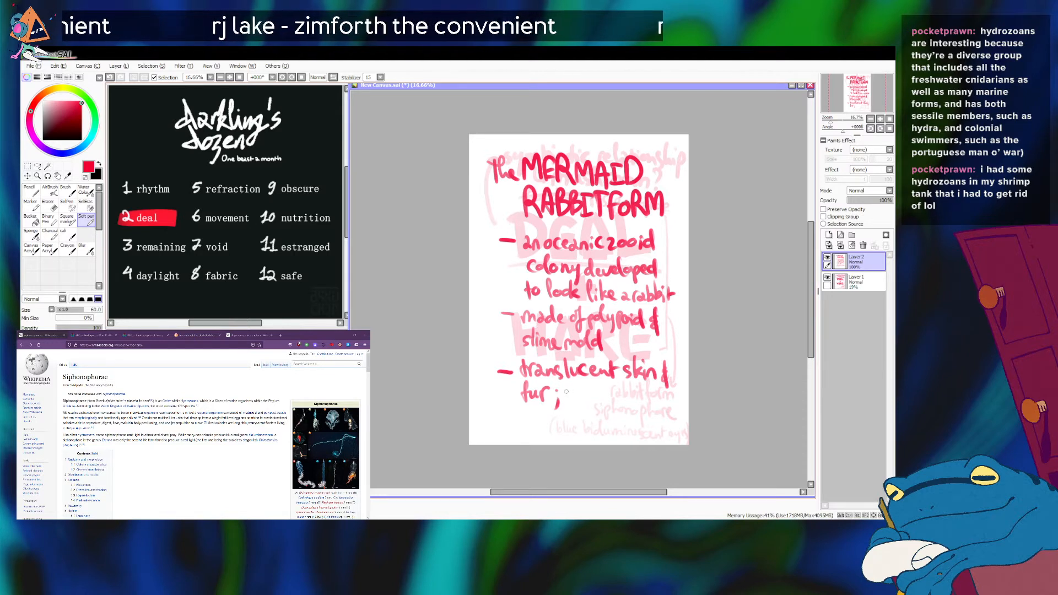
{"action": "mouse_move", "coordinate": [571, 389]}
{"action": "left_mouse_down"}
{"action": "mouse_move", "coordinate": [566, 397]}
{"action": "mouse_move", "coordinate": [590, 397]}
{"action": "left_mouse_up"}
{"action": "key", "text": "ctrl+z"}
{"action": "key", "text": "ctrl+z"}
{"action": "key", "text": "ctrl+z"}
{"action": "key", "text": "ctrl+z"}
{"action": "key", "text": "ctrl+z"}
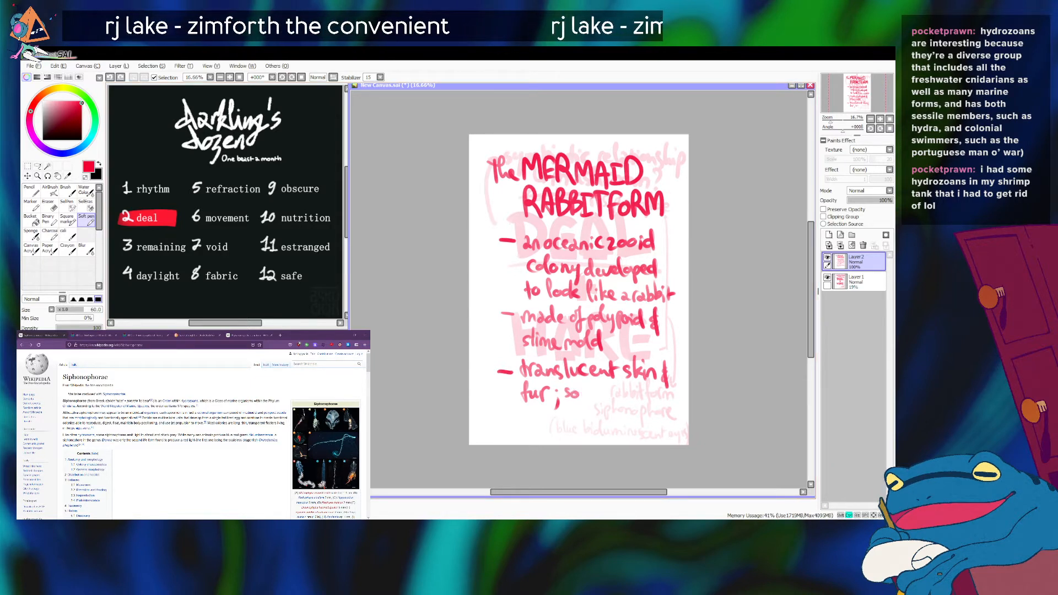
Add "no skeleton" after "fur;" in the third note and redraw its closing mark as a semicolon.
{"action": "left_click_drag", "start_coordinate": [566, 392], "coordinate": [644, 395]}
{"action": "left_click_drag", "start_coordinate": [650, 400], "coordinate": [658, 405]}
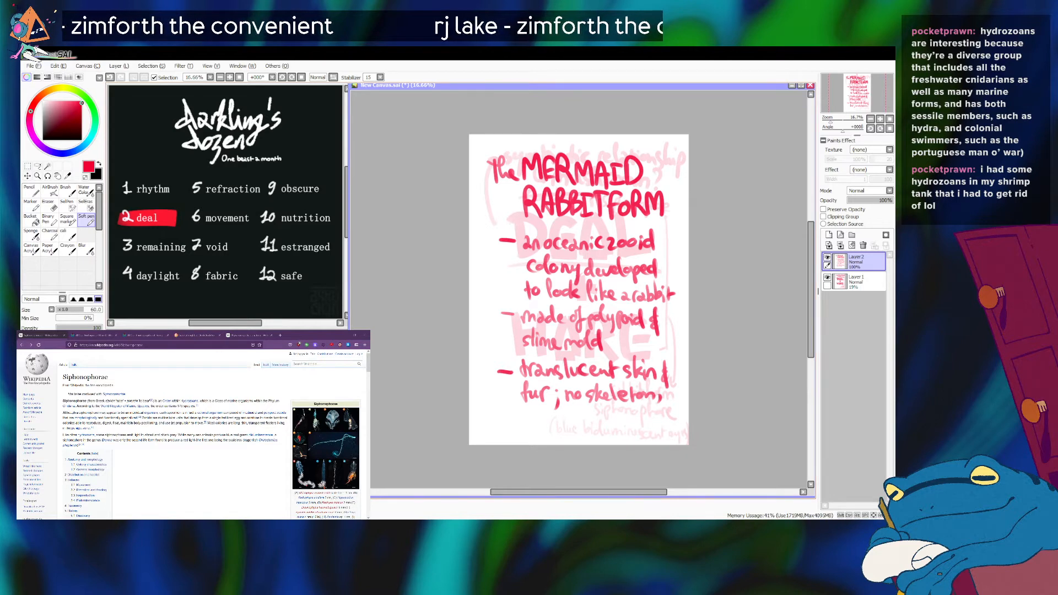
{"action": "key", "text": "ctrl+z"}
{"action": "left_click", "coordinate": [659, 392]}
{"action": "left_click_drag", "start_coordinate": [661, 401], "coordinate": [657, 409]}
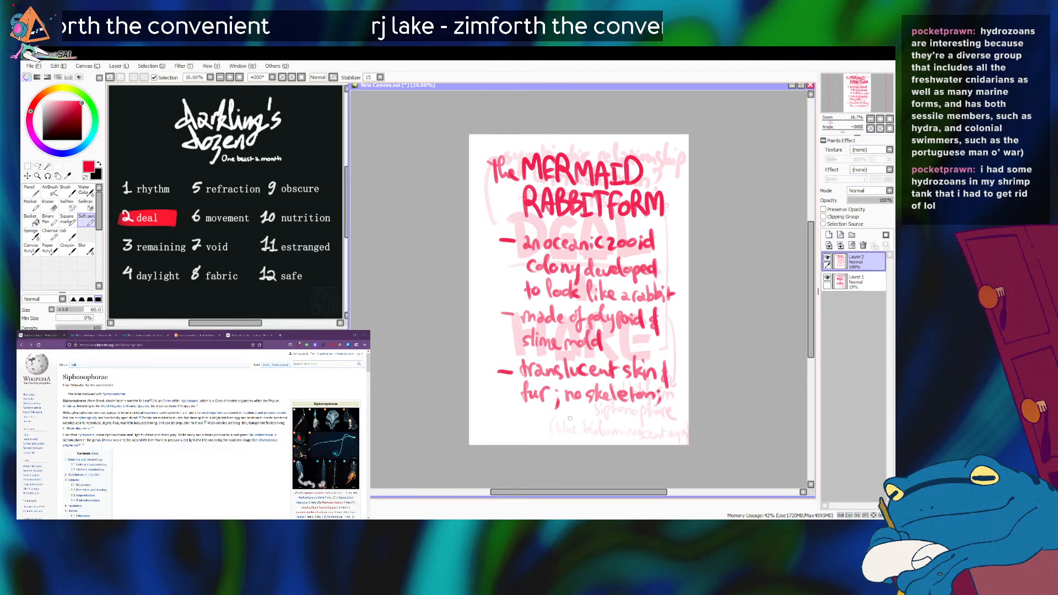
Finish the third note by handwriting "muscles" in quotation marks followed by "are polypoid strings".
{"action": "left_click_drag", "start_coordinate": [510, 408], "coordinate": [511, 414]}
{"action": "left_click_drag", "start_coordinate": [518, 420], "coordinate": [566, 424]}
{"action": "mouse_move", "coordinate": [572, 413]}
{"action": "left_mouse_down"}
{"action": "mouse_move", "coordinate": [568, 425]}
{"action": "mouse_move", "coordinate": [573, 416]}
{"action": "left_mouse_up"}
{"action": "left_click_drag", "start_coordinate": [583, 408], "coordinate": [581, 415]}
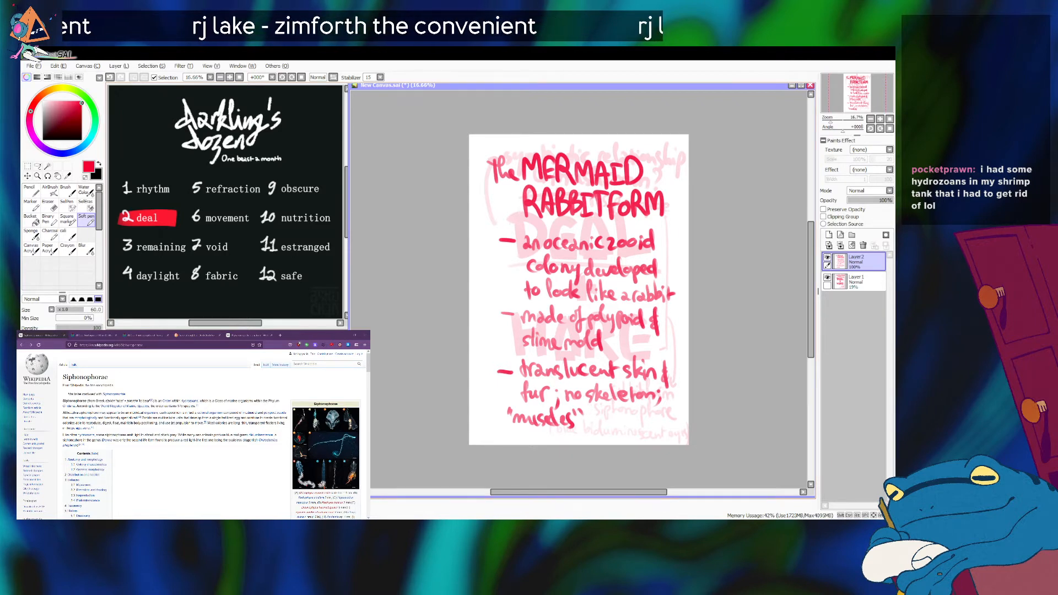
{"action": "mouse_move", "coordinate": [589, 413]}
{"action": "left_mouse_down"}
{"action": "mouse_move", "coordinate": [613, 423]}
{"action": "mouse_move", "coordinate": [625, 407]}
{"action": "mouse_move", "coordinate": [660, 422]}
{"action": "left_mouse_up"}
{"action": "left_click_drag", "start_coordinate": [661, 414], "coordinate": [667, 403]}
{"action": "left_click_drag", "start_coordinate": [527, 431], "coordinate": [572, 442]}
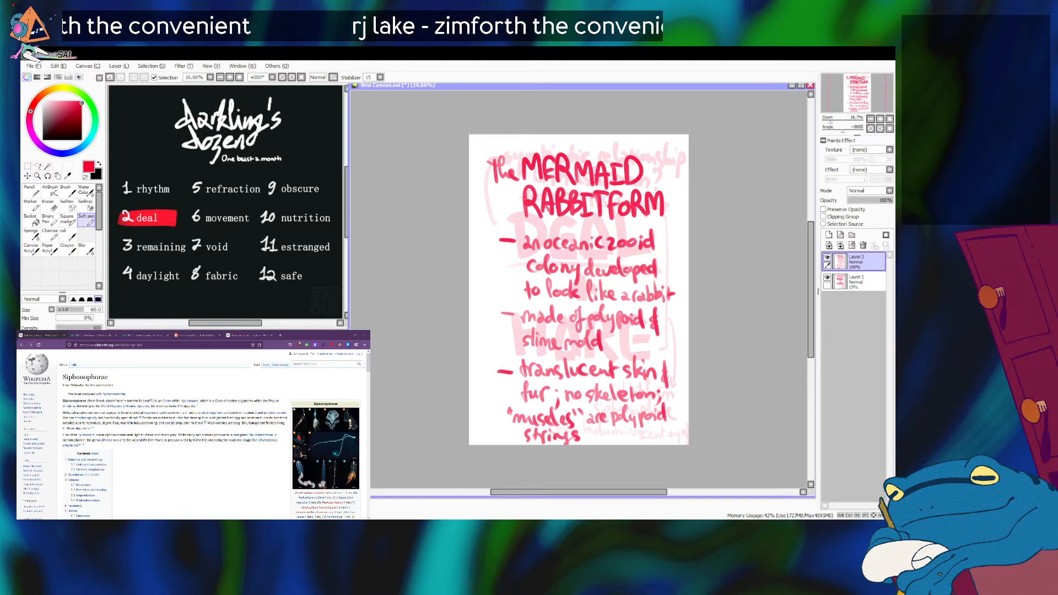
Shift all the handwriting on Layer 2 upward to free space at the bottom of the page, undoing a stray stroke.
{"action": "key", "text": "ctrl+Up"}
{"action": "key", "text": "ctrl+Up"}
{"action": "key", "text": "ctrl+Up"}
{"action": "key", "text": "ctrl+Up"}
{"action": "key", "text": "ctrl+Up"}
{"action": "key", "text": "ctrl+Up"}
{"action": "key", "text": "ctrl+Up"}
{"action": "key", "text": "ctrl+Up"}
{"action": "key", "text": "ctrl+Up"}
{"action": "key", "text": "ctrl+Up"}
{"action": "key", "text": "ctrl+Up"}
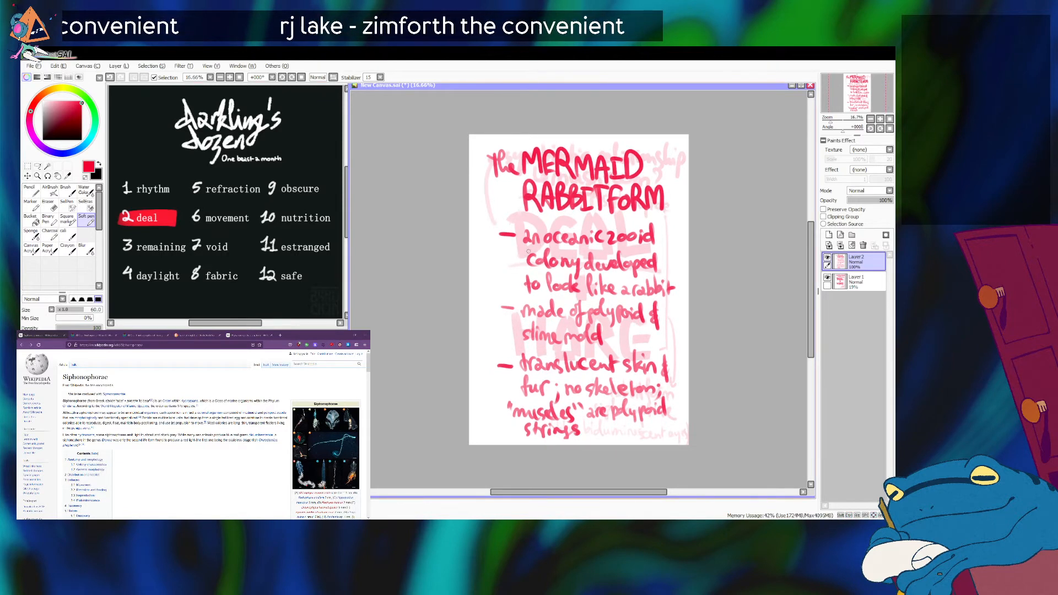
{"action": "left_click_drag", "start_coordinate": [532, 210], "coordinate": [526, 223]}
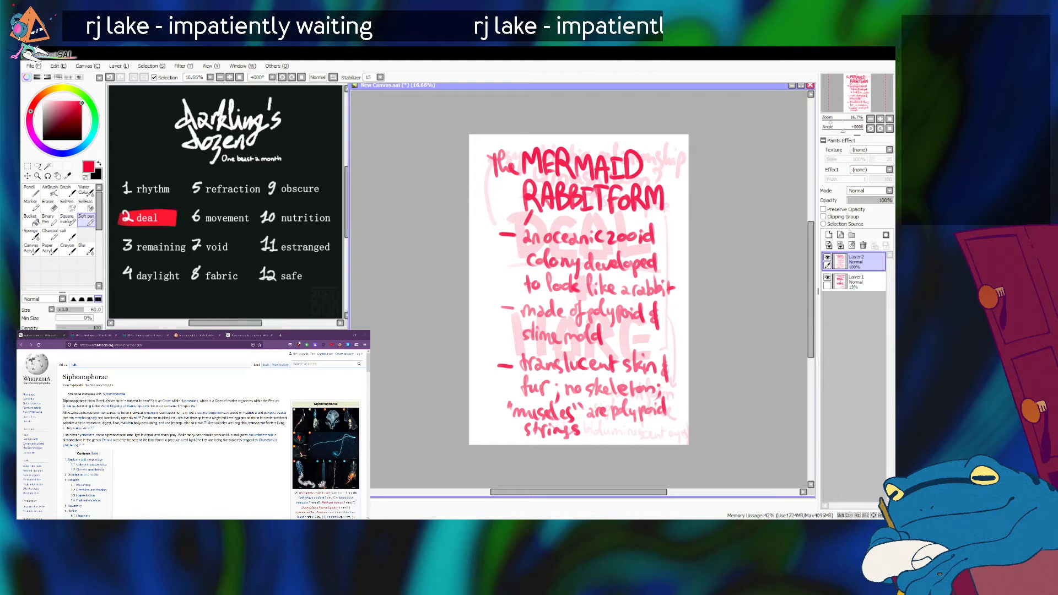
{"action": "key", "text": "ctrl"}
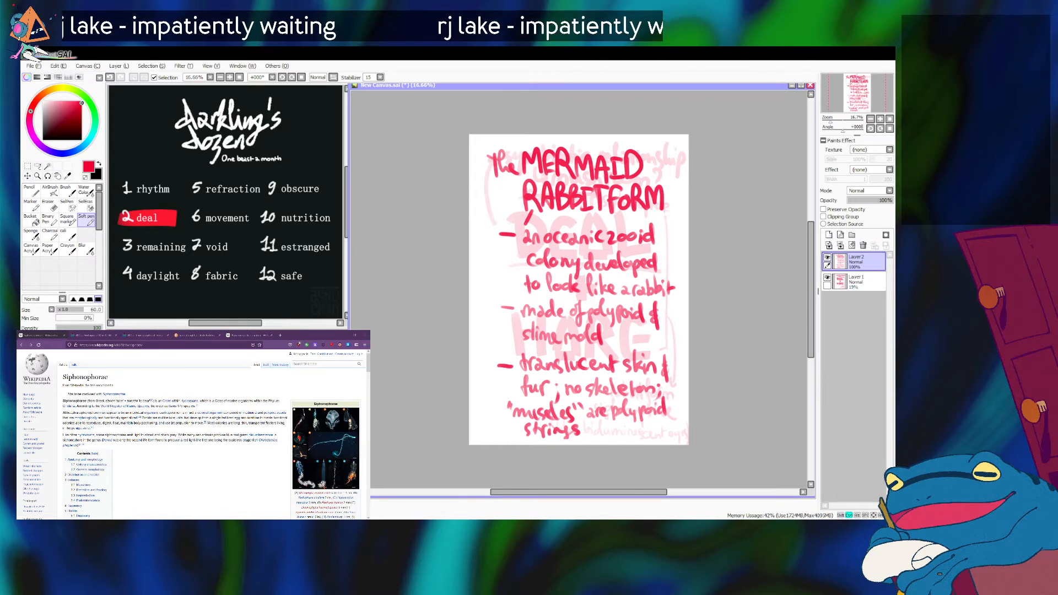
{"action": "key", "text": "ctrl+z"}
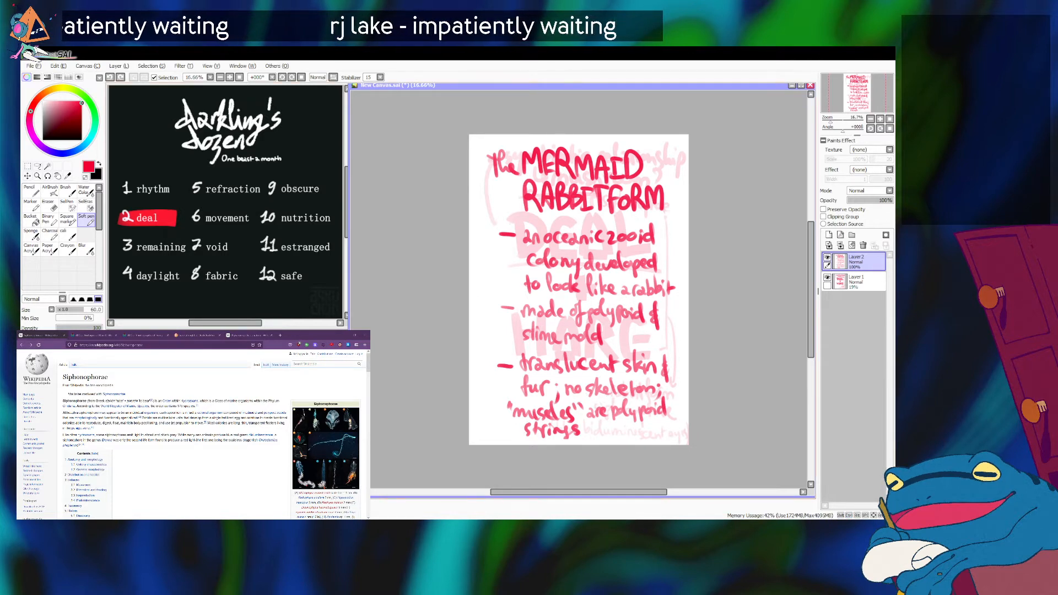
{"action": "key", "text": "ctrl+Up"}
{"action": "key", "text": "ctrl+Up"}
{"action": "key", "text": "ctrl+Up"}
{"action": "key", "text": "ctrl+Up"}
{"action": "key", "text": "ctrl+Up"}
{"action": "key", "text": "ctrl+Up"}
{"action": "key", "text": "ctrl+Up"}
{"action": "key", "text": "ctrl+Up"}
{"action": "key", "text": "ctrl+Up"}
{"action": "key", "text": "ctrl+Up"}
{"action": "key", "text": "ctrl+Up"}
{"action": "key", "text": "ctrl+Up"}
{"action": "key", "text": "ctrl+Up"}
{"action": "key", "text": "ctrl+Up"}
{"action": "key", "text": "ctrl+Up"}
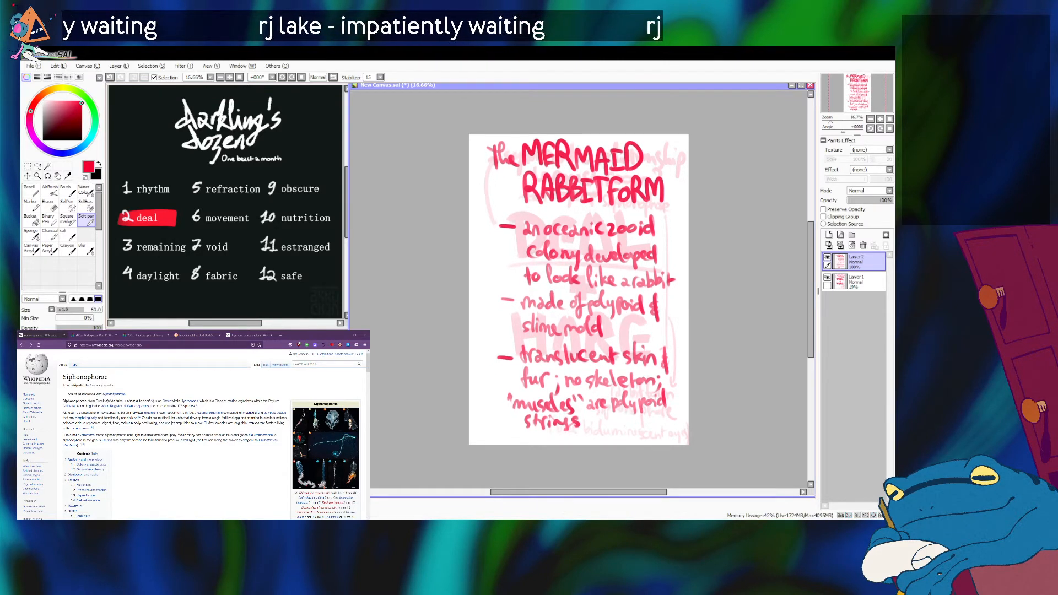
Lasso the bulleted notes below the title, move them up closer to it, deselect, and return to the Soft pen.
{"action": "left_click", "coordinate": [37, 166]}
{"action": "mouse_move", "coordinate": [410, 220]}
{"action": "left_mouse_down"}
{"action": "mouse_move", "coordinate": [441, 485]}
{"action": "mouse_move", "coordinate": [717, 231]}
{"action": "mouse_move", "coordinate": [684, 213]}
{"action": "left_mouse_up"}
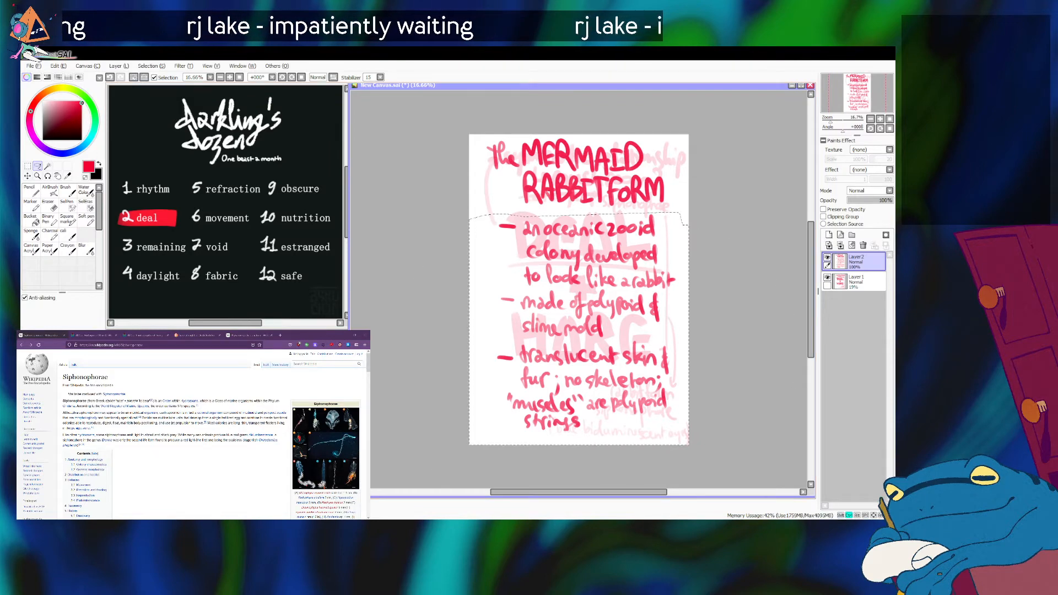
{"action": "key", "text": "ctrl+Up"}
{"action": "key", "text": "ctrl+Up"}
{"action": "key", "text": "ctrl+Up"}
{"action": "key", "text": "ctrl+Up"}
{"action": "key", "text": "ctrl+Up"}
{"action": "key", "text": "ctrl+Up"}
{"action": "key", "text": "ctrl+Up"}
{"action": "key", "text": "ctrl+Up"}
{"action": "key", "text": "ctrl+Up"}
{"action": "key", "text": "ctrl+Up"}
{"action": "key", "text": "ctrl+Up"}
{"action": "key", "text": "ctrl+Up"}
{"action": "key", "text": "ctrl+d"}
{"action": "left_click", "coordinate": [86, 220]}
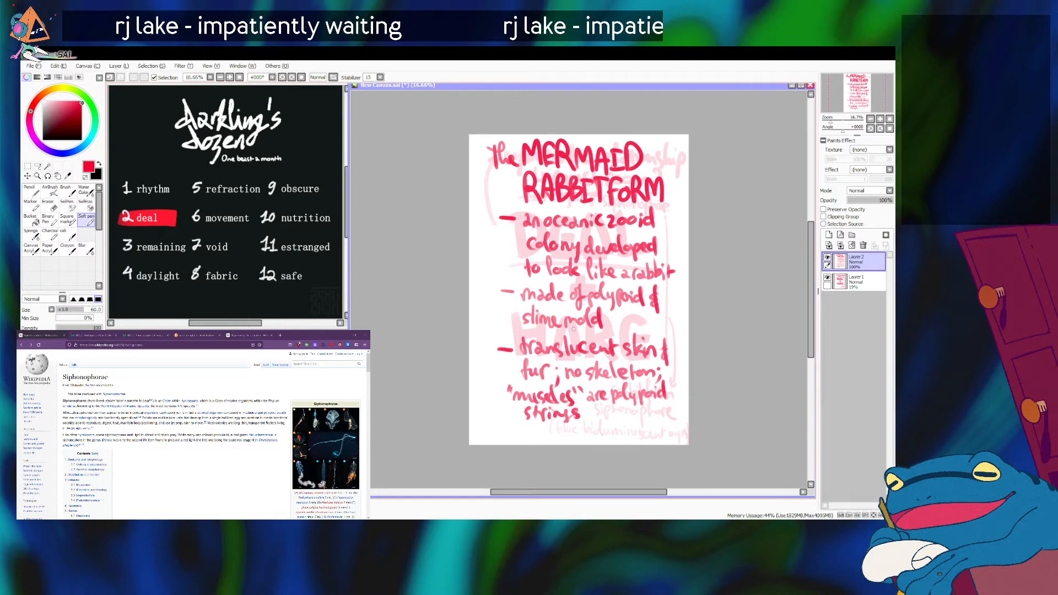
Handwrite a fourth bulleted note reading "eye glow" in the space below "strings".
{"action": "left_click_drag", "start_coordinate": [496, 430], "coordinate": [508, 429]}
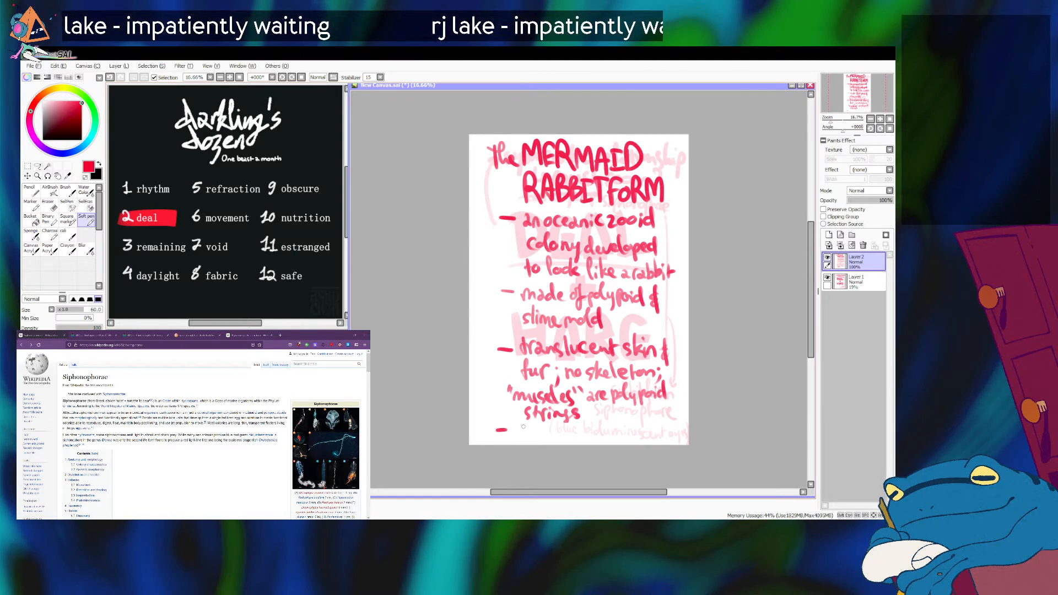
{"action": "mouse_move", "coordinate": [518, 430]}
{"action": "left_mouse_down"}
{"action": "mouse_move", "coordinate": [553, 424]}
{"action": "mouse_move", "coordinate": [577, 429]}
{"action": "left_mouse_up"}
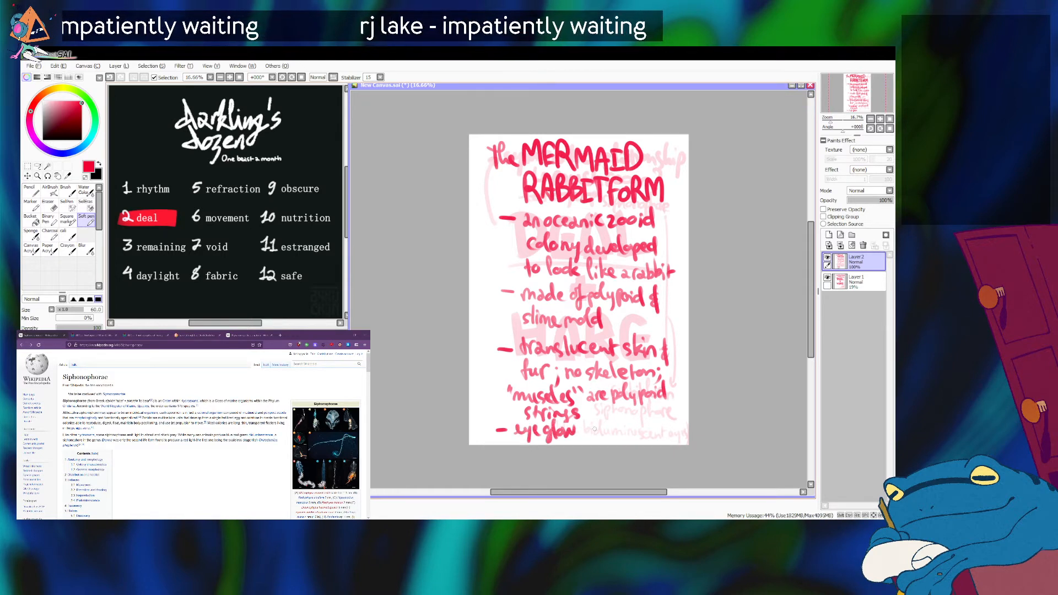
{"action": "left_click_drag", "start_coordinate": [584, 426], "coordinate": [595, 435]}
{"action": "mouse_move", "coordinate": [602, 418]}
{"action": "left_mouse_down"}
{"action": "mouse_move", "coordinate": [603, 435]}
{"action": "mouse_move", "coordinate": [620, 435]}
{"action": "left_mouse_up"}
{"action": "mouse_move", "coordinate": [623, 416]}
{"action": "left_mouse_down"}
{"action": "mouse_move", "coordinate": [624, 436]}
{"action": "mouse_move", "coordinate": [639, 442]}
{"action": "left_mouse_up"}
{"action": "key", "text": "ctrl+z"}
{"action": "key", "text": "ctrl+z"}
{"action": "key", "text": "ctrl+z"}
{"action": "key", "text": "ctrl+z"}
{"action": "key", "text": "ctrl+z"}
{"action": "key", "text": "ctrl+z"}
{"action": "key", "text": "ctrl+z"}
{"action": "key", "text": "ctrl+z"}
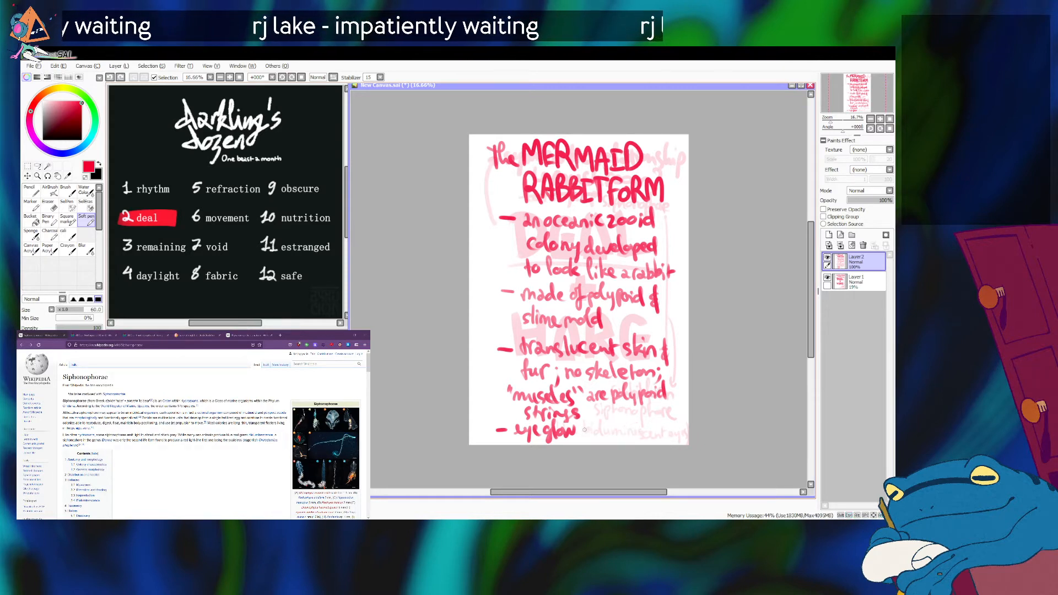
Finish the fourth note by handwriting "(bioluminescent)" after "eye glow", and hide Layer 1.
{"action": "mouse_move", "coordinate": [585, 419]}
{"action": "left_mouse_down"}
{"action": "mouse_move", "coordinate": [584, 438]}
{"action": "mouse_move", "coordinate": [668, 435]}
{"action": "mouse_move", "coordinate": [688, 424]}
{"action": "mouse_move", "coordinate": [689, 441]}
{"action": "left_mouse_up"}
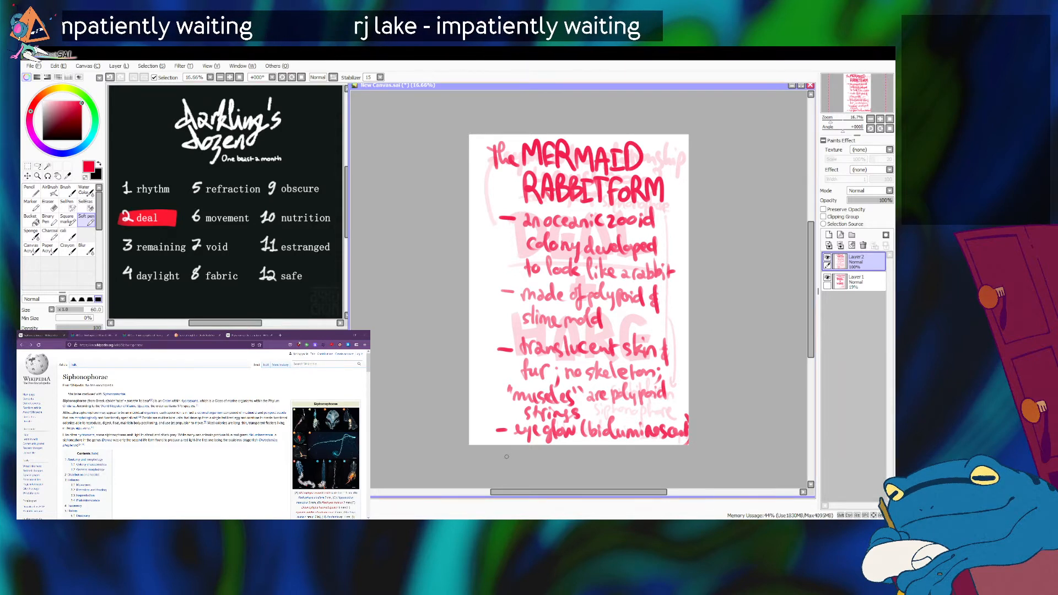
{"action": "left_click", "coordinate": [828, 278]}
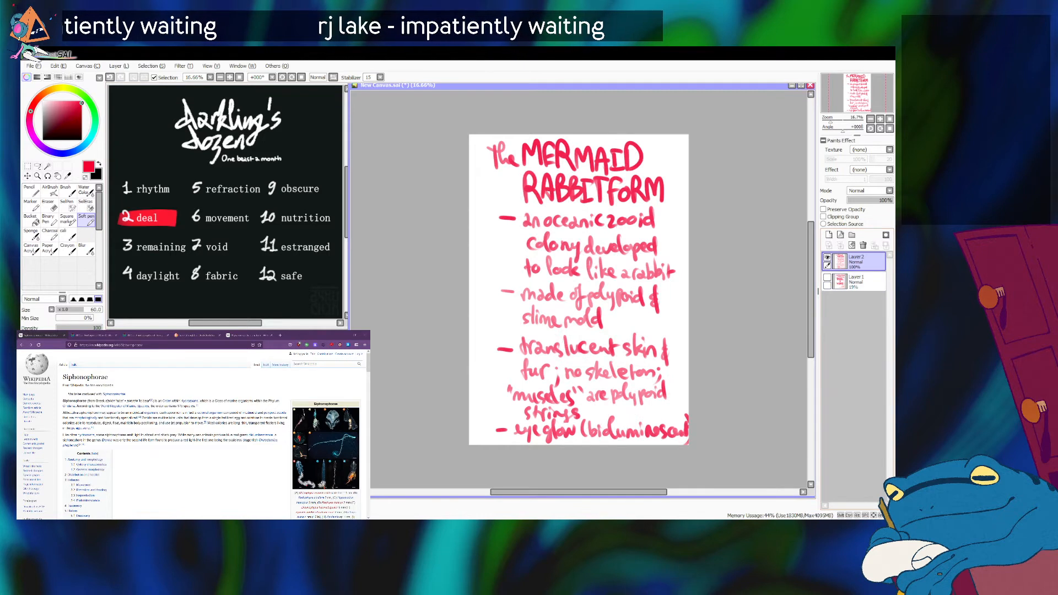
{"action": "key", "text": "alt+Tab"}
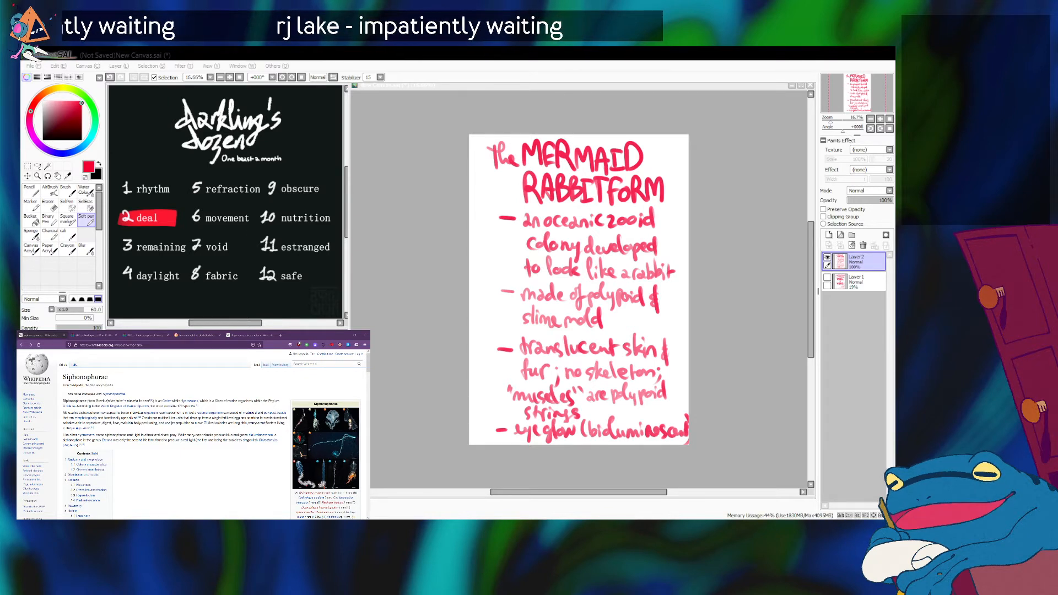
{"action": "key", "text": "alt+Tab"}
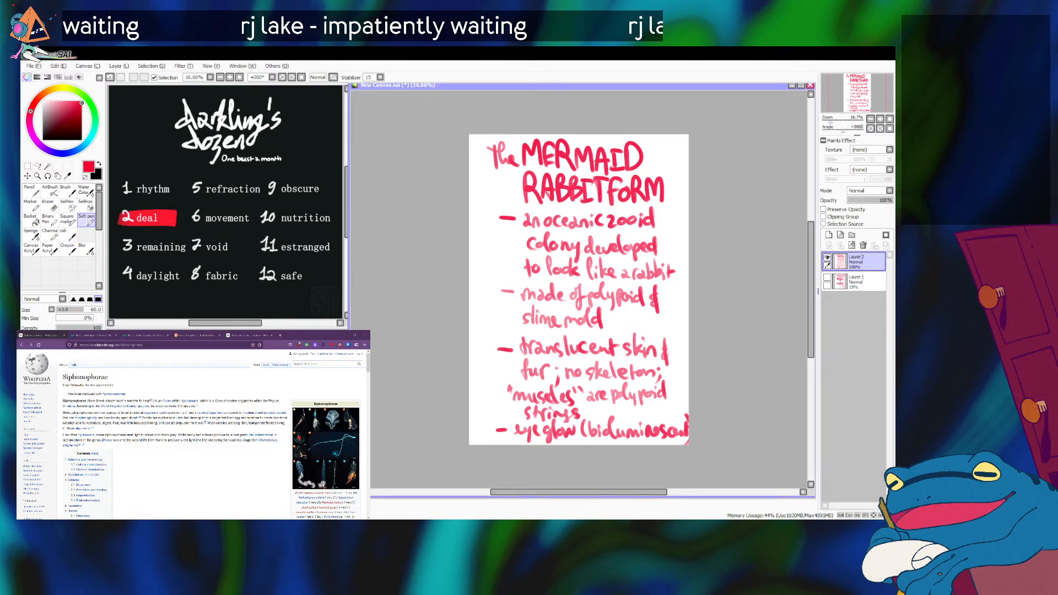
Zoom out the notes canvas, restore it to a floating window, and dock it beneath the Darkling's Dozen list.
{"action": "left_click", "coordinate": [880, 119]}
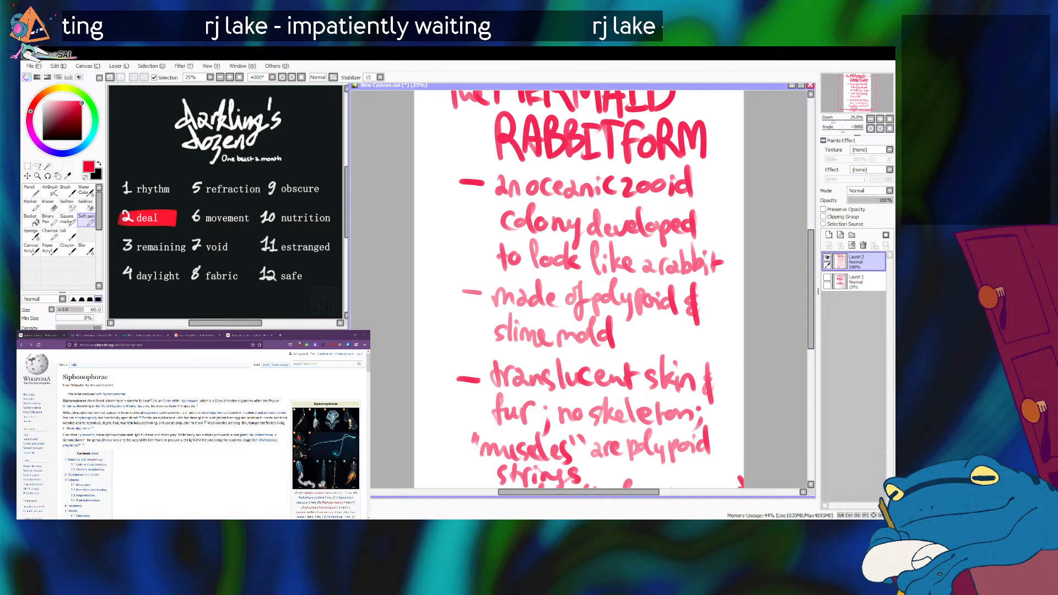
{"action": "double_click", "coordinate": [871, 119]}
{"action": "left_click", "coordinate": [802, 85]}
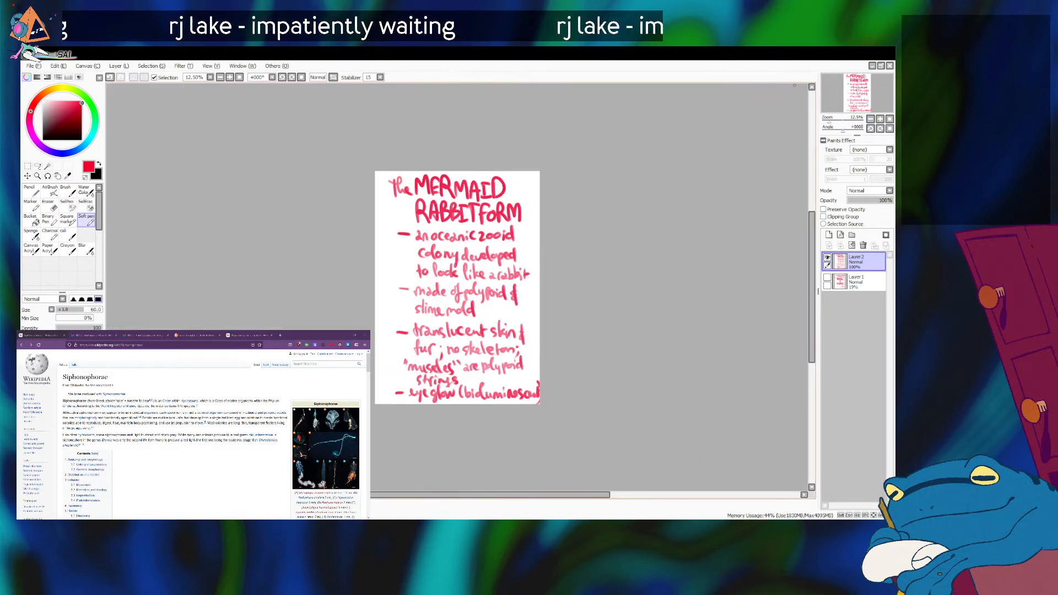
{"action": "left_click", "coordinate": [881, 66]}
{"action": "left_click_drag", "start_coordinate": [551, 86], "coordinate": [307, 90]}
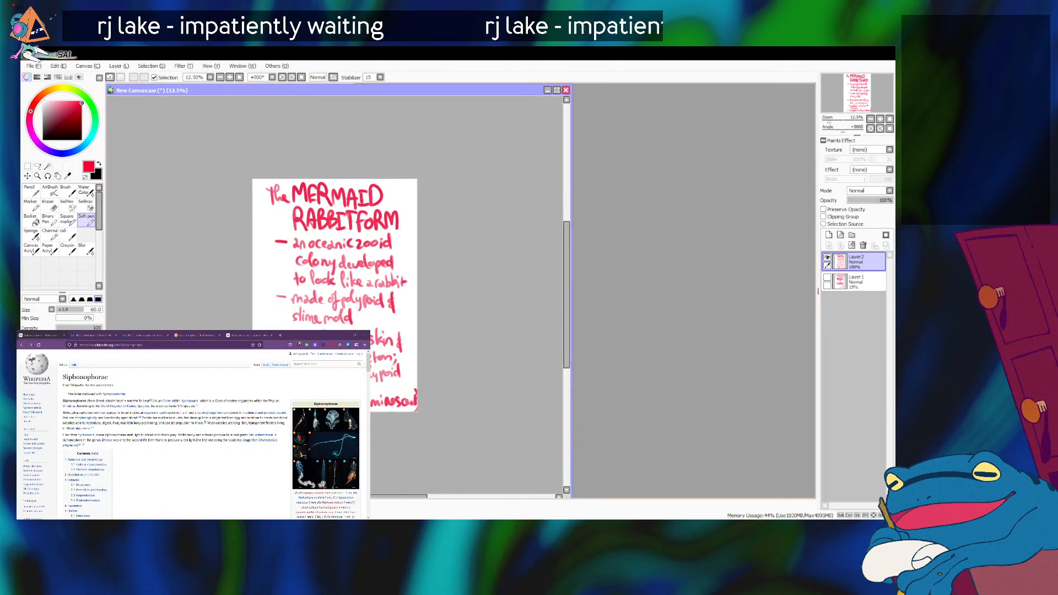
{"action": "left_click_drag", "start_coordinate": [571, 84], "coordinate": [351, 322]}
{"action": "left_click_drag", "start_coordinate": [829, 121], "coordinate": [828, 121]}
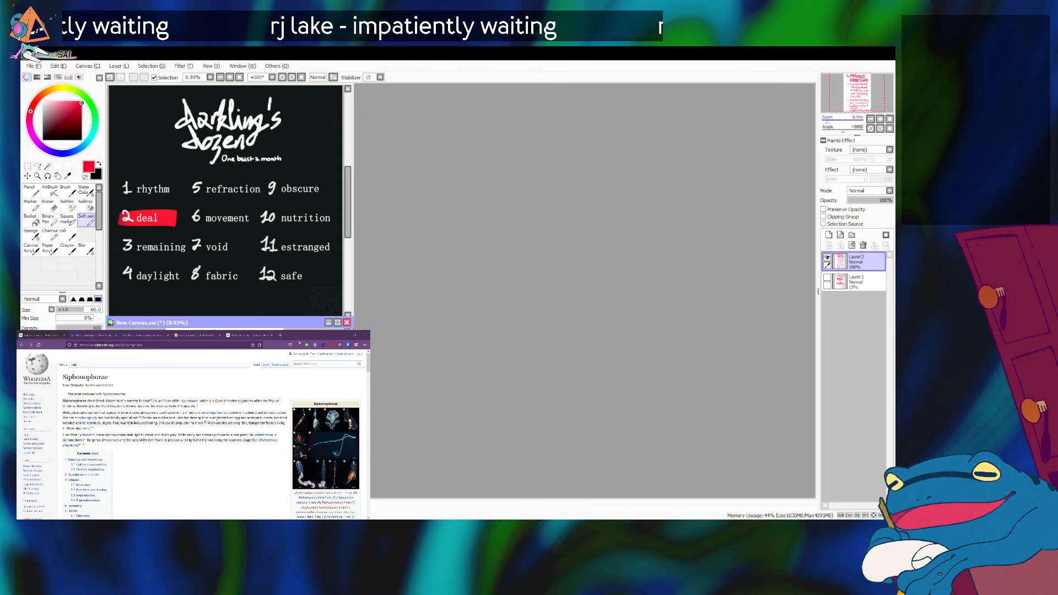
Create a new blank portrait canvas and fit its window into the empty workspace beside the Darkling's Dozen list.
{"action": "left_click", "coordinate": [34, 65]}
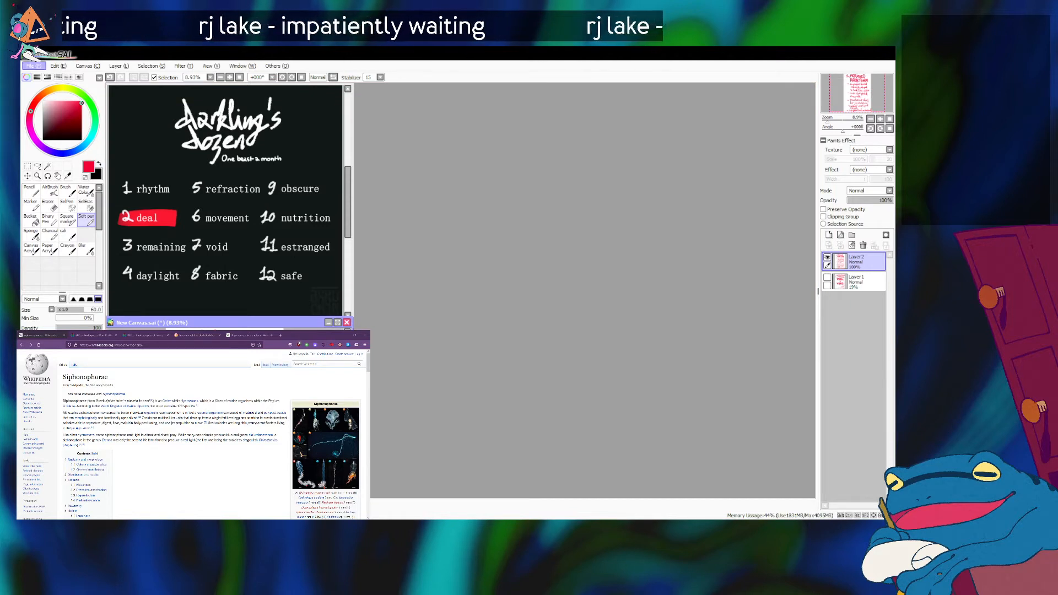
{"action": "left_click", "coordinate": [47, 76]}
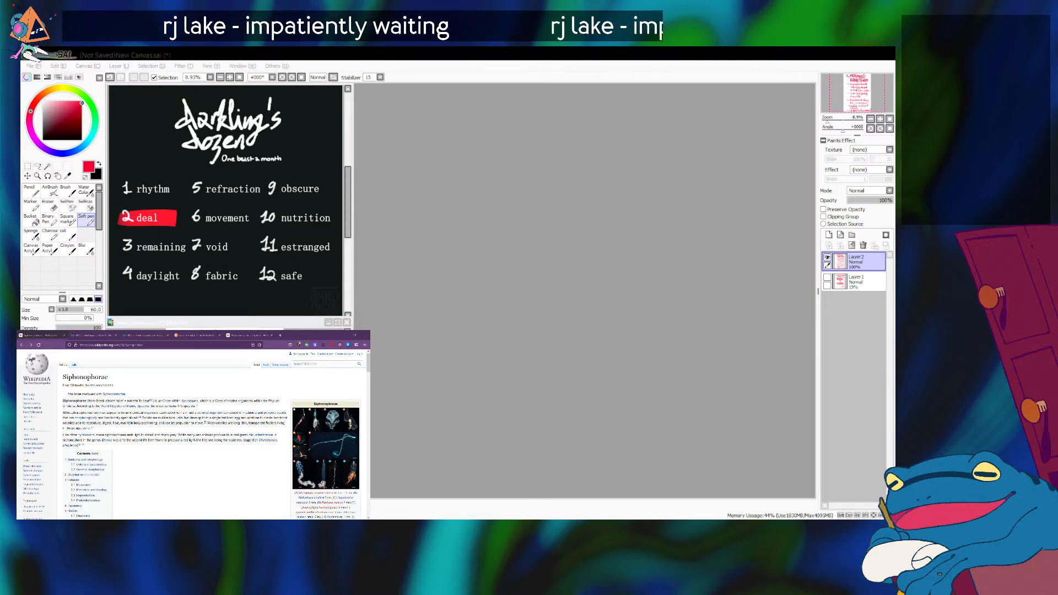
{"action": "key", "text": "Return"}
{"action": "left_click_drag", "start_coordinate": [243, 112], "coordinate": [461, 80]}
{"action": "left_click_drag", "start_coordinate": [577, 405], "coordinate": [815, 498]}
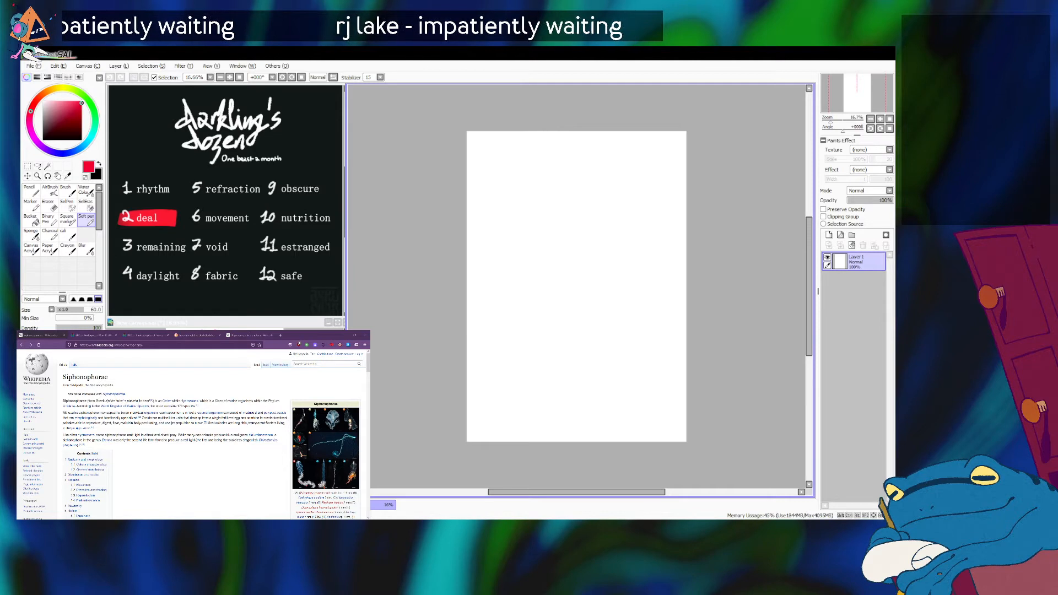
Switch to Firefox, search for "hare" in a new tab, and show the image results.
{"action": "key", "text": "alt+Tab"}
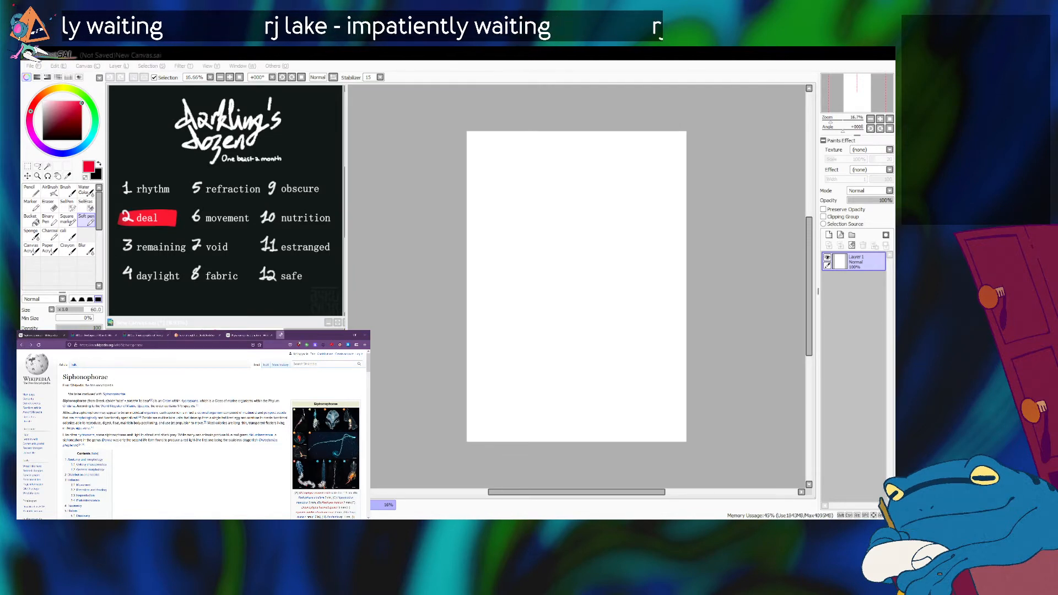
{"action": "left_click", "coordinate": [281, 334]}
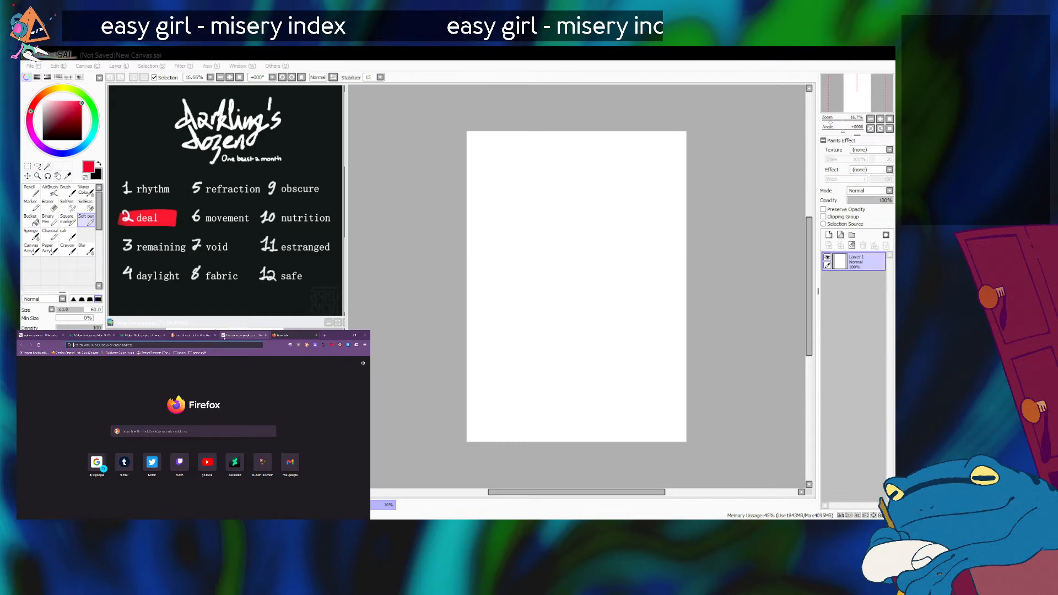
{"action": "type", "text": "hare ana"}
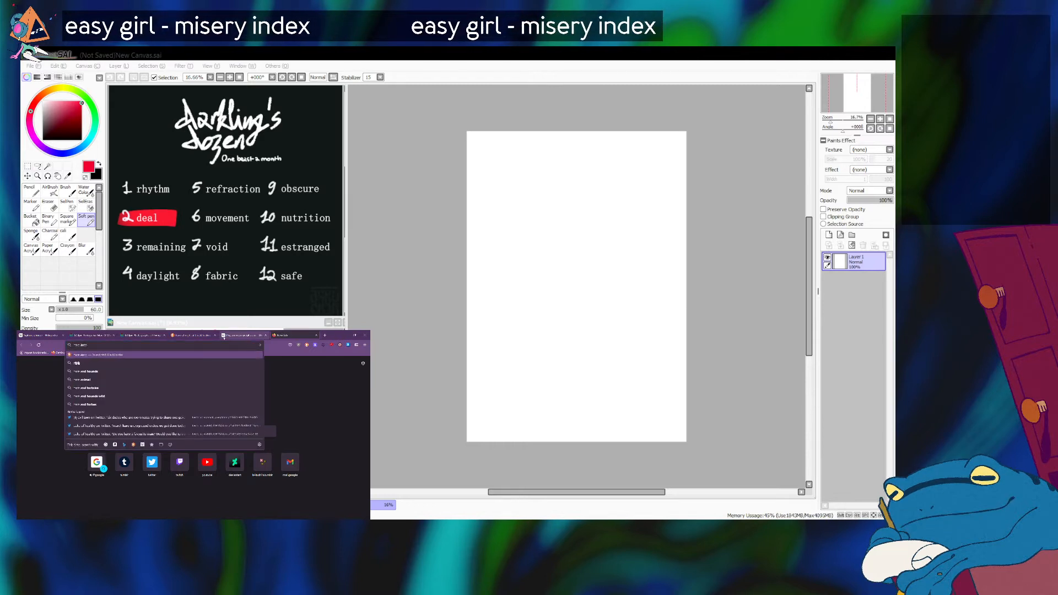
{"action": "type", "text": "tomy"}
{"action": "key", "text": "BackSpace"}
{"action": "key", "text": "BackSpace"}
{"action": "key", "text": "BackSpace"}
{"action": "key", "text": "BackSpace"}
{"action": "key", "text": "BackSpace"}
{"action": "key", "text": "BackSpace"}
{"action": "key", "text": "BackSpace"}
{"action": "key", "text": "BackSpace"}
{"action": "key", "text": "Return"}
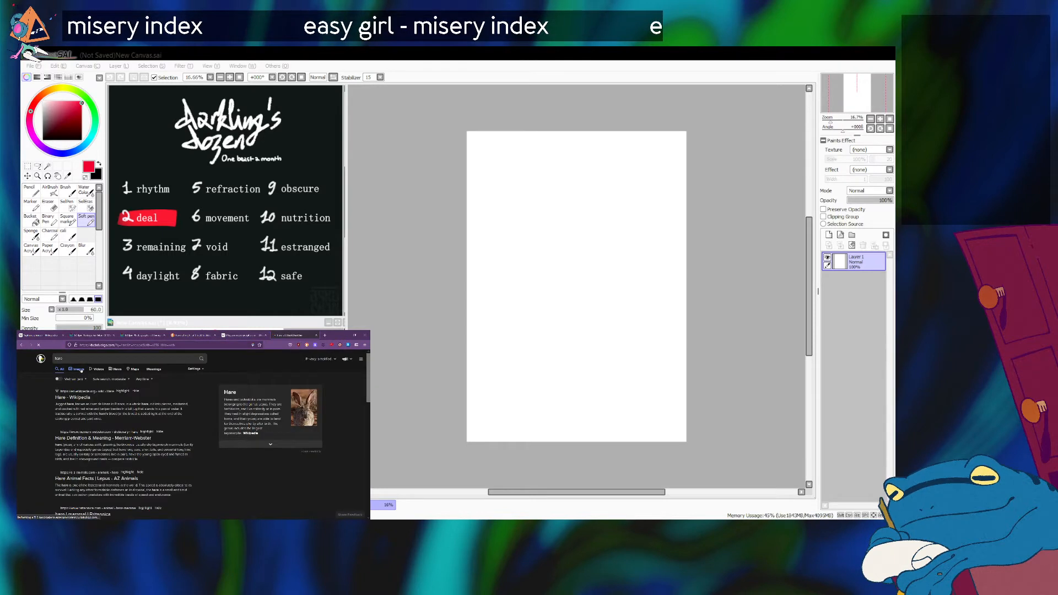
{"action": "left_click", "coordinate": [78, 369]}
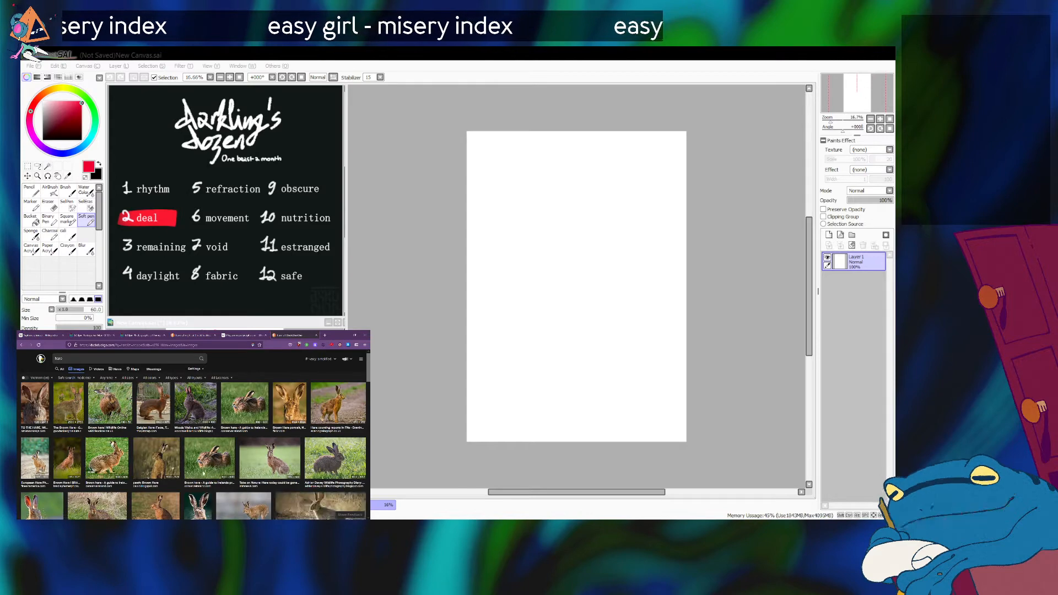
Browse the hare image results for pose references and preview the photo about the rabbit virus threatening UK brown hares.
{"action": "scroll", "coordinate": [180, 383], "scroll_direction": "down", "scroll_amount": 2}
{"action": "scroll", "coordinate": [152, 447], "scroll_direction": "down", "scroll_amount": 3}
{"action": "scroll", "coordinate": [78, 451], "scroll_direction": "down", "scroll_amount": 2}
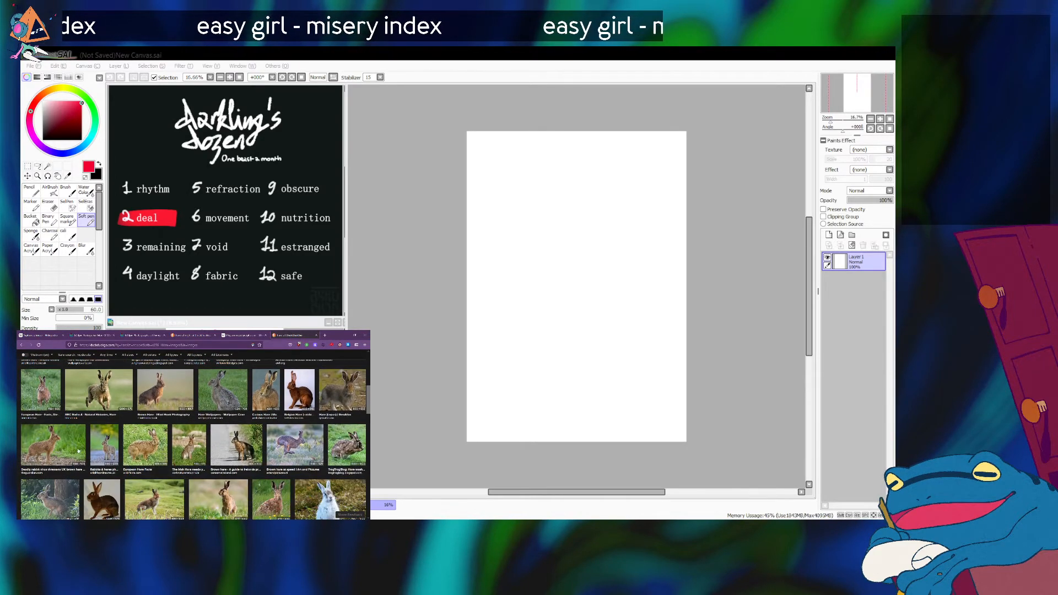
{"action": "left_click", "coordinate": [43, 446]}
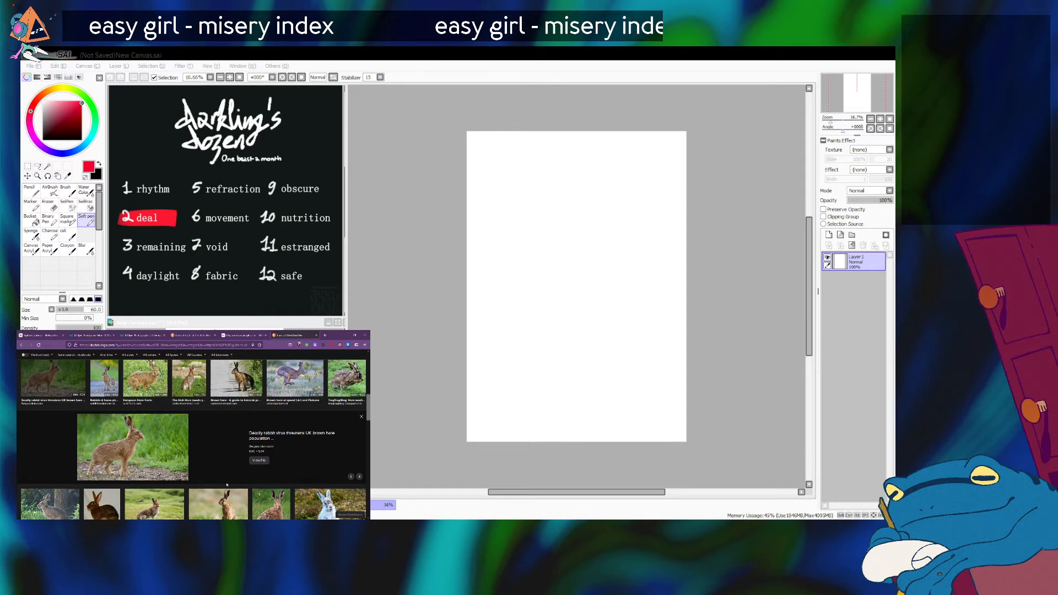
{"action": "scroll", "coordinate": [226, 485], "scroll_direction": "up", "scroll_amount": 2}
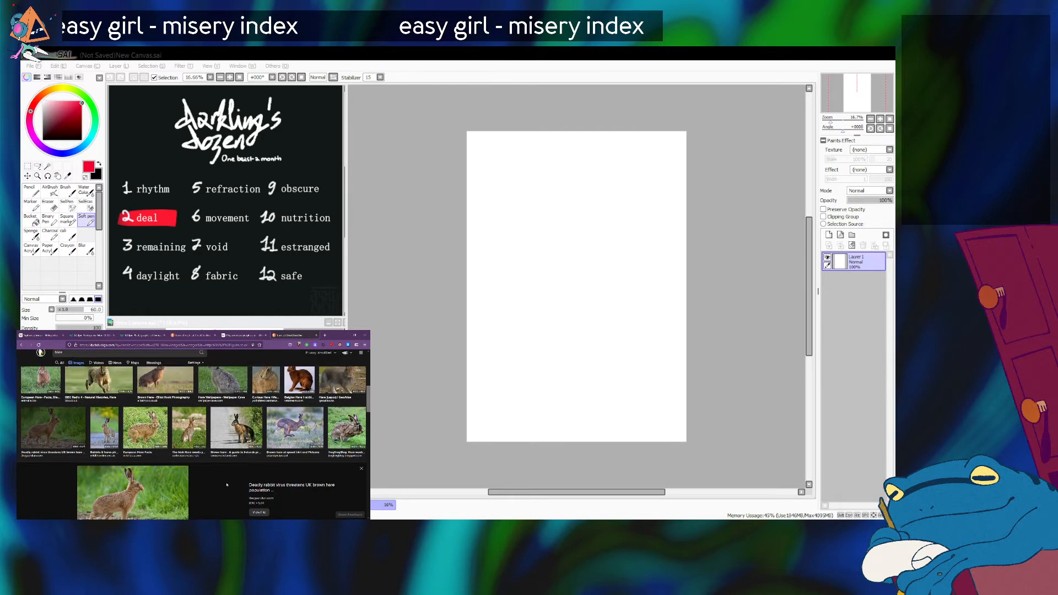
{"action": "scroll", "coordinate": [227, 485], "scroll_direction": "down", "scroll_amount": 2}
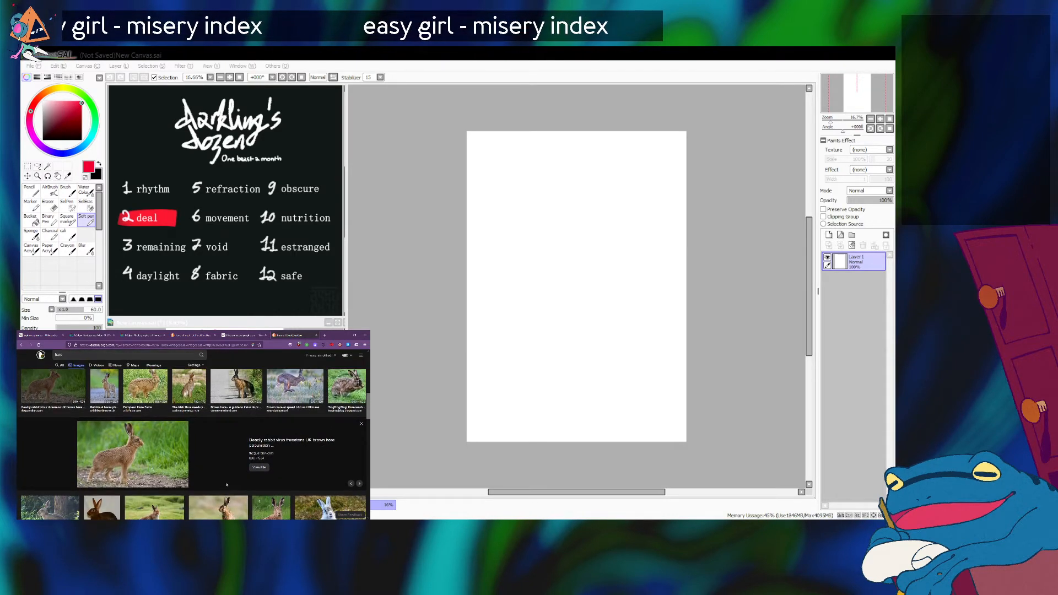
{"action": "scroll", "coordinate": [226, 485], "scroll_direction": "up", "scroll_amount": 3}
{"action": "scroll", "coordinate": [251, 427], "scroll_direction": "up", "scroll_amount": 5}
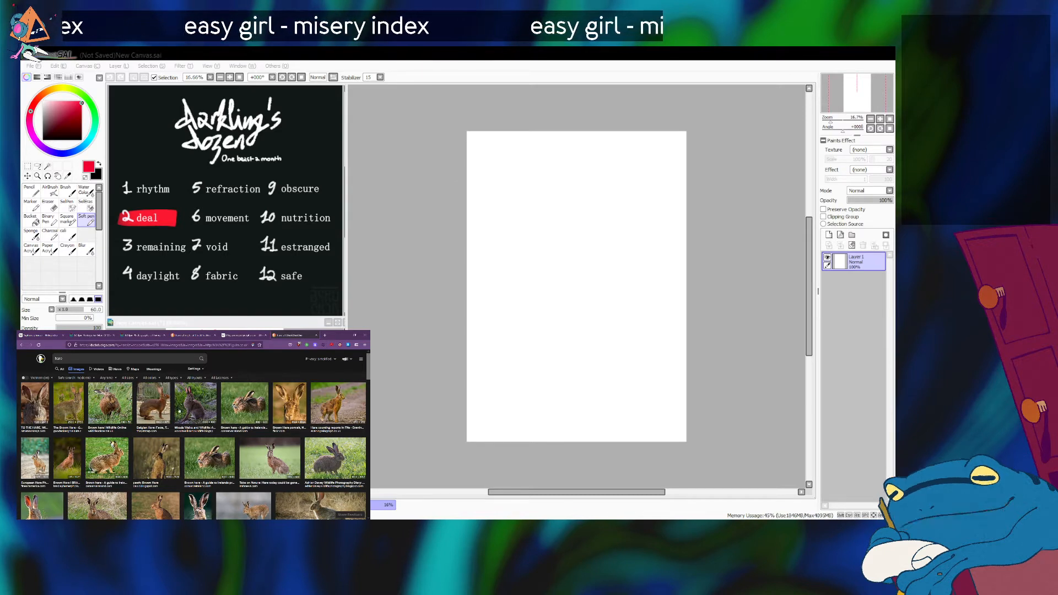
Preview the Woods Walks and Wildlife Adventures hare photo and the "Hare coursing reports in Fife" photo.
{"action": "left_click", "coordinate": [179, 410]}
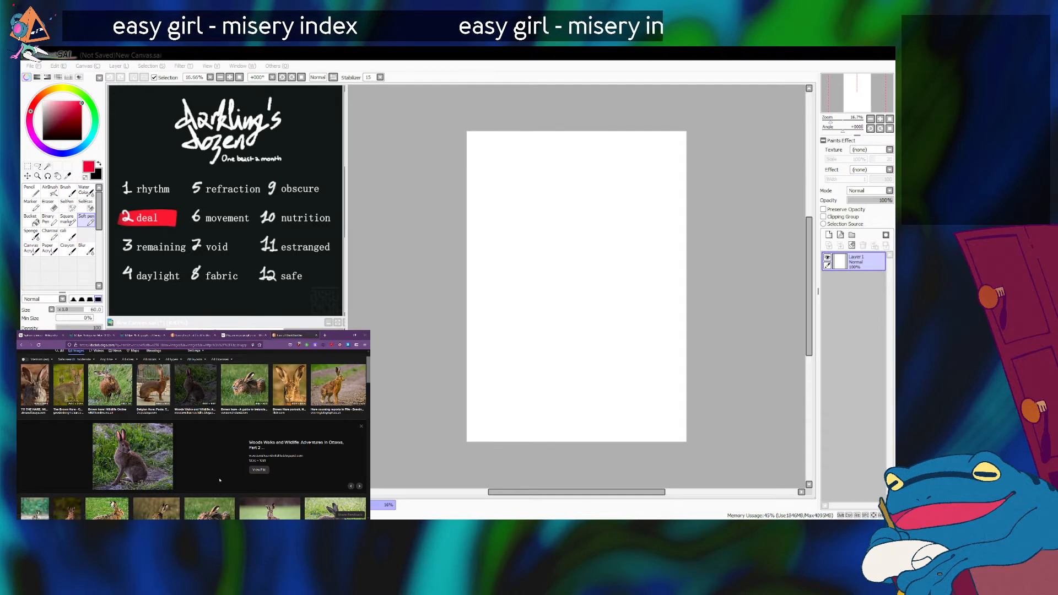
{"action": "left_click", "coordinate": [346, 397]}
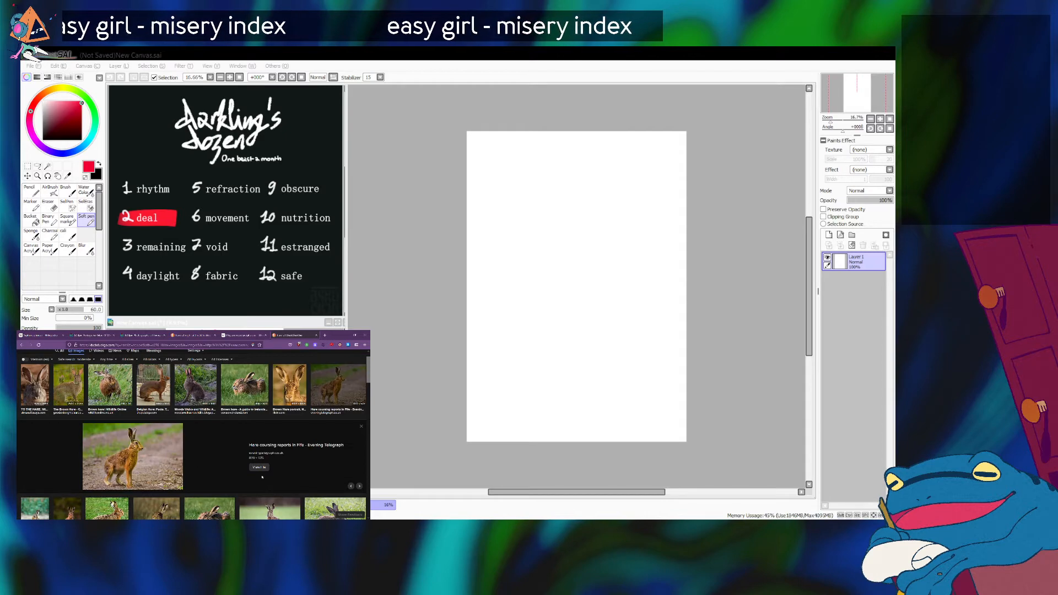
{"action": "scroll", "coordinate": [216, 472], "scroll_direction": "down", "scroll_amount": 3}
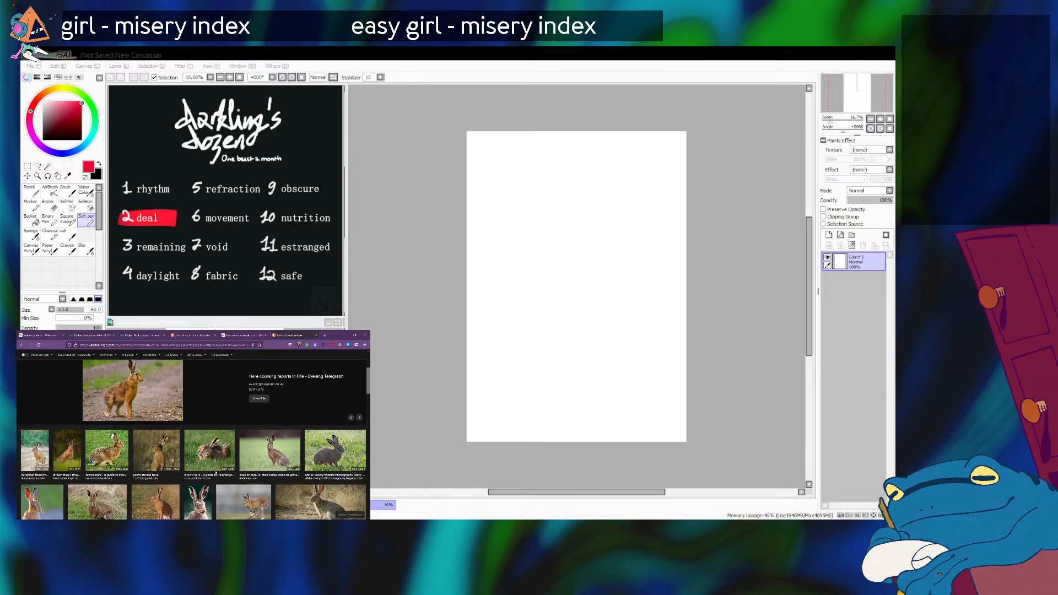
{"action": "scroll", "coordinate": [216, 473], "scroll_direction": "up", "scroll_amount": 3}
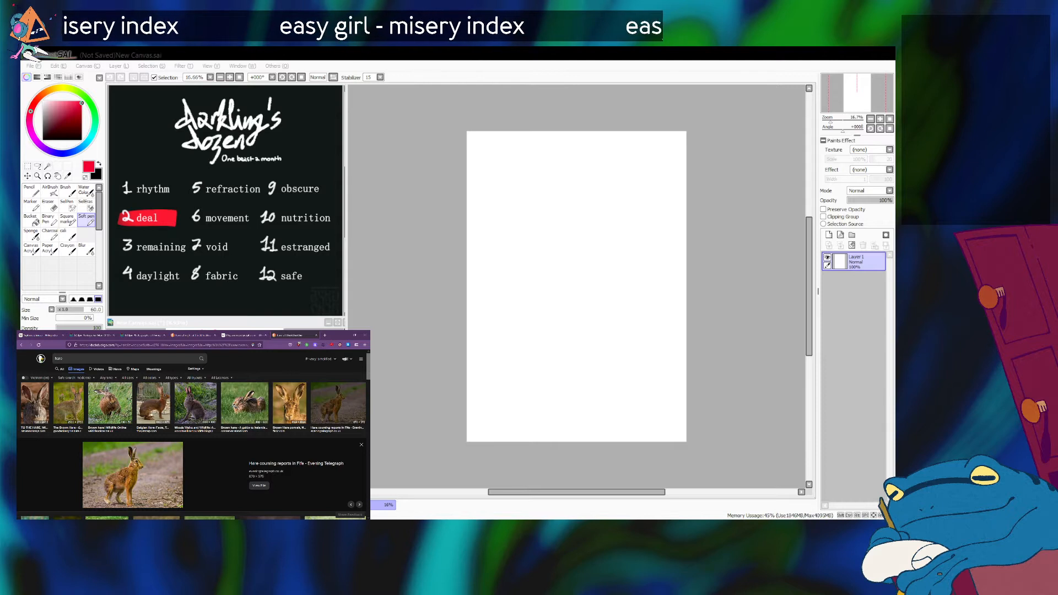
Preview the Belgian Hare photo, compare it with the surrounding results, and open its source page in a new tab before closing that tab.
{"action": "left_click", "coordinate": [151, 410]}
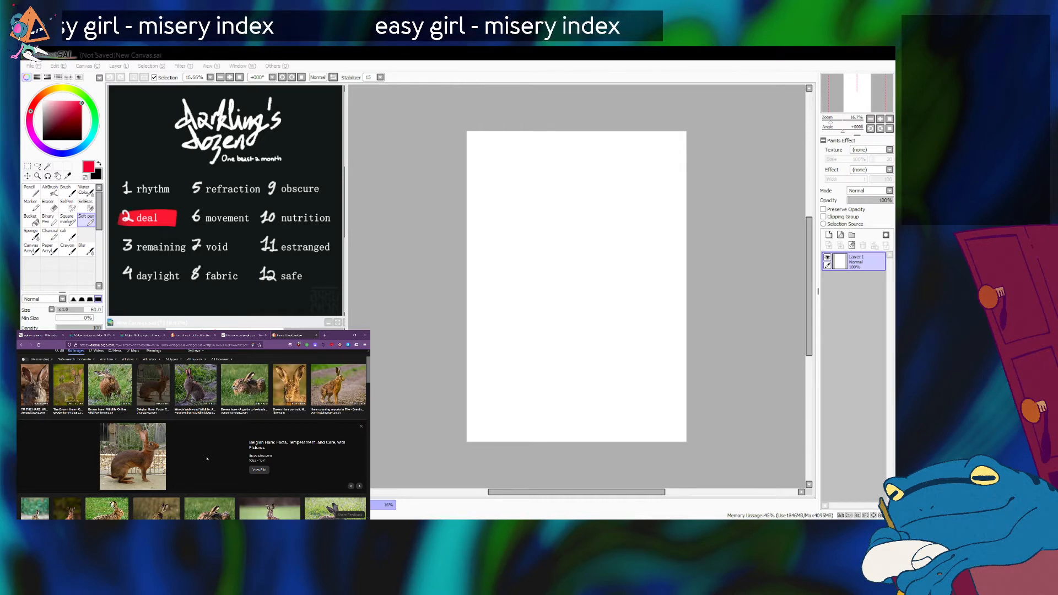
{"action": "scroll", "coordinate": [207, 458], "scroll_direction": "down", "scroll_amount": 3}
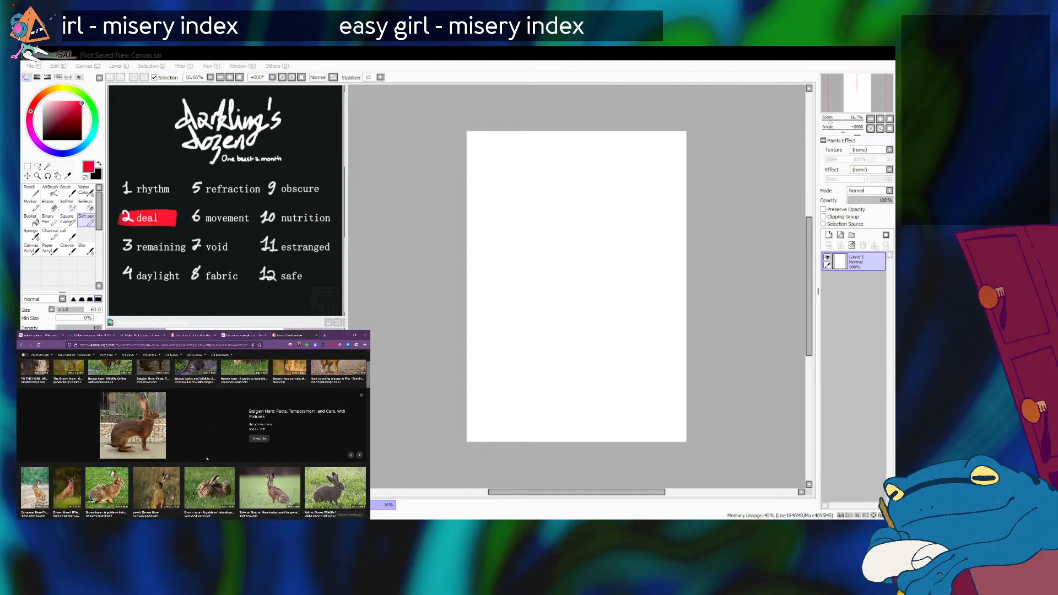
{"action": "scroll", "coordinate": [113, 451], "scroll_direction": "down", "scroll_amount": 4}
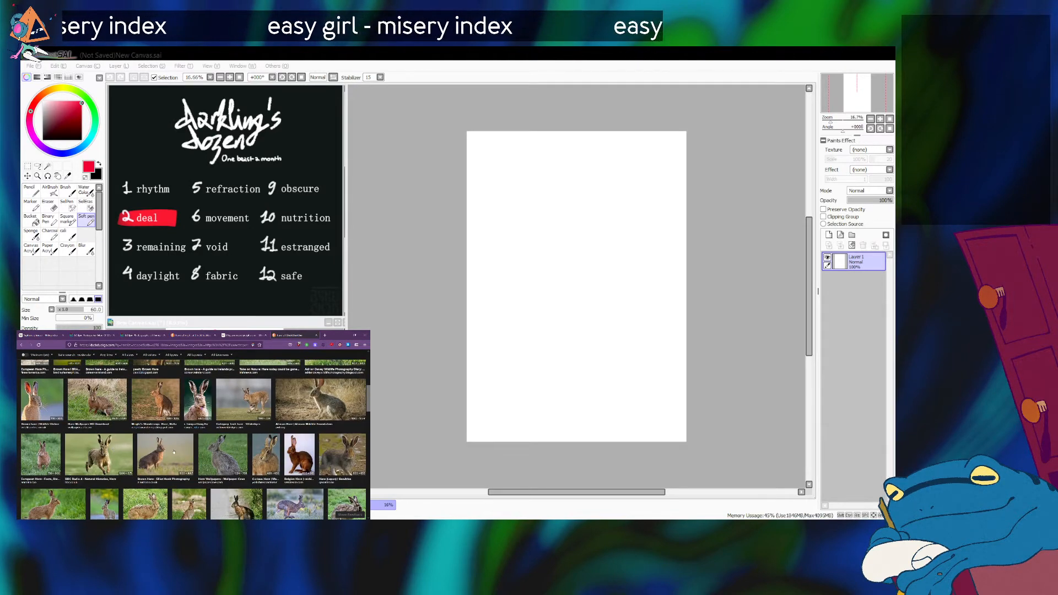
{"action": "scroll", "coordinate": [173, 452], "scroll_direction": "up", "scroll_amount": 5}
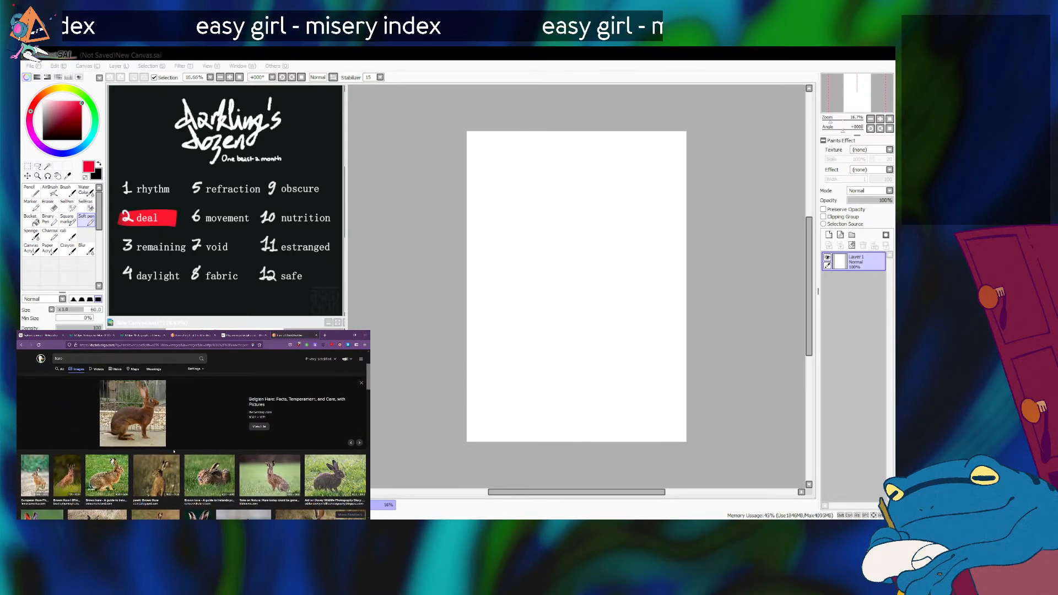
{"action": "scroll", "coordinate": [173, 451], "scroll_direction": "up", "scroll_amount": 2}
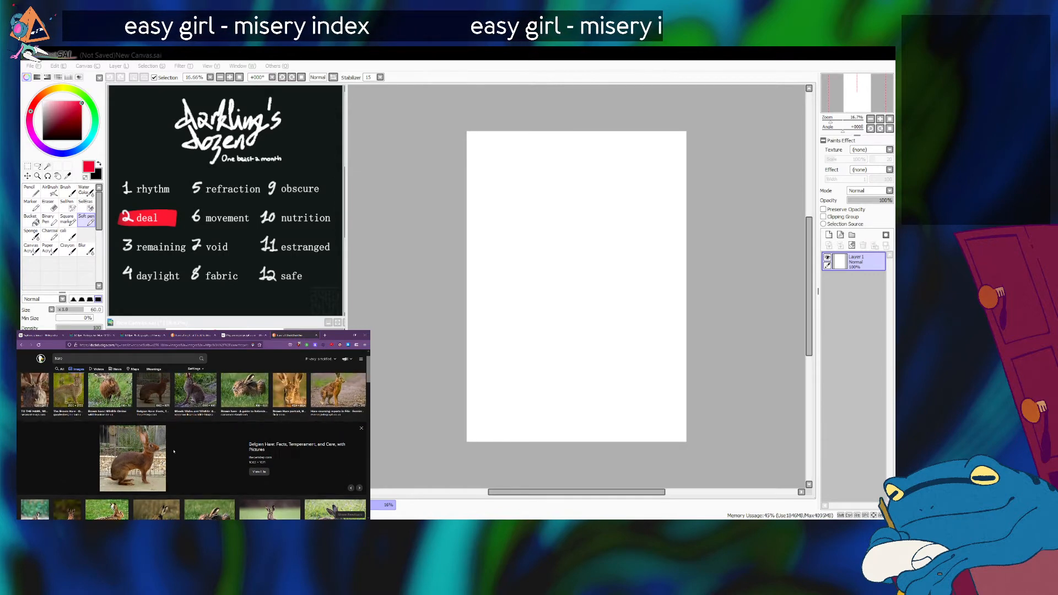
{"action": "scroll", "coordinate": [174, 452], "scroll_direction": "down", "scroll_amount": 1}
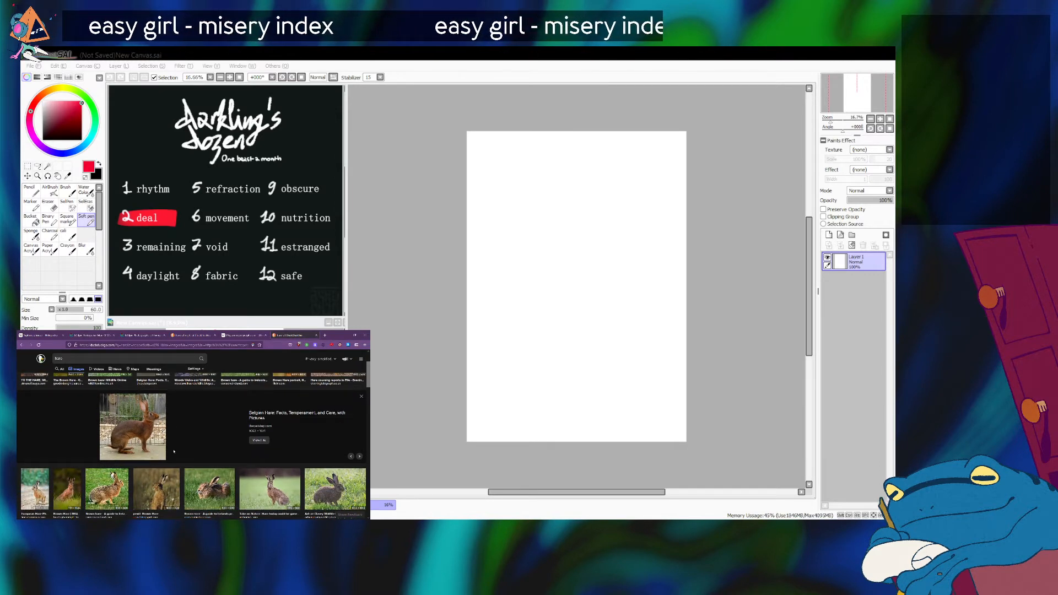
{"action": "left_click", "coordinate": [139, 420]}
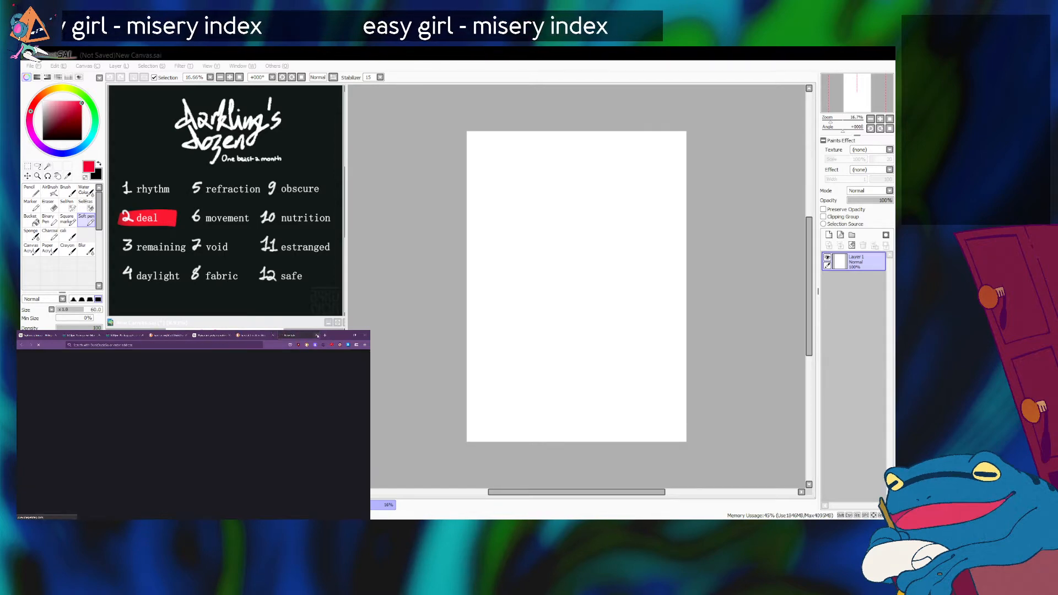
{"action": "left_click", "coordinate": [317, 335]}
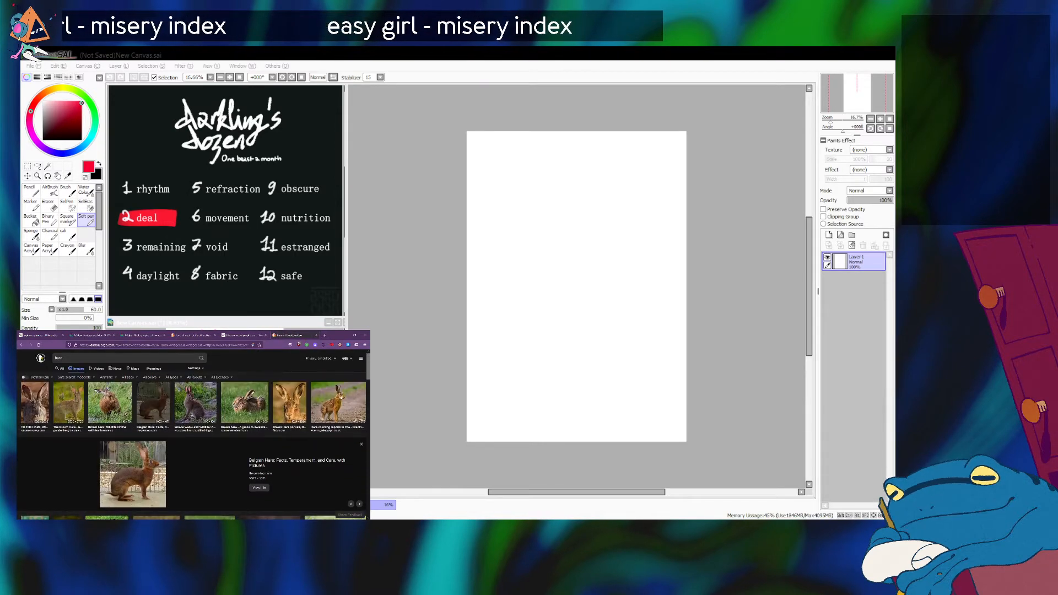
Preview the "The Brown Hare - Goodenbergh Leisure" photo and browse further hare image results for pose references.
{"action": "left_click", "coordinate": [66, 406]}
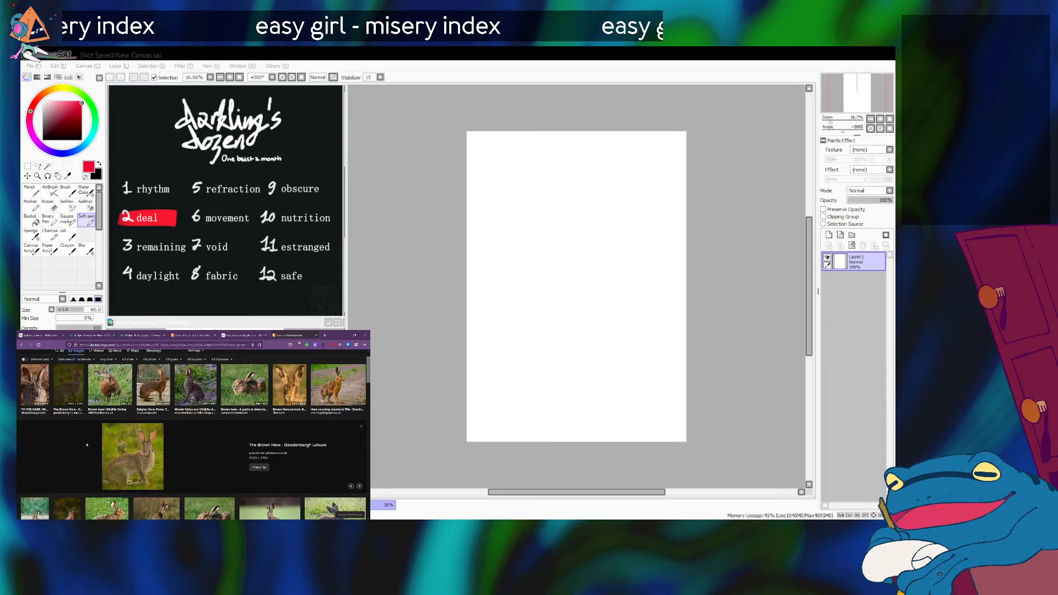
{"action": "scroll", "coordinate": [87, 454], "scroll_direction": "down", "scroll_amount": 2}
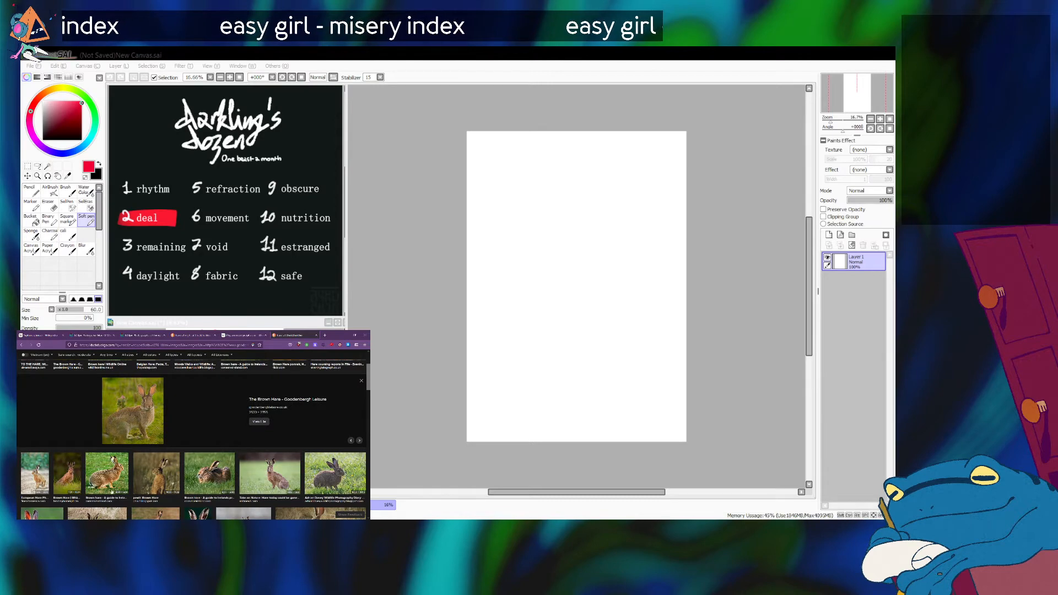
{"action": "scroll", "coordinate": [112, 492], "scroll_direction": "down", "scroll_amount": 5}
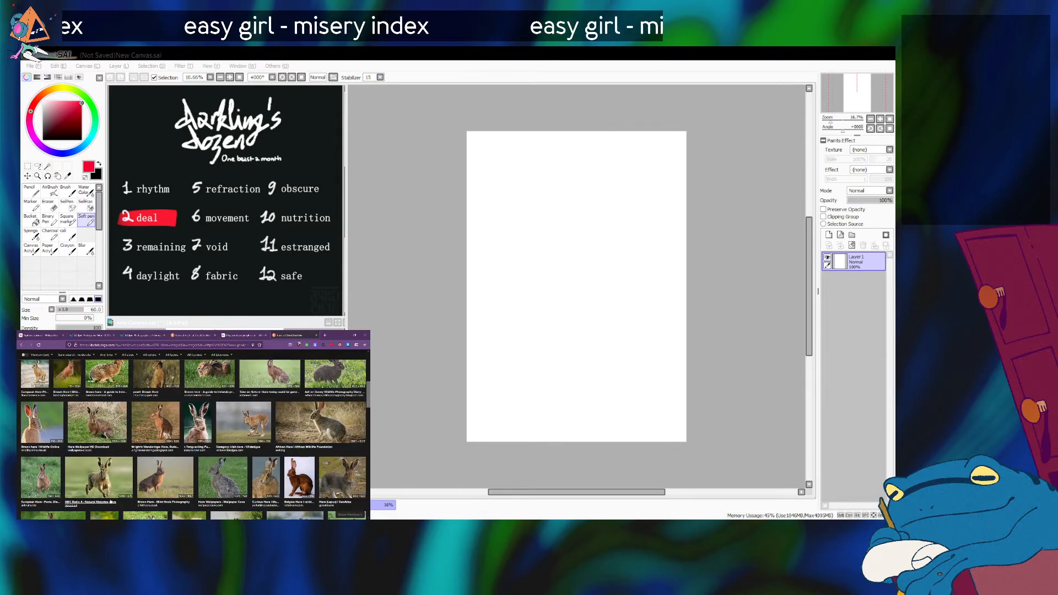
{"action": "scroll", "coordinate": [169, 392], "scroll_direction": "down", "scroll_amount": 1}
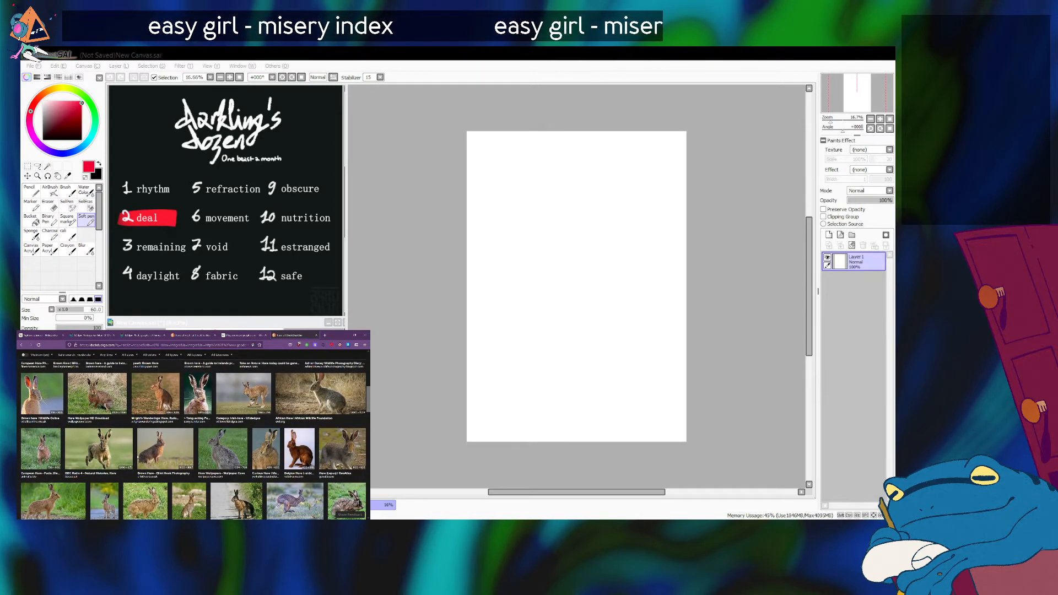
{"action": "scroll", "coordinate": [74, 434], "scroll_direction": "down", "scroll_amount": 3}
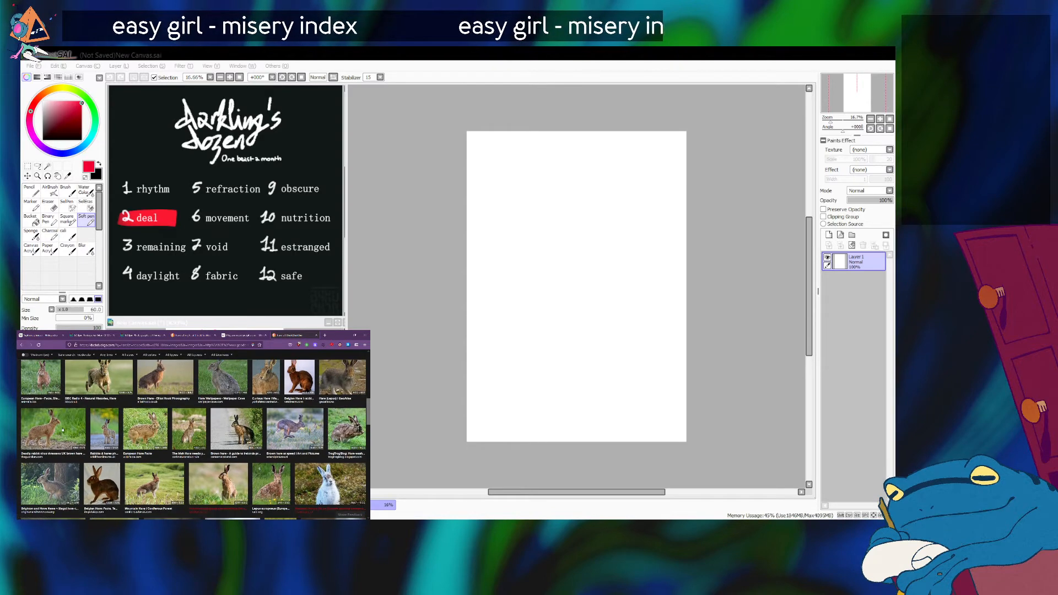
Preview the "Deadly rabbit virus threatens UK brown hare population" and "Rabbits & hares photo gallery" photos, then browse more hare results.
{"action": "left_click", "coordinate": [74, 433]}
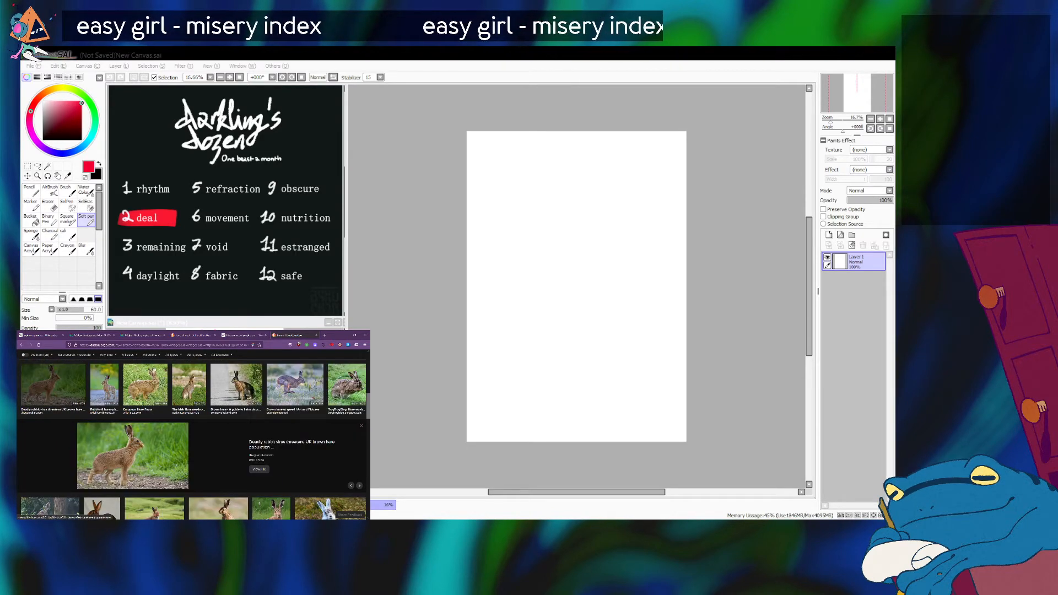
{"action": "left_click", "coordinate": [111, 395]}
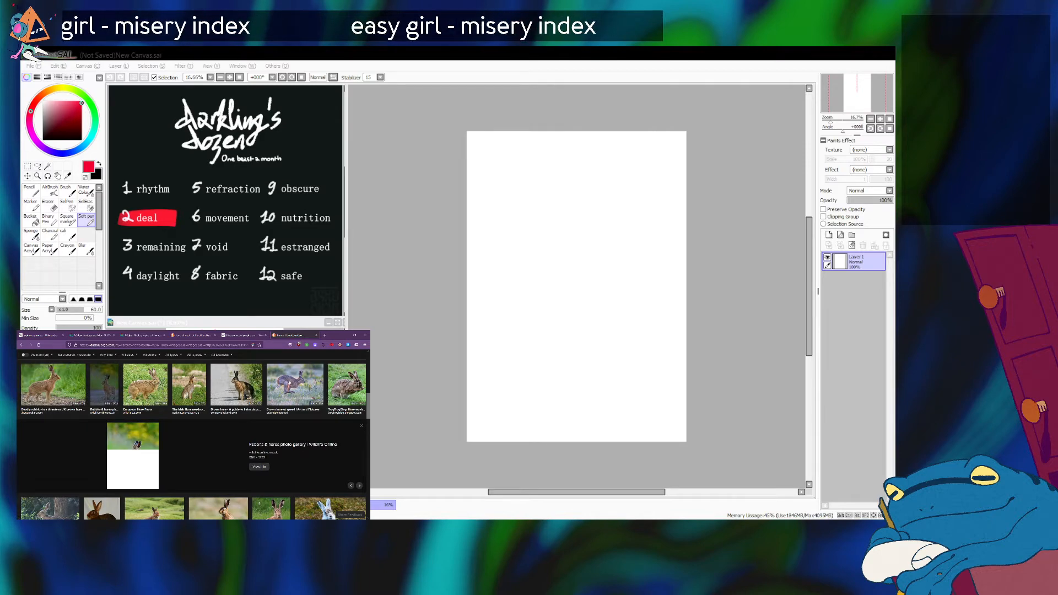
{"action": "scroll", "coordinate": [218, 406], "scroll_direction": "down", "scroll_amount": 4}
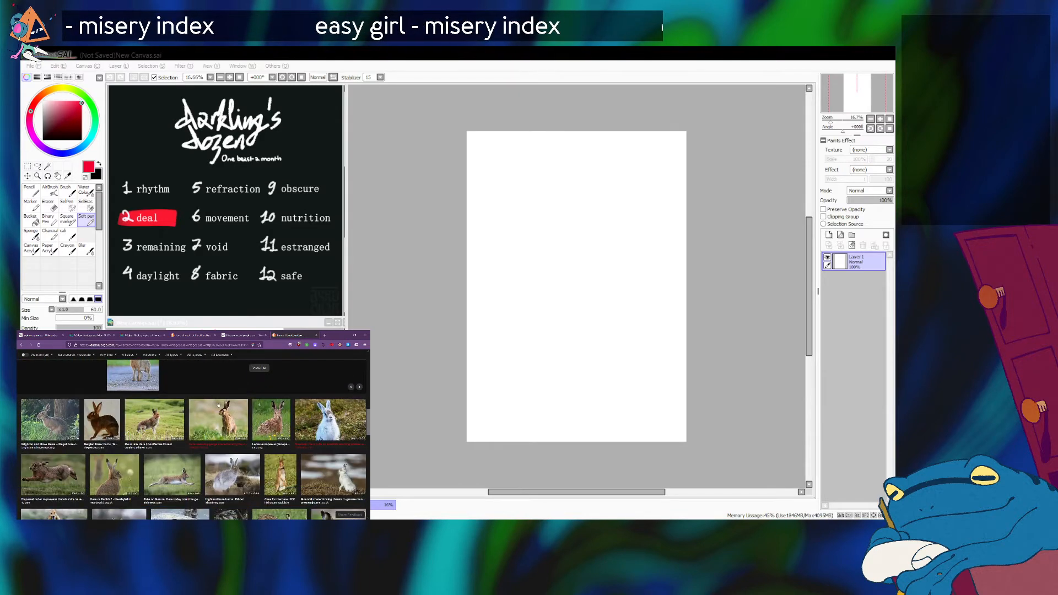
{"action": "scroll", "coordinate": [218, 452], "scroll_direction": "down", "scroll_amount": 2}
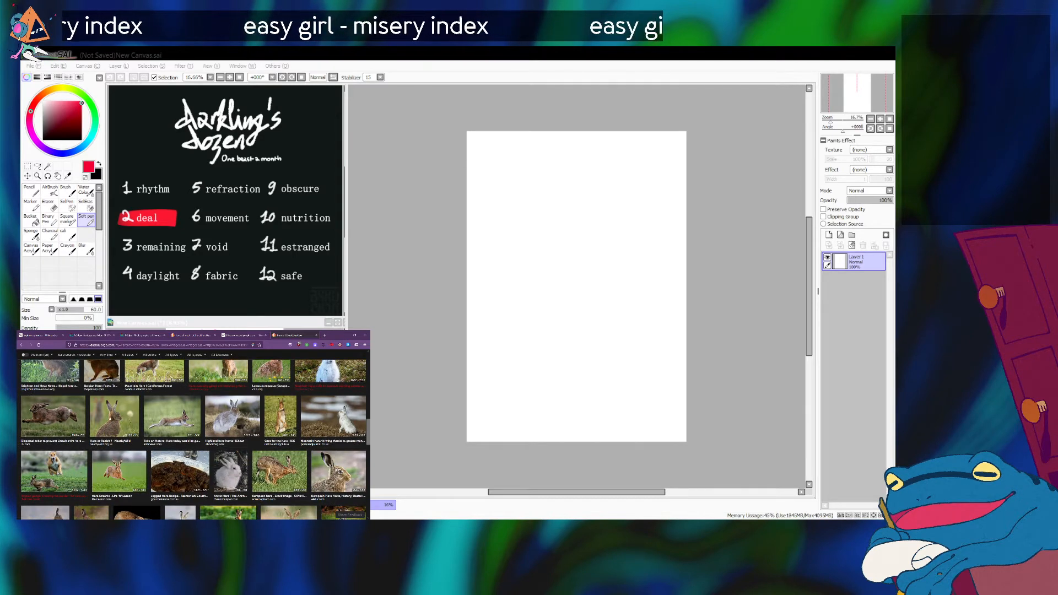
{"action": "scroll", "coordinate": [130, 428], "scroll_direction": "down", "scroll_amount": 1}
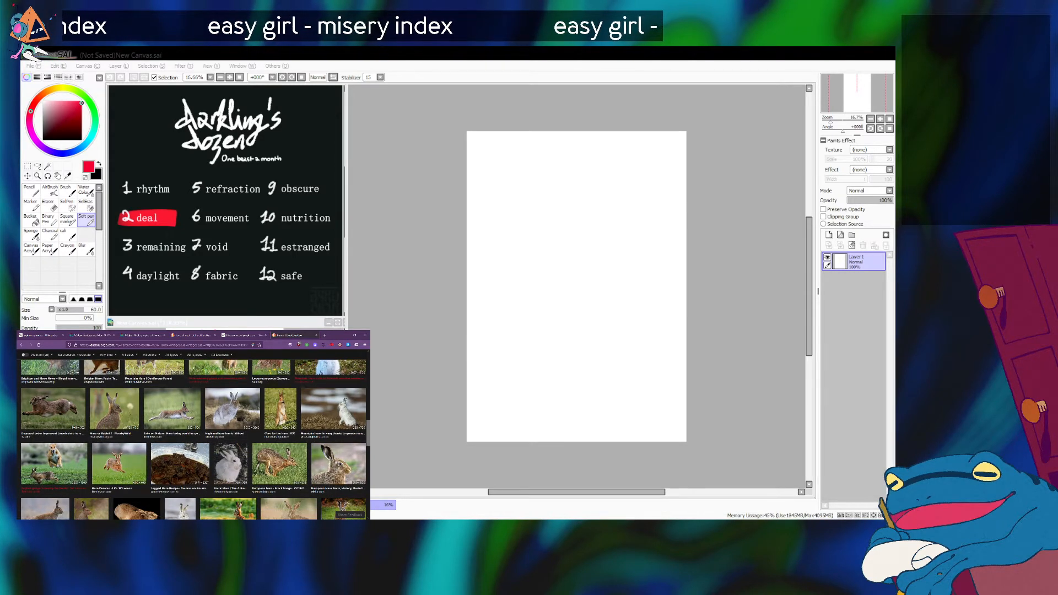
{"action": "scroll", "coordinate": [70, 455], "scroll_direction": "up", "scroll_amount": 1}
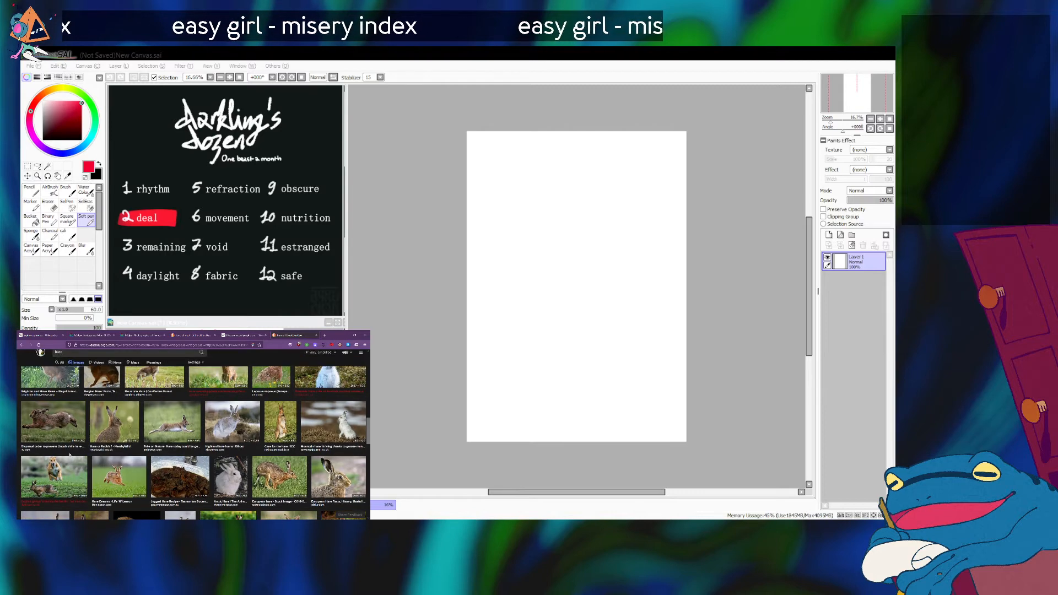
{"action": "scroll", "coordinate": [154, 472], "scroll_direction": "down", "scroll_amount": 1}
{"action": "scroll", "coordinate": [154, 471], "scroll_direction": "down", "scroll_amount": 2}
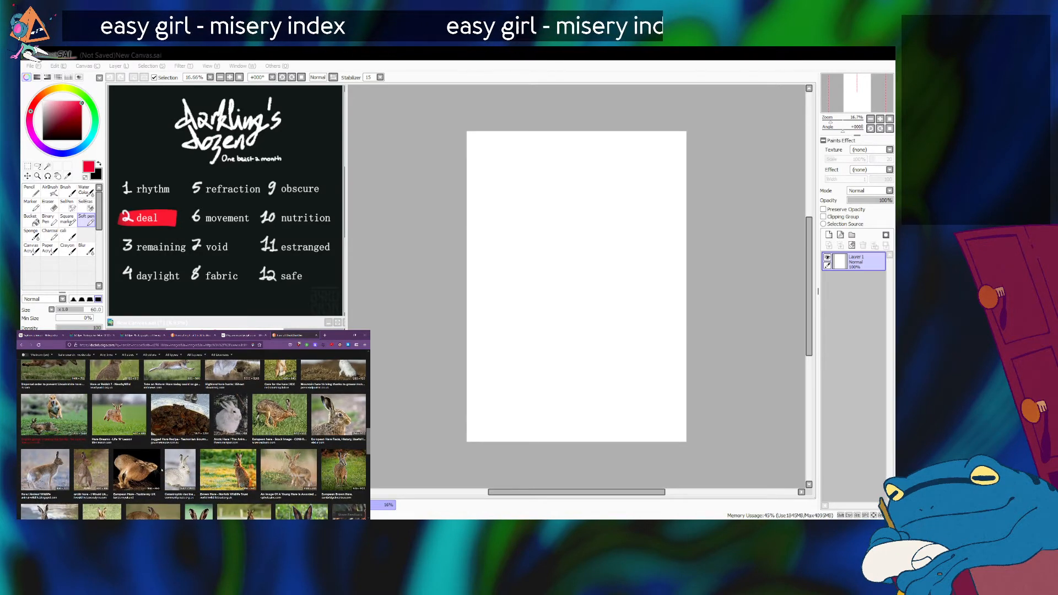
Preview the "Hare - Animal Wildlife" photo and open its full image in a new tab.
{"action": "left_click", "coordinate": [58, 476]}
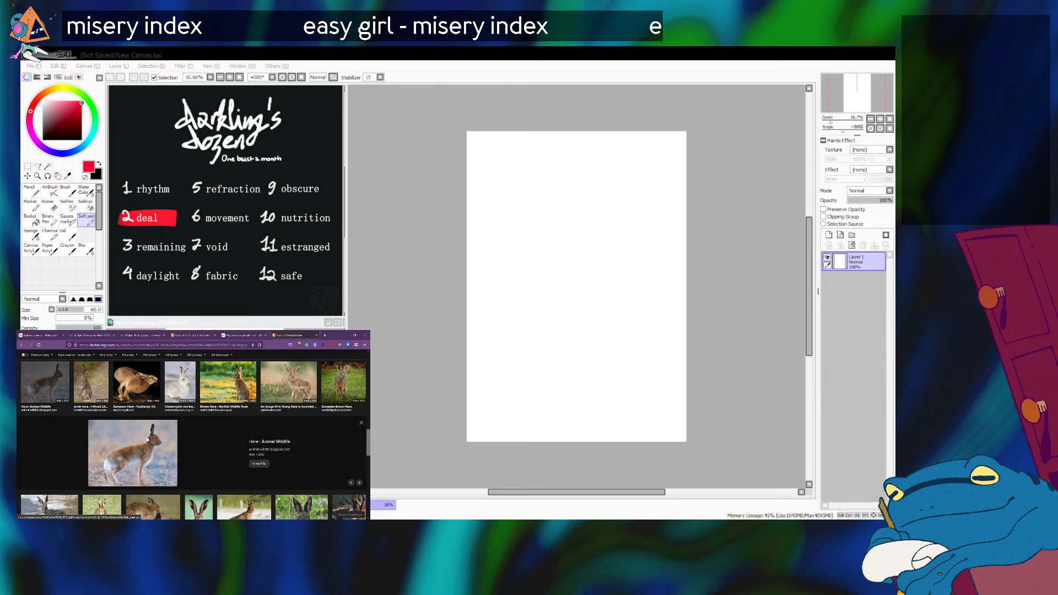
{"action": "scroll", "coordinate": [147, 440], "scroll_direction": "down", "scroll_amount": 1}
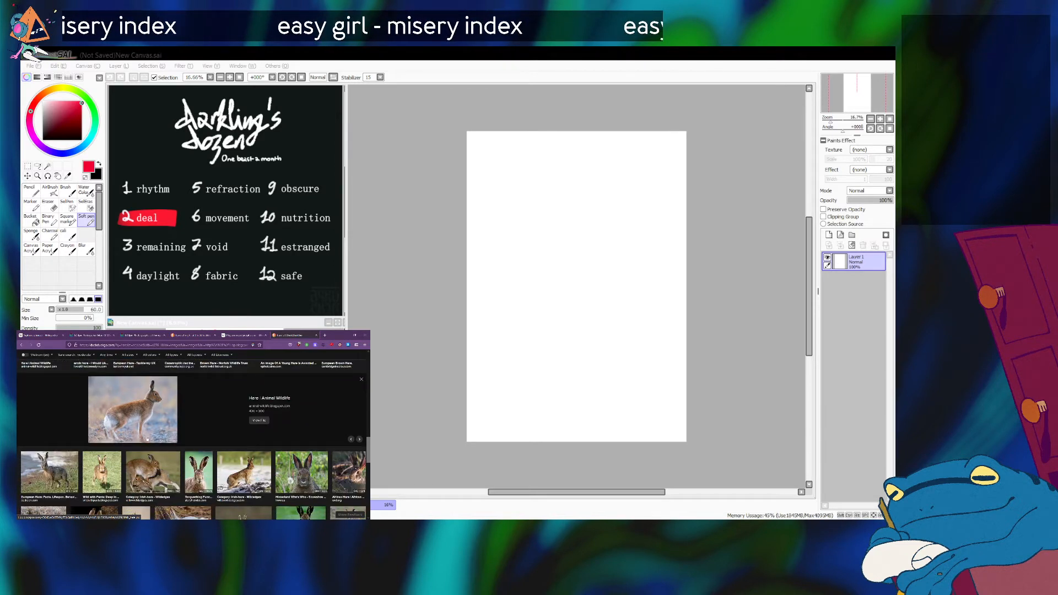
{"action": "scroll", "coordinate": [148, 440], "scroll_direction": "up", "scroll_amount": 1}
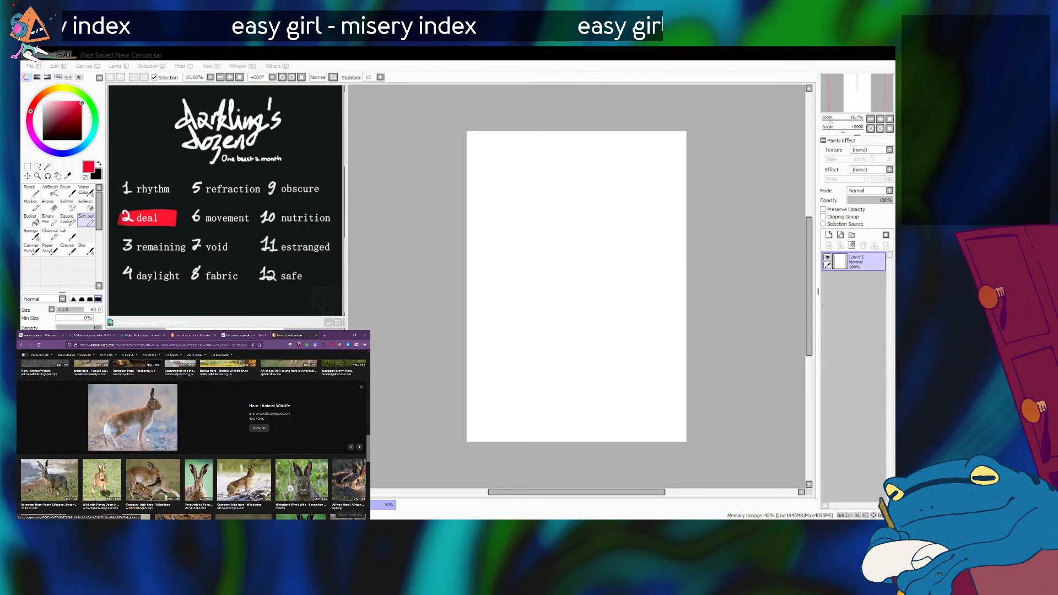
{"action": "key", "text": "ctrl+t"}
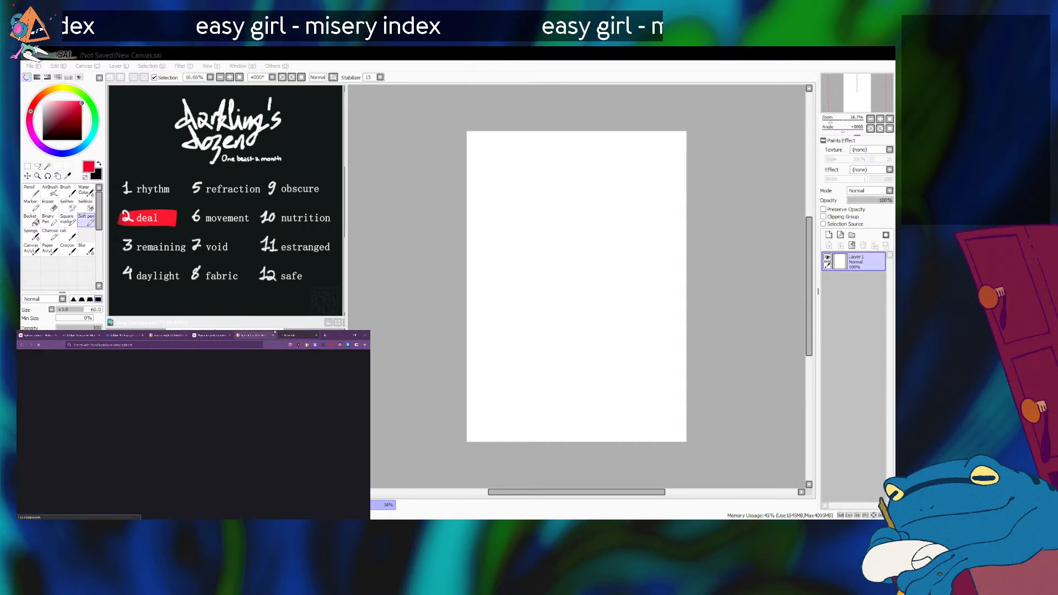
Close the extra image results tab and bring up the tab with the full "Hare - Animal Wildlife" photo.
{"action": "left_click", "coordinate": [259, 336]}
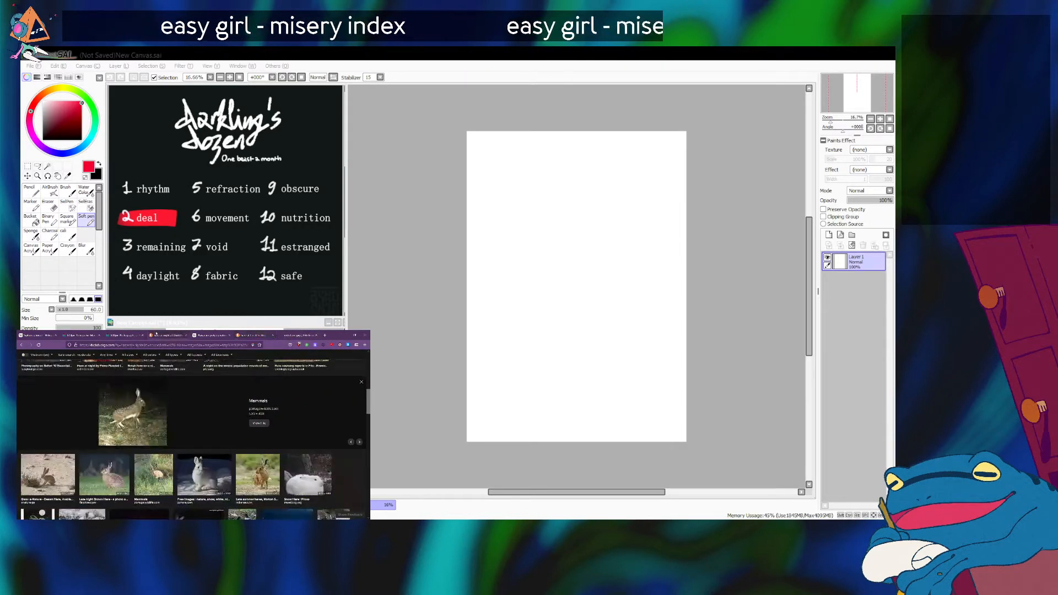
{"action": "left_click", "coordinate": [186, 335]}
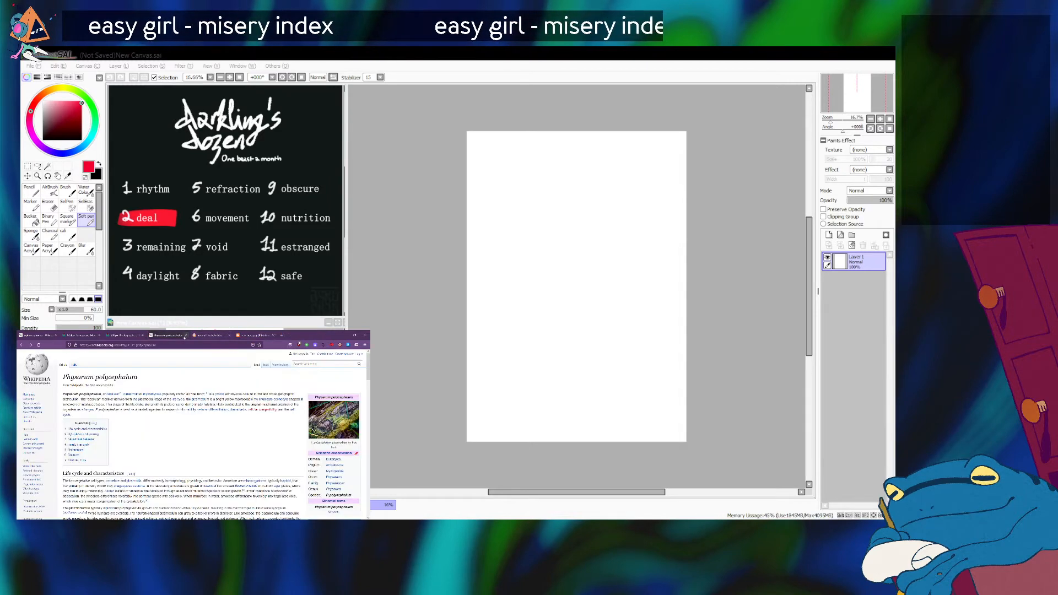
{"action": "left_click", "coordinate": [282, 335]}
{"action": "key", "text": "ctrl+w"}
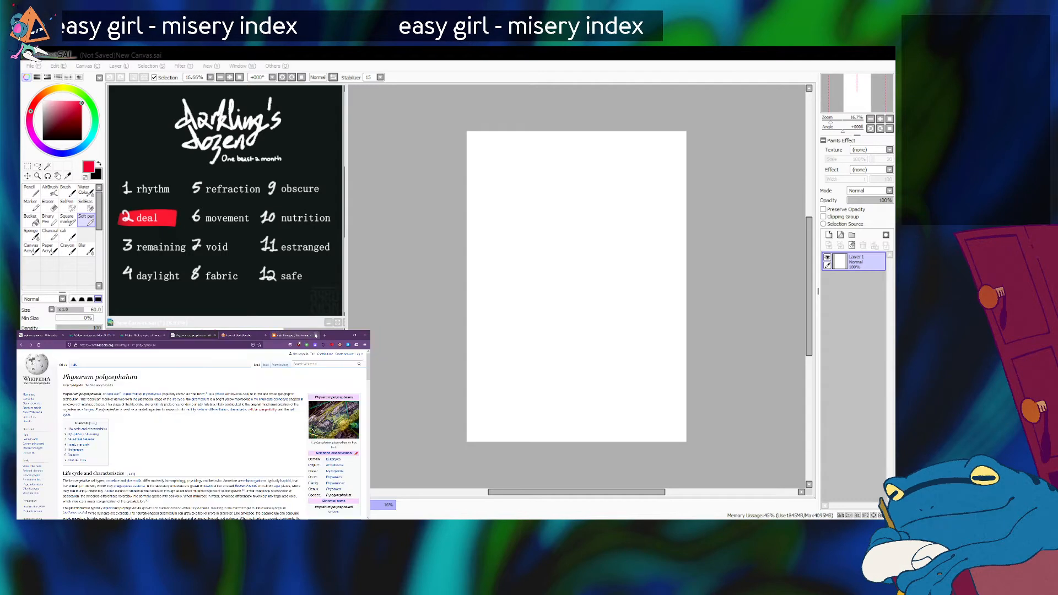
{"action": "left_click", "coordinate": [285, 335]}
Position the full hare photo within the browser window as a drawing reference beside the blank canvas.
{"action": "scroll", "coordinate": [223, 438], "scroll_direction": "up", "scroll_amount": 5}
{"action": "scroll", "coordinate": [224, 439], "scroll_direction": "left", "scroll_amount": 2}
{"action": "scroll", "coordinate": [224, 439], "scroll_direction": "right", "scroll_amount": 1}
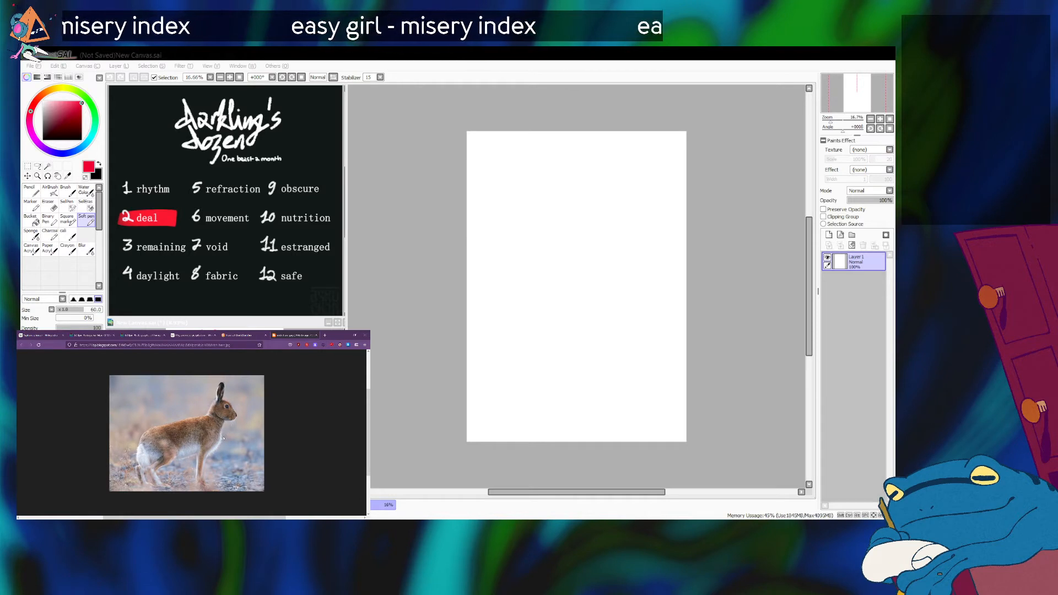
{"action": "scroll", "coordinate": [108, 455], "scroll_direction": "down", "scroll_amount": 2}
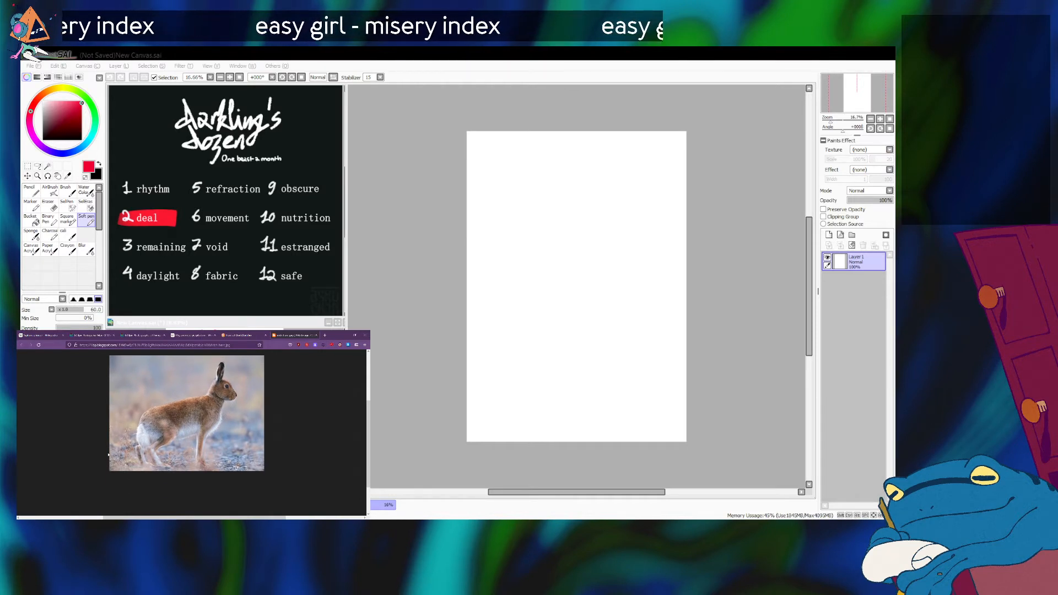
{"action": "scroll", "coordinate": [108, 455], "scroll_direction": "up", "scroll_amount": 3}
{"action": "scroll", "coordinate": [108, 454], "scroll_direction": "down", "scroll_amount": 1}
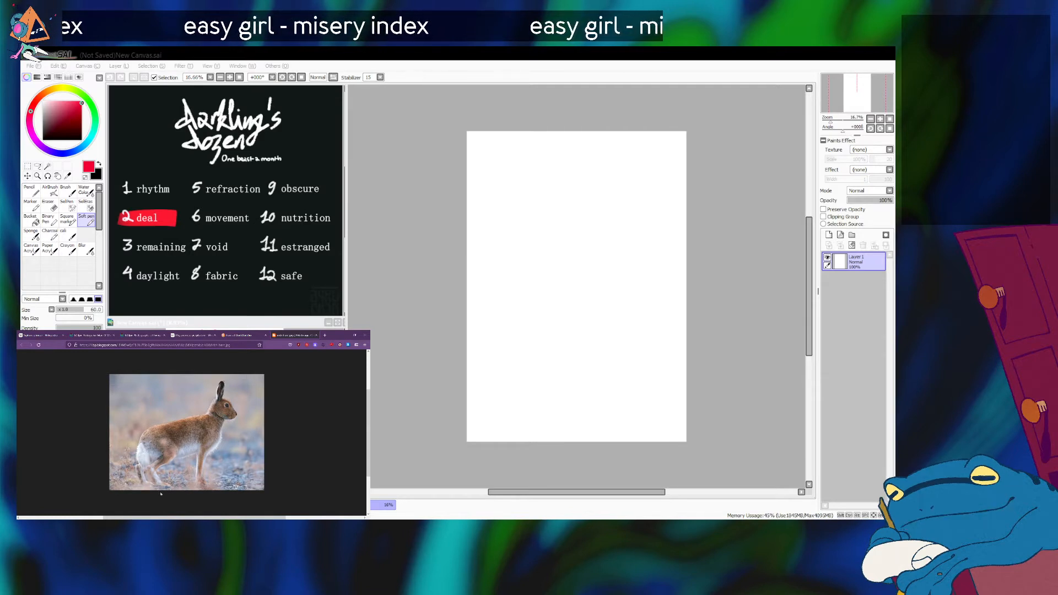
{"action": "left_click", "coordinate": [577, 287]}
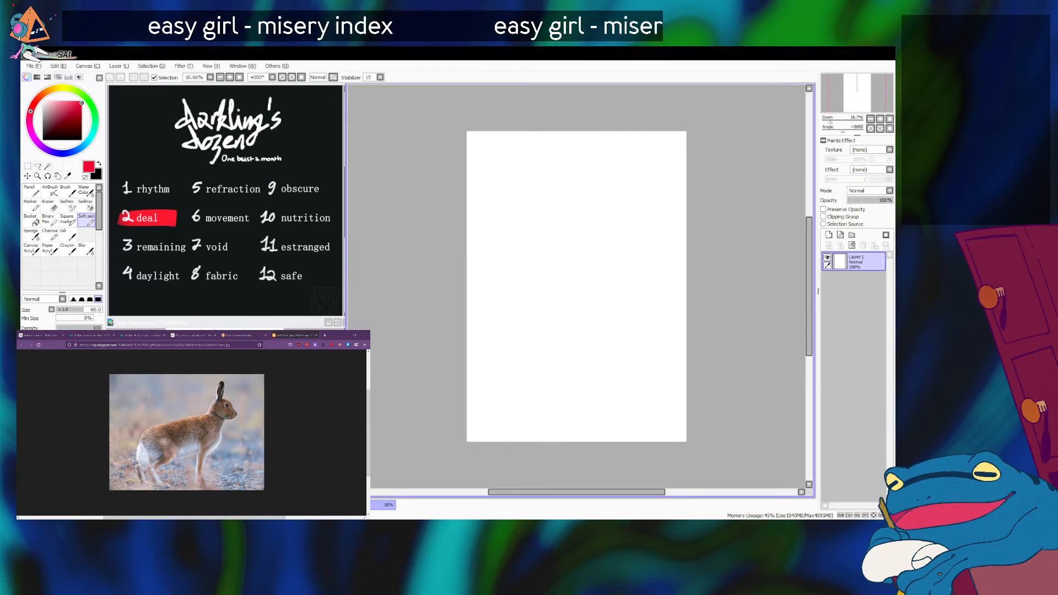
{"action": "key", "text": "alt+Tab"}
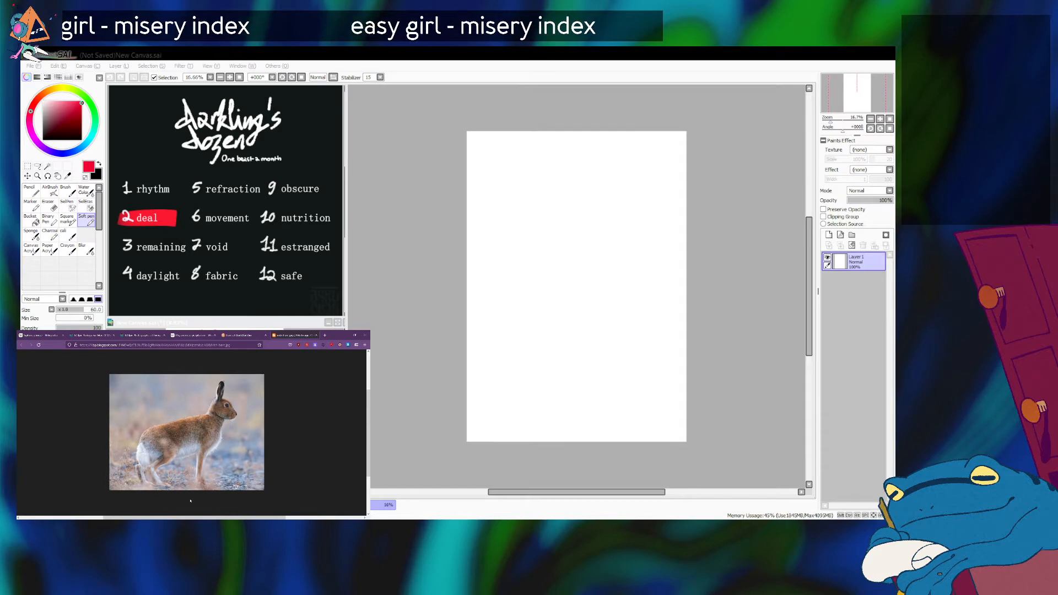
Look over the start of the Siphonophorae Wikipedia article and open its specimen collage in the image viewer.
{"action": "left_click", "coordinate": [55, 335]}
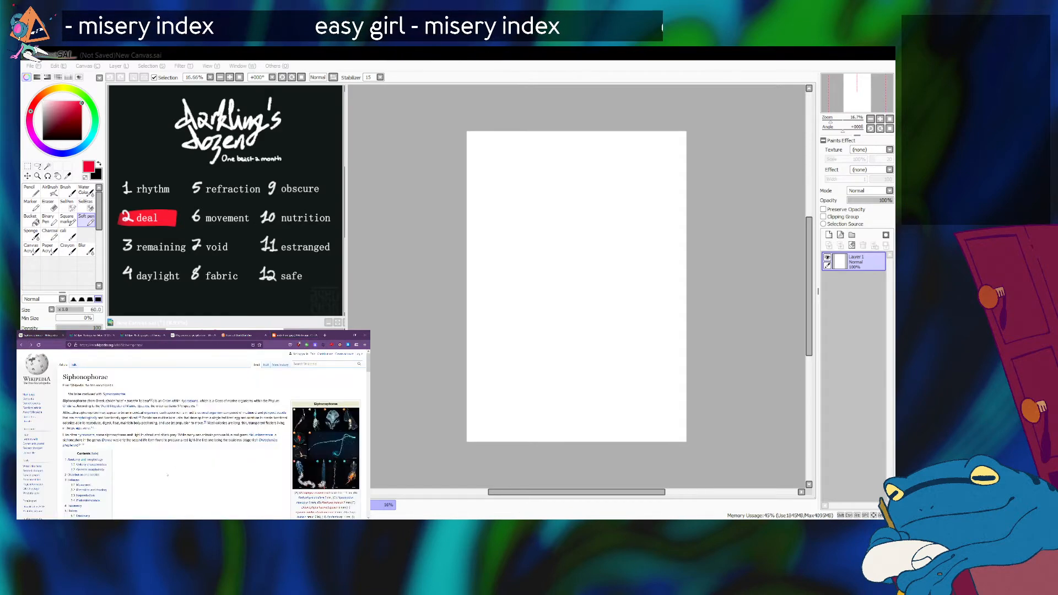
{"action": "scroll", "coordinate": [168, 475], "scroll_direction": "down", "scroll_amount": 2}
{"action": "scroll", "coordinate": [168, 475], "scroll_direction": "down", "scroll_amount": 4}
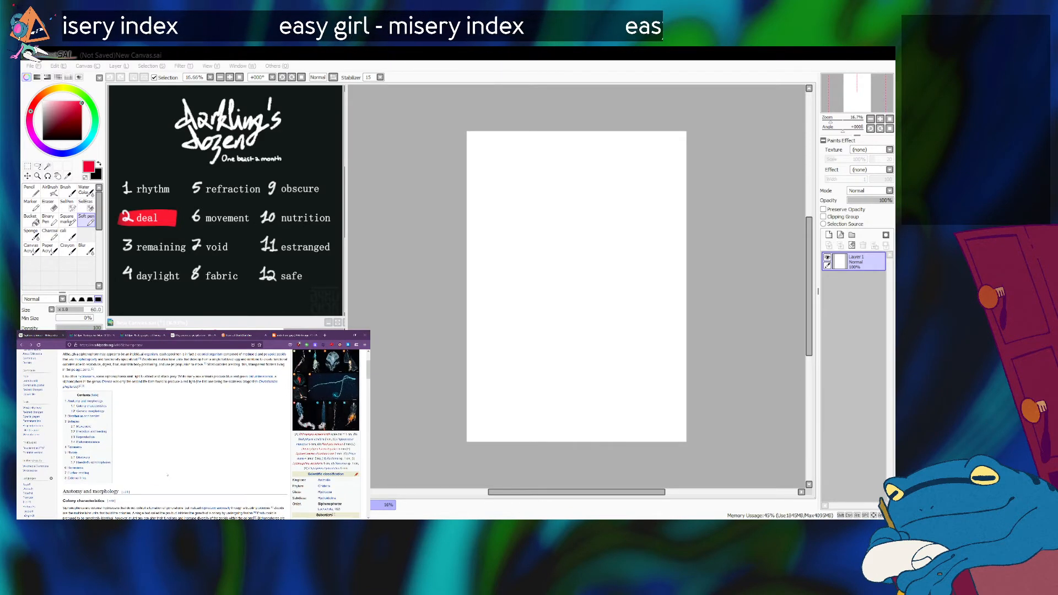
{"action": "scroll", "coordinate": [166, 473], "scroll_direction": "up", "scroll_amount": 3}
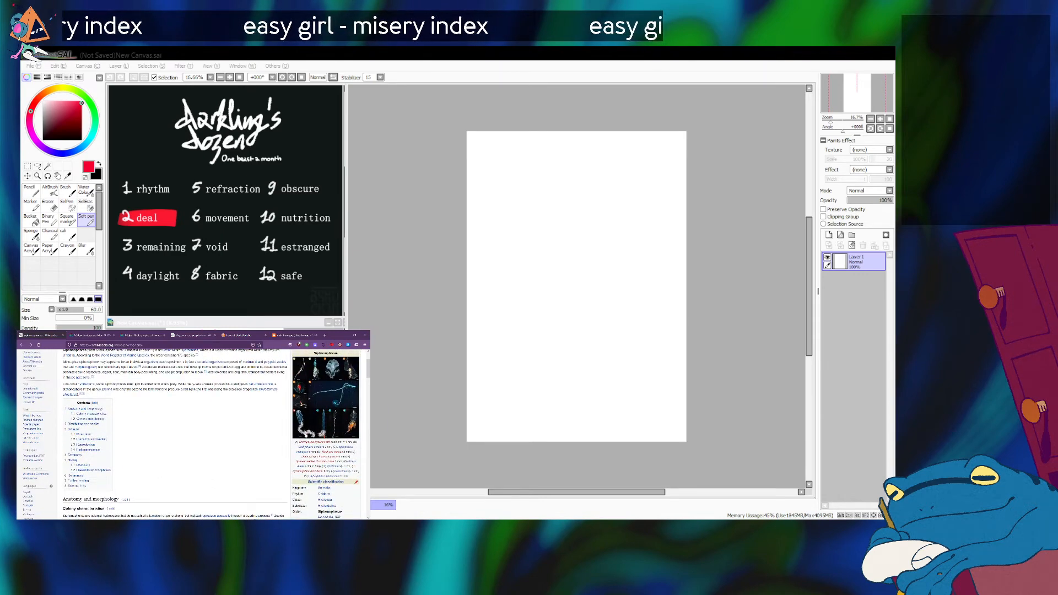
{"action": "left_click", "coordinate": [322, 411]}
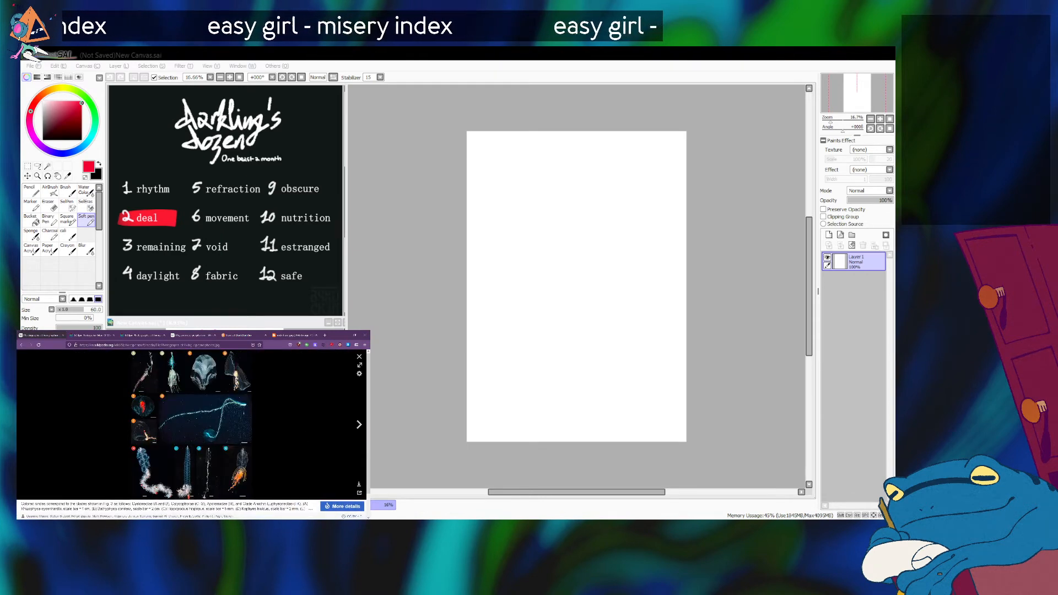
Open the original siphonophore collage file and magnify the specimens in its lowest row.
{"action": "left_click", "coordinate": [156, 491]}
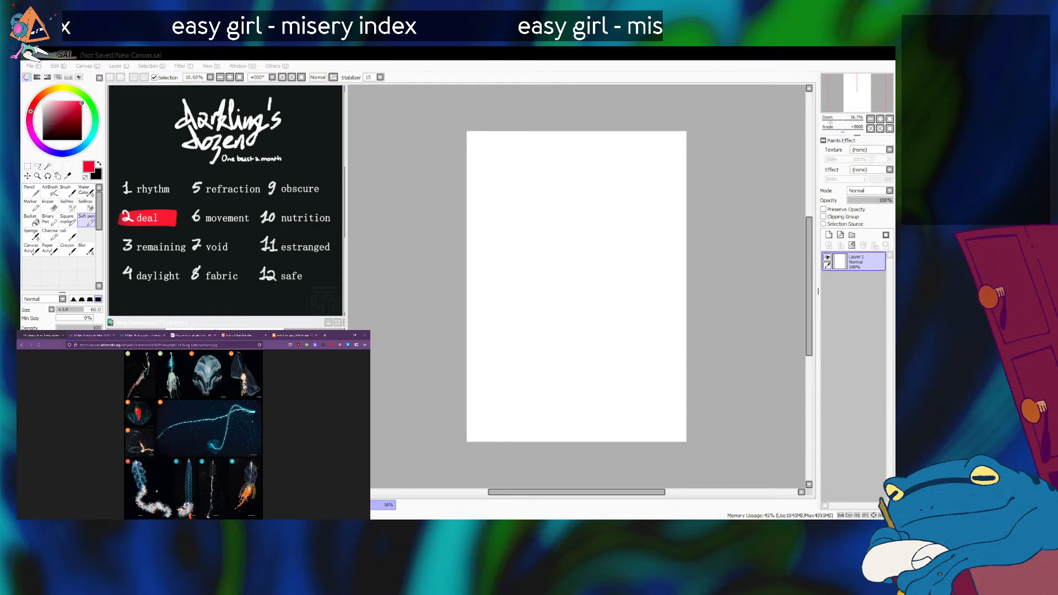
{"action": "left_click", "coordinate": [156, 491]}
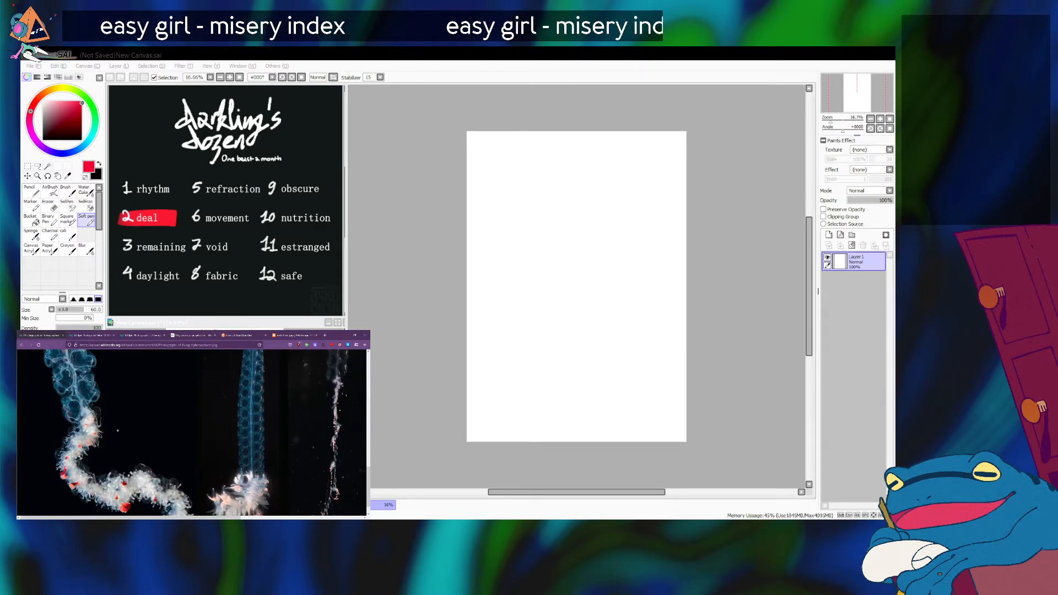
{"action": "scroll", "coordinate": [118, 431], "scroll_direction": "down", "scroll_amount": 1}
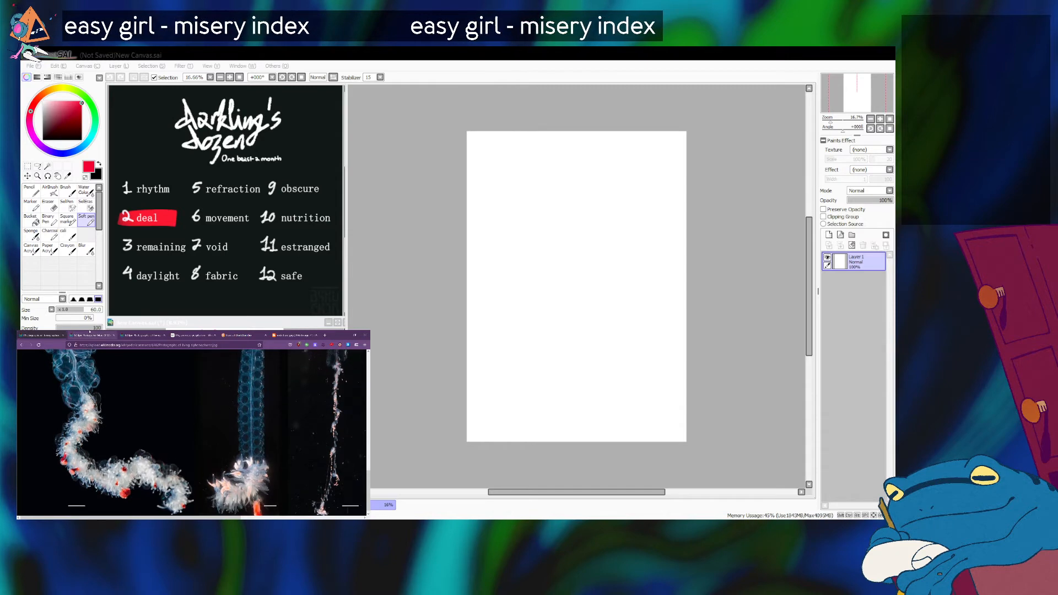
Close the unneeded siphonophore image tabs and return to the magnified collage.
{"action": "left_click", "coordinate": [135, 334]}
{"action": "left_click", "coordinate": [135, 333]}
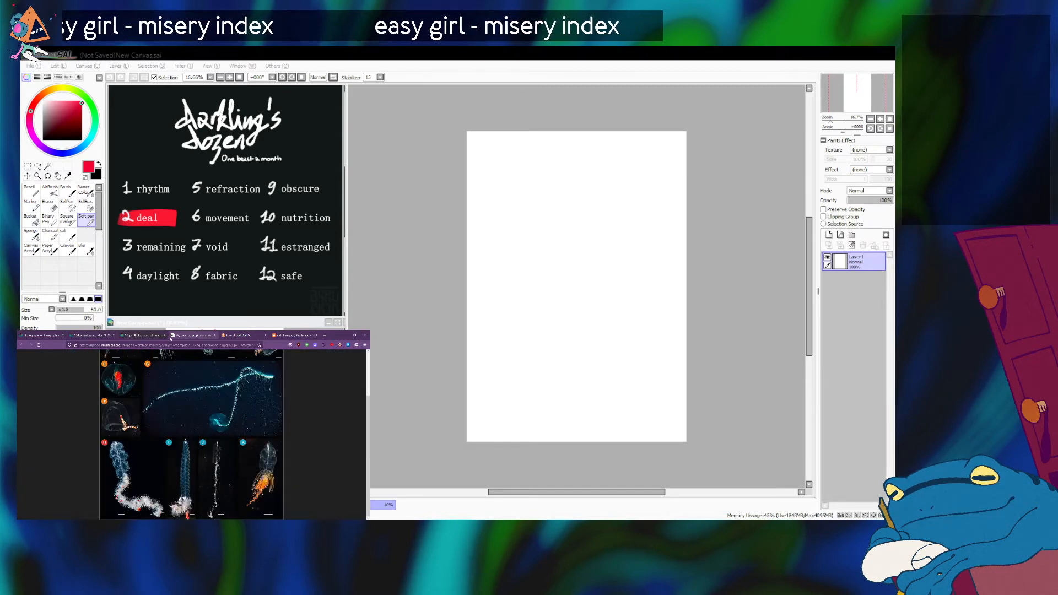
{"action": "left_click", "coordinate": [164, 335]}
{"action": "left_click", "coordinate": [41, 335]}
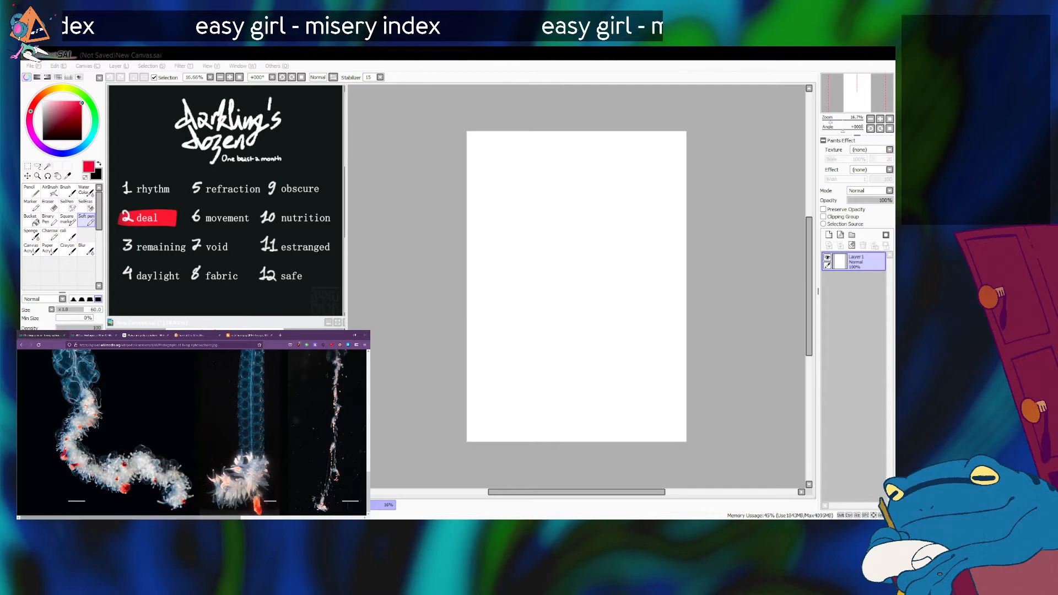
Examine the full-size siphonophore collage around specimens F, H, I and J for translucent body shapes.
{"action": "left_click", "coordinate": [181, 431]}
{"action": "scroll", "coordinate": [182, 430], "scroll_direction": "down", "scroll_amount": 2}
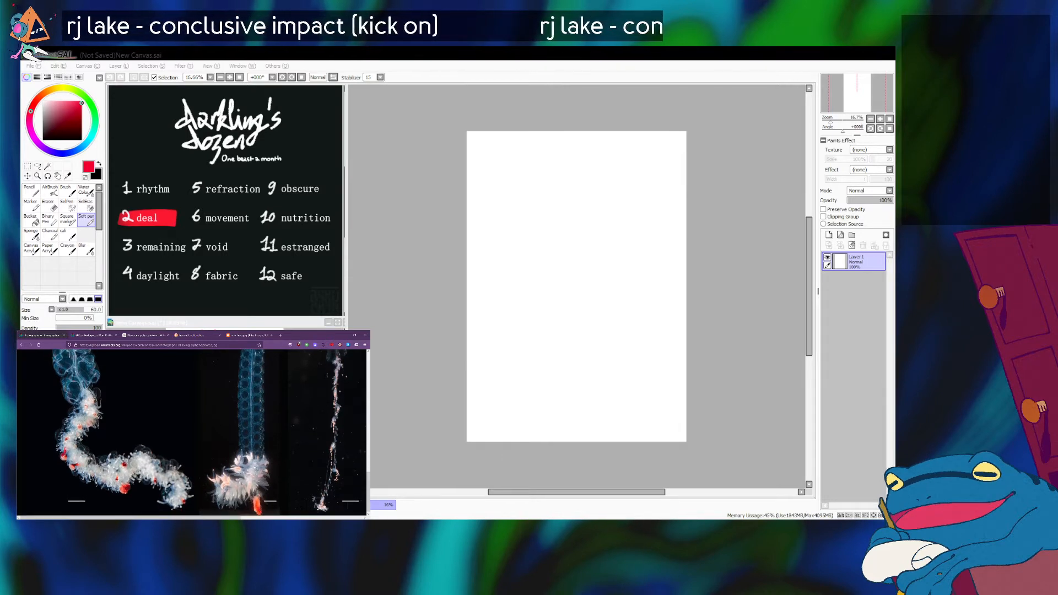
{"action": "scroll", "coordinate": [254, 468], "scroll_direction": "down", "scroll_amount": 6}
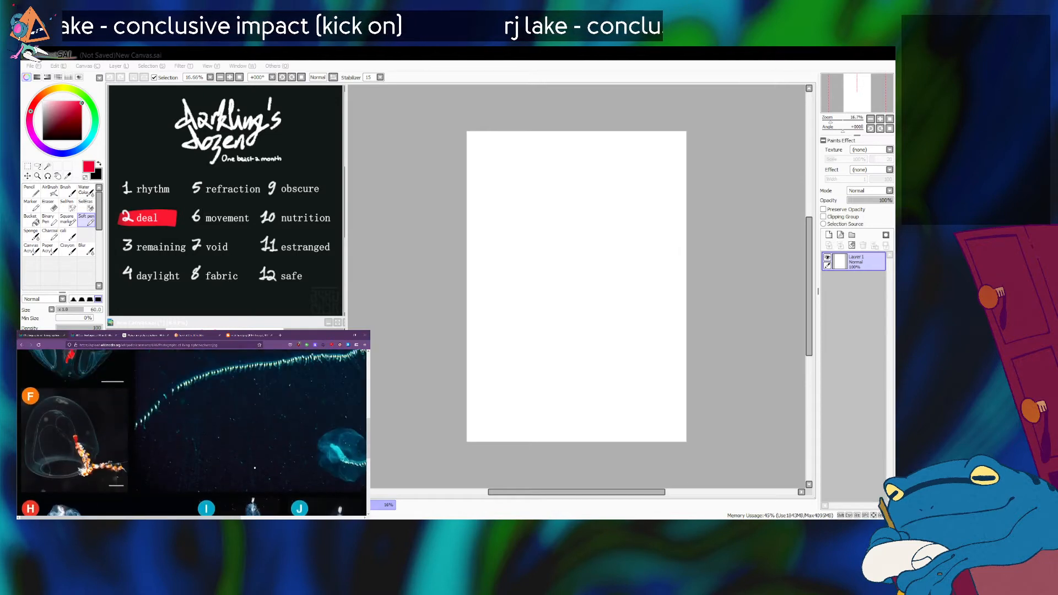
Look over more siphonophore specimens in the collage, then bring up and enlarge the side-view hare photo.
{"action": "scroll", "coordinate": [255, 469], "scroll_direction": "down", "scroll_amount": 5}
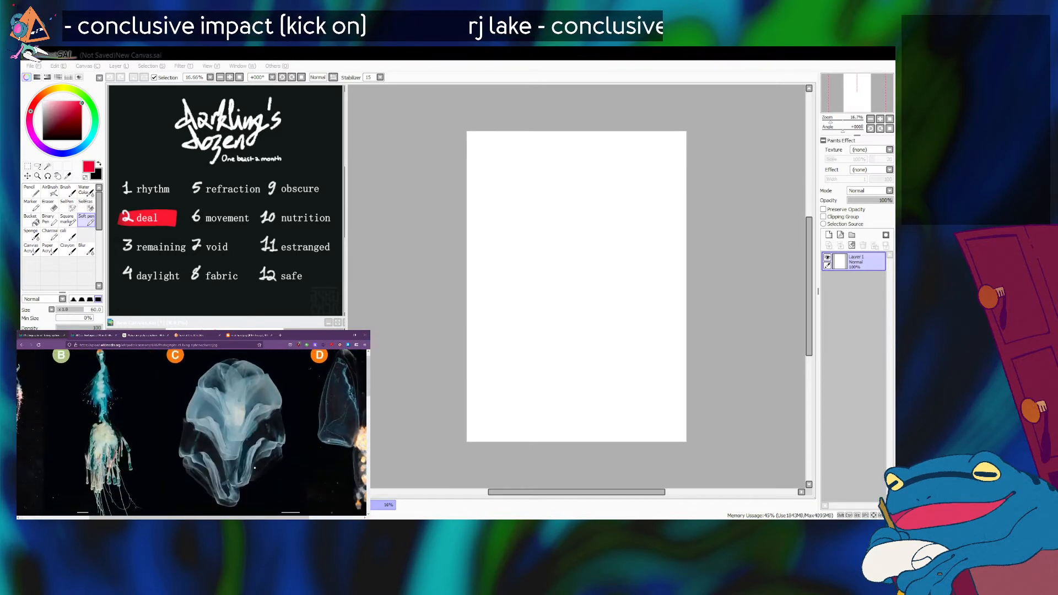
{"action": "scroll", "coordinate": [255, 469], "scroll_direction": "left", "scroll_amount": 3}
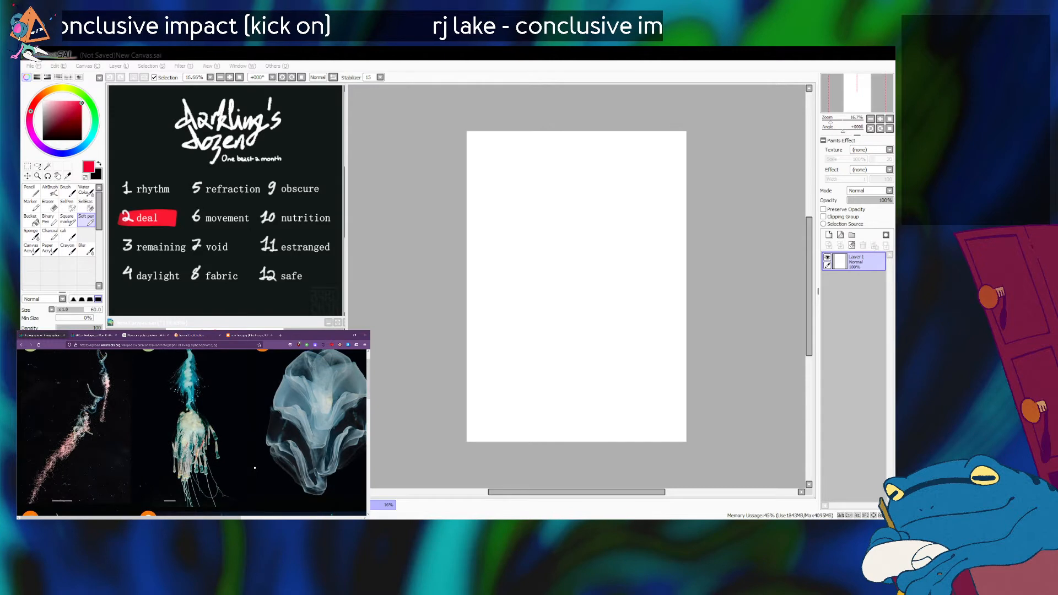
{"action": "scroll", "coordinate": [255, 468], "scroll_direction": "down", "scroll_amount": 4}
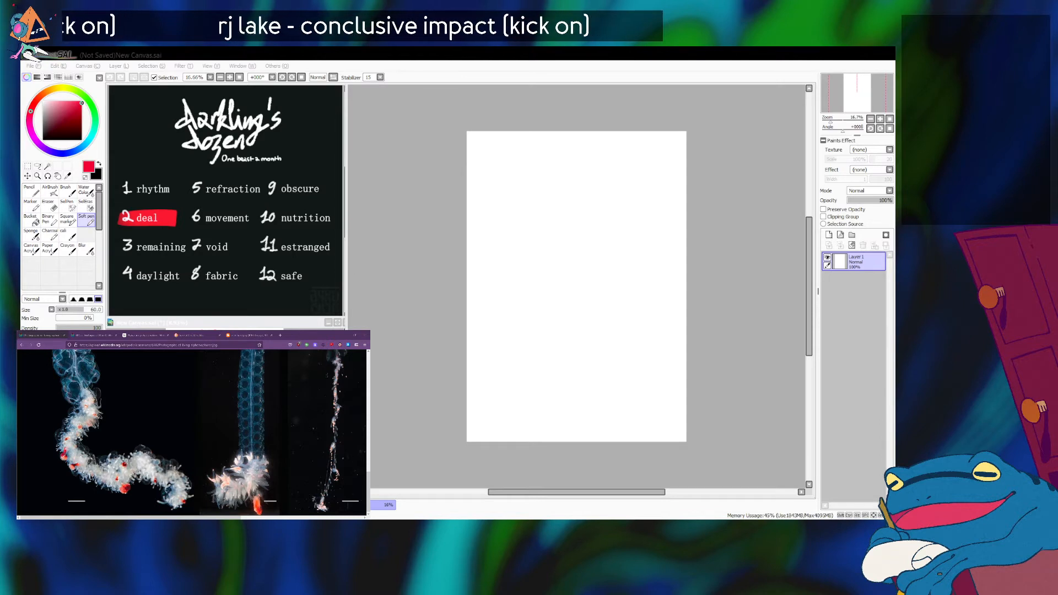
{"action": "left_click", "coordinate": [248, 335]}
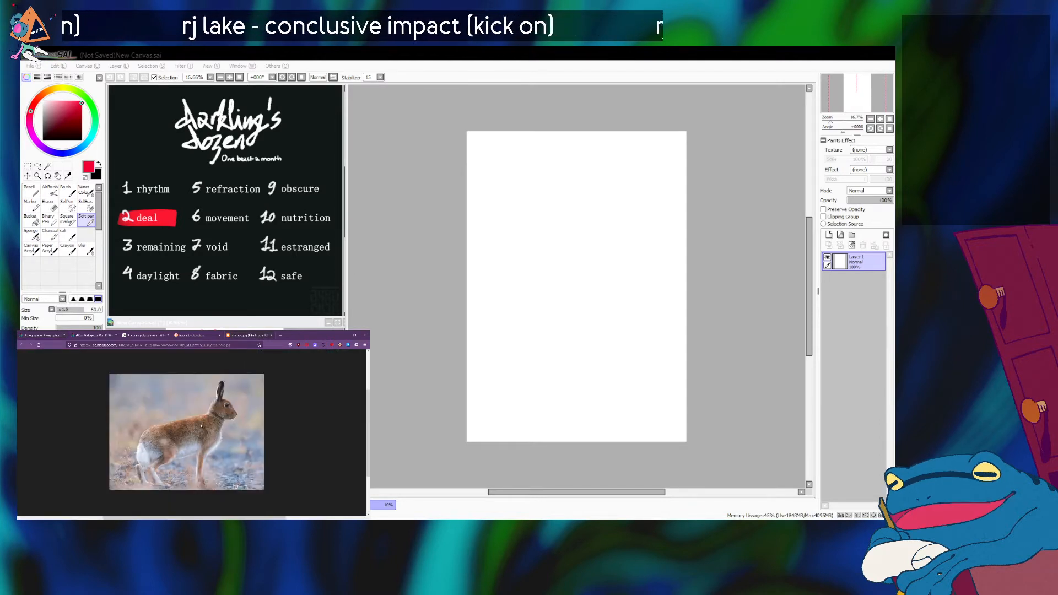
{"action": "scroll", "coordinate": [201, 427], "scroll_direction": "up", "scroll_amount": 2}
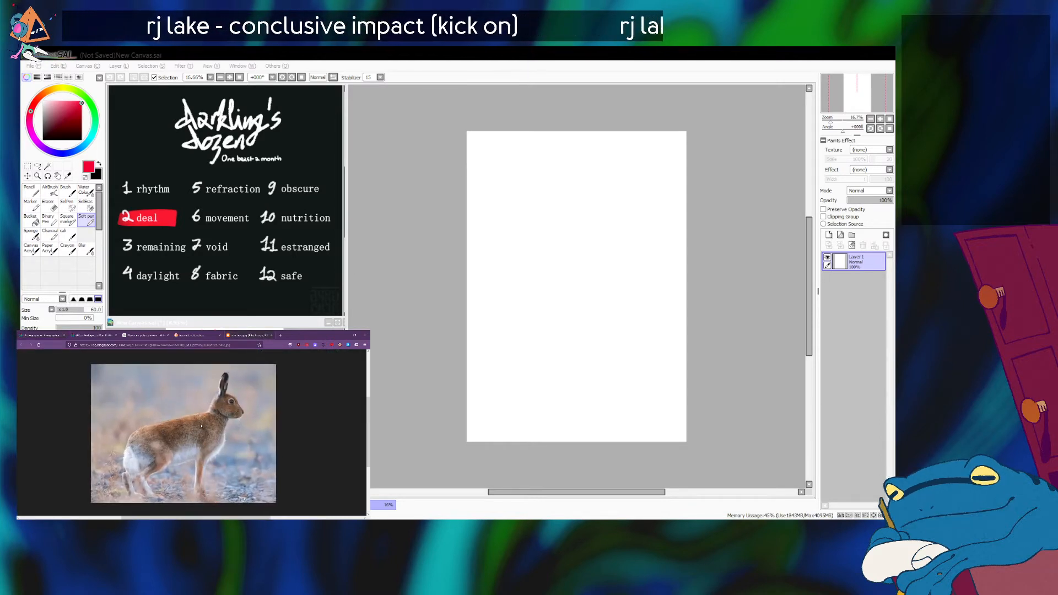
{"action": "left_click", "coordinate": [556, 213]}
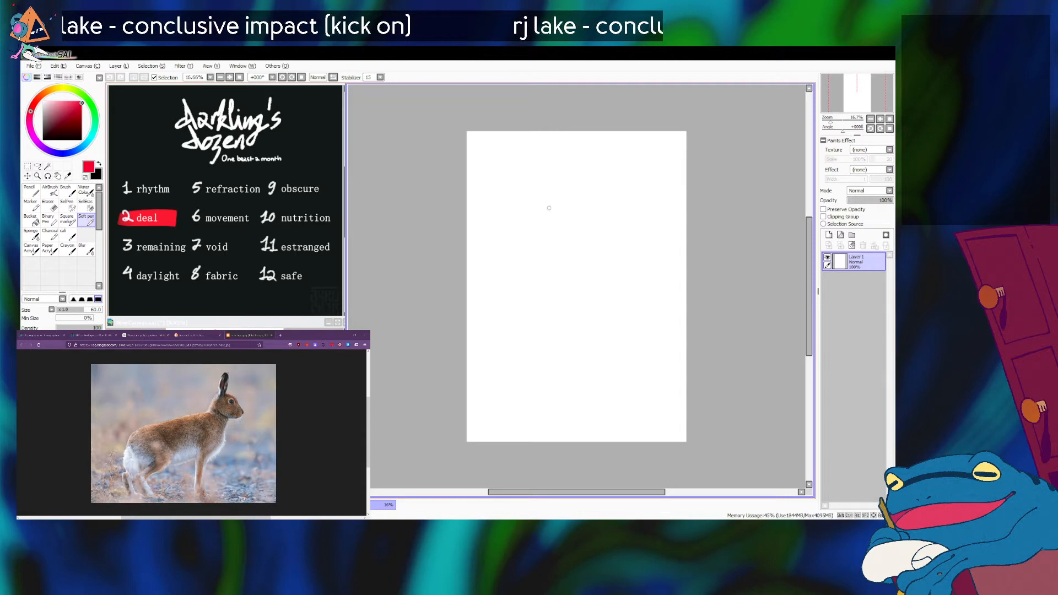
{"action": "mouse_move", "coordinate": [518, 205]}
{"action": "left_mouse_down"}
{"action": "mouse_move", "coordinate": [525, 252]}
{"action": "mouse_move", "coordinate": [515, 254]}
{"action": "left_mouse_up"}
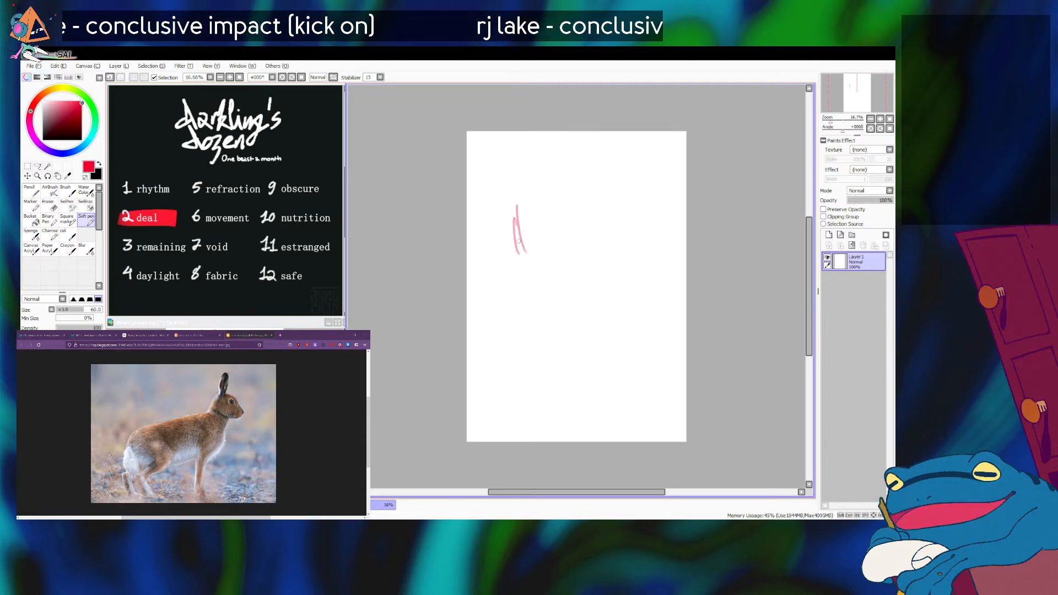
{"action": "key", "text": "ctrl+z"}
{"action": "key", "text": "ctrl+z"}
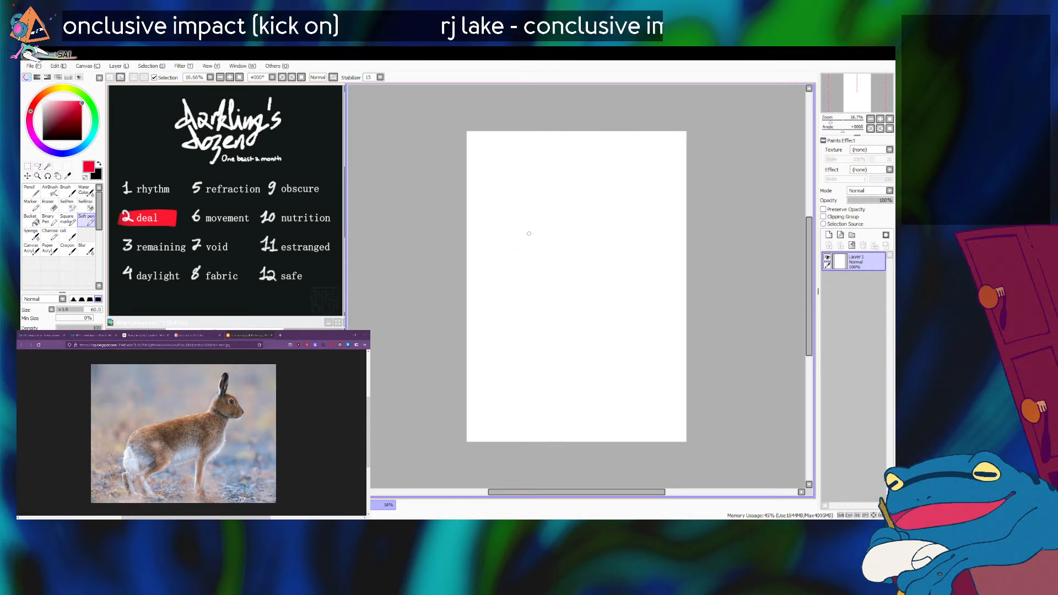
Reduce the brush size to 50 and sketch a rounded hare head with facial guide lines in the canvas's upper-left area.
{"action": "key", "text": "bracketleft"}
{"action": "mouse_move", "coordinate": [513, 205]}
{"action": "left_mouse_down"}
{"action": "mouse_move", "coordinate": [520, 256]}
{"action": "mouse_move", "coordinate": [511, 214]}
{"action": "mouse_move", "coordinate": [533, 195]}
{"action": "left_mouse_up"}
{"action": "mouse_move", "coordinate": [514, 215]}
{"action": "left_mouse_down"}
{"action": "mouse_move", "coordinate": [526, 203]}
{"action": "mouse_move", "coordinate": [562, 213]}
{"action": "mouse_move", "coordinate": [552, 251]}
{"action": "mouse_move", "coordinate": [523, 264]}
{"action": "left_mouse_up"}
{"action": "key", "text": "alt+Tab"}
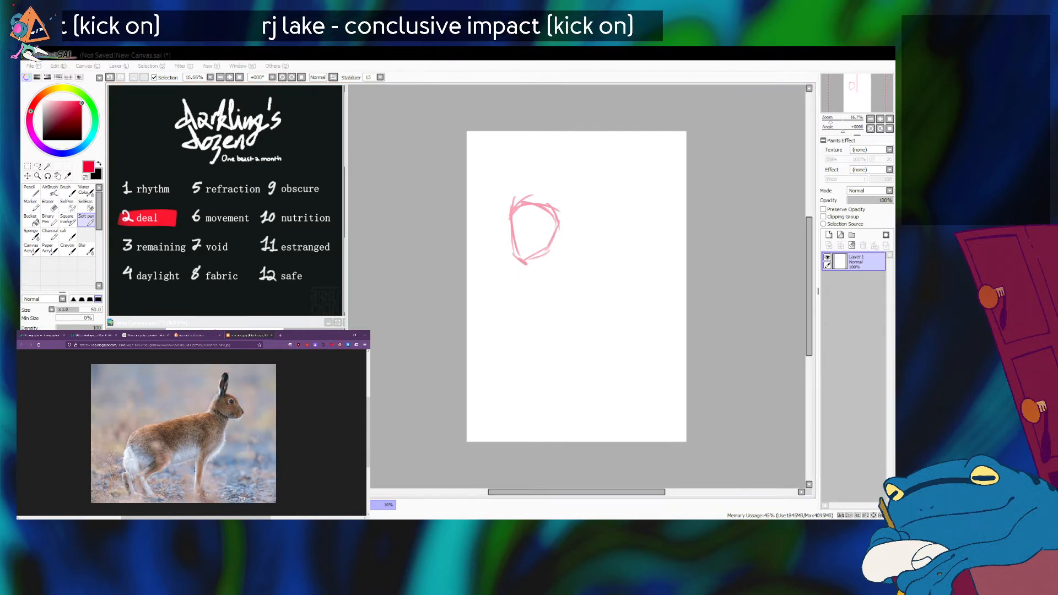
{"action": "key", "text": "alt+Tab"}
{"action": "mouse_move", "coordinate": [515, 231]}
{"action": "left_mouse_down"}
{"action": "mouse_move", "coordinate": [541, 240]}
{"action": "mouse_move", "coordinate": [541, 251]}
{"action": "mouse_move", "coordinate": [551, 240]}
{"action": "mouse_move", "coordinate": [510, 263]}
{"action": "left_mouse_up"}
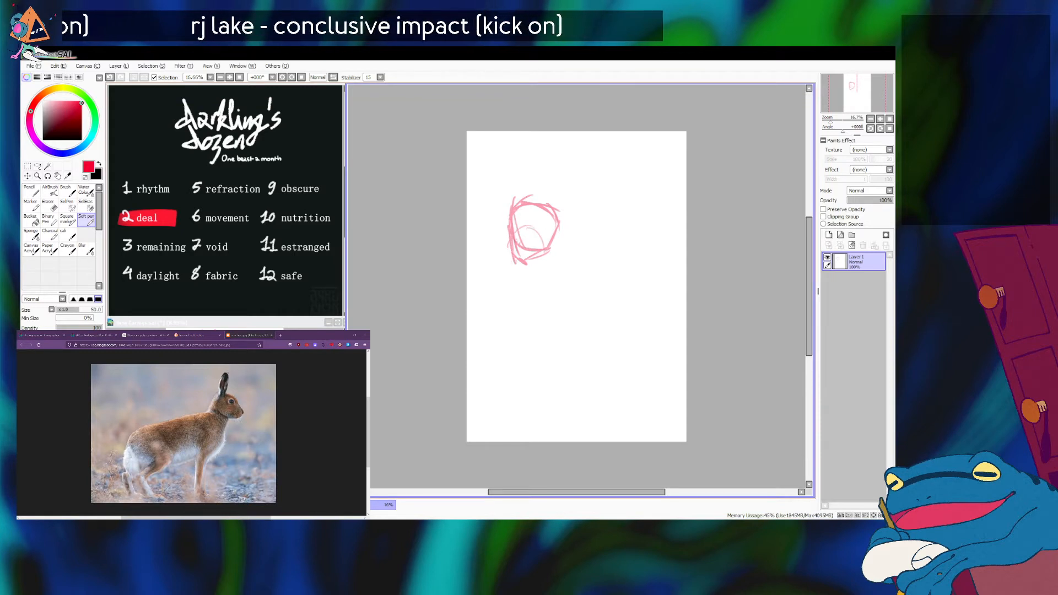
{"action": "left_click_drag", "start_coordinate": [529, 205], "coordinate": [523, 262]}
{"action": "left_click_drag", "start_coordinate": [503, 175], "coordinate": [507, 215]}
{"action": "key", "text": "ctrl+z"}
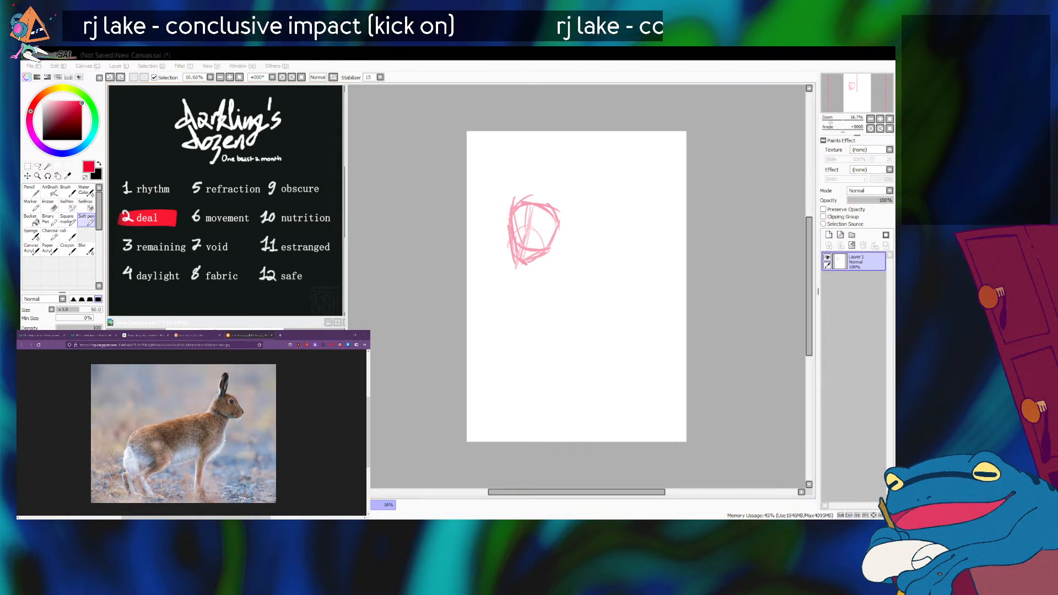
Set the brush size to 60, add a stroke along the head's right side, and undo the trial neck stroke.
{"action": "left_click", "coordinate": [574, 207]}
{"action": "mouse_move", "coordinate": [558, 225]}
{"action": "left_mouse_down"}
{"action": "mouse_move", "coordinate": [564, 244]}
{"action": "mouse_move", "coordinate": [558, 227]}
{"action": "mouse_move", "coordinate": [559, 254]}
{"action": "mouse_move", "coordinate": [537, 283]}
{"action": "left_mouse_up"}
{"action": "key", "text": "ctrl+z"}
{"action": "key", "text": "]"}
{"action": "key", "text": "ctrl+z"}
{"action": "key", "text": "ctrl+z"}
{"action": "key", "text": "ctrl+z"}
{"action": "key", "text": "ctrl+z"}
{"action": "key", "text": "ctrl+z"}
{"action": "key", "text": "ctrl+z"}
{"action": "key", "text": "ctrl+z"}
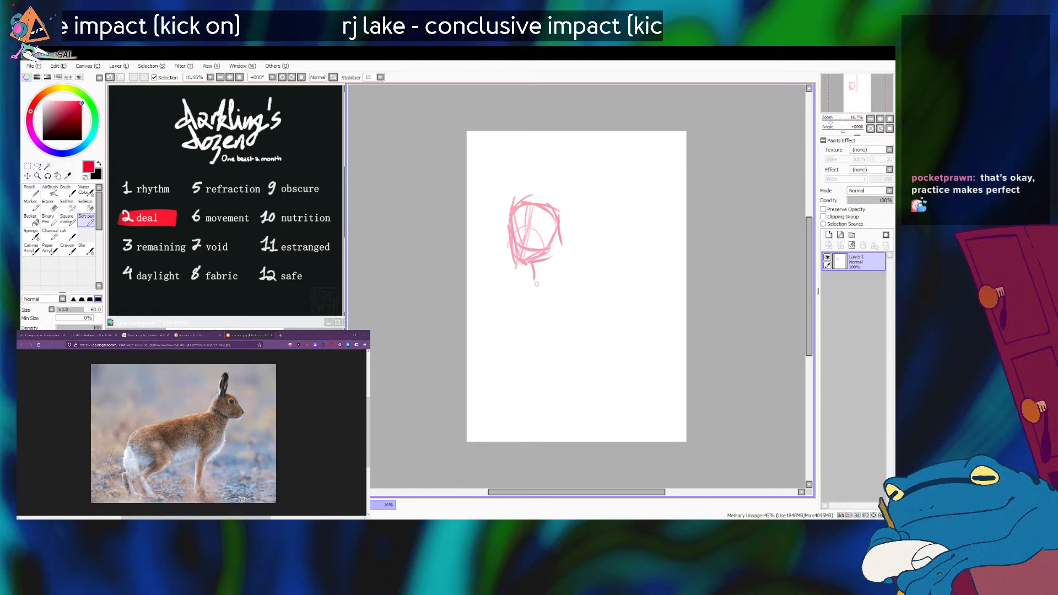
{"action": "key", "text": "ctrl+z"}
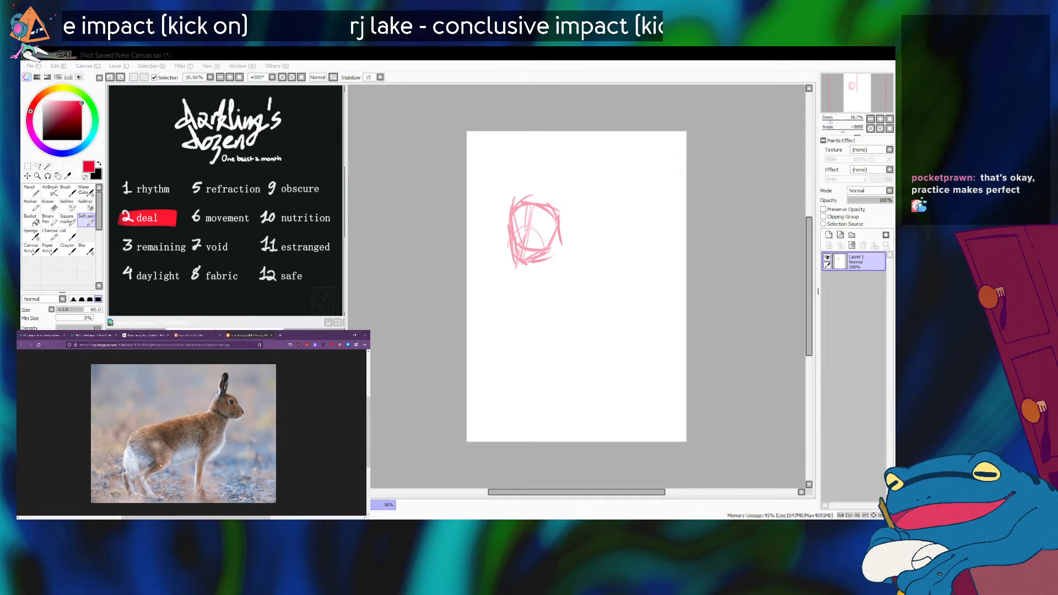
Sketch a short curved neck line below the head and undo the trial back line.
{"action": "key", "text": "alt+Tab"}
{"action": "mouse_move", "coordinate": [546, 264]}
{"action": "left_mouse_down"}
{"action": "mouse_move", "coordinate": [532, 280]}
{"action": "mouse_move", "coordinate": [539, 293]}
{"action": "left_mouse_up"}
{"action": "left_click_drag", "start_coordinate": [559, 232], "coordinate": [589, 250]}
{"action": "key", "text": "ctrl+z"}
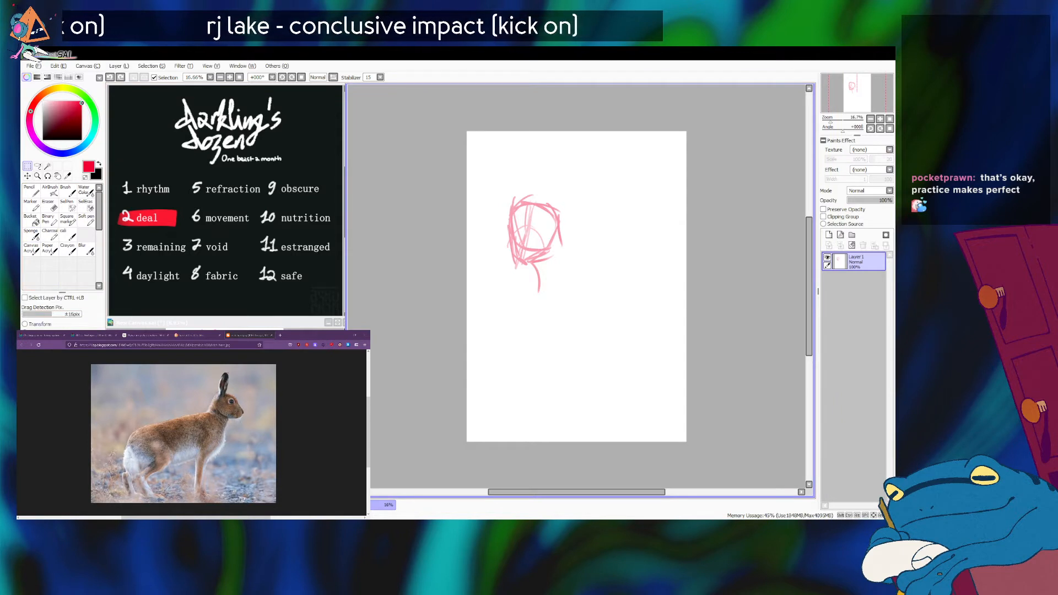
Transform the head and neck sketch to a slightly smaller size and shift it down a little.
{"action": "key", "text": "ctrl+t"}
{"action": "mouse_move", "coordinate": [564, 293]}
{"action": "left_mouse_down"}
{"action": "mouse_move", "coordinate": [547, 265]}
{"action": "mouse_move", "coordinate": [553, 276]}
{"action": "left_mouse_up"}
{"action": "left_click_drag", "start_coordinate": [530, 235], "coordinate": [530, 251]}
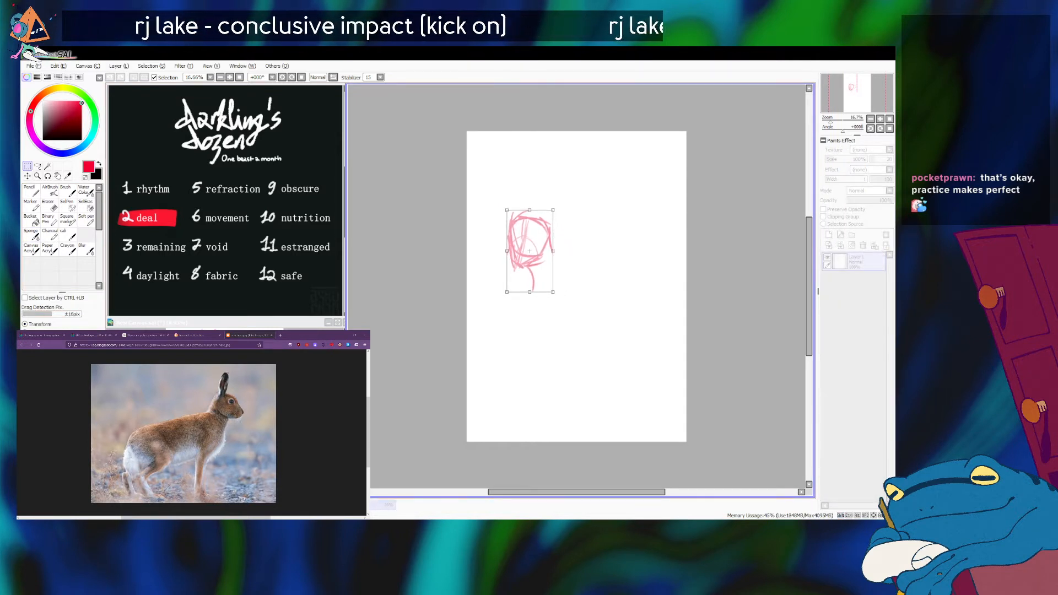
{"action": "key", "text": "Return"}
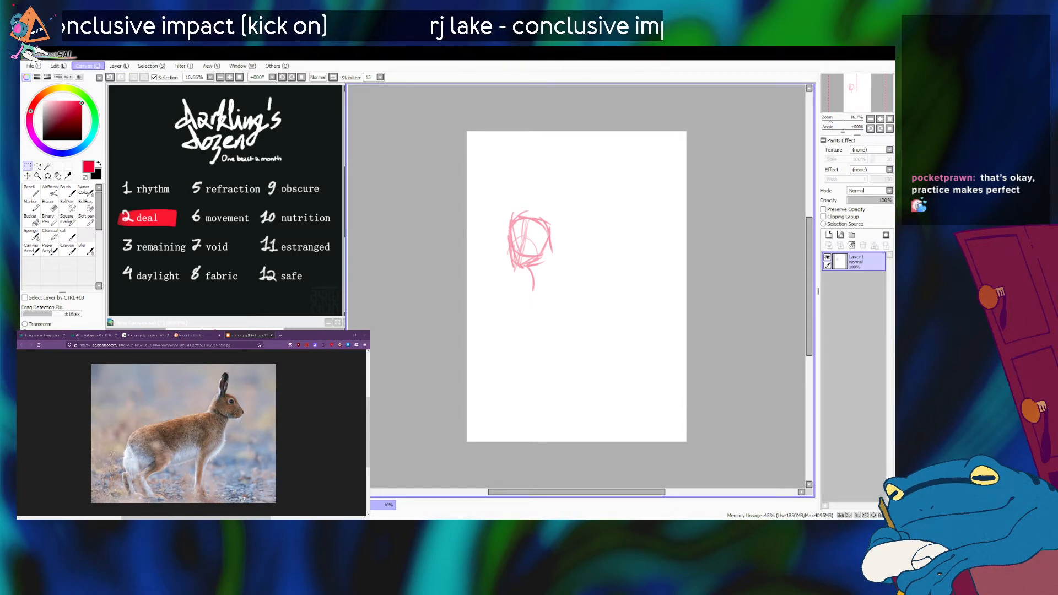
Rotate the canvas to landscape, then turn the head sketch upright and move it toward the canvas's left side.
{"action": "key", "text": "h"}
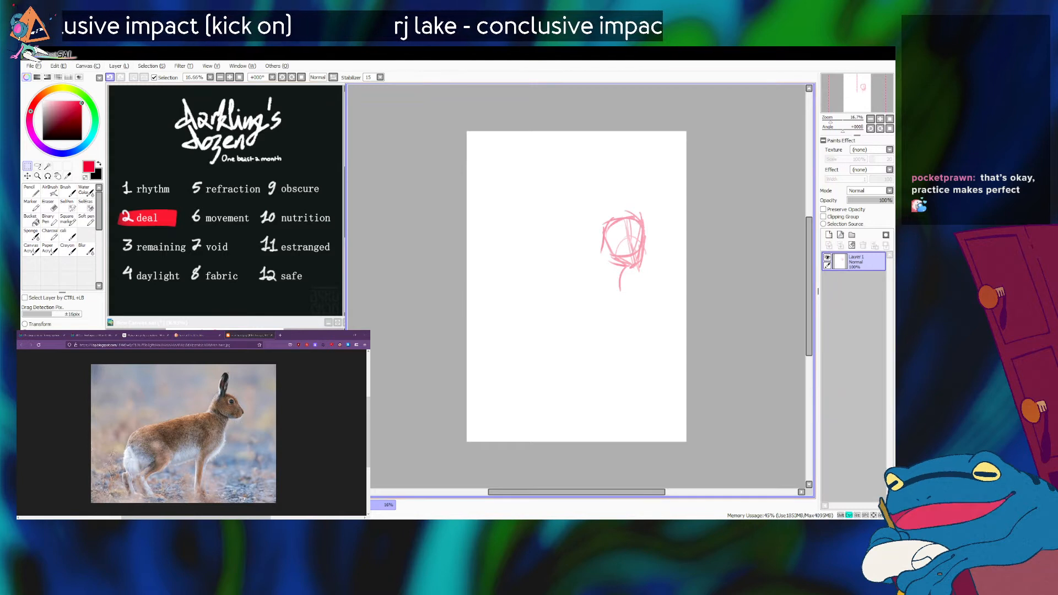
{"action": "key", "text": "h"}
{"action": "key", "text": "l"}
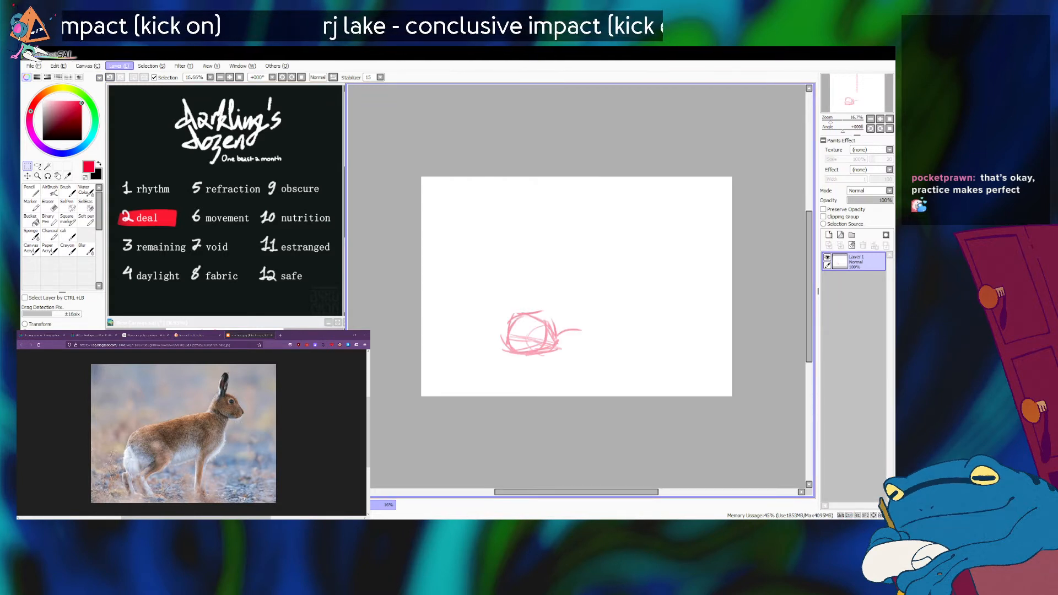
{"action": "key", "text": "r"}
{"action": "left_click", "coordinate": [27, 176]}
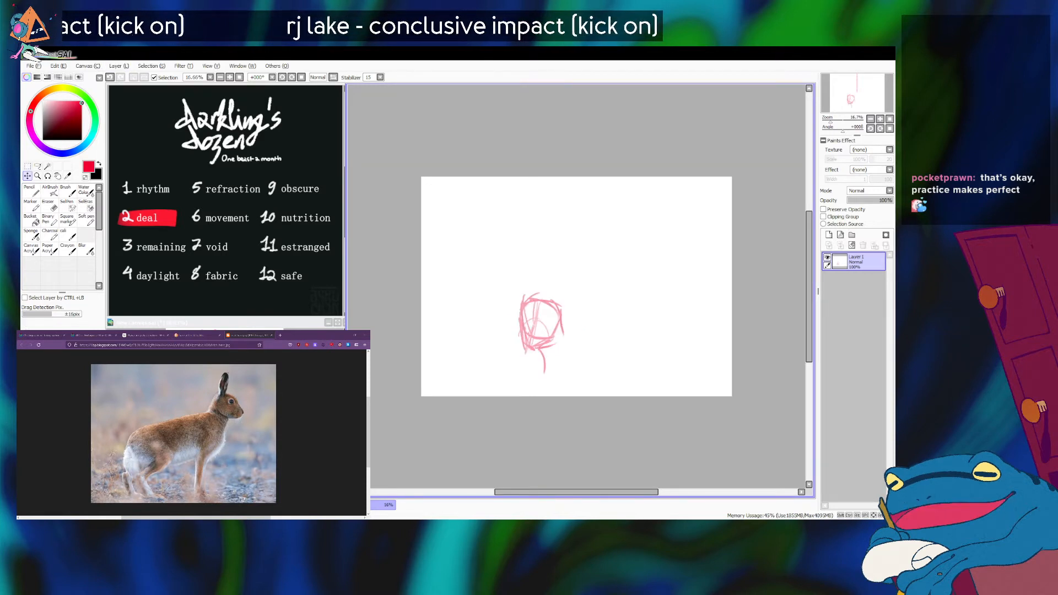
{"action": "left_click_drag", "start_coordinate": [542, 326], "coordinate": [508, 270]}
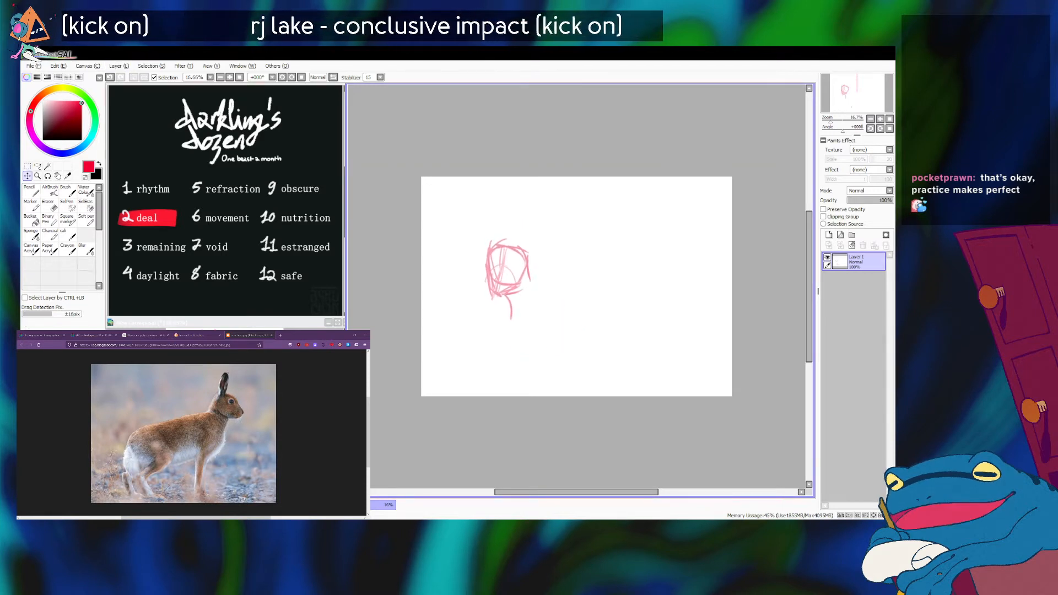
Scale the head sketch down further and move it up and to the left on the landscape canvas.
{"action": "key", "text": "m"}
{"action": "key", "text": "ctrl+t"}
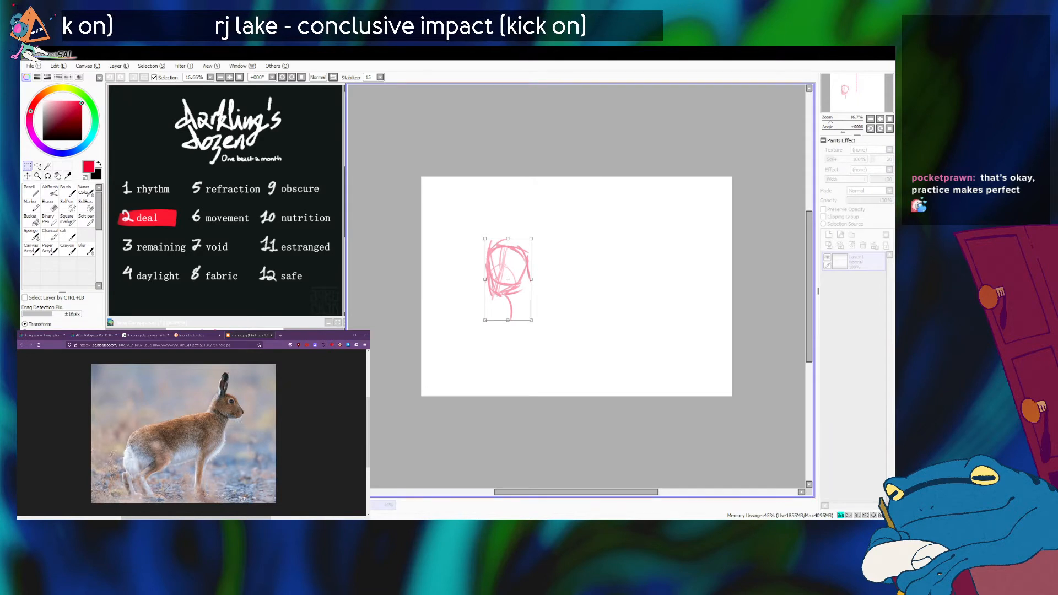
{"action": "left_click_drag", "start_coordinate": [485, 320], "coordinate": [490, 310]}
{"action": "left_click_drag", "start_coordinate": [511, 274], "coordinate": [496, 262]}
{"action": "key", "text": "Return"}
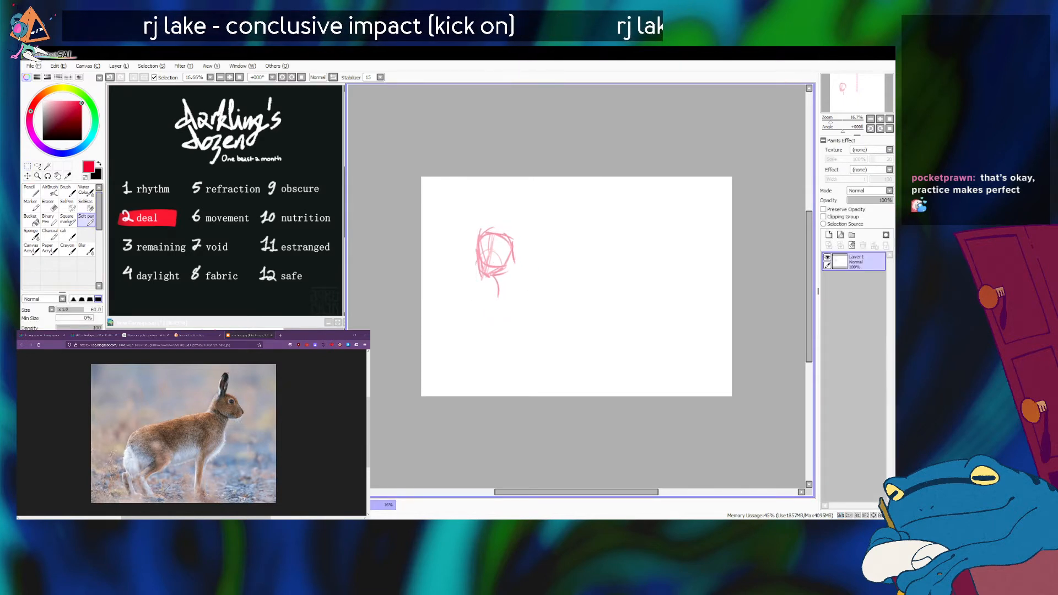
{"action": "key", "text": "alt+Tab"}
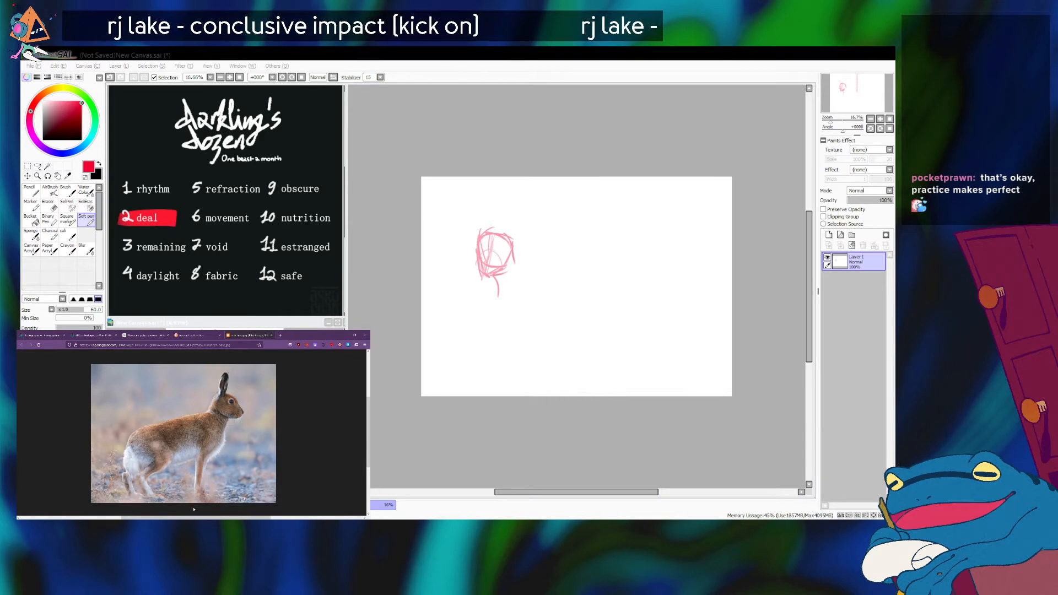
{"action": "key", "text": "alt+Tab"}
{"action": "left_click_drag", "start_coordinate": [513, 250], "coordinate": [582, 278]}
{"action": "key", "text": "ctrl+z"}
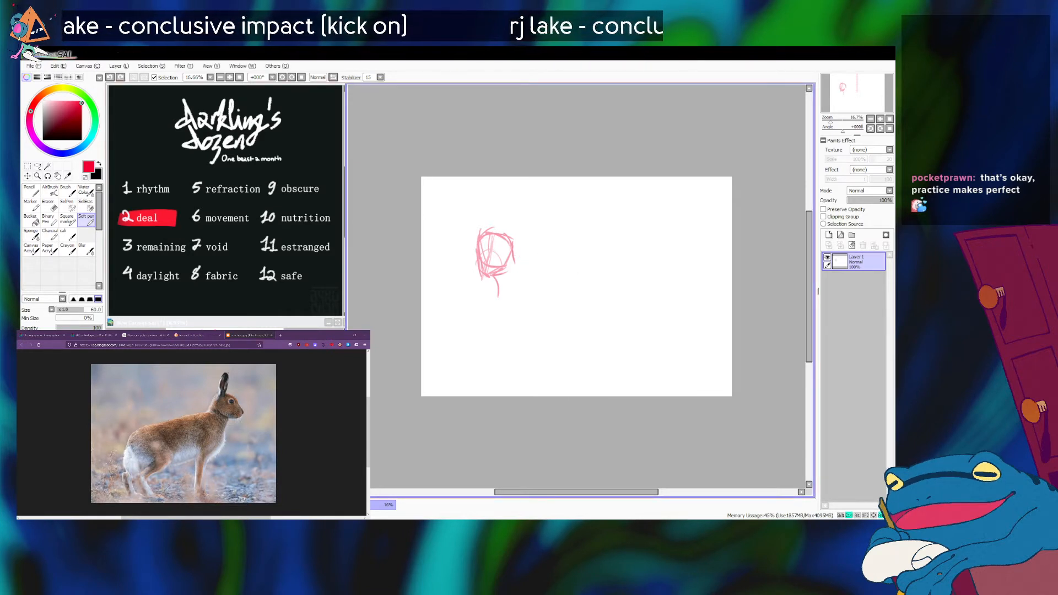
{"action": "left_click_drag", "start_coordinate": [514, 253], "coordinate": [581, 279]}
{"action": "key", "text": "ctrl+z"}
{"action": "mouse_move", "coordinate": [513, 255]}
{"action": "left_mouse_down"}
{"action": "mouse_move", "coordinate": [599, 283]}
{"action": "mouse_move", "coordinate": [541, 277]}
{"action": "mouse_move", "coordinate": [570, 290]}
{"action": "left_mouse_up"}
{"action": "key", "text": "ctrl+z"}
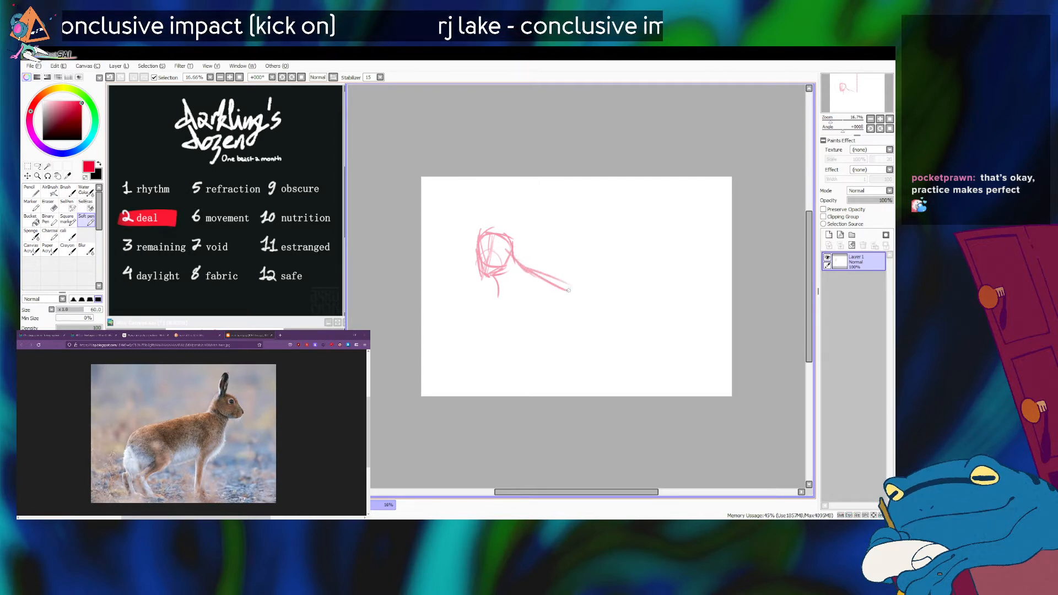
{"action": "key", "text": "ctrl+z"}
{"action": "key", "text": "ctrl+z"}
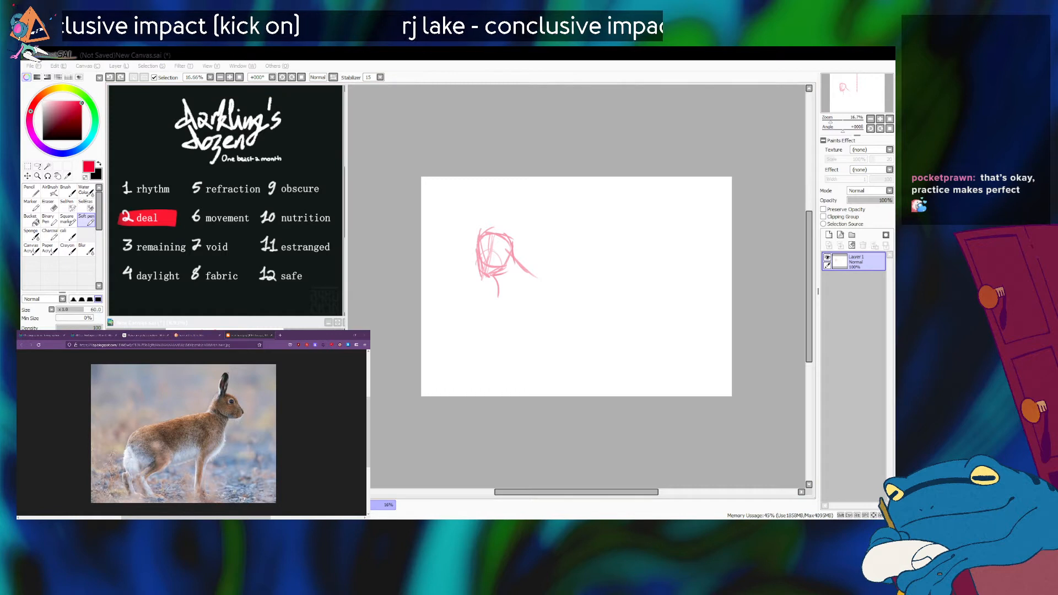
Sketch the hare's sloping back and rounded rump from the head, and reinforce the throat and chest line.
{"action": "mouse_move", "coordinate": [514, 258]}
{"action": "left_mouse_down"}
{"action": "mouse_move", "coordinate": [574, 284]}
{"action": "mouse_move", "coordinate": [615, 288]}
{"action": "mouse_move", "coordinate": [611, 334]}
{"action": "left_mouse_up"}
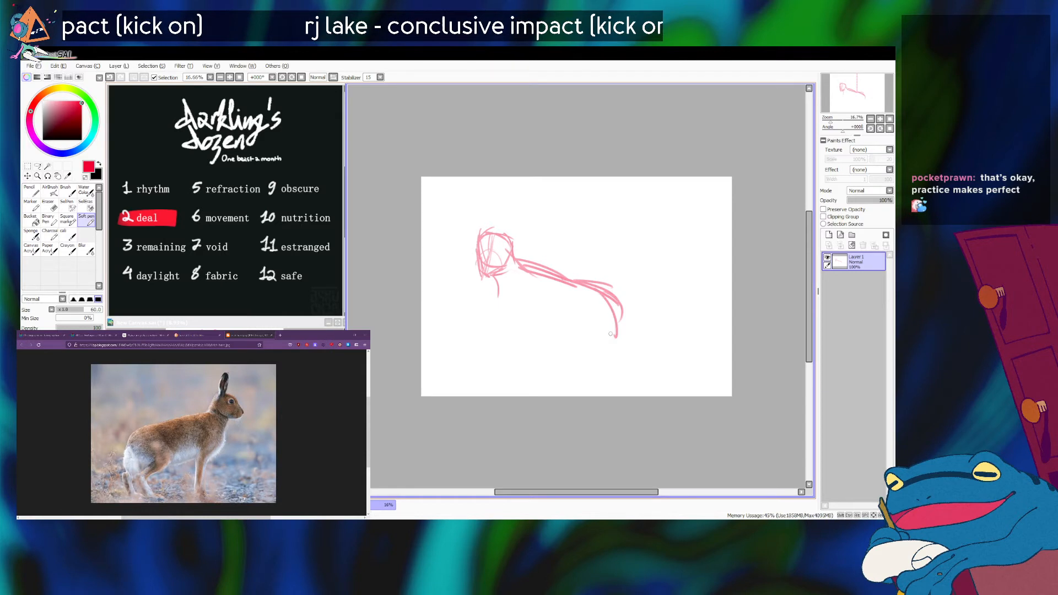
{"action": "left_click", "coordinate": [205, 516]}
{"action": "left_click", "coordinate": [494, 279]}
{"action": "left_click_drag", "start_coordinate": [493, 279], "coordinate": [503, 314]}
{"action": "left_click", "coordinate": [205, 516]}
{"action": "left_click", "coordinate": [495, 295]}
{"action": "mouse_move", "coordinate": [490, 275]}
{"action": "left_mouse_down"}
{"action": "mouse_move", "coordinate": [504, 302]}
{"action": "mouse_move", "coordinate": [498, 327]}
{"action": "left_mouse_up"}
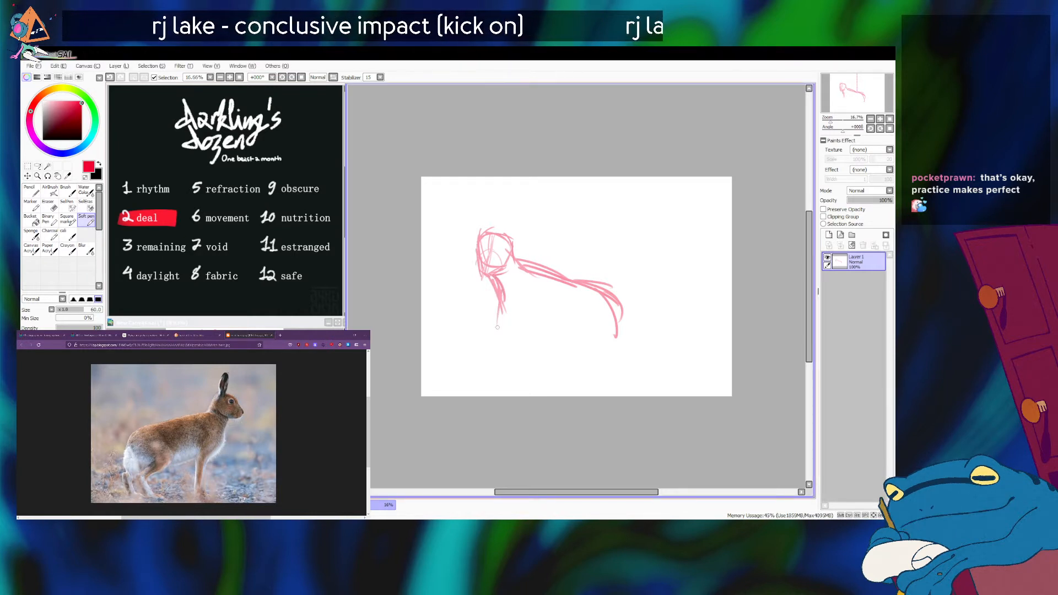
Sketch the chest and shoulder curves and close the body with a belly line running to the rump.
{"action": "mouse_move", "coordinate": [532, 274]}
{"action": "left_mouse_down"}
{"action": "mouse_move", "coordinate": [504, 294]}
{"action": "mouse_move", "coordinate": [497, 322]}
{"action": "mouse_move", "coordinate": [544, 333]}
{"action": "mouse_move", "coordinate": [579, 315]}
{"action": "mouse_move", "coordinate": [619, 336]}
{"action": "left_mouse_up"}
{"action": "key", "text": "ctrl+z"}
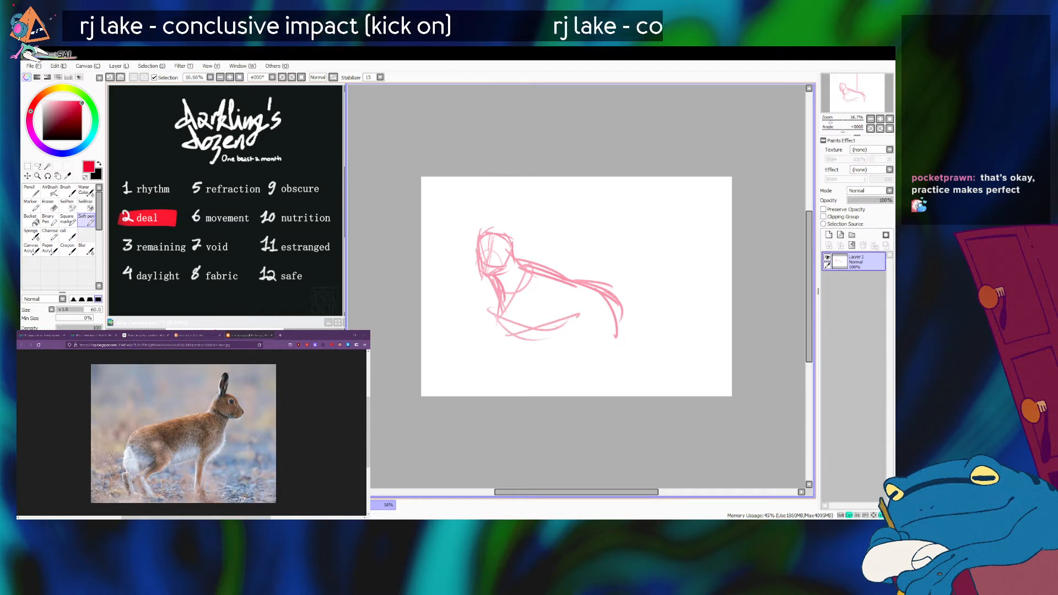
{"action": "mouse_move", "coordinate": [552, 324]}
{"action": "left_mouse_down"}
{"action": "mouse_move", "coordinate": [610, 327]}
{"action": "mouse_move", "coordinate": [556, 330]}
{"action": "mouse_move", "coordinate": [619, 334]}
{"action": "left_mouse_up"}
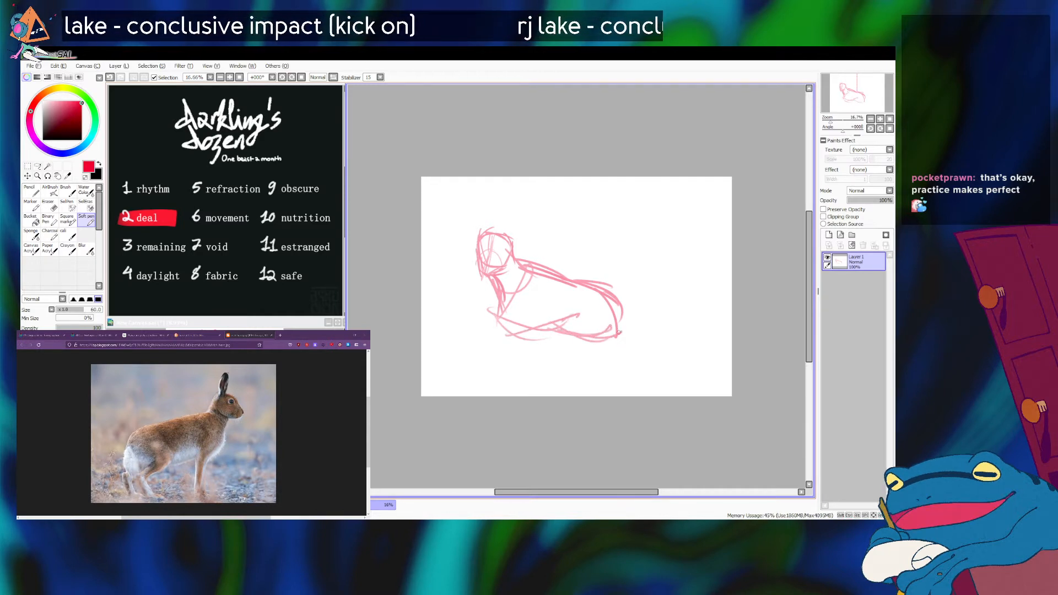
{"action": "left_click", "coordinate": [380, 527]}
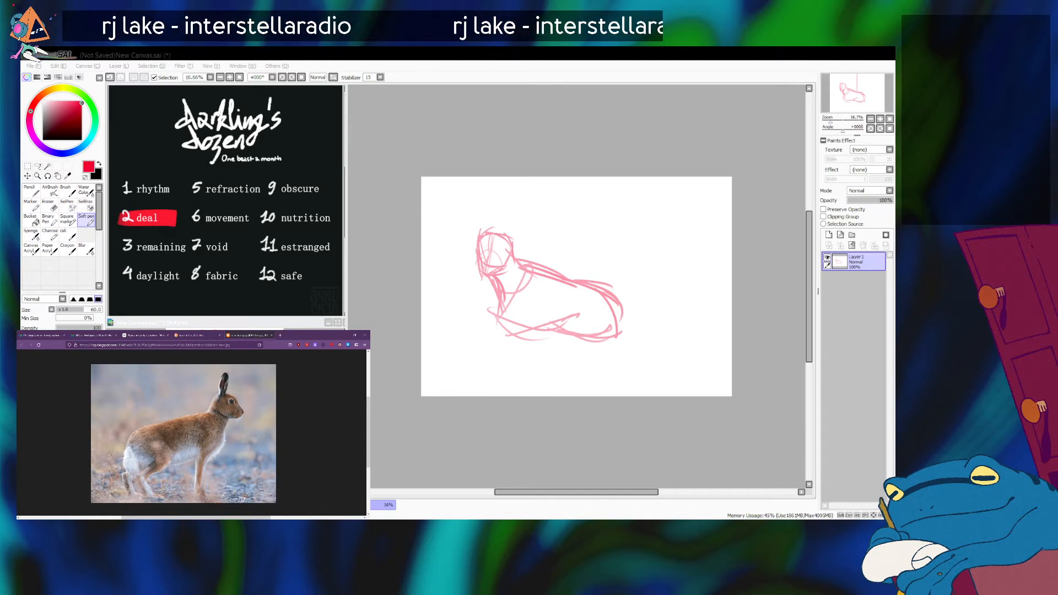
Sketch shoulder marks and a front-leg line below the chest, undo the extra leg strokes, and nudge the sketch upward.
{"action": "key", "text": "alt+Tab"}
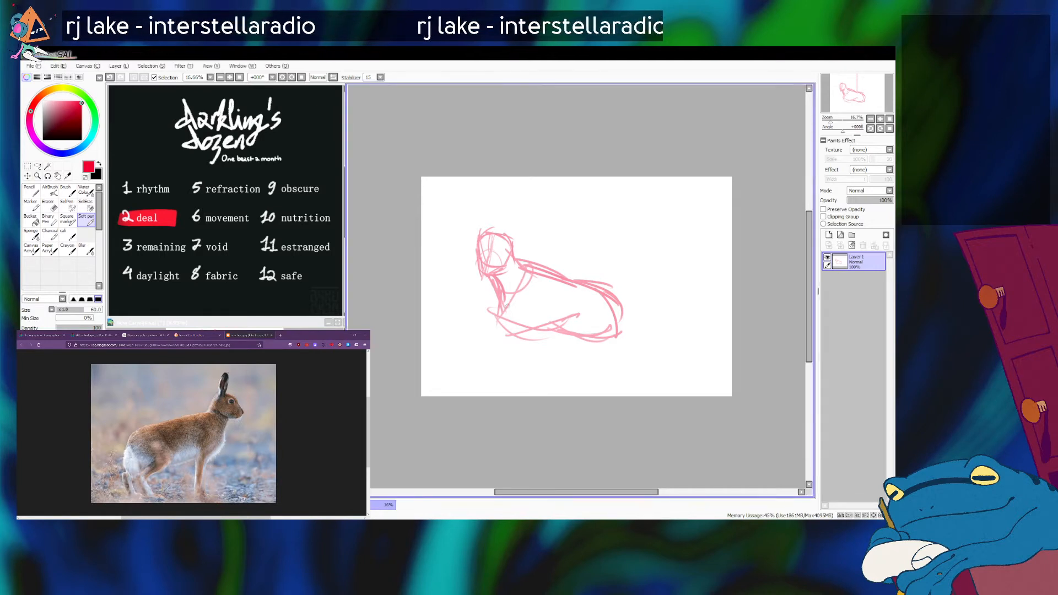
{"action": "mouse_move", "coordinate": [517, 289]}
{"action": "left_mouse_down"}
{"action": "mouse_move", "coordinate": [528, 322]}
{"action": "mouse_move", "coordinate": [550, 315]}
{"action": "left_mouse_up"}
{"action": "mouse_move", "coordinate": [515, 310]}
{"action": "left_mouse_down"}
{"action": "mouse_move", "coordinate": [536, 308]}
{"action": "mouse_move", "coordinate": [540, 369]}
{"action": "left_mouse_up"}
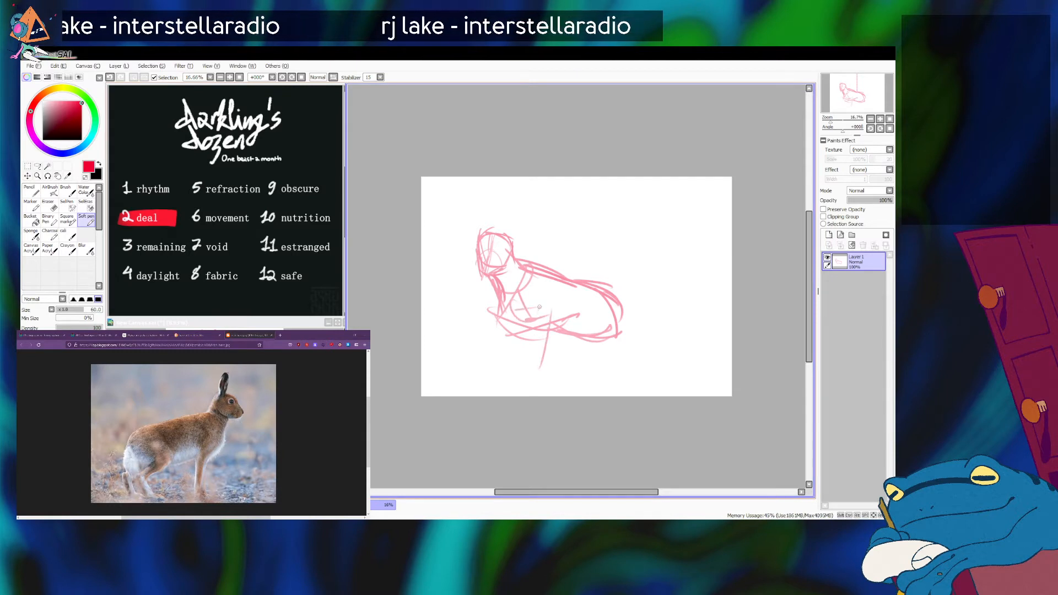
{"action": "mouse_move", "coordinate": [533, 324]}
{"action": "left_mouse_down"}
{"action": "mouse_move", "coordinate": [526, 378]}
{"action": "mouse_move", "coordinate": [541, 378]}
{"action": "left_mouse_up"}
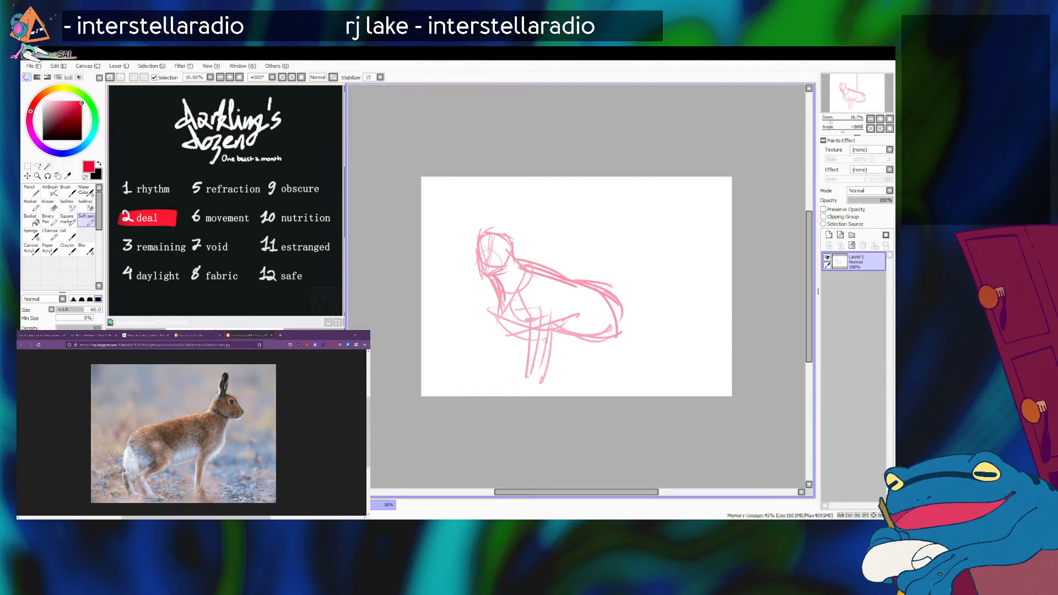
{"action": "key", "text": "ctrl+z"}
{"action": "key", "text": "ctrl+z"}
{"action": "left_click_drag", "start_coordinate": [551, 298], "coordinate": [551, 291]}
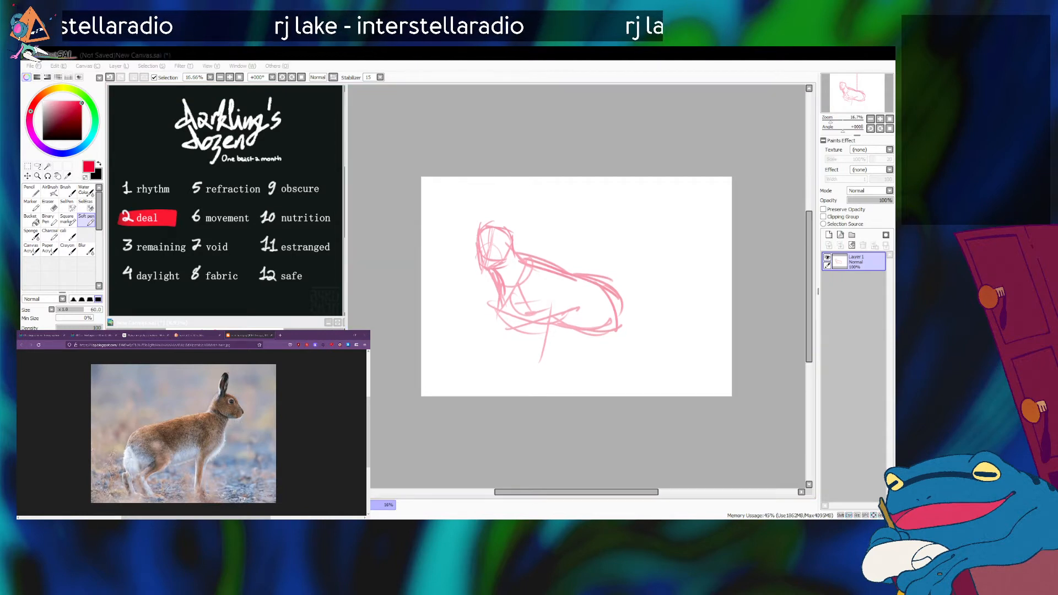
{"action": "left_click", "coordinate": [540, 318]}
{"action": "mouse_move", "coordinate": [534, 318]}
{"action": "left_mouse_down"}
{"action": "mouse_move", "coordinate": [541, 346]}
{"action": "mouse_move", "coordinate": [543, 318]}
{"action": "mouse_move", "coordinate": [533, 363]}
{"action": "left_mouse_up"}
{"action": "left_click_drag", "start_coordinate": [538, 322], "coordinate": [533, 370]}
{"action": "key", "text": "ctrl+z"}
{"action": "key", "text": "ctrl+z"}
{"action": "key", "text": "ctrl+z"}
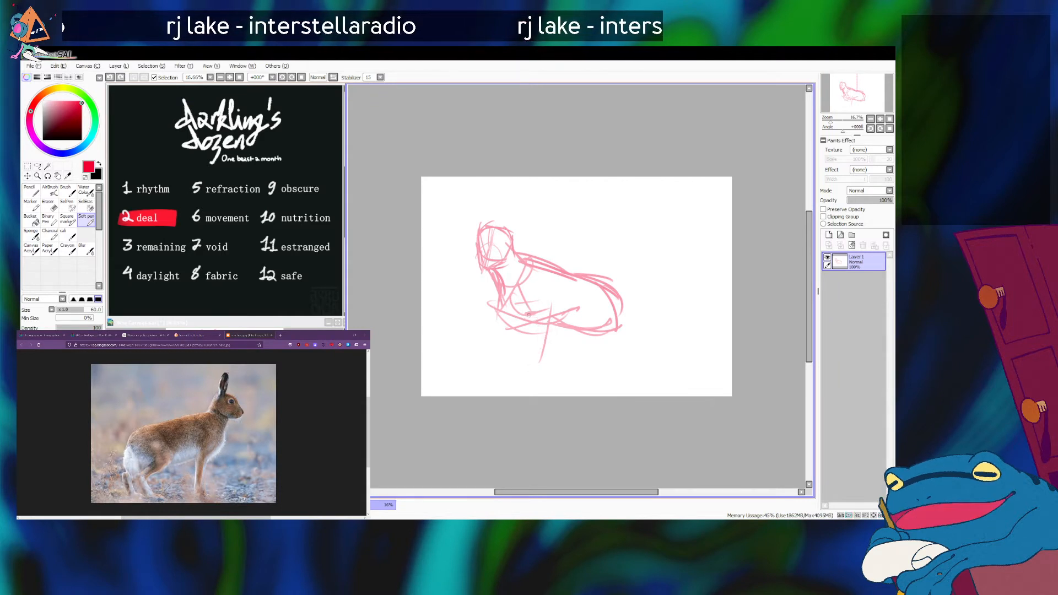
{"action": "left_click_drag", "start_coordinate": [524, 312], "coordinate": [545, 317]}
{"action": "mouse_move", "coordinate": [547, 319]}
{"action": "left_mouse_down"}
{"action": "mouse_move", "coordinate": [533, 374]}
{"action": "mouse_move", "coordinate": [565, 319]}
{"action": "mouse_move", "coordinate": [546, 380]}
{"action": "mouse_move", "coordinate": [559, 331]}
{"action": "mouse_move", "coordinate": [543, 388]}
{"action": "left_mouse_up"}
{"action": "left_click_drag", "start_coordinate": [537, 377], "coordinate": [532, 388]}
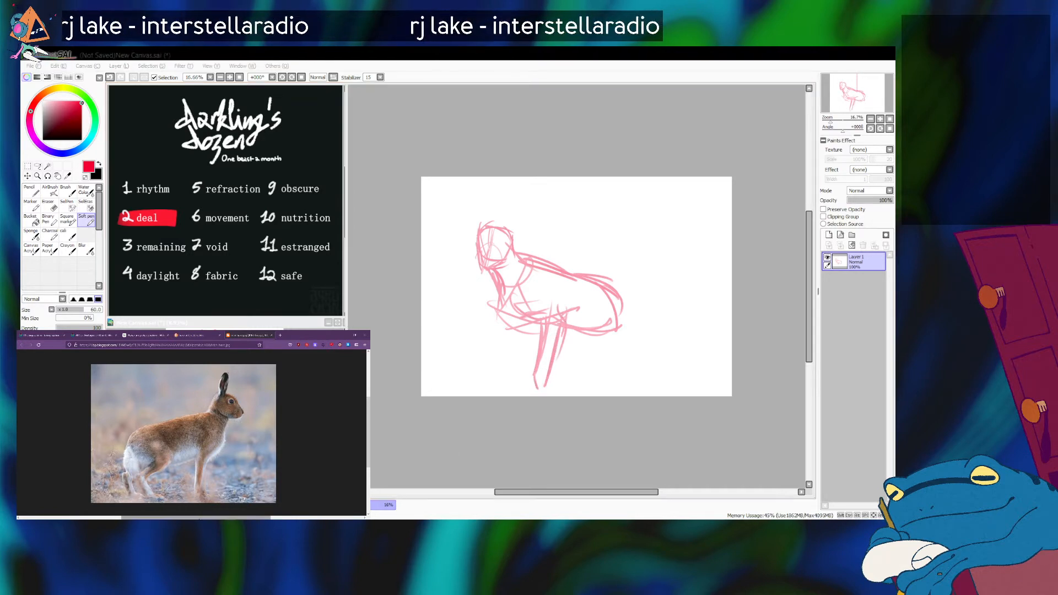
{"action": "key", "text": "ctrl+z"}
{"action": "key", "text": "ctrl+z"}
{"action": "key", "text": "ctrl+z"}
{"action": "key", "text": "ctrl+z"}
{"action": "key", "text": "ctrl+z"}
{"action": "key", "text": "ctrl+z"}
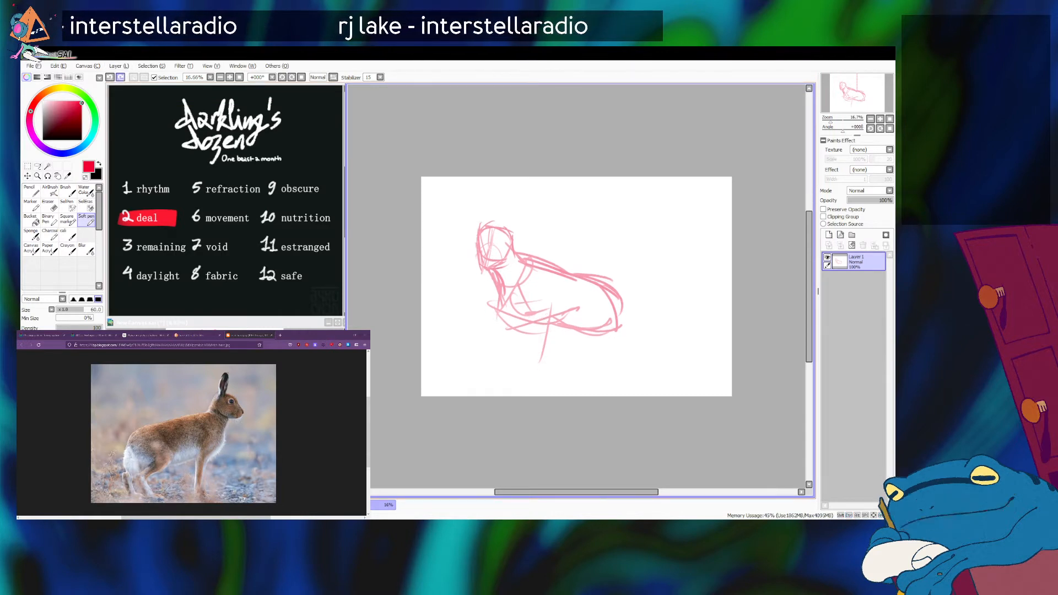
Sketch two long lines down from the chest for the nearer front leg.
{"action": "left_click_drag", "start_coordinate": [551, 292], "coordinate": [527, 374]}
{"action": "mouse_move", "coordinate": [534, 322]}
{"action": "left_mouse_down"}
{"action": "mouse_move", "coordinate": [523, 379]}
{"action": "mouse_move", "coordinate": [543, 382]}
{"action": "mouse_move", "coordinate": [533, 389]}
{"action": "left_mouse_up"}
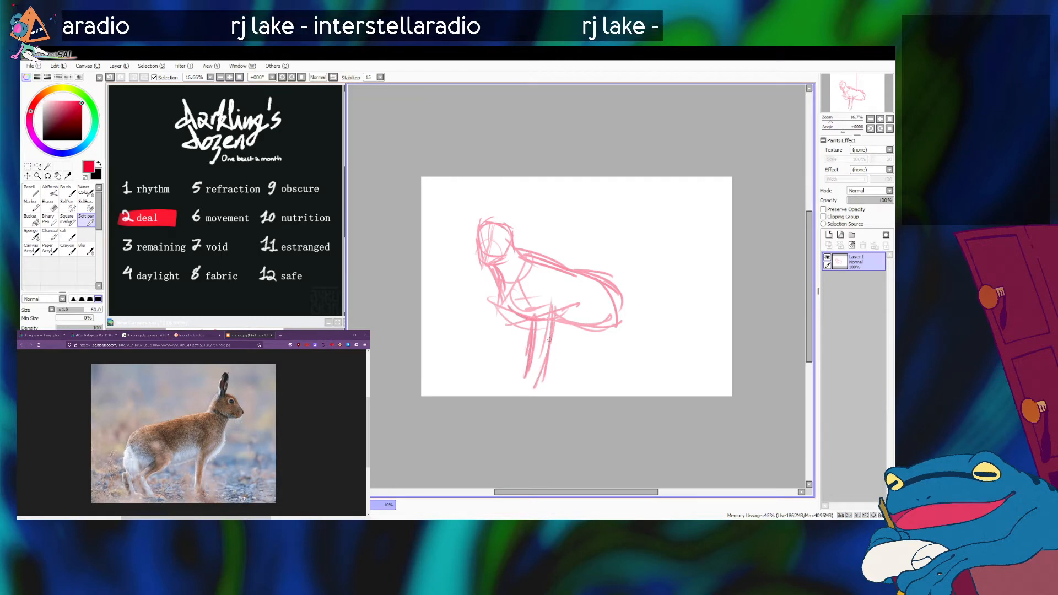
Browse the hare image results, open the Belgian hare photo at full size, and examine its body and legs.
{"action": "left_click", "coordinate": [198, 501]}
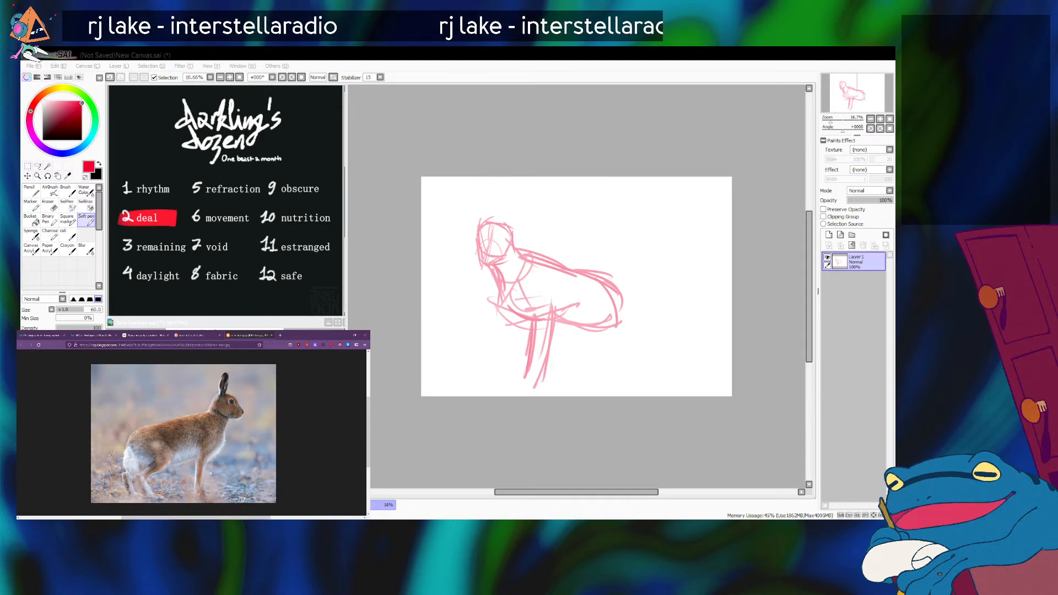
{"action": "left_click", "coordinate": [203, 335]}
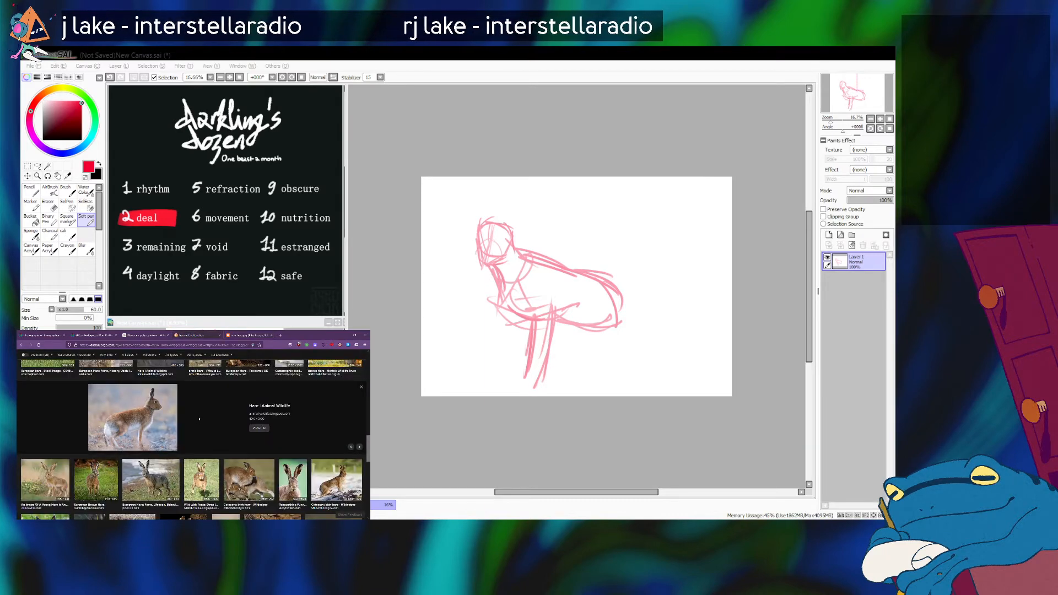
{"action": "scroll", "coordinate": [199, 419], "scroll_direction": "down", "scroll_amount": 1}
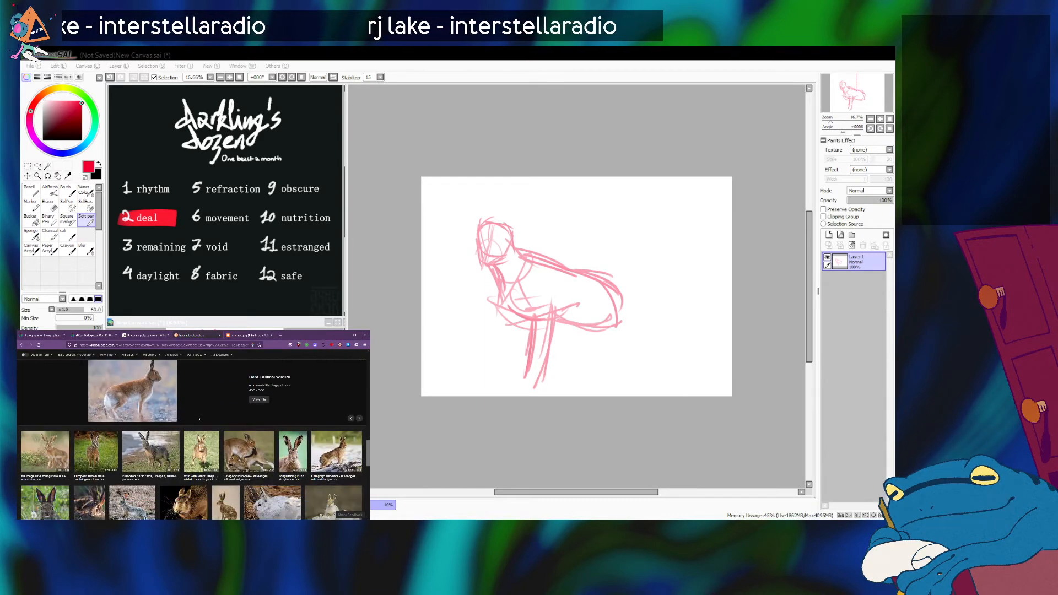
{"action": "left_click", "coordinate": [202, 451]}
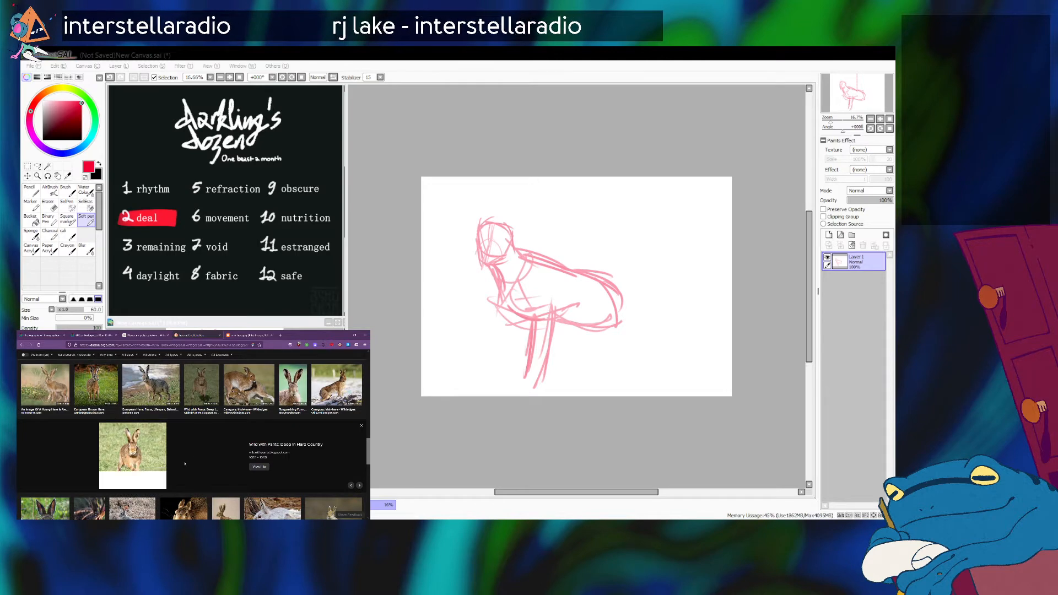
{"action": "scroll", "coordinate": [184, 464], "scroll_direction": "up", "scroll_amount": 5}
{"action": "scroll", "coordinate": [185, 465], "scroll_direction": "down", "scroll_amount": 6}
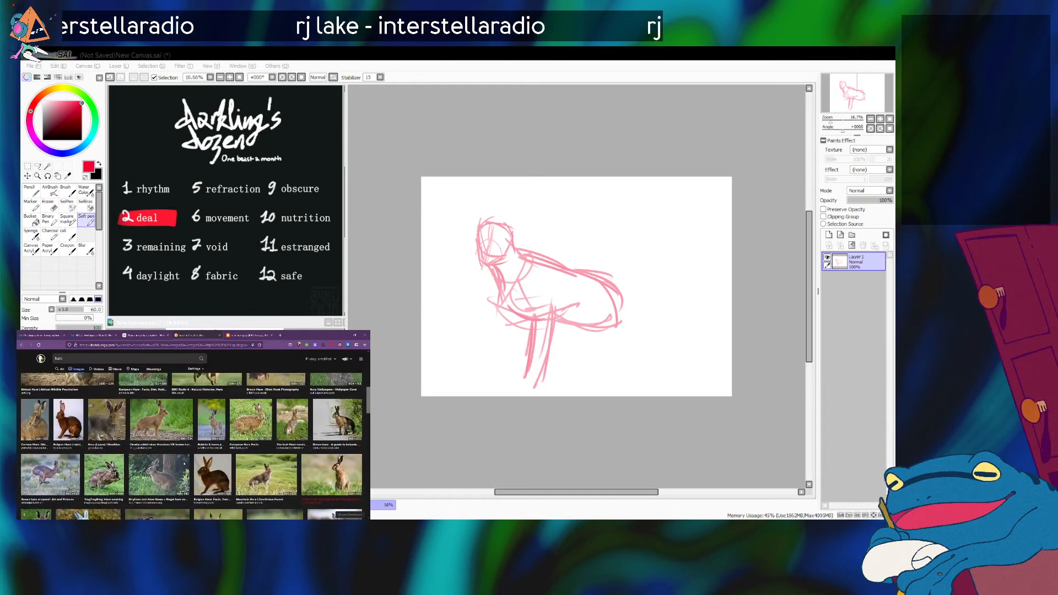
{"action": "scroll", "coordinate": [185, 465], "scroll_direction": "up", "scroll_amount": 2}
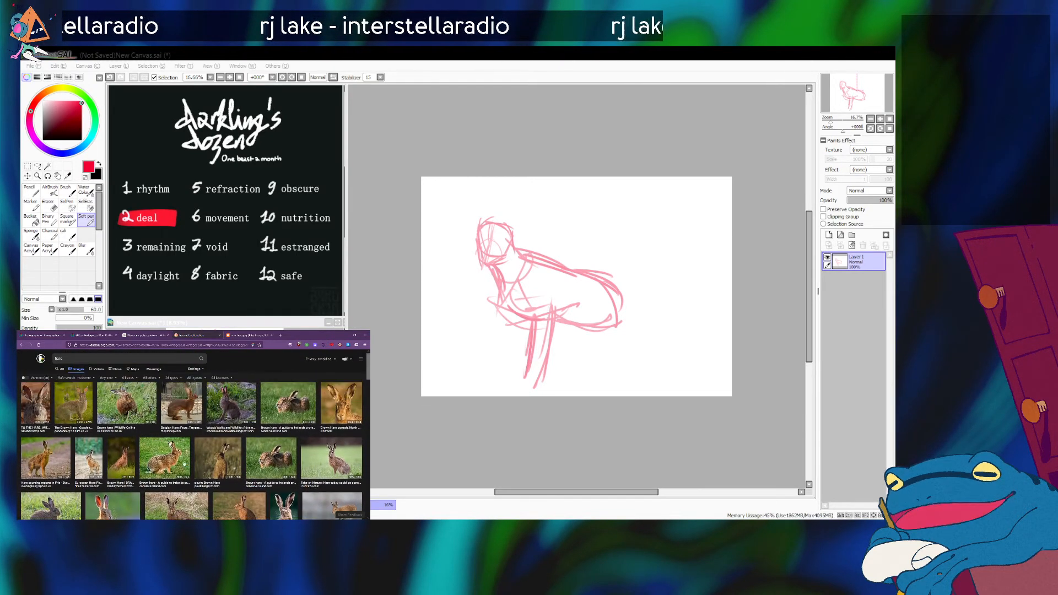
{"action": "left_click", "coordinate": [184, 391]}
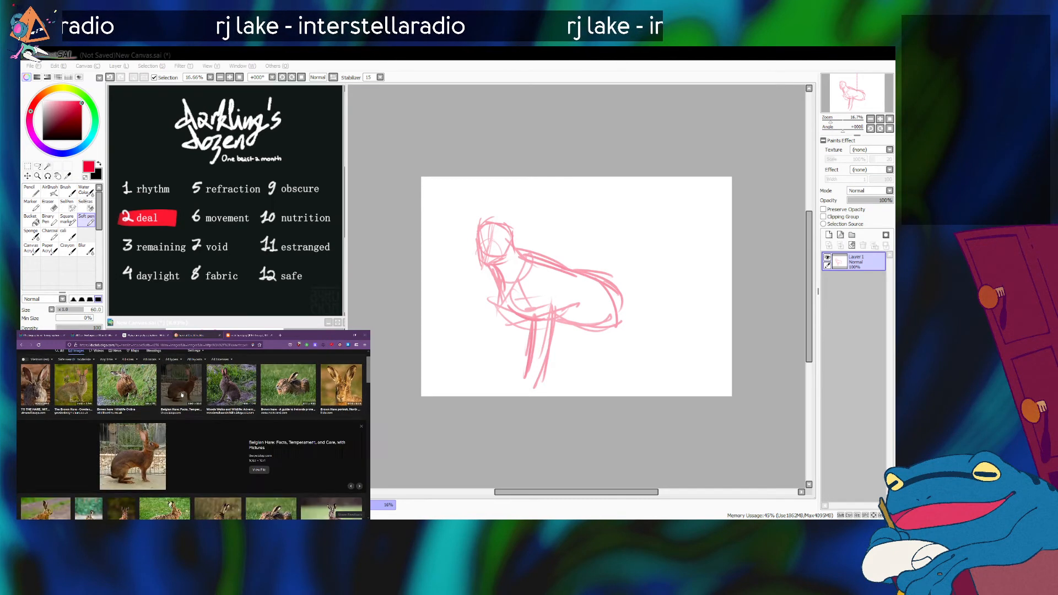
{"action": "left_click", "coordinate": [116, 483]}
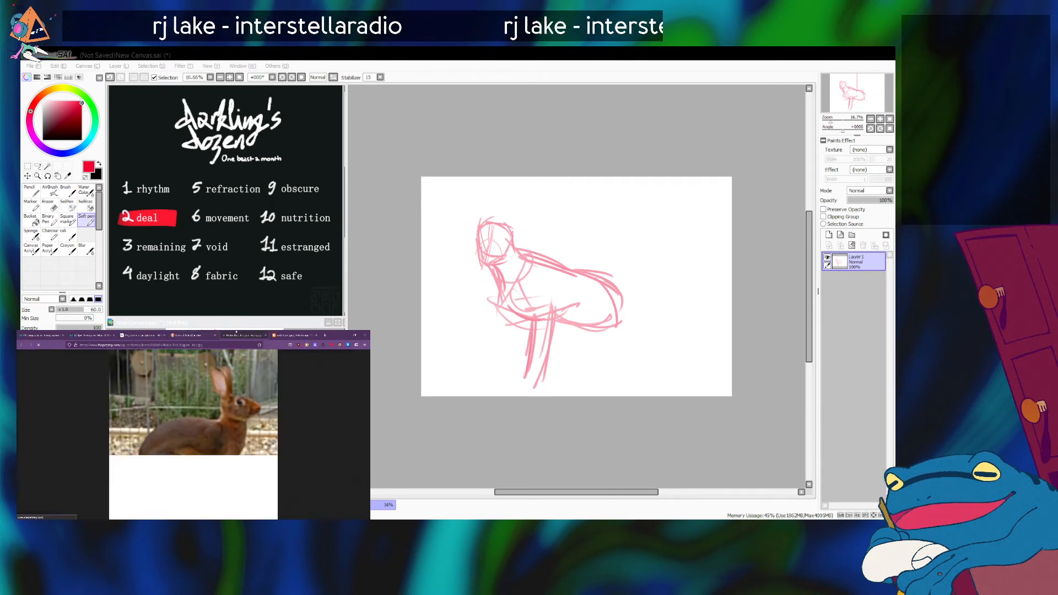
{"action": "left_click", "coordinate": [241, 436]}
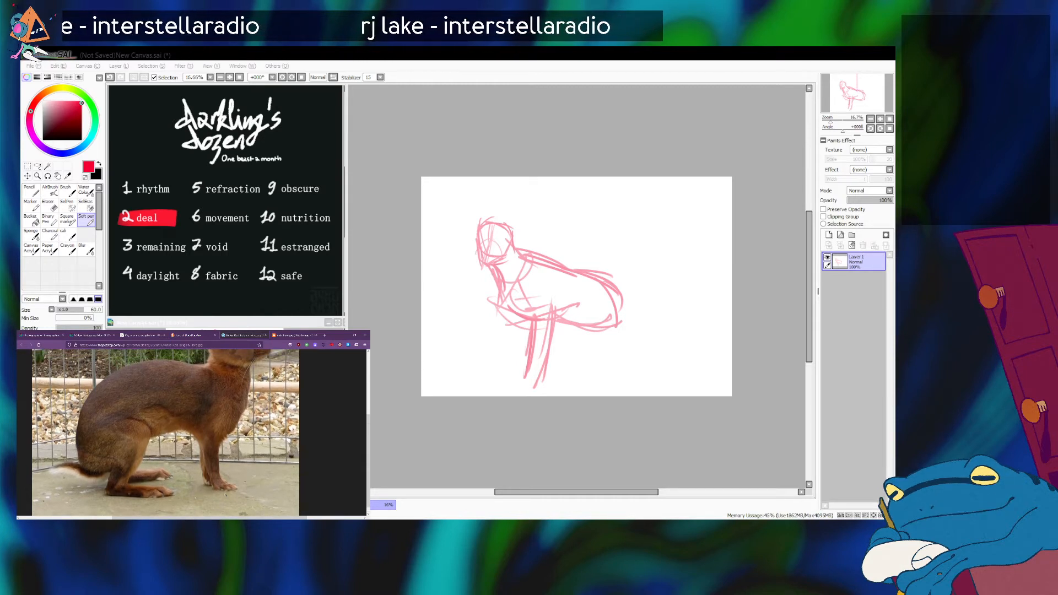
{"action": "scroll", "coordinate": [226, 495], "scroll_direction": "down", "scroll_amount": 1}
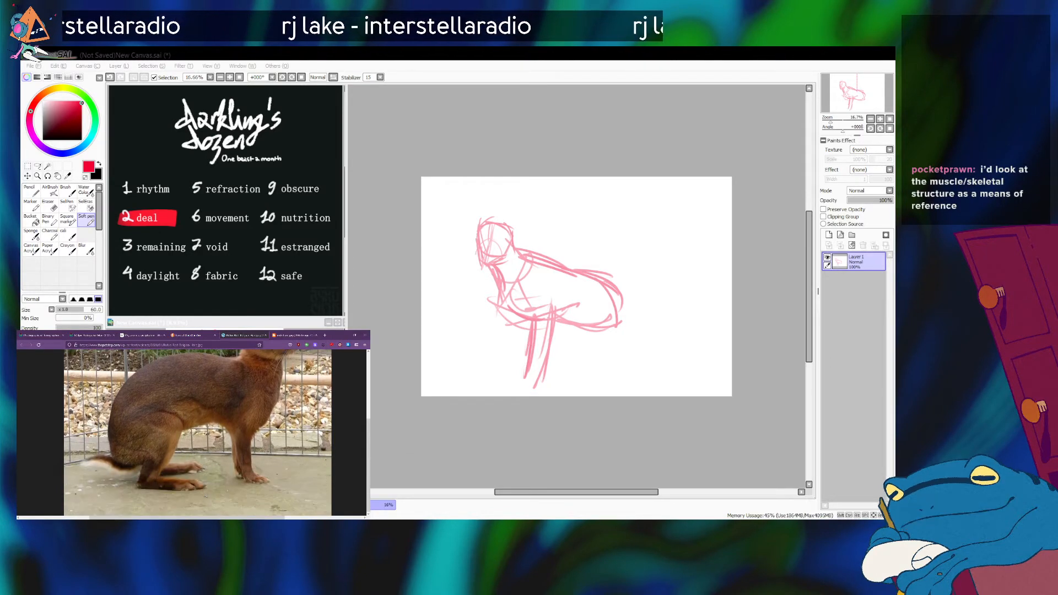
Return to the standing hare reference, undo the rear leg line, and redraw the nearer front leg with a small forward paw.
{"action": "left_click", "coordinate": [305, 334]}
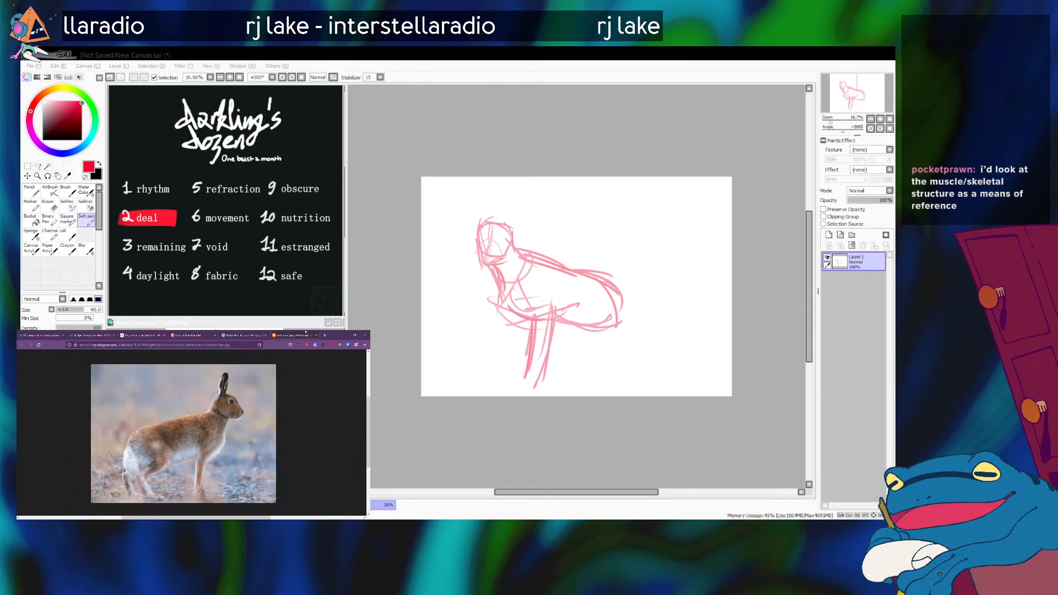
{"action": "left_click", "coordinate": [595, 314]}
{"action": "key", "text": "ctrl+z"}
{"action": "key", "text": "ctrl+z"}
{"action": "key", "text": "ctrl+z"}
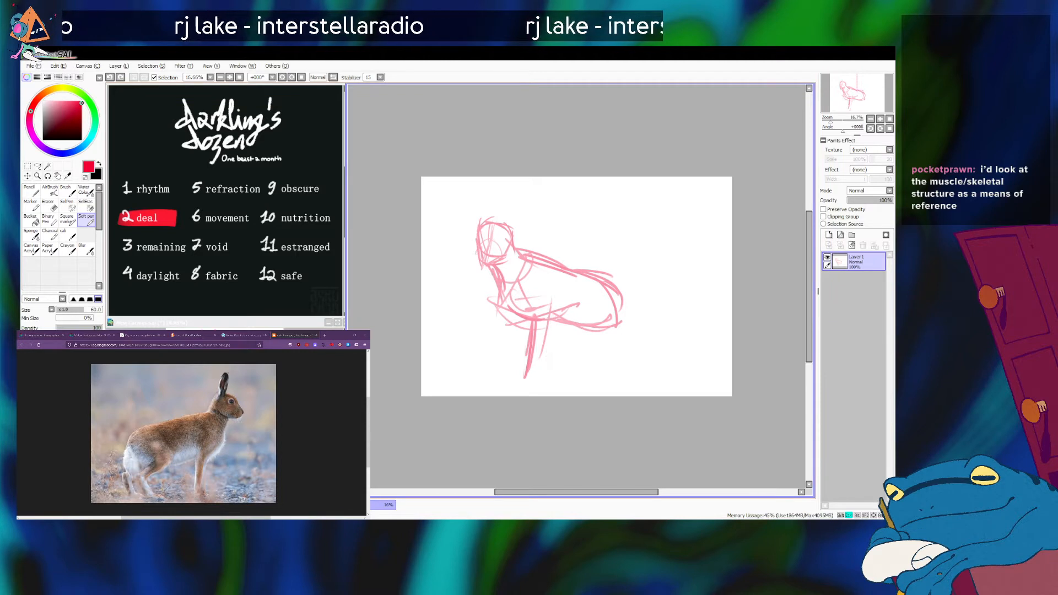
{"action": "mouse_move", "coordinate": [549, 308]}
{"action": "left_mouse_down"}
{"action": "mouse_move", "coordinate": [536, 381]}
{"action": "mouse_move", "coordinate": [533, 332]}
{"action": "mouse_move", "coordinate": [510, 390]}
{"action": "mouse_move", "coordinate": [527, 385]}
{"action": "left_mouse_up"}
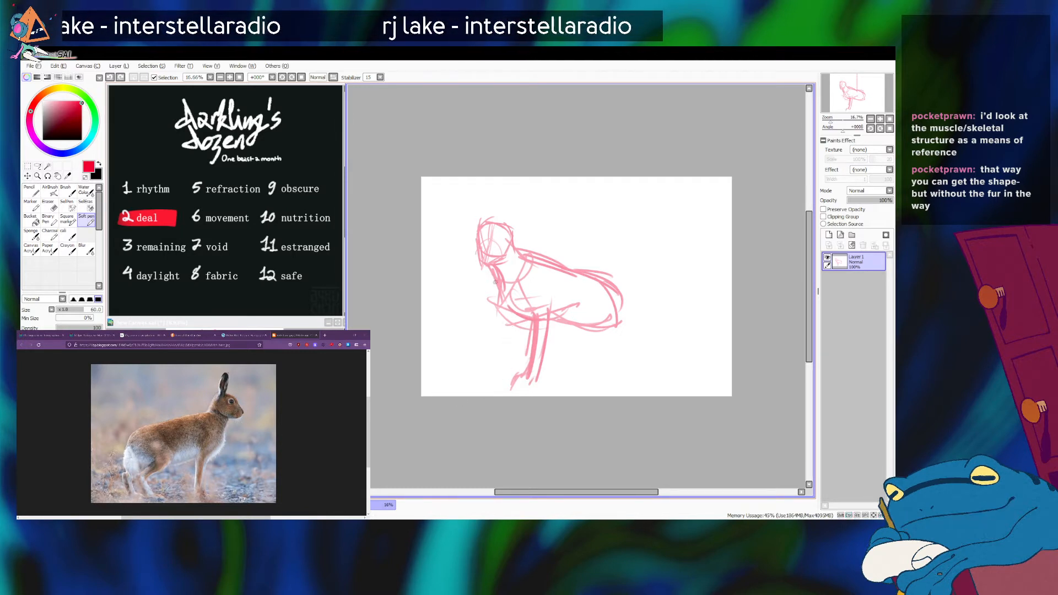
{"action": "left_click_drag", "start_coordinate": [505, 311], "coordinate": [515, 368]}
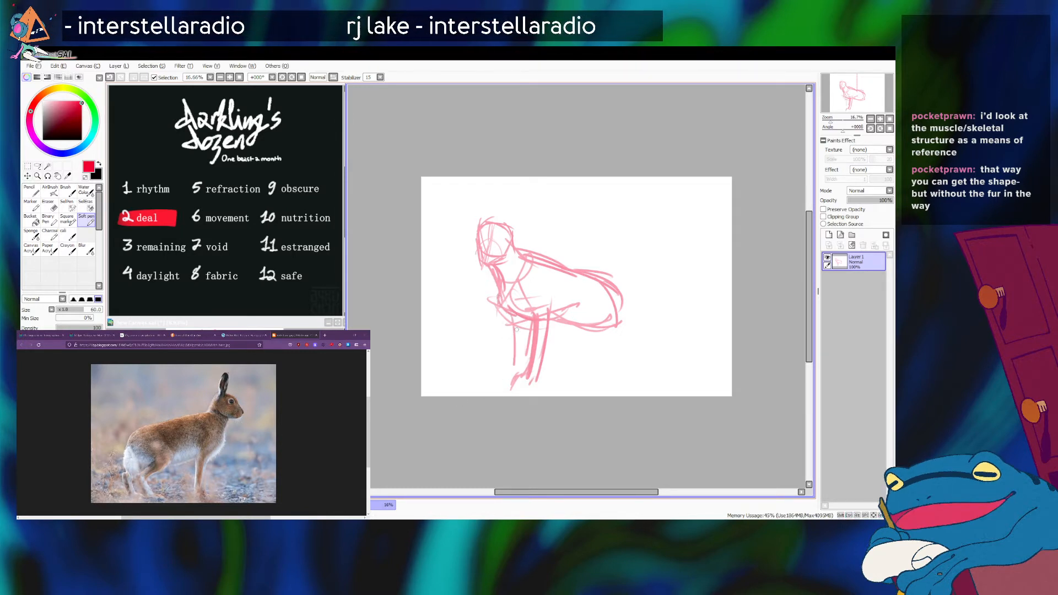
{"action": "key", "text": "ctrl+z"}
{"action": "left_click_drag", "start_coordinate": [503, 308], "coordinate": [503, 377]}
{"action": "key", "text": "ctrl+z"}
{"action": "left_click_drag", "start_coordinate": [521, 324], "coordinate": [512, 370]}
{"action": "key", "text": "ctrl+z"}
{"action": "key", "text": "ctrl+z"}
Sketch the second front leg ahead of the first and give it a forward-pointing paw.
{"action": "mouse_move", "coordinate": [505, 308]}
{"action": "left_mouse_down"}
{"action": "mouse_move", "coordinate": [517, 321]}
{"action": "mouse_move", "coordinate": [502, 374]}
{"action": "mouse_move", "coordinate": [518, 369]}
{"action": "mouse_move", "coordinate": [512, 382]}
{"action": "left_mouse_up"}
{"action": "mouse_move", "coordinate": [520, 314]}
{"action": "left_mouse_down"}
{"action": "mouse_move", "coordinate": [513, 377]}
{"action": "mouse_move", "coordinate": [484, 379]}
{"action": "mouse_move", "coordinate": [517, 388]}
{"action": "left_mouse_up"}
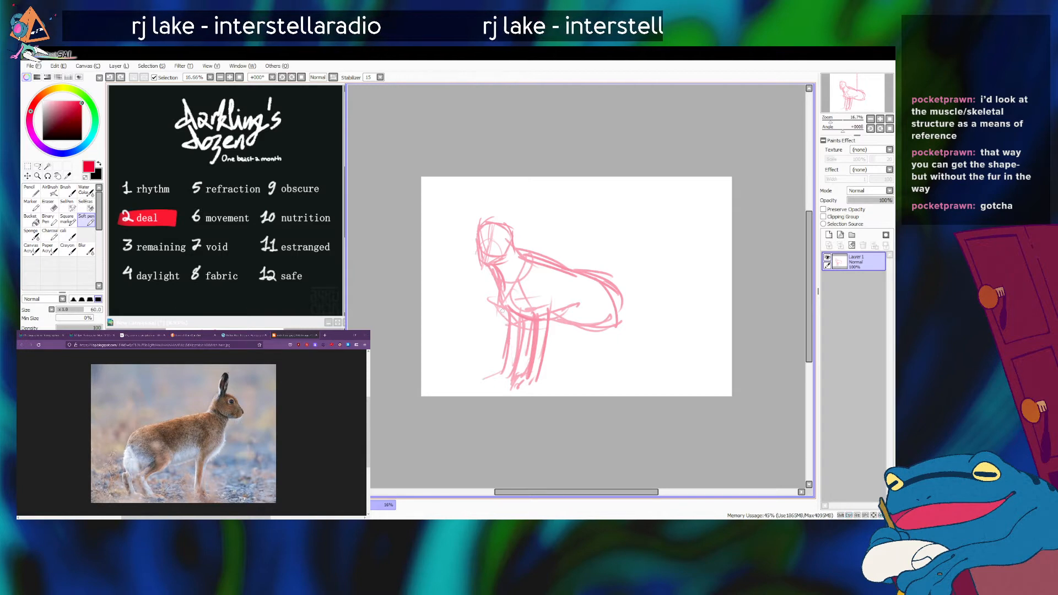
{"action": "mouse_move", "coordinate": [507, 359]}
{"action": "left_mouse_down"}
{"action": "mouse_move", "coordinate": [502, 379]}
{"action": "mouse_move", "coordinate": [490, 376]}
{"action": "left_mouse_up"}
{"action": "key", "text": "ctrl+z"}
{"action": "left_click_drag", "start_coordinate": [499, 372], "coordinate": [492, 385]}
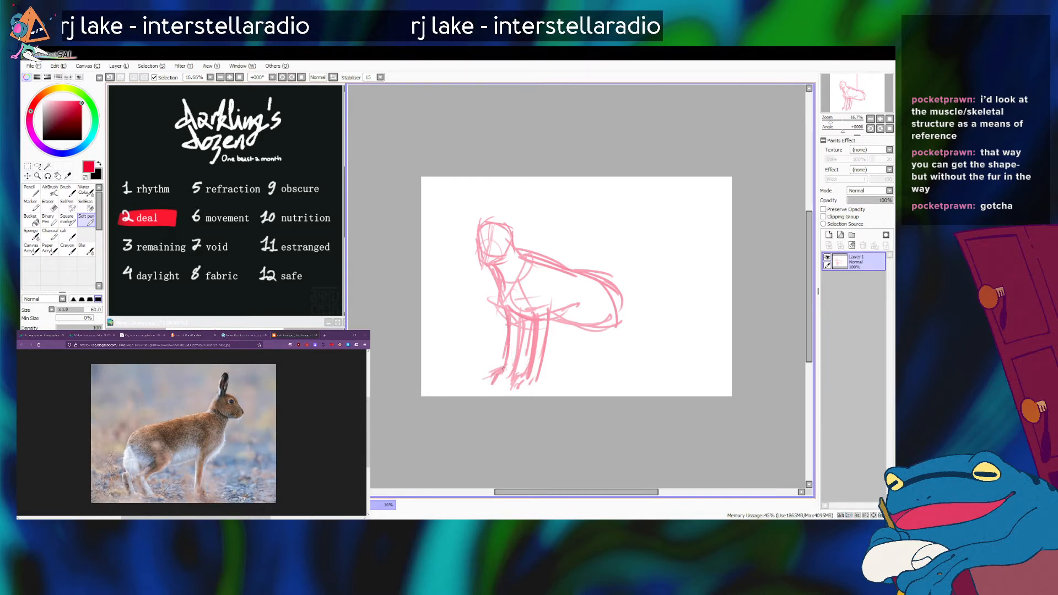
{"action": "left_click", "coordinate": [195, 491]}
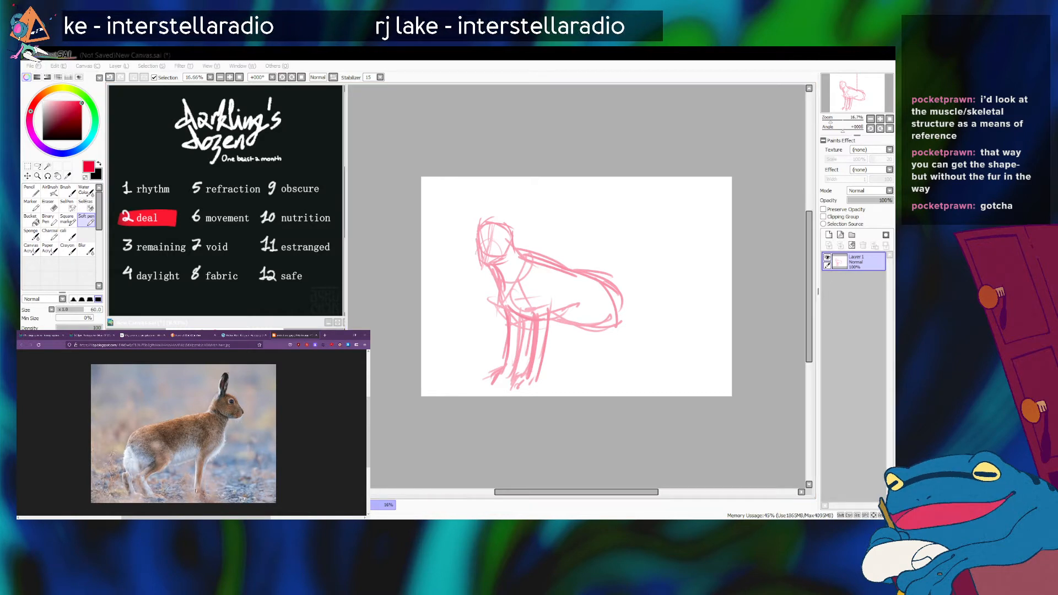
{"action": "left_click", "coordinate": [515, 294]}
{"action": "mouse_move", "coordinate": [515, 294]}
{"action": "left_mouse_down"}
{"action": "mouse_move", "coordinate": [536, 326]}
{"action": "mouse_move", "coordinate": [511, 300]}
{"action": "mouse_move", "coordinate": [529, 348]}
{"action": "left_mouse_up"}
{"action": "key", "text": "ctrl+z"}
{"action": "key", "text": "ctrl+z"}
{"action": "key", "text": "ctrl+z"}
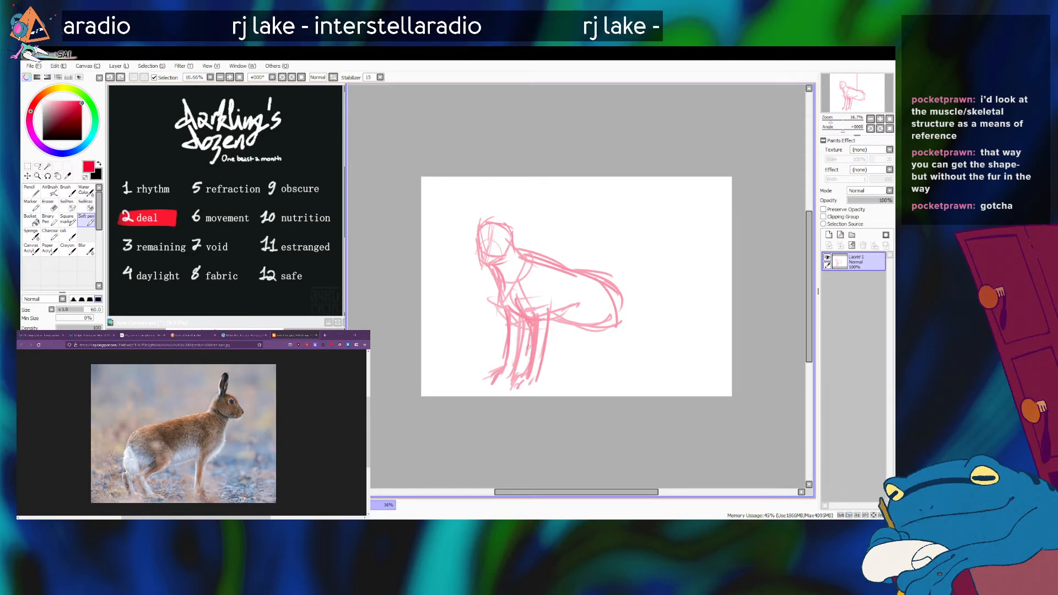
Sketch the front curve of the hind thigh inside the rump and a line slanting back below the belly.
{"action": "left_click", "coordinate": [193, 501]}
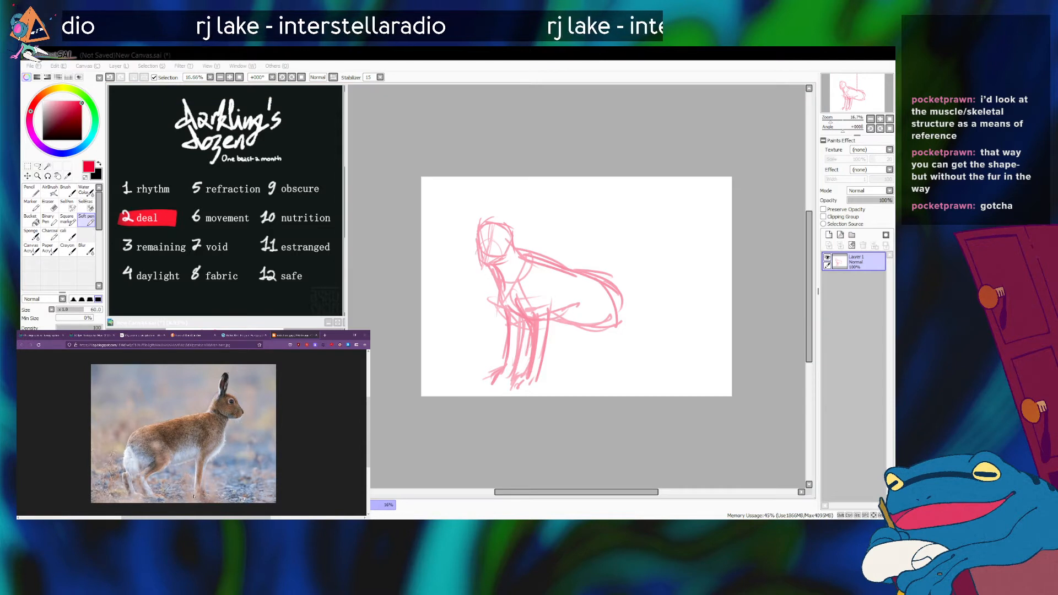
{"action": "left_click", "coordinate": [590, 315]}
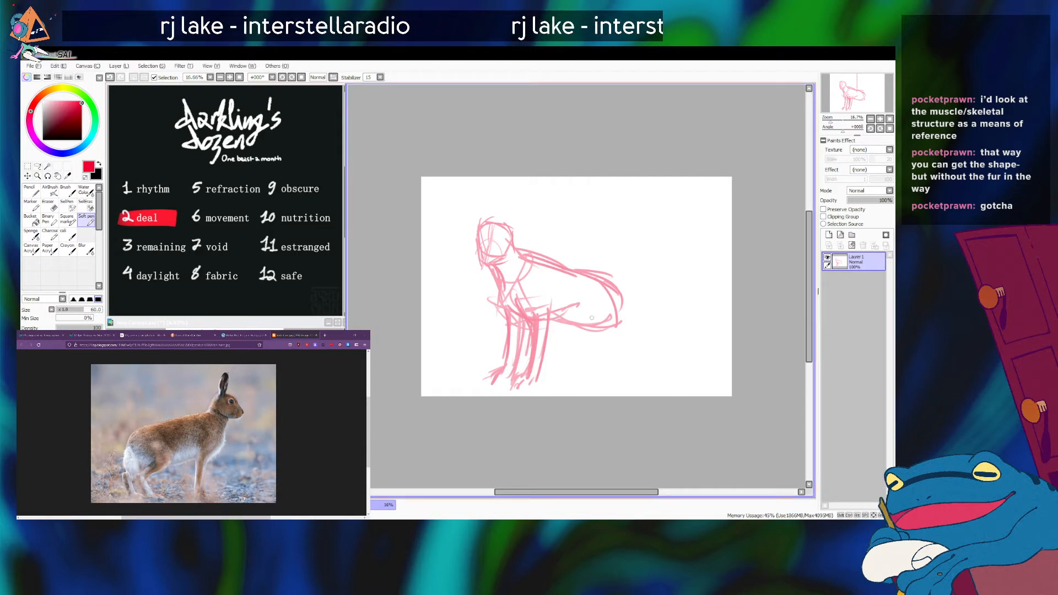
{"action": "left_click_drag", "start_coordinate": [588, 289], "coordinate": [569, 321]}
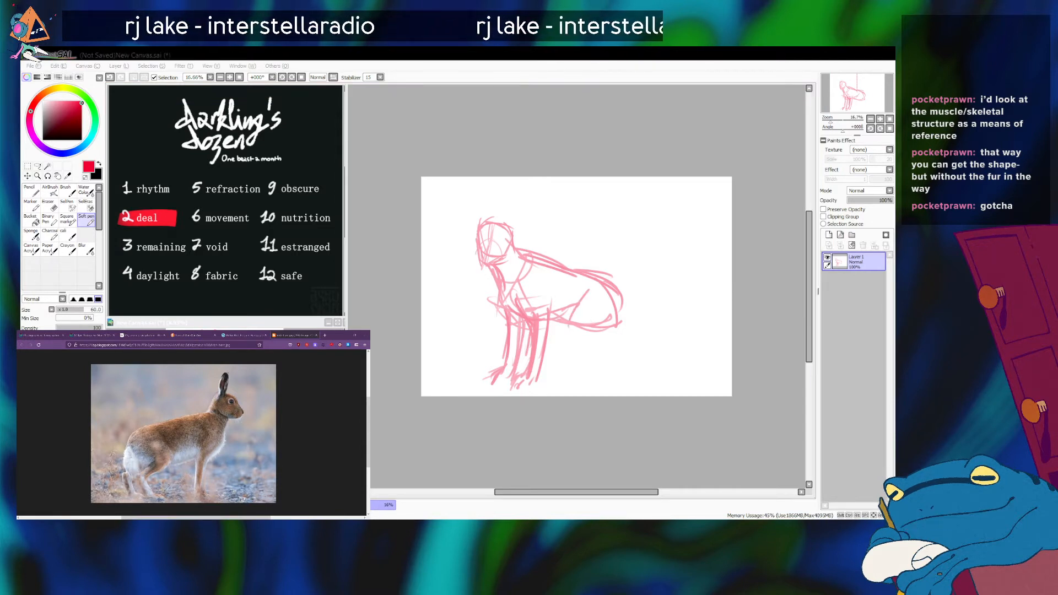
{"action": "left_click", "coordinate": [589, 309]}
{"action": "key", "text": "ctrl+z"}
{"action": "left_click_drag", "start_coordinate": [593, 295], "coordinate": [573, 333]}
{"action": "left_click_drag", "start_coordinate": [576, 332], "coordinate": [604, 354]}
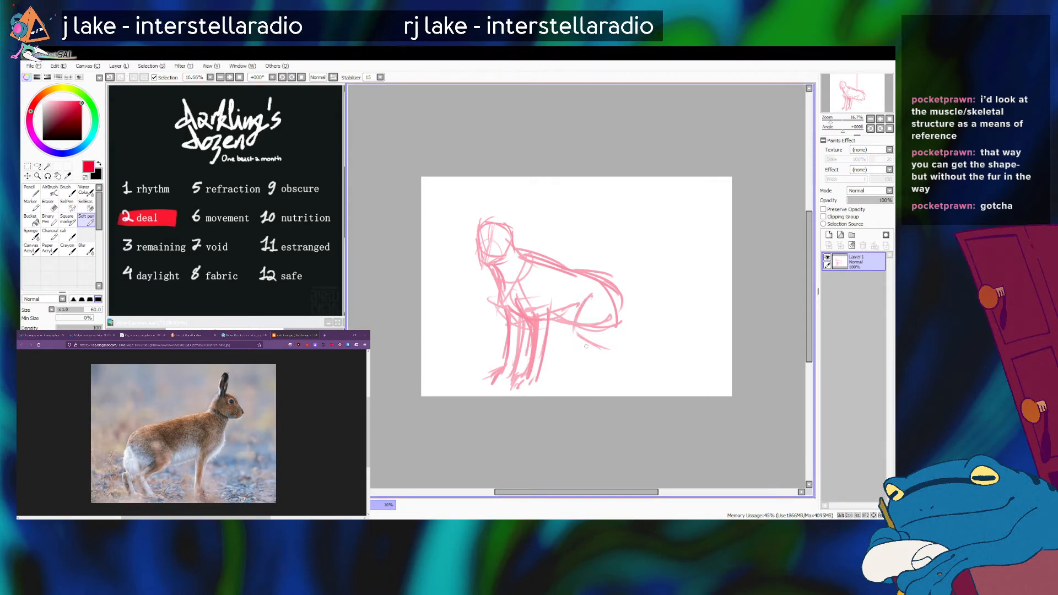
{"action": "key", "text": "ctrl+z"}
{"action": "key", "text": "ctrl+z"}
{"action": "mouse_move", "coordinate": [590, 293]}
{"action": "left_mouse_down"}
{"action": "mouse_move", "coordinate": [574, 317]}
{"action": "mouse_move", "coordinate": [598, 347]}
{"action": "mouse_move", "coordinate": [585, 341]}
{"action": "left_mouse_up"}
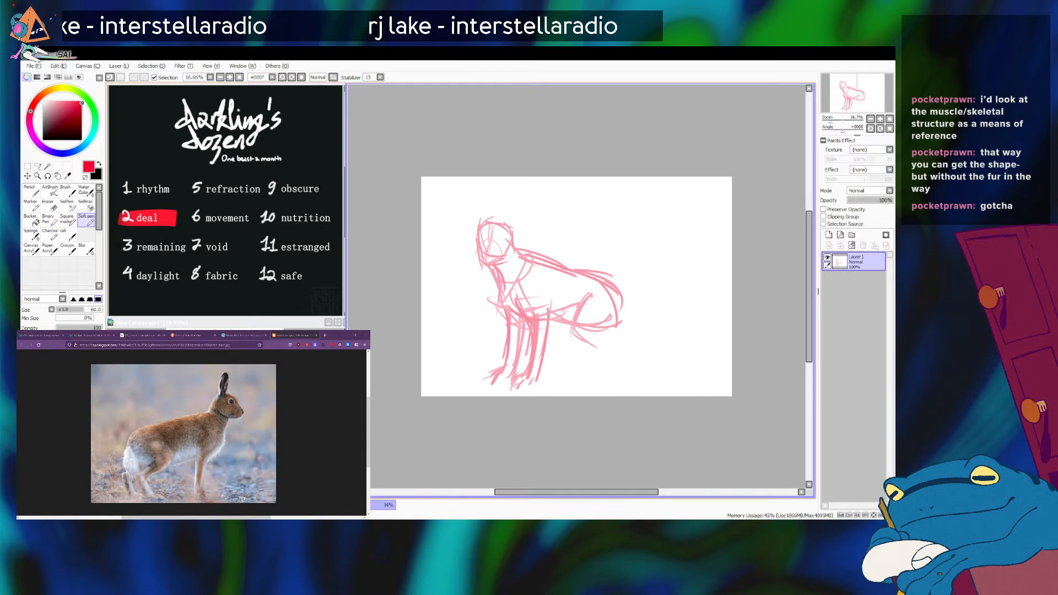
Round out the hind thigh, undo the long lower-leg line, and draw a short line from the rump toward the hock.
{"action": "left_click", "coordinate": [503, 448]}
{"action": "mouse_move", "coordinate": [588, 291]}
{"action": "left_mouse_down"}
{"action": "mouse_move", "coordinate": [614, 318]}
{"action": "mouse_move", "coordinate": [600, 396]}
{"action": "left_mouse_up"}
{"action": "left_click_drag", "start_coordinate": [614, 344], "coordinate": [595, 390]}
{"action": "key", "text": "ctrl+z"}
{"action": "key", "text": "ctrl+z"}
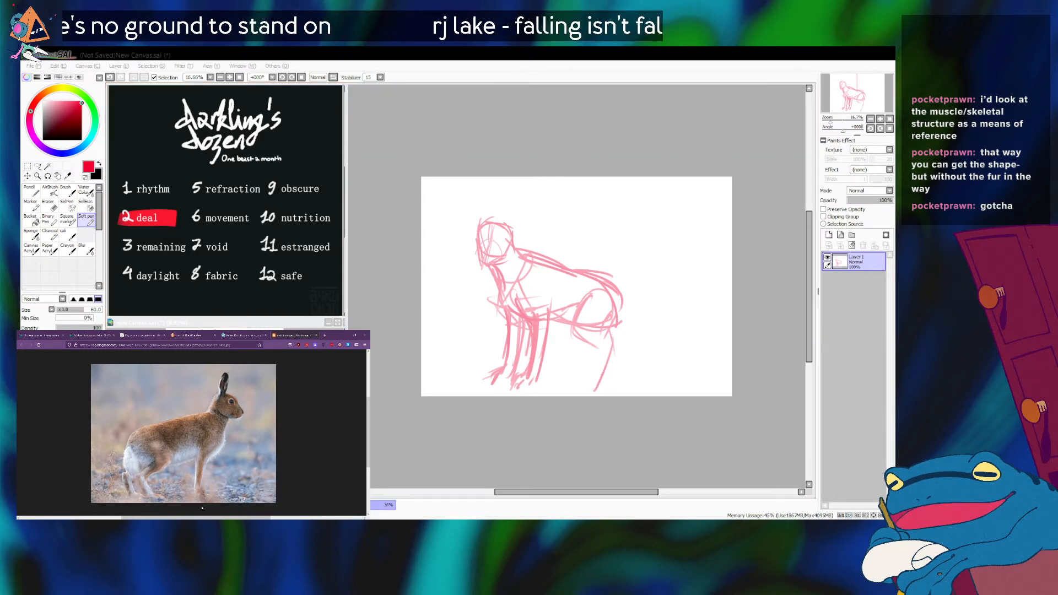
{"action": "left_click", "coordinate": [605, 335]}
{"action": "key", "text": "ctrl+z"}
{"action": "key", "text": "ctrl+z"}
{"action": "mouse_move", "coordinate": [605, 334]}
{"action": "left_mouse_down"}
{"action": "mouse_move", "coordinate": [619, 357]}
{"action": "mouse_move", "coordinate": [609, 353]}
{"action": "left_mouse_up"}
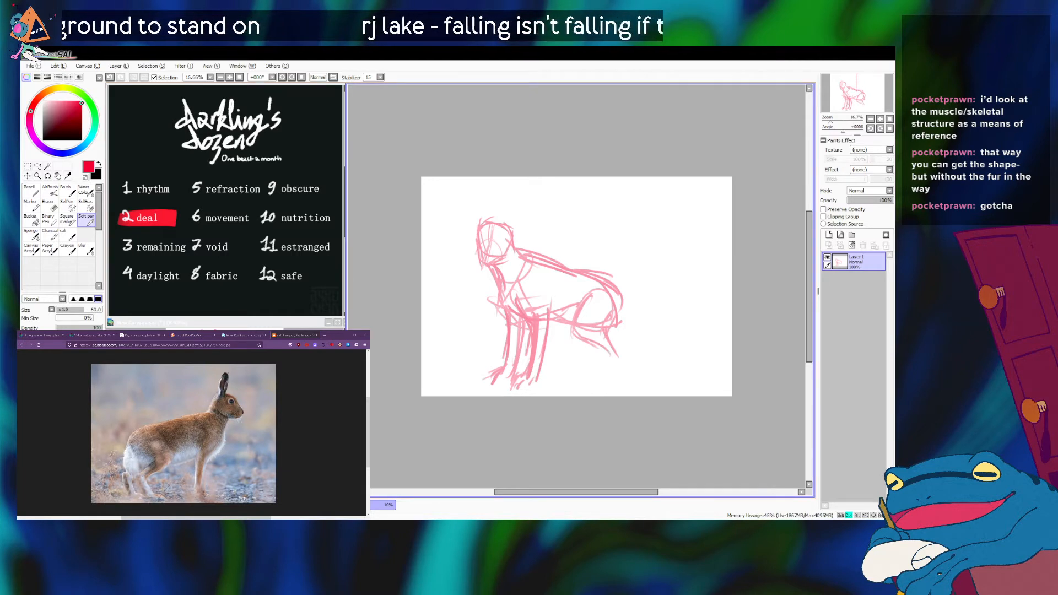
Move the whole sketch up on the canvas and reinforce the line running down to the hock.
{"action": "key", "text": "ctrl+Up"}
{"action": "key", "text": "ctrl+Up"}
{"action": "key", "text": "ctrl+Up"}
{"action": "key", "text": "ctrl+Up"}
{"action": "key", "text": "ctrl+Up"}
{"action": "key", "text": "ctrl+Up"}
{"action": "key", "text": "ctrl+Up"}
{"action": "key", "text": "ctrl+Up"}
{"action": "key", "text": "ctrl+Up"}
{"action": "key", "text": "ctrl+Up"}
{"action": "key", "text": "ctrl+Up"}
{"action": "key", "text": "ctrl+Up"}
{"action": "key", "text": "ctrl+Up"}
{"action": "key", "text": "ctrl+Up"}
{"action": "key", "text": "ctrl+Up"}
{"action": "key", "text": "ctrl+Up"}
{"action": "key", "text": "ctrl+Up"}
{"action": "key", "text": "ctrl+Up"}
{"action": "key", "text": "ctrl+Up"}
{"action": "key", "text": "ctrl+Up"}
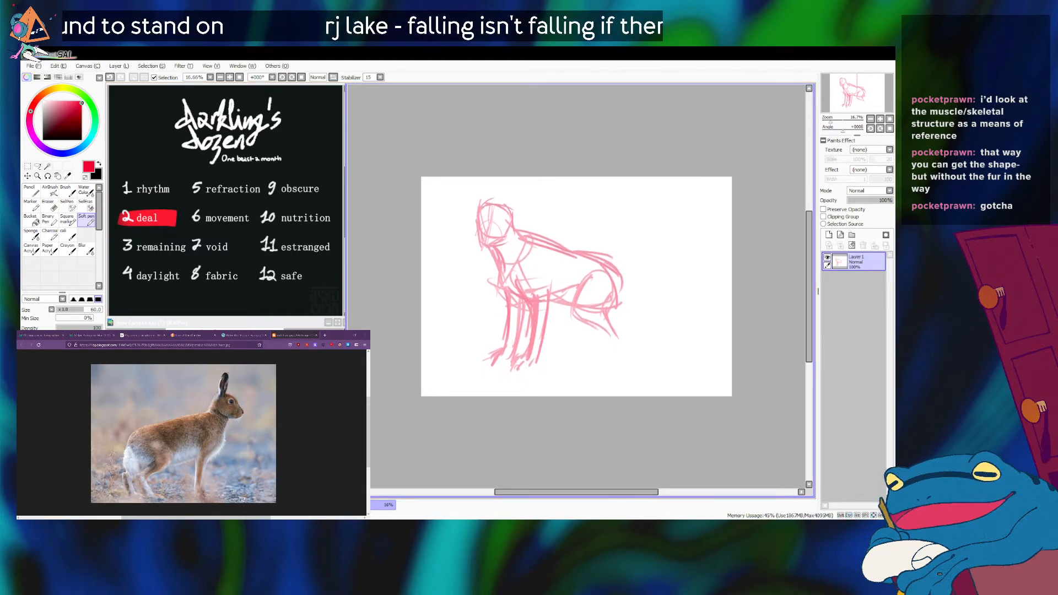
{"action": "left_click_drag", "start_coordinate": [604, 311], "coordinate": [618, 331]}
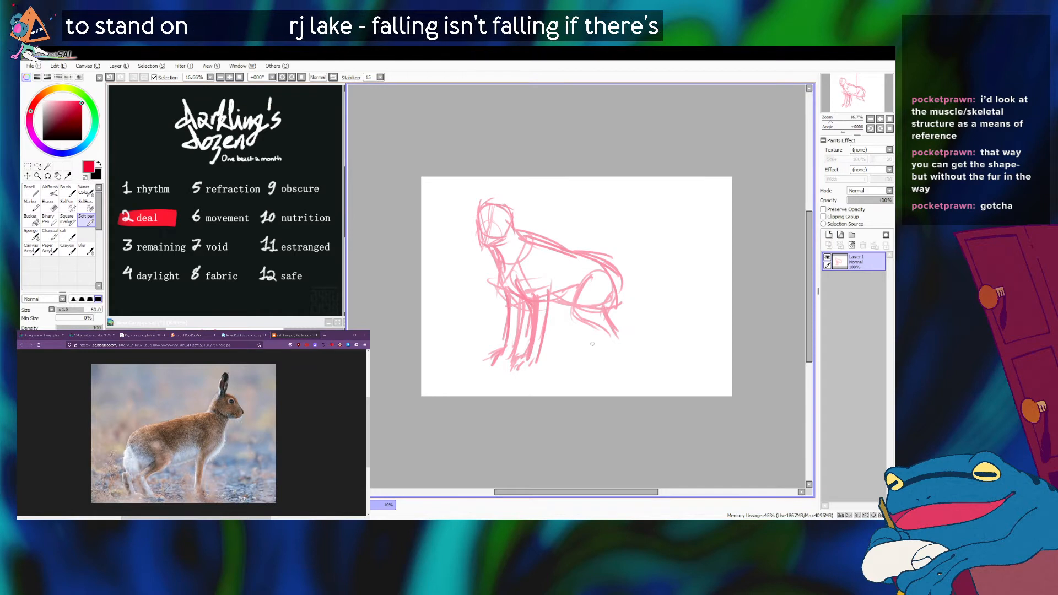
Switch to the browser and bring up the enlarged Belgian hare photo to examine the hind legs.
{"action": "key", "text": "alt+Tab"}
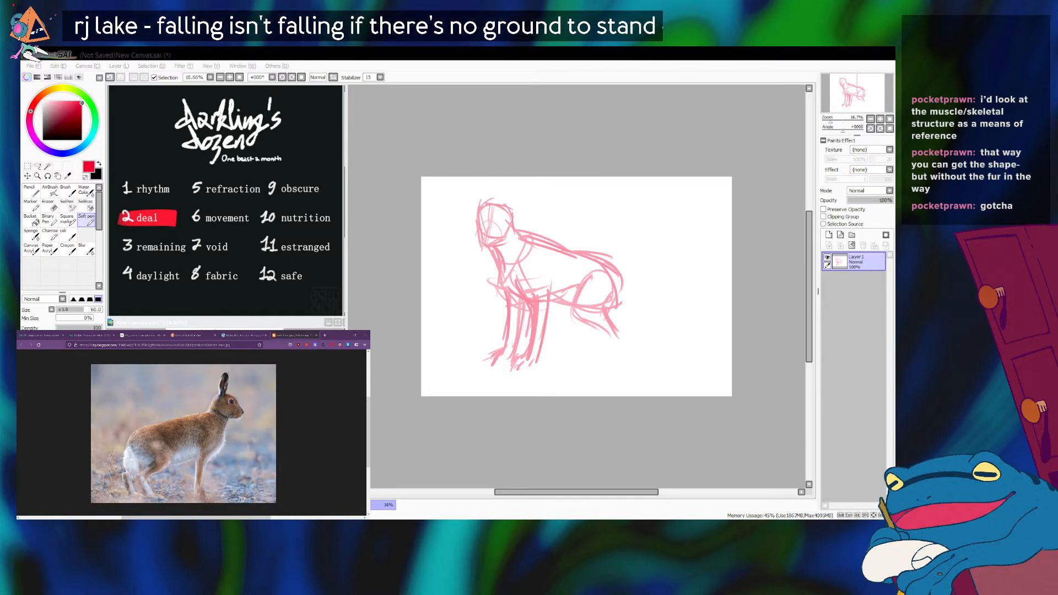
{"action": "key", "text": "alt+Tab"}
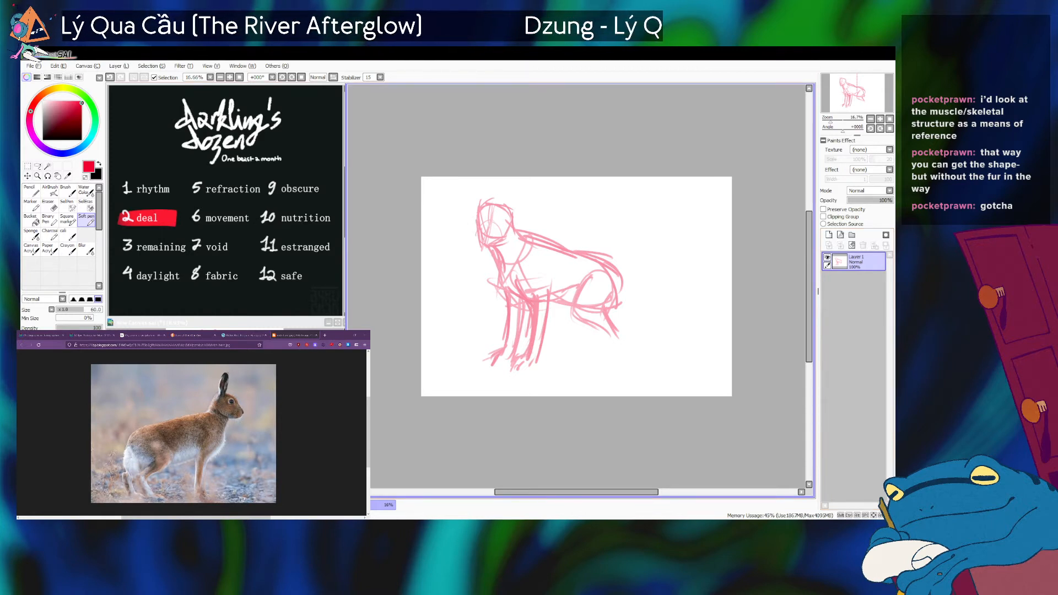
{"action": "key", "text": "alt+Tab"}
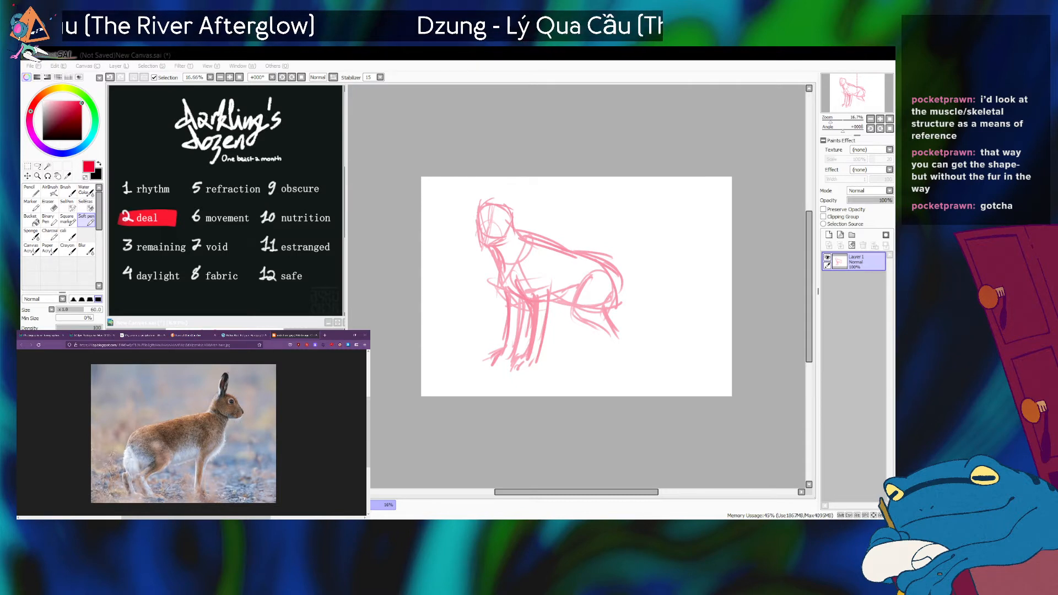
{"action": "left_click", "coordinate": [246, 335]}
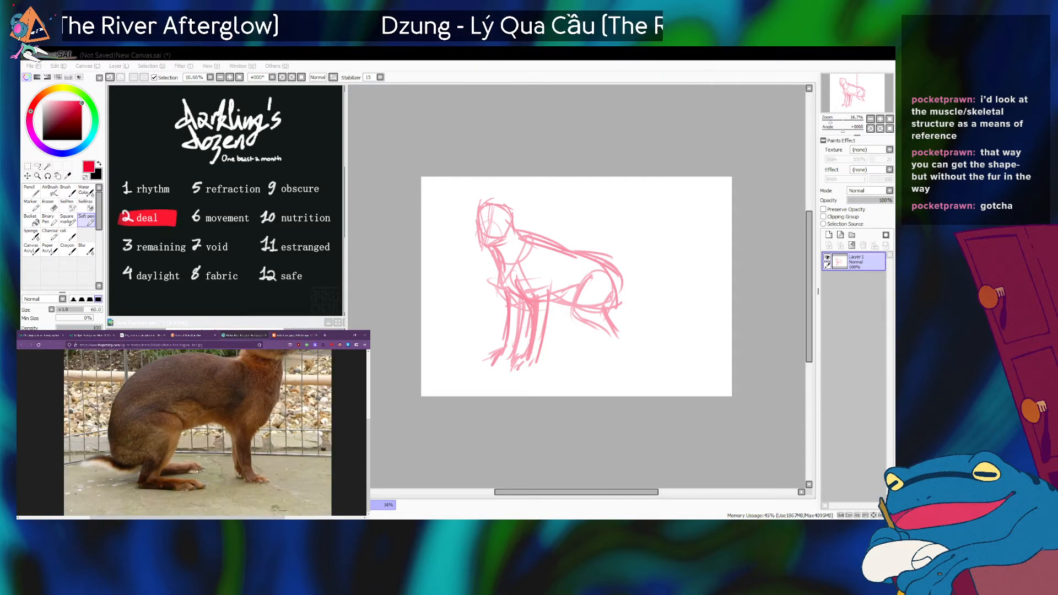
Bring up the standing hare photo and sketch the lower hind leg with a long foot pointing forward.
{"action": "left_click", "coordinate": [296, 335]}
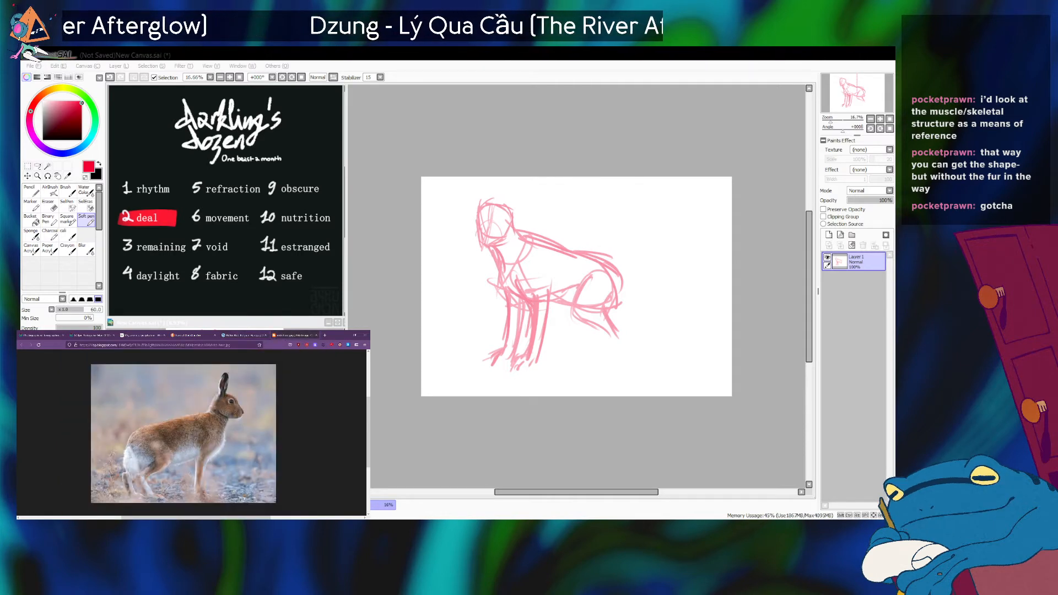
{"action": "key", "text": "alt+Tab"}
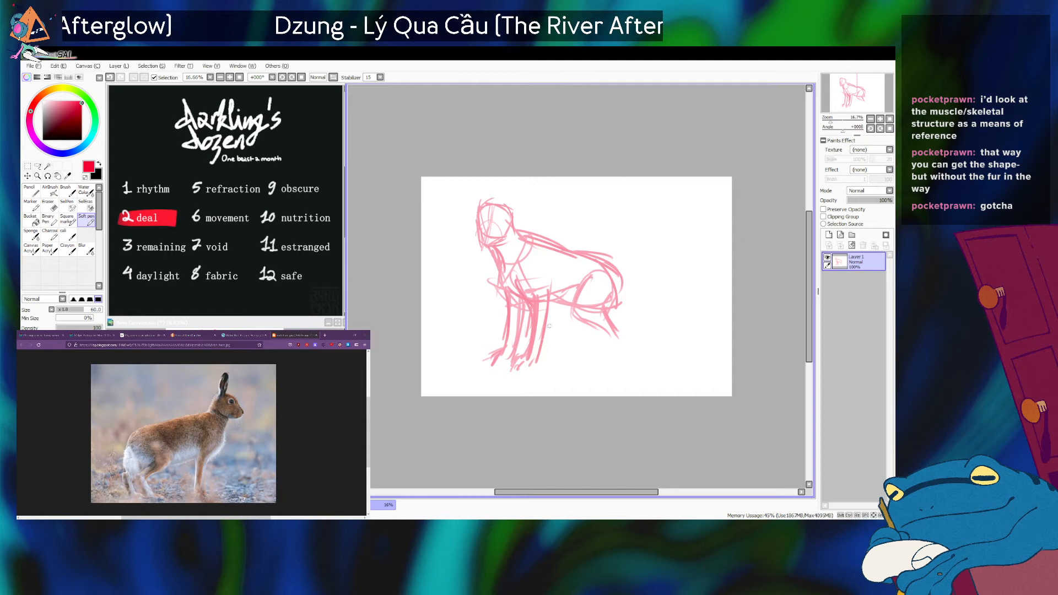
{"action": "mouse_move", "coordinate": [587, 323]}
{"action": "left_mouse_down"}
{"action": "mouse_move", "coordinate": [605, 335]}
{"action": "mouse_move", "coordinate": [597, 360]}
{"action": "mouse_move", "coordinate": [606, 366]}
{"action": "mouse_move", "coordinate": [607, 332]}
{"action": "left_mouse_up"}
{"action": "mouse_move", "coordinate": [609, 327]}
{"action": "left_mouse_down"}
{"action": "mouse_move", "coordinate": [590, 365]}
{"action": "mouse_move", "coordinate": [616, 332]}
{"action": "mouse_move", "coordinate": [595, 359]}
{"action": "mouse_move", "coordinate": [563, 364]}
{"action": "left_mouse_up"}
{"action": "left_click_drag", "start_coordinate": [595, 356], "coordinate": [566, 368]}
{"action": "left_click_drag", "start_coordinate": [582, 359], "coordinate": [575, 368]}
{"action": "key", "text": "alt+Tab"}
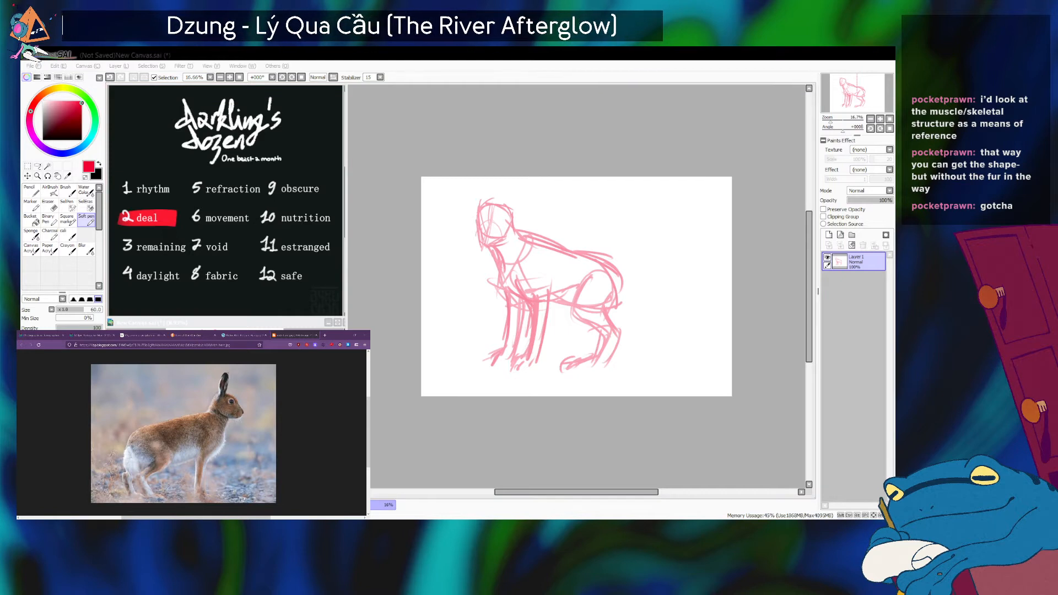
Undo the long hind foot and redraw it shorter and flatter beneath the lower leg, checking against the standing hare photo.
{"action": "key", "text": "alt+Tab"}
{"action": "key", "text": "ctrl+z"}
{"action": "key", "text": "ctrl+z"}
{"action": "key", "text": "ctrl+z"}
{"action": "key", "text": "ctrl+z"}
{"action": "key", "text": "ctrl+z"}
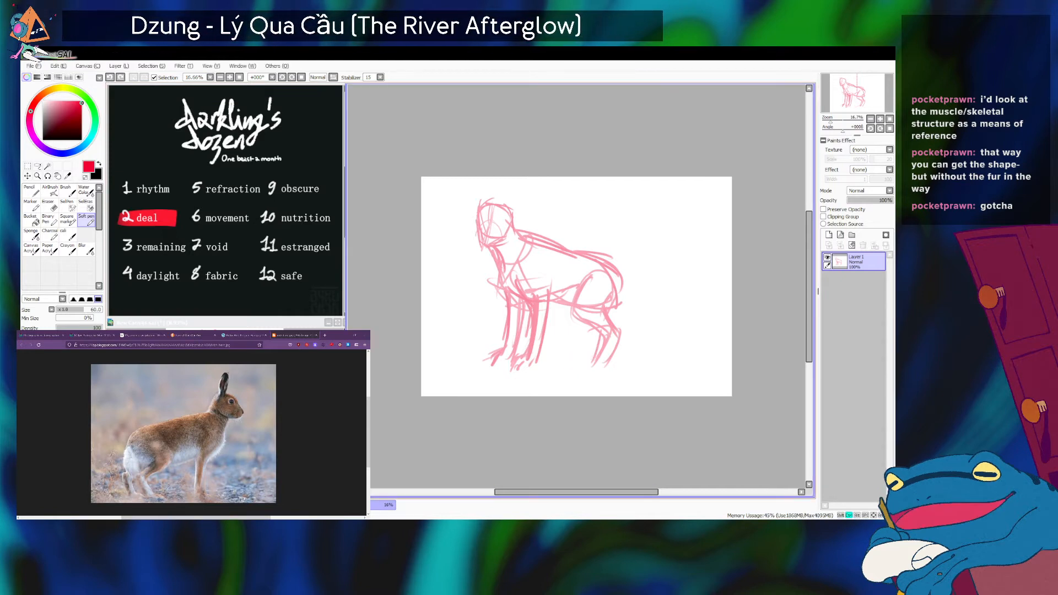
{"action": "mouse_move", "coordinate": [587, 360]}
{"action": "left_mouse_down"}
{"action": "mouse_move", "coordinate": [578, 374]}
{"action": "mouse_move", "coordinate": [584, 356]}
{"action": "mouse_move", "coordinate": [579, 370]}
{"action": "mouse_move", "coordinate": [604, 362]}
{"action": "left_mouse_up"}
{"action": "key", "text": "ctrl+z"}
{"action": "key", "text": "ctrl+z"}
{"action": "key", "text": "ctrl+z"}
{"action": "key", "text": "alt+Tab"}
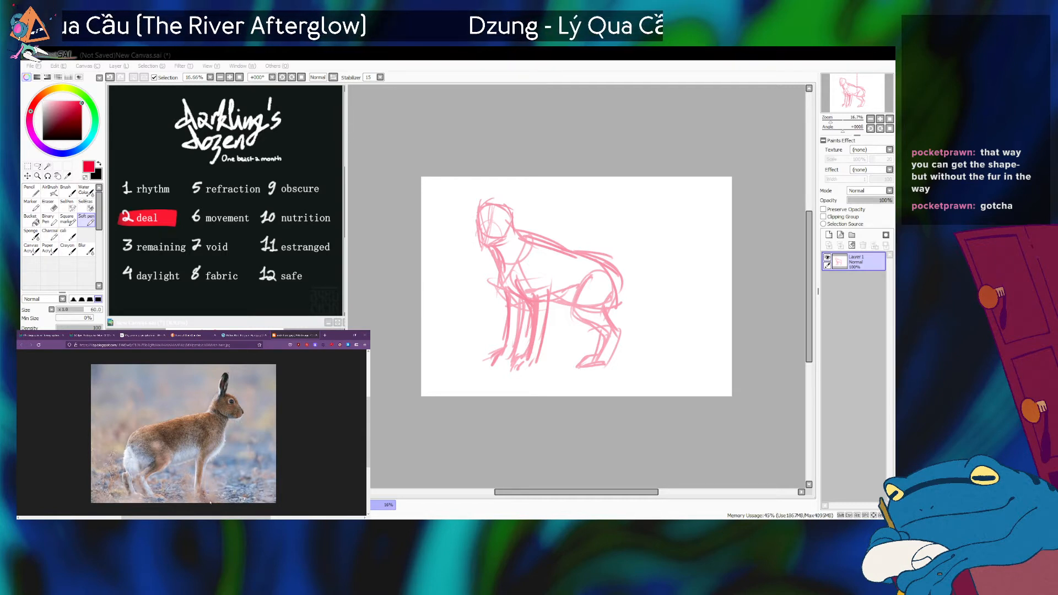
Reinforce the near hind leg's contour from the hock down to the foot.
{"action": "left_click", "coordinate": [606, 310]}
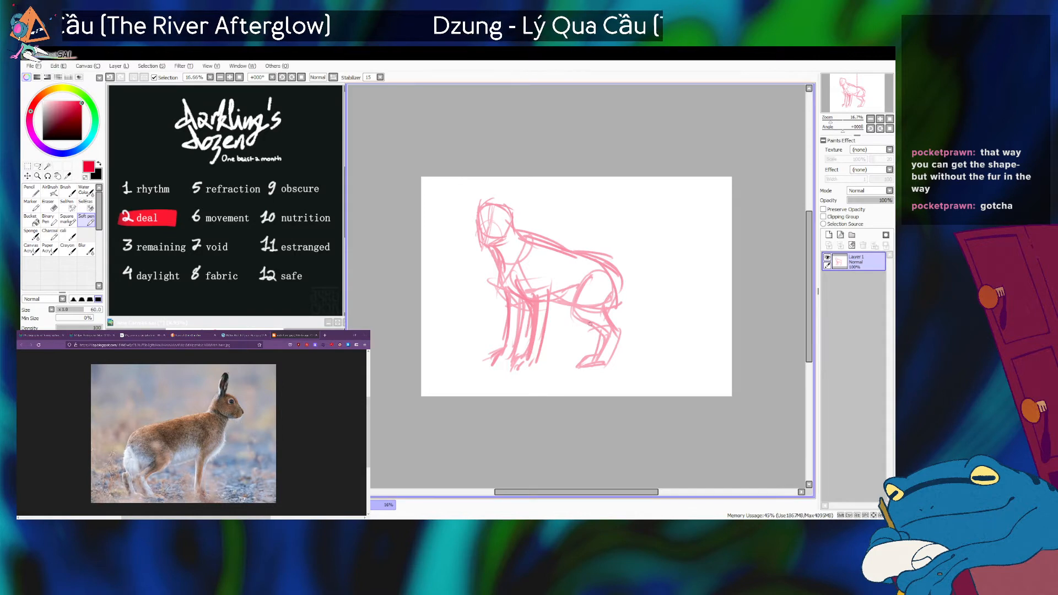
{"action": "mouse_move", "coordinate": [606, 310]}
{"action": "left_mouse_down"}
{"action": "mouse_move", "coordinate": [616, 334]}
{"action": "mouse_move", "coordinate": [602, 364]}
{"action": "left_mouse_up"}
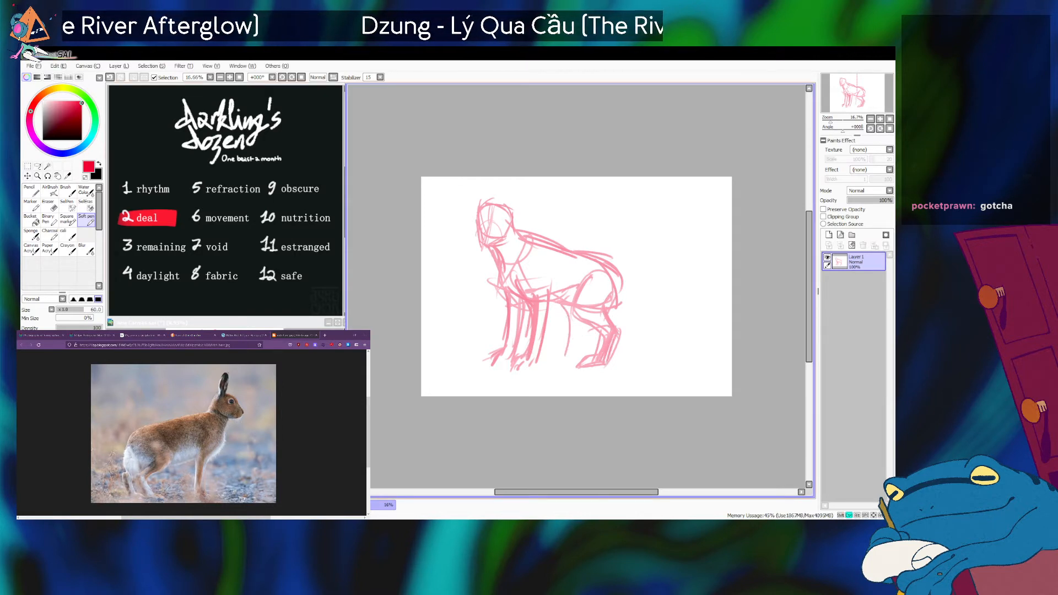
{"action": "key", "text": "alt+Tab"}
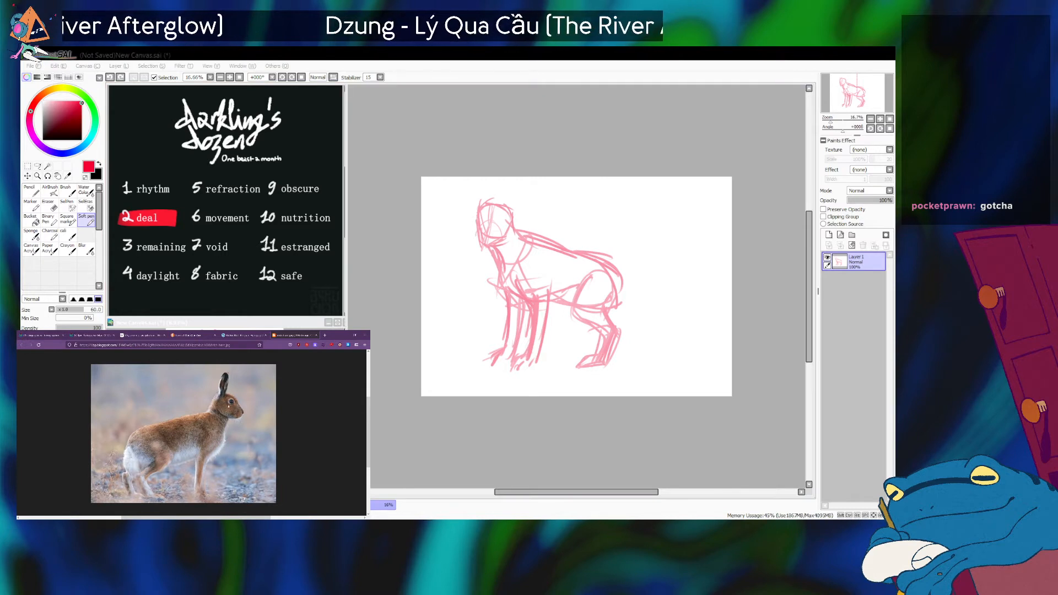
Bring up the Belgian hare photo and try out the far hind leg, keeping only a short thigh curve below the belly.
{"action": "left_click", "coordinate": [252, 334]}
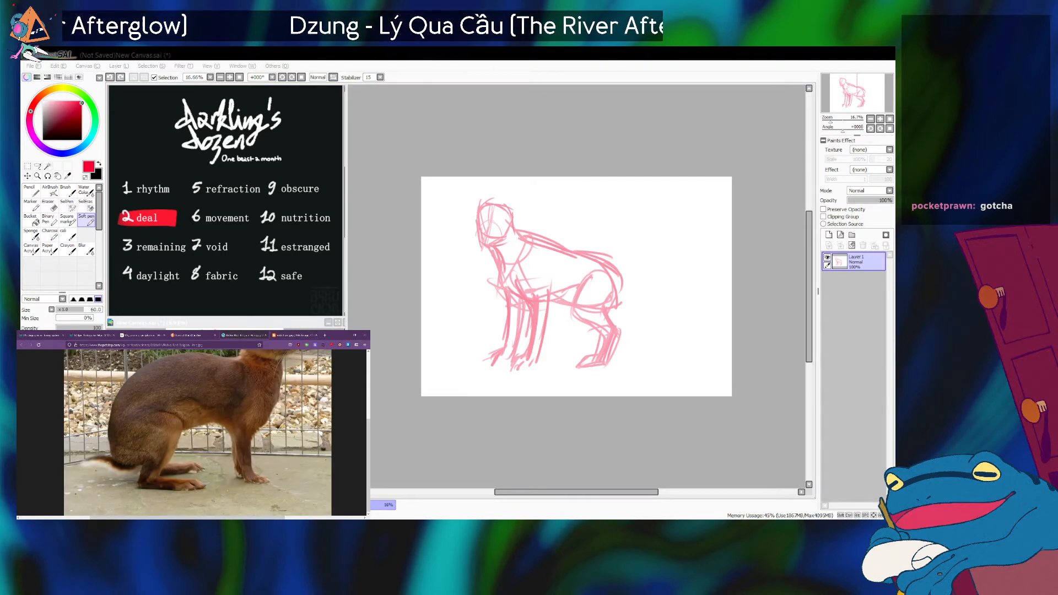
{"action": "left_click", "coordinate": [611, 310]}
{"action": "key", "text": "ctrl+z"}
{"action": "mouse_move", "coordinate": [561, 306]}
{"action": "left_mouse_down"}
{"action": "mouse_move", "coordinate": [586, 335]}
{"action": "mouse_move", "coordinate": [575, 319]}
{"action": "mouse_move", "coordinate": [573, 347]}
{"action": "left_mouse_up"}
{"action": "left_click_drag", "start_coordinate": [577, 318], "coordinate": [566, 358]}
{"action": "key", "text": "ctrl+z"}
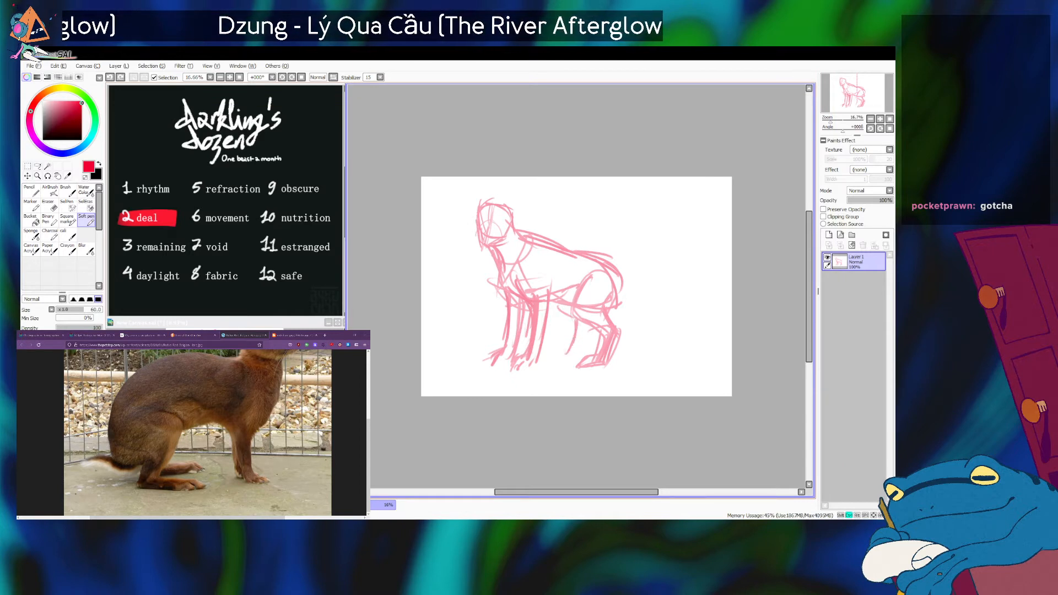
{"action": "key", "text": "ctrl+z"}
{"action": "mouse_move", "coordinate": [556, 309]}
{"action": "left_mouse_down"}
{"action": "mouse_move", "coordinate": [584, 328]}
{"action": "mouse_move", "coordinate": [575, 308]}
{"action": "left_mouse_up"}
{"action": "key", "text": "ctrl+z"}
{"action": "key", "text": "ctrl+z"}
{"action": "key", "text": "ctrl+z"}
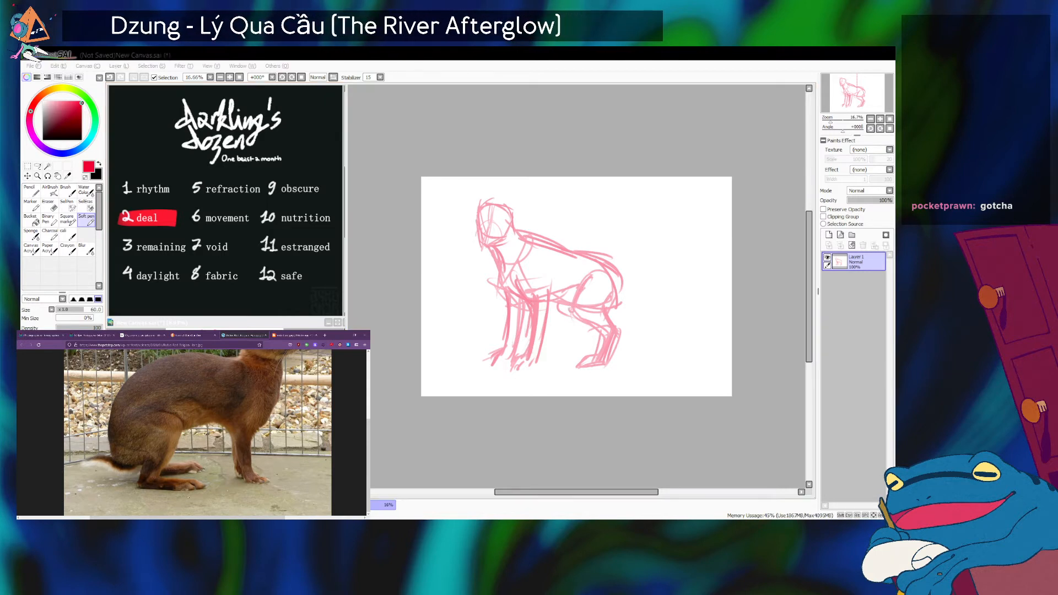
Return to the standing hare photo and darken the near hind leg's contours from the thigh down to the foot.
{"action": "left_click", "coordinate": [294, 335]}
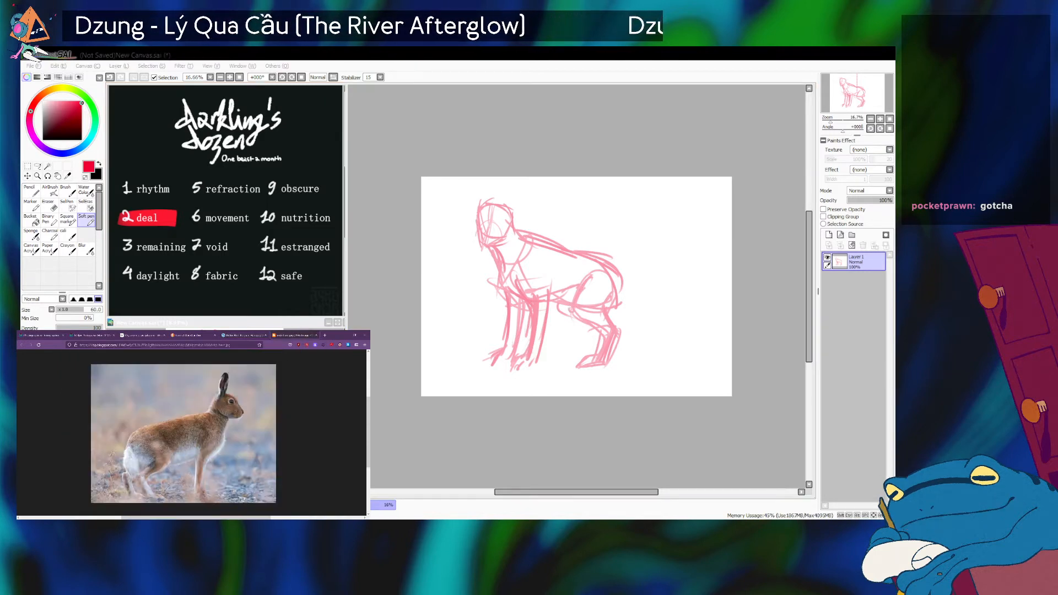
{"action": "mouse_move", "coordinate": [591, 278]}
{"action": "left_mouse_down"}
{"action": "mouse_move", "coordinate": [569, 294]}
{"action": "mouse_move", "coordinate": [596, 327]}
{"action": "left_mouse_up"}
{"action": "mouse_move", "coordinate": [610, 297]}
{"action": "left_mouse_down"}
{"action": "mouse_move", "coordinate": [598, 309]}
{"action": "mouse_move", "coordinate": [614, 341]}
{"action": "left_mouse_up"}
{"action": "key", "text": "ctrl+z"}
{"action": "key", "text": "ctrl+z"}
{"action": "mouse_move", "coordinate": [602, 305]}
{"action": "left_mouse_down"}
{"action": "mouse_move", "coordinate": [617, 332]}
{"action": "mouse_move", "coordinate": [603, 304]}
{"action": "left_mouse_up"}
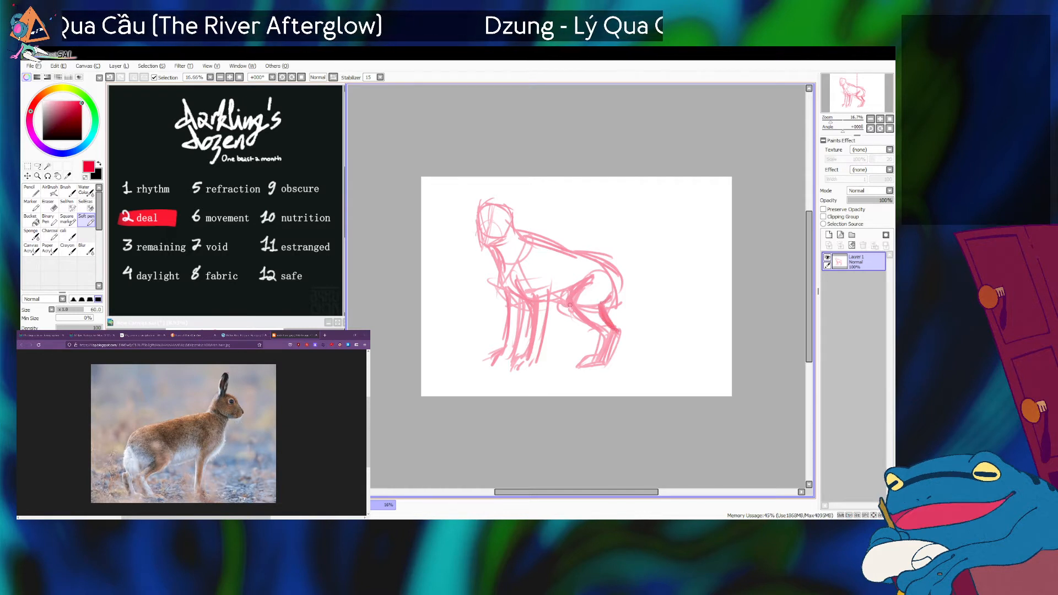
{"action": "mouse_move", "coordinate": [602, 332]}
{"action": "left_mouse_down"}
{"action": "mouse_move", "coordinate": [593, 356]}
{"action": "mouse_move", "coordinate": [601, 349]}
{"action": "mouse_move", "coordinate": [595, 363]}
{"action": "mouse_move", "coordinate": [608, 366]}
{"action": "mouse_move", "coordinate": [582, 365]}
{"action": "left_mouse_up"}
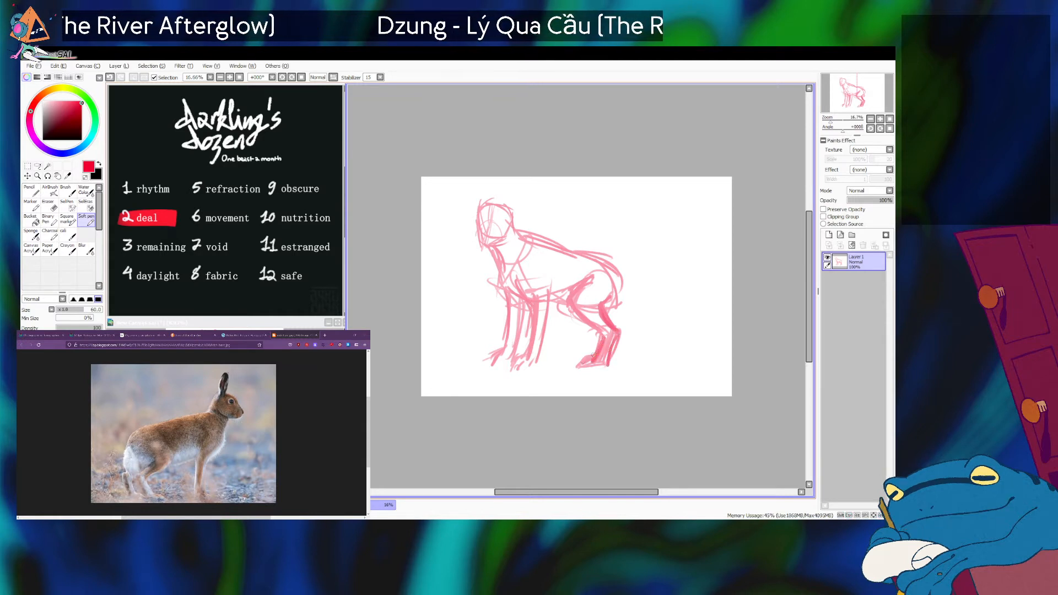
Sketch the far hind leg in front of the near one, undoing and redrawing the strokes that miss.
{"action": "key", "text": "ctrl+z"}
{"action": "mouse_move", "coordinate": [554, 300]}
{"action": "left_mouse_down"}
{"action": "mouse_move", "coordinate": [581, 342]}
{"action": "mouse_move", "coordinate": [580, 329]}
{"action": "mouse_move", "coordinate": [571, 349]}
{"action": "left_mouse_up"}
{"action": "key", "text": "ctrl+z"}
{"action": "key", "text": "ctrl+z"}
{"action": "left_click_drag", "start_coordinate": [559, 310], "coordinate": [570, 312]}
{"action": "mouse_move", "coordinate": [559, 303]}
{"action": "left_mouse_down"}
{"action": "mouse_move", "coordinate": [577, 321]}
{"action": "mouse_move", "coordinate": [556, 302]}
{"action": "mouse_move", "coordinate": [579, 329]}
{"action": "mouse_move", "coordinate": [566, 363]}
{"action": "mouse_move", "coordinate": [575, 329]}
{"action": "mouse_move", "coordinate": [546, 363]}
{"action": "left_mouse_up"}
{"action": "mouse_move", "coordinate": [590, 329]}
{"action": "left_mouse_down"}
{"action": "mouse_move", "coordinate": [580, 357]}
{"action": "mouse_move", "coordinate": [586, 347]}
{"action": "left_mouse_up"}
{"action": "key", "text": "ctrl+z"}
{"action": "key", "text": "ctrl+z"}
{"action": "key", "text": "ctrl+z"}
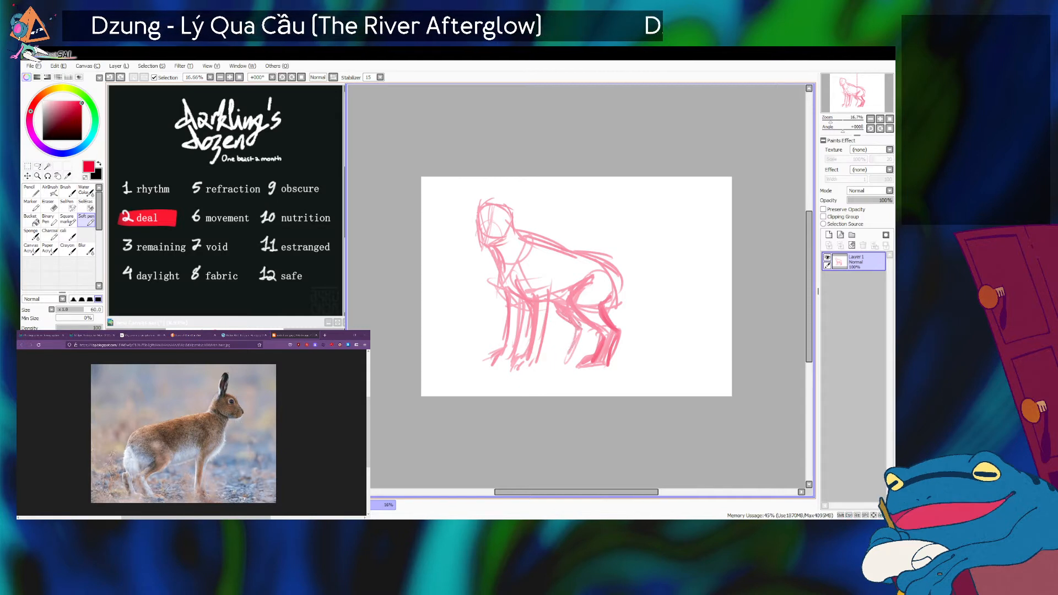
Rework the far hind leg's lower section with strokes running from the hock toward the foot.
{"action": "left_click_drag", "start_coordinate": [579, 326], "coordinate": [563, 361]}
{"action": "key", "text": "ctrl+z"}
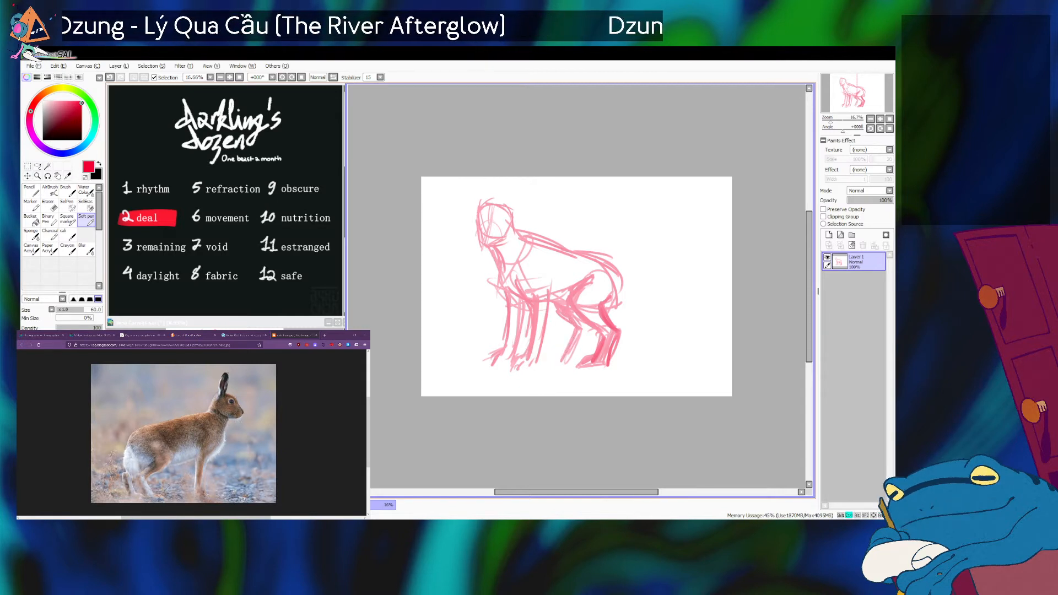
{"action": "key", "text": "ctrl+z"}
{"action": "mouse_move", "coordinate": [577, 325]}
{"action": "left_mouse_down"}
{"action": "mouse_move", "coordinate": [563, 353]}
{"action": "mouse_move", "coordinate": [578, 347]}
{"action": "left_mouse_up"}
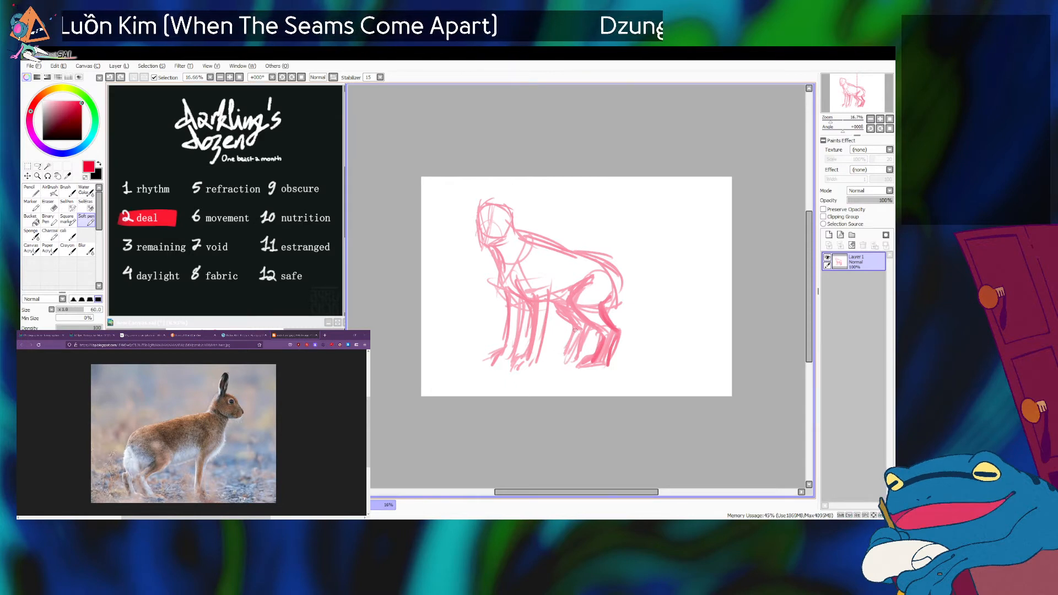
{"action": "left_click_drag", "start_coordinate": [570, 348], "coordinate": [570, 356]}
Shift the whole sketch down and left on the canvas and draw the far hind foot pointing forward.
{"action": "key", "text": "ctrl+Left"}
{"action": "key", "text": "ctrl+Left"}
{"action": "key", "text": "ctrl+Left"}
{"action": "key", "text": "ctrl+Left"}
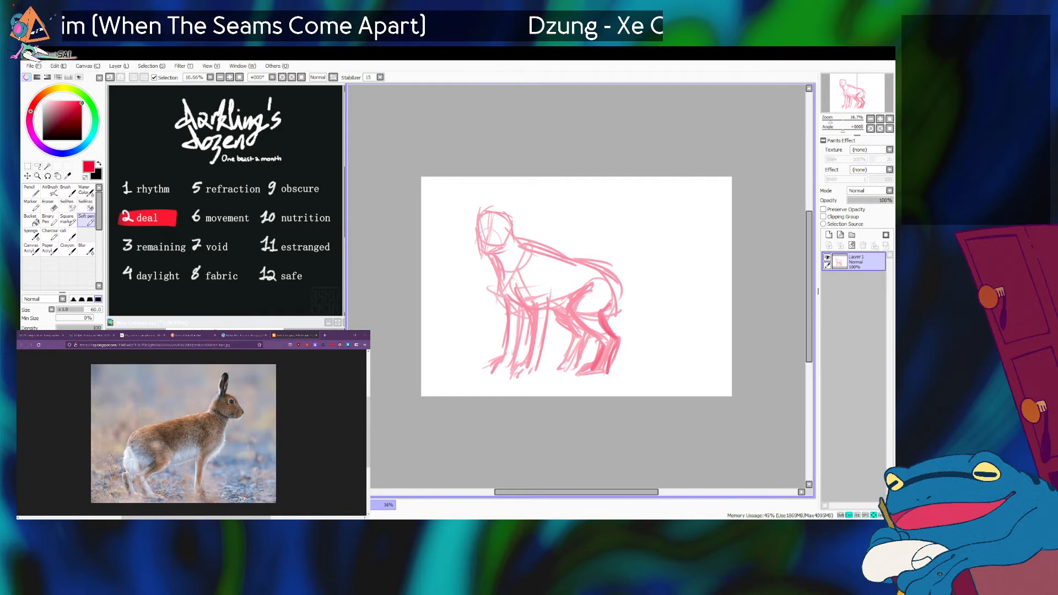
{"action": "key", "text": "ctrl+Down"}
{"action": "key", "text": "ctrl+Down"}
{"action": "key", "text": "ctrl+Down"}
{"action": "key", "text": "ctrl+Down"}
{"action": "key", "text": "ctrl+Down"}
{"action": "key", "text": "ctrl+Down"}
{"action": "key", "text": "ctrl+Down"}
{"action": "key", "text": "ctrl+Down"}
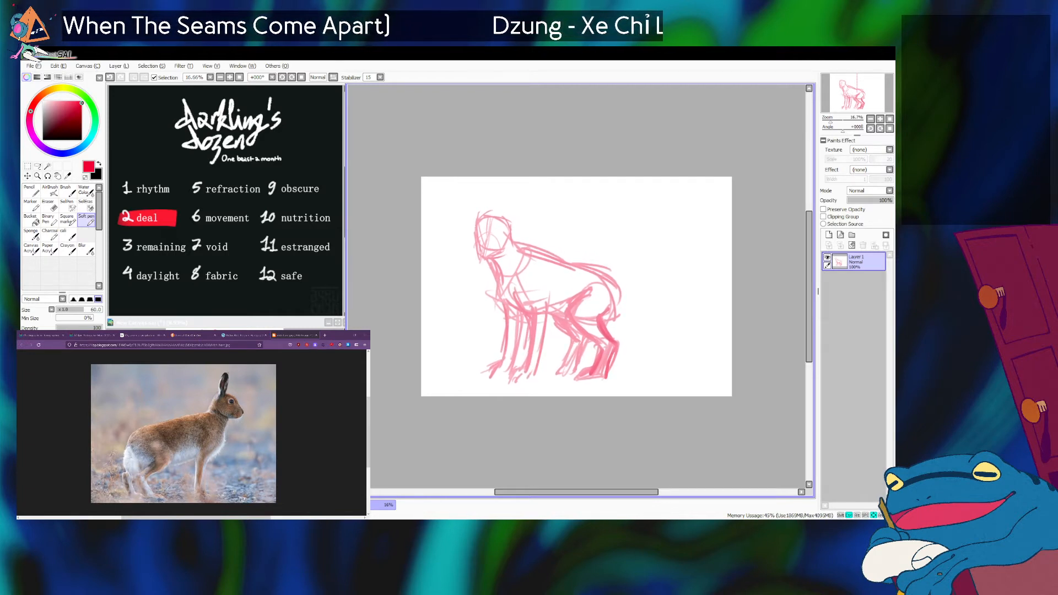
{"action": "key", "text": "ctrl+Left"}
{"action": "key", "text": "ctrl+Left"}
{"action": "key", "text": "ctrl+Left"}
{"action": "key", "text": "ctrl+Left"}
{"action": "key", "text": "ctrl+Left"}
{"action": "key", "text": "ctrl+Left"}
{"action": "key", "text": "ctrl+Left"}
{"action": "key", "text": "ctrl+Left"}
{"action": "key", "text": "ctrl+Down"}
{"action": "key", "text": "ctrl+Down"}
{"action": "key", "text": "ctrl+Down"}
{"action": "key", "text": "ctrl+Down"}
{"action": "key", "text": "ctrl+Down"}
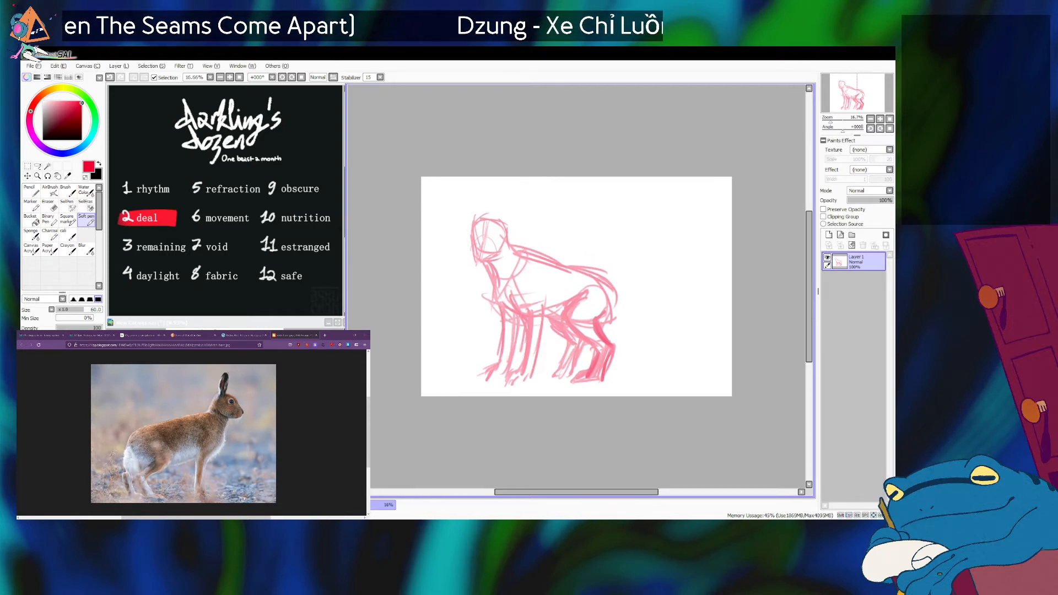
{"action": "left_click_drag", "start_coordinate": [564, 371], "coordinate": [548, 379]}
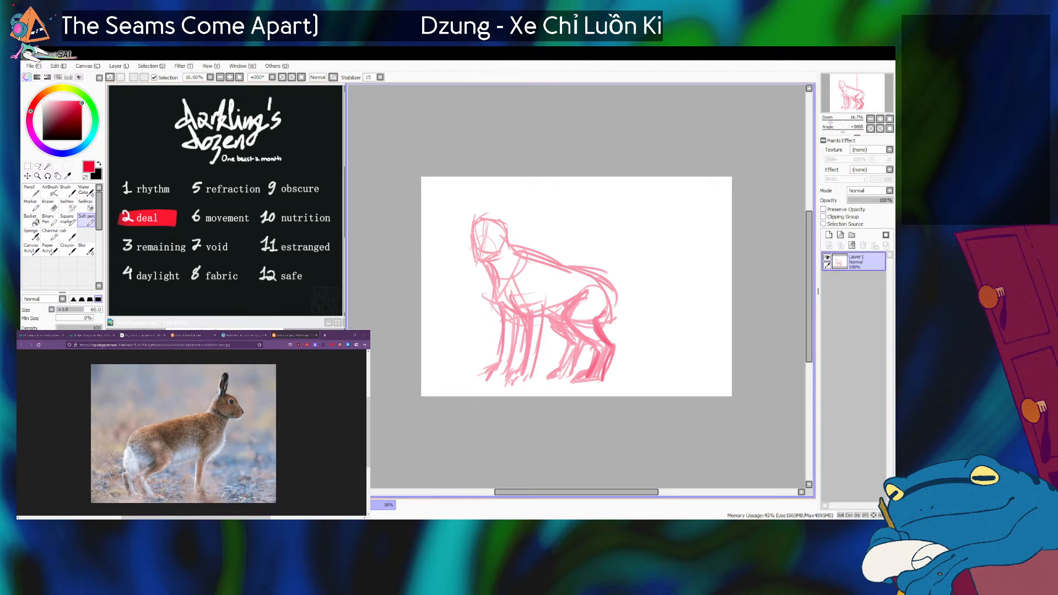
Bring up the Belgian hare photo's head and rework the strokes where the sketched head meets the neck.
{"action": "left_click", "coordinate": [185, 511]}
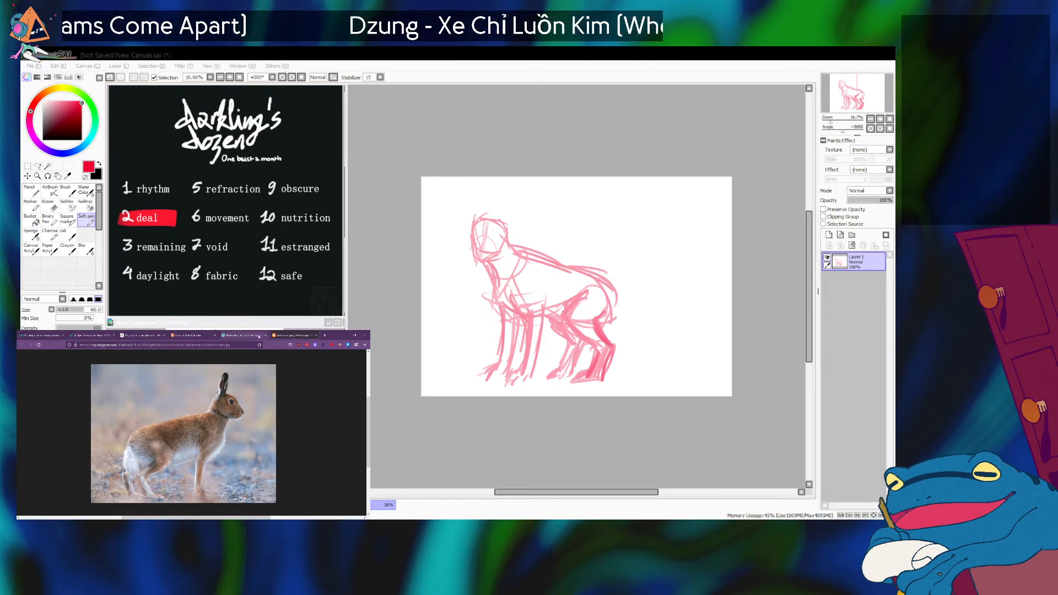
{"action": "left_click", "coordinate": [245, 335]}
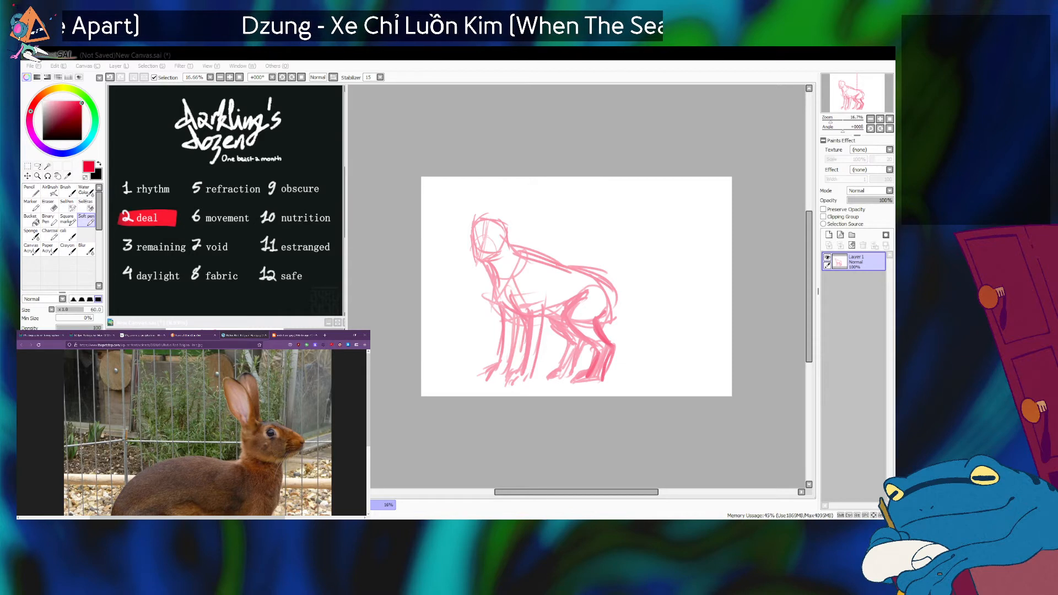
{"action": "key", "text": "alt+Tab"}
{"action": "key", "text": "alt+Tab"}
{"action": "key", "text": "alt+Tab"}
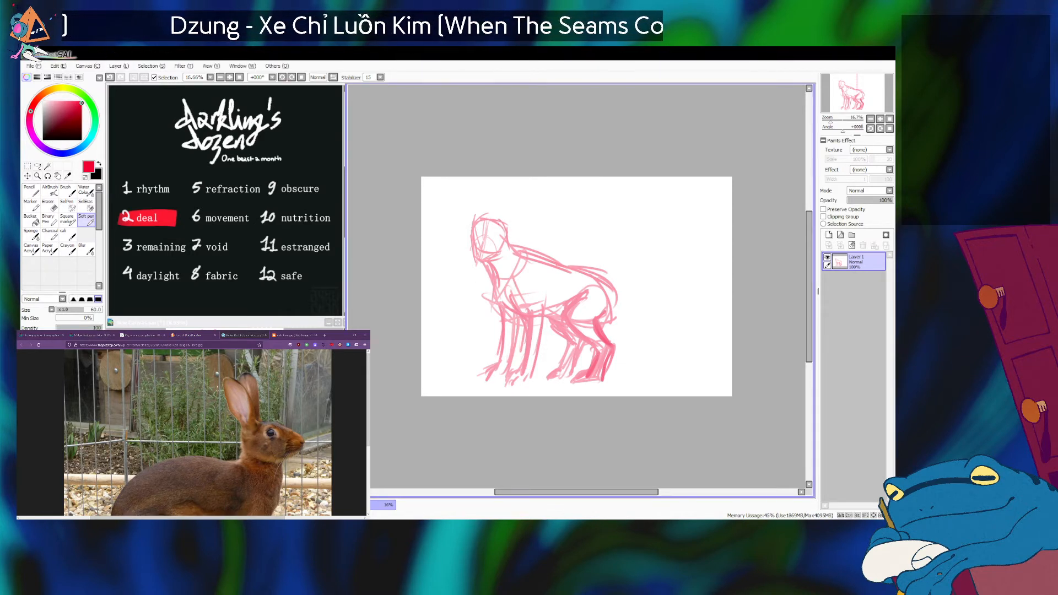
{"action": "mouse_move", "coordinate": [507, 243]}
{"action": "left_mouse_down"}
{"action": "mouse_move", "coordinate": [485, 255]}
{"action": "mouse_move", "coordinate": [474, 240]}
{"action": "mouse_move", "coordinate": [477, 260]}
{"action": "mouse_move", "coordinate": [503, 241]}
{"action": "mouse_move", "coordinate": [492, 263]}
{"action": "left_mouse_up"}
{"action": "key", "text": "ctrl+z"}
{"action": "key", "text": "ctrl+z"}
{"action": "key", "text": "ctrl+z"}
{"action": "left_click_drag", "start_coordinate": [492, 260], "coordinate": [499, 253]}
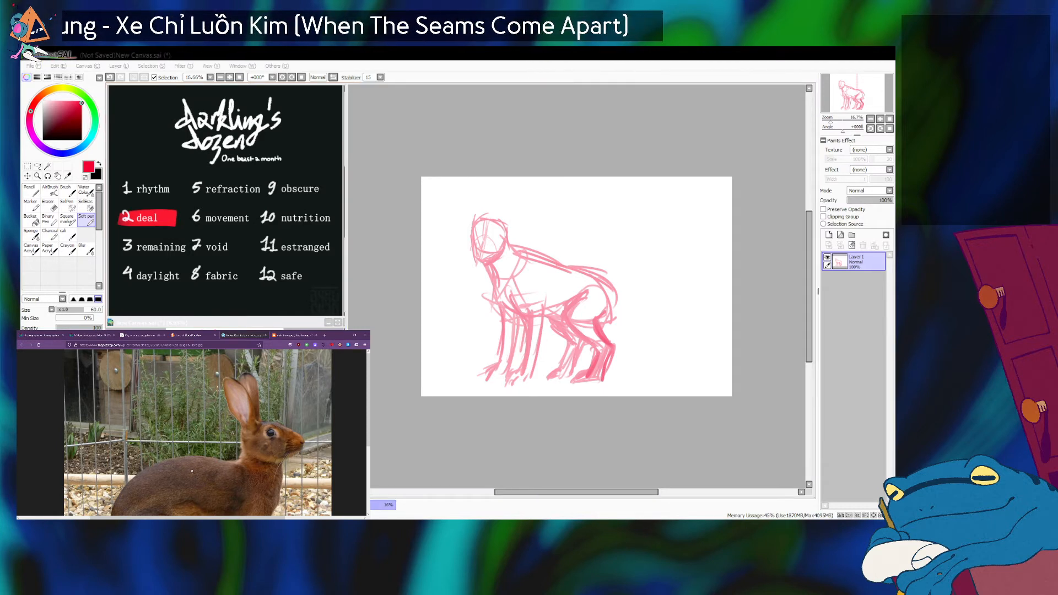
Sketch one tall ear tilting back from the head, comparing both hare photos, and add a short stroke at the forehead.
{"action": "mouse_move", "coordinate": [499, 235]}
{"action": "left_mouse_down"}
{"action": "mouse_move", "coordinate": [524, 182]}
{"action": "mouse_move", "coordinate": [519, 191]}
{"action": "left_mouse_up"}
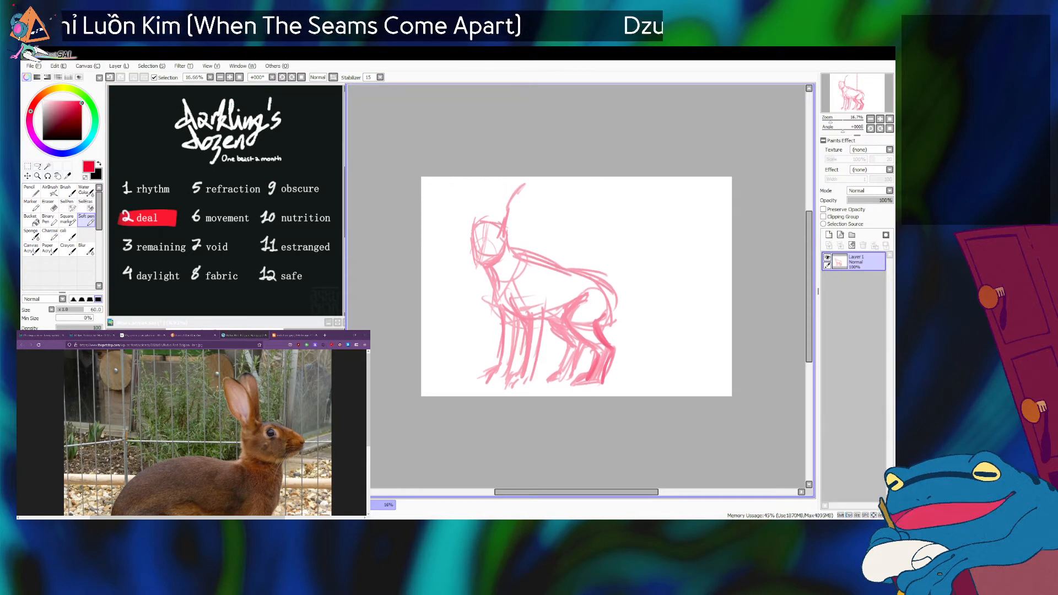
{"action": "key", "text": "alt+Tab"}
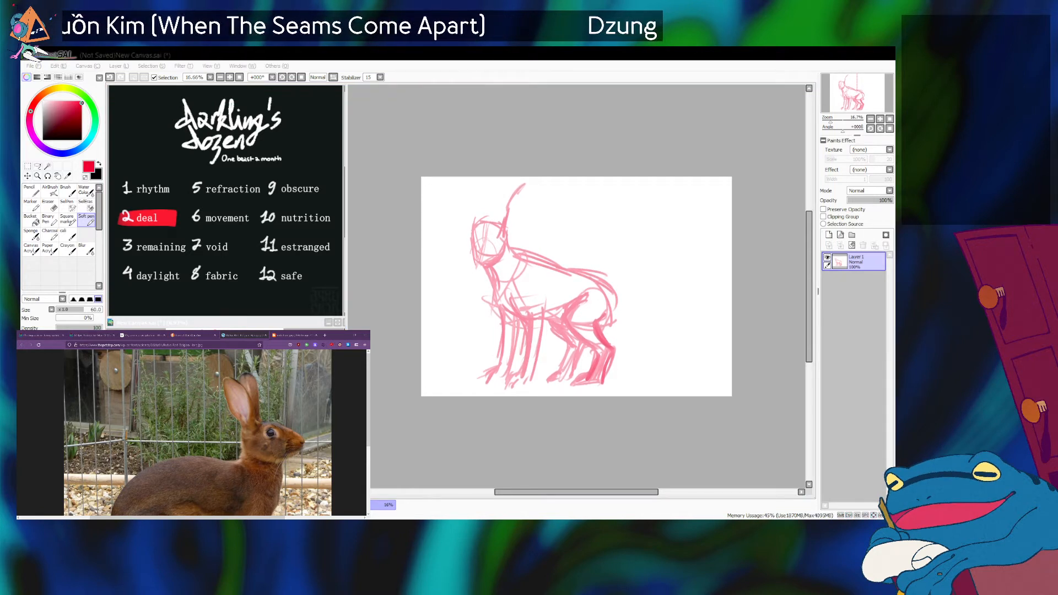
{"action": "key", "text": "ctrl+Tab"}
{"action": "key", "text": "alt+Tab"}
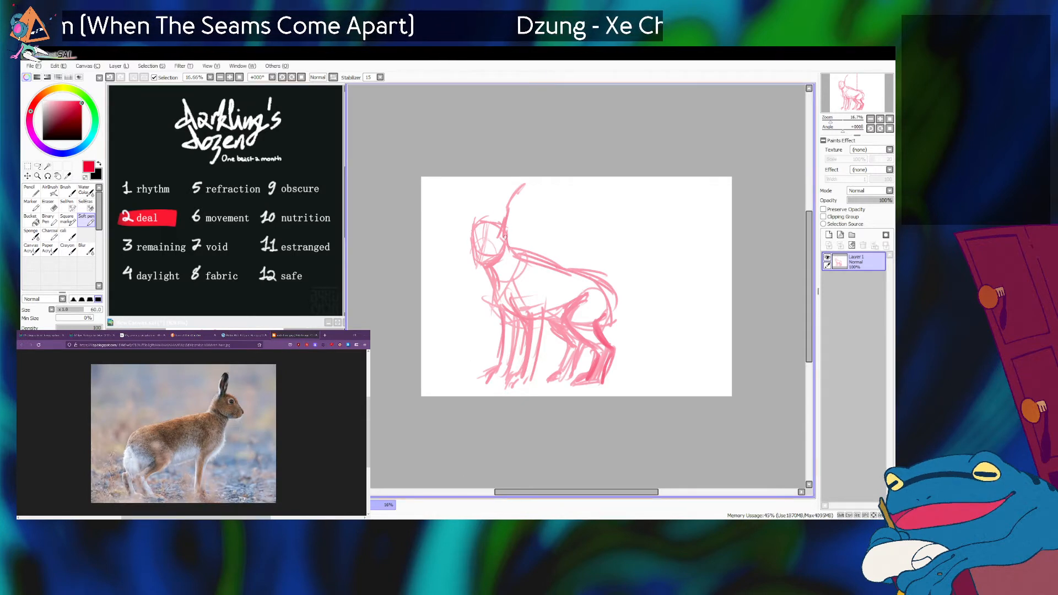
{"action": "left_click_drag", "start_coordinate": [532, 176], "coordinate": [510, 231]}
{"action": "key", "text": "alt+Tab"}
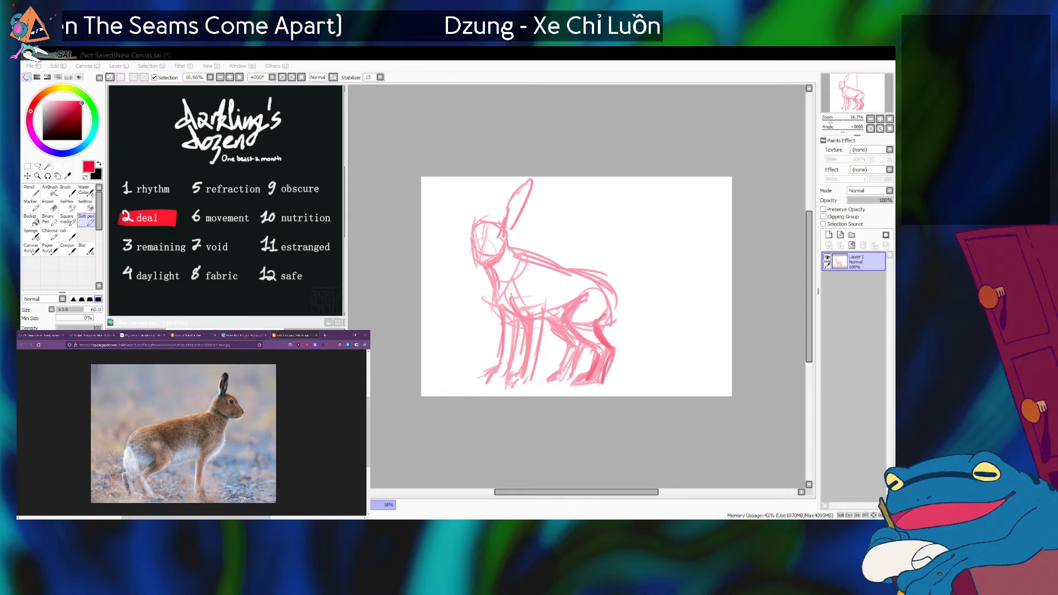
{"action": "key", "text": "alt+Tab"}
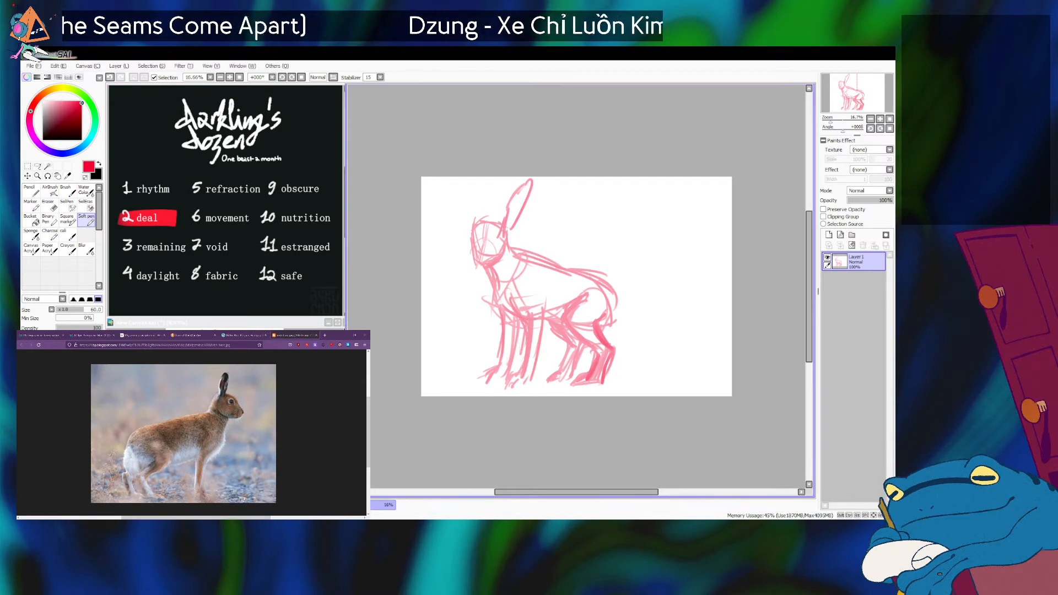
{"action": "left_click_drag", "start_coordinate": [473, 236], "coordinate": [480, 223]}
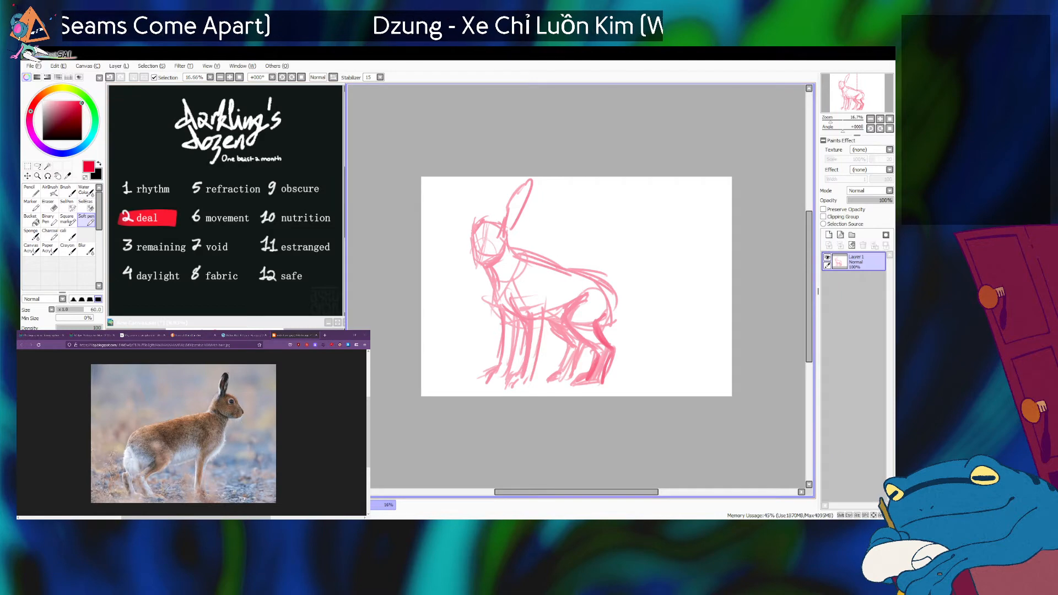
Return to the hare image results, preview the brown hare photo as a head reference, and go back to the canvas.
{"action": "left_click", "coordinate": [189, 335]}
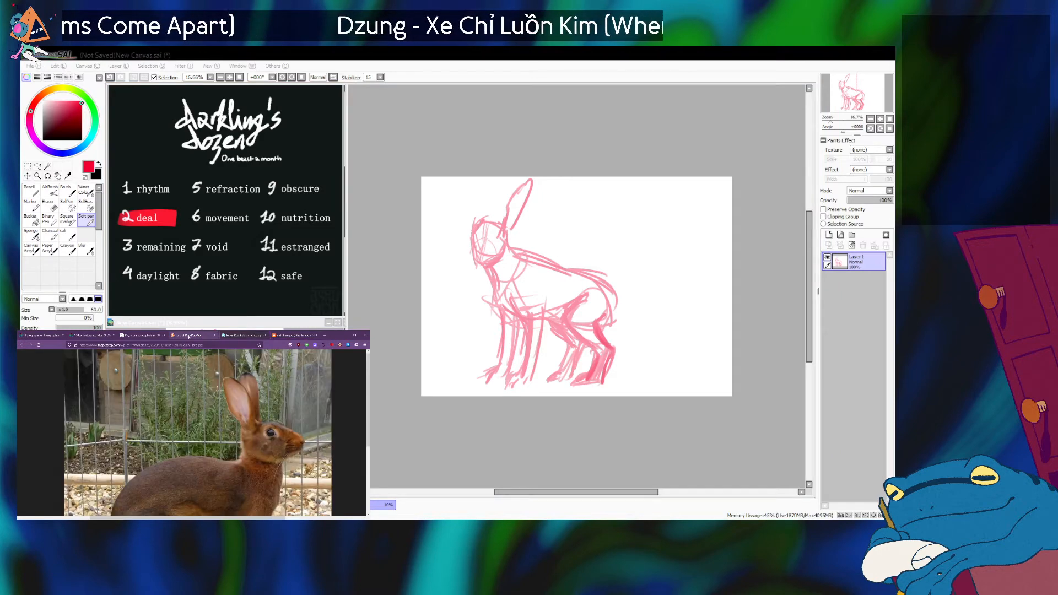
{"action": "left_click", "coordinate": [184, 333]}
{"action": "scroll", "coordinate": [231, 387], "scroll_direction": "up", "scroll_amount": 2}
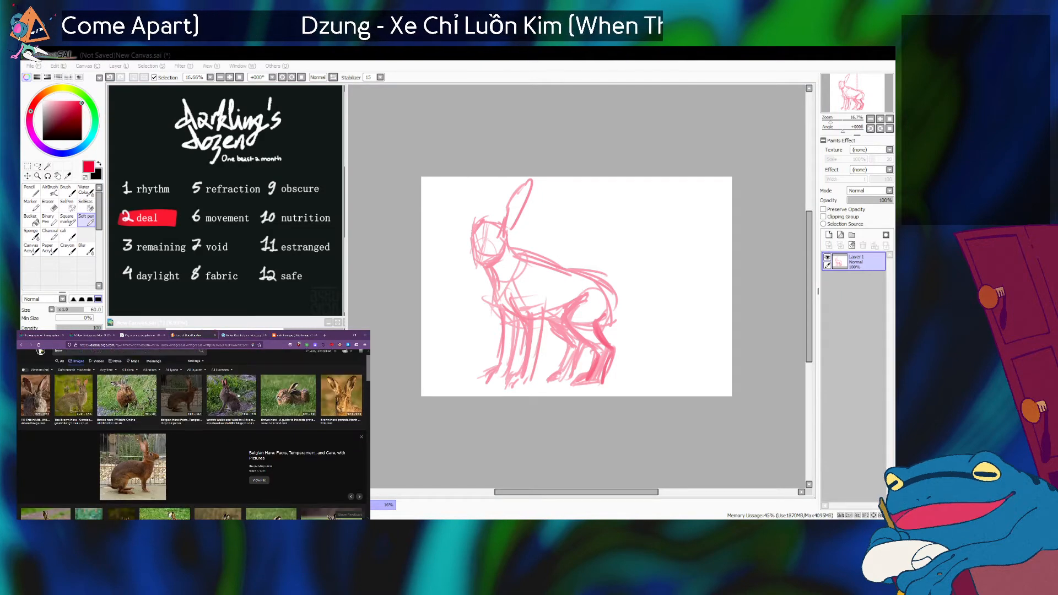
{"action": "left_click", "coordinate": [77, 399]}
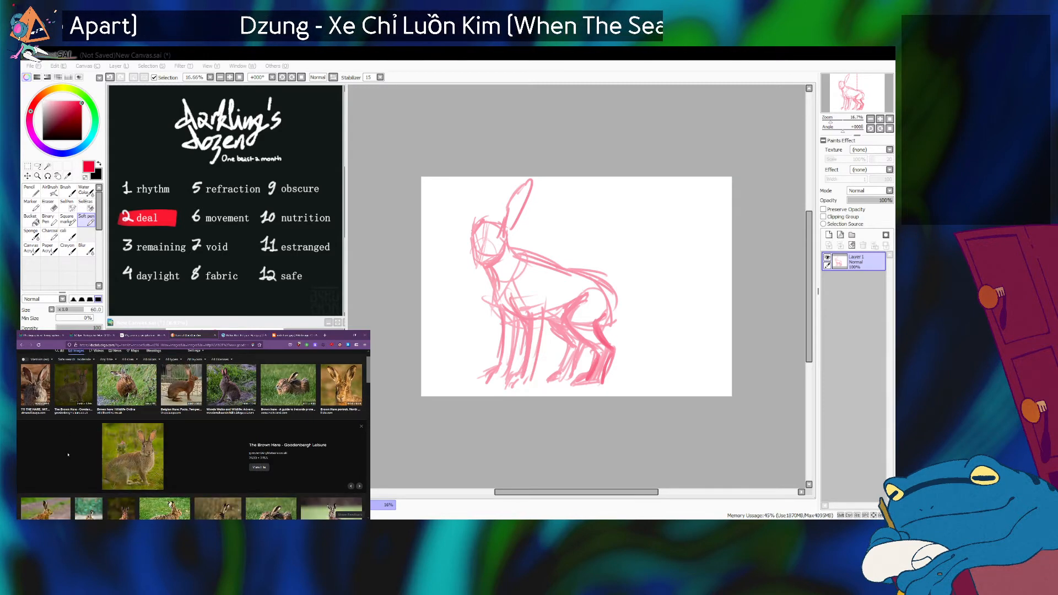
{"action": "left_click", "coordinate": [485, 248]}
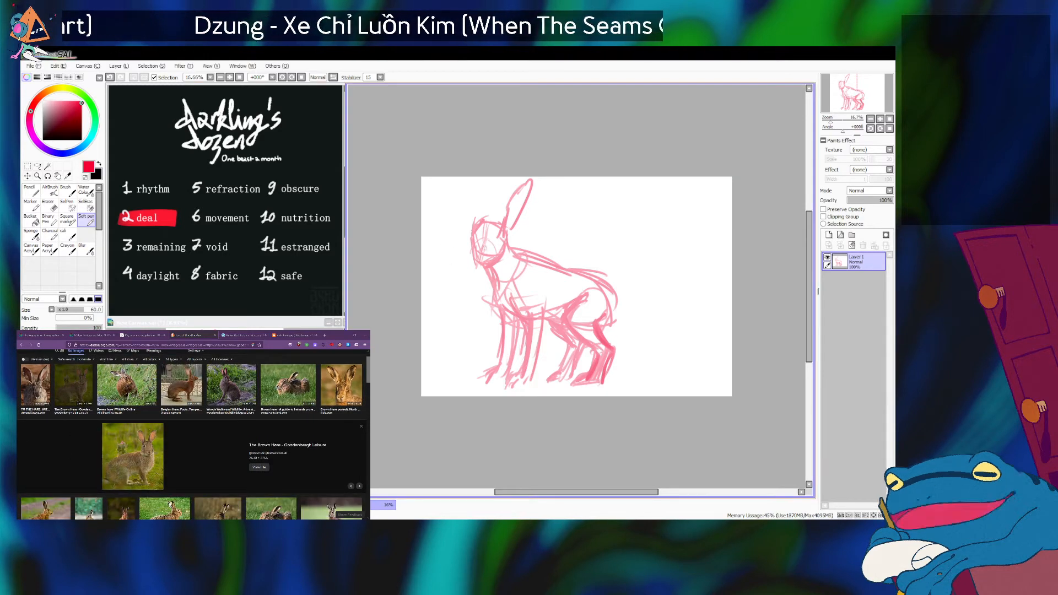
Try to open the source page of the previewed brown hare photo, then close that page.
{"action": "left_click", "coordinate": [162, 446]}
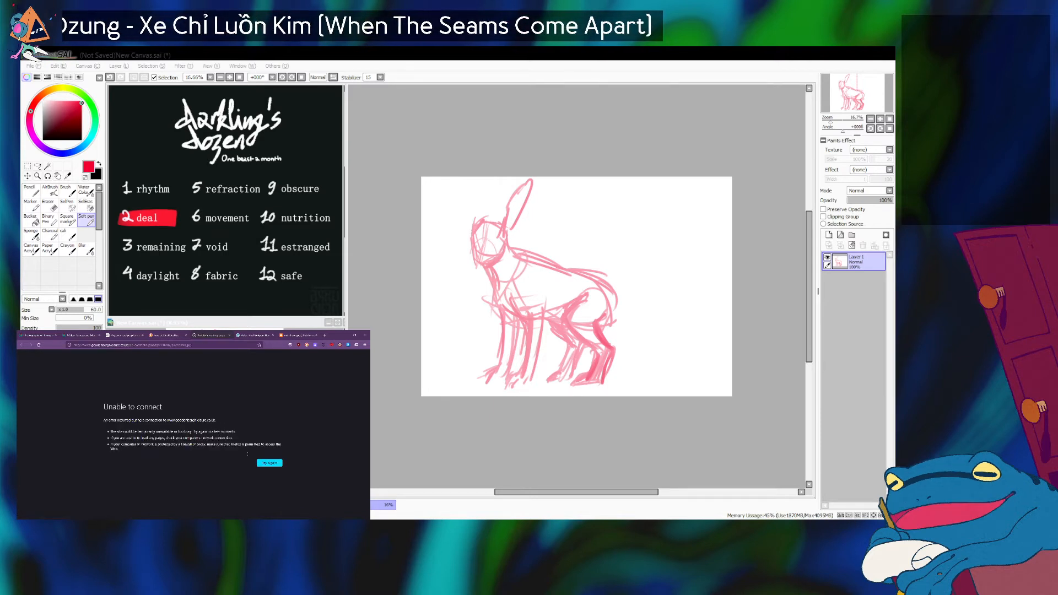
{"action": "left_click", "coordinate": [269, 463]}
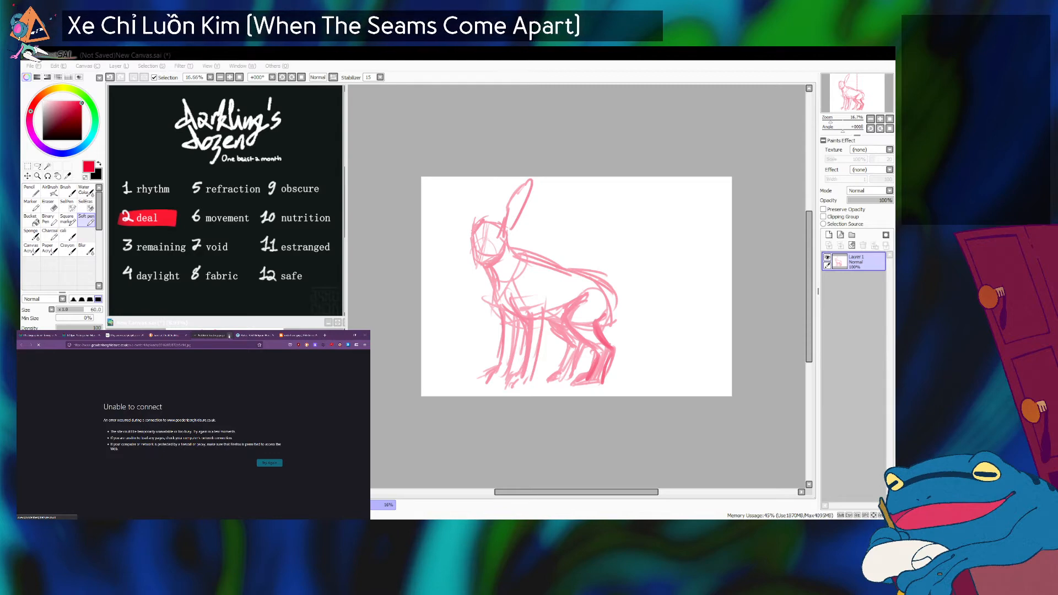
{"action": "left_click", "coordinate": [229, 336]}
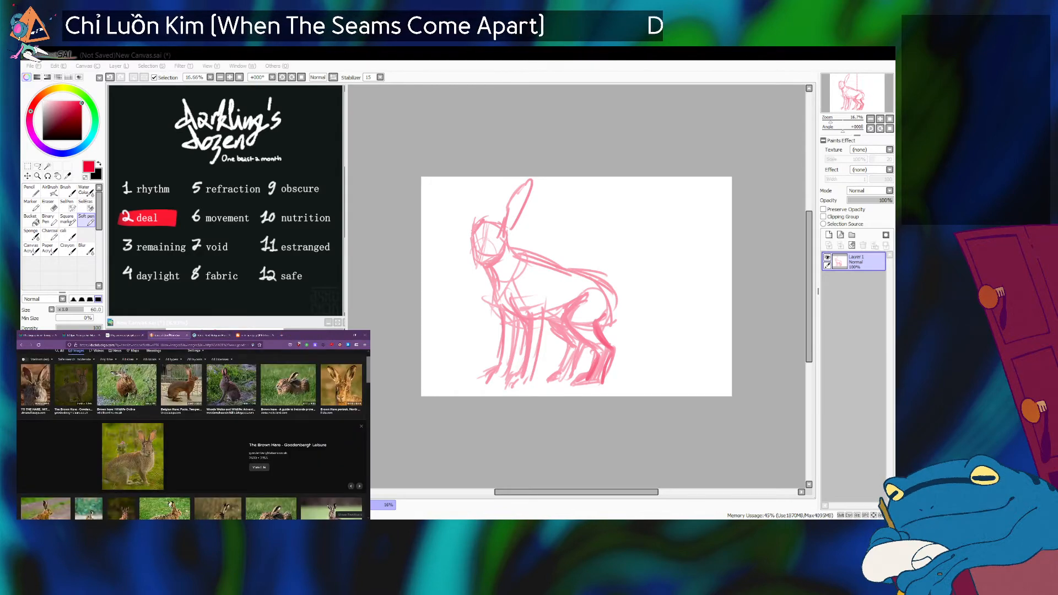
Enlarge the brown hare photo preview and frame the animal's body beside the canvas as a sketching reference.
{"action": "scroll", "coordinate": [142, 444], "scroll_direction": "up", "scroll_amount": 3}
{"action": "scroll", "coordinate": [141, 445], "scroll_direction": "down", "scroll_amount": 1}
{"action": "scroll", "coordinate": [142, 444], "scroll_direction": "up", "scroll_amount": 4}
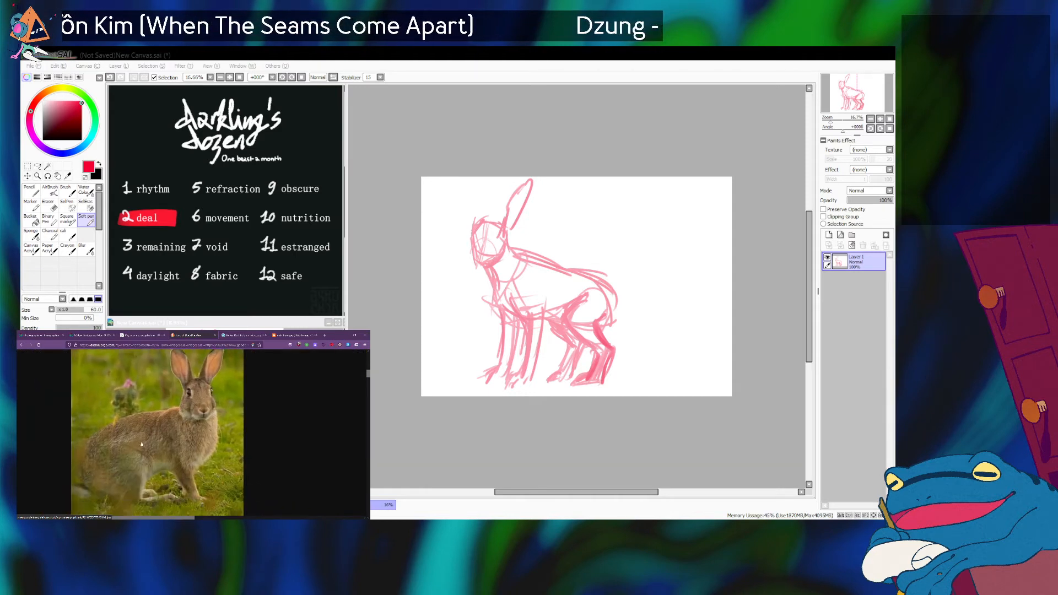
{"action": "scroll", "coordinate": [142, 444], "scroll_direction": "left", "scroll_amount": 1}
{"action": "scroll", "coordinate": [142, 444], "scroll_direction": "down", "scroll_amount": 1}
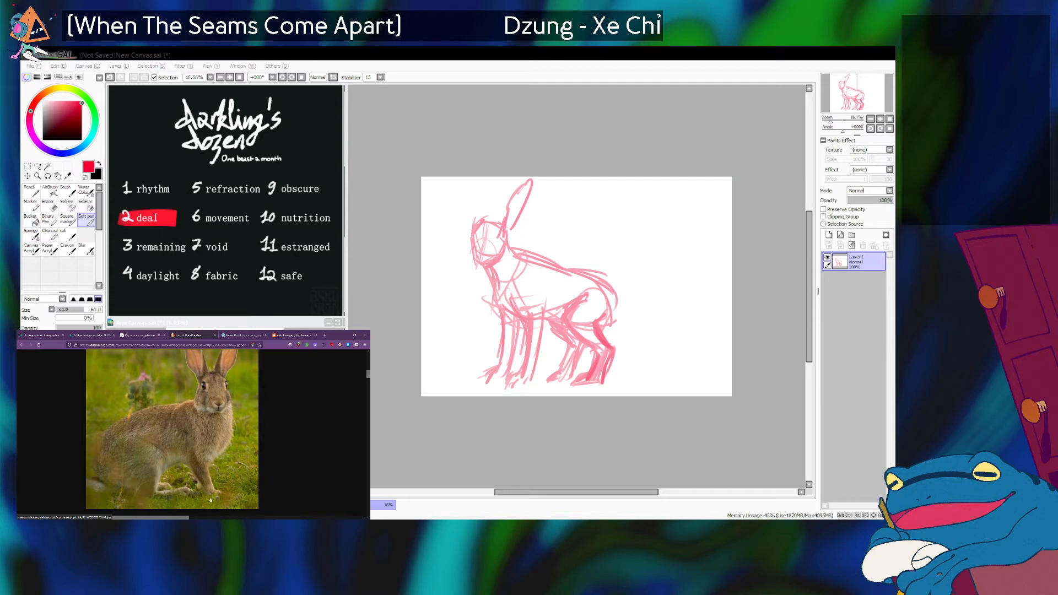
{"action": "left_click", "coordinate": [507, 249]}
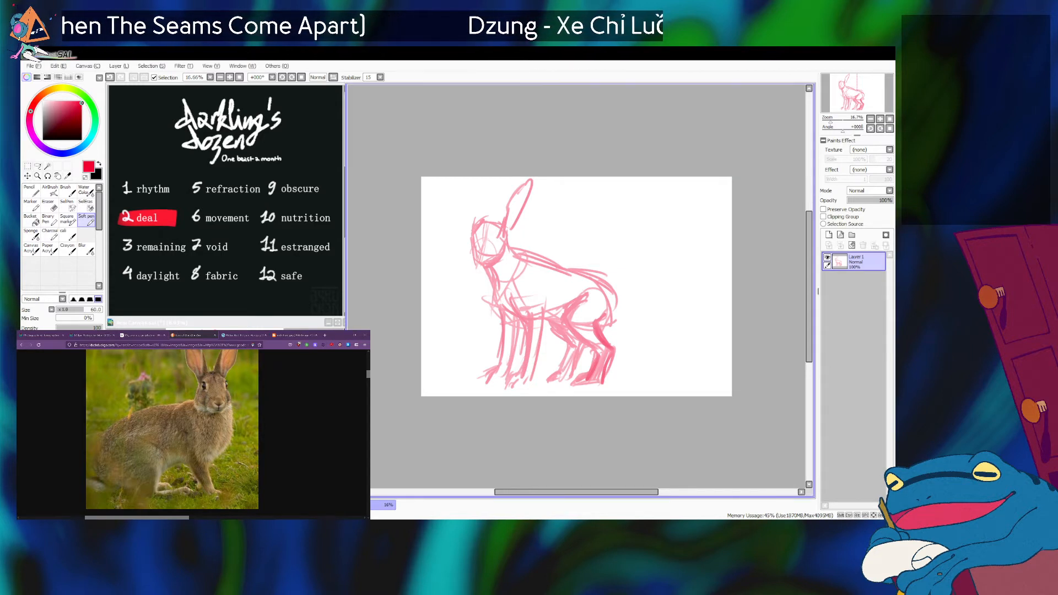
{"action": "key", "text": "alt+Tab"}
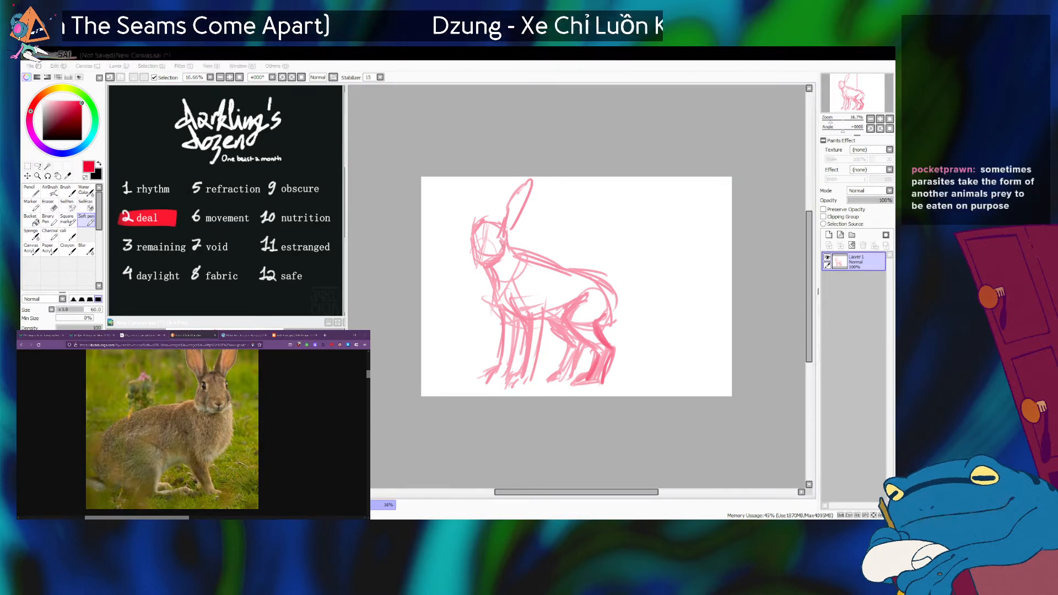
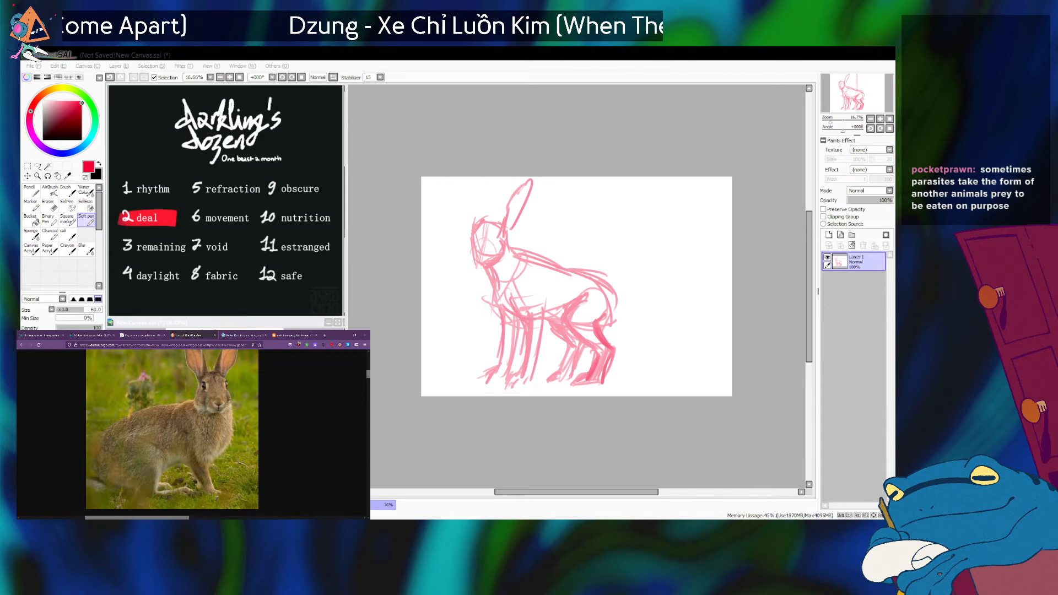
Rework the face contour from forehead to muzzle against the brown hare photo, undoing the trial strokes.
{"action": "key", "text": "alt+Tab"}
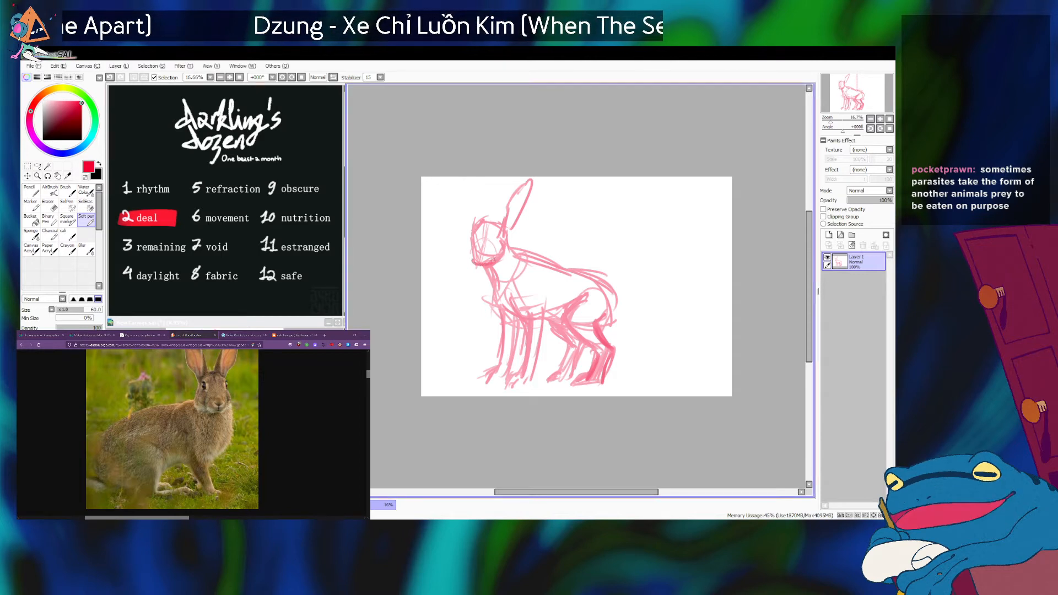
{"action": "key", "text": "ctrl"}
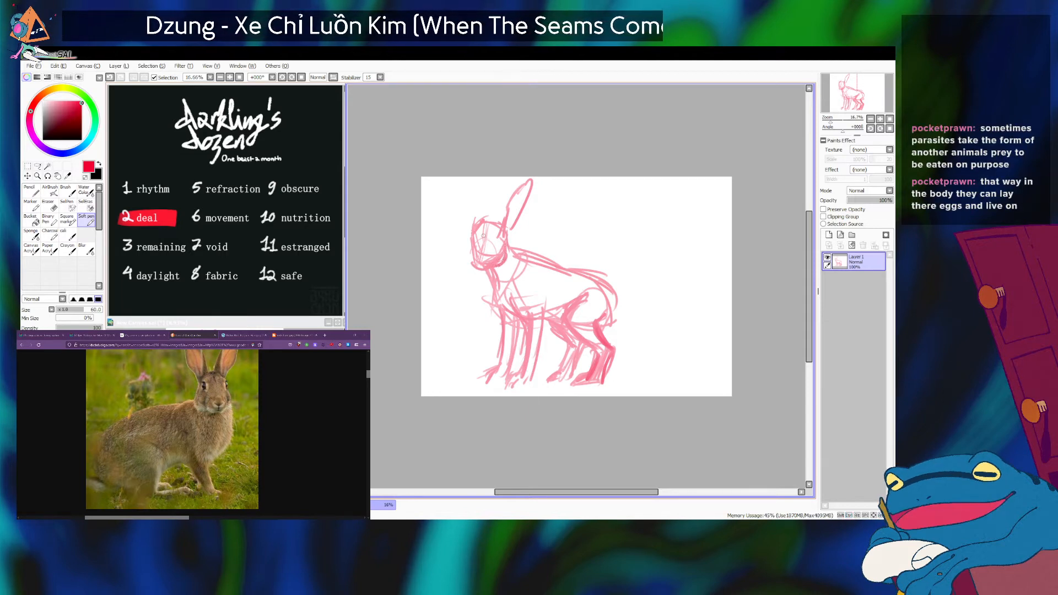
{"action": "left_click_drag", "start_coordinate": [475, 232], "coordinate": [473, 263]}
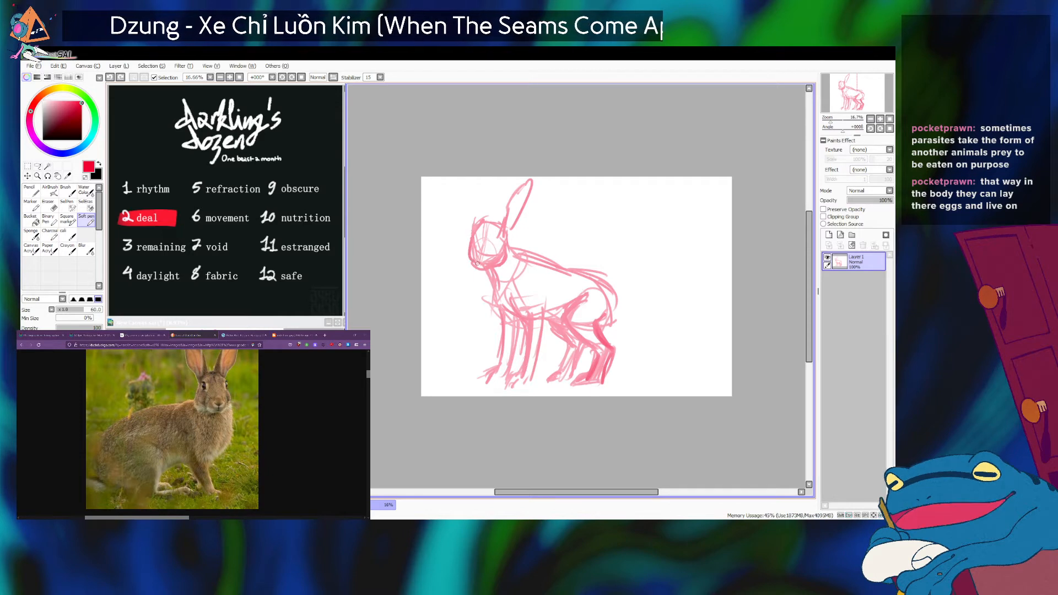
{"action": "left_click", "coordinate": [199, 494]}
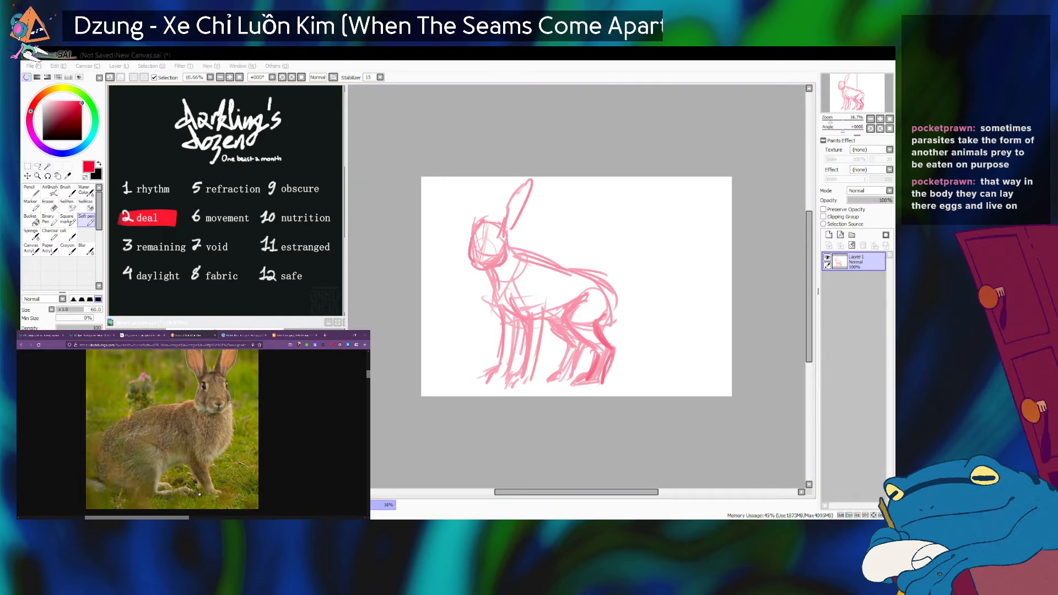
{"action": "left_click", "coordinate": [472, 236]}
{"action": "key", "text": "ctrl+z"}
{"action": "mouse_move", "coordinate": [471, 235]}
{"action": "left_mouse_down"}
{"action": "mouse_move", "coordinate": [478, 267]}
{"action": "mouse_move", "coordinate": [501, 268]}
{"action": "left_mouse_up"}
{"action": "key", "text": "ctrl+z"}
{"action": "key", "text": "ctrl+z"}
{"action": "key", "text": "ctrl+z"}
{"action": "left_click", "coordinate": [210, 469]}
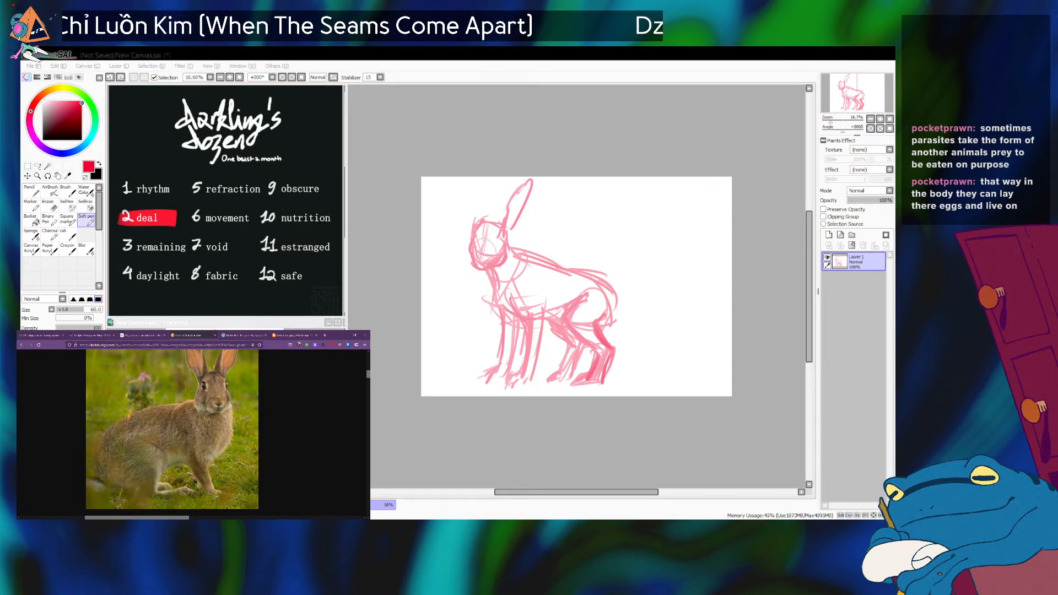
{"action": "left_click", "coordinate": [487, 281]}
{"action": "left_click_drag", "start_coordinate": [478, 268], "coordinate": [494, 302]}
{"action": "key", "text": "ctrl+z"}
{"action": "key", "text": "alt+Tab"}
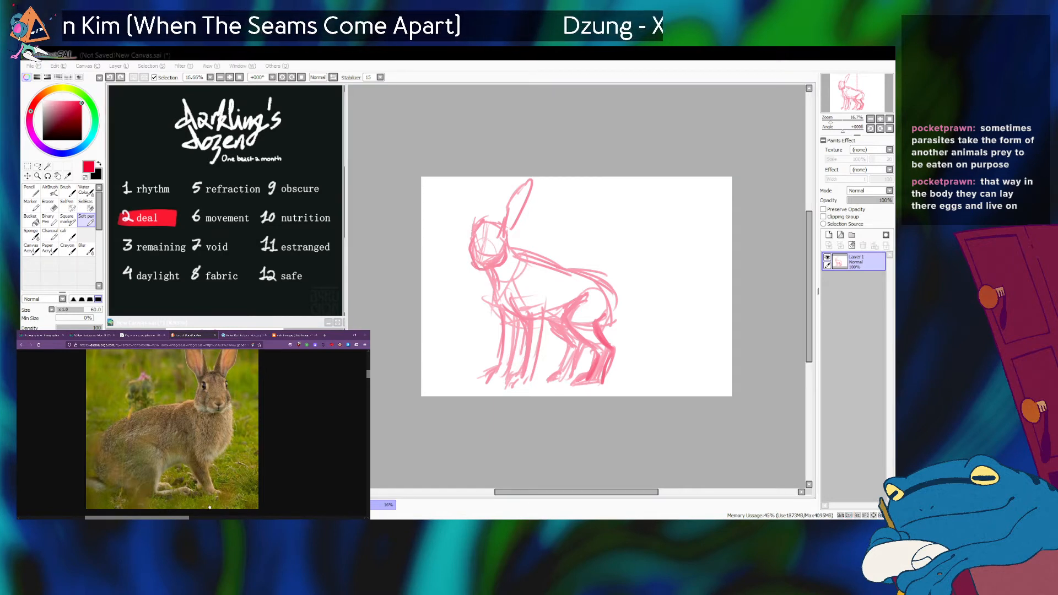
Sketch a rounded shoulder curve through the chest from the neck base toward the belly, undoing the surplus trial strokes.
{"action": "left_click", "coordinate": [486, 362]}
{"action": "mouse_move", "coordinate": [508, 254]}
{"action": "left_mouse_down"}
{"action": "mouse_move", "coordinate": [518, 243]}
{"action": "mouse_move", "coordinate": [545, 291]}
{"action": "left_mouse_up"}
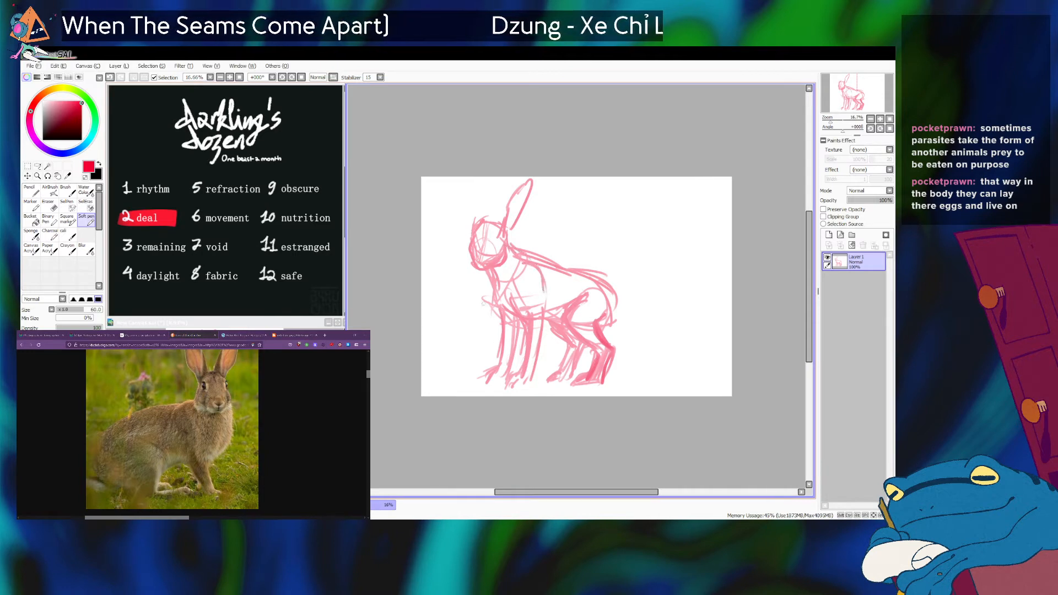
{"action": "mouse_move", "coordinate": [507, 234]}
{"action": "left_mouse_down"}
{"action": "mouse_move", "coordinate": [516, 254]}
{"action": "mouse_move", "coordinate": [479, 270]}
{"action": "mouse_move", "coordinate": [504, 289]}
{"action": "mouse_move", "coordinate": [504, 234]}
{"action": "mouse_move", "coordinate": [518, 258]}
{"action": "mouse_move", "coordinate": [477, 266]}
{"action": "mouse_move", "coordinate": [511, 326]}
{"action": "left_mouse_up"}
{"action": "key", "text": "ctrl+z"}
{"action": "key", "text": "ctrl+z"}
{"action": "key", "text": "ctrl+z"}
{"action": "key", "text": "ctrl+z"}
{"action": "key", "text": "ctrl+z"}
{"action": "key", "text": "alt+Tab"}
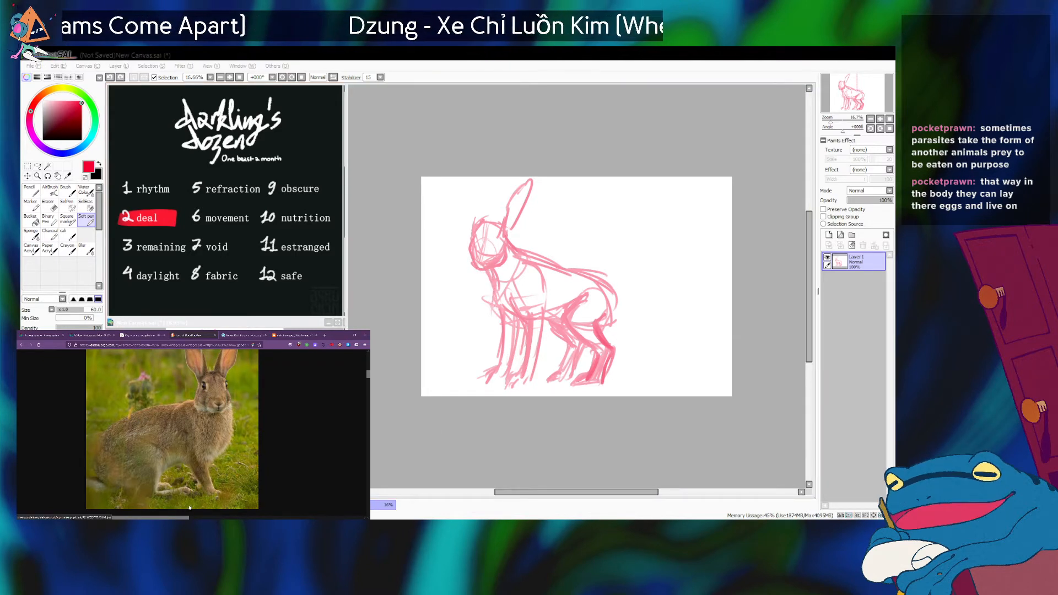
Sketch a throat line running from the chin down toward the chest.
{"action": "key", "text": "alt+Tab"}
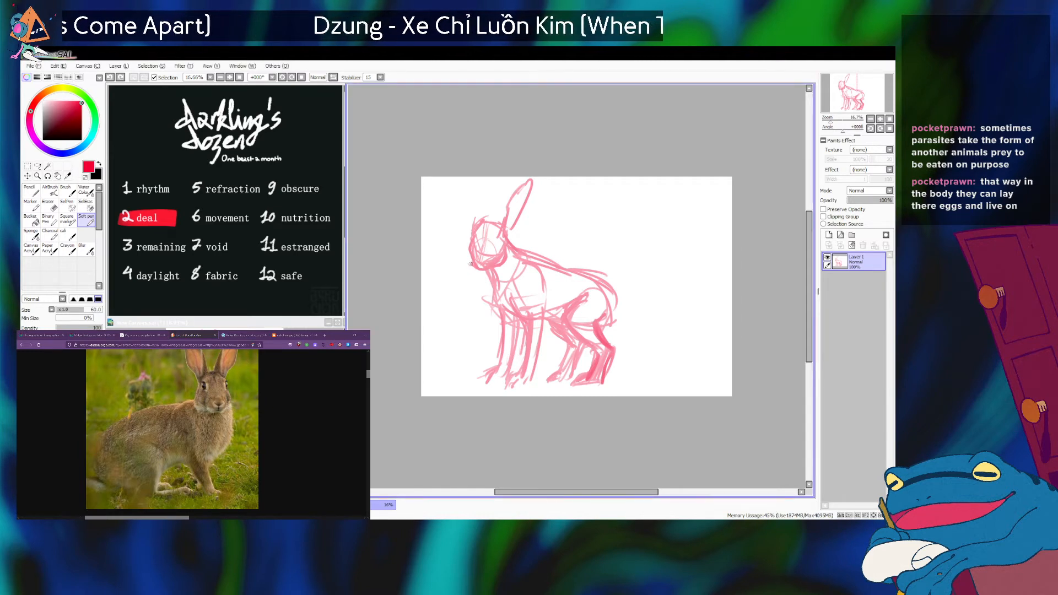
{"action": "left_click_drag", "start_coordinate": [474, 266], "coordinate": [499, 314]}
{"action": "key", "text": "ctrl+z"}
{"action": "key", "text": "alt+Tab"}
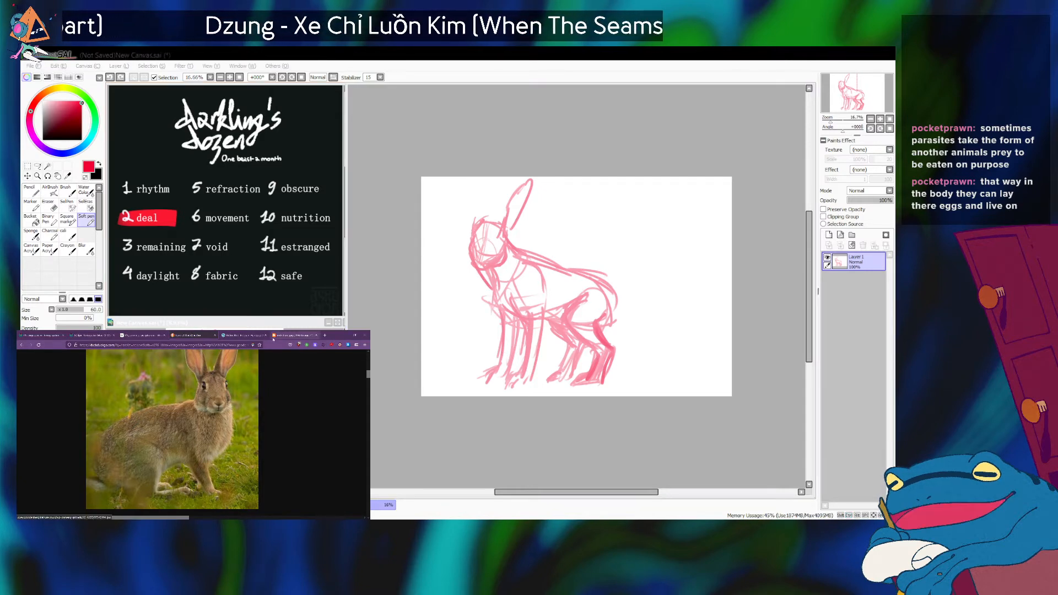
Return to the hare image results and preview the photo of the hare sitting upright in green grass.
{"action": "scroll", "coordinate": [204, 372], "scroll_direction": "up", "scroll_amount": 1}
{"action": "scroll", "coordinate": [204, 372], "scroll_direction": "down", "scroll_amount": 5}
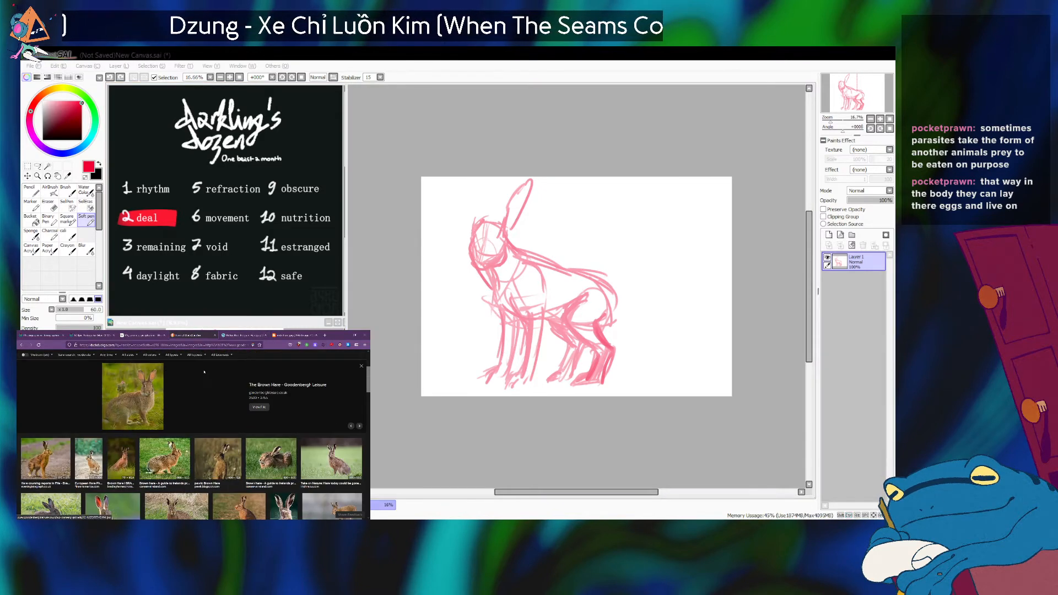
{"action": "scroll", "coordinate": [204, 372], "scroll_direction": "down", "scroll_amount": 5}
{"action": "scroll", "coordinate": [354, 451], "scroll_direction": "up", "scroll_amount": 4}
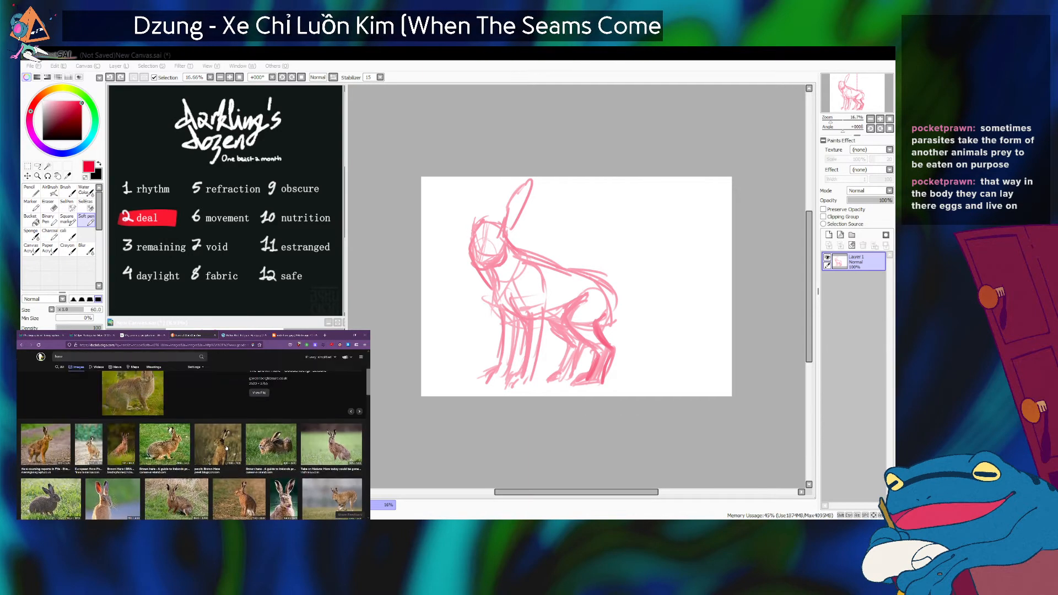
{"action": "left_click", "coordinate": [339, 448]}
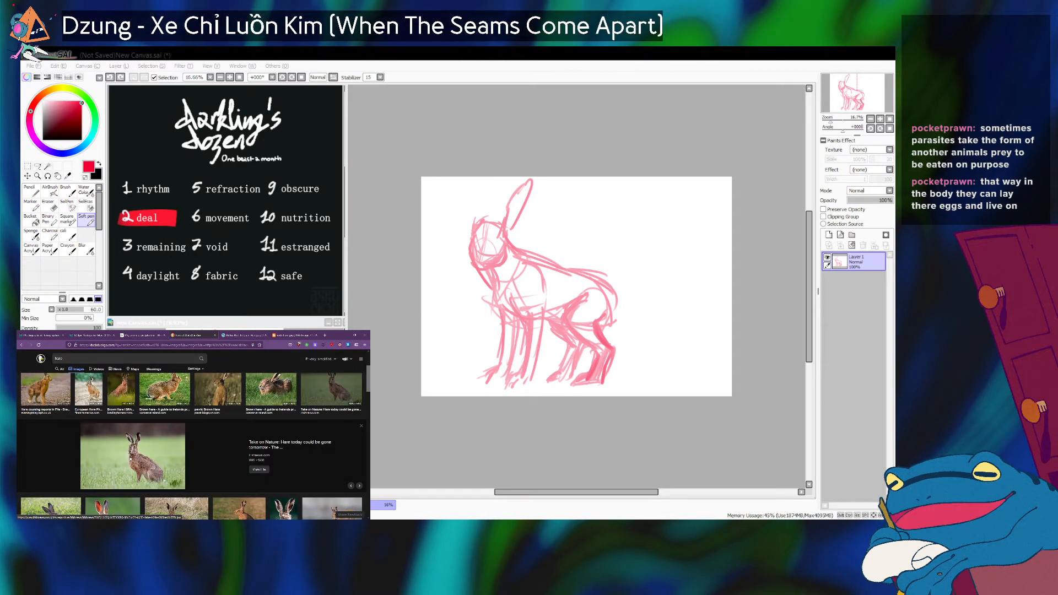
Open the previewed hare photo full size in a new browser tab and frame the whole animal beside the canvas.
{"action": "key", "text": "ctrl+t"}
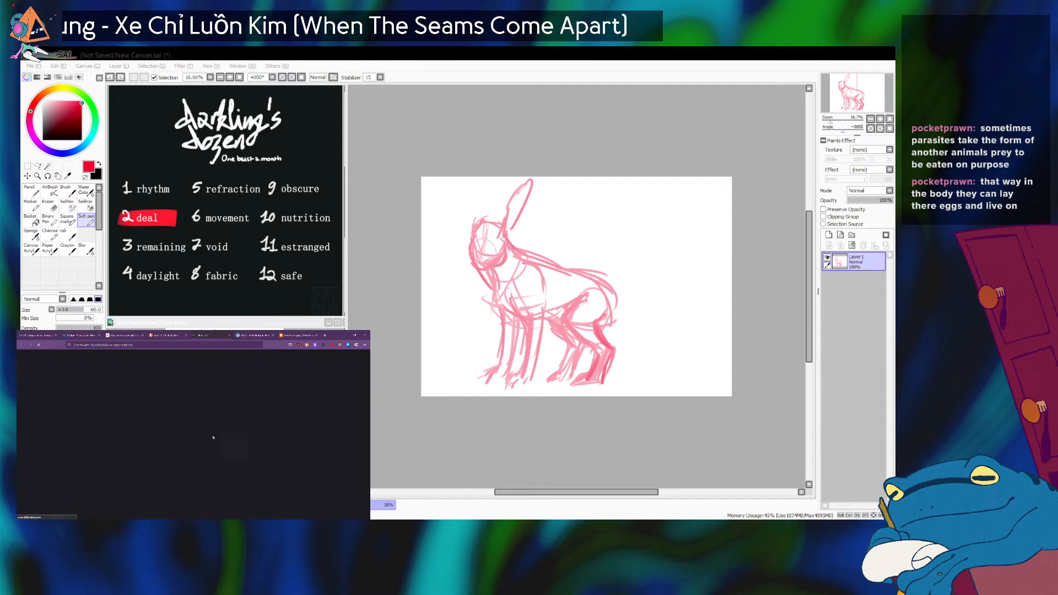
{"action": "key", "text": "ctrl+v"}
{"action": "key", "text": "Return"}
{"action": "scroll", "coordinate": [199, 436], "scroll_direction": "up", "scroll_amount": 5}
{"action": "scroll", "coordinate": [199, 436], "scroll_direction": "up", "scroll_amount": 2}
{"action": "scroll", "coordinate": [199, 435], "scroll_direction": "down", "scroll_amount": 3}
{"action": "scroll", "coordinate": [199, 435], "scroll_direction": "up", "scroll_amount": 1}
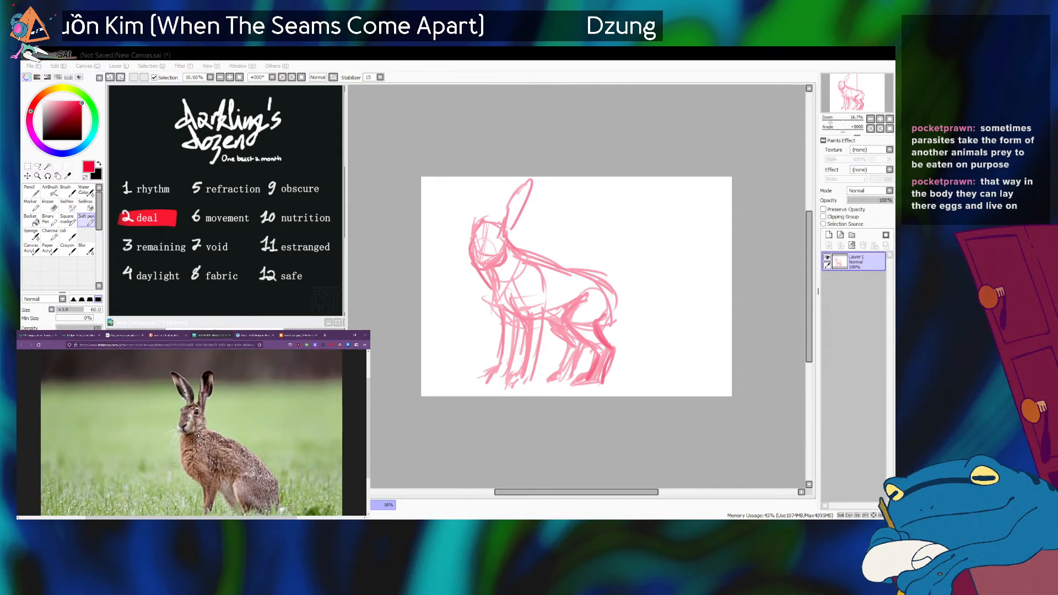
{"action": "scroll", "coordinate": [198, 436], "scroll_direction": "down", "scroll_amount": 1}
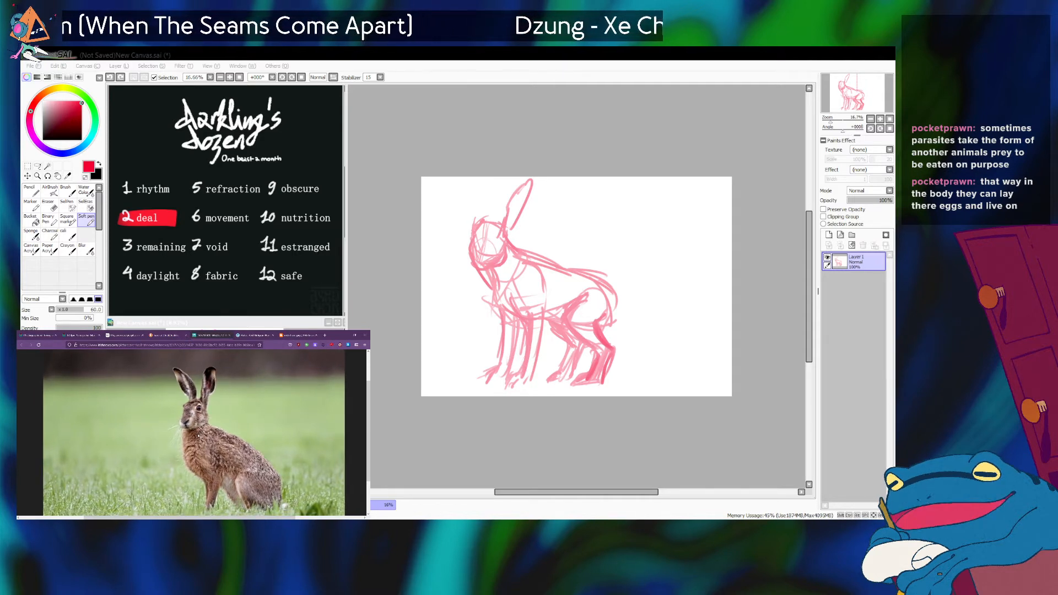
{"action": "scroll", "coordinate": [198, 436], "scroll_direction": "down", "scroll_amount": 1}
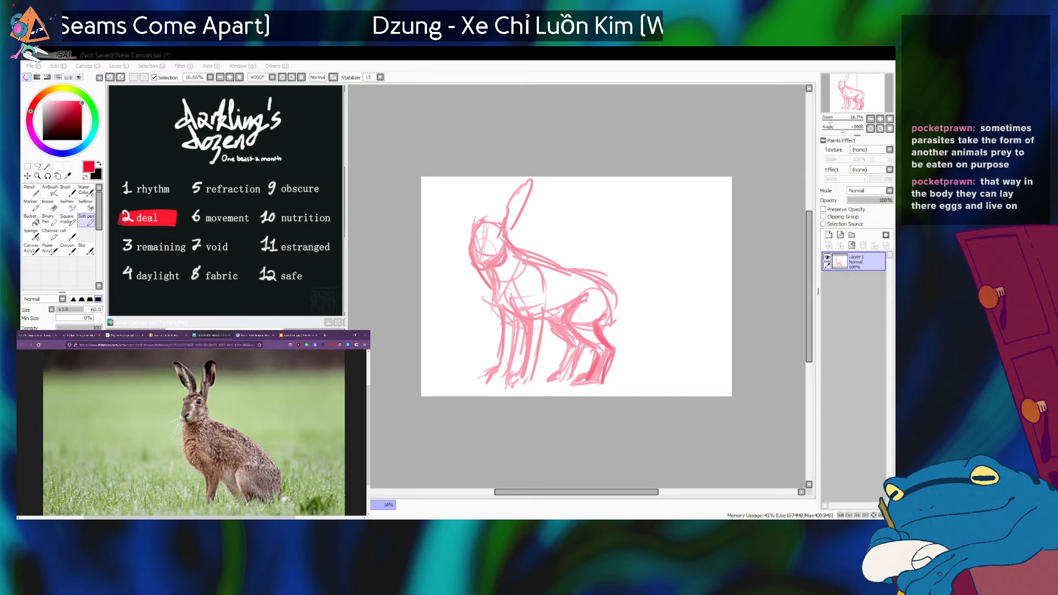
Undo the latest trial strokes and redraw the forehead, cheek and blunt muzzle to match the sitting hare photo.
{"action": "left_click", "coordinate": [481, 226]}
{"action": "key", "text": "ctrl+z"}
{"action": "key", "text": "ctrl+z"}
{"action": "key", "text": "ctrl+z"}
{"action": "left_click_drag", "start_coordinate": [486, 219], "coordinate": [470, 269]}
{"action": "mouse_move", "coordinate": [480, 224]}
{"action": "left_mouse_down"}
{"action": "mouse_move", "coordinate": [507, 251]}
{"action": "mouse_move", "coordinate": [488, 218]}
{"action": "mouse_move", "coordinate": [506, 229]}
{"action": "mouse_move", "coordinate": [510, 255]}
{"action": "mouse_move", "coordinate": [491, 270]}
{"action": "mouse_move", "coordinate": [509, 260]}
{"action": "mouse_move", "coordinate": [485, 276]}
{"action": "left_mouse_up"}
{"action": "key", "text": "alt+Tab"}
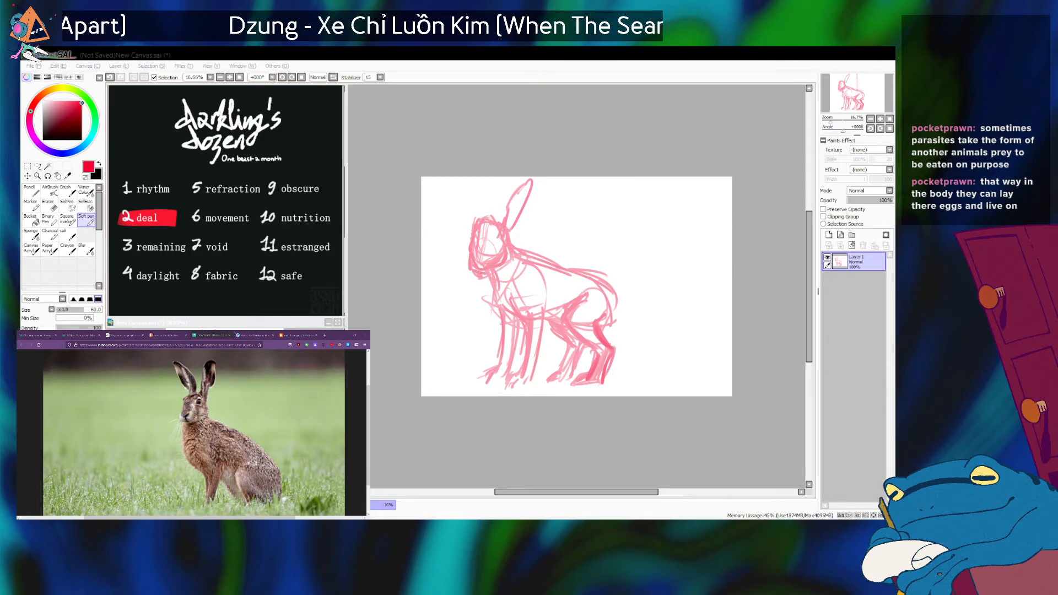
Connect the tall ear's base to the back of the head and clean up the stray lines above the forehead.
{"action": "left_click", "coordinate": [488, 288]}
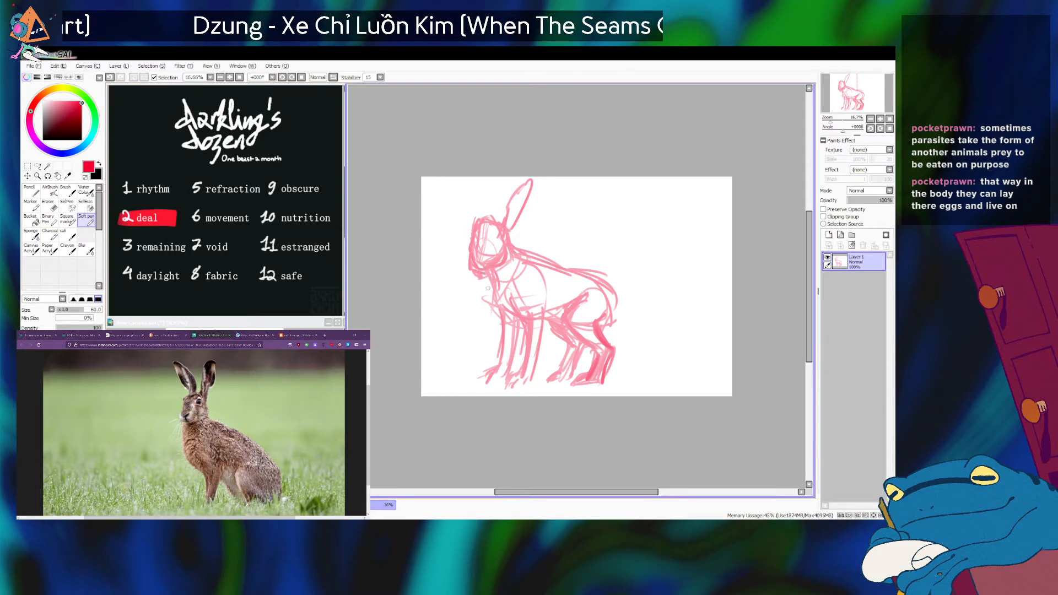
{"action": "left_click_drag", "start_coordinate": [511, 204], "coordinate": [500, 226]}
{"action": "key", "text": "alt+Tab"}
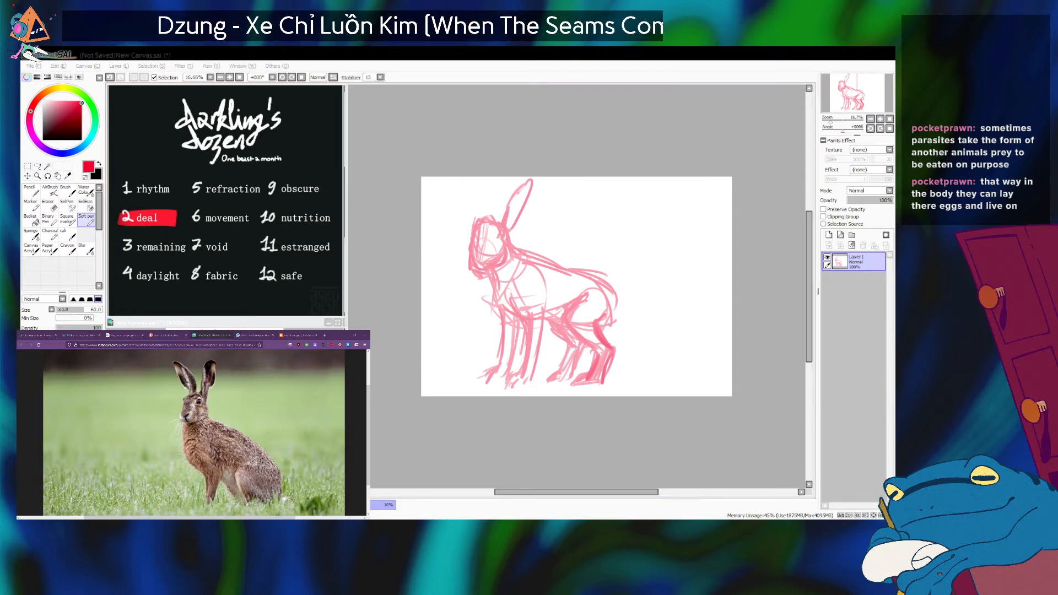
{"action": "left_click", "coordinate": [509, 229]}
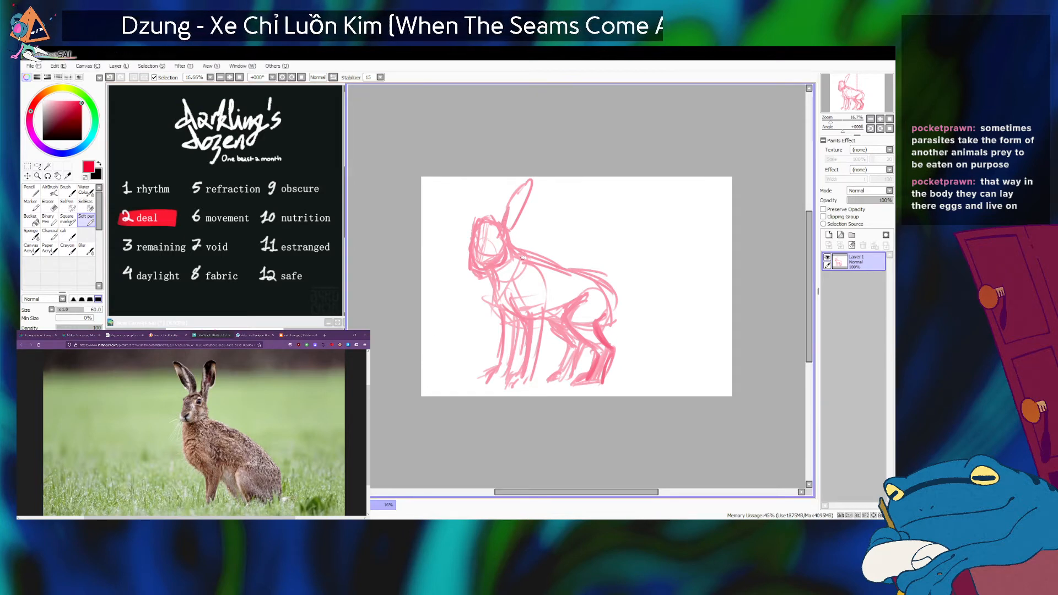
{"action": "mouse_move", "coordinate": [508, 226]}
{"action": "left_mouse_down"}
{"action": "mouse_move", "coordinate": [480, 225]}
{"action": "mouse_move", "coordinate": [483, 244]}
{"action": "mouse_move", "coordinate": [492, 230]}
{"action": "mouse_move", "coordinate": [471, 229]}
{"action": "mouse_move", "coordinate": [479, 222]}
{"action": "mouse_move", "coordinate": [467, 236]}
{"action": "mouse_move", "coordinate": [505, 226]}
{"action": "left_mouse_up"}
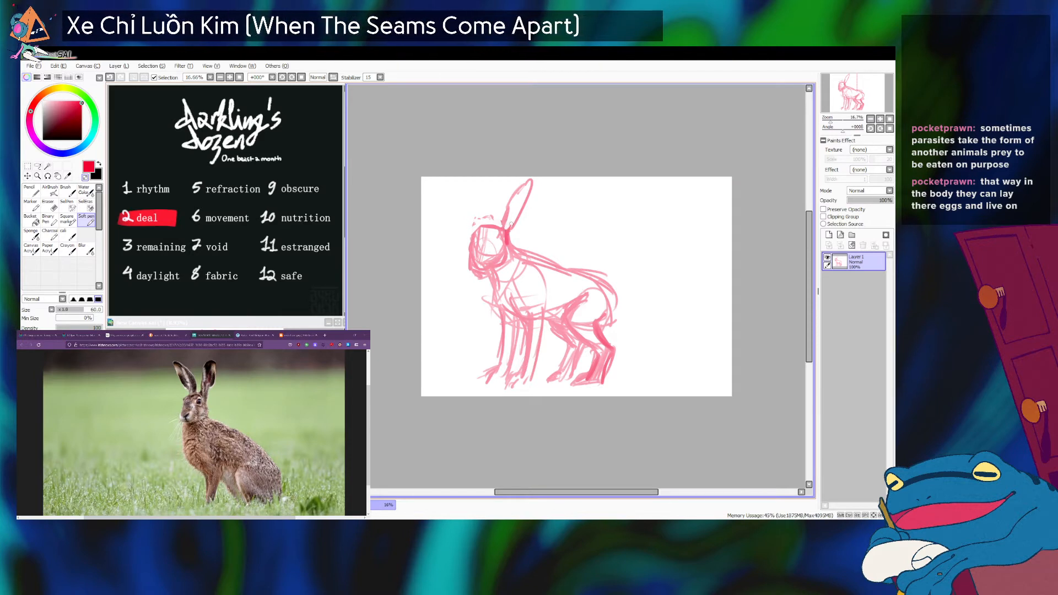
{"action": "left_click_drag", "start_coordinate": [513, 234], "coordinate": [517, 247]}
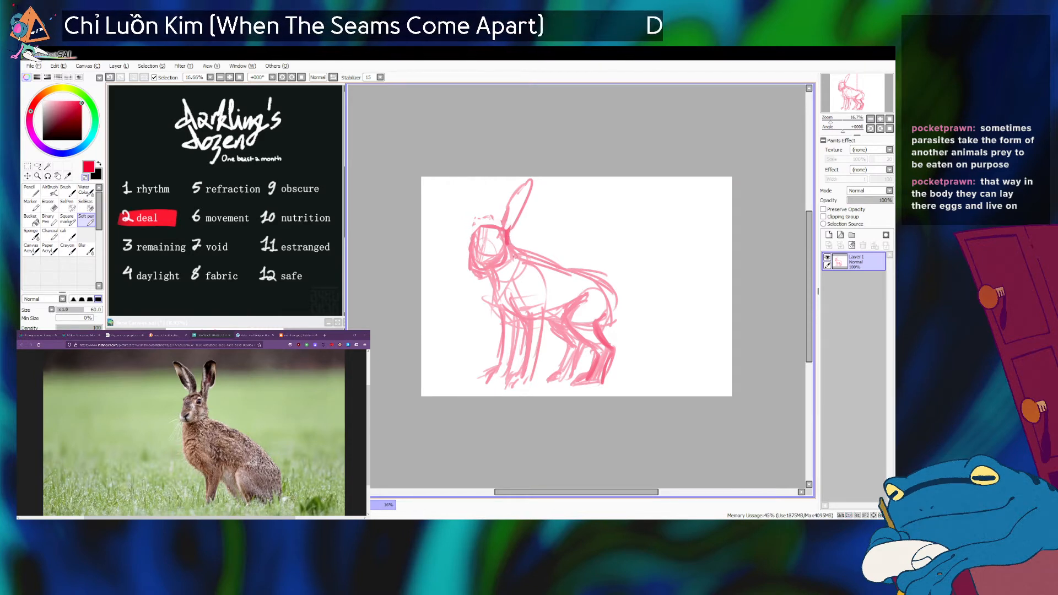
{"action": "key", "text": "minus"}
{"action": "key", "text": "minus"}
{"action": "key", "text": "minus"}
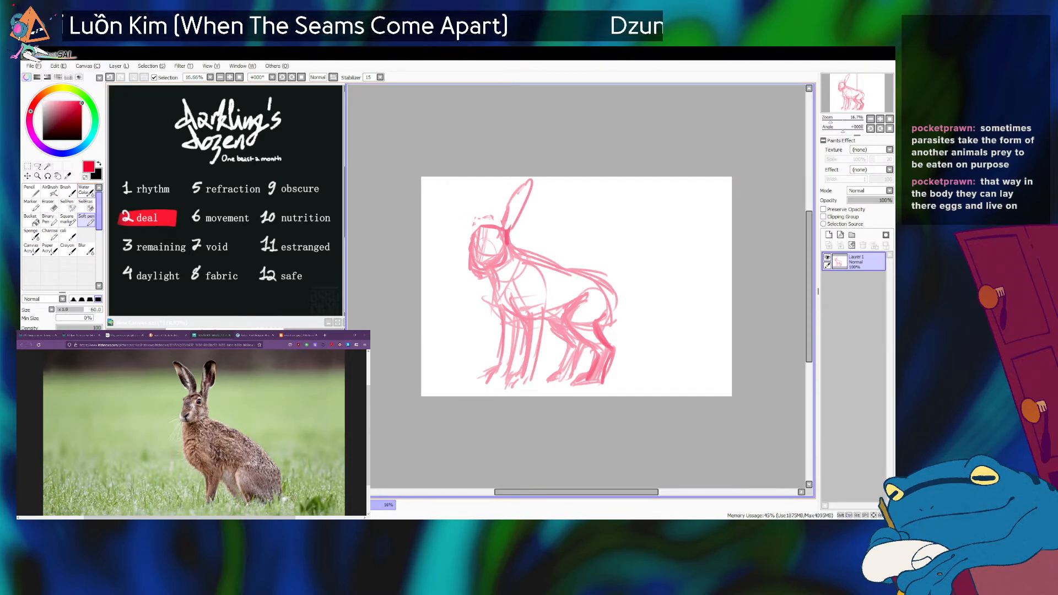
{"action": "key", "text": "alt+Tab"}
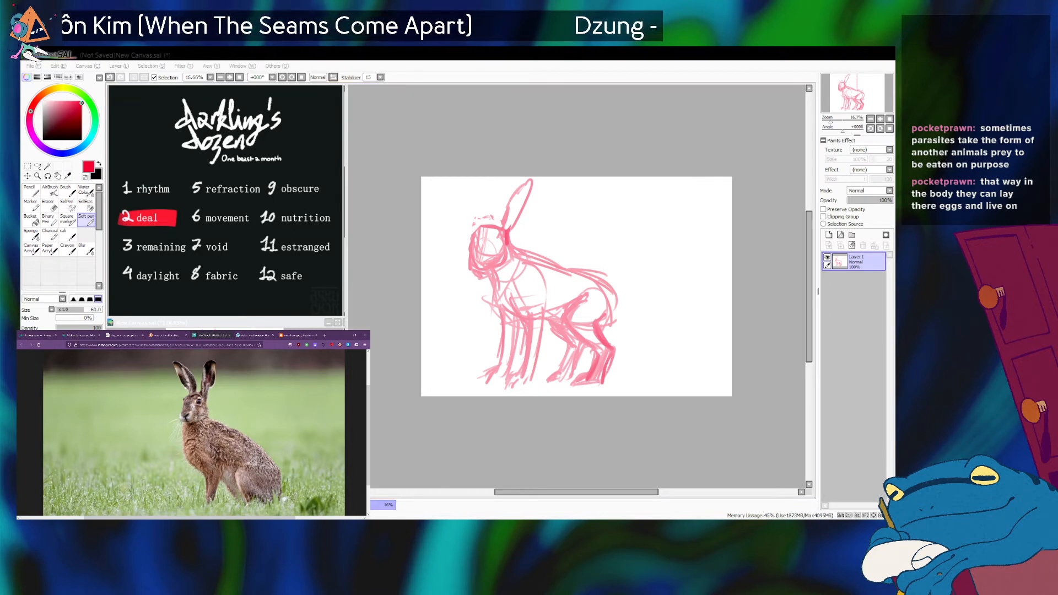
Strengthen the front contour of the face from the forehead down to the muzzle, checking the sitting hare photo.
{"action": "key", "text": "alt+Tab"}
{"action": "mouse_move", "coordinate": [485, 227]}
{"action": "left_mouse_down"}
{"action": "mouse_move", "coordinate": [473, 261]}
{"action": "mouse_move", "coordinate": [480, 232]}
{"action": "mouse_move", "coordinate": [470, 273]}
{"action": "left_mouse_up"}
{"action": "key", "text": "ctrl+z"}
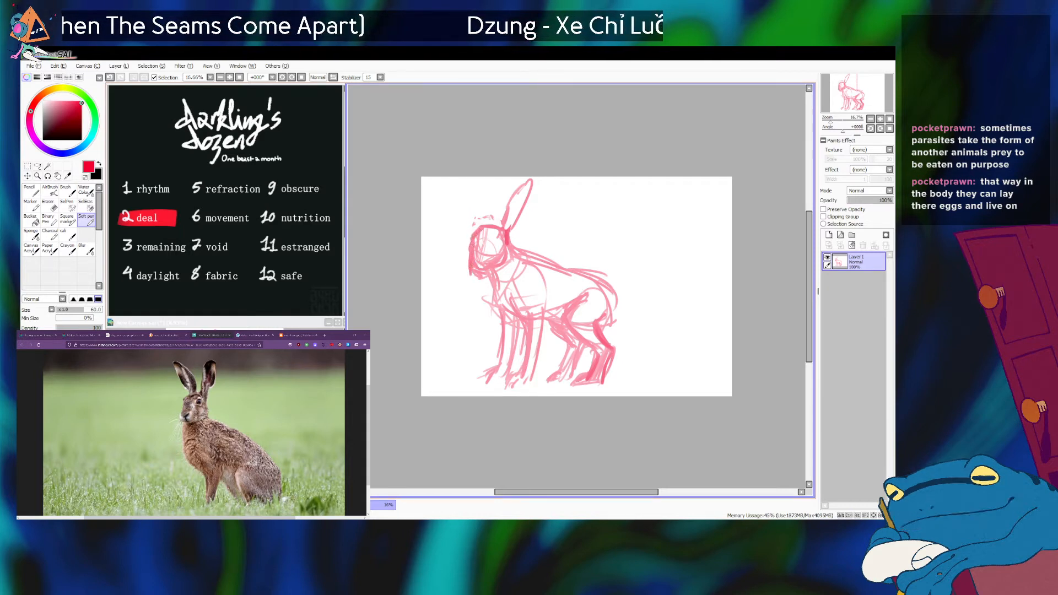
{"action": "key", "text": "alt+Tab"}
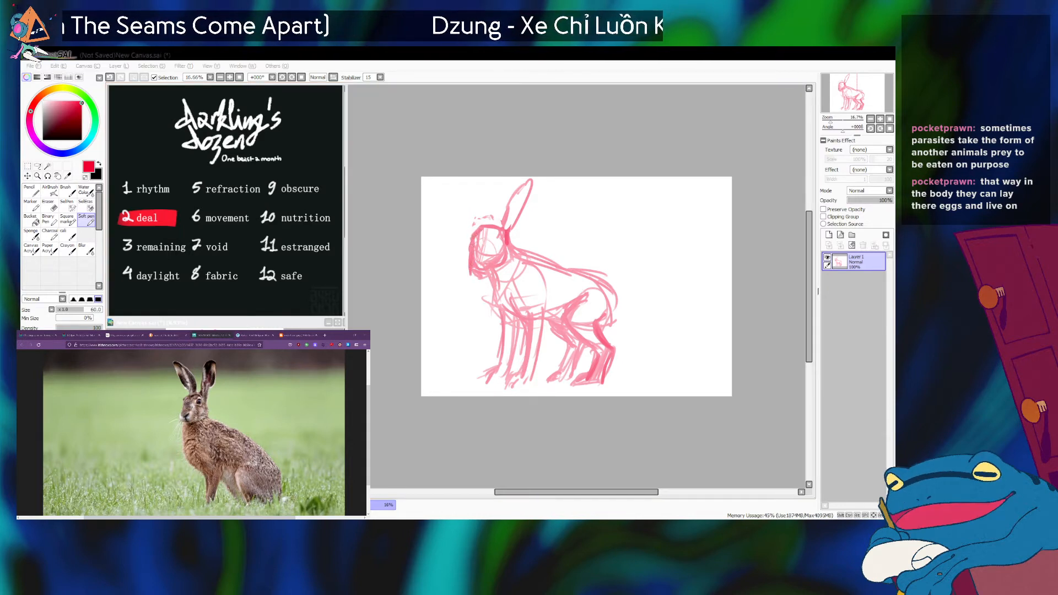
{"action": "key", "text": "alt+Tab"}
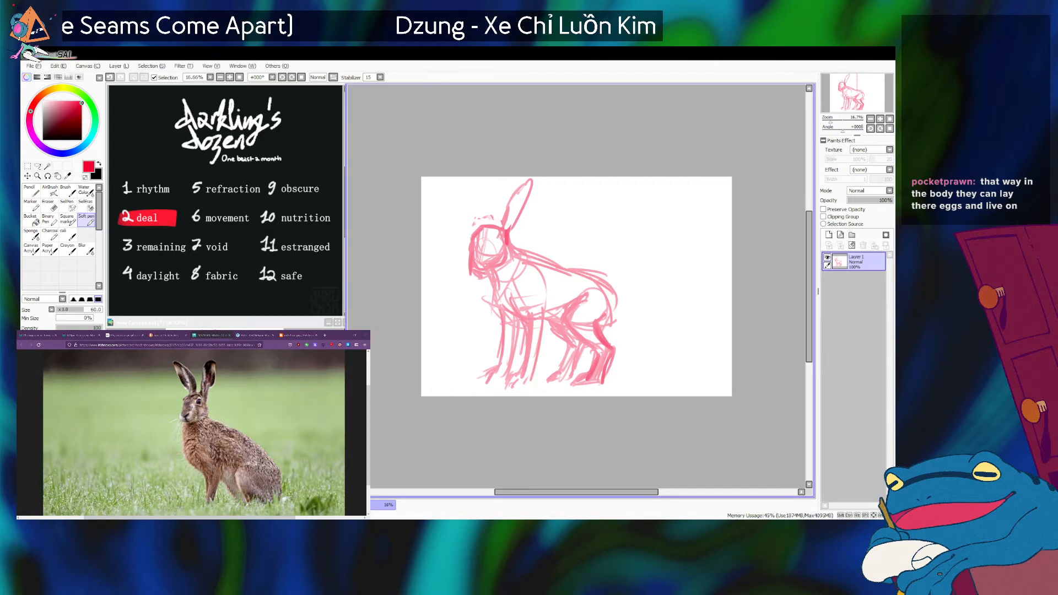
Sketch the second ear standing upright above the forehead, undoing and redrawing its stroke until the shape fits.
{"action": "mouse_move", "coordinate": [481, 226]}
{"action": "left_mouse_down"}
{"action": "mouse_move", "coordinate": [474, 186]}
{"action": "mouse_move", "coordinate": [488, 215]}
{"action": "left_mouse_up"}
{"action": "key", "text": "ctrl+z"}
{"action": "left_click_drag", "start_coordinate": [479, 176], "coordinate": [487, 217]}
{"action": "key", "text": "ctrl+z"}
{"action": "left_click_drag", "start_coordinate": [482, 176], "coordinate": [489, 228]}
{"action": "key", "text": "ctrl+z"}
{"action": "left_click_drag", "start_coordinate": [478, 178], "coordinate": [475, 209]}
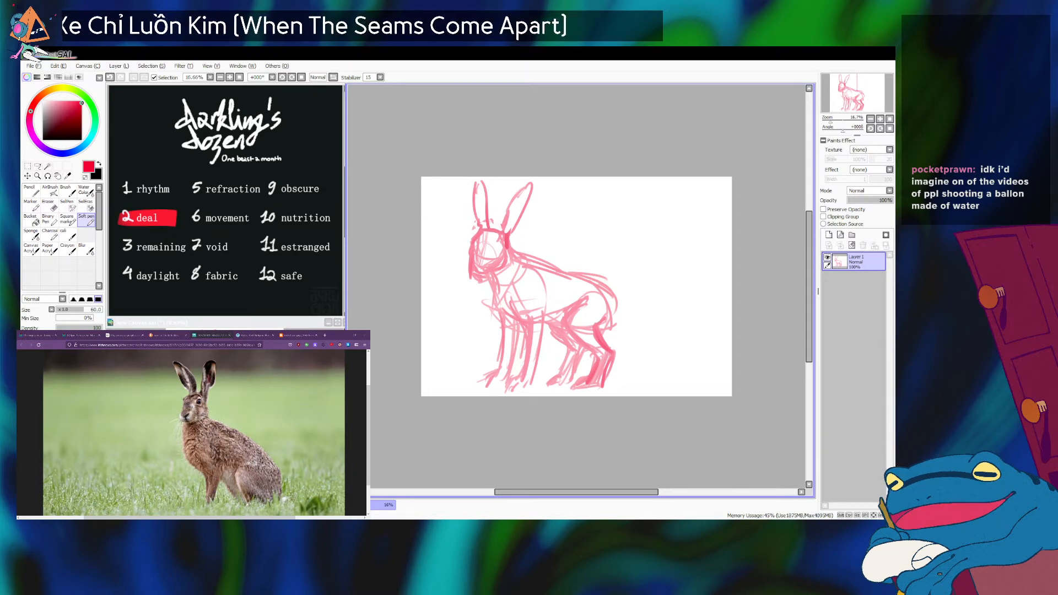
{"action": "key", "text": "alt+Tab"}
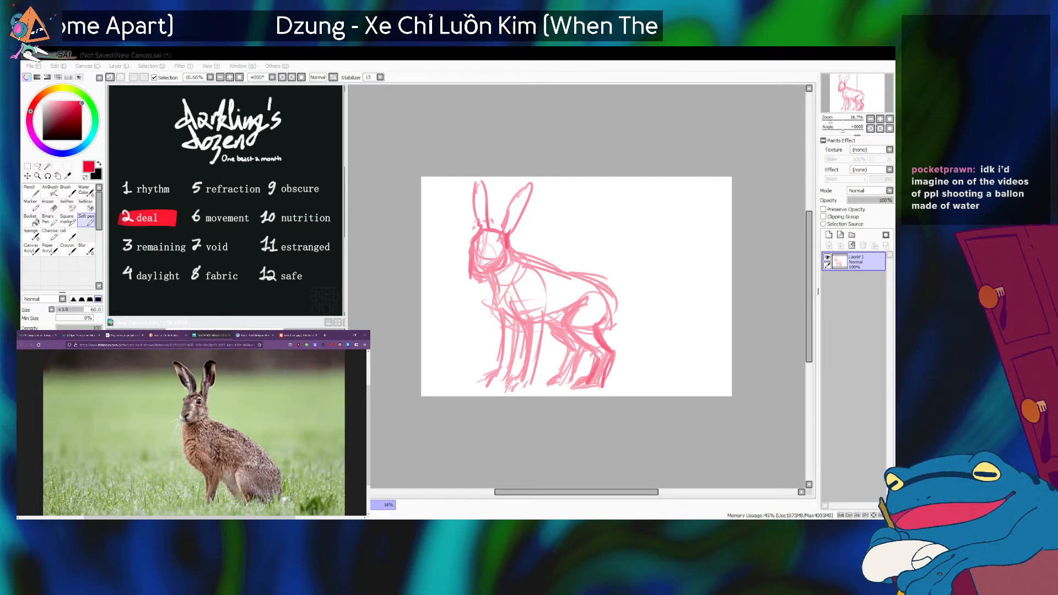
Bring up the standing side-view hare photo as reference and erase both front legs below the chest with an enlarged brush.
{"action": "left_click", "coordinate": [577, 286]}
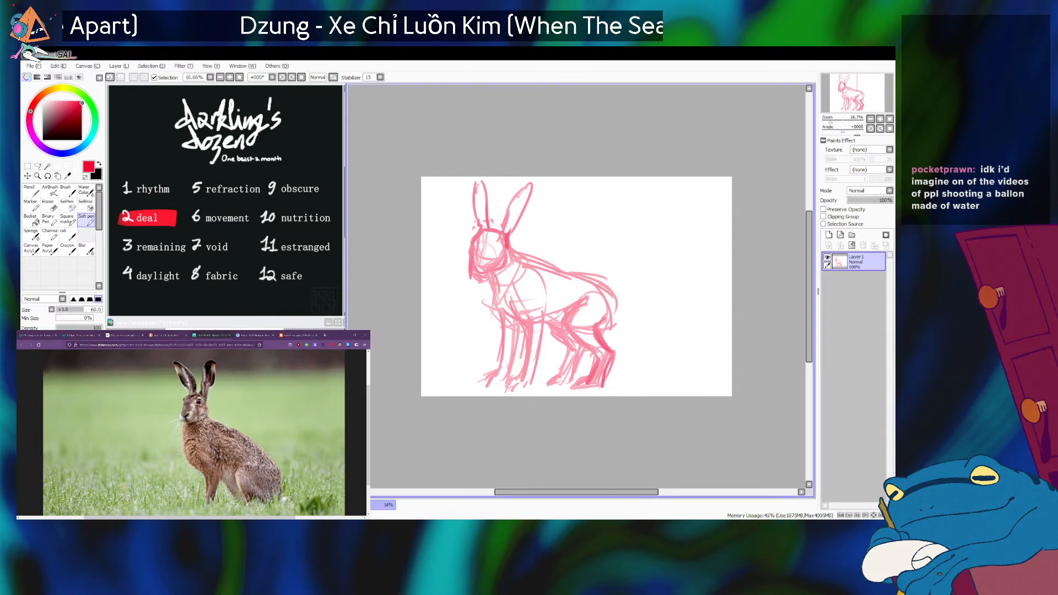
{"action": "left_click_drag", "start_coordinate": [501, 283], "coordinate": [528, 344]}
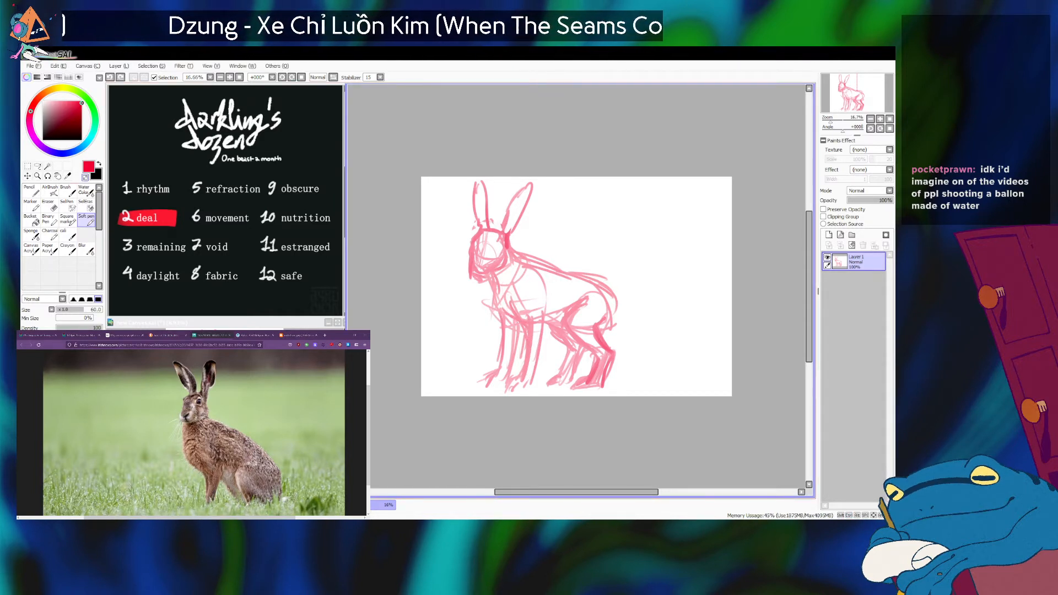
{"action": "key", "text": "bracketright"}
{"action": "key", "text": "bracketright"}
{"action": "key", "text": "bracketright"}
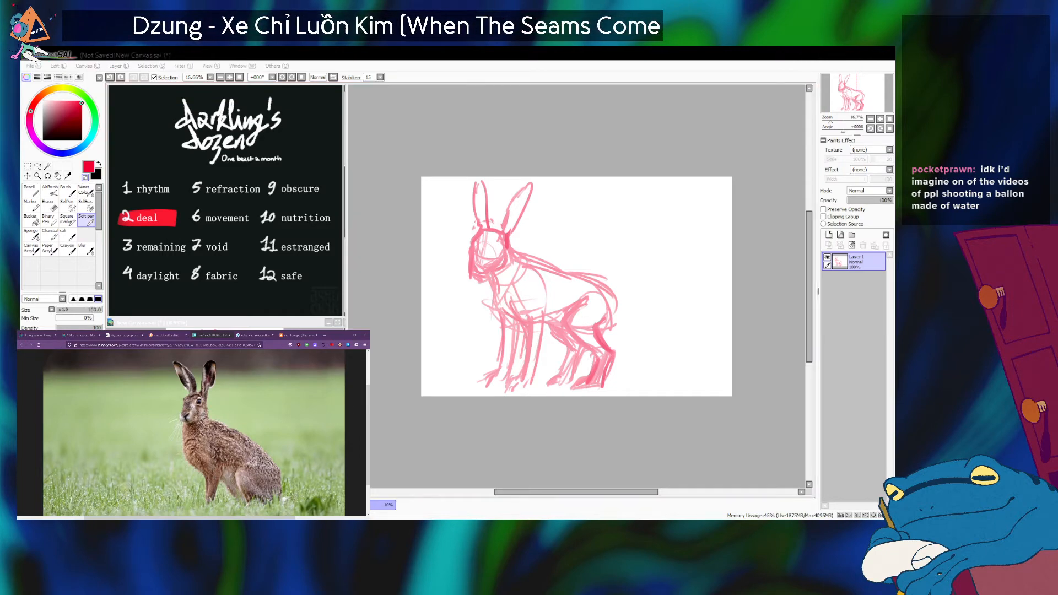
{"action": "left_click", "coordinate": [257, 335]}
{"action": "left_click", "coordinate": [302, 334]}
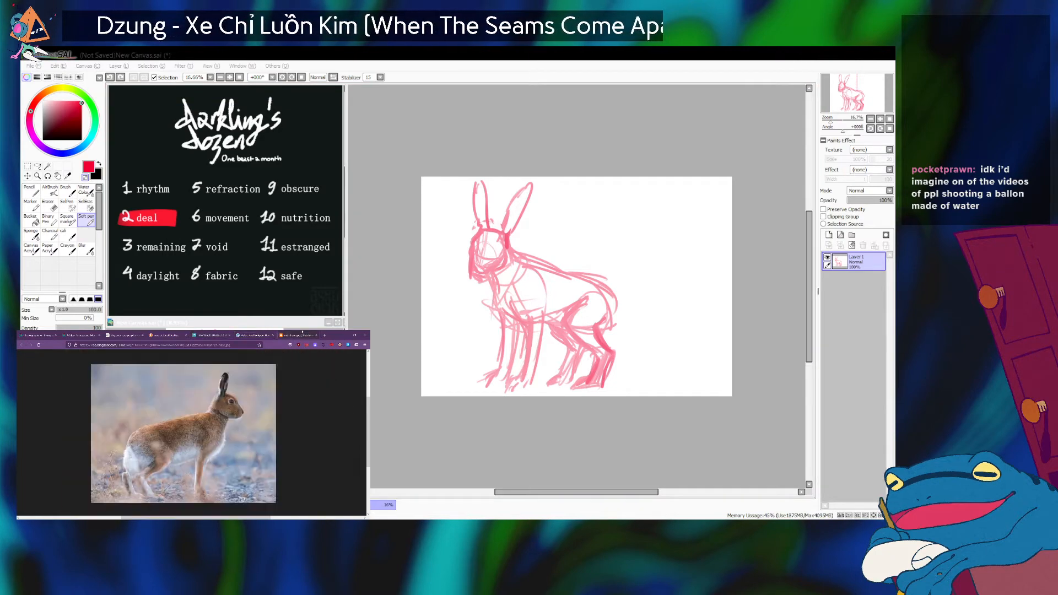
{"action": "left_click", "coordinate": [532, 416]}
{"action": "key", "text": "bracketright"}
{"action": "key", "text": "bracketright"}
{"action": "mouse_move", "coordinate": [531, 325]}
{"action": "left_mouse_down"}
{"action": "mouse_move", "coordinate": [527, 370]}
{"action": "mouse_move", "coordinate": [483, 396]}
{"action": "mouse_move", "coordinate": [513, 381]}
{"action": "mouse_move", "coordinate": [519, 347]}
{"action": "mouse_move", "coordinate": [520, 329]}
{"action": "mouse_move", "coordinate": [498, 321]}
{"action": "mouse_move", "coordinate": [477, 378]}
{"action": "mouse_move", "coordinate": [503, 360]}
{"action": "mouse_move", "coordinate": [493, 318]}
{"action": "mouse_move", "coordinate": [528, 336]}
{"action": "left_mouse_up"}
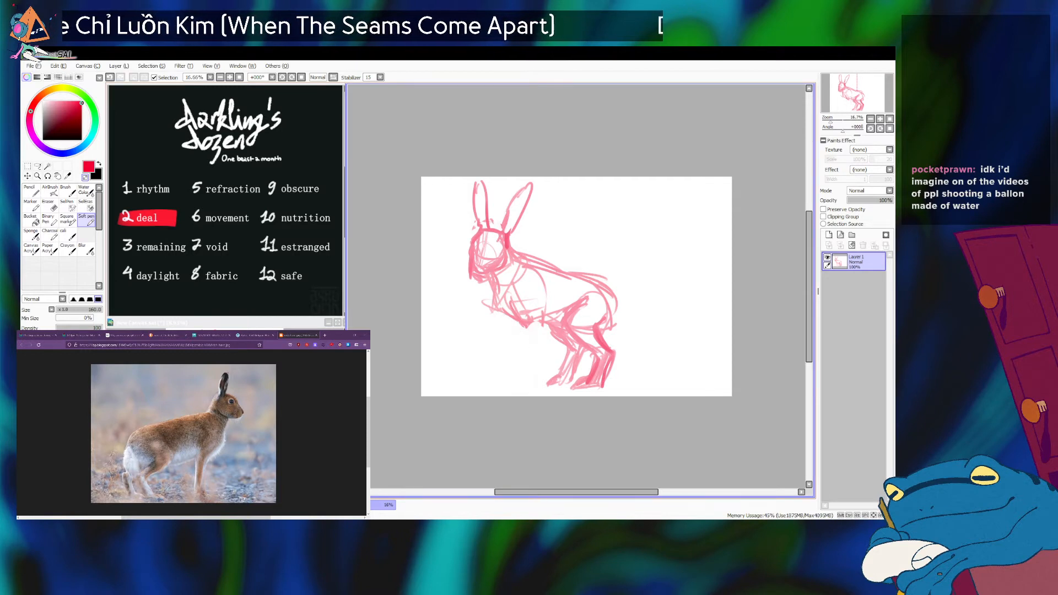
Shrink the enlarged brush back to a sketching size, trying it out on front leg strokes below the chest.
{"action": "key", "text": "minus"}
{"action": "key", "text": "bracketleft"}
{"action": "key", "text": "bracketleft"}
{"action": "key", "text": "bracketleft"}
{"action": "key", "text": "bracketleft"}
{"action": "key", "text": "bracketleft"}
{"action": "left_click_drag", "start_coordinate": [507, 299], "coordinate": [528, 343]}
{"action": "key", "text": "ctrl+z"}
{"action": "left_click", "coordinate": [188, 512]}
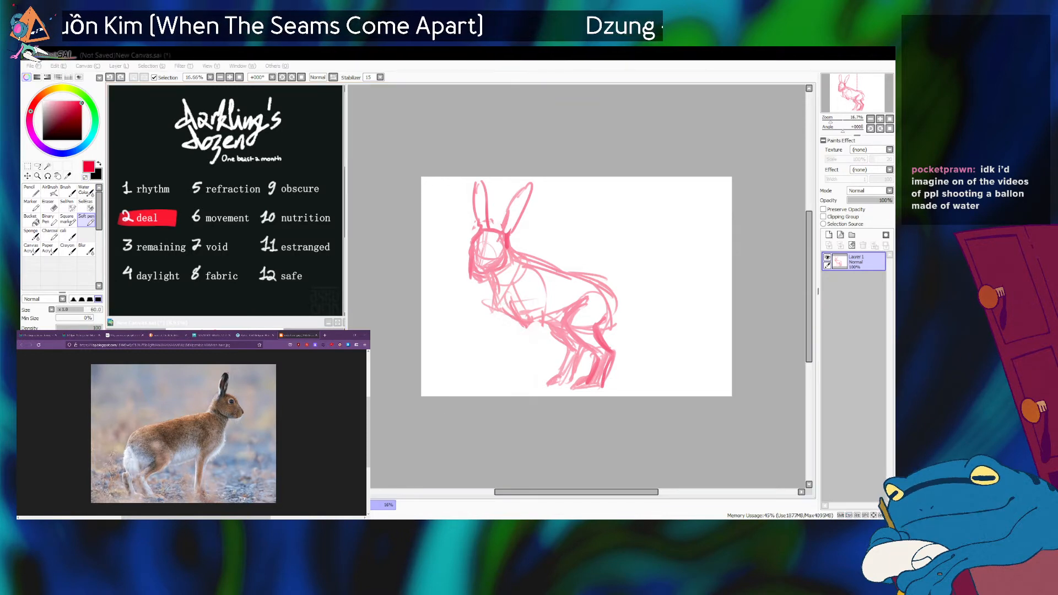
{"action": "left_click", "coordinate": [499, 295]}
{"action": "left_click_drag", "start_coordinate": [499, 294], "coordinate": [523, 337]}
{"action": "key", "text": "ctrl+z"}
{"action": "key", "text": "bracketright"}
{"action": "key", "text": "bracketright"}
Sketch the near front leg from the chest down to the ground, undoing the extra strokes behind its first line.
{"action": "mouse_move", "coordinate": [494, 287]}
{"action": "left_mouse_down"}
{"action": "mouse_move", "coordinate": [507, 332]}
{"action": "mouse_move", "coordinate": [495, 312]}
{"action": "mouse_move", "coordinate": [515, 321]}
{"action": "mouse_move", "coordinate": [533, 380]}
{"action": "left_mouse_up"}
{"action": "left_click_drag", "start_coordinate": [523, 340], "coordinate": [534, 381]}
{"action": "left_click_drag", "start_coordinate": [534, 322], "coordinate": [545, 384]}
{"action": "left_click_drag", "start_coordinate": [519, 335], "coordinate": [530, 380]}
{"action": "key", "text": "alt+Tab"}
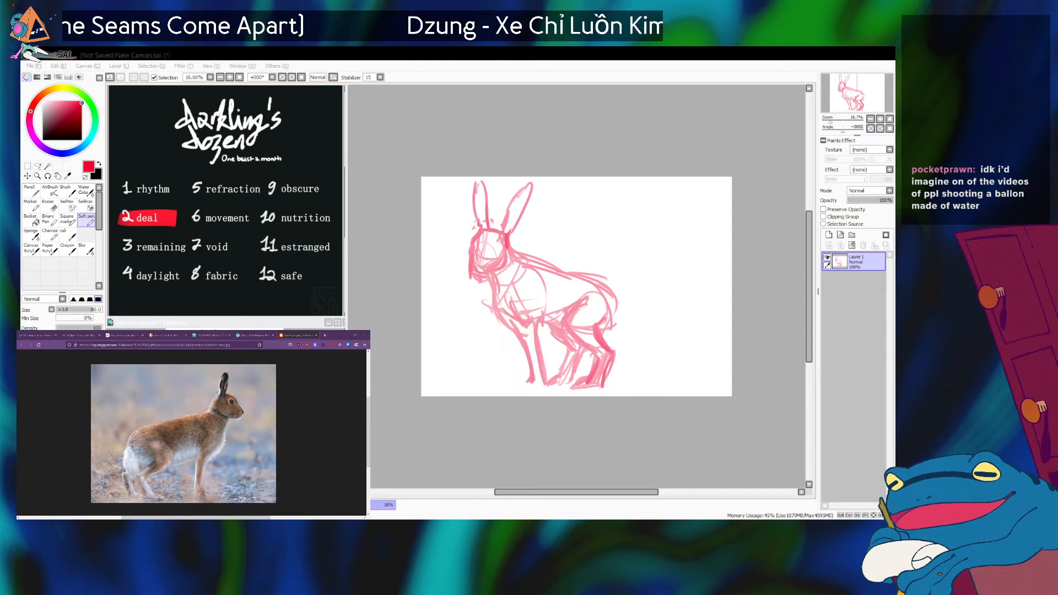
{"action": "key", "text": "alt+Tab"}
{"action": "key", "text": "ctrl+z"}
{"action": "key", "text": "ctrl+z"}
{"action": "key", "text": "ctrl+z"}
{"action": "key", "text": "ctrl+z"}
{"action": "key", "text": "ctrl+z"}
{"action": "key", "text": "ctrl+z"}
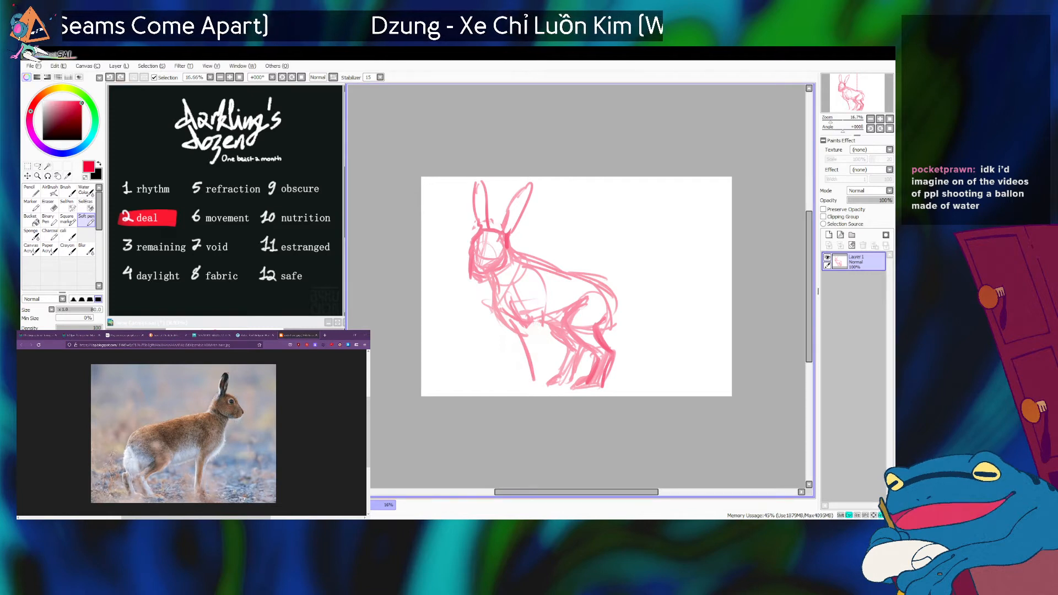
Redraw the near front leg's rear line from the belly down to the ground, undoing strokes that do not fit.
{"action": "left_click_drag", "start_coordinate": [520, 334], "coordinate": [533, 378]}
{"action": "left_click_drag", "start_coordinate": [521, 337], "coordinate": [530, 379]}
{"action": "key", "text": "ctrl+z"}
{"action": "key", "text": "ctrl+z"}
{"action": "left_click_drag", "start_coordinate": [542, 300], "coordinate": [541, 358]}
{"action": "key", "text": "ctrl+z"}
{"action": "left_click_drag", "start_coordinate": [537, 300], "coordinate": [543, 384]}
{"action": "mouse_move", "coordinate": [539, 324]}
{"action": "left_mouse_down"}
{"action": "mouse_move", "coordinate": [543, 386]}
{"action": "mouse_move", "coordinate": [524, 382]}
{"action": "left_mouse_up"}
{"action": "key", "text": "ctrl+z"}
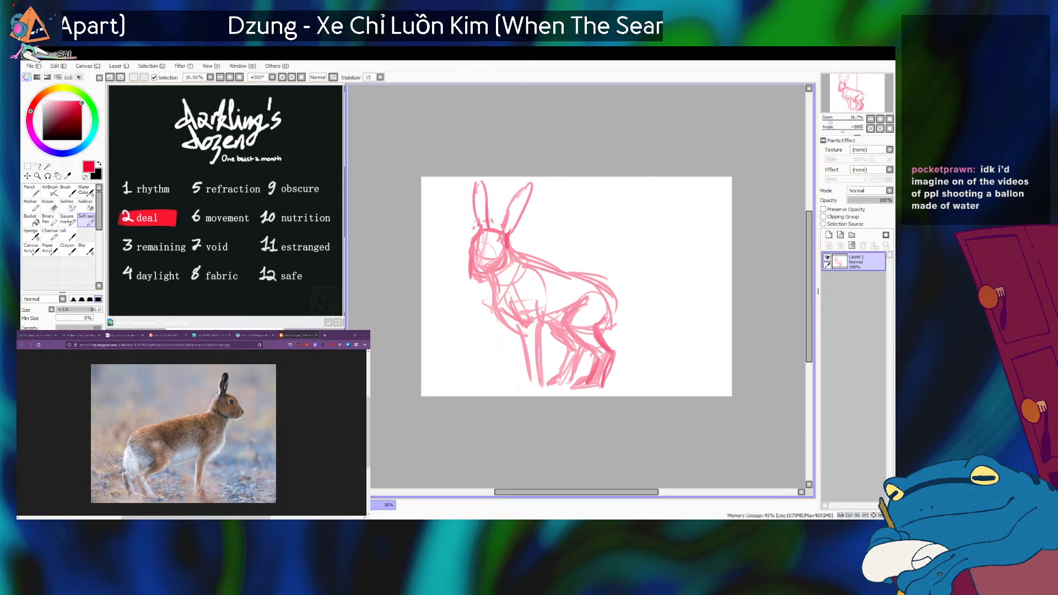
Check the brown rabbit photo's front legs and redraw the lower end of the near front leg.
{"action": "key", "text": "ctrl+s"}
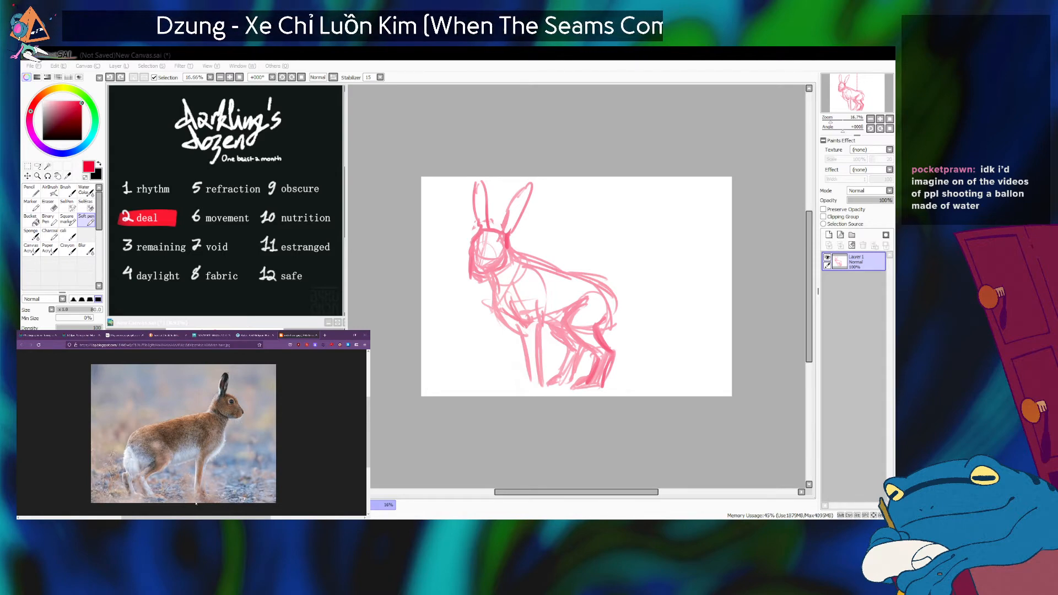
{"action": "left_click", "coordinate": [256, 332]}
{"action": "scroll", "coordinate": [238, 412], "scroll_direction": "down", "scroll_amount": 3}
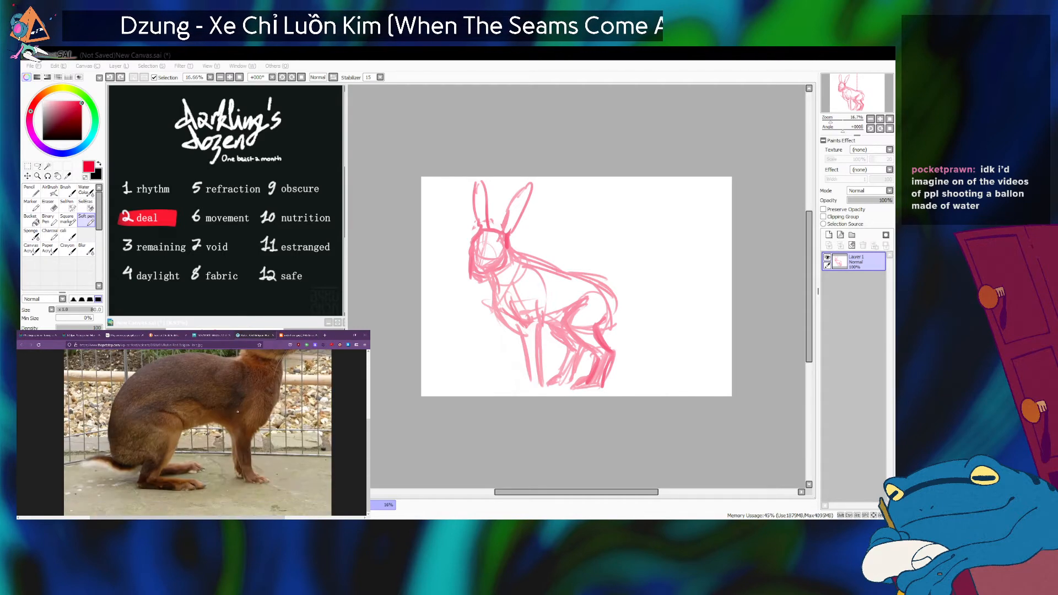
{"action": "scroll", "coordinate": [238, 412], "scroll_direction": "up", "scroll_amount": 1}
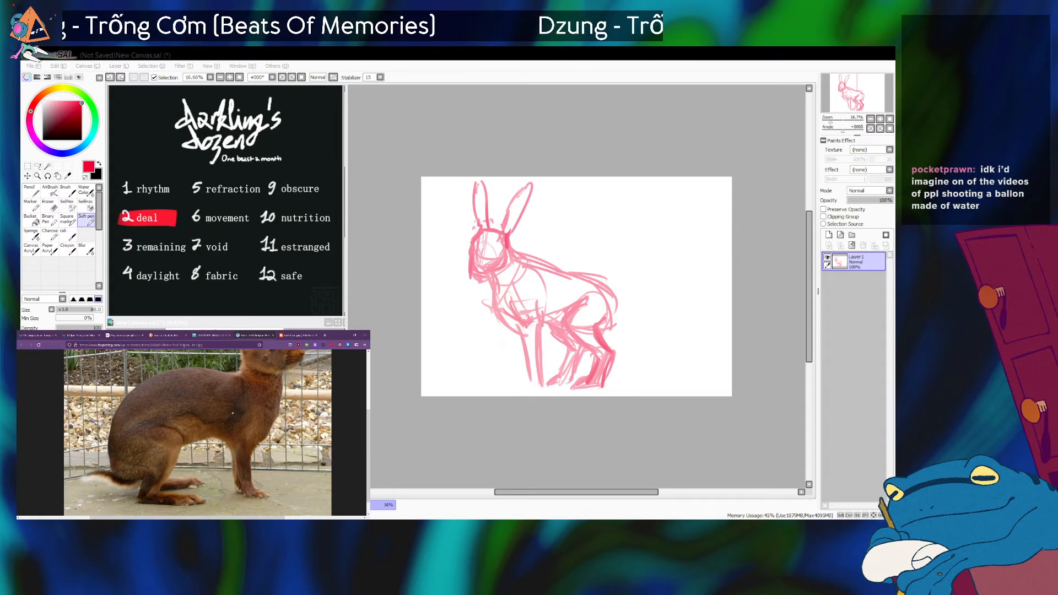
{"action": "key", "text": "alt+Tab"}
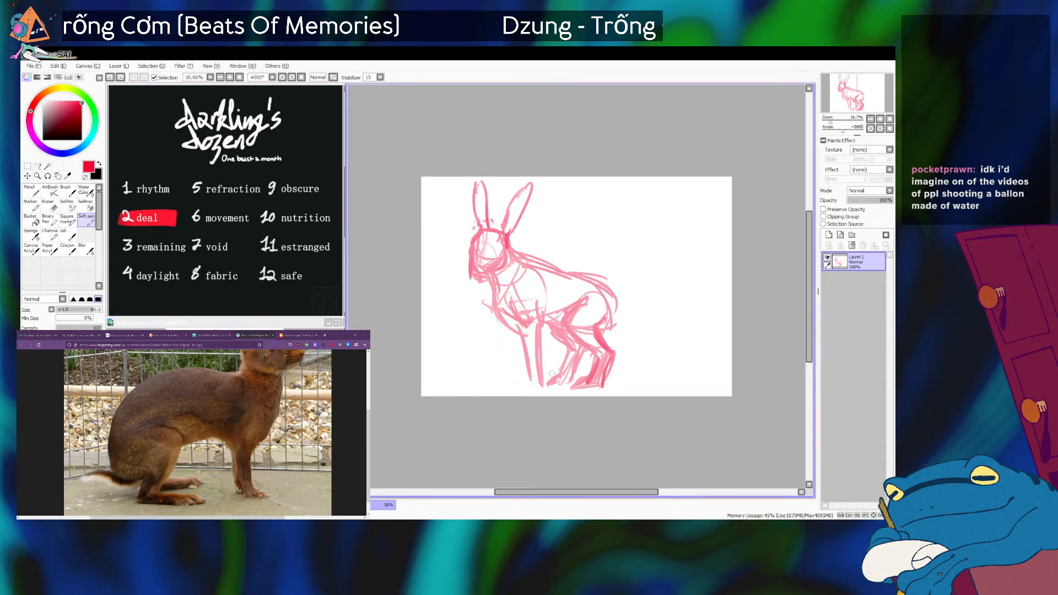
{"action": "key", "text": "ctrl+z"}
{"action": "mouse_move", "coordinate": [531, 364]}
{"action": "left_mouse_down"}
{"action": "mouse_move", "coordinate": [522, 383]}
{"action": "mouse_move", "coordinate": [535, 383]}
{"action": "left_mouse_up"}
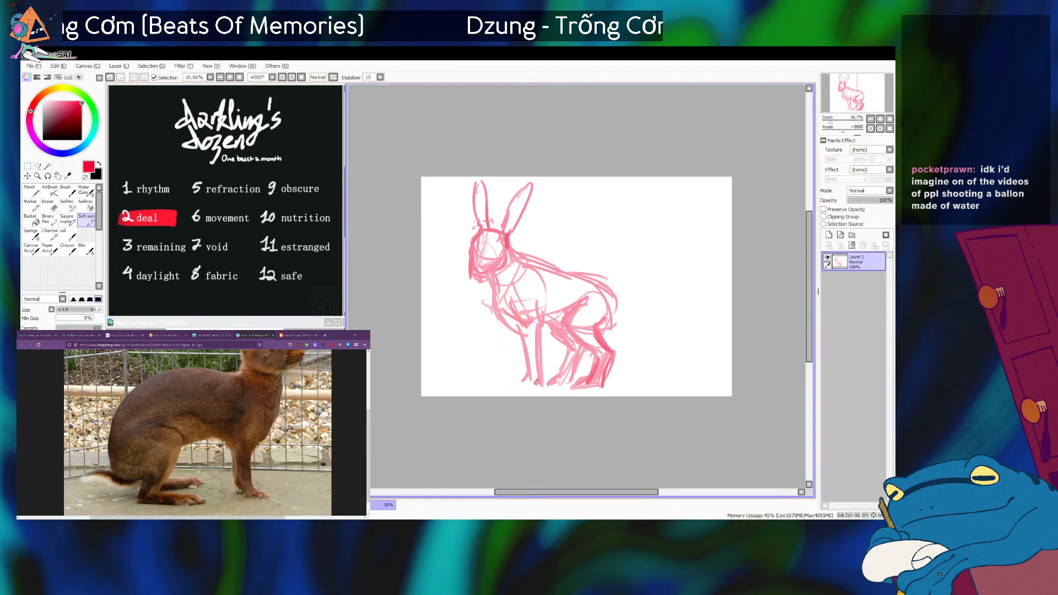
Sketch the near front paw and the front line of the second front leg, following the brown rabbit photo.
{"action": "key", "text": "alt+Tab"}
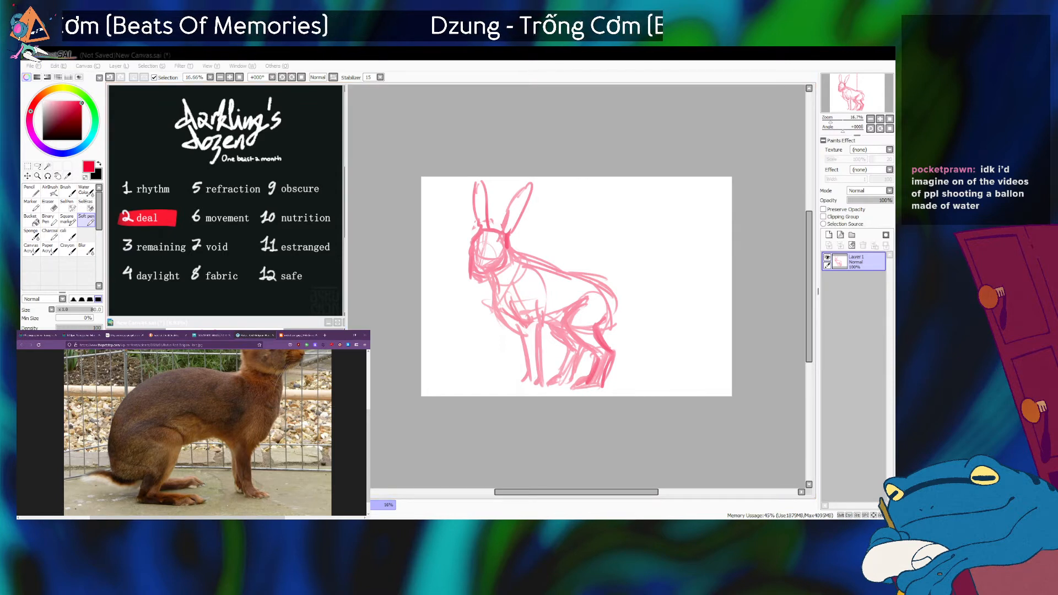
{"action": "key", "text": "alt+Tab"}
{"action": "mouse_move", "coordinate": [542, 371]}
{"action": "left_mouse_down"}
{"action": "mouse_move", "coordinate": [534, 389]}
{"action": "mouse_move", "coordinate": [510, 388]}
{"action": "mouse_move", "coordinate": [520, 391]}
{"action": "left_mouse_up"}
{"action": "mouse_move", "coordinate": [490, 316]}
{"action": "left_mouse_down"}
{"action": "mouse_move", "coordinate": [512, 369]}
{"action": "mouse_move", "coordinate": [494, 306]}
{"action": "mouse_move", "coordinate": [516, 365]}
{"action": "left_mouse_up"}
{"action": "key", "text": "ctrl+z"}
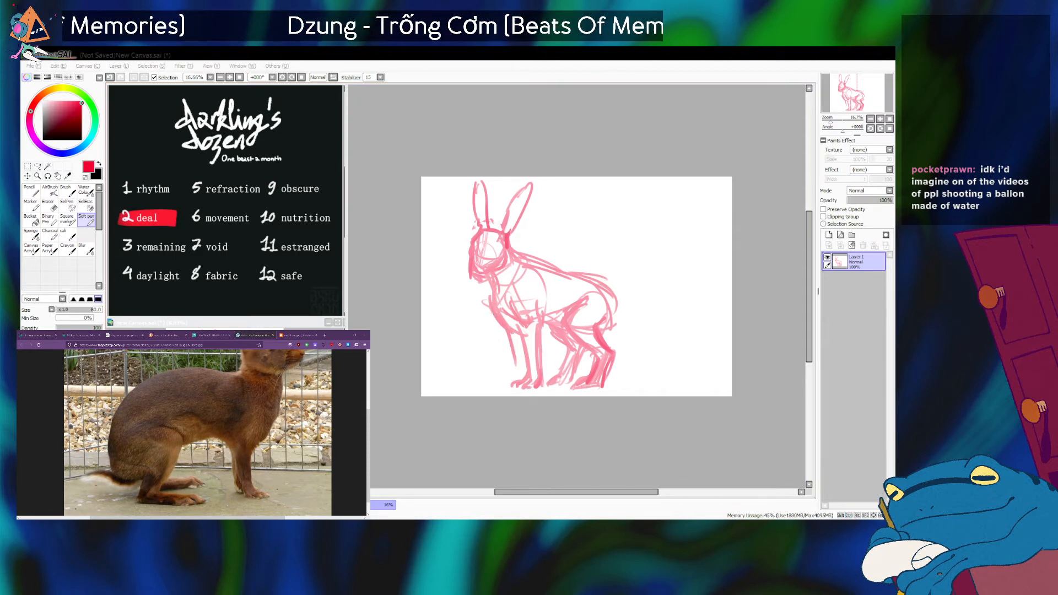
Bring up the standing side-view hare photo and sketch the second front leg down to its paw.
{"action": "left_click", "coordinate": [298, 335]}
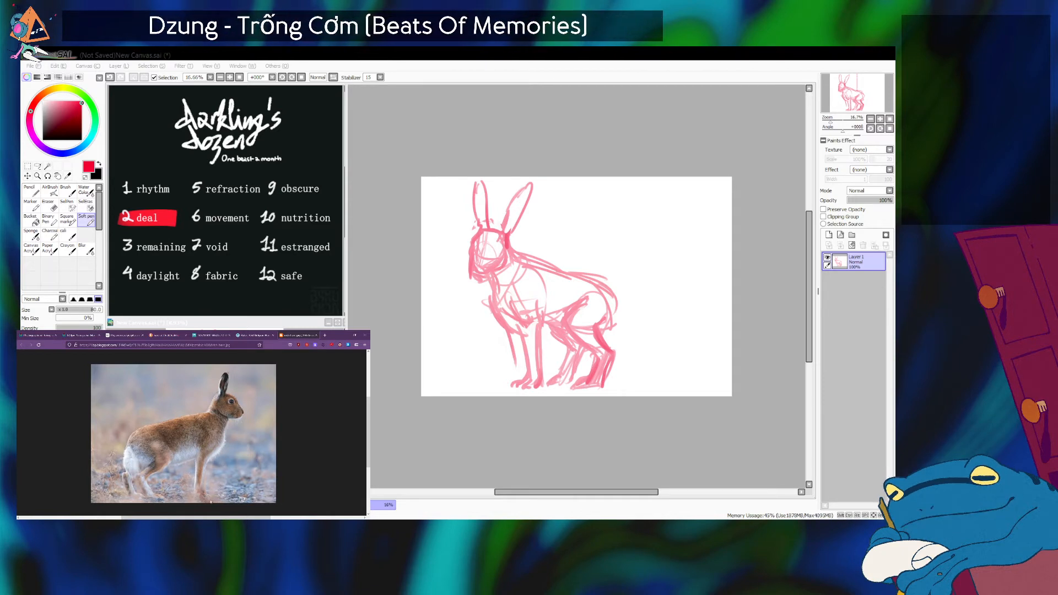
{"action": "left_click", "coordinate": [515, 419]}
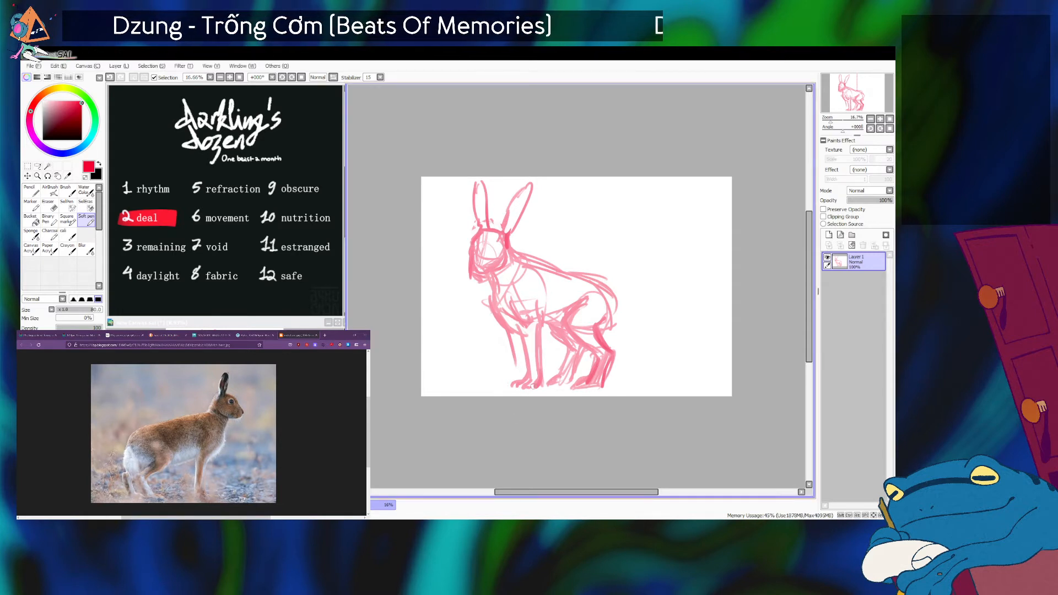
{"action": "key", "text": "alt+Tab"}
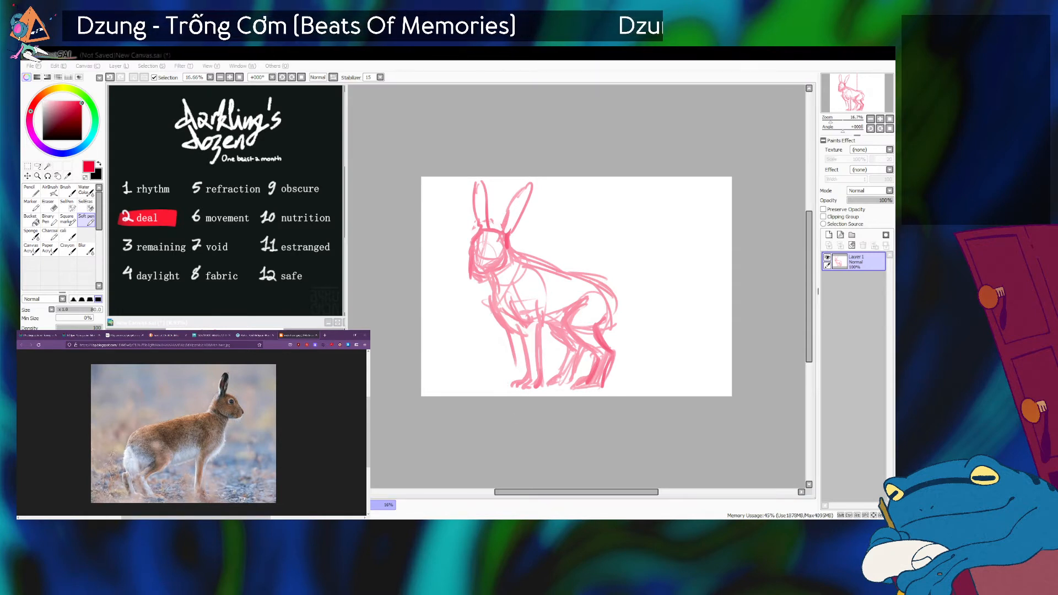
{"action": "left_click", "coordinate": [550, 423]}
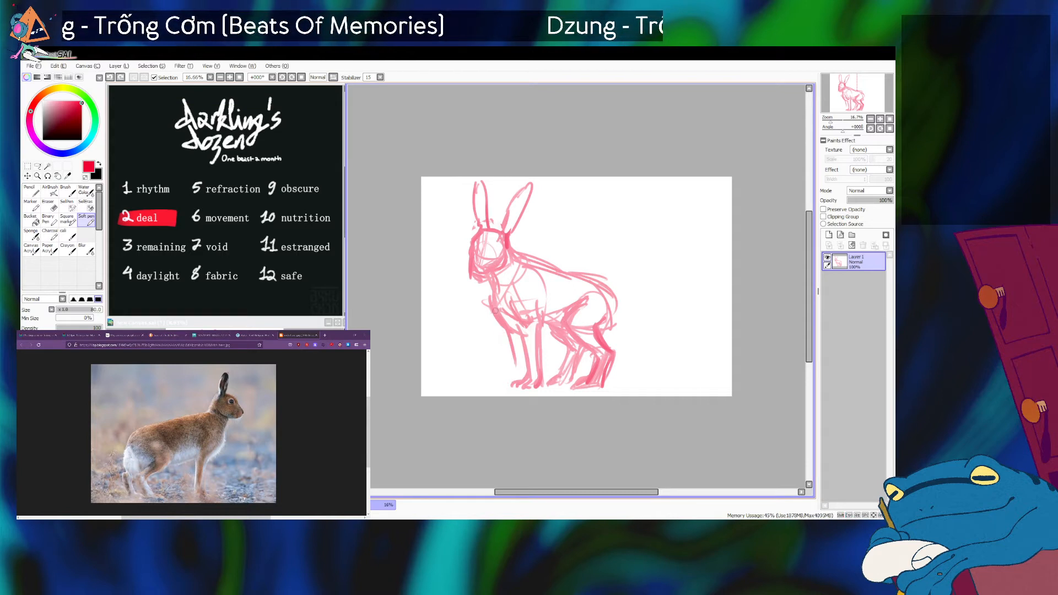
{"action": "left_click_drag", "start_coordinate": [502, 326], "coordinate": [514, 375]}
{"action": "key", "text": "ctrl+z"}
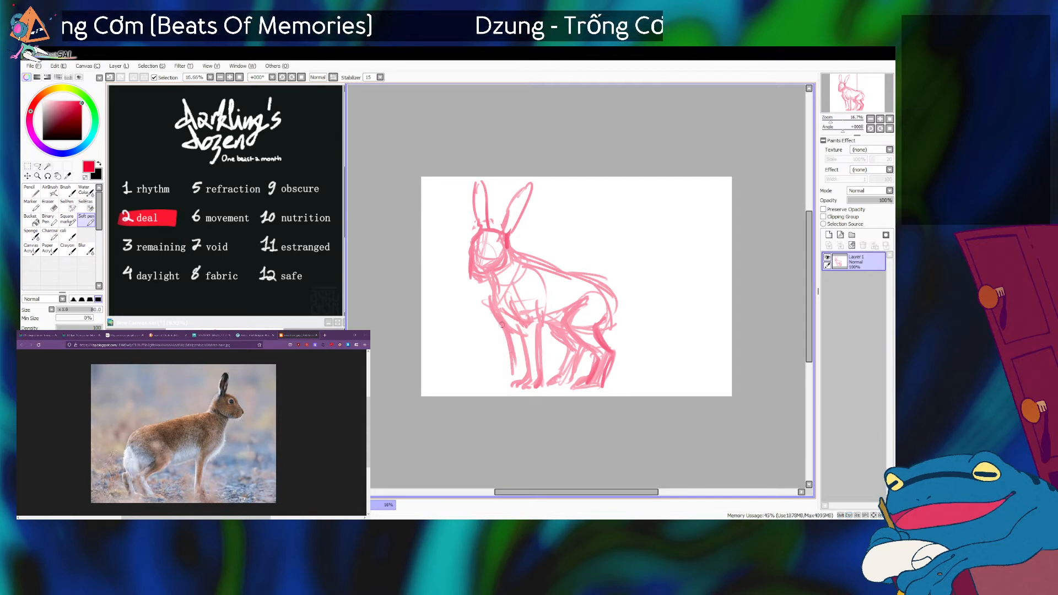
{"action": "mouse_move", "coordinate": [505, 334]}
{"action": "left_mouse_down"}
{"action": "mouse_move", "coordinate": [512, 363]}
{"action": "mouse_move", "coordinate": [518, 335]}
{"action": "mouse_move", "coordinate": [526, 377]}
{"action": "mouse_move", "coordinate": [520, 337]}
{"action": "mouse_move", "coordinate": [522, 373]}
{"action": "mouse_move", "coordinate": [523, 355]}
{"action": "mouse_move", "coordinate": [503, 384]}
{"action": "left_mouse_up"}
{"action": "key", "text": "ctrl+z"}
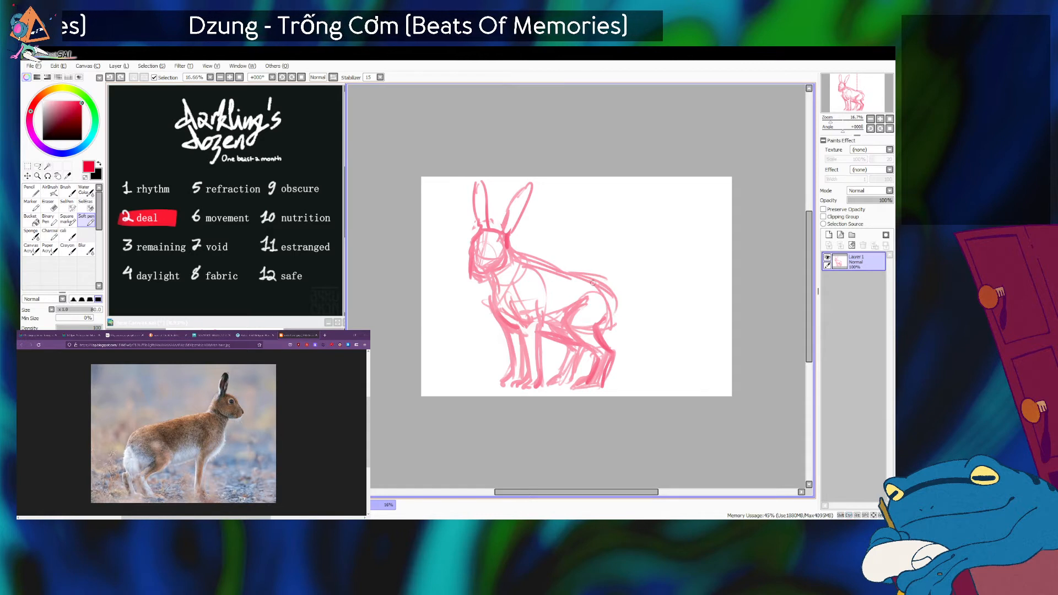
Strengthen the rump and thigh lines and sketch a short drooping tail behind the haunch, redrawing it once.
{"action": "mouse_move", "coordinate": [614, 304]}
{"action": "left_mouse_down"}
{"action": "mouse_move", "coordinate": [626, 332]}
{"action": "mouse_move", "coordinate": [618, 341]}
{"action": "left_mouse_up"}
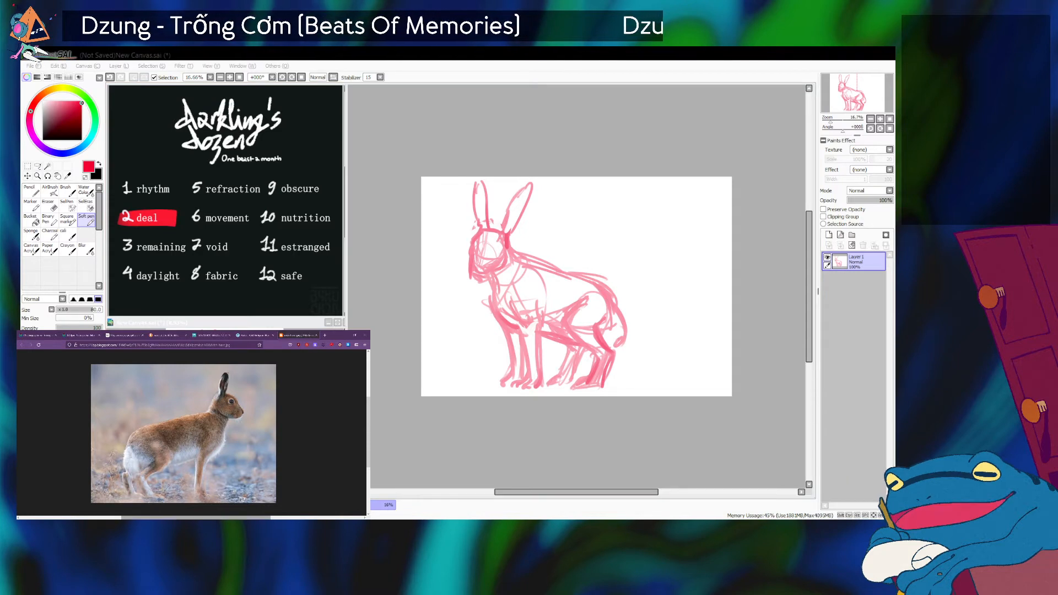
{"action": "key", "text": "ctrl+z"}
{"action": "key", "text": "ctrl+z"}
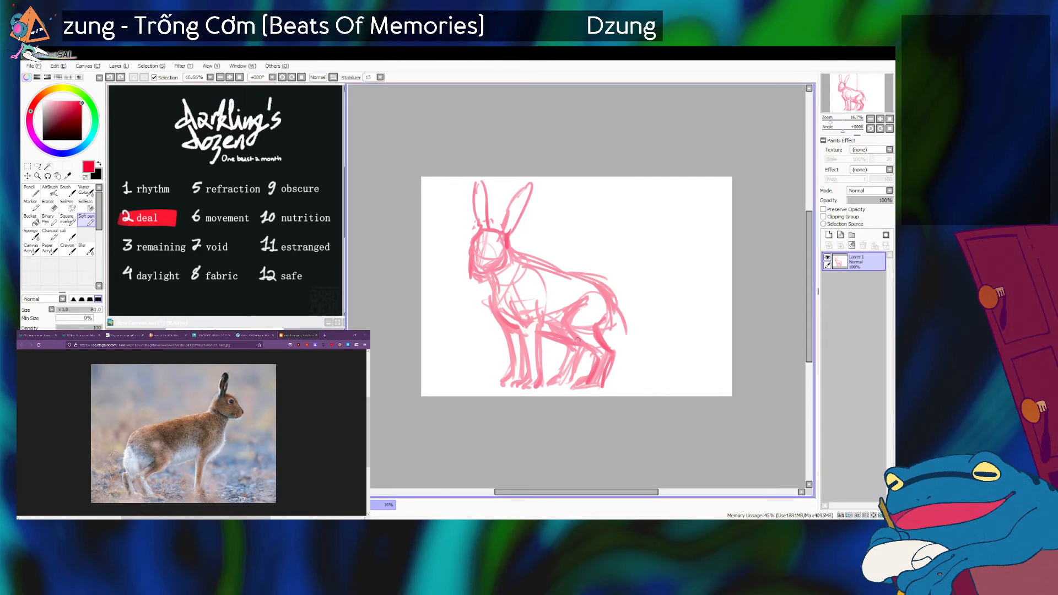
{"action": "mouse_move", "coordinate": [596, 331]}
{"action": "left_mouse_down"}
{"action": "mouse_move", "coordinate": [613, 325]}
{"action": "mouse_move", "coordinate": [592, 356]}
{"action": "left_mouse_up"}
{"action": "key", "text": "ctrl+z"}
{"action": "mouse_move", "coordinate": [573, 316]}
{"action": "left_mouse_down"}
{"action": "mouse_move", "coordinate": [577, 346]}
{"action": "mouse_move", "coordinate": [579, 311]}
{"action": "mouse_move", "coordinate": [603, 318]}
{"action": "mouse_move", "coordinate": [598, 341]}
{"action": "mouse_move", "coordinate": [615, 307]}
{"action": "mouse_move", "coordinate": [610, 332]}
{"action": "left_mouse_up"}
{"action": "mouse_move", "coordinate": [616, 308]}
{"action": "left_mouse_down"}
{"action": "mouse_move", "coordinate": [626, 344]}
{"action": "mouse_move", "coordinate": [614, 346]}
{"action": "mouse_move", "coordinate": [626, 335]}
{"action": "mouse_move", "coordinate": [618, 346]}
{"action": "left_mouse_up"}
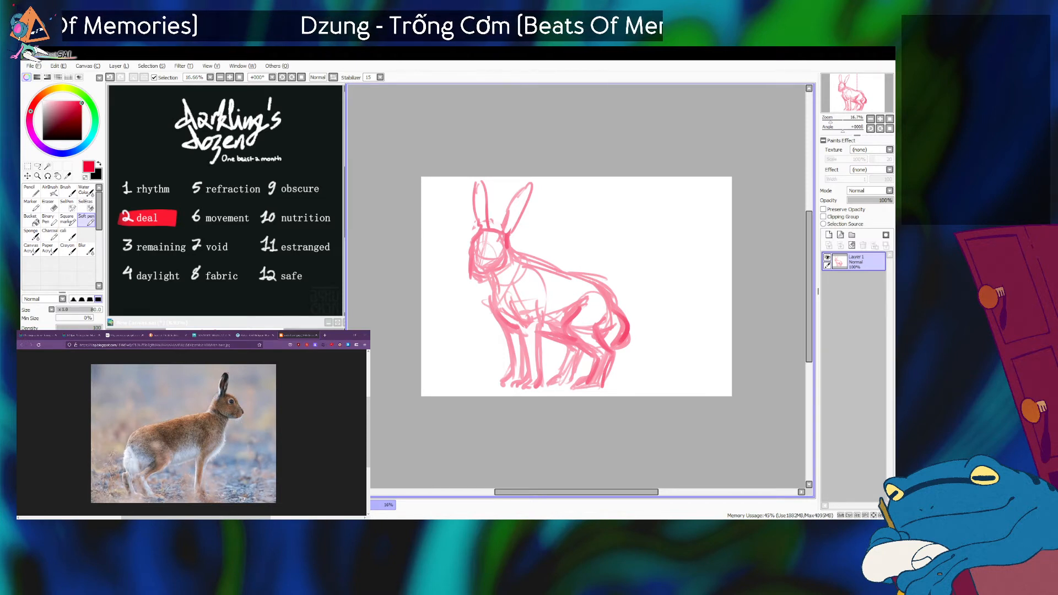
Compare the body and leg proportions in the brown rabbit, sitting hare and standing hare photos.
{"action": "key", "text": "alt+Tab"}
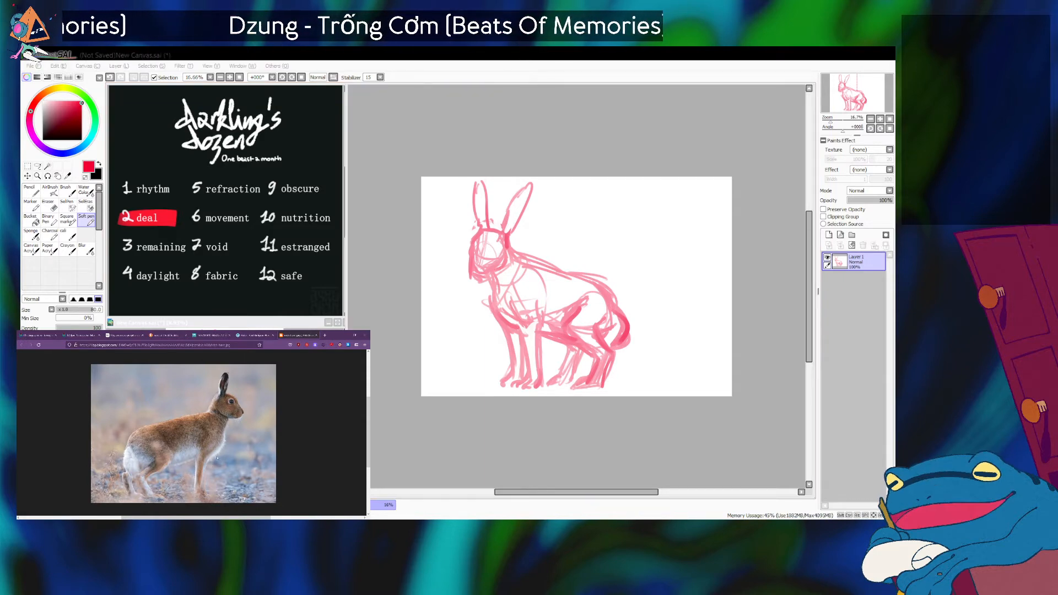
{"action": "left_click", "coordinate": [254, 335]}
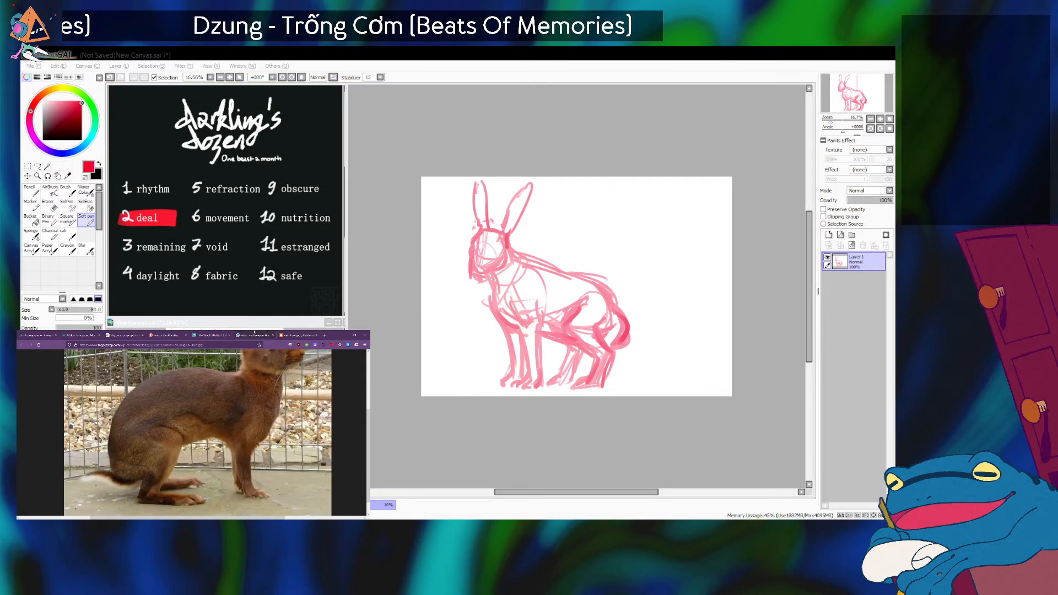
{"action": "left_click", "coordinate": [204, 335]}
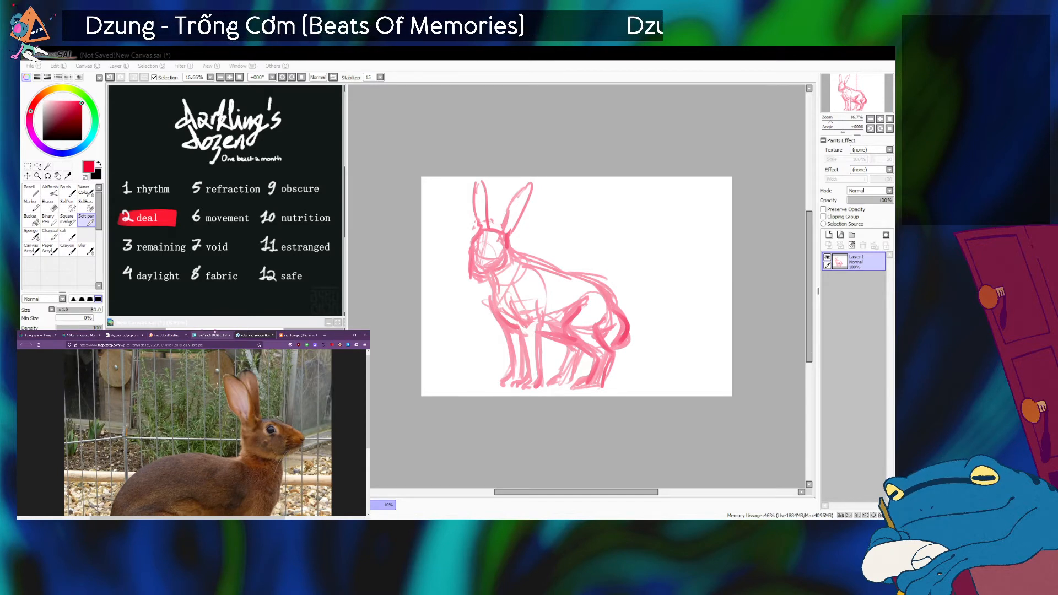
{"action": "left_click", "coordinate": [248, 332]}
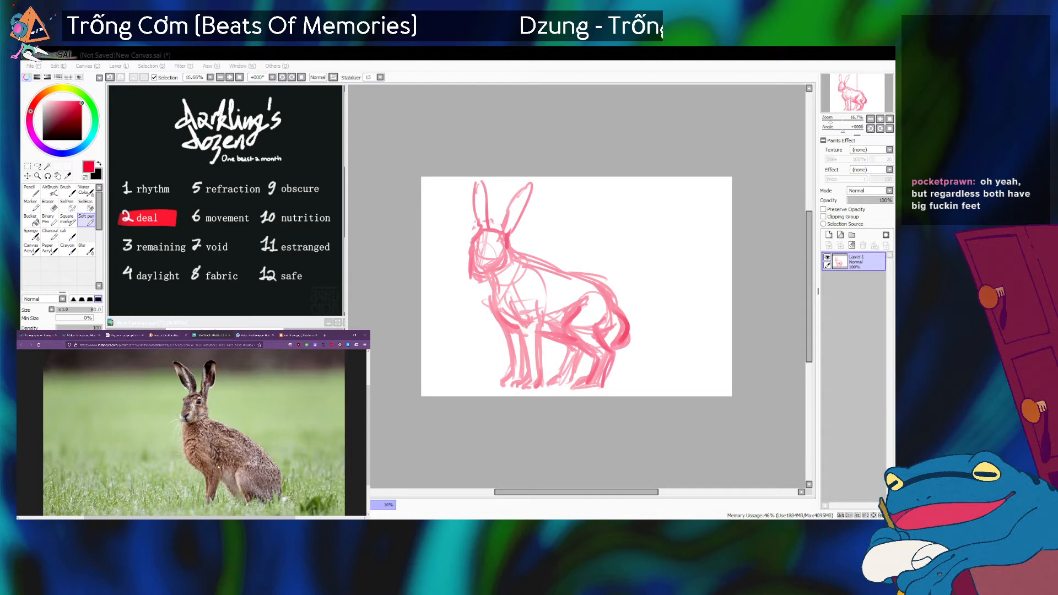
{"action": "left_click", "coordinate": [256, 335]}
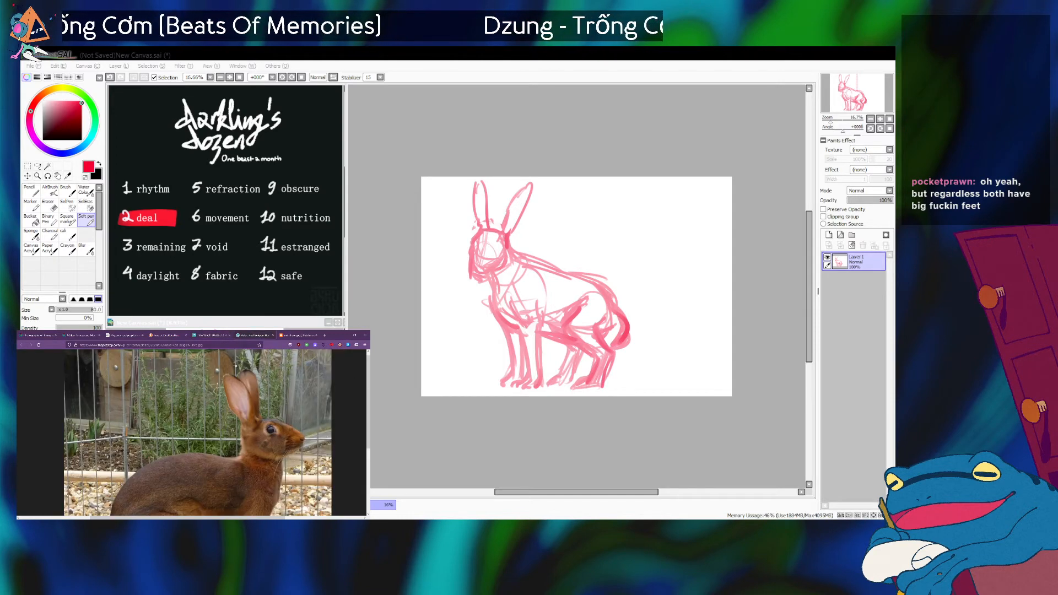
{"action": "scroll", "coordinate": [221, 397], "scroll_direction": "down", "scroll_amount": 4}
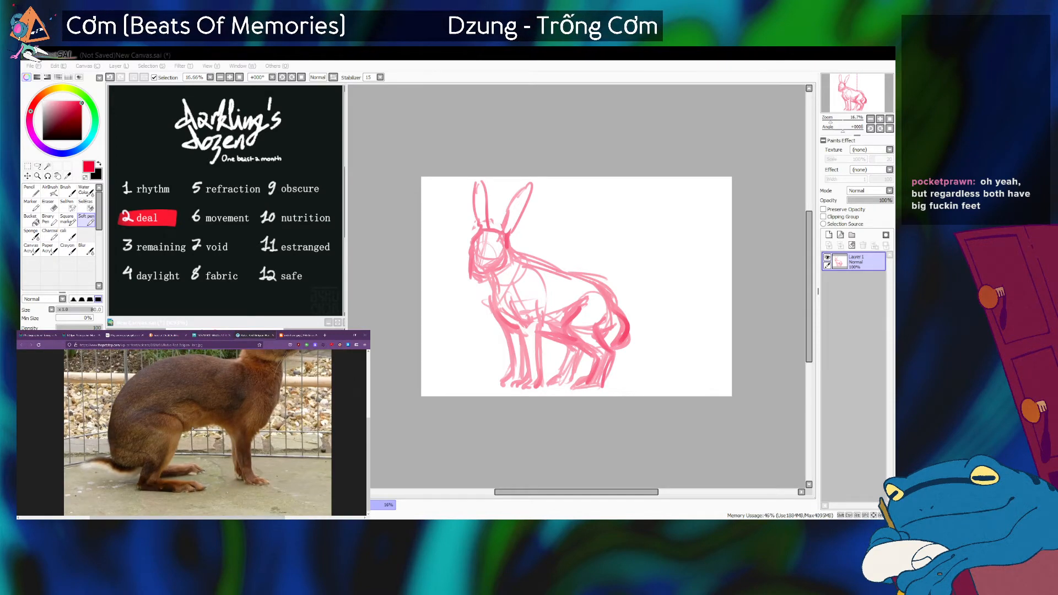
{"action": "left_click", "coordinate": [299, 335]}
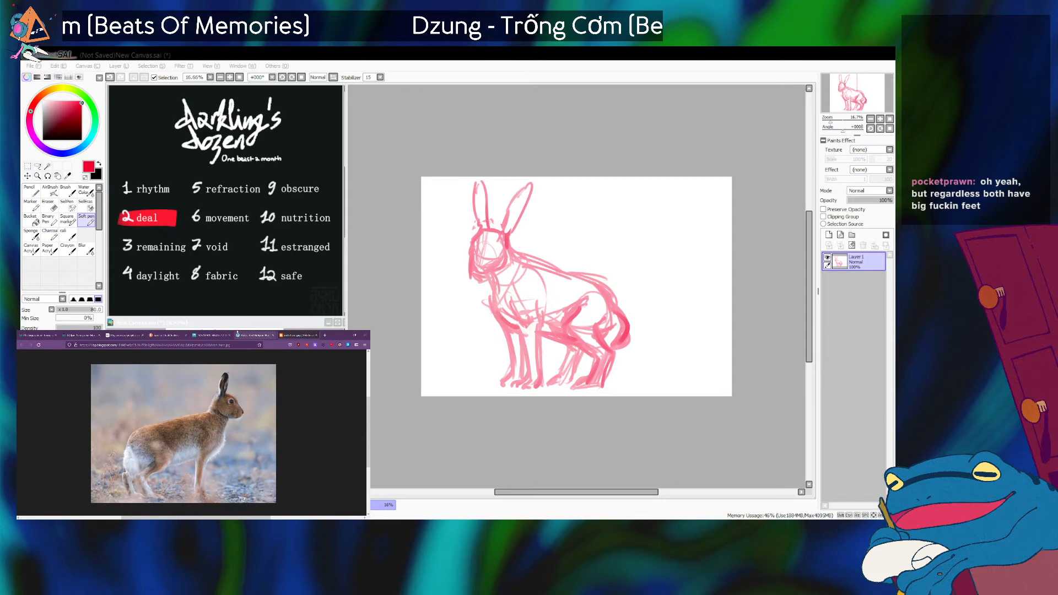
Examine the sitting hare photo from ears to feet.
{"action": "left_click", "coordinate": [208, 335]}
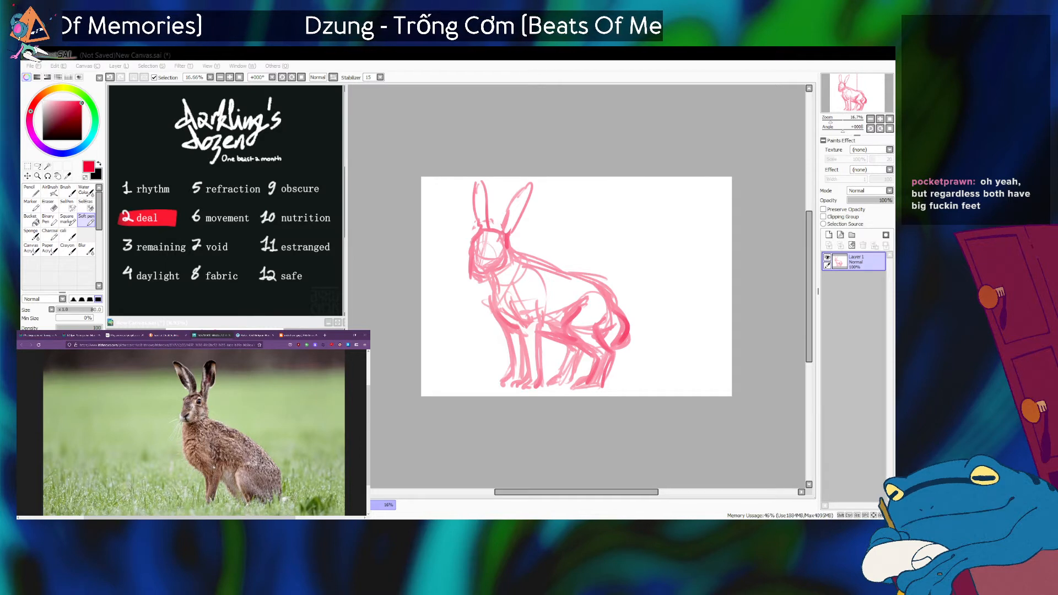
{"action": "scroll", "coordinate": [183, 488], "scroll_direction": "down", "scroll_amount": 2}
{"action": "scroll", "coordinate": [183, 488], "scroll_direction": "up", "scroll_amount": 2}
{"action": "scroll", "coordinate": [183, 488], "scroll_direction": "up", "scroll_amount": 1}
{"action": "scroll", "coordinate": [183, 488], "scroll_direction": "down", "scroll_amount": 2}
{"action": "scroll", "coordinate": [194, 430], "scroll_direction": "up", "scroll_amount": 1}
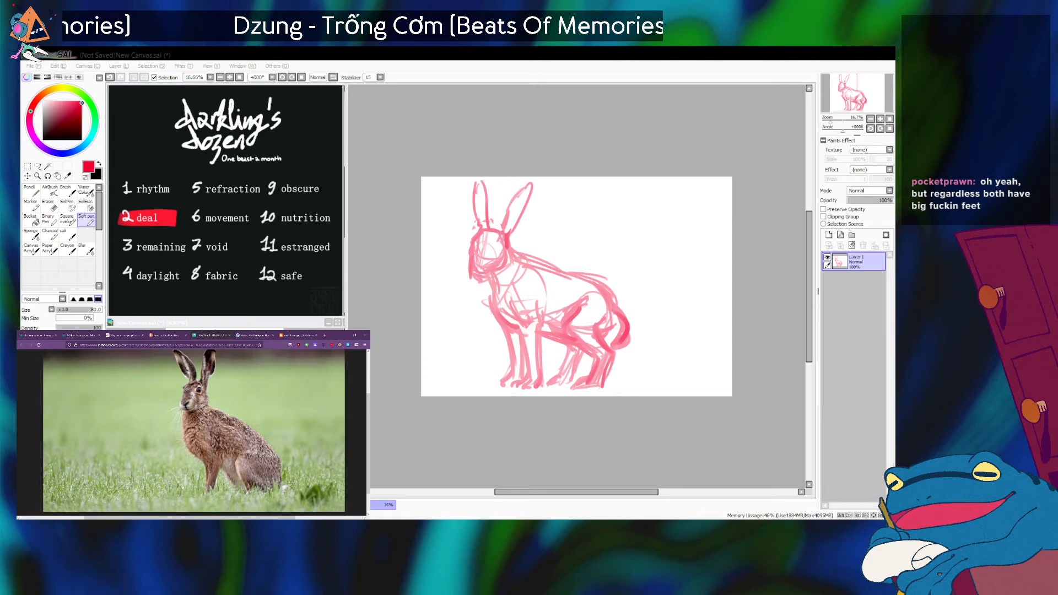
{"action": "scroll", "coordinate": [194, 433], "scroll_direction": "down", "scroll_amount": 1}
{"action": "scroll", "coordinate": [194, 432], "scroll_direction": "up", "scroll_amount": 2}
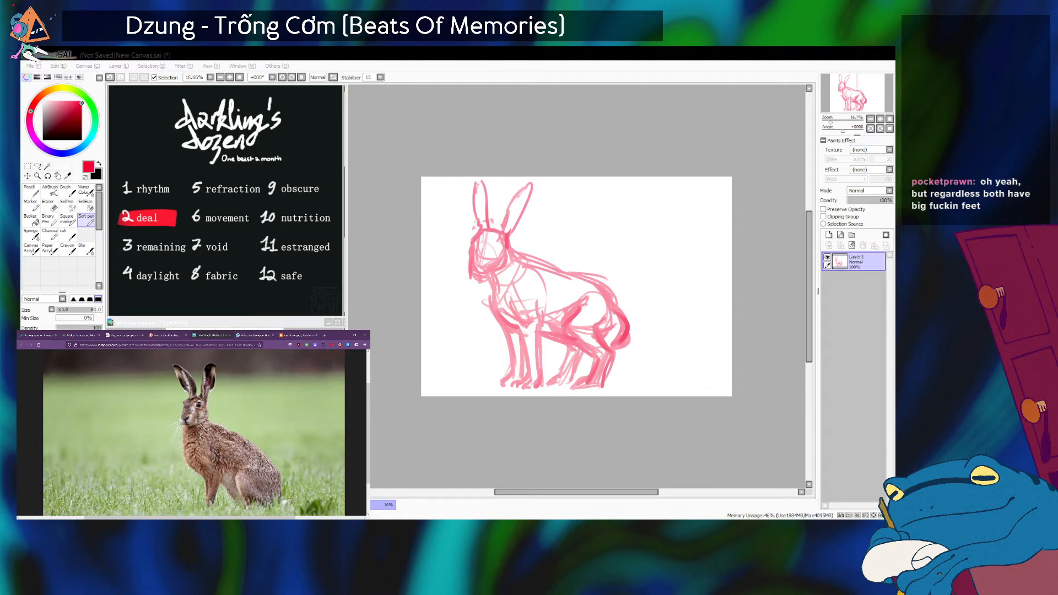
Compare the sitting hare with the other reference photos again and return to the hare image search.
{"action": "left_click", "coordinate": [199, 334]}
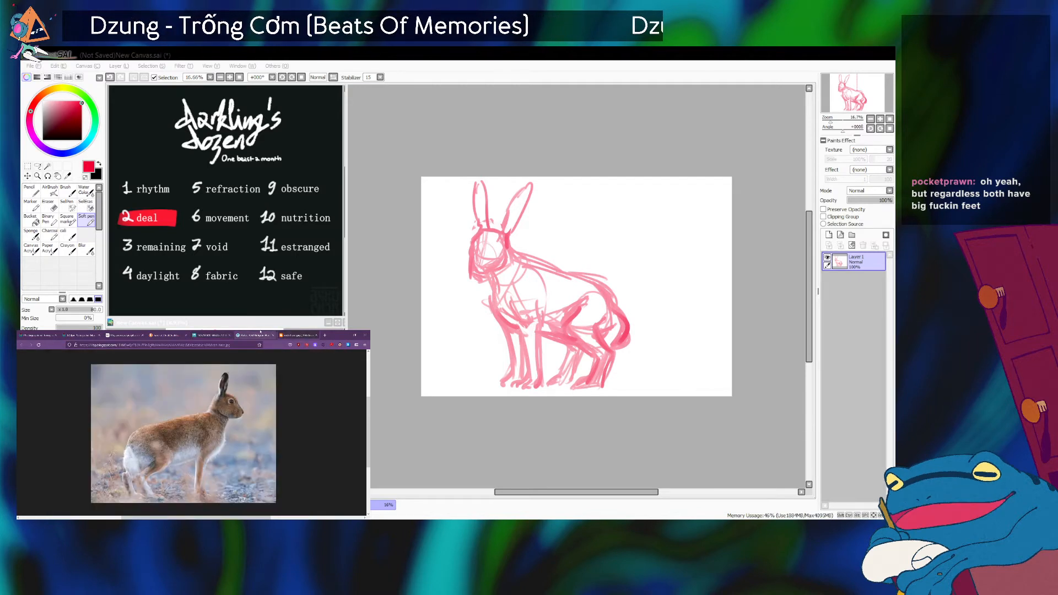
{"action": "left_click", "coordinate": [199, 335]}
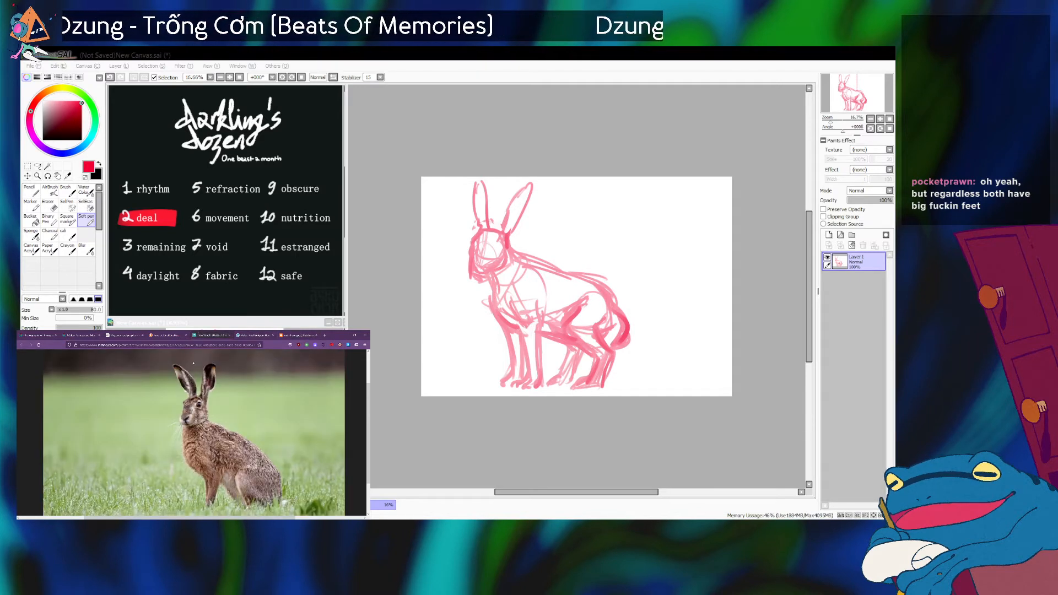
{"action": "left_click", "coordinate": [256, 334]}
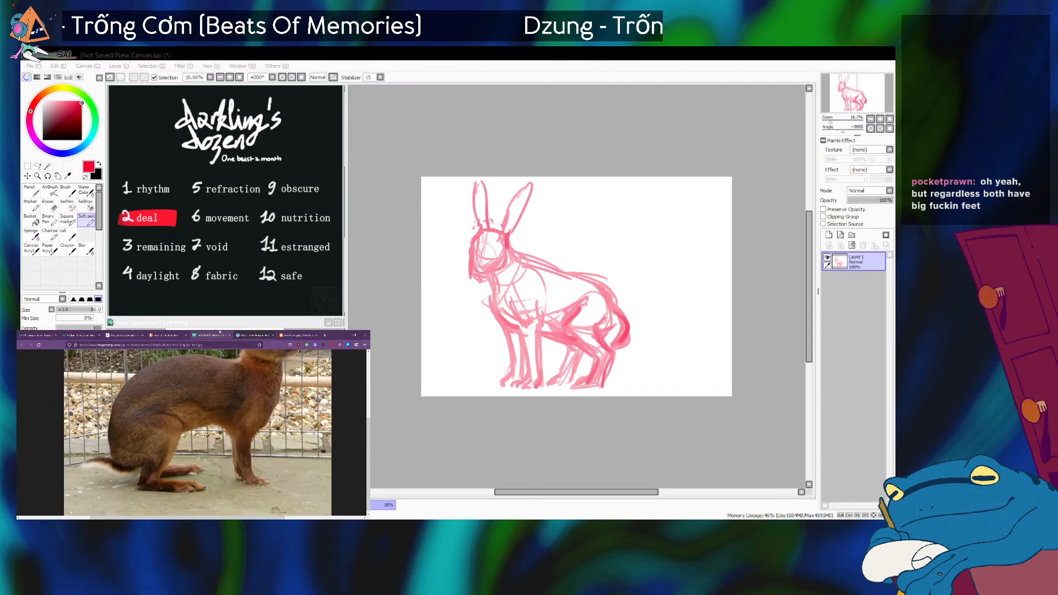
{"action": "left_click", "coordinate": [218, 335]}
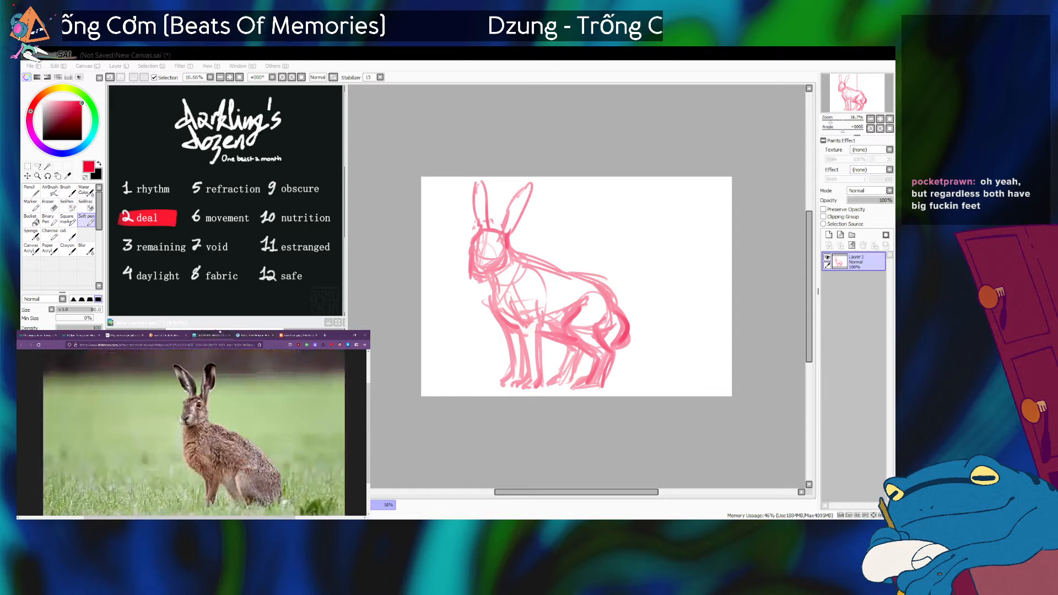
{"action": "left_click", "coordinate": [174, 335]}
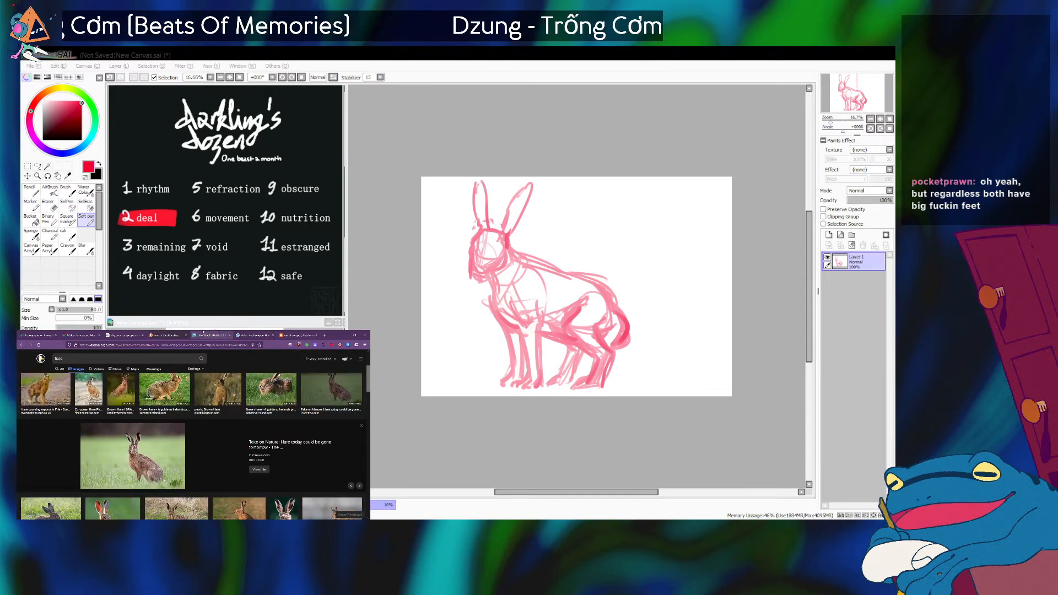
Bring up the full-size sitting hare photo and rework the rabbit's muzzle and chin, undoing stray strokes.
{"action": "left_click", "coordinate": [245, 333]}
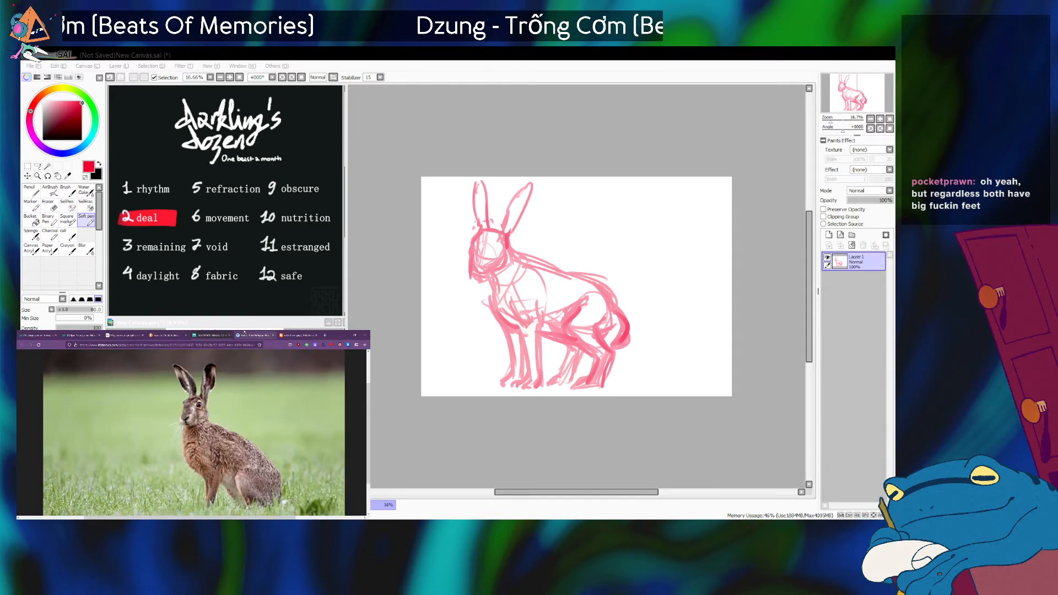
{"action": "left_click", "coordinate": [629, 392]}
{"action": "left_click_drag", "start_coordinate": [468, 260], "coordinate": [483, 274]}
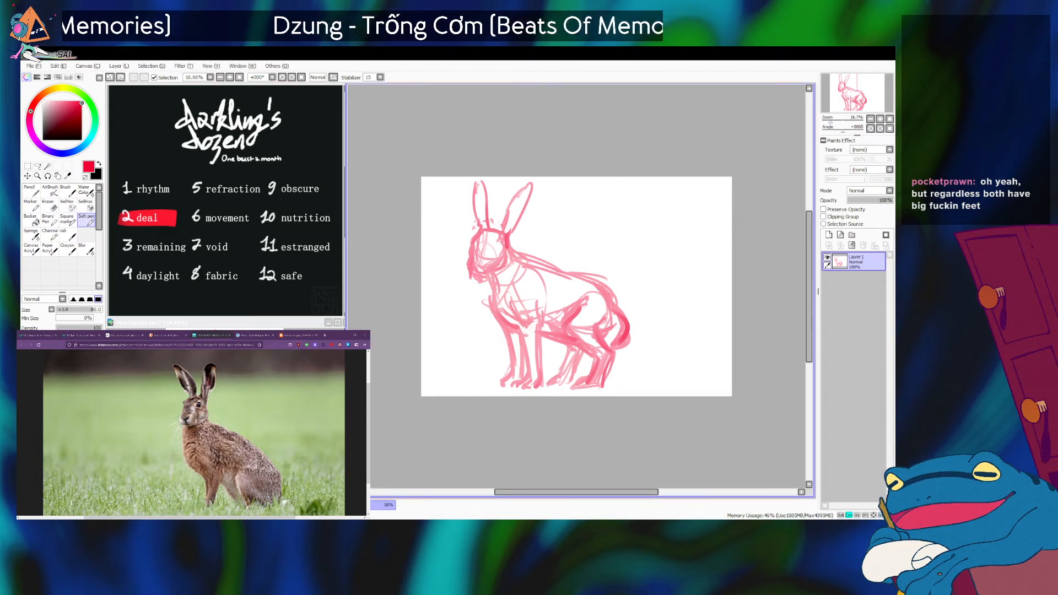
{"action": "left_click_drag", "start_coordinate": [478, 254], "coordinate": [477, 280]}
{"action": "key", "text": "ctrl+z"}
{"action": "key", "text": "ctrl+z"}
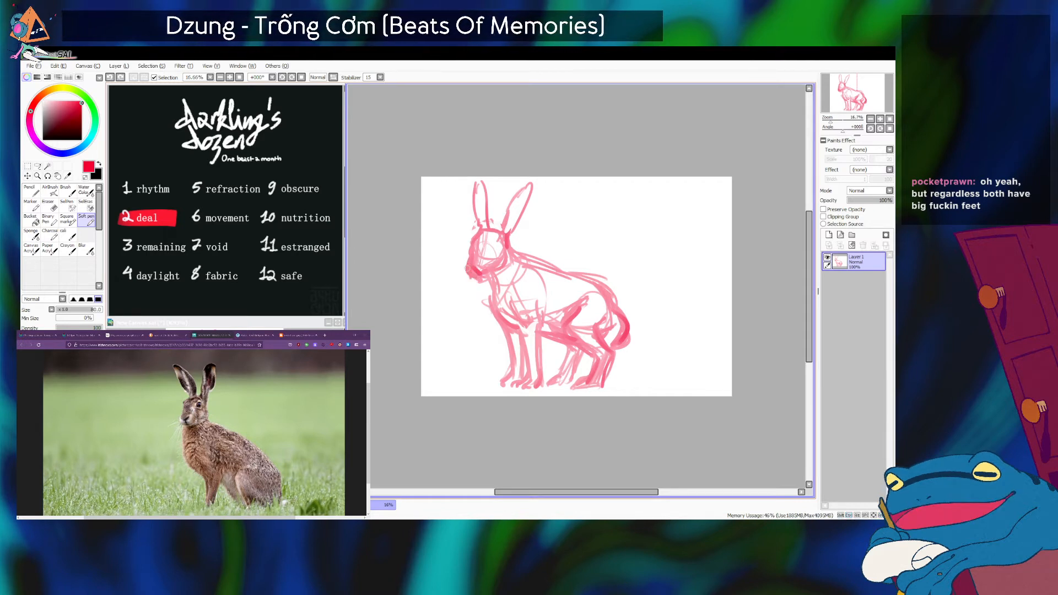
Check the sitting hare photo, touch up the underside of the muzzle and round off the tip of the front ear.
{"action": "left_click", "coordinate": [189, 508]}
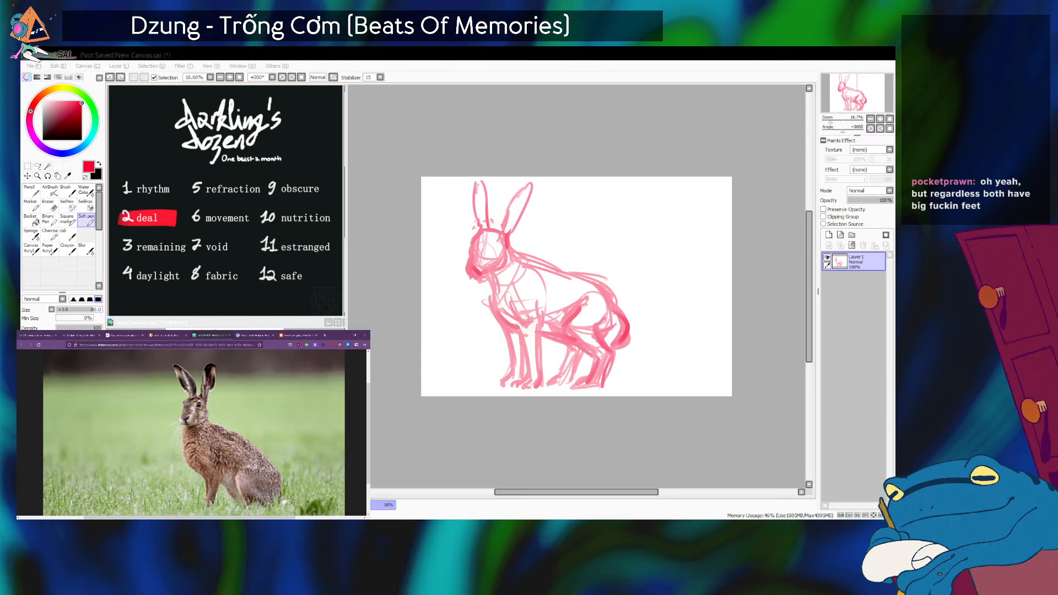
{"action": "left_click", "coordinate": [479, 421]}
{"action": "left_click_drag", "start_coordinate": [484, 278], "coordinate": [478, 272]}
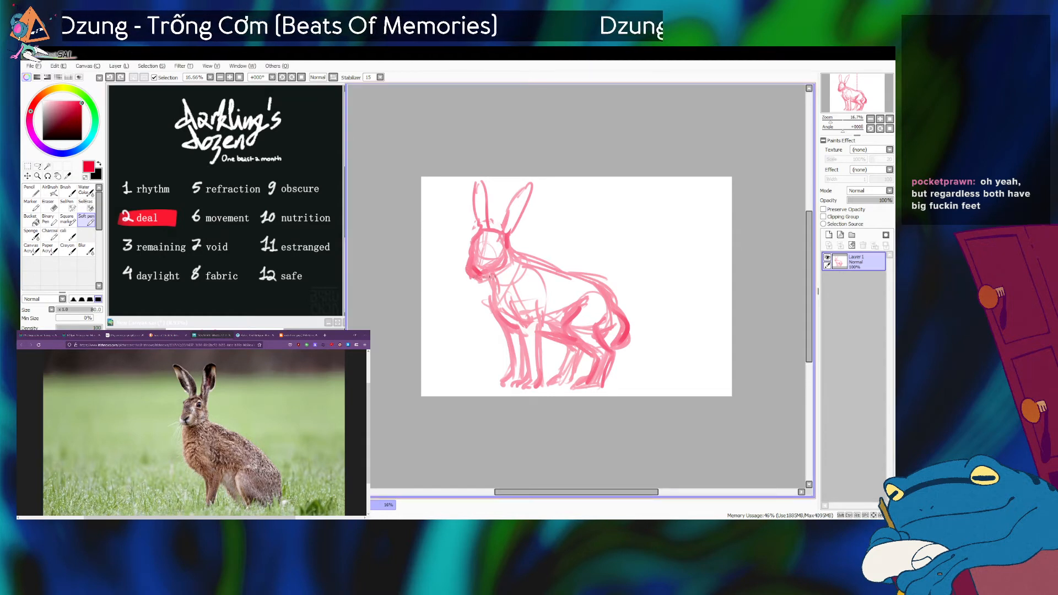
{"action": "mouse_move", "coordinate": [491, 188]}
{"action": "left_mouse_down"}
{"action": "mouse_move", "coordinate": [481, 180]}
{"action": "mouse_move", "coordinate": [477, 196]}
{"action": "left_mouse_up"}
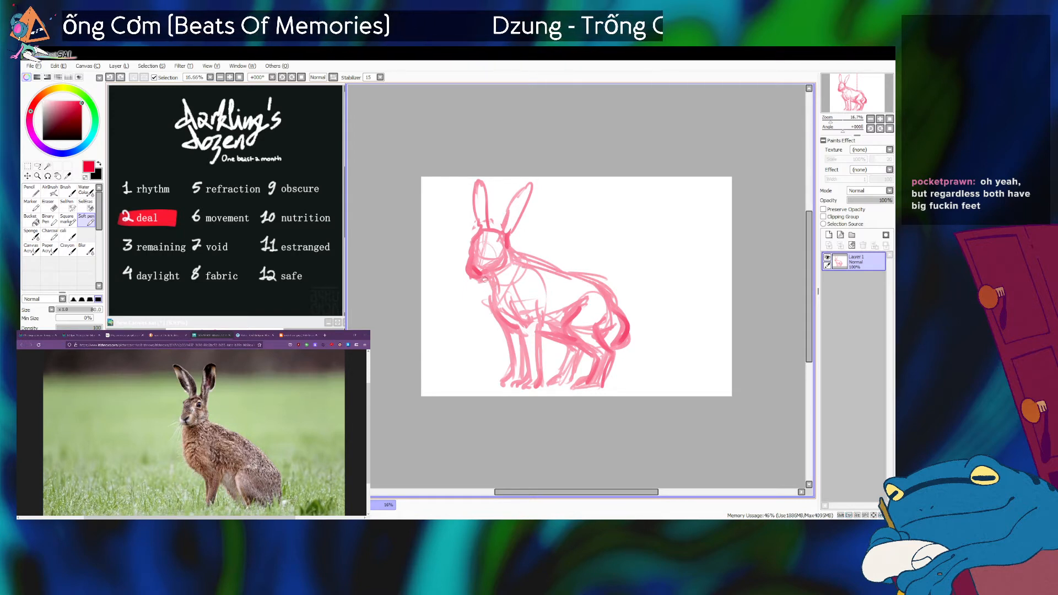
{"action": "key", "text": "alt+Tab"}
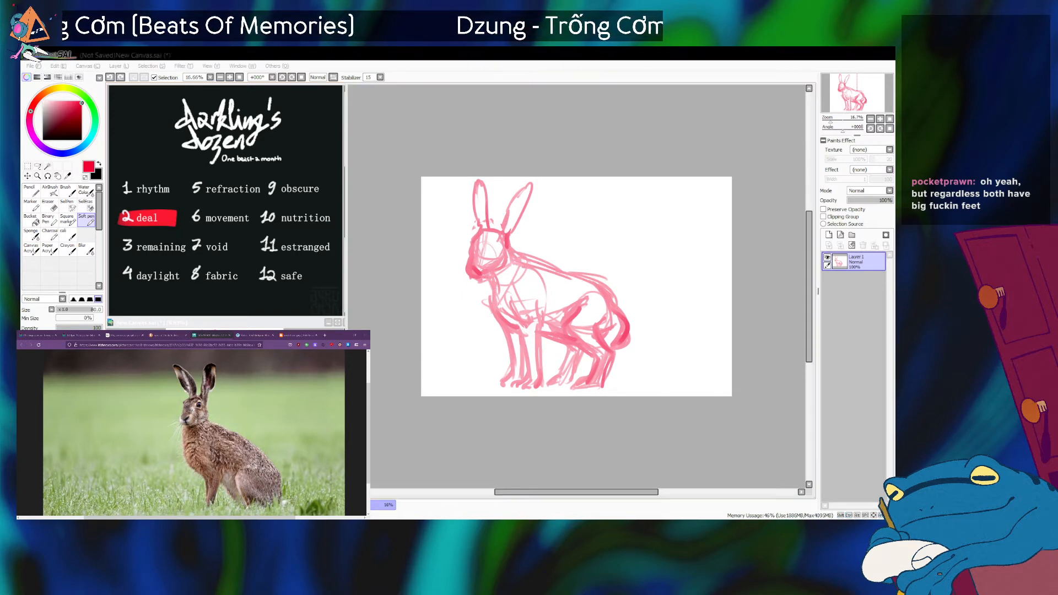
{"action": "key", "text": "alt+Tab"}
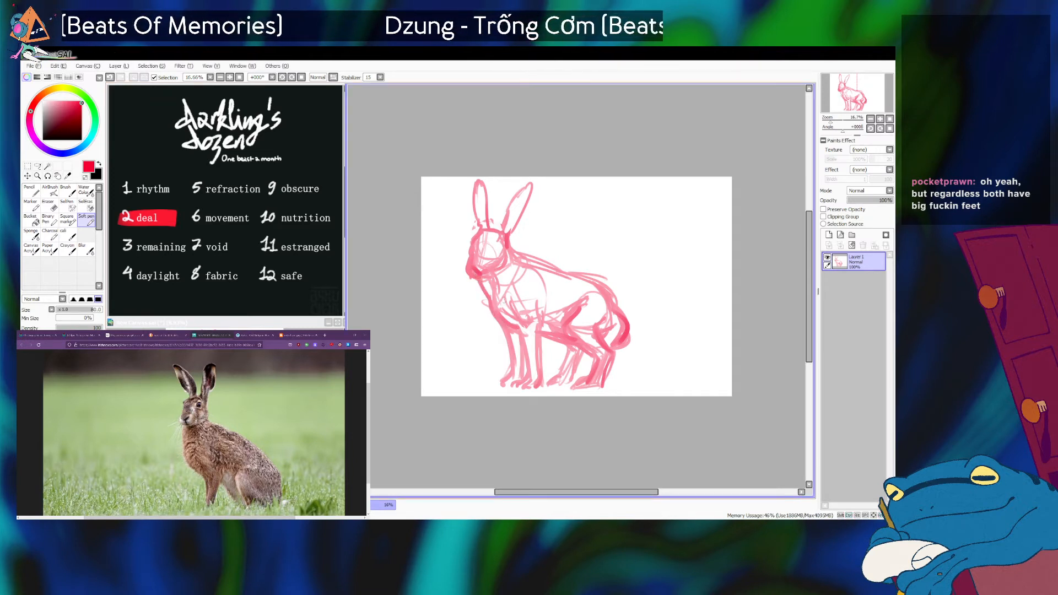
Redraw the throat and chest line from the chin down to the top of the front leg until it curves cleanly.
{"action": "key", "text": "ctrl+z"}
{"action": "left_click_drag", "start_coordinate": [485, 280], "coordinate": [501, 321]}
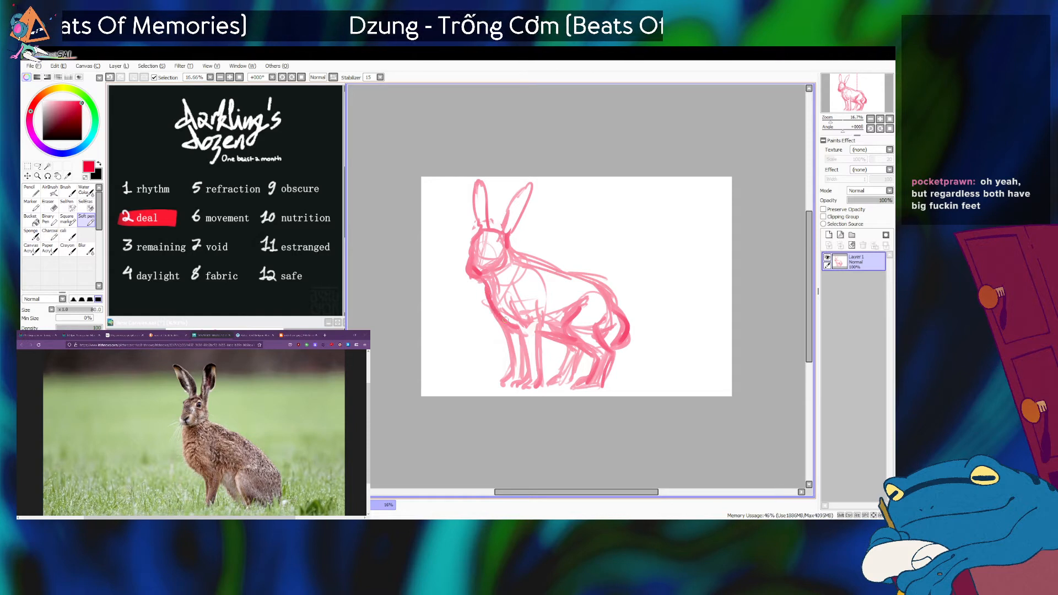
{"action": "key", "text": "ctrl+z"}
{"action": "left_click_drag", "start_coordinate": [481, 281], "coordinate": [510, 328]}
{"action": "key", "text": "ctrl+z"}
{"action": "key", "text": "ctrl+z"}
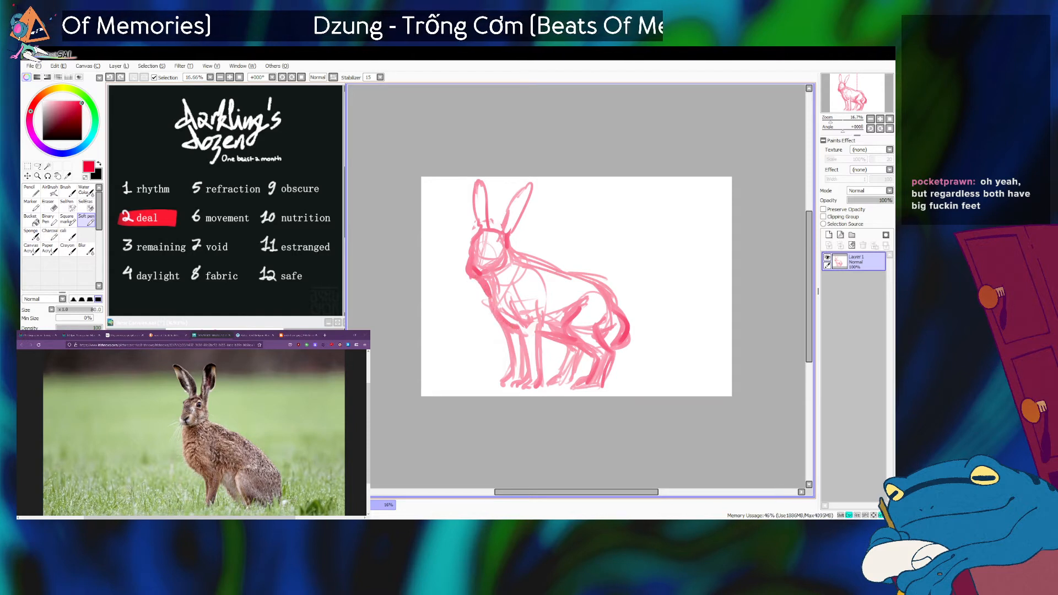
{"action": "left_click_drag", "start_coordinate": [484, 280], "coordinate": [513, 333]}
Strengthen the line of the back from the nape to the rump and reinforce the front leg.
{"action": "left_click_drag", "start_coordinate": [508, 251], "coordinate": [602, 289]}
{"action": "left_click_drag", "start_coordinate": [536, 336], "coordinate": [539, 379]}
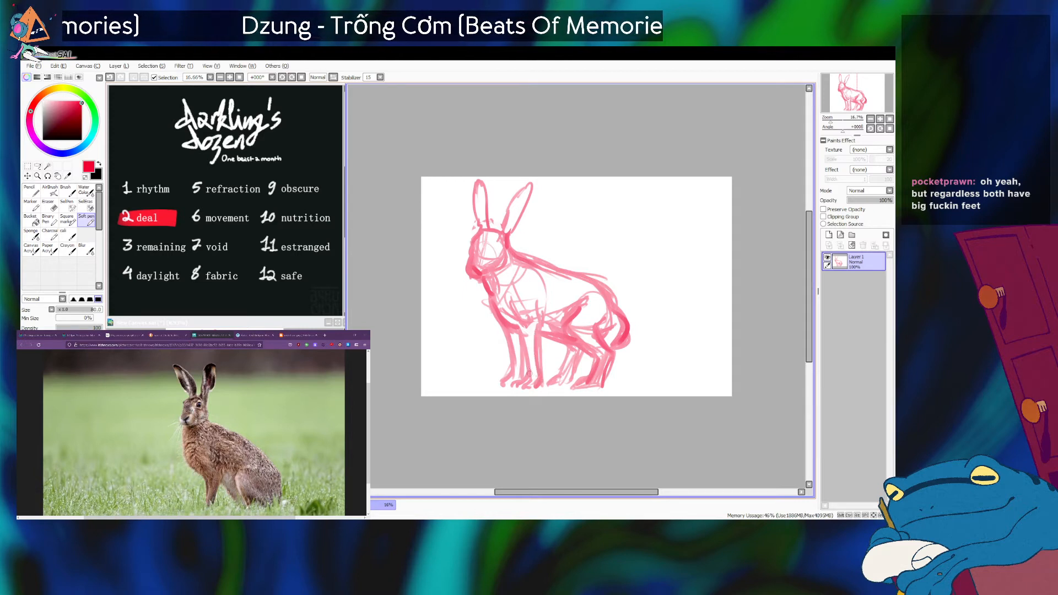
{"action": "mouse_move", "coordinate": [524, 344]}
{"action": "left_mouse_down"}
{"action": "mouse_move", "coordinate": [530, 375]}
{"action": "mouse_move", "coordinate": [518, 373]}
{"action": "mouse_move", "coordinate": [568, 383]}
{"action": "left_mouse_up"}
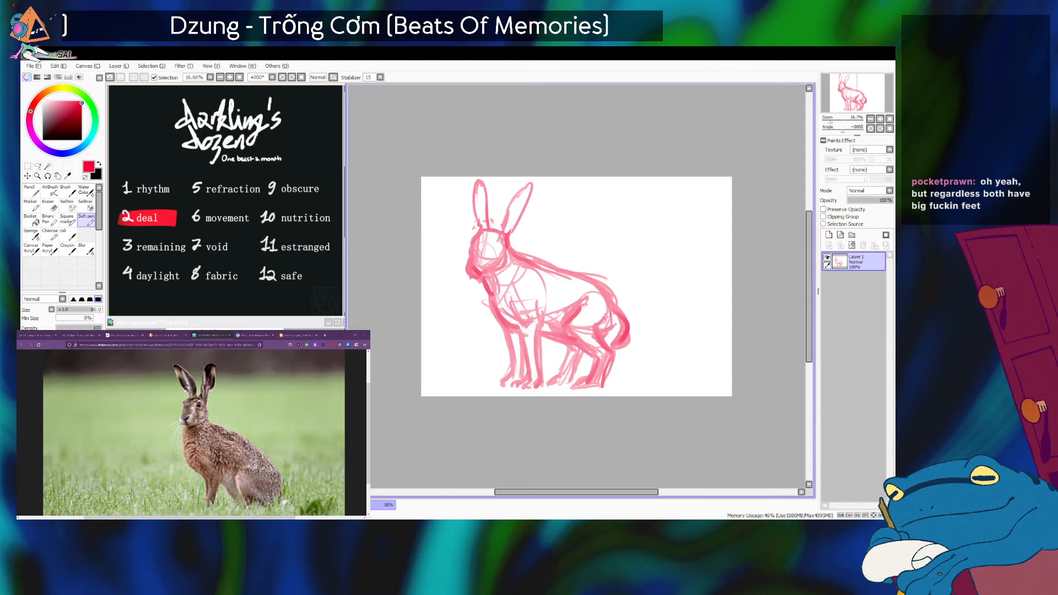
Darken the near hind leg from thigh through hock to foot, undoing and redrawing strokes to refine its bend.
{"action": "left_click_drag", "start_coordinate": [567, 331], "coordinate": [591, 361]}
{"action": "key", "text": "ctrl+z"}
{"action": "key", "text": "ctrl+z"}
{"action": "mouse_move", "coordinate": [571, 326]}
{"action": "left_mouse_down"}
{"action": "mouse_move", "coordinate": [586, 355]}
{"action": "mouse_move", "coordinate": [564, 338]}
{"action": "mouse_move", "coordinate": [572, 325]}
{"action": "mouse_move", "coordinate": [571, 341]}
{"action": "mouse_move", "coordinate": [593, 359]}
{"action": "mouse_move", "coordinate": [575, 347]}
{"action": "mouse_move", "coordinate": [597, 351]}
{"action": "mouse_move", "coordinate": [595, 332]}
{"action": "mouse_move", "coordinate": [613, 355]}
{"action": "mouse_move", "coordinate": [587, 378]}
{"action": "mouse_move", "coordinate": [595, 353]}
{"action": "mouse_move", "coordinate": [587, 380]}
{"action": "mouse_move", "coordinate": [594, 352]}
{"action": "mouse_move", "coordinate": [584, 376]}
{"action": "left_mouse_up"}
{"action": "key", "text": "ctrl+z"}
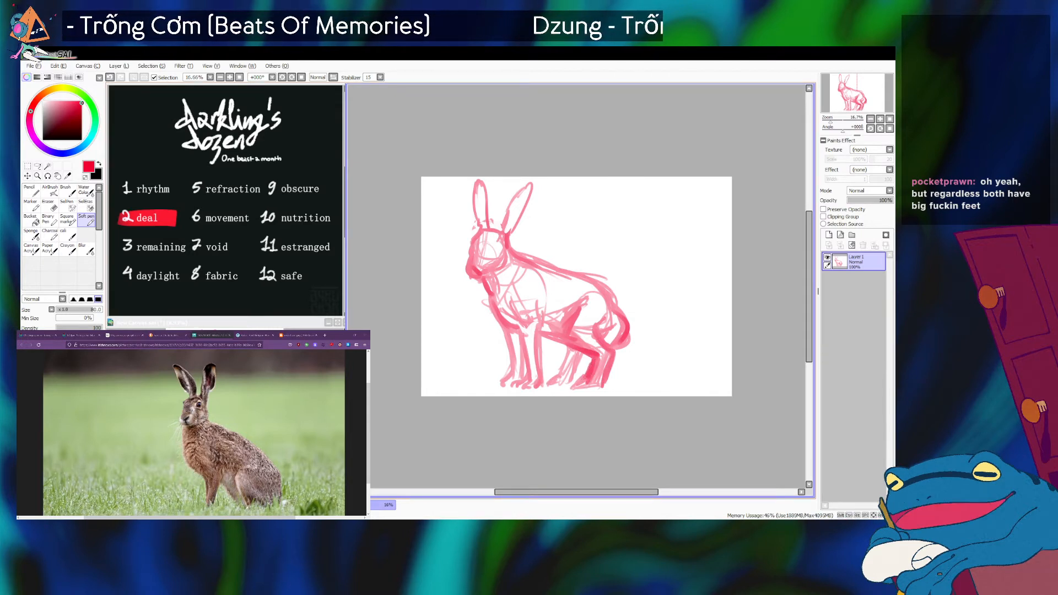
{"action": "left_click_drag", "start_coordinate": [581, 356], "coordinate": [558, 376]}
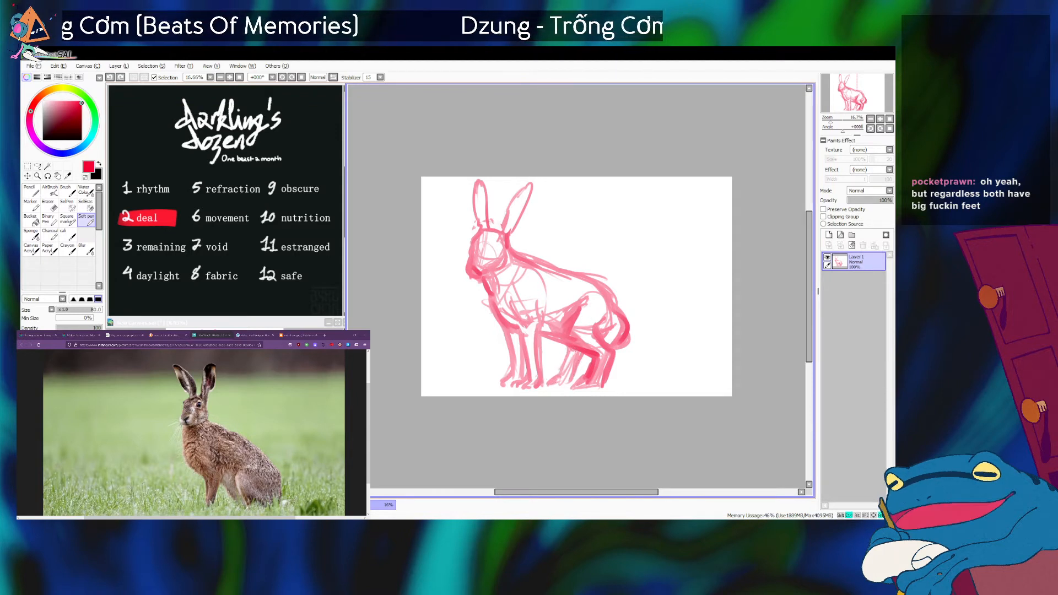
{"action": "key", "text": "ctrl+z"}
{"action": "left_click_drag", "start_coordinate": [594, 359], "coordinate": [585, 378]}
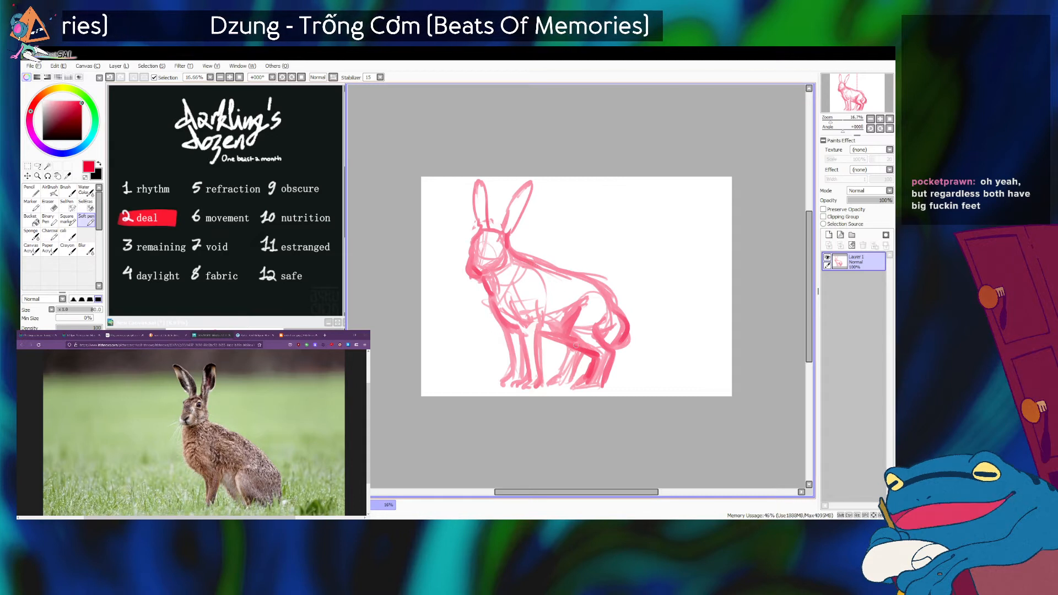
{"action": "mouse_move", "coordinate": [563, 341]}
{"action": "left_mouse_down"}
{"action": "mouse_move", "coordinate": [593, 351]}
{"action": "mouse_move", "coordinate": [574, 344]}
{"action": "mouse_move", "coordinate": [601, 330]}
{"action": "left_mouse_up"}
{"action": "key", "text": "ctrl+z"}
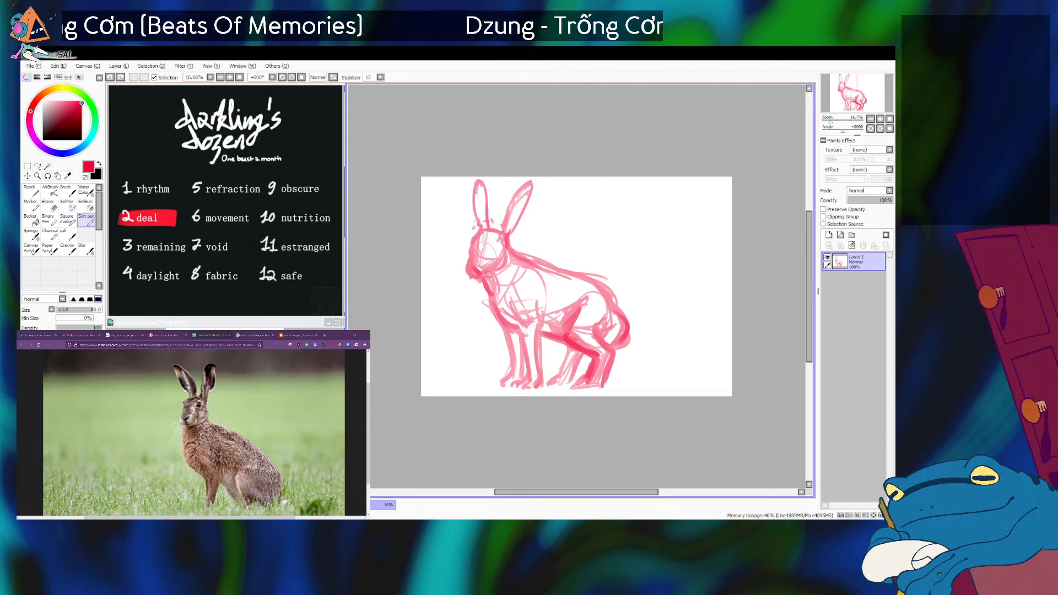
Sketch the near eye on the side of the head and mark the far eye at the front of the face.
{"action": "mouse_move", "coordinate": [494, 252]}
{"action": "left_mouse_down"}
{"action": "mouse_move", "coordinate": [501, 245]}
{"action": "mouse_move", "coordinate": [474, 254]}
{"action": "left_mouse_up"}
{"action": "key", "text": "ctrl+z"}
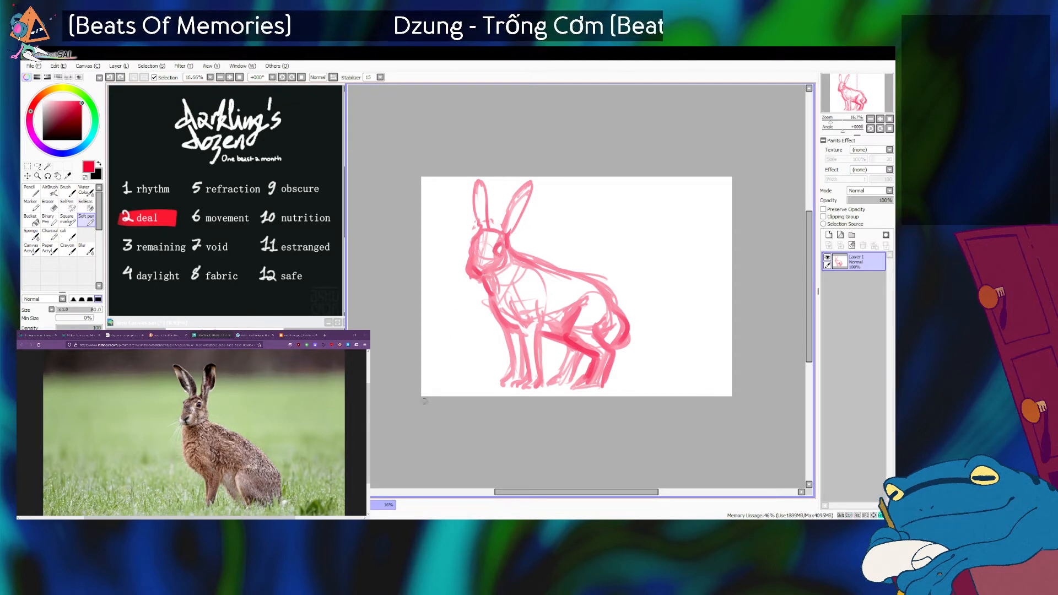
{"action": "key", "text": "alt+Tab"}
{"action": "left_click_drag", "start_coordinate": [474, 234], "coordinate": [474, 258]}
{"action": "key", "text": "ctrl+z"}
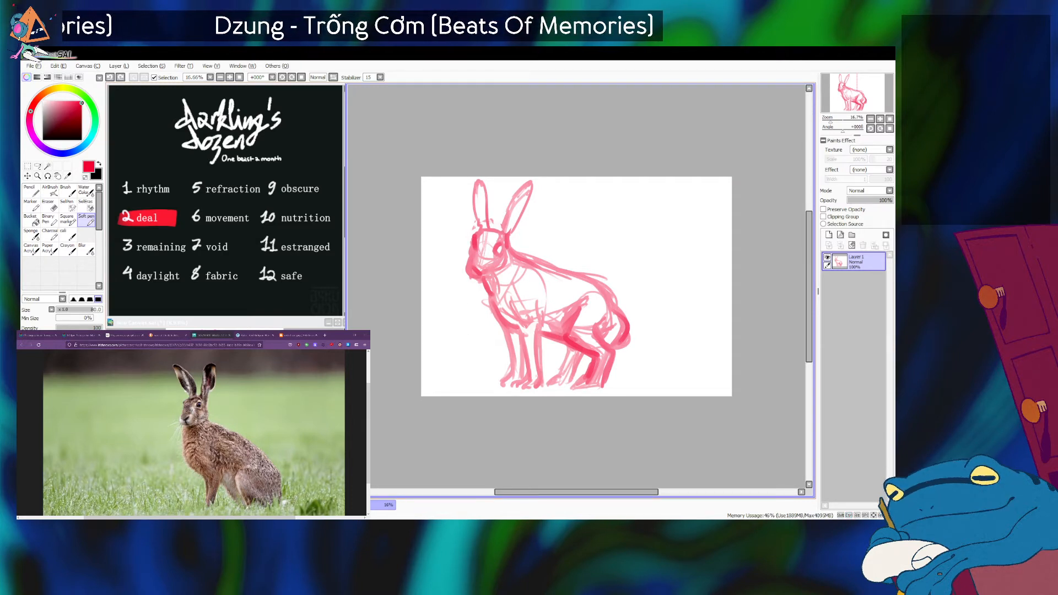
Shift the rabbit sketch slightly down and to the left on the canvas.
{"action": "key", "text": "ctrl+Down"}
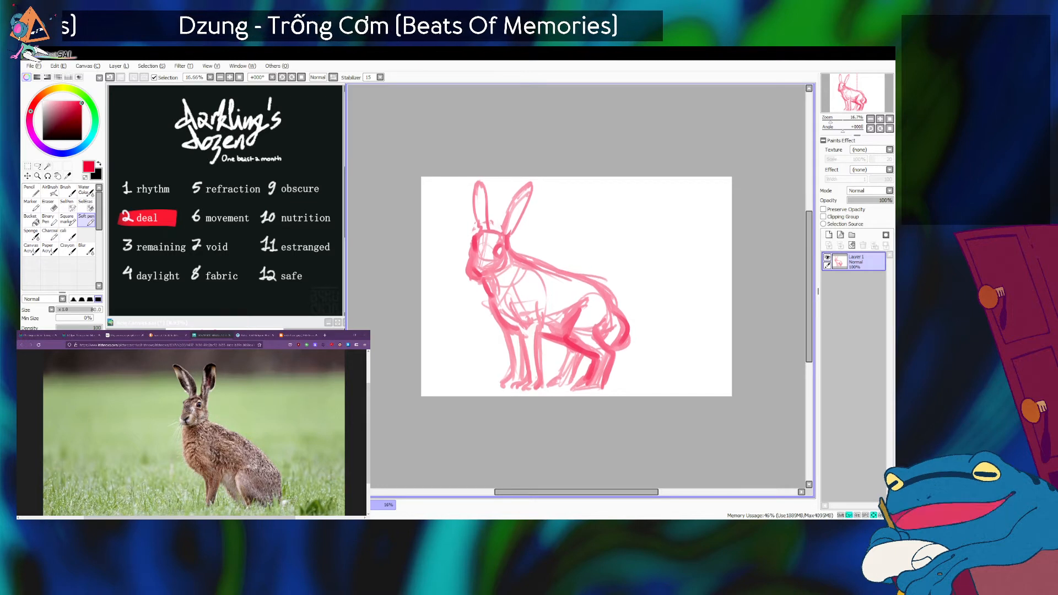
{"action": "left_click_drag", "start_coordinate": [831, 120], "coordinate": [855, 93]}
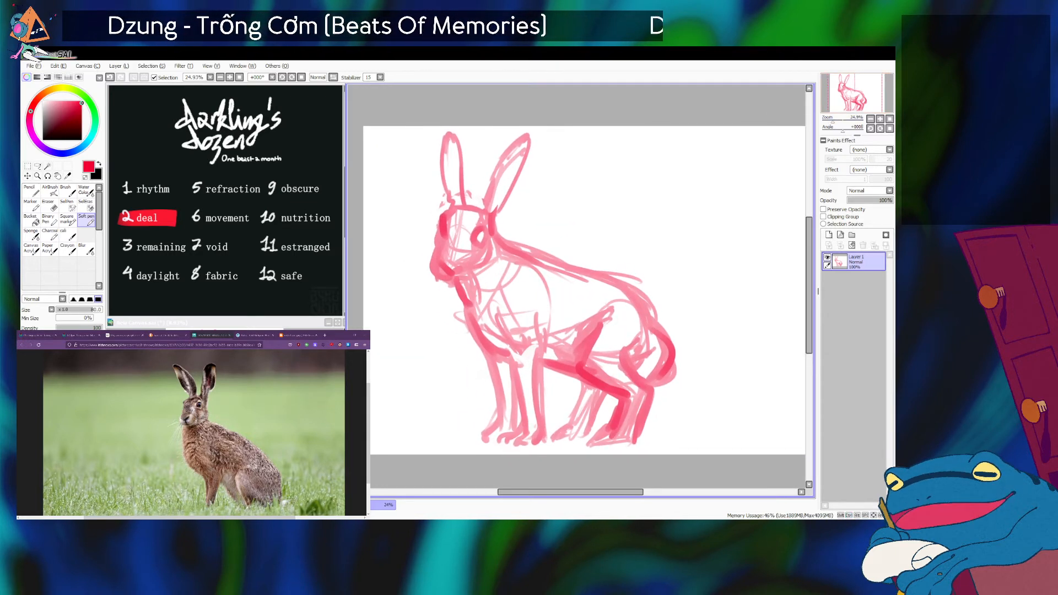
{"action": "key", "text": "ctrl+Left"}
{"action": "key", "text": "ctrl+Left"}
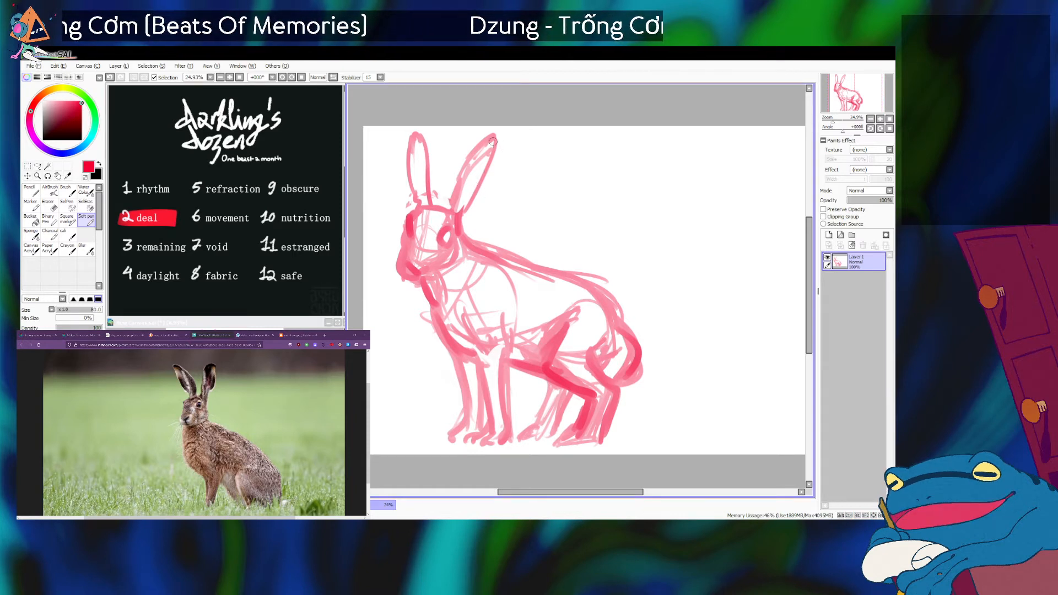
{"action": "key", "text": "ctrl+z"}
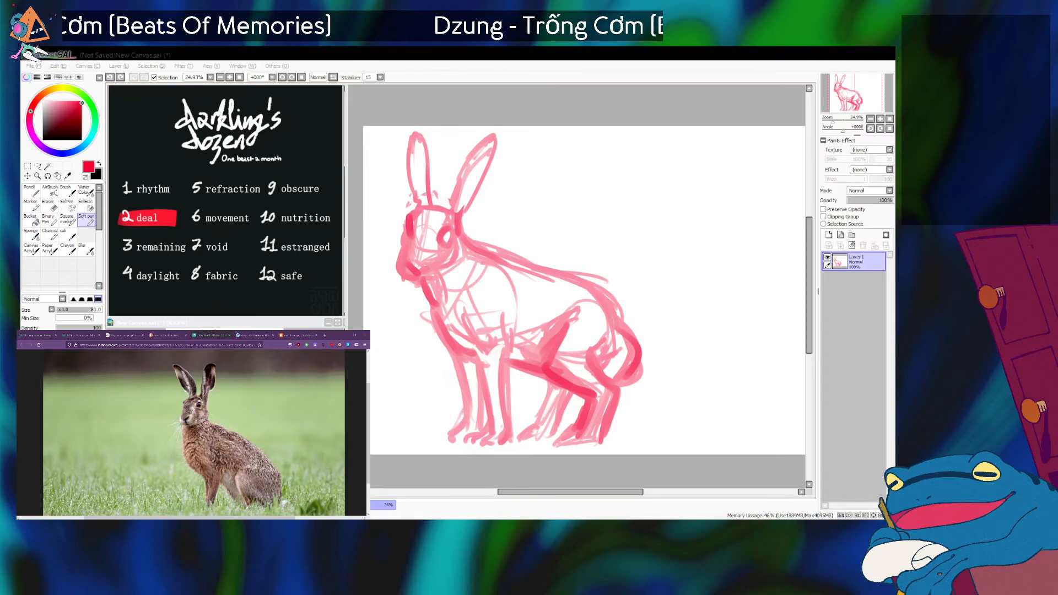
Switch to the siphonophore photo plate in the browser and examine the specimens' translucent bodies and trailing tentacles.
{"action": "left_click", "coordinate": [126, 336]}
{"action": "left_click", "coordinate": [164, 334]}
{"action": "left_click", "coordinate": [40, 335]}
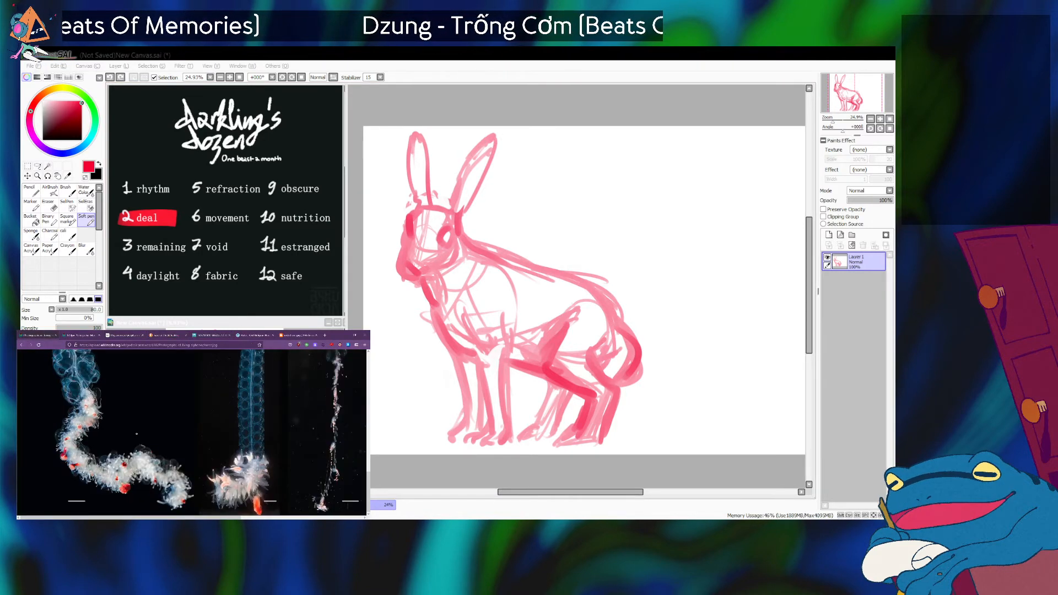
{"action": "scroll", "coordinate": [137, 434], "scroll_direction": "down", "scroll_amount": 5}
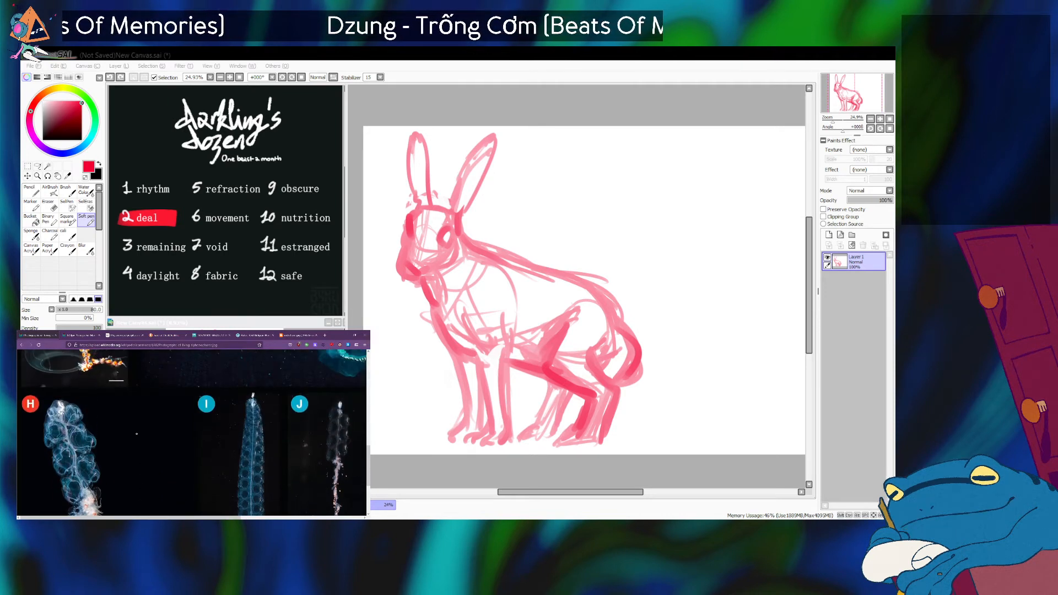
{"action": "scroll", "coordinate": [137, 434], "scroll_direction": "up", "scroll_amount": 5}
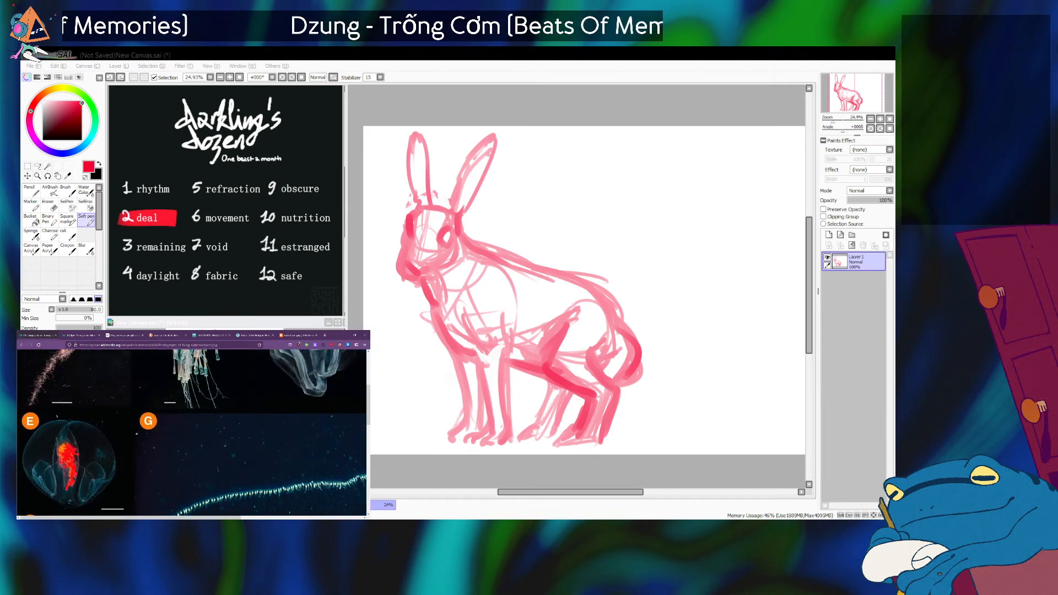
{"action": "scroll", "coordinate": [136, 433], "scroll_direction": "up", "scroll_amount": 5}
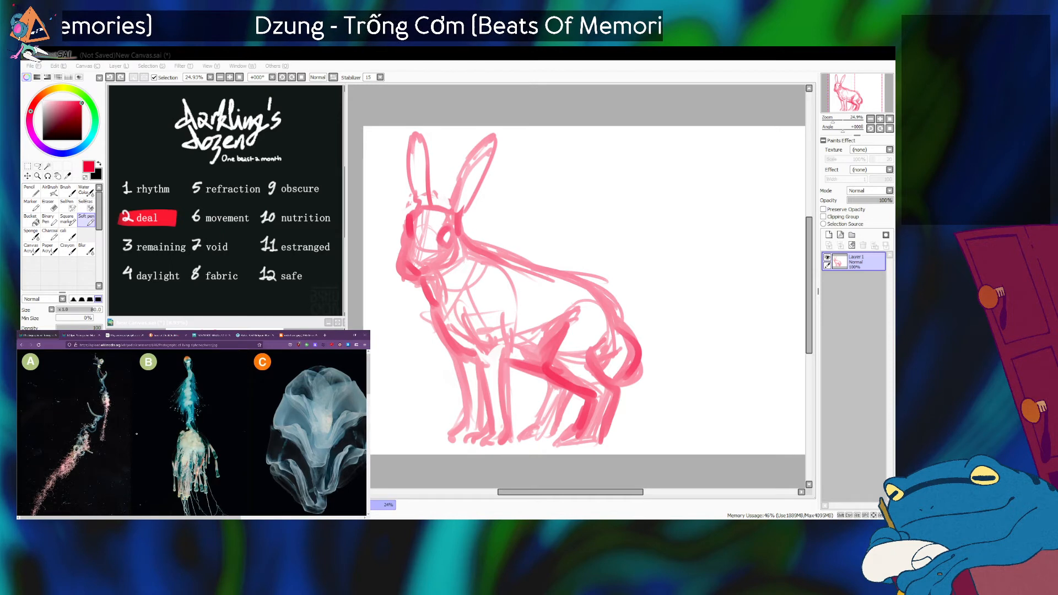
{"action": "scroll", "coordinate": [137, 434], "scroll_direction": "down", "scroll_amount": 1}
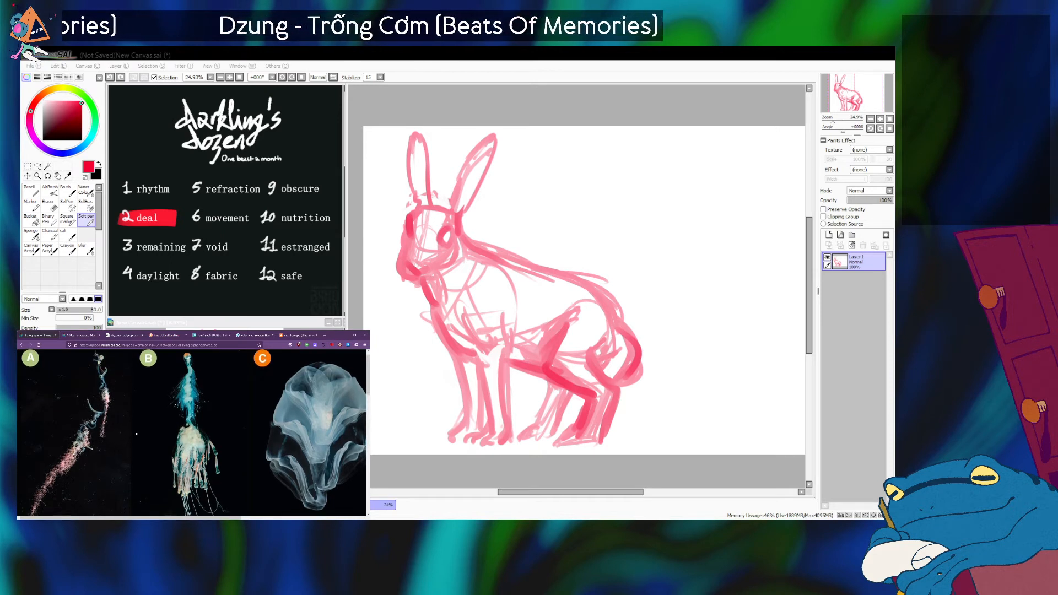
{"action": "scroll", "coordinate": [136, 433], "scroll_direction": "down", "scroll_amount": 10}
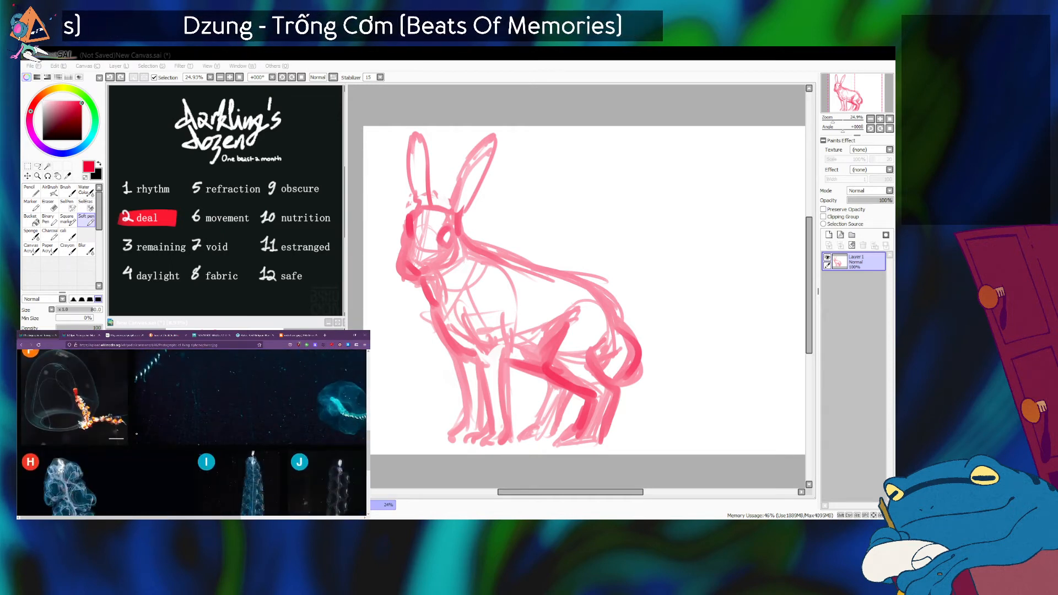
{"action": "scroll", "coordinate": [137, 434], "scroll_direction": "up", "scroll_amount": 1}
{"action": "scroll", "coordinate": [137, 433], "scroll_direction": "down", "scroll_amount": 4}
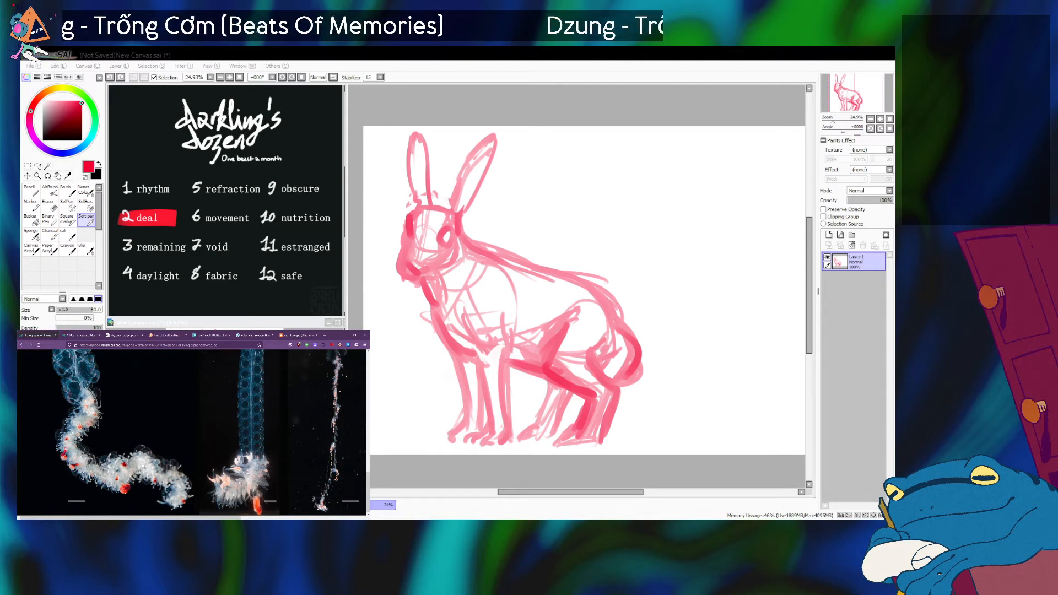
Compare the beaded, tufted siphonophores H, I and J with specimens A, B and C on the plate.
{"action": "scroll", "coordinate": [142, 466], "scroll_direction": "up", "scroll_amount": 1}
{"action": "scroll", "coordinate": [142, 467], "scroll_direction": "down", "scroll_amount": 1}
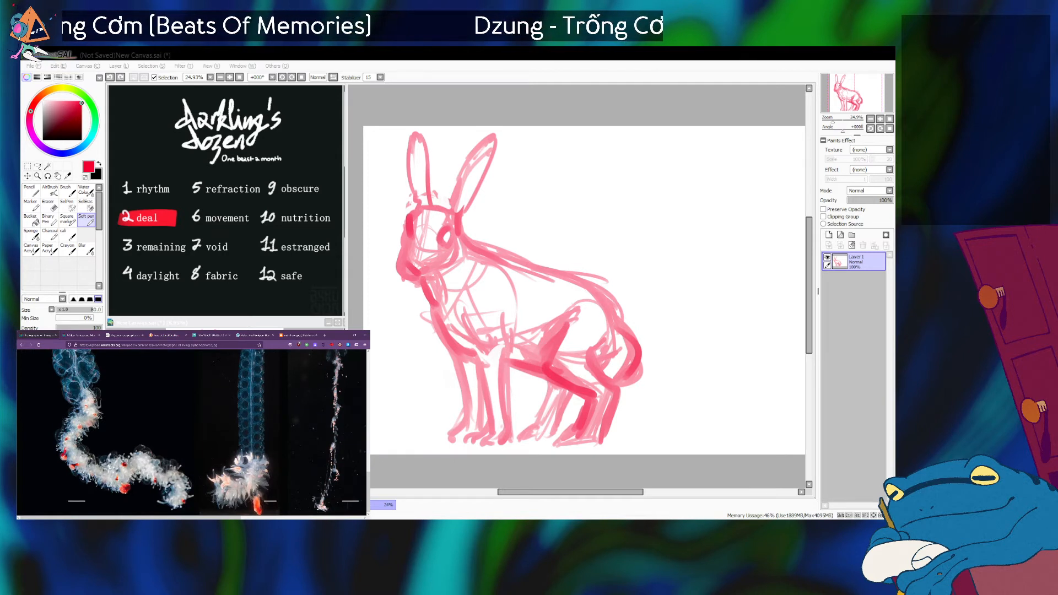
{"action": "scroll", "coordinate": [142, 467], "scroll_direction": "up", "scroll_amount": 1}
{"action": "scroll", "coordinate": [142, 467], "scroll_direction": "down", "scroll_amount": 1}
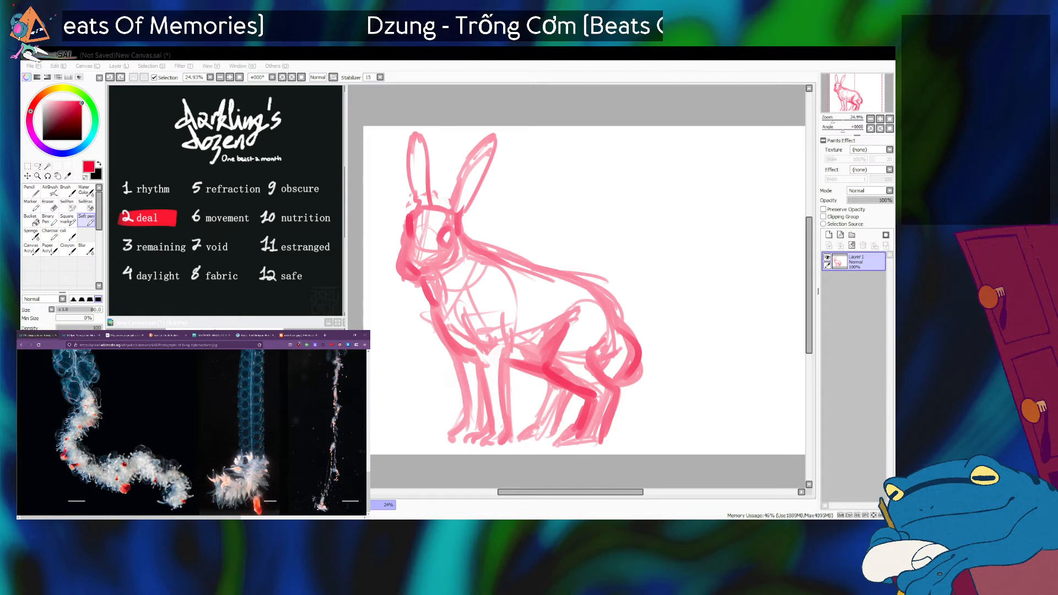
{"action": "key", "text": "alt+Tab"}
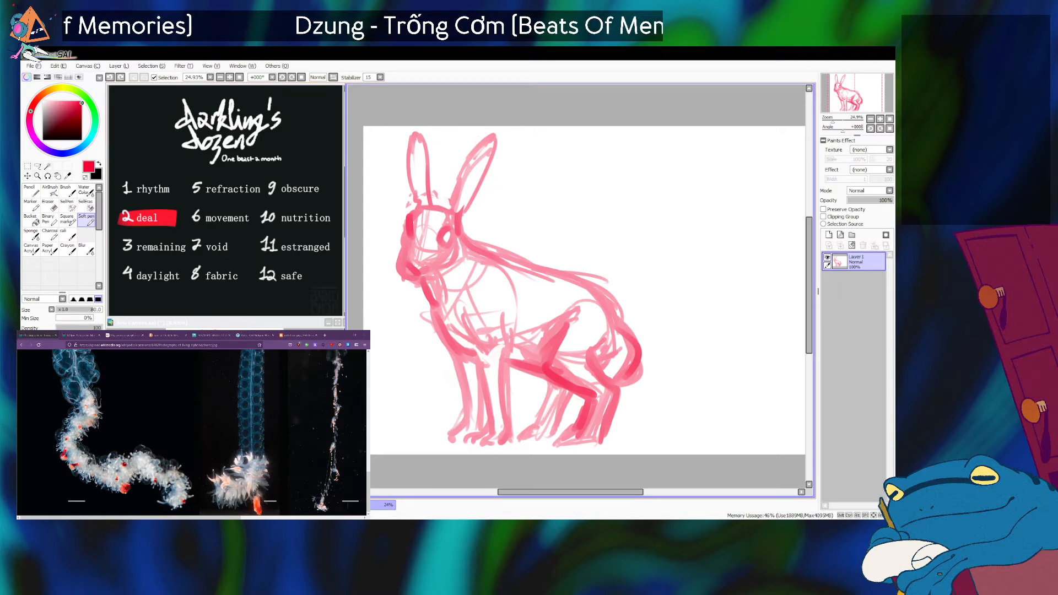
{"action": "key", "text": "alt+Tab"}
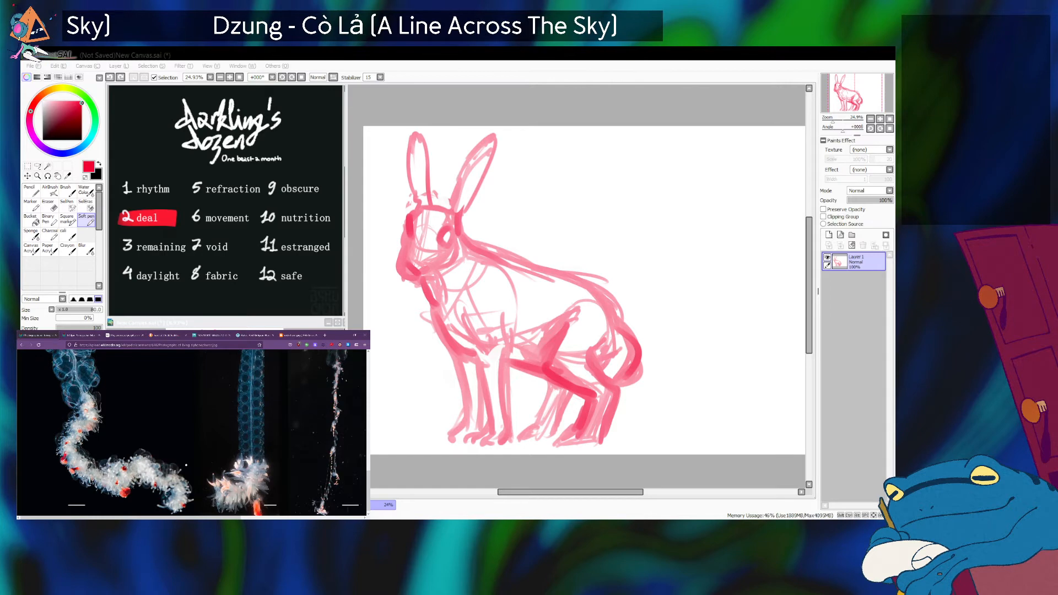
{"action": "scroll", "coordinate": [186, 465], "scroll_direction": "up", "scroll_amount": 5}
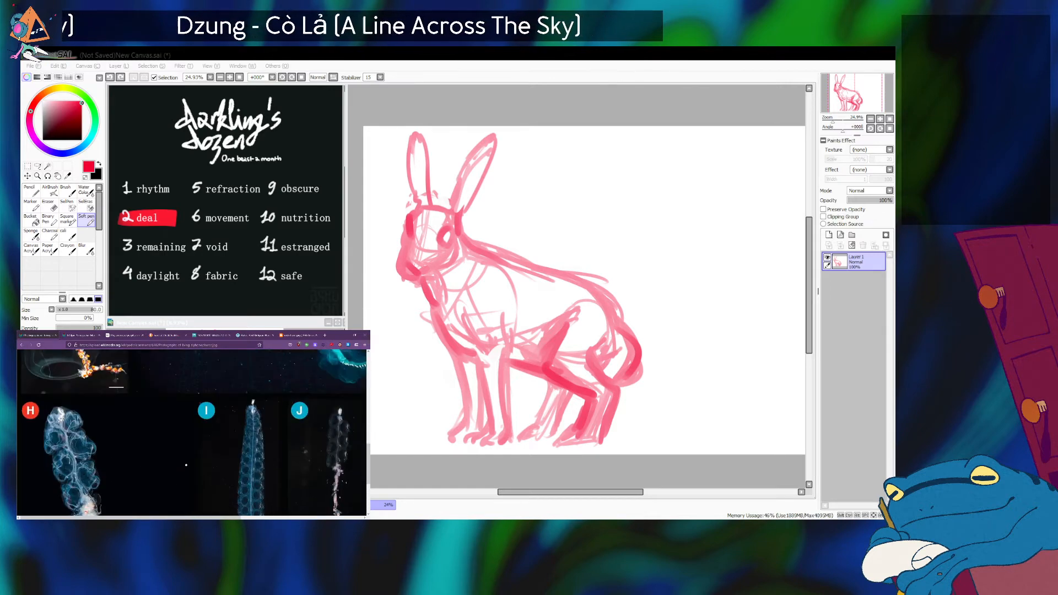
{"action": "scroll", "coordinate": [187, 465], "scroll_direction": "up", "scroll_amount": 10}
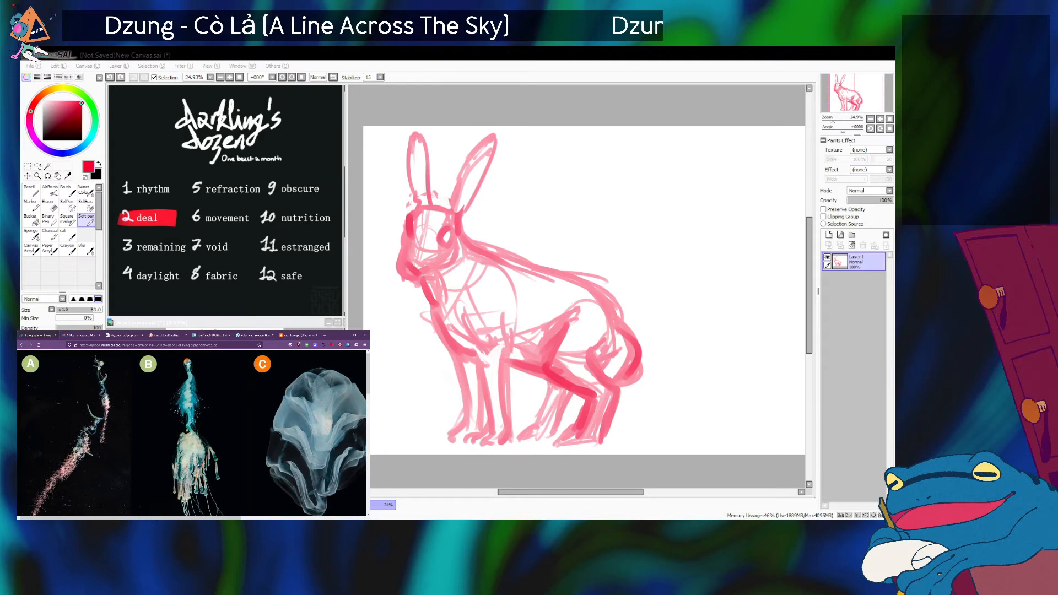
Examine siphonophore specimen B's tufted body and trailing tentacles on the photo plate, and compare it with specimens H, I and J.
{"action": "scroll", "coordinate": [198, 465], "scroll_direction": "down", "scroll_amount": 1}
{"action": "scroll", "coordinate": [198, 465], "scroll_direction": "up", "scroll_amount": 5}
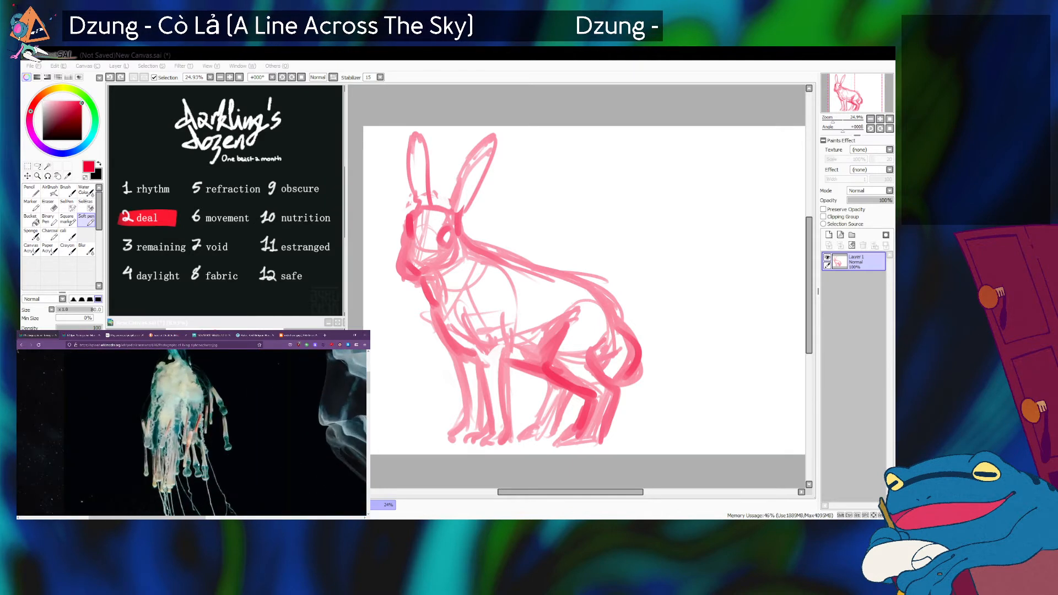
{"action": "scroll", "coordinate": [198, 464], "scroll_direction": "left", "scroll_amount": 2}
{"action": "scroll", "coordinate": [198, 464], "scroll_direction": "down", "scroll_amount": 4}
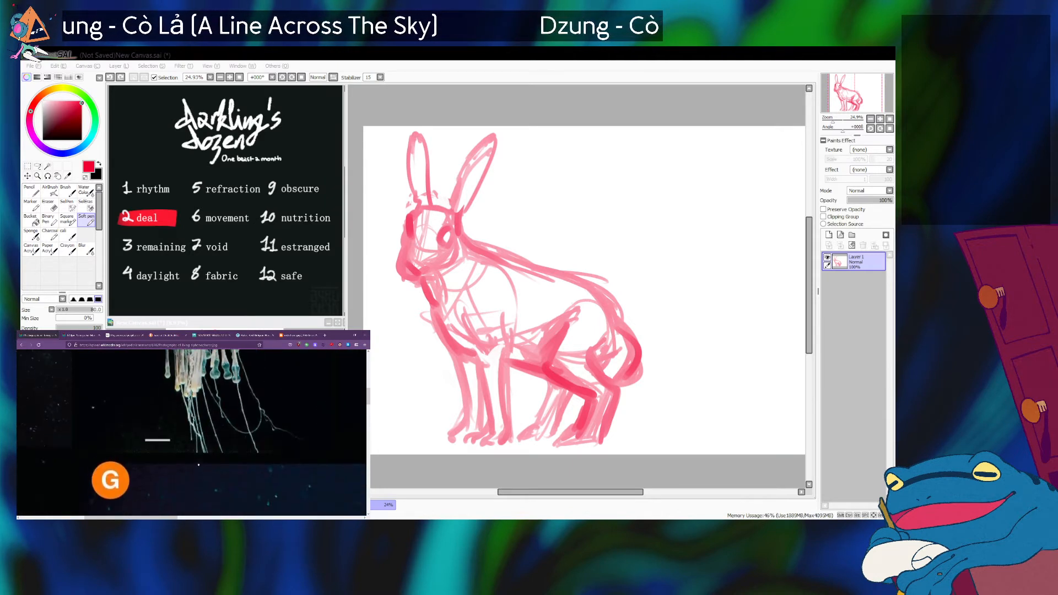
{"action": "scroll", "coordinate": [199, 464], "scroll_direction": "up", "scroll_amount": 5}
{"action": "scroll", "coordinate": [198, 465], "scroll_direction": "up", "scroll_amount": 4}
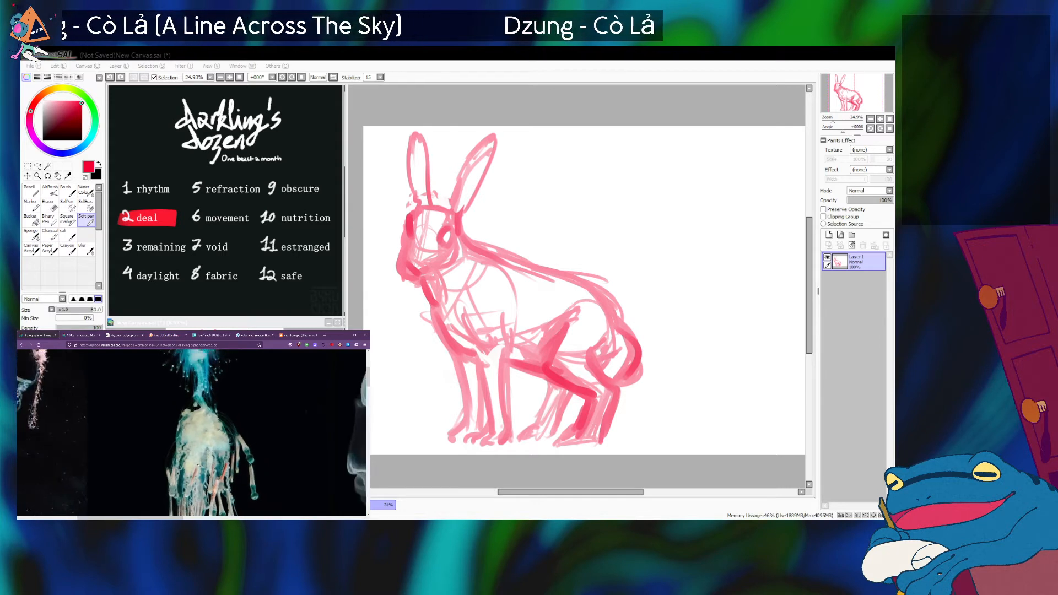
{"action": "scroll", "coordinate": [198, 465], "scroll_direction": "up", "scroll_amount": 4}
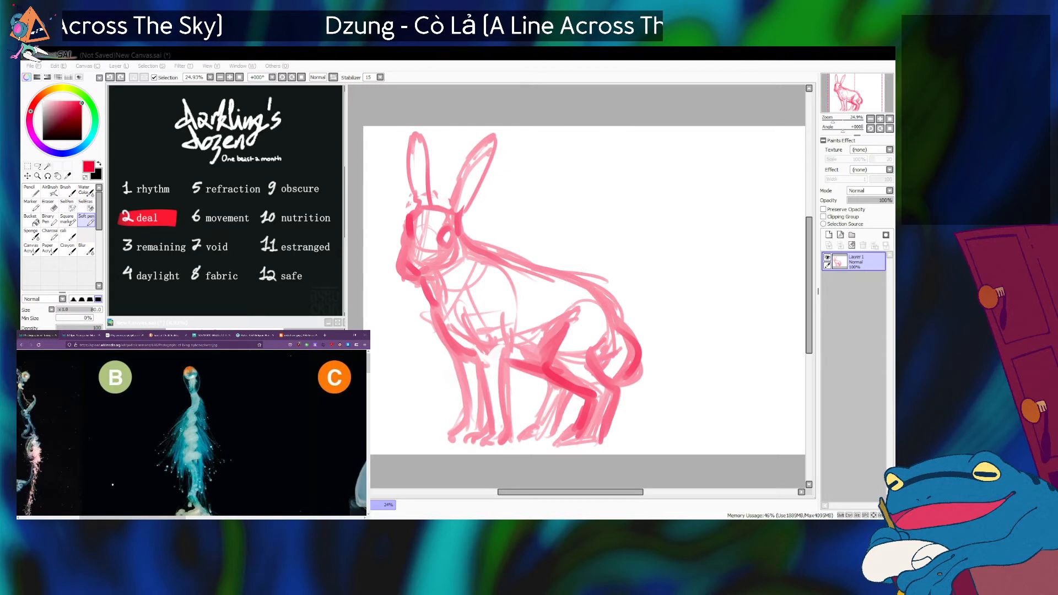
{"action": "scroll", "coordinate": [200, 450], "scroll_direction": "down", "scroll_amount": 5}
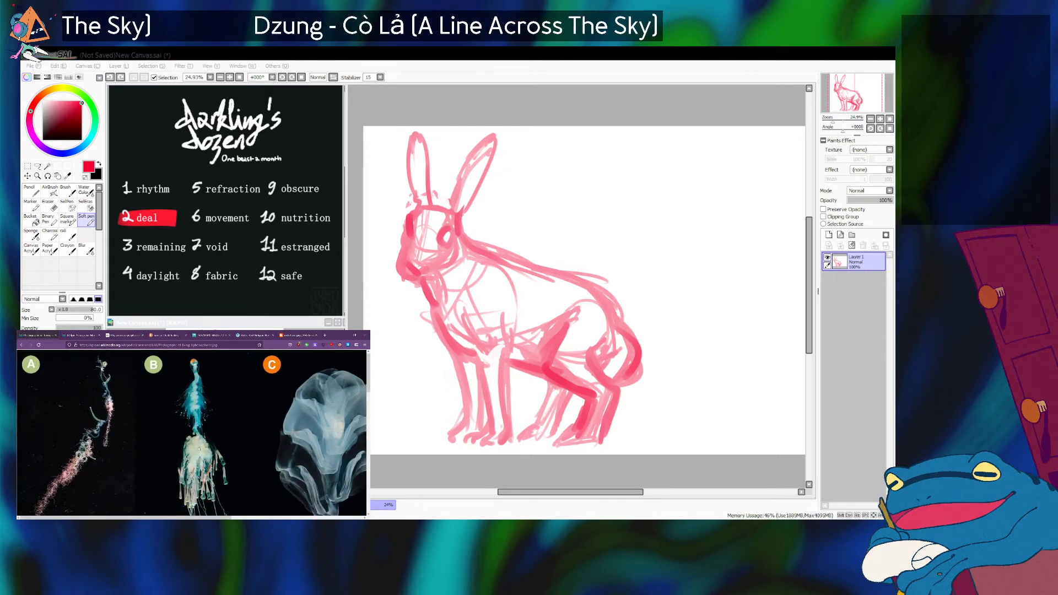
{"action": "scroll", "coordinate": [200, 449], "scroll_direction": "down", "scroll_amount": 5}
{"action": "scroll", "coordinate": [199, 449], "scroll_direction": "up", "scroll_amount": 5}
{"action": "scroll", "coordinate": [199, 449], "scroll_direction": "down", "scroll_amount": 1}
{"action": "scroll", "coordinate": [200, 449], "scroll_direction": "down", "scroll_amount": 10}
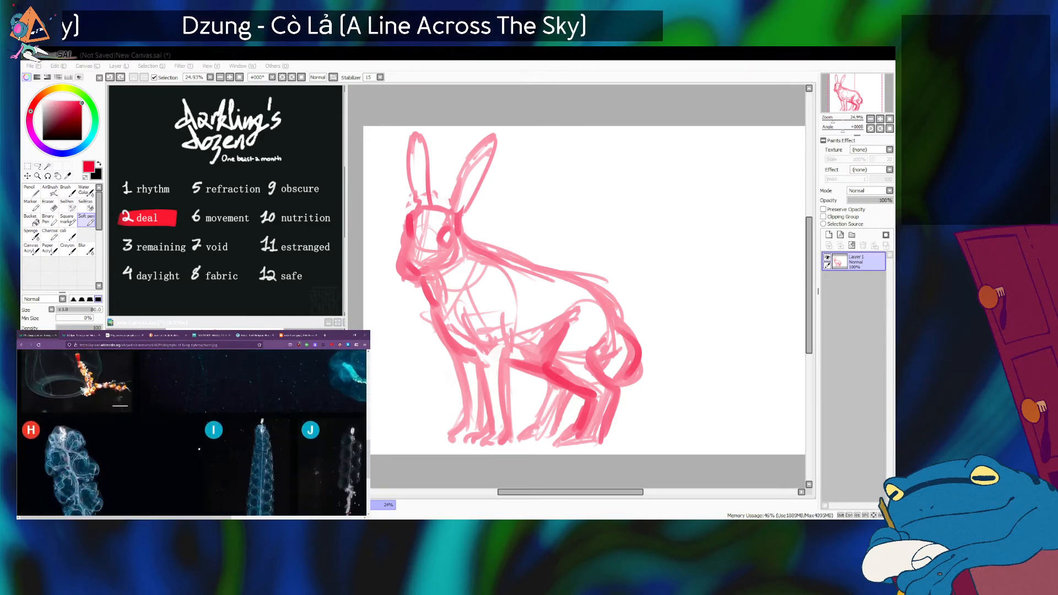
Switch back to SAI, fade the rabbit sketch layer to a low opacity and add a new layer above it.
{"action": "key", "text": "alt+Tab"}
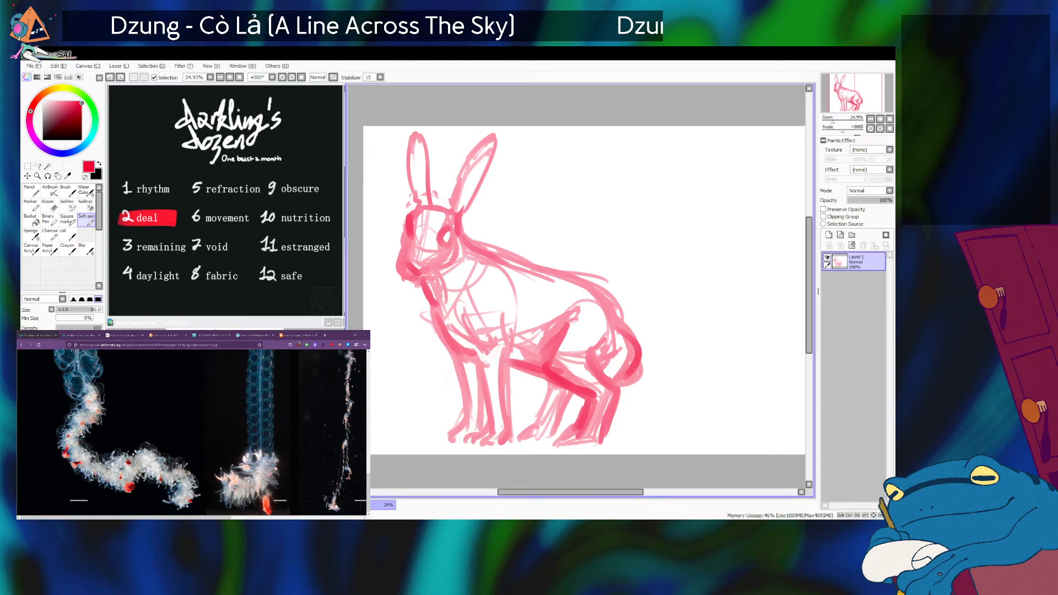
{"action": "left_click_drag", "start_coordinate": [855, 200], "coordinate": [860, 200]}
{"action": "left_click", "coordinate": [829, 235]}
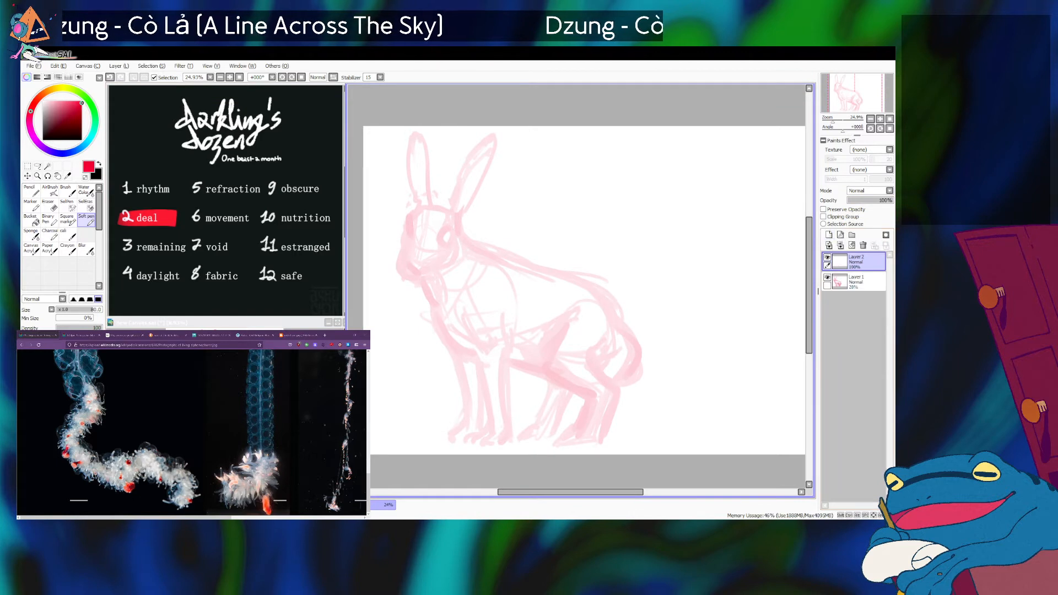
Set the Soft pen to black at size 40, testing a stroke along the near ear's inner edge.
{"action": "key", "text": "bracketleft"}
{"action": "key", "text": "bracketleft"}
{"action": "key", "text": "bracketleft"}
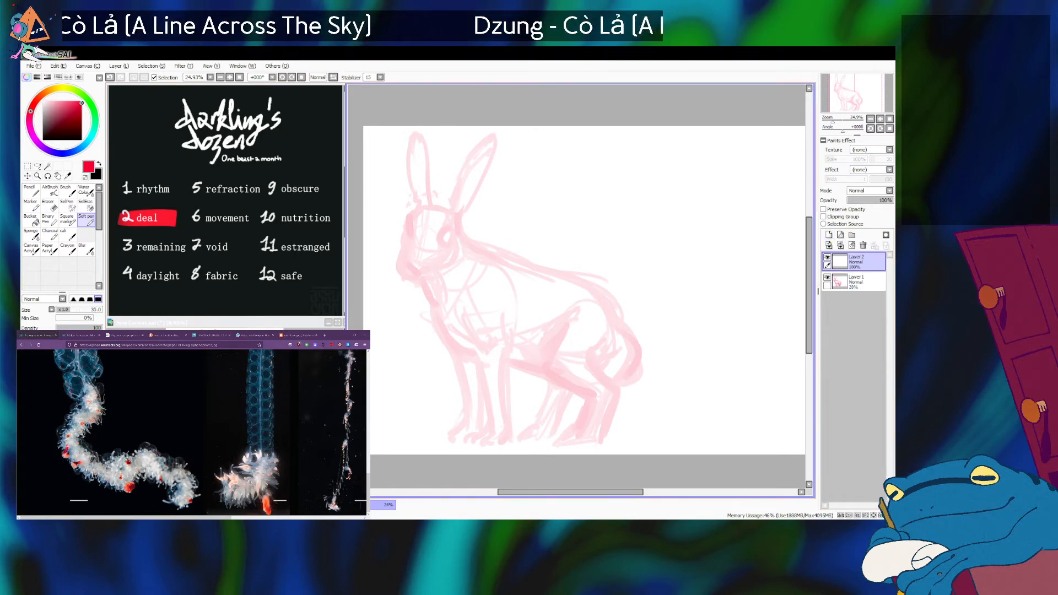
{"action": "key", "text": "x"}
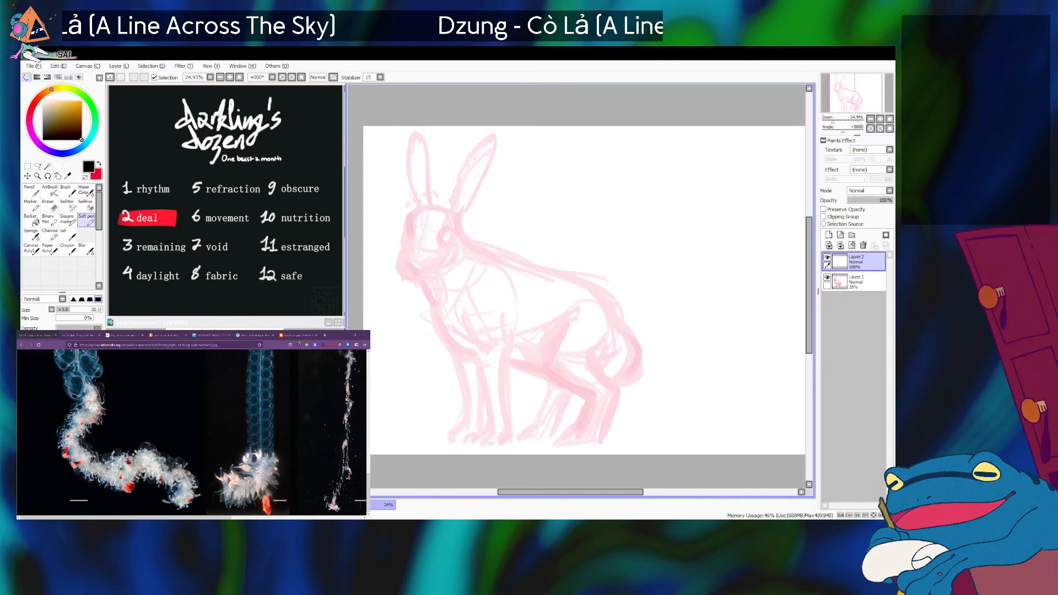
{"action": "left_click_drag", "start_coordinate": [452, 210], "coordinate": [457, 177]}
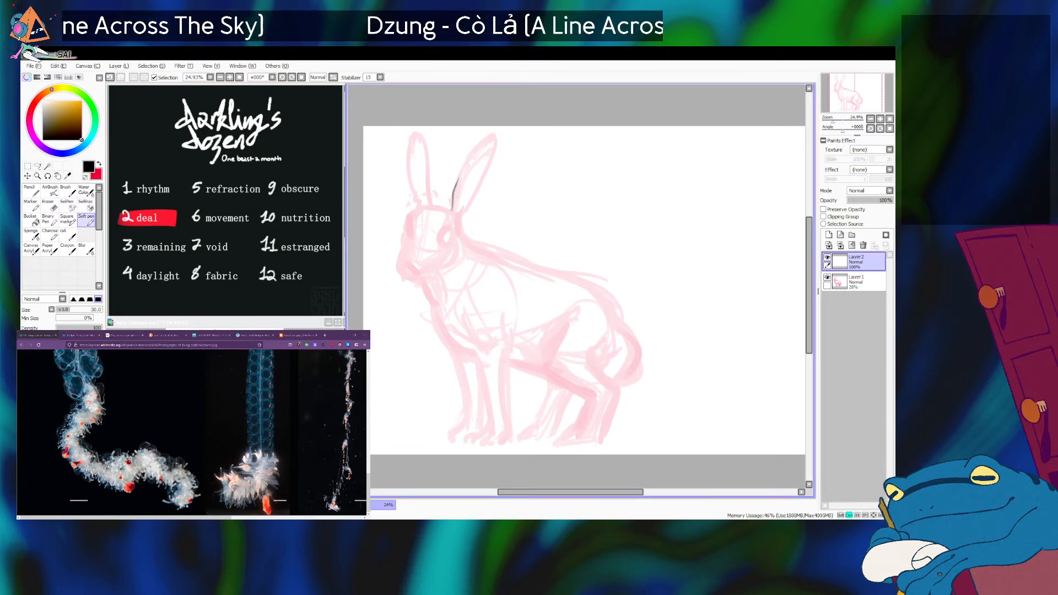
{"action": "key", "text": "ctrl+z"}
{"action": "key", "text": "bracketright"}
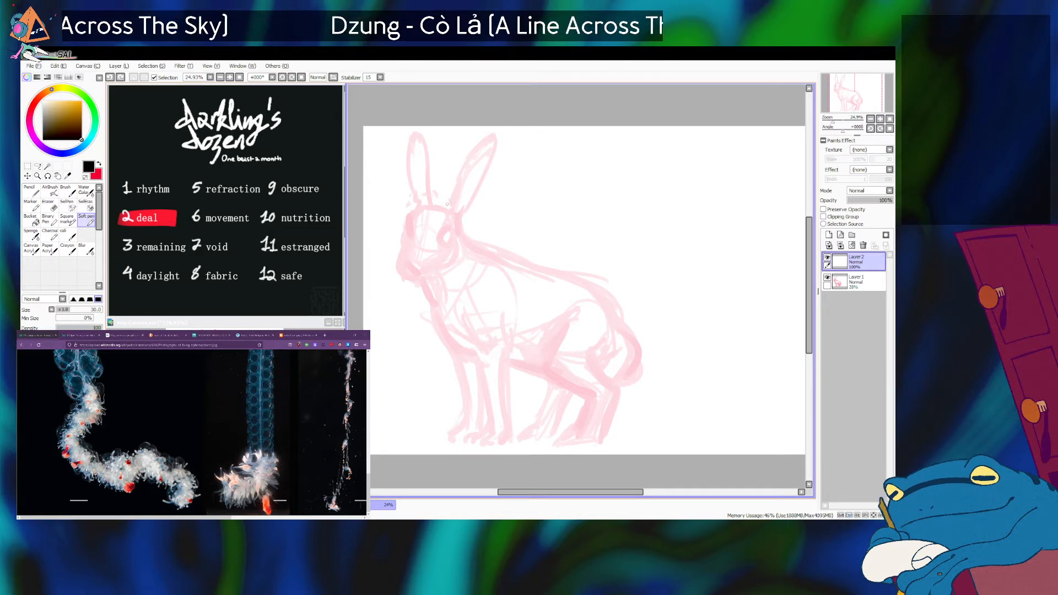
Ink the near ear's inner edge from the head upward, finishing with a ragged, forked tip.
{"action": "mouse_move", "coordinate": [449, 209]}
{"action": "left_mouse_down"}
{"action": "mouse_move", "coordinate": [467, 153]}
{"action": "mouse_move", "coordinate": [460, 196]}
{"action": "mouse_move", "coordinate": [489, 133]}
{"action": "mouse_move", "coordinate": [497, 152]}
{"action": "left_mouse_up"}
{"action": "key", "text": "ctrl+z"}
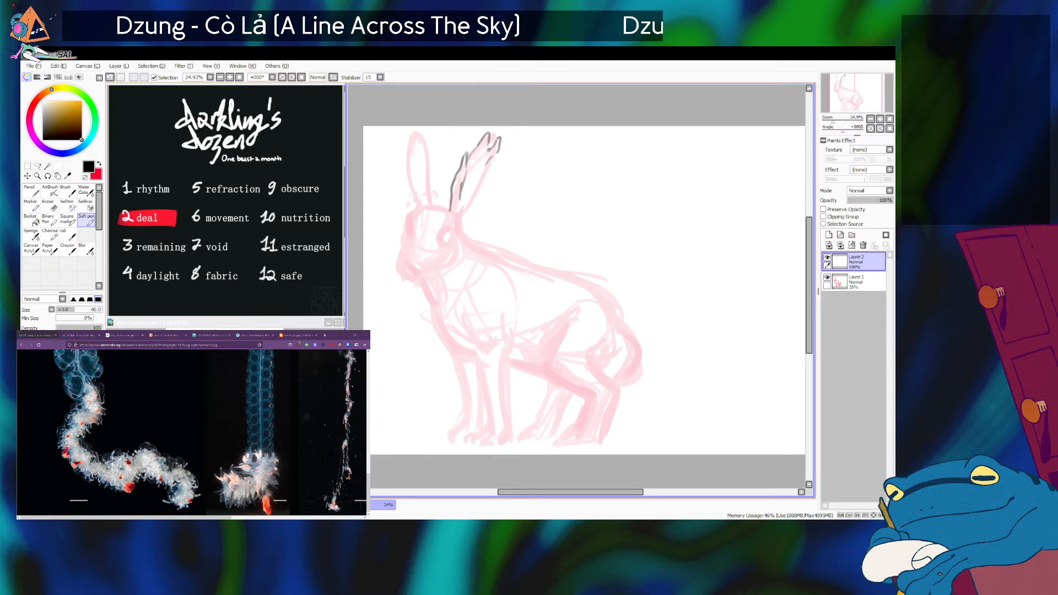
{"action": "key", "text": "ctrl+z"}
{"action": "key", "text": "ctrl+z"}
{"action": "left_click_drag", "start_coordinate": [482, 155], "coordinate": [496, 141]}
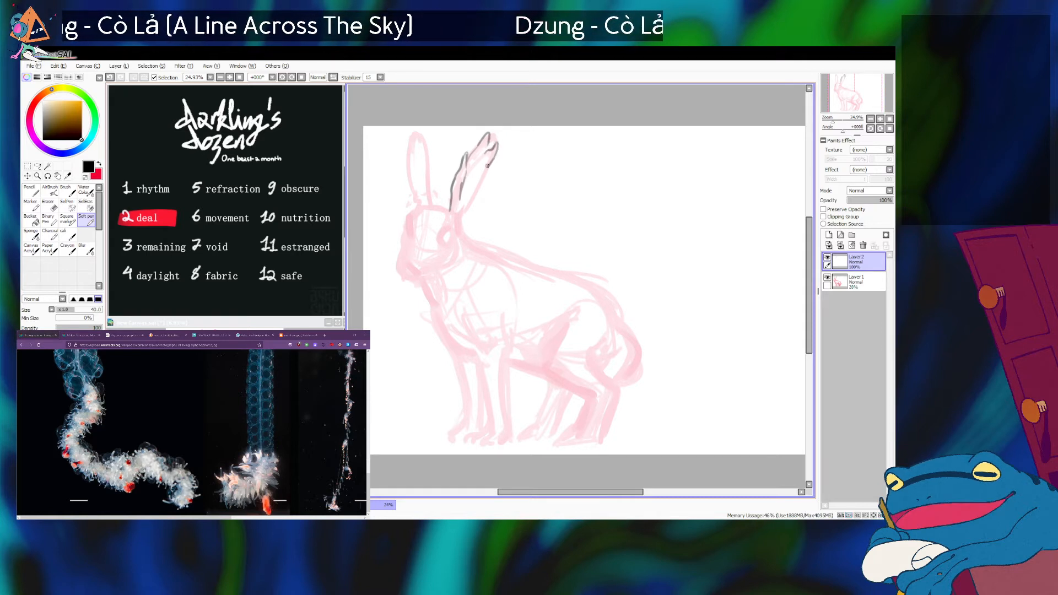
Ink the near ear's outer edge from the tip down to its base, redrawing the line until it fits.
{"action": "mouse_move", "coordinate": [498, 141]}
{"action": "left_mouse_down"}
{"action": "mouse_move", "coordinate": [482, 175]}
{"action": "mouse_move", "coordinate": [487, 149]}
{"action": "mouse_move", "coordinate": [479, 165]}
{"action": "mouse_move", "coordinate": [463, 239]}
{"action": "left_mouse_up"}
{"action": "key", "text": "ctrl+z"}
{"action": "key", "text": "ctrl+z"}
{"action": "key", "text": "ctrl+z"}
{"action": "key", "text": "ctrl+z"}
{"action": "key", "text": "ctrl+z"}
{"action": "key", "text": "ctrl+z"}
{"action": "key", "text": "ctrl+z"}
{"action": "key", "text": "ctrl+z"}
{"action": "key", "text": "ctrl+z"}
{"action": "left_click_drag", "start_coordinate": [474, 196], "coordinate": [463, 222]}
Draw a small curled frill behind the near ear's base, running down toward the neck.
{"action": "key", "text": "alt+Tab"}
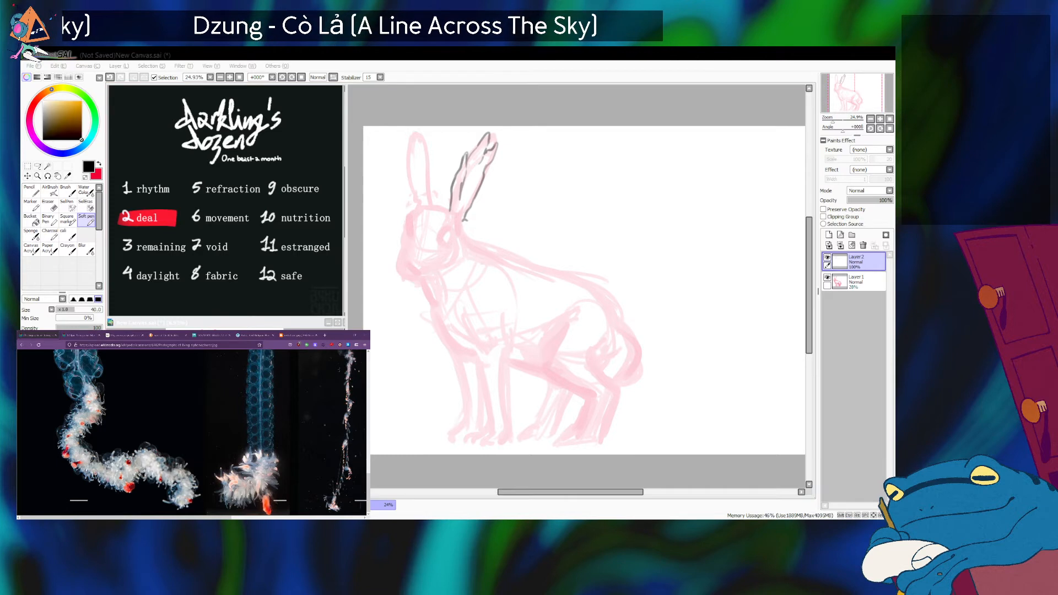
{"action": "key", "text": "alt+Tab"}
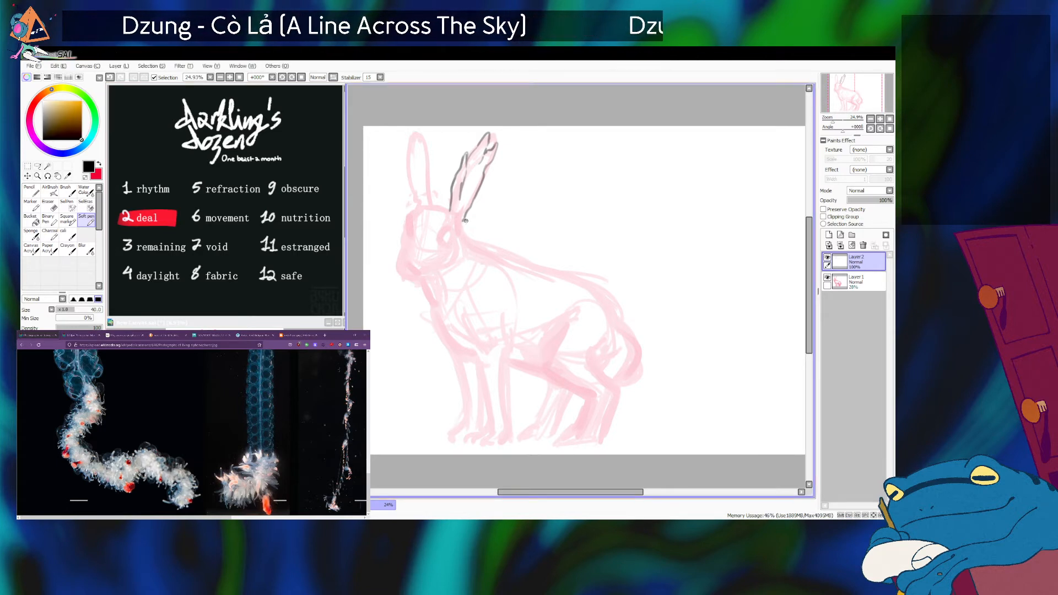
{"action": "left_click_drag", "start_coordinate": [467, 218], "coordinate": [468, 236]}
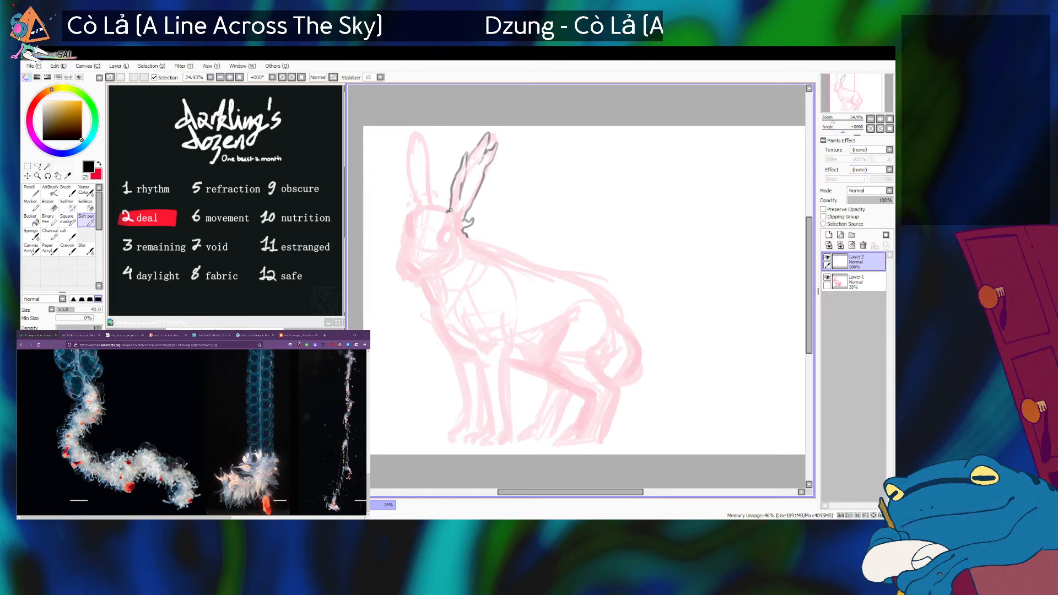
Ink a spiky tuft across the top of the head between the two ears.
{"action": "mouse_move", "coordinate": [443, 202]}
{"action": "left_mouse_down"}
{"action": "mouse_move", "coordinate": [432, 204]}
{"action": "mouse_move", "coordinate": [433, 171]}
{"action": "left_mouse_up"}
{"action": "key", "text": "ctrl+z"}
{"action": "key", "text": "ctrl+z"}
{"action": "key", "text": "ctrl+z"}
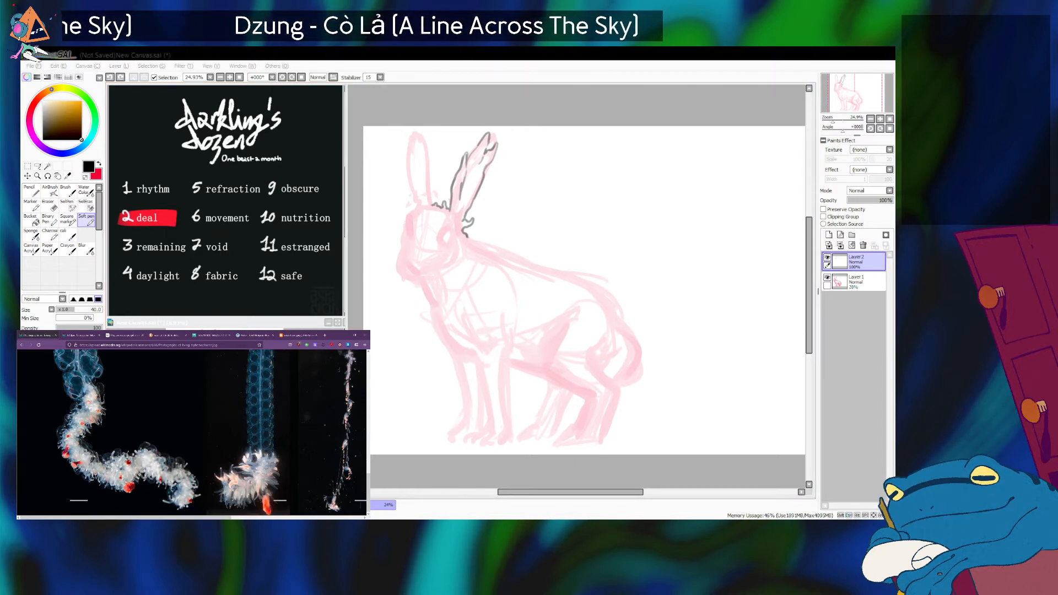
Ink the far ear's inner edge with ragged, branching frills rising from the head tuft.
{"action": "key", "text": "alt+Tab"}
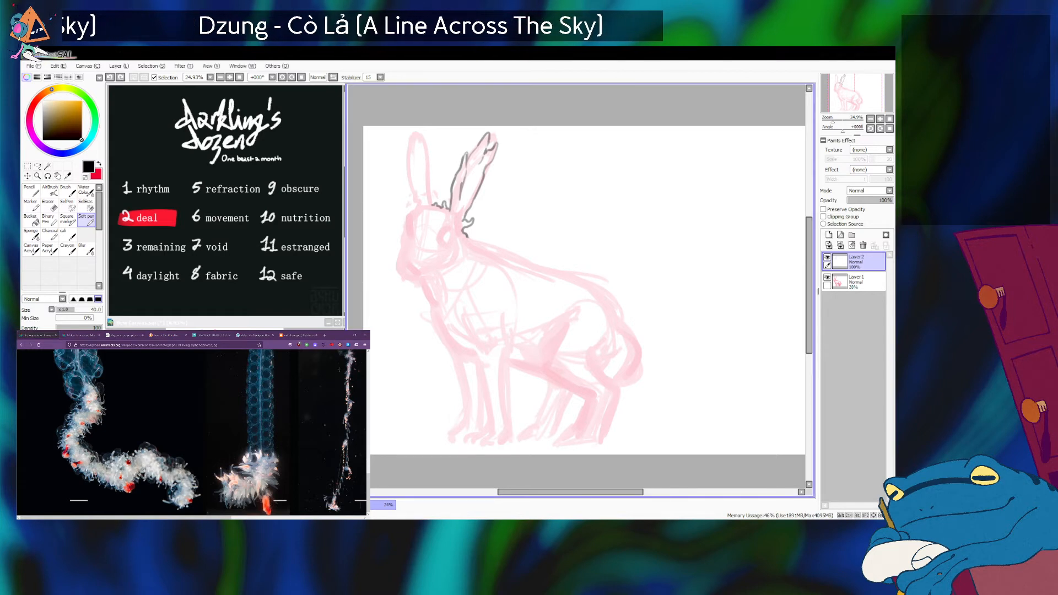
{"action": "mouse_move", "coordinate": [432, 206]}
{"action": "left_mouse_down"}
{"action": "mouse_move", "coordinate": [435, 197]}
{"action": "mouse_move", "coordinate": [437, 169]}
{"action": "mouse_move", "coordinate": [430, 192]}
{"action": "left_mouse_up"}
{"action": "key", "text": "ctrl+z"}
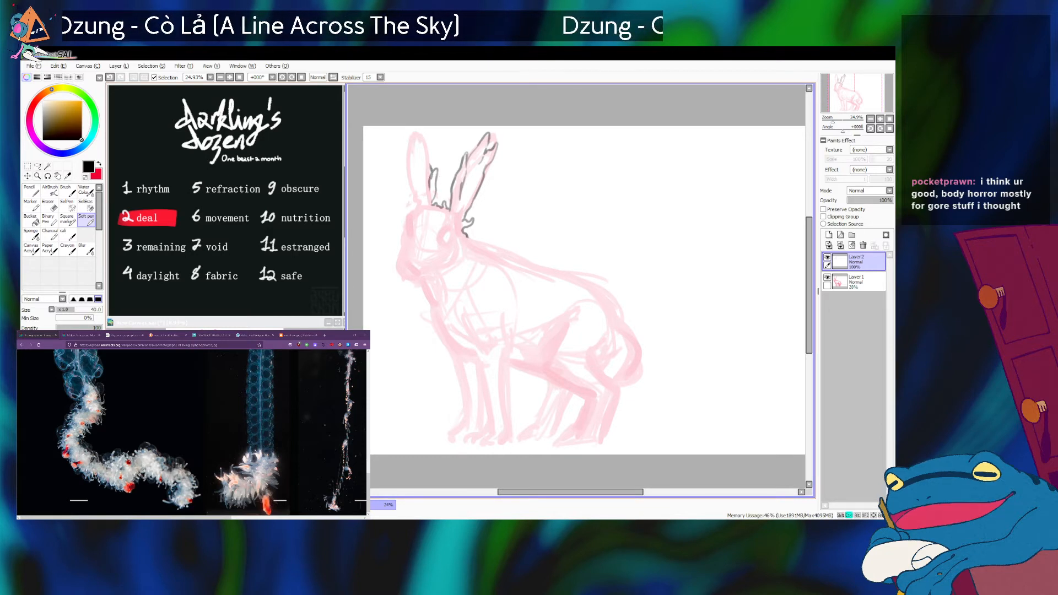
{"action": "key", "text": "ctrl+z"}
{"action": "left_click_drag", "start_coordinate": [431, 172], "coordinate": [428, 158]}
{"action": "key", "text": "ctrl+z"}
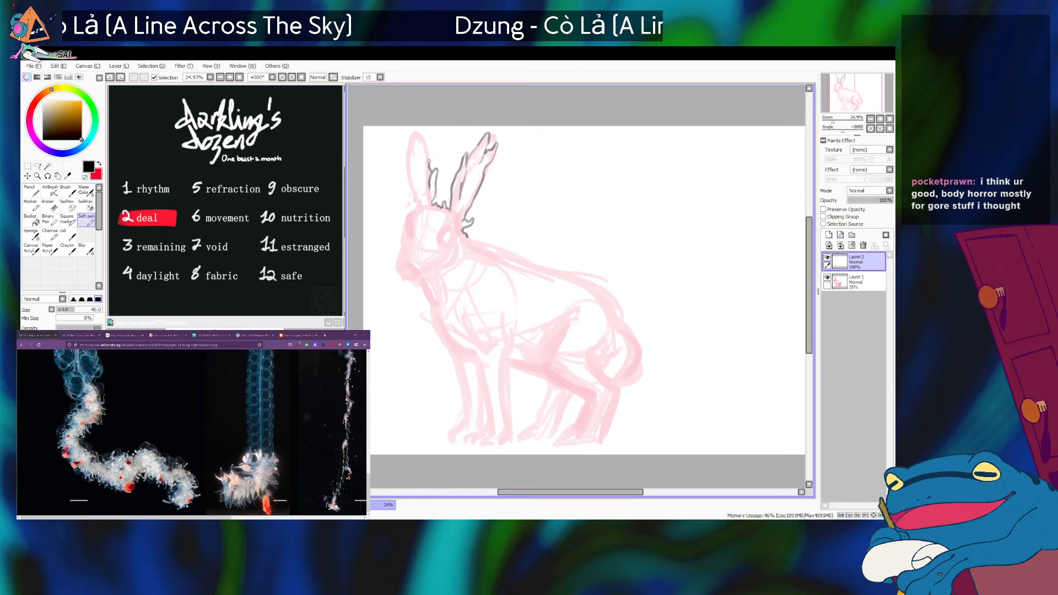
Outline the far ear's jagged tip and the upper part of its outer edge.
{"action": "left_click_drag", "start_coordinate": [427, 159], "coordinate": [417, 132]}
{"action": "key", "text": "ctrl+z"}
{"action": "left_click_drag", "start_coordinate": [417, 142], "coordinate": [409, 156]}
{"action": "key", "text": "ctrl+z"}
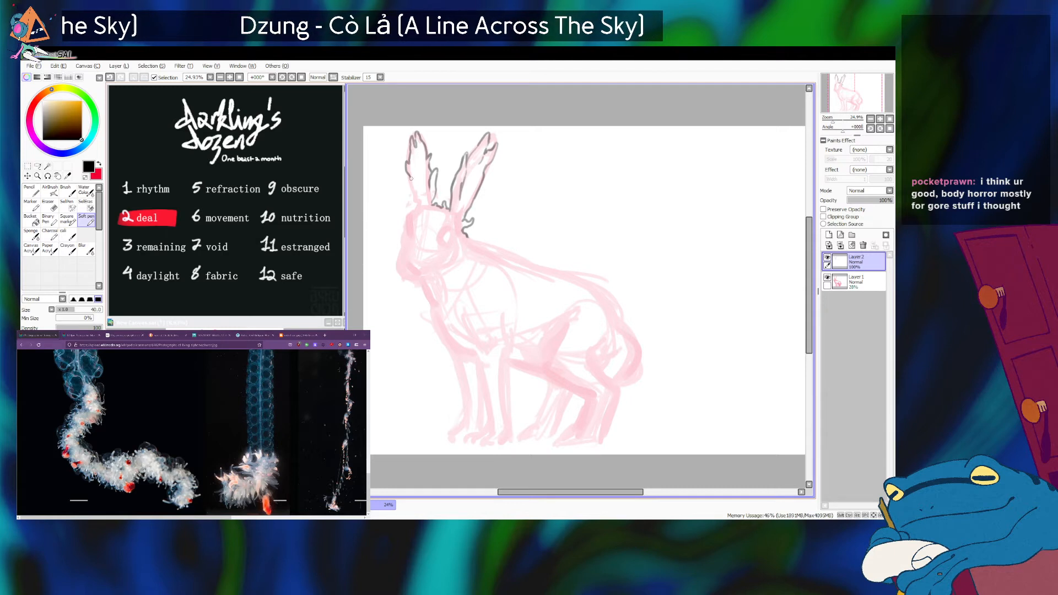
Continue the far ear's outer edge as a tattered line down to the head.
{"action": "key", "text": "ctrl+z"}
{"action": "key", "text": "ctrl+z"}
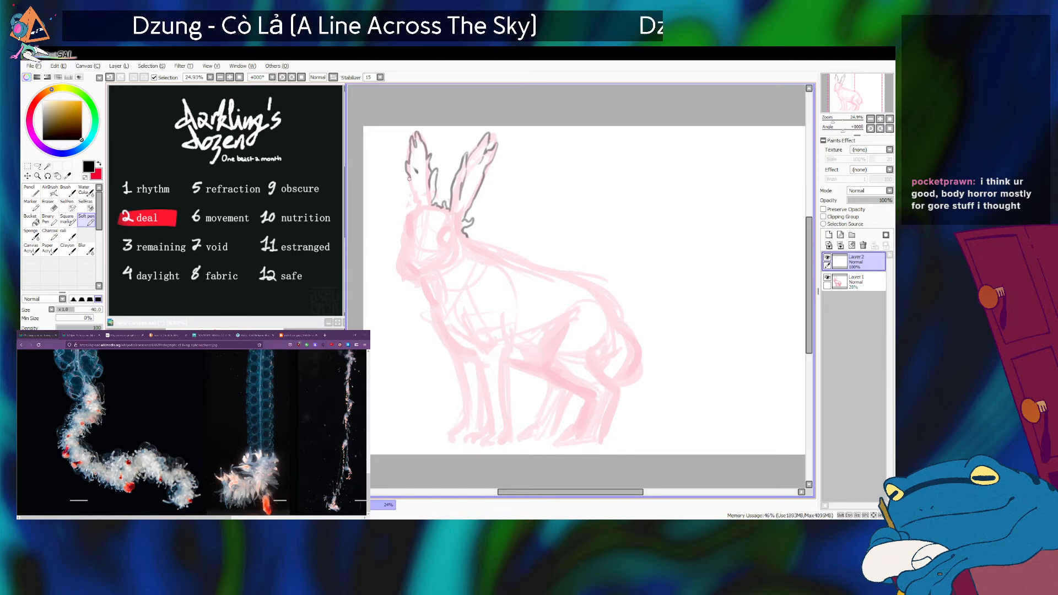
{"action": "key", "text": "ctrl+z"}
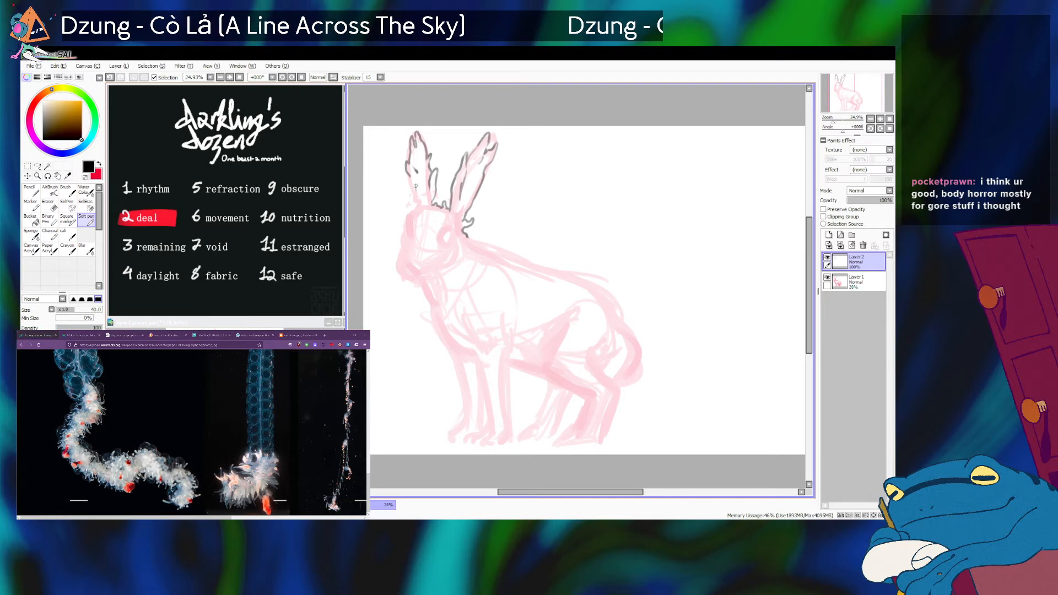
{"action": "key", "text": "ctrl+z"}
{"action": "left_click_drag", "start_coordinate": [409, 182], "coordinate": [419, 212]}
{"action": "key", "text": "ctrl+z"}
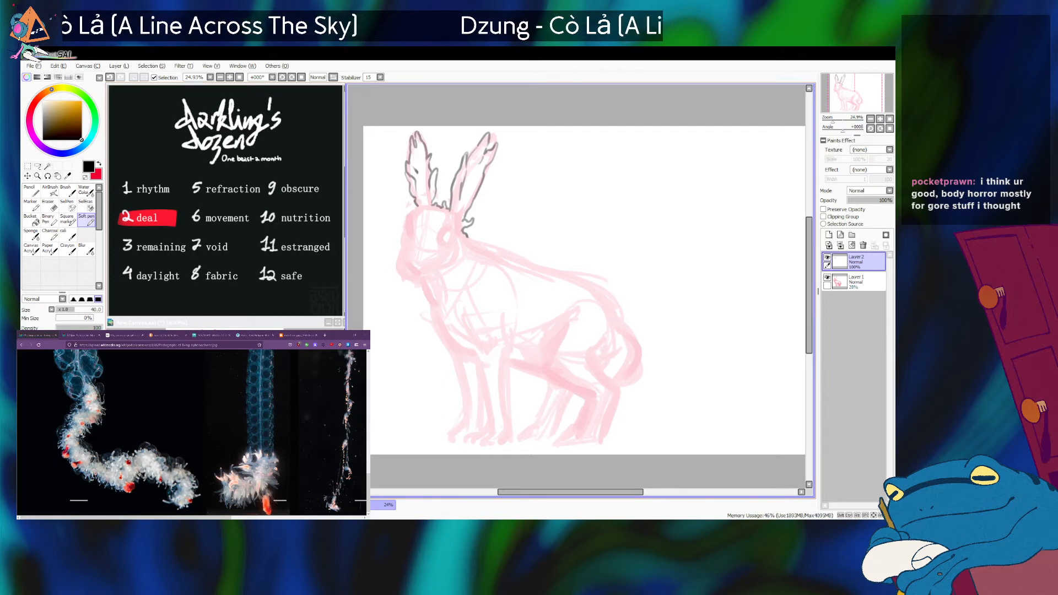
Add small spots and short marks inside the ears, following the siphonophore reference.
{"action": "left_click", "coordinate": [183, 506]}
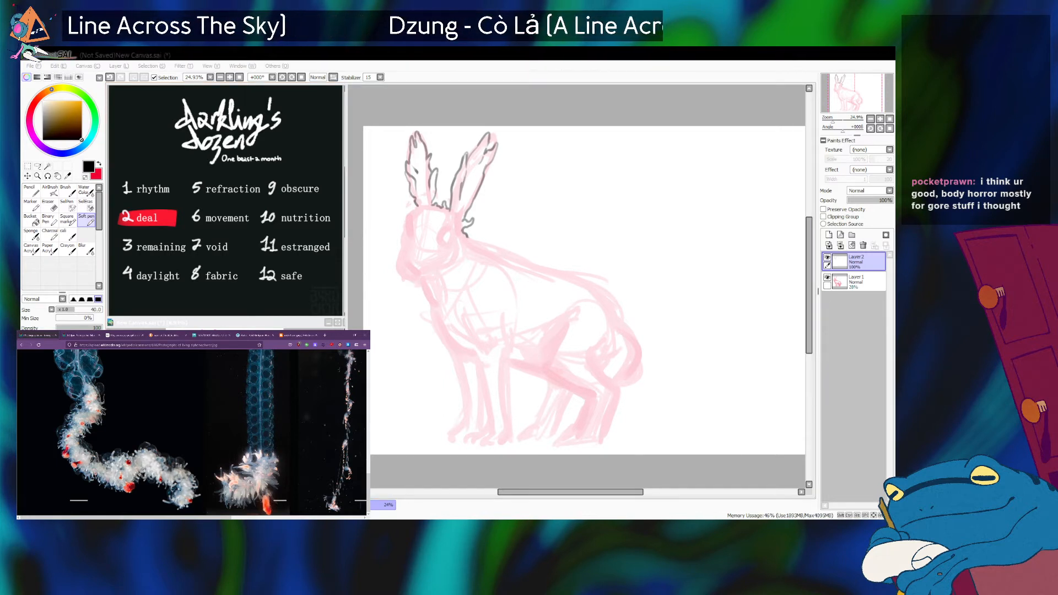
{"action": "left_click", "coordinate": [474, 248]}
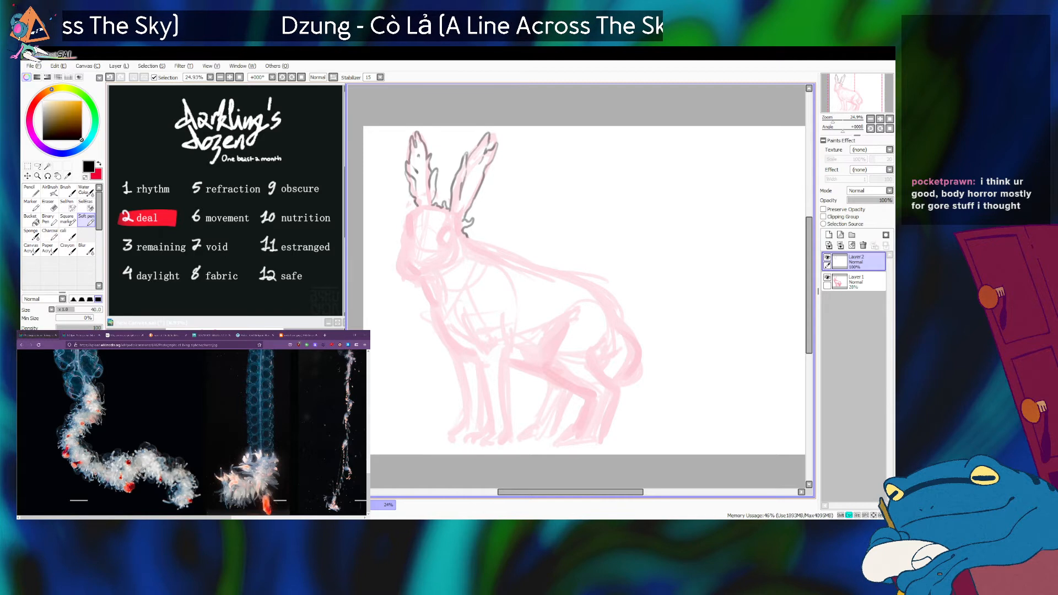
{"action": "key", "text": "ctrl+z"}
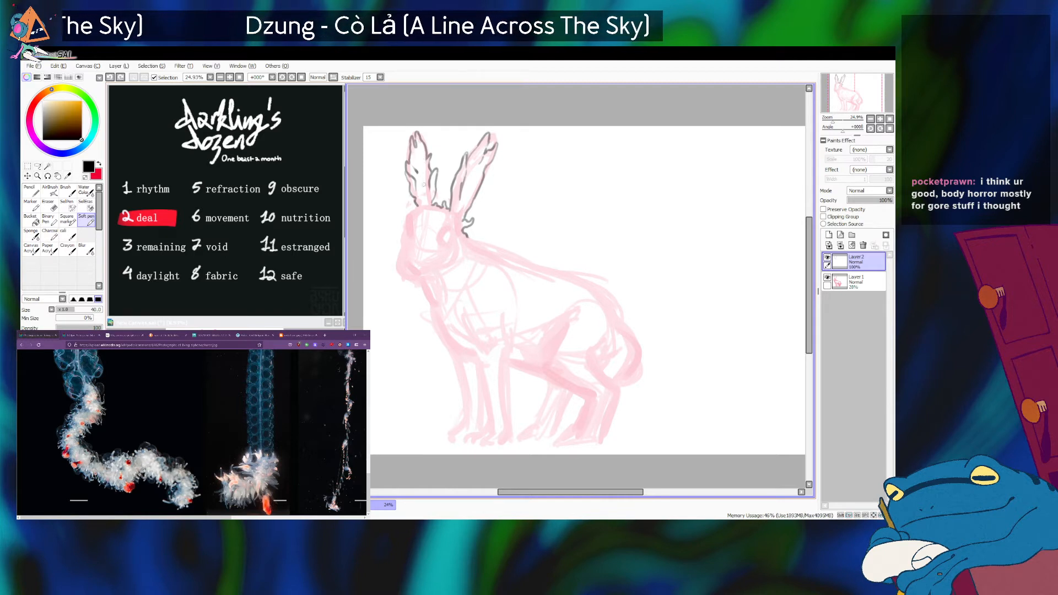
{"action": "key", "text": "ctrl+z"}
{"action": "left_click_drag", "start_coordinate": [423, 165], "coordinate": [424, 160]}
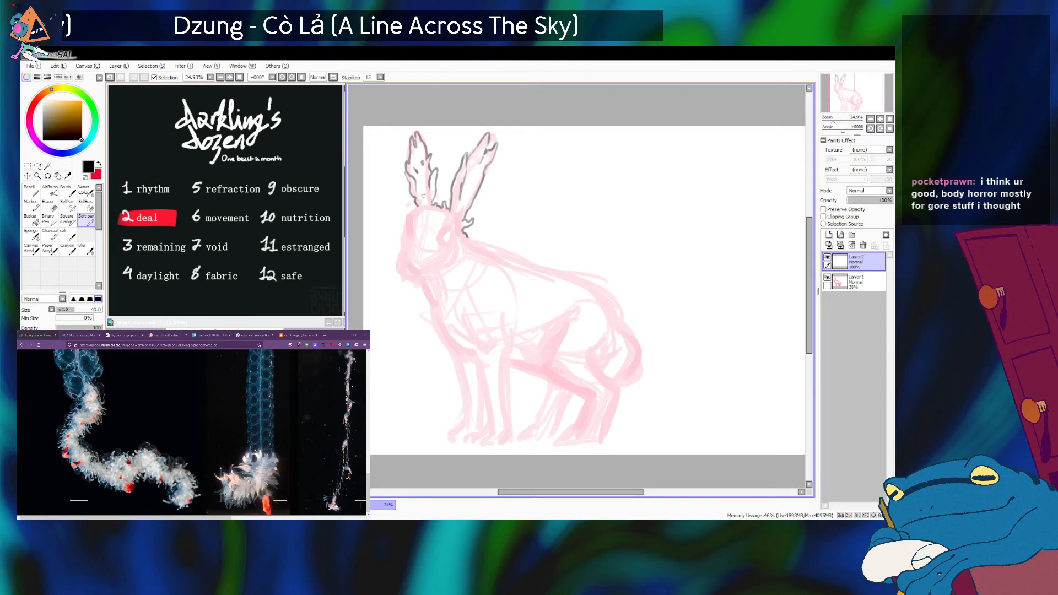
{"action": "left_click_drag", "start_coordinate": [417, 185], "coordinate": [418, 190]}
{"action": "key", "text": "ctrl+z"}
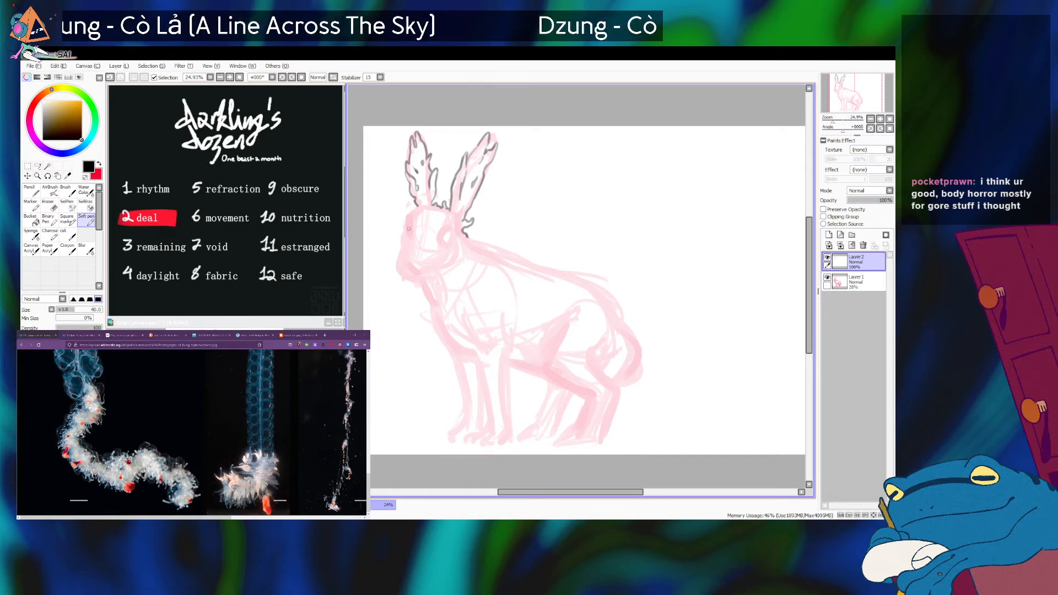
Ink the front of the face from the far ear's base down the forehead to the nose.
{"action": "mouse_move", "coordinate": [417, 207]}
{"action": "left_mouse_down"}
{"action": "mouse_move", "coordinate": [400, 223]}
{"action": "mouse_move", "coordinate": [411, 235]}
{"action": "mouse_move", "coordinate": [408, 216]}
{"action": "mouse_move", "coordinate": [400, 264]}
{"action": "left_mouse_up"}
{"action": "key", "text": "ctrl+z"}
{"action": "key", "text": "ctrl+z"}
{"action": "key", "text": "ctrl+z"}
{"action": "key", "text": "ctrl+z"}
{"action": "key", "text": "ctrl+z"}
{"action": "key", "text": "ctrl+z"}
{"action": "key", "text": "ctrl+z"}
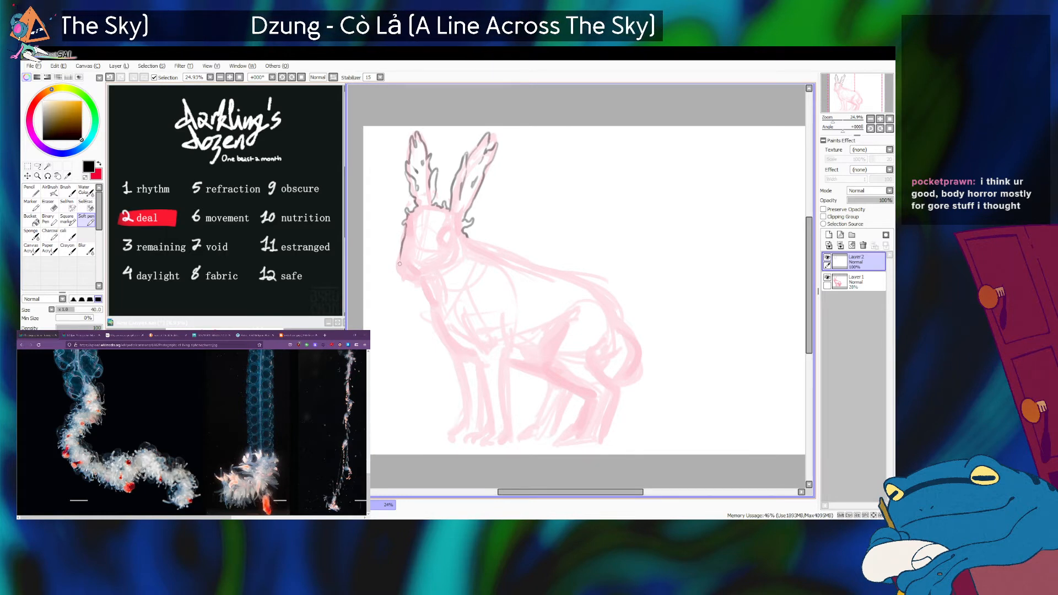
Switch to Firefox, open a new tab and run an image search for "hare anatomy".
{"action": "left_click", "coordinate": [187, 480]}
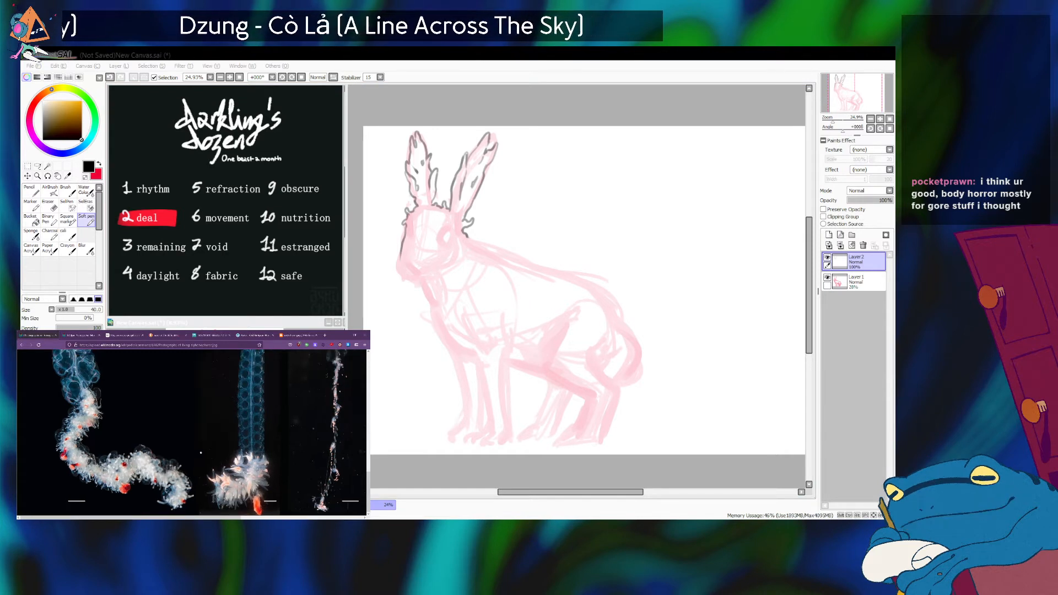
{"action": "left_click", "coordinate": [300, 335]}
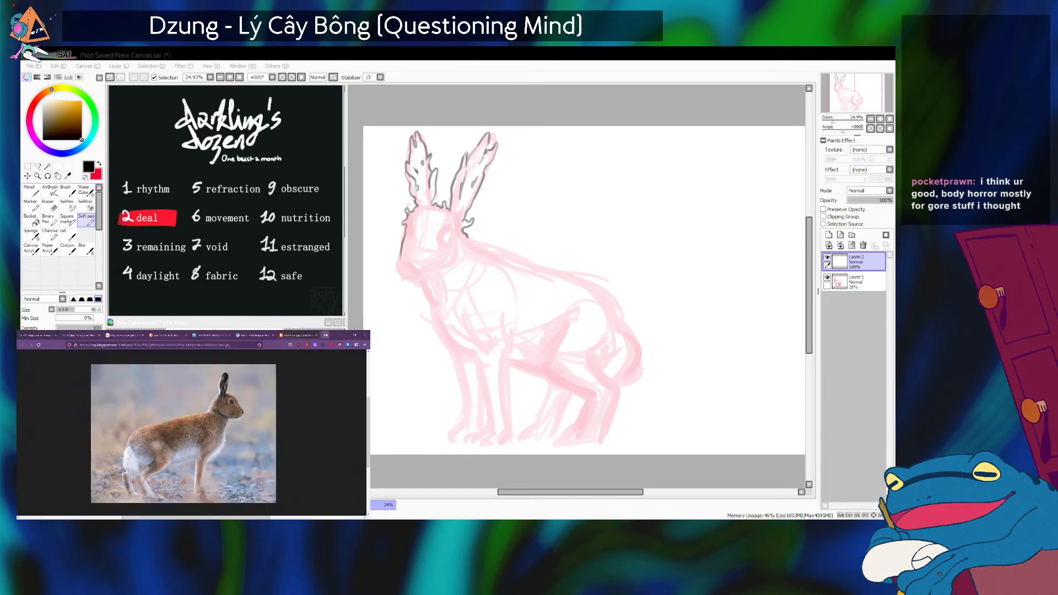
{"action": "left_click", "coordinate": [325, 335]}
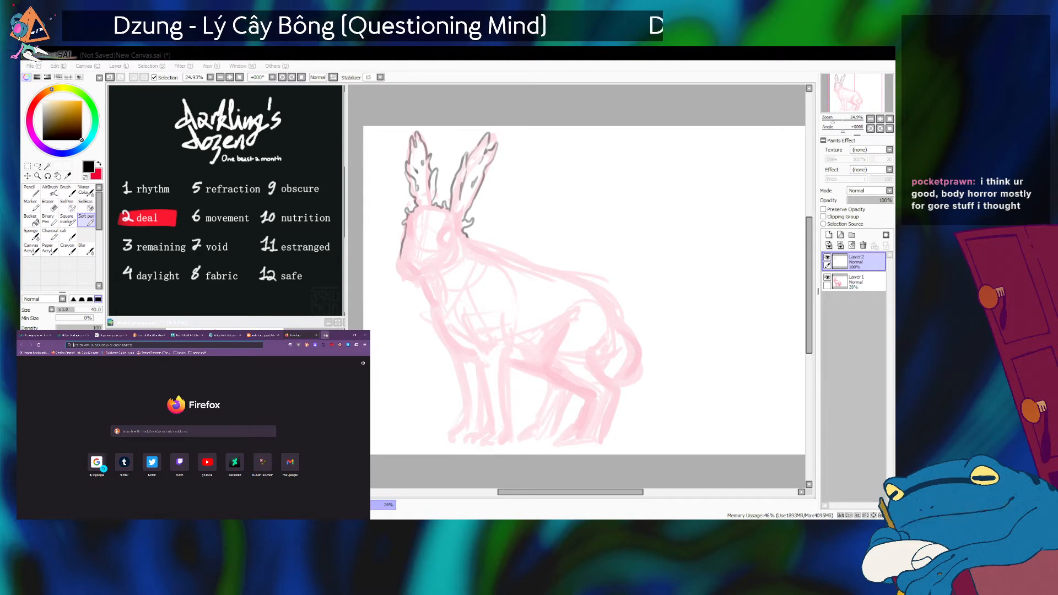
{"action": "type", "text": "HARE"}
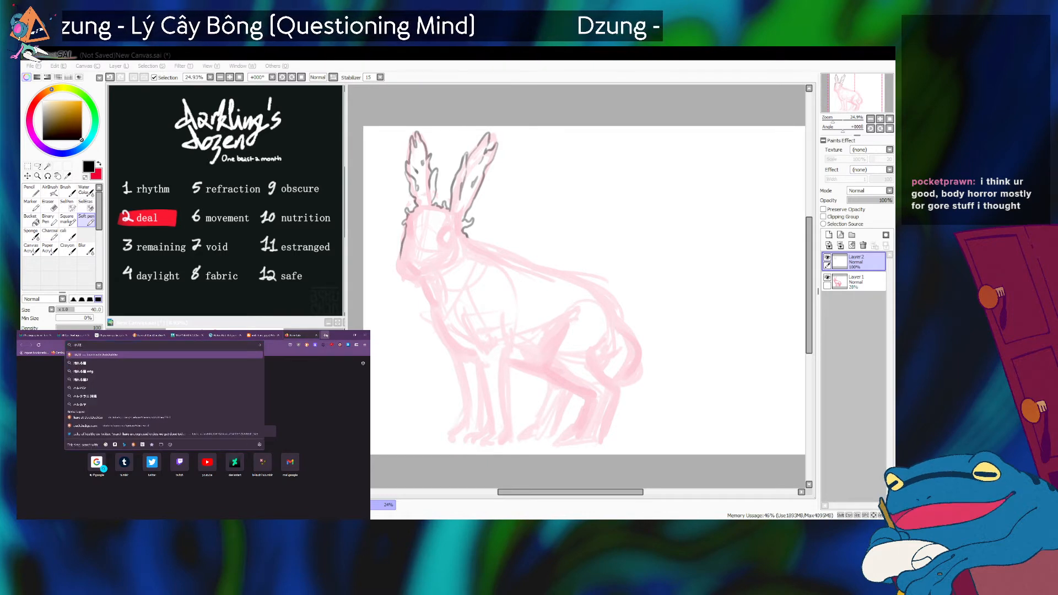
{"action": "key", "text": "BackSpace"}
{"action": "key", "text": "BackSpace"}
{"action": "key", "text": "BackSpace"}
{"action": "key", "text": "BackSpace"}
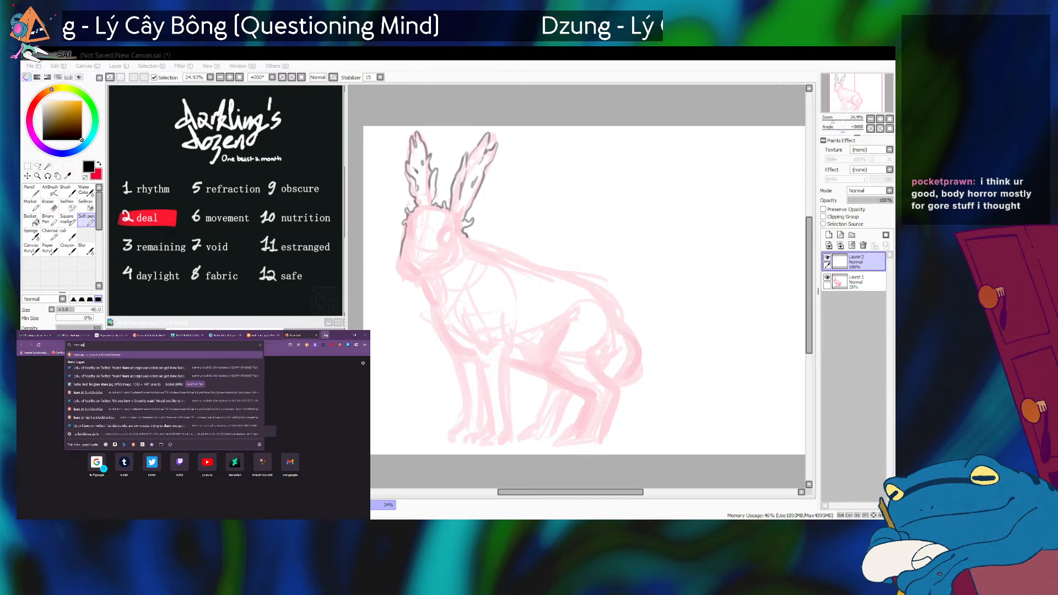
{"action": "type", "text": "hare anatomy"}
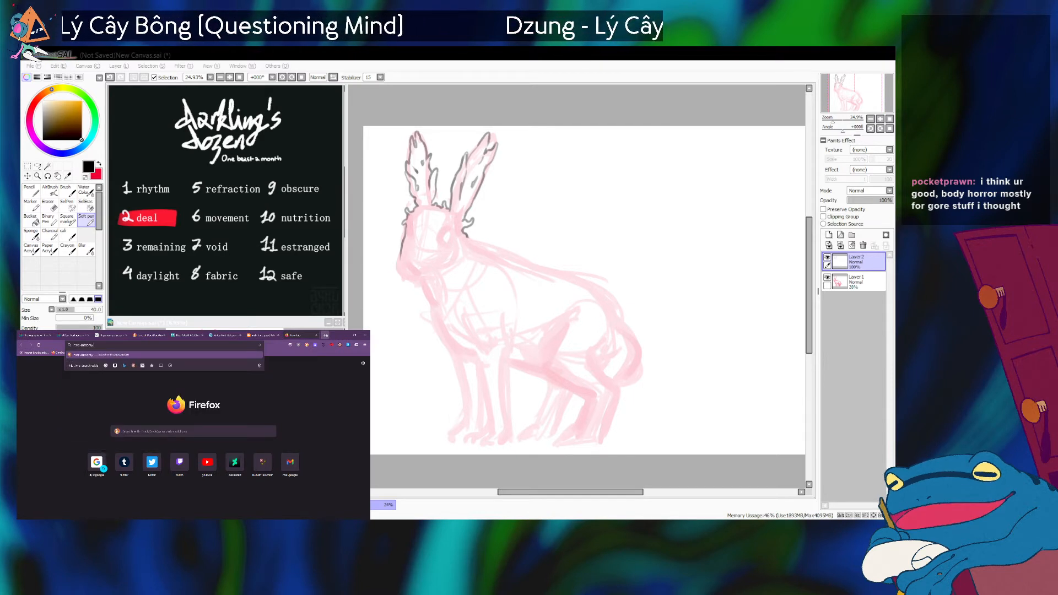
{"action": "key", "text": "Return"}
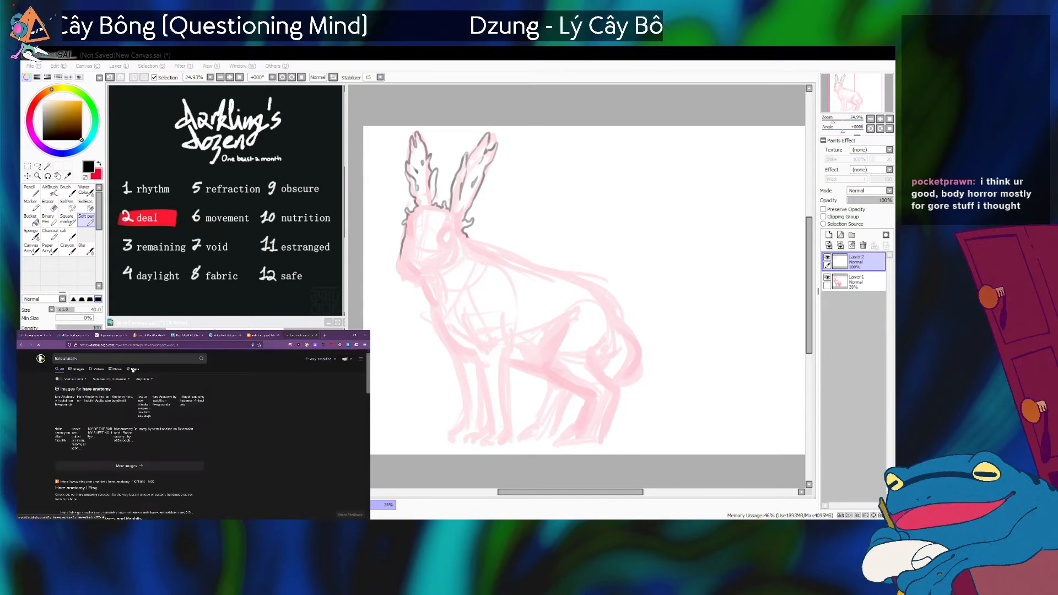
{"action": "left_click", "coordinate": [79, 370]}
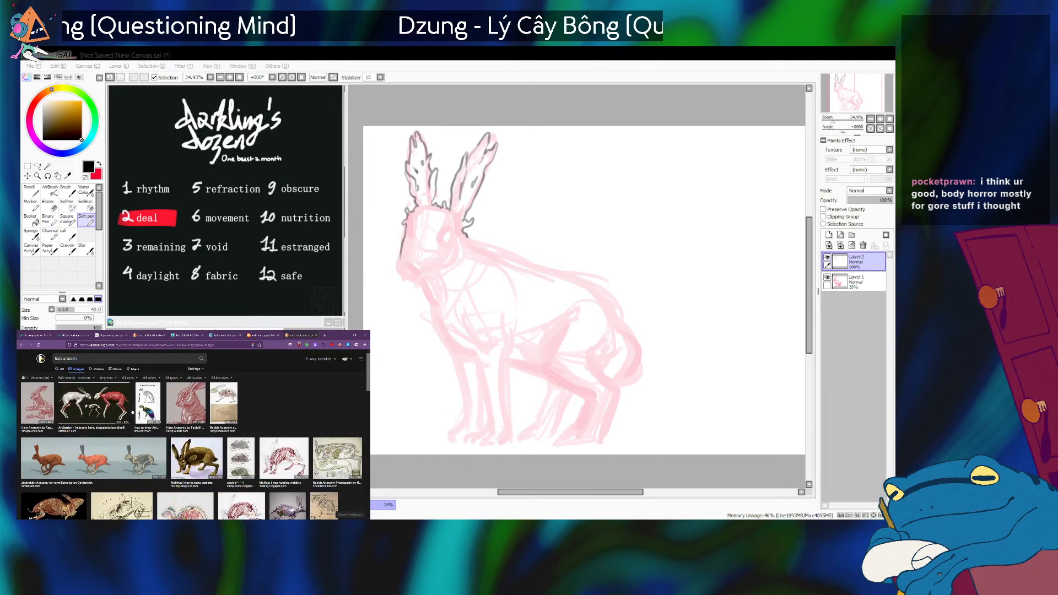
Look through the first image results and open the ArtStation hare anatomy picture with muscles and skeleton at full size.
{"action": "left_click", "coordinate": [94, 402]}
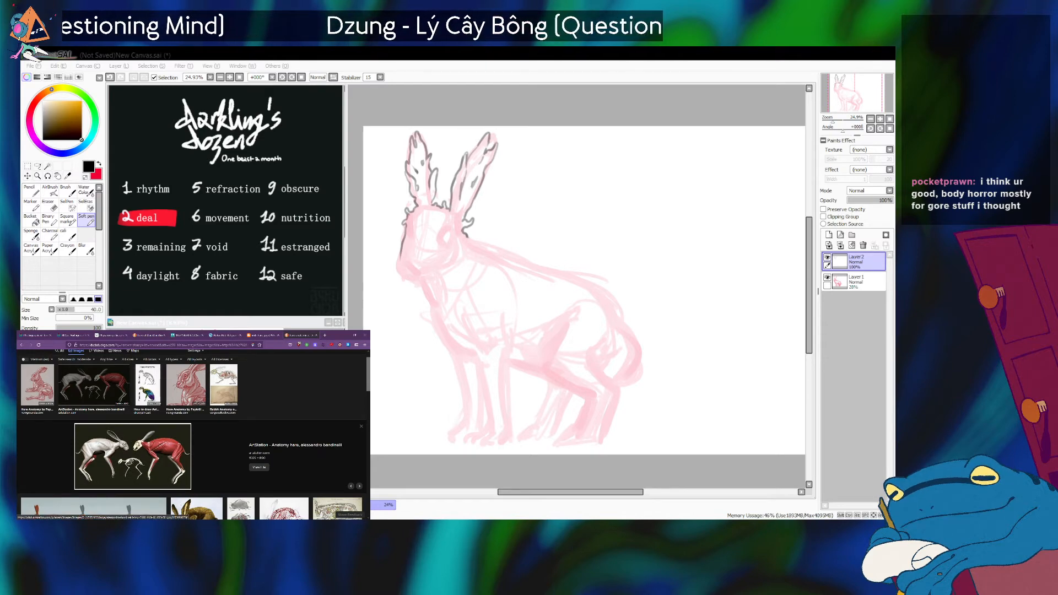
{"action": "scroll", "coordinate": [183, 471], "scroll_direction": "down", "scroll_amount": 5}
{"action": "scroll", "coordinate": [183, 472], "scroll_direction": "up", "scroll_amount": 2}
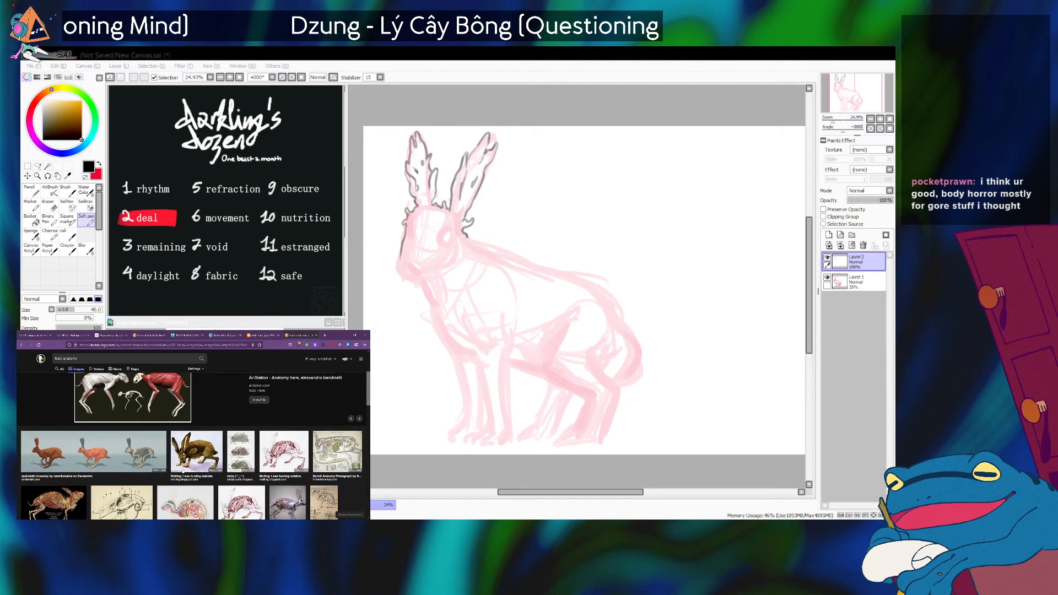
{"action": "scroll", "coordinate": [183, 472], "scroll_direction": "down", "scroll_amount": 3}
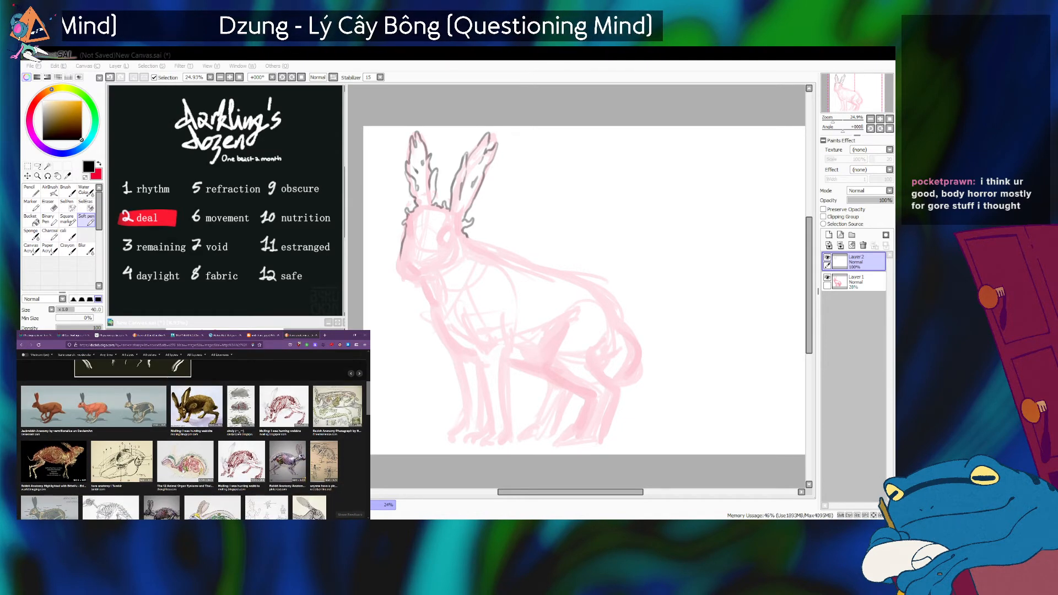
{"action": "left_click", "coordinate": [244, 418]}
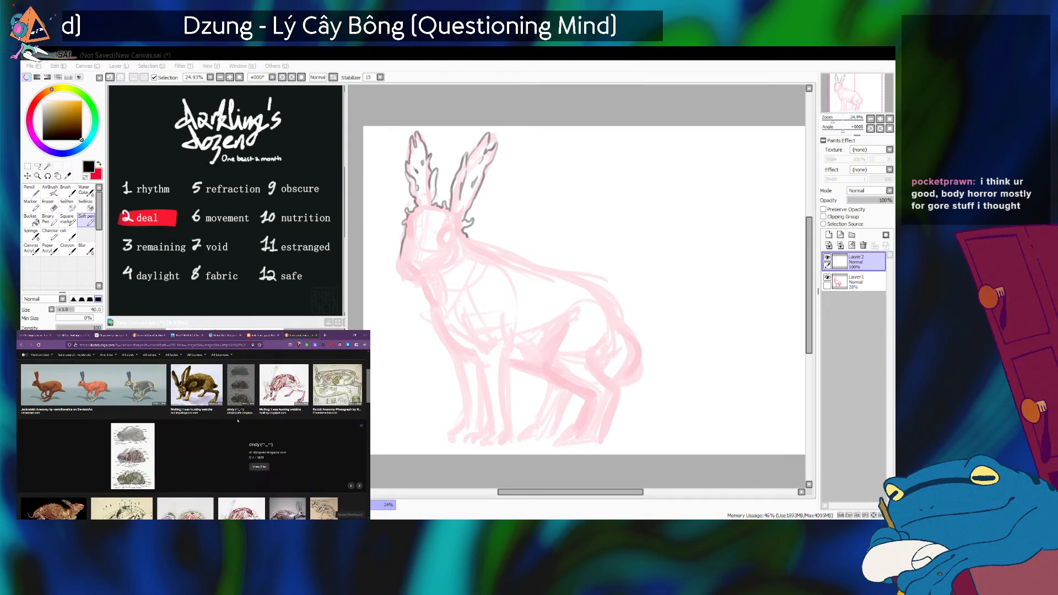
{"action": "scroll", "coordinate": [114, 390], "scroll_direction": "up", "scroll_amount": 2}
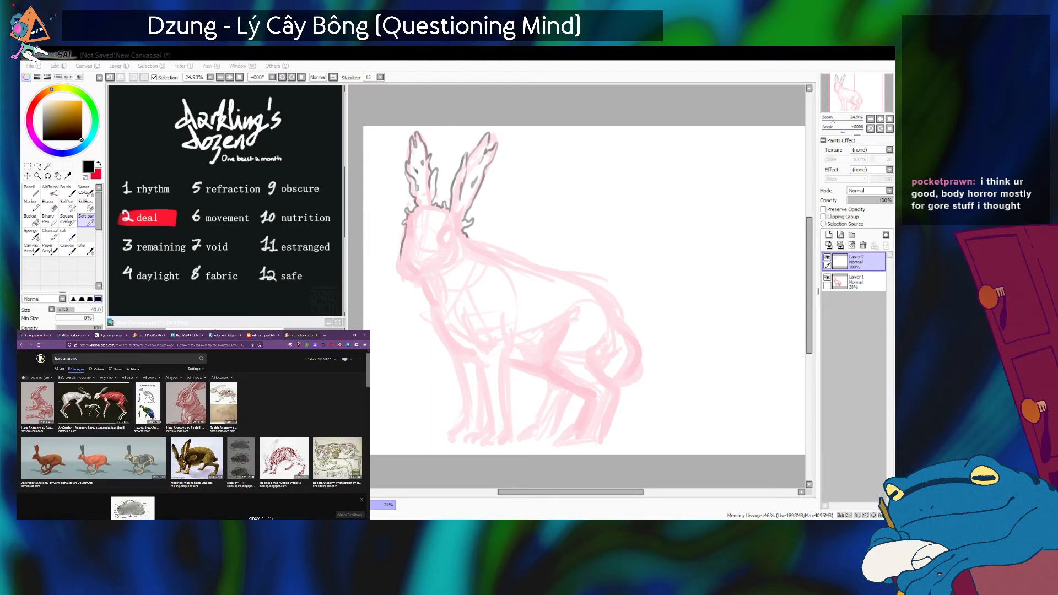
{"action": "left_click", "coordinate": [101, 404]}
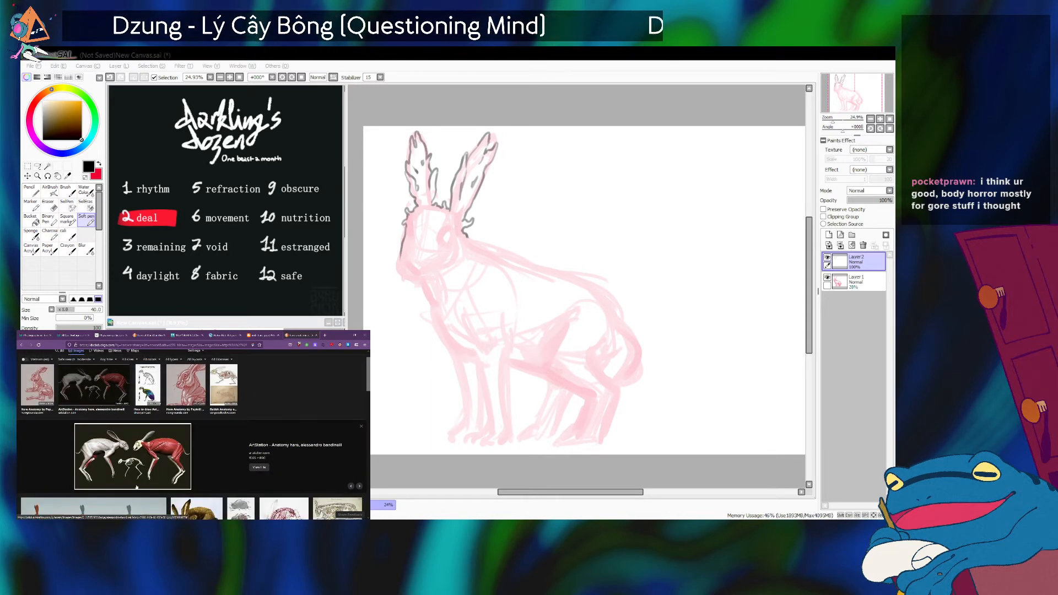
{"action": "left_click", "coordinate": [166, 453]}
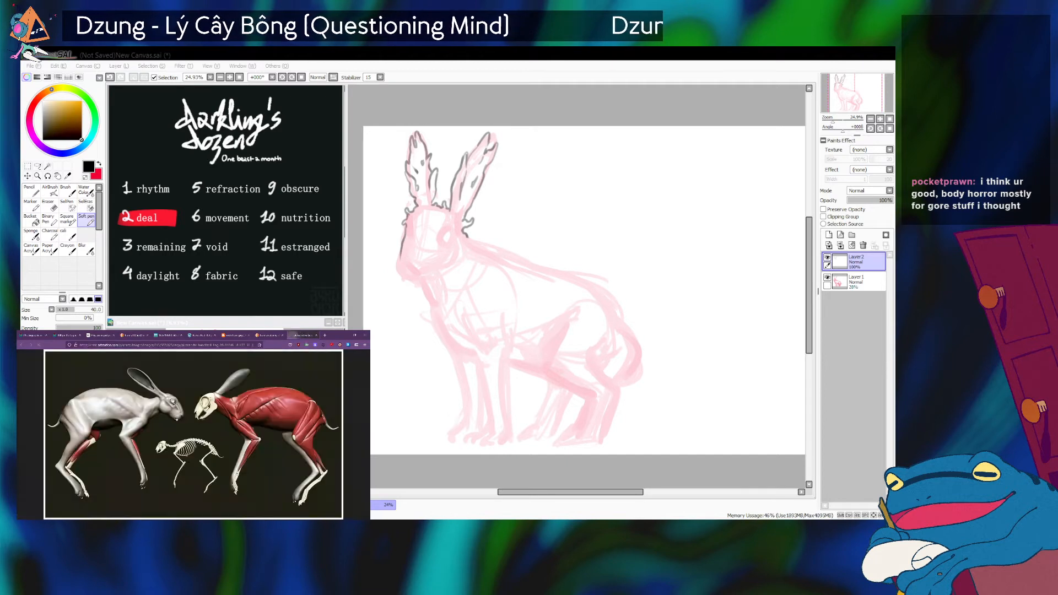
Enlarge the hare anatomy picture and examine the muscles and bones of the body and legs.
{"action": "left_click", "coordinate": [247, 420]}
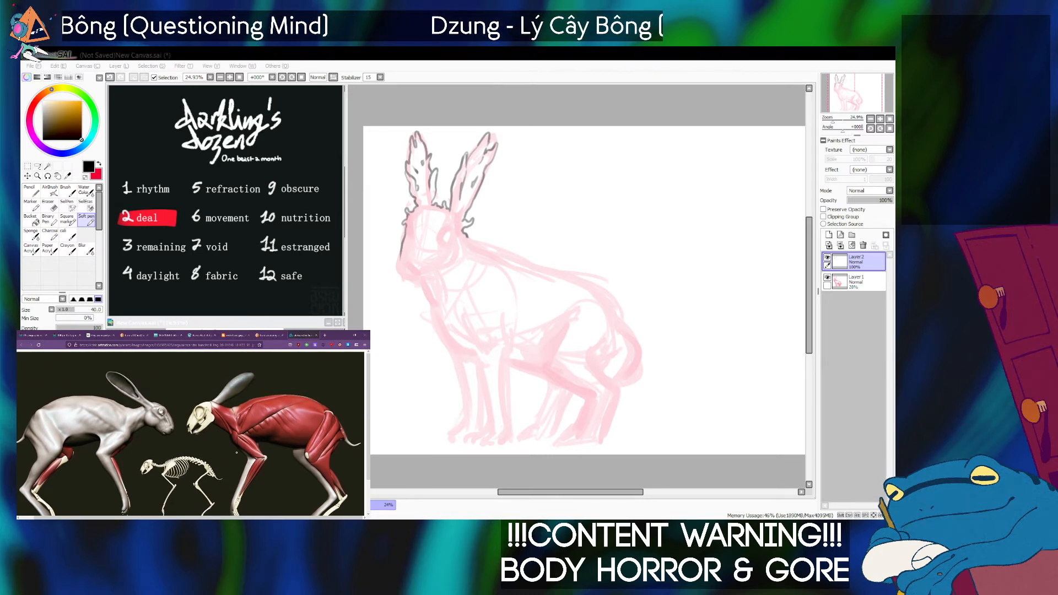
{"action": "scroll", "coordinate": [237, 453], "scroll_direction": "down", "scroll_amount": 1}
{"action": "scroll", "coordinate": [237, 453], "scroll_direction": "up", "scroll_amount": 1}
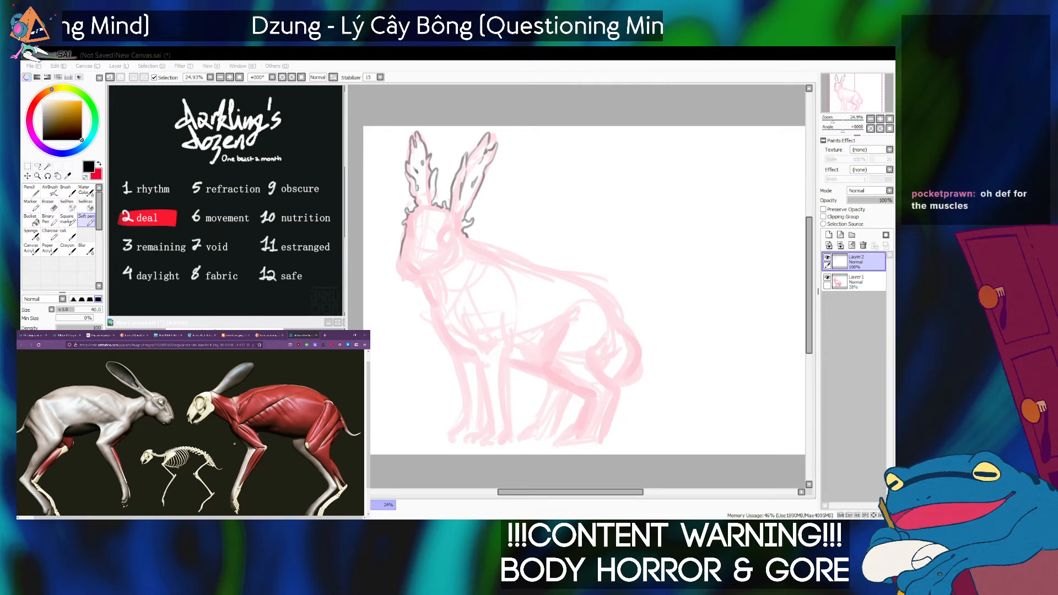
{"action": "scroll", "coordinate": [234, 444], "scroll_direction": "down", "scroll_amount": 1}
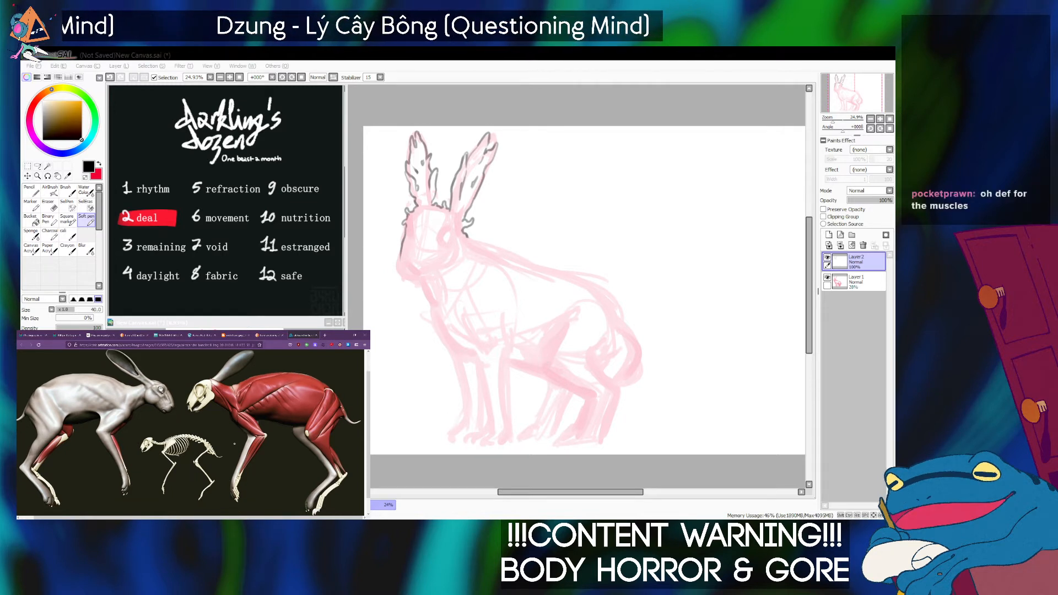
{"action": "scroll", "coordinate": [235, 443], "scroll_direction": "up", "scroll_amount": 2}
{"action": "scroll", "coordinate": [234, 444], "scroll_direction": "down", "scroll_amount": 1}
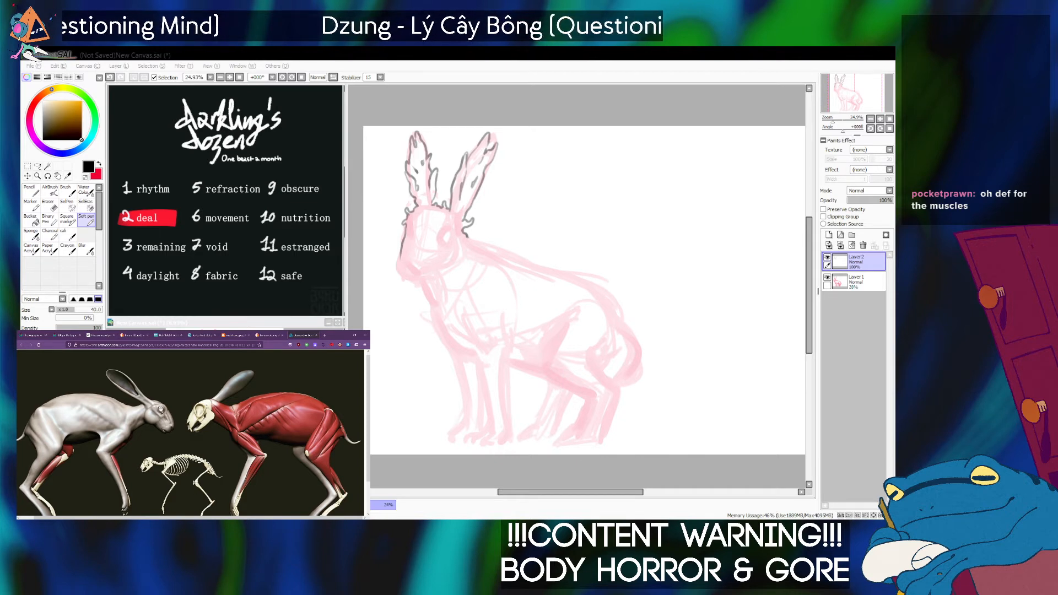
{"action": "key", "text": "alt+Tab"}
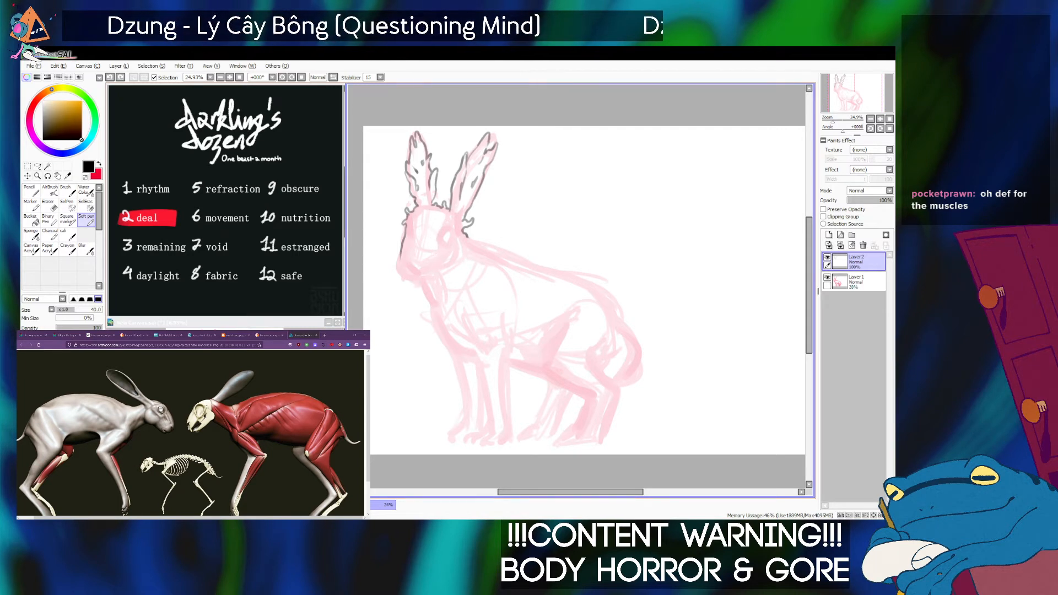
{"action": "key", "text": "alt+Tab"}
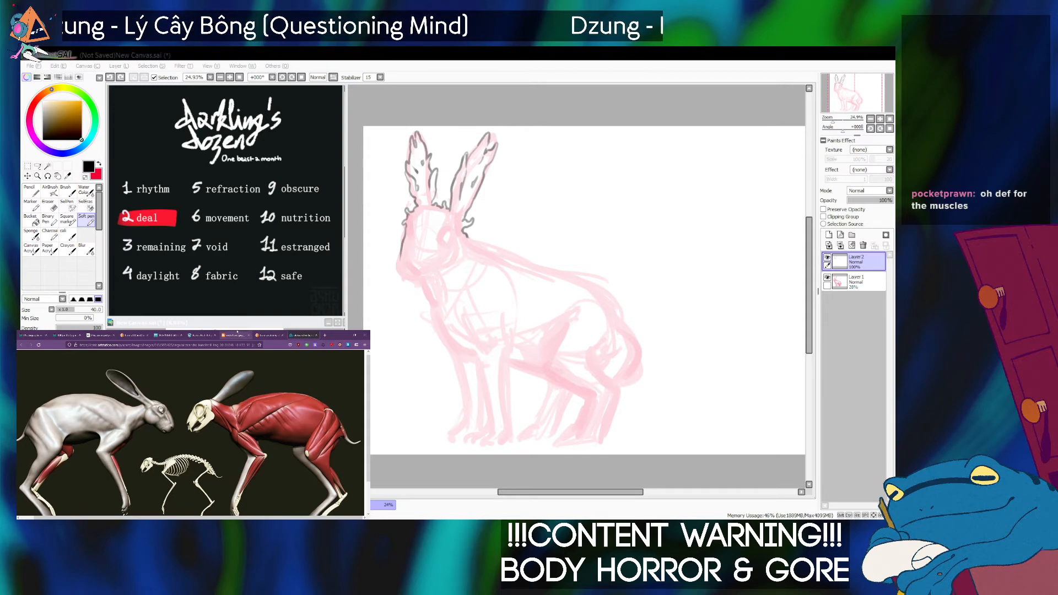
Return to the hare anatomy image results and preview the "max rabbit anatomy" picture further down.
{"action": "left_click", "coordinate": [269, 335]}
{"action": "scroll", "coordinate": [152, 404], "scroll_direction": "up", "scroll_amount": 1}
{"action": "scroll", "coordinate": [152, 405], "scroll_direction": "down", "scroll_amount": 1}
{"action": "scroll", "coordinate": [152, 405], "scroll_direction": "up", "scroll_amount": 1}
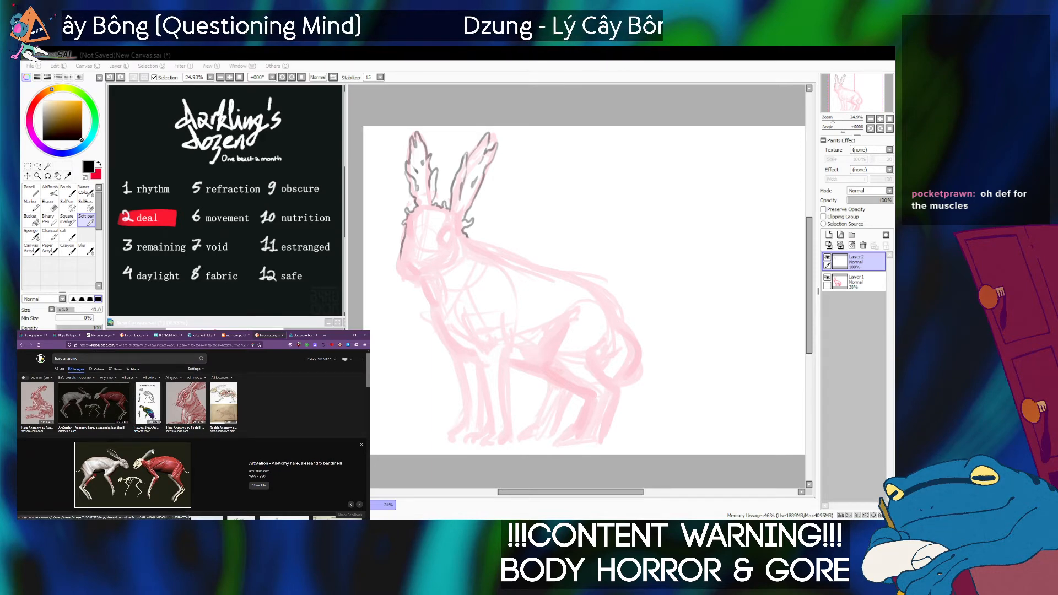
{"action": "scroll", "coordinate": [193, 430], "scroll_direction": "down", "scroll_amount": 5}
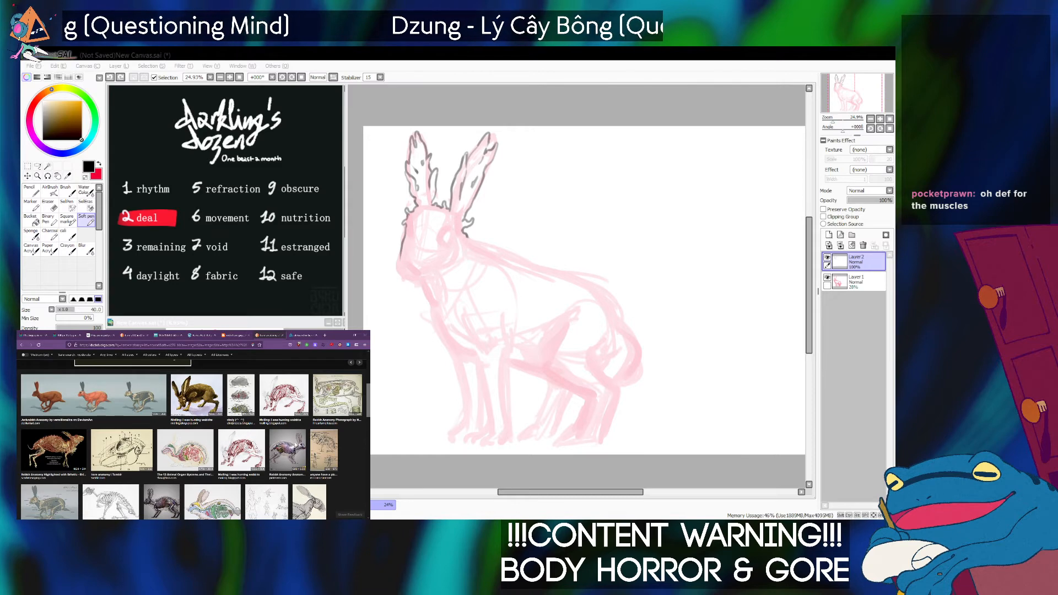
{"action": "scroll", "coordinate": [194, 472], "scroll_direction": "down", "scroll_amount": 5}
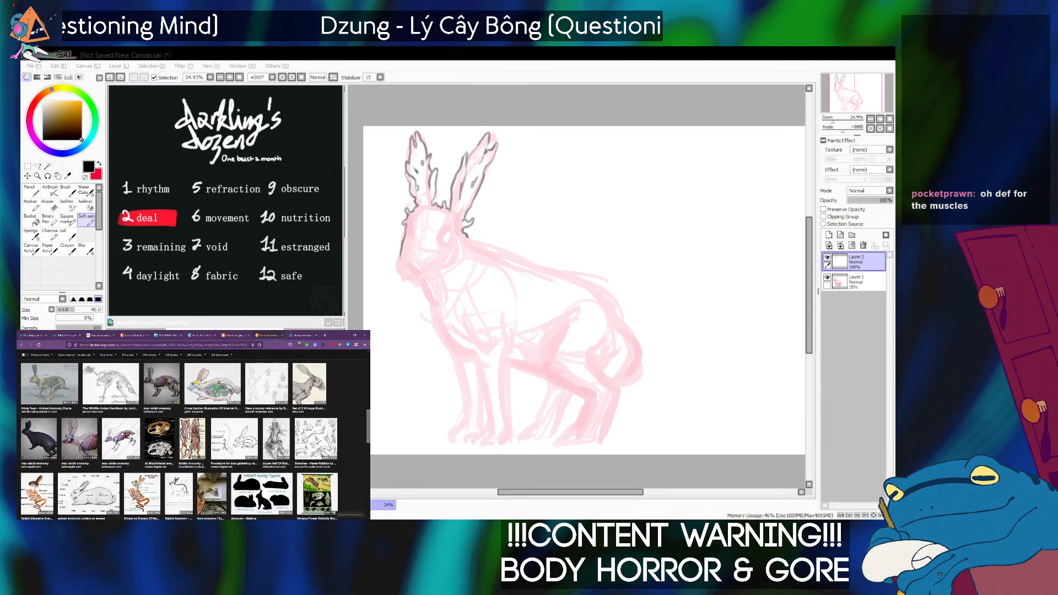
{"action": "left_click", "coordinate": [122, 434]}
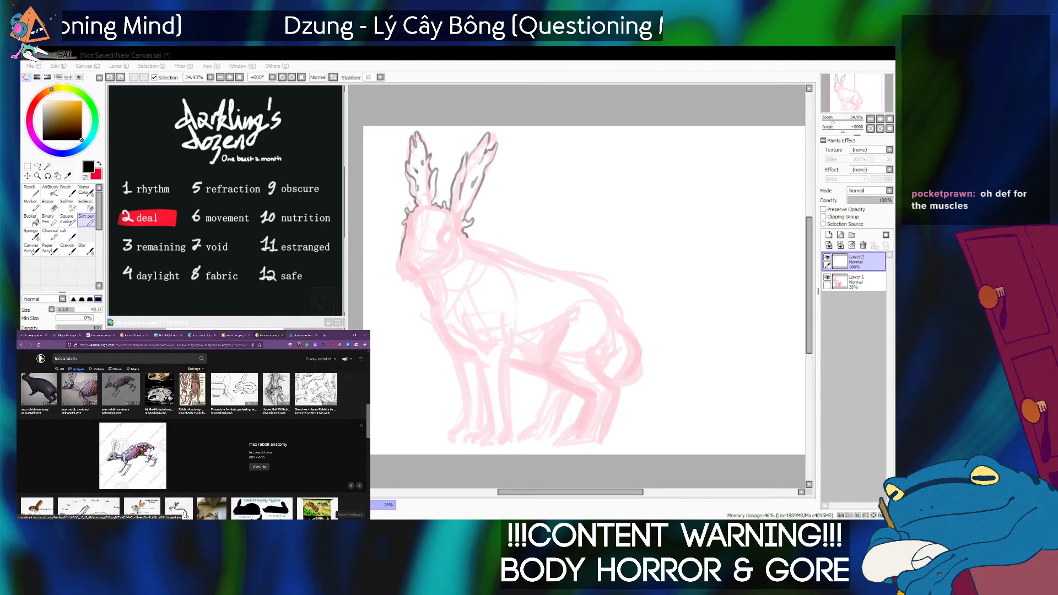
Look through the remaining anatomy results and open the DeviantArt "Jackrabbit Anatomy" image of three running hares at full size.
{"action": "scroll", "coordinate": [273, 482], "scroll_direction": "down", "scroll_amount": 3}
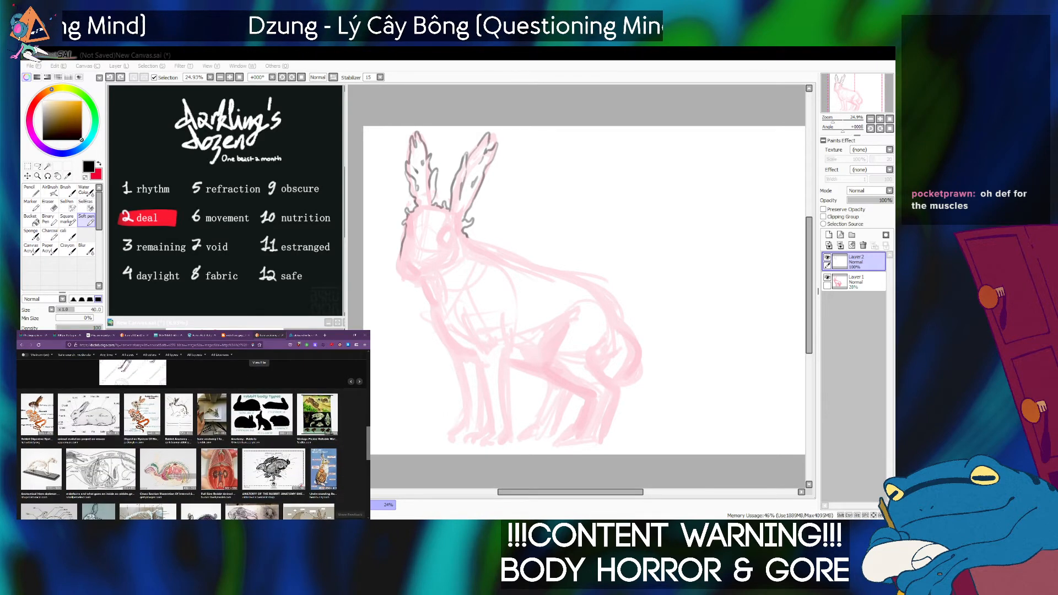
{"action": "scroll", "coordinate": [273, 482], "scroll_direction": "down", "scroll_amount": 1}
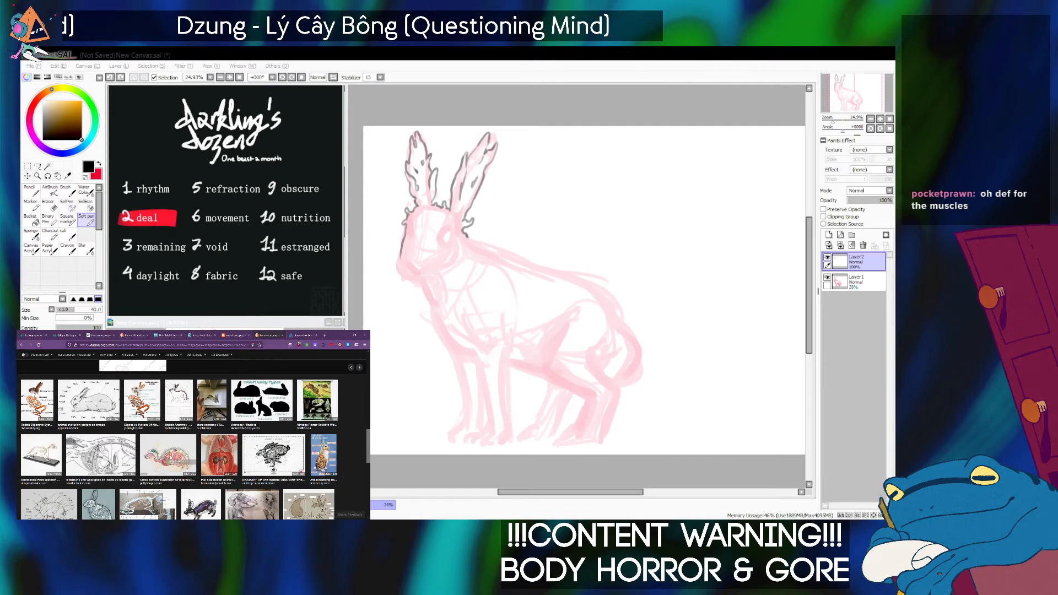
{"action": "scroll", "coordinate": [193, 440], "scroll_direction": "down", "scroll_amount": 2}
{"action": "scroll", "coordinate": [80, 463], "scroll_direction": "down", "scroll_amount": 4}
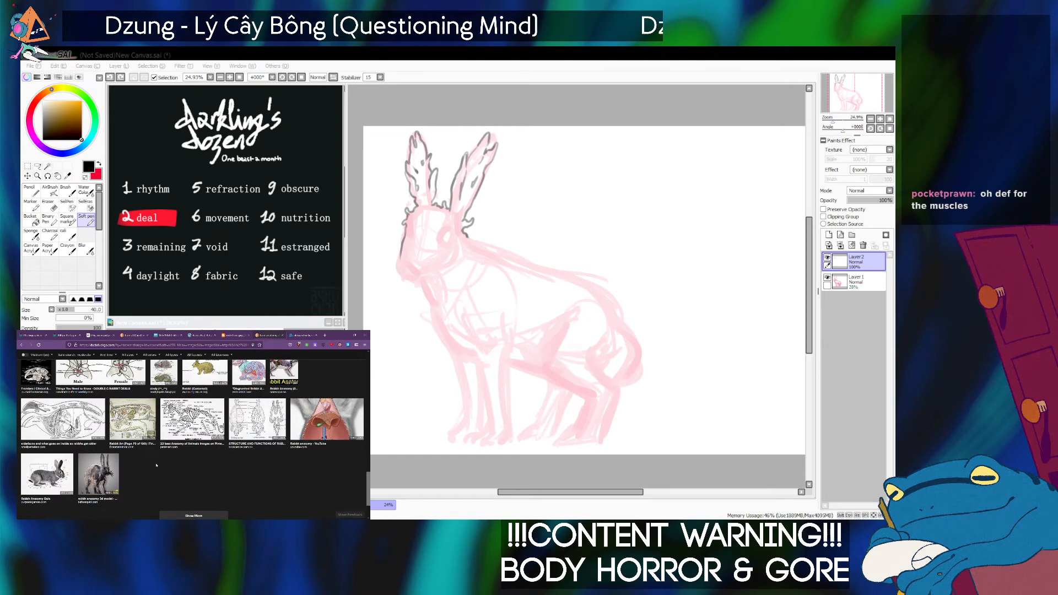
{"action": "scroll", "coordinate": [156, 466], "scroll_direction": "up", "scroll_amount": 3}
{"action": "scroll", "coordinate": [191, 446], "scroll_direction": "up", "scroll_amount": 4}
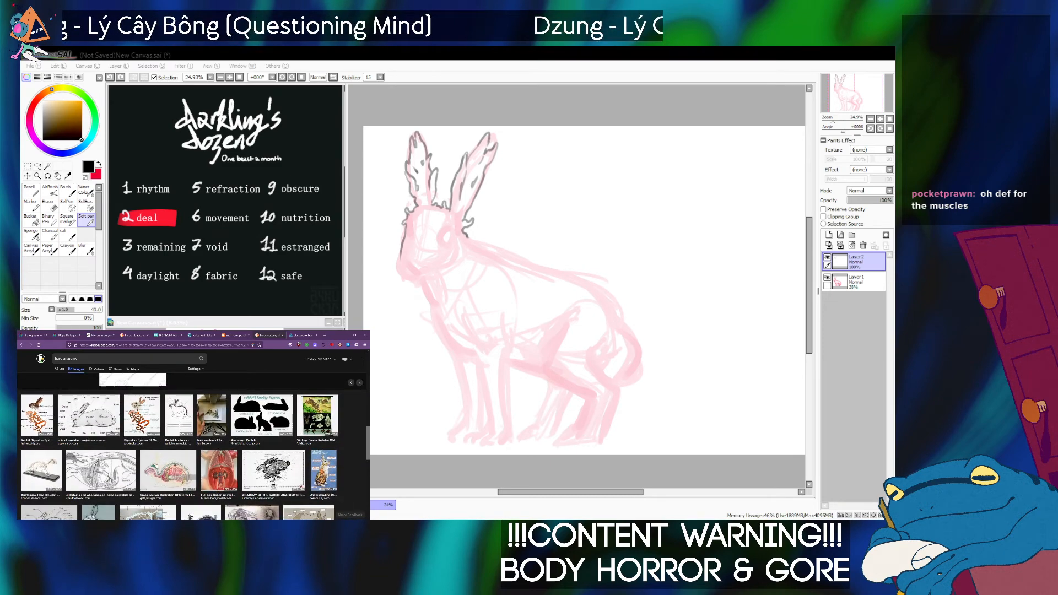
{"action": "scroll", "coordinate": [191, 447], "scroll_direction": "up", "scroll_amount": 5}
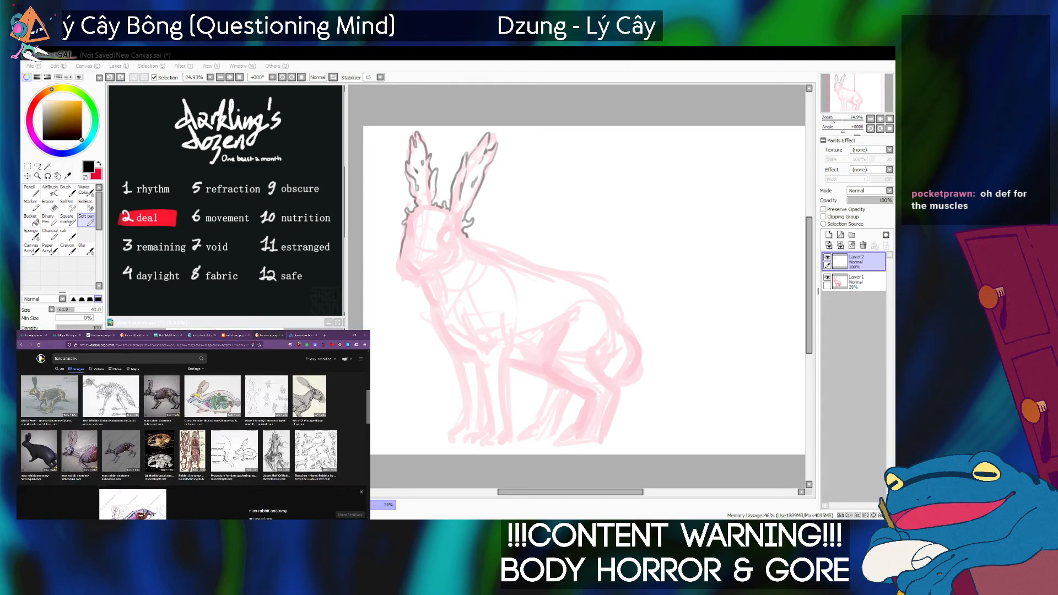
{"action": "scroll", "coordinate": [191, 447], "scroll_direction": "up", "scroll_amount": 5}
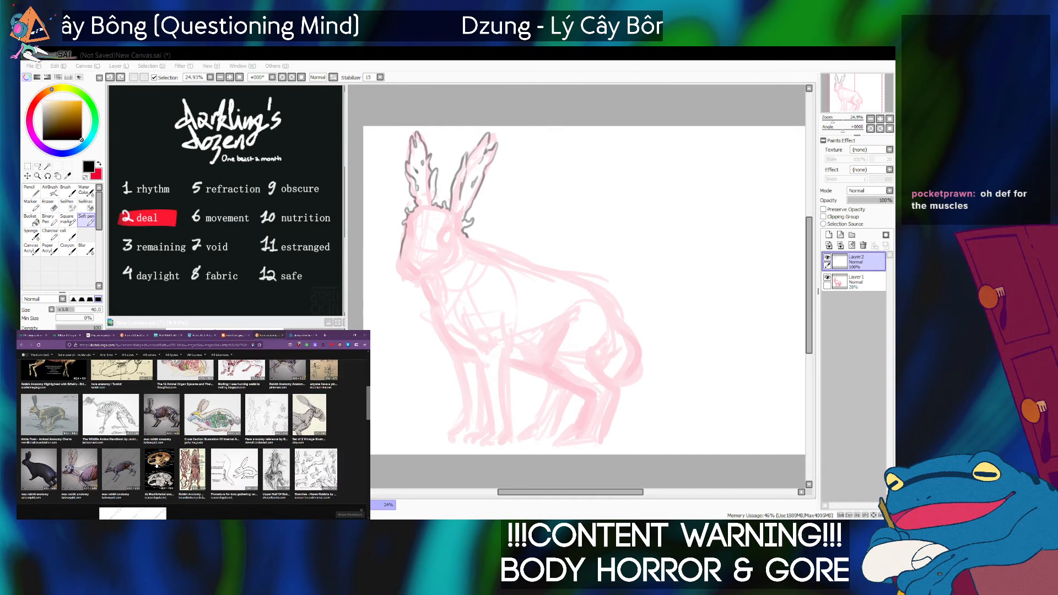
{"action": "scroll", "coordinate": [257, 464], "scroll_direction": "up", "scroll_amount": 5}
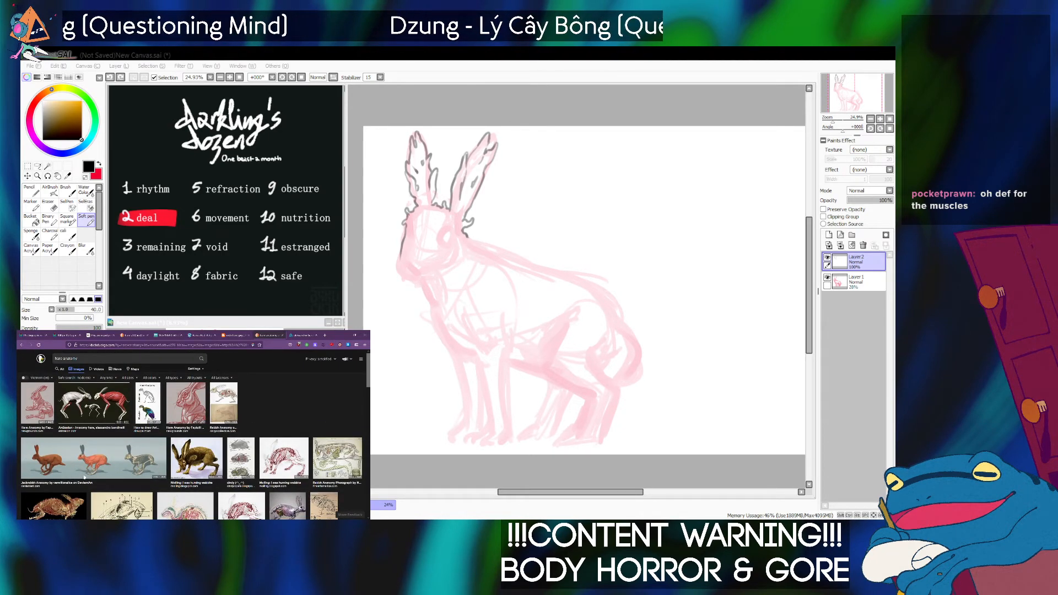
{"action": "left_click", "coordinate": [99, 475]}
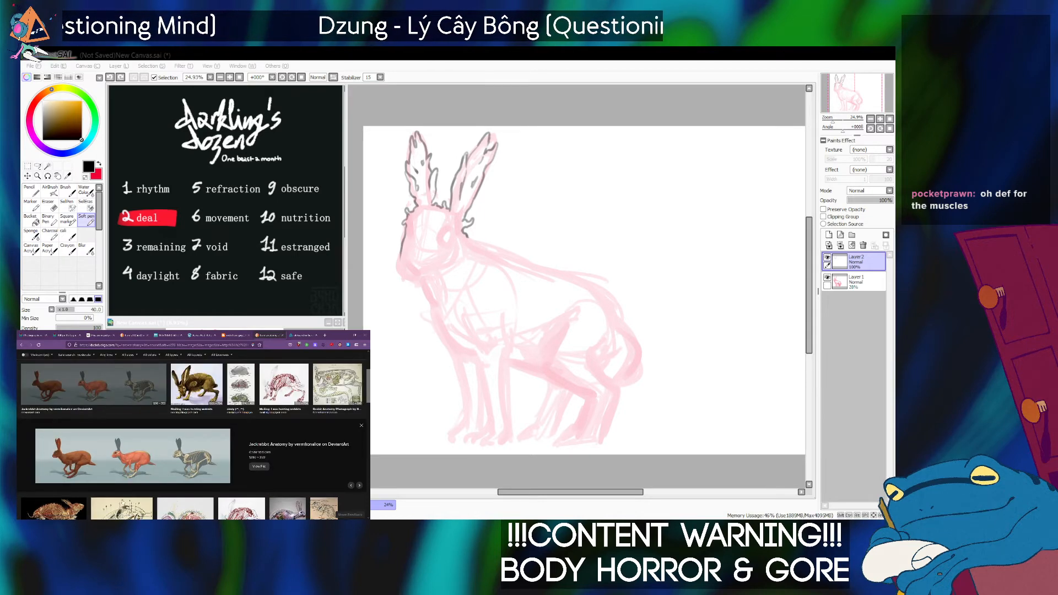
{"action": "left_click", "coordinate": [149, 459]}
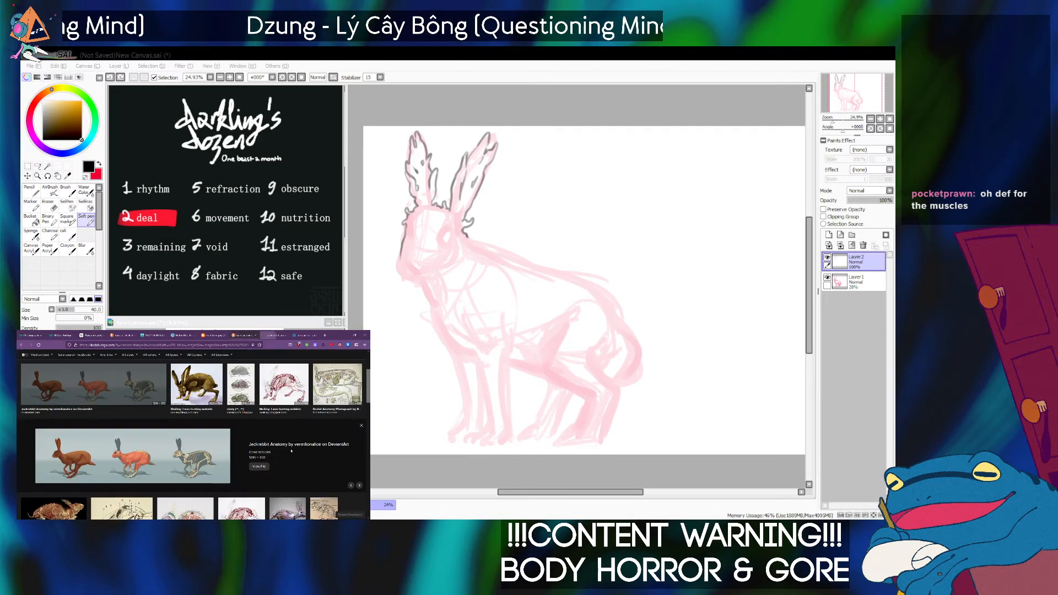
{"action": "left_click", "coordinate": [259, 467]}
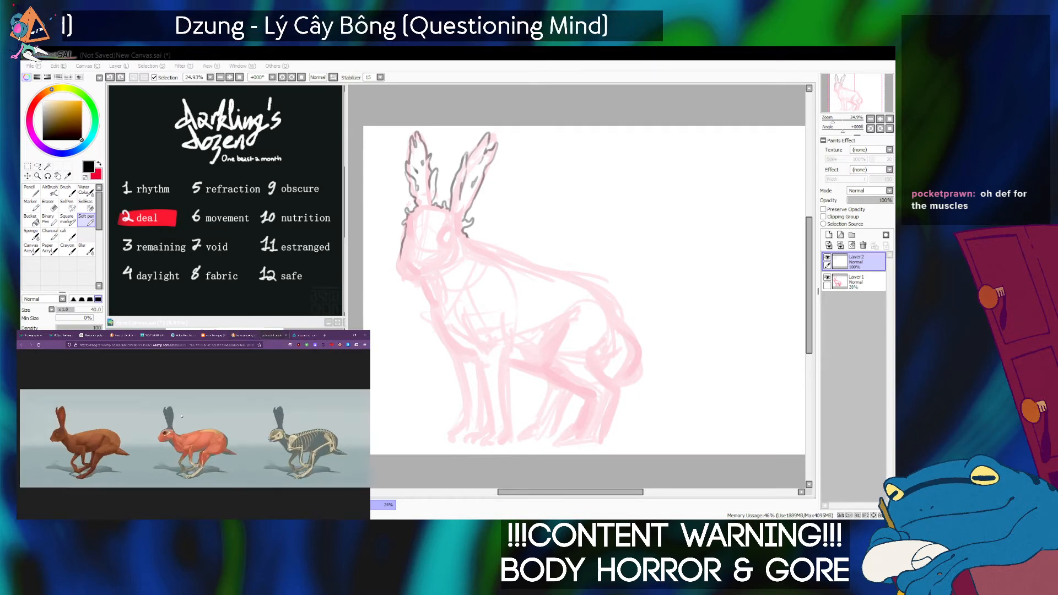
Enlarge the jackrabbit anatomy picture around the muscled hare and try a small curved stroke beside the rabbit's eye.
{"action": "left_click", "coordinate": [186, 433]}
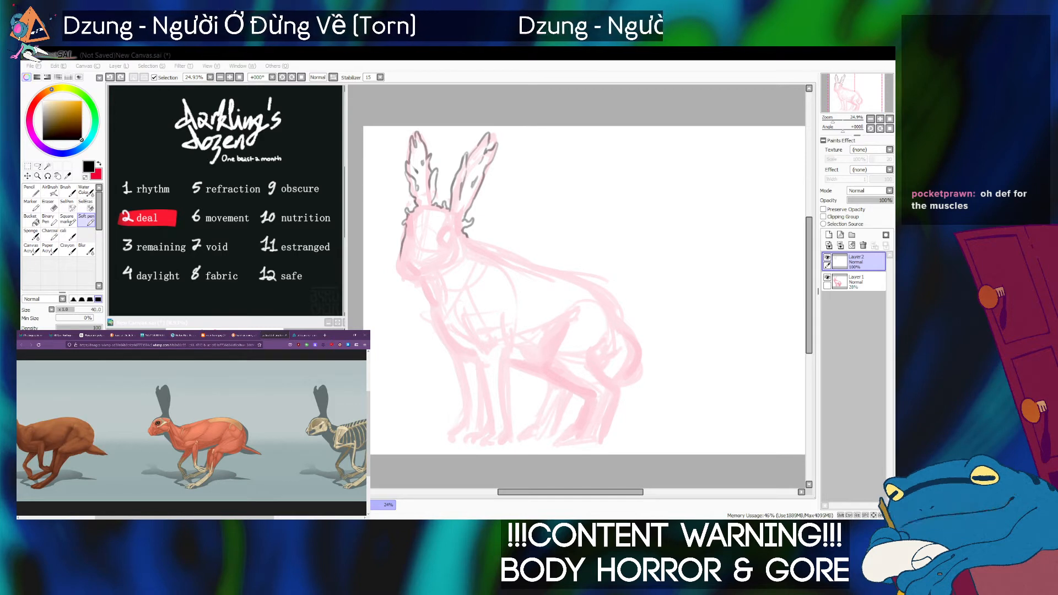
{"action": "key", "text": "alt+Tab"}
{"action": "left_click_drag", "start_coordinate": [441, 219], "coordinate": [438, 241]}
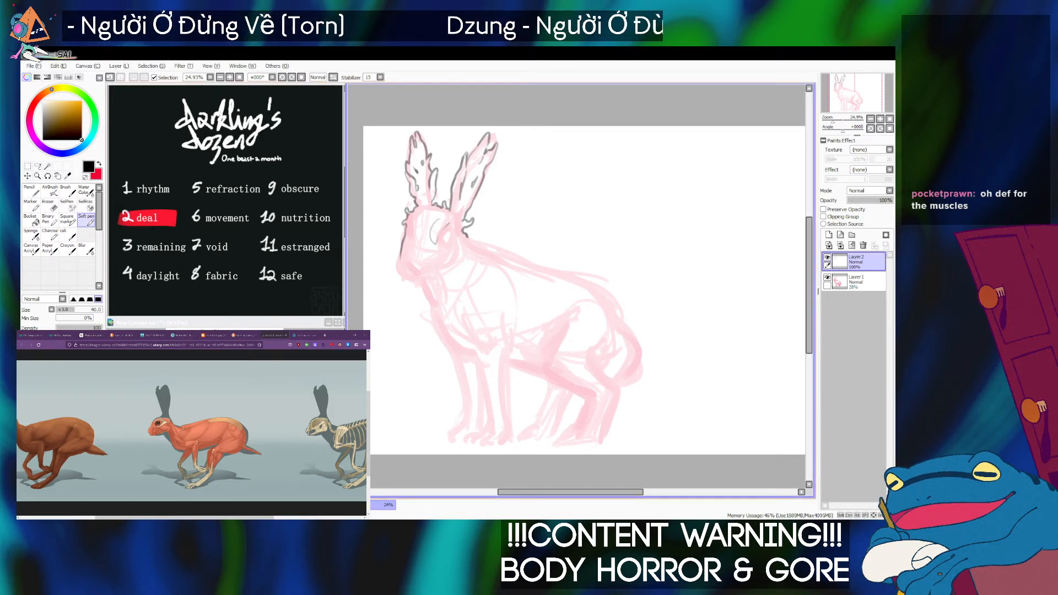
Compare the open siphonophore, man-of-war and standing hare references, then examine the muscled jackrabbit at a larger size.
{"action": "key", "text": "alt+Tab"}
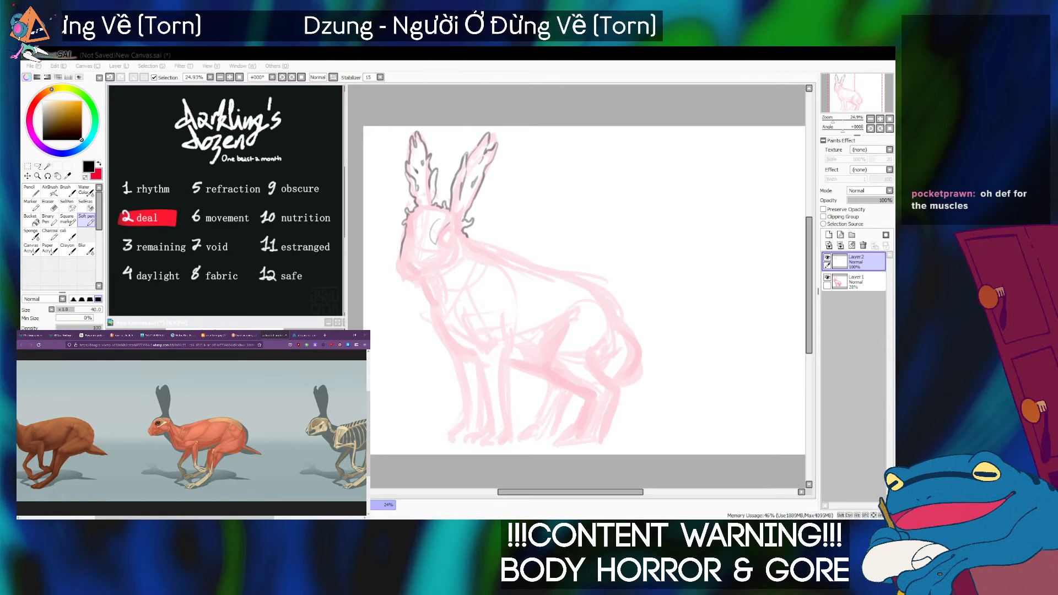
{"action": "left_click", "coordinate": [58, 335]}
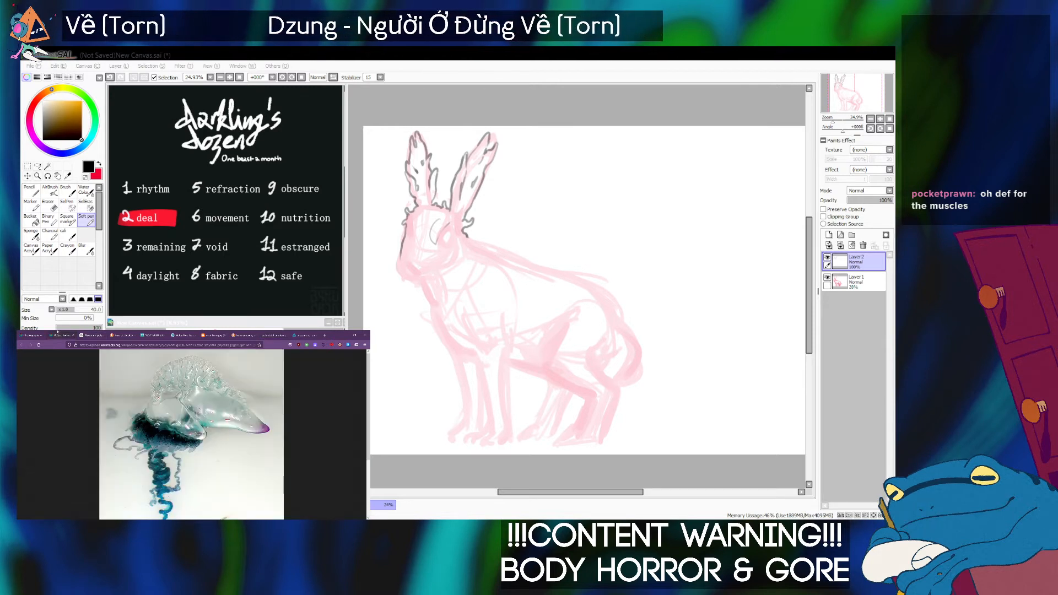
{"action": "left_click", "coordinate": [19, 334]}
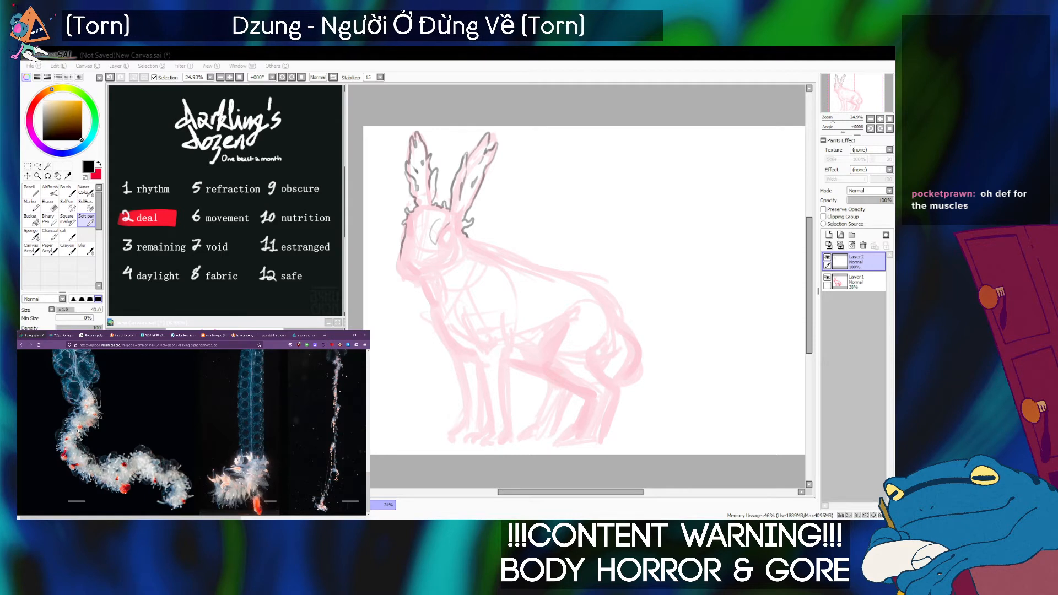
{"action": "left_click", "coordinate": [61, 334]}
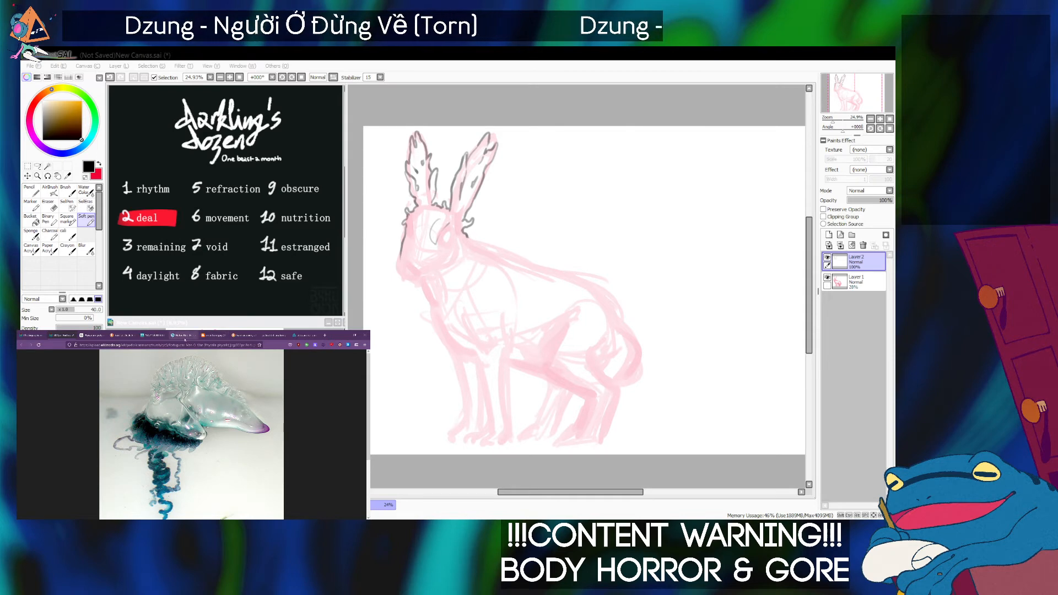
{"action": "left_click", "coordinate": [185, 339]}
{"action": "left_click", "coordinate": [215, 338]}
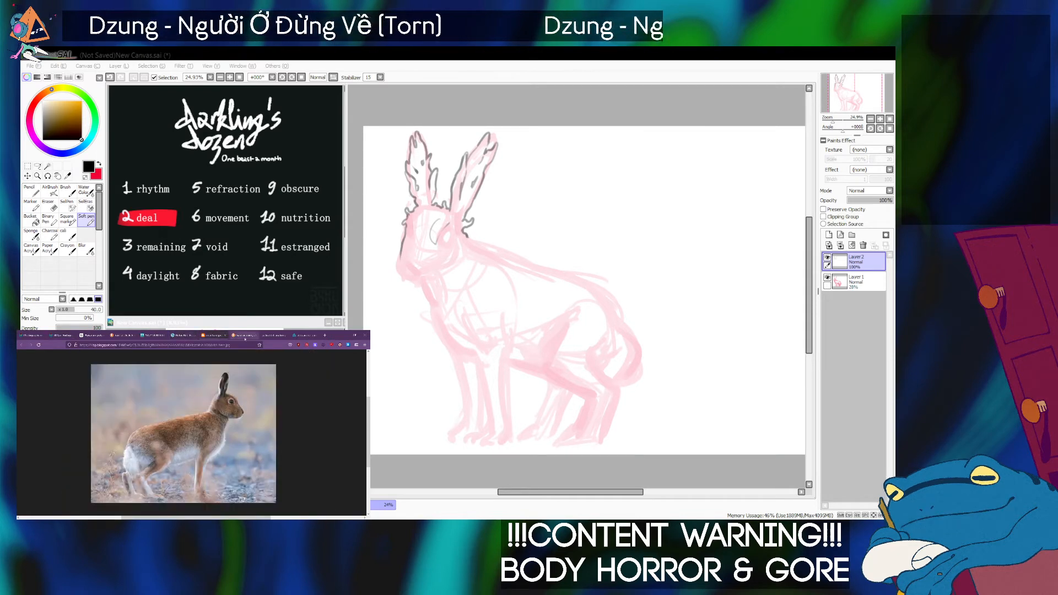
{"action": "left_click", "coordinate": [245, 338]}
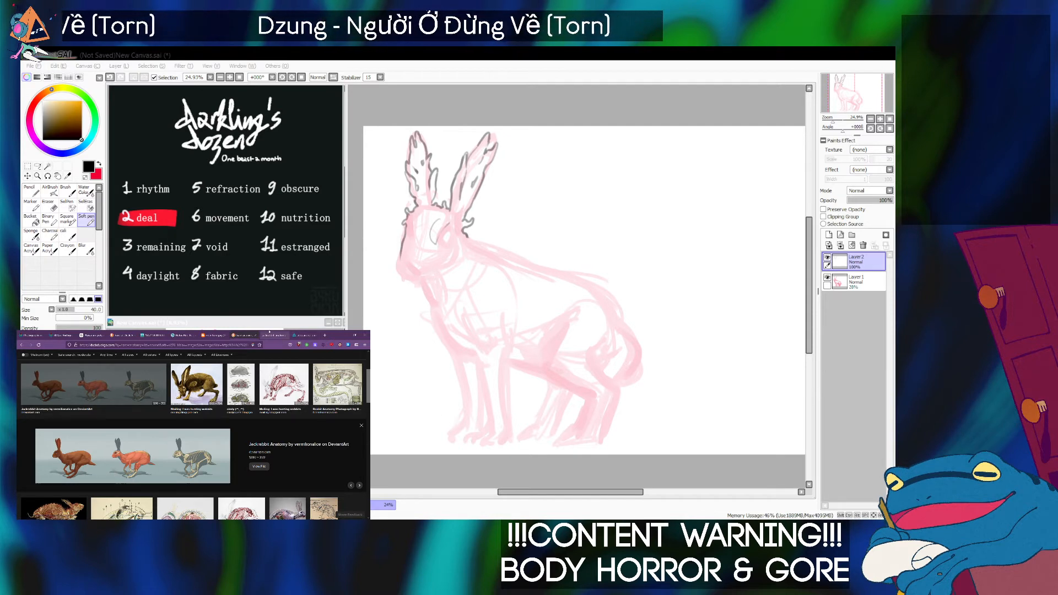
{"action": "left_click", "coordinate": [269, 334]}
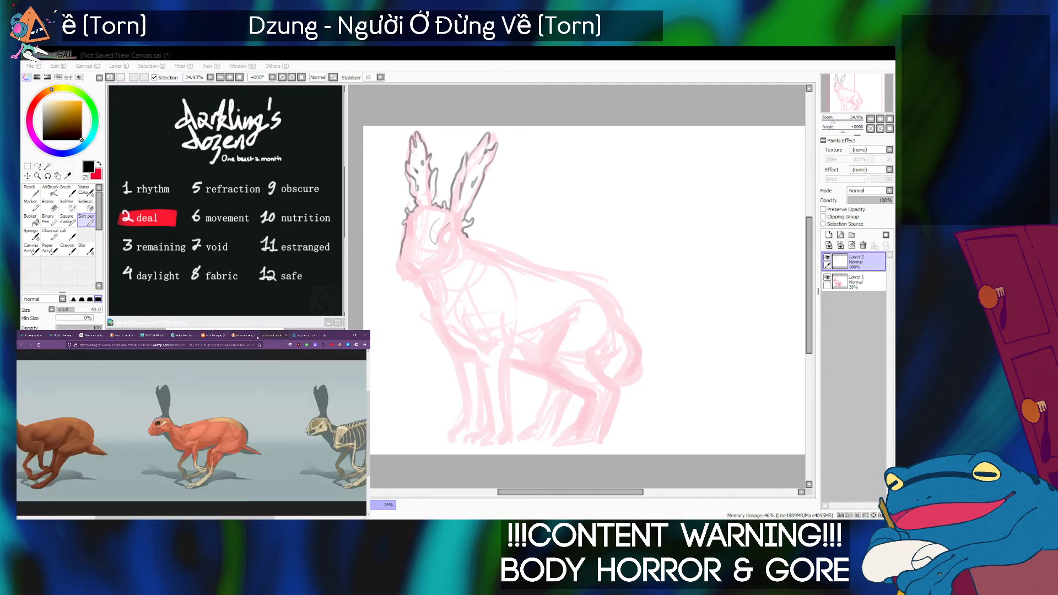
{"action": "left_click", "coordinate": [199, 432]}
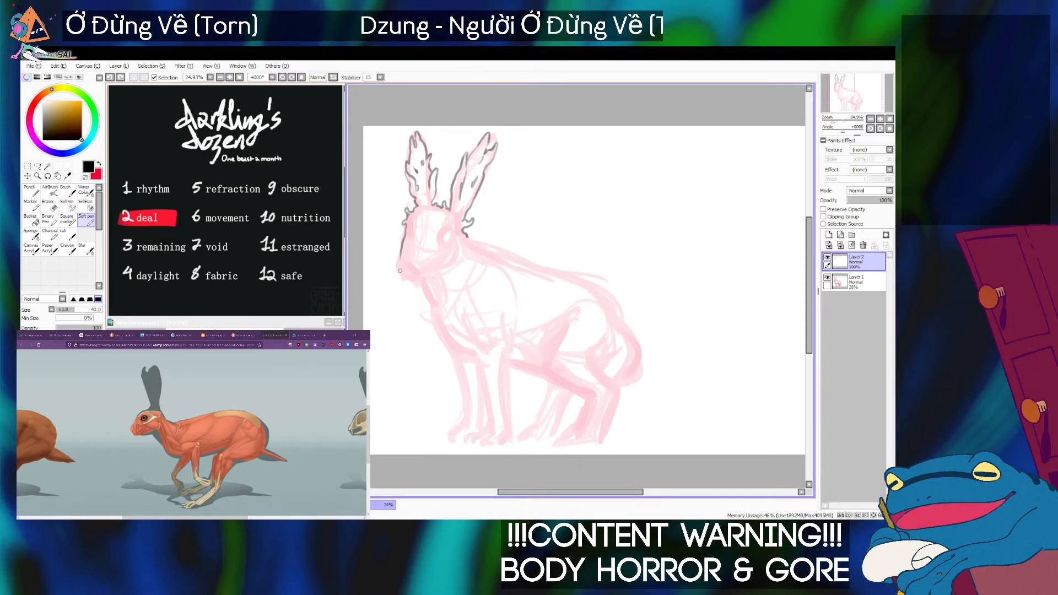
Try short, curling tentacle-like strokes along the front of the rabbit's muzzle.
{"action": "key", "text": "ctrl+z"}
{"action": "left_click_drag", "start_coordinate": [401, 255], "coordinate": [394, 265]}
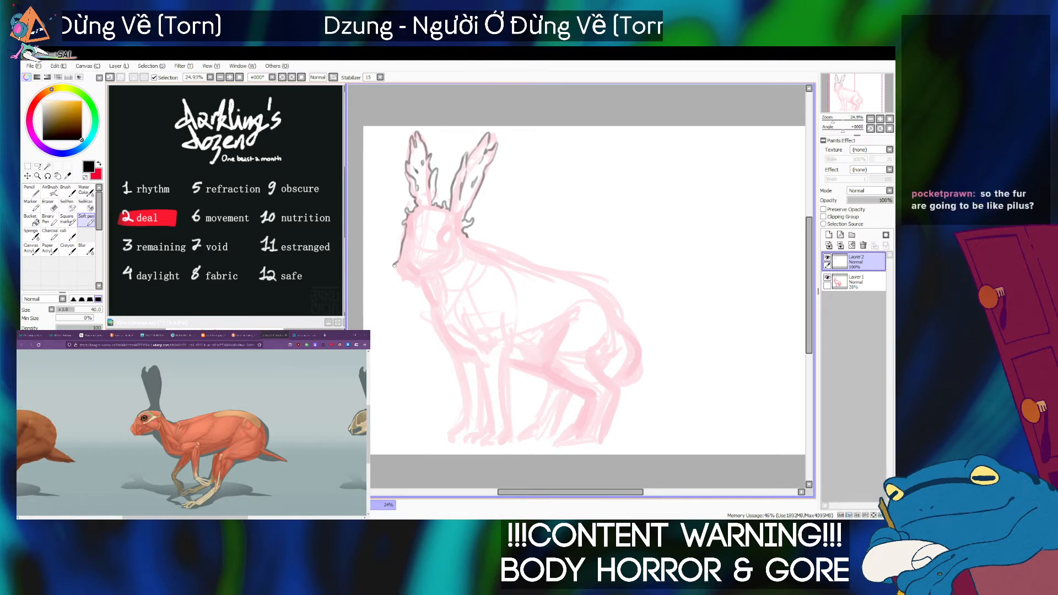
{"action": "key", "text": "ctrl+z"}
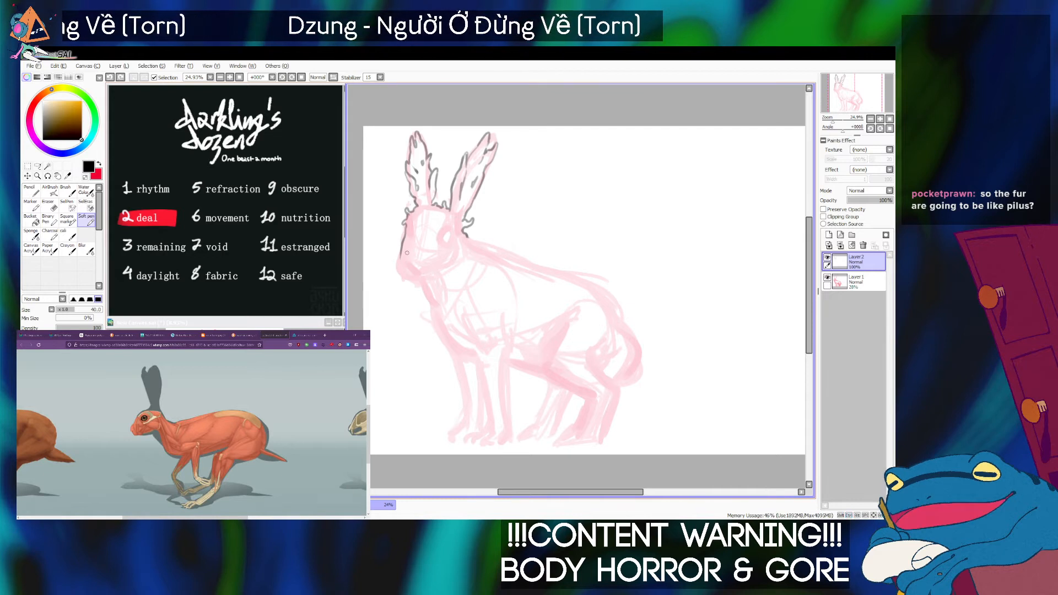
{"action": "mouse_move", "coordinate": [400, 256]}
{"action": "left_mouse_down"}
{"action": "mouse_move", "coordinate": [383, 261]}
{"action": "mouse_move", "coordinate": [399, 264]}
{"action": "mouse_move", "coordinate": [392, 272]}
{"action": "left_mouse_up"}
{"action": "key", "text": "ctrl+z"}
{"action": "key", "text": "ctrl+z"}
{"action": "left_click_drag", "start_coordinate": [395, 274], "coordinate": [401, 272]}
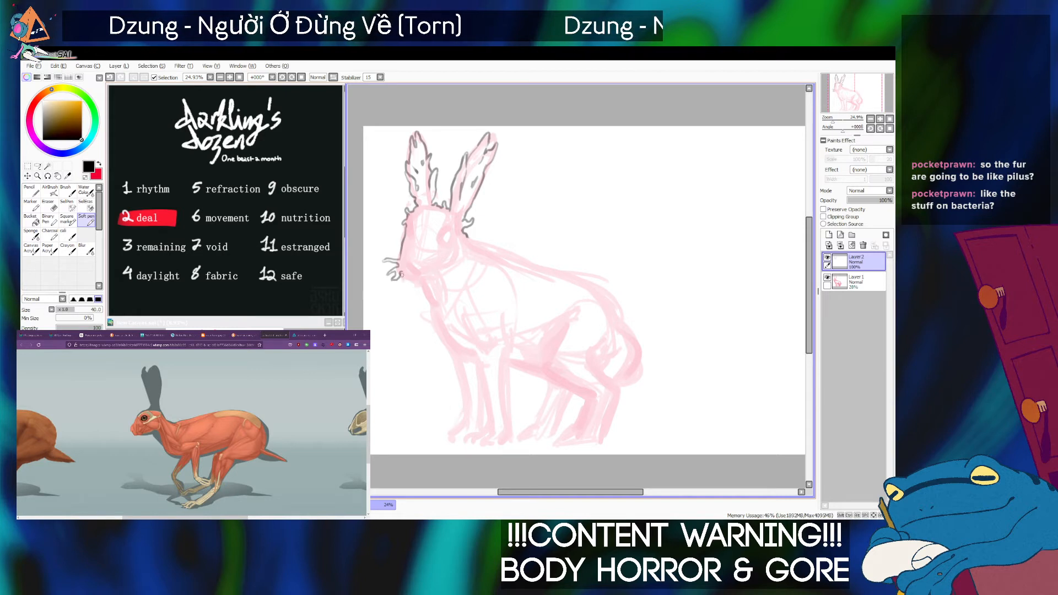
{"action": "key", "text": "ctrl+z"}
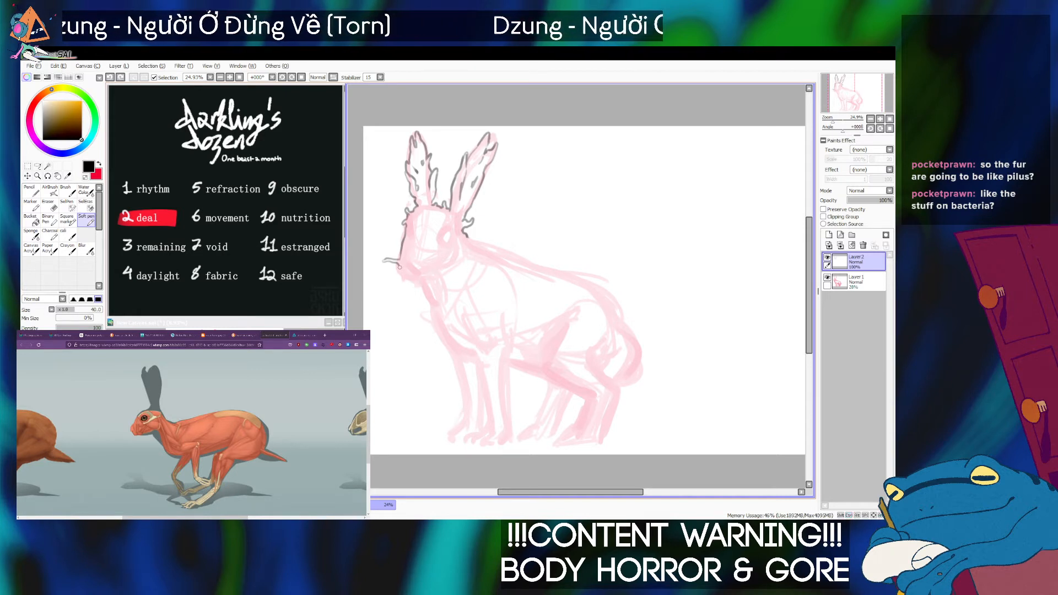
{"action": "key", "text": "ctrl+z"}
{"action": "key", "text": "ctrl+z"}
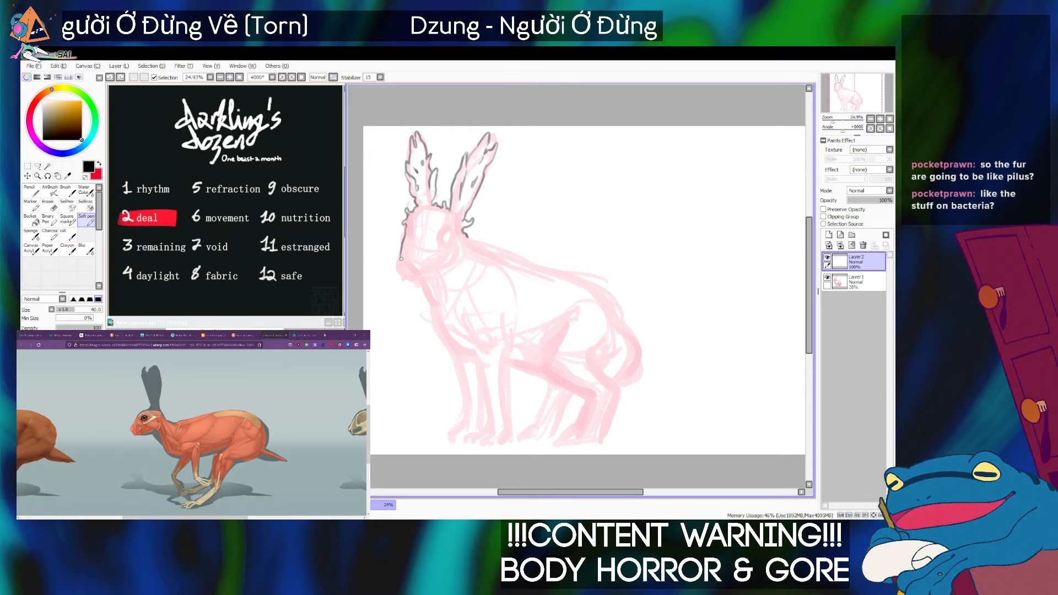
{"action": "left_click_drag", "start_coordinate": [392, 253], "coordinate": [396, 262]}
{"action": "key", "text": "ctrl+z"}
{"action": "key", "text": "ctrl+z"}
Outline the rabbit's muzzle with a smooth curve from the nose around to the chin.
{"action": "left_click_drag", "start_coordinate": [402, 251], "coordinate": [416, 280]}
{"action": "key", "text": "ctrl+z"}
{"action": "key", "text": "ctrl+z"}
{"action": "key", "text": "ctrl+z"}
{"action": "key", "text": "ctrl+z"}
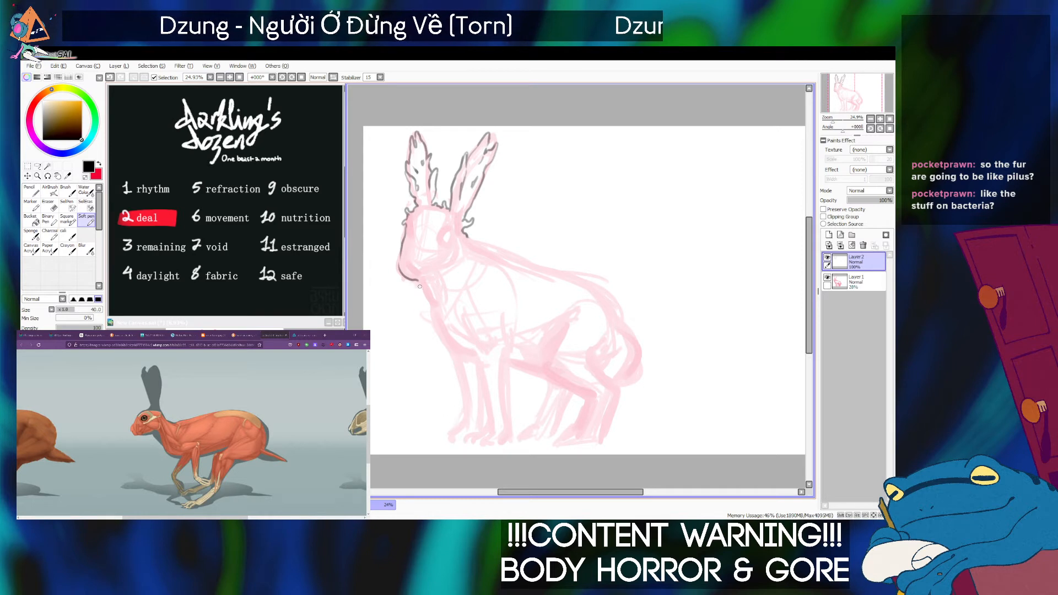
{"action": "left_click_drag", "start_coordinate": [408, 276], "coordinate": [423, 281]}
{"action": "key", "text": "ctrl+z"}
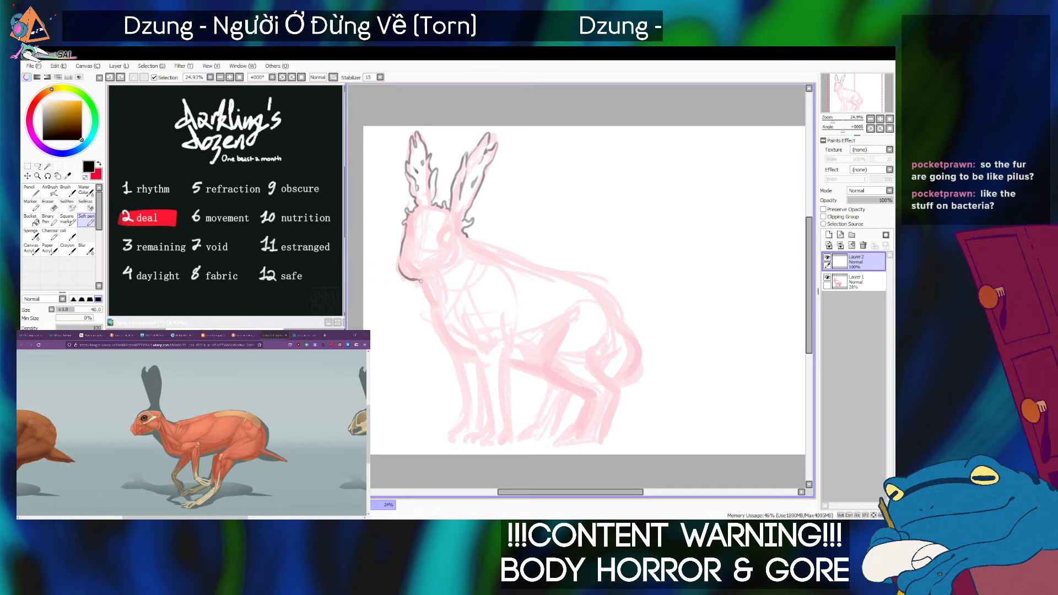
Try Soft pen sizes up to 100 for a shading stroke on the rabbit's muzzle.
{"action": "key", "text": "alt+Tab"}
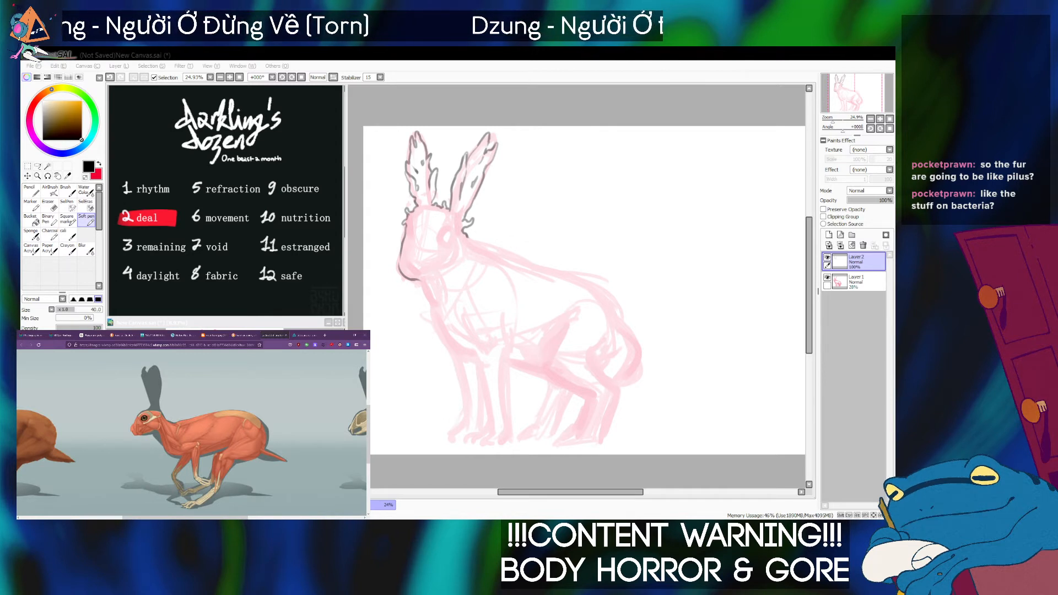
{"action": "left_click", "coordinate": [425, 261]}
{"action": "key", "text": "bracketleft"}
{"action": "key", "text": "bracketleft"}
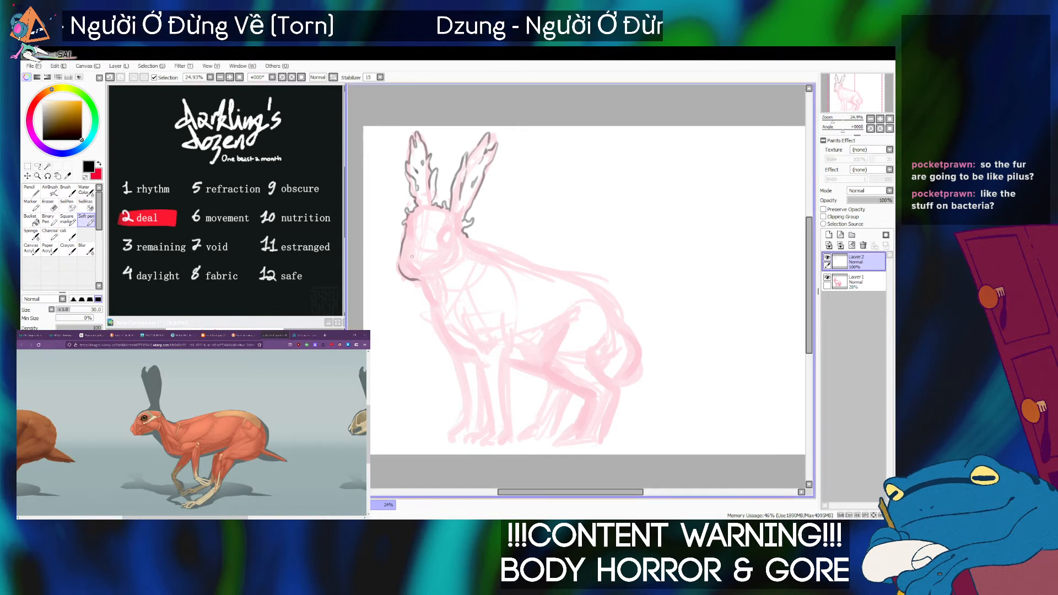
{"action": "key", "text": "Tab"}
{"action": "key", "text": "Tab"}
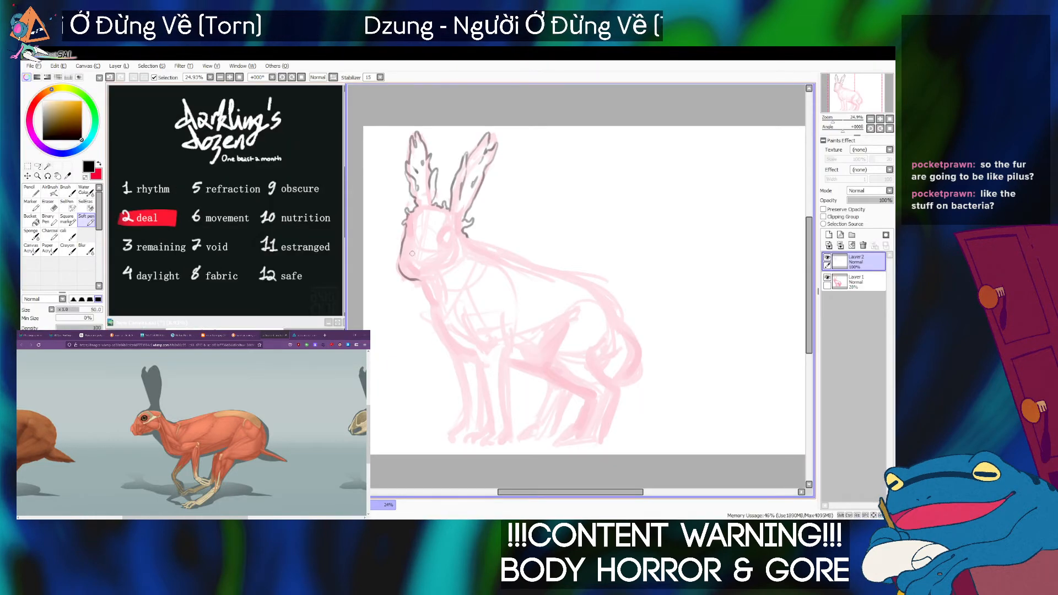
{"action": "key", "text": "bracketright"}
{"action": "key", "text": "bracketright"}
{"action": "key", "text": "bracketright"}
{"action": "key", "text": "bracketright"}
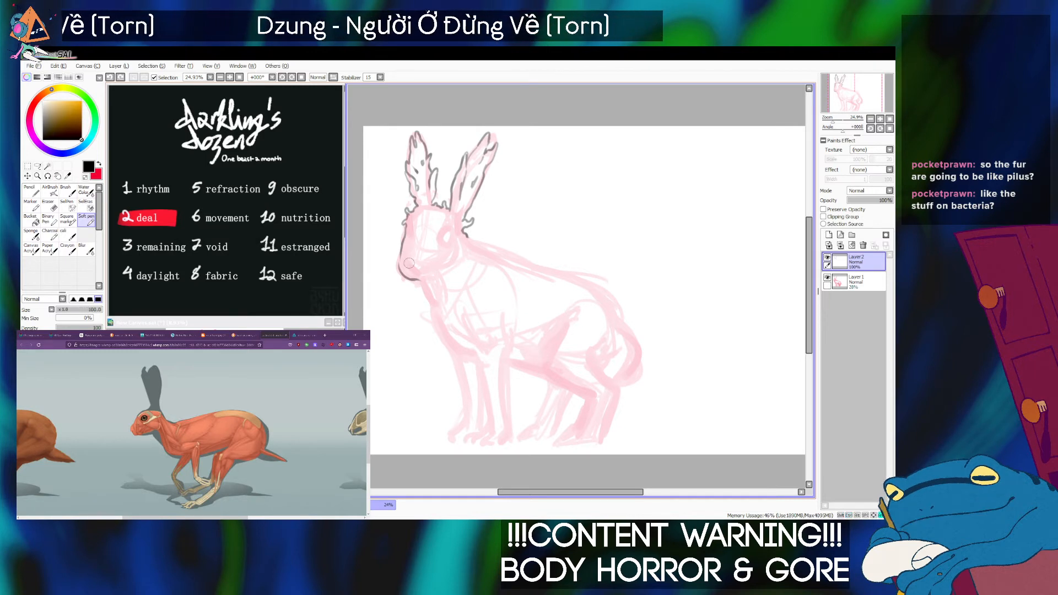
{"action": "mouse_move", "coordinate": [412, 263]}
{"action": "left_mouse_down"}
{"action": "mouse_move", "coordinate": [413, 249]}
{"action": "mouse_move", "coordinate": [413, 267]}
{"action": "left_mouse_up"}
{"action": "key", "text": "bracketleft"}
{"action": "key", "text": "bracketleft"}
{"action": "key", "text": "ctrl+z"}
Shade the front of the muzzle with short, wispy grey strokes at brush size 50.
{"action": "key", "text": "bracketleft"}
{"action": "key", "text": "bracketleft"}
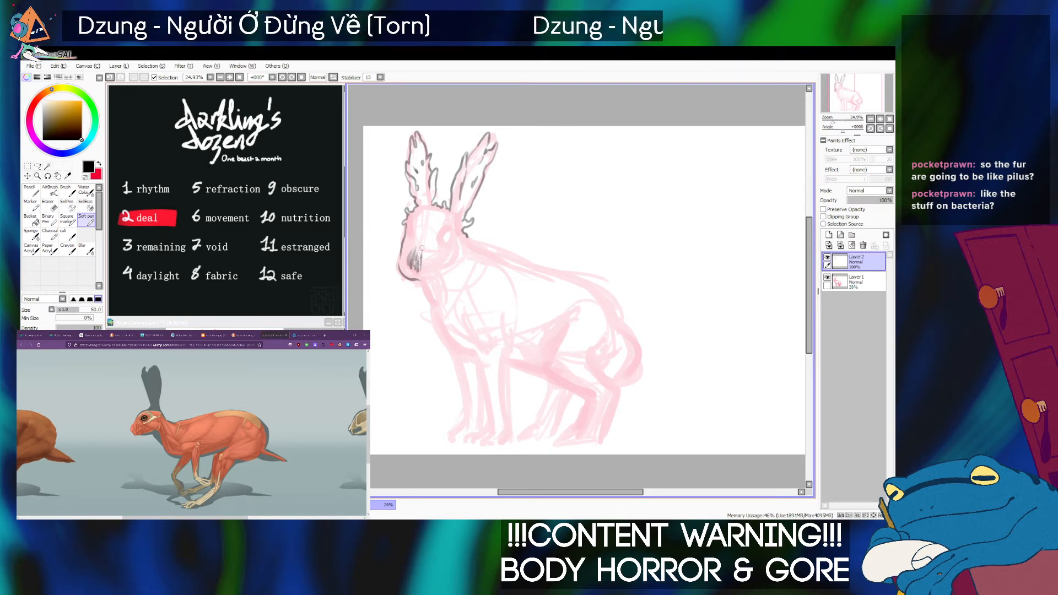
{"action": "left_click_drag", "start_coordinate": [422, 265], "coordinate": [420, 262]}
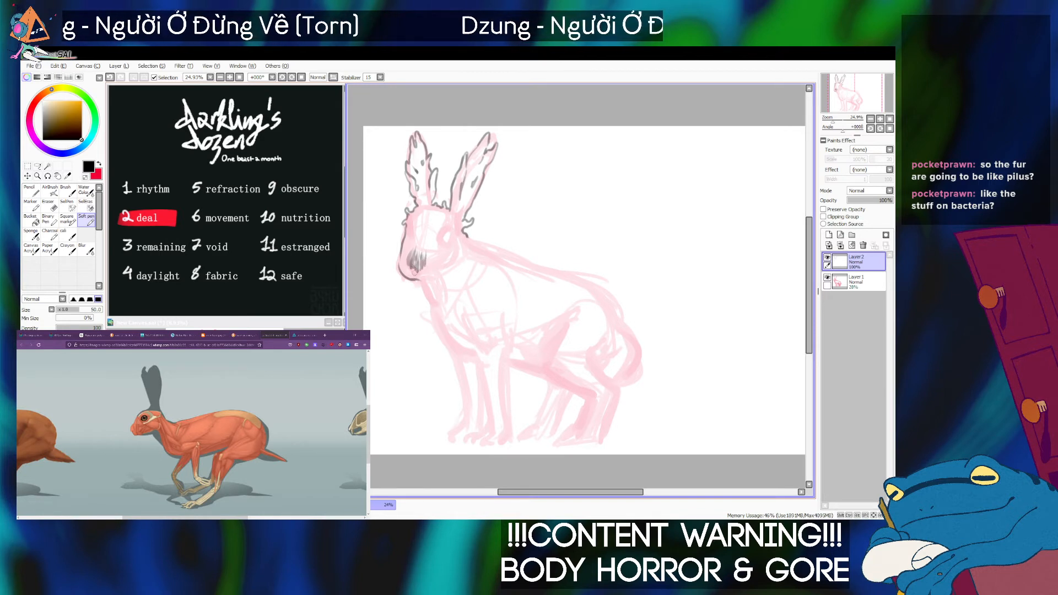
{"action": "key", "text": "bracketright"}
{"action": "key", "text": "bracketright"}
{"action": "key", "text": "bracketright"}
{"action": "key", "text": "bracketright"}
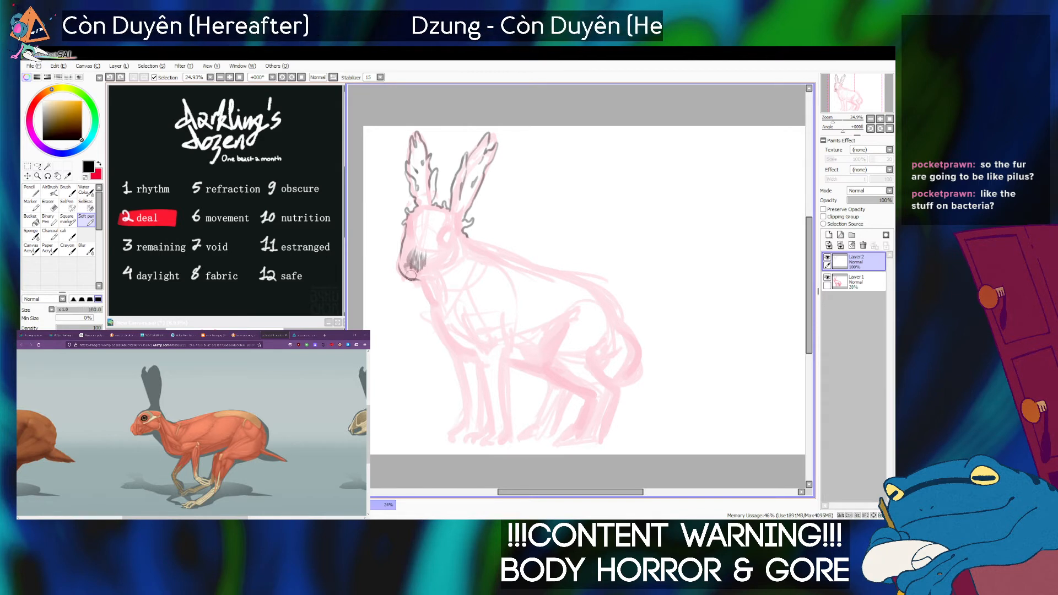
{"action": "key", "text": "ctrl+z"}
{"action": "key", "text": "ctrl+z"}
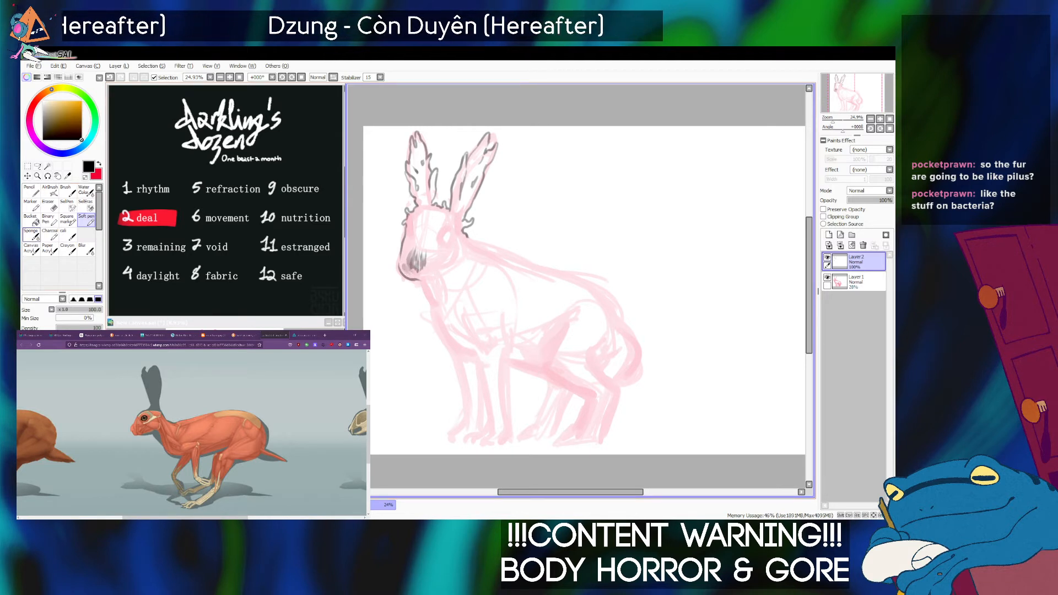
Add a Soft pen stroke running from the shaded muzzle up towards the bridge of the nose.
{"action": "left_click", "coordinate": [31, 235]}
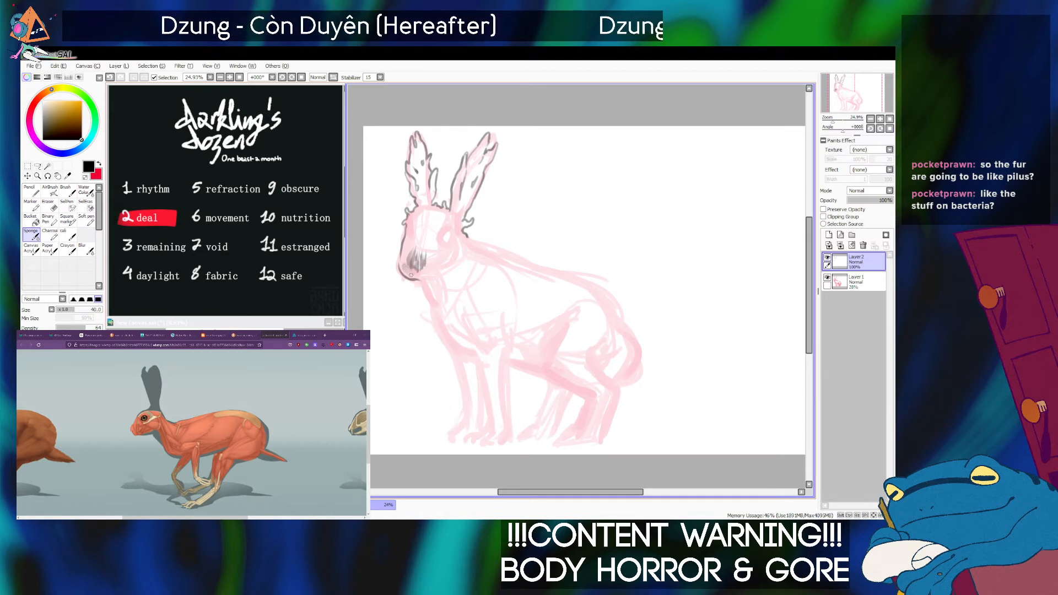
{"action": "left_click", "coordinate": [87, 219]}
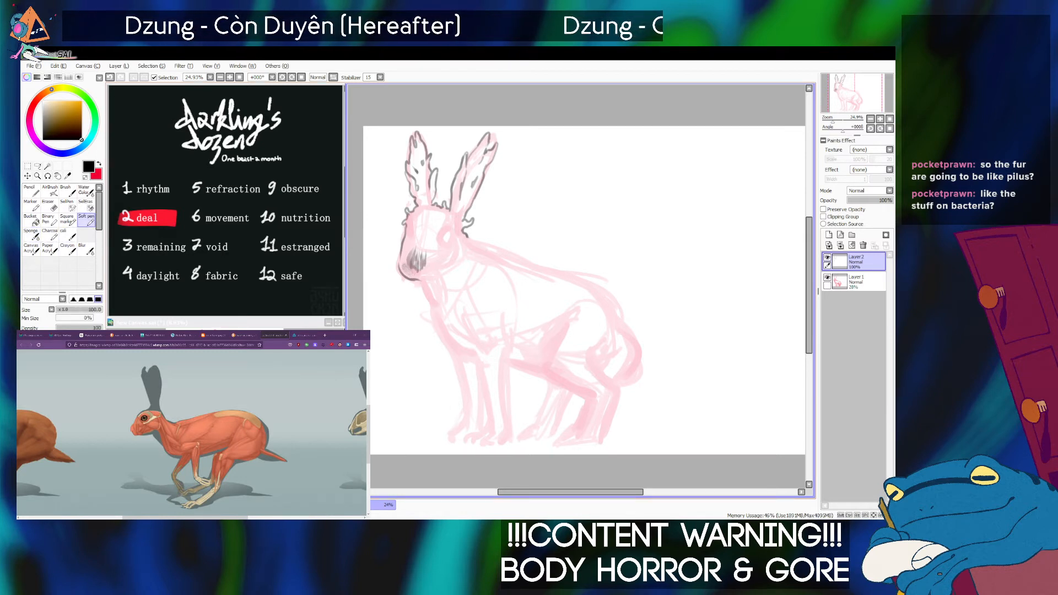
{"action": "key", "text": "bracketleft"}
{"action": "key", "text": "bracketleft"}
{"action": "key", "text": "bracketleft"}
{"action": "key", "text": "bracketleft"}
{"action": "key", "text": "bracketright"}
{"action": "key", "text": "bracketright"}
{"action": "key", "text": "bracketright"}
{"action": "left_click_drag", "start_coordinate": [415, 265], "coordinate": [422, 252]}
Fill the rabbit's forehead and the bridge of its face with broad grey strokes at brush size 160.
{"action": "key", "text": "bracketleft"}
{"action": "key", "text": "bracketleft"}
{"action": "key", "text": "bracketright"}
{"action": "key", "text": "bracketright"}
{"action": "key", "text": "bracketright"}
{"action": "key", "text": "bracketright"}
{"action": "key", "text": "bracketright"}
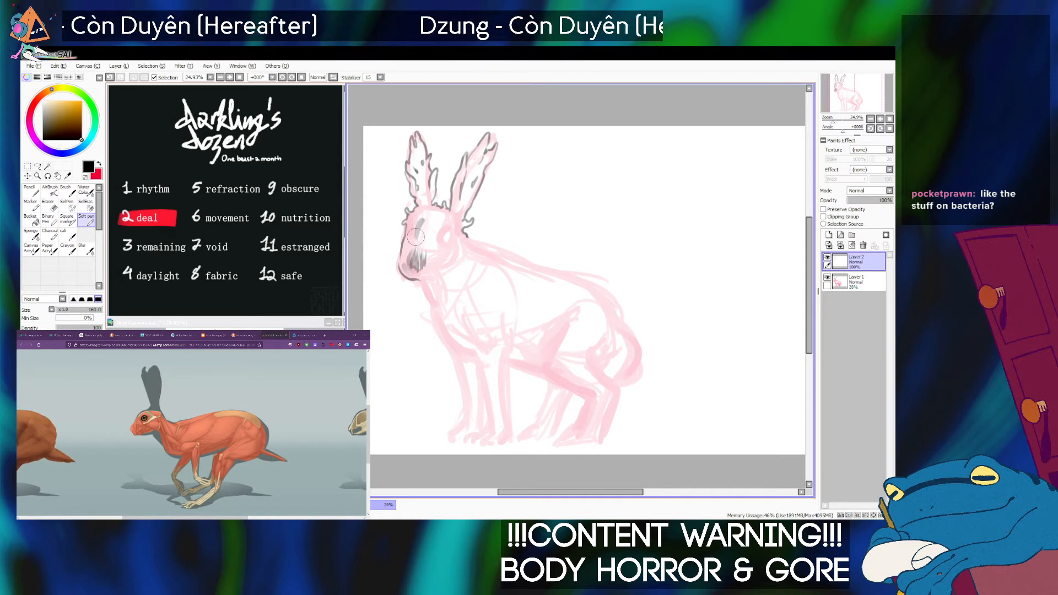
{"action": "mouse_move", "coordinate": [418, 225]}
{"action": "left_mouse_down"}
{"action": "mouse_move", "coordinate": [432, 233]}
{"action": "mouse_move", "coordinate": [431, 217]}
{"action": "mouse_move", "coordinate": [417, 218]}
{"action": "mouse_move", "coordinate": [429, 248]}
{"action": "left_mouse_up"}
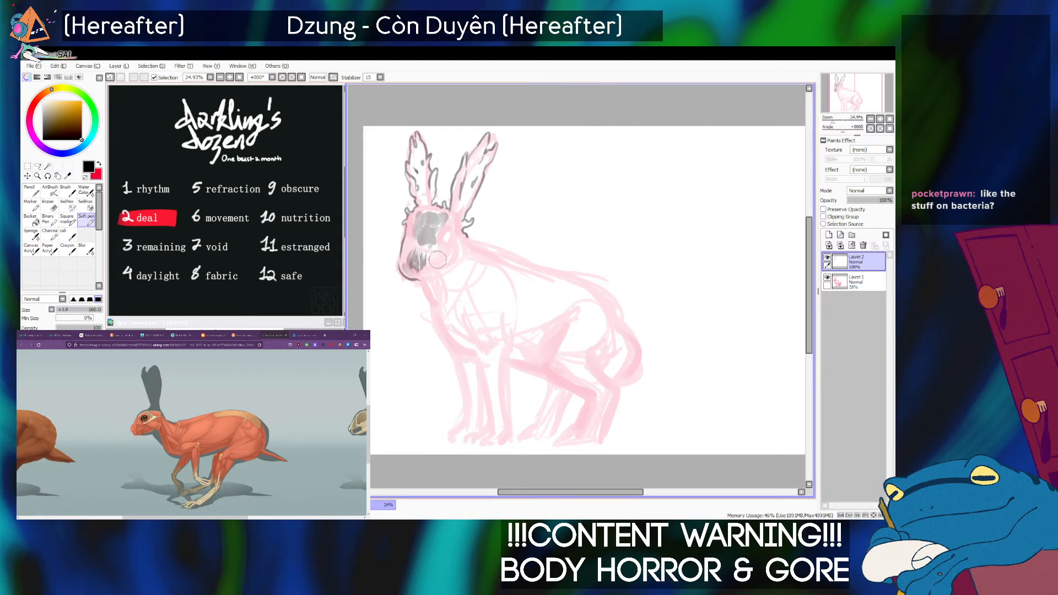
Shade the cheek and jaw below the rabbit's eye with dark strokes at brush size 60.
{"action": "mouse_move", "coordinate": [437, 255]}
{"action": "left_mouse_down"}
{"action": "mouse_move", "coordinate": [446, 259]}
{"action": "mouse_move", "coordinate": [436, 269]}
{"action": "left_mouse_up"}
{"action": "key", "text": "ctrl+z"}
{"action": "key", "text": "bracketleft"}
{"action": "key", "text": "bracketleft"}
{"action": "key", "text": "bracketleft"}
{"action": "key", "text": "bracketleft"}
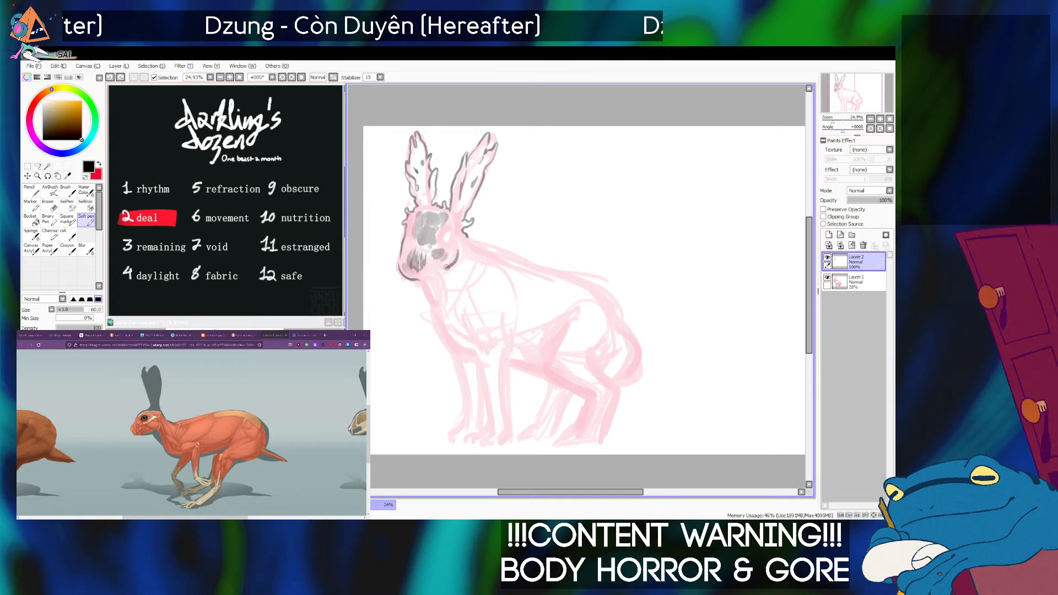
{"action": "left_click_drag", "start_coordinate": [459, 250], "coordinate": [436, 267]}
{"action": "key", "text": "bracketright"}
{"action": "key", "text": "ctrl+z"}
{"action": "key", "text": "bracketleft"}
{"action": "key", "text": "bracketright"}
{"action": "key", "text": "bracketright"}
{"action": "key", "text": "bracketright"}
{"action": "key", "text": "bracketright"}
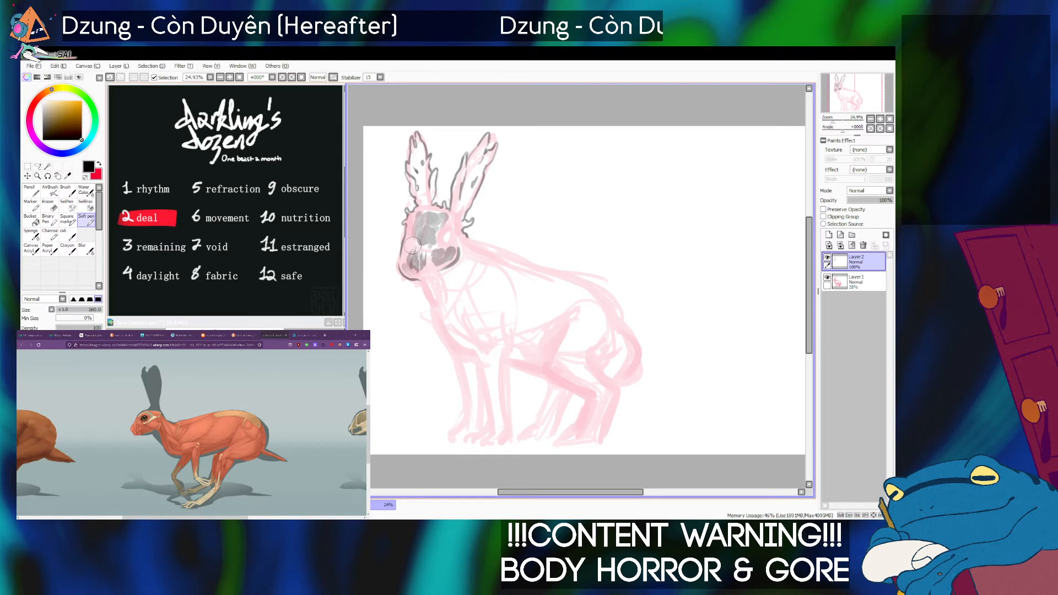
Blend the grey shading across the forehead, muzzle and cheek with the Sponge brush at size 60 to 70.
{"action": "left_click", "coordinate": [31, 234]}
{"action": "key", "text": "bracketright"}
{"action": "key", "text": "bracketright"}
{"action": "key", "text": "bracketright"}
{"action": "key", "text": "bracketright"}
{"action": "key", "text": "bracketright"}
{"action": "key", "text": "bracketright"}
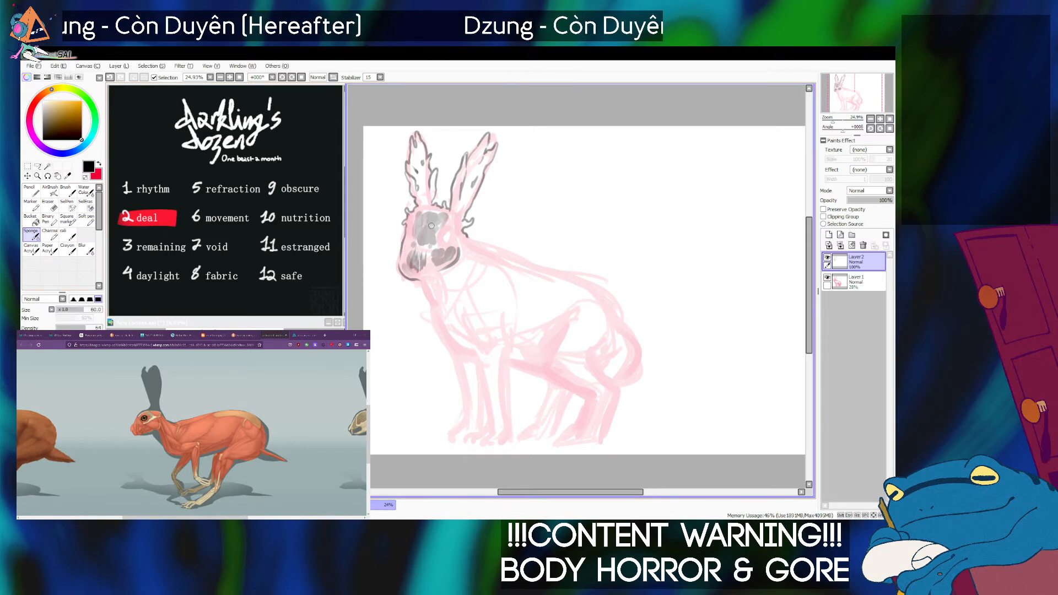
{"action": "key", "text": "bracketleft"}
{"action": "key", "text": "bracketleft"}
{"action": "key", "text": "bracketleft"}
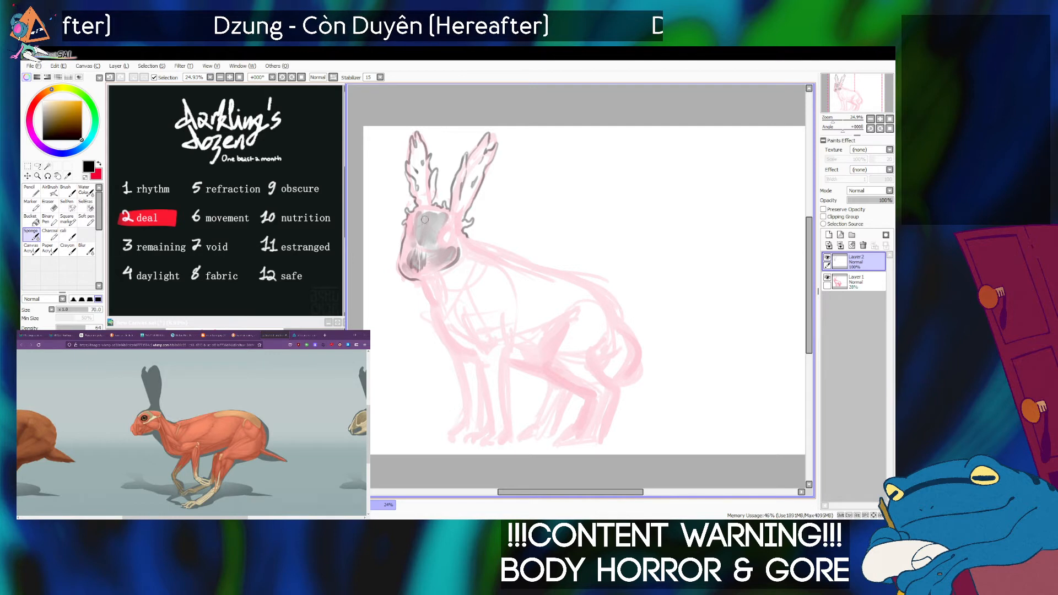
Choose the Soft pen, bring the rabbit's head into view, and review the hare photos and muscle and skeleton anatomy references in the browser.
{"action": "left_click", "coordinate": [86, 220]}
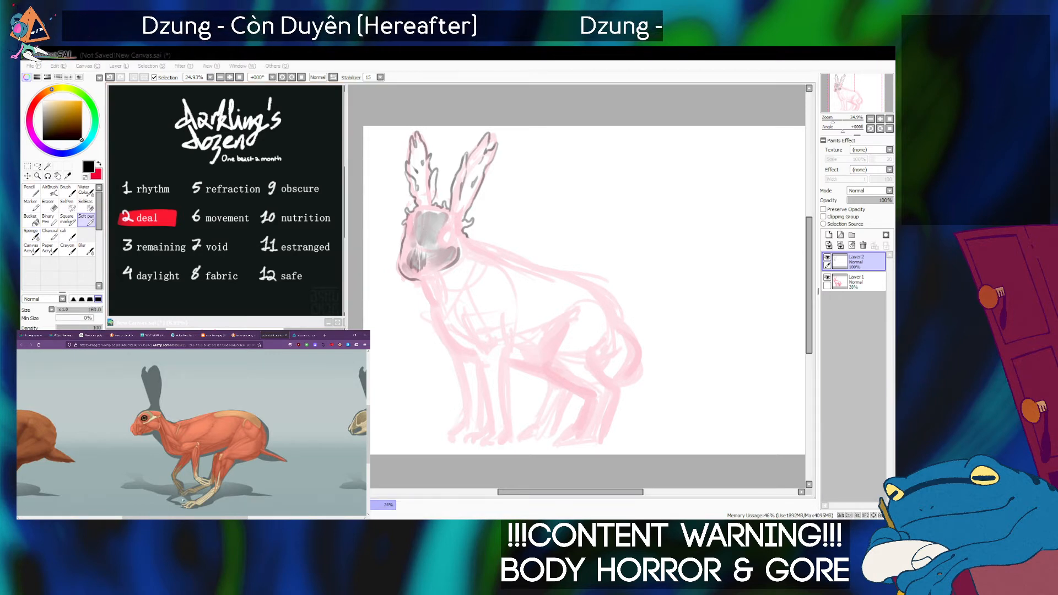
{"action": "key", "text": "alt+Tab"}
{"action": "scroll", "coordinate": [577, 286], "scroll_direction": "up", "scroll_amount": 3}
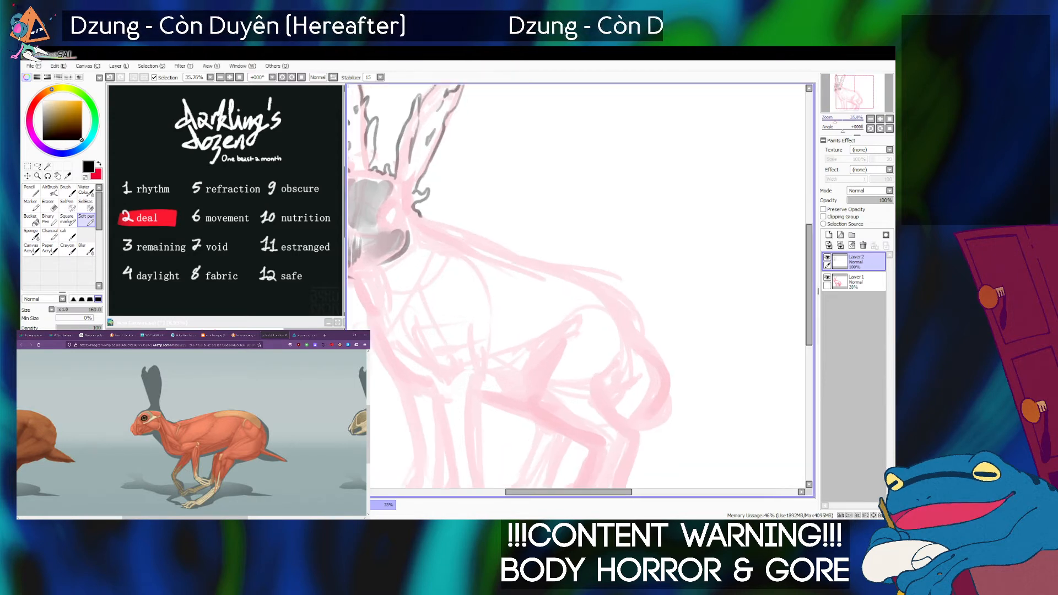
{"action": "left_click_drag", "start_coordinate": [551, 287], "coordinate": [703, 317]}
{"action": "key", "text": "alt+Tab"}
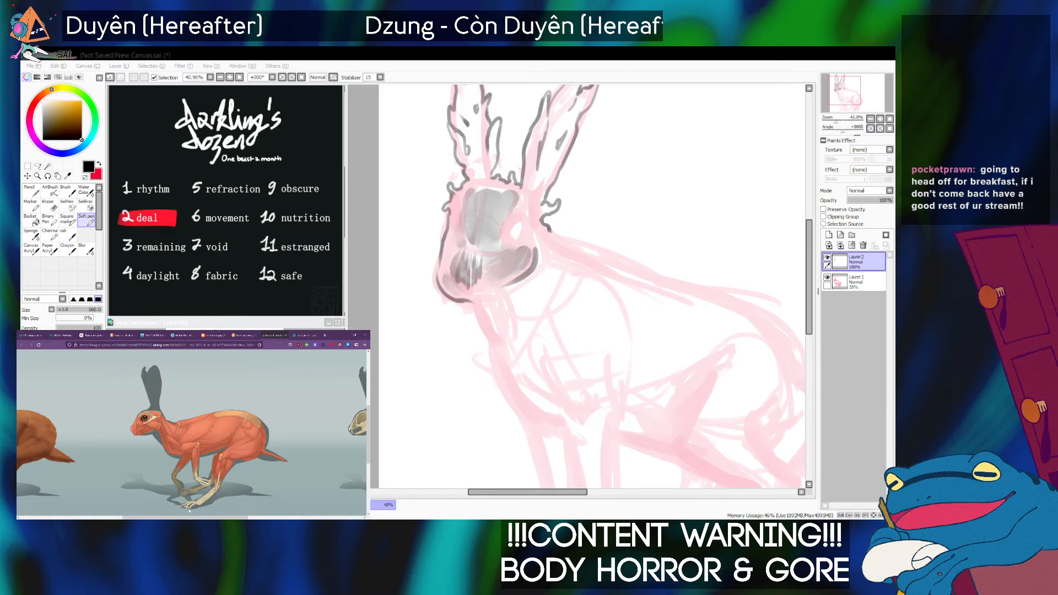
{"action": "left_click", "coordinate": [243, 335]}
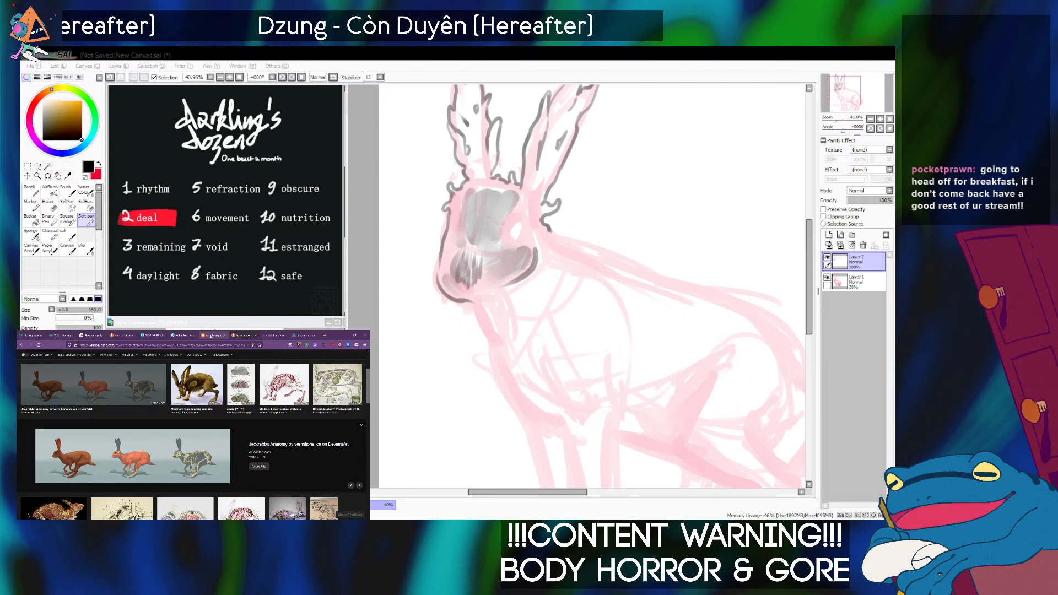
{"action": "left_click", "coordinate": [182, 335]}
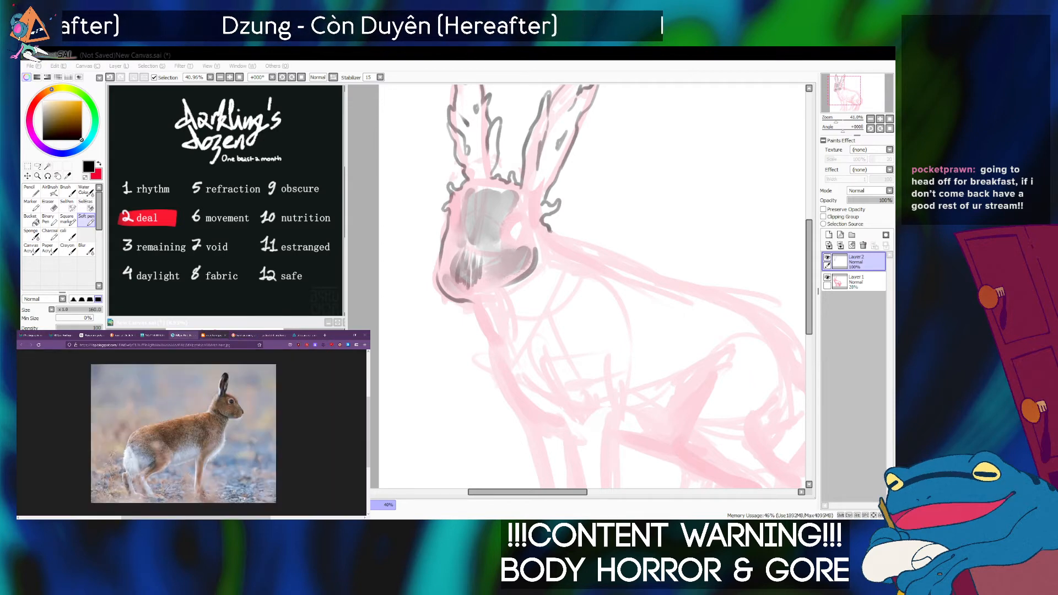
{"action": "left_click", "coordinate": [300, 335]}
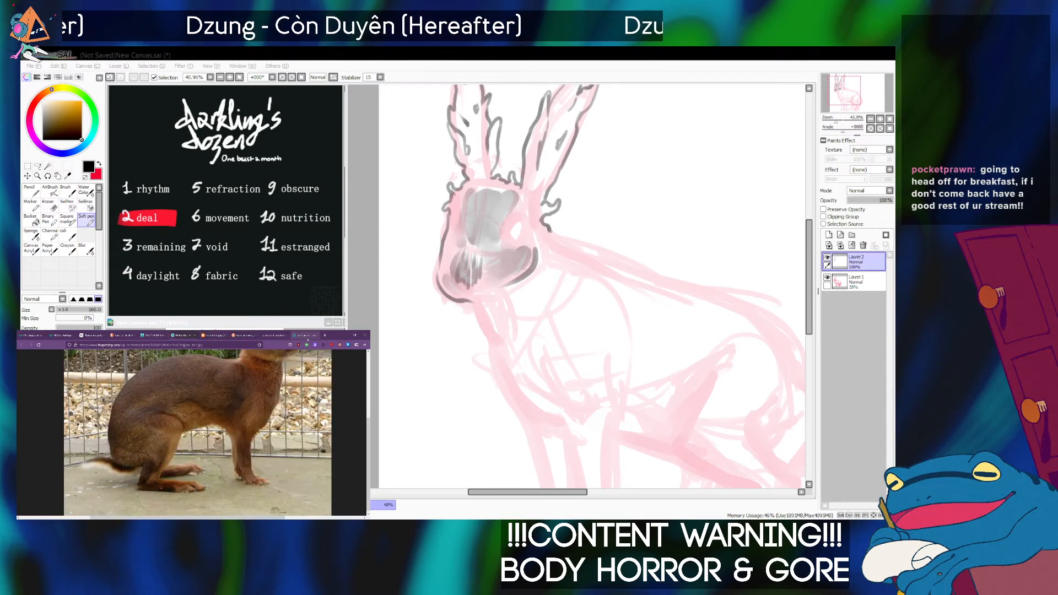
{"action": "left_click", "coordinate": [307, 337]}
{"action": "scroll", "coordinate": [255, 398], "scroll_direction": "down", "scroll_amount": 1}
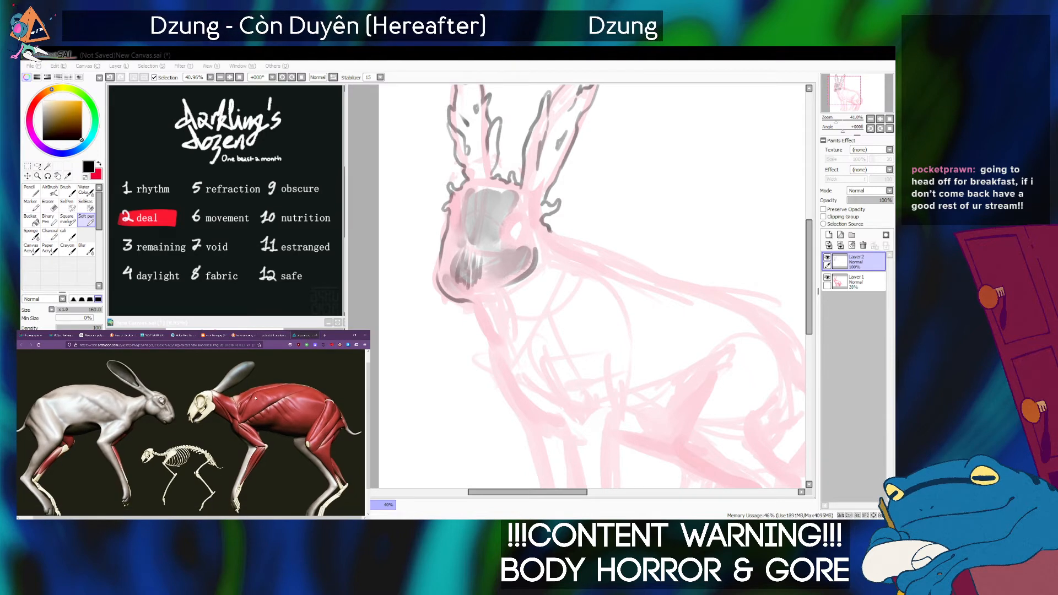
Examine the siphonophore colony and man o' war photos in the browser for translucent textures and cell patterns.
{"action": "left_click", "coordinate": [33, 335]}
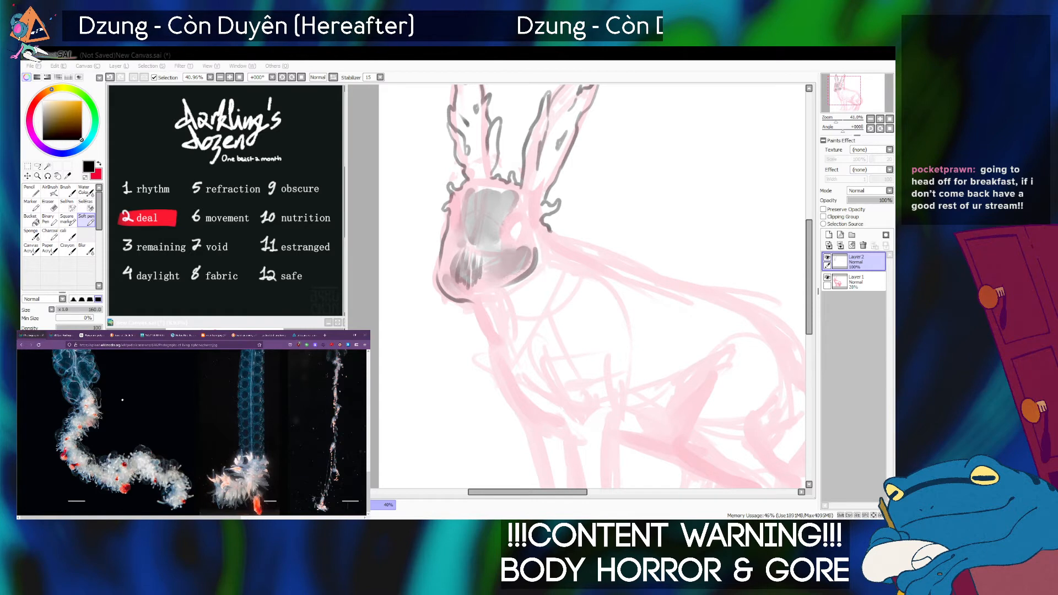
{"action": "scroll", "coordinate": [127, 409], "scroll_direction": "up", "scroll_amount": 5}
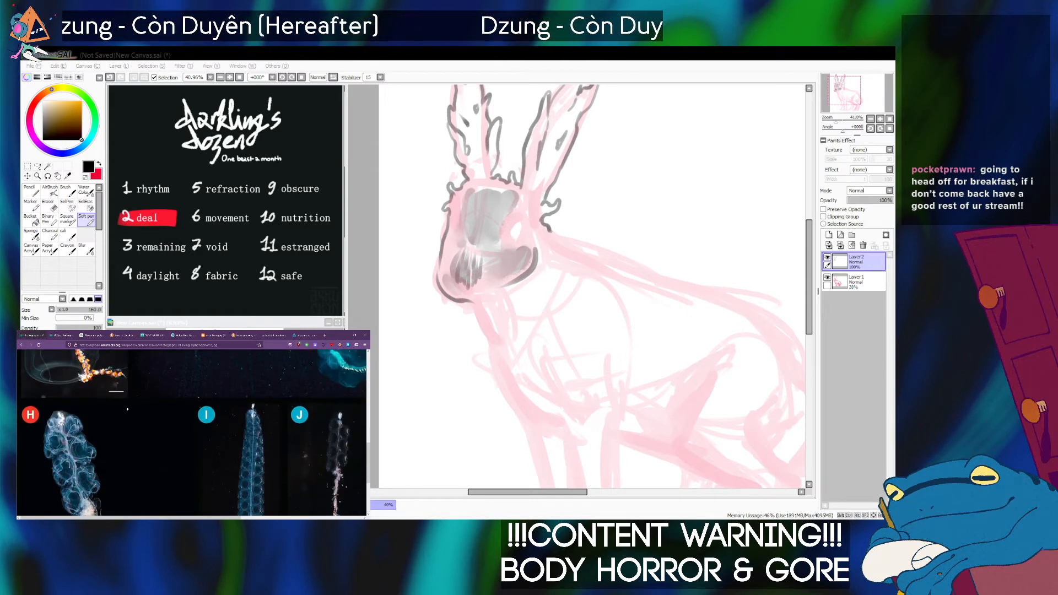
{"action": "scroll", "coordinate": [127, 409], "scroll_direction": "down", "scroll_amount": 5}
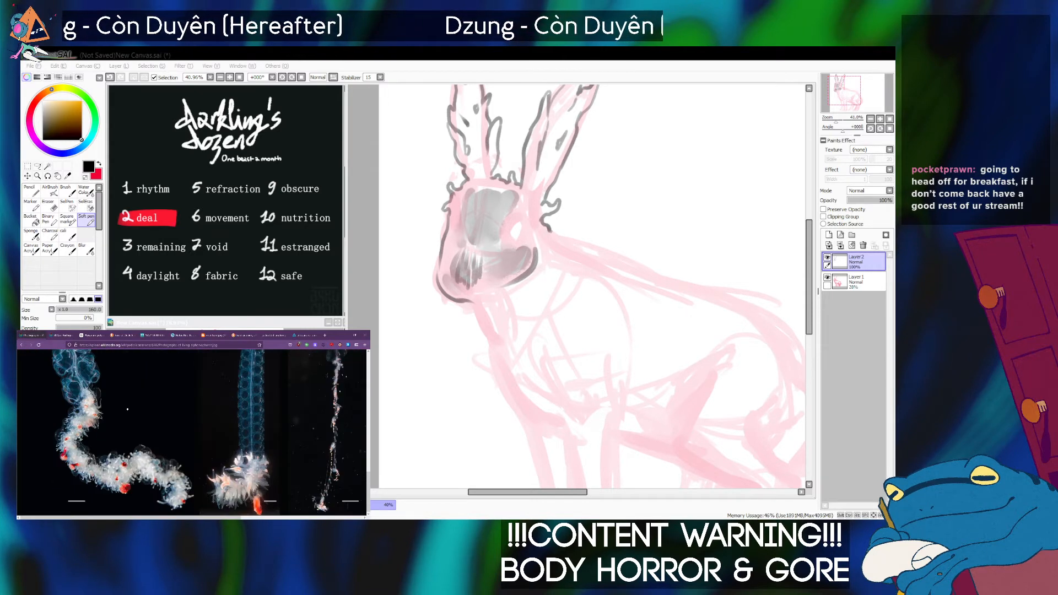
{"action": "left_click", "coordinate": [64, 334]}
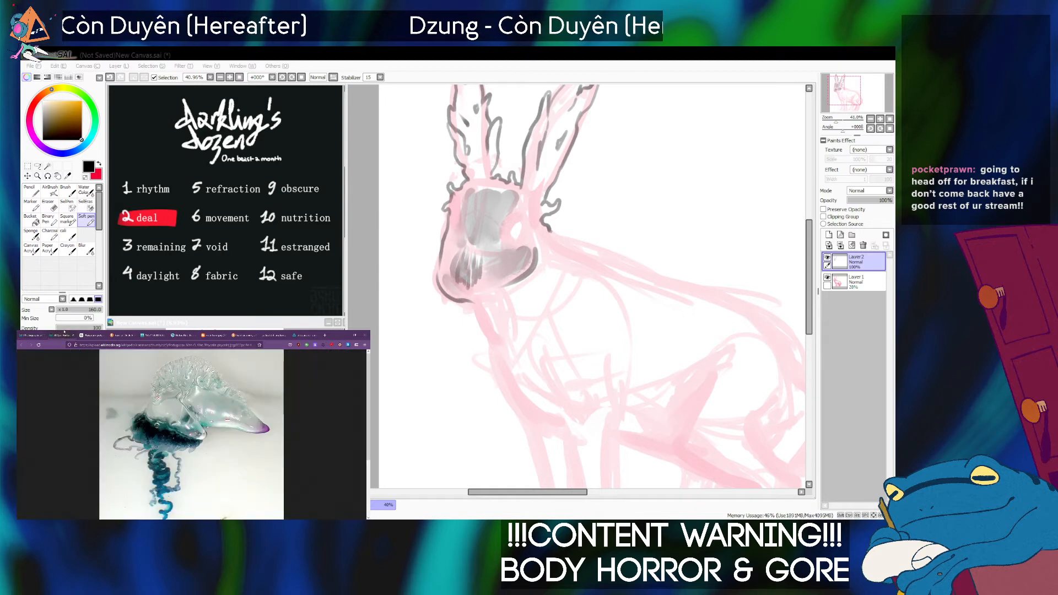
{"action": "scroll", "coordinate": [192, 434], "scroll_direction": "down", "scroll_amount": 5}
{"action": "scroll", "coordinate": [191, 434], "scroll_direction": "up", "scroll_amount": 5}
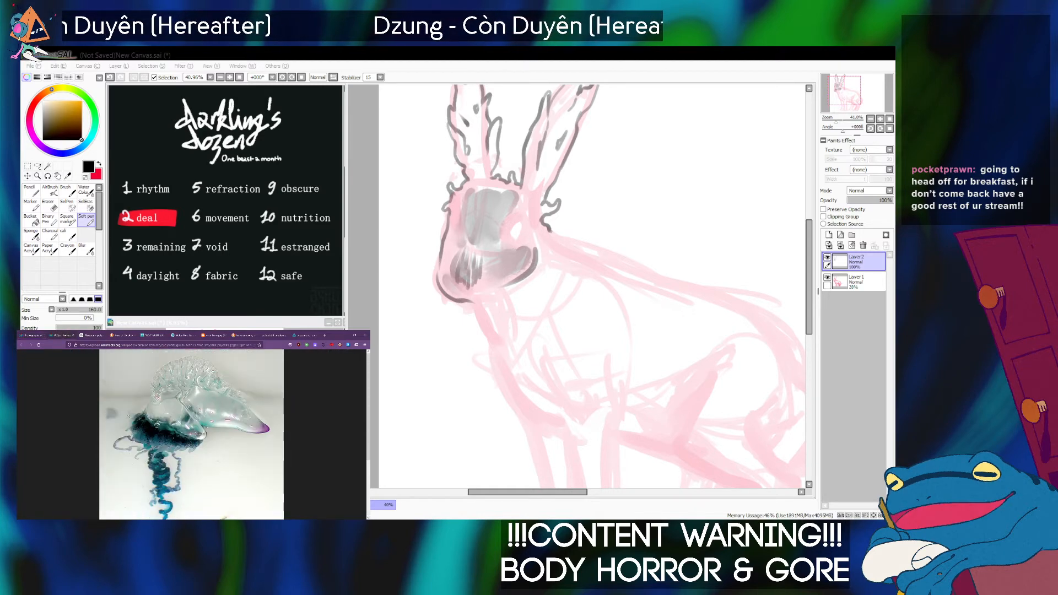
{"action": "left_click", "coordinate": [23, 335]}
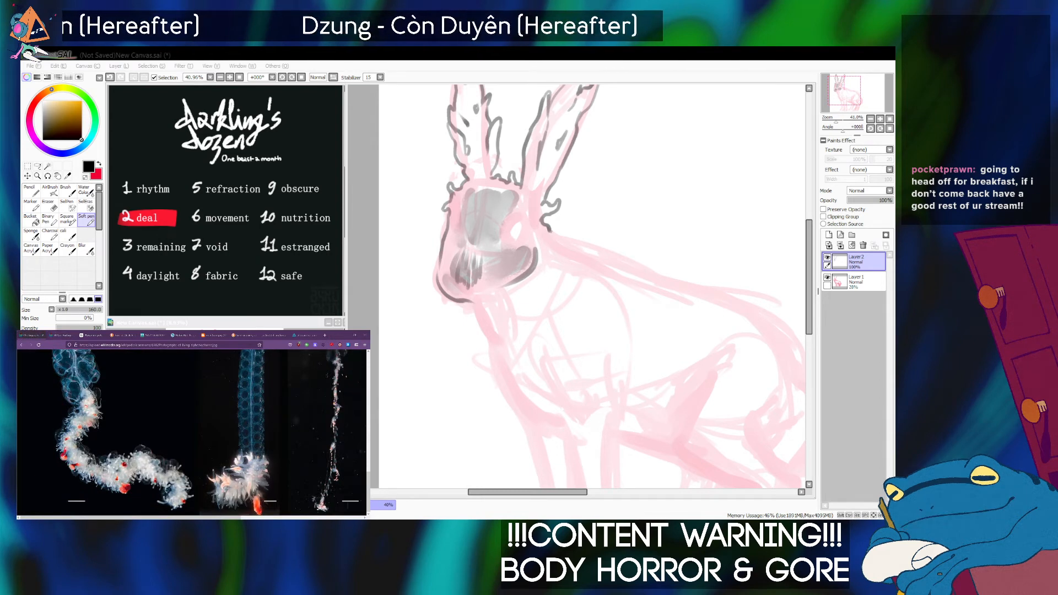
Shade around the rabbit's near eye on Layer 2 with dark Soft pen strokes.
{"action": "left_click", "coordinate": [537, 227]}
{"action": "key", "text": "bracketleft"}
{"action": "key", "text": "bracketleft"}
{"action": "key", "text": "bracketleft"}
{"action": "key", "text": "bracketleft"}
{"action": "key", "text": "bracketleft"}
{"action": "key", "text": "bracketleft"}
{"action": "key", "text": "bracketleft"}
{"action": "key", "text": "bracketleft"}
{"action": "key", "text": "bracketleft"}
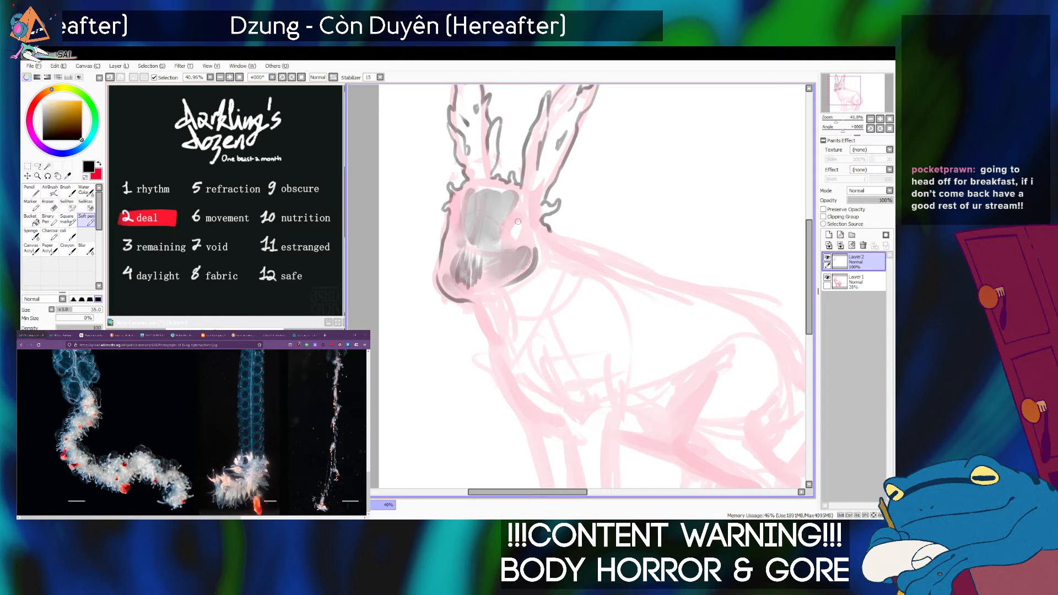
{"action": "key", "text": "bracketright"}
{"action": "key", "text": "bracketright"}
{"action": "key", "text": "bracketright"}
{"action": "key", "text": "bracketright"}
{"action": "key", "text": "bracketright"}
{"action": "key", "text": "bracketright"}
{"action": "key", "text": "bracketright"}
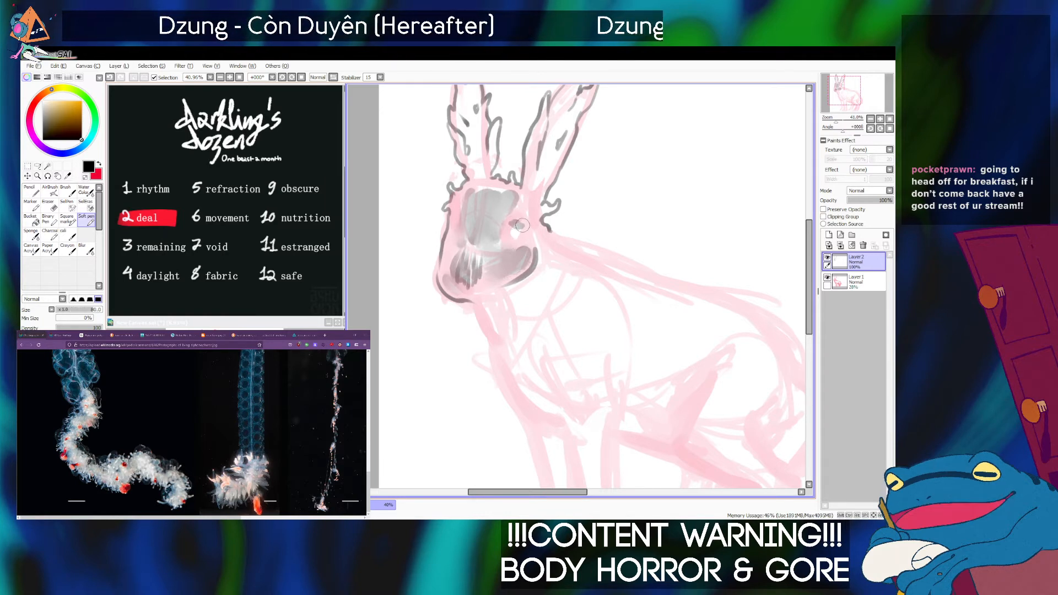
{"action": "mouse_move", "coordinate": [522, 232]}
{"action": "left_mouse_down"}
{"action": "mouse_move", "coordinate": [500, 236]}
{"action": "mouse_move", "coordinate": [516, 238]}
{"action": "mouse_move", "coordinate": [507, 248]}
{"action": "mouse_move", "coordinate": [514, 238]}
{"action": "mouse_move", "coordinate": [455, 220]}
{"action": "mouse_move", "coordinate": [458, 212]}
{"action": "mouse_move", "coordinate": [453, 219]}
{"action": "mouse_move", "coordinate": [457, 201]}
{"action": "mouse_move", "coordinate": [456, 240]}
{"action": "mouse_move", "coordinate": [518, 234]}
{"action": "mouse_move", "coordinate": [505, 250]}
{"action": "left_mouse_up"}
Blend the dark shading around both of the rabbit's eyes with the Sponge brush.
{"action": "left_click", "coordinate": [31, 233]}
{"action": "key", "text": "["}
{"action": "key", "text": "["}
{"action": "key", "text": "["}
{"action": "key", "text": "["}
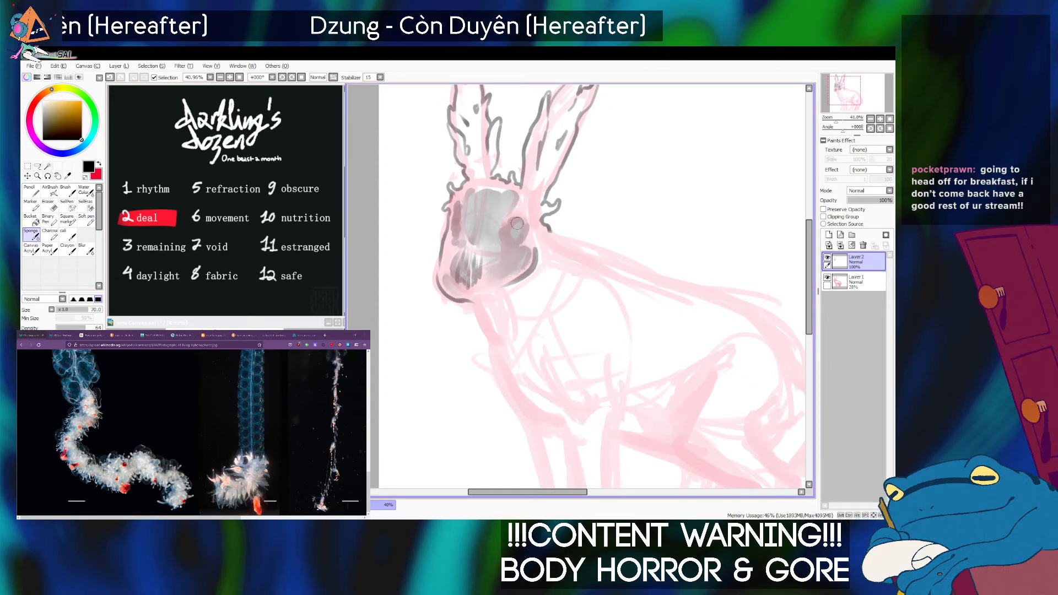
{"action": "key", "text": "["}
{"action": "key", "text": "["}
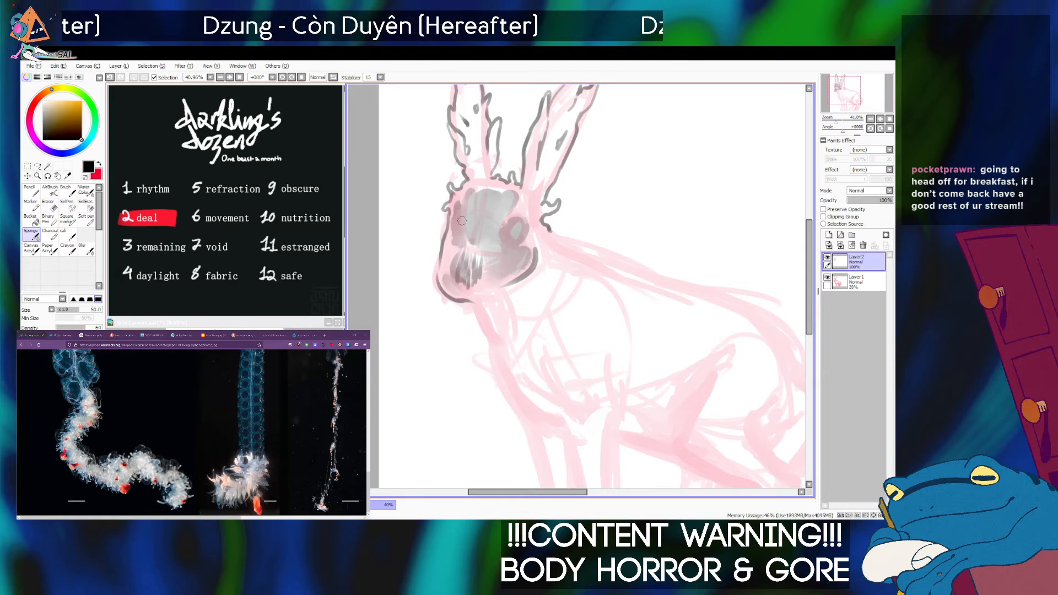
Carve a pale cell-like pattern into both shaded eyes using the Soft pen with transparent colour at size 20.
{"action": "left_click", "coordinate": [86, 221]}
{"action": "key", "text": "bracketleft"}
{"action": "key", "text": "bracketleft"}
{"action": "key", "text": "bracketleft"}
{"action": "key", "text": "bracketleft"}
{"action": "key", "text": "bracketleft"}
{"action": "key", "text": "bracketleft"}
{"action": "key", "text": "bracketleft"}
{"action": "key", "text": "bracketleft"}
{"action": "key", "text": "bracketleft"}
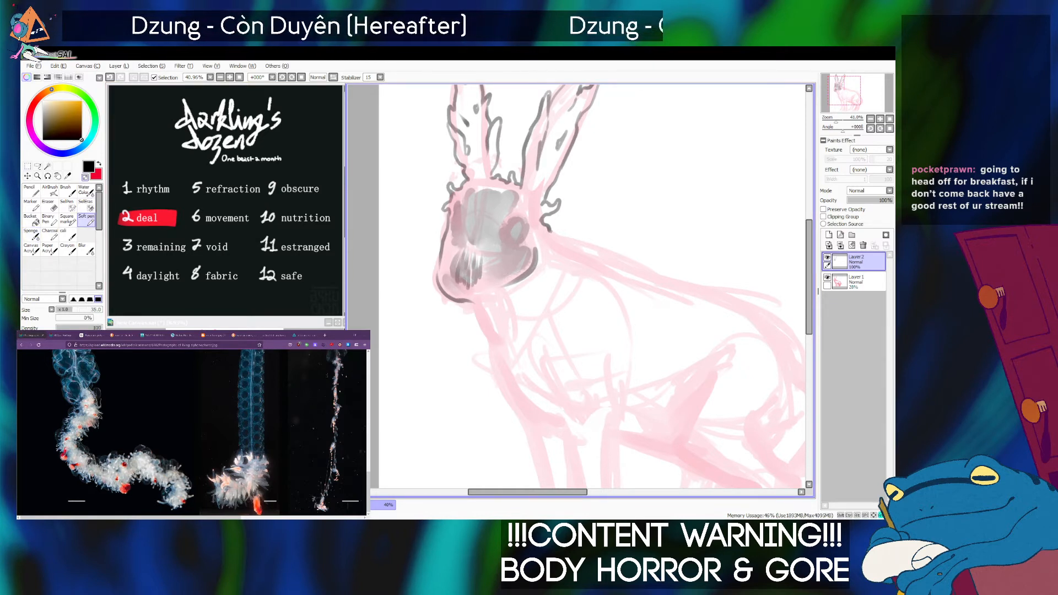
{"action": "key", "text": "bracketleft"}
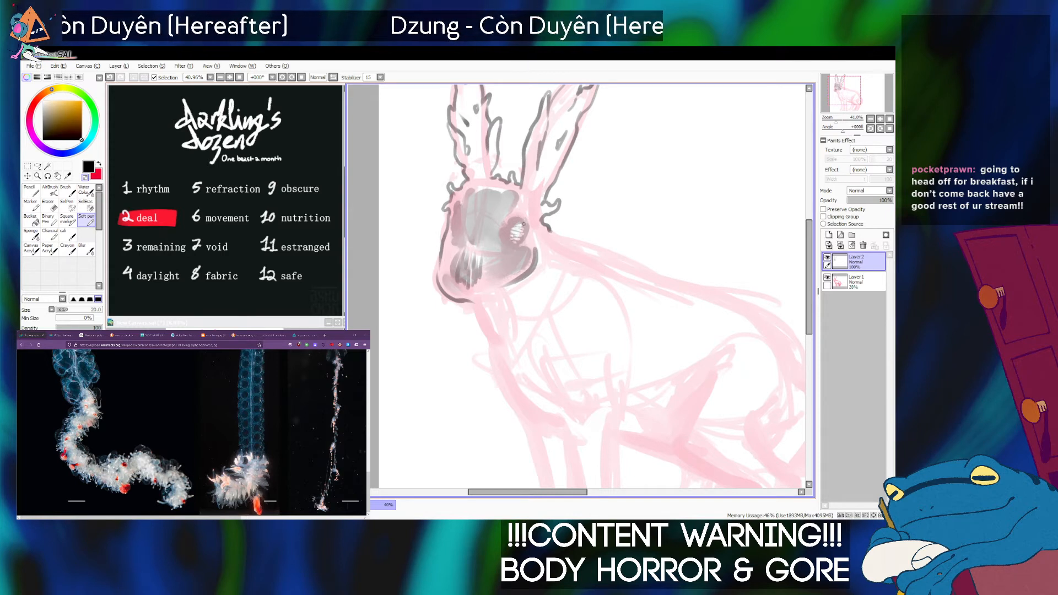
{"action": "key", "text": "x"}
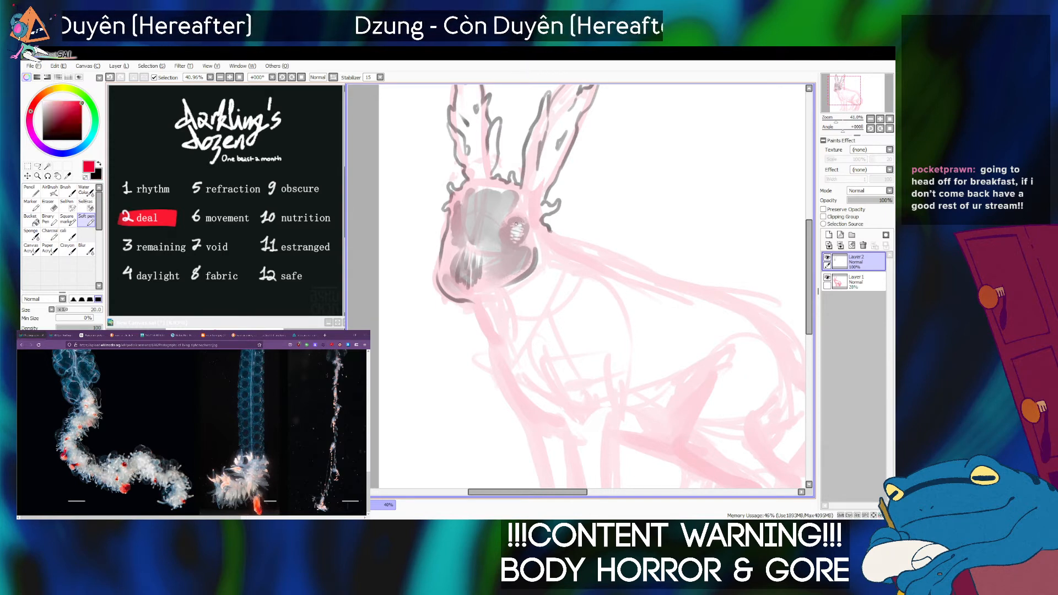
{"action": "key", "text": "x"}
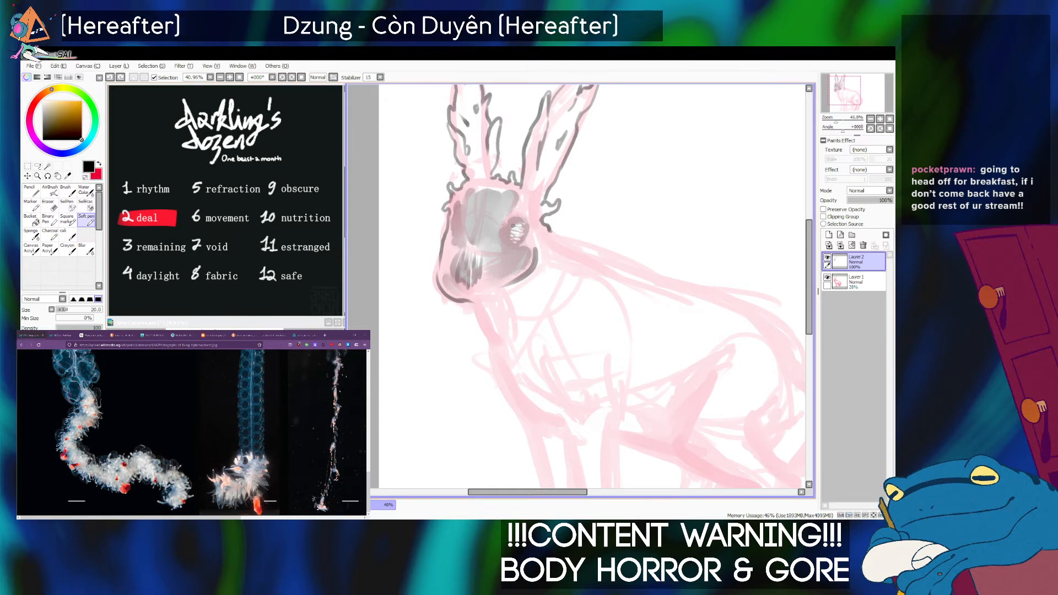
{"action": "key", "text": "ctrl+z"}
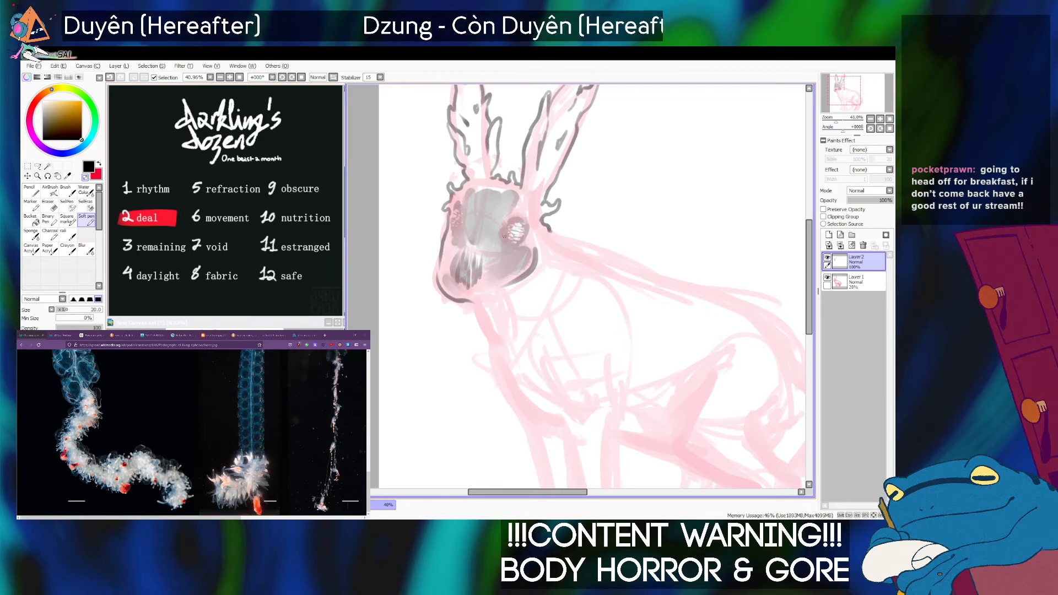
Hide the pink sketch layer to check the inked head alone, and show the sketch again.
{"action": "left_click", "coordinate": [827, 277]}
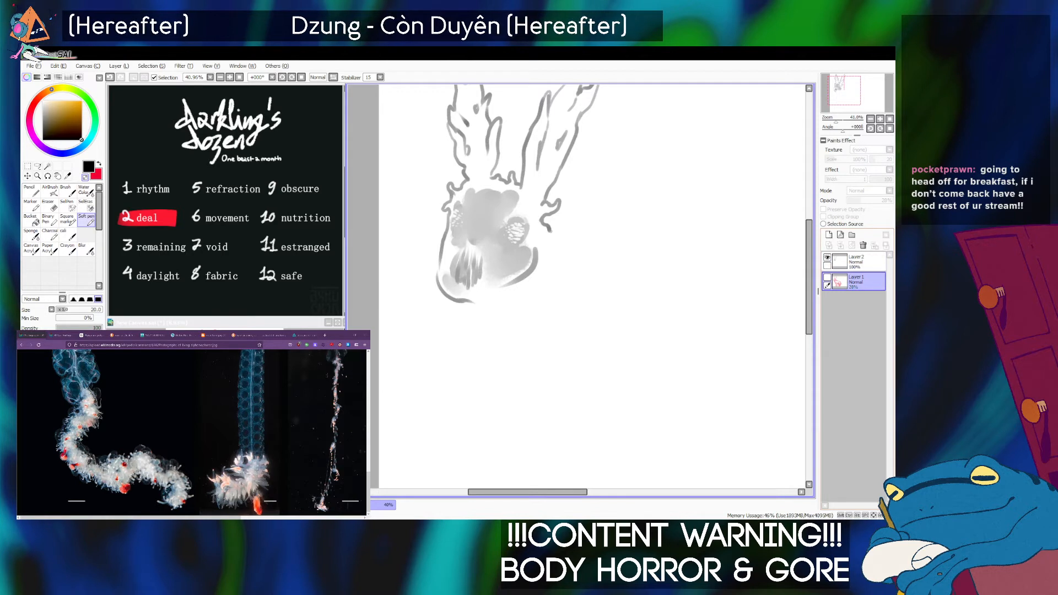
{"action": "left_click", "coordinate": [827, 277]}
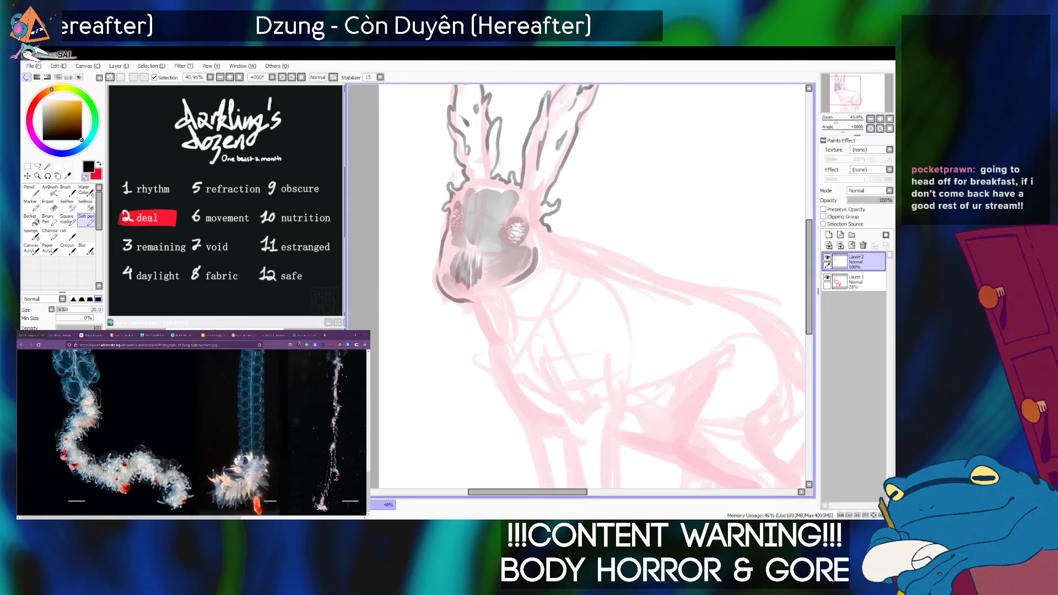
{"action": "left_click_drag", "start_coordinate": [836, 119], "coordinate": [834, 120]}
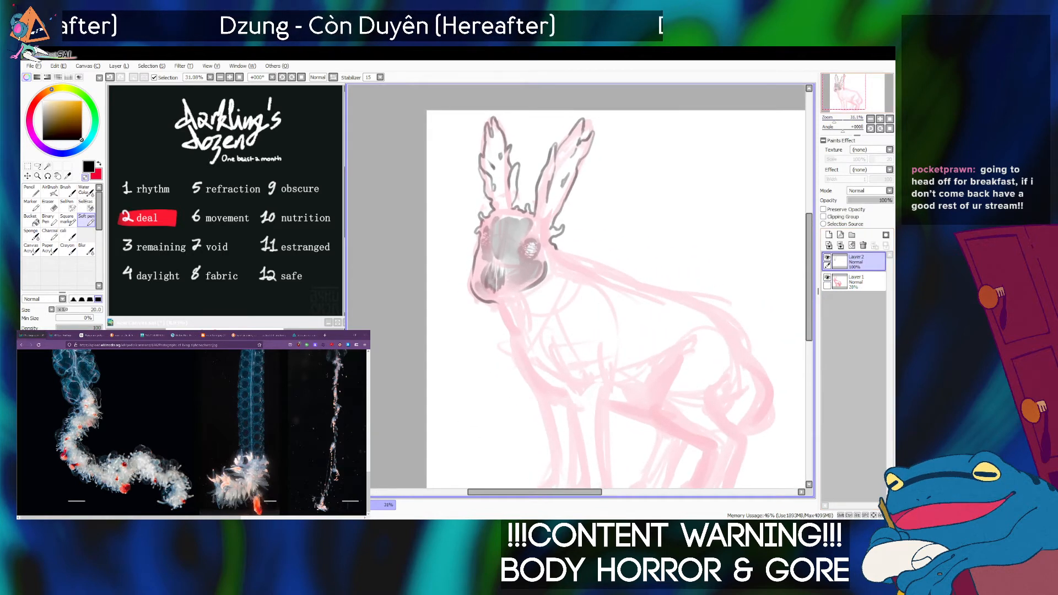
Try to ink the front line of the neck below the jaw in black with the Soft pen at size 40.
{"action": "left_click", "coordinate": [85, 178]}
{"action": "key", "text": "bracketright"}
{"action": "key", "text": "bracketright"}
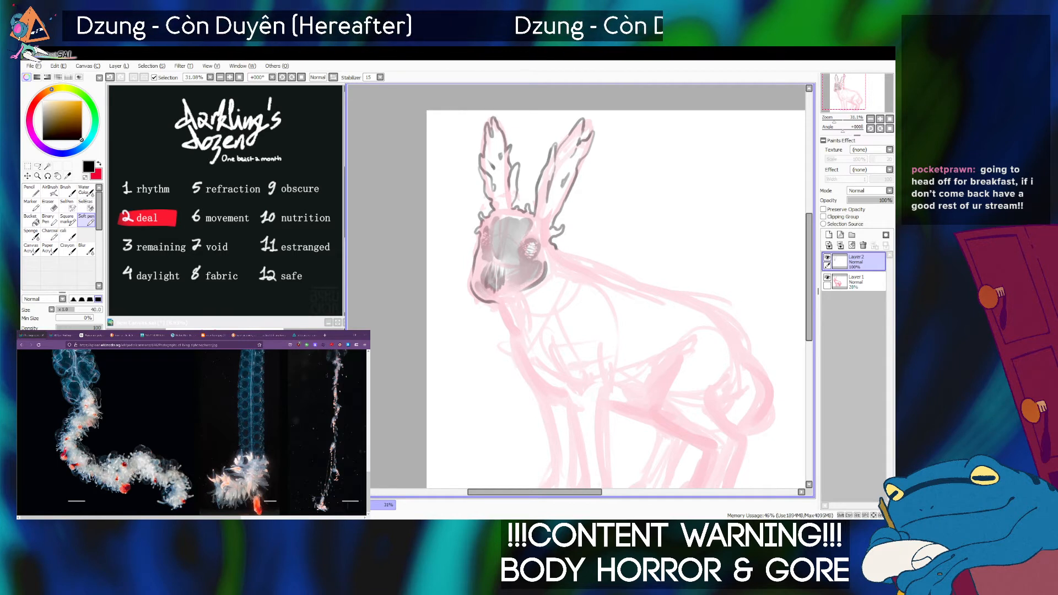
{"action": "left_click_drag", "start_coordinate": [499, 301], "coordinate": [511, 326]}
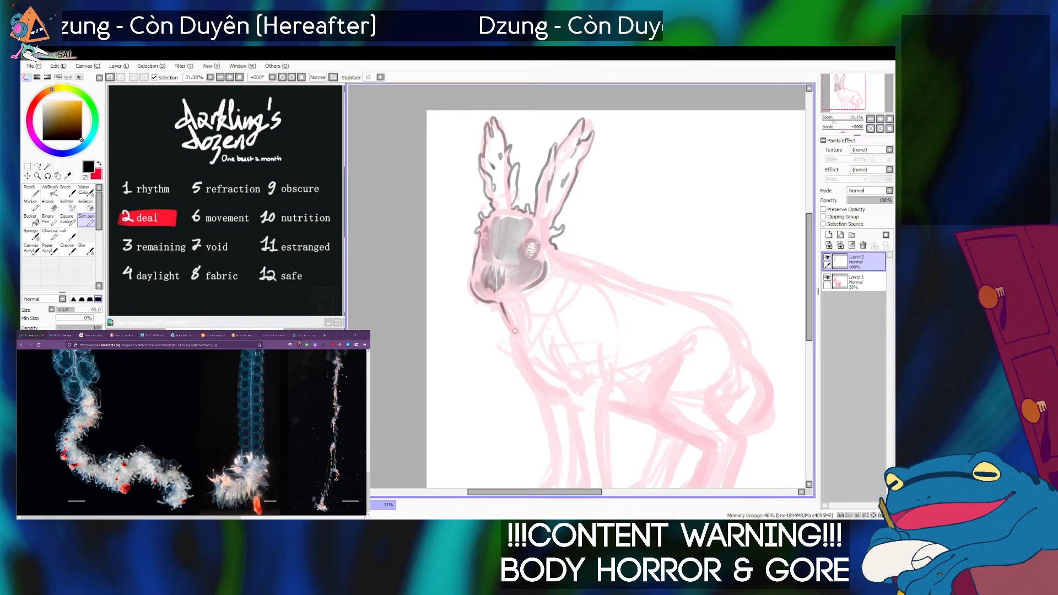
Compare the man o' war photo, the Physarum polycephalum article and the siphonophore images, and return to the canvas.
{"action": "left_click", "coordinate": [174, 516]}
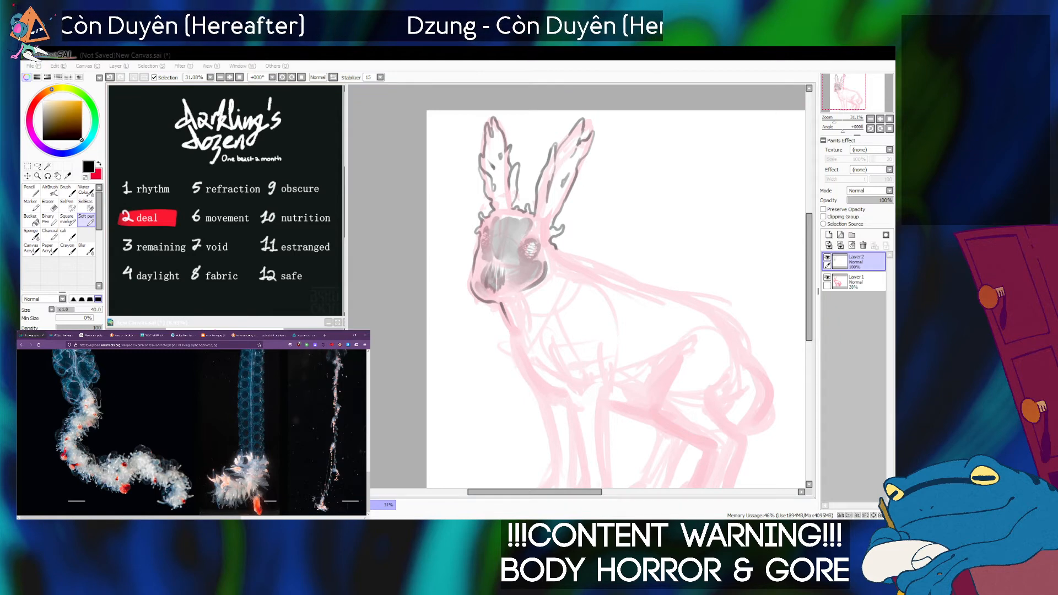
{"action": "left_click", "coordinate": [63, 334]}
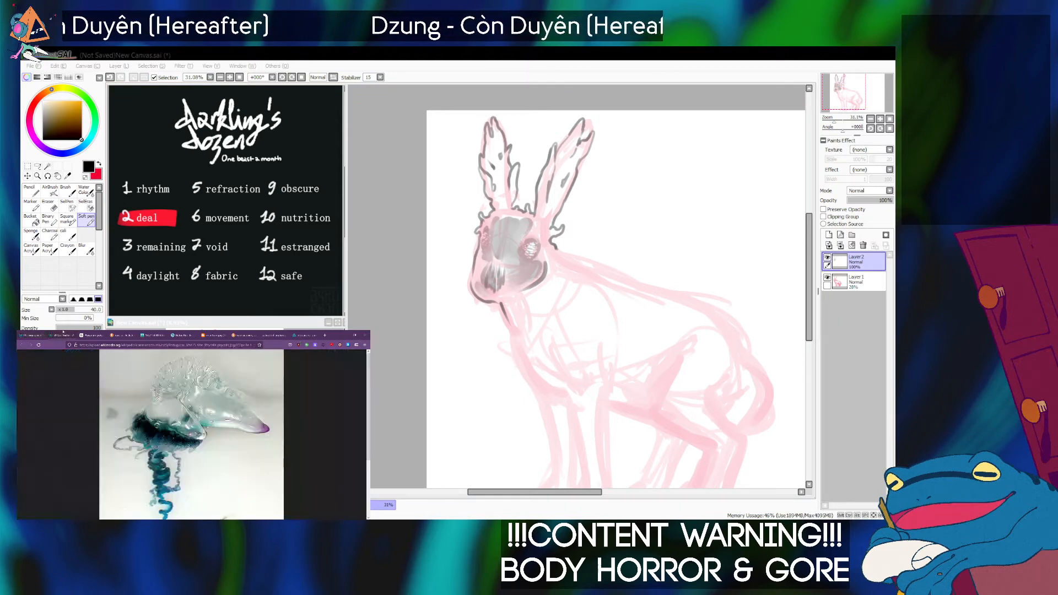
{"action": "left_click", "coordinate": [92, 334]}
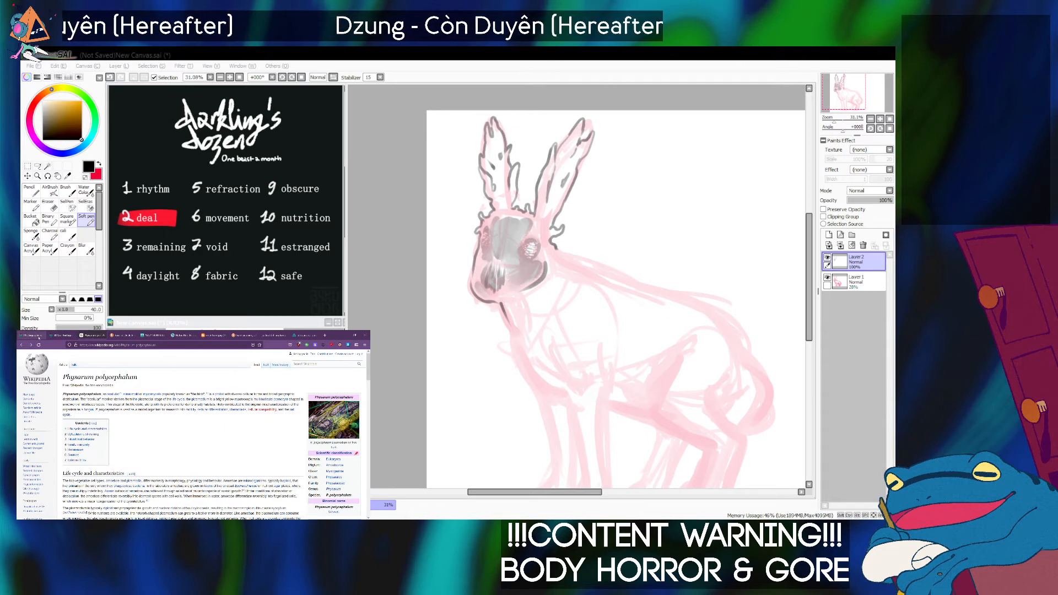
{"action": "left_click", "coordinate": [31, 336]}
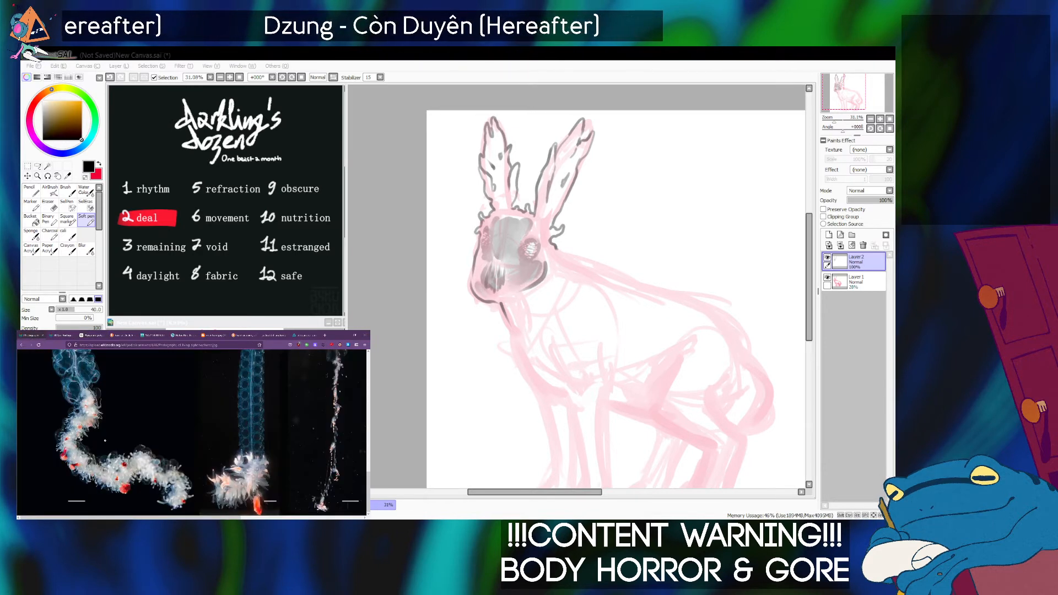
{"action": "scroll", "coordinate": [105, 441], "scroll_direction": "down", "scroll_amount": 3}
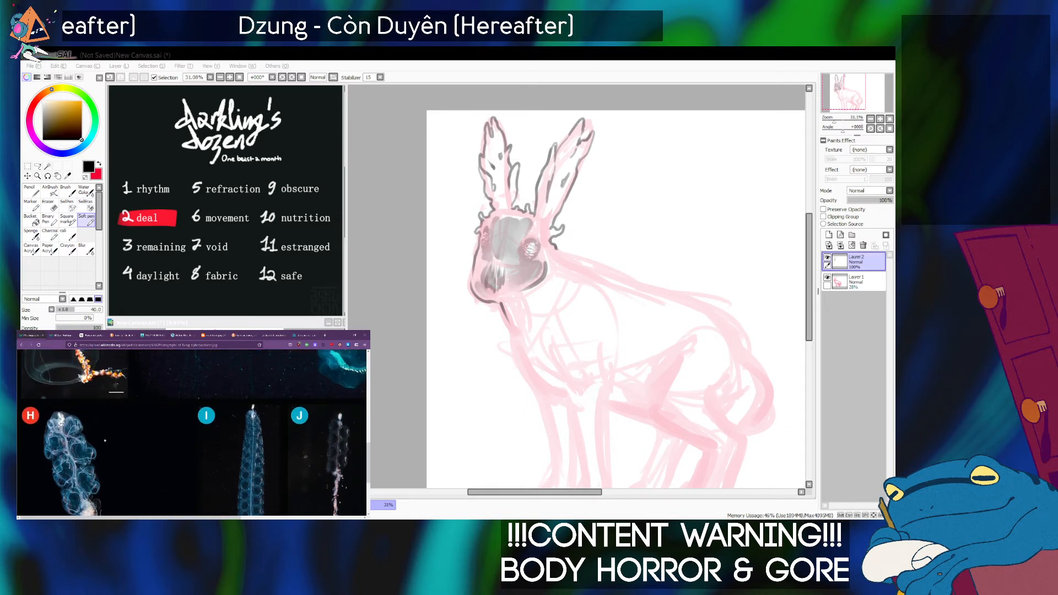
{"action": "key", "text": "alt+Tab"}
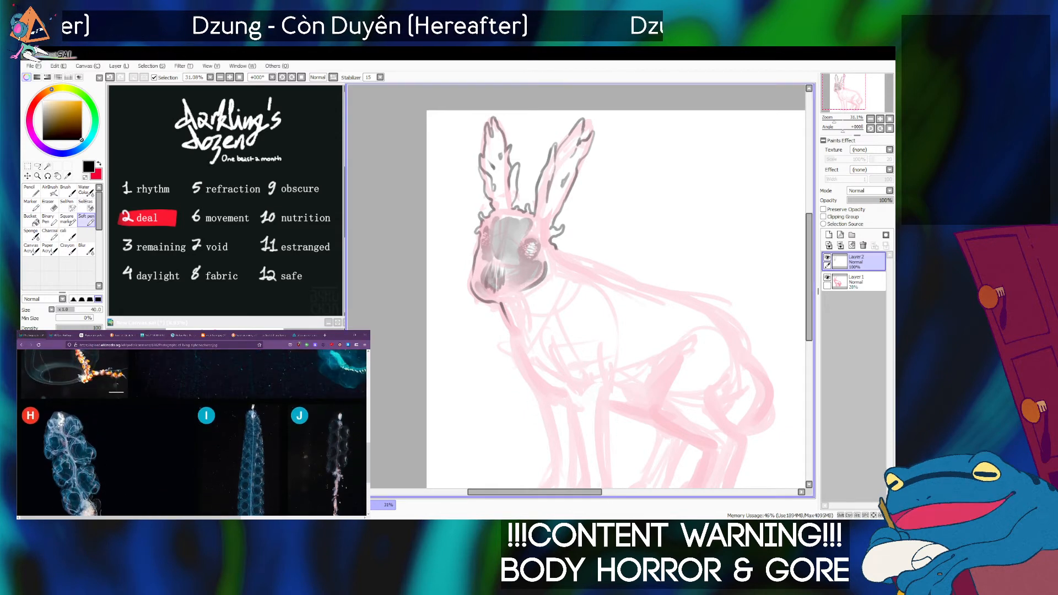
Reduce the Soft pen to size 35 and undo the neck line below the jaw.
{"action": "key", "text": "bracketleft"}
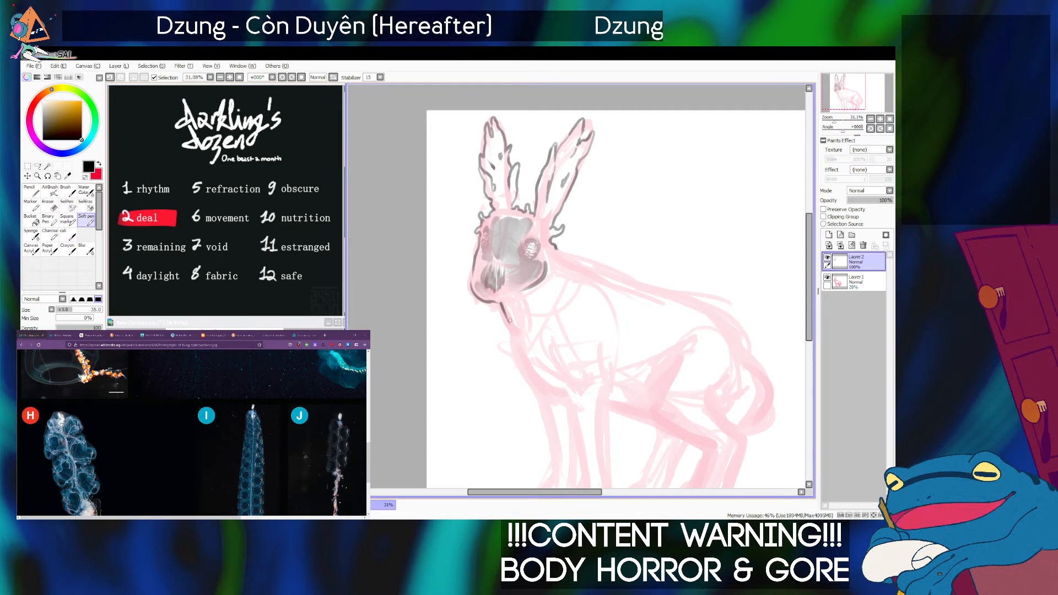
{"action": "key", "text": "ctrl+z"}
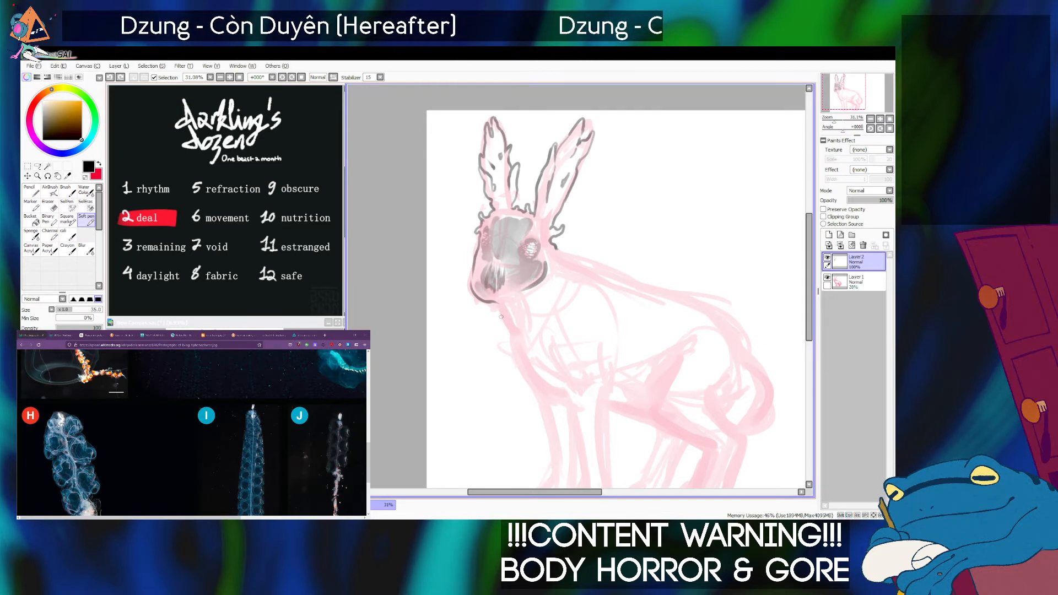
Try inking the front line of the neck below the jaw with the Soft pen at sizes from 30 to 50.
{"action": "key", "text": "d"}
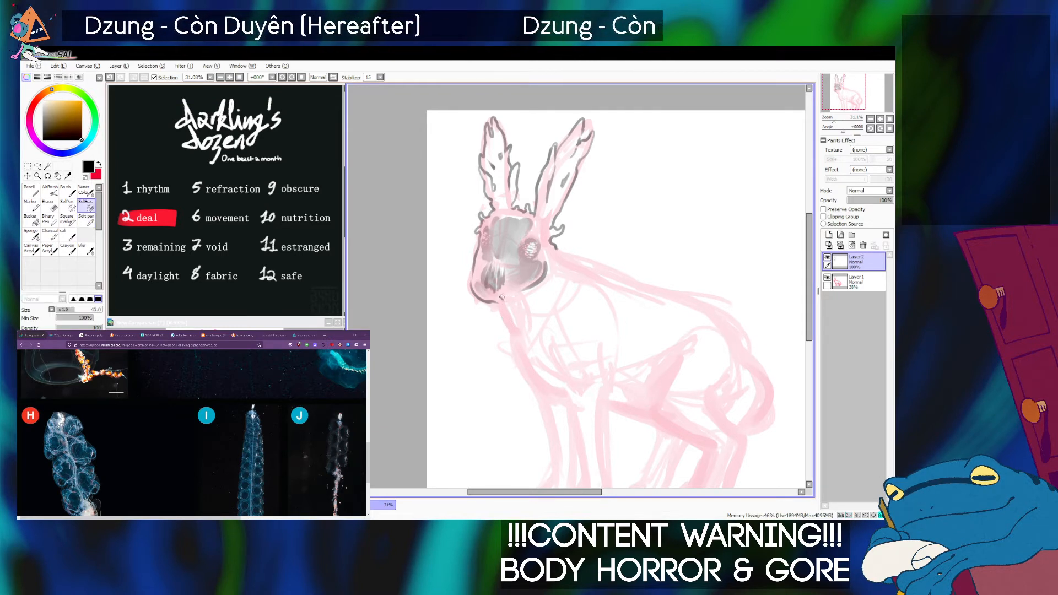
{"action": "key", "text": "d"}
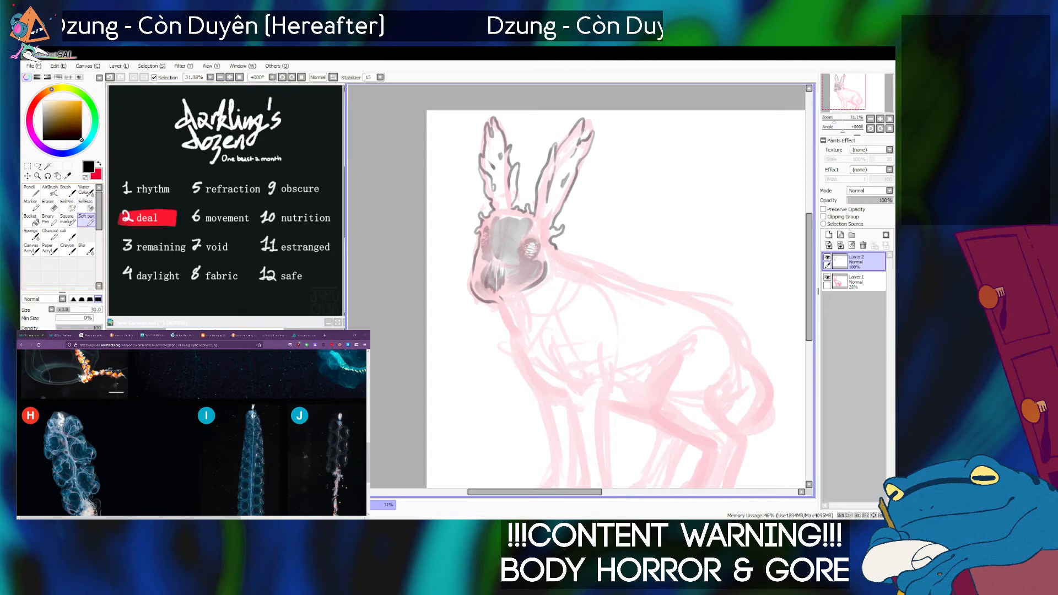
{"action": "key", "text": "]"}
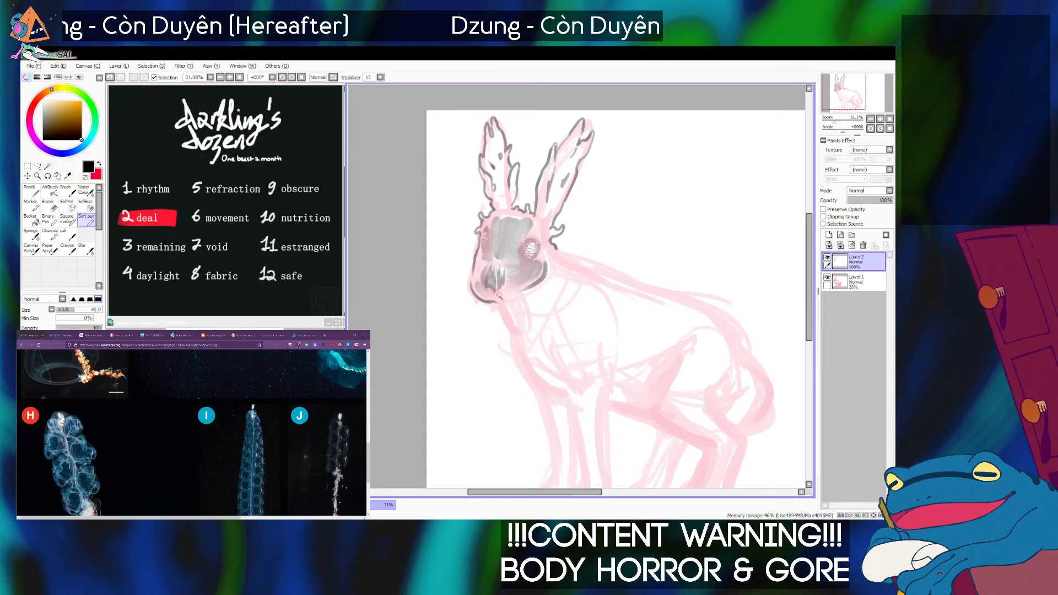
{"action": "key", "text": "ctrl+z"}
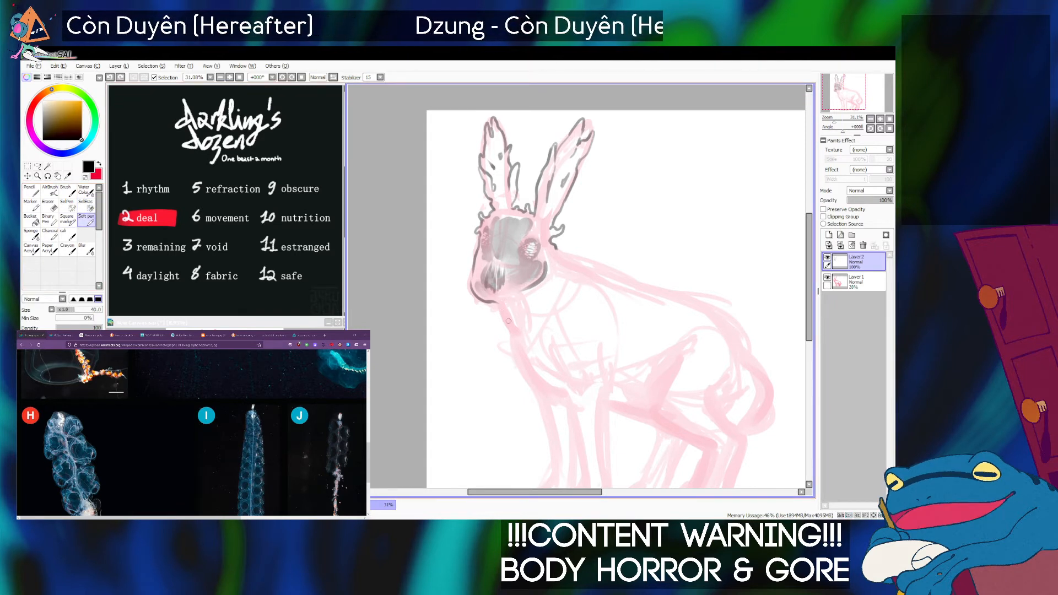
{"action": "key", "text": "bracketright"}
{"action": "key", "text": "bracketright"}
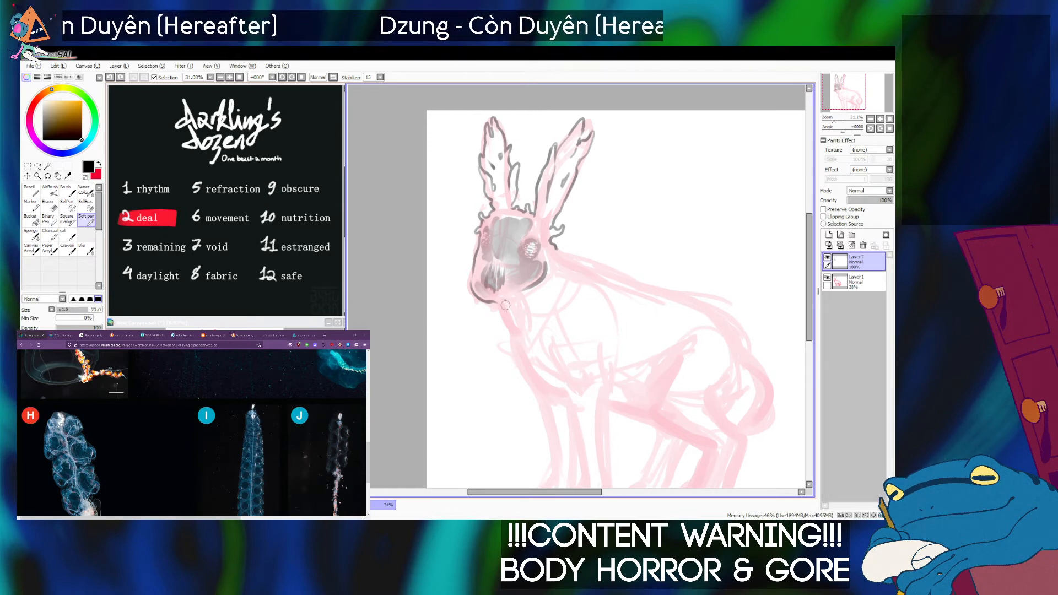
{"action": "key", "text": "bracketleft"}
{"action": "mouse_move", "coordinate": [498, 298]}
{"action": "left_mouse_down"}
{"action": "mouse_move", "coordinate": [507, 316]}
{"action": "mouse_move", "coordinate": [503, 300]}
{"action": "left_mouse_up"}
{"action": "key", "text": "ctrl+z"}
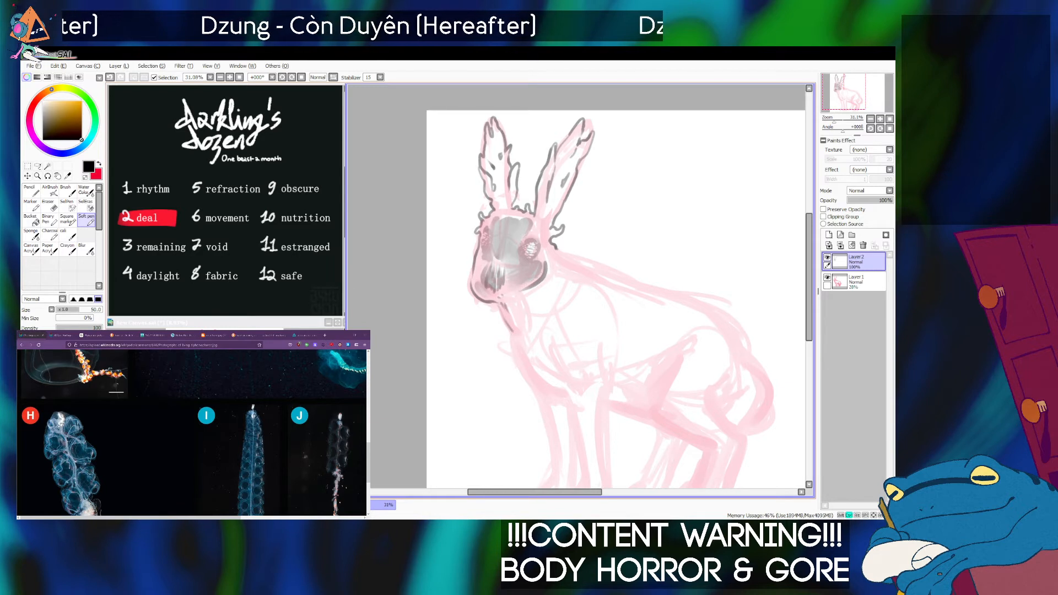
Try short dark strokes down the front of the neck below the jaw with the Soft pen at size 35.
{"action": "mouse_move", "coordinate": [504, 309]}
{"action": "left_mouse_down"}
{"action": "mouse_move", "coordinate": [528, 332]}
{"action": "mouse_move", "coordinate": [516, 318]}
{"action": "left_mouse_up"}
{"action": "key", "text": "ctrl+z"}
{"action": "key", "text": "ctrl+z"}
{"action": "key", "text": "bracketleft"}
{"action": "key", "text": "bracketleft"}
{"action": "key", "text": "ctrl+z"}
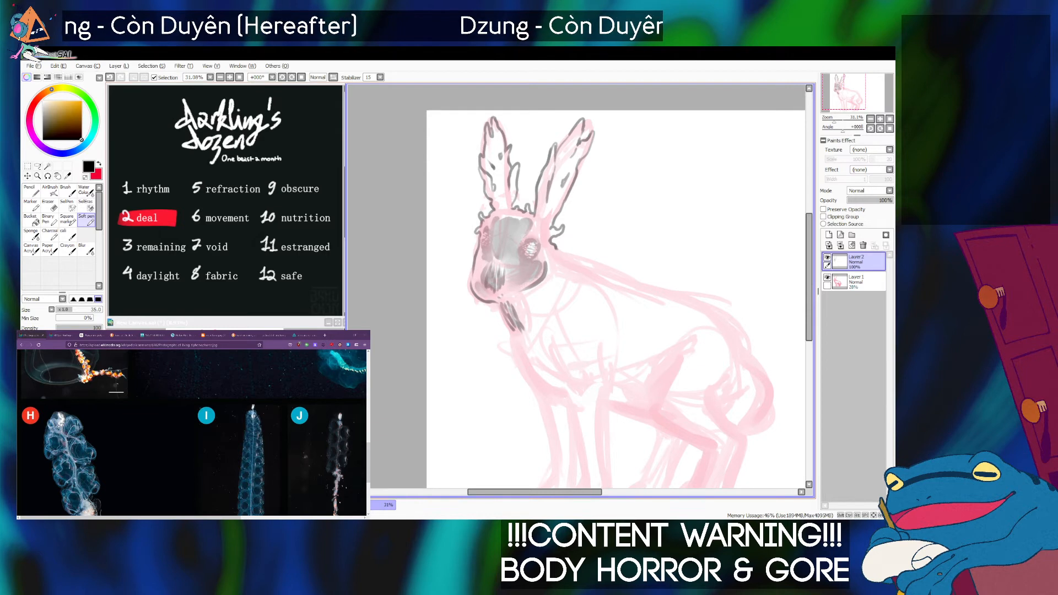
Bring up the running hare muscle illustration as reference and undo the dark strokes on the neck.
{"action": "left_click", "coordinate": [272, 335]}
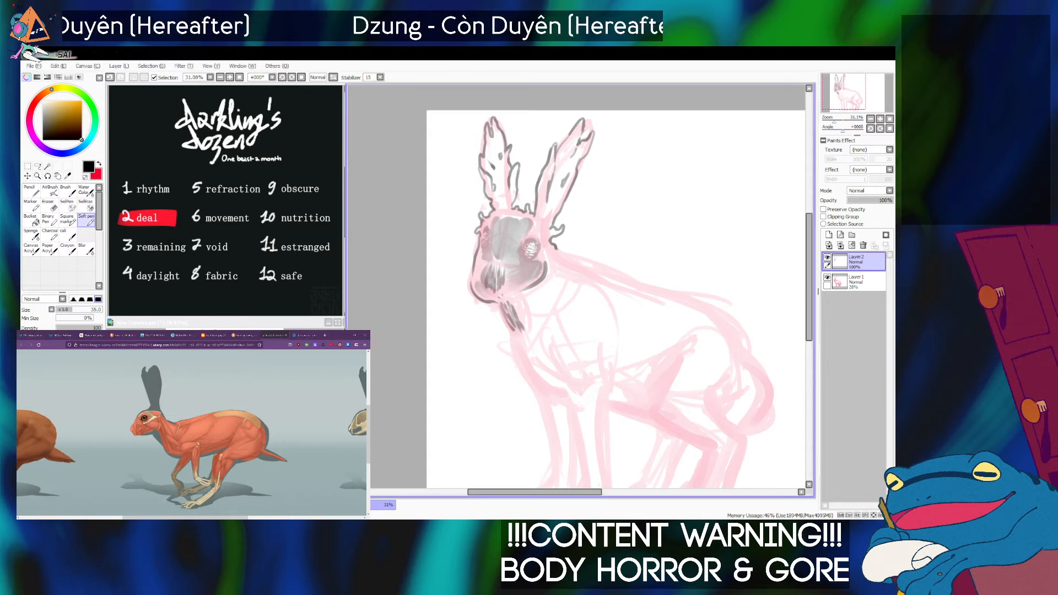
{"action": "key", "text": "ctrl+z"}
{"action": "key", "text": "ctrl+z"}
{"action": "key", "text": "ctrl+z"}
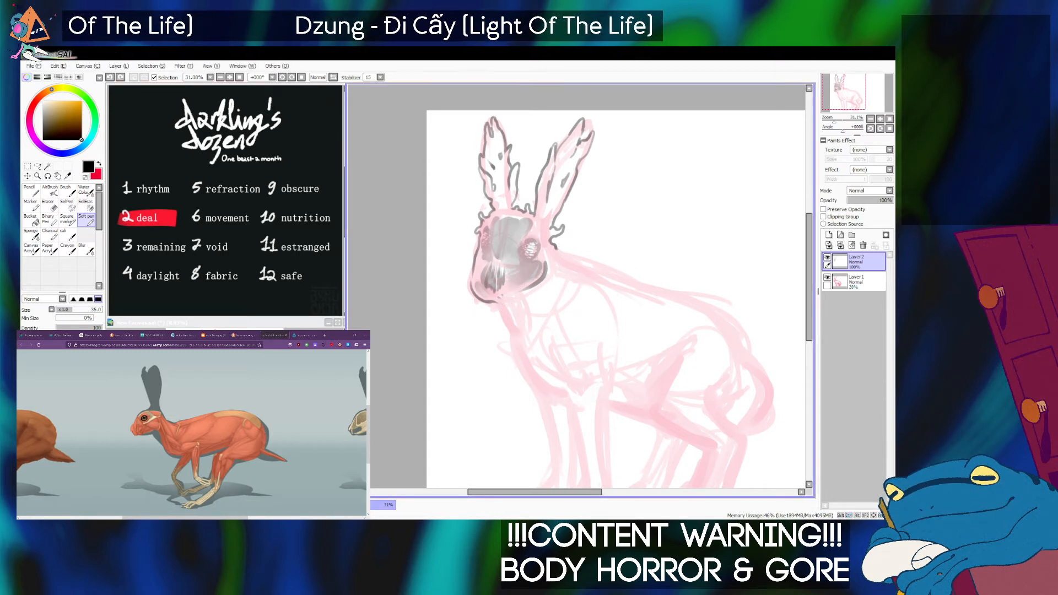
Ink wavy black tendrils hanging from the underside of the jaw with the Soft pen, undoing unsatisfactory strokes.
{"action": "key", "text": "bracketright"}
{"action": "key", "text": "bracketright"}
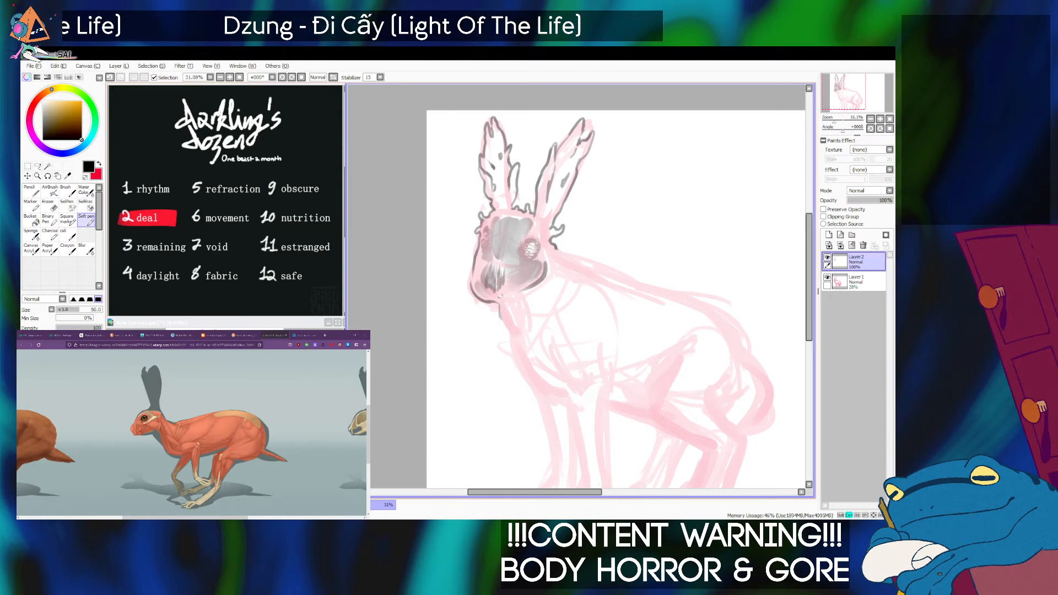
{"action": "key", "text": "Tab"}
{"action": "key", "text": "Tab"}
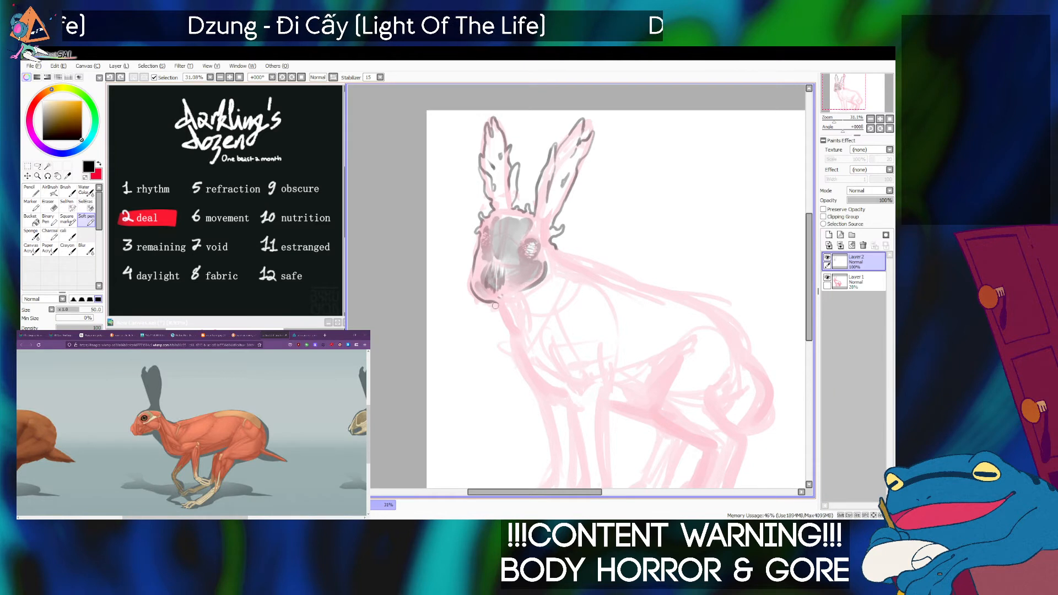
{"action": "key", "text": "ctrl+z"}
{"action": "mouse_move", "coordinate": [495, 302]}
{"action": "left_mouse_down"}
{"action": "mouse_move", "coordinate": [504, 336]}
{"action": "mouse_move", "coordinate": [510, 311]}
{"action": "mouse_move", "coordinate": [516, 333]}
{"action": "mouse_move", "coordinate": [512, 304]}
{"action": "mouse_move", "coordinate": [525, 337]}
{"action": "left_mouse_up"}
{"action": "key", "text": "ctrl+z"}
{"action": "key", "text": "ctrl+z"}
{"action": "key", "text": "ctrl+z"}
{"action": "key", "text": "ctrl+z"}
{"action": "key", "text": "ctrl+z"}
{"action": "key", "text": "ctrl+z"}
{"action": "key", "text": "ctrl+z"}
Extend the ragged tendril outline down the front of the throat with the Soft pen at size 35.
{"action": "key", "text": "ctrl+z"}
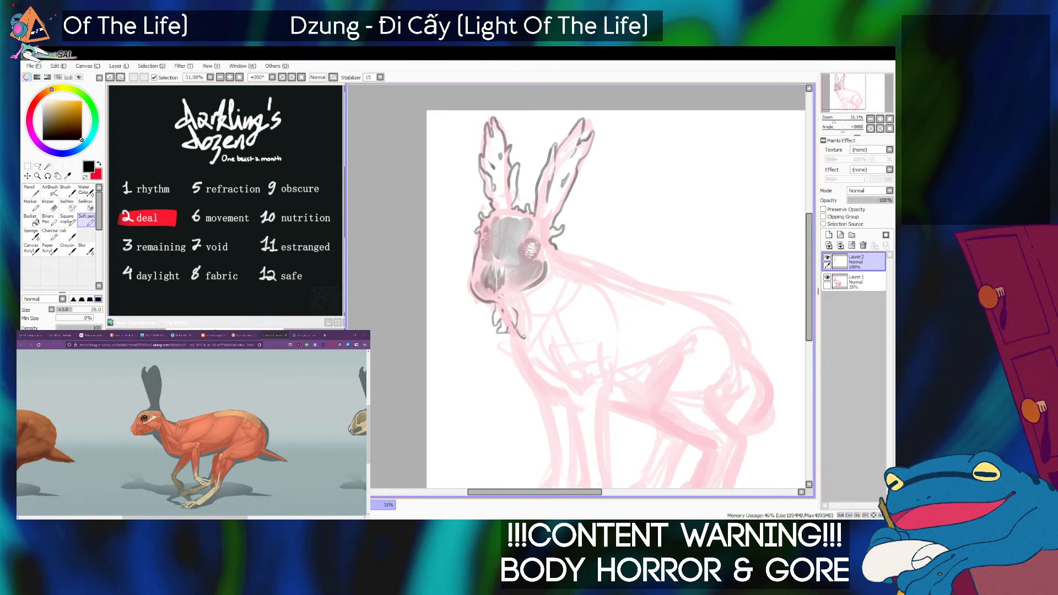
{"action": "key", "text": "ctrl+z"}
{"action": "left_click_drag", "start_coordinate": [524, 337], "coordinate": [518, 317]}
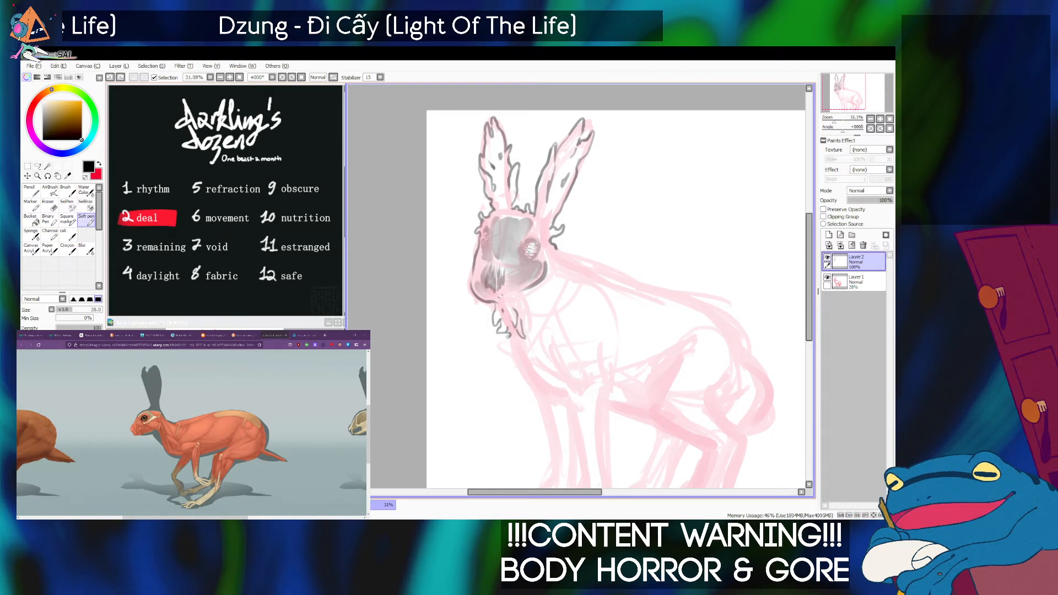
{"action": "left_click_drag", "start_coordinate": [509, 339], "coordinate": [511, 349]}
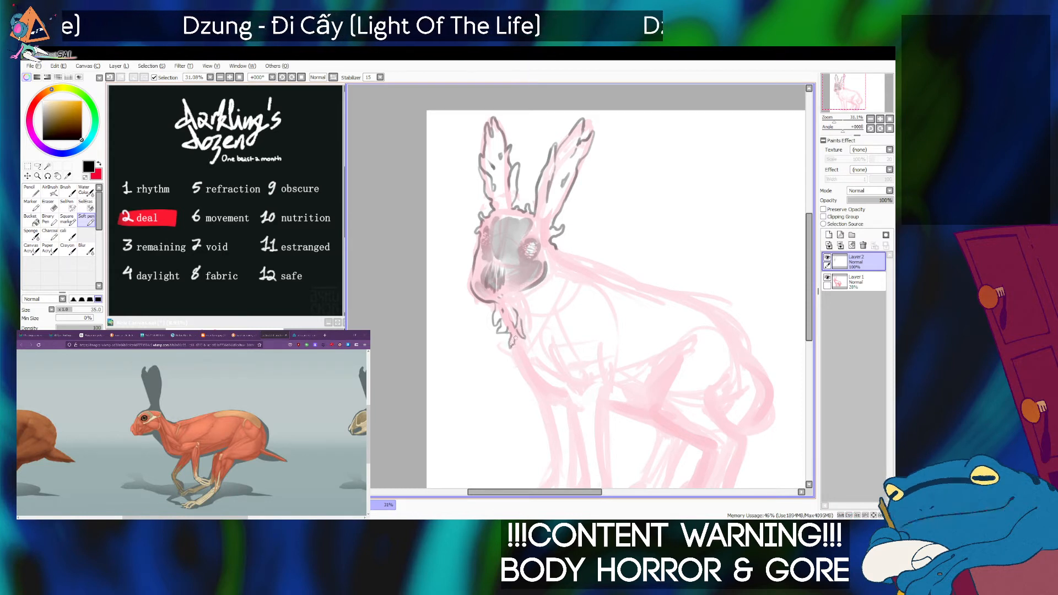
{"action": "key", "text": "ctrl+z"}
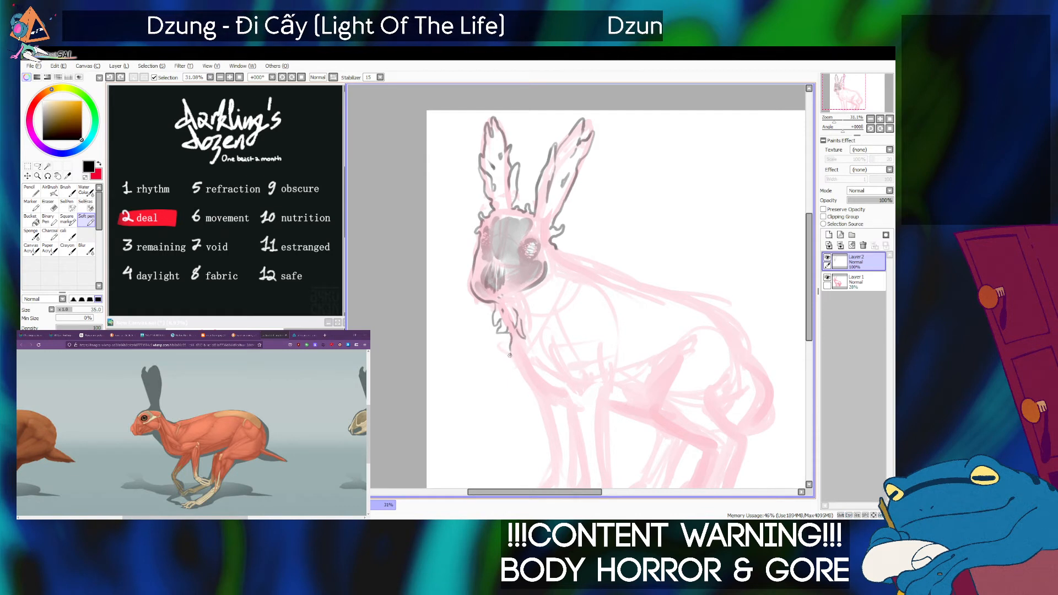
{"action": "left_click_drag", "start_coordinate": [510, 348], "coordinate": [522, 377]}
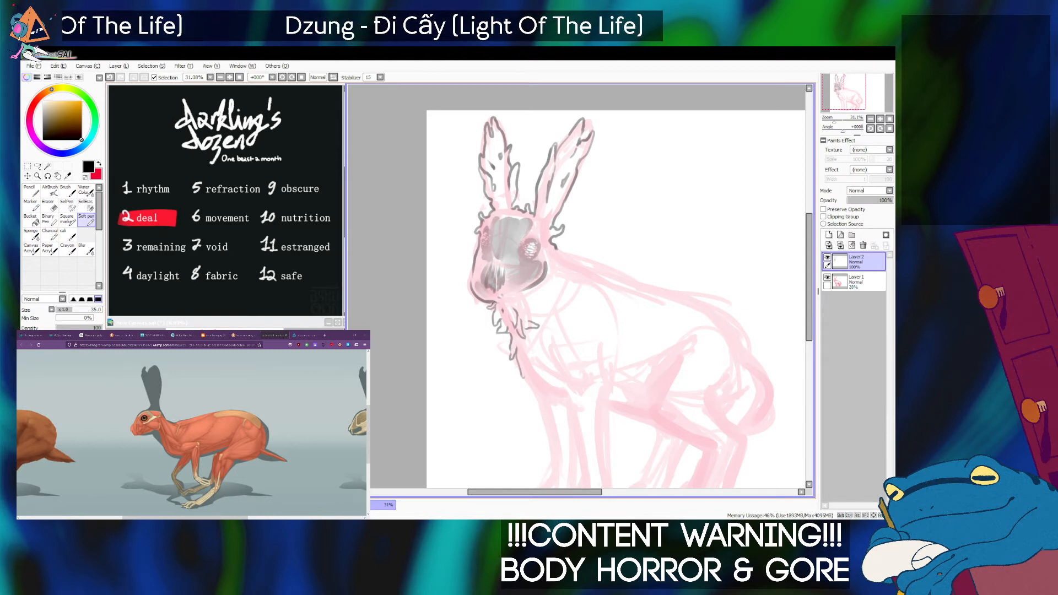
Continue the spiky, hooked tendril outline down the chest toward the top of the front legs at size 35.
{"action": "key", "text": "bracketright"}
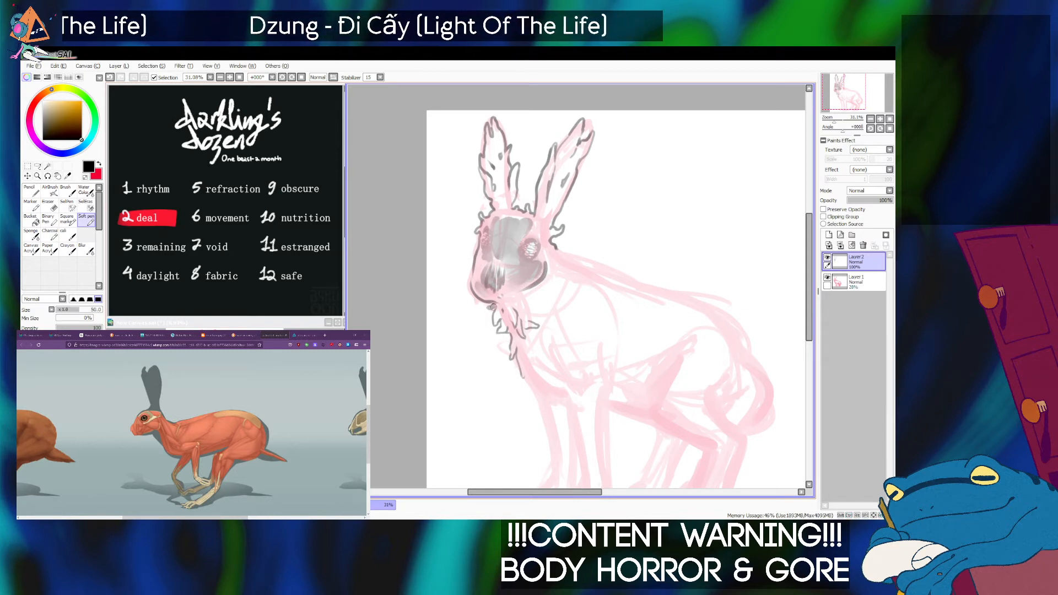
{"action": "key", "text": "bracketleft"}
{"action": "key", "text": "bracketleft"}
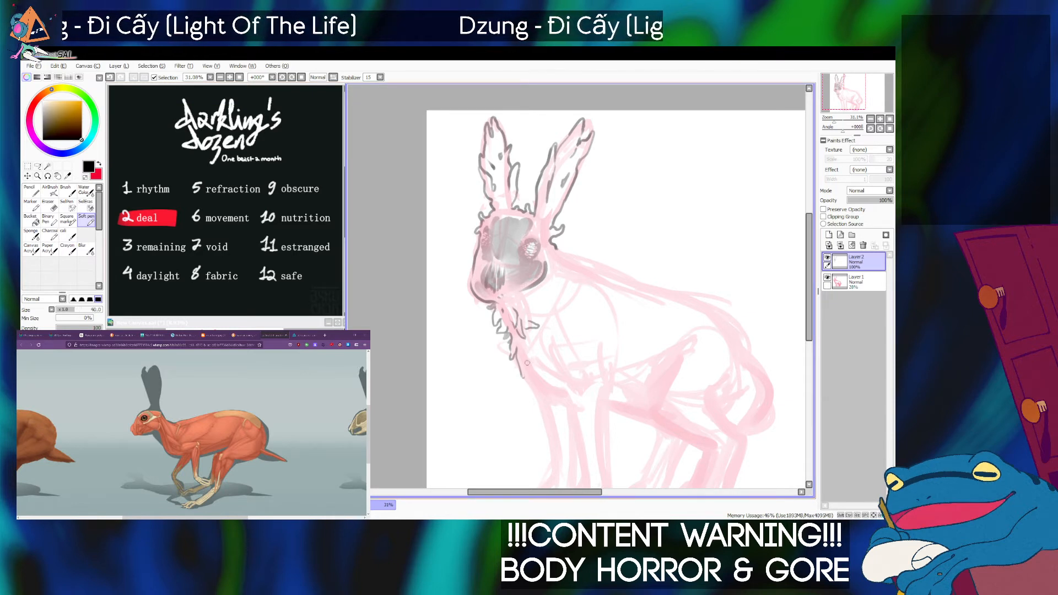
{"action": "left_click_drag", "start_coordinate": [528, 382], "coordinate": [525, 396]}
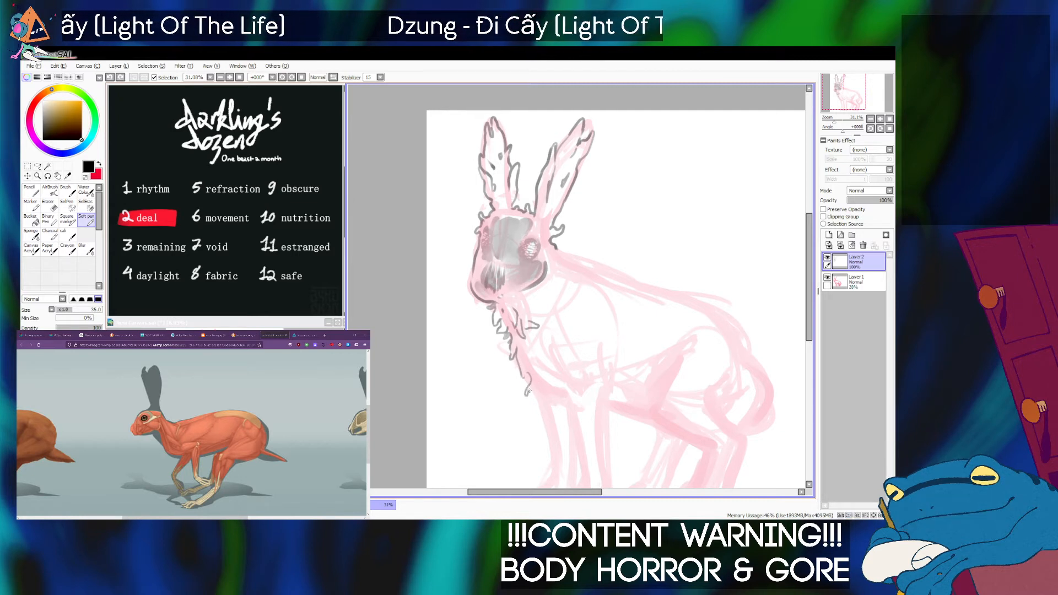
{"action": "left_click_drag", "start_coordinate": [526, 394], "coordinate": [537, 381]}
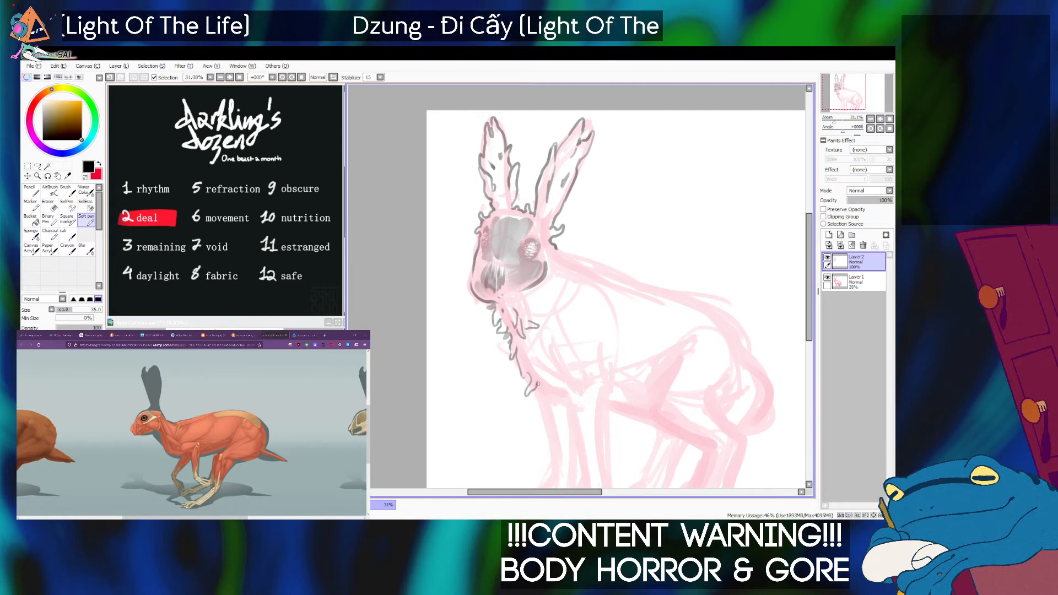
{"action": "mouse_move", "coordinate": [539, 385]}
{"action": "left_mouse_down"}
{"action": "mouse_move", "coordinate": [544, 403]}
{"action": "mouse_move", "coordinate": [548, 388]}
{"action": "mouse_move", "coordinate": [551, 402]}
{"action": "mouse_move", "coordinate": [558, 393]}
{"action": "mouse_move", "coordinate": [520, 374]}
{"action": "left_mouse_up"}
{"action": "key", "text": "ctrl+z"}
{"action": "key", "text": "ctrl+z"}
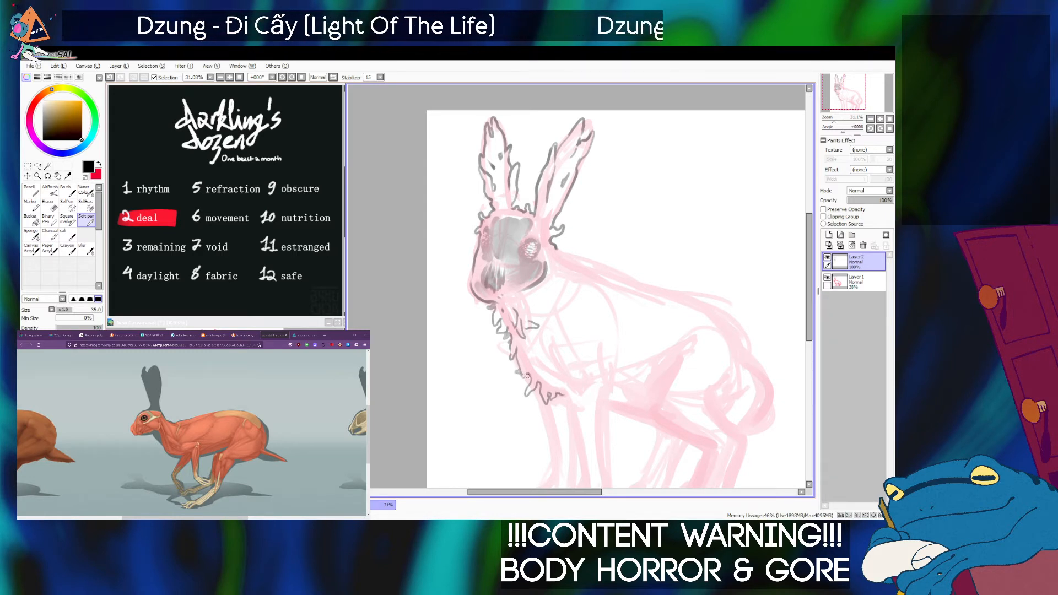
Add light grey shading along the inside of the tendril outline on the throat and chest, undoing stray strokes.
{"action": "left_click_drag", "start_coordinate": [522, 377], "coordinate": [530, 381]}
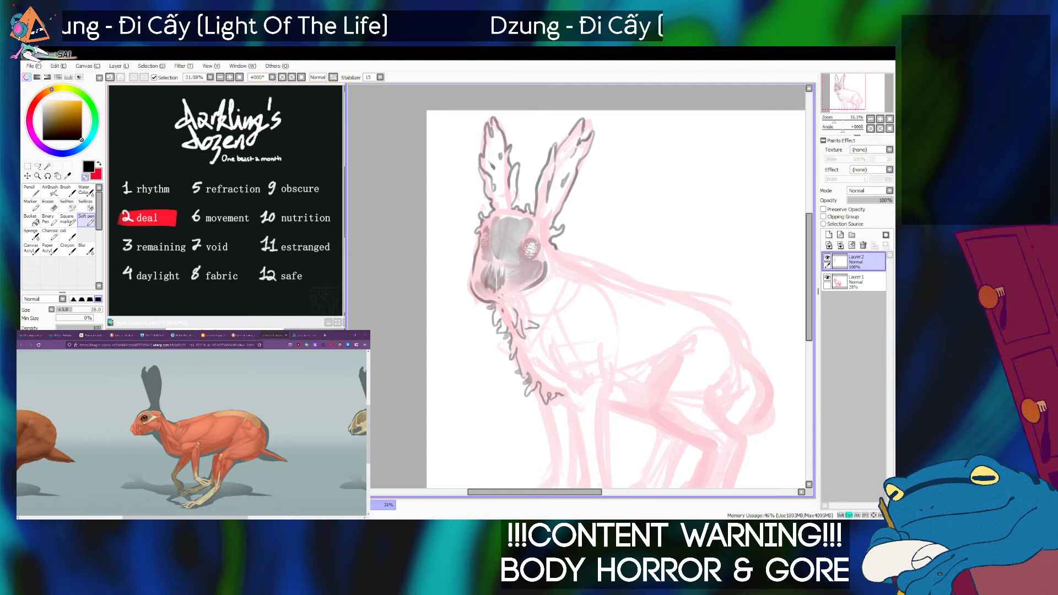
{"action": "key", "text": "ctrl+z"}
{"action": "key", "text": "bracketleft"}
{"action": "key", "text": "bracketleft"}
{"action": "key", "text": "bracketleft"}
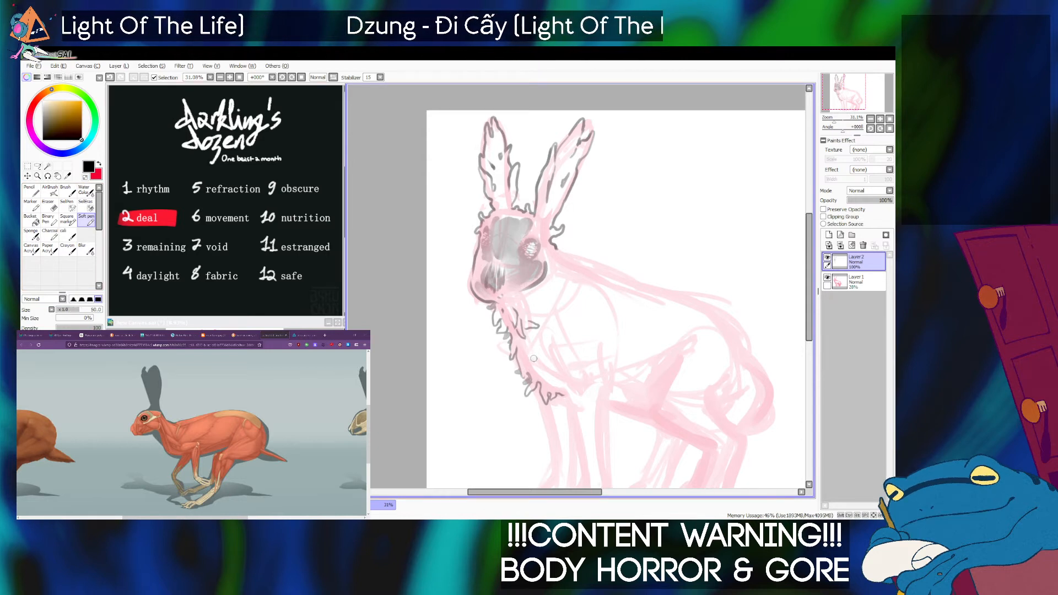
Ink ragged tendrils within the mid-neck behind the throat outline with the Soft pen at size 30, undoing unsatisfactory strokes.
{"action": "left_click_drag", "start_coordinate": [536, 358], "coordinate": [548, 368]}
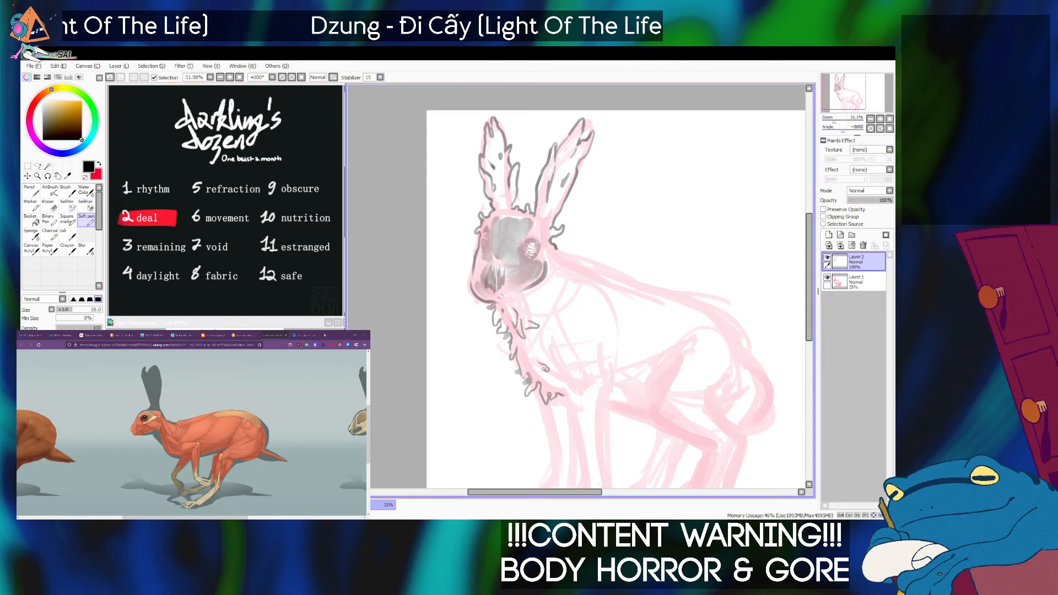
{"action": "key", "text": "ctrl+a"}
{"action": "key", "text": "ctrl+z"}
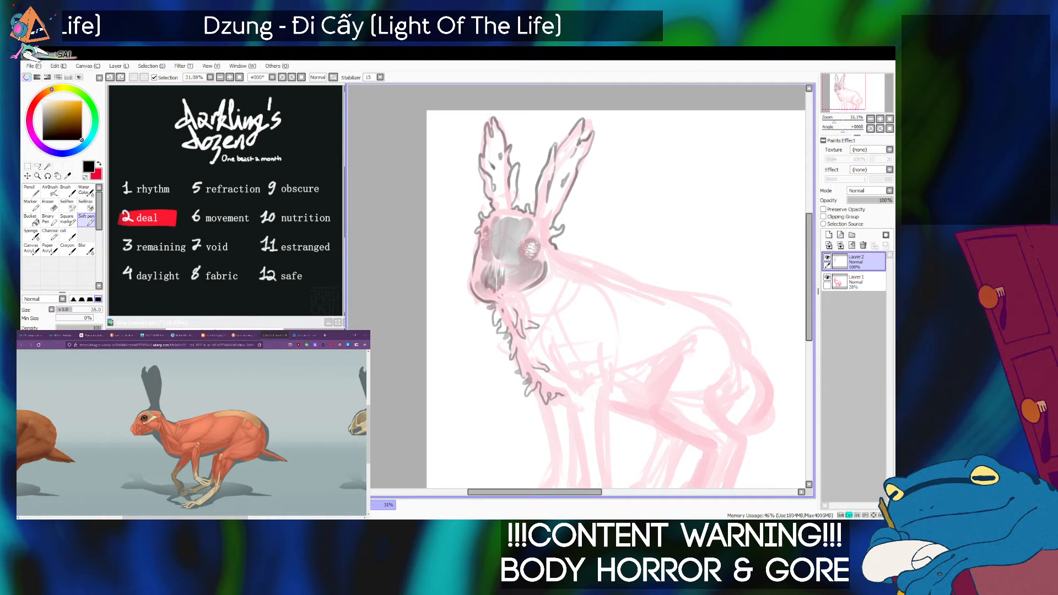
{"action": "key", "text": "bracketleft"}
{"action": "key", "text": "bracketleft"}
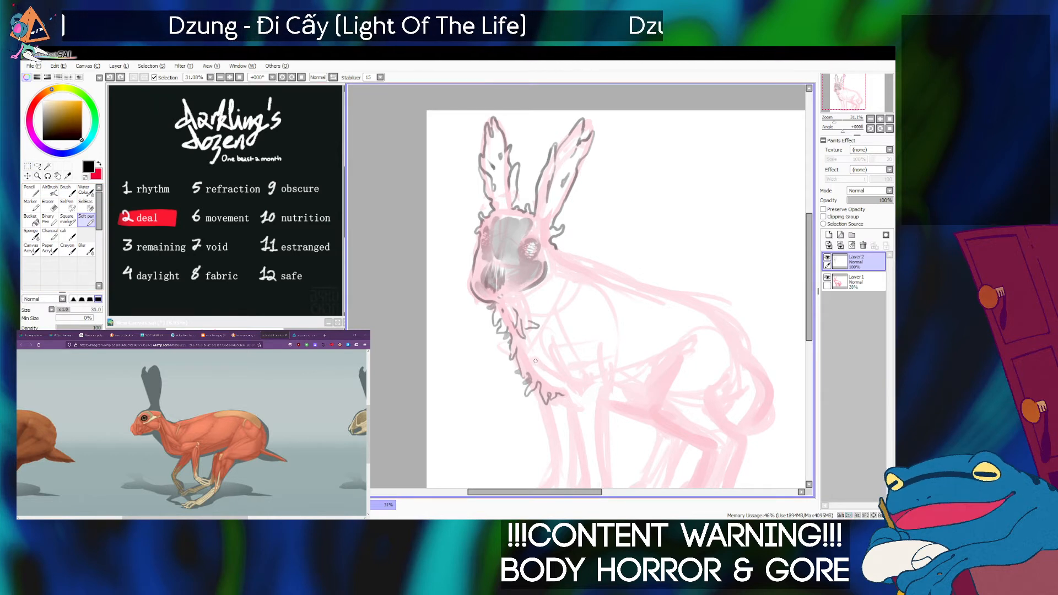
{"action": "key", "text": "bracketright"}
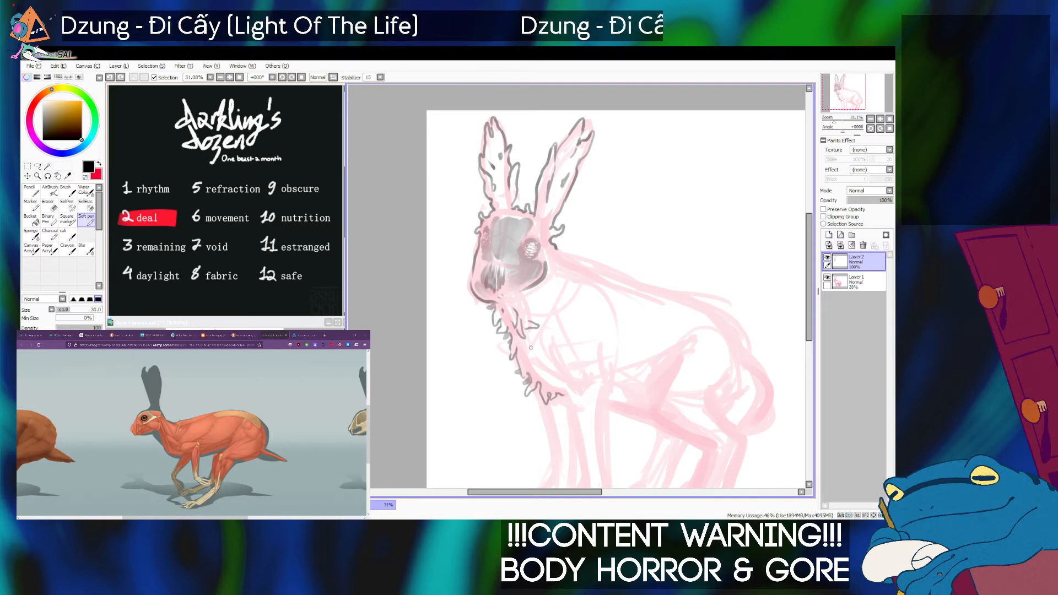
{"action": "mouse_move", "coordinate": [535, 351]}
{"action": "left_mouse_down"}
{"action": "mouse_move", "coordinate": [543, 359]}
{"action": "mouse_move", "coordinate": [529, 359]}
{"action": "mouse_move", "coordinate": [535, 338]}
{"action": "mouse_move", "coordinate": [525, 346]}
{"action": "mouse_move", "coordinate": [547, 339]}
{"action": "left_mouse_up"}
{"action": "key", "text": "ctrl+z"}
{"action": "key", "text": "ctrl+z"}
{"action": "key", "text": "ctrl+z"}
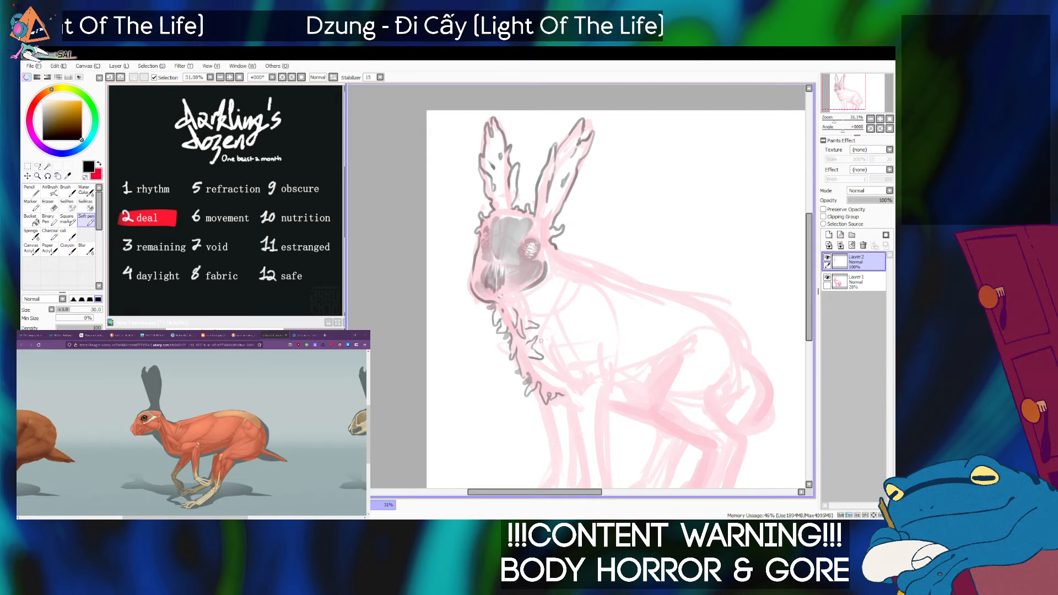
Refine the inner neck fringe with small tendril strokes between the jaw and the chest, undoing poor ones.
{"action": "left_click_drag", "start_coordinate": [530, 310], "coordinate": [526, 314]}
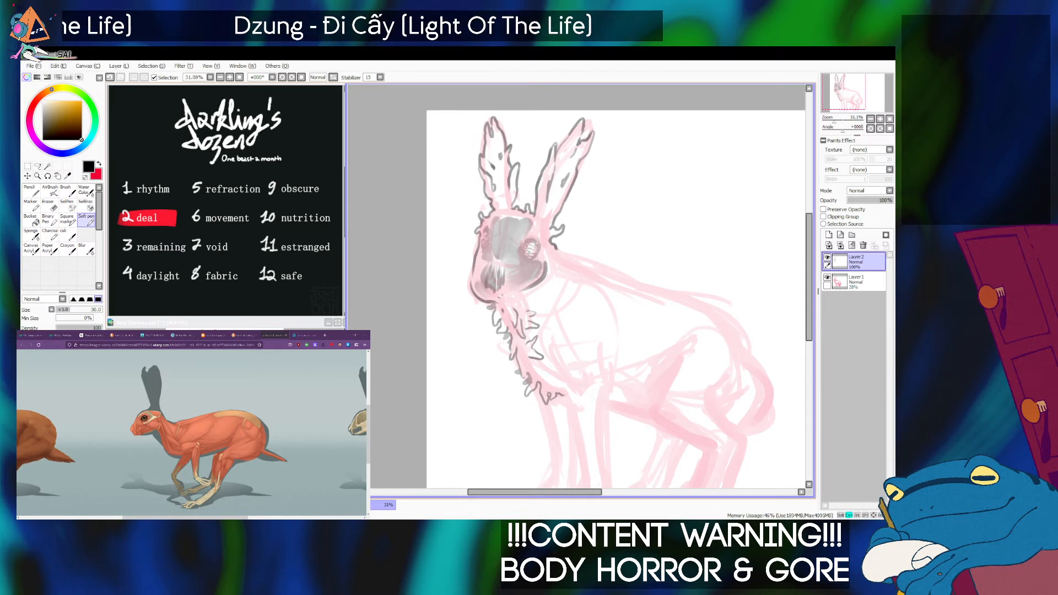
{"action": "key", "text": "ctrl+z"}
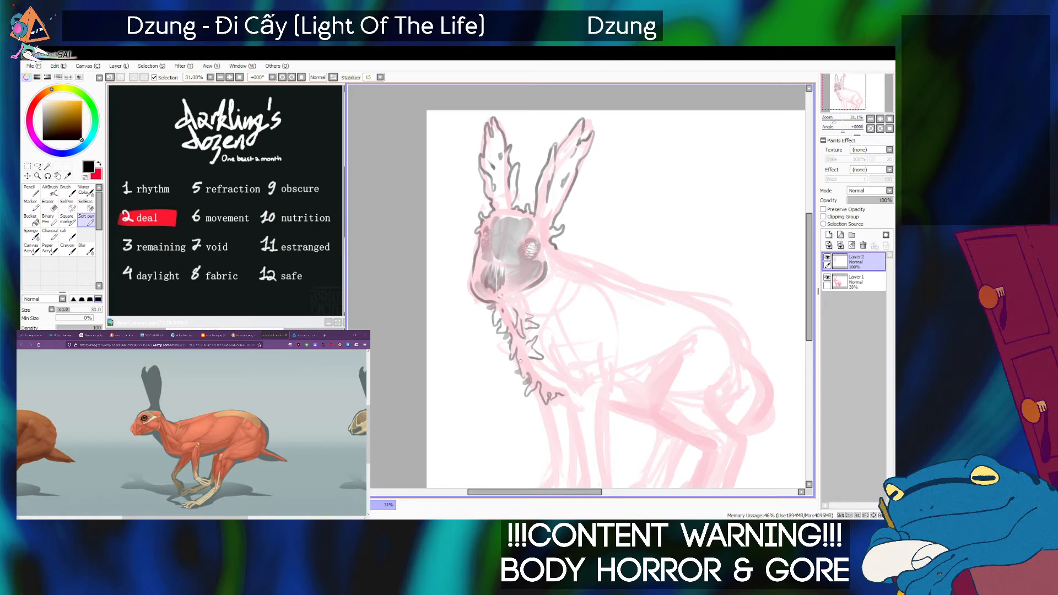
{"action": "key", "text": "ctrl+z"}
{"action": "left_click_drag", "start_coordinate": [521, 355], "coordinate": [527, 369]}
{"action": "key", "text": "ctrl+z"}
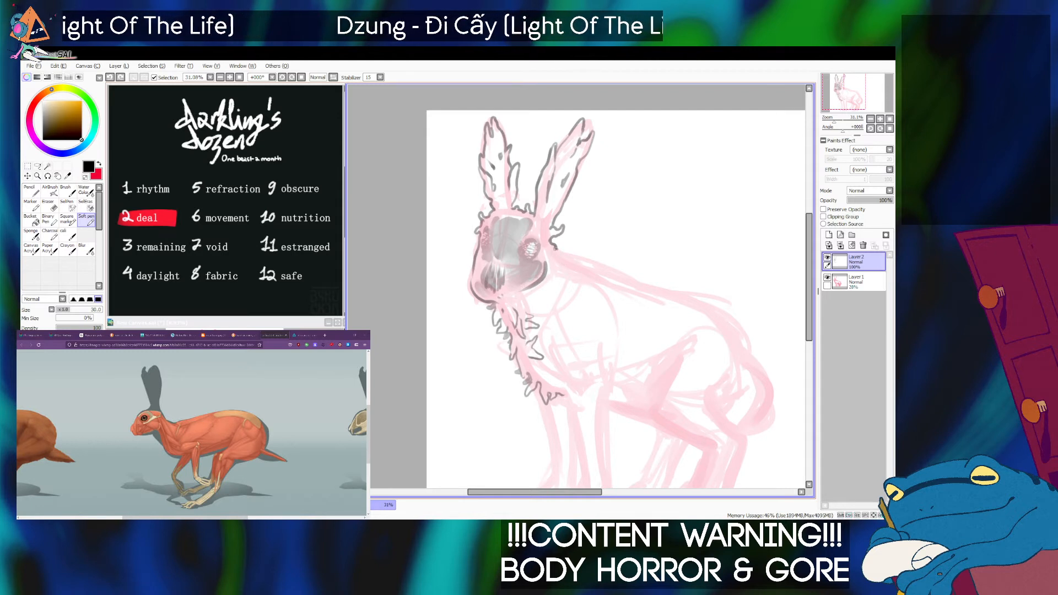
Ink short curling tendrils at the nape behind the head, continuing the fringe below the ear.
{"action": "left_click_drag", "start_coordinate": [561, 252], "coordinate": [563, 263]}
{"action": "key", "text": "ctrl+z"}
{"action": "key", "text": "ctrl+z"}
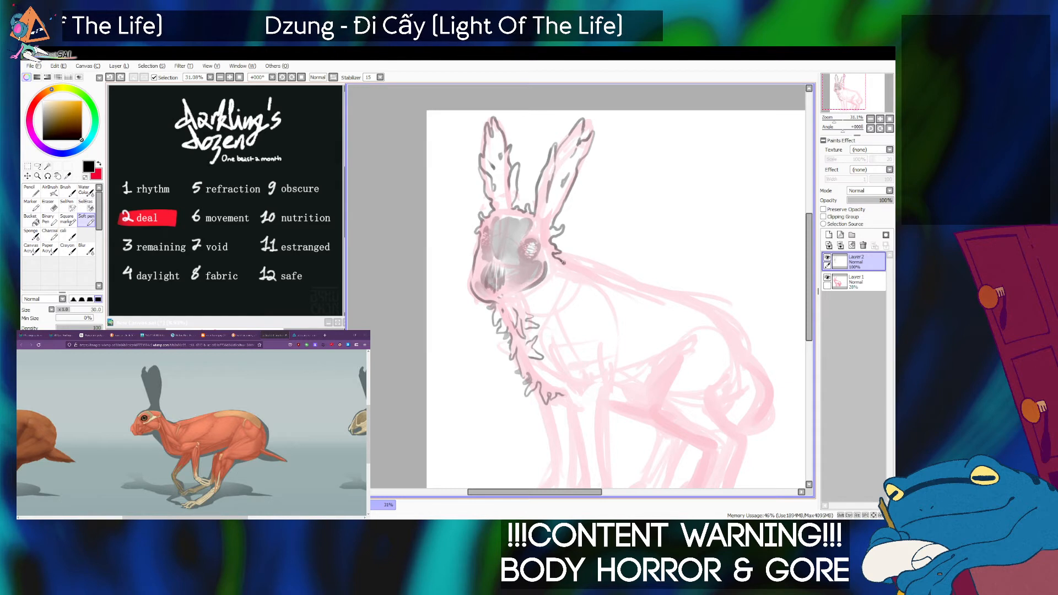
Fill the throat and neck fringe down to the chest with dense small tendril strokes using the Soft pen at size 60.
{"action": "left_click_drag", "start_coordinate": [529, 325], "coordinate": [534, 282]}
{"action": "key", "text": "2"}
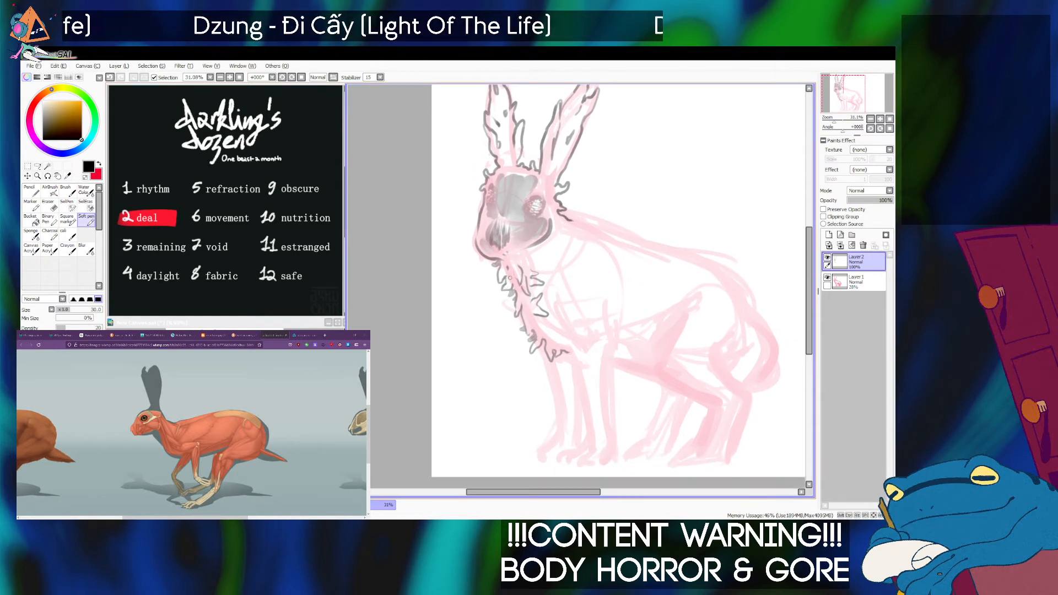
{"action": "key", "text": "0"}
{"action": "key", "text": "bracketright"}
{"action": "key", "text": "bracketright"}
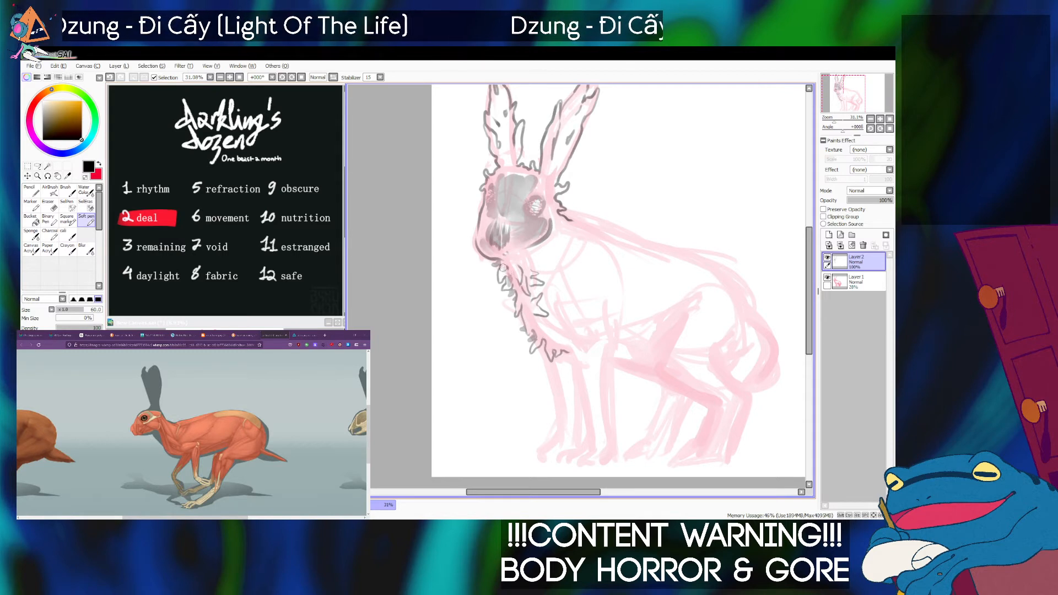
{"action": "left_click_drag", "start_coordinate": [515, 263], "coordinate": [519, 275]}
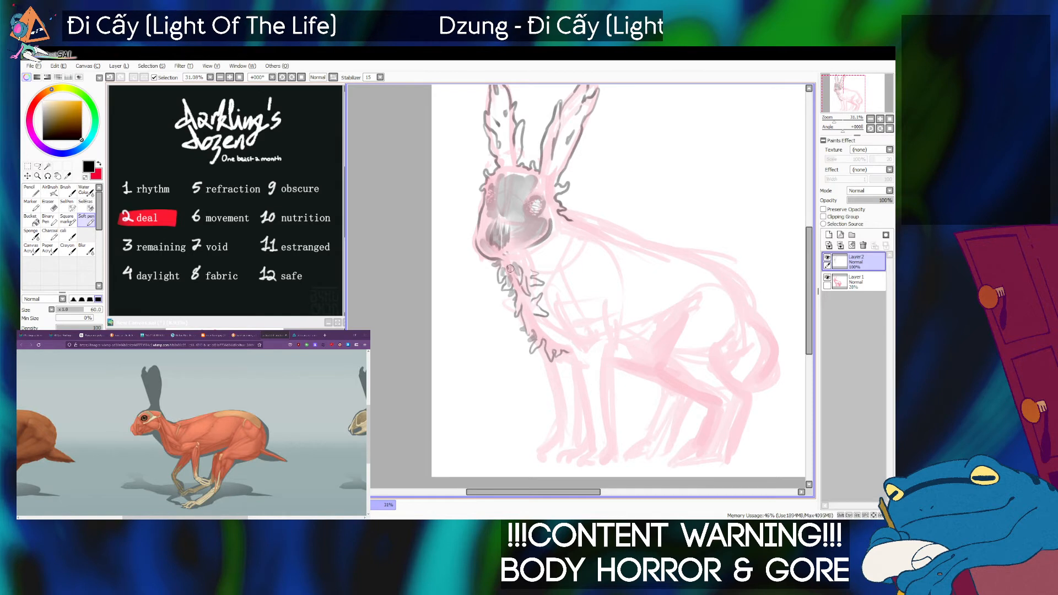
{"action": "left_click_drag", "start_coordinate": [514, 281], "coordinate": [522, 293]}
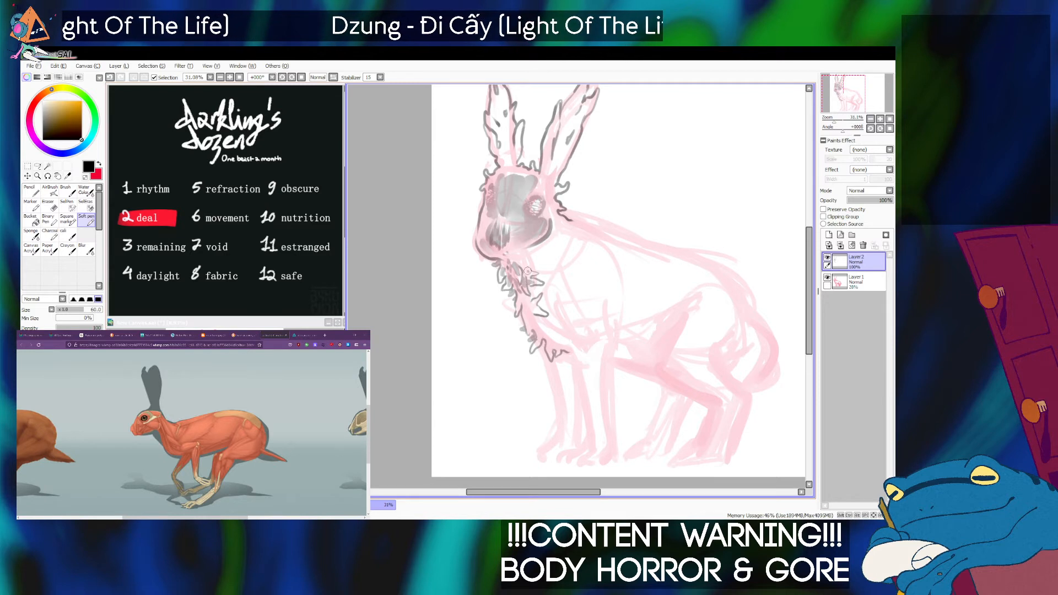
{"action": "left_click_drag", "start_coordinate": [524, 270], "coordinate": [521, 296]}
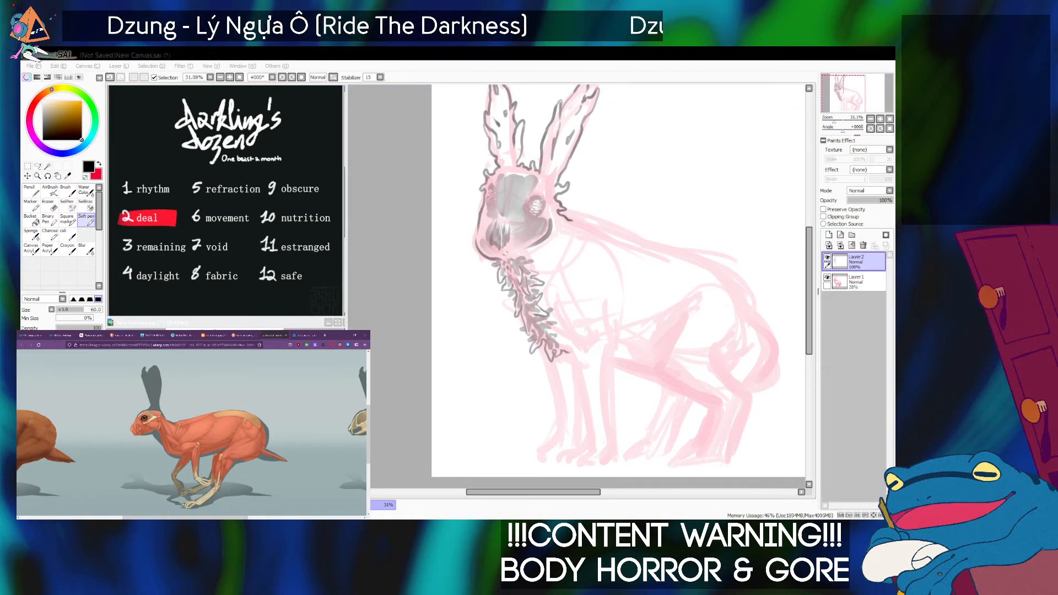
{"action": "key", "text": "alt+Tab"}
{"action": "key", "text": "bracketleft"}
{"action": "key", "text": "bracketright"}
{"action": "key", "text": "bracketright"}
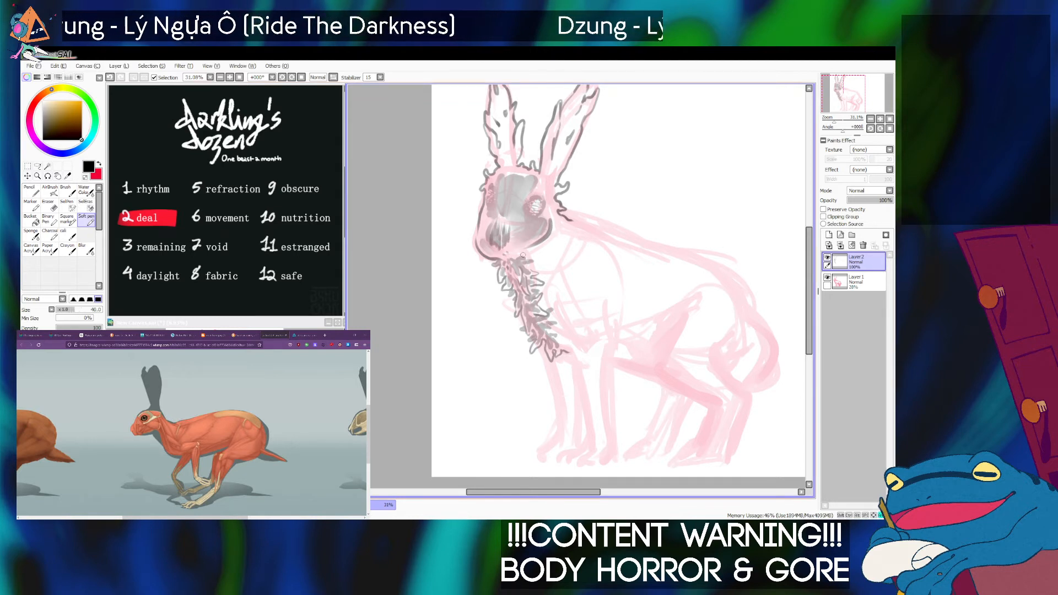
{"action": "left_click_drag", "start_coordinate": [521, 254], "coordinate": [524, 263]}
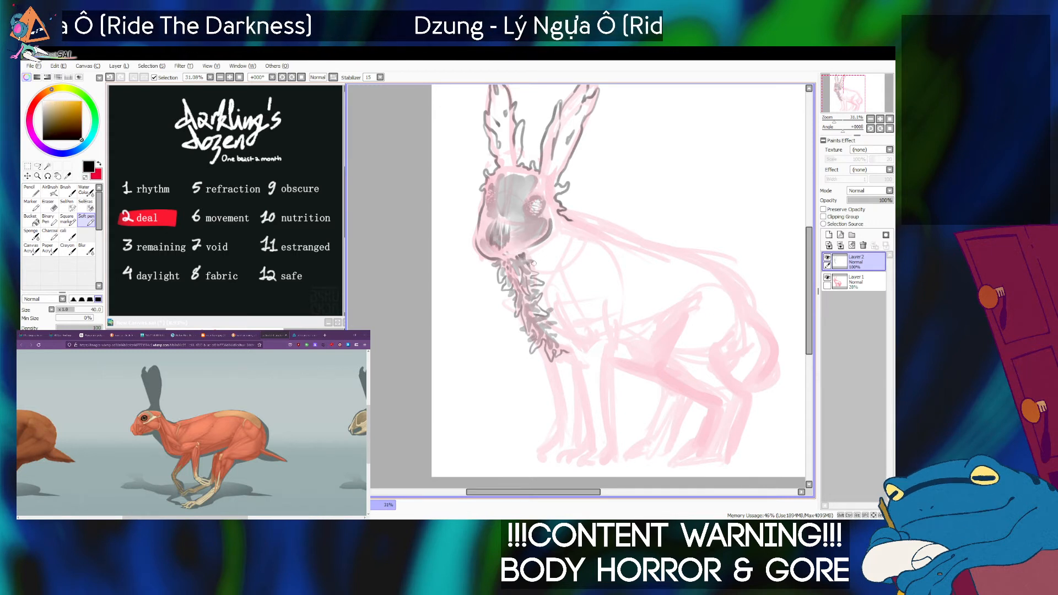
{"action": "key", "text": "ctrl+z"}
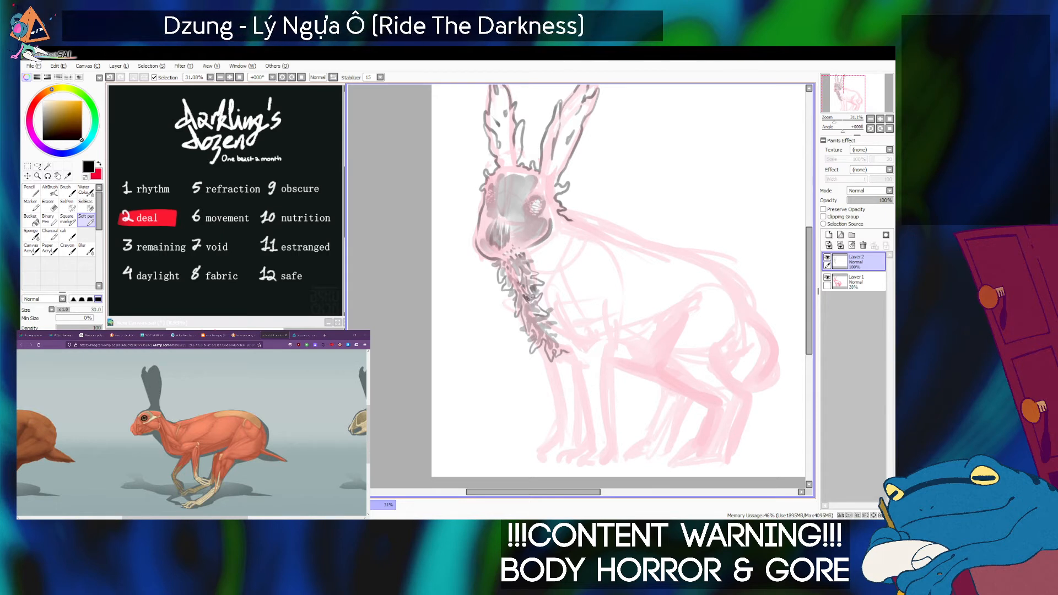
Ink dark diagonal muscle-like fibres from the lower neck across the chest with the Soft pen at size 40.
{"action": "mouse_move", "coordinate": [541, 299]}
{"action": "left_mouse_down"}
{"action": "mouse_move", "coordinate": [557, 319]}
{"action": "mouse_move", "coordinate": [526, 307]}
{"action": "mouse_move", "coordinate": [580, 330]}
{"action": "mouse_move", "coordinate": [555, 305]}
{"action": "mouse_move", "coordinate": [573, 321]}
{"action": "mouse_move", "coordinate": [565, 311]}
{"action": "mouse_move", "coordinate": [564, 332]}
{"action": "mouse_move", "coordinate": [555, 329]}
{"action": "mouse_move", "coordinate": [576, 335]}
{"action": "left_mouse_up"}
{"action": "key", "text": "]"}
{"action": "left_click_drag", "start_coordinate": [559, 323], "coordinate": [567, 327]}
{"action": "left_click_drag", "start_coordinate": [569, 331], "coordinate": [586, 339]}
{"action": "left_click_drag", "start_coordinate": [575, 326], "coordinate": [587, 336]}
{"action": "left_click_drag", "start_coordinate": [564, 332], "coordinate": [574, 340]}
{"action": "mouse_move", "coordinate": [560, 338]}
{"action": "left_mouse_down"}
{"action": "mouse_move", "coordinate": [577, 347]}
{"action": "mouse_move", "coordinate": [566, 345]}
{"action": "left_mouse_up"}
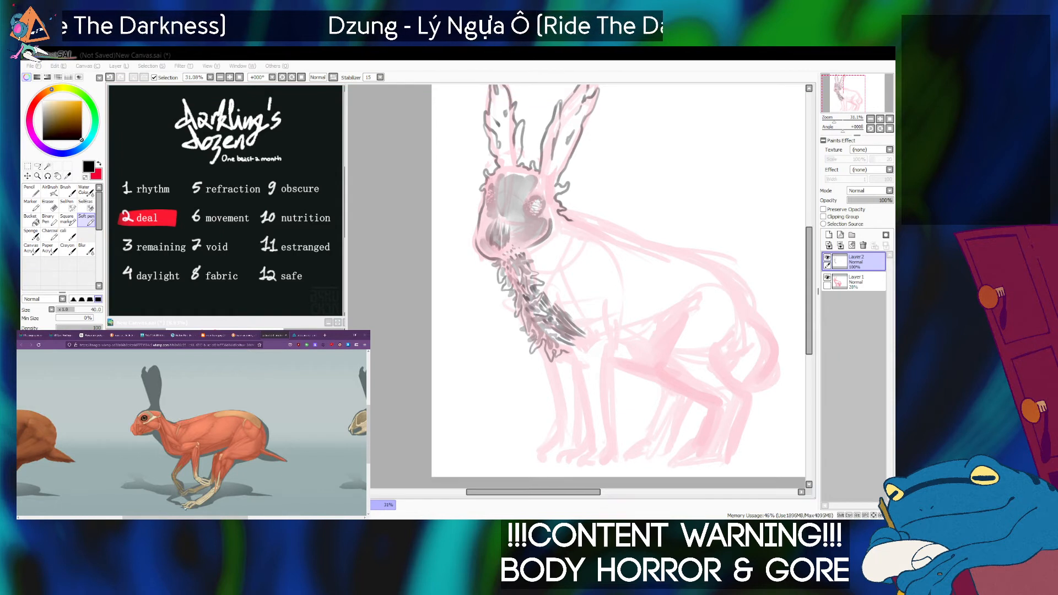
Extend the dark fibre strokes from the chest toward the shoulder into a rounded tip, undoing a stray stroke and consulting the muscle reference.
{"action": "key", "text": "alt+Tab"}
{"action": "left_click_drag", "start_coordinate": [552, 298], "coordinate": [586, 323]}
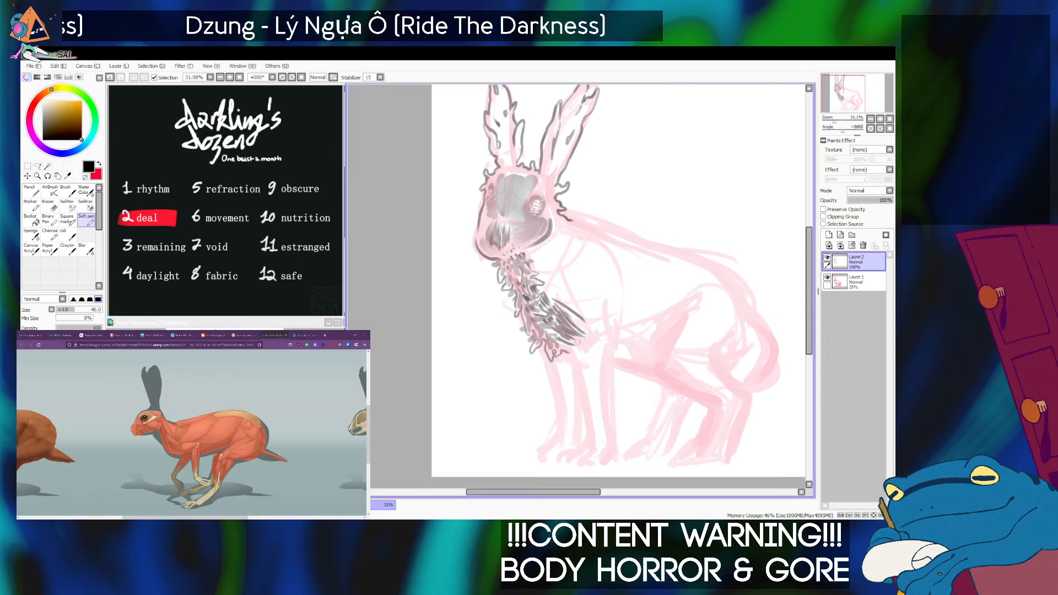
{"action": "mouse_move", "coordinate": [558, 305]}
{"action": "left_mouse_down"}
{"action": "mouse_move", "coordinate": [581, 325]}
{"action": "mouse_move", "coordinate": [558, 308]}
{"action": "mouse_move", "coordinate": [569, 303]}
{"action": "mouse_move", "coordinate": [591, 324]}
{"action": "mouse_move", "coordinate": [587, 314]}
{"action": "mouse_move", "coordinate": [593, 323]}
{"action": "mouse_move", "coordinate": [580, 329]}
{"action": "mouse_move", "coordinate": [609, 342]}
{"action": "left_mouse_up"}
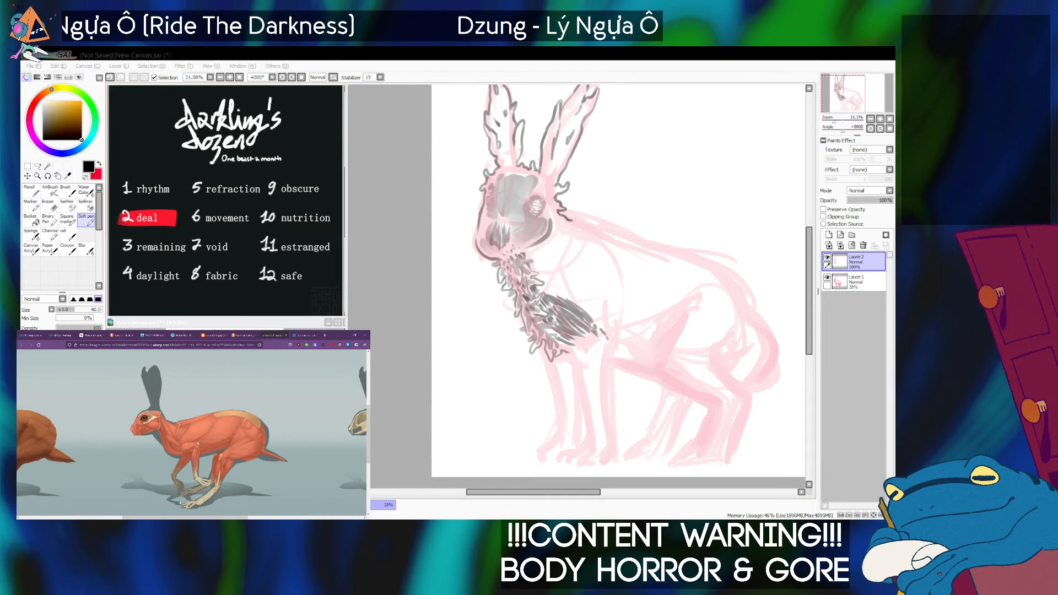
{"action": "left_click", "coordinate": [585, 332]}
{"action": "mouse_move", "coordinate": [597, 323]}
{"action": "left_mouse_down"}
{"action": "mouse_move", "coordinate": [574, 336]}
{"action": "mouse_move", "coordinate": [582, 346]}
{"action": "mouse_move", "coordinate": [574, 332]}
{"action": "mouse_move", "coordinate": [600, 353]}
{"action": "left_mouse_up"}
{"action": "key", "text": "ctrl+z"}
{"action": "key", "text": "alt+Tab"}
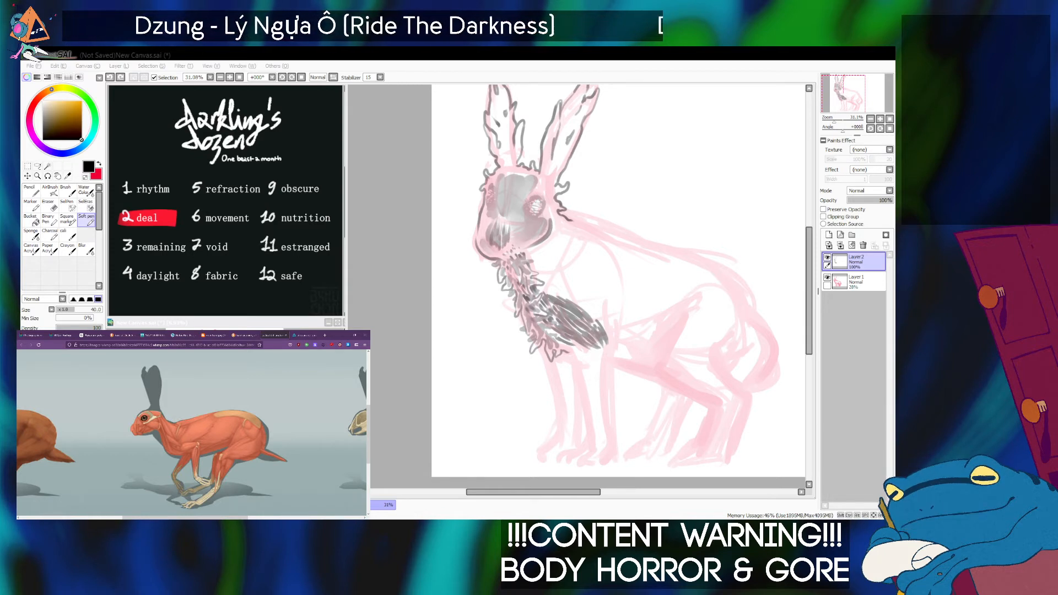
{"action": "key", "text": "alt+Tab"}
{"action": "key", "text": "alt+Tab"}
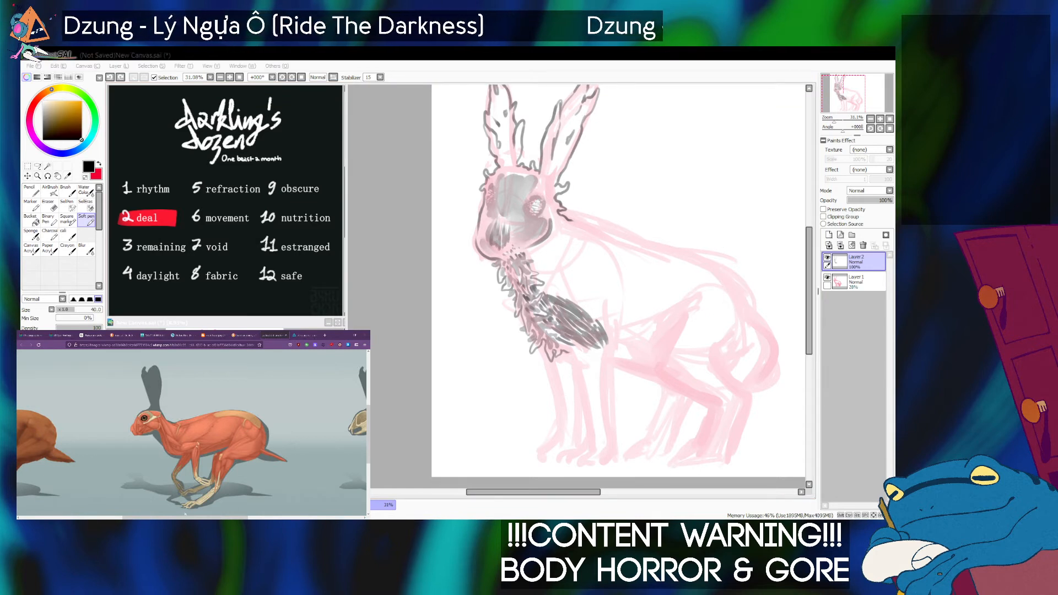
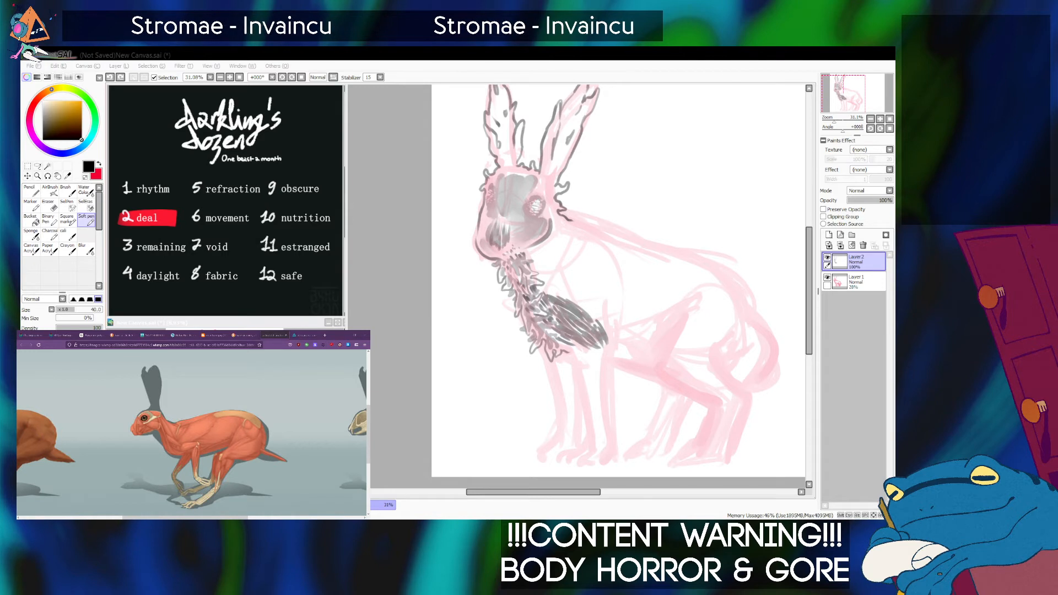
Ink dark muscle fibres from the shoulder down the upper near foreleg, redoing misplaced strokes and consulting the rabbit muscle reference.
{"action": "key", "text": "alt+Tab"}
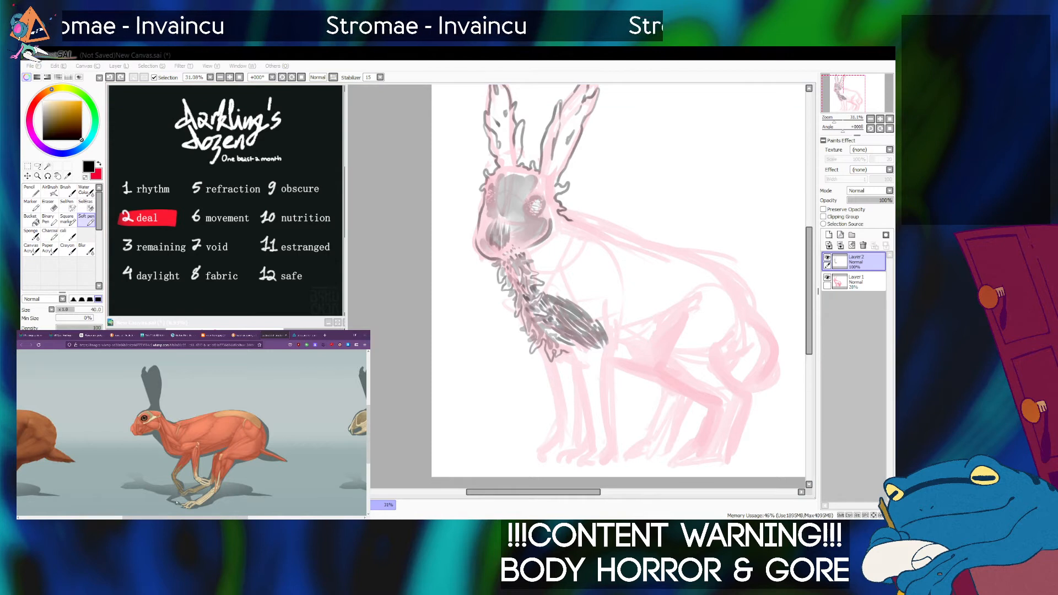
{"action": "key", "text": "alt+Tab"}
{"action": "mouse_move", "coordinate": [606, 335]}
{"action": "left_mouse_down"}
{"action": "mouse_move", "coordinate": [597, 368]}
{"action": "mouse_move", "coordinate": [595, 348]}
{"action": "mouse_move", "coordinate": [592, 383]}
{"action": "mouse_move", "coordinate": [589, 349]}
{"action": "mouse_move", "coordinate": [594, 389]}
{"action": "mouse_move", "coordinate": [601, 353]}
{"action": "mouse_move", "coordinate": [599, 396]}
{"action": "left_mouse_up"}
{"action": "key", "text": "ctrl+z"}
{"action": "key", "text": "ctrl+z"}
{"action": "key", "text": "ctrl+z"}
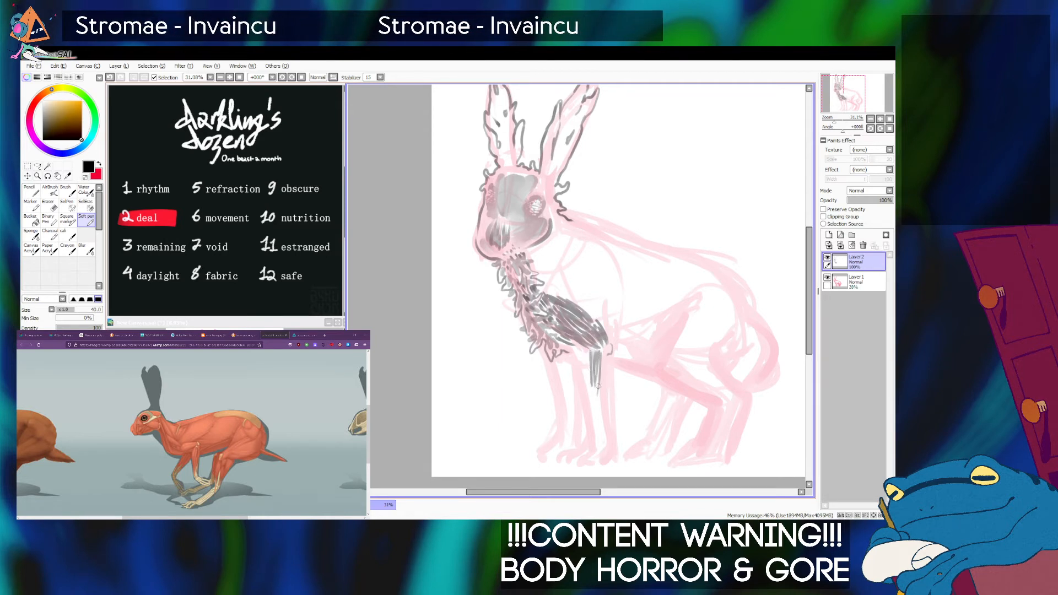
{"action": "mouse_move", "coordinate": [602, 351]}
{"action": "left_mouse_down"}
{"action": "mouse_move", "coordinate": [597, 405]}
{"action": "mouse_move", "coordinate": [588, 365]}
{"action": "mouse_move", "coordinate": [592, 405]}
{"action": "mouse_move", "coordinate": [586, 356]}
{"action": "mouse_move", "coordinate": [597, 414]}
{"action": "left_mouse_up"}
{"action": "key", "text": "ctrl+z"}
{"action": "left_click_drag", "start_coordinate": [607, 352], "coordinate": [610, 419]}
{"action": "key", "text": "ctrl+z"}
{"action": "left_click_drag", "start_coordinate": [606, 355], "coordinate": [607, 427]}
{"action": "left_click", "coordinate": [188, 508]}
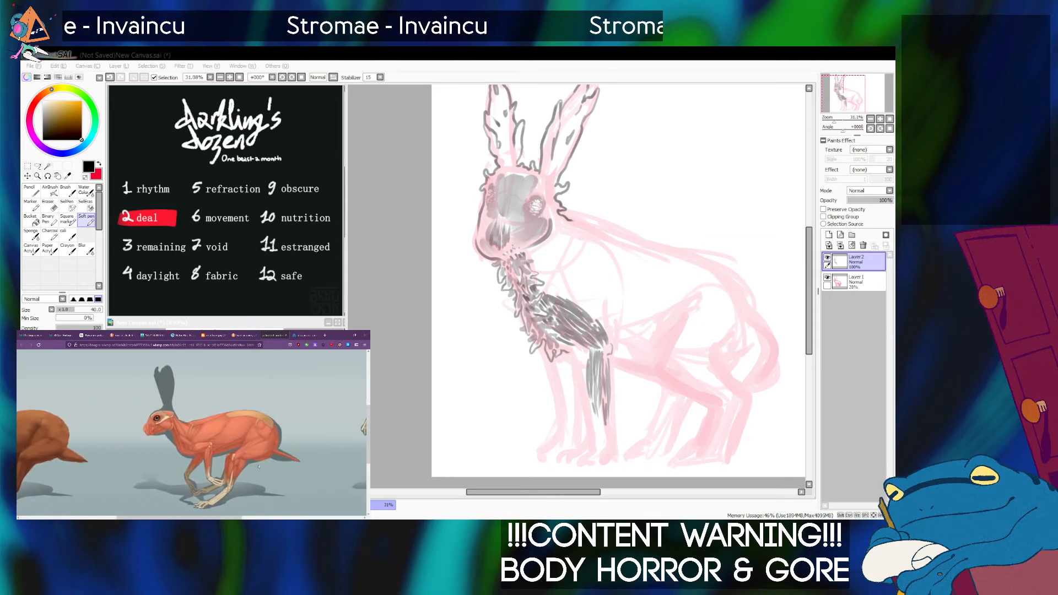
Extend the dark fibre strokes down the lower near foreleg toward the paw.
{"action": "left_click", "coordinate": [586, 372]}
{"action": "mouse_move", "coordinate": [600, 407]}
{"action": "left_mouse_down"}
{"action": "mouse_move", "coordinate": [599, 454]}
{"action": "mouse_move", "coordinate": [597, 423]}
{"action": "mouse_move", "coordinate": [599, 444]}
{"action": "left_mouse_up"}
{"action": "key", "text": "ctrl+z"}
Ink the rear edge of the near foreleg from the elbow down to the paw, redoing the line until it follows the sketch.
{"action": "key", "text": "ctrl+z"}
{"action": "key", "text": "ctrl+z"}
{"action": "mouse_move", "coordinate": [597, 416]}
{"action": "left_mouse_down"}
{"action": "mouse_move", "coordinate": [595, 452]}
{"action": "mouse_move", "coordinate": [601, 439]}
{"action": "mouse_move", "coordinate": [578, 461]}
{"action": "mouse_move", "coordinate": [605, 447]}
{"action": "left_mouse_up"}
{"action": "left_click_drag", "start_coordinate": [612, 362], "coordinate": [612, 422]}
{"action": "key", "text": "ctrl+z"}
{"action": "left_click_drag", "start_coordinate": [612, 355], "coordinate": [612, 426]}
{"action": "key", "text": "ctrl+z"}
{"action": "left_click_drag", "start_coordinate": [613, 357], "coordinate": [615, 430]}
{"action": "key", "text": "ctrl+z"}
{"action": "key", "text": "ctrl+z"}
{"action": "left_click_drag", "start_coordinate": [613, 356], "coordinate": [614, 410]}
{"action": "key", "text": "ctrl+z"}
{"action": "left_click_drag", "start_coordinate": [612, 356], "coordinate": [615, 451]}
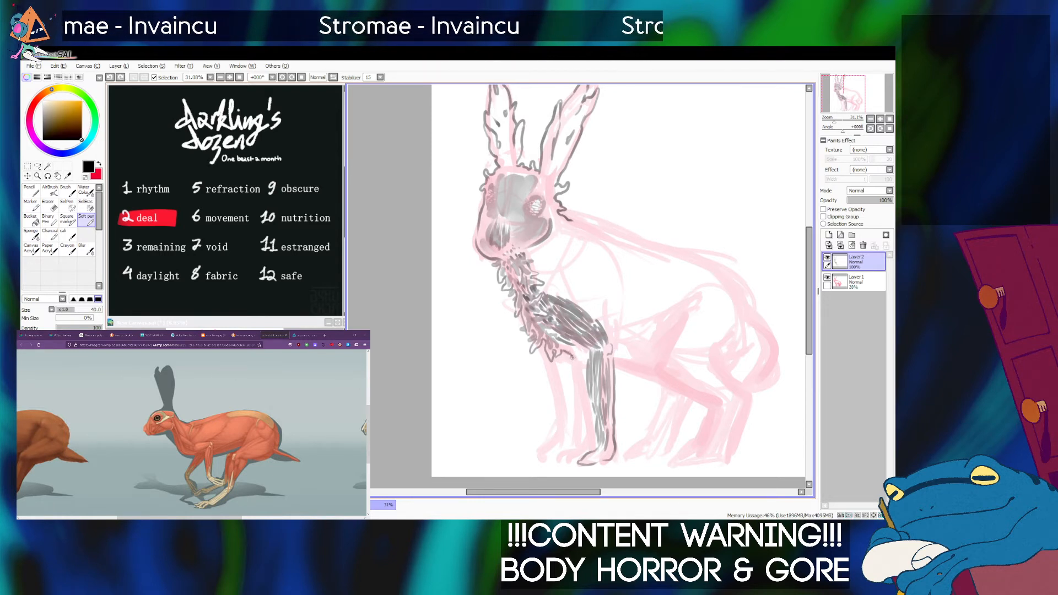
Outline the remaining foreleg edges and both front paws over the sketch, redrawing the misplaced lines.
{"action": "mouse_move", "coordinate": [579, 391]}
{"action": "left_mouse_down"}
{"action": "mouse_move", "coordinate": [591, 443]}
{"action": "mouse_move", "coordinate": [589, 433]}
{"action": "mouse_move", "coordinate": [579, 450]}
{"action": "left_mouse_up"}
{"action": "key", "text": "ctrl+z"}
{"action": "key", "text": "ctrl+z"}
{"action": "key", "text": "ctrl+z"}
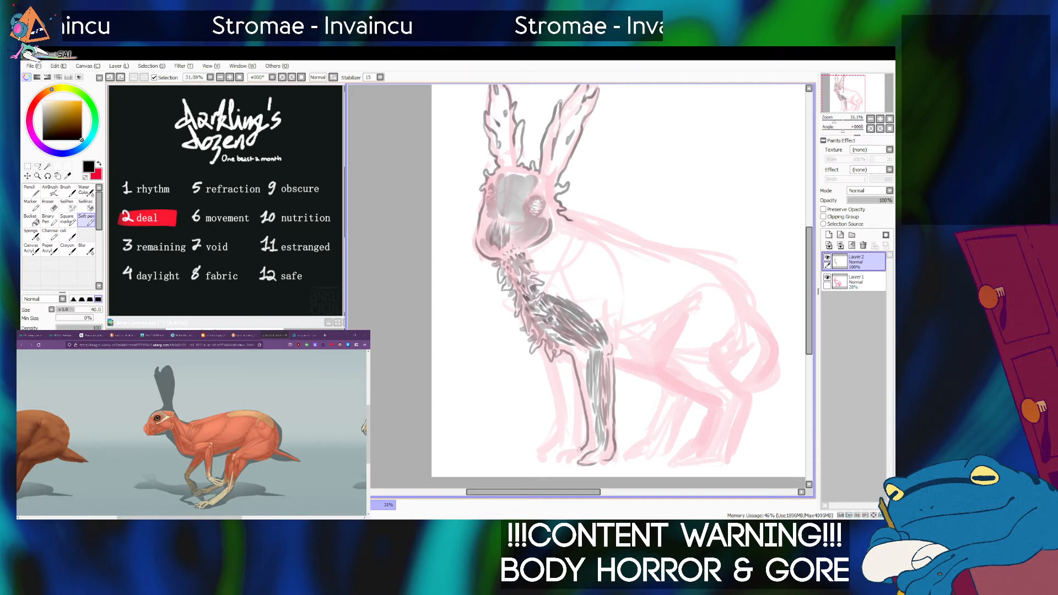
{"action": "key", "text": "ctrl+z"}
{"action": "mouse_move", "coordinate": [580, 390]}
{"action": "left_mouse_down"}
{"action": "mouse_move", "coordinate": [588, 437]}
{"action": "mouse_move", "coordinate": [559, 458]}
{"action": "mouse_move", "coordinate": [584, 462]}
{"action": "left_mouse_up"}
{"action": "key", "text": "ctrl+z"}
{"action": "mouse_move", "coordinate": [579, 389]}
{"action": "left_mouse_down"}
{"action": "mouse_move", "coordinate": [583, 443]}
{"action": "mouse_move", "coordinate": [561, 463]}
{"action": "mouse_move", "coordinate": [577, 462]}
{"action": "mouse_move", "coordinate": [557, 459]}
{"action": "left_mouse_up"}
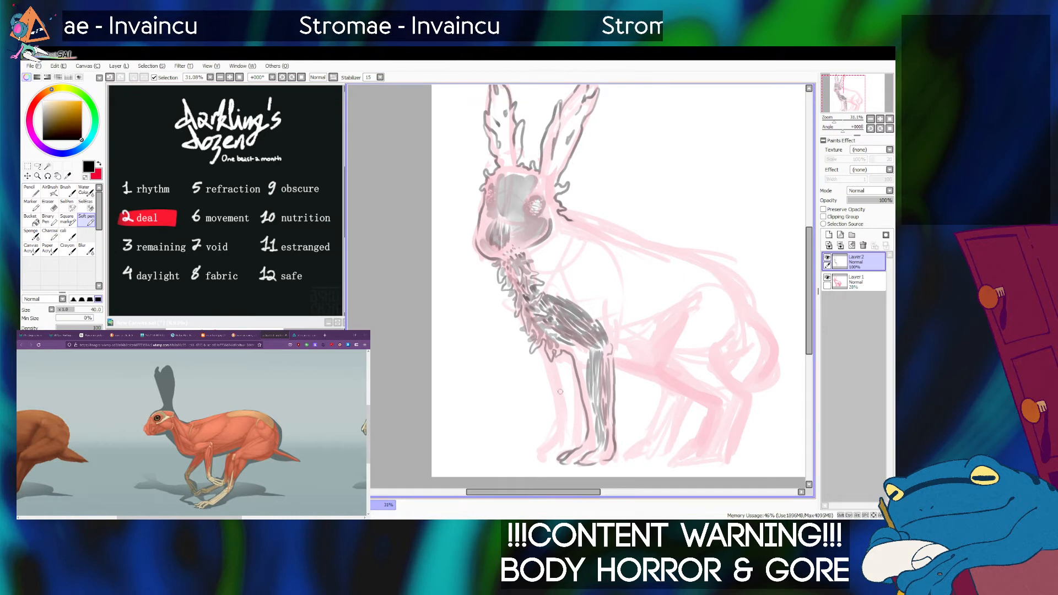
{"action": "mouse_move", "coordinate": [543, 346]}
{"action": "left_mouse_down"}
{"action": "mouse_move", "coordinate": [560, 431]}
{"action": "mouse_move", "coordinate": [532, 458]}
{"action": "mouse_move", "coordinate": [554, 460]}
{"action": "left_mouse_up"}
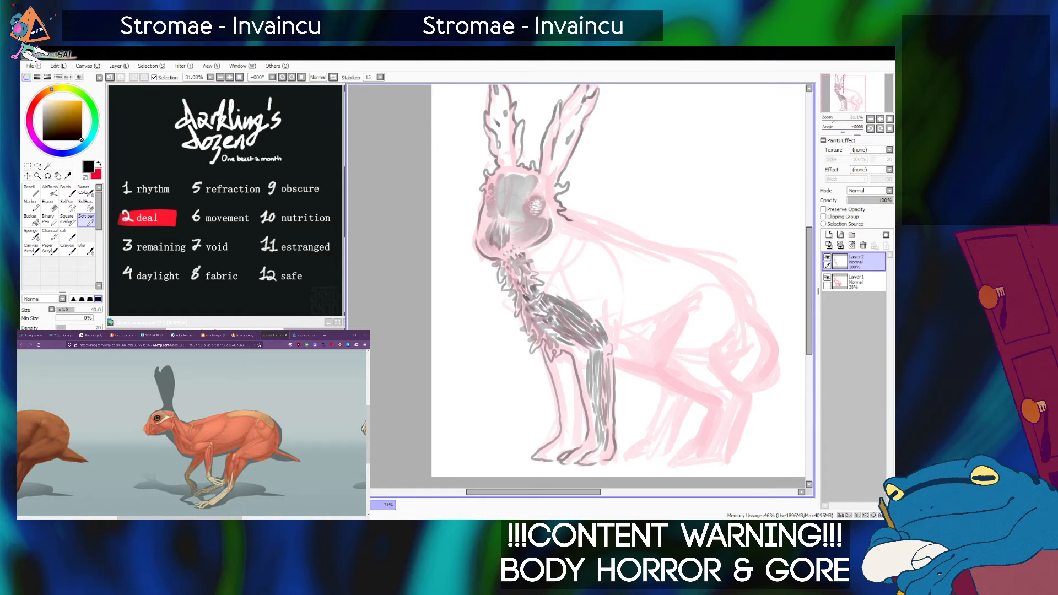
Fill the upper part of the far foreleg with soft grey fibre strokes using a larger Soft pen, undoing stray strokes.
{"action": "key", "text": "0"}
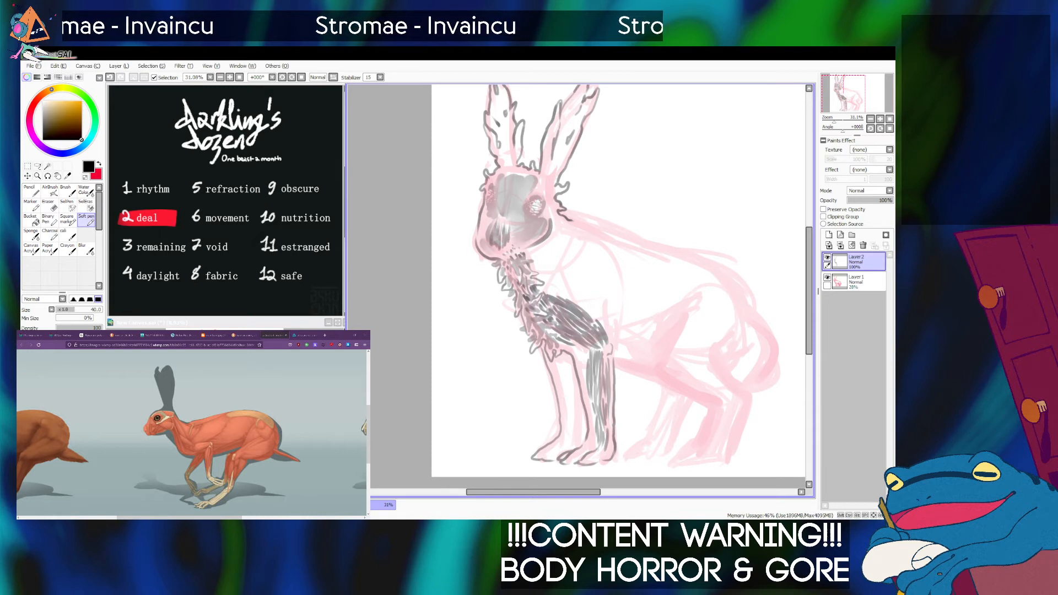
{"action": "key", "text": "bracketright"}
{"action": "key", "text": "bracketright"}
{"action": "key", "text": "bracketright"}
{"action": "key", "text": "bracketright"}
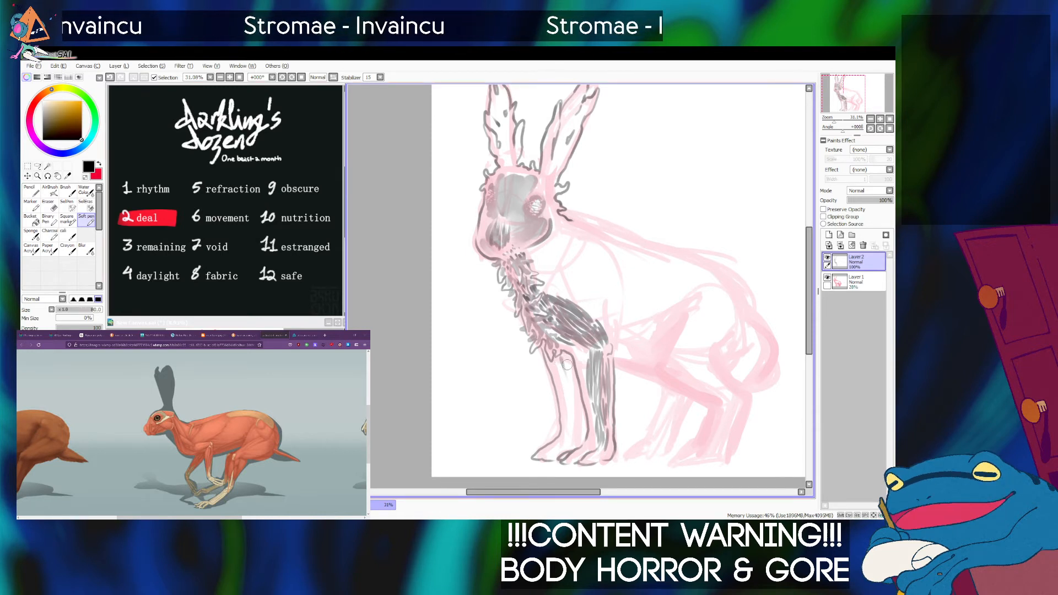
{"action": "left_click_drag", "start_coordinate": [562, 362], "coordinate": [572, 407]}
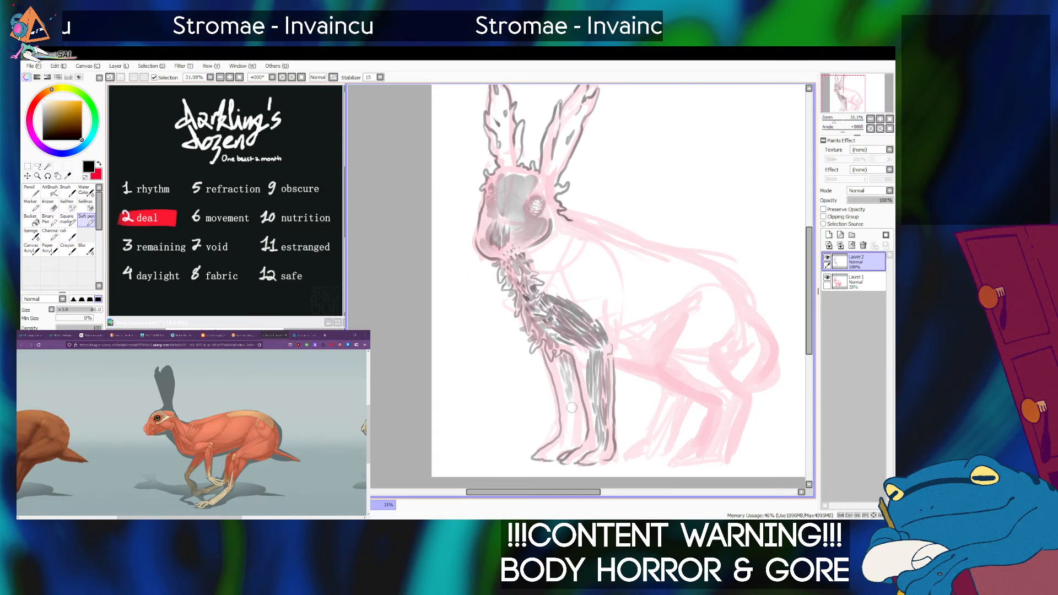
{"action": "left_click_drag", "start_coordinate": [557, 362], "coordinate": [569, 402]}
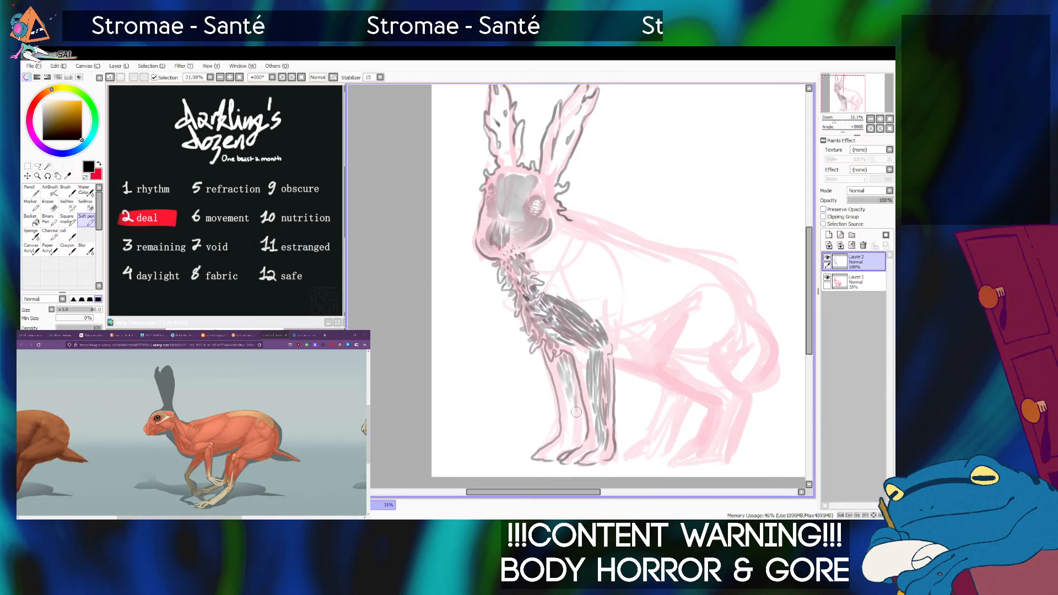
{"action": "left_click_drag", "start_coordinate": [574, 401], "coordinate": [574, 426]}
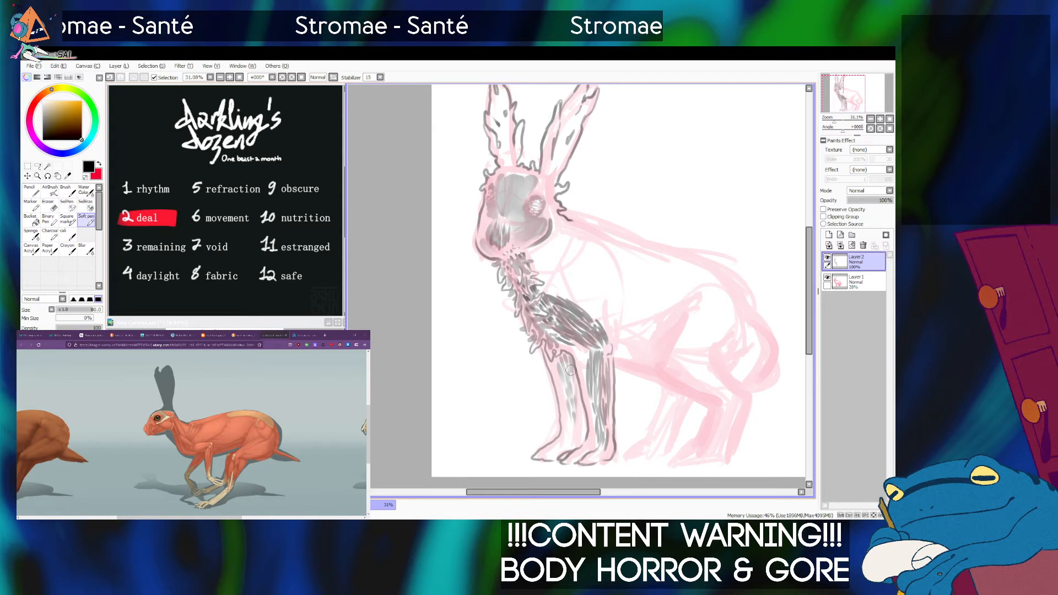
{"action": "key", "text": "bracketleft"}
{"action": "key", "text": "bracketleft"}
{"action": "key", "text": "bracketleft"}
{"action": "key", "text": "bracketleft"}
{"action": "key", "text": "bracketleft"}
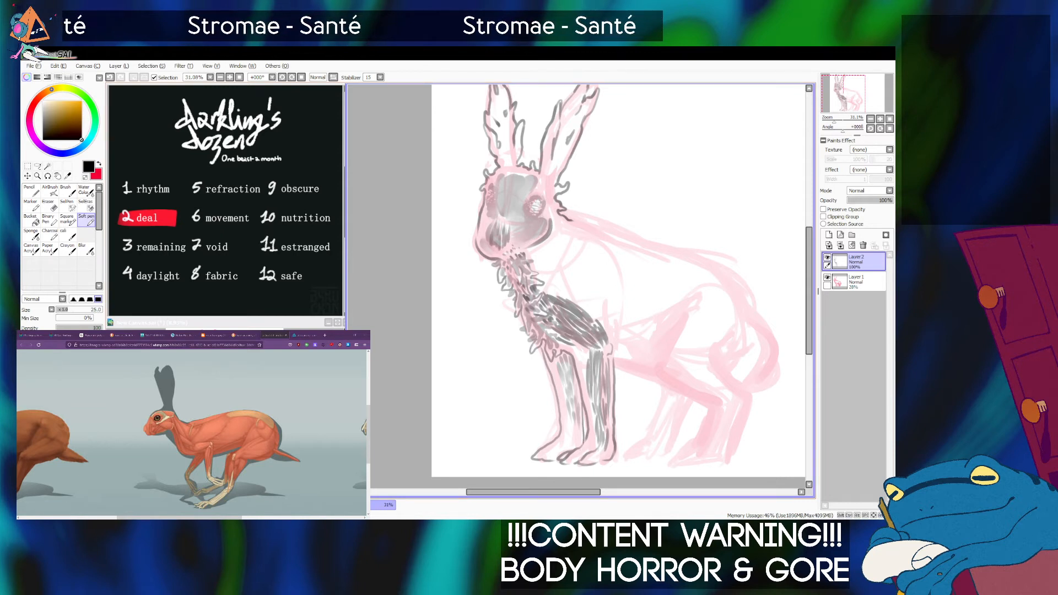
{"action": "key", "text": "ctrl+z"}
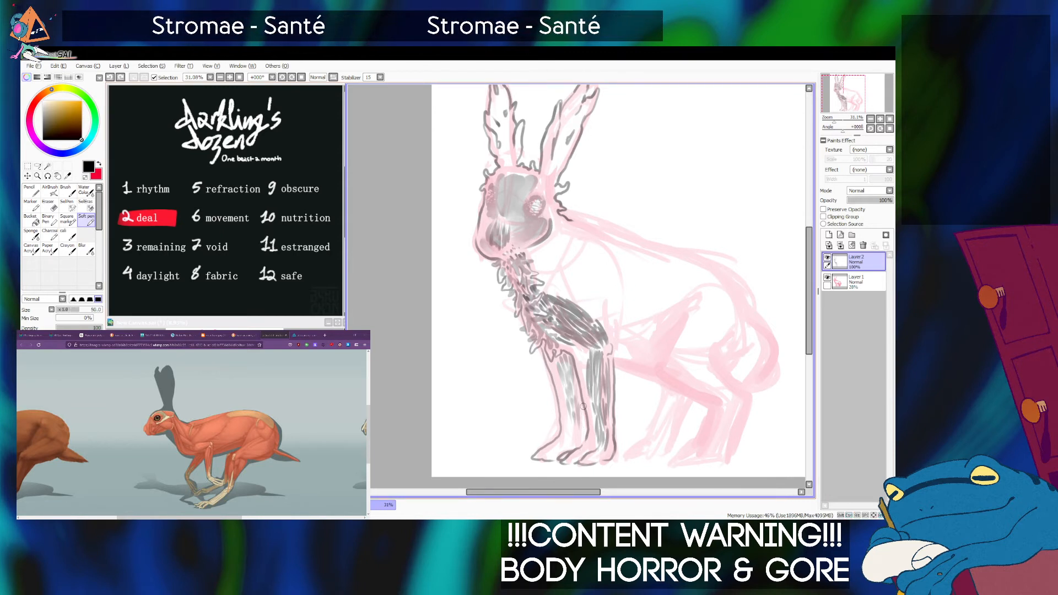
{"action": "left_click_drag", "start_coordinate": [583, 403], "coordinate": [583, 447]}
{"action": "key", "text": "ctrl+z"}
{"action": "left_click_drag", "start_coordinate": [584, 406], "coordinate": [584, 444]}
{"action": "key", "text": "ctrl+z"}
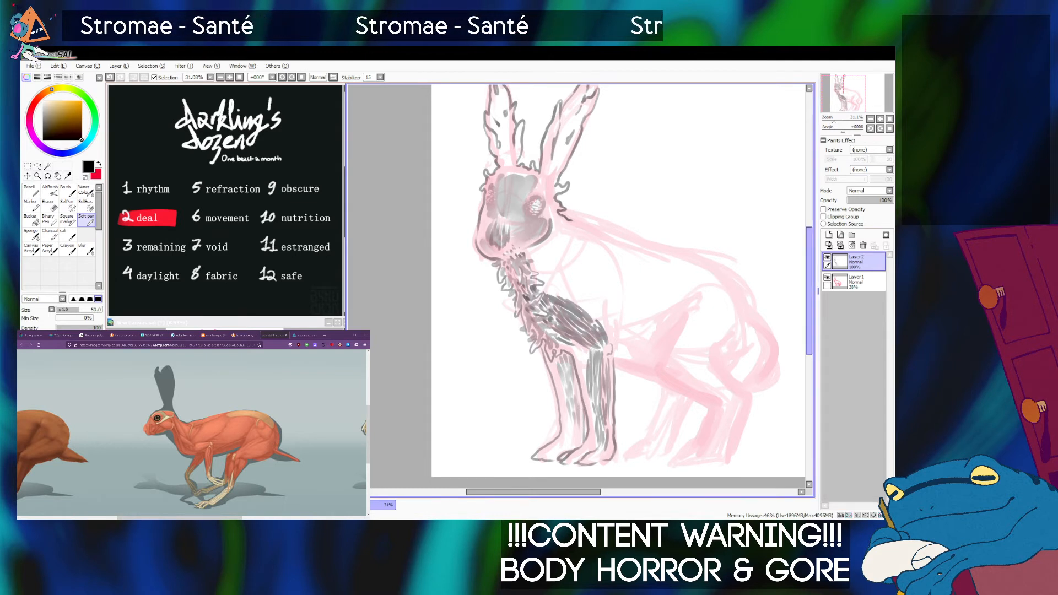
Hide the Layer 1 sketch to check the inked drawing on its own, and show it again.
{"action": "left_click", "coordinate": [828, 278]}
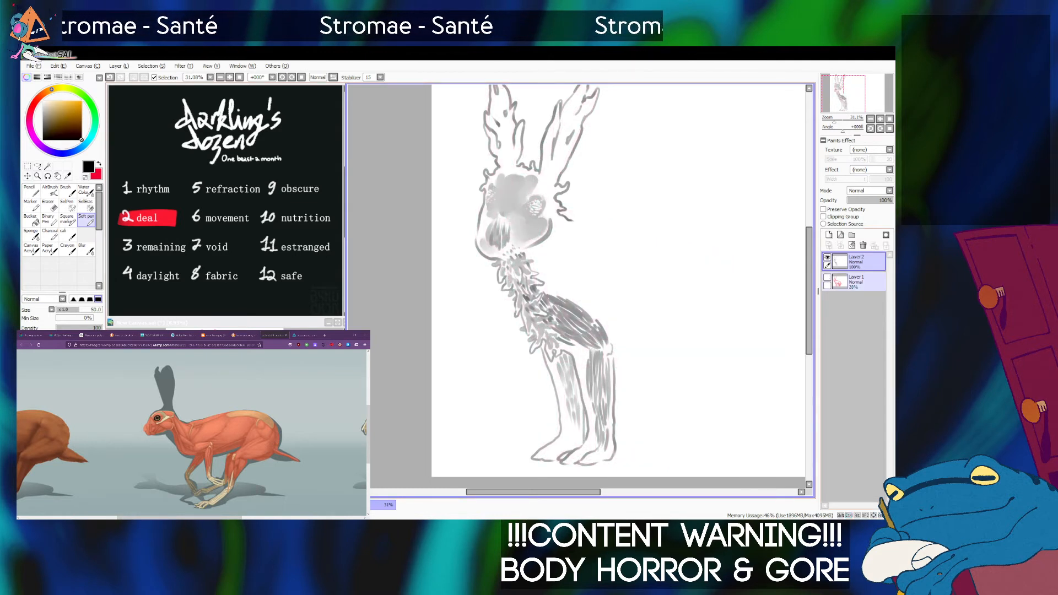
{"action": "left_click_drag", "start_coordinate": [650, 276], "coordinate": [631, 298]}
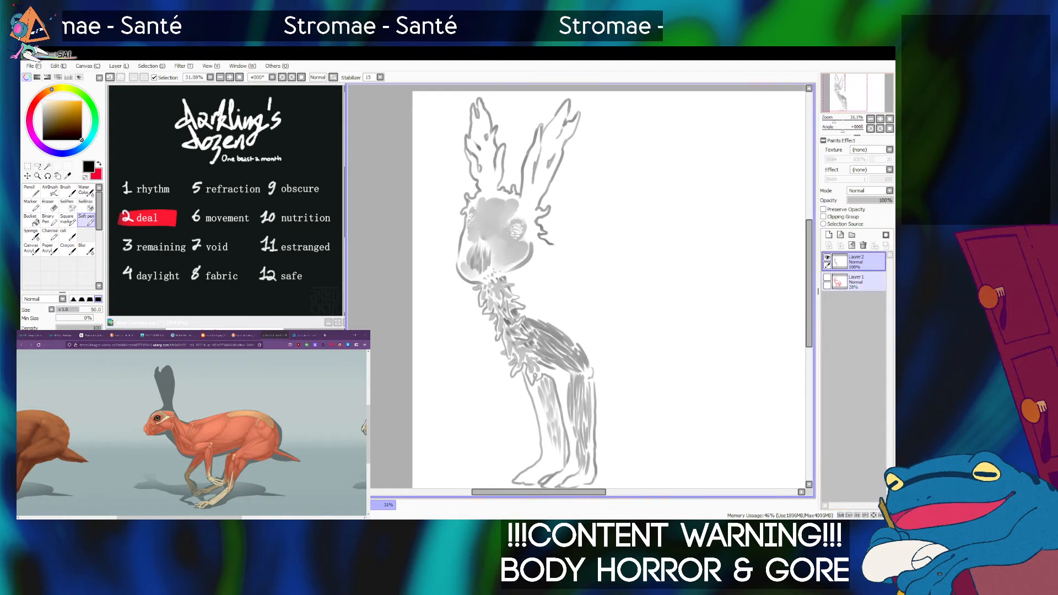
{"action": "left_click", "coordinate": [827, 277]}
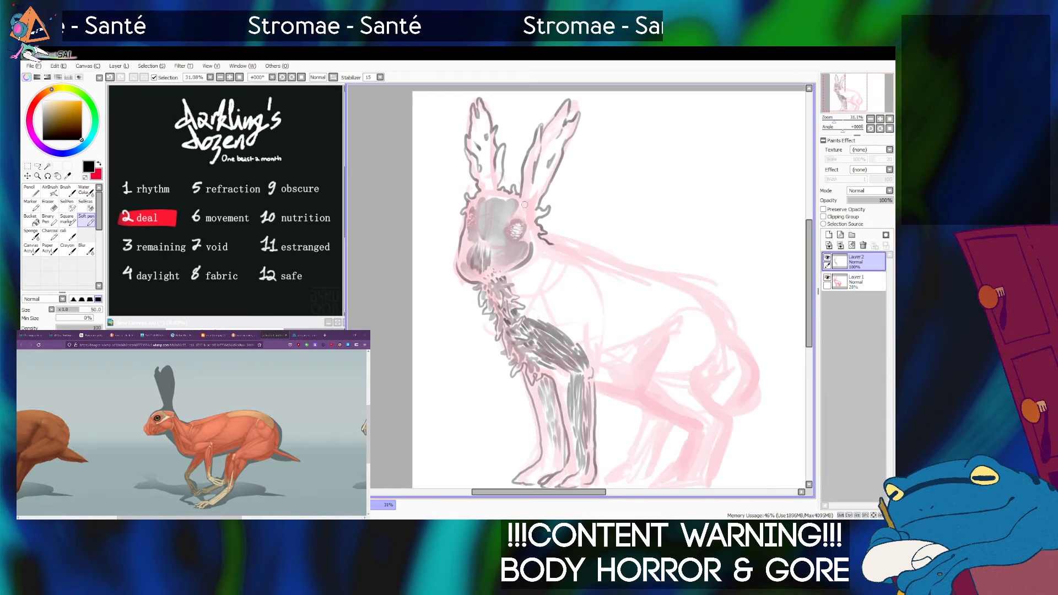
Shade the lower parts of both ears in soft grey with the Soft pen at size 100.
{"action": "key", "text": "bracketright"}
{"action": "key", "text": "bracketright"}
{"action": "key", "text": "bracketright"}
{"action": "key", "text": "bracketright"}
{"action": "mouse_move", "coordinate": [531, 215]}
{"action": "left_mouse_down"}
{"action": "mouse_move", "coordinate": [530, 167]}
{"action": "mouse_move", "coordinate": [527, 193]}
{"action": "mouse_move", "coordinate": [547, 173]}
{"action": "mouse_move", "coordinate": [532, 201]}
{"action": "mouse_move", "coordinate": [557, 125]}
{"action": "mouse_move", "coordinate": [539, 177]}
{"action": "mouse_move", "coordinate": [553, 147]}
{"action": "left_mouse_up"}
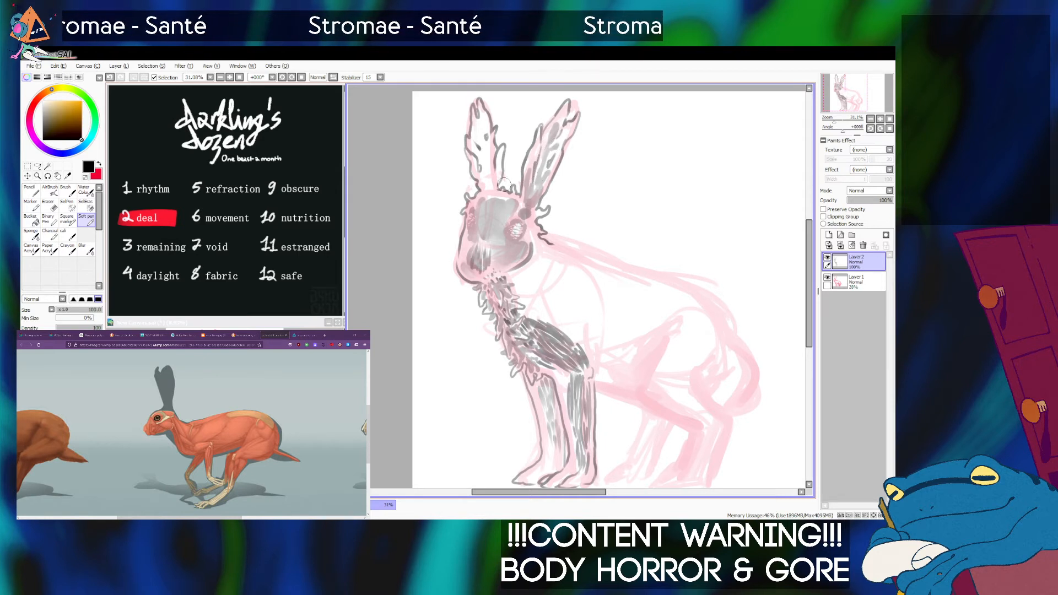
{"action": "mouse_move", "coordinate": [489, 190]}
{"action": "left_mouse_down"}
{"action": "mouse_move", "coordinate": [499, 196]}
{"action": "mouse_move", "coordinate": [487, 174]}
{"action": "mouse_move", "coordinate": [490, 142]}
{"action": "mouse_move", "coordinate": [485, 160]}
{"action": "mouse_move", "coordinate": [472, 143]}
{"action": "mouse_move", "coordinate": [479, 157]}
{"action": "left_mouse_up"}
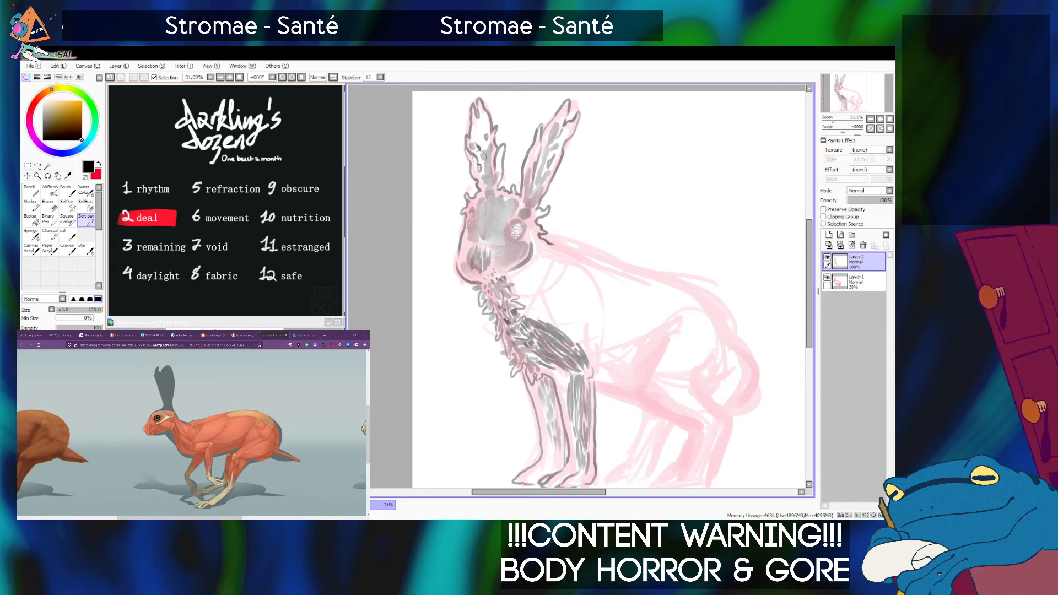
Fill the ear on the muzzle side with grey up toward its tip, using Soft pen sizes 70 and 120.
{"action": "key", "text": "bracketleft"}
{"action": "key", "text": "bracketleft"}
{"action": "key", "text": "bracketleft"}
{"action": "left_click_drag", "start_coordinate": [477, 152], "coordinate": [484, 183]}
{"action": "key", "text": "bracketright"}
{"action": "key", "text": "bracketright"}
{"action": "key", "text": "bracketright"}
{"action": "key", "text": "bracketleft"}
{"action": "key", "text": "bracketleft"}
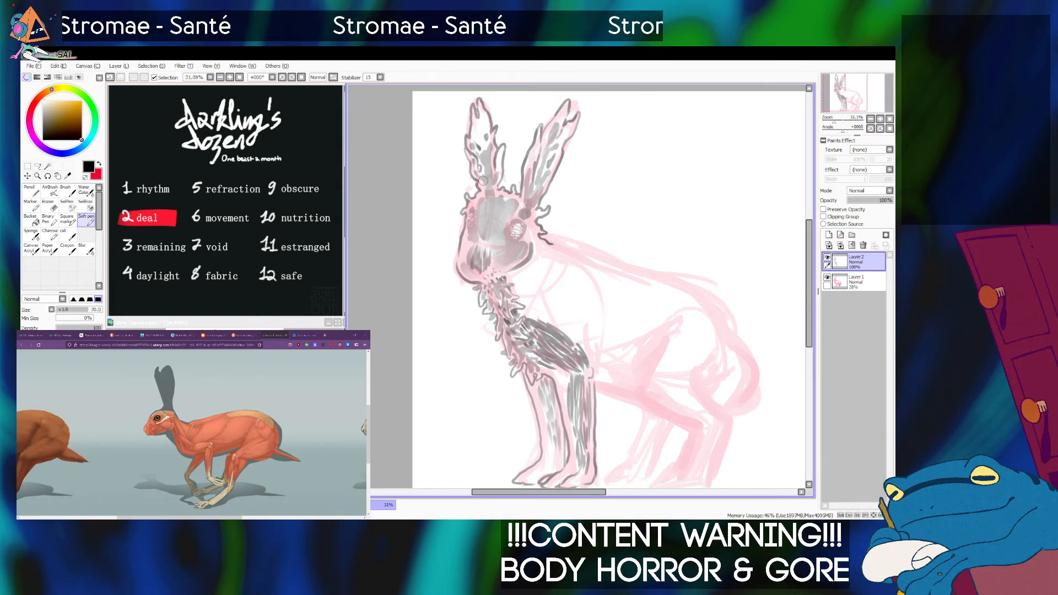
{"action": "key", "text": "bracketright"}
{"action": "key", "text": "bracketright"}
{"action": "key", "text": "bracketright"}
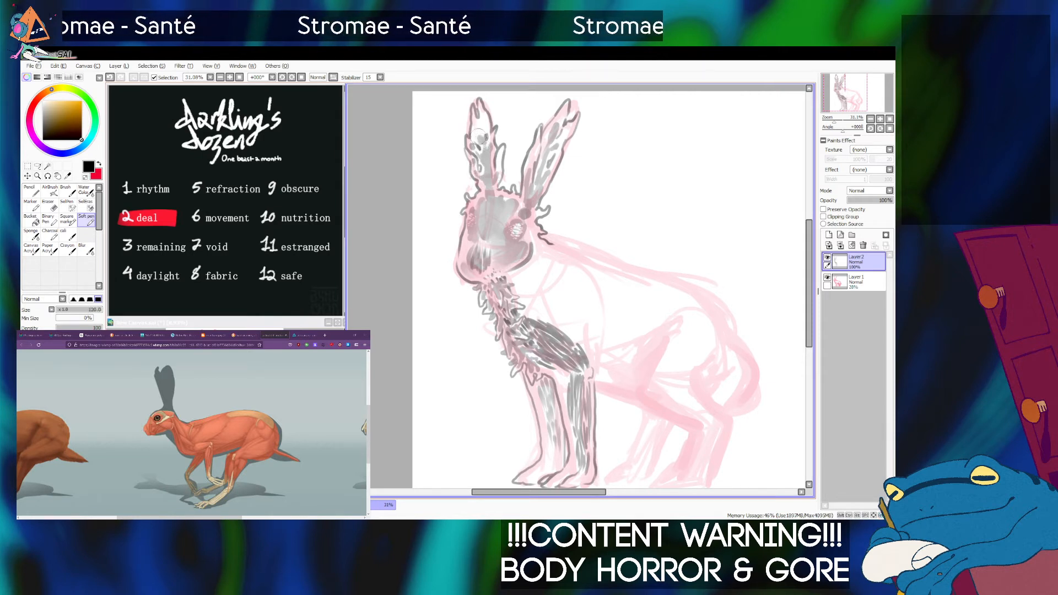
{"action": "mouse_move", "coordinate": [479, 141]}
{"action": "left_mouse_down"}
{"action": "mouse_move", "coordinate": [484, 108]}
{"action": "mouse_move", "coordinate": [484, 144]}
{"action": "left_mouse_up"}
Blend the new grey shading with the Sponge, reducing its size to 35.
{"action": "left_click", "coordinate": [31, 235]}
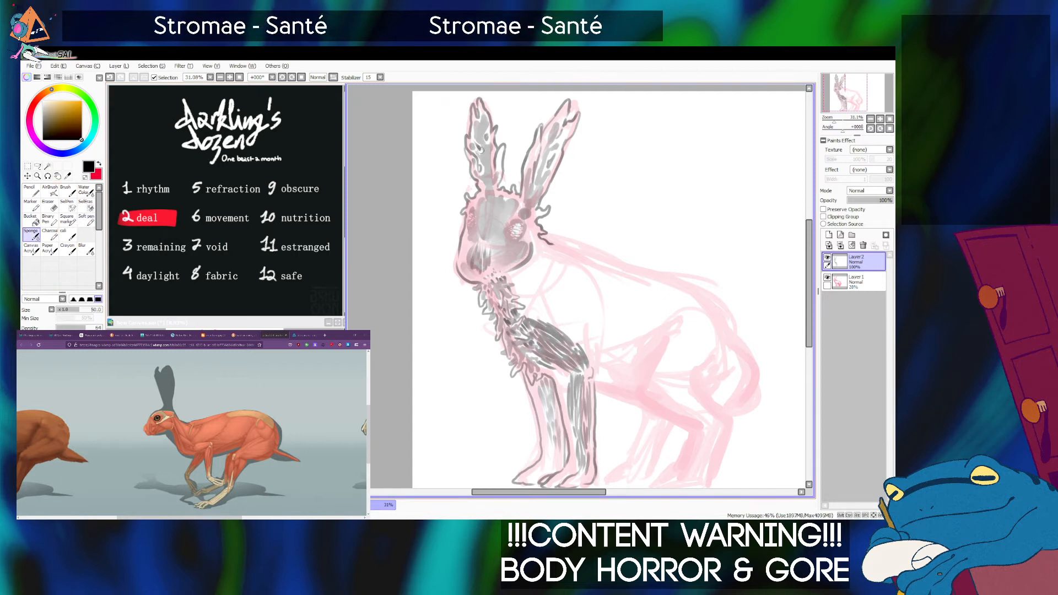
{"action": "key", "text": "bracketleft"}
{"action": "key", "text": "bracketleft"}
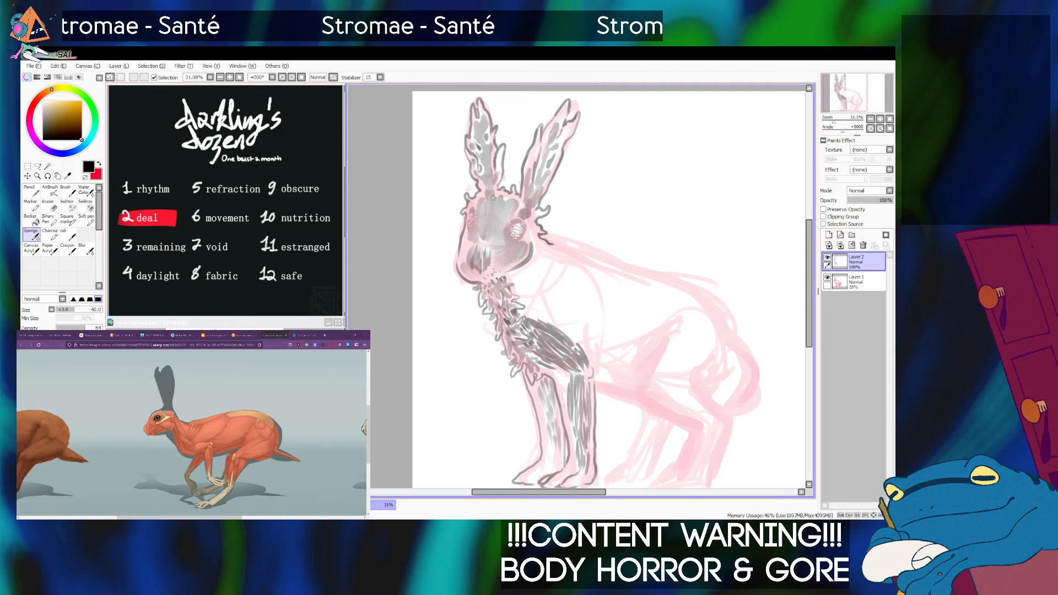
{"action": "key", "text": "bracketright"}
{"action": "key", "text": "bracketleft"}
{"action": "key", "text": "bracketleft"}
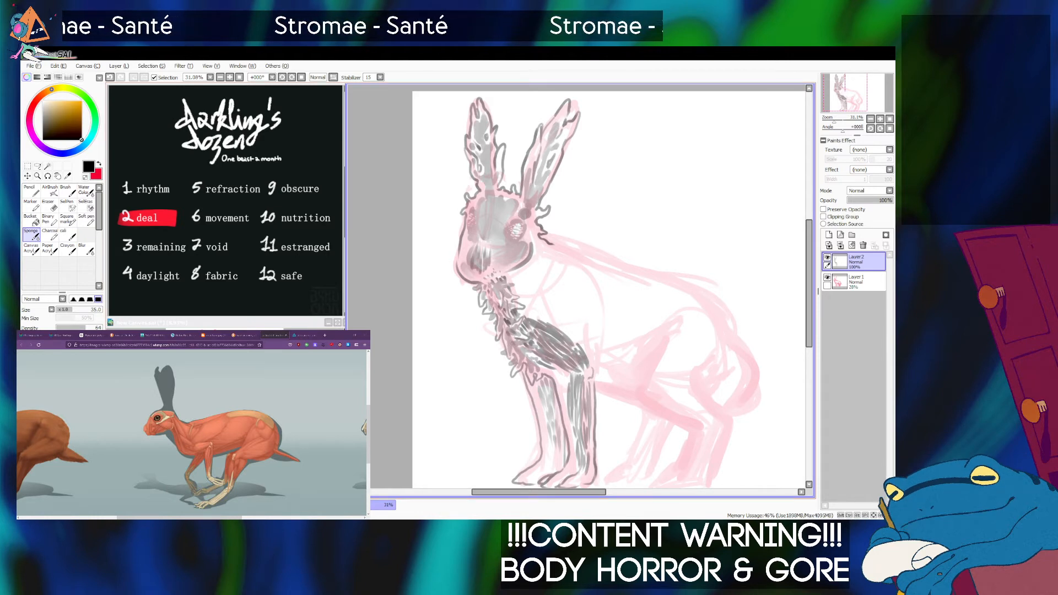
Darken the muzzle and cheek with soft grey using the Soft pen at size 120, undoing stray strokes, and blend with the Sponge.
{"action": "left_click", "coordinate": [86, 220]}
{"action": "left_click_drag", "start_coordinate": [499, 268], "coordinate": [486, 272]}
{"action": "key", "text": "bracketright"}
{"action": "key", "text": "bracketright"}
{"action": "key", "text": "bracketright"}
{"action": "key", "text": "ctrl+z"}
{"action": "key", "text": "ctrl+z"}
{"action": "key", "text": "bracketleft"}
{"action": "key", "text": "ctrl+z"}
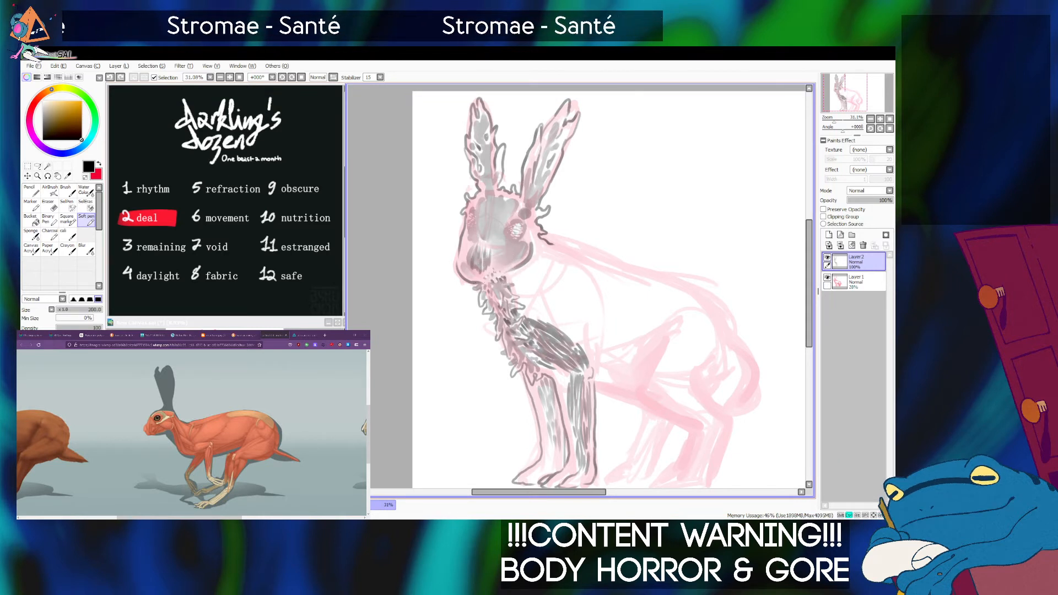
{"action": "mouse_move", "coordinate": [465, 242]}
{"action": "left_mouse_down"}
{"action": "mouse_move", "coordinate": [463, 252]}
{"action": "mouse_move", "coordinate": [468, 242]}
{"action": "left_mouse_up"}
{"action": "key", "text": "ctrl+z"}
{"action": "key", "text": "bracketleft"}
{"action": "key", "text": "bracketleft"}
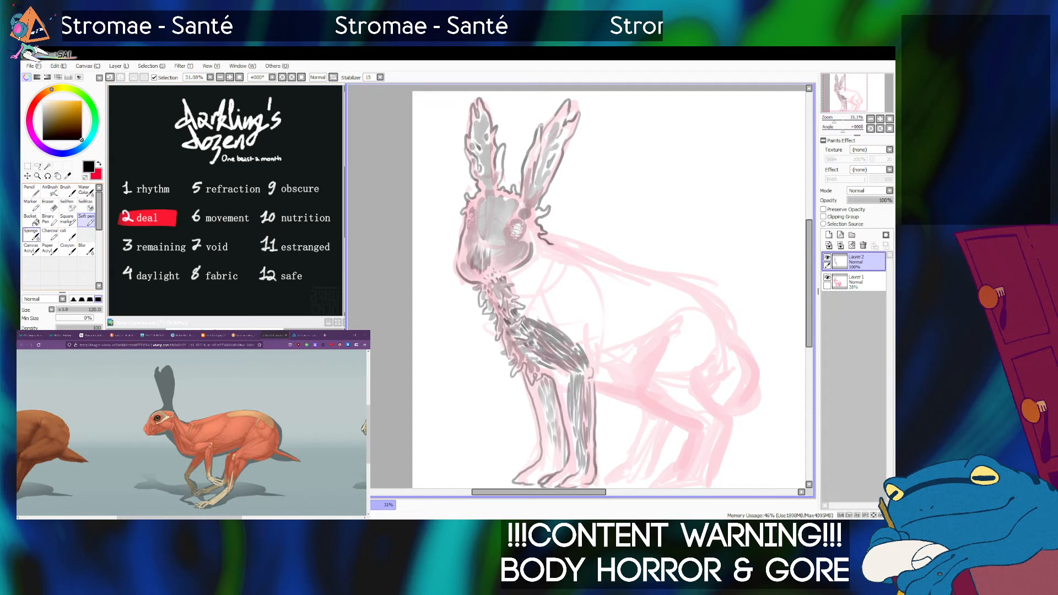
{"action": "left_click", "coordinate": [32, 235]}
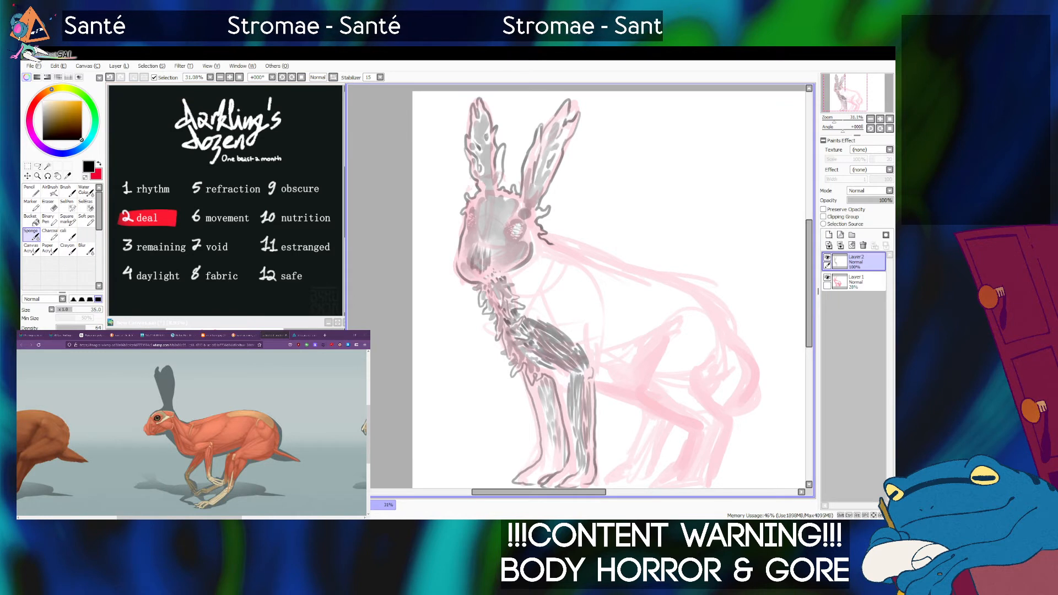
Ink dark muscle fibres from the shoulder back along the belly with the Soft pen at size 40, adding short tendrils hanging underneath.
{"action": "left_click", "coordinate": [86, 220]}
{"action": "left_click_drag", "start_coordinate": [606, 309], "coordinate": [583, 294]}
{"action": "left_click", "coordinate": [182, 513]}
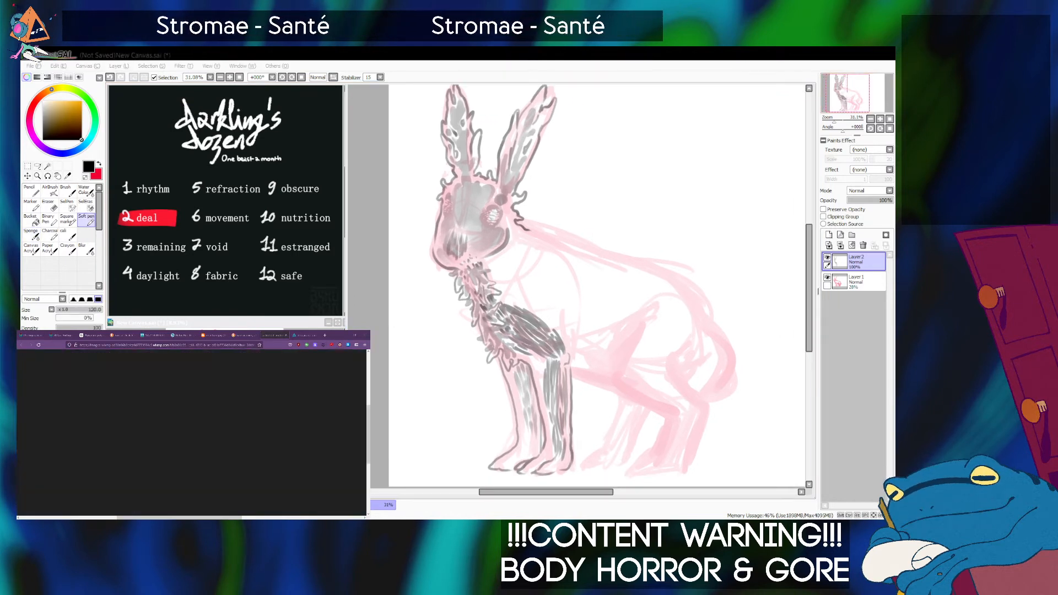
{"action": "left_click", "coordinate": [604, 281]}
{"action": "key", "text": "["}
{"action": "key", "text": "["}
{"action": "key", "text": "["}
{"action": "key", "text": "["}
{"action": "mouse_move", "coordinate": [561, 332]}
{"action": "left_mouse_down"}
{"action": "mouse_move", "coordinate": [605, 357]}
{"action": "mouse_move", "coordinate": [577, 356]}
{"action": "mouse_move", "coordinate": [611, 364]}
{"action": "left_mouse_up"}
{"action": "key", "text": "ctrl+z"}
{"action": "key", "text": "["}
{"action": "key", "text": "["}
{"action": "mouse_move", "coordinate": [592, 357]}
{"action": "left_mouse_down"}
{"action": "mouse_move", "coordinate": [621, 363]}
{"action": "mouse_move", "coordinate": [609, 366]}
{"action": "mouse_move", "coordinate": [615, 374]}
{"action": "left_mouse_up"}
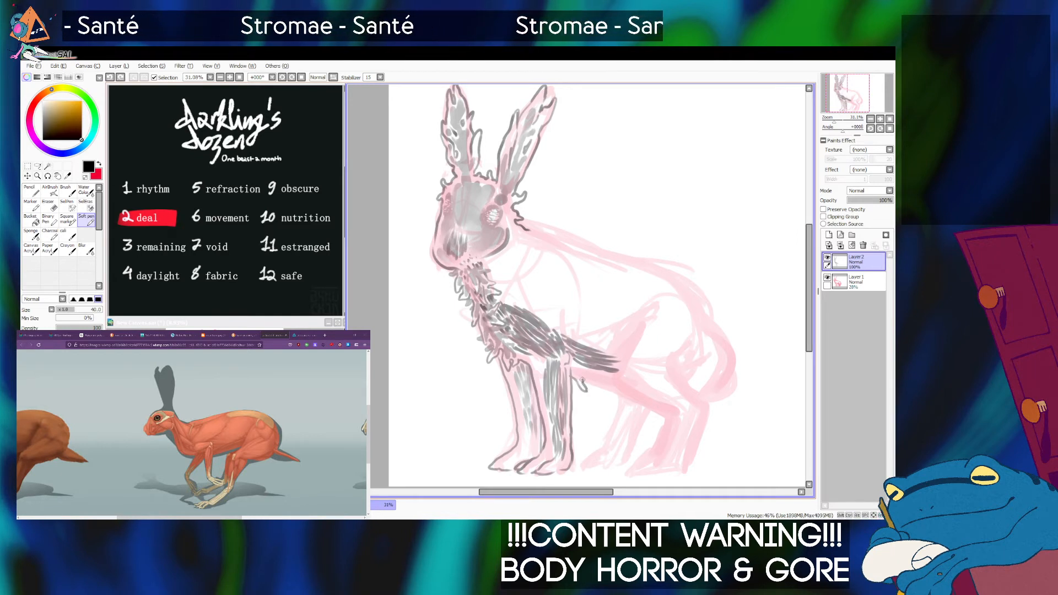
{"action": "left_click_drag", "start_coordinate": [603, 384], "coordinate": [618, 389]}
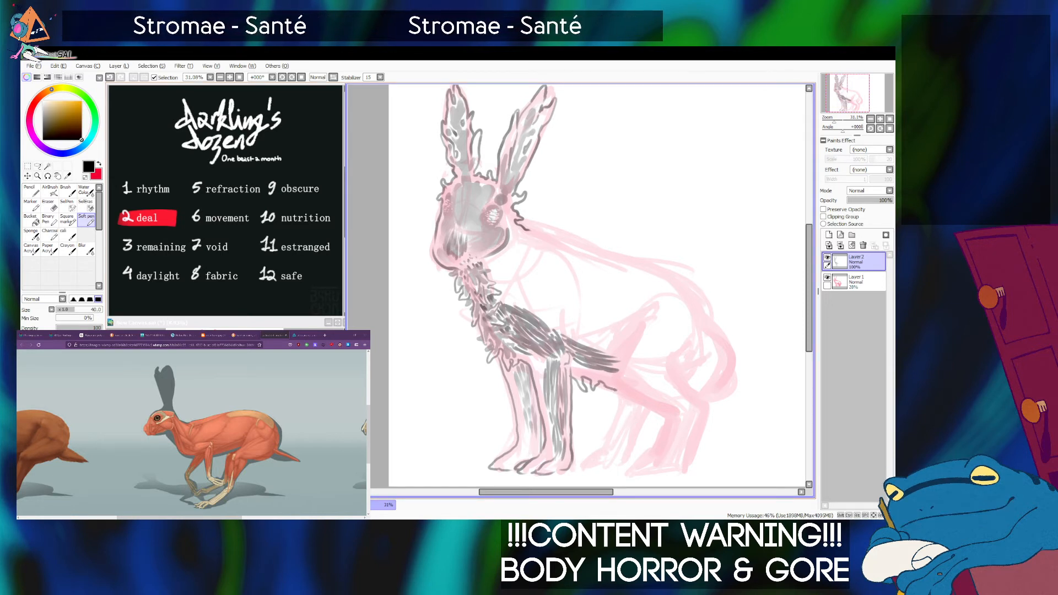
Hatch dark muscle fibres diagonally down the near hind thigh with the Soft pen at sizes 40 and 60, following the hare anatomy reference.
{"action": "key", "text": "alt+Tab"}
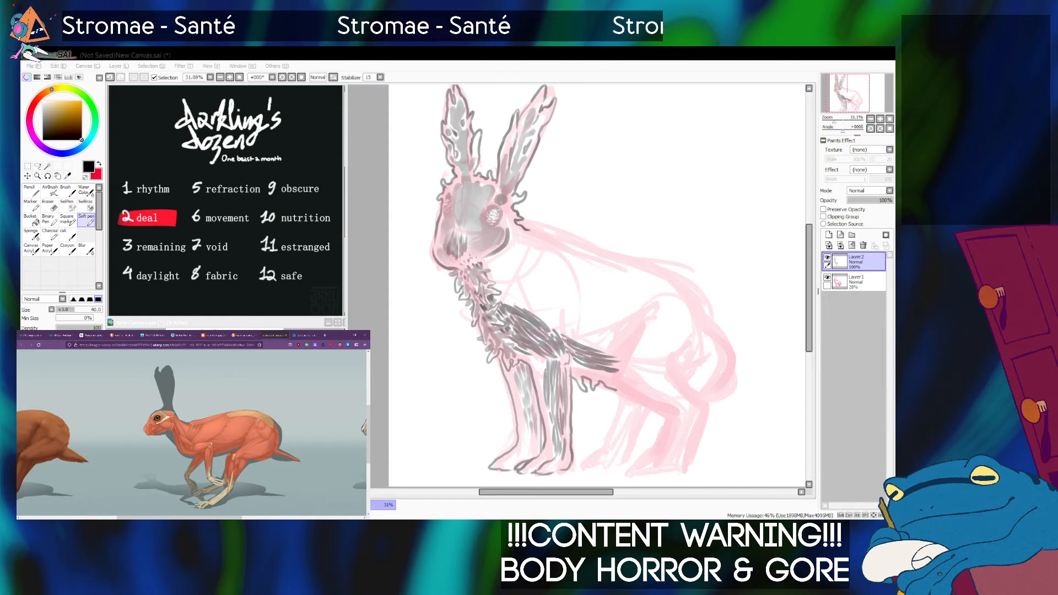
{"action": "left_click", "coordinate": [667, 318]}
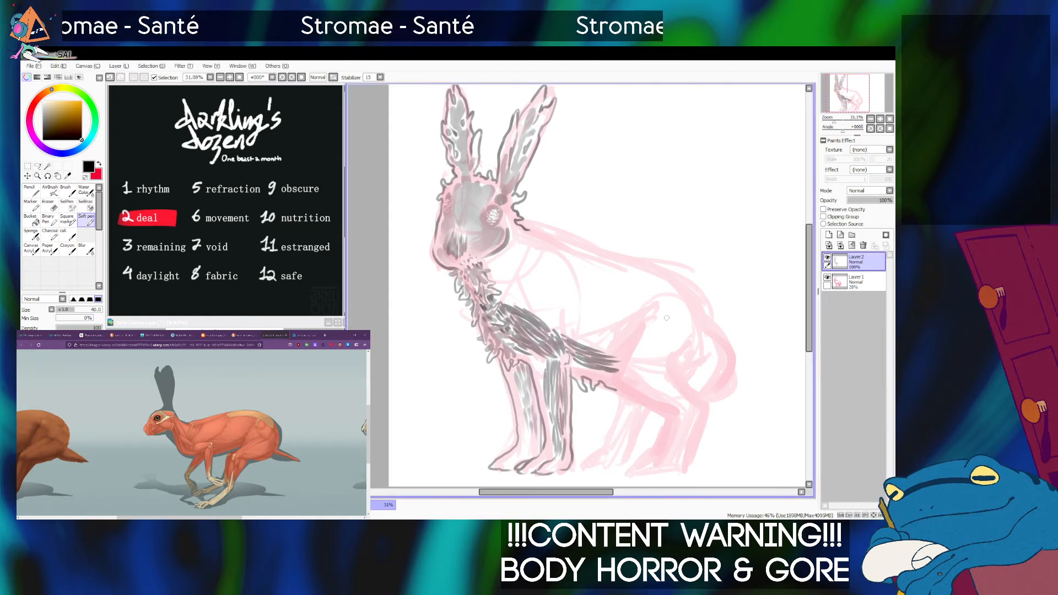
{"action": "left_click_drag", "start_coordinate": [652, 326], "coordinate": [634, 356]}
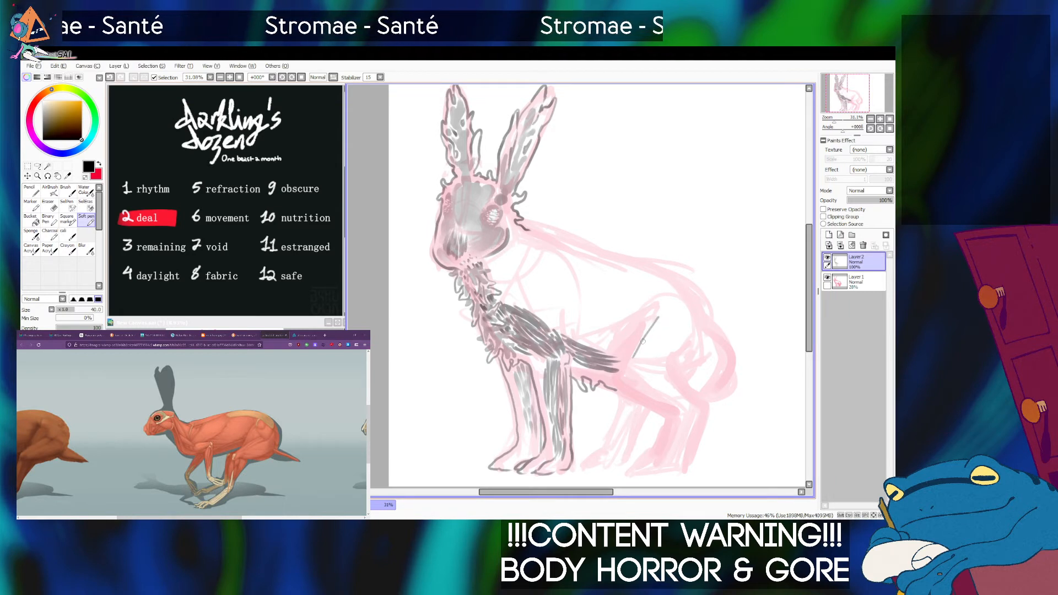
{"action": "left_click_drag", "start_coordinate": [659, 318], "coordinate": [633, 358]}
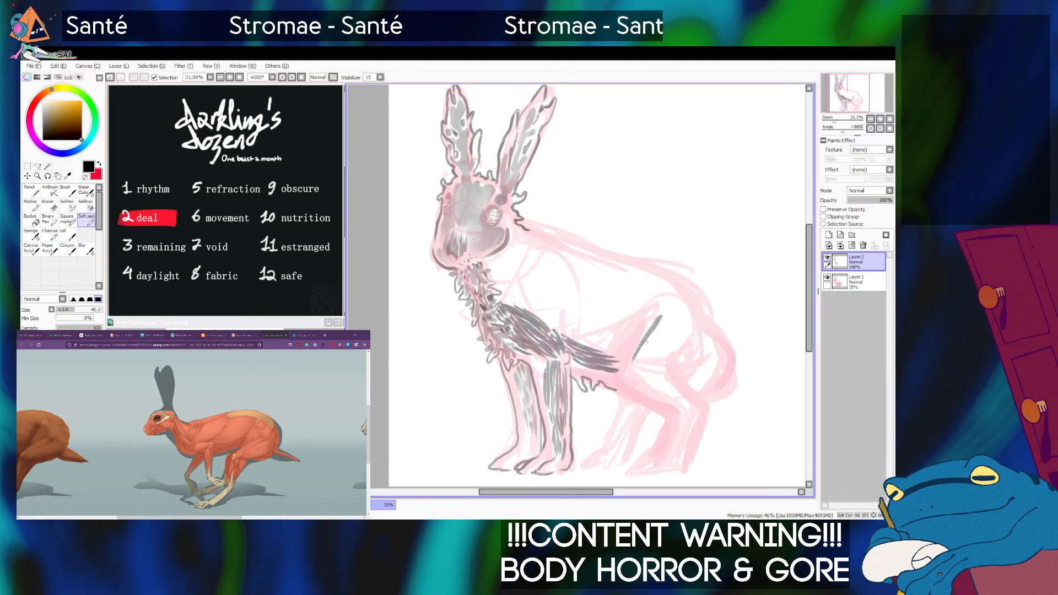
{"action": "left_click_drag", "start_coordinate": [663, 322], "coordinate": [640, 352]}
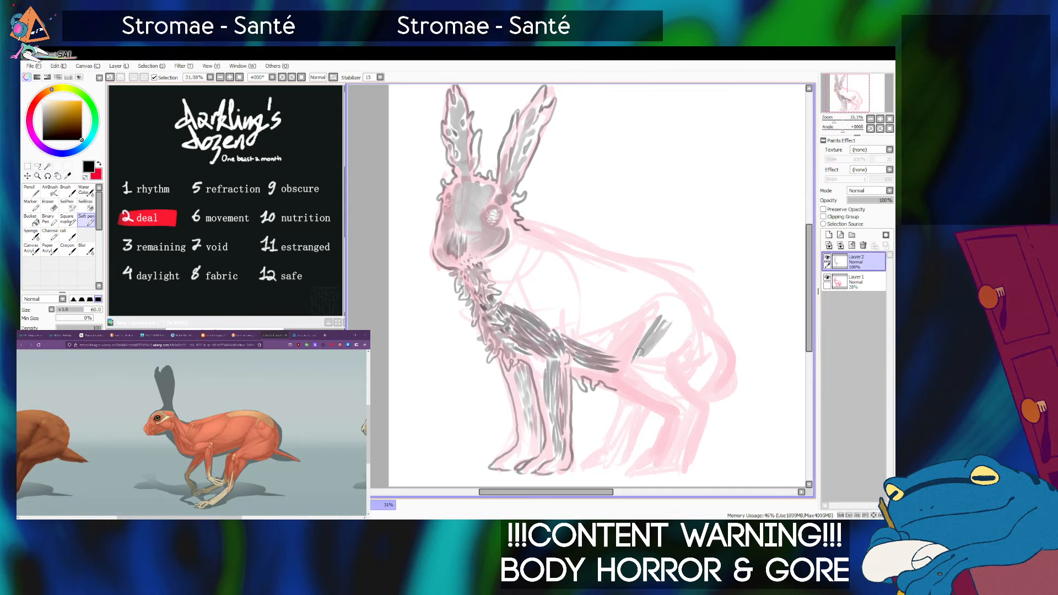
{"action": "mouse_move", "coordinate": [677, 320]}
{"action": "left_mouse_down"}
{"action": "mouse_move", "coordinate": [642, 368]}
{"action": "mouse_move", "coordinate": [682, 328]}
{"action": "mouse_move", "coordinate": [679, 337]}
{"action": "mouse_move", "coordinate": [648, 372]}
{"action": "left_mouse_up"}
{"action": "mouse_move", "coordinate": [681, 326]}
{"action": "left_mouse_down"}
{"action": "mouse_move", "coordinate": [662, 366]}
{"action": "mouse_move", "coordinate": [629, 384]}
{"action": "mouse_move", "coordinate": [629, 371]}
{"action": "left_mouse_up"}
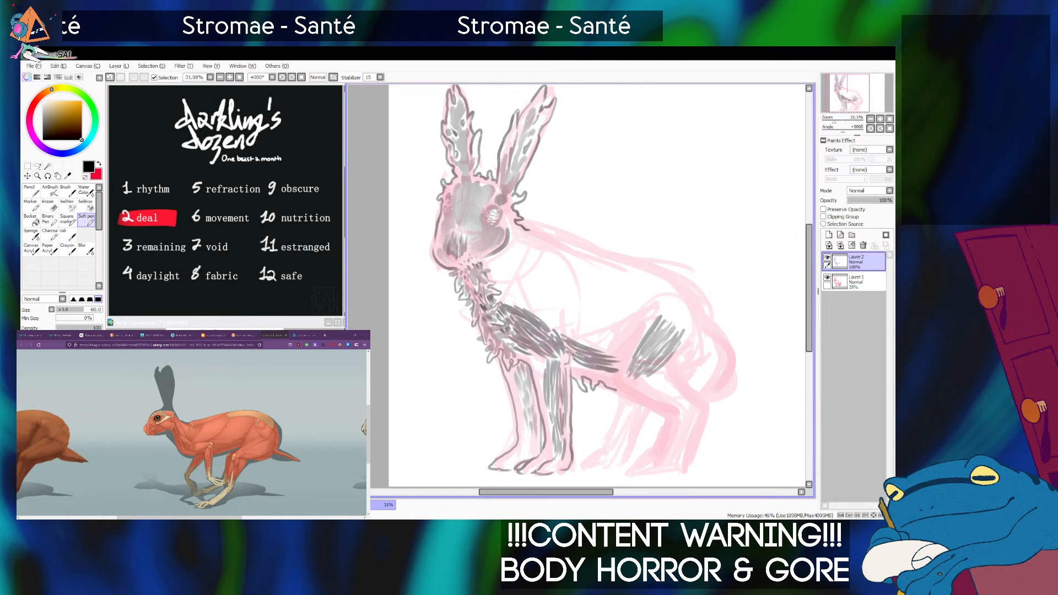
Extend the thigh's muscle fibres back toward the rump with the Soft pen at size 60, checking the hare anatomy reference.
{"action": "key", "text": "alt+Tab"}
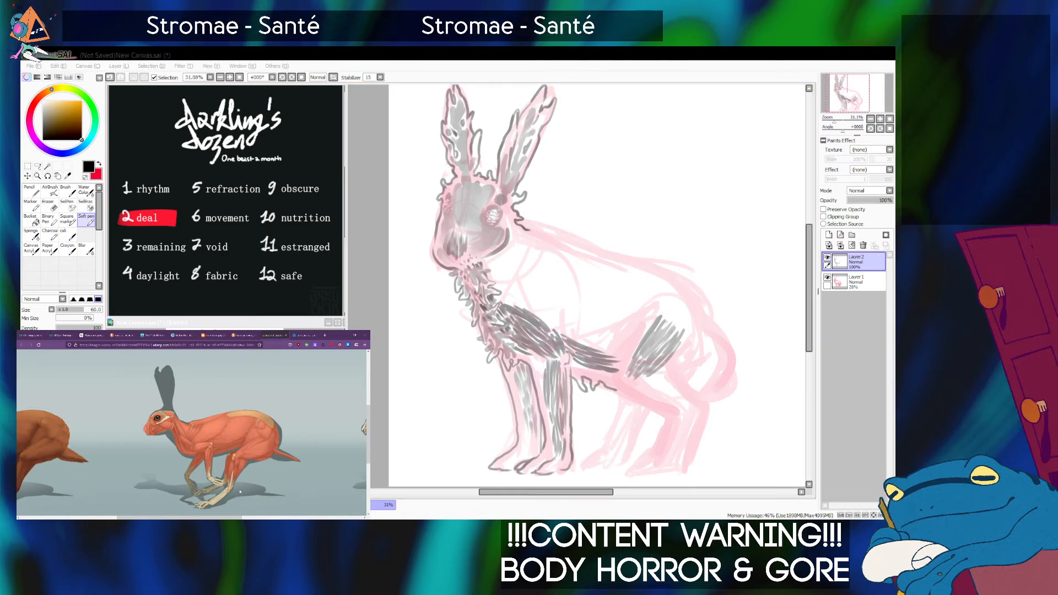
{"action": "key", "text": "alt+Tab"}
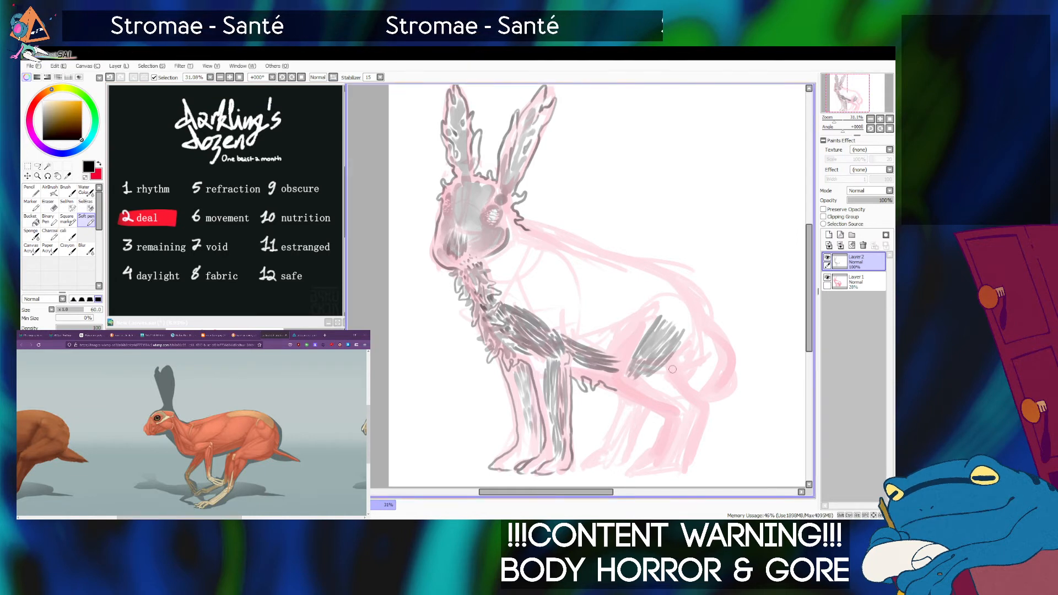
{"action": "mouse_move", "coordinate": [659, 368]}
{"action": "left_mouse_down"}
{"action": "mouse_move", "coordinate": [685, 352]}
{"action": "mouse_move", "coordinate": [665, 374]}
{"action": "mouse_move", "coordinate": [677, 362]}
{"action": "mouse_move", "coordinate": [672, 370]}
{"action": "mouse_move", "coordinate": [688, 345]}
{"action": "left_mouse_up"}
{"action": "key", "text": "alt+Tab"}
{"action": "key", "text": "alt+Tab"}
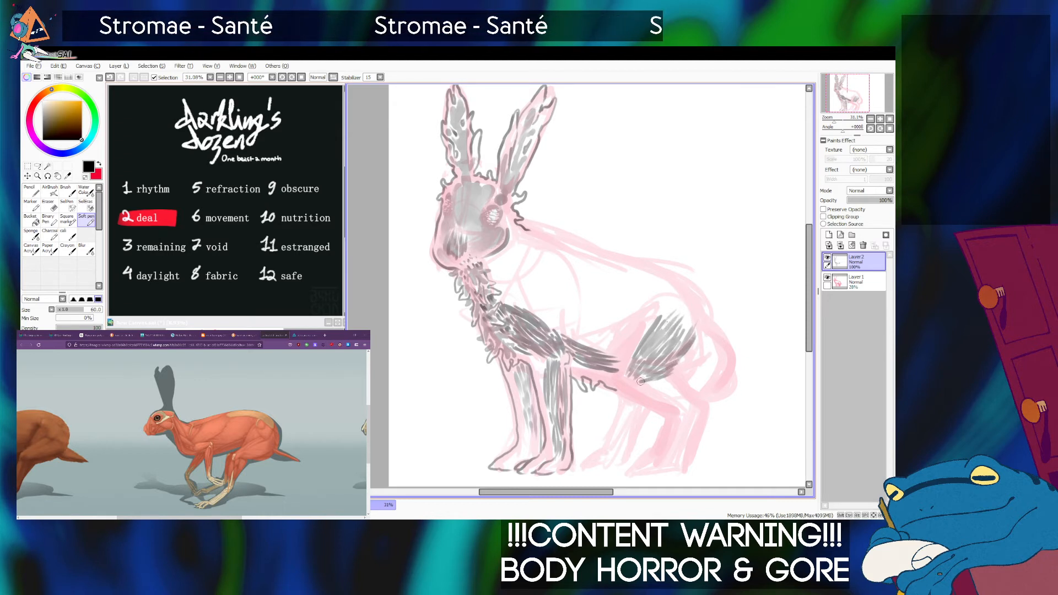
Ink the near hind knee and the first fibres along the upper shin, reducing the Soft pen to size 30 and undoing the last strokes.
{"action": "key", "text": "alt+Tab"}
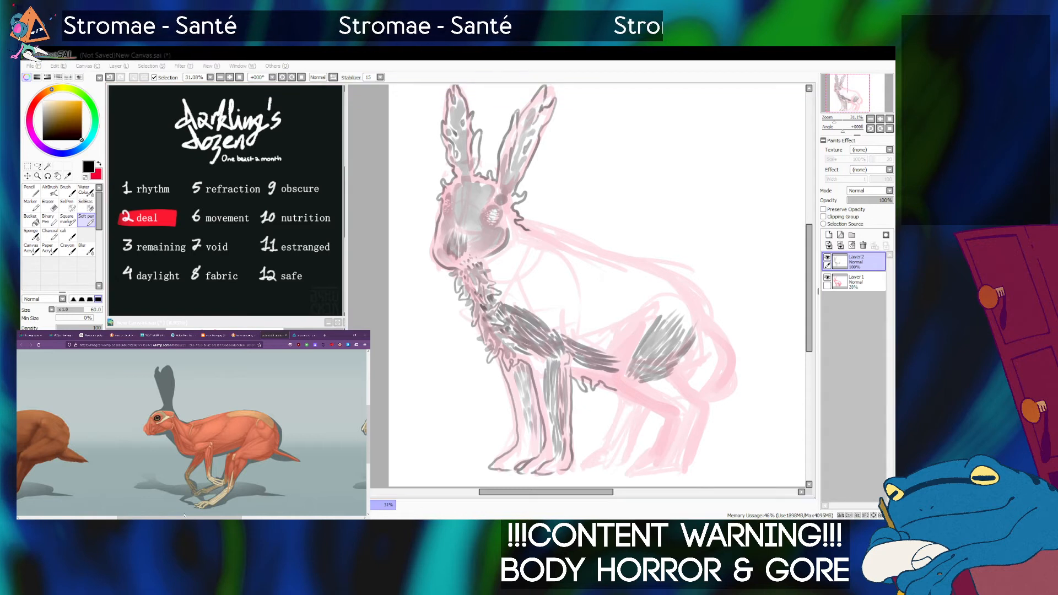
{"action": "left_click", "coordinate": [625, 385]}
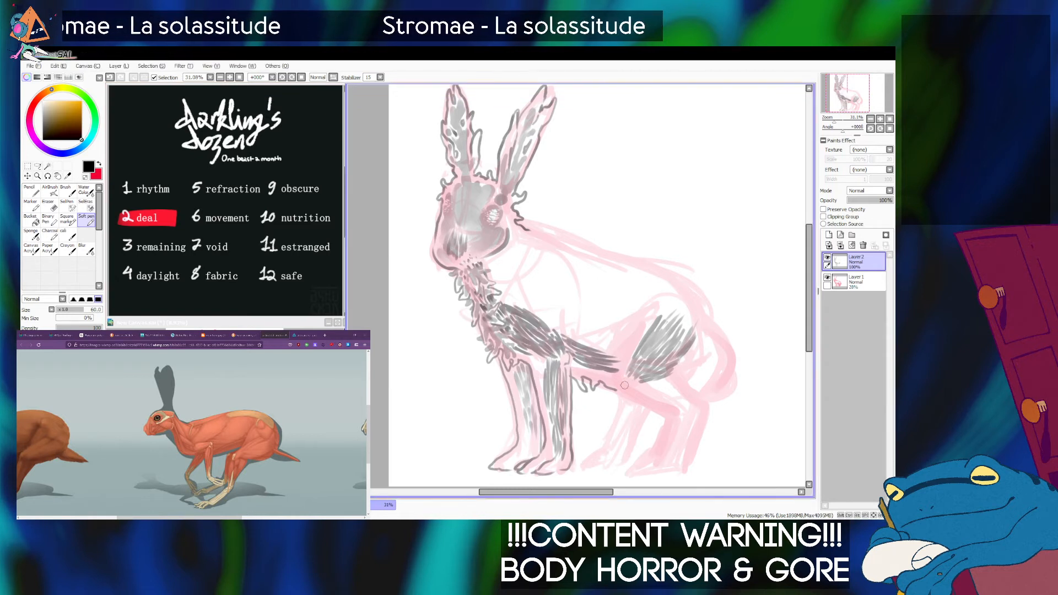
{"action": "mouse_move", "coordinate": [638, 376]}
{"action": "left_mouse_down"}
{"action": "mouse_move", "coordinate": [635, 389]}
{"action": "mouse_move", "coordinate": [624, 384]}
{"action": "left_mouse_up"}
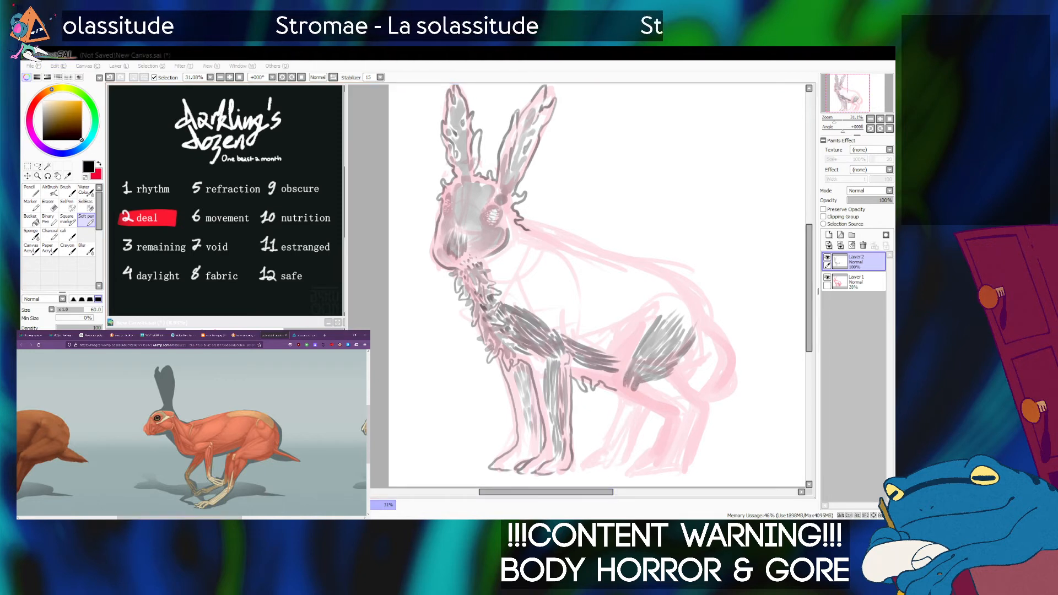
{"action": "left_click", "coordinate": [659, 385]}
{"action": "mouse_move", "coordinate": [651, 381]}
{"action": "left_mouse_down"}
{"action": "mouse_move", "coordinate": [696, 403]}
{"action": "mouse_move", "coordinate": [677, 378]}
{"action": "mouse_move", "coordinate": [699, 404]}
{"action": "mouse_move", "coordinate": [644, 383]}
{"action": "mouse_move", "coordinate": [673, 403]}
{"action": "left_mouse_up"}
{"action": "key", "text": "bracketleft"}
{"action": "key", "text": "bracketleft"}
{"action": "key", "text": "alt+Tab"}
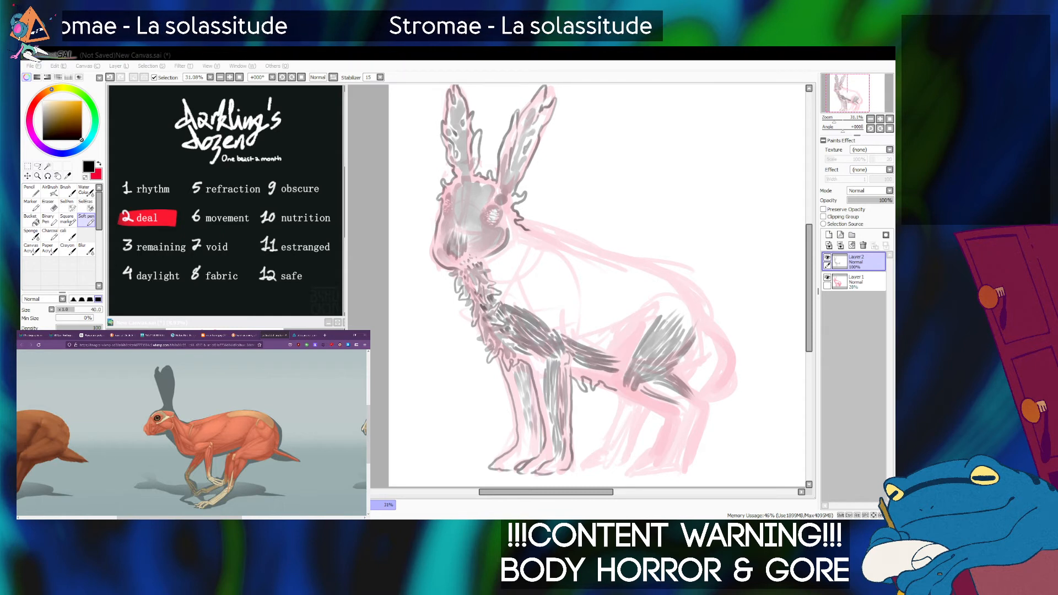
{"action": "key", "text": "alt+Tab"}
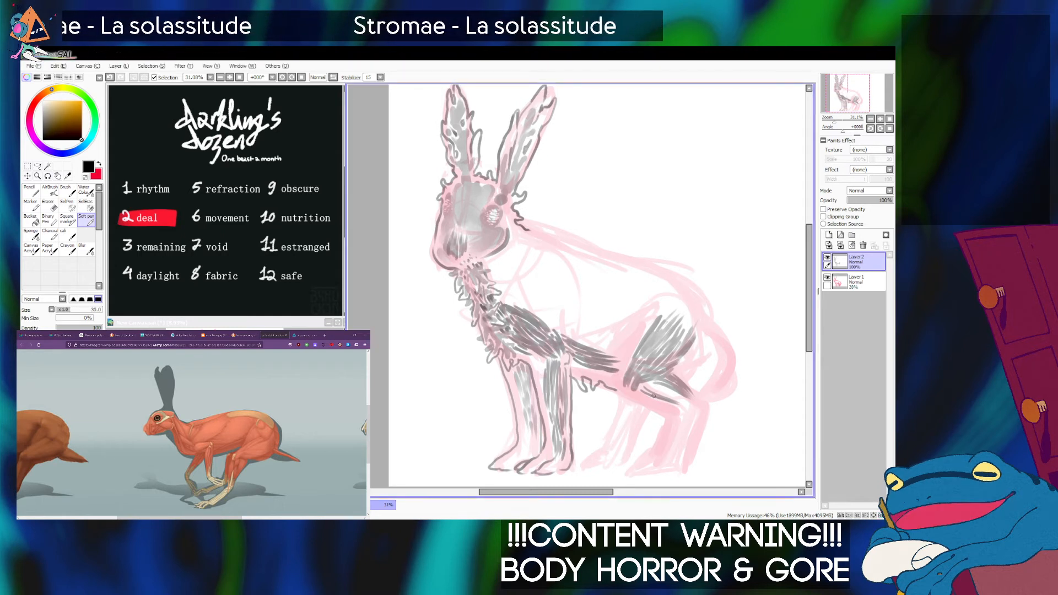
{"action": "key", "text": "ctrl+z"}
{"action": "key", "text": "ctrl+z"}
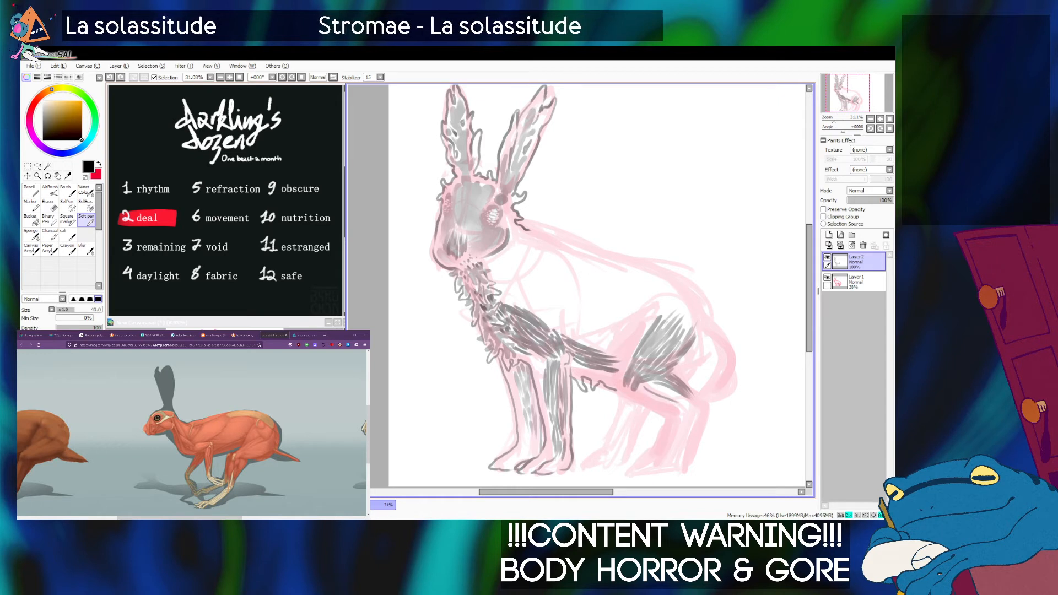
Ink the lower edge of the near hind shin with dark fibres using the Soft pen at size 60, undoing a stray stroke.
{"action": "key", "text": "bracketright"}
{"action": "key", "text": "bracketright"}
{"action": "key", "text": "bracketright"}
{"action": "left_click_drag", "start_coordinate": [640, 392], "coordinate": [674, 410]}
{"action": "key", "text": "ctrl+z"}
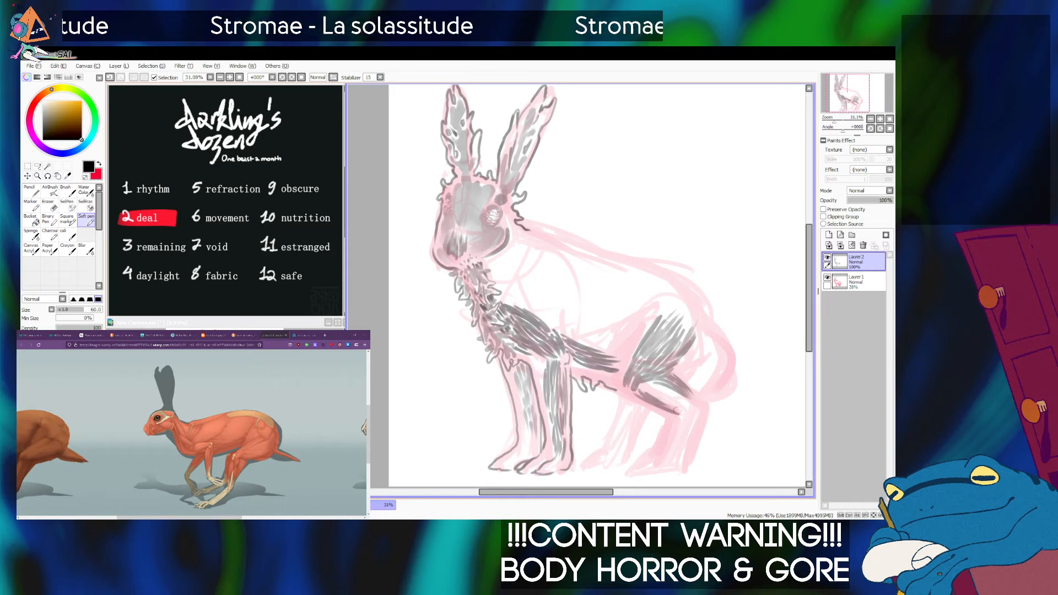
Fill the near hind shin down to the hock with muscle fibres using the Soft pen at size 40, checking the hare reference.
{"action": "key", "text": "bracketleft"}
{"action": "key", "text": "bracketleft"}
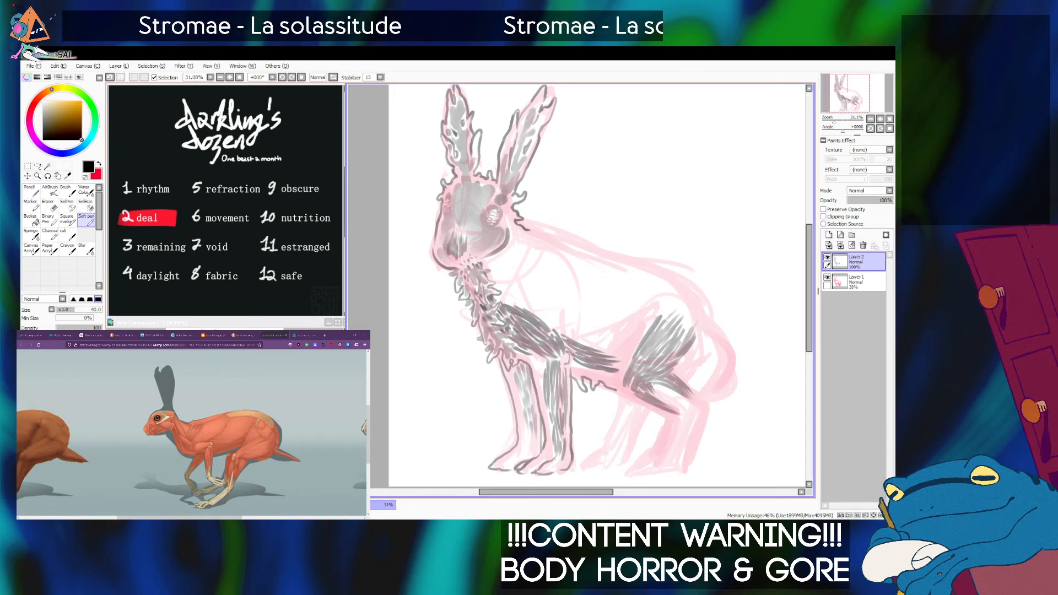
{"action": "left_click_drag", "start_coordinate": [662, 387], "coordinate": [668, 404]}
{"action": "key", "text": "ctrl+z"}
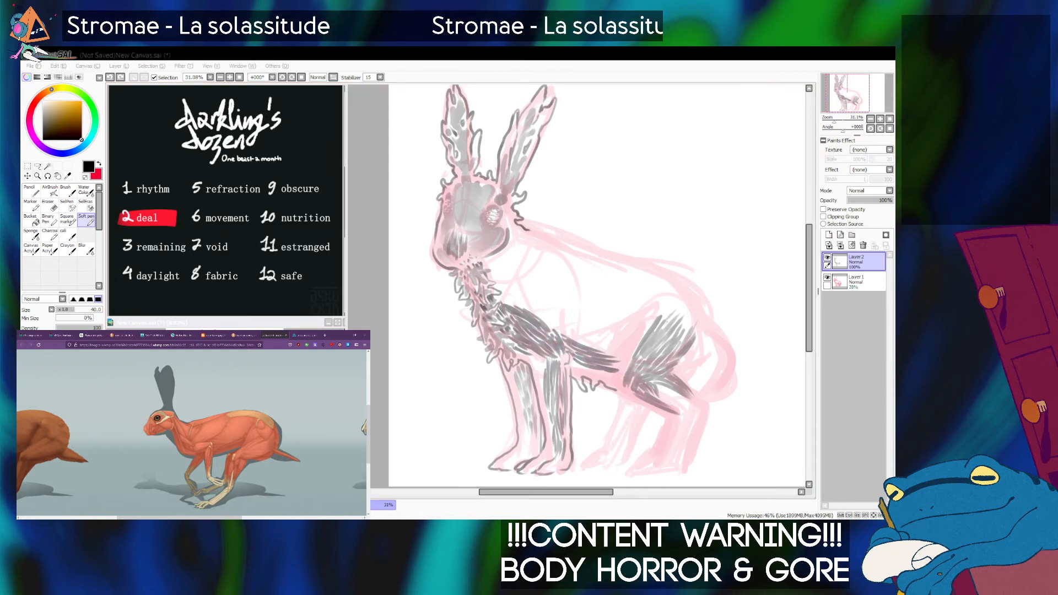
{"action": "key", "text": "alt+Tab"}
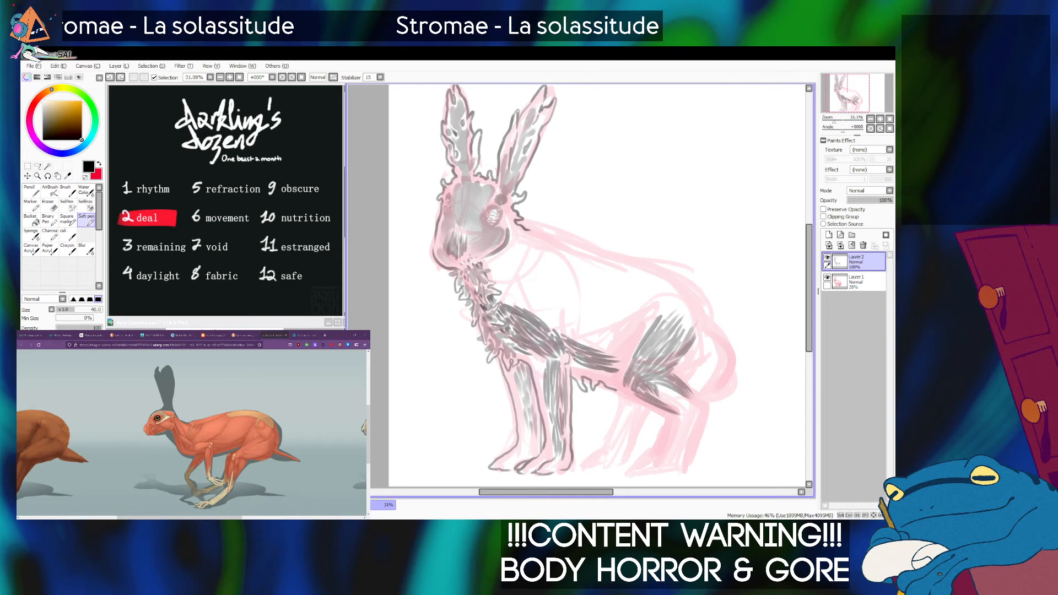
{"action": "left_click_drag", "start_coordinate": [659, 394], "coordinate": [688, 418]}
{"action": "key", "text": "alt+Tab"}
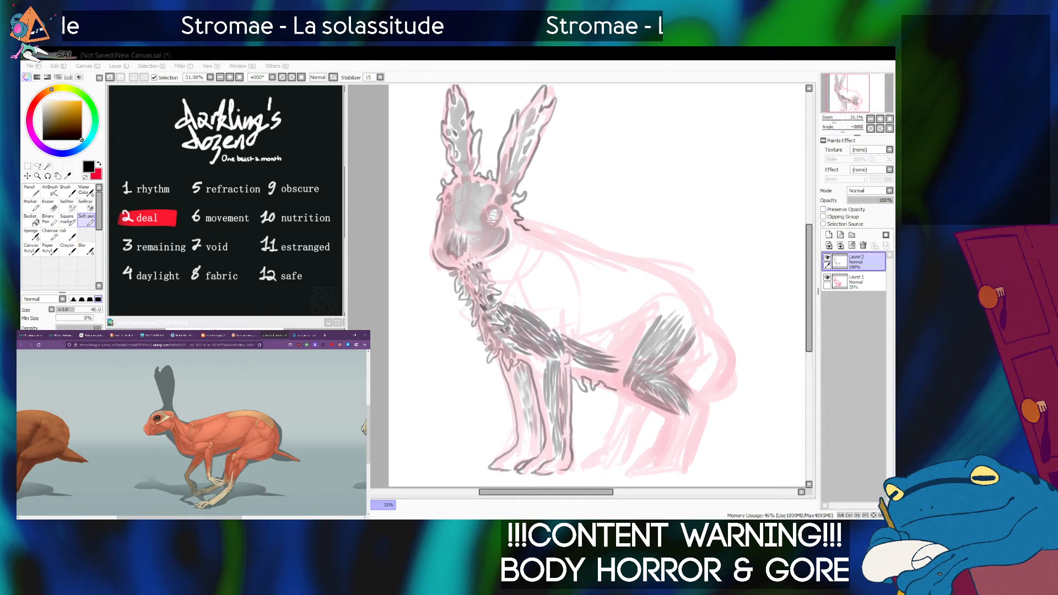
{"action": "key", "text": "alt+Tab"}
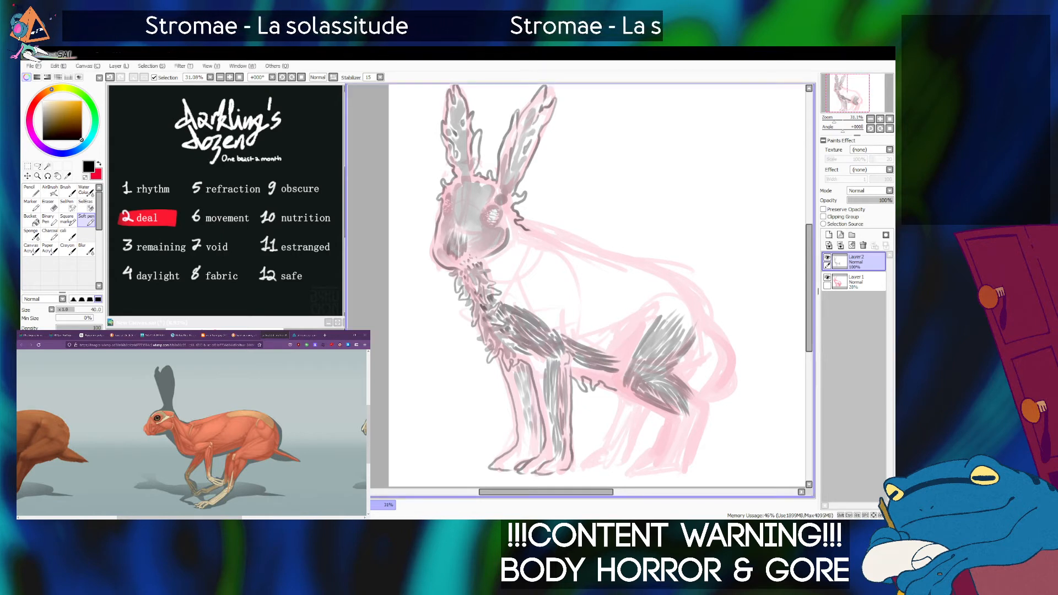
Hatch muscle fibres from the near hind hock down to the foot at Soft pen sizes 40 and 60, undoing and redrawing unwanted strokes.
{"action": "mouse_move", "coordinate": [666, 412]}
{"action": "left_mouse_down"}
{"action": "mouse_move", "coordinate": [691, 422]}
{"action": "mouse_move", "coordinate": [683, 392]}
{"action": "mouse_move", "coordinate": [695, 422]}
{"action": "mouse_move", "coordinate": [686, 389]}
{"action": "mouse_move", "coordinate": [705, 408]}
{"action": "mouse_move", "coordinate": [684, 386]}
{"action": "mouse_move", "coordinate": [698, 416]}
{"action": "mouse_move", "coordinate": [685, 385]}
{"action": "mouse_move", "coordinate": [700, 418]}
{"action": "mouse_move", "coordinate": [687, 452]}
{"action": "mouse_move", "coordinate": [681, 419]}
{"action": "mouse_move", "coordinate": [666, 464]}
{"action": "mouse_move", "coordinate": [679, 418]}
{"action": "mouse_move", "coordinate": [674, 460]}
{"action": "mouse_move", "coordinate": [674, 433]}
{"action": "mouse_move", "coordinate": [666, 461]}
{"action": "left_mouse_up"}
{"action": "key", "text": "ctrl+z"}
{"action": "key", "text": "ctrl+z"}
{"action": "key", "text": "ctrl+z"}
{"action": "key", "text": "ctrl+z"}
{"action": "key", "text": "]"}
{"action": "key", "text": "]"}
{"action": "key", "text": "ctrl+z"}
{"action": "key", "text": "ctrl+z"}
{"action": "key", "text": "ctrl+z"}
{"action": "key", "text": "bracketleft"}
{"action": "key", "text": "bracketleft"}
{"action": "left_click_drag", "start_coordinate": [676, 415], "coordinate": [668, 461]}
{"action": "key", "text": "ctrl+z"}
{"action": "left_click_drag", "start_coordinate": [675, 415], "coordinate": [667, 455]}
{"action": "key", "text": "bracketright"}
{"action": "key", "text": "bracketright"}
{"action": "left_click_drag", "start_coordinate": [672, 432], "coordinate": [658, 453]}
{"action": "key", "text": "ctrl+z"}
{"action": "key", "text": "bracketleft"}
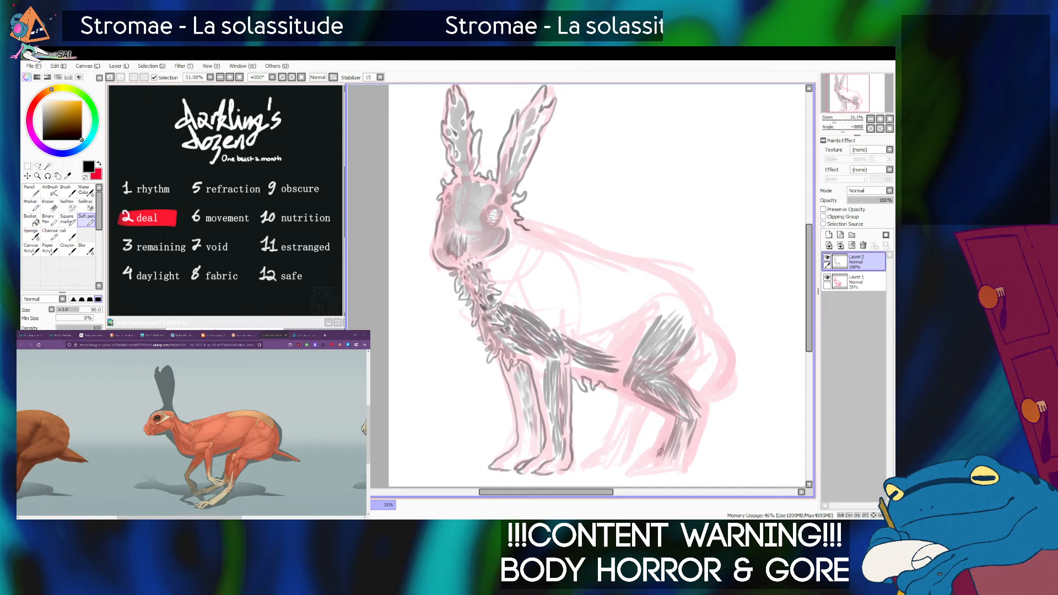
Outline the near hind leg with a small tendril at the hock and a toed foot, using the Soft pen at size 30.
{"action": "key", "text": "bracketleft"}
{"action": "key", "text": "bracketleft"}
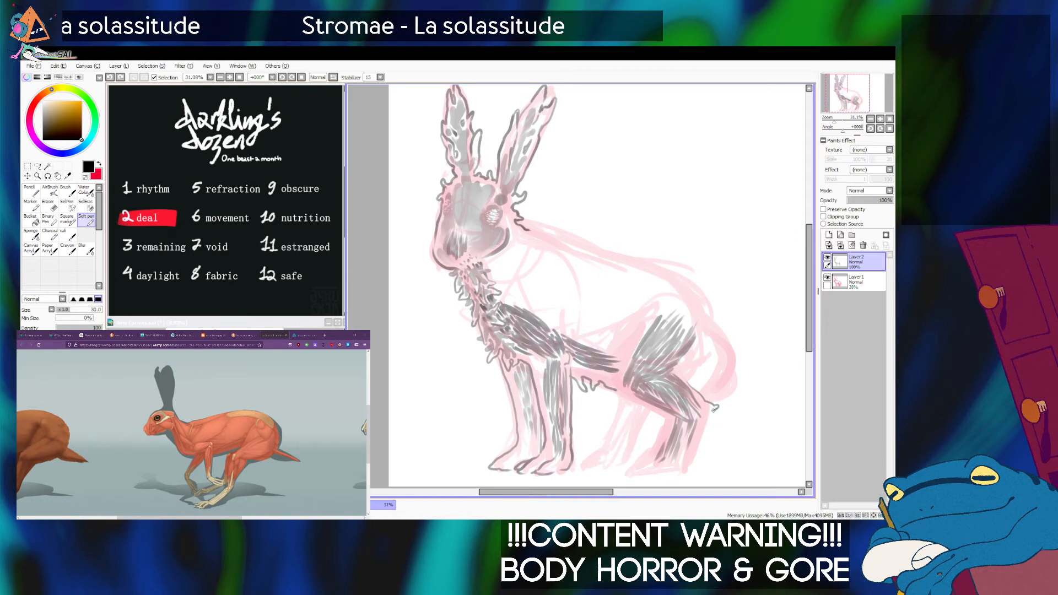
{"action": "mouse_move", "coordinate": [708, 414]}
{"action": "left_mouse_down"}
{"action": "mouse_move", "coordinate": [687, 467]}
{"action": "mouse_move", "coordinate": [675, 457]}
{"action": "mouse_move", "coordinate": [641, 473]}
{"action": "left_mouse_up"}
{"action": "key", "text": "ctrl+z"}
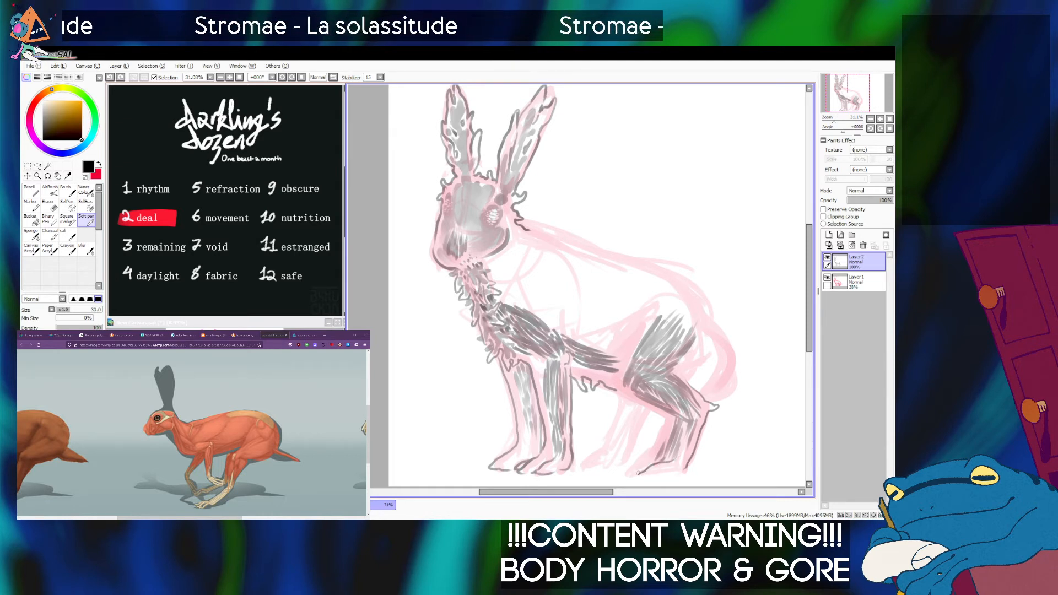
{"action": "left_click_drag", "start_coordinate": [665, 475], "coordinate": [675, 474]}
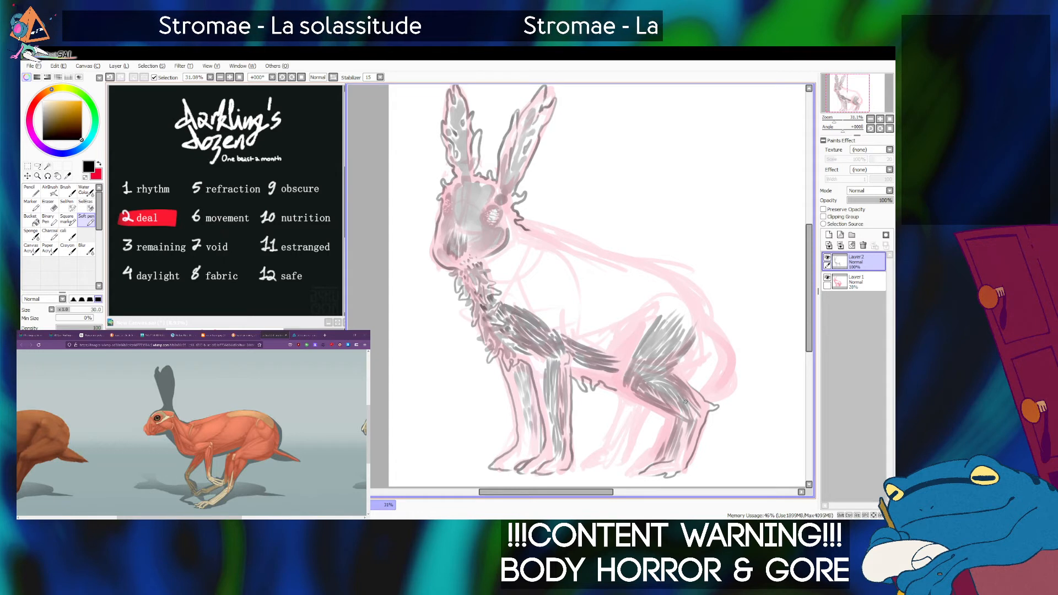
{"action": "left_click_drag", "start_coordinate": [618, 389], "coordinate": [668, 418]}
{"action": "key", "text": "ctrl+z"}
{"action": "mouse_move", "coordinate": [620, 390]}
{"action": "left_mouse_down"}
{"action": "mouse_move", "coordinate": [664, 416]}
{"action": "mouse_move", "coordinate": [640, 463]}
{"action": "left_mouse_up"}
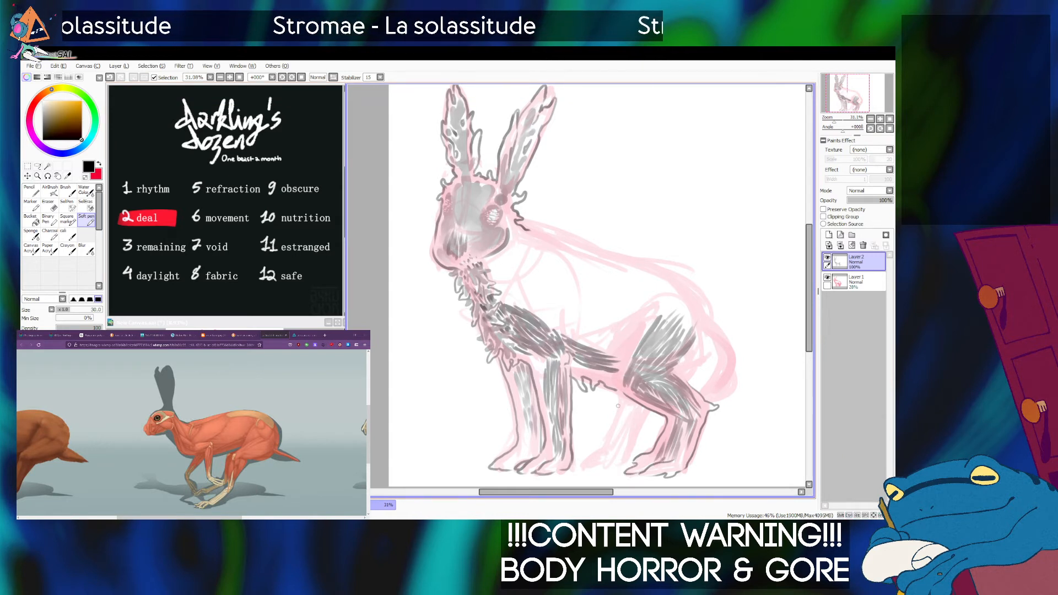
Outline the far hind leg with a small hock tendril and its foot, undoing and redrawing the rear contour.
{"action": "left_click_drag", "start_coordinate": [616, 392], "coordinate": [602, 448]}
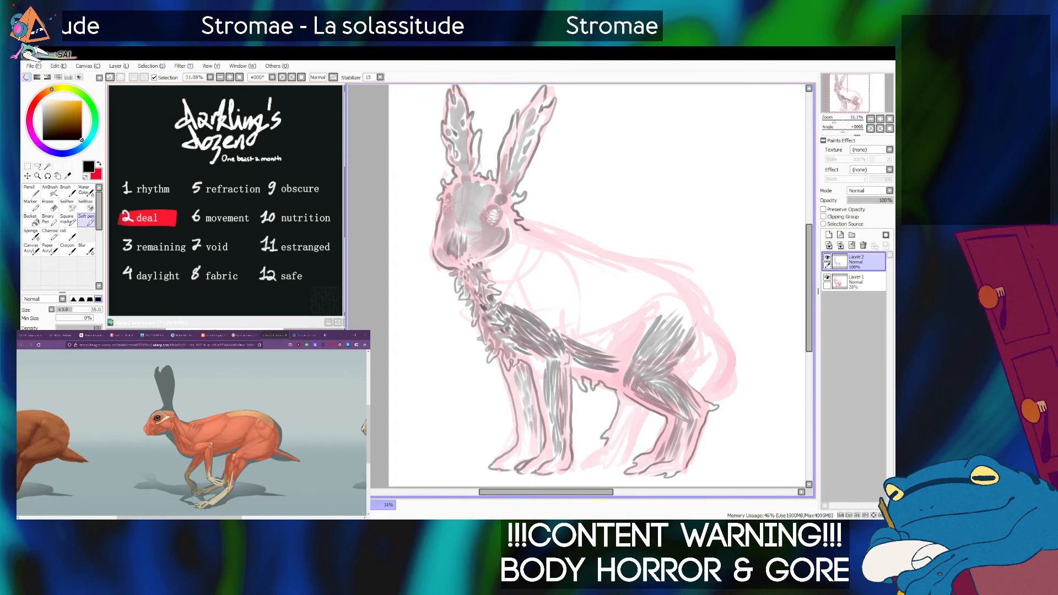
{"action": "key", "text": "ctrl+z"}
{"action": "left_click_drag", "start_coordinate": [620, 399], "coordinate": [602, 440]}
{"action": "key", "text": "ctrl+z"}
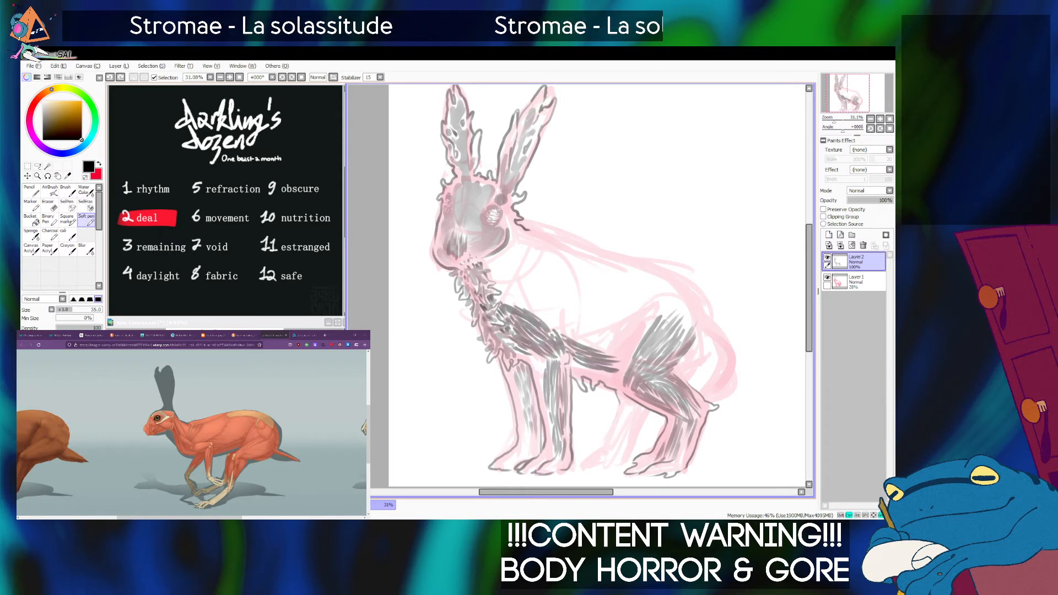
{"action": "left_click_drag", "start_coordinate": [619, 401], "coordinate": [600, 438]}
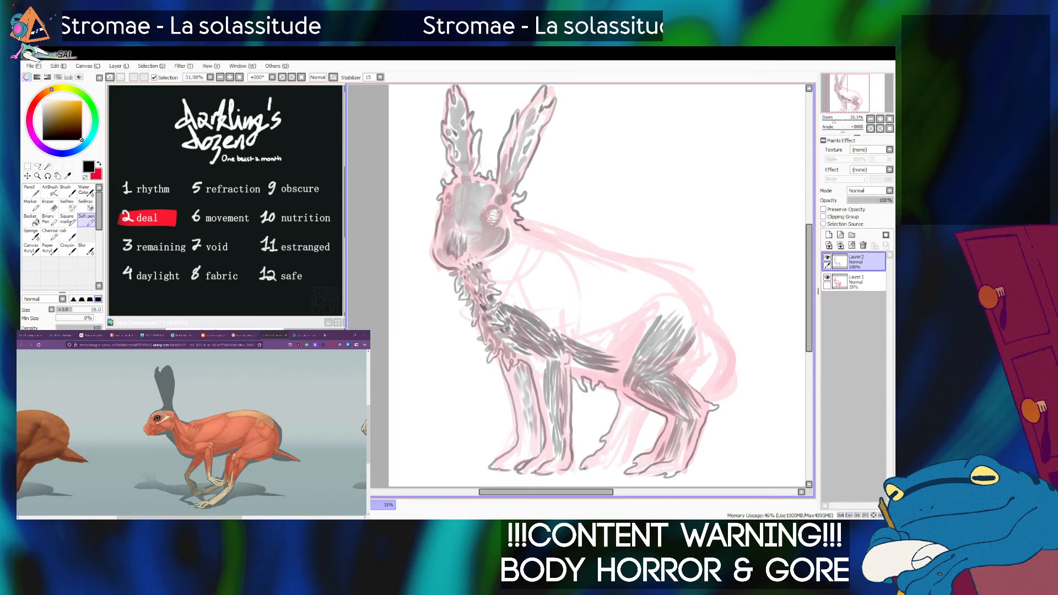
{"action": "left_click_drag", "start_coordinate": [648, 412], "coordinate": [629, 453]}
{"action": "key", "text": "ctrl+z"}
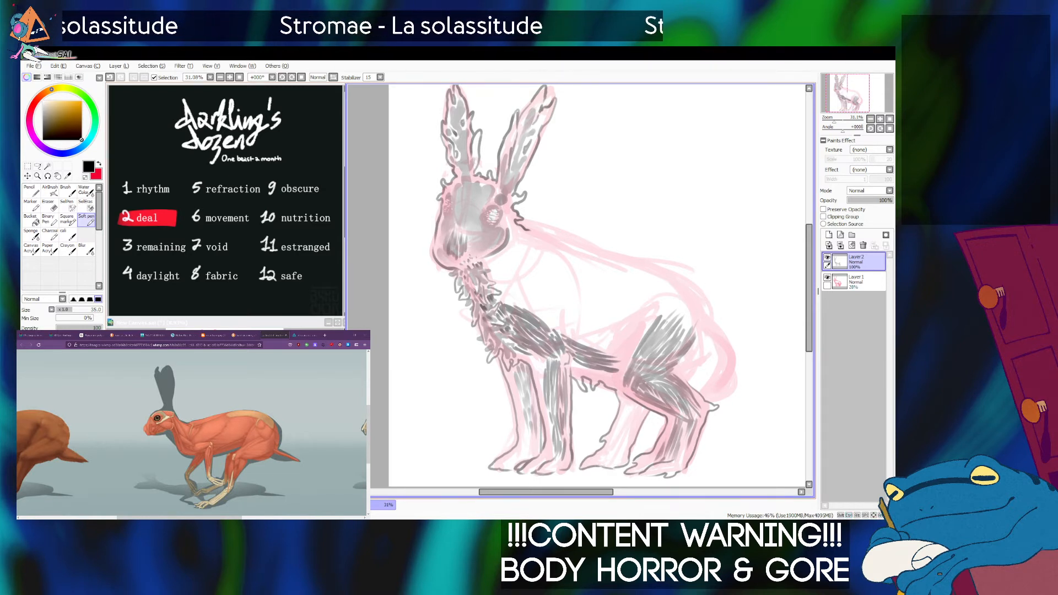
Hatch muscle fibres inside the far hind leg with the Soft pen at size 60.
{"action": "key", "text": "bracketright"}
{"action": "key", "text": "bracketright"}
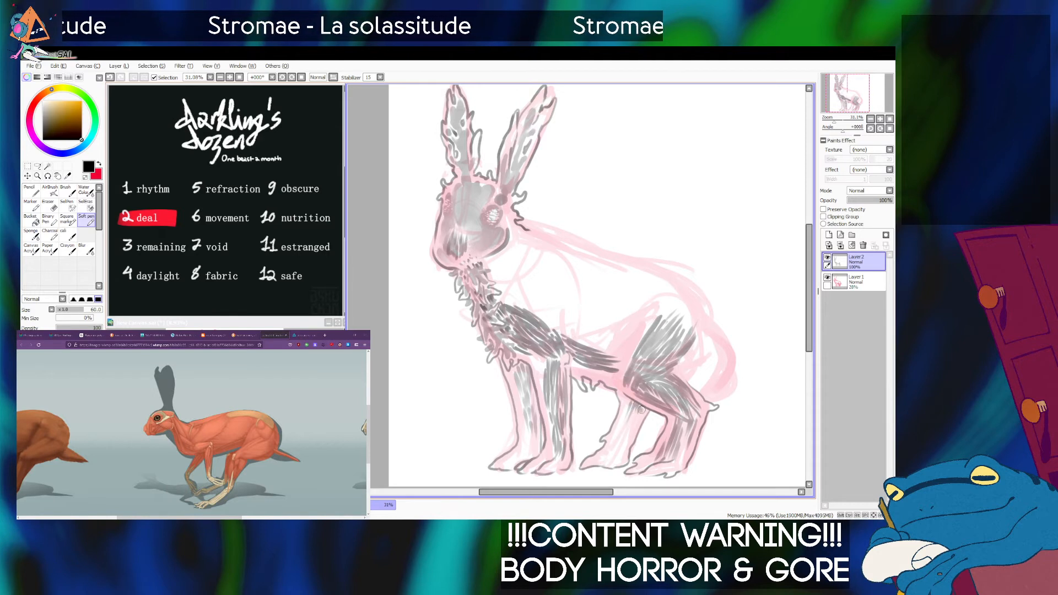
{"action": "left_click_drag", "start_coordinate": [633, 414], "coordinate": [619, 446]}
{"action": "left_click_drag", "start_coordinate": [643, 409], "coordinate": [629, 435]}
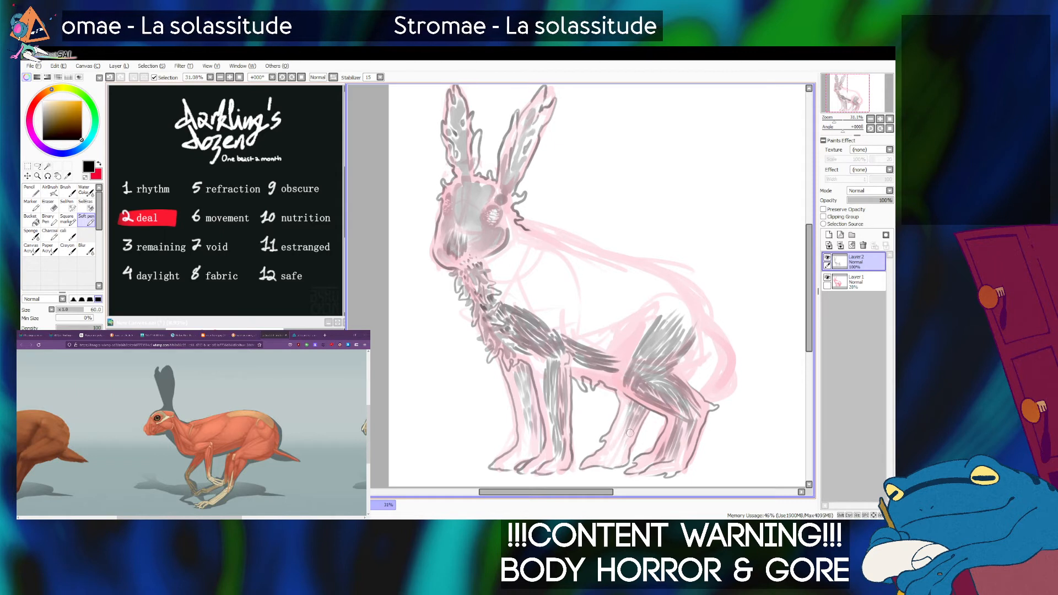
Add dark belly fibres that join the hind thigh, using the Soft pen at size 40.
{"action": "key", "text": "bracketleft"}
{"action": "key", "text": "bracketleft"}
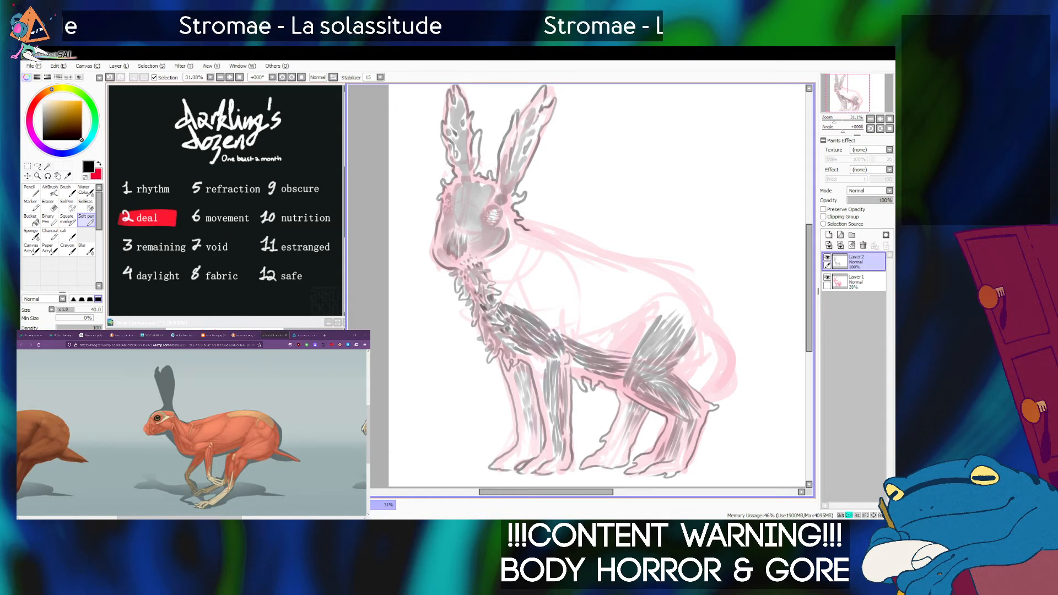
{"action": "left_click_drag", "start_coordinate": [612, 353], "coordinate": [635, 348]}
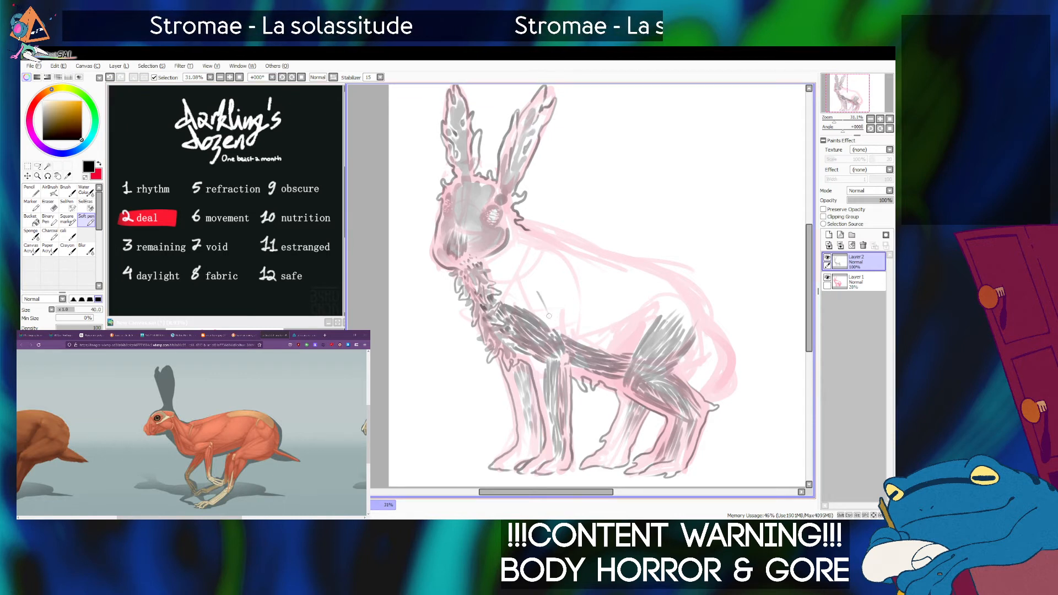
Hatch muscle fibres over the upper shoulder with the Soft pen at size 40, undoing stray strokes.
{"action": "left_click_drag", "start_coordinate": [538, 296], "coordinate": [556, 328]}
{"action": "key", "text": "ctrl+z"}
{"action": "key", "text": "ctrl+z"}
{"action": "key", "text": "ctrl+z"}
{"action": "mouse_move", "coordinate": [538, 292]}
{"action": "left_mouse_down"}
{"action": "mouse_move", "coordinate": [539, 302]}
{"action": "mouse_move", "coordinate": [552, 328]}
{"action": "mouse_move", "coordinate": [534, 291]}
{"action": "mouse_move", "coordinate": [553, 332]}
{"action": "mouse_move", "coordinate": [520, 304]}
{"action": "left_mouse_up"}
{"action": "key", "text": "ctrl+z"}
{"action": "key", "text": "ctrl+z"}
{"action": "key", "text": "ctrl+z"}
{"action": "key", "text": "ctrl+z"}
{"action": "key", "text": "ctrl+z"}
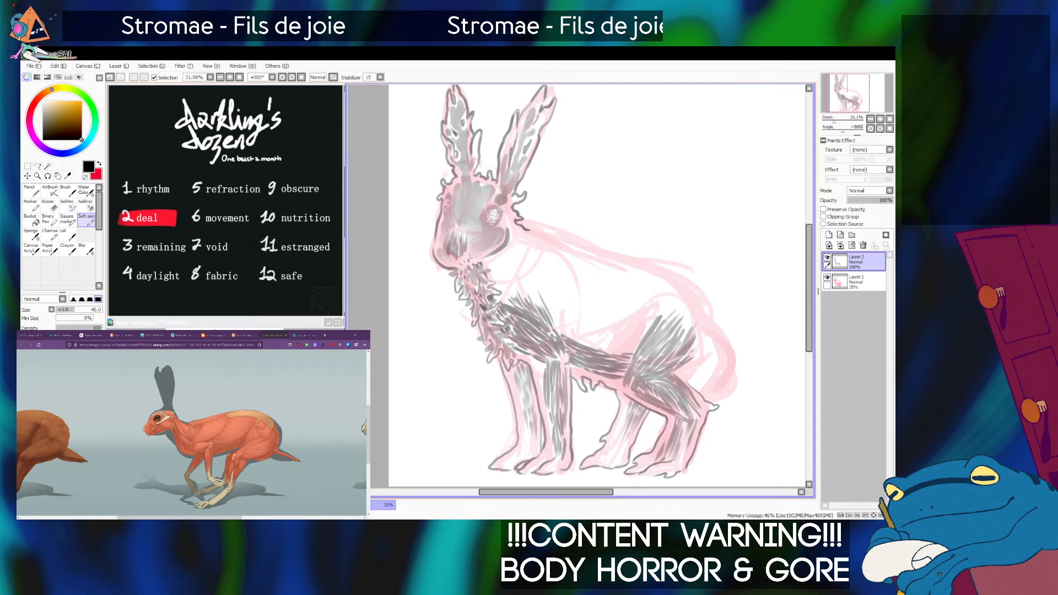
Add a few more muscle fibres to the upper hind thigh with the Soft pen at size 40.
{"action": "left_click_drag", "start_coordinate": [646, 319], "coordinate": [646, 332]}
{"action": "left_click_drag", "start_coordinate": [653, 316], "coordinate": [640, 333]}
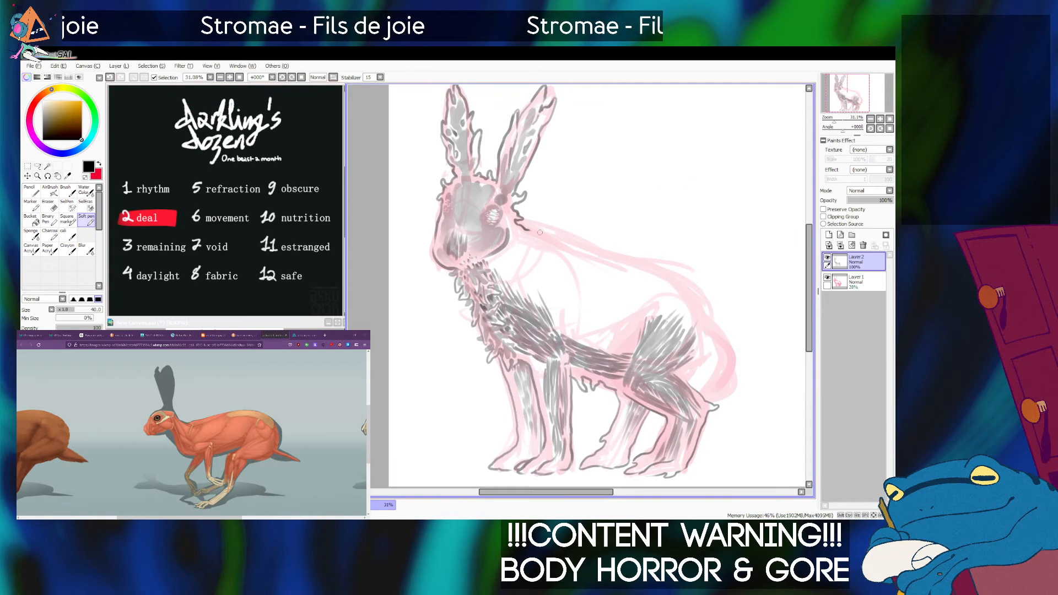
{"action": "mouse_move", "coordinate": [528, 229]}
{"action": "left_mouse_down"}
{"action": "mouse_move", "coordinate": [643, 263]}
{"action": "mouse_move", "coordinate": [697, 312]}
{"action": "left_mouse_up"}
{"action": "key", "text": "ctrl+z"}
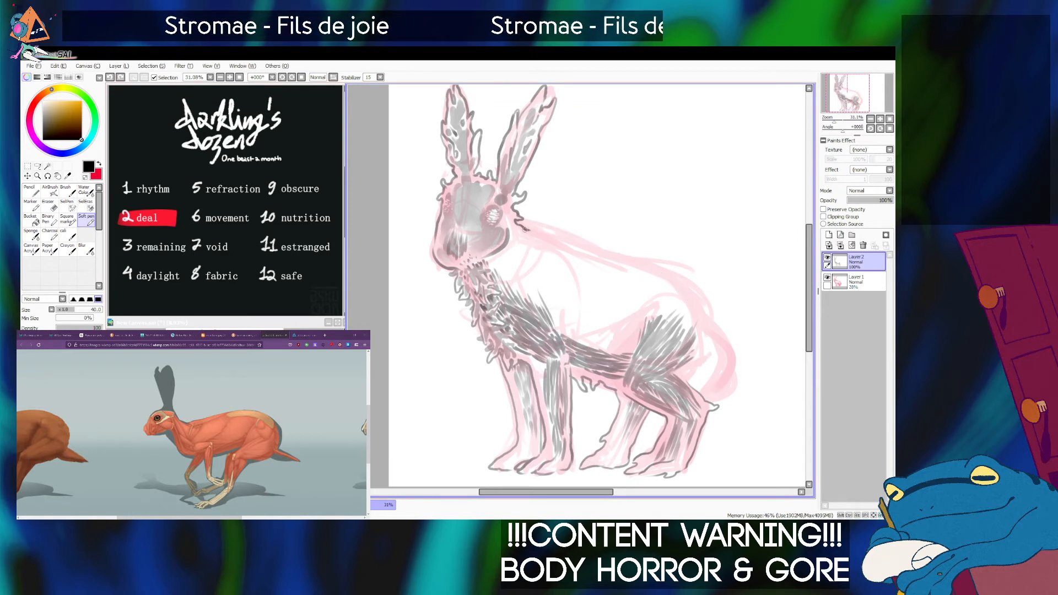
{"action": "mouse_move", "coordinate": [541, 231]}
{"action": "left_mouse_down"}
{"action": "mouse_move", "coordinate": [649, 264]}
{"action": "mouse_move", "coordinate": [690, 291]}
{"action": "left_mouse_up"}
{"action": "key", "text": "ctrl+z"}
{"action": "mouse_move", "coordinate": [527, 227]}
{"action": "left_mouse_down"}
{"action": "mouse_move", "coordinate": [635, 261]}
{"action": "mouse_move", "coordinate": [554, 238]}
{"action": "mouse_move", "coordinate": [624, 255]}
{"action": "left_mouse_up"}
{"action": "key", "text": "ctrl+z"}
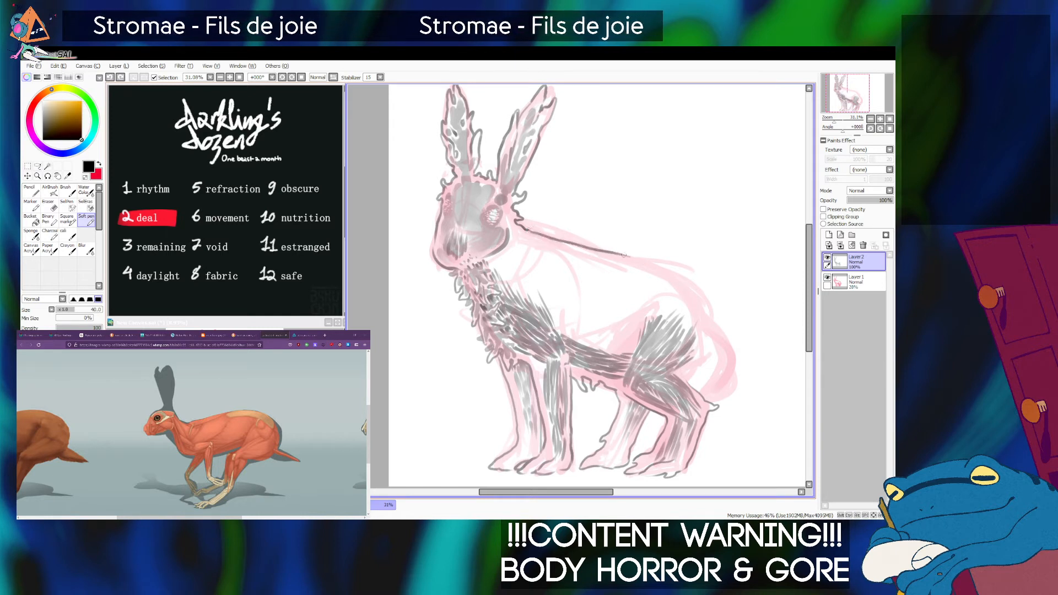
{"action": "key", "text": "ctrl+z"}
{"action": "left_click_drag", "start_coordinate": [527, 228], "coordinate": [581, 245]}
Look through the hare photos and the Physarum polycephalum article, and open its main slime mould photo as a reference.
{"action": "key", "text": "alt+Tab"}
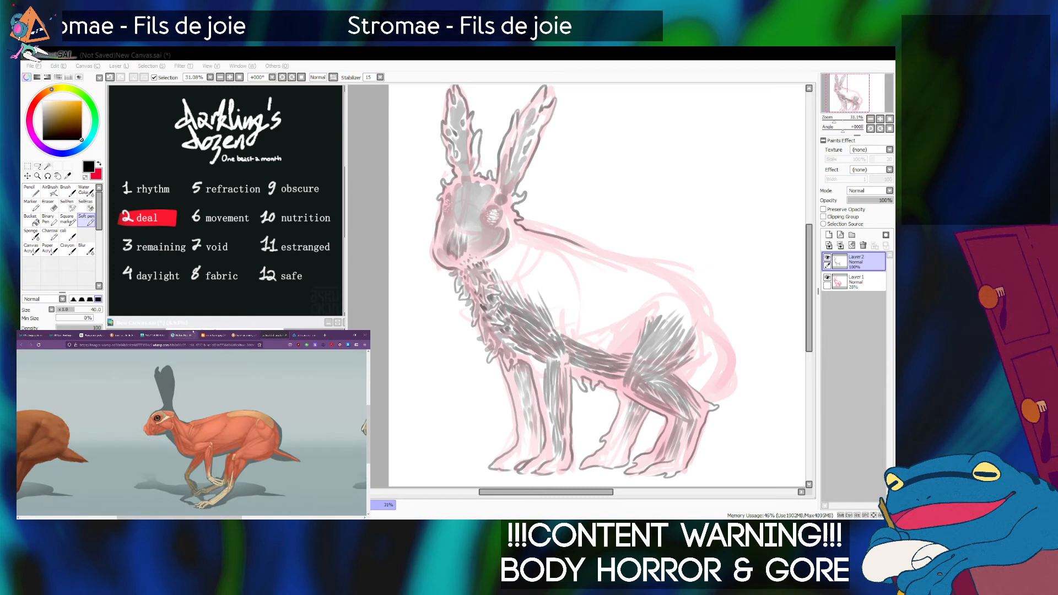
{"action": "left_click", "coordinate": [210, 334]}
{"action": "left_click", "coordinate": [161, 333]}
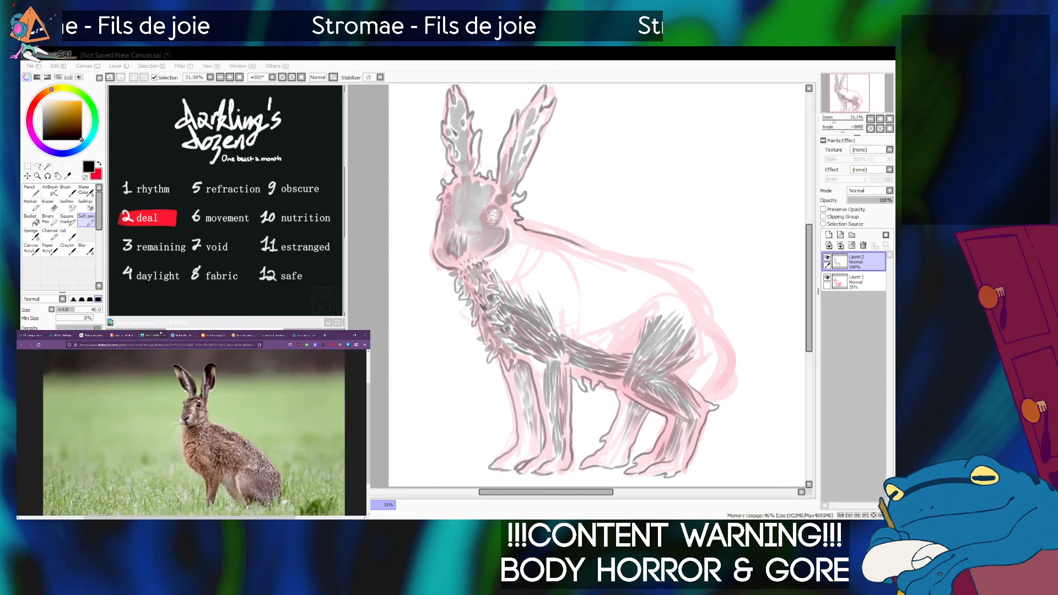
{"action": "left_click", "coordinate": [122, 334]}
{"action": "left_click", "coordinate": [92, 334]}
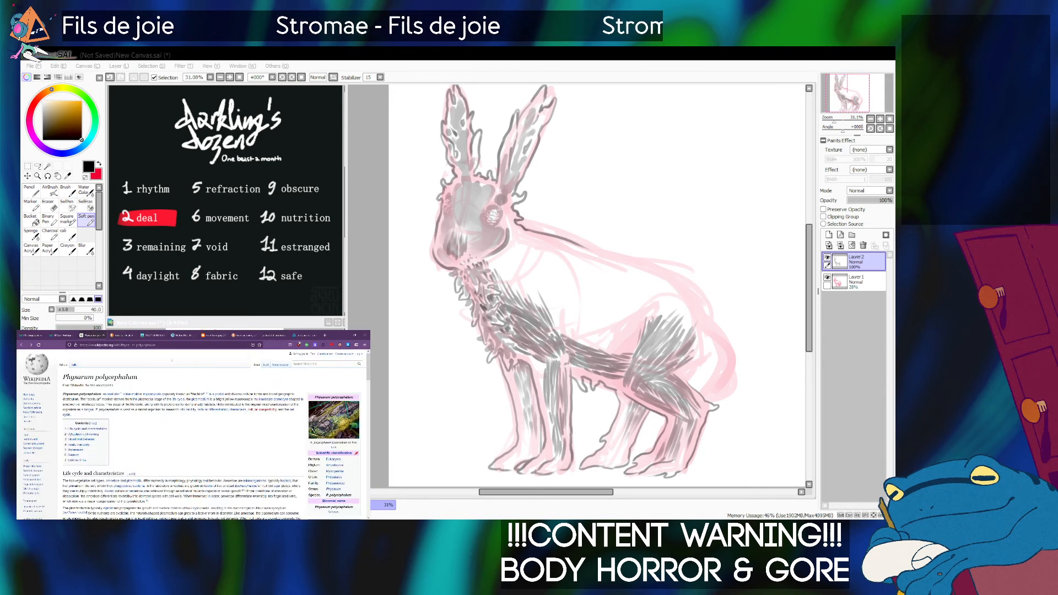
{"action": "scroll", "coordinate": [93, 354], "scroll_direction": "down", "scroll_amount": 15}
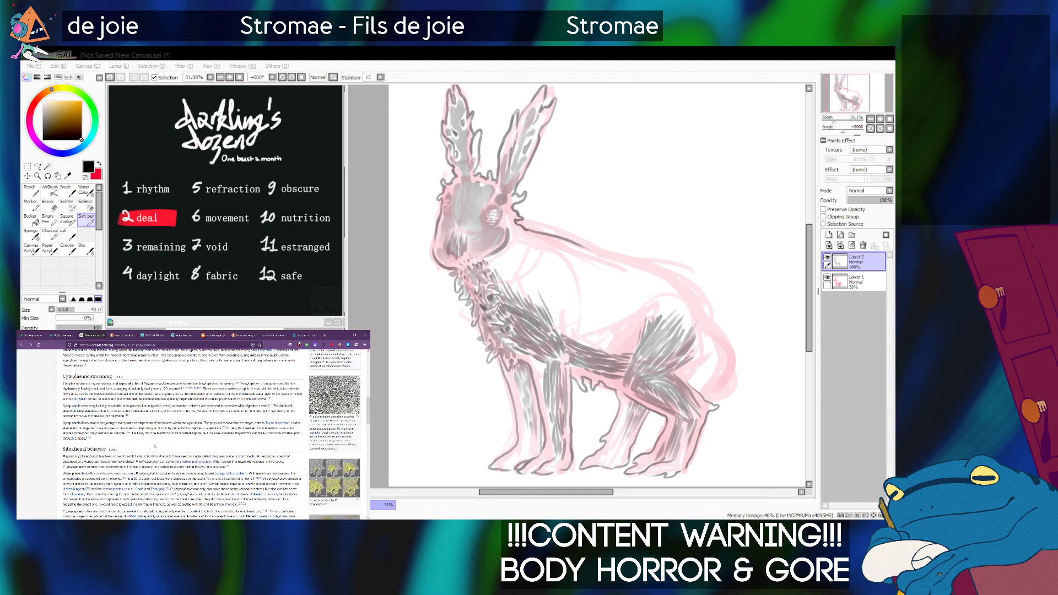
{"action": "scroll", "coordinate": [155, 444], "scroll_direction": "down", "scroll_amount": 5}
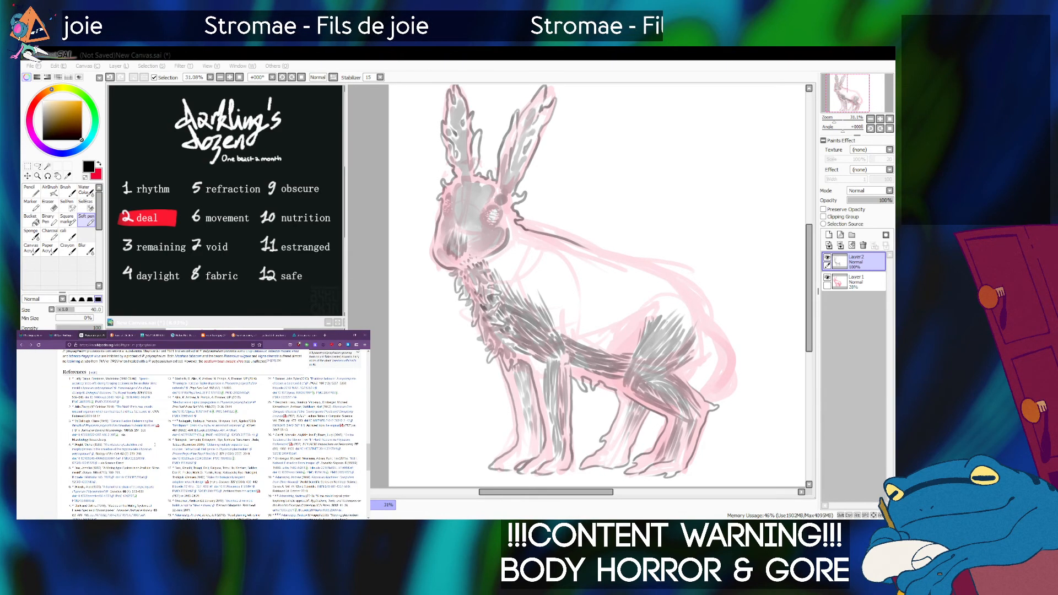
{"action": "scroll", "coordinate": [155, 445], "scroll_direction": "down", "scroll_amount": 3}
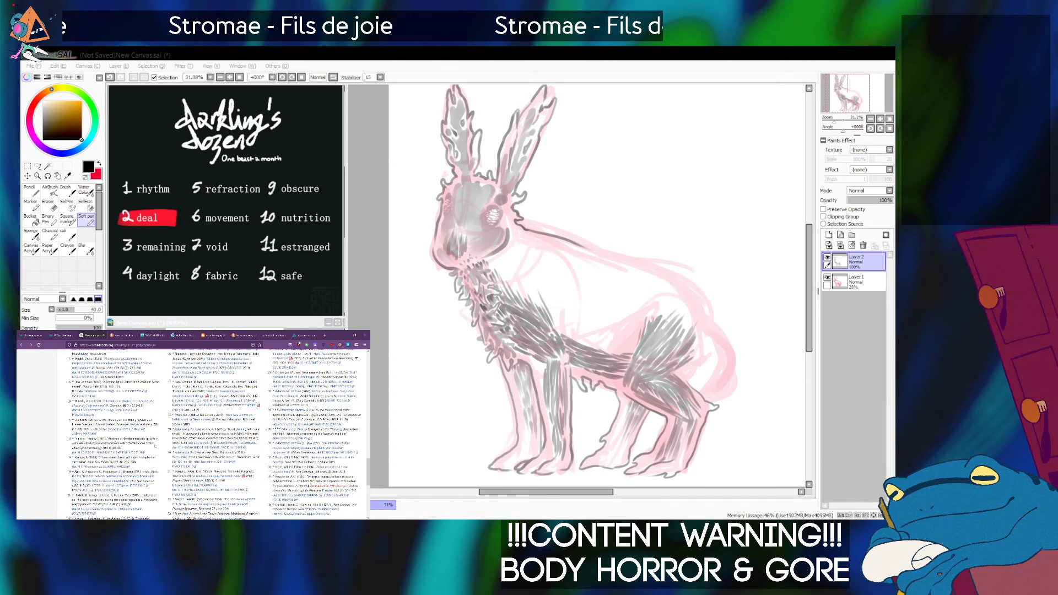
{"action": "scroll", "coordinate": [155, 446], "scroll_direction": "up", "scroll_amount": 15}
{"action": "scroll", "coordinate": [155, 447], "scroll_direction": "up", "scroll_amount": 10}
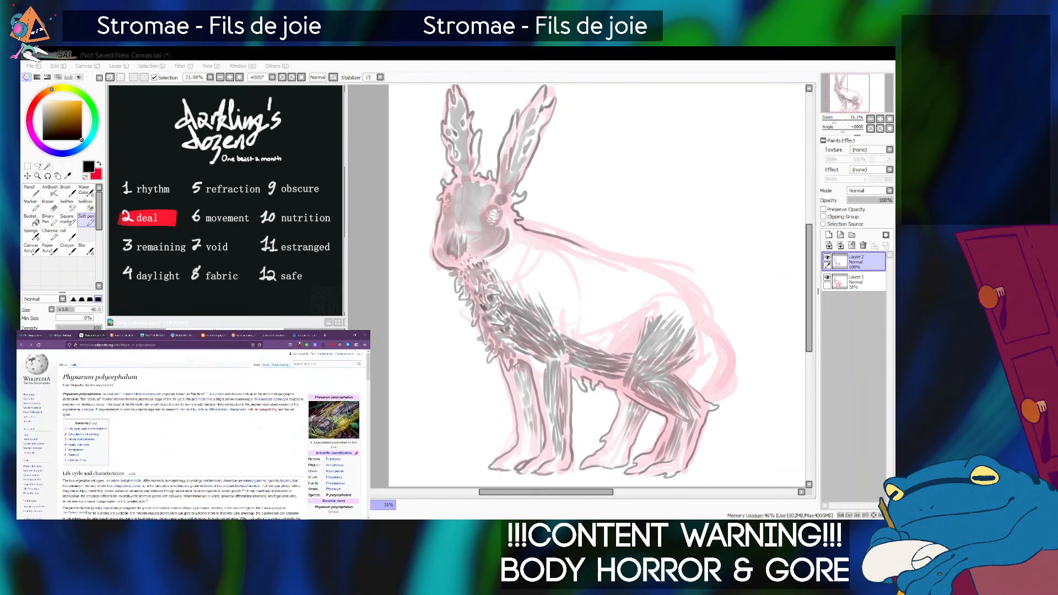
{"action": "left_click", "coordinate": [315, 430]}
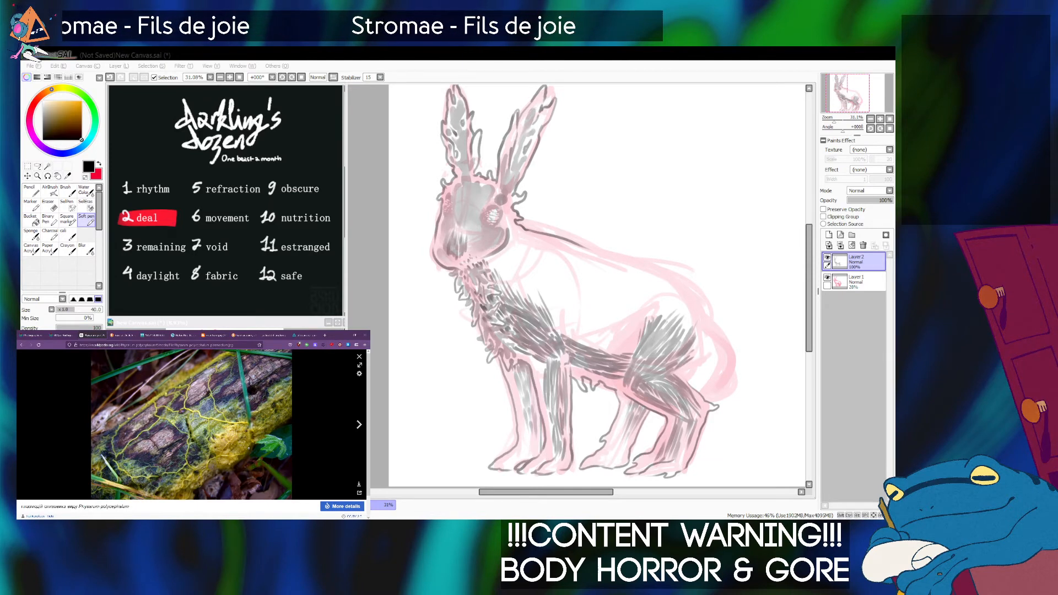
Ink the nape contour from behind the head to above the shoulder with the Soft pen at size 35, undoing failed strokes.
{"action": "left_click", "coordinate": [557, 317]}
{"action": "key", "text": "ctrl+z"}
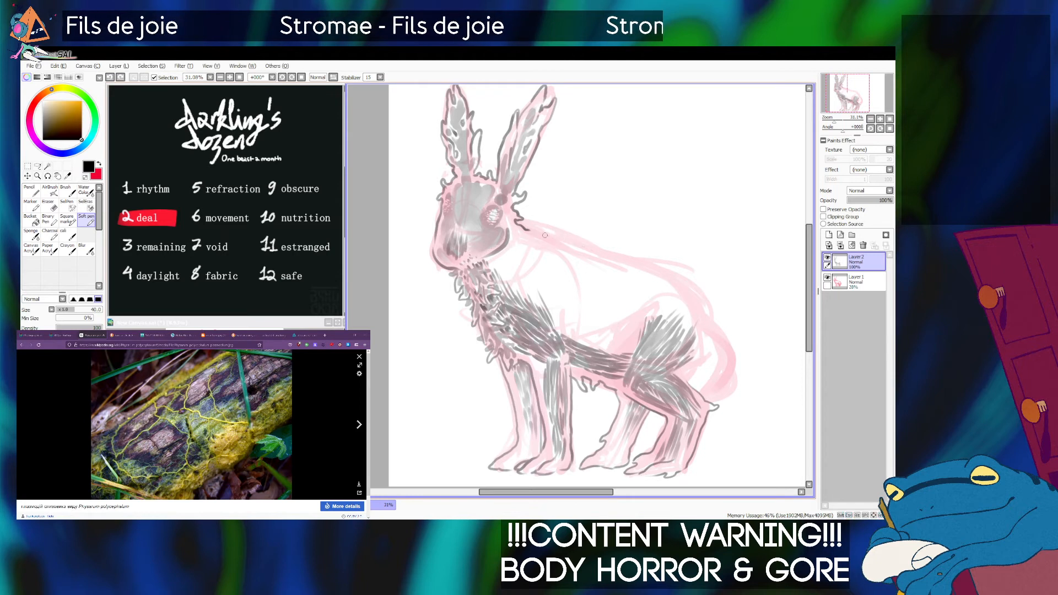
{"action": "key", "text": "ctrl+z"}
{"action": "left_click_drag", "start_coordinate": [528, 227], "coordinate": [686, 294]}
{"action": "key", "text": "ctrl+z"}
{"action": "key", "text": "ctrl+z"}
{"action": "mouse_move", "coordinate": [558, 238]}
{"action": "left_mouse_down"}
{"action": "mouse_move", "coordinate": [683, 279]}
{"action": "mouse_move", "coordinate": [663, 269]}
{"action": "mouse_move", "coordinate": [713, 329]}
{"action": "left_mouse_up"}
{"action": "key", "text": "ctrl+z"}
{"action": "key", "text": "ctrl+z"}
{"action": "mouse_move", "coordinate": [560, 237]}
{"action": "left_mouse_down"}
{"action": "mouse_move", "coordinate": [650, 268]}
{"action": "mouse_move", "coordinate": [707, 311]}
{"action": "mouse_move", "coordinate": [738, 365]}
{"action": "mouse_move", "coordinate": [701, 407]}
{"action": "left_mouse_up"}
Continue the back contour over to the rump and finish it with a small tendril, undoing and redrawing failed strokes.
{"action": "key", "text": "ctrl+z"}
{"action": "key", "text": "ctrl+z"}
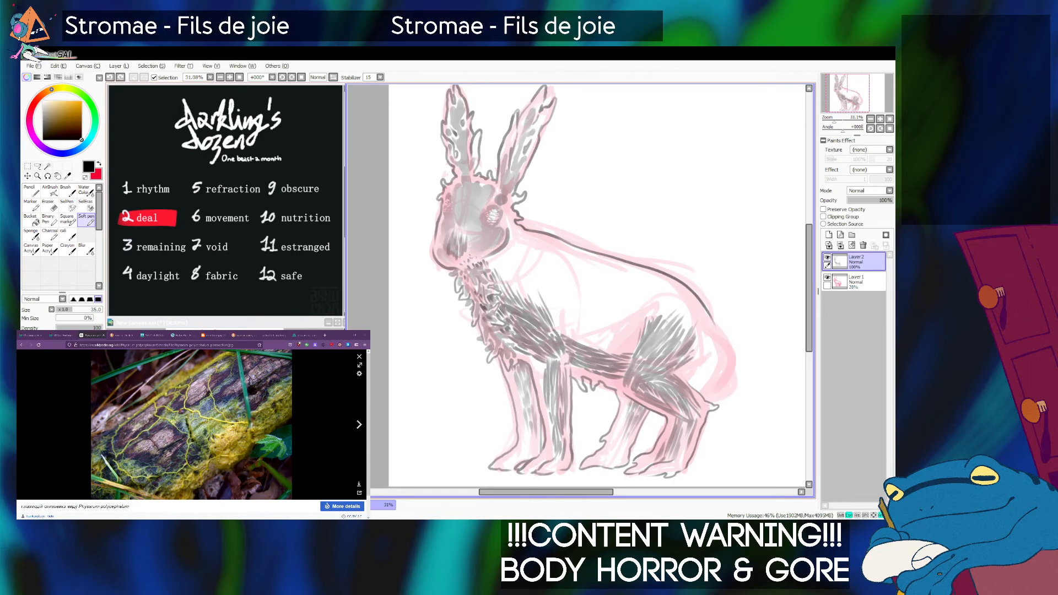
{"action": "left_click_drag", "start_coordinate": [563, 240], "coordinate": [690, 286]}
{"action": "key", "text": "ctrl+z"}
{"action": "key", "text": "ctrl+z"}
{"action": "left_click_drag", "start_coordinate": [560, 237], "coordinate": [678, 284]}
{"action": "key", "text": "ctrl+z"}
{"action": "mouse_move", "coordinate": [561, 237]}
{"action": "left_mouse_down"}
{"action": "mouse_move", "coordinate": [650, 266]}
{"action": "mouse_move", "coordinate": [699, 300]}
{"action": "left_mouse_up"}
{"action": "key", "text": "ctrl+z"}
{"action": "left_click_drag", "start_coordinate": [630, 261], "coordinate": [693, 299]}
{"action": "key", "text": "ctrl+z"}
{"action": "left_click_drag", "start_coordinate": [628, 259], "coordinate": [696, 298]}
{"action": "key", "text": "ctrl+z"}
{"action": "mouse_move", "coordinate": [624, 256]}
{"action": "left_mouse_down"}
{"action": "mouse_move", "coordinate": [679, 276]}
{"action": "mouse_move", "coordinate": [713, 305]}
{"action": "mouse_move", "coordinate": [700, 311]}
{"action": "mouse_move", "coordinate": [735, 352]}
{"action": "mouse_move", "coordinate": [716, 396]}
{"action": "left_mouse_up"}
Outline the rounded rear from the rump tendril down to the hind thigh, and add a short forked line inside it.
{"action": "key", "text": "ctrl+z"}
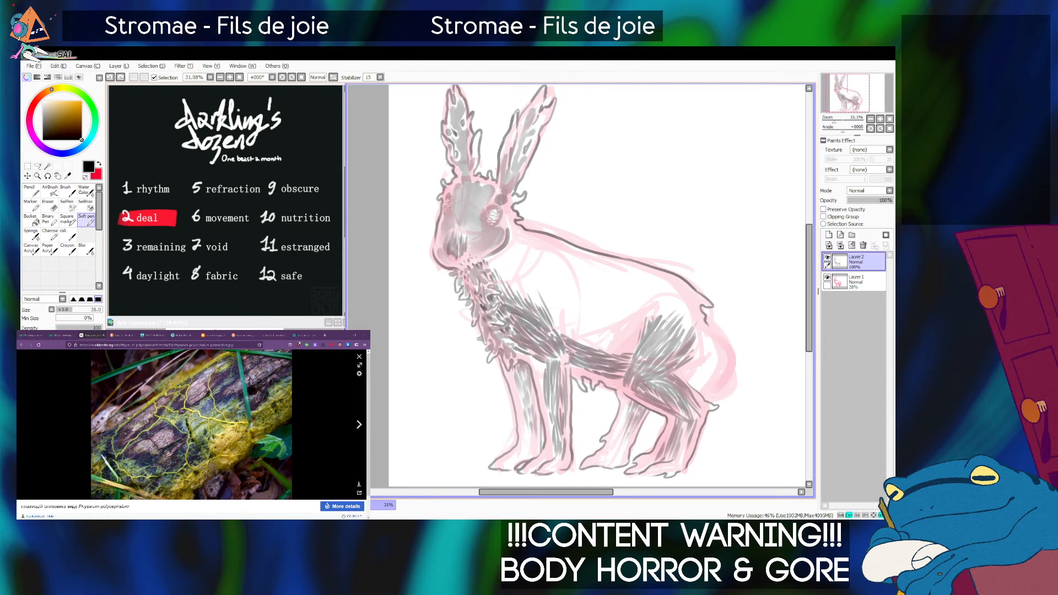
{"action": "mouse_move", "coordinate": [706, 319]}
{"action": "left_mouse_down"}
{"action": "mouse_move", "coordinate": [736, 375]}
{"action": "mouse_move", "coordinate": [713, 406]}
{"action": "left_mouse_up"}
{"action": "key", "text": "ctrl+z"}
{"action": "mouse_move", "coordinate": [704, 321]}
{"action": "left_mouse_down"}
{"action": "mouse_move", "coordinate": [728, 357]}
{"action": "mouse_move", "coordinate": [702, 394]}
{"action": "left_mouse_up"}
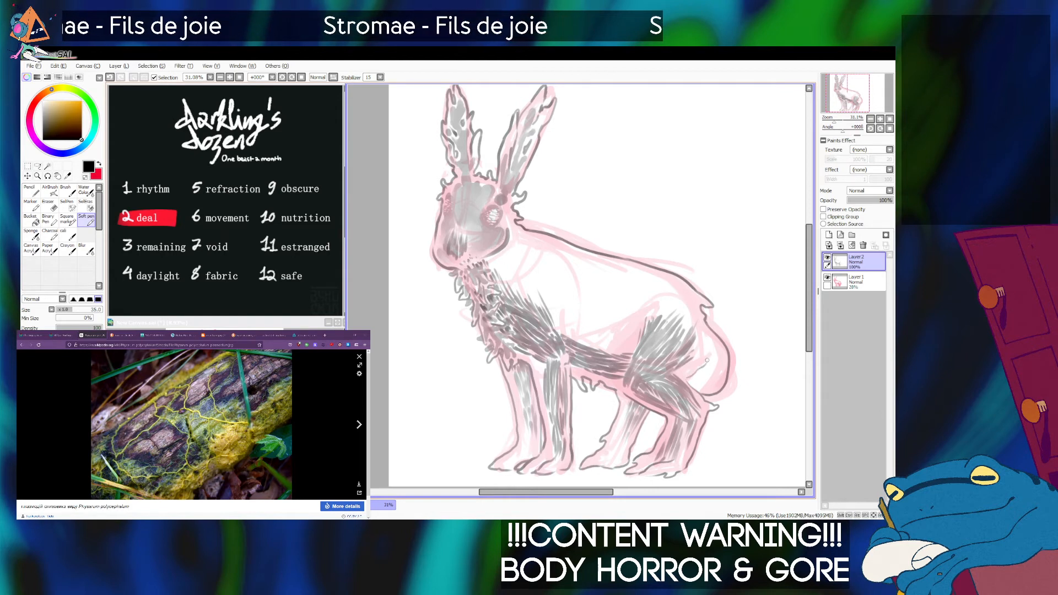
{"action": "left_click_drag", "start_coordinate": [694, 370], "coordinate": [705, 359]}
{"action": "key", "text": "ctrl+z"}
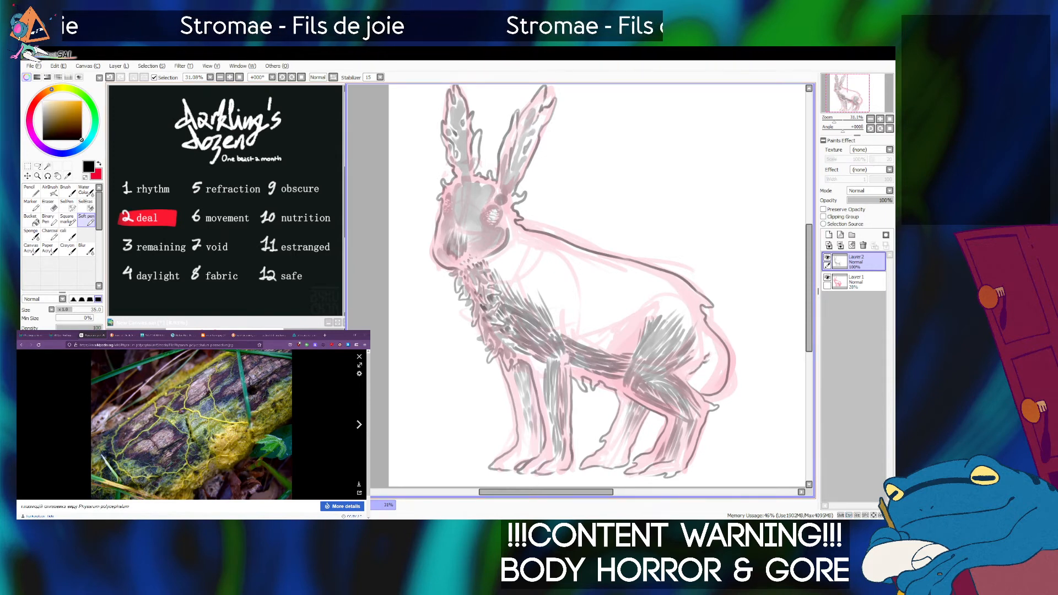
Draw a thin slime-mould vein down behind the shoulder with the Soft pen at size 50, undoing a stray branch.
{"action": "key", "text": "alt+Tab"}
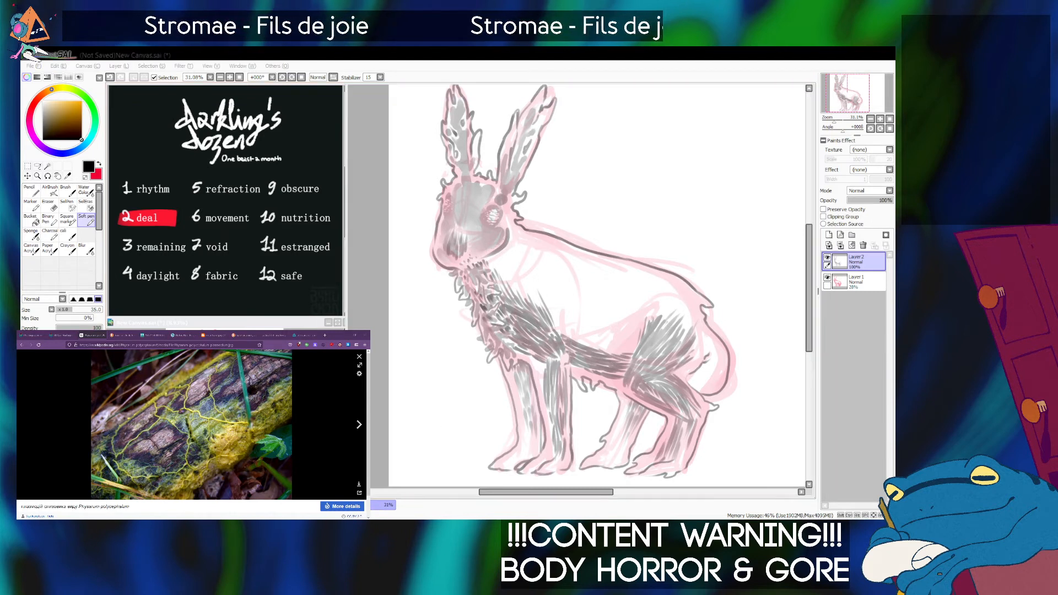
{"action": "key", "text": "alt+Tab"}
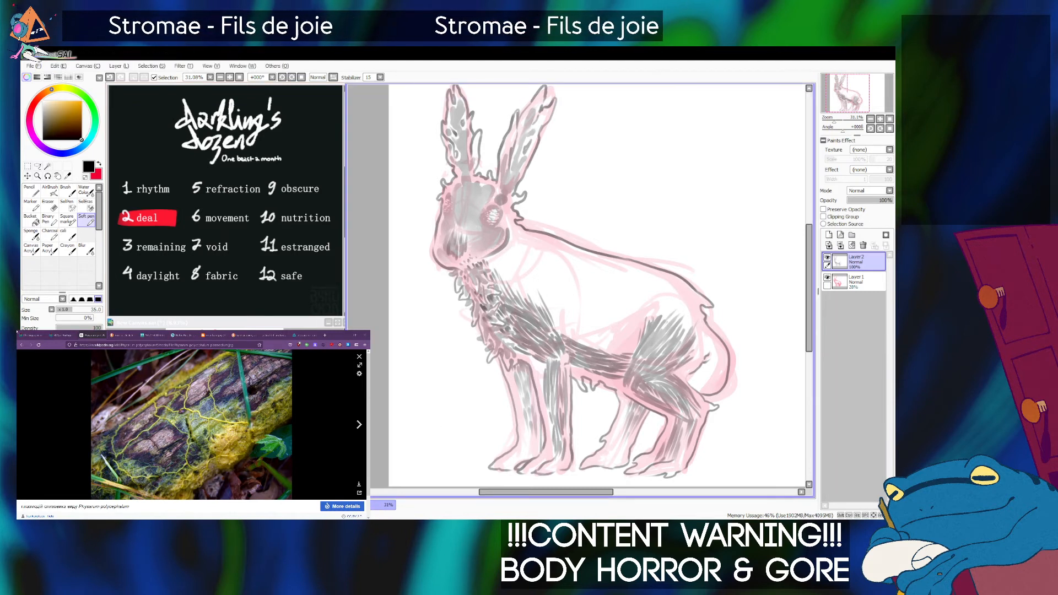
{"action": "key", "text": "bracketright"}
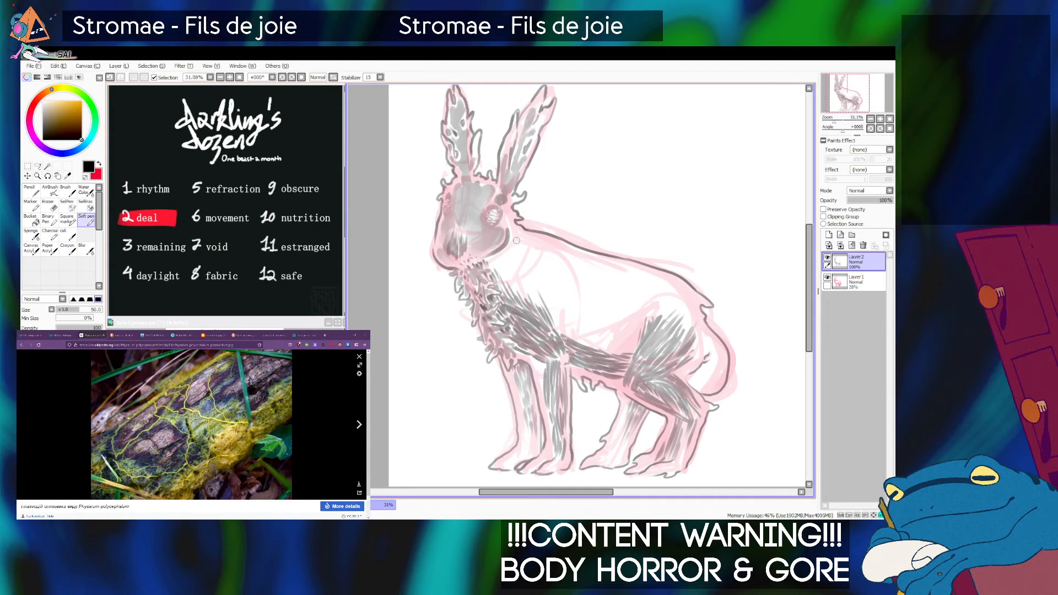
{"action": "left_click_drag", "start_coordinate": [517, 243], "coordinate": [573, 324]}
{"action": "left_click_drag", "start_coordinate": [545, 276], "coordinate": [557, 242]}
{"action": "key", "text": "ctrl+z"}
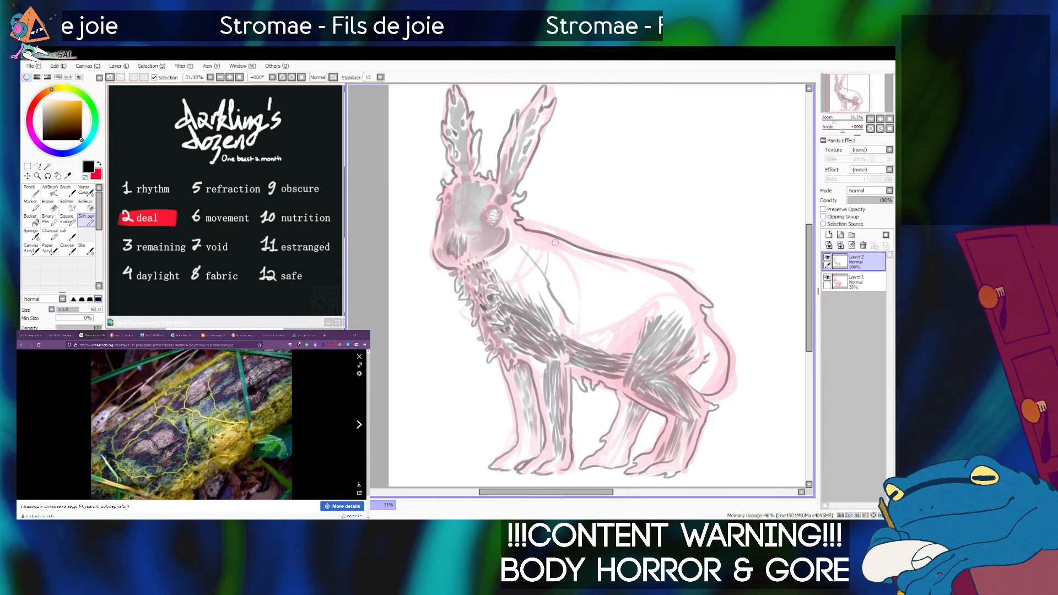
{"action": "key", "text": "alt+Tab"}
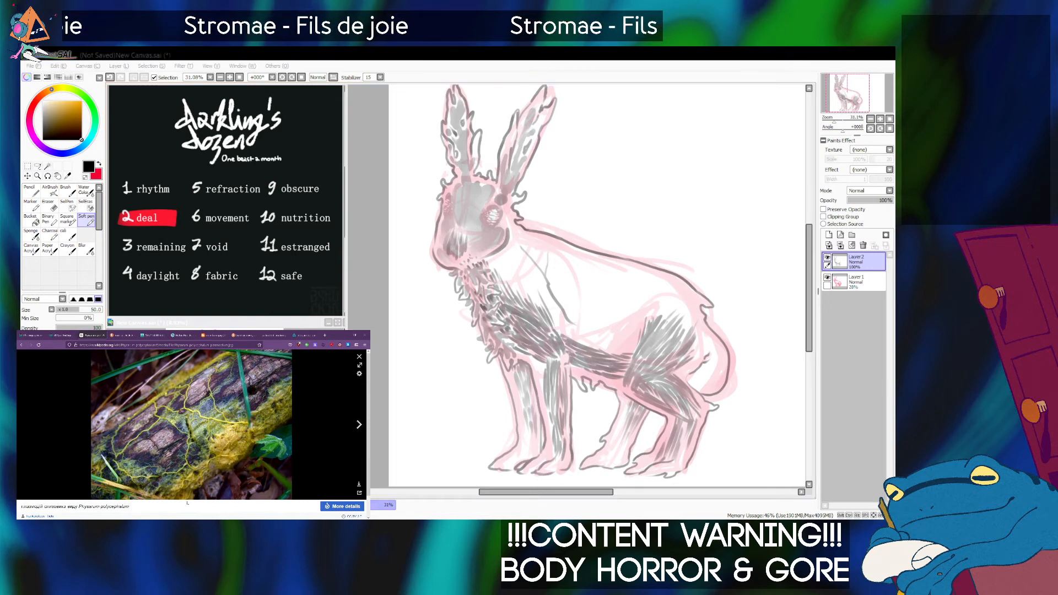
{"action": "key", "text": "alt+Tab"}
Extend branching veins from the shoulder across the flank, with offshoots towards the back and a curved vein above the belly.
{"action": "mouse_move", "coordinate": [556, 304]}
{"action": "left_mouse_down"}
{"action": "mouse_move", "coordinate": [583, 282]}
{"action": "mouse_move", "coordinate": [623, 289]}
{"action": "mouse_move", "coordinate": [680, 277]}
{"action": "mouse_move", "coordinate": [609, 268]}
{"action": "left_mouse_up"}
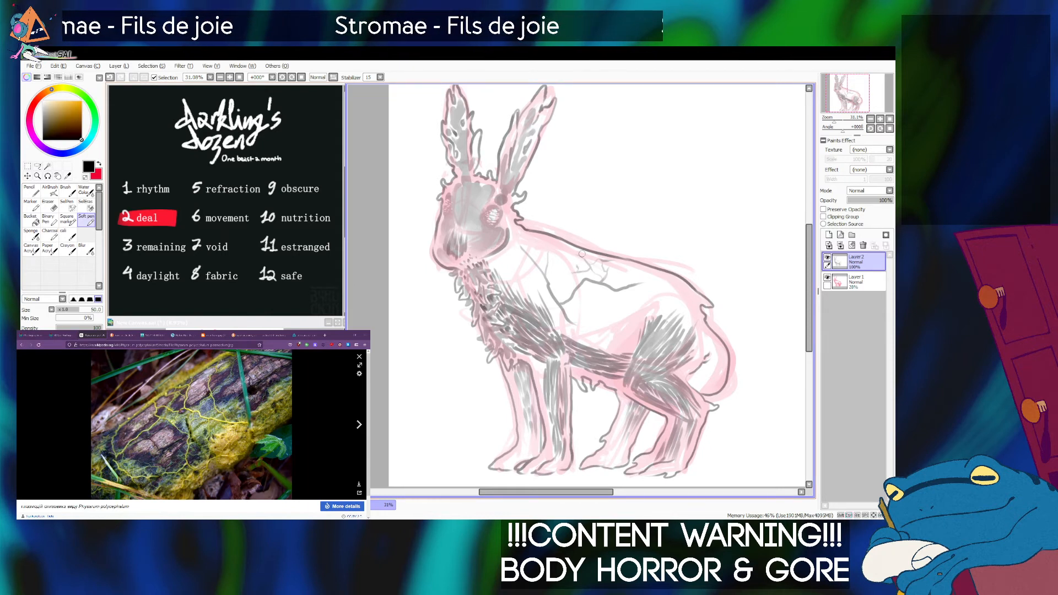
{"action": "key", "text": "alt+Tab"}
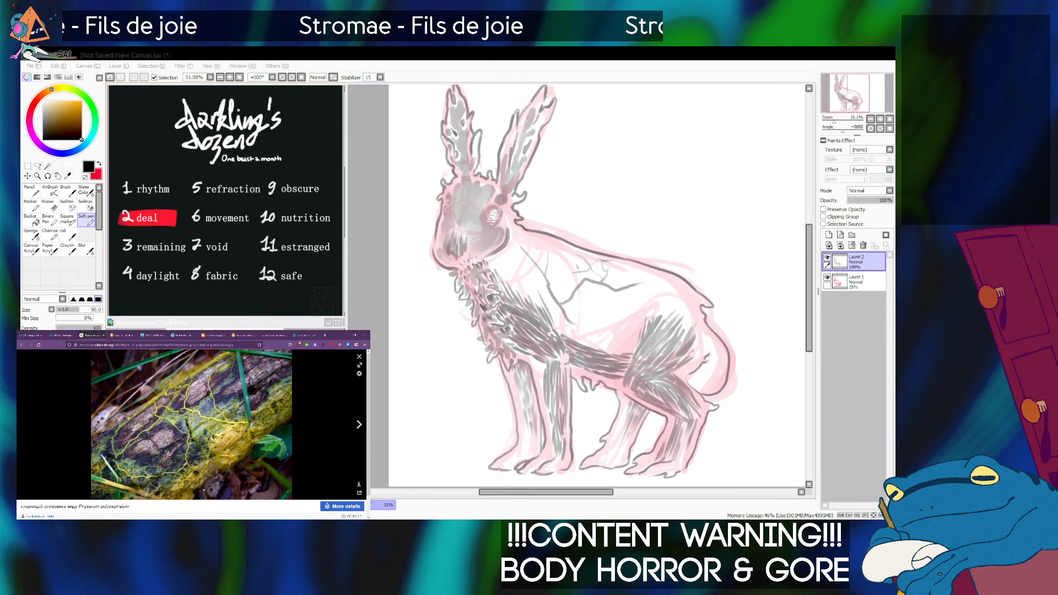
{"action": "key", "text": "alt+Tab"}
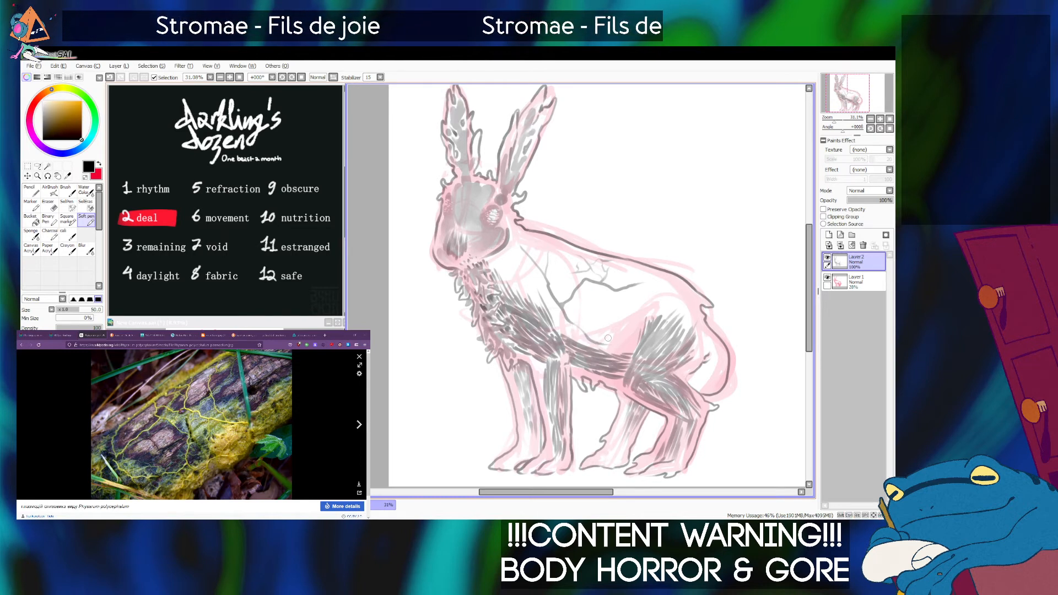
{"action": "mouse_move", "coordinate": [593, 342]}
{"action": "left_mouse_down"}
{"action": "mouse_move", "coordinate": [616, 331]}
{"action": "mouse_move", "coordinate": [618, 313]}
{"action": "left_mouse_up"}
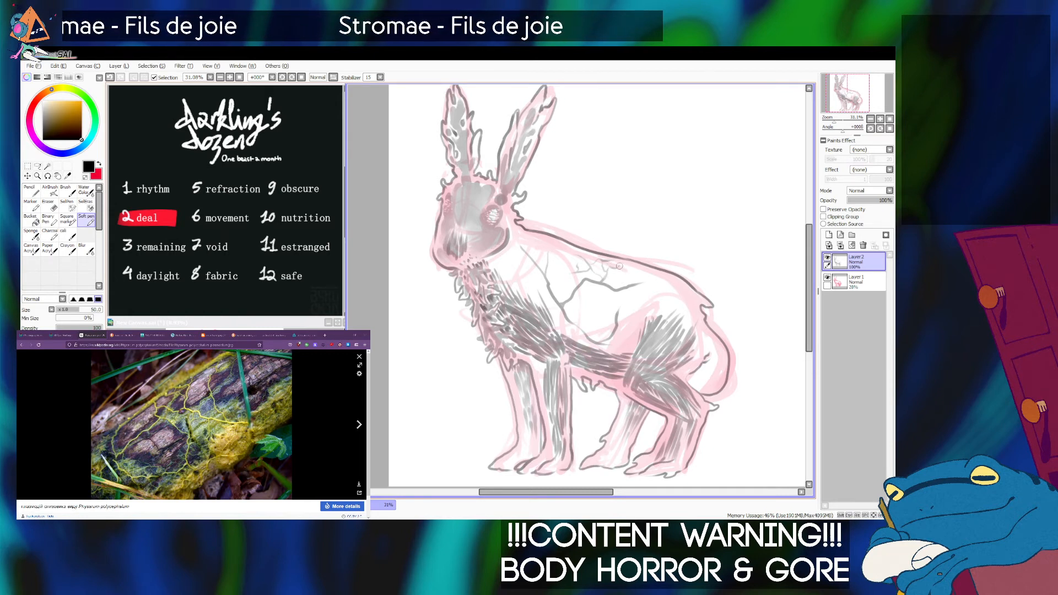
{"action": "left_click_drag", "start_coordinate": [631, 276], "coordinate": [638, 284]}
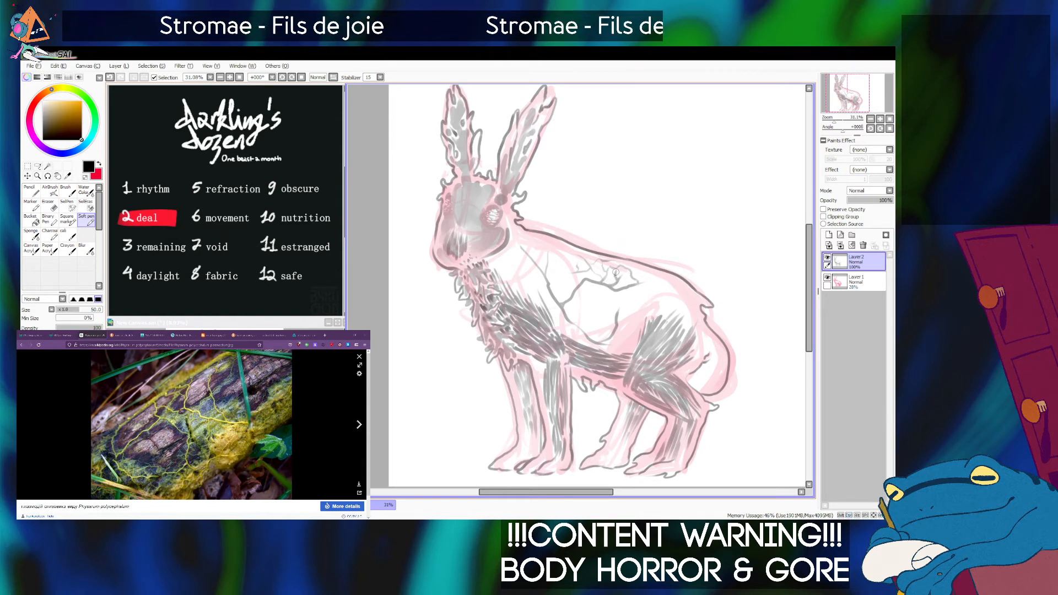
Branch the veins along the upper back and fill the middle of the flank with an interconnected network, undoing stray strokes.
{"action": "key", "text": "ctrl+z"}
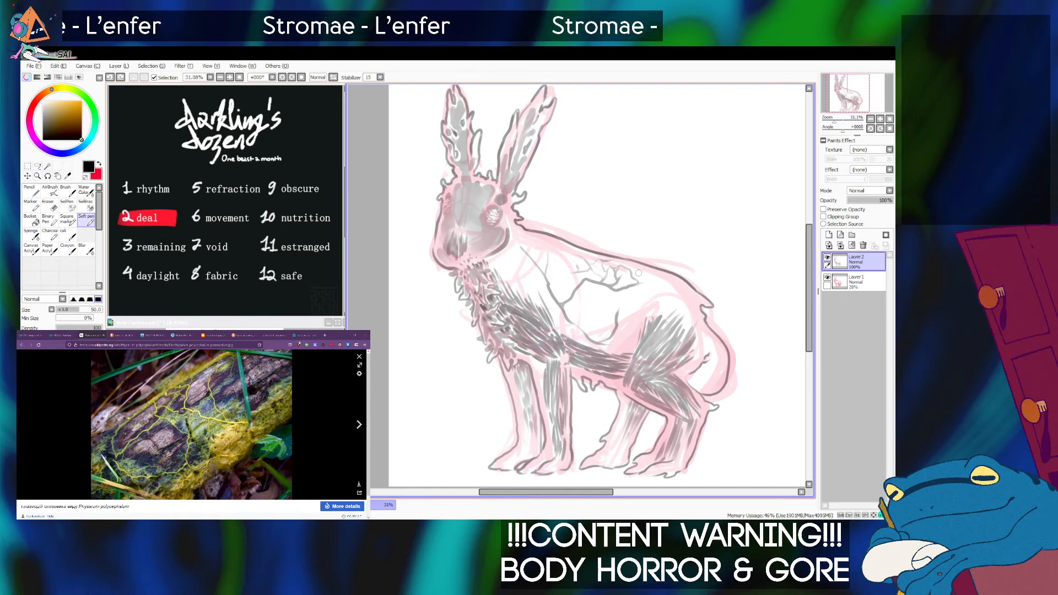
{"action": "left_click_drag", "start_coordinate": [630, 272], "coordinate": [664, 281]}
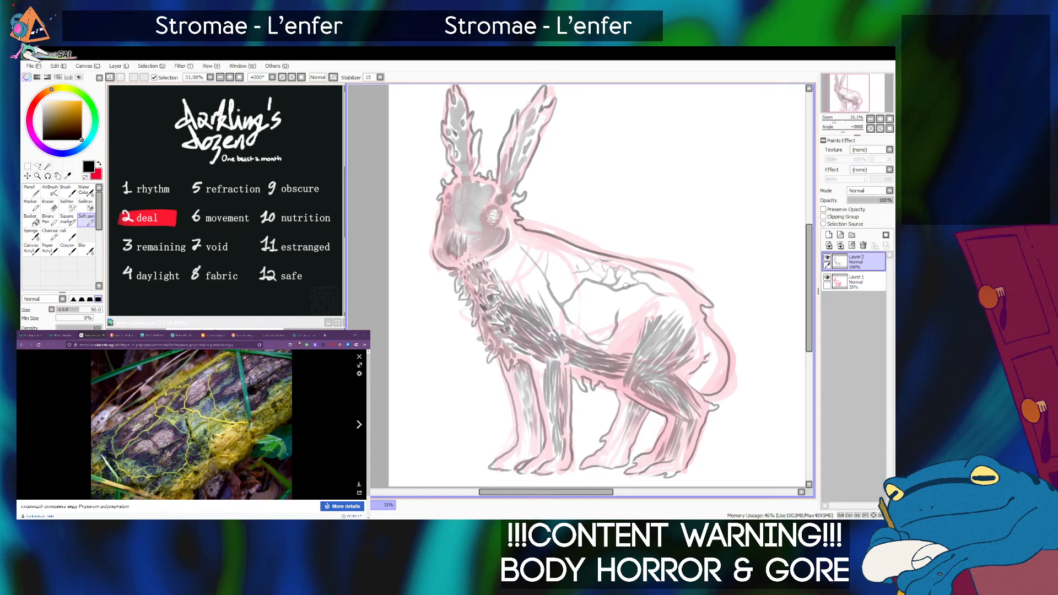
{"action": "left_click_drag", "start_coordinate": [627, 287], "coordinate": [652, 301]}
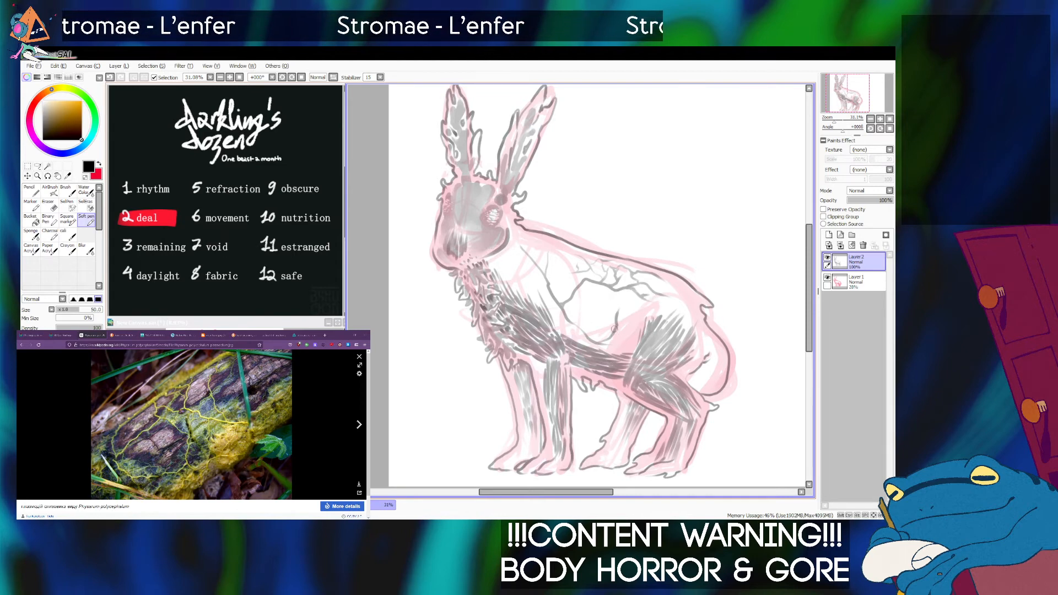
{"action": "left_click_drag", "start_coordinate": [613, 329], "coordinate": [595, 304]}
{"action": "key", "text": "ctrl+z"}
{"action": "left_click_drag", "start_coordinate": [616, 333], "coordinate": [604, 321]}
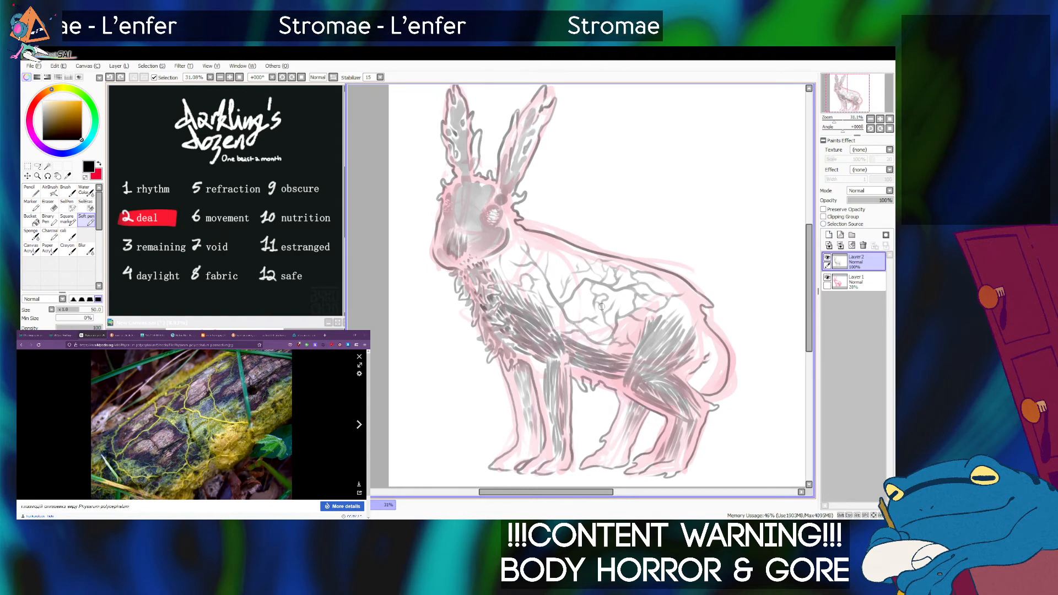
Compare the vein network with the slime mould photo and add further small branches behind the shoulder, undoing a stray stroke.
{"action": "left_click_drag", "start_coordinate": [574, 297], "coordinate": [577, 323]}
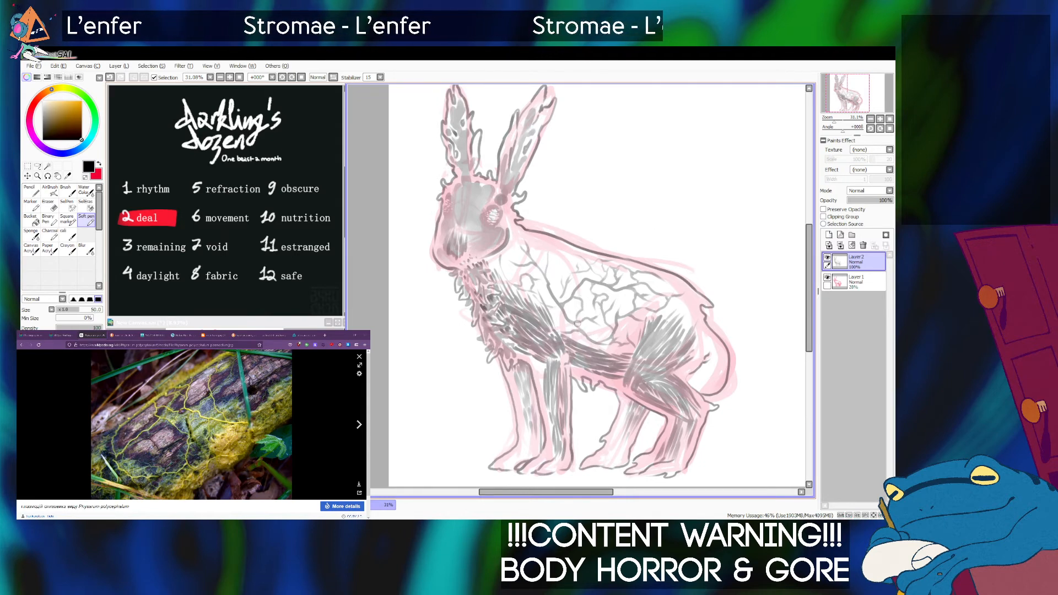
{"action": "key", "text": "ctrl+z"}
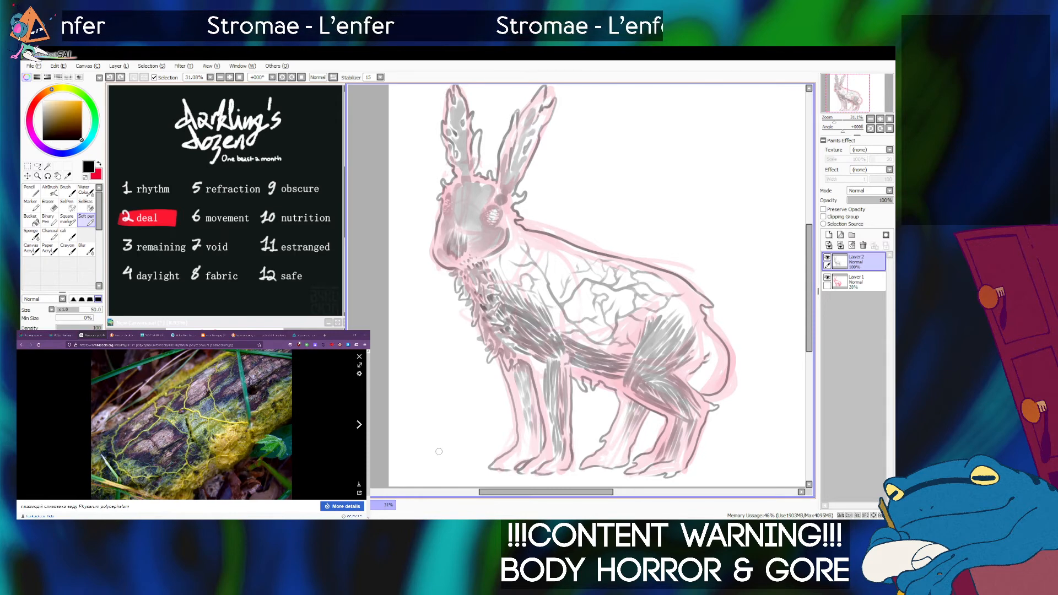
{"action": "left_click", "coordinate": [229, 472]}
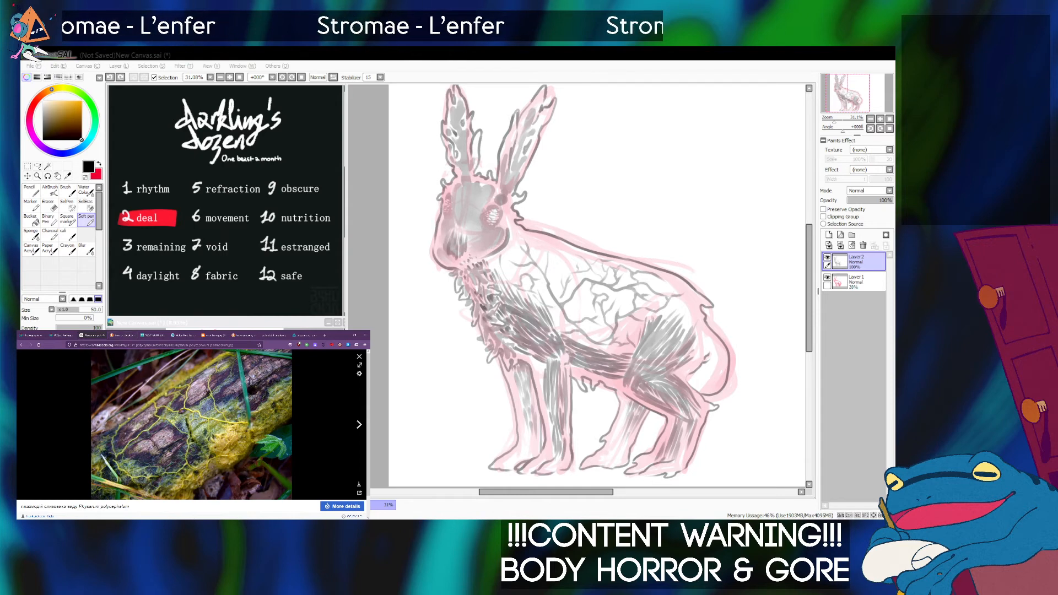
{"action": "key", "text": "alt+Tab"}
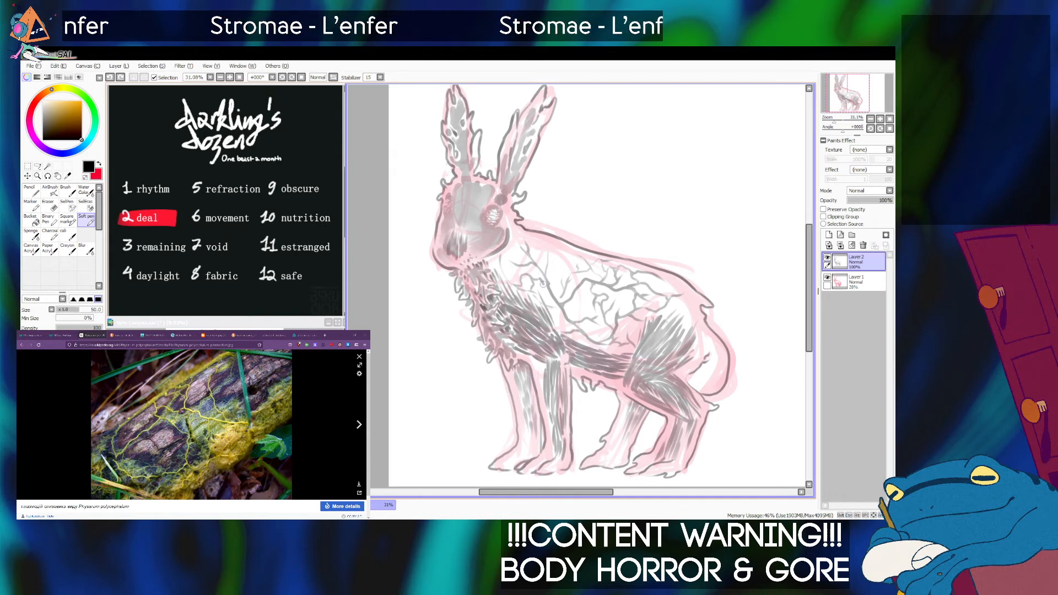
{"action": "left_click_drag", "start_coordinate": [541, 280], "coordinate": [550, 288]}
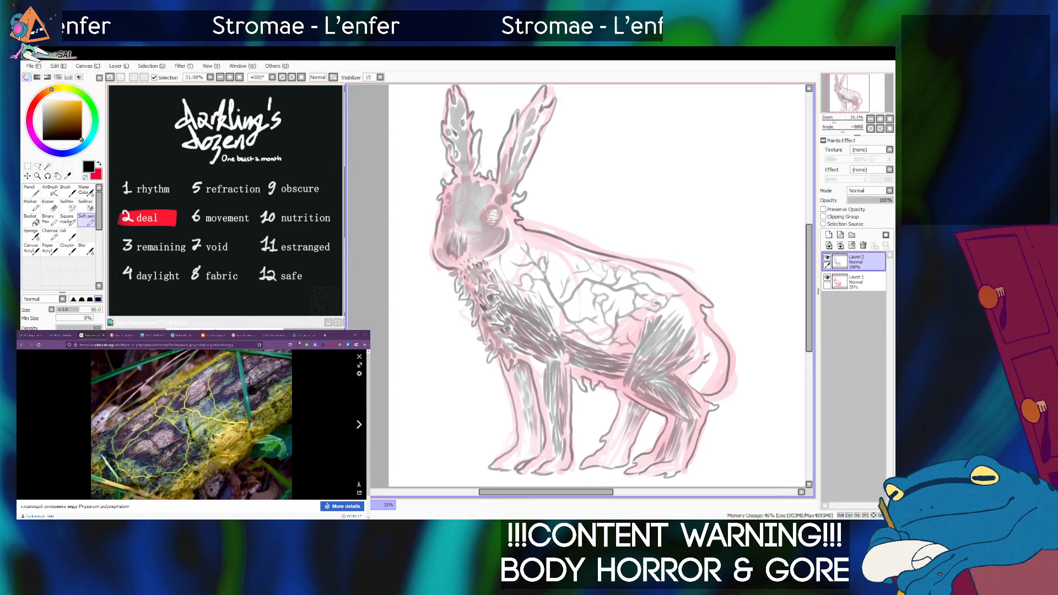
Draw further branching veins on the rear flank and across the rabbit's rump, and hide the pink sketch layer.
{"action": "left_click_drag", "start_coordinate": [653, 301], "coordinate": [644, 302]}
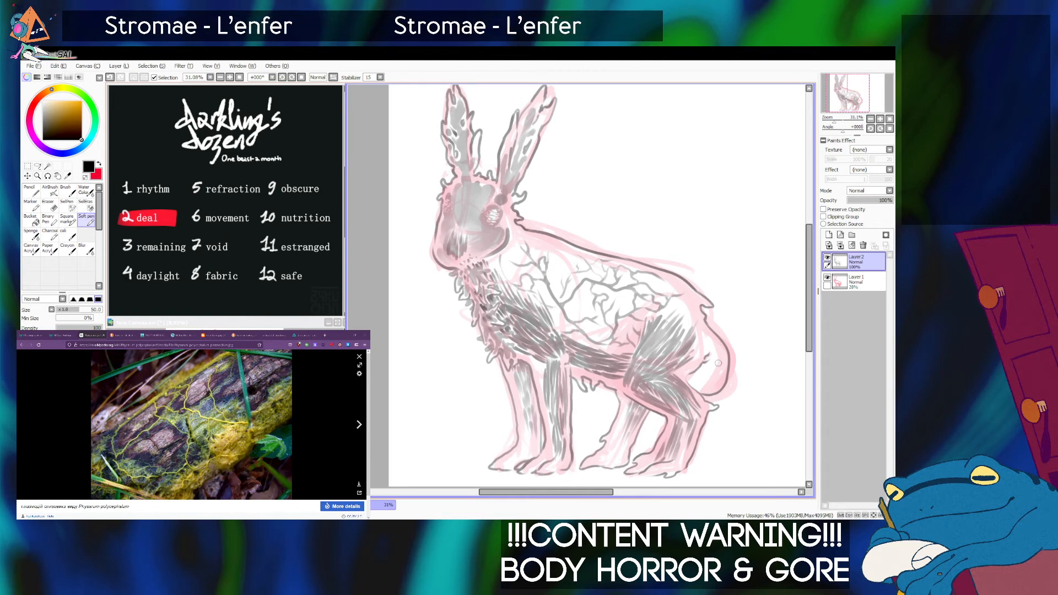
{"action": "mouse_move", "coordinate": [702, 343]}
{"action": "left_mouse_down"}
{"action": "mouse_move", "coordinate": [715, 385]}
{"action": "mouse_move", "coordinate": [698, 381]}
{"action": "mouse_move", "coordinate": [721, 372]}
{"action": "mouse_move", "coordinate": [715, 364]}
{"action": "mouse_move", "coordinate": [721, 387]}
{"action": "left_mouse_up"}
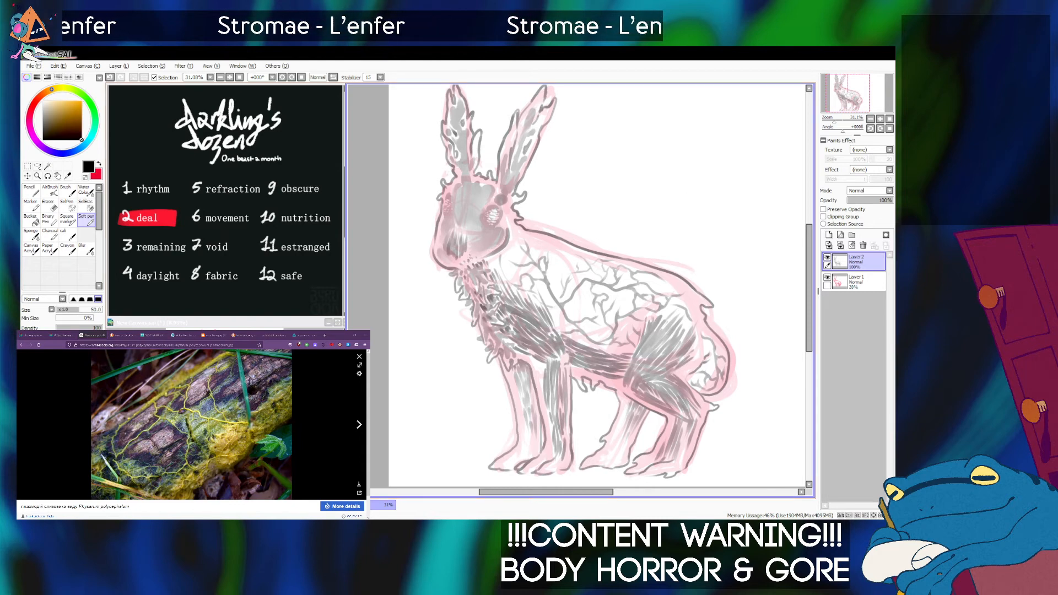
{"action": "left_click", "coordinate": [828, 277]}
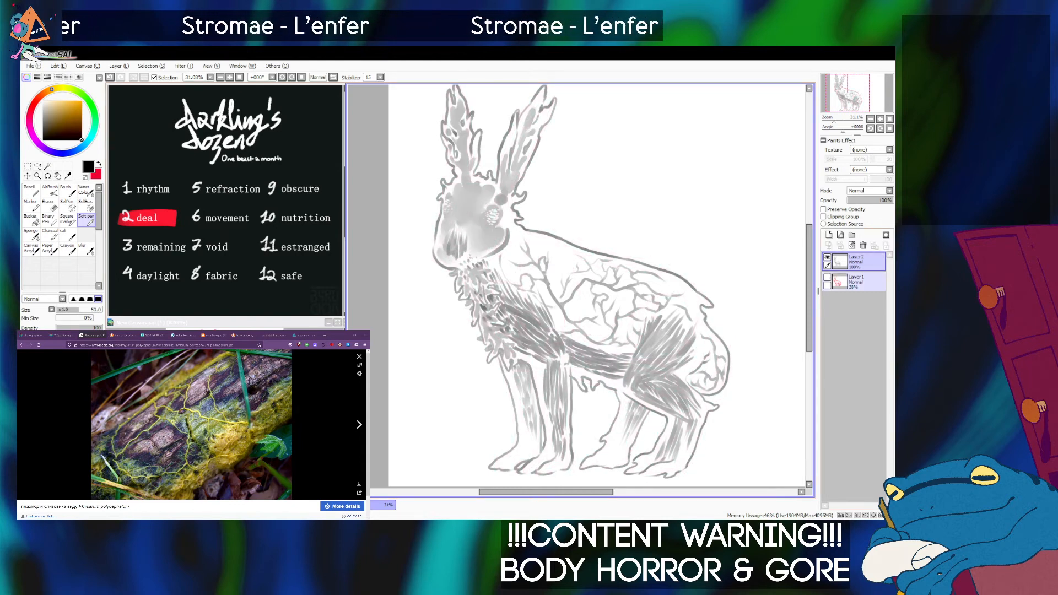
Create a new layer between the pink sketch layer and the line art layer.
{"action": "left_click_drag", "start_coordinate": [834, 120], "coordinate": [832, 120]}
{"action": "left_click", "coordinate": [860, 281]}
{"action": "left_click", "coordinate": [829, 235]}
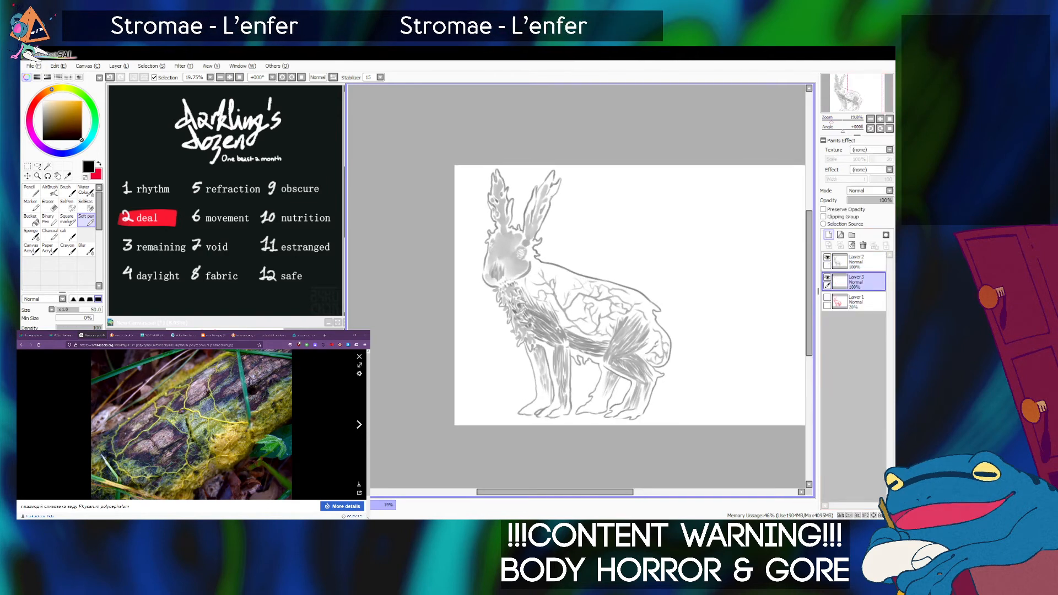
Paint a flat grey patch under the line art on the belly with an enlarged Soft pen.
{"action": "key", "text": "bracketright"}
{"action": "key", "text": "bracketright"}
{"action": "key", "text": "bracketright"}
{"action": "key", "text": "bracketright"}
{"action": "key", "text": "bracketright"}
{"action": "key", "text": "bracketright"}
{"action": "key", "text": "bracketright"}
{"action": "key", "text": "bracketright"}
{"action": "key", "text": "bracketright"}
{"action": "key", "text": "bracketright"}
{"action": "left_click_drag", "start_coordinate": [576, 314], "coordinate": [584, 347]}
{"action": "key", "text": "bracketleft"}
{"action": "key", "text": "bracketleft"}
{"action": "key", "text": "bracketleft"}
{"action": "key", "text": "bracketleft"}
{"action": "key", "text": "bracketleft"}
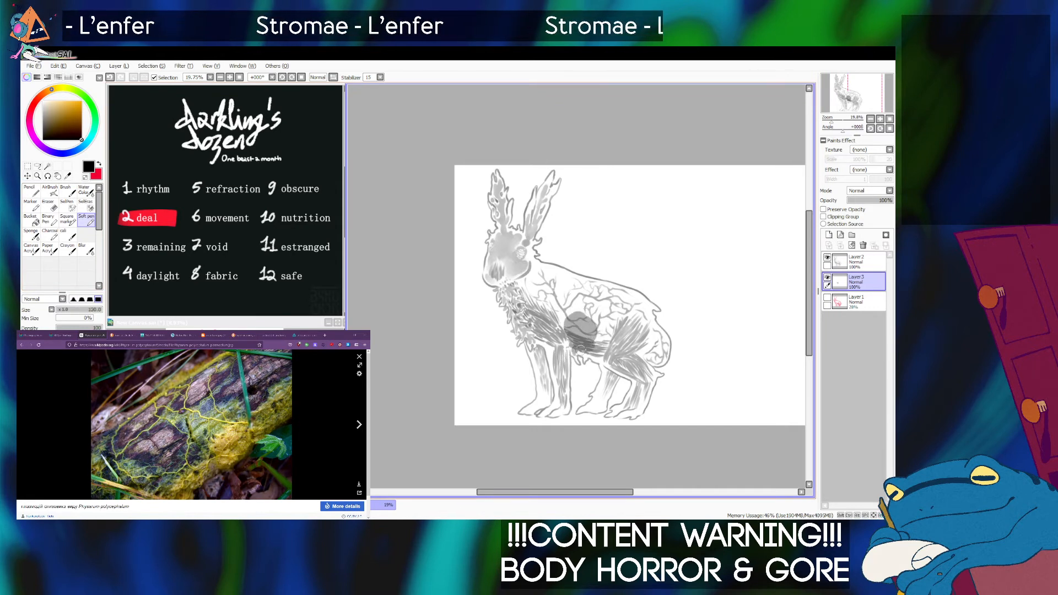
Fill the near front leg with grey from the shoulder to the paw, undoing a first stroke and using a smaller brush.
{"action": "key", "text": "bracketright"}
{"action": "key", "text": "bracketright"}
{"action": "key", "text": "bracketright"}
{"action": "key", "text": "bracketright"}
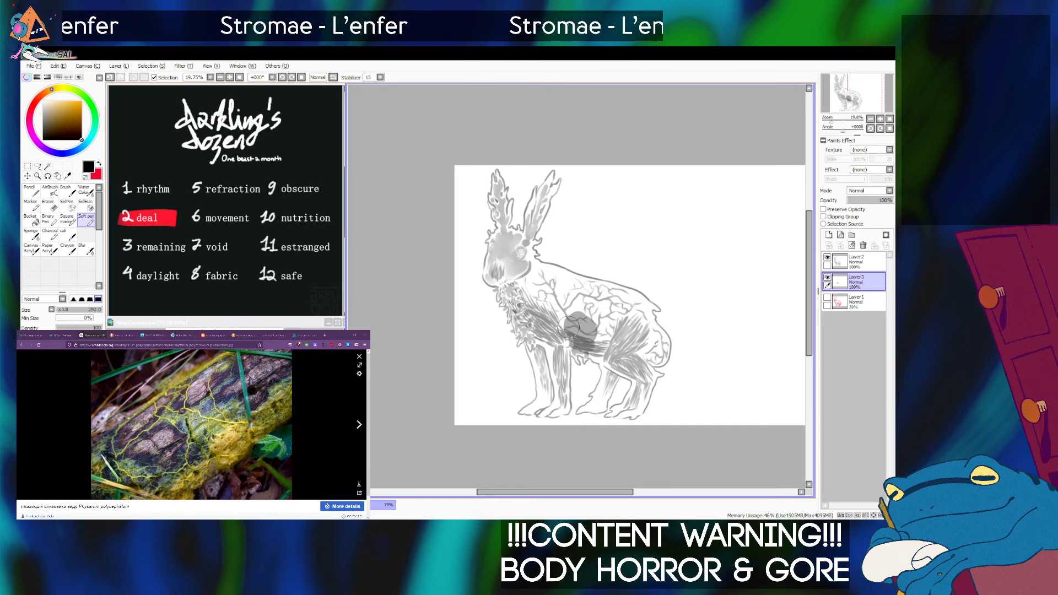
{"action": "mouse_move", "coordinate": [571, 328]}
{"action": "left_mouse_down"}
{"action": "mouse_move", "coordinate": [538, 338]}
{"action": "mouse_move", "coordinate": [561, 355]}
{"action": "mouse_move", "coordinate": [548, 342]}
{"action": "mouse_move", "coordinate": [563, 381]}
{"action": "mouse_move", "coordinate": [566, 350]}
{"action": "mouse_move", "coordinate": [563, 380]}
{"action": "left_mouse_up"}
{"action": "key", "text": "ctrl+z"}
{"action": "key", "text": "["}
{"action": "key", "text": "["}
{"action": "mouse_move", "coordinate": [562, 342]}
{"action": "left_mouse_down"}
{"action": "mouse_move", "coordinate": [555, 415]}
{"action": "mouse_move", "coordinate": [566, 386]}
{"action": "mouse_move", "coordinate": [560, 406]}
{"action": "left_mouse_up"}
{"action": "key", "text": "["}
{"action": "key", "text": "["}
Fill the chest, neck and entire torso back to the rump with grey, enlarging the Soft pen to size 300.
{"action": "key", "text": "bracketright"}
{"action": "key", "text": "bracketright"}
{"action": "key", "text": "bracketright"}
{"action": "key", "text": "bracketright"}
{"action": "key", "text": "bracketright"}
{"action": "left_click_drag", "start_coordinate": [537, 347], "coordinate": [536, 349]}
{"action": "key", "text": "bracketleft"}
{"action": "key", "text": "bracketleft"}
{"action": "key", "text": "bracketleft"}
{"action": "key", "text": "bracketleft"}
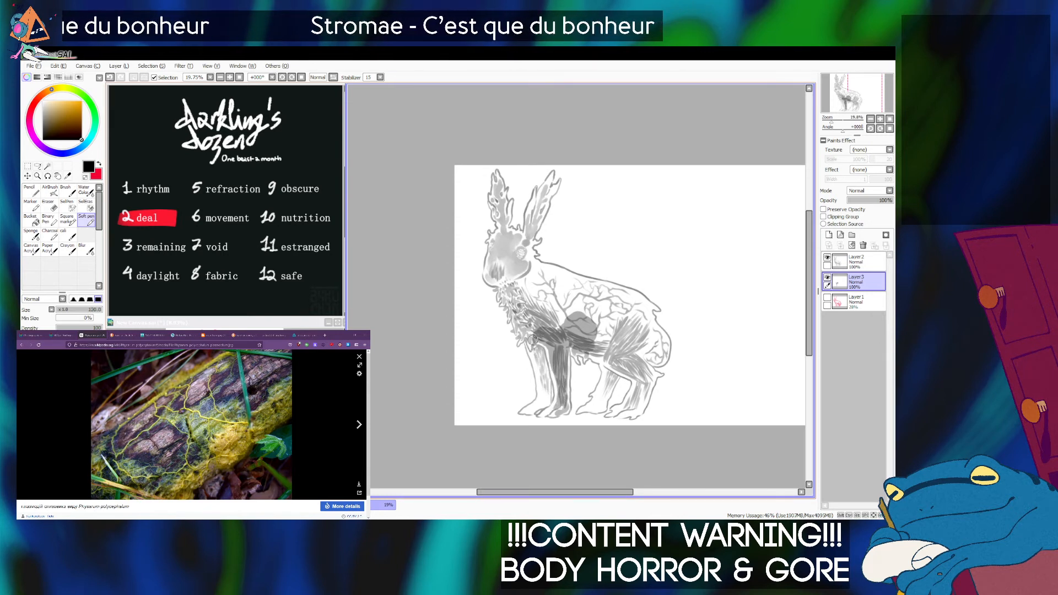
{"action": "mouse_move", "coordinate": [530, 332]}
{"action": "left_mouse_down"}
{"action": "mouse_move", "coordinate": [579, 324]}
{"action": "mouse_move", "coordinate": [536, 319]}
{"action": "mouse_move", "coordinate": [536, 303]}
{"action": "mouse_move", "coordinate": [522, 323]}
{"action": "mouse_move", "coordinate": [509, 294]}
{"action": "mouse_move", "coordinate": [532, 274]}
{"action": "left_mouse_up"}
{"action": "key", "text": "bracketright"}
{"action": "key", "text": "bracketright"}
{"action": "key", "text": "bracketright"}
{"action": "key", "text": "bracketright"}
{"action": "key", "text": "bracketright"}
{"action": "key", "text": "bracketright"}
{"action": "mouse_move", "coordinate": [534, 274]}
{"action": "left_mouse_down"}
{"action": "mouse_move", "coordinate": [552, 303]}
{"action": "mouse_move", "coordinate": [538, 284]}
{"action": "mouse_move", "coordinate": [594, 300]}
{"action": "mouse_move", "coordinate": [558, 301]}
{"action": "mouse_move", "coordinate": [548, 277]}
{"action": "mouse_move", "coordinate": [621, 309]}
{"action": "mouse_move", "coordinate": [604, 311]}
{"action": "mouse_move", "coordinate": [610, 302]}
{"action": "mouse_move", "coordinate": [611, 321]}
{"action": "mouse_move", "coordinate": [614, 303]}
{"action": "mouse_move", "coordinate": [642, 305]}
{"action": "mouse_move", "coordinate": [630, 300]}
{"action": "mouse_move", "coordinate": [644, 322]}
{"action": "mouse_move", "coordinate": [621, 301]}
{"action": "mouse_move", "coordinate": [656, 358]}
{"action": "mouse_move", "coordinate": [633, 318]}
{"action": "mouse_move", "coordinate": [654, 350]}
{"action": "mouse_move", "coordinate": [661, 344]}
{"action": "mouse_move", "coordinate": [656, 357]}
{"action": "mouse_move", "coordinate": [629, 357]}
{"action": "mouse_move", "coordinate": [653, 345]}
{"action": "mouse_move", "coordinate": [647, 335]}
{"action": "mouse_move", "coordinate": [609, 349]}
{"action": "left_mouse_up"}
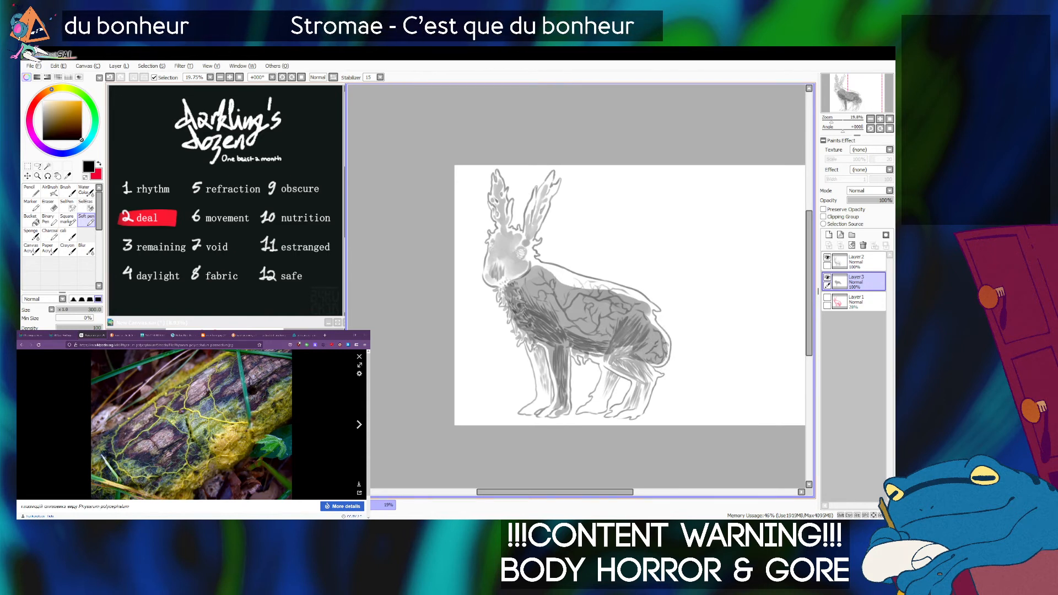
Fill the far front leg with grey down towards the paw, using a smaller Soft pen.
{"action": "key", "text": "bracketleft"}
{"action": "key", "text": "bracketleft"}
{"action": "key", "text": "bracketleft"}
{"action": "left_click_drag", "start_coordinate": [538, 351], "coordinate": [549, 392]}
{"action": "key", "text": "bracketleft"}
{"action": "left_click_drag", "start_coordinate": [532, 354], "coordinate": [541, 396]}
Fill the near hind thigh with grey down to the hock, undoing stray strokes and adjusting the brush size.
{"action": "key", "text": "bracketright"}
{"action": "key", "text": "bracketright"}
{"action": "key", "text": "bracketright"}
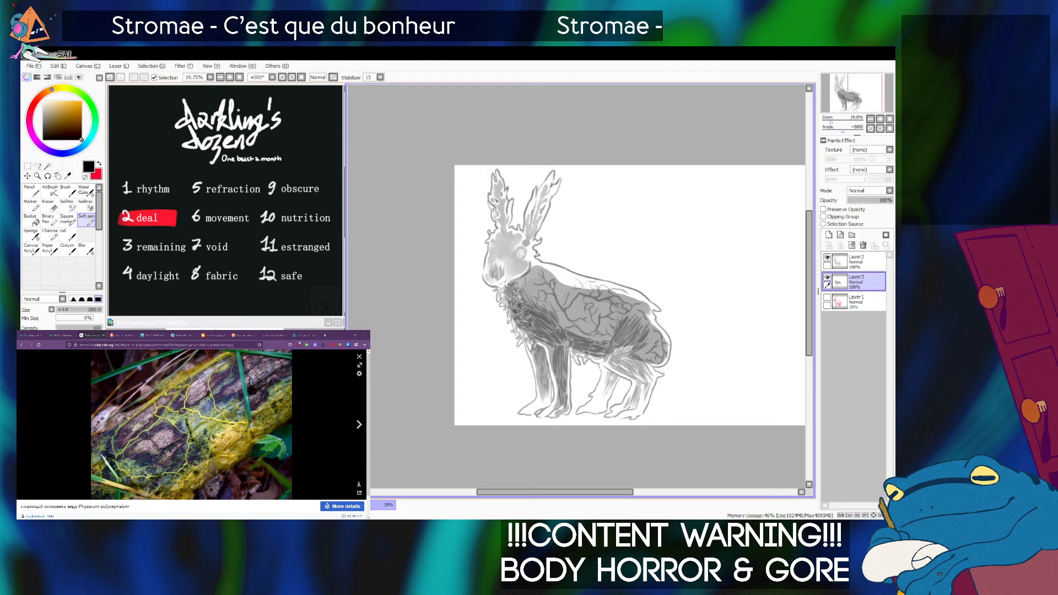
{"action": "mouse_move", "coordinate": [610, 350]}
{"action": "left_mouse_down"}
{"action": "mouse_move", "coordinate": [642, 374]}
{"action": "mouse_move", "coordinate": [622, 361]}
{"action": "mouse_move", "coordinate": [631, 347]}
{"action": "mouse_move", "coordinate": [647, 383]}
{"action": "mouse_move", "coordinate": [626, 344]}
{"action": "mouse_move", "coordinate": [645, 368]}
{"action": "left_mouse_up"}
{"action": "key", "text": "ctrl+z"}
{"action": "key", "text": "ctrl+z"}
{"action": "key", "text": "]"}
{"action": "key", "text": "]"}
{"action": "key", "text": "]"}
{"action": "key", "text": "["}
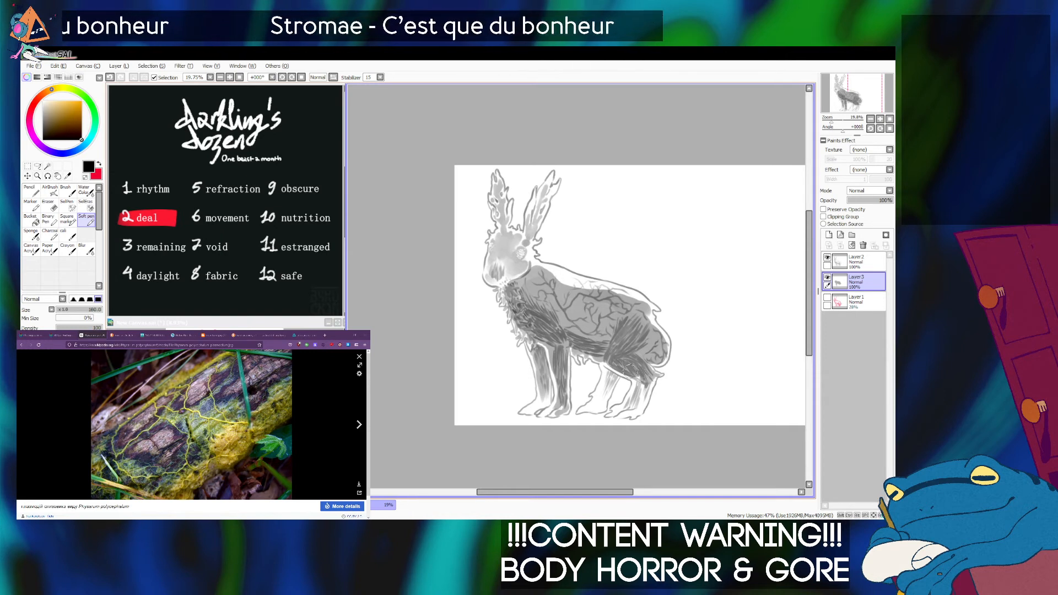
Fill the lower part and foot of the near hind leg with grey, undoing strokes outside the outline.
{"action": "mouse_move", "coordinate": [644, 381]}
{"action": "left_mouse_down"}
{"action": "mouse_move", "coordinate": [633, 407]}
{"action": "mouse_move", "coordinate": [652, 380]}
{"action": "mouse_move", "coordinate": [635, 406]}
{"action": "mouse_move", "coordinate": [613, 411]}
{"action": "mouse_move", "coordinate": [636, 412]}
{"action": "left_mouse_up"}
{"action": "key", "text": "ctrl+z"}
{"action": "key", "text": "bracketleft"}
{"action": "key", "text": "ctrl+z"}
{"action": "key", "text": "bracketleft"}
Fill the far hind leg with grey down towards its foot, undoing stray strokes.
{"action": "key", "text": "bracketright"}
{"action": "key", "text": "bracketright"}
{"action": "key", "text": "bracketright"}
{"action": "mouse_move", "coordinate": [609, 369]}
{"action": "left_mouse_down"}
{"action": "mouse_move", "coordinate": [605, 400]}
{"action": "mouse_move", "coordinate": [615, 378]}
{"action": "mouse_move", "coordinate": [603, 366]}
{"action": "mouse_move", "coordinate": [610, 386]}
{"action": "mouse_move", "coordinate": [613, 376]}
{"action": "mouse_move", "coordinate": [604, 402]}
{"action": "mouse_move", "coordinate": [611, 376]}
{"action": "mouse_move", "coordinate": [604, 390]}
{"action": "mouse_move", "coordinate": [602, 378]}
{"action": "mouse_move", "coordinate": [595, 413]}
{"action": "left_mouse_up"}
{"action": "key", "text": "ctrl+z"}
{"action": "key", "text": "ctrl+z"}
{"action": "key", "text": "bracketleft"}
{"action": "key", "text": "bracketleft"}
{"action": "key", "text": "ctrl+z"}
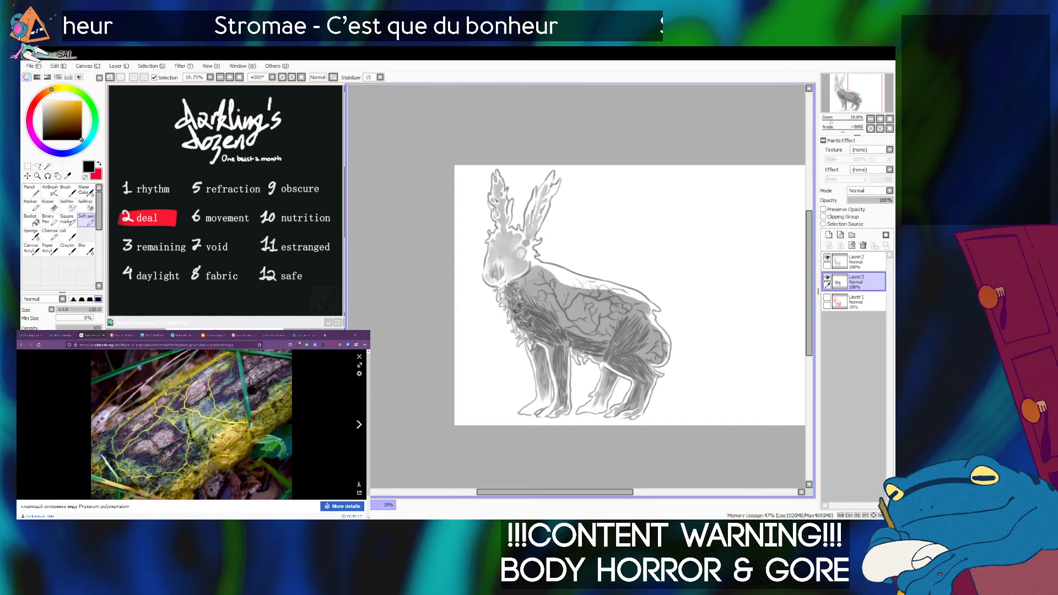
Paint grey patches over the rabbit's forehead and cheek with the Soft pen at size 200.
{"action": "key", "text": "]"}
{"action": "key", "text": "]"}
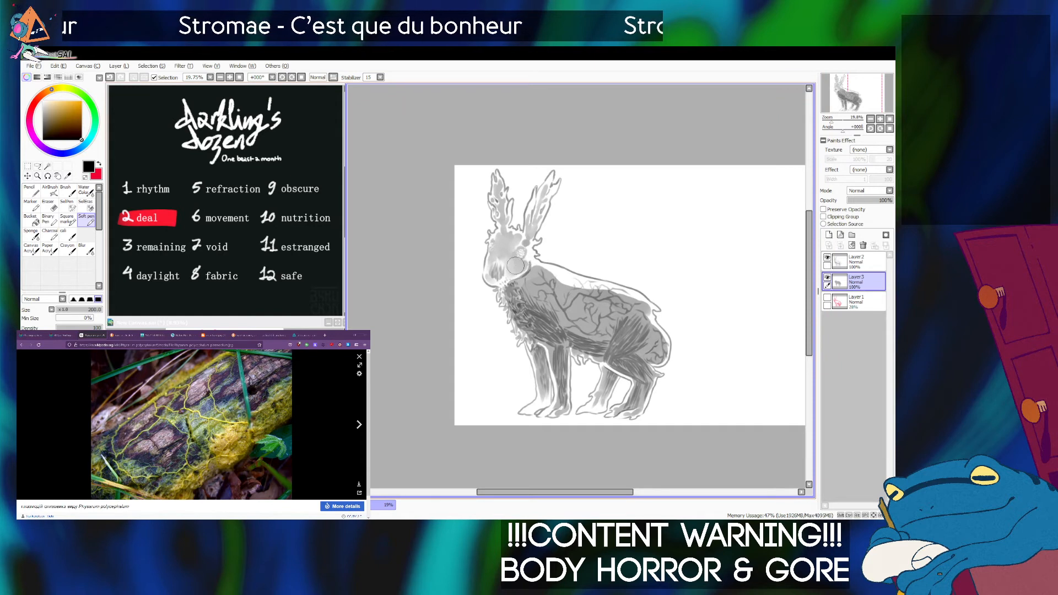
{"action": "mouse_move", "coordinate": [517, 265]}
{"action": "left_mouse_down"}
{"action": "mouse_move", "coordinate": [502, 247]}
{"action": "mouse_move", "coordinate": [496, 255]}
{"action": "mouse_move", "coordinate": [508, 250]}
{"action": "left_mouse_up"}
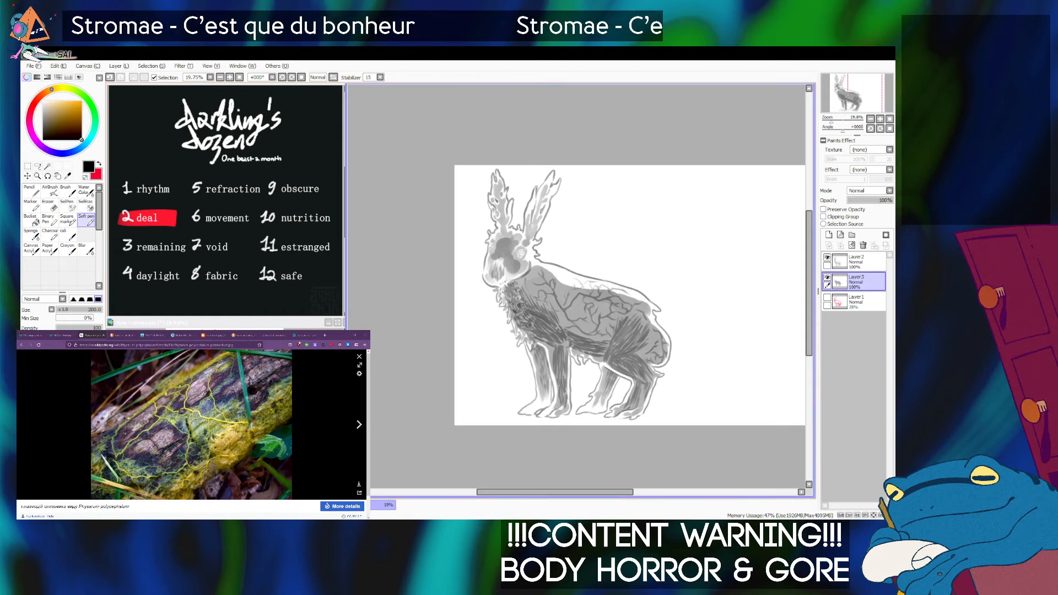
Blend the grey patches on the head into soft shading with an enlarged Sponge brush.
{"action": "left_click", "coordinate": [31, 235]}
{"action": "key", "text": "bracketright"}
{"action": "key", "text": "bracketright"}
{"action": "key", "text": "bracketright"}
{"action": "key", "text": "bracketright"}
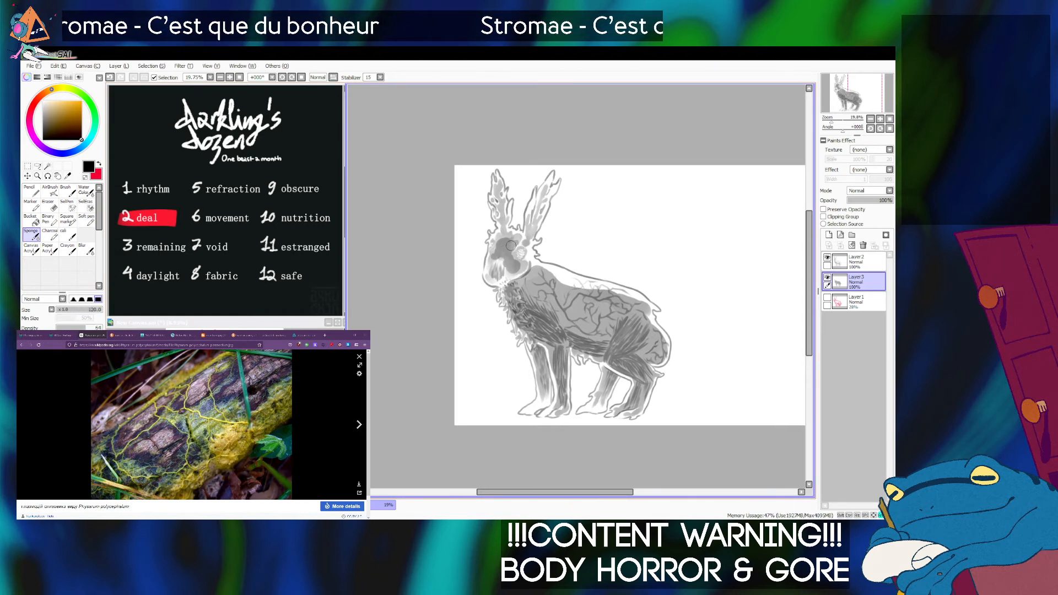
{"action": "mouse_move", "coordinate": [508, 238]}
{"action": "left_mouse_down"}
{"action": "mouse_move", "coordinate": [498, 252]}
{"action": "mouse_move", "coordinate": [515, 269]}
{"action": "mouse_move", "coordinate": [514, 256]}
{"action": "left_mouse_up"}
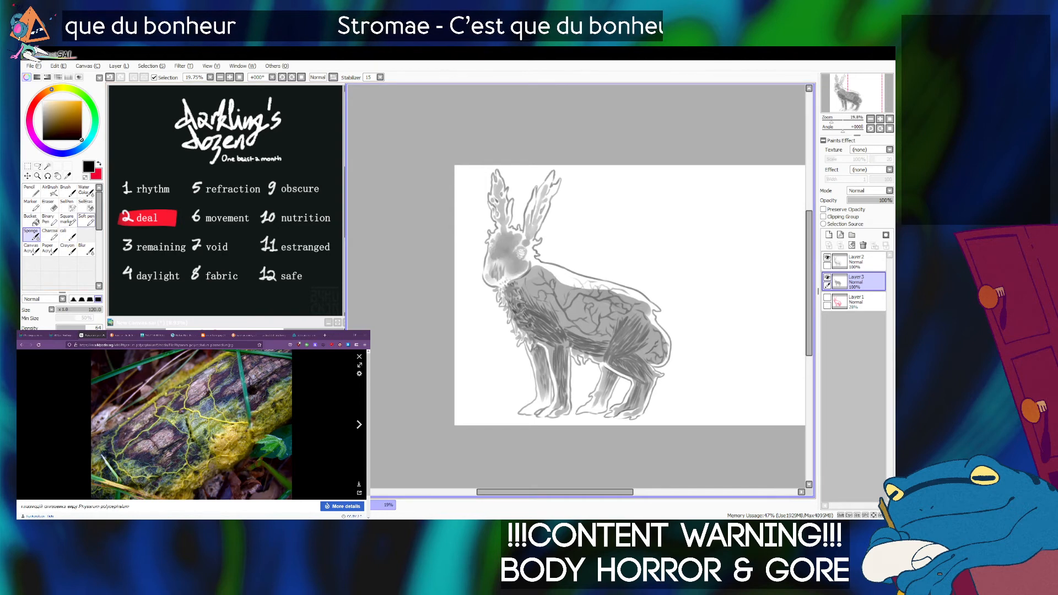
Darken the muzzle and the area beside the eye with the Soft pen at size 160, and soften it with the Sponge.
{"action": "left_click", "coordinate": [87, 220]}
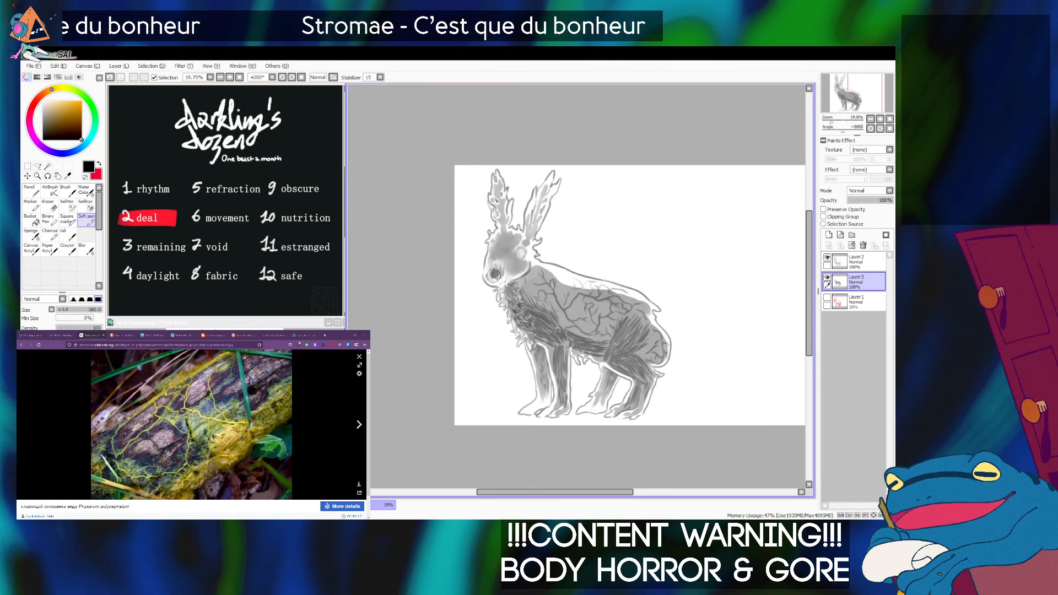
{"action": "left_click_drag", "start_coordinate": [495, 268], "coordinate": [495, 275]}
{"action": "key", "text": "ctrl+z"}
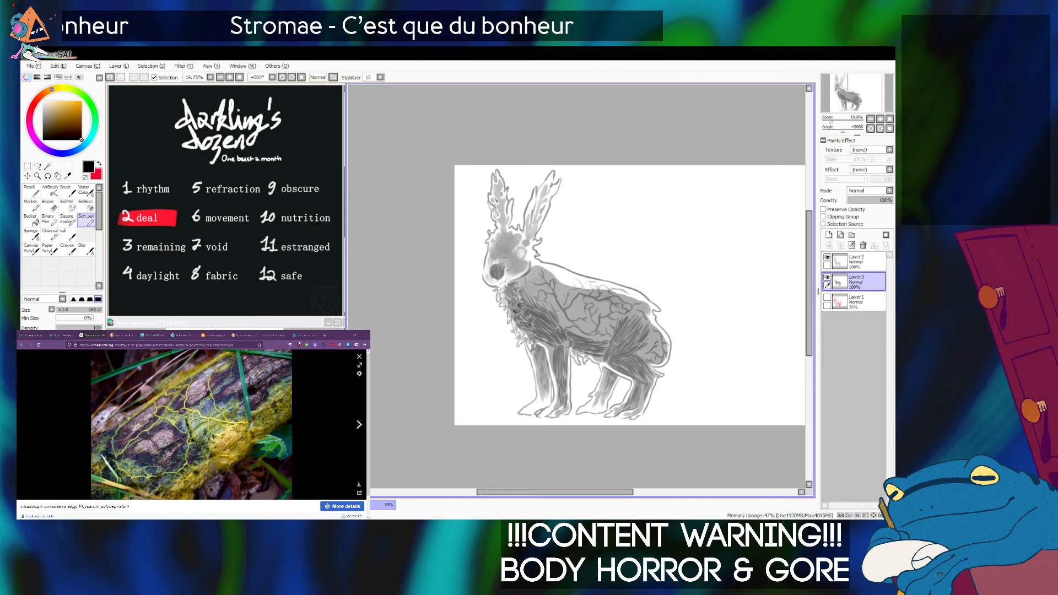
{"action": "key", "text": "ctrl+y"}
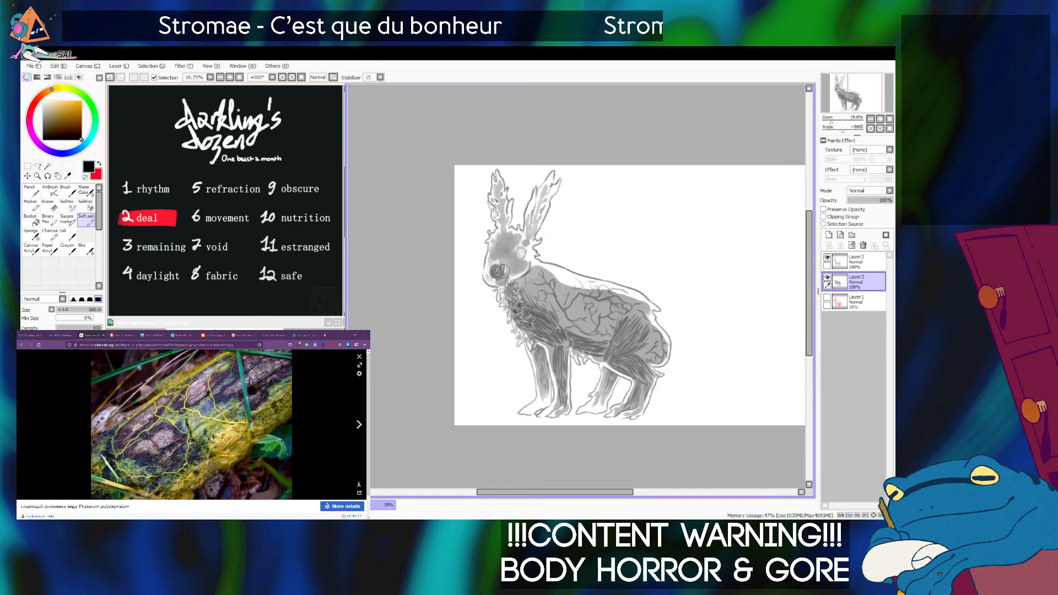
{"action": "mouse_move", "coordinate": [513, 241]}
{"action": "left_mouse_down"}
{"action": "mouse_move", "coordinate": [496, 267]}
{"action": "mouse_move", "coordinate": [491, 243]}
{"action": "mouse_move", "coordinate": [513, 259]}
{"action": "mouse_move", "coordinate": [501, 276]}
{"action": "mouse_move", "coordinate": [494, 258]}
{"action": "mouse_move", "coordinate": [517, 246]}
{"action": "left_mouse_up"}
{"action": "left_click", "coordinate": [31, 234]}
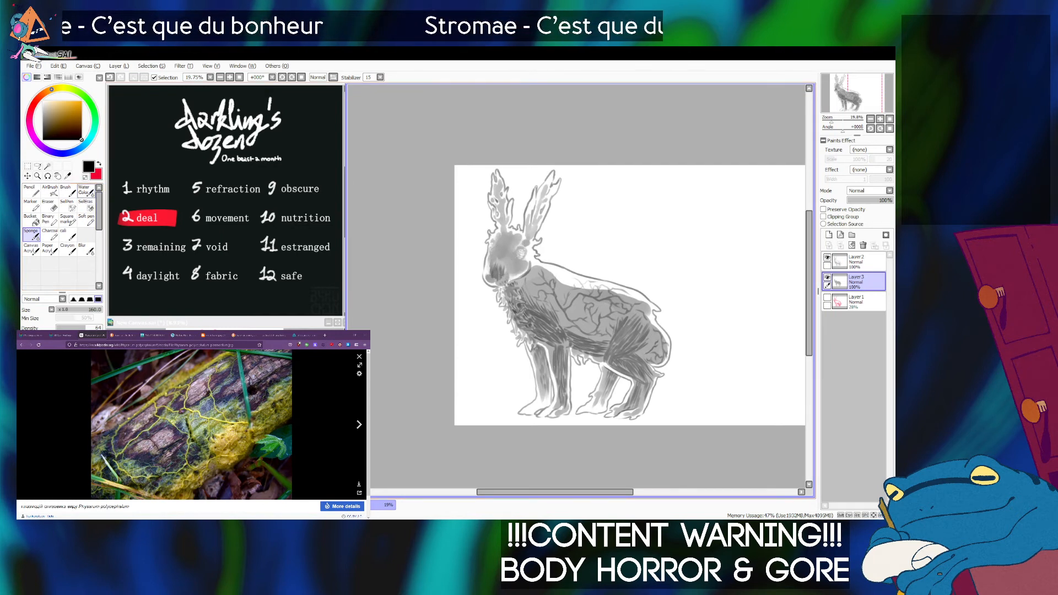
Shade around the eye with the Soft pen and blend it into the face with the Sponge, varying the brush size.
{"action": "left_click", "coordinate": [86, 219]}
{"action": "key", "text": "bracketleft"}
{"action": "key", "text": "bracketleft"}
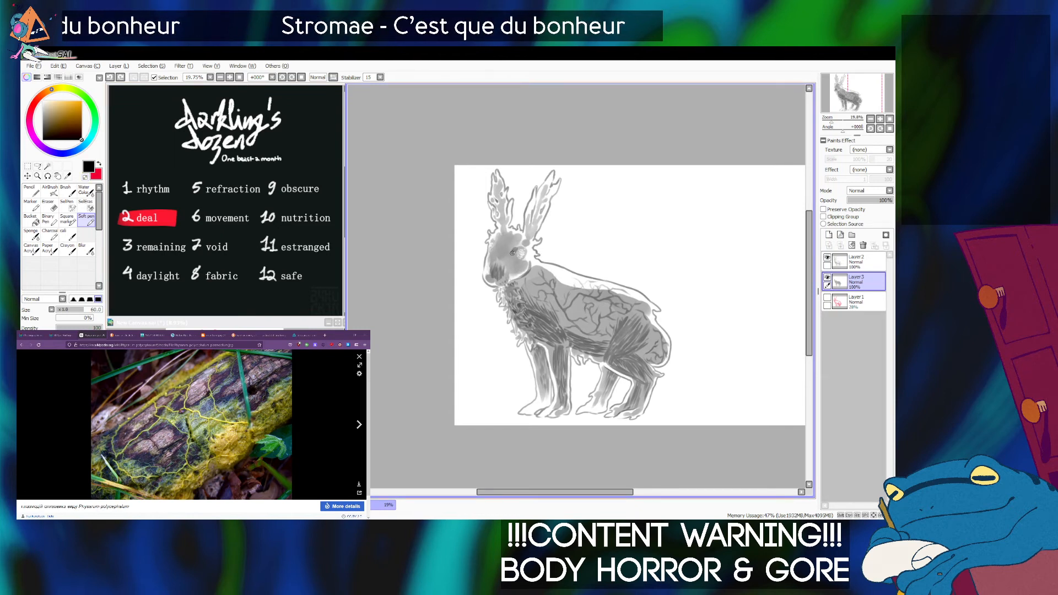
{"action": "key", "text": "bracketright"}
{"action": "key", "text": "bracketright"}
{"action": "left_click_drag", "start_coordinate": [506, 247], "coordinate": [517, 249]}
{"action": "left_click", "coordinate": [31, 234]}
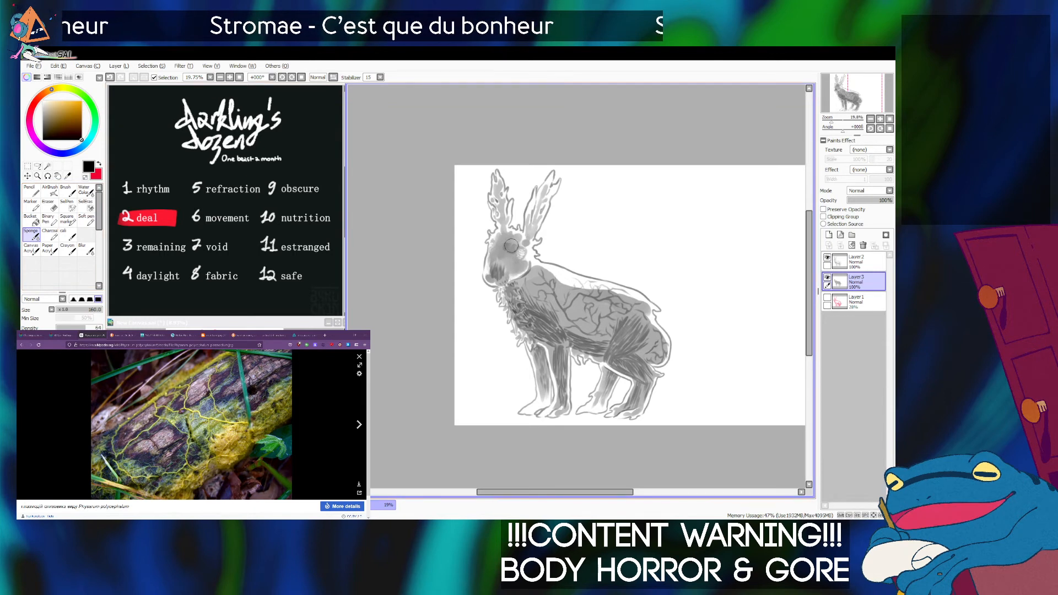
{"action": "key", "text": "bracketleft"}
{"action": "key", "text": "bracketleft"}
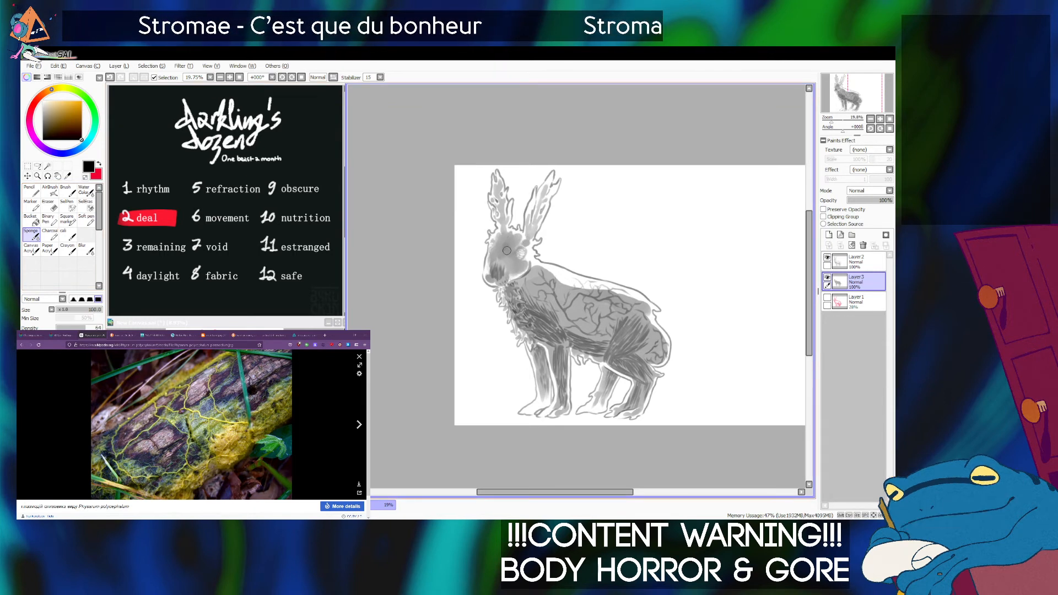
{"action": "key", "text": "bracketright"}
{"action": "key", "text": "bracketright"}
{"action": "key", "text": "bracketright"}
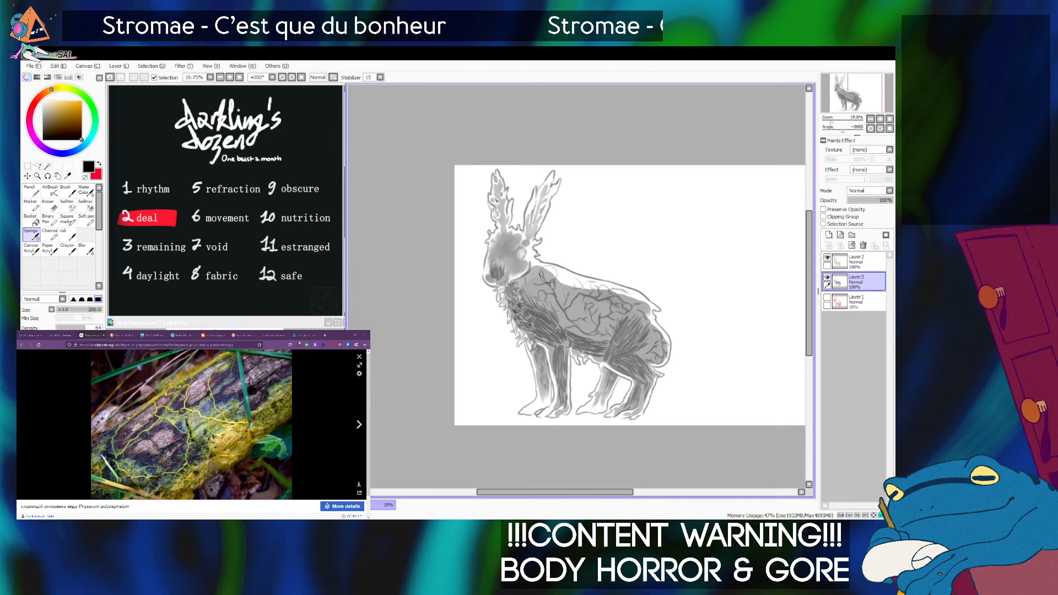
Soften the grey shading on the far front leg towards the paw with the Sponge, starting at size 120.
{"action": "key", "text": "bracketleft"}
{"action": "key", "text": "bracketleft"}
{"action": "key", "text": "bracketleft"}
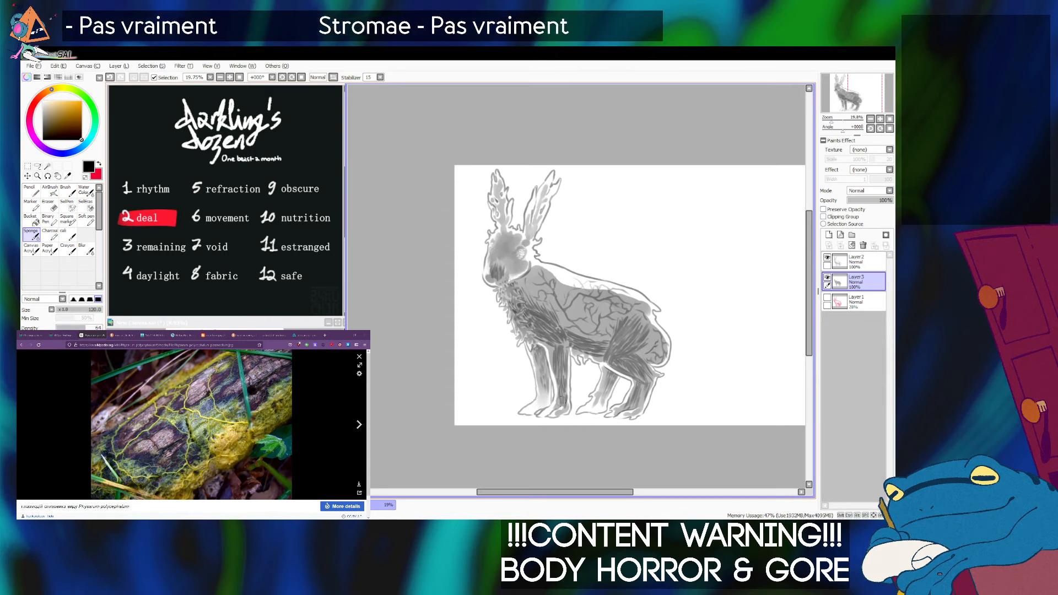
{"action": "key", "text": "bracketright"}
{"action": "key", "text": "bracketright"}
{"action": "key", "text": "bracketright"}
{"action": "key", "text": "bracketright"}
{"action": "key", "text": "bracketright"}
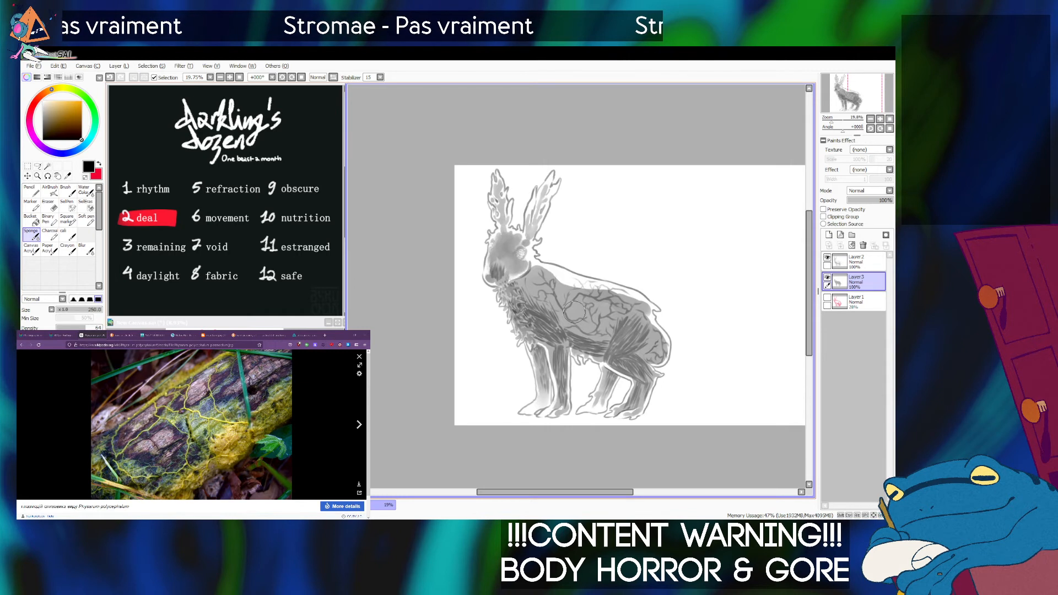
{"action": "key", "text": "bracketleft"}
{"action": "key", "text": "bracketleft"}
{"action": "key", "text": "bracketleft"}
{"action": "key", "text": "bracketleft"}
{"action": "key", "text": "bracketleft"}
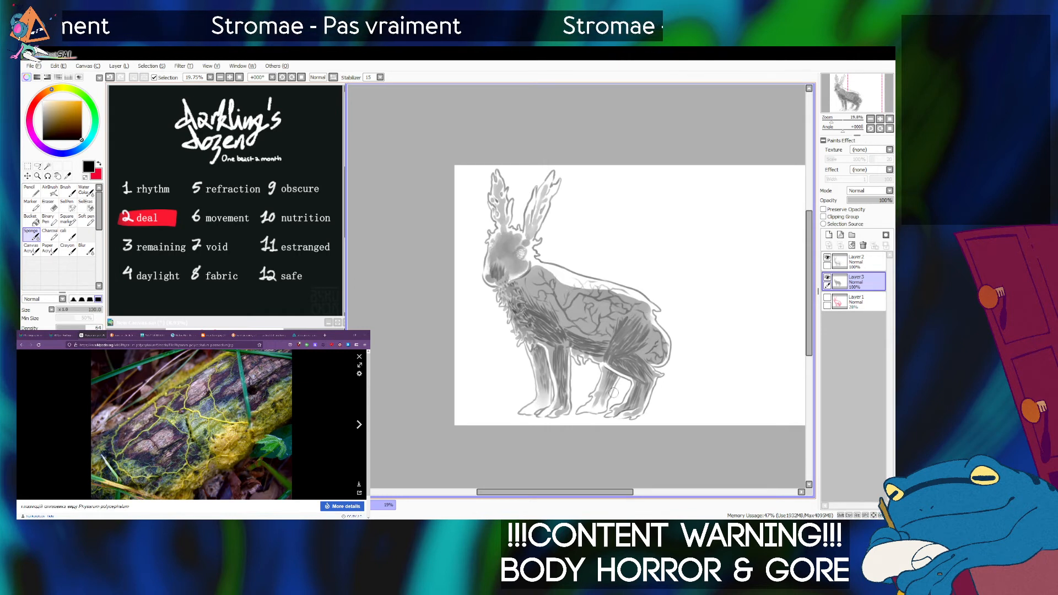
Fade the shading of the far hind leg into its foot with the Sponge, using sizes between 70 and 120.
{"action": "key", "text": "bracketright"}
{"action": "key", "text": "bracketright"}
{"action": "key", "text": "bracketright"}
{"action": "key", "text": "bracketleft"}
{"action": "key", "text": "bracketleft"}
{"action": "key", "text": "bracketleft"}
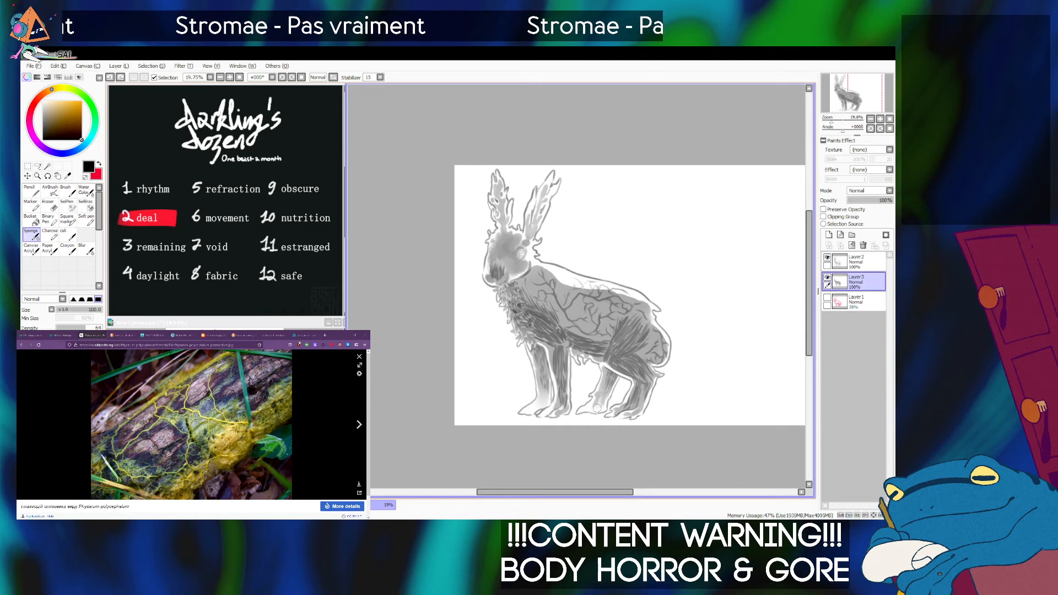
{"action": "key", "text": "bracketleft"}
{"action": "key", "text": "bracketleft"}
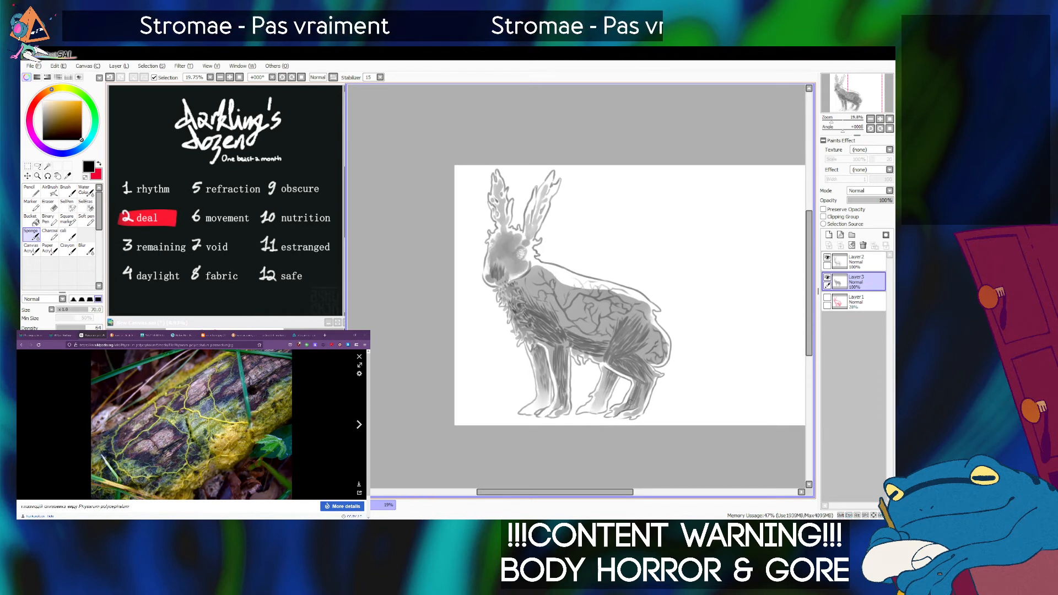
{"action": "key", "text": "bracketright"}
{"action": "key", "text": "bracketright"}
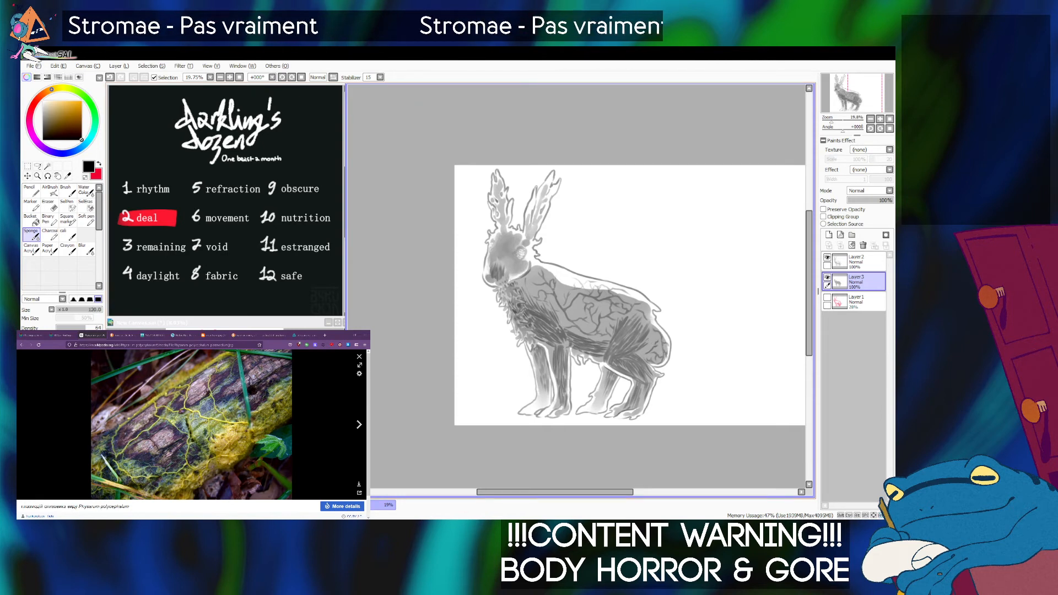
Blend the grey fill up to the outline along the shoulders and back with the Sponge at about size 200.
{"action": "key", "text": "bracketright"}
{"action": "key", "text": "bracketright"}
{"action": "key", "text": "bracketright"}
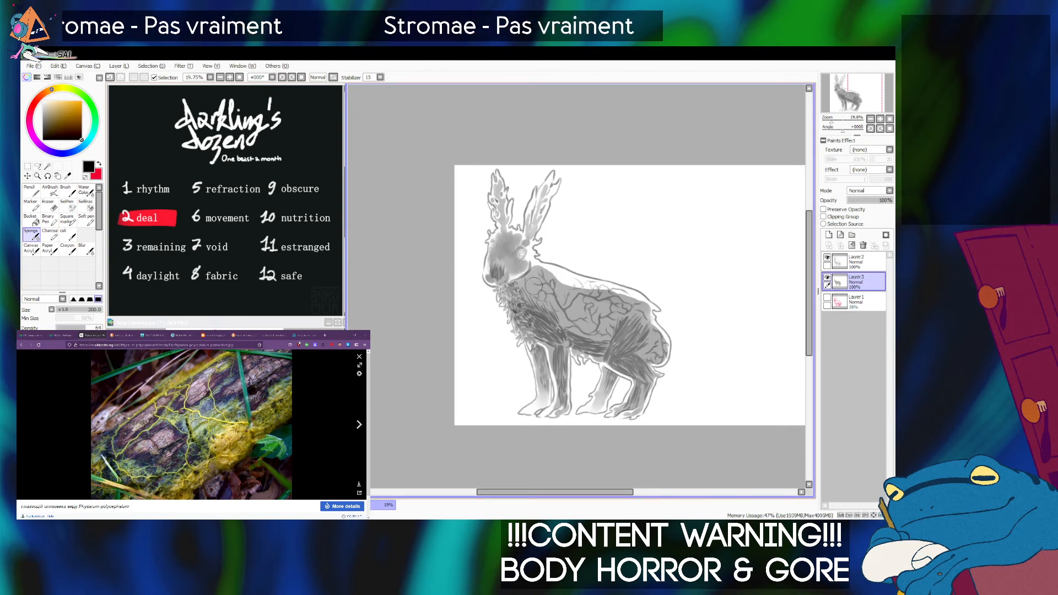
{"action": "key", "text": "bracketleft"}
{"action": "key", "text": "bracketleft"}
{"action": "key", "text": "bracketleft"}
{"action": "key", "text": "bracketleft"}
{"action": "key", "text": "bracketright"}
{"action": "key", "text": "bracketright"}
{"action": "key", "text": "bracketright"}
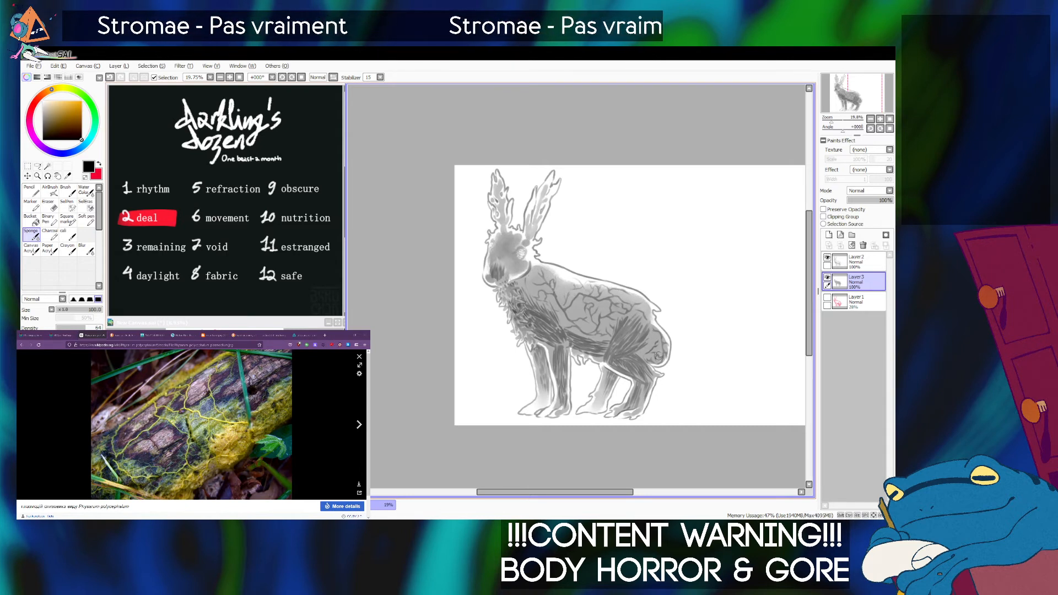
Blend the grey shading along the rump's rear edge with the Sponge at size 70, undoing the previous stroke.
{"action": "key", "text": "bracketleft"}
{"action": "key", "text": "bracketleft"}
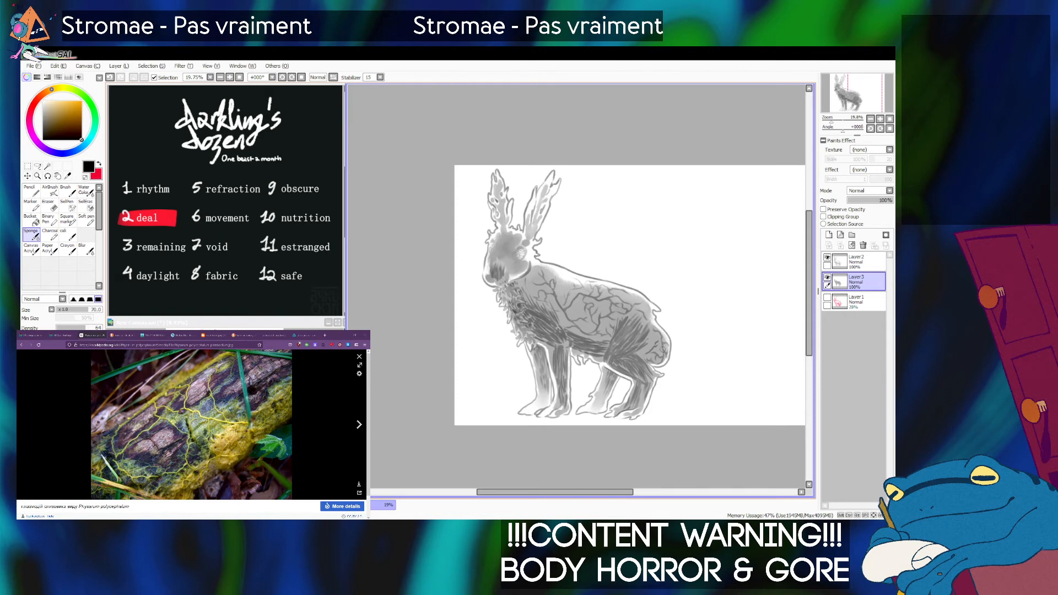
{"action": "key", "text": "ctrl+z"}
{"action": "left_click_drag", "start_coordinate": [661, 333], "coordinate": [667, 355]}
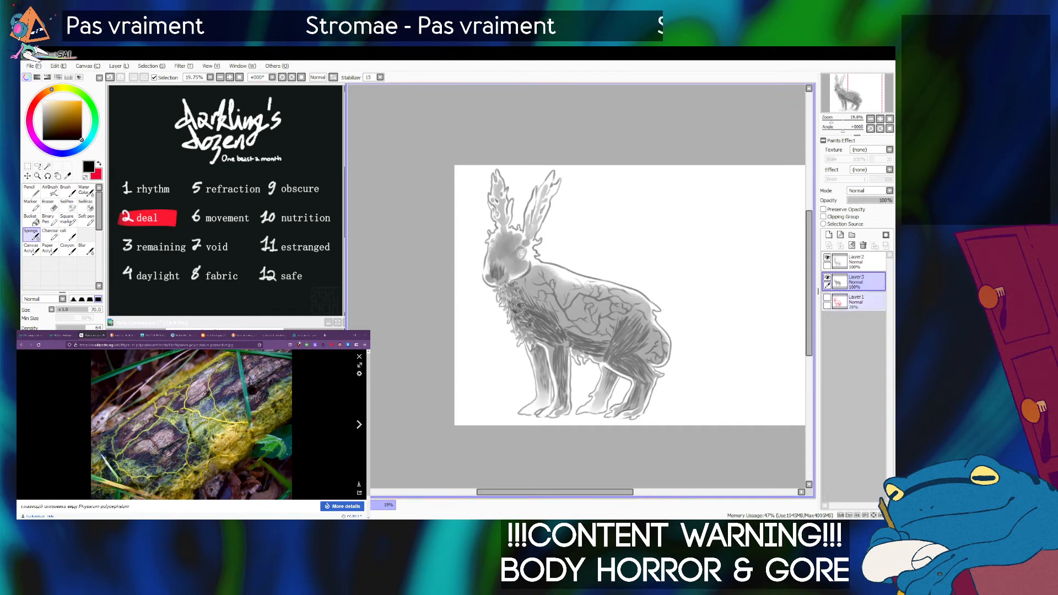
Lower the opacity of the grey shading layer slightly below 100%.
{"action": "left_click_drag", "start_coordinate": [832, 119], "coordinate": [833, 119]}
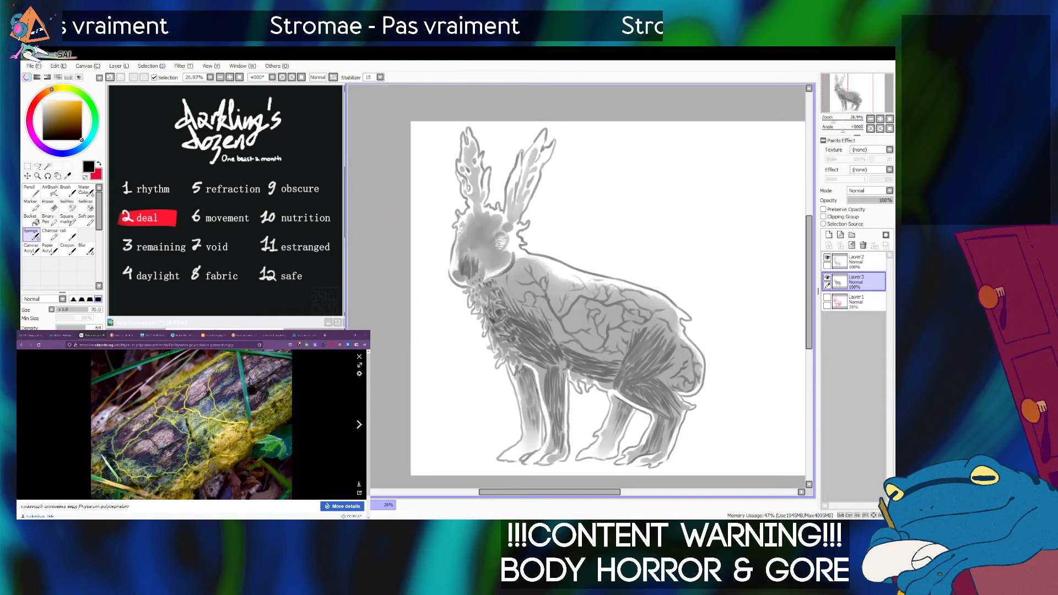
{"action": "left_click_drag", "start_coordinate": [890, 201], "coordinate": [876, 201]}
{"action": "left_click_drag", "start_coordinate": [833, 120], "coordinate": [832, 120]}
{"action": "left_click_drag", "start_coordinate": [877, 200], "coordinate": [887, 201]}
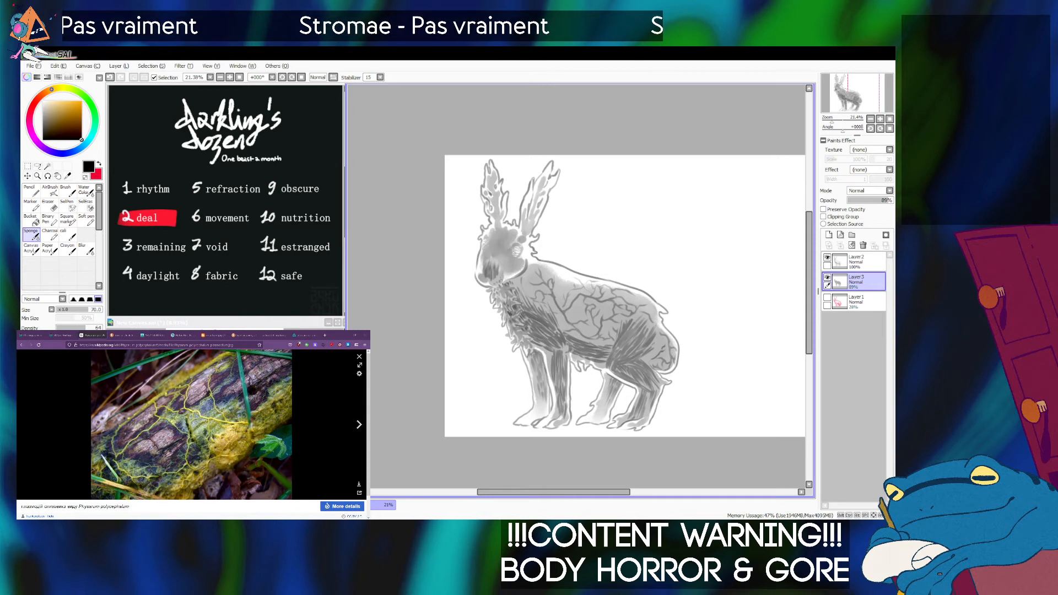
Touch up the grey shading on the rabbit's face on the shading layer with the Soft pen at size 100.
{"action": "left_click", "coordinate": [828, 258]}
{"action": "left_click", "coordinate": [827, 257]}
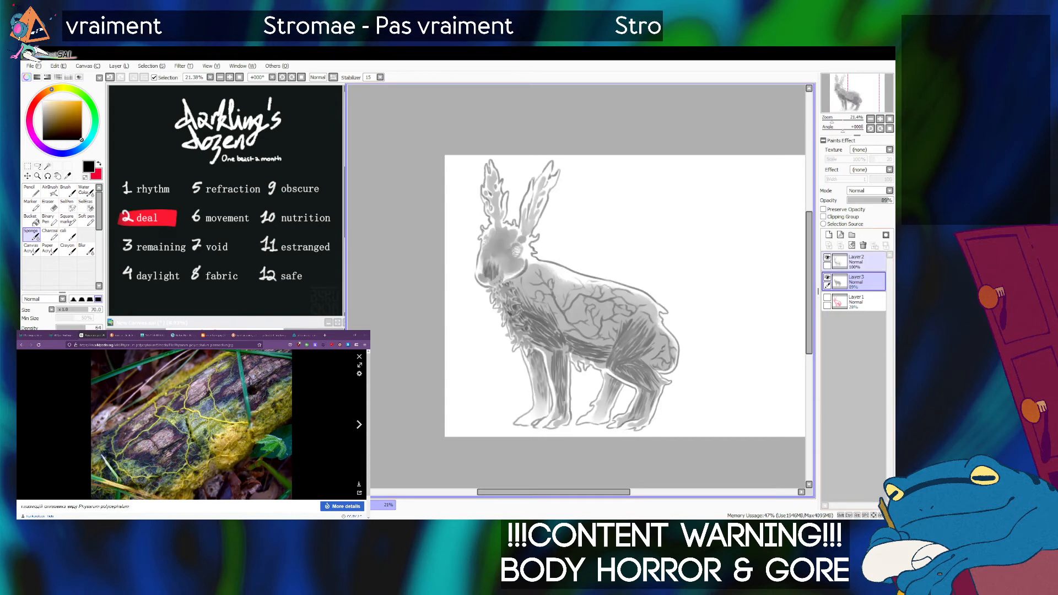
{"action": "left_click", "coordinate": [858, 262]}
{"action": "left_click_drag", "start_coordinate": [833, 118], "coordinate": [836, 119]}
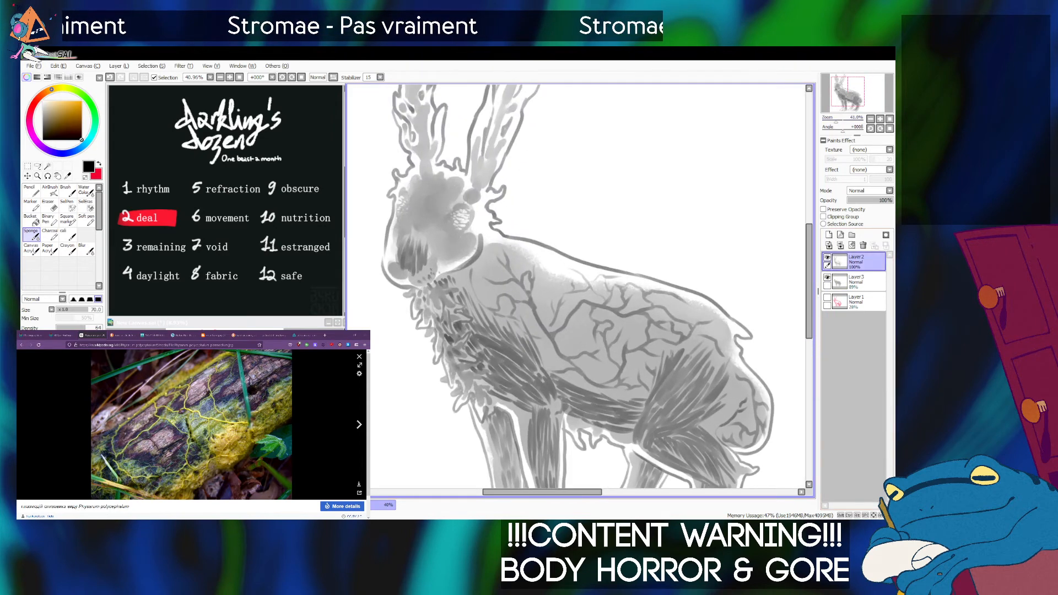
{"action": "left_click", "coordinate": [828, 278]}
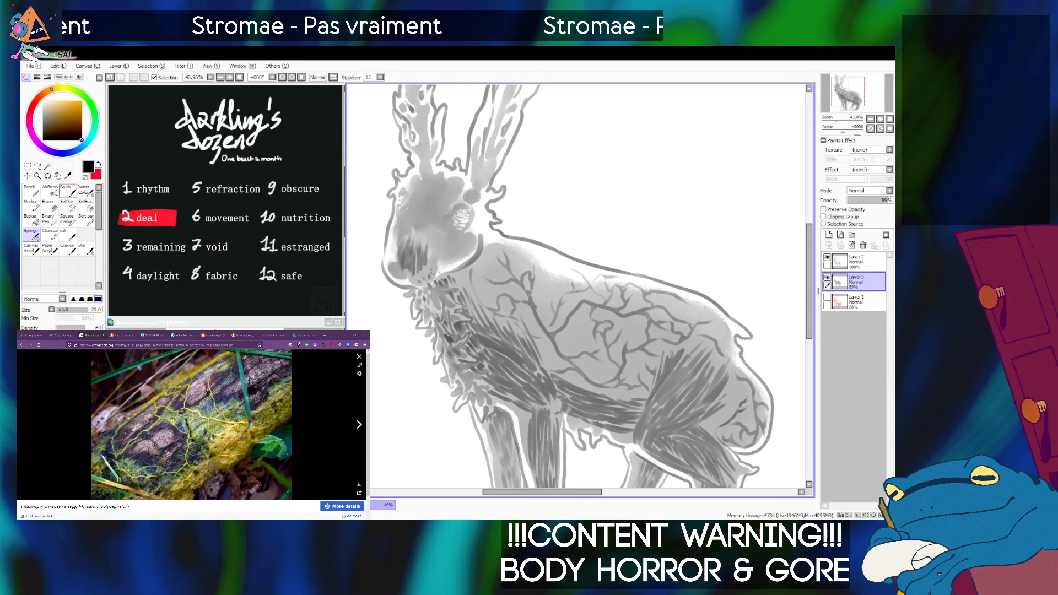
{"action": "left_click", "coordinate": [86, 221]}
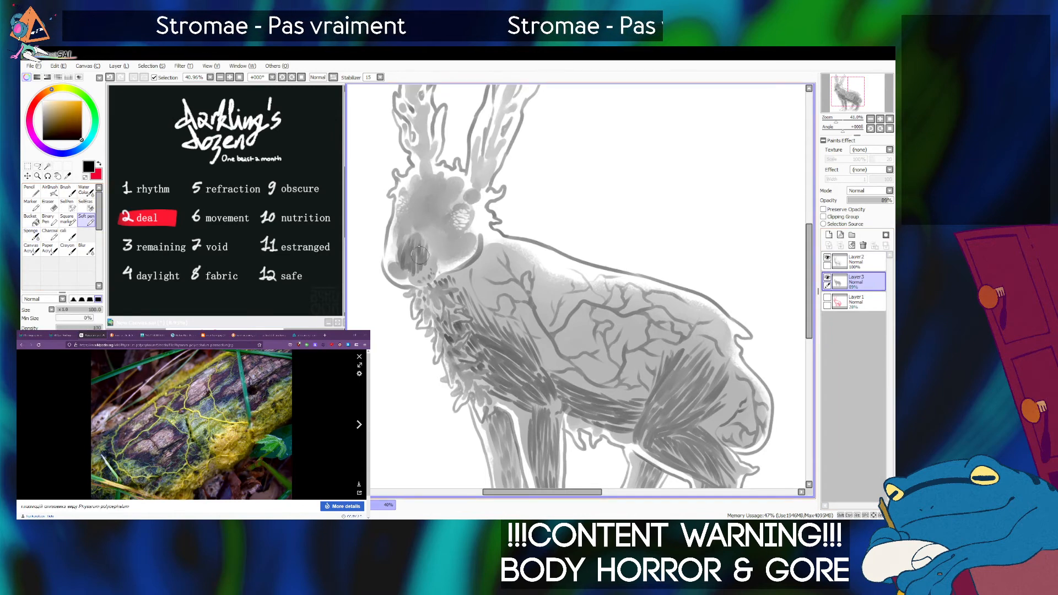
{"action": "mouse_move", "coordinate": [413, 240]}
{"action": "left_mouse_down"}
{"action": "mouse_move", "coordinate": [429, 249]}
{"action": "mouse_move", "coordinate": [424, 238]}
{"action": "mouse_move", "coordinate": [434, 237]}
{"action": "left_mouse_up"}
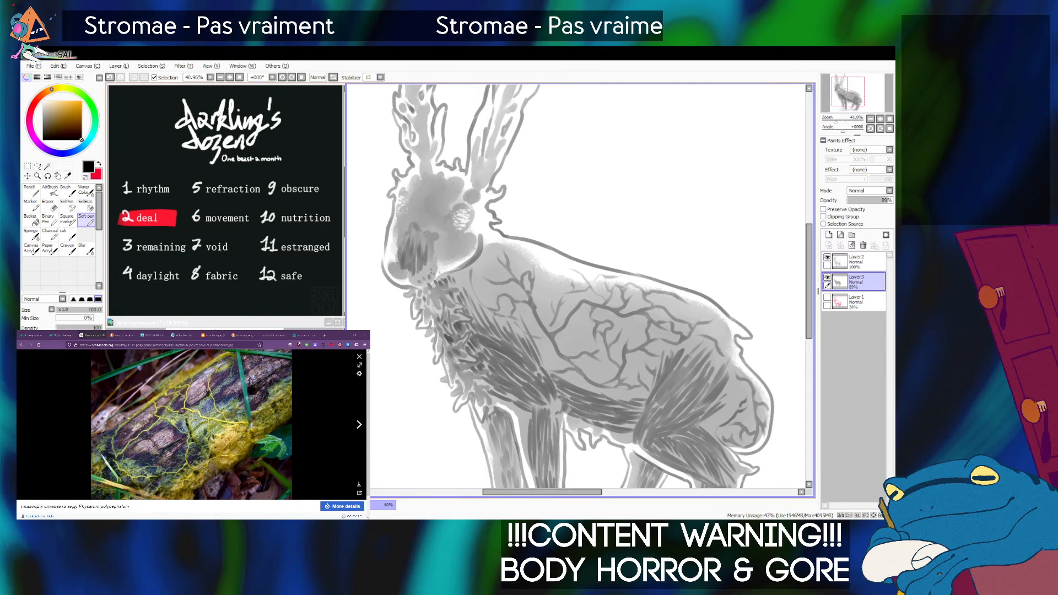
{"action": "left_click", "coordinate": [32, 235]}
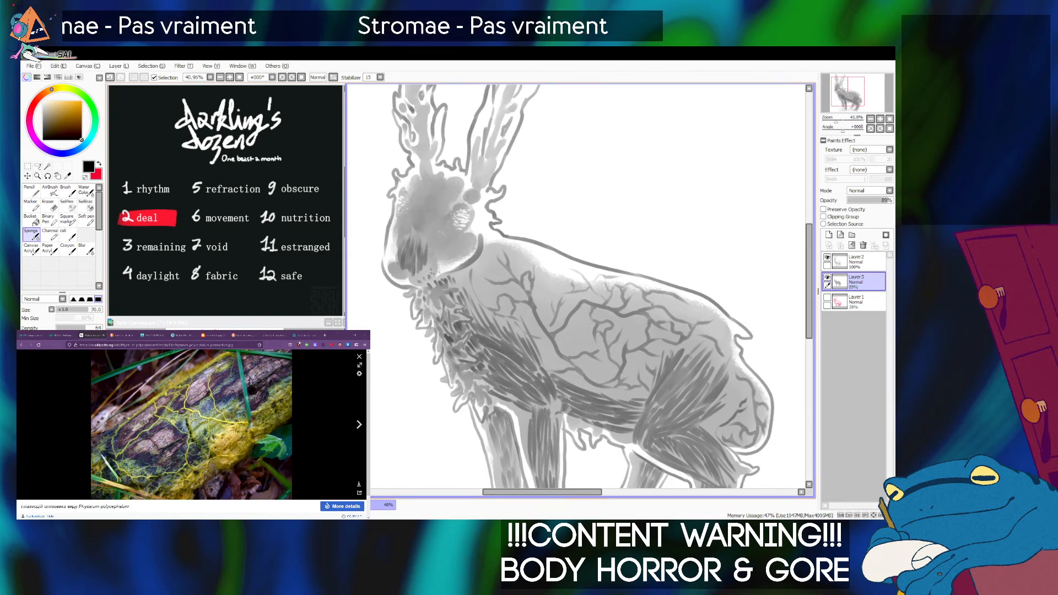
Draw small fur tufts on the outline of the rabbit's lower back on the line art layer with the Soft pen at size 40.
{"action": "left_click", "coordinate": [86, 220]}
{"action": "key", "text": "bracketleft"}
{"action": "key", "text": "bracketleft"}
{"action": "key", "text": "bracketleft"}
{"action": "key", "text": "bracketleft"}
{"action": "key", "text": "bracketleft"}
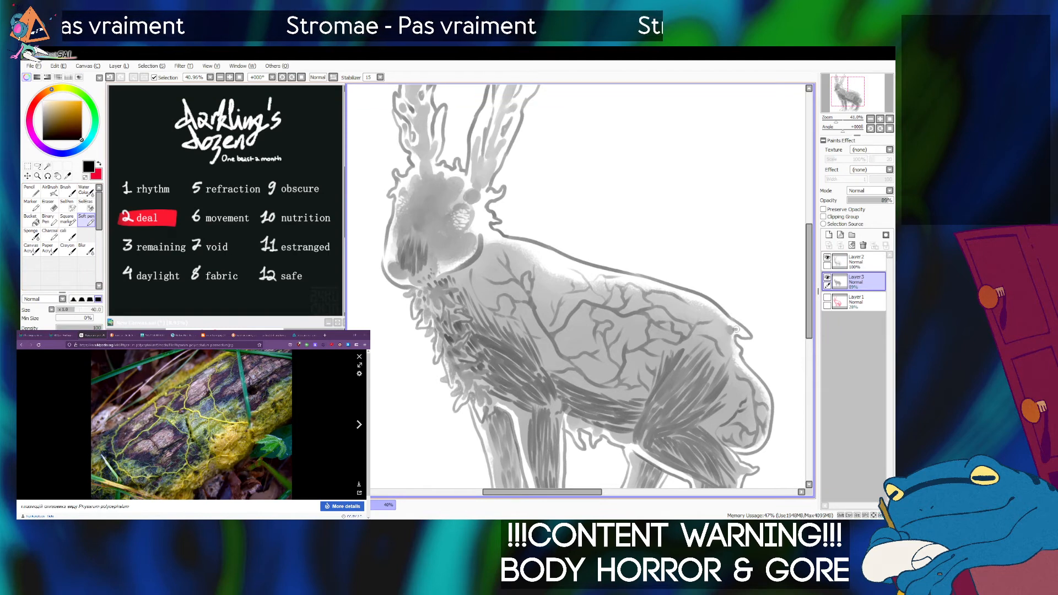
{"action": "key", "text": "bracketright"}
{"action": "key", "text": "bracketright"}
{"action": "key", "text": "bracketright"}
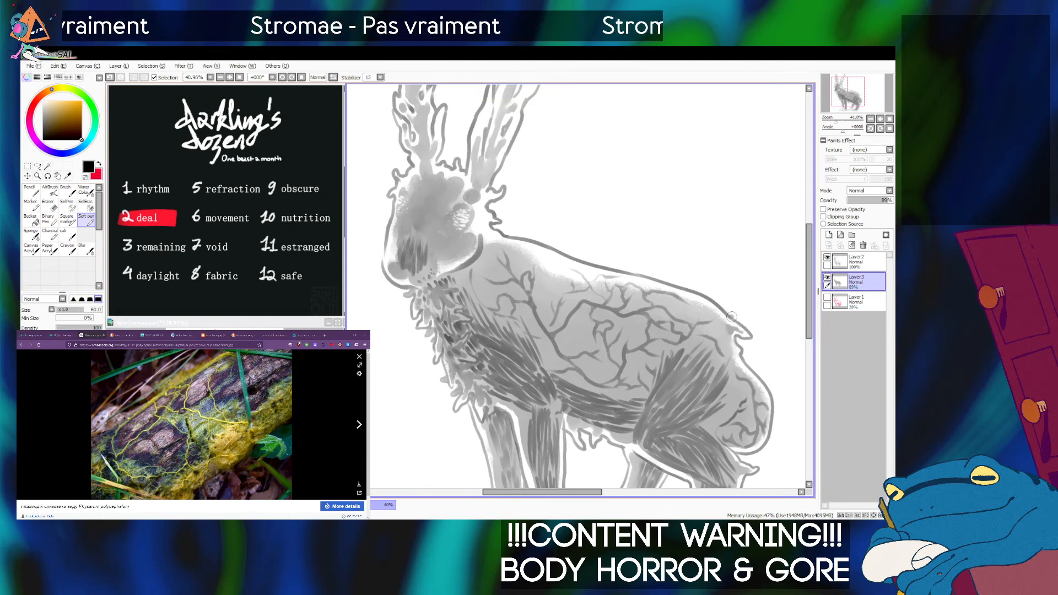
{"action": "key", "text": "bracketleft"}
{"action": "key", "text": "bracketleft"}
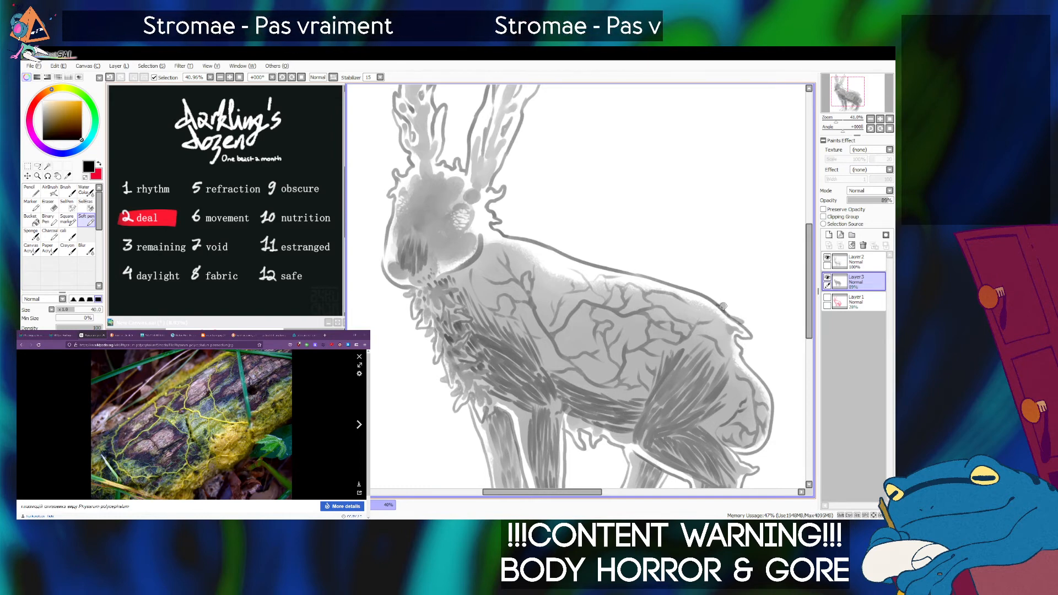
{"action": "key", "text": "ctrl"}
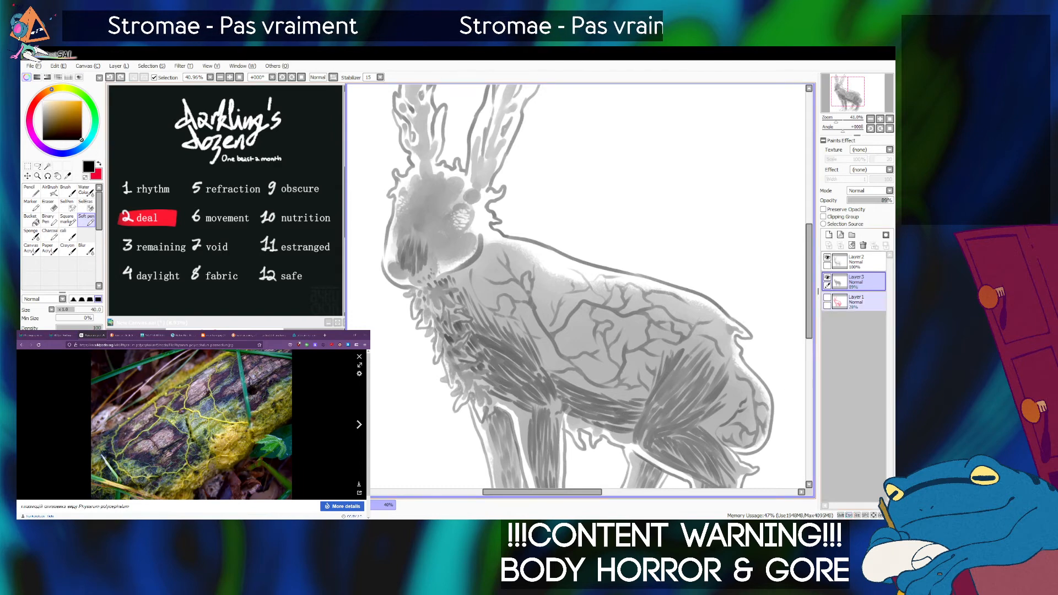
{"action": "left_click", "coordinate": [728, 297], "text": "ctrl"}
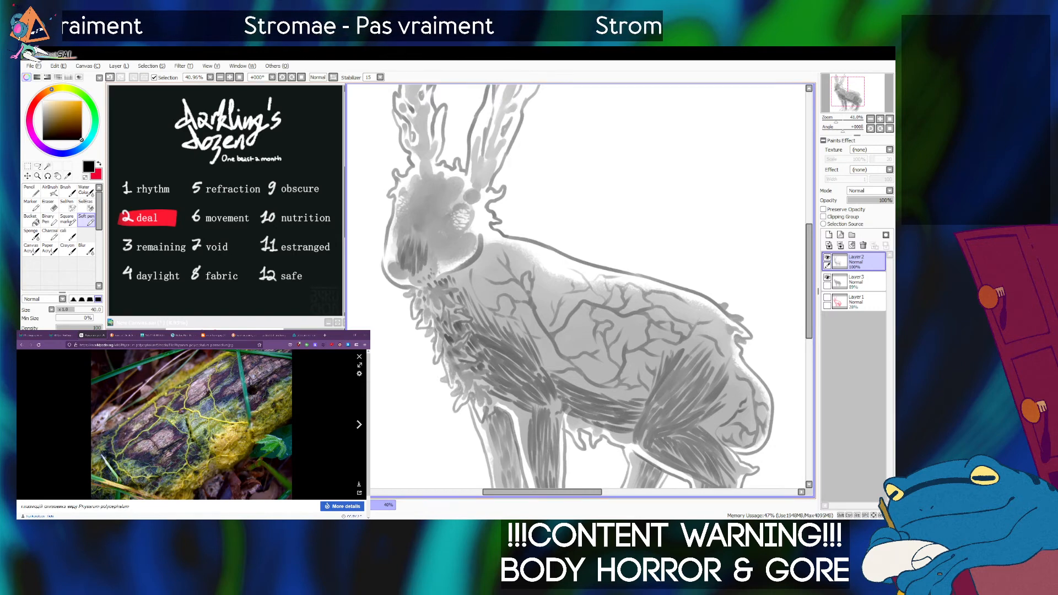
Add a fur tuft below the rump with the Soft pen at size 40 and soften the new lines with a small Sponge.
{"action": "left_click", "coordinate": [31, 234]}
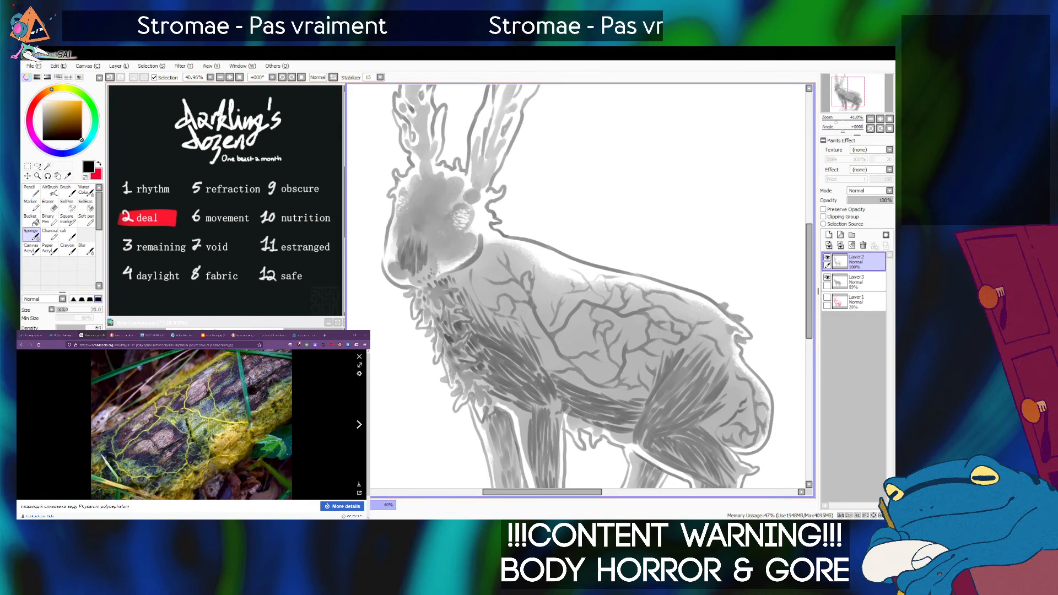
{"action": "left_click", "coordinate": [86, 220]}
{"action": "scroll", "coordinate": [569, 290], "scroll_direction": "down", "scroll_amount": 3}
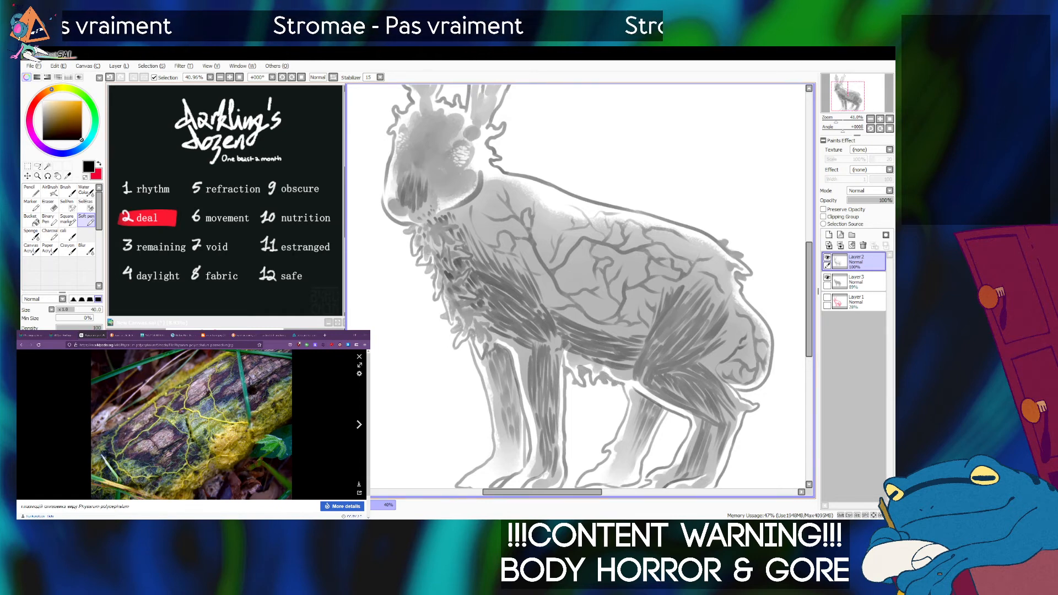
{"action": "left_click", "coordinate": [31, 233]}
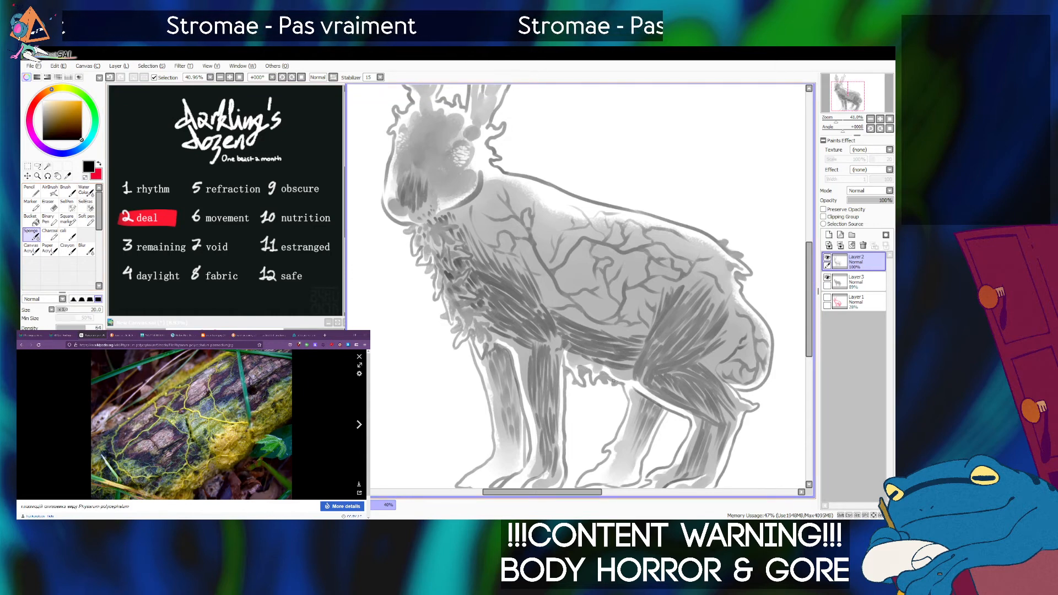
{"action": "key", "text": "bracketright"}
{"action": "key", "text": "bracketright"}
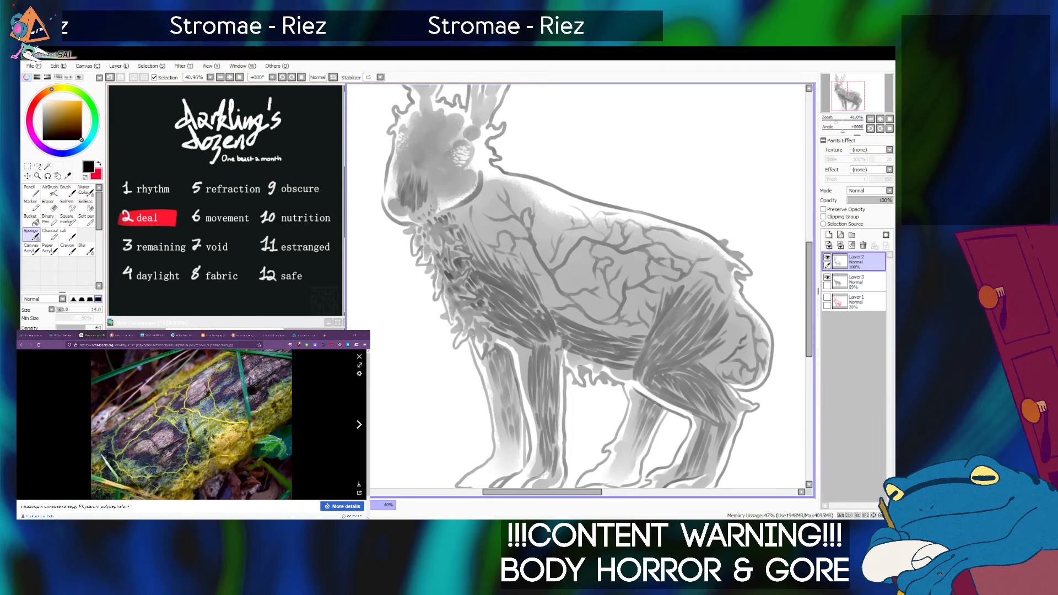
Save the drawing.
{"action": "left_click_drag", "start_coordinate": [836, 120], "coordinate": [847, 91]}
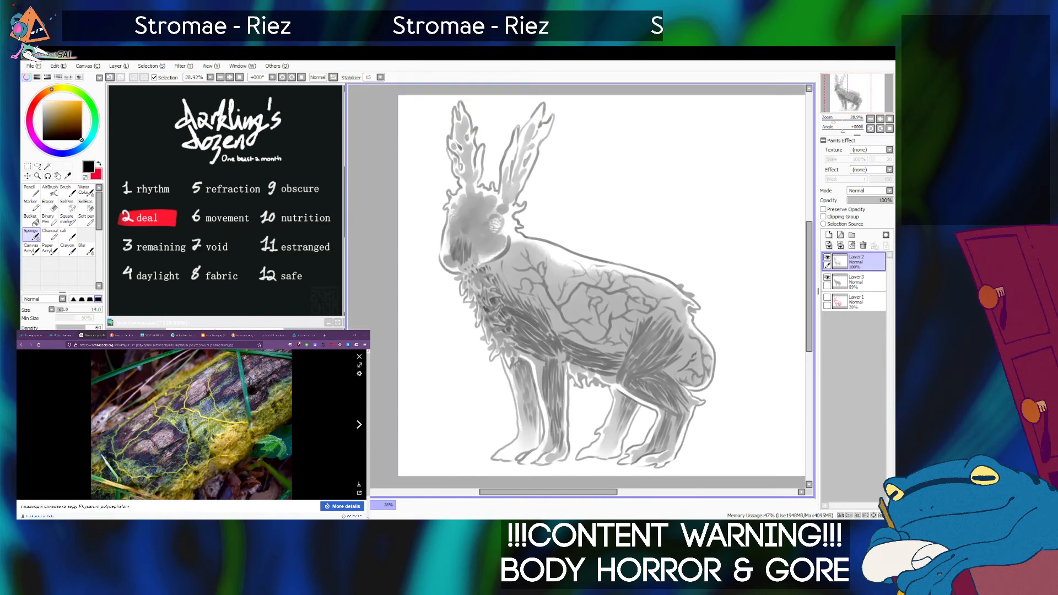
{"action": "key", "text": "ctrl+s"}
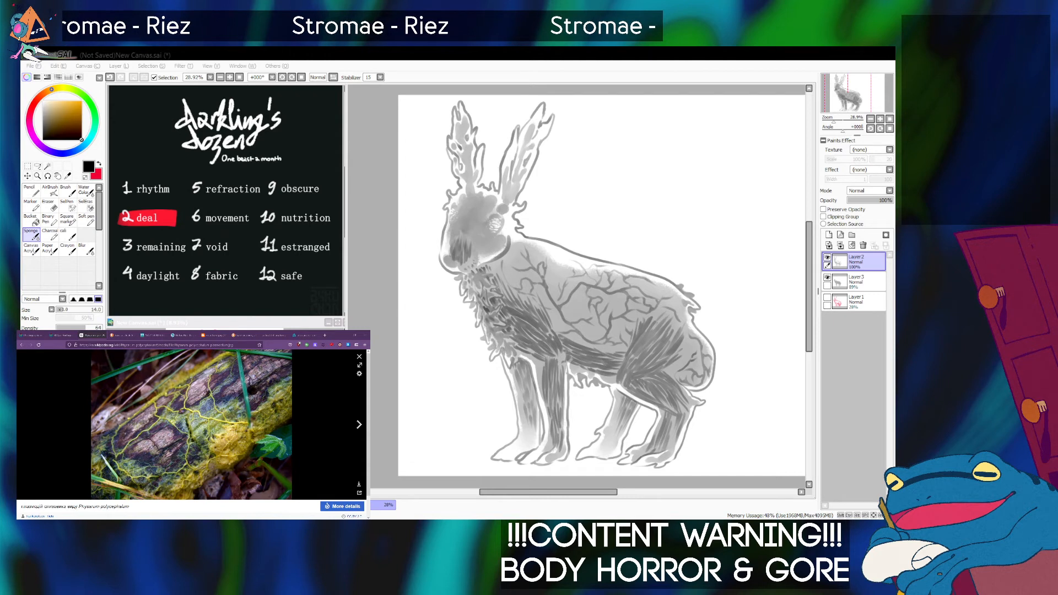
{"action": "key", "text": "alt+Tab"}
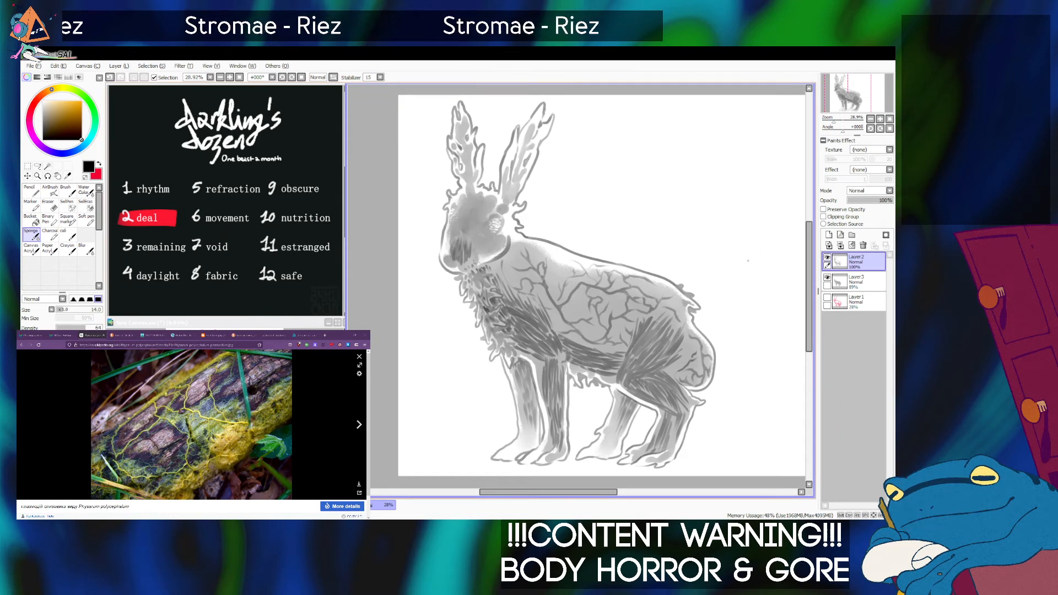
Add a new layer directly above the grey shading layer.
{"action": "mouse_move", "coordinate": [833, 119]}
{"action": "left_mouse_down"}
{"action": "mouse_move", "coordinate": [850, 92]}
{"action": "mouse_move", "coordinate": [832, 120]}
{"action": "left_mouse_up"}
{"action": "key", "text": "ctrl"}
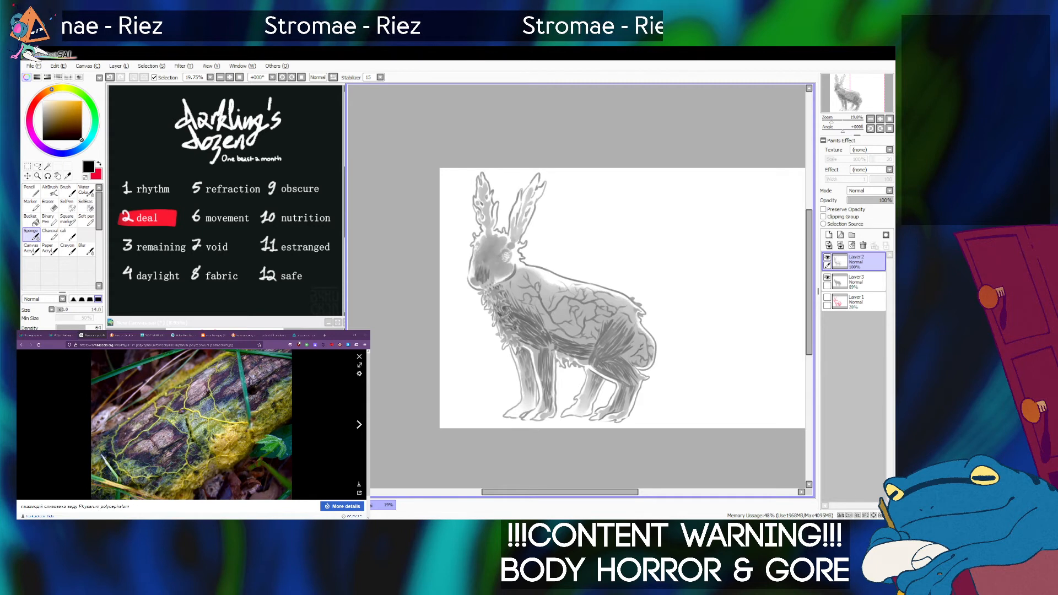
{"action": "left_click", "coordinate": [857, 282]}
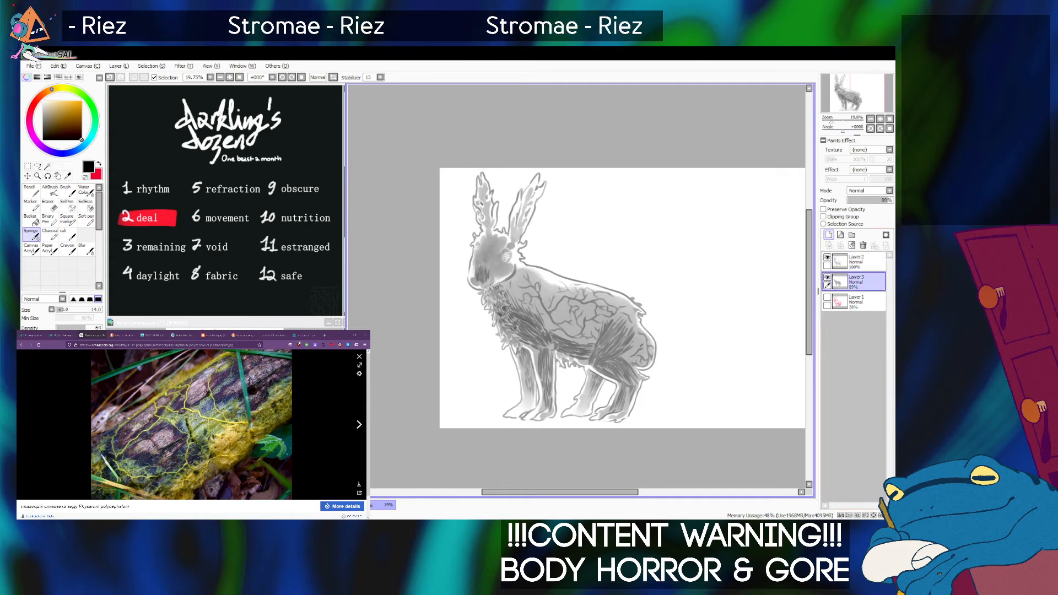
{"action": "left_click", "coordinate": [829, 235]}
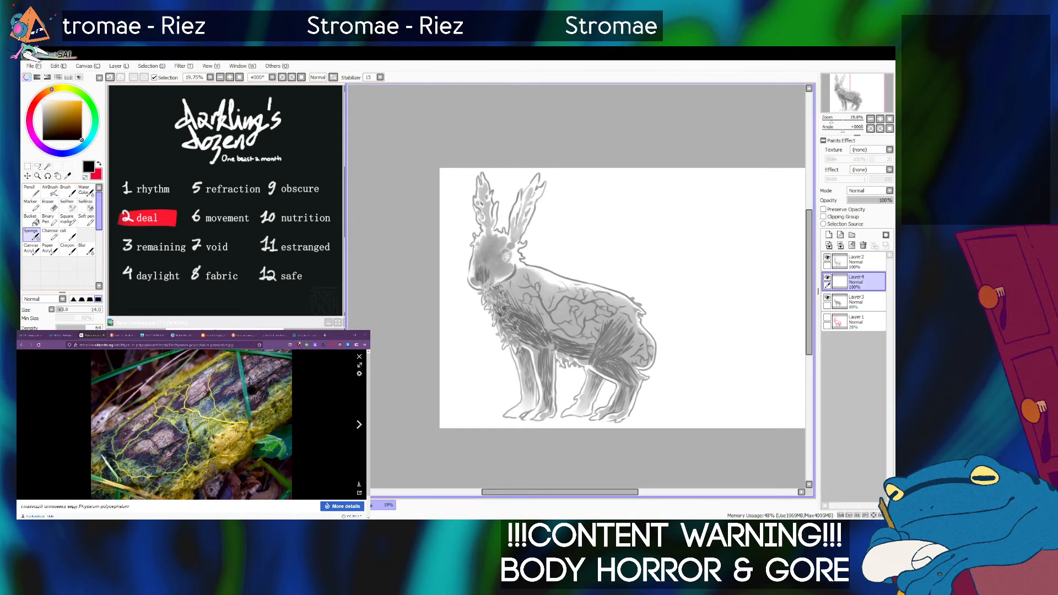
Paint a darker shade over the rabbit's chest, belly and haunch on the new layer with a large Soft pen, redoing unwanted strokes.
{"action": "left_click", "coordinate": [86, 220]}
{"action": "key", "text": "bracketright"}
{"action": "key", "text": "bracketright"}
{"action": "key", "text": "bracketright"}
{"action": "key", "text": "bracketright"}
{"action": "key", "text": "bracketright"}
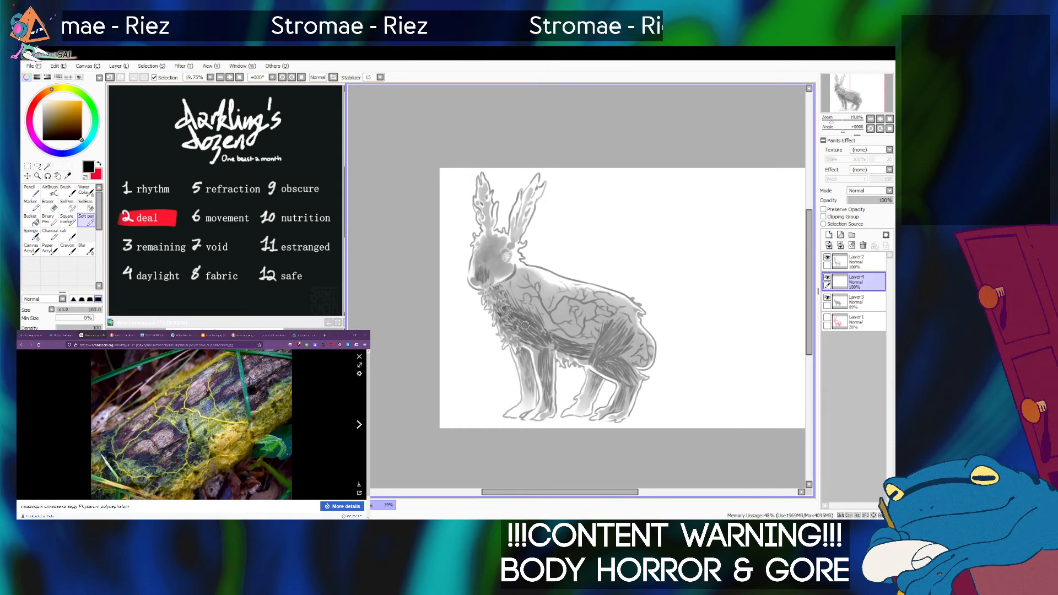
{"action": "mouse_move", "coordinate": [529, 321]}
{"action": "left_mouse_down"}
{"action": "mouse_move", "coordinate": [526, 295]}
{"action": "mouse_move", "coordinate": [543, 322]}
{"action": "mouse_move", "coordinate": [535, 300]}
{"action": "mouse_move", "coordinate": [531, 332]}
{"action": "mouse_move", "coordinate": [522, 299]}
{"action": "mouse_move", "coordinate": [552, 326]}
{"action": "mouse_move", "coordinate": [540, 302]}
{"action": "mouse_move", "coordinate": [551, 321]}
{"action": "mouse_move", "coordinate": [530, 326]}
{"action": "mouse_move", "coordinate": [536, 336]}
{"action": "mouse_move", "coordinate": [511, 326]}
{"action": "mouse_move", "coordinate": [518, 313]}
{"action": "mouse_move", "coordinate": [557, 333]}
{"action": "mouse_move", "coordinate": [552, 327]}
{"action": "mouse_move", "coordinate": [611, 320]}
{"action": "mouse_move", "coordinate": [598, 332]}
{"action": "mouse_move", "coordinate": [580, 328]}
{"action": "mouse_move", "coordinate": [592, 338]}
{"action": "mouse_move", "coordinate": [577, 339]}
{"action": "mouse_move", "coordinate": [595, 327]}
{"action": "mouse_move", "coordinate": [631, 336]}
{"action": "mouse_move", "coordinate": [610, 334]}
{"action": "mouse_move", "coordinate": [620, 321]}
{"action": "mouse_move", "coordinate": [600, 323]}
{"action": "mouse_move", "coordinate": [617, 313]}
{"action": "mouse_move", "coordinate": [615, 344]}
{"action": "mouse_move", "coordinate": [623, 314]}
{"action": "mouse_move", "coordinate": [595, 350]}
{"action": "mouse_move", "coordinate": [615, 321]}
{"action": "mouse_move", "coordinate": [622, 348]}
{"action": "mouse_move", "coordinate": [623, 339]}
{"action": "mouse_move", "coordinate": [640, 351]}
{"action": "mouse_move", "coordinate": [630, 334]}
{"action": "mouse_move", "coordinate": [641, 357]}
{"action": "mouse_move", "coordinate": [630, 345]}
{"action": "mouse_move", "coordinate": [599, 361]}
{"action": "mouse_move", "coordinate": [596, 342]}
{"action": "mouse_move", "coordinate": [555, 339]}
{"action": "mouse_move", "coordinate": [596, 344]}
{"action": "mouse_move", "coordinate": [587, 356]}
{"action": "mouse_move", "coordinate": [631, 373]}
{"action": "mouse_move", "coordinate": [595, 381]}
{"action": "mouse_move", "coordinate": [540, 353]}
{"action": "mouse_move", "coordinate": [547, 338]}
{"action": "mouse_move", "coordinate": [547, 381]}
{"action": "left_mouse_up"}
{"action": "key", "text": "bracketright"}
{"action": "key", "text": "bracketright"}
{"action": "key", "text": "bracketright"}
{"action": "key", "text": "ctrl+z"}
{"action": "key", "text": "ctrl+z"}
{"action": "left_click_drag", "start_coordinate": [559, 337], "coordinate": [547, 305]}
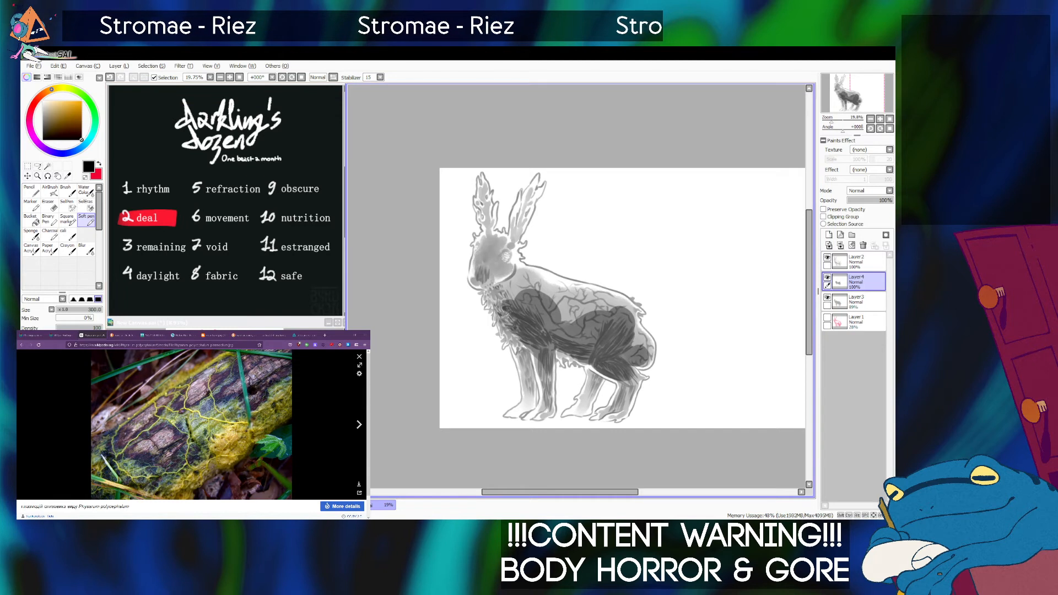
Blend the edges of the darker belly and haunch shading with the Sponge, starting at size 200 and reducing it.
{"action": "left_click", "coordinate": [32, 235]}
{"action": "key", "text": "bracketright"}
{"action": "key", "text": "bracketright"}
{"action": "key", "text": "bracketright"}
{"action": "key", "text": "bracketright"}
{"action": "key", "text": "bracketright"}
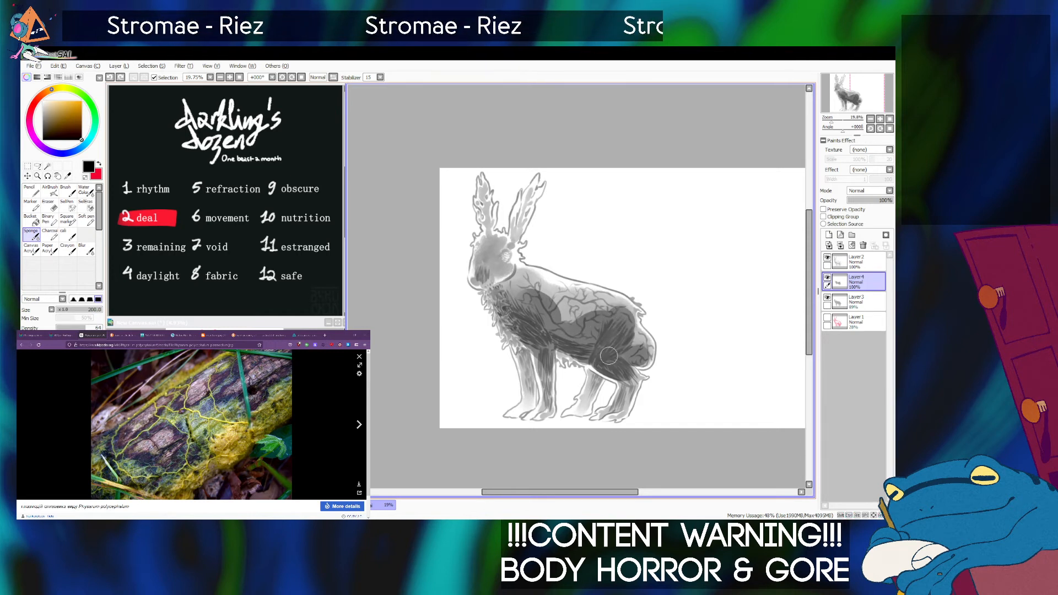
{"action": "key", "text": "bracketleft"}
{"action": "key", "text": "bracketleft"}
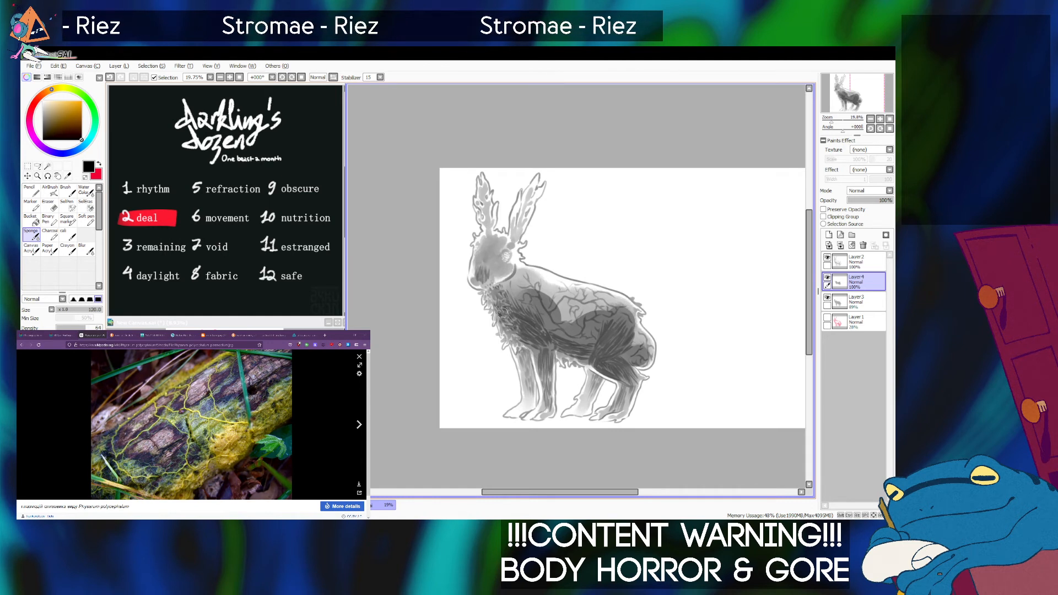
Lower the opacity of the darker shading layer to 57%.
{"action": "left_click_drag", "start_coordinate": [871, 201], "coordinate": [878, 200]}
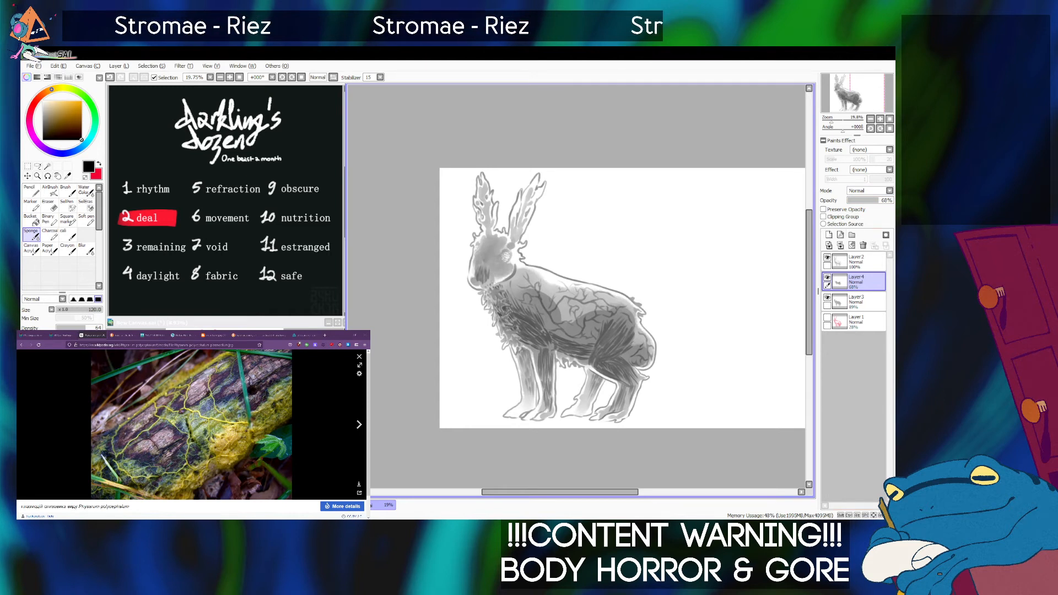
{"action": "left_click_drag", "start_coordinate": [878, 200], "coordinate": [867, 200]}
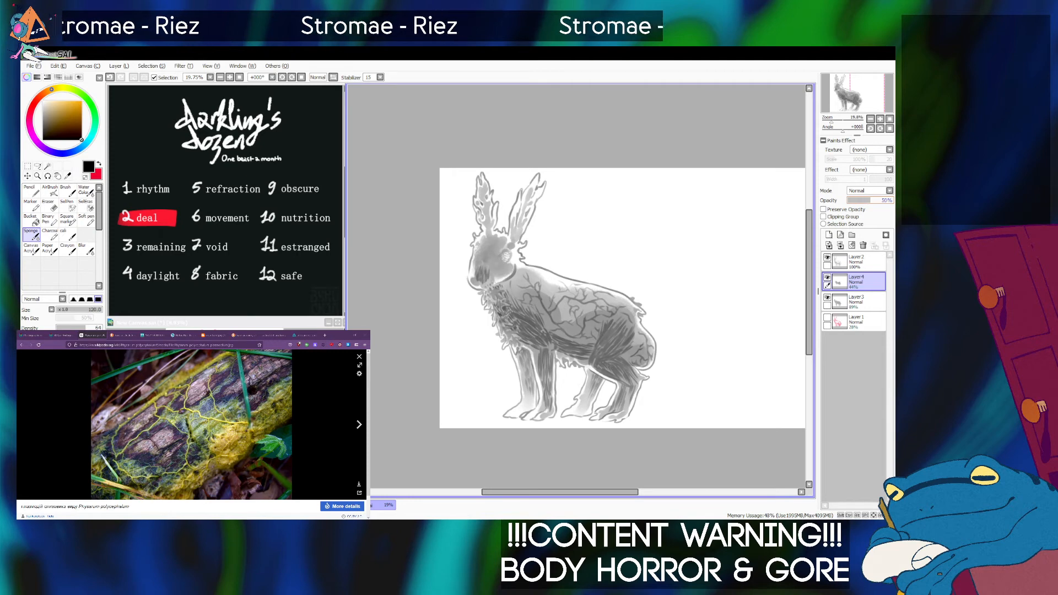
{"action": "left_click_drag", "start_coordinate": [832, 119], "coordinate": [835, 119]}
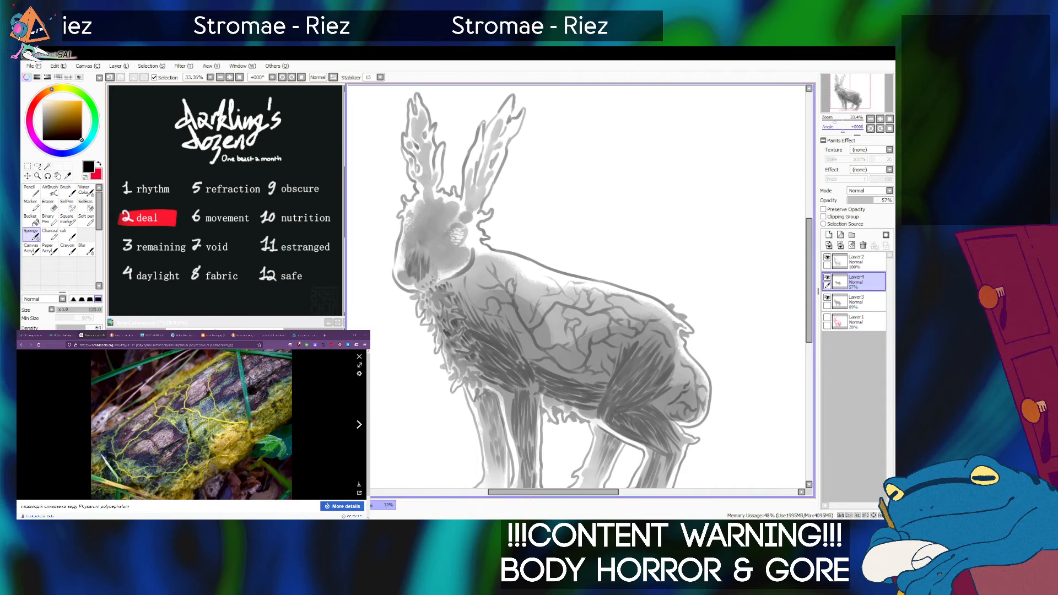
{"action": "scroll", "coordinate": [617, 313], "scroll_direction": "down", "scroll_amount": 3}
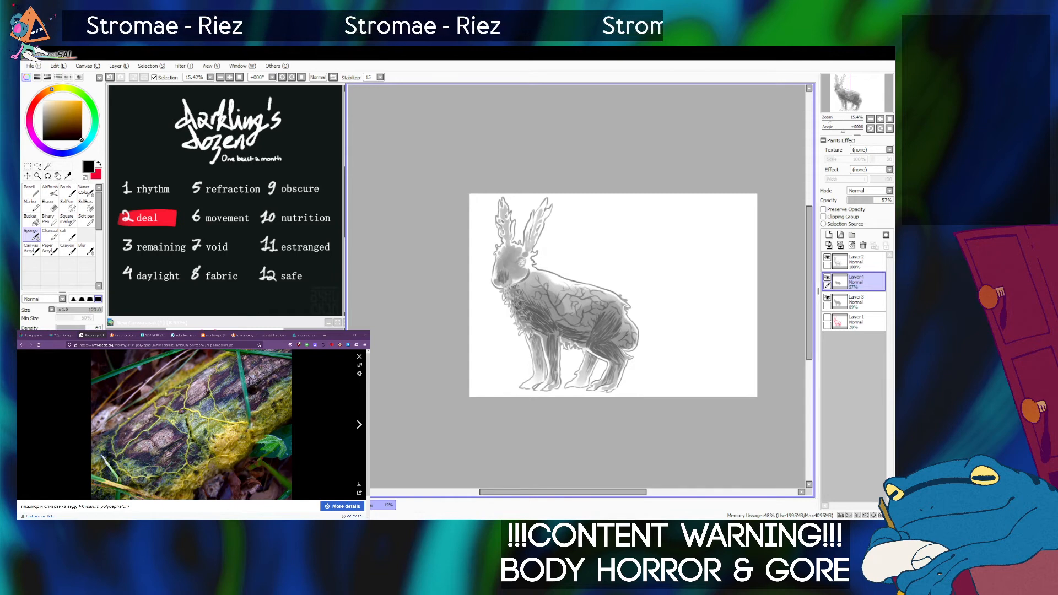
Try to refine the darker shading between the haunch and the tail with the Soft pen, ending at size 35, undoing the strokes.
{"action": "scroll", "coordinate": [600, 327], "scroll_direction": "up", "scroll_amount": 3}
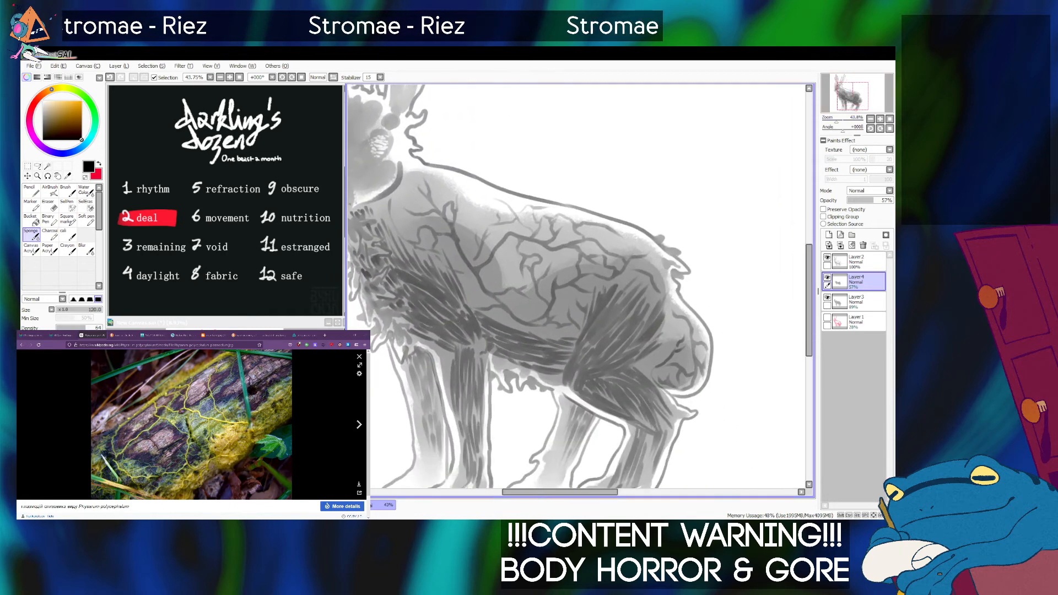
{"action": "left_click", "coordinate": [86, 217]}
{"action": "key", "text": "bracketleft"}
{"action": "key", "text": "bracketleft"}
{"action": "key", "text": "bracketleft"}
{"action": "key", "text": "bracketleft"}
{"action": "key", "text": "bracketleft"}
{"action": "key", "text": "bracketleft"}
{"action": "mouse_move", "coordinate": [652, 374]}
{"action": "left_mouse_down"}
{"action": "mouse_move", "coordinate": [689, 389]}
{"action": "mouse_move", "coordinate": [657, 377]}
{"action": "mouse_move", "coordinate": [652, 368]}
{"action": "mouse_move", "coordinate": [675, 387]}
{"action": "mouse_move", "coordinate": [661, 366]}
{"action": "mouse_move", "coordinate": [652, 375]}
{"action": "mouse_move", "coordinate": [678, 386]}
{"action": "mouse_move", "coordinate": [655, 369]}
{"action": "mouse_move", "coordinate": [677, 386]}
{"action": "mouse_move", "coordinate": [656, 379]}
{"action": "mouse_move", "coordinate": [686, 393]}
{"action": "mouse_move", "coordinate": [654, 375]}
{"action": "mouse_move", "coordinate": [671, 357]}
{"action": "left_mouse_up"}
{"action": "key", "text": "ctrl+z"}
{"action": "key", "text": "bracketleft"}
{"action": "key", "text": "bracketleft"}
{"action": "key", "text": "ctrl+z"}
{"action": "key", "text": "ctrl+z"}
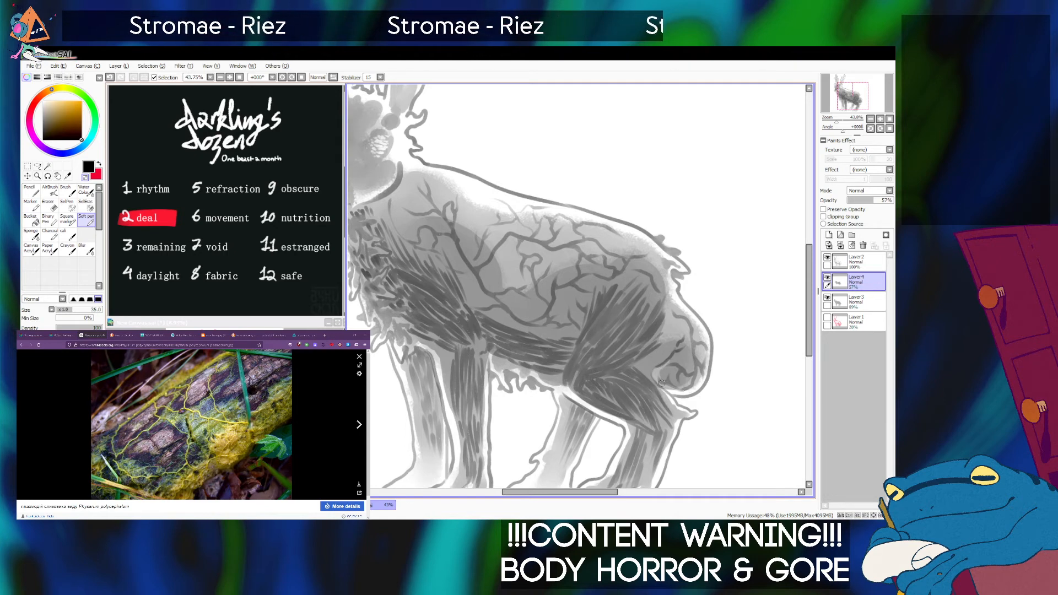
{"action": "key", "text": "ctrl+z"}
{"action": "key", "text": "ctrl+z"}
Erase the darker shading behind the haunch muscle near the tail with the transparent Soft pen at size 35, redoing unwanted strokes.
{"action": "left_click_drag", "start_coordinate": [657, 377], "coordinate": [663, 381]}
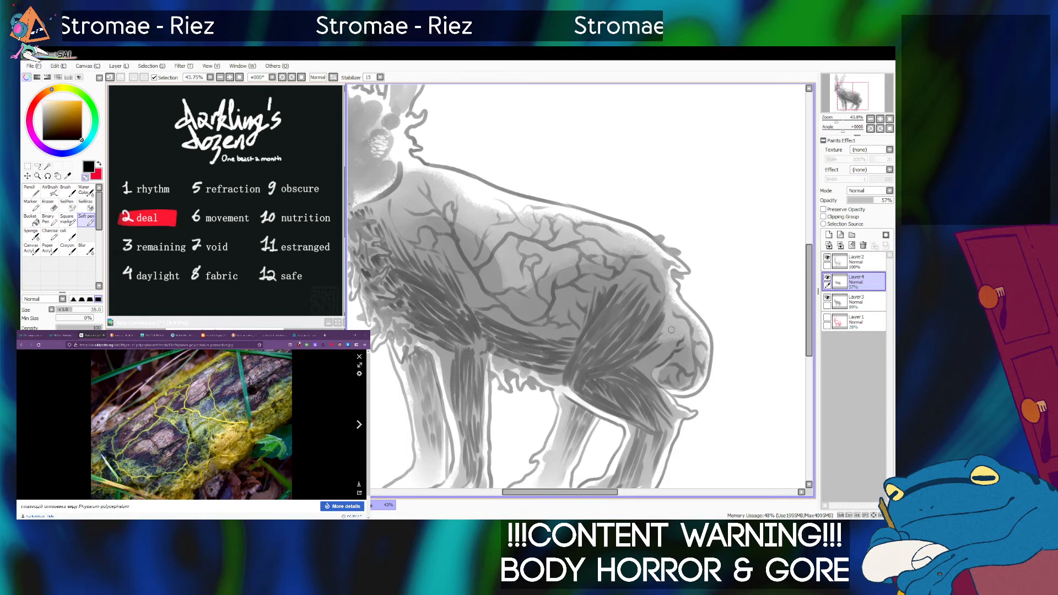
{"action": "mouse_move", "coordinate": [676, 338]}
{"action": "left_mouse_down"}
{"action": "mouse_move", "coordinate": [651, 364]}
{"action": "mouse_move", "coordinate": [666, 384]}
{"action": "left_mouse_up"}
{"action": "key", "text": "ctrl+z"}
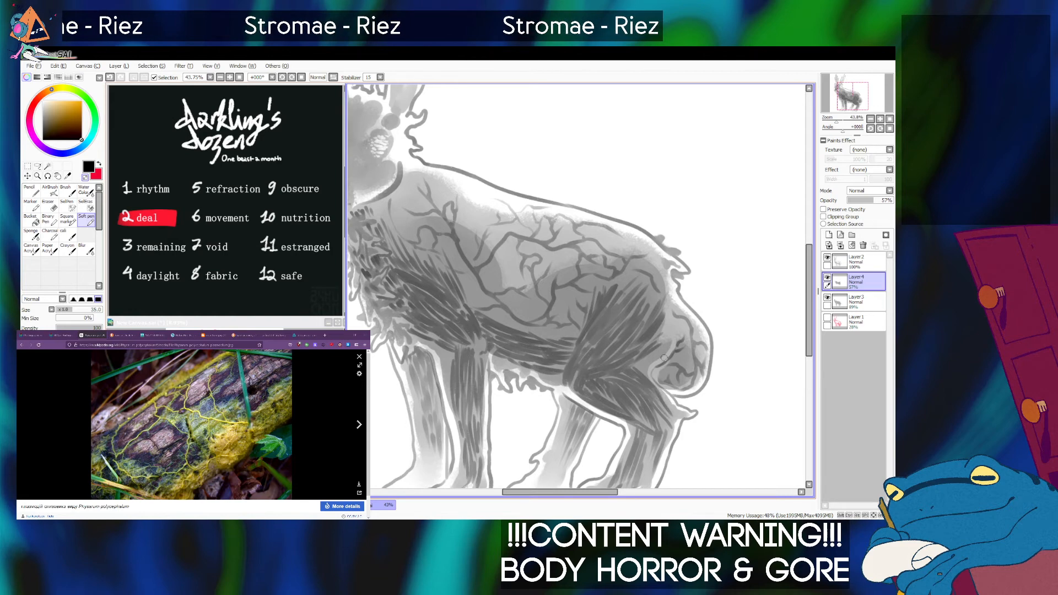
{"action": "left_click_drag", "start_coordinate": [666, 335], "coordinate": [651, 373]}
{"action": "key", "text": "ctrl+z"}
{"action": "left_click_drag", "start_coordinate": [668, 338], "coordinate": [649, 385]}
Try a Soft pen stroke on the darker chest shading, and undo it.
{"action": "left_click_drag", "start_coordinate": [858, 135], "coordinate": [857, 161]}
{"action": "left_click_drag", "start_coordinate": [494, 339], "coordinate": [644, 344]}
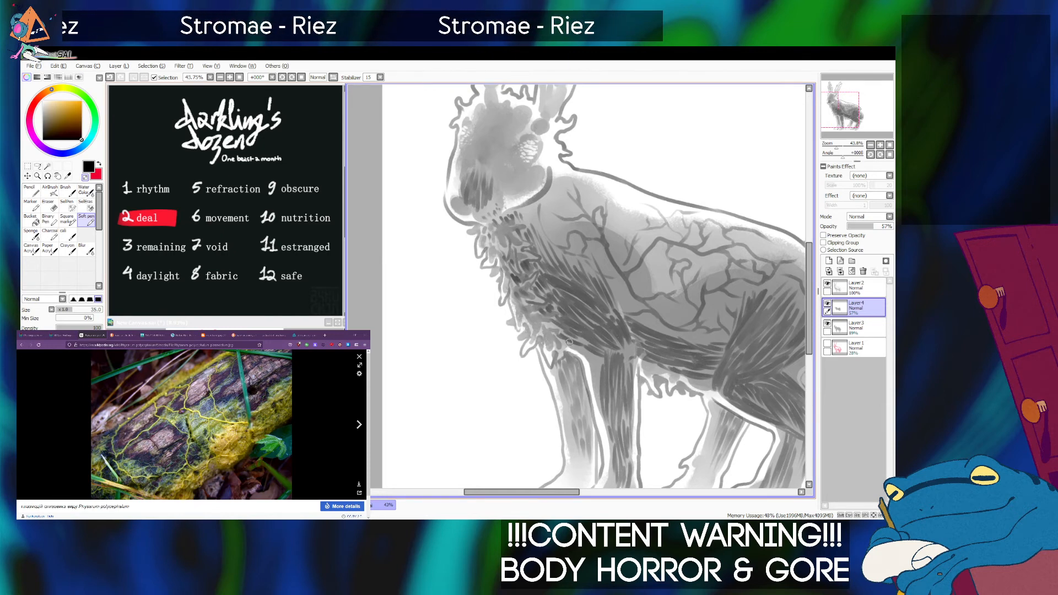
{"action": "mouse_move", "coordinate": [534, 278]}
{"action": "left_mouse_down"}
{"action": "mouse_move", "coordinate": [523, 285]}
{"action": "mouse_move", "coordinate": [535, 257]}
{"action": "mouse_move", "coordinate": [517, 256]}
{"action": "left_mouse_up"}
{"action": "key", "text": "ctrl+z"}
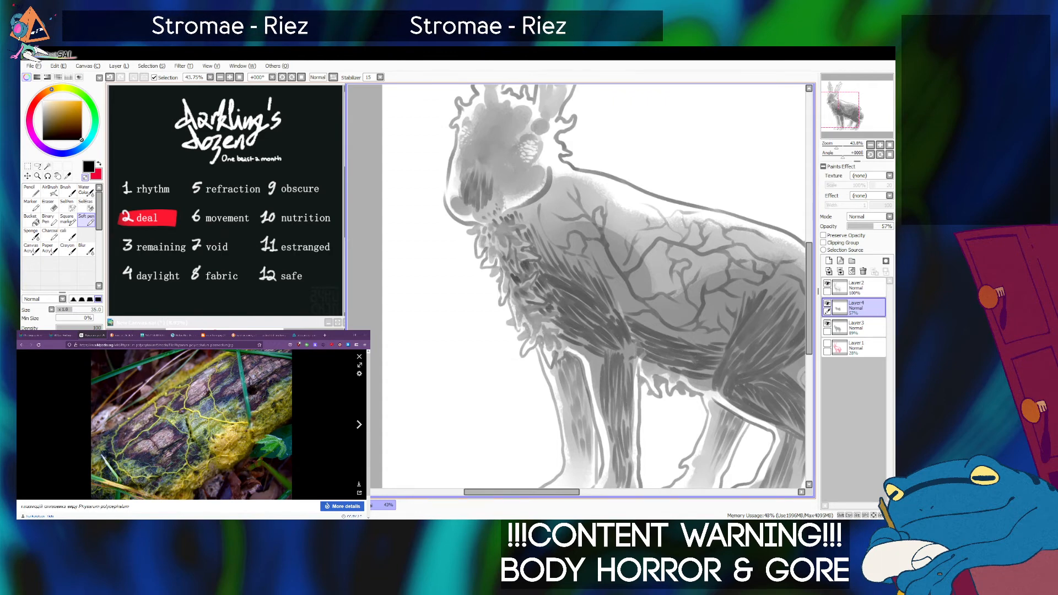
Examine the overall shading across the whole rabbit.
{"action": "left_click_drag", "start_coordinate": [837, 147], "coordinate": [833, 147]}
{"action": "left_click_drag", "start_coordinate": [839, 110], "coordinate": [843, 108]}
{"action": "left_click_drag", "start_coordinate": [834, 147], "coordinate": [832, 147]}
{"action": "left_click_drag", "start_coordinate": [845, 107], "coordinate": [850, 108]}
{"action": "left_click_drag", "start_coordinate": [832, 147], "coordinate": [833, 147]}
{"action": "left_click_drag", "start_coordinate": [850, 109], "coordinate": [850, 107]}
{"action": "key", "text": "ctrl"}
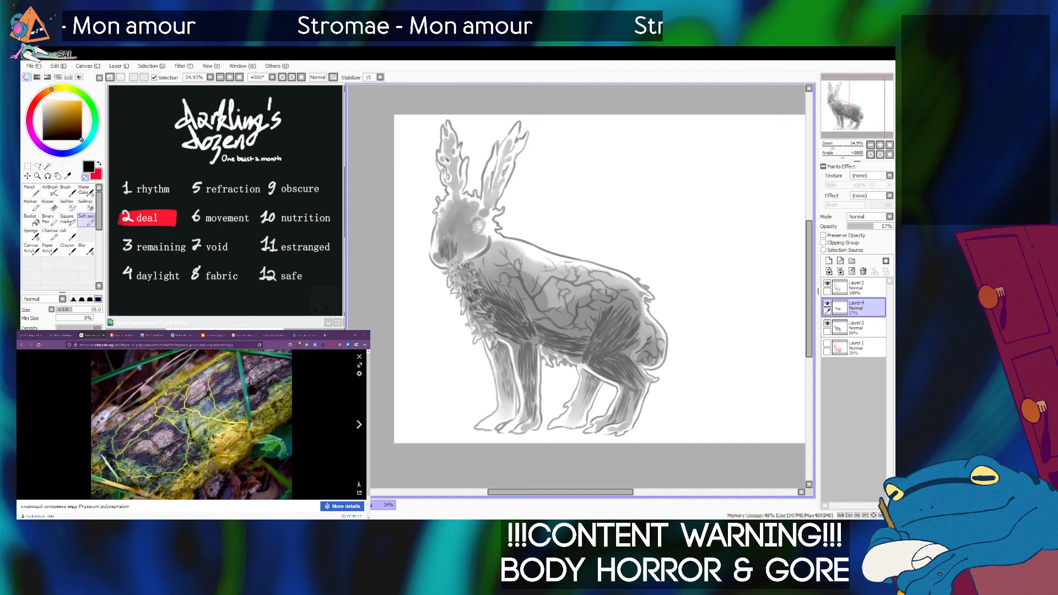
Add a new layer above Layer2 and paint white highlights on the eye with the Soft pen at size 16.
{"action": "left_click_drag", "start_coordinate": [832, 146], "coordinate": [838, 146]}
{"action": "left_click_drag", "start_coordinate": [843, 105], "coordinate": [835, 103]}
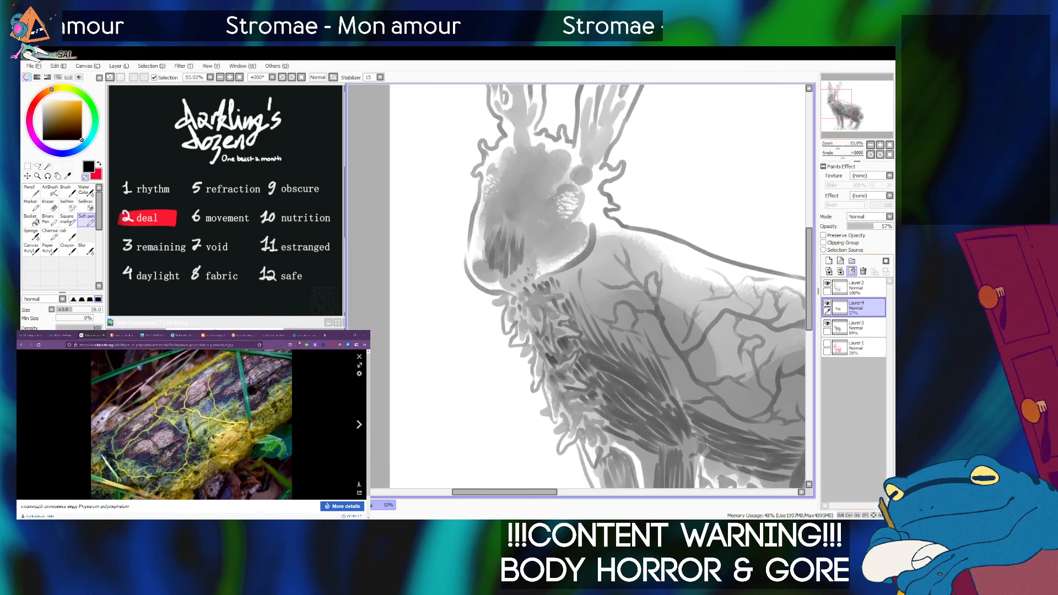
{"action": "left_click", "coordinate": [858, 287]}
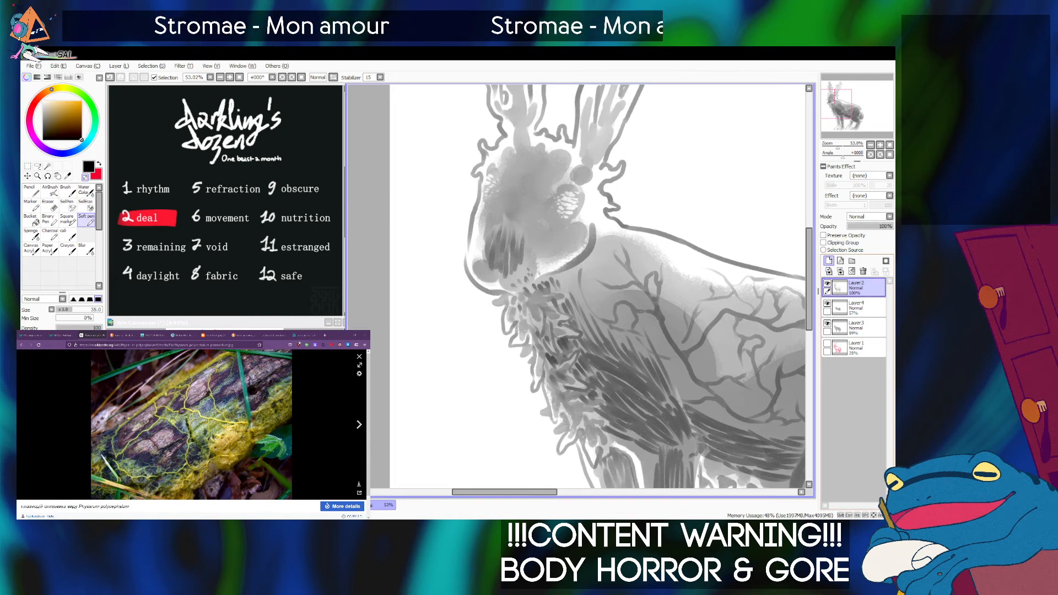
{"action": "left_click", "coordinate": [829, 261]}
{"action": "right_click", "coordinate": [637, 189]}
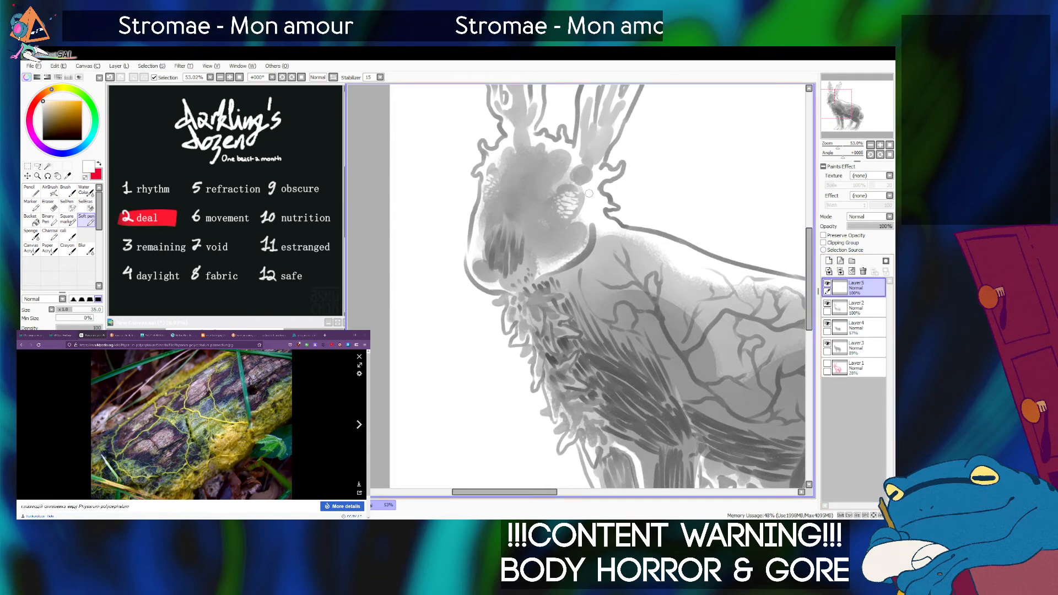
{"action": "key", "text": "]"}
{"action": "key", "text": "]"}
{"action": "key", "text": "]"}
{"action": "key", "text": "]"}
{"action": "key", "text": "["}
{"action": "key", "text": "["}
{"action": "key", "text": "["}
{"action": "key", "text": "["}
{"action": "key", "text": "["}
{"action": "key", "text": "["}
{"action": "key", "text": "["}
{"action": "key", "text": "["}
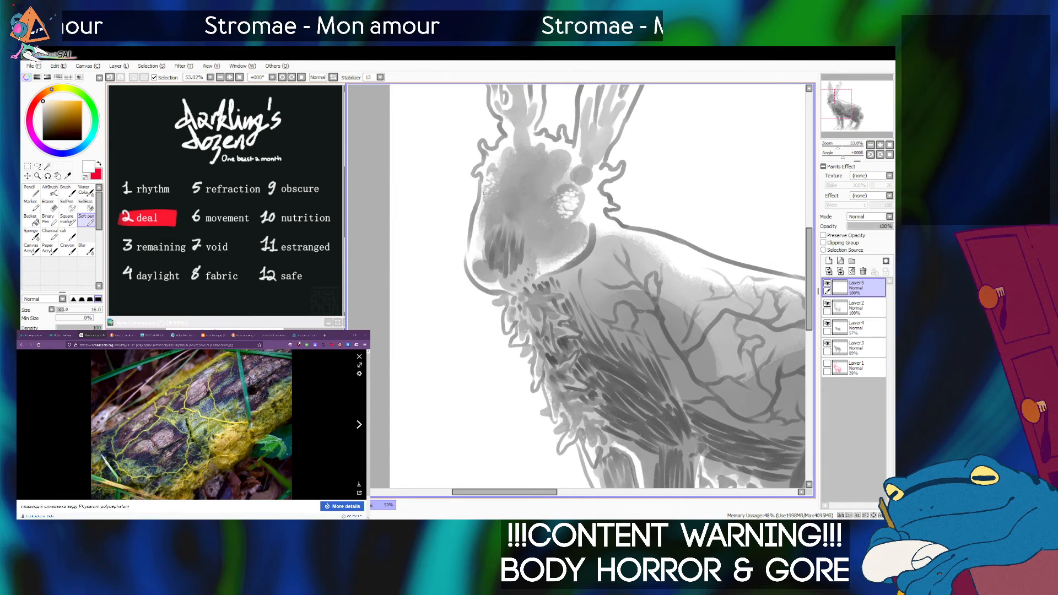
Set the eye highlight layer's blending mode to Luminosity and check the whole figure.
{"action": "left_click", "coordinate": [866, 253]}
{"action": "left_click", "coordinate": [871, 145]}
{"action": "left_click", "coordinate": [871, 145]}
{"action": "left_click", "coordinate": [871, 145]}
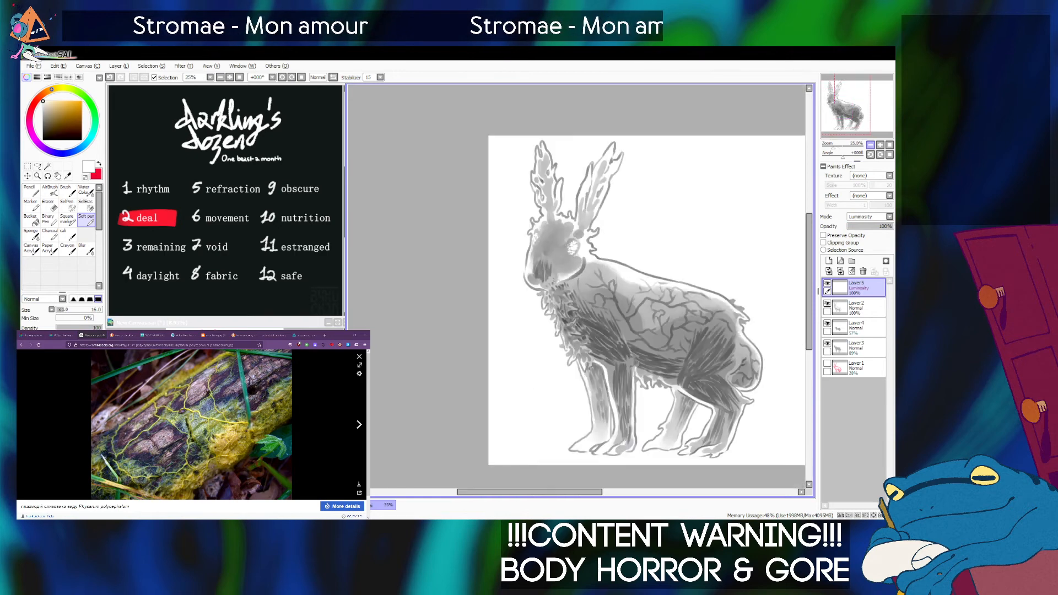
{"action": "left_click", "coordinate": [871, 145]}
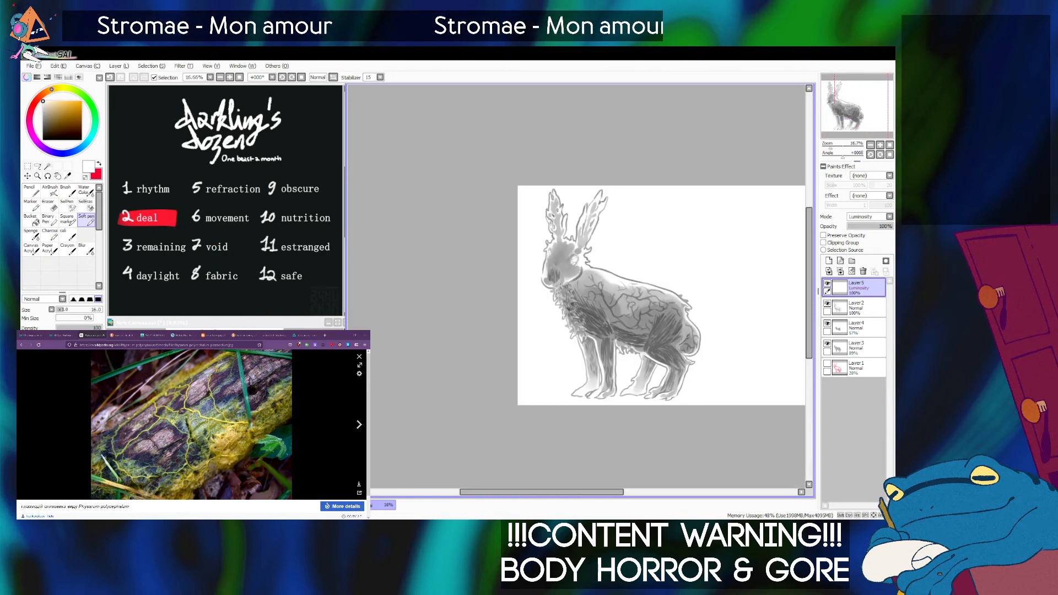
{"action": "left_click_drag", "start_coordinate": [831, 146], "coordinate": [835, 145]}
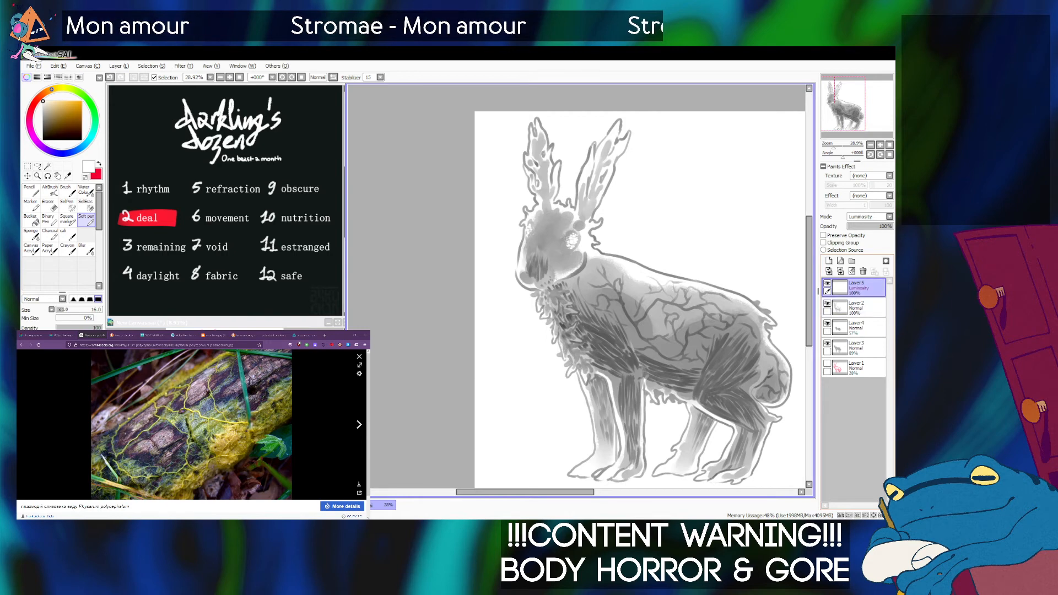
Create a layer set and move the highlight, line art and shading layers into it, leaving Layer1 outside.
{"action": "left_click", "coordinate": [852, 260]}
{"action": "left_click_drag", "start_coordinate": [860, 307], "coordinate": [860, 290]}
{"action": "left_click_drag", "start_coordinate": [860, 328], "coordinate": [860, 312]}
{"action": "left_click_drag", "start_coordinate": [860, 347], "coordinate": [860, 332]}
{"action": "left_click_drag", "start_coordinate": [860, 368], "coordinate": [860, 352]}
{"action": "left_click", "coordinate": [840, 288]}
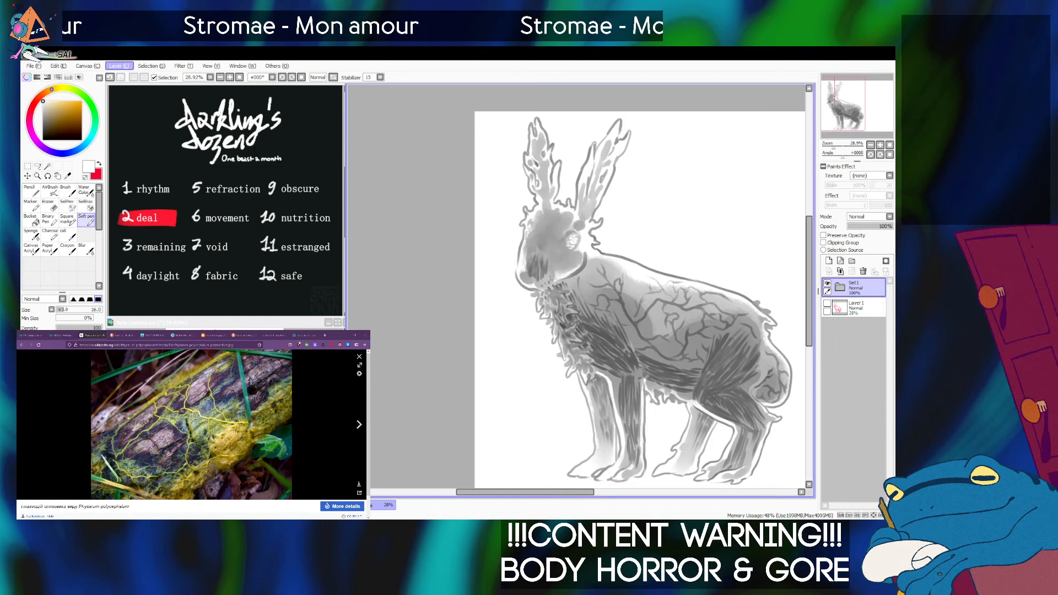
Duplicate the layer set, merge the copy into a single layer, and hide the original set.
{"action": "left_click", "coordinate": [135, 109]}
{"action": "left_click", "coordinate": [840, 271]}
{"action": "left_click", "coordinate": [827, 303]}
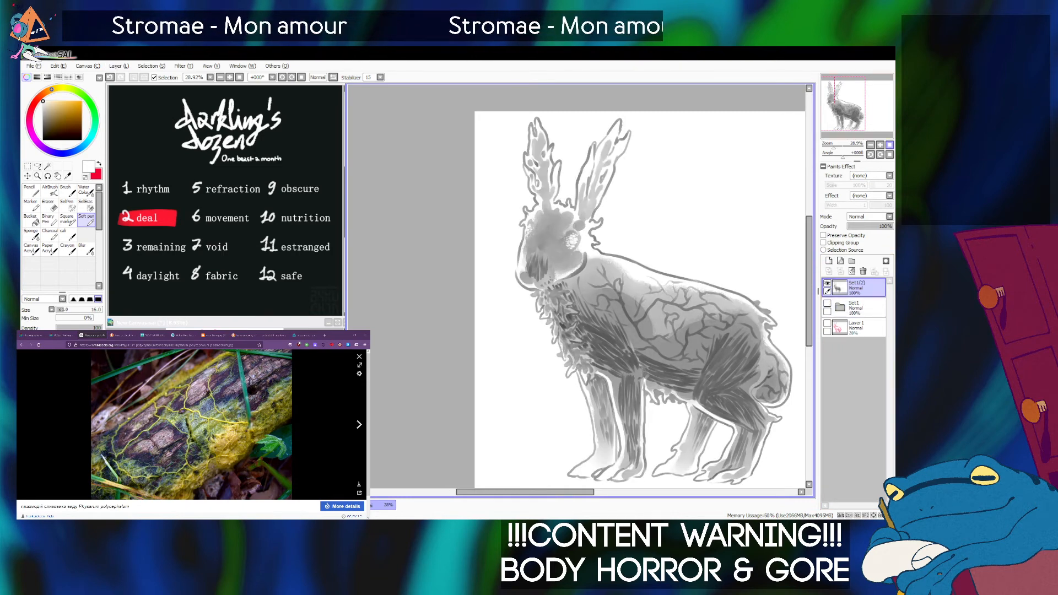
Add a new layer directly beneath the merged copy of the drawing.
{"action": "left_click", "coordinate": [890, 144]}
{"action": "left_click_drag", "start_coordinate": [836, 145], "coordinate": [832, 146]}
{"action": "left_click_drag", "start_coordinate": [855, 108], "coordinate": [852, 107]}
{"action": "left_click_drag", "start_coordinate": [832, 146], "coordinate": [834, 145]}
{"action": "left_click_drag", "start_coordinate": [852, 106], "coordinate": [850, 107]}
{"action": "left_click_drag", "start_coordinate": [835, 145], "coordinate": [834, 146]}
{"action": "left_click_drag", "start_coordinate": [850, 107], "coordinate": [850, 106]}
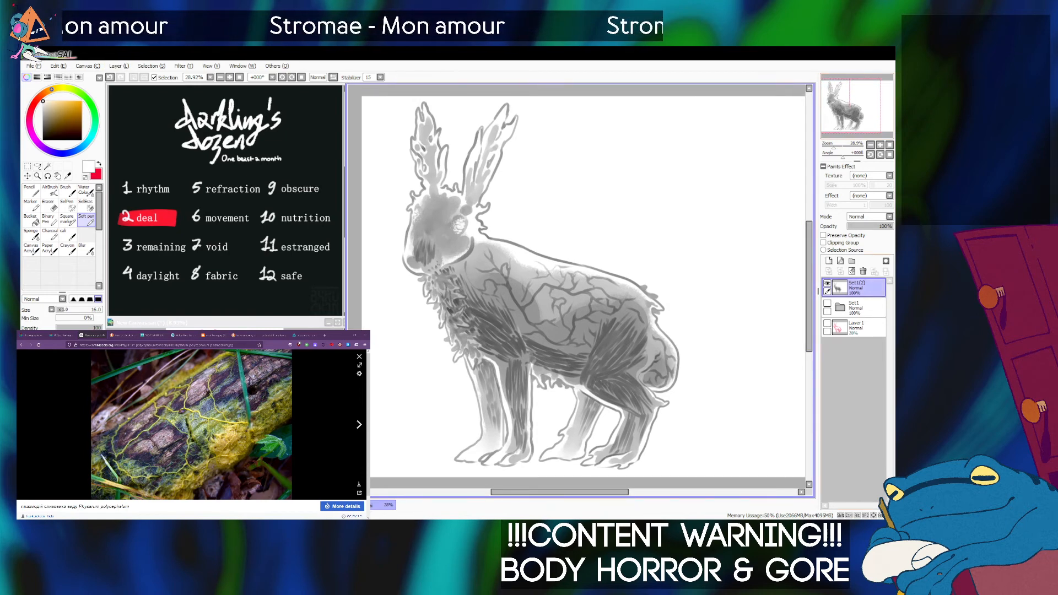
{"action": "left_click", "coordinate": [828, 261]}
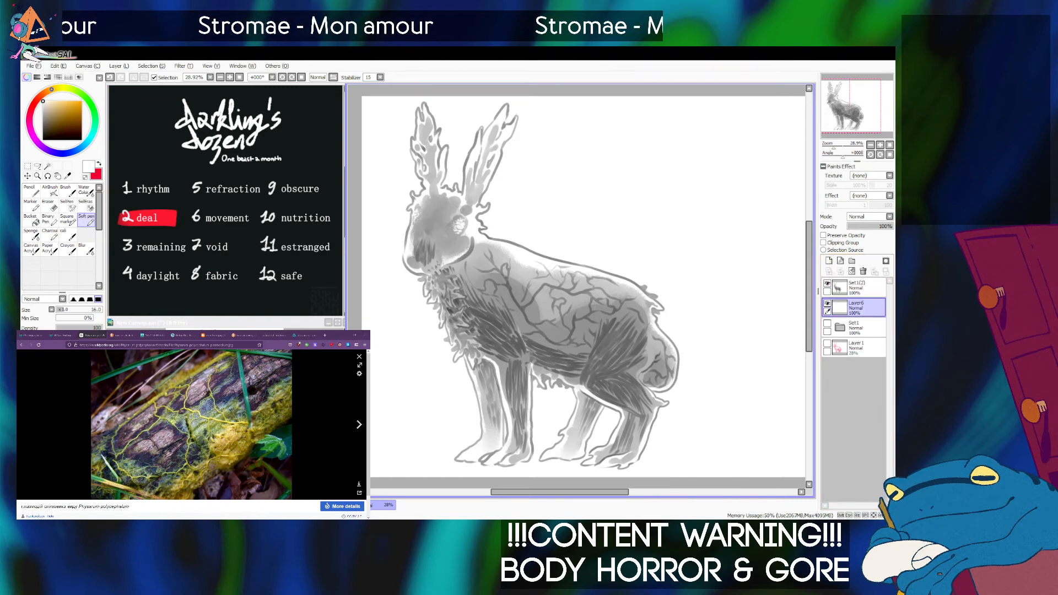
Paint brown base colour over the front ear, along the face's front edge and onto the throat fur, ending at brush size 60.
{"action": "left_click", "coordinate": [72, 115]}
{"action": "left_click_drag", "start_coordinate": [72, 116], "coordinate": [76, 119]}
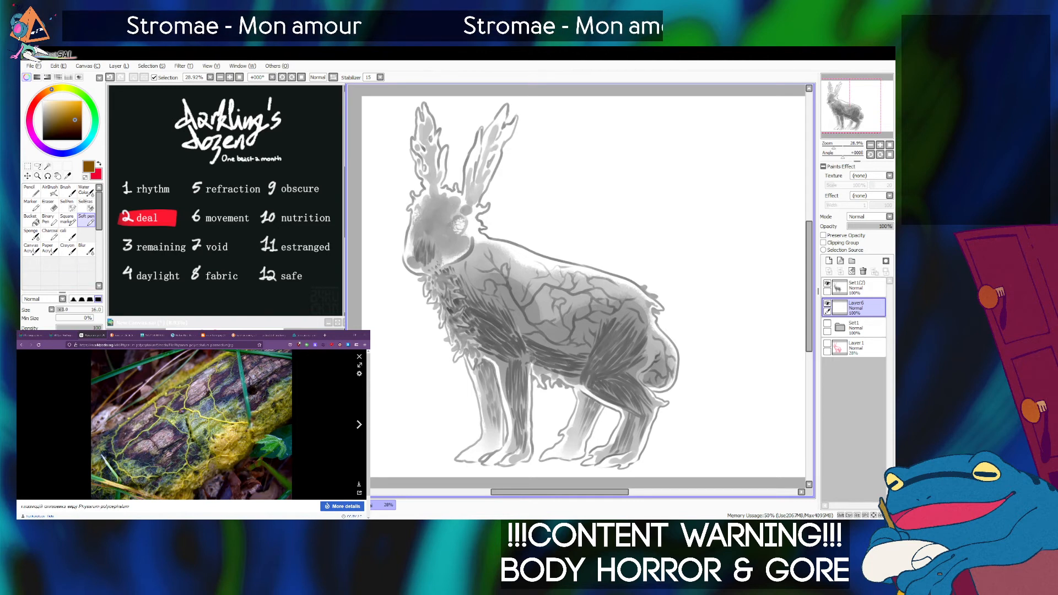
{"action": "mouse_move", "coordinate": [425, 105]}
{"action": "left_mouse_down"}
{"action": "mouse_move", "coordinate": [431, 141]}
{"action": "mouse_move", "coordinate": [426, 149]}
{"action": "left_mouse_up"}
{"action": "key", "text": "bracketleft"}
{"action": "key", "text": "bracketleft"}
{"action": "key", "text": "bracketleft"}
{"action": "mouse_move", "coordinate": [419, 111]}
{"action": "left_mouse_down"}
{"action": "mouse_move", "coordinate": [423, 177]}
{"action": "mouse_move", "coordinate": [420, 150]}
{"action": "mouse_move", "coordinate": [430, 173]}
{"action": "mouse_move", "coordinate": [434, 133]}
{"action": "mouse_move", "coordinate": [436, 162]}
{"action": "mouse_move", "coordinate": [445, 148]}
{"action": "mouse_move", "coordinate": [436, 189]}
{"action": "mouse_move", "coordinate": [448, 148]}
{"action": "mouse_move", "coordinate": [436, 192]}
{"action": "mouse_move", "coordinate": [441, 165]}
{"action": "mouse_move", "coordinate": [431, 189]}
{"action": "mouse_move", "coordinate": [420, 141]}
{"action": "mouse_move", "coordinate": [436, 164]}
{"action": "mouse_move", "coordinate": [409, 210]}
{"action": "mouse_move", "coordinate": [412, 195]}
{"action": "mouse_move", "coordinate": [410, 269]}
{"action": "mouse_move", "coordinate": [428, 285]}
{"action": "left_mouse_up"}
{"action": "key", "text": "bracketright"}
{"action": "key", "text": "bracketright"}
{"action": "key", "text": "bracketleft"}
{"action": "key", "text": "bracketleft"}
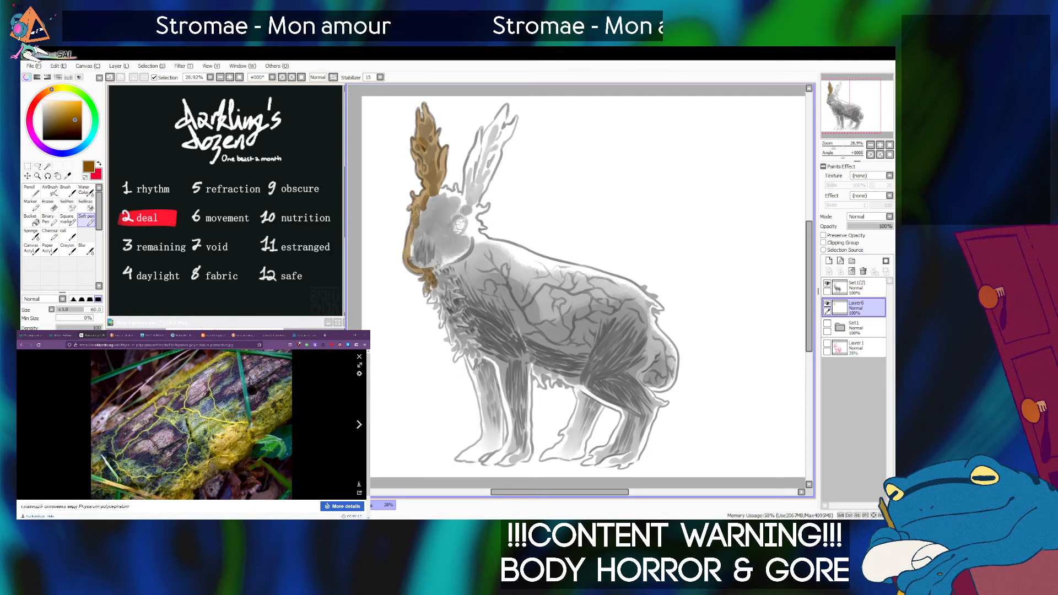
{"action": "left_click_drag", "start_coordinate": [434, 287], "coordinate": [440, 301]}
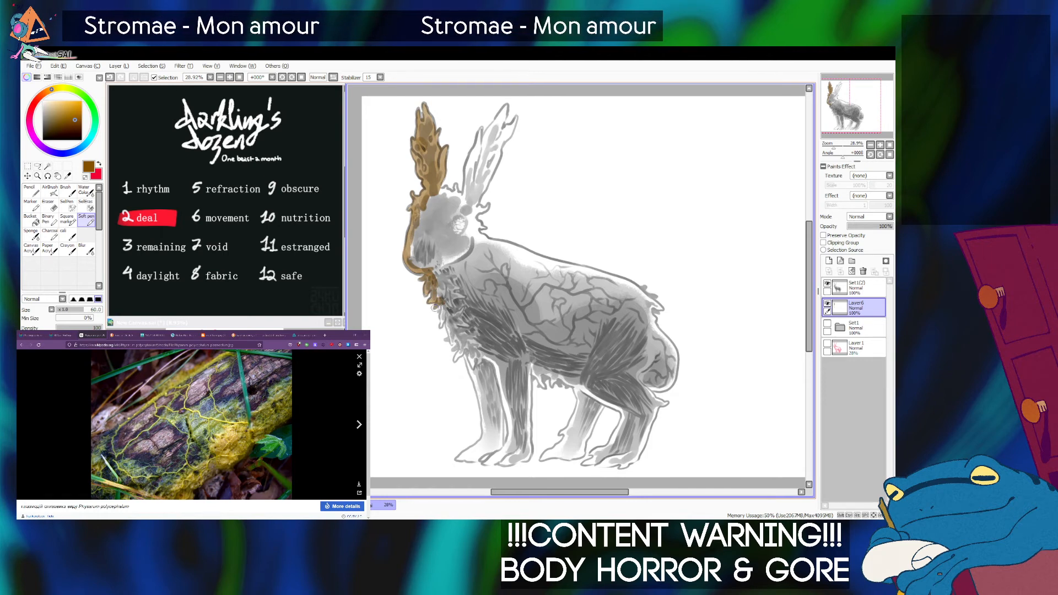
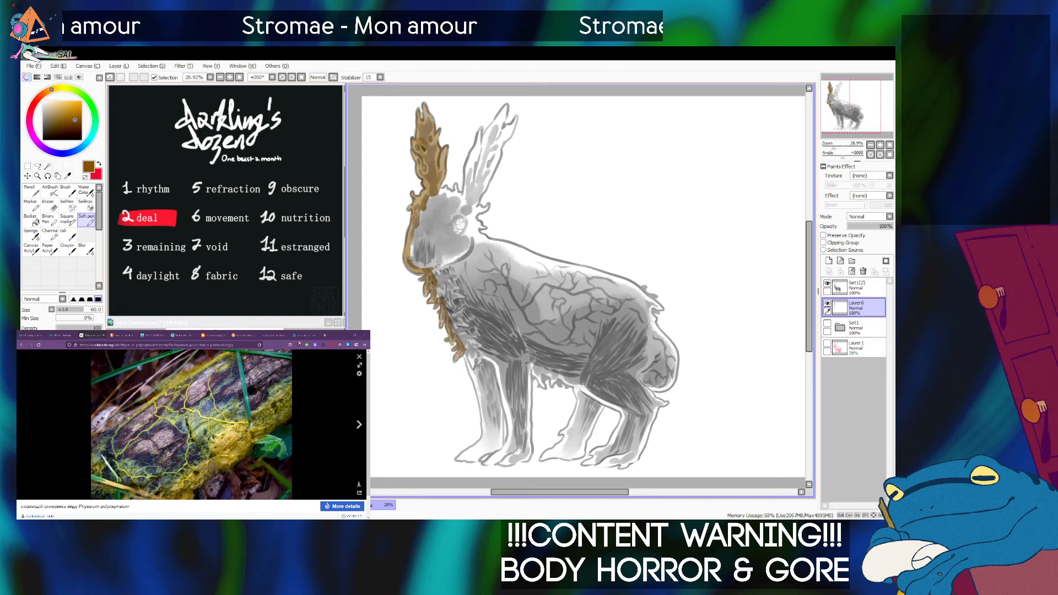
Trace the hare's front legs and paws in brown on Layer6 with the Soft pen.
{"action": "mouse_move", "coordinate": [460, 350]}
{"action": "left_mouse_down"}
{"action": "mouse_move", "coordinate": [485, 415]}
{"action": "mouse_move", "coordinate": [481, 397]}
{"action": "left_mouse_up"}
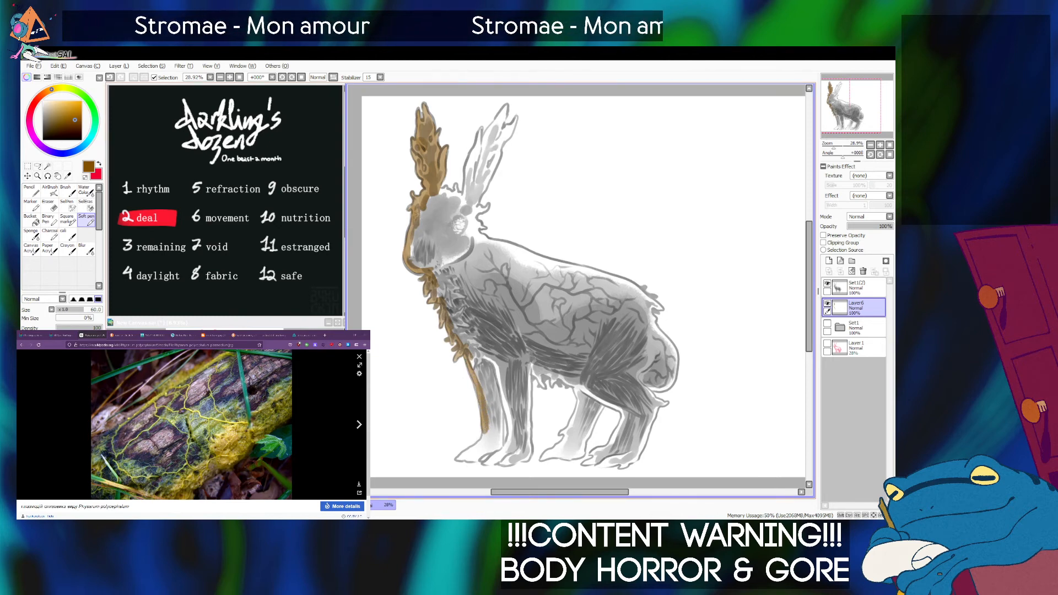
{"action": "mouse_move", "coordinate": [485, 424]}
{"action": "left_mouse_down"}
{"action": "mouse_move", "coordinate": [505, 401]}
{"action": "mouse_move", "coordinate": [476, 439]}
{"action": "mouse_move", "coordinate": [515, 435]}
{"action": "left_mouse_up"}
{"action": "mouse_move", "coordinate": [522, 379]}
{"action": "left_mouse_down"}
{"action": "mouse_move", "coordinate": [518, 413]}
{"action": "mouse_move", "coordinate": [521, 380]}
{"action": "mouse_move", "coordinate": [520, 422]}
{"action": "mouse_move", "coordinate": [522, 380]}
{"action": "mouse_move", "coordinate": [534, 415]}
{"action": "mouse_move", "coordinate": [528, 388]}
{"action": "mouse_move", "coordinate": [508, 435]}
{"action": "left_mouse_up"}
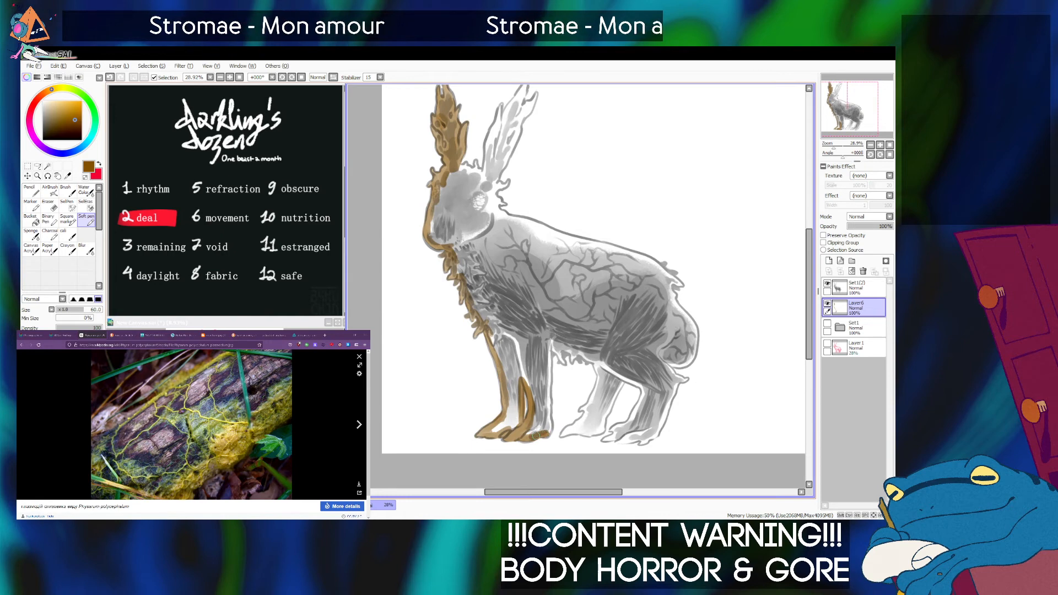
{"action": "mouse_move", "coordinate": [545, 342]}
{"action": "left_mouse_down"}
{"action": "mouse_move", "coordinate": [550, 430]}
{"action": "mouse_move", "coordinate": [544, 421]}
{"action": "left_mouse_up"}
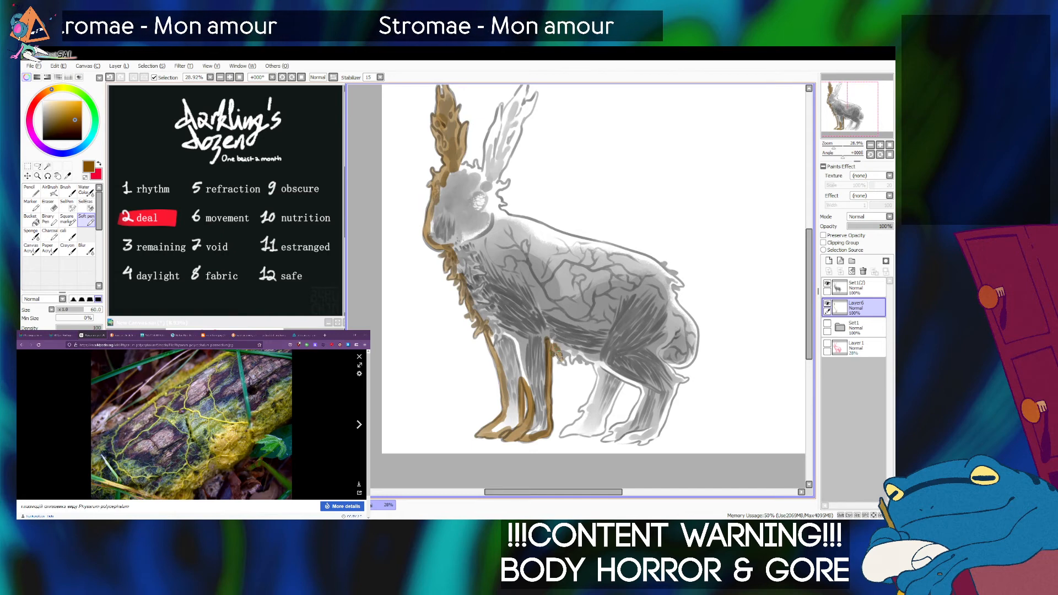
Continue the brown outline along the shaggy belly and around both hind legs and paws.
{"action": "mouse_move", "coordinate": [563, 361]}
{"action": "left_mouse_down"}
{"action": "mouse_move", "coordinate": [605, 374]}
{"action": "mouse_move", "coordinate": [594, 359]}
{"action": "mouse_move", "coordinate": [604, 379]}
{"action": "mouse_move", "coordinate": [579, 411]}
{"action": "left_mouse_up"}
{"action": "key", "text": "bracketleft"}
{"action": "key", "text": "bracketleft"}
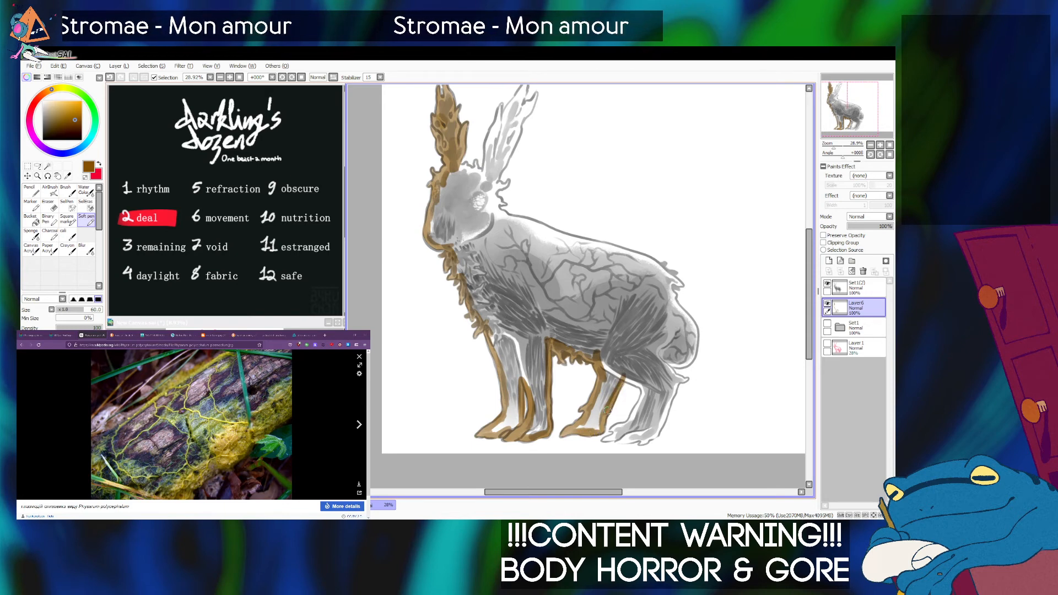
{"action": "mouse_move", "coordinate": [617, 377]}
{"action": "left_mouse_down"}
{"action": "mouse_move", "coordinate": [646, 386]}
{"action": "mouse_move", "coordinate": [626, 380]}
{"action": "mouse_move", "coordinate": [642, 385]}
{"action": "mouse_move", "coordinate": [640, 405]}
{"action": "mouse_move", "coordinate": [646, 388]}
{"action": "mouse_move", "coordinate": [622, 432]}
{"action": "left_mouse_up"}
{"action": "key", "text": "ctrl+z"}
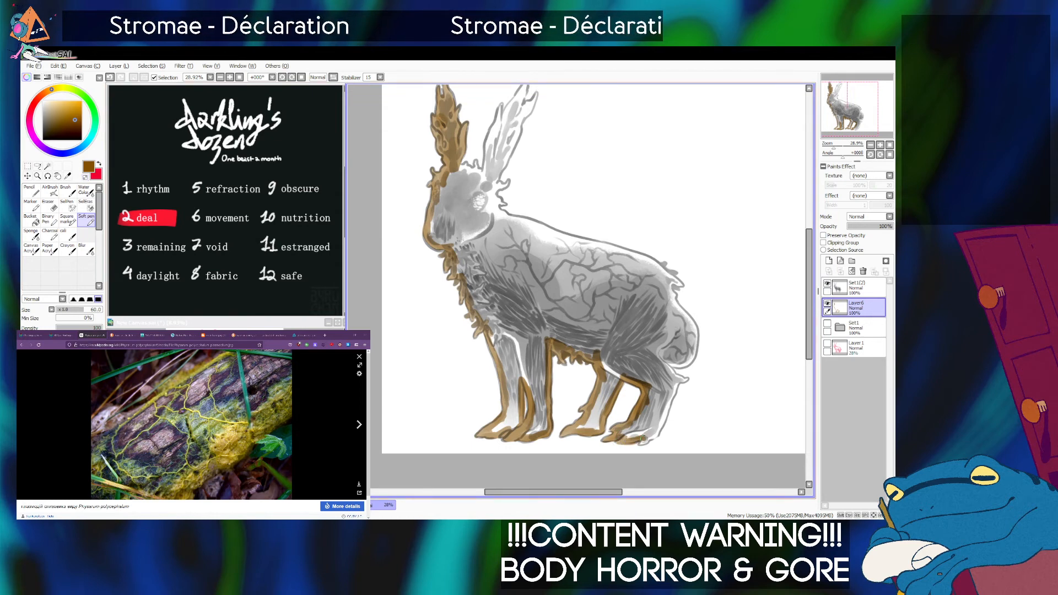
{"action": "mouse_move", "coordinate": [676, 385]}
{"action": "left_mouse_down"}
{"action": "mouse_move", "coordinate": [657, 434]}
{"action": "mouse_move", "coordinate": [687, 379]}
{"action": "mouse_move", "coordinate": [675, 377]}
{"action": "left_mouse_up"}
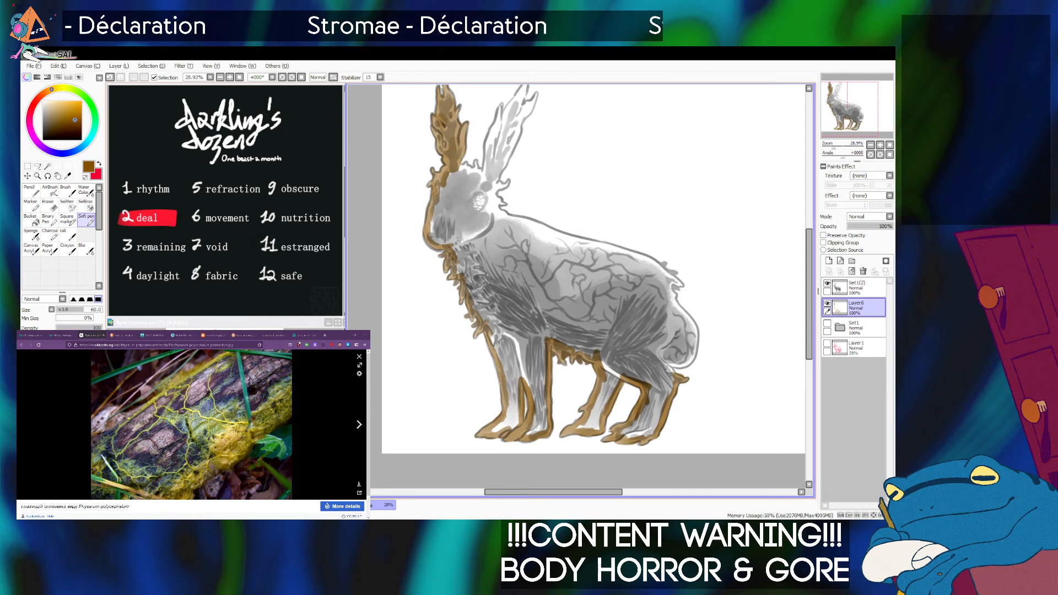
Close the brown outline around the tail, rump, back, neck, remaining ear and top of the head.
{"action": "mouse_move", "coordinate": [682, 361]}
{"action": "left_mouse_down"}
{"action": "mouse_move", "coordinate": [670, 363]}
{"action": "mouse_move", "coordinate": [689, 366]}
{"action": "left_mouse_up"}
{"action": "mouse_move", "coordinate": [670, 297]}
{"action": "left_mouse_down"}
{"action": "mouse_move", "coordinate": [690, 328]}
{"action": "mouse_move", "coordinate": [693, 360]}
{"action": "left_mouse_up"}
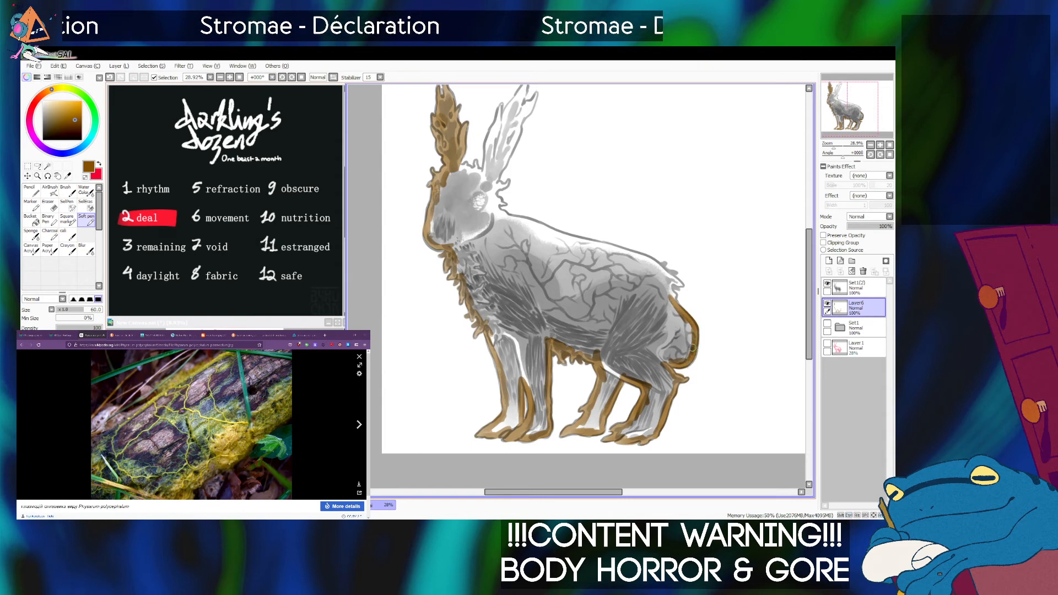
{"action": "left_click_drag", "start_coordinate": [673, 298], "coordinate": [669, 284]}
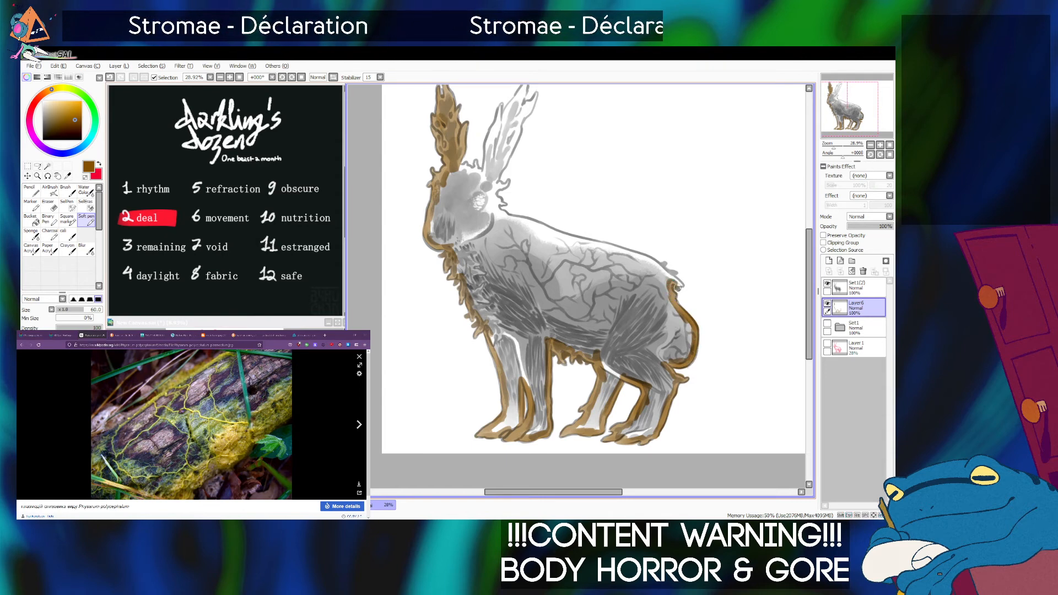
{"action": "left_click_drag", "start_coordinate": [671, 275], "coordinate": [662, 265]}
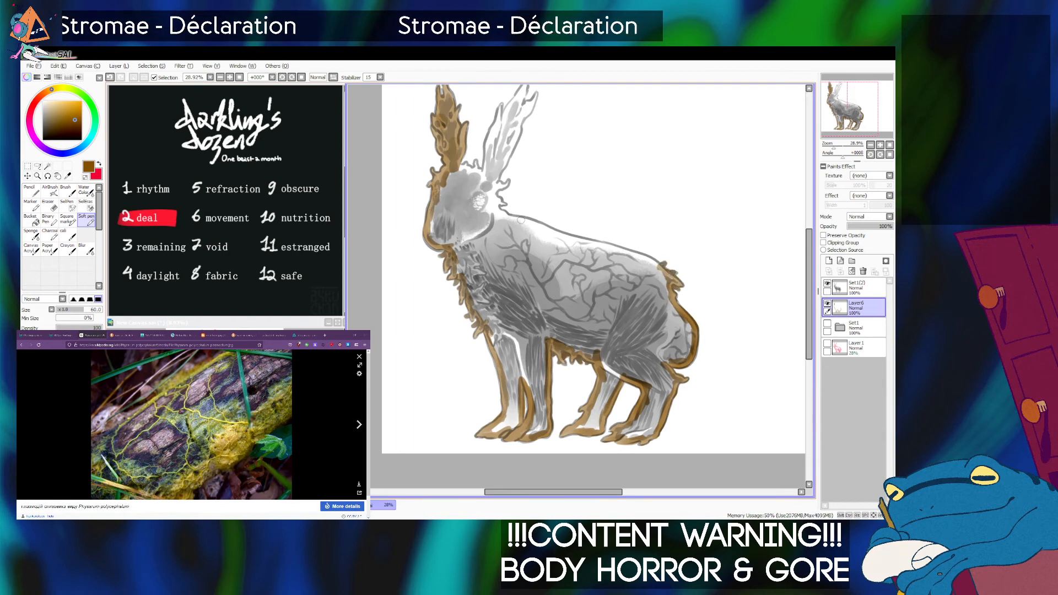
{"action": "mouse_move", "coordinate": [506, 214]}
{"action": "left_mouse_down"}
{"action": "mouse_move", "coordinate": [583, 251]}
{"action": "mouse_move", "coordinate": [554, 235]}
{"action": "mouse_move", "coordinate": [597, 250]}
{"action": "mouse_move", "coordinate": [553, 231]}
{"action": "mouse_move", "coordinate": [667, 277]}
{"action": "left_mouse_up"}
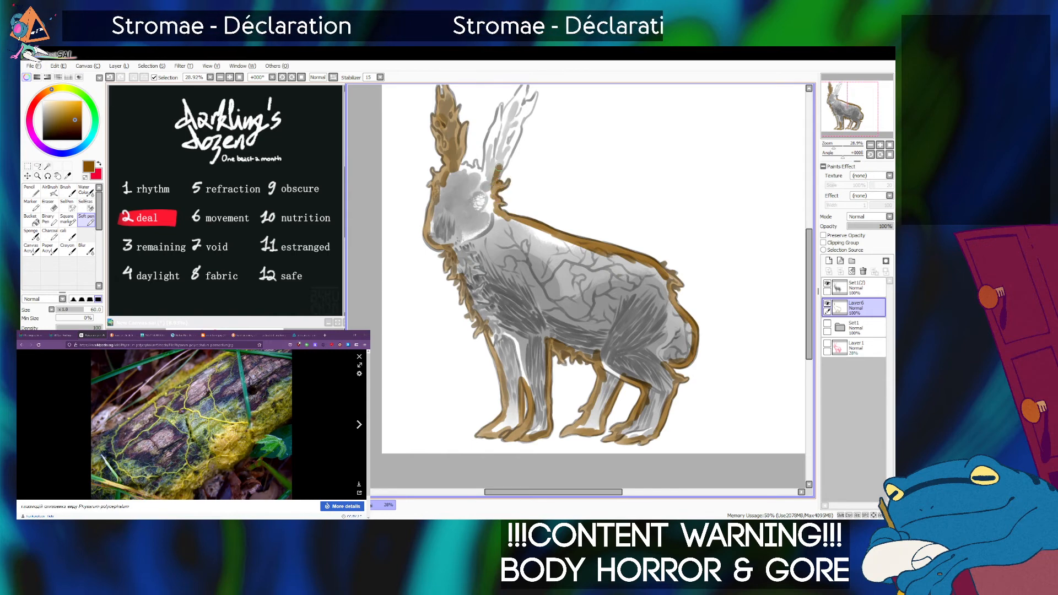
{"action": "left_click_drag", "start_coordinate": [503, 161], "coordinate": [512, 142]}
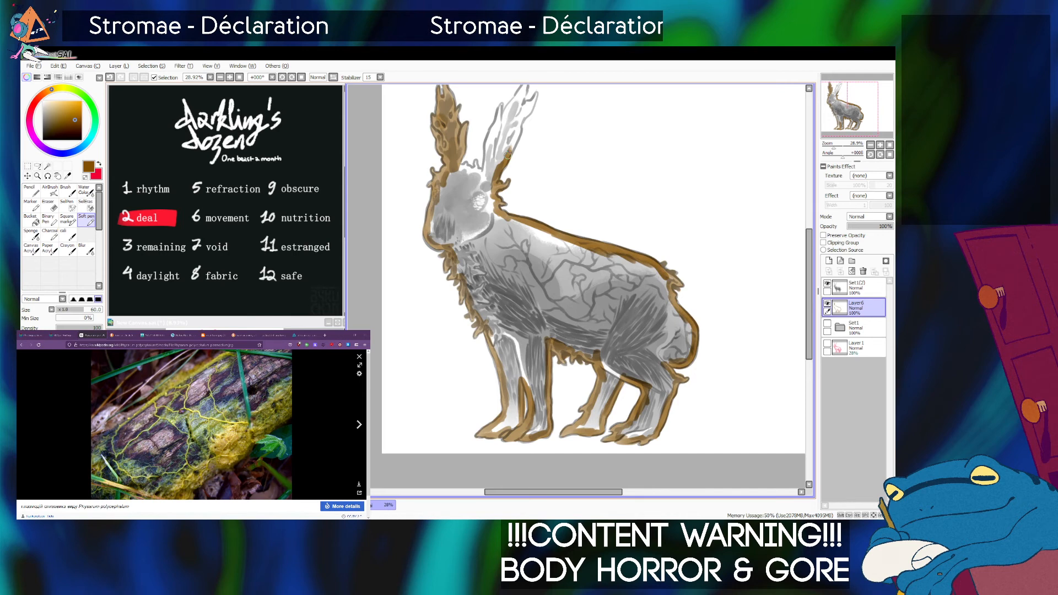
{"action": "mouse_move", "coordinate": [508, 156]}
{"action": "left_mouse_down"}
{"action": "mouse_move", "coordinate": [517, 193]}
{"action": "mouse_move", "coordinate": [546, 132]}
{"action": "mouse_move", "coordinate": [532, 144]}
{"action": "mouse_move", "coordinate": [536, 118]}
{"action": "mouse_move", "coordinate": [507, 170]}
{"action": "mouse_move", "coordinate": [508, 147]}
{"action": "mouse_move", "coordinate": [490, 214]}
{"action": "mouse_move", "coordinate": [479, 210]}
{"action": "left_mouse_up"}
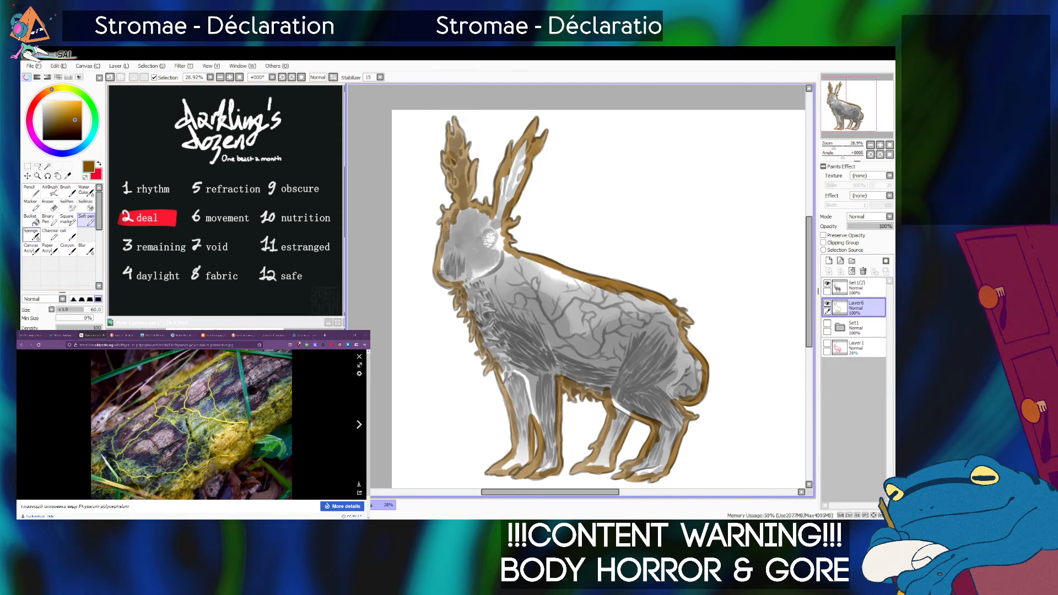
Fill the outlined hare silhouette with brown using the Bucket and duplicate the filled layer twice.
{"action": "left_click", "coordinate": [31, 220]}
{"action": "left_click", "coordinate": [543, 309]}
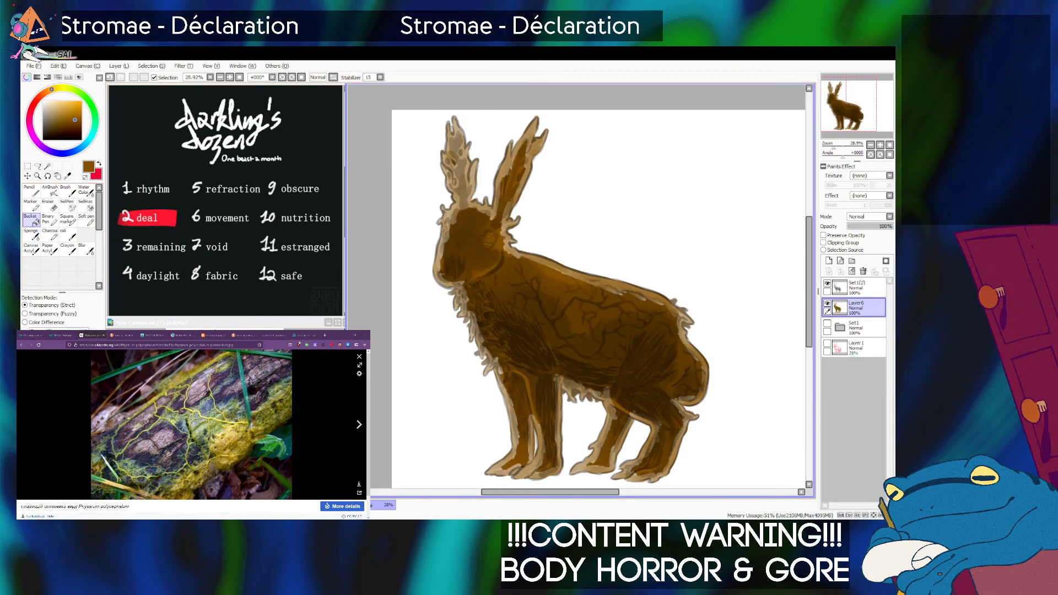
{"action": "left_click", "coordinate": [119, 66]}
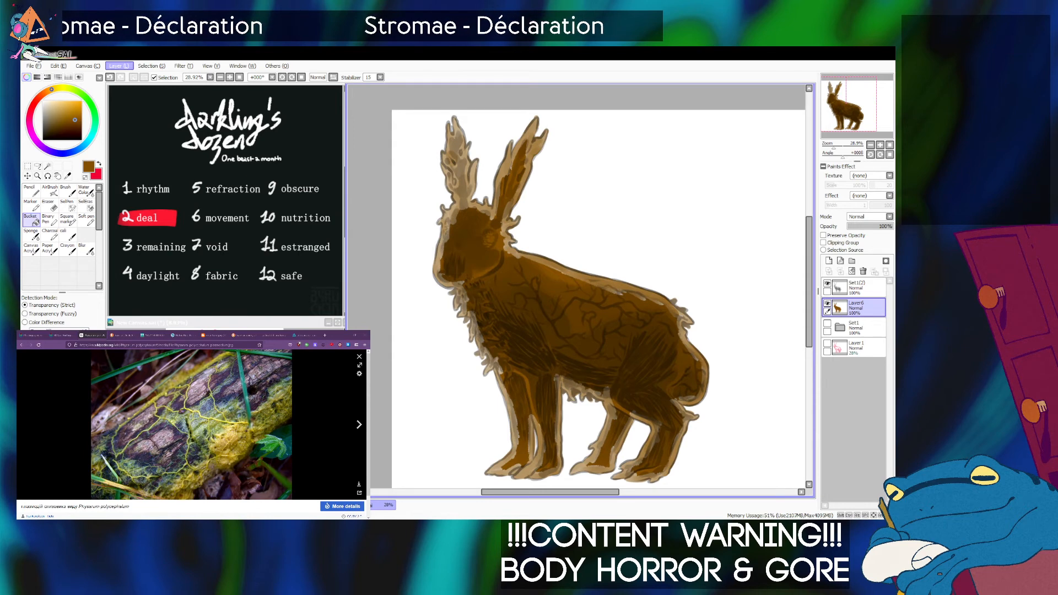
{"action": "left_click", "coordinate": [138, 110]}
{"action": "left_click", "coordinate": [119, 66]}
{"action": "left_click", "coordinate": [138, 110]}
Merge the duplicates down into Layer6, duplicating again as needed to make the brown base opaque.
{"action": "left_click", "coordinate": [841, 271]}
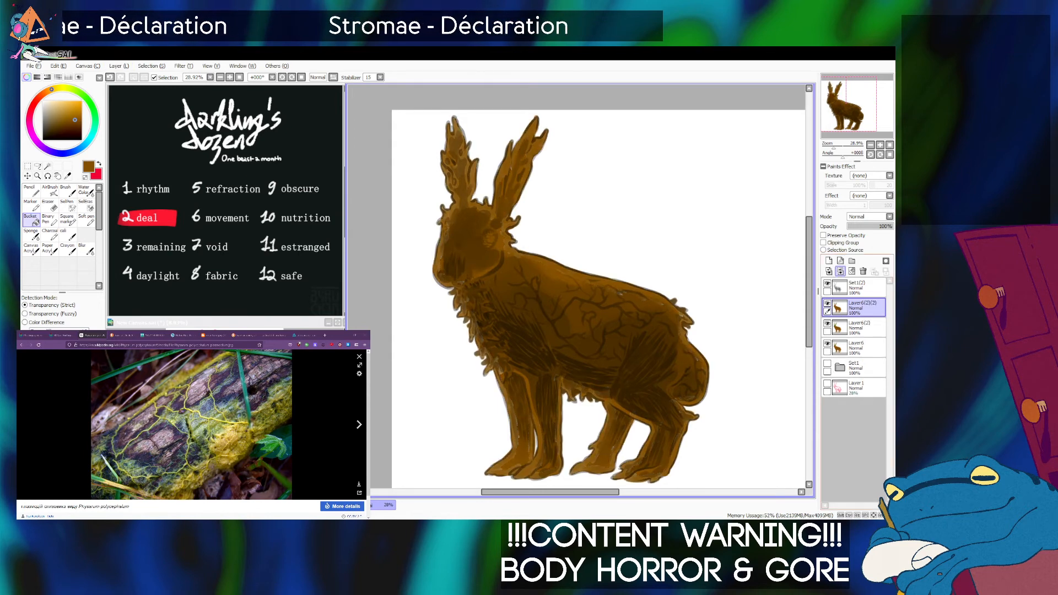
{"action": "left_click", "coordinate": [841, 272]}
{"action": "left_click", "coordinate": [119, 66]}
{"action": "left_click", "coordinate": [138, 110]}
{"action": "left_click", "coordinate": [119, 66]}
{"action": "left_click", "coordinate": [138, 110]}
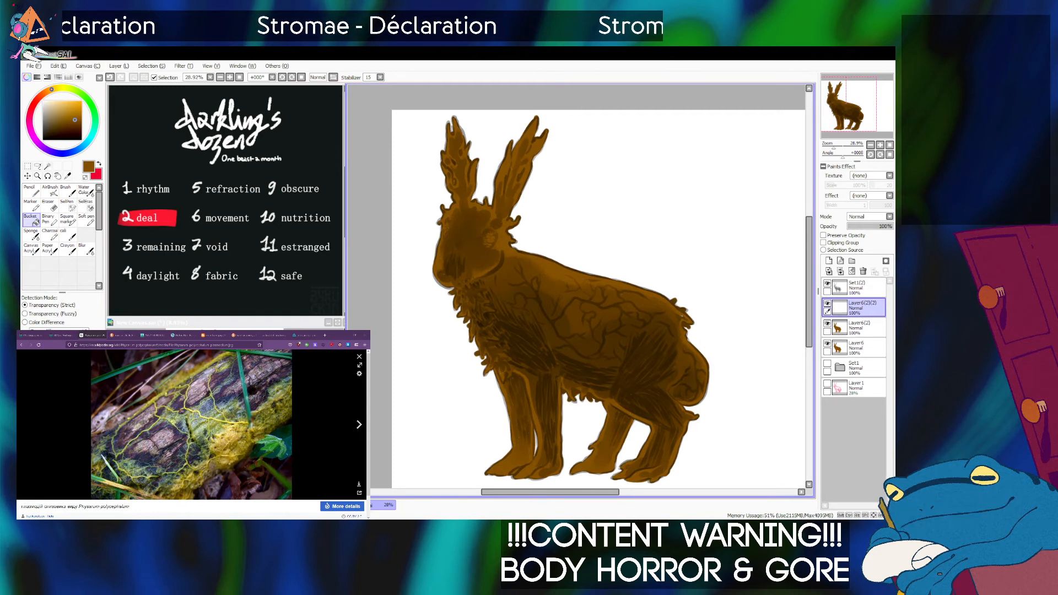
{"action": "left_click", "coordinate": [840, 271]}
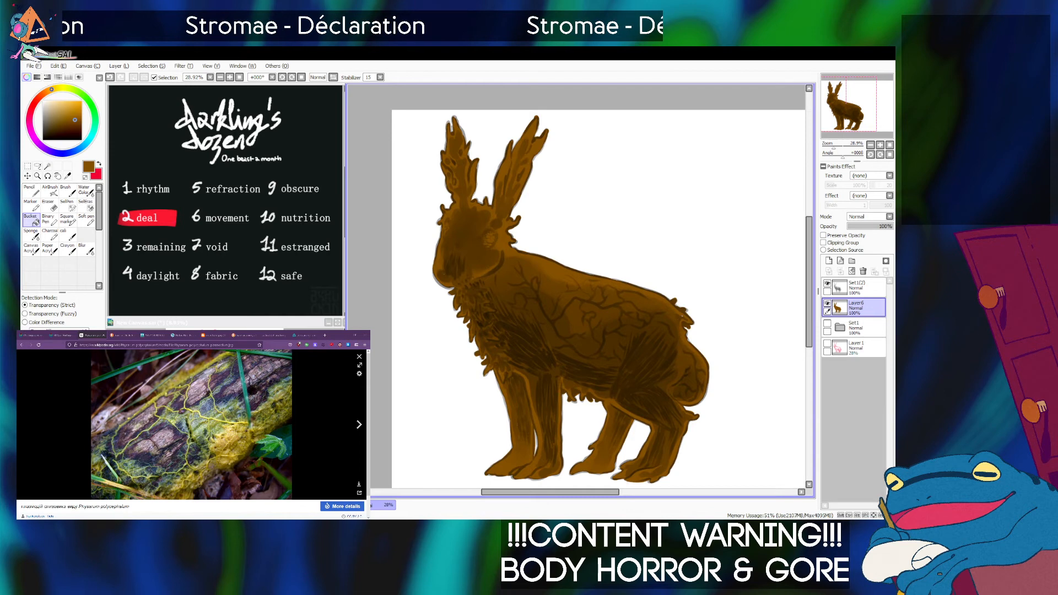
Lighten the brown base with a color adjustment and add a new layer directly above it.
{"action": "left_click", "coordinate": [202, 75]}
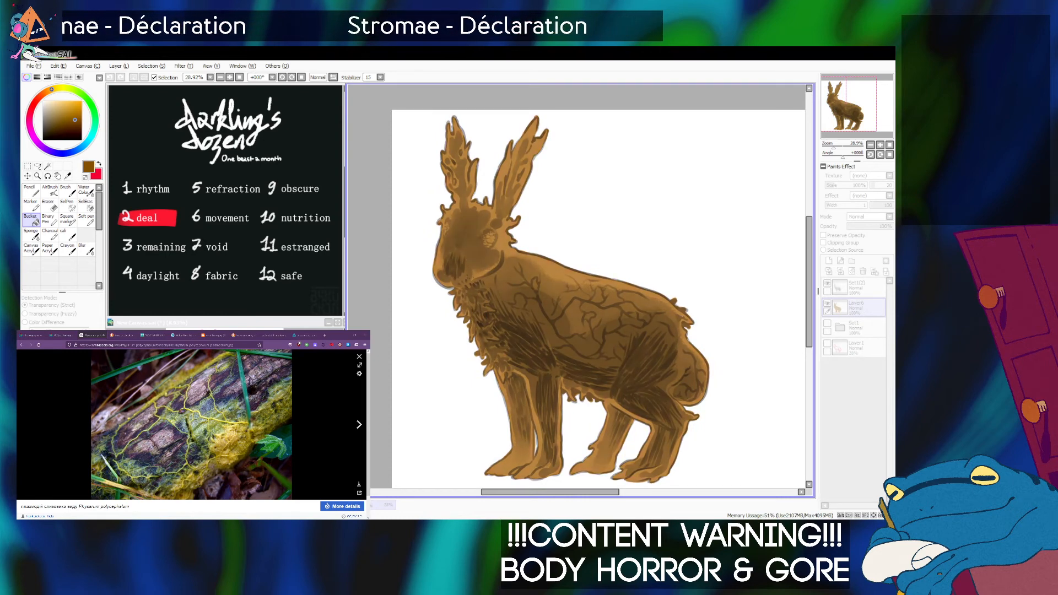
{"action": "key", "text": "Return"}
{"action": "left_click", "coordinate": [829, 260]}
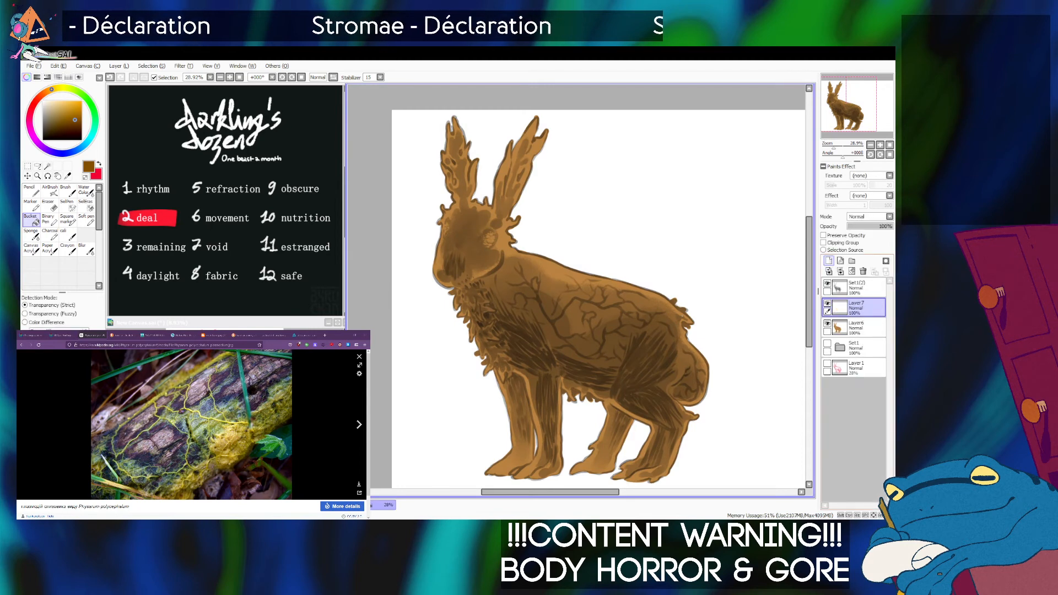
Paint the hare's flank, rump and head yellow-green on the new layer with the Soft pen at size 120.
{"action": "left_click", "coordinate": [67, 106]}
{"action": "left_click_drag", "start_coordinate": [52, 89], "coordinate": [58, 88]}
{"action": "key", "text": "alt+Tab"}
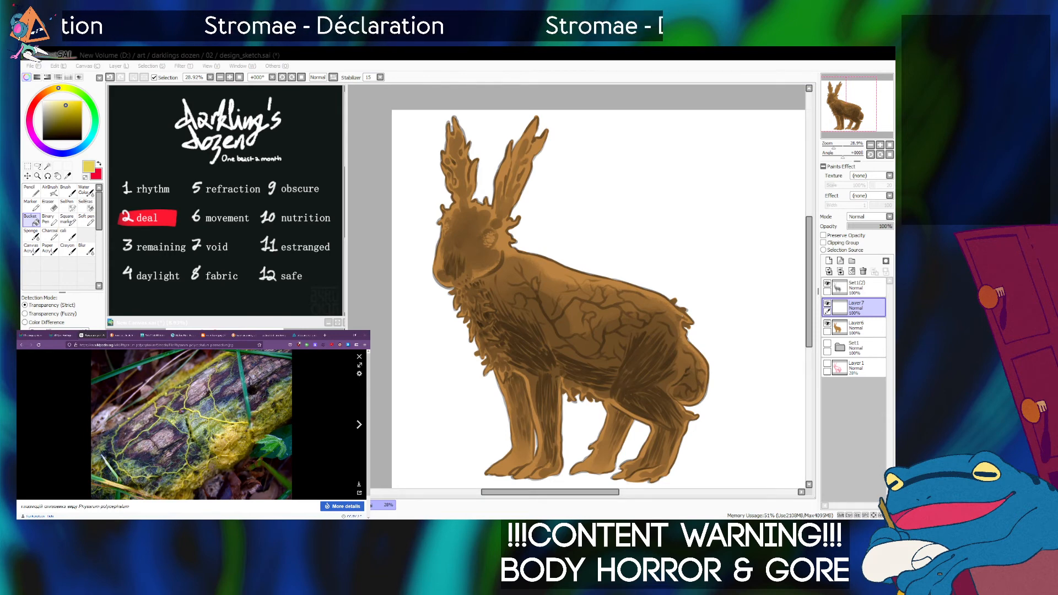
{"action": "key", "text": "alt+Tab"}
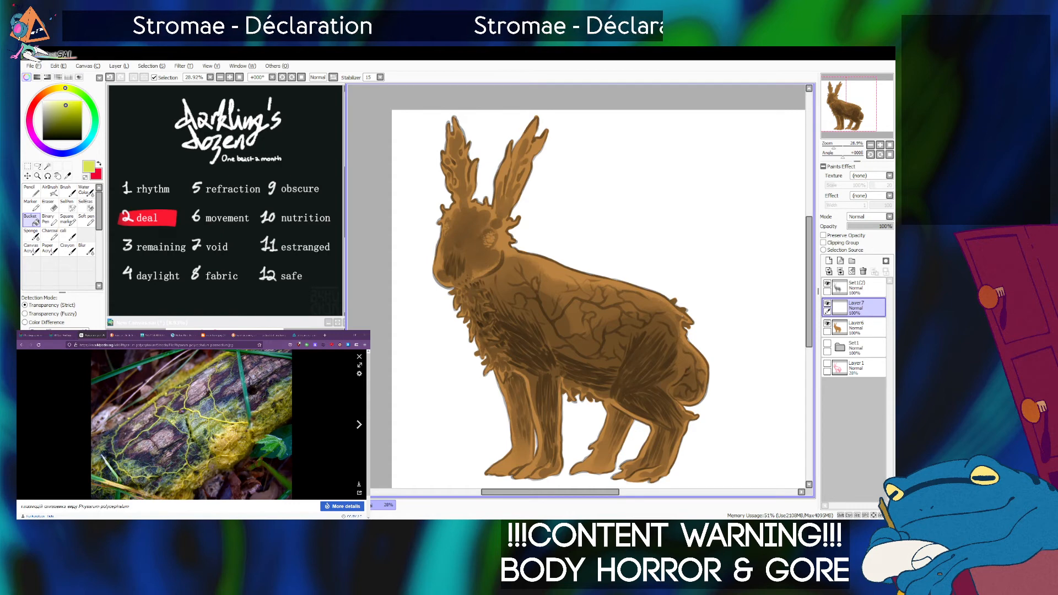
{"action": "left_click", "coordinate": [67, 109]}
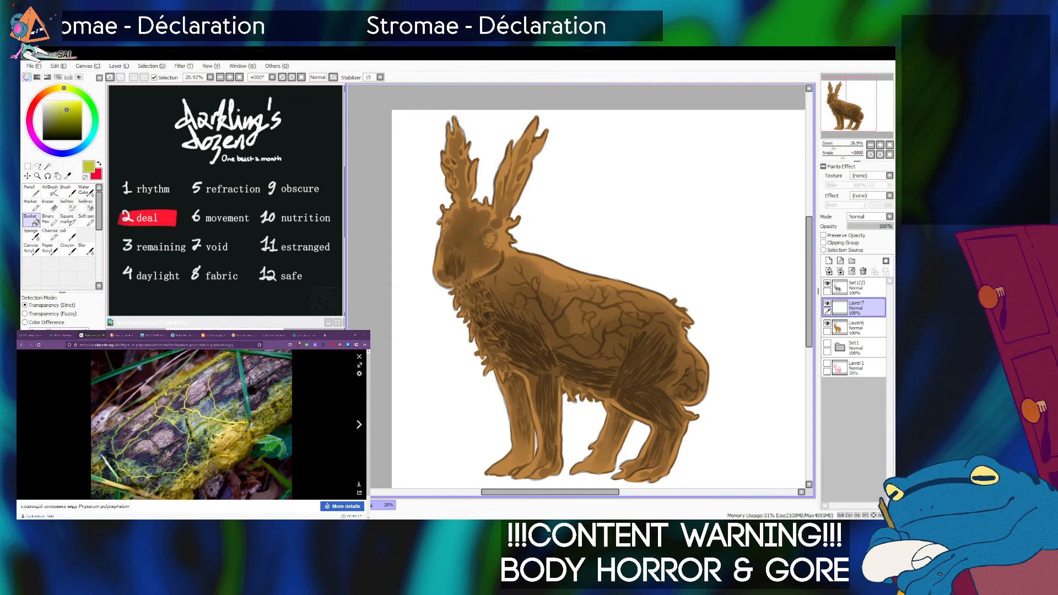
{"action": "left_click", "coordinate": [86, 220]}
{"action": "mouse_move", "coordinate": [537, 300]}
{"action": "left_mouse_down"}
{"action": "mouse_move", "coordinate": [541, 320]}
{"action": "mouse_move", "coordinate": [558, 327]}
{"action": "mouse_move", "coordinate": [557, 308]}
{"action": "mouse_move", "coordinate": [615, 350]}
{"action": "mouse_move", "coordinate": [605, 322]}
{"action": "mouse_move", "coordinate": [637, 316]}
{"action": "mouse_move", "coordinate": [618, 332]}
{"action": "mouse_move", "coordinate": [656, 354]}
{"action": "mouse_move", "coordinate": [644, 320]}
{"action": "mouse_move", "coordinate": [653, 359]}
{"action": "mouse_move", "coordinate": [669, 353]}
{"action": "mouse_move", "coordinate": [673, 381]}
{"action": "mouse_move", "coordinate": [701, 397]}
{"action": "mouse_move", "coordinate": [683, 396]}
{"action": "mouse_move", "coordinate": [688, 377]}
{"action": "mouse_move", "coordinate": [674, 352]}
{"action": "mouse_move", "coordinate": [692, 382]}
{"action": "left_mouse_up"}
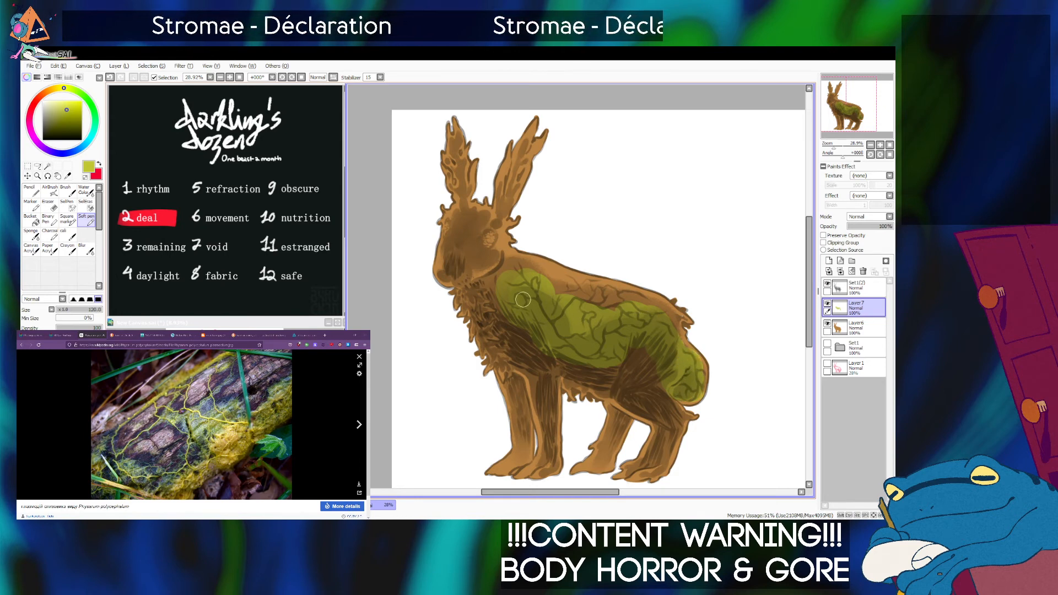
{"action": "left_click_drag", "start_coordinate": [492, 284], "coordinate": [519, 317]}
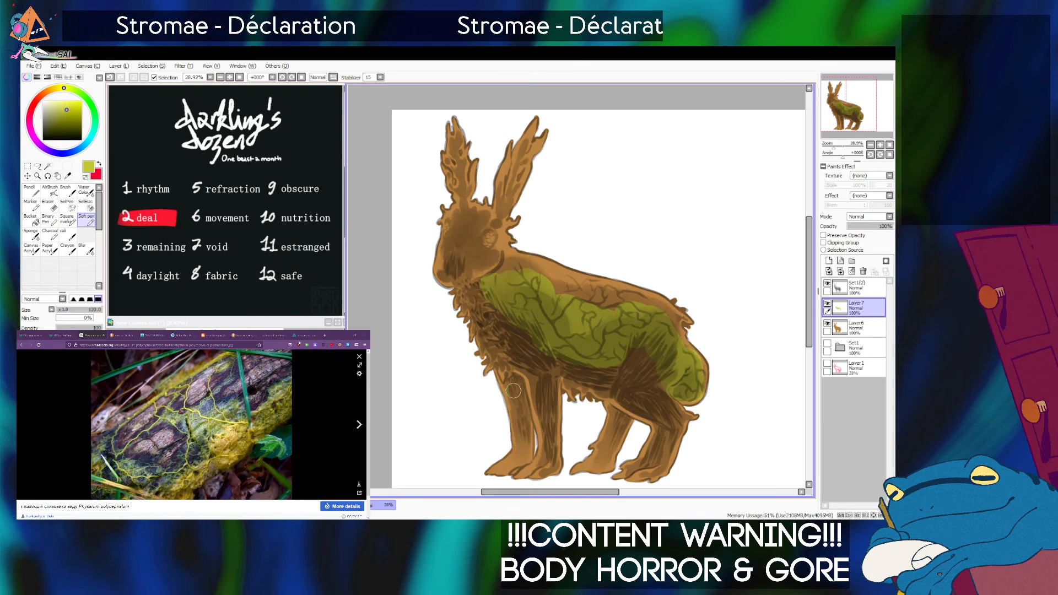
{"action": "left_click_drag", "start_coordinate": [560, 353], "coordinate": [611, 371]}
{"action": "left_click_drag", "start_coordinate": [479, 266], "coordinate": [477, 248]}
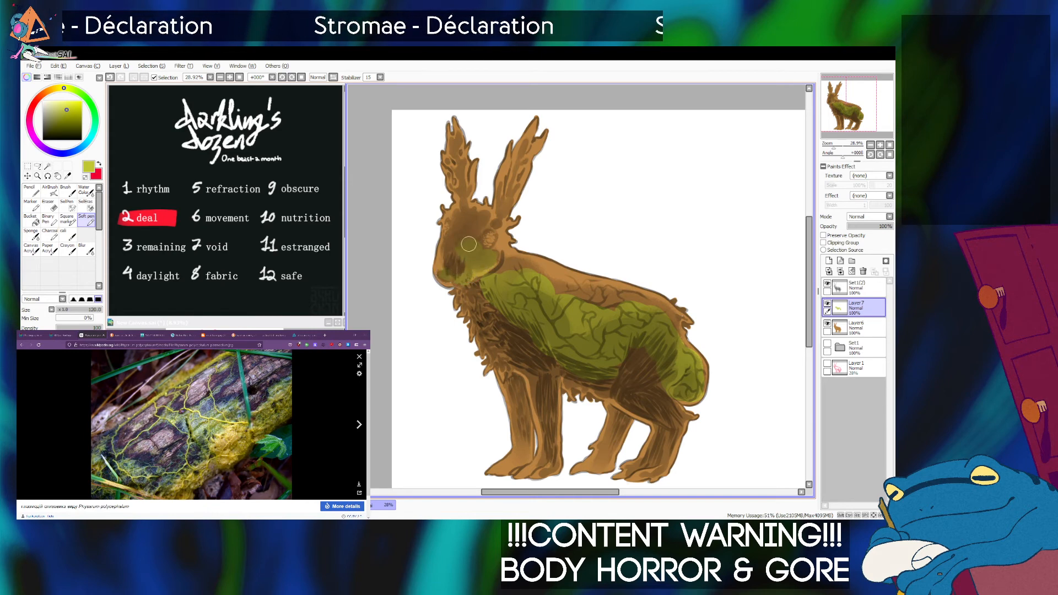
{"action": "mouse_move", "coordinate": [471, 243]}
{"action": "left_mouse_down"}
{"action": "mouse_move", "coordinate": [461, 226]}
{"action": "mouse_move", "coordinate": [446, 234]}
{"action": "left_mouse_up"}
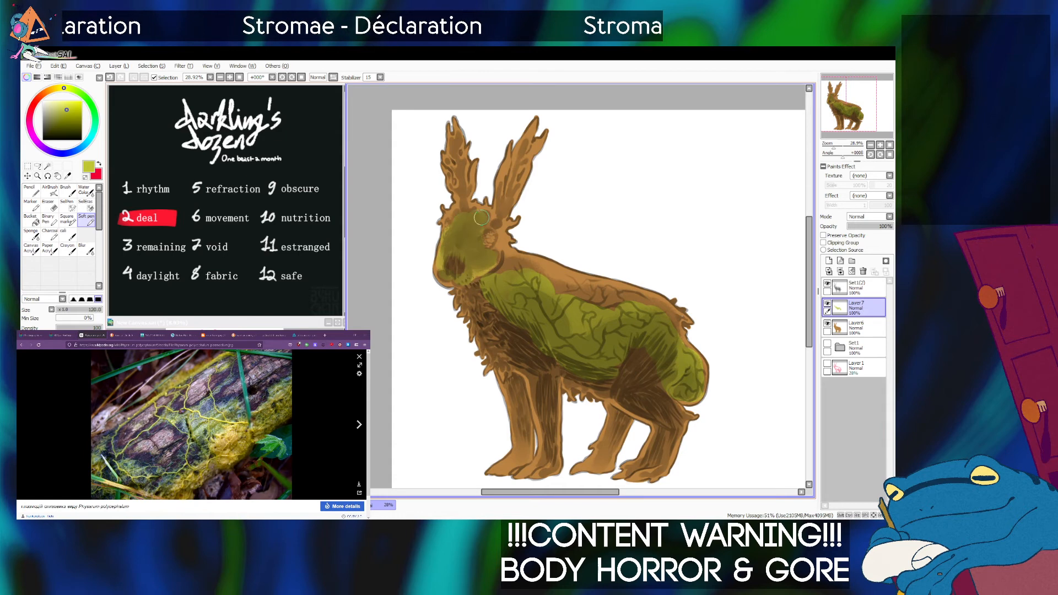
Blend the yellow-green into the brown along the back, haunch and head with the Sponge brush.
{"action": "left_click", "coordinate": [31, 235]}
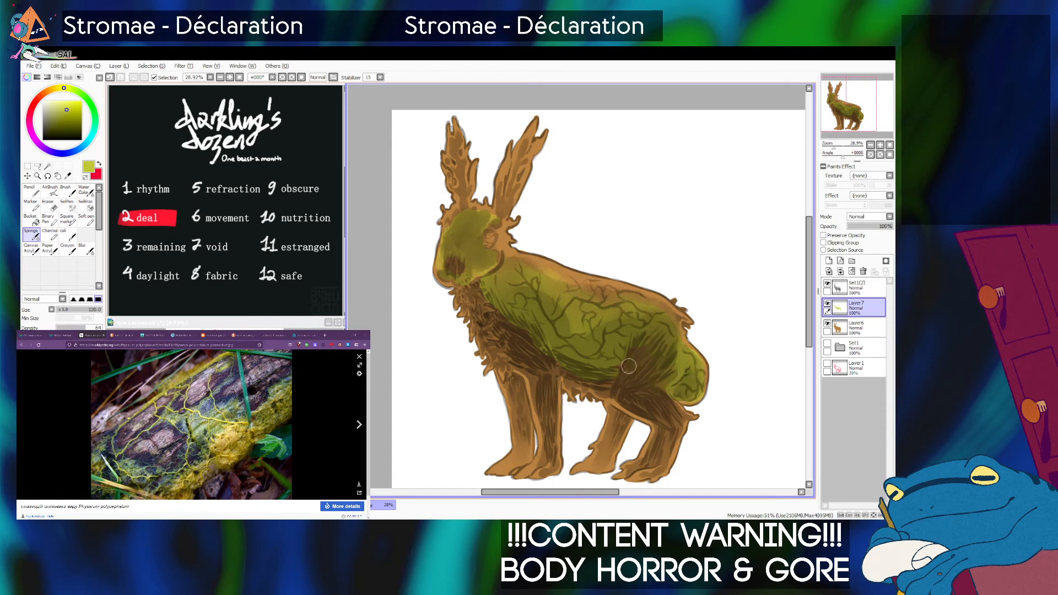
{"action": "key", "text": "bracketleft"}
{"action": "key", "text": "bracketleft"}
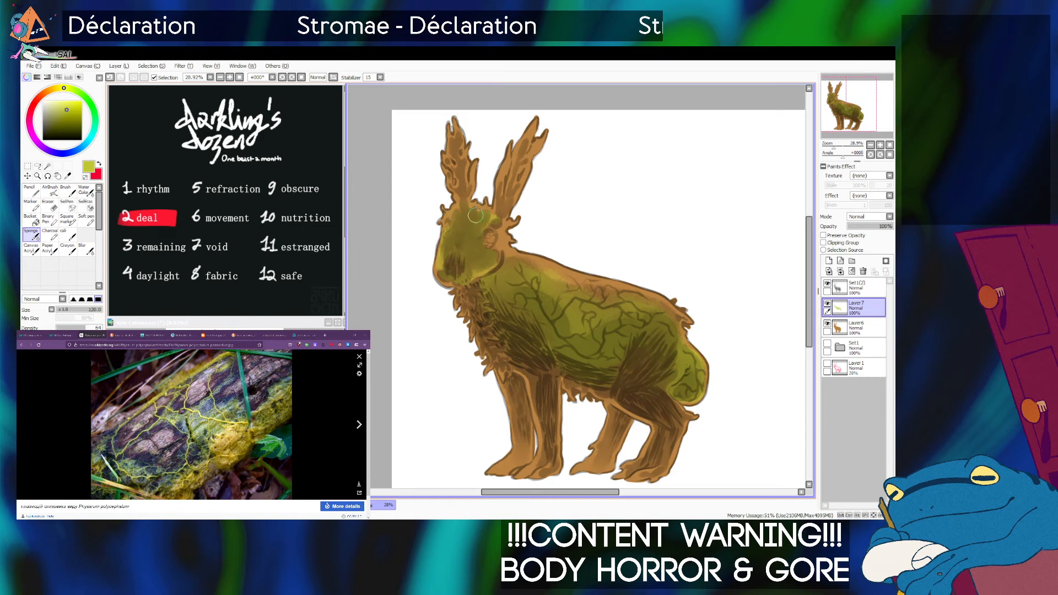
{"action": "left_click_drag", "start_coordinate": [492, 232], "coordinate": [489, 241]}
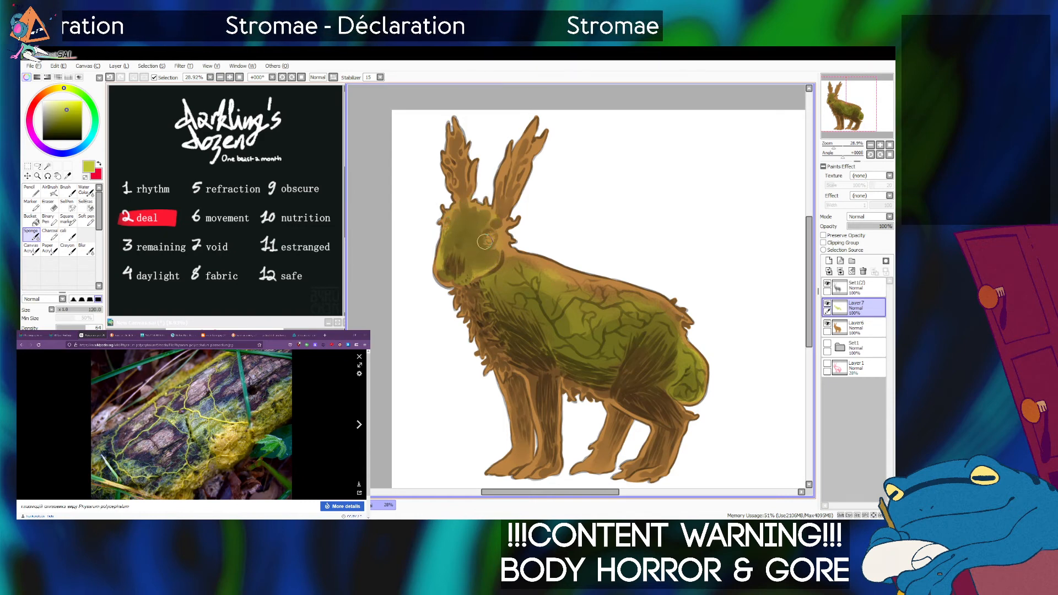
{"action": "key", "text": "bracketright"}
{"action": "key", "text": "bracketright"}
{"action": "key", "text": "bracketright"}
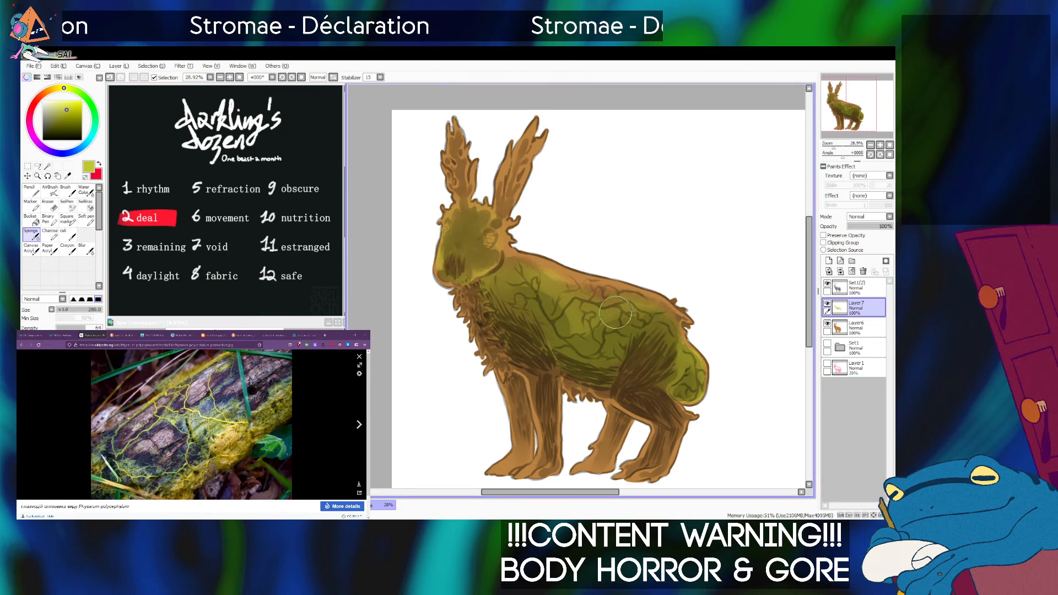
Add a new layer at the top of the stack as a clipping group and fill it with reddish brown.
{"action": "left_click", "coordinate": [828, 261]}
{"action": "left_click", "coordinate": [824, 242]}
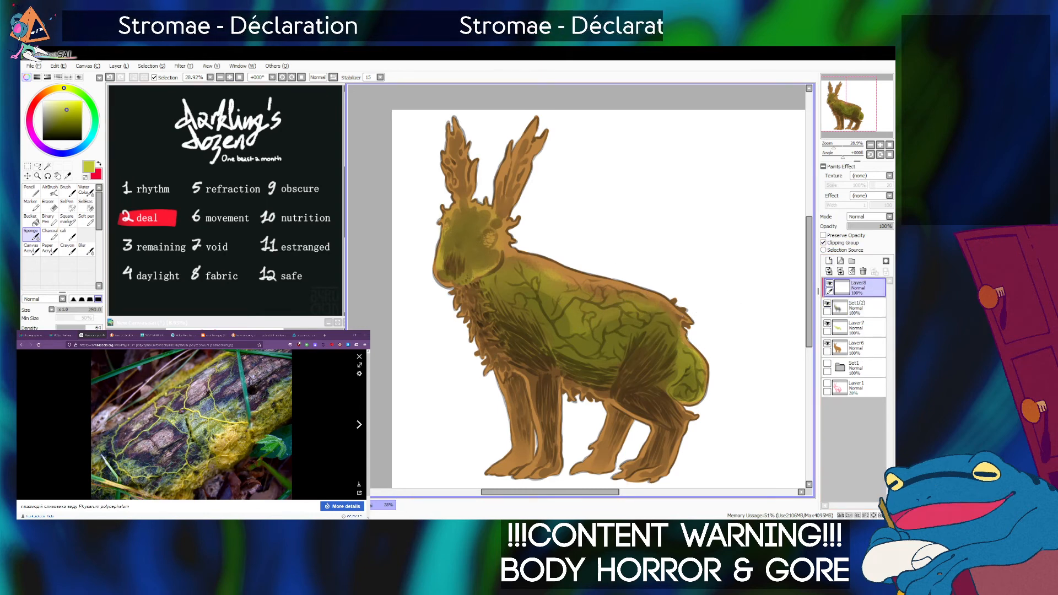
{"action": "left_click_drag", "start_coordinate": [80, 121], "coordinate": [78, 117]}
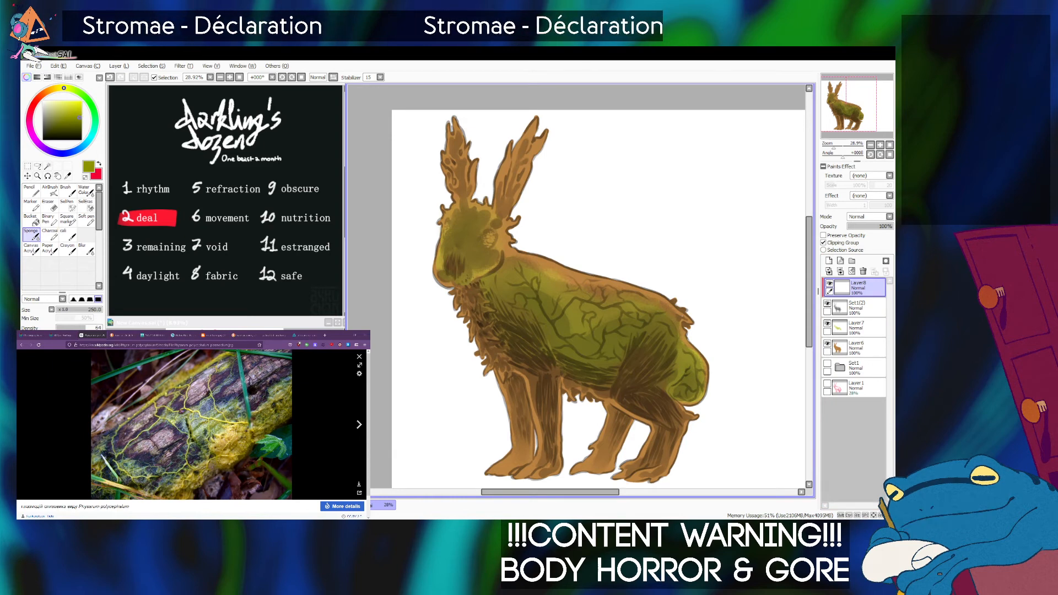
{"action": "left_click", "coordinate": [47, 91]}
{"action": "left_click", "coordinate": [32, 220]}
{"action": "left_click", "coordinate": [551, 309]}
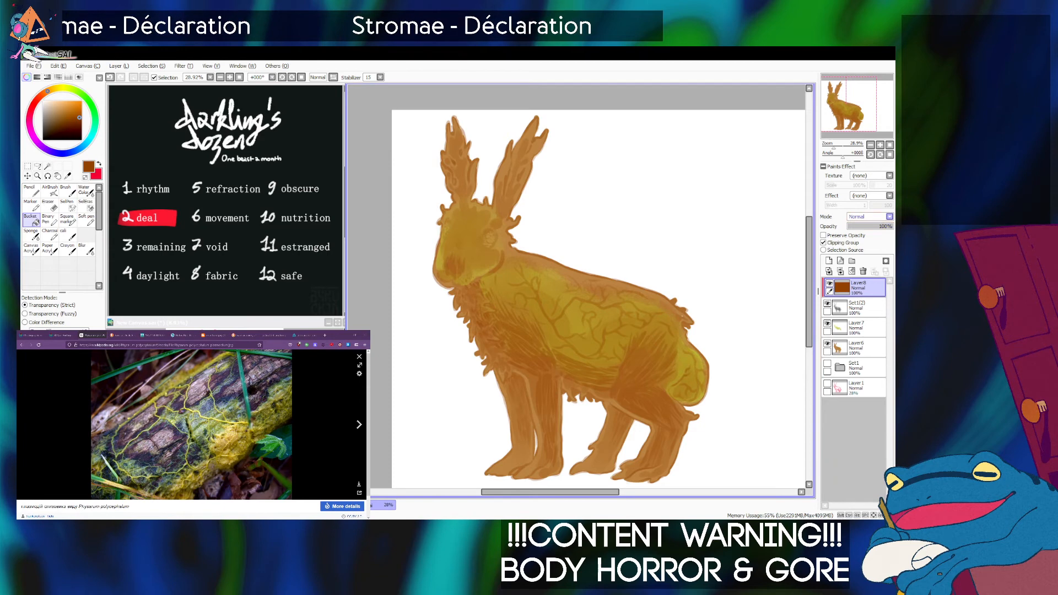
Lower the brown overlay layer's opacity to about 43% and shift its fill to a darker, redder brown with a hue adjustment.
{"action": "left_click_drag", "start_coordinate": [879, 226], "coordinate": [868, 226]}
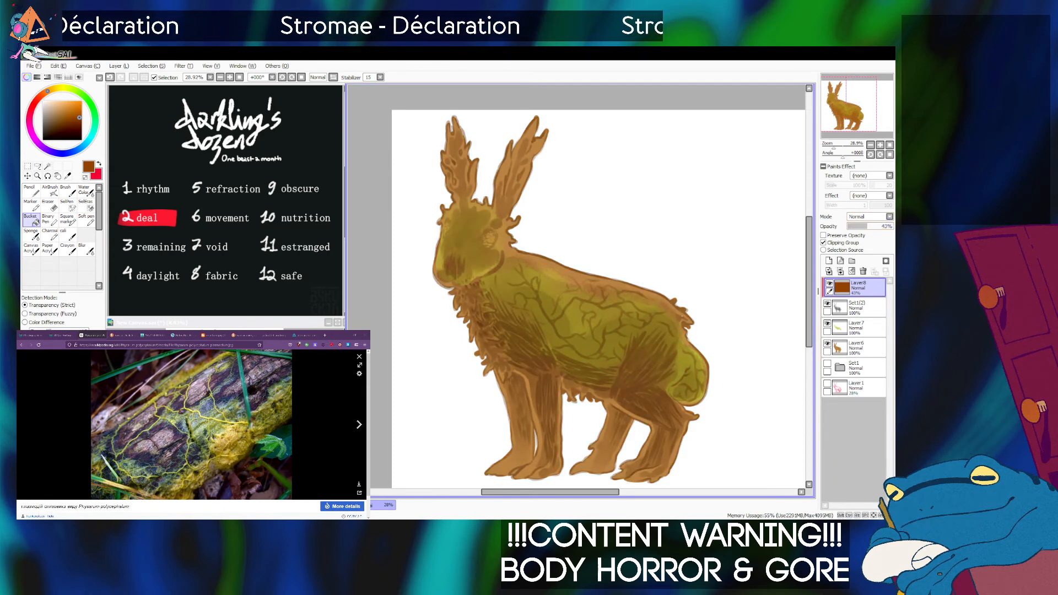
{"action": "key", "text": "ctrl+u"}
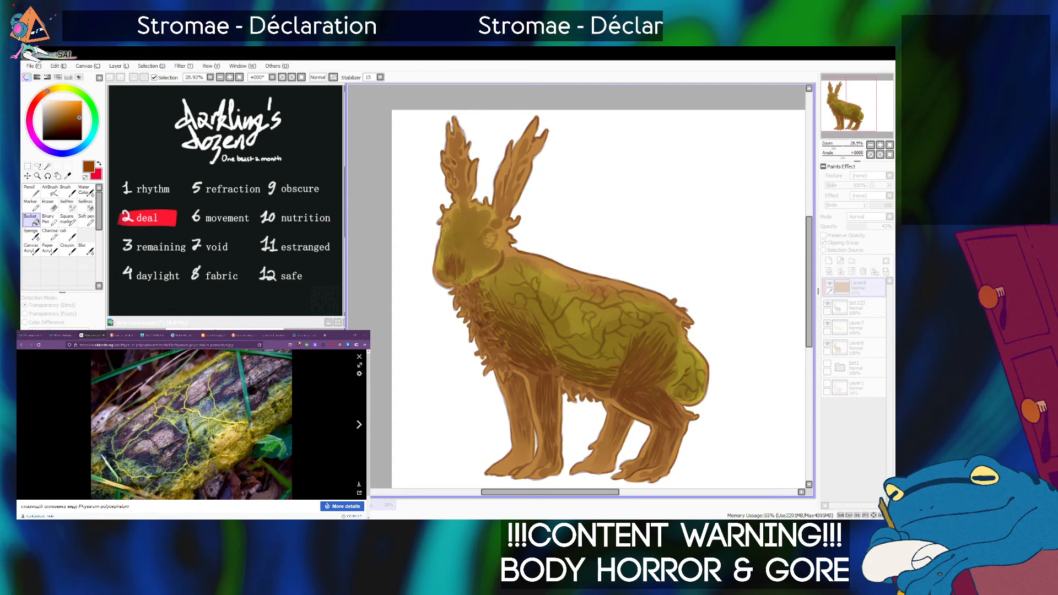
{"action": "key", "text": "Return"}
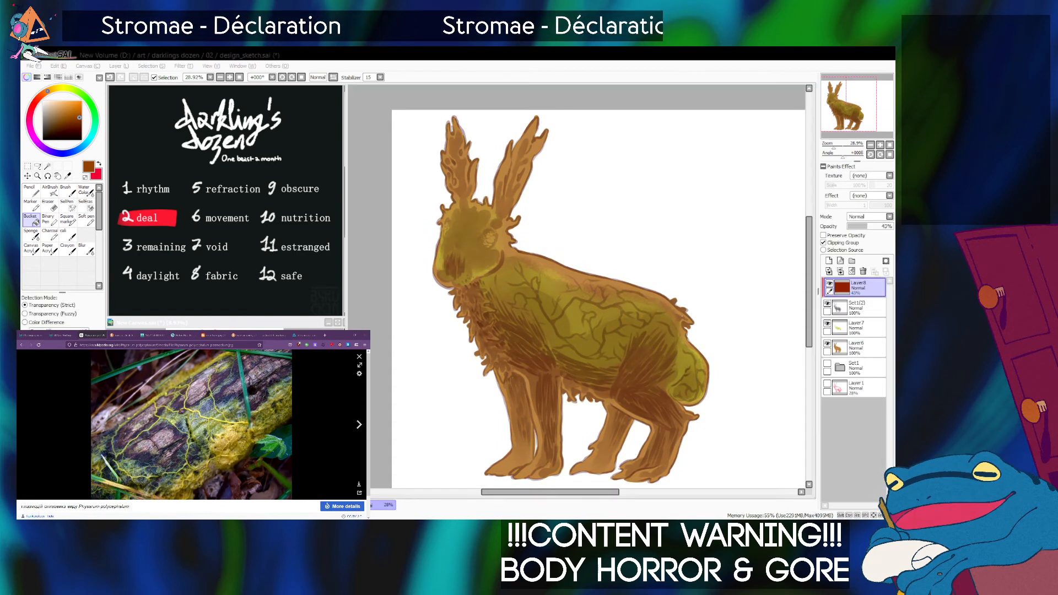
Examine the siphonophore plates and the Portuguese man o' war photo in the browser as color references.
{"action": "left_click", "coordinate": [273, 335]}
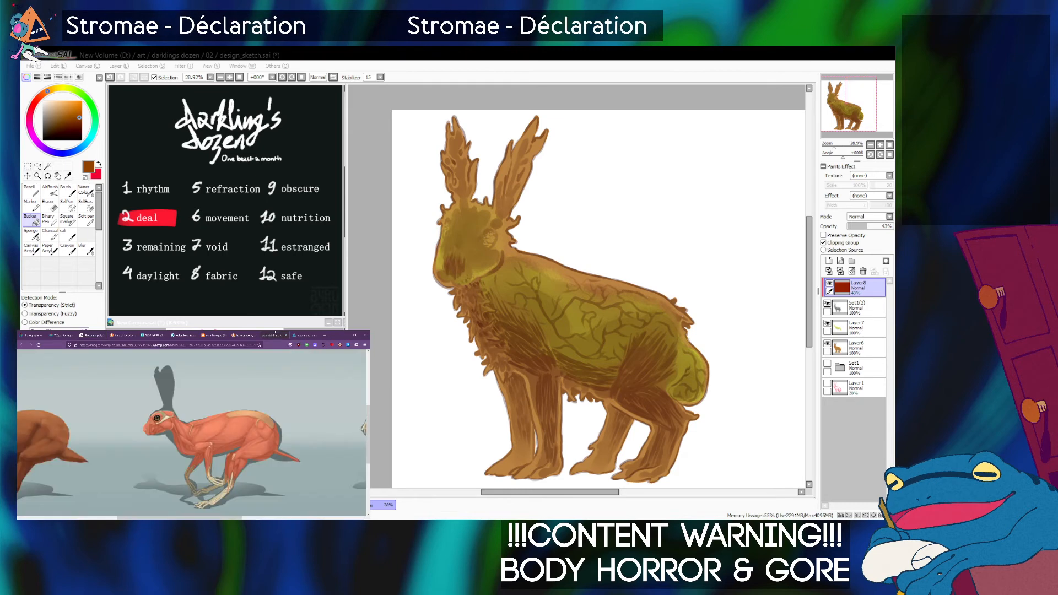
{"action": "left_click", "coordinate": [62, 335]}
{"action": "left_click", "coordinate": [32, 336]}
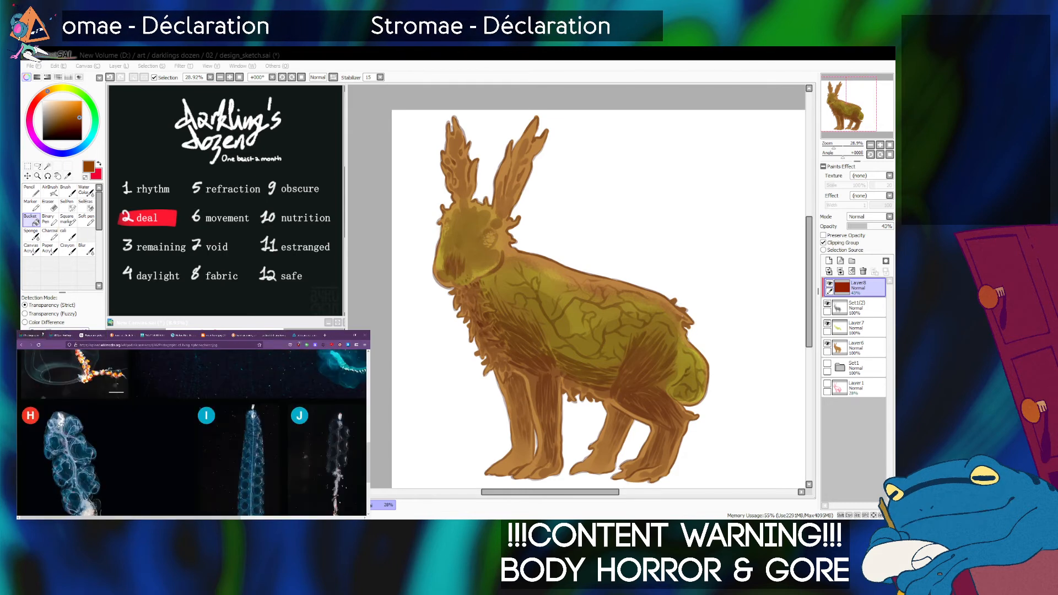
{"action": "scroll", "coordinate": [193, 432], "scroll_direction": "up", "scroll_amount": 5}
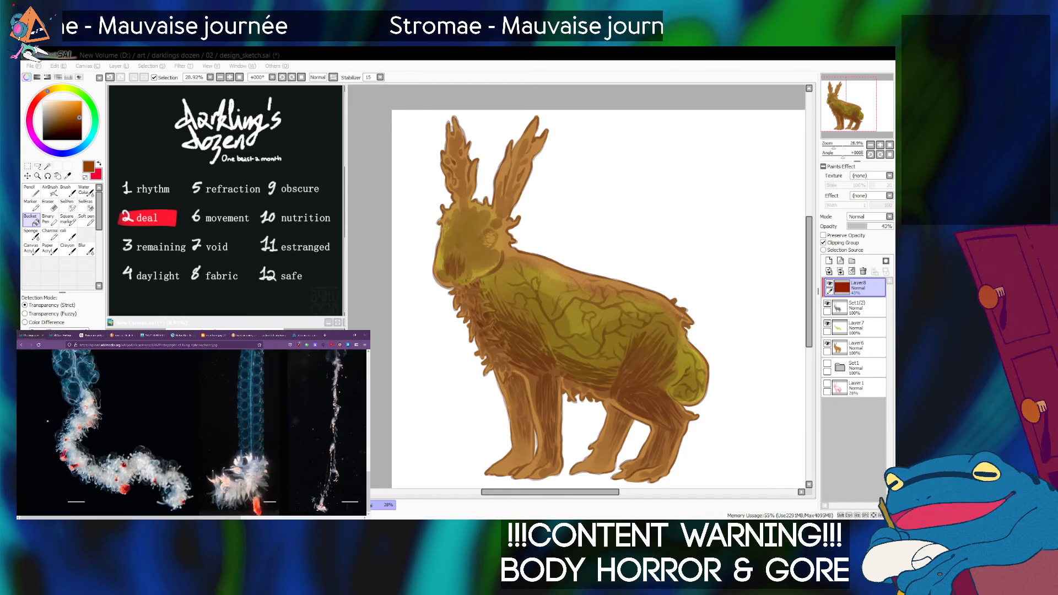
{"action": "scroll", "coordinate": [50, 420], "scroll_direction": "right", "scroll_amount": 3}
{"action": "scroll", "coordinate": [127, 420], "scroll_direction": "up", "scroll_amount": 5}
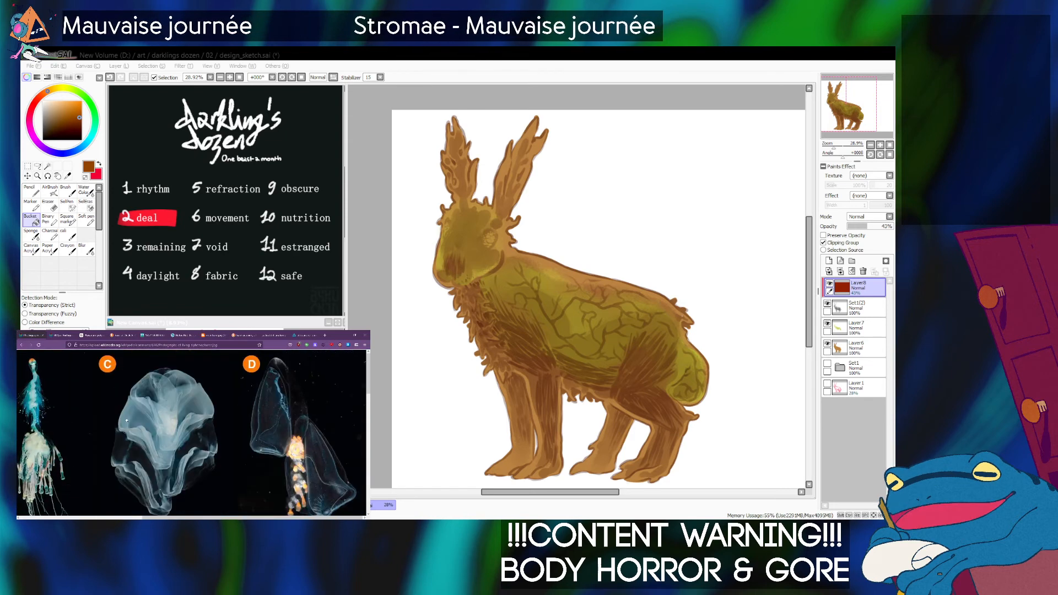
{"action": "scroll", "coordinate": [127, 421], "scroll_direction": "down", "scroll_amount": 5}
{"action": "scroll", "coordinate": [126, 420], "scroll_direction": "down", "scroll_amount": 5}
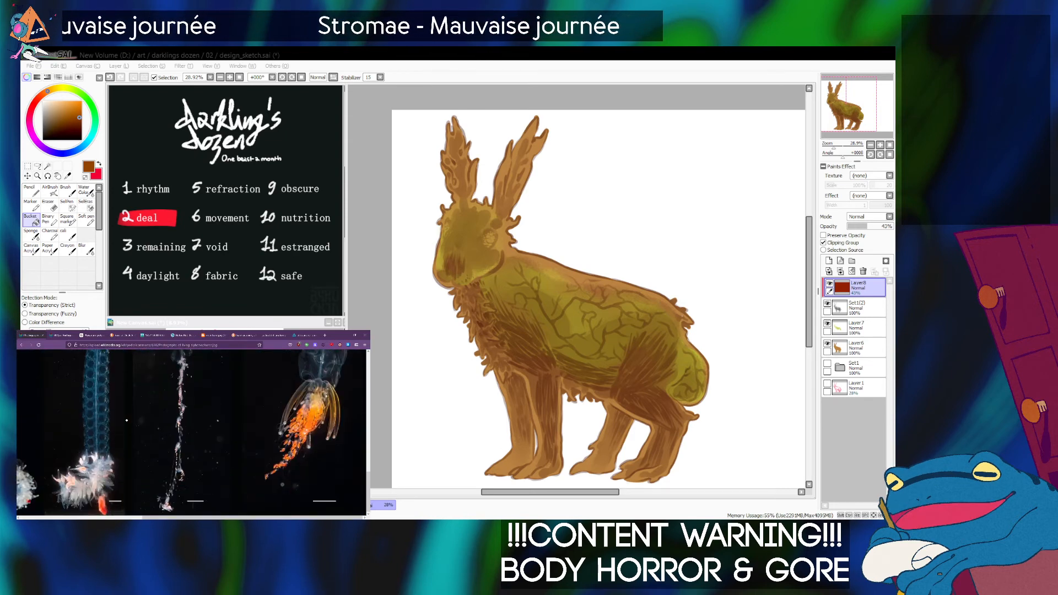
{"action": "left_click", "coordinate": [62, 335]}
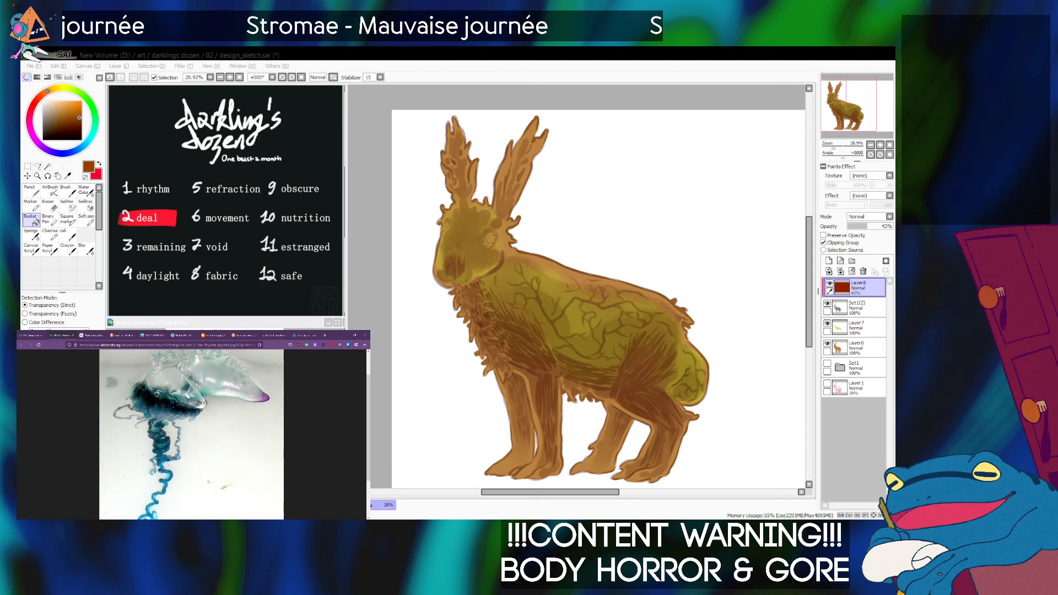
{"action": "key", "text": "alt+Tab"}
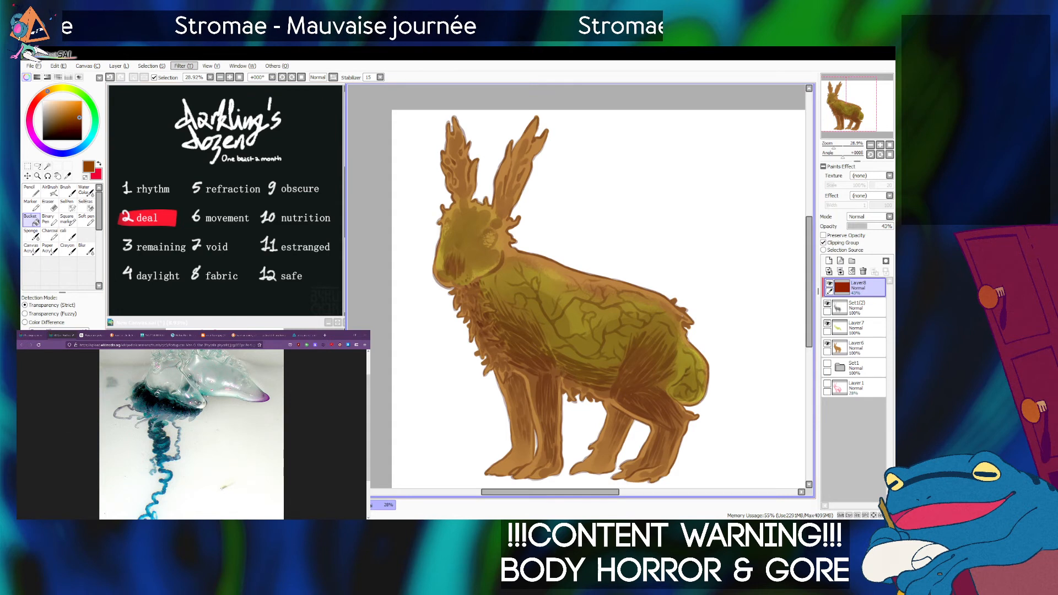
Recolor the overlay fill to dark teal at 100% opacity and add a new clipping-group layer above it.
{"action": "key", "text": "ctrl+u"}
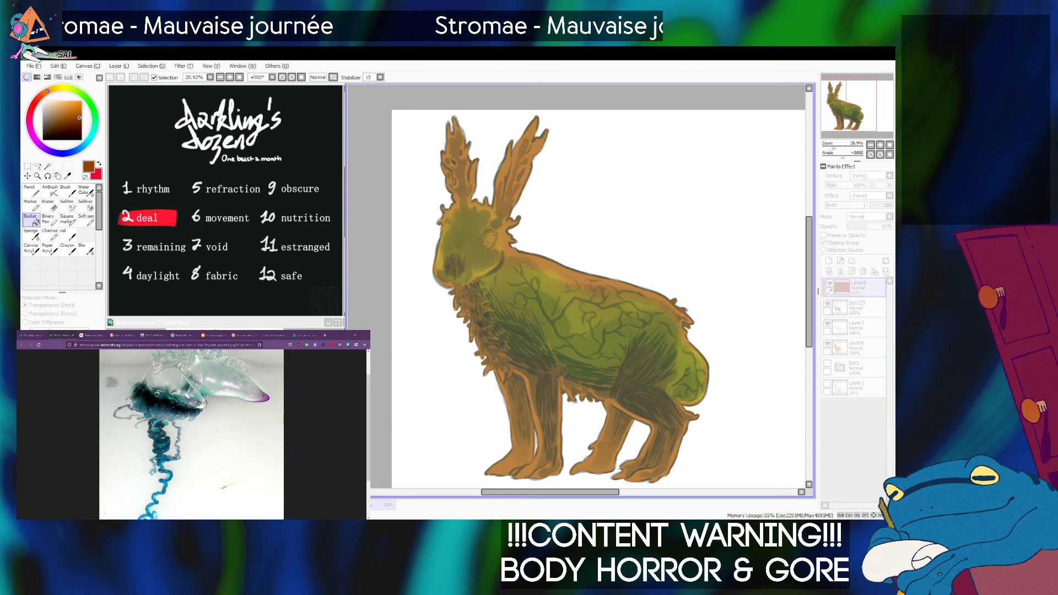
{"action": "key", "text": "Return"}
{"action": "left_click_drag", "start_coordinate": [867, 227], "coordinate": [892, 227]}
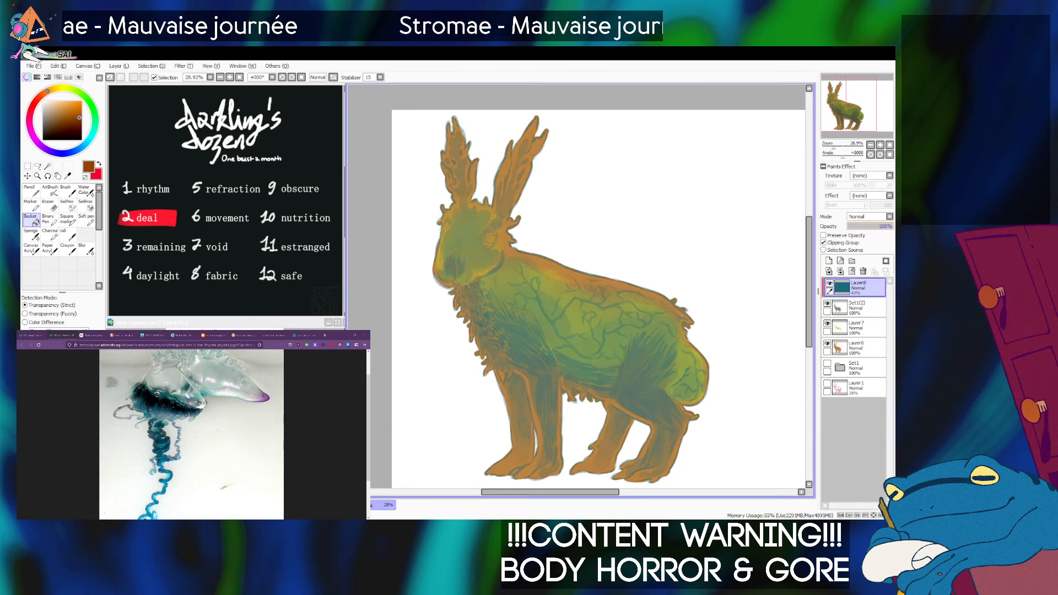
{"action": "key", "text": "ctrl+u"}
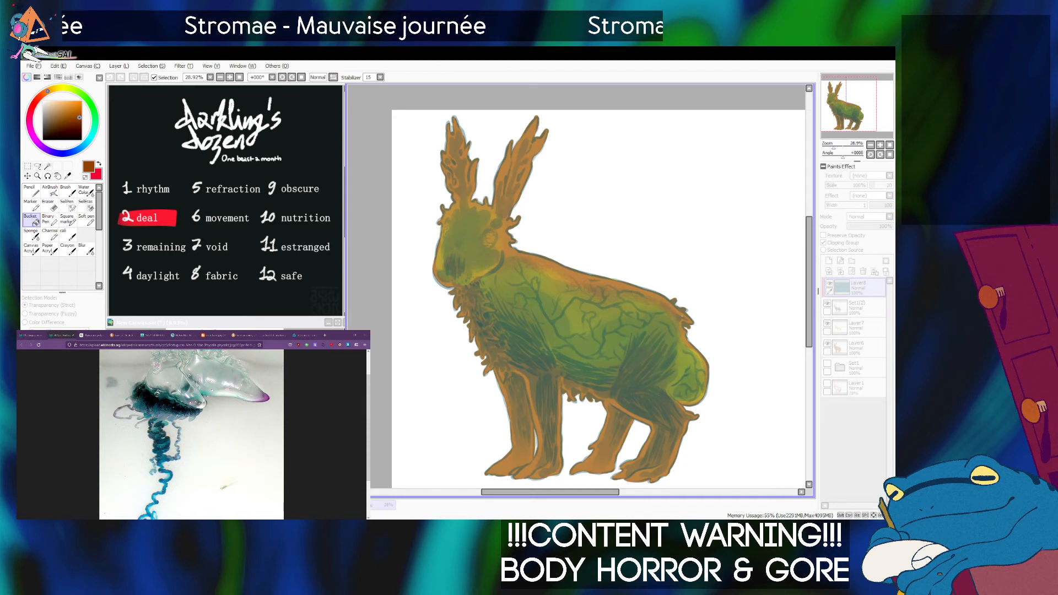
{"action": "key", "text": "Return"}
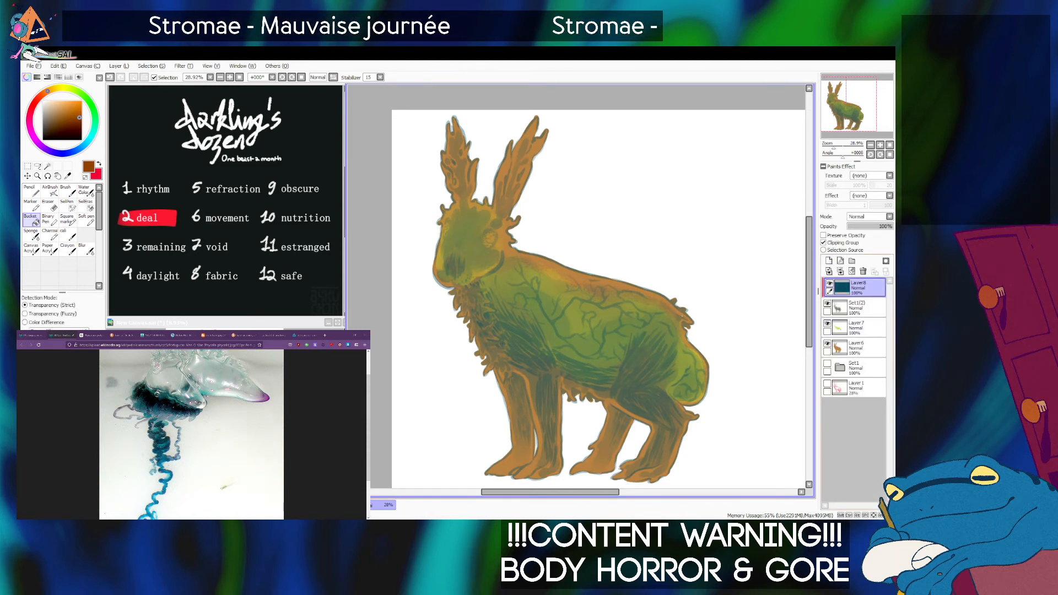
{"action": "key", "text": "ctrl+shift+n"}
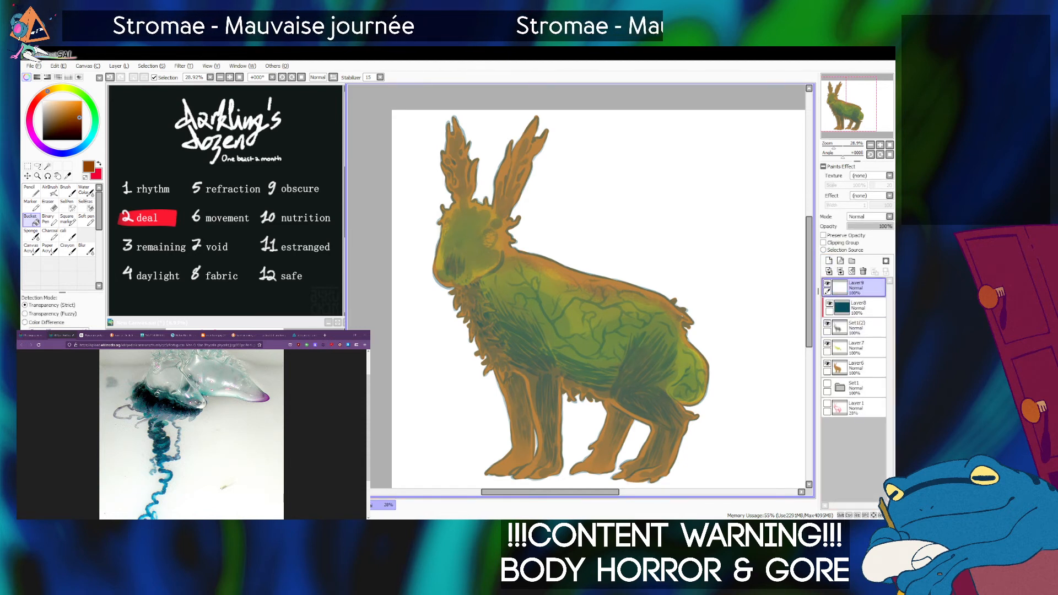
{"action": "left_click", "coordinate": [842, 242]}
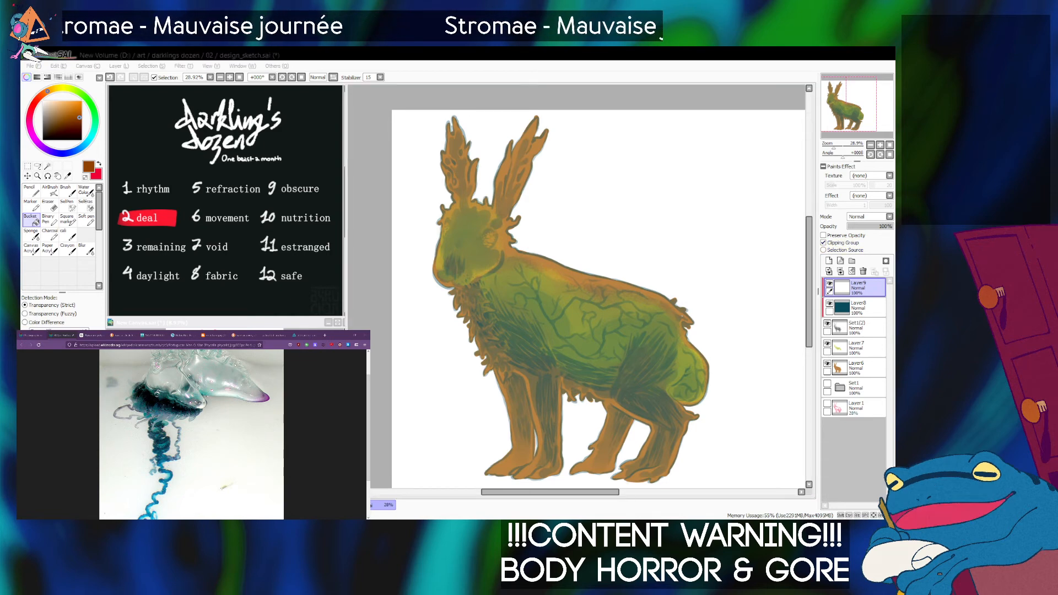
Examine the hare, rodent, slime-mold and rabbit anatomy reference images in the browser.
{"action": "left_click", "coordinate": [274, 335]}
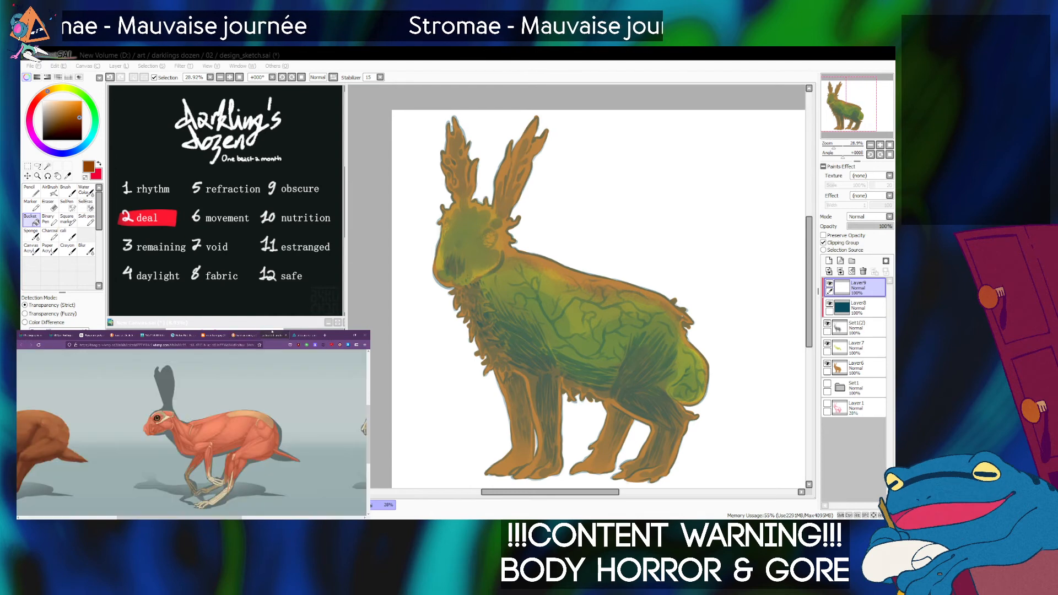
{"action": "left_click", "coordinate": [303, 334]}
{"action": "left_click", "coordinate": [154, 335]}
{"action": "left_click", "coordinate": [177, 334]}
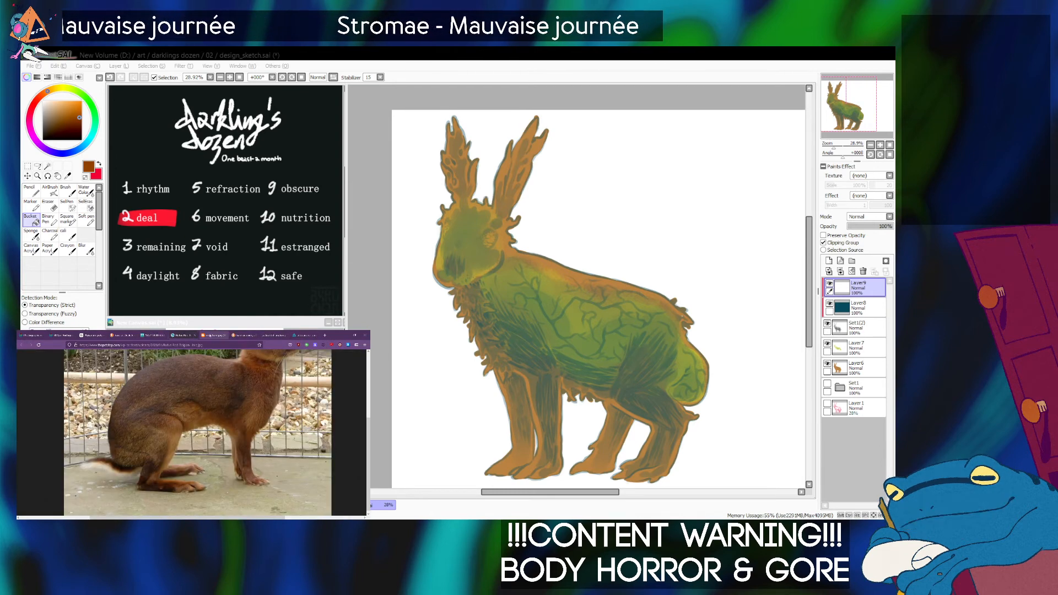
{"action": "left_click", "coordinate": [154, 334]}
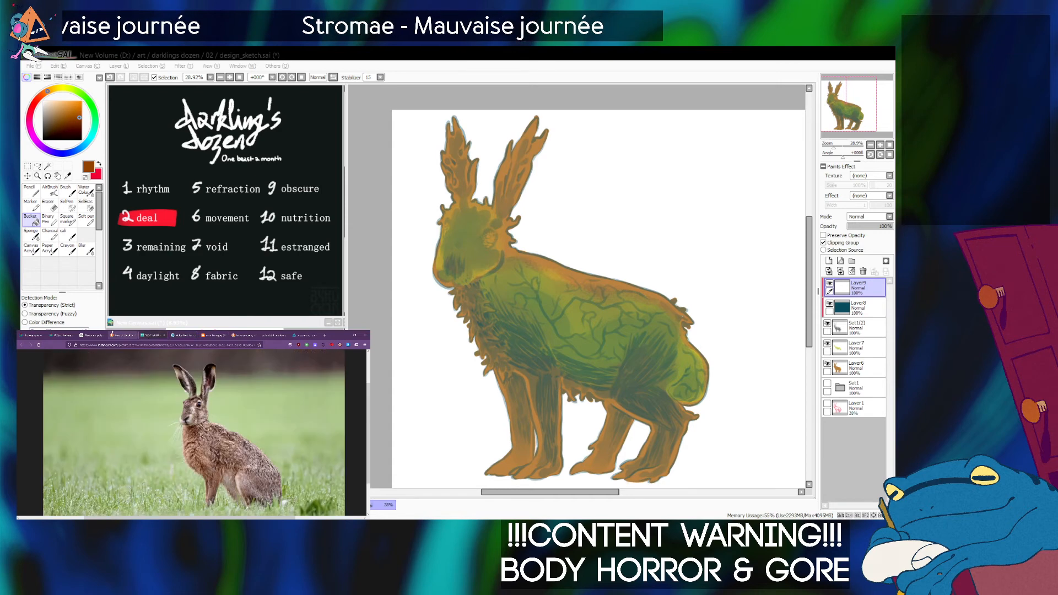
{"action": "left_click", "coordinate": [88, 334]}
{"action": "left_click", "coordinate": [87, 335]}
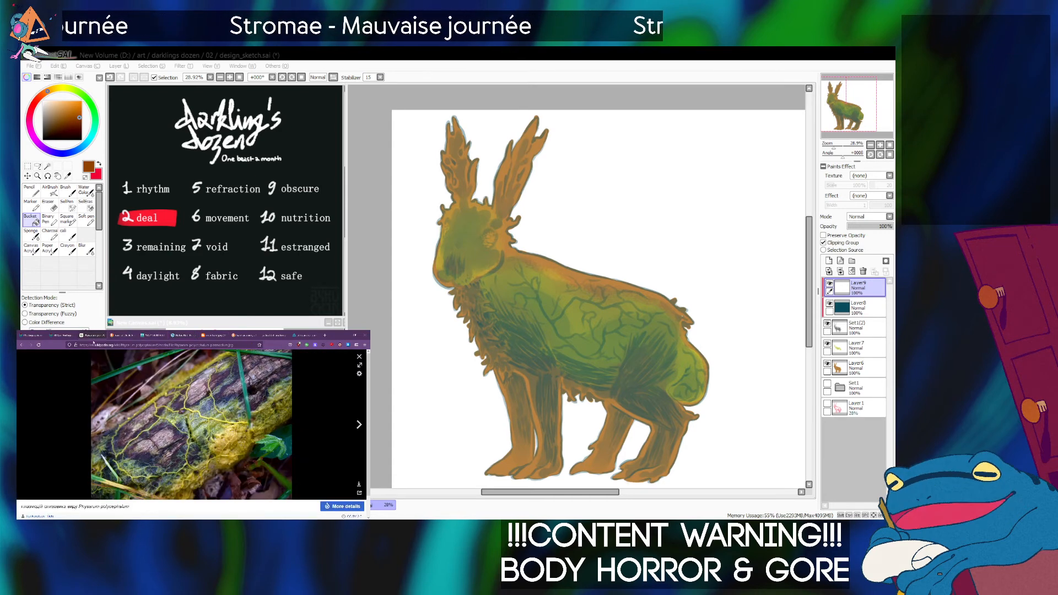
{"action": "left_click", "coordinate": [243, 336]}
Return to the painting, choose a golden yellow with the Soft pen, and try a short stroke on the shoulder.
{"action": "left_click", "coordinate": [579, 298]}
{"action": "left_click", "coordinate": [57, 88]}
{"action": "left_click", "coordinate": [74, 102]}
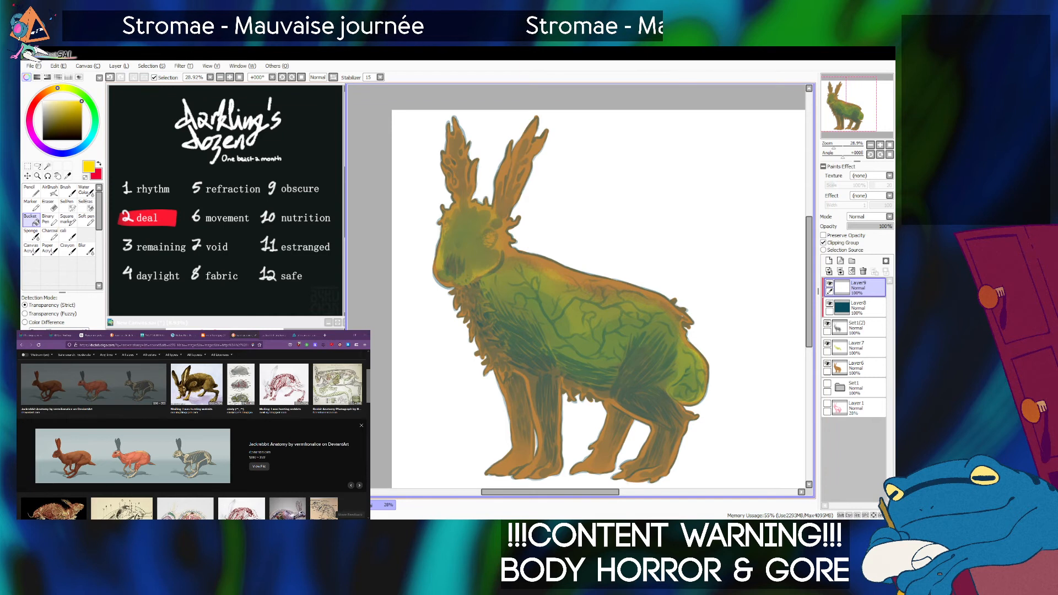
{"action": "left_click", "coordinate": [86, 220]}
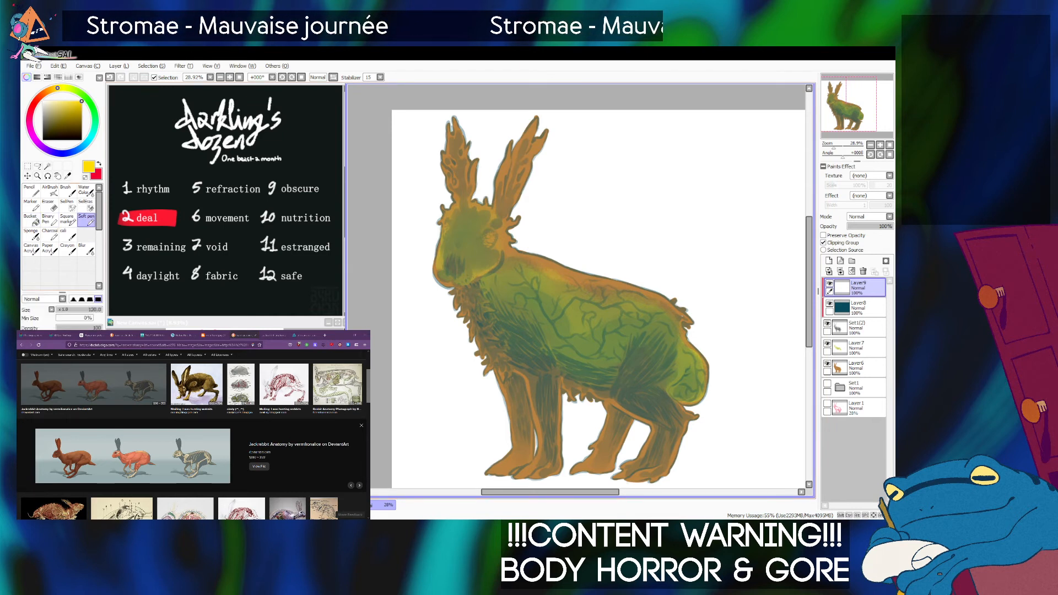
{"action": "mouse_move", "coordinate": [522, 275]}
{"action": "left_mouse_down"}
{"action": "mouse_move", "coordinate": [545, 304]}
{"action": "mouse_move", "coordinate": [536, 286]}
{"action": "left_mouse_up"}
{"action": "key", "text": "ctrl+z"}
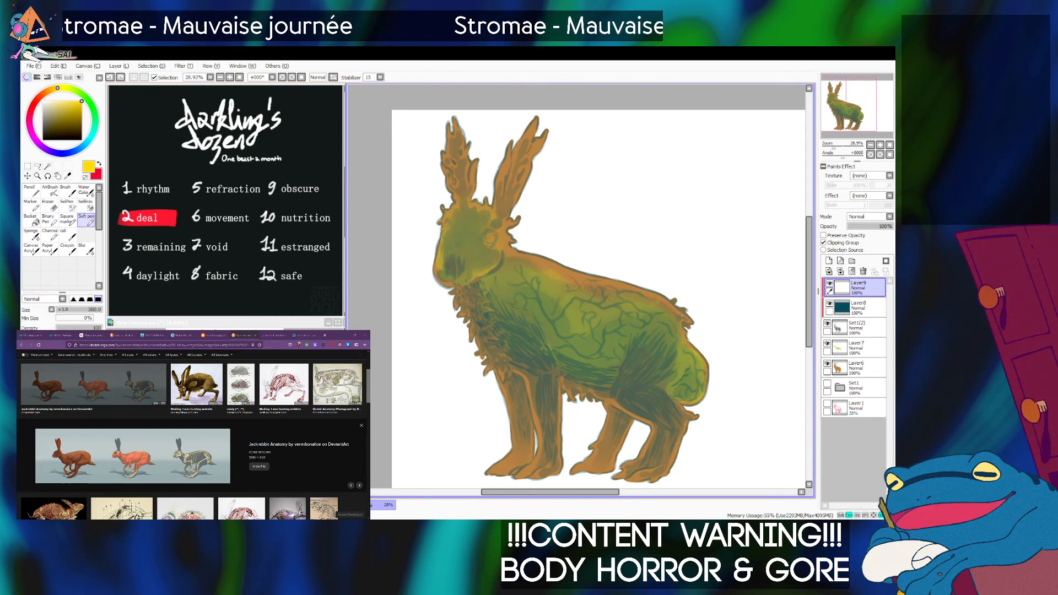
Paint a yellow patch from the shoulder along the upper back on the top layer with a size 160 pen.
{"action": "left_click", "coordinate": [828, 323]}
{"action": "left_click", "coordinate": [828, 324]}
{"action": "left_click", "coordinate": [860, 328]}
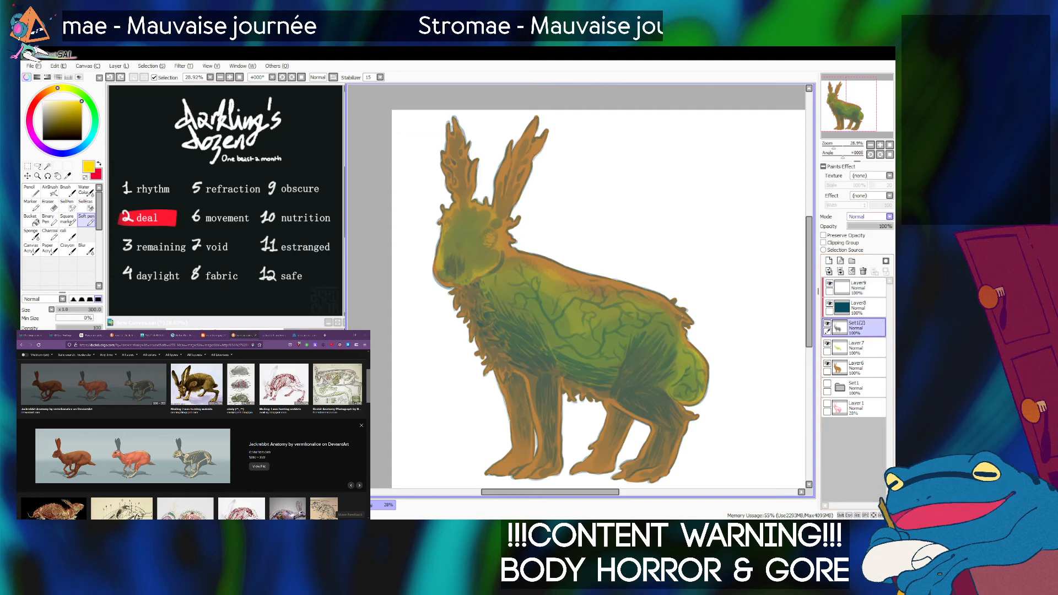
{"action": "left_click_drag", "start_coordinate": [834, 146], "coordinate": [839, 145]}
{"action": "left_click_drag", "start_coordinate": [846, 104], "coordinate": [842, 106]}
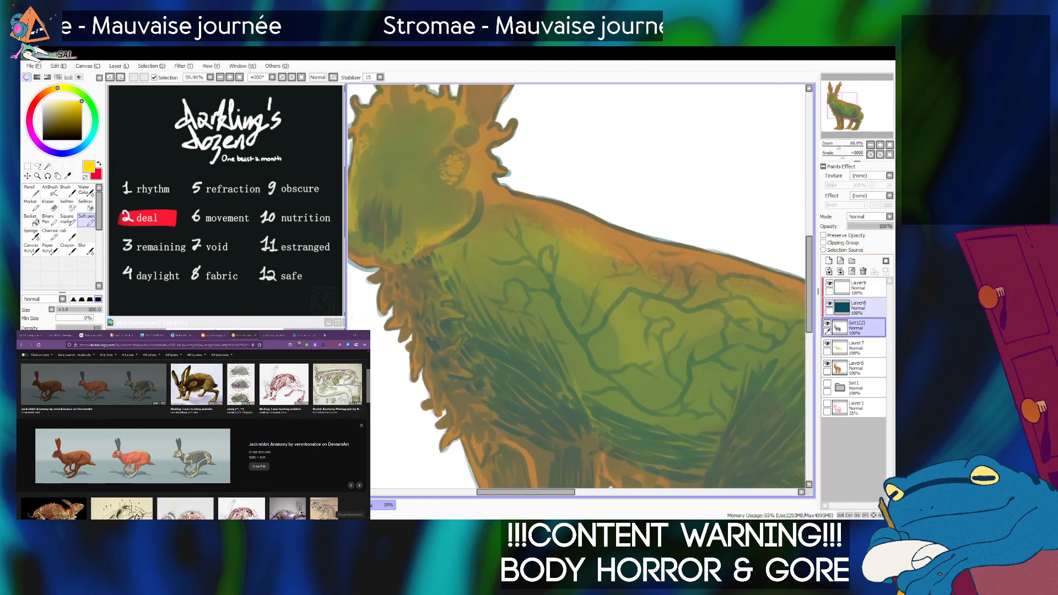
{"action": "left_click", "coordinate": [861, 288]}
{"action": "key", "text": "bracketleft"}
{"action": "key", "text": "bracketleft"}
{"action": "key", "text": "bracketleft"}
{"action": "mouse_move", "coordinate": [522, 235]}
{"action": "left_mouse_down"}
{"action": "mouse_move", "coordinate": [557, 293]}
{"action": "mouse_move", "coordinate": [536, 244]}
{"action": "mouse_move", "coordinate": [553, 266]}
{"action": "mouse_move", "coordinate": [567, 253]}
{"action": "mouse_move", "coordinate": [592, 274]}
{"action": "mouse_move", "coordinate": [567, 233]}
{"action": "mouse_move", "coordinate": [669, 298]}
{"action": "left_mouse_up"}
Try the Shade blending mode on the line-art layer, and undo it together with a stray stroke.
{"action": "left_click", "coordinate": [860, 328]}
{"action": "left_click", "coordinate": [869, 217]}
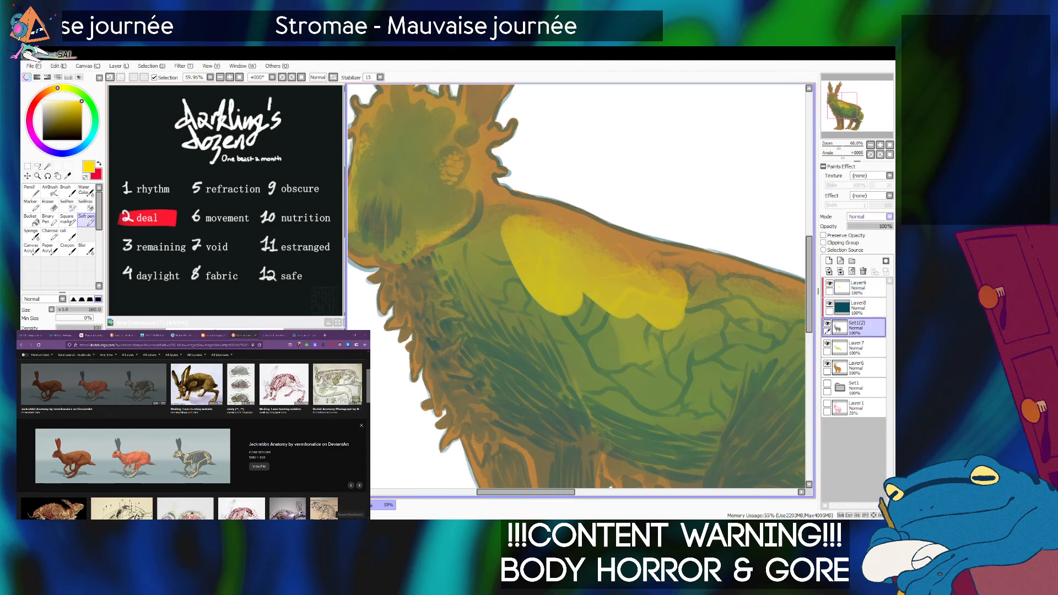
{"action": "left_click", "coordinate": [861, 255]}
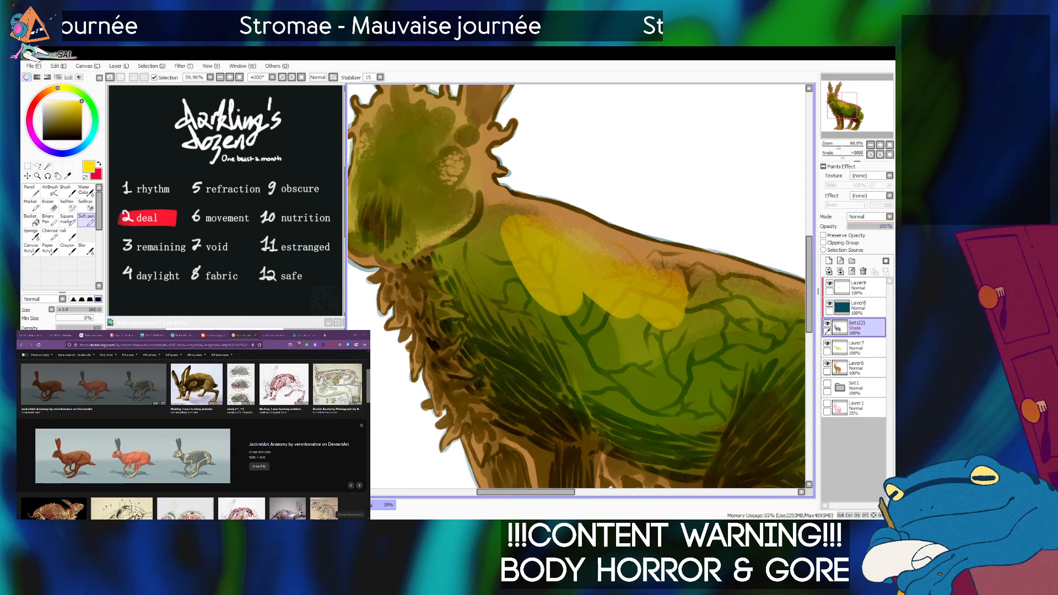
{"action": "key", "text": "ctrl+z"}
{"action": "mouse_move", "coordinate": [550, 248]}
{"action": "left_mouse_down"}
{"action": "mouse_move", "coordinate": [573, 256]}
{"action": "mouse_move", "coordinate": [548, 299]}
{"action": "left_mouse_up"}
{"action": "key", "text": "ctrl+z"}
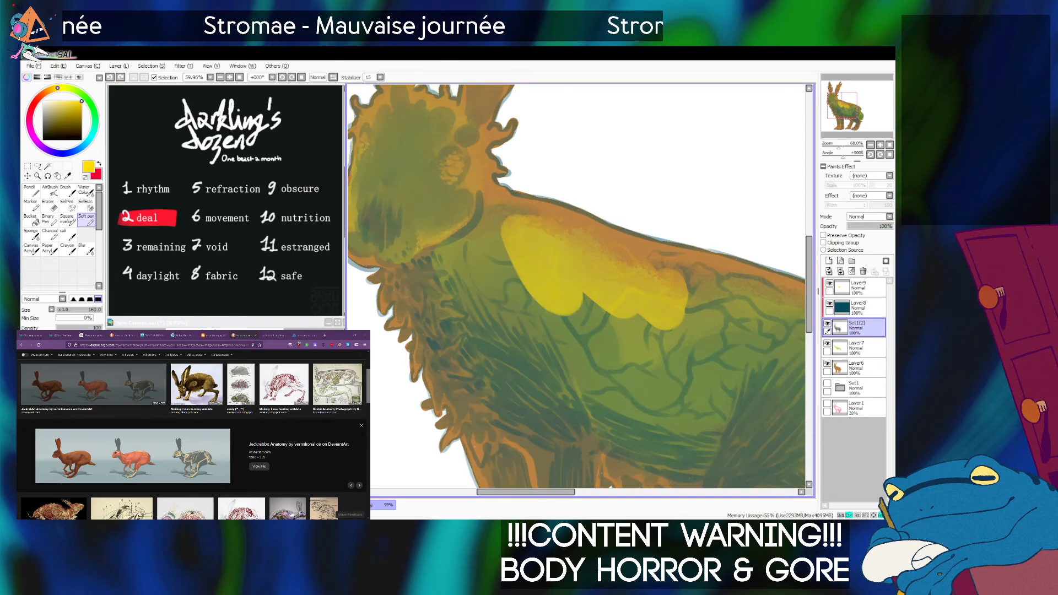
Extend the yellow on the top clipping layer across the hare's shoulder, flank, rump and tail.
{"action": "left_click", "coordinate": [860, 288]}
{"action": "mouse_move", "coordinate": [566, 252]}
{"action": "left_mouse_down"}
{"action": "mouse_move", "coordinate": [527, 237]}
{"action": "mouse_move", "coordinate": [627, 353]}
{"action": "mouse_move", "coordinate": [681, 296]}
{"action": "mouse_move", "coordinate": [649, 264]}
{"action": "mouse_move", "coordinate": [749, 302]}
{"action": "mouse_move", "coordinate": [777, 300]}
{"action": "mouse_move", "coordinate": [726, 336]}
{"action": "mouse_move", "coordinate": [739, 357]}
{"action": "mouse_move", "coordinate": [667, 362]}
{"action": "mouse_move", "coordinate": [632, 342]}
{"action": "mouse_move", "coordinate": [636, 380]}
{"action": "mouse_move", "coordinate": [597, 375]}
{"action": "mouse_move", "coordinate": [711, 393]}
{"action": "mouse_move", "coordinate": [708, 422]}
{"action": "left_mouse_up"}
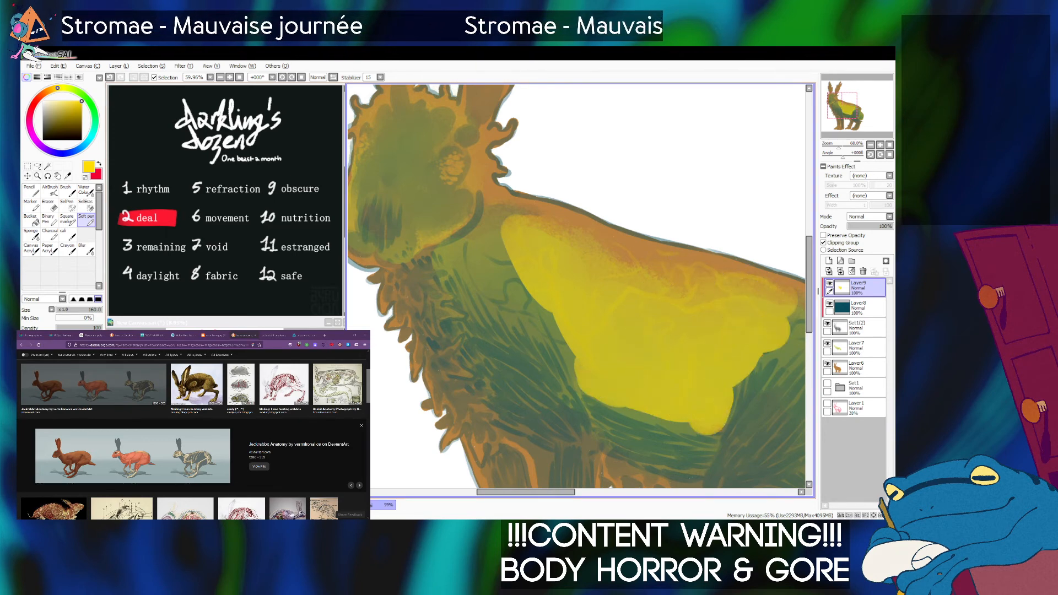
{"action": "left_click_drag", "start_coordinate": [728, 287], "coordinate": [672, 280]}
{"action": "mouse_move", "coordinate": [710, 328]}
{"action": "left_mouse_down"}
{"action": "mouse_move", "coordinate": [761, 327]}
{"action": "mouse_move", "coordinate": [776, 349]}
{"action": "left_mouse_up"}
{"action": "mouse_move", "coordinate": [510, 278]}
{"action": "left_mouse_down"}
{"action": "mouse_move", "coordinate": [444, 251]}
{"action": "mouse_move", "coordinate": [458, 284]}
{"action": "mouse_move", "coordinate": [502, 315]}
{"action": "mouse_move", "coordinate": [507, 343]}
{"action": "left_mouse_up"}
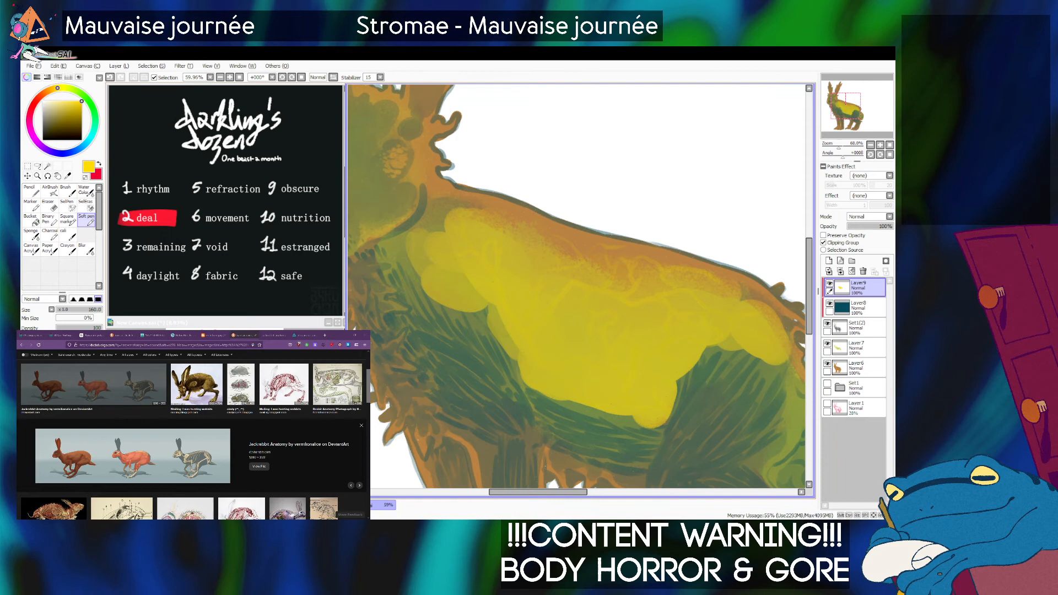
{"action": "left_click_drag", "start_coordinate": [513, 276], "coordinate": [683, 347]}
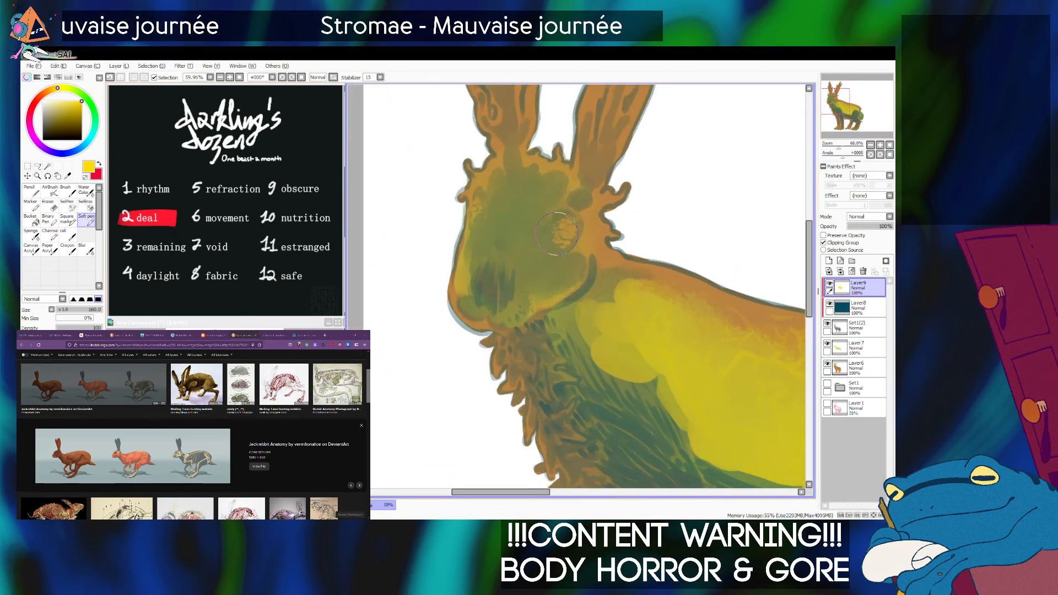
{"action": "mouse_move", "coordinate": [738, 430]}
{"action": "left_mouse_down"}
{"action": "mouse_move", "coordinate": [385, 209]}
{"action": "mouse_move", "coordinate": [391, 215]}
{"action": "left_mouse_up"}
{"action": "mouse_move", "coordinate": [633, 333]}
{"action": "left_mouse_down"}
{"action": "mouse_move", "coordinate": [656, 298]}
{"action": "mouse_move", "coordinate": [648, 270]}
{"action": "mouse_move", "coordinate": [654, 310]}
{"action": "left_mouse_up"}
{"action": "left_click_drag", "start_coordinate": [838, 146], "coordinate": [837, 146]}
{"action": "left_click_drag", "start_coordinate": [551, 264], "coordinate": [670, 322]}
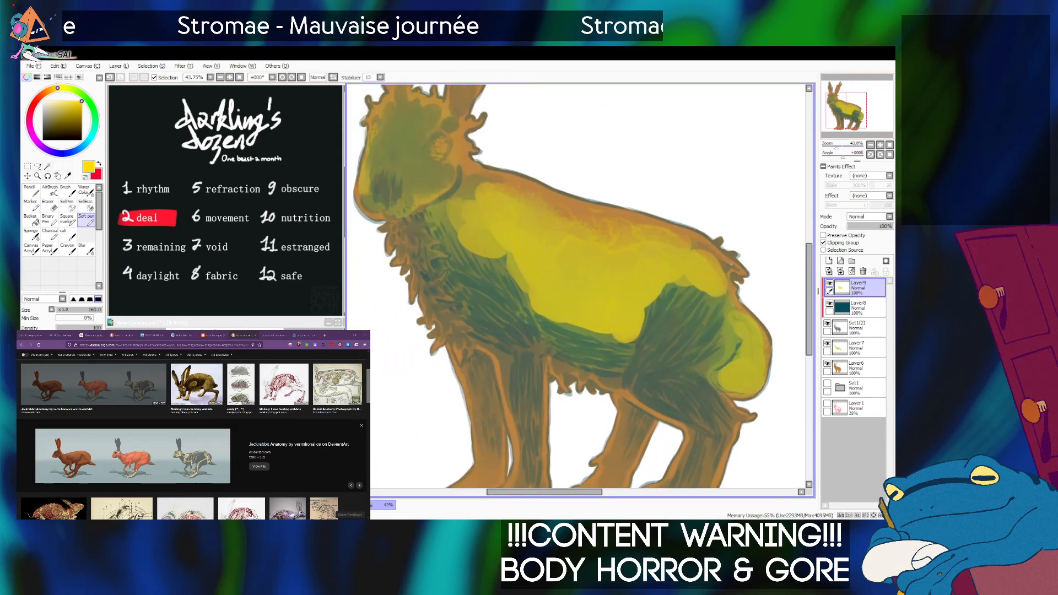
Blend the edges of the yellow into the shoulder, back, belly and haunch with the Sponge brush.
{"action": "left_click", "coordinate": [32, 235]}
{"action": "mouse_move", "coordinate": [482, 254]}
{"action": "left_mouse_down"}
{"action": "mouse_move", "coordinate": [502, 227]}
{"action": "mouse_move", "coordinate": [487, 257]}
{"action": "mouse_move", "coordinate": [461, 254]}
{"action": "mouse_move", "coordinate": [469, 211]}
{"action": "mouse_move", "coordinate": [530, 296]}
{"action": "mouse_move", "coordinate": [460, 263]}
{"action": "mouse_move", "coordinate": [477, 228]}
{"action": "mouse_move", "coordinate": [465, 203]}
{"action": "mouse_move", "coordinate": [488, 200]}
{"action": "mouse_move", "coordinate": [536, 298]}
{"action": "mouse_move", "coordinate": [567, 321]}
{"action": "mouse_move", "coordinate": [607, 321]}
{"action": "mouse_move", "coordinate": [561, 310]}
{"action": "mouse_move", "coordinate": [556, 335]}
{"action": "mouse_move", "coordinate": [634, 332]}
{"action": "mouse_move", "coordinate": [638, 310]}
{"action": "mouse_move", "coordinate": [671, 278]}
{"action": "mouse_move", "coordinate": [714, 299]}
{"action": "mouse_move", "coordinate": [727, 335]}
{"action": "mouse_move", "coordinate": [712, 284]}
{"action": "mouse_move", "coordinate": [674, 243]}
{"action": "mouse_move", "coordinate": [613, 226]}
{"action": "mouse_move", "coordinate": [698, 285]}
{"action": "mouse_move", "coordinate": [732, 360]}
{"action": "mouse_move", "coordinate": [754, 375]}
{"action": "mouse_move", "coordinate": [708, 284]}
{"action": "left_mouse_up"}
{"action": "key", "text": "bracketleft"}
{"action": "key", "text": "bracketleft"}
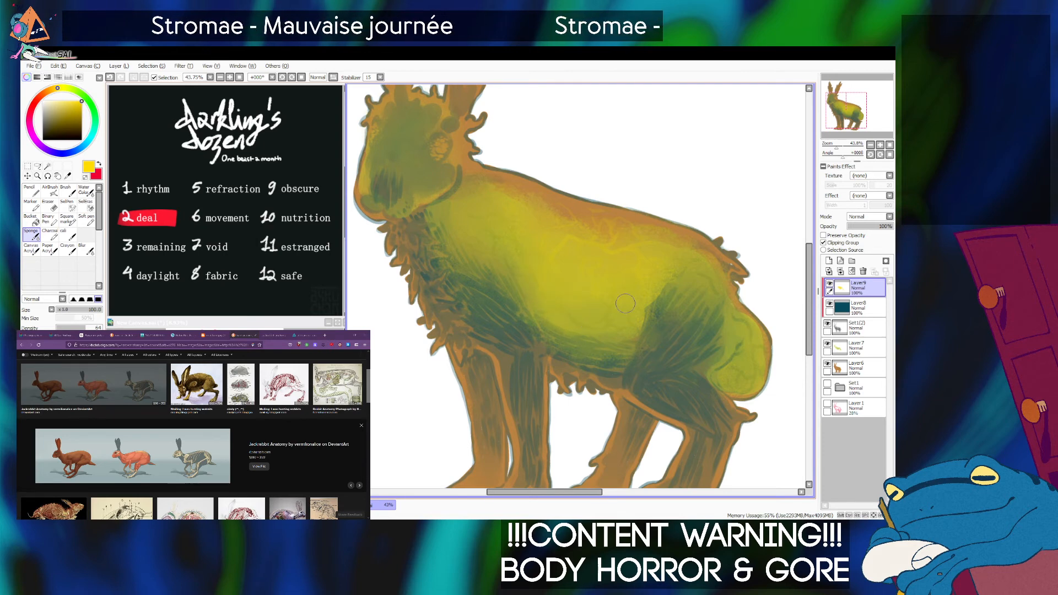
Lower the yellow layer's opacity to about 50%.
{"action": "left_click_drag", "start_coordinate": [836, 147], "coordinate": [833, 147]}
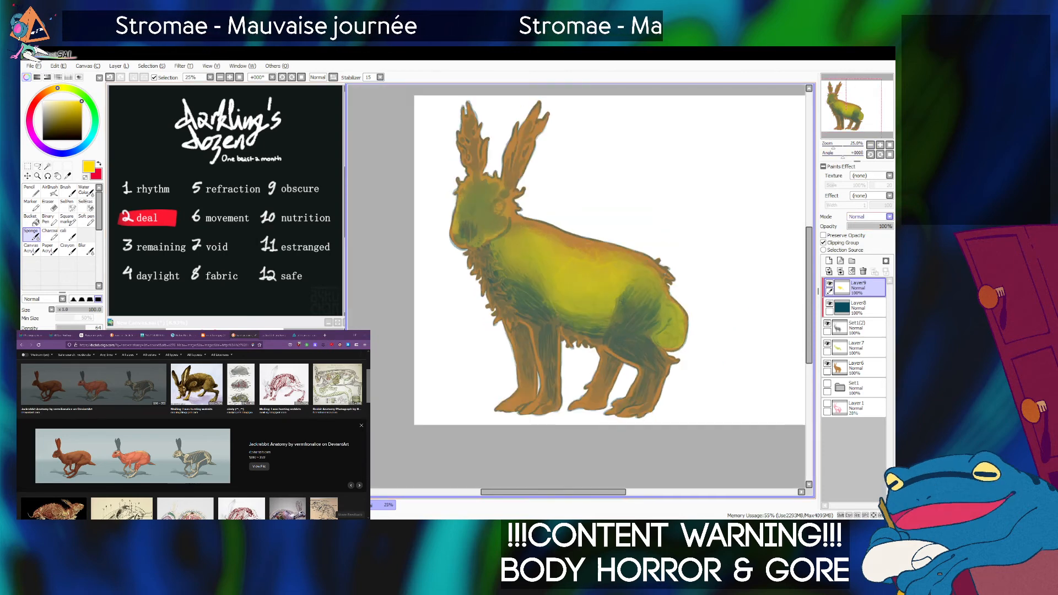
{"action": "left_click", "coordinate": [870, 227]}
{"action": "mouse_move", "coordinate": [870, 227]}
{"action": "left_mouse_down"}
{"action": "mouse_move", "coordinate": [884, 227]}
{"action": "mouse_move", "coordinate": [868, 226]}
{"action": "left_mouse_up"}
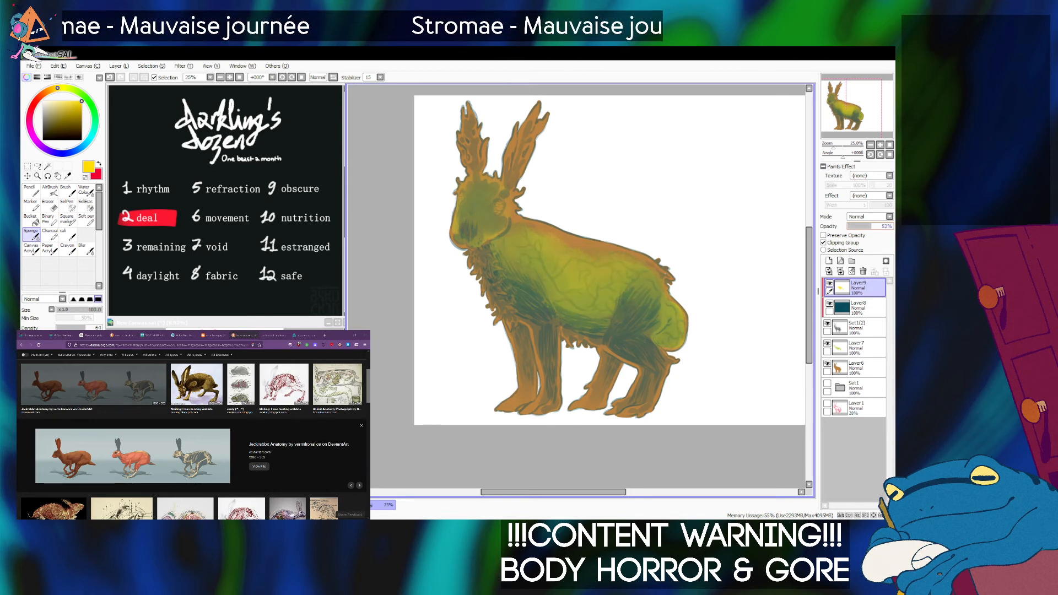
Add a new layer above the yellow layer, clip it to the group, and set up a smaller Soft pen brush.
{"action": "left_click", "coordinate": [828, 261]}
{"action": "scroll", "coordinate": [576, 287], "scroll_direction": "up", "scroll_amount": 5}
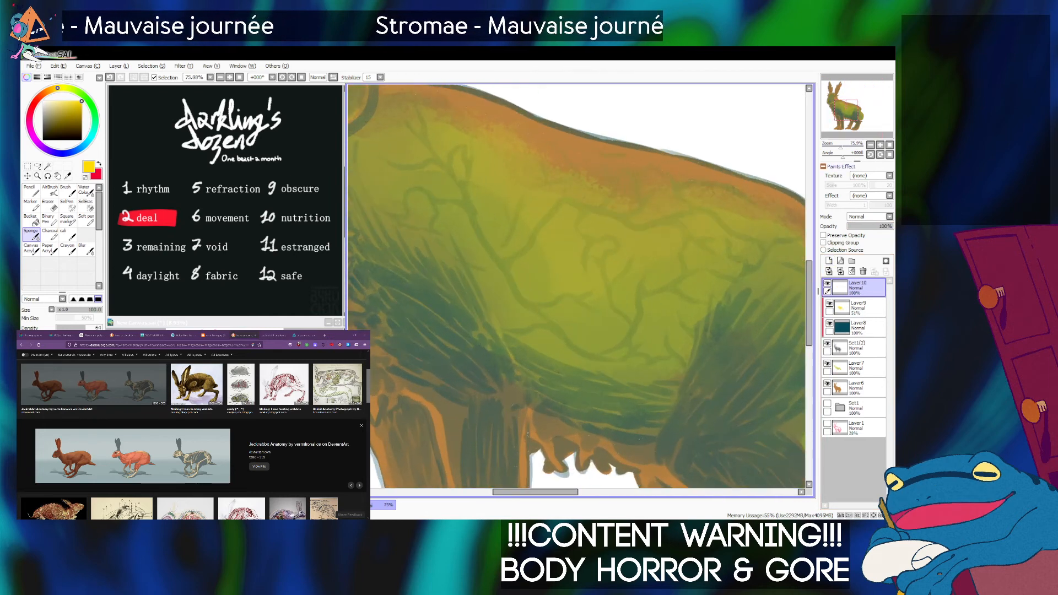
{"action": "left_click", "coordinate": [824, 236]}
{"action": "left_click", "coordinate": [86, 220]}
{"action": "key", "text": "bracketleft"}
{"action": "key", "text": "bracketleft"}
{"action": "key", "text": "bracketleft"}
{"action": "key", "text": "bracketleft"}
{"action": "key", "text": "bracketleft"}
{"action": "key", "text": "bracketleft"}
{"action": "key", "text": "bracketleft"}
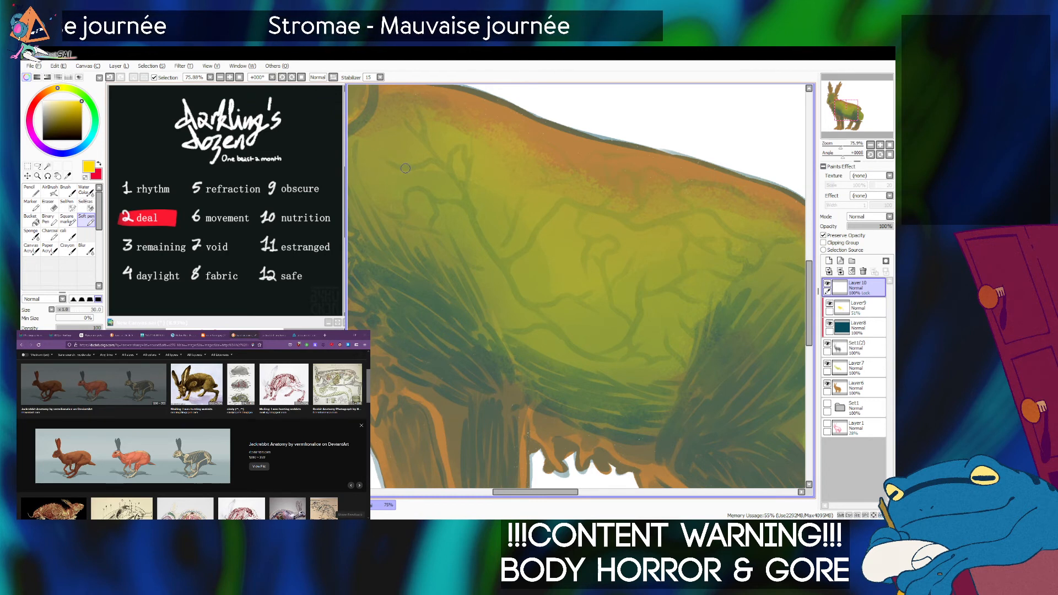
{"action": "left_click", "coordinate": [824, 243]}
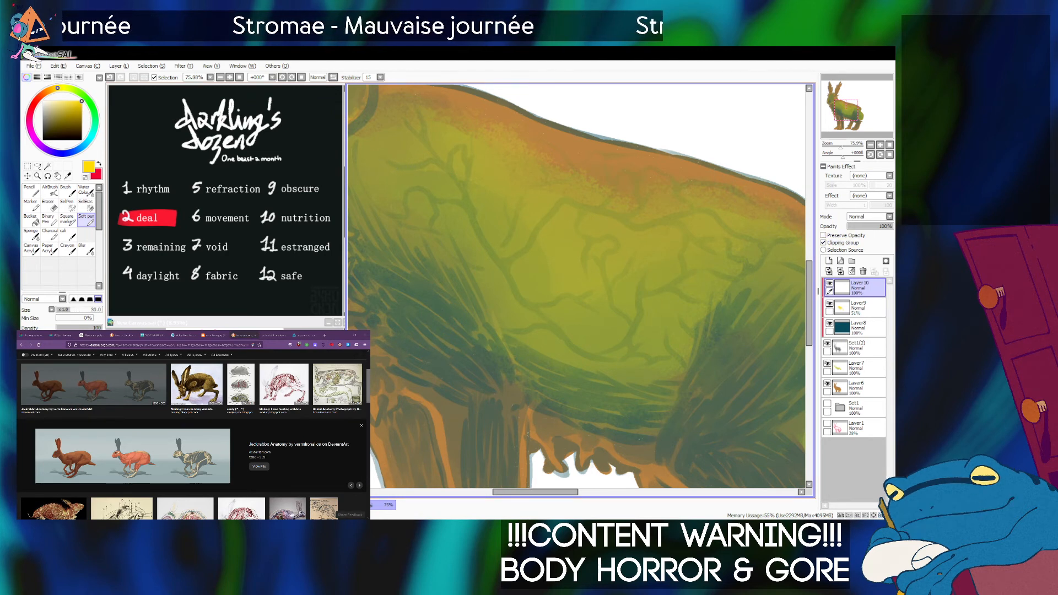
{"action": "left_click_drag", "start_coordinate": [385, 159], "coordinate": [401, 168]}
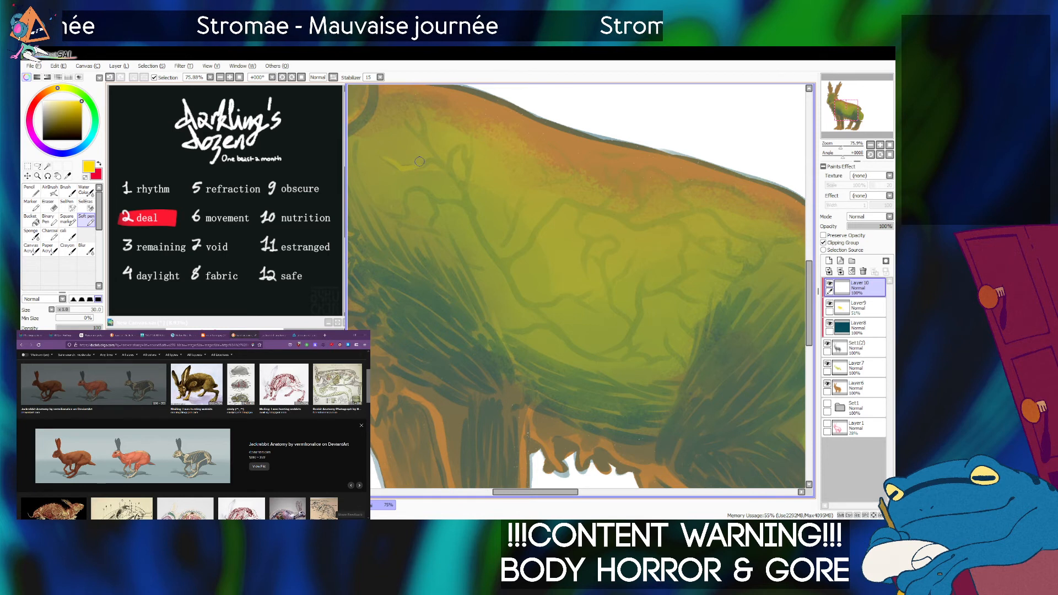
{"action": "key", "text": "ctrl+z"}
{"action": "key", "text": "bracketleft"}
{"action": "left_click_drag", "start_coordinate": [398, 166], "coordinate": [412, 166]}
{"action": "key", "text": "ctrl+z"}
{"action": "key", "text": "bracketright"}
{"action": "key", "text": "bracketright"}
{"action": "key", "text": "bracketright"}
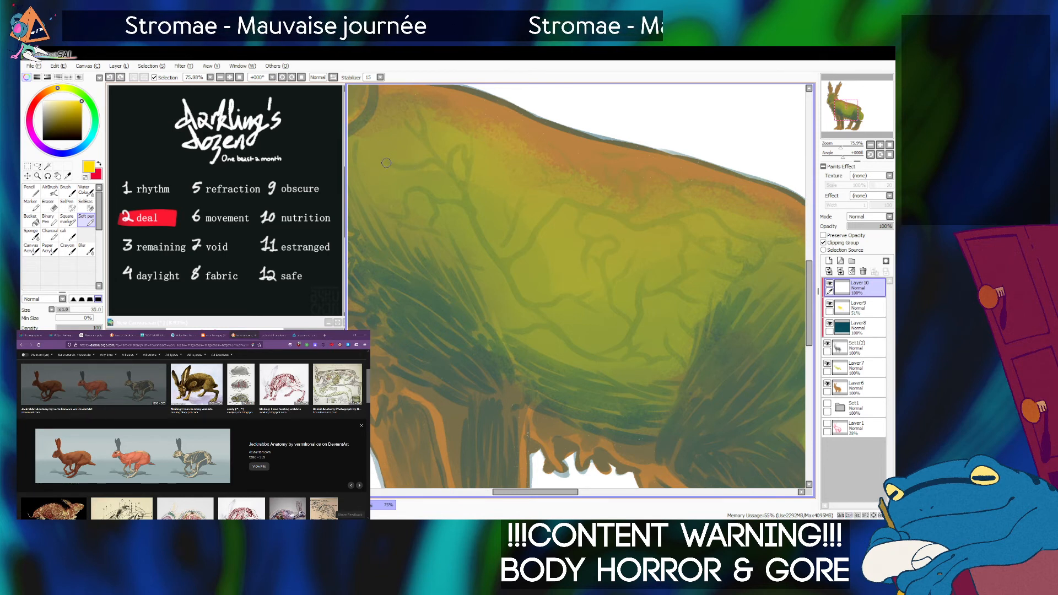
{"action": "left_click_drag", "start_coordinate": [387, 162], "coordinate": [429, 167]}
{"action": "key", "text": "ctrl+z"}
Paint bright yellow branching veins over the hare's shoulder and upper flank with the Soft pen at size 25.
{"action": "left_click", "coordinate": [834, 145]}
{"action": "scroll", "coordinate": [509, 194], "scroll_direction": "up", "scroll_amount": 2}
{"action": "key", "text": "bracketright"}
{"action": "mouse_move", "coordinate": [543, 238]}
{"action": "left_mouse_down"}
{"action": "mouse_move", "coordinate": [537, 275]}
{"action": "mouse_move", "coordinate": [551, 308]}
{"action": "mouse_move", "coordinate": [557, 279]}
{"action": "mouse_move", "coordinate": [585, 272]}
{"action": "mouse_move", "coordinate": [565, 299]}
{"action": "mouse_move", "coordinate": [568, 288]}
{"action": "mouse_move", "coordinate": [553, 294]}
{"action": "mouse_move", "coordinate": [551, 308]}
{"action": "mouse_move", "coordinate": [558, 295]}
{"action": "left_mouse_up"}
{"action": "key", "text": "ctrl+z"}
{"action": "key", "text": "bracketleft"}
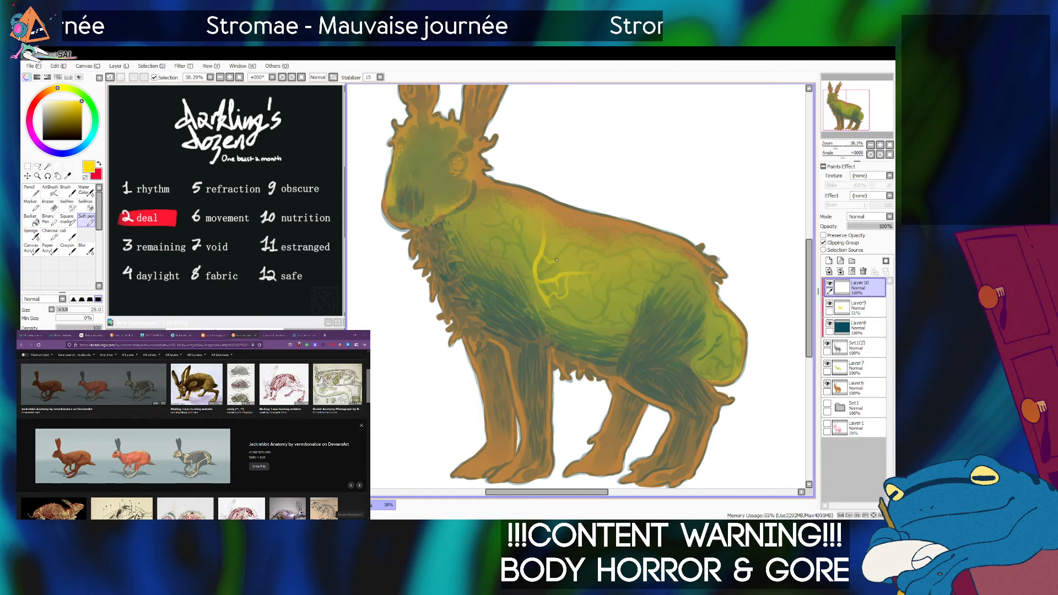
{"action": "mouse_move", "coordinate": [538, 260]}
{"action": "left_mouse_down"}
{"action": "mouse_move", "coordinate": [500, 207]}
{"action": "mouse_move", "coordinate": [525, 243]}
{"action": "mouse_move", "coordinate": [503, 249]}
{"action": "left_mouse_up"}
{"action": "key", "text": "ctrl+z"}
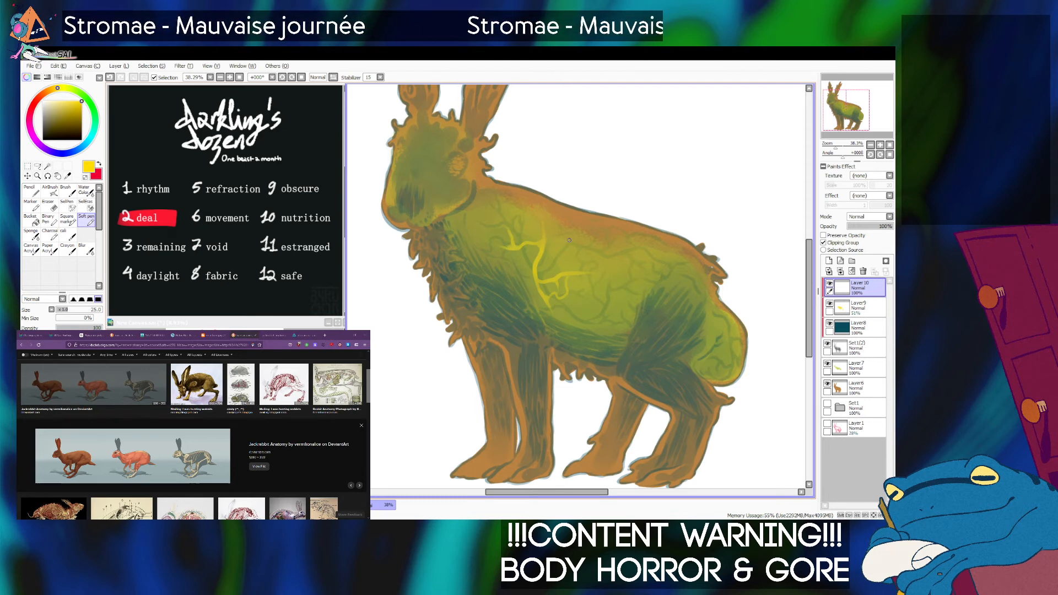
{"action": "left_click_drag", "start_coordinate": [537, 255], "coordinate": [545, 224]}
{"action": "key", "text": "ctrl+z"}
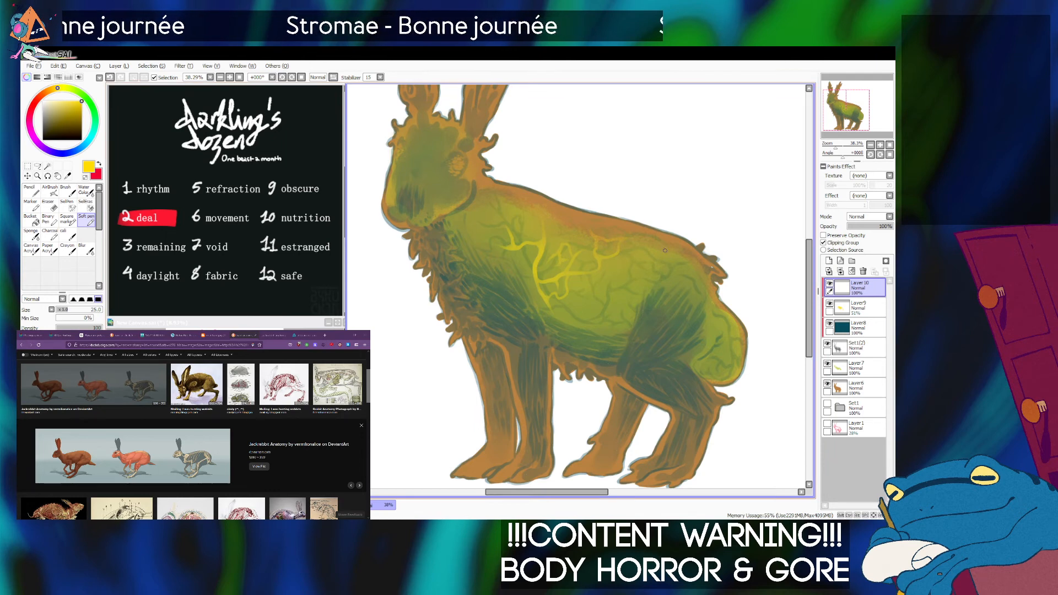
Extend the yellow veins into a connected network across the hare's flank.
{"action": "mouse_move", "coordinate": [651, 268]}
{"action": "left_mouse_down"}
{"action": "mouse_move", "coordinate": [624, 268]}
{"action": "mouse_move", "coordinate": [616, 301]}
{"action": "mouse_move", "coordinate": [586, 288]}
{"action": "left_mouse_up"}
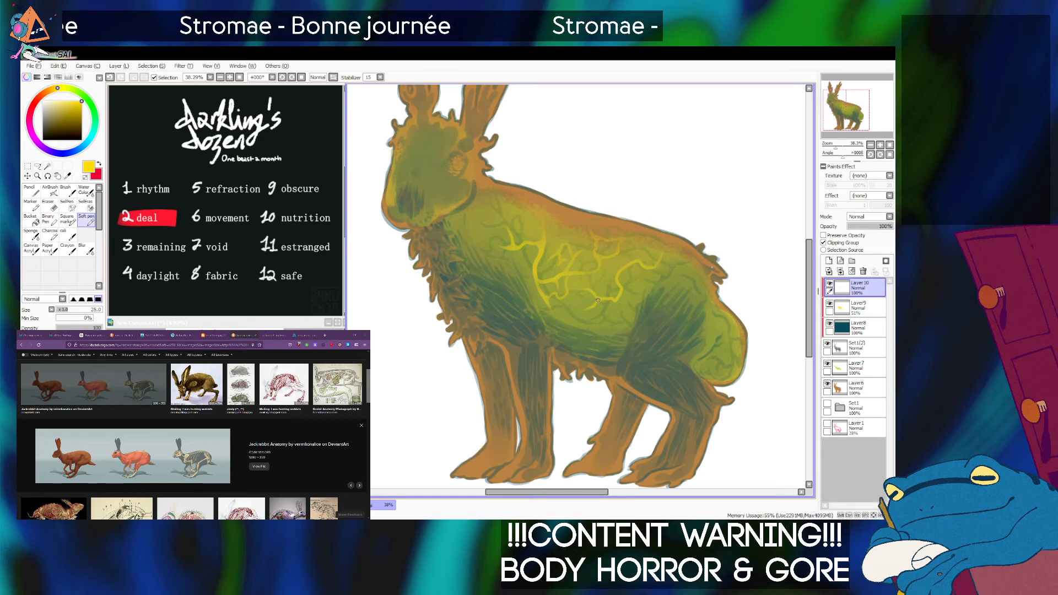
{"action": "left_click_drag", "start_coordinate": [593, 306], "coordinate": [600, 313]}
{"action": "key", "text": "ctrl+z"}
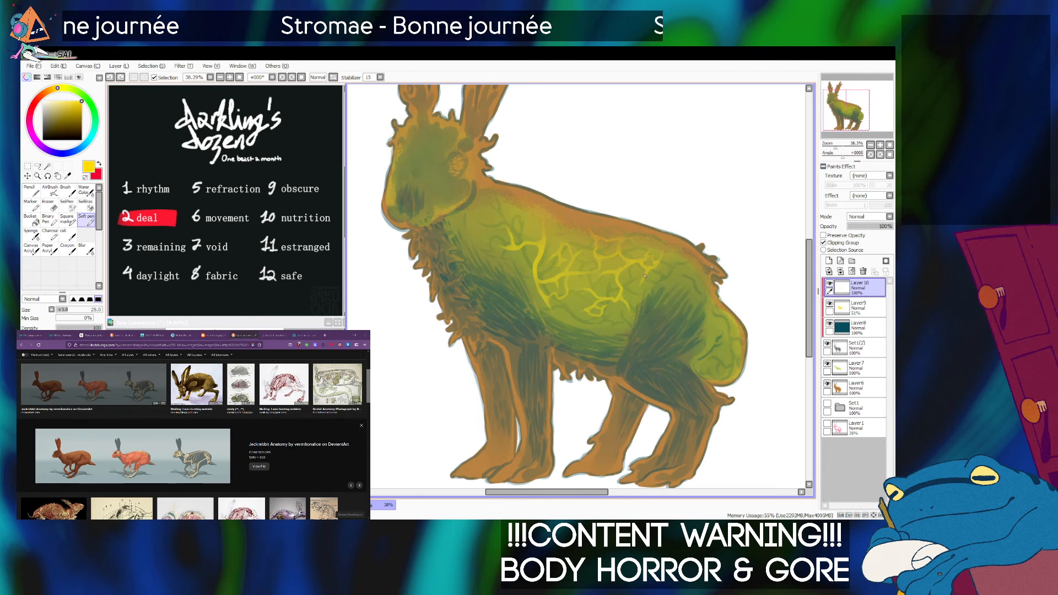
{"action": "left_click_drag", "start_coordinate": [647, 281], "coordinate": [652, 283]}
{"action": "key", "text": "ctrl+z"}
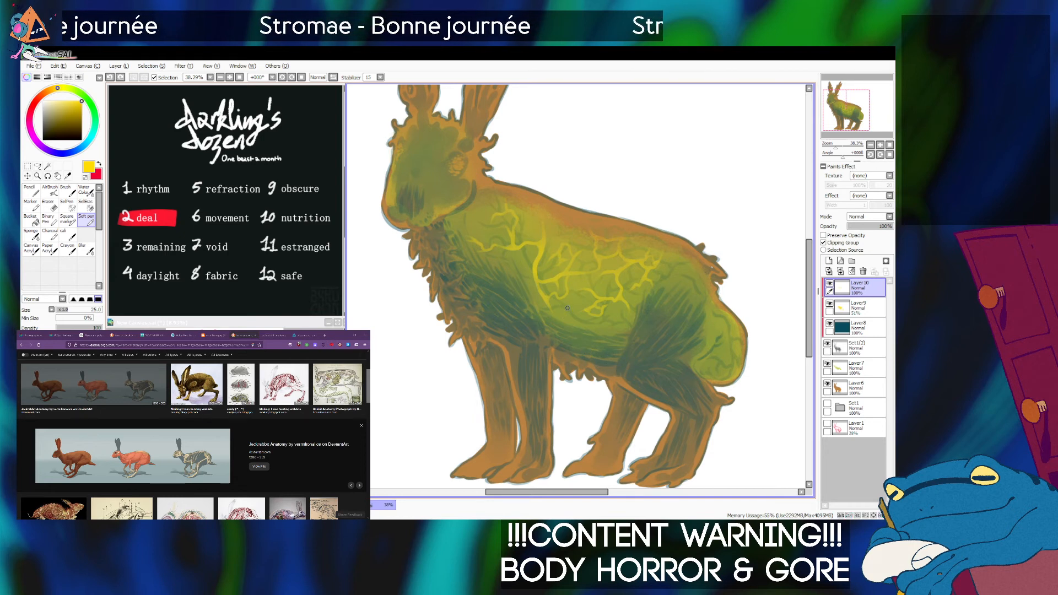
Paint yellow veins along the belly and down the chest into the near foreleg.
{"action": "left_click_drag", "start_coordinate": [571, 320], "coordinate": [593, 358]}
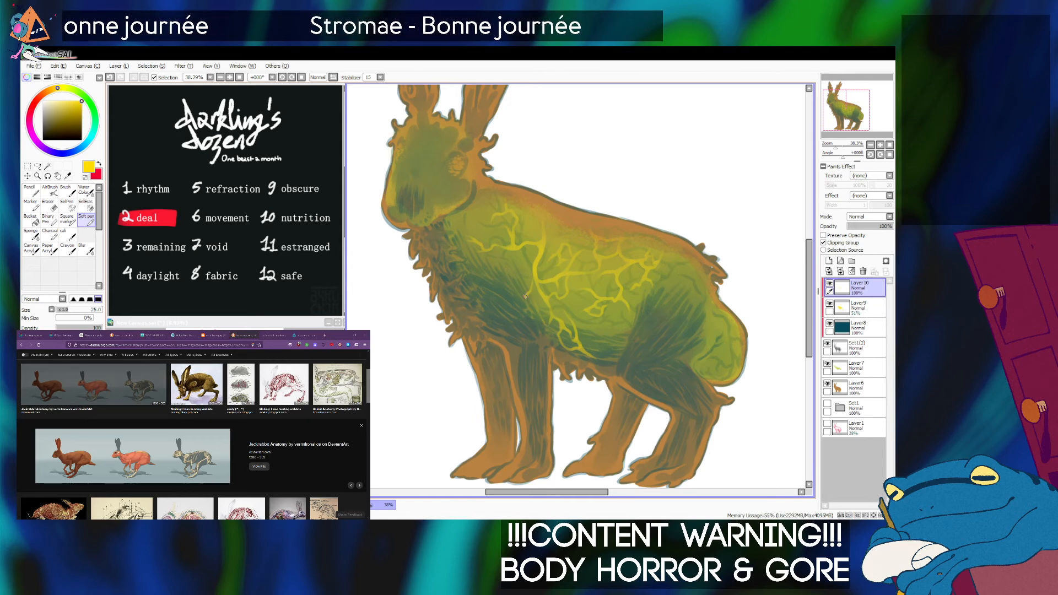
{"action": "mouse_move", "coordinate": [519, 274]}
{"action": "left_mouse_down"}
{"action": "mouse_move", "coordinate": [510, 313]}
{"action": "mouse_move", "coordinate": [541, 394]}
{"action": "mouse_move", "coordinate": [536, 419]}
{"action": "left_mouse_up"}
{"action": "mouse_move", "coordinate": [529, 363]}
{"action": "left_mouse_down"}
{"action": "mouse_move", "coordinate": [522, 384]}
{"action": "mouse_move", "coordinate": [546, 406]}
{"action": "left_mouse_up"}
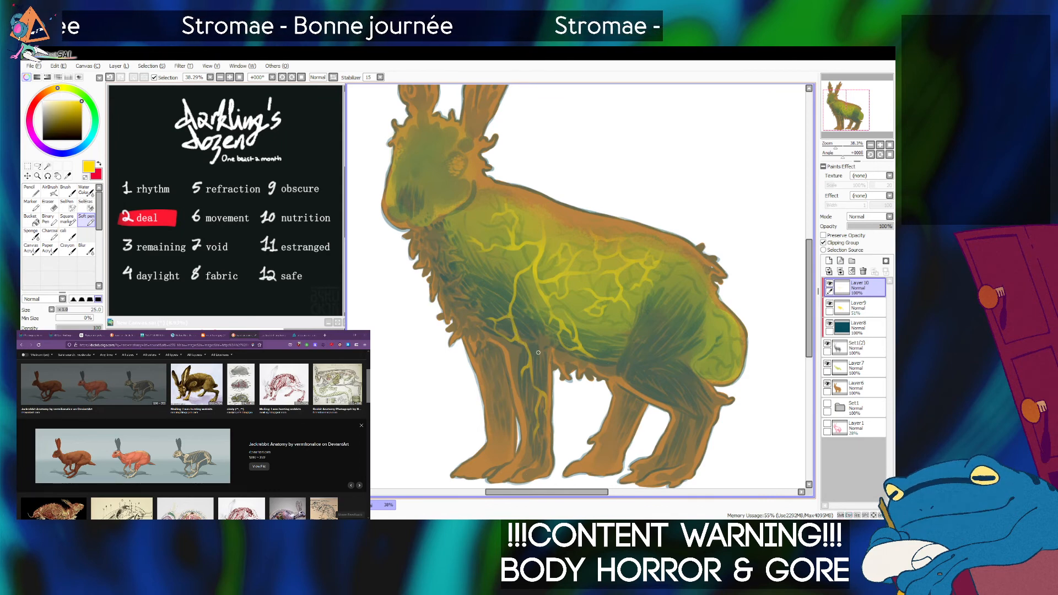
{"action": "mouse_move", "coordinate": [530, 353]}
{"action": "left_mouse_down"}
{"action": "mouse_move", "coordinate": [540, 356]}
{"action": "mouse_move", "coordinate": [540, 395]}
{"action": "left_mouse_up"}
{"action": "key", "text": "ctrl+z"}
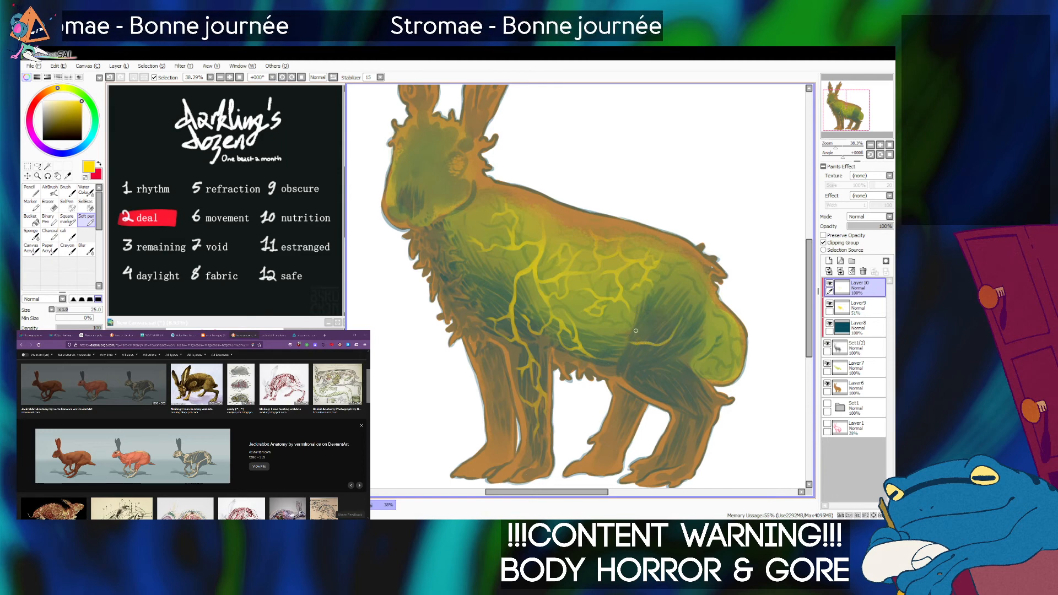
Paint yellow veins branching over the hare's haunch, rump and tail.
{"action": "mouse_move", "coordinate": [625, 344]}
{"action": "left_mouse_down"}
{"action": "mouse_move", "coordinate": [593, 338]}
{"action": "mouse_move", "coordinate": [636, 340]}
{"action": "mouse_move", "coordinate": [642, 369]}
{"action": "left_mouse_up"}
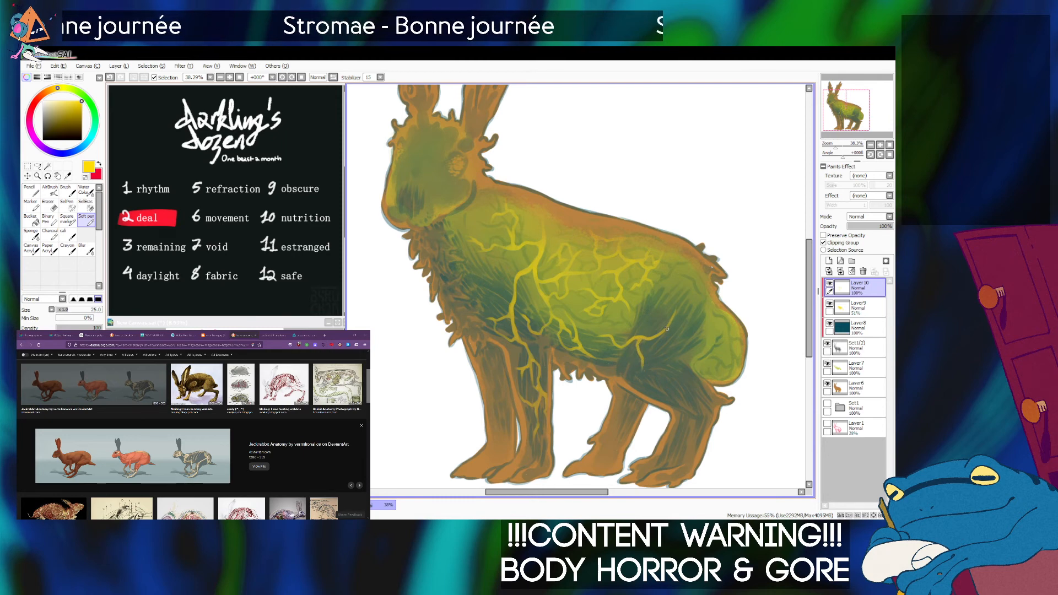
{"action": "left_click_drag", "start_coordinate": [681, 332], "coordinate": [699, 335]}
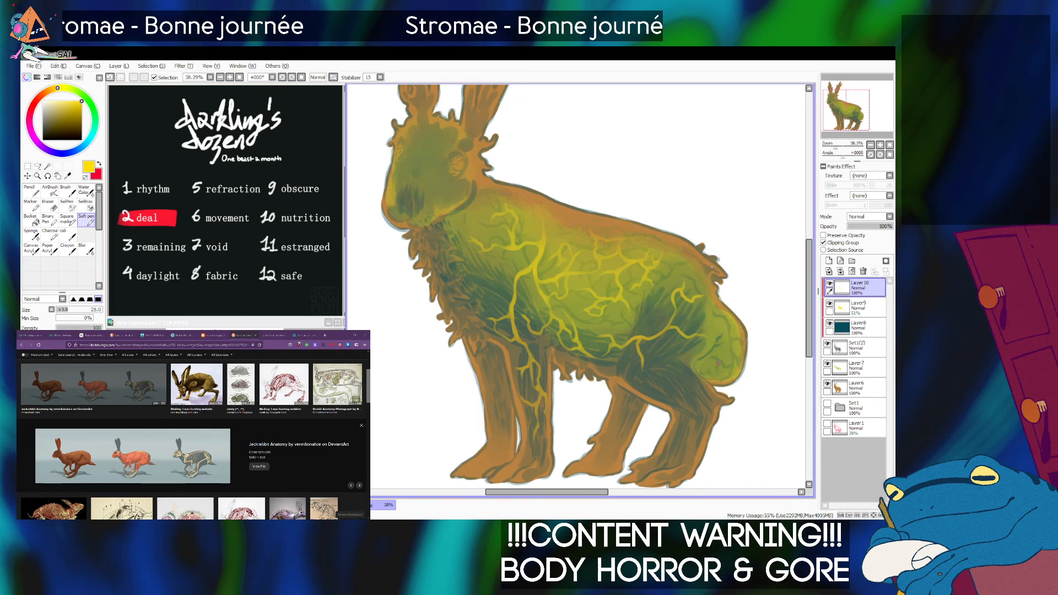
{"action": "mouse_move", "coordinate": [715, 352]}
{"action": "left_mouse_down"}
{"action": "mouse_move", "coordinate": [718, 375]}
{"action": "mouse_move", "coordinate": [734, 374]}
{"action": "mouse_move", "coordinate": [699, 372]}
{"action": "mouse_move", "coordinate": [722, 380]}
{"action": "left_mouse_up"}
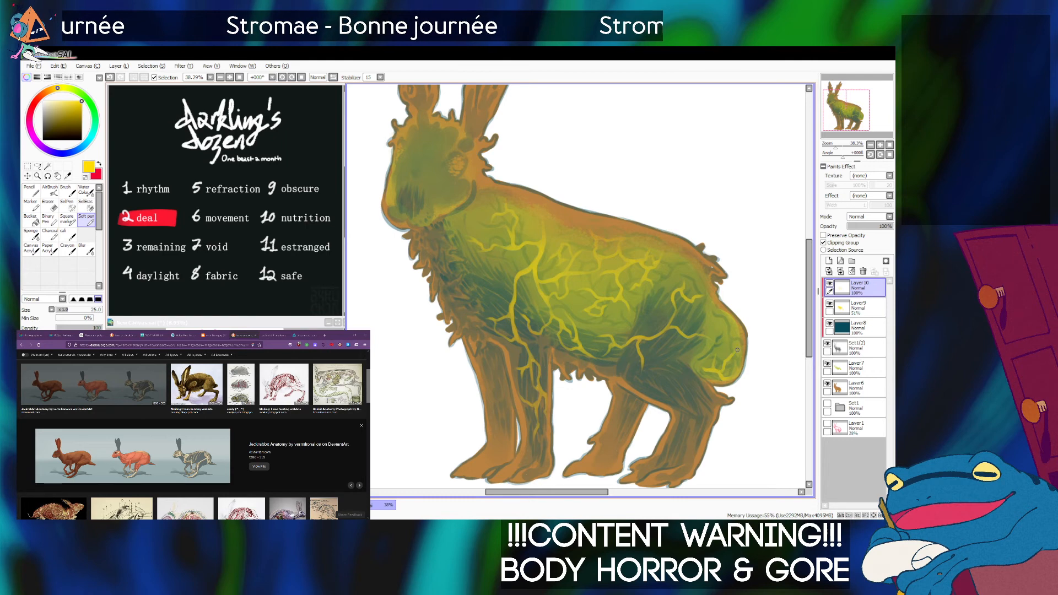
Switch to the music player, pause the track, and return to the painting.
{"action": "key", "text": "alt+Tab"}
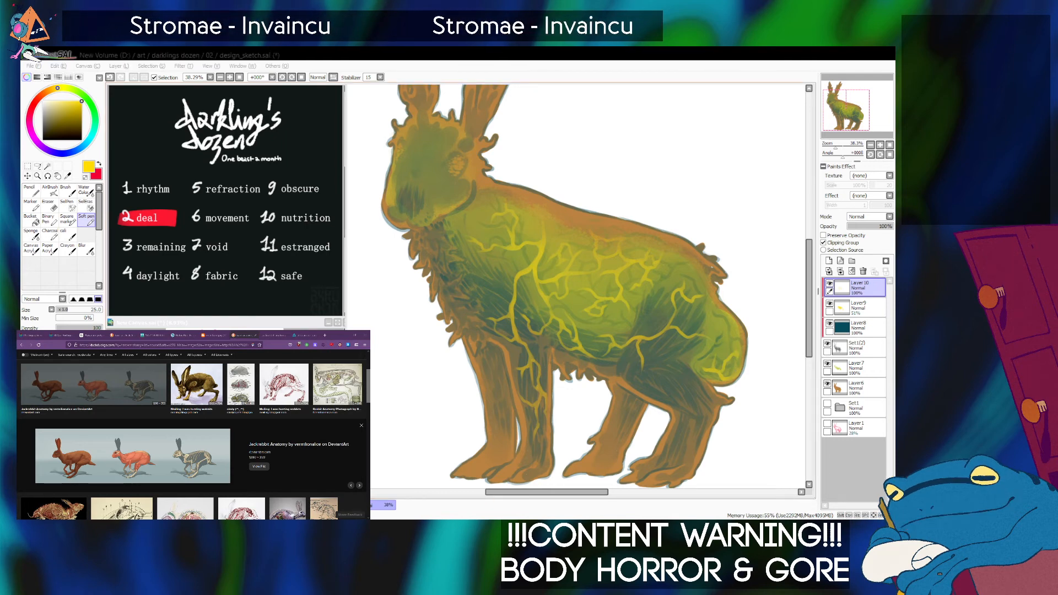
{"action": "key", "text": "space"}
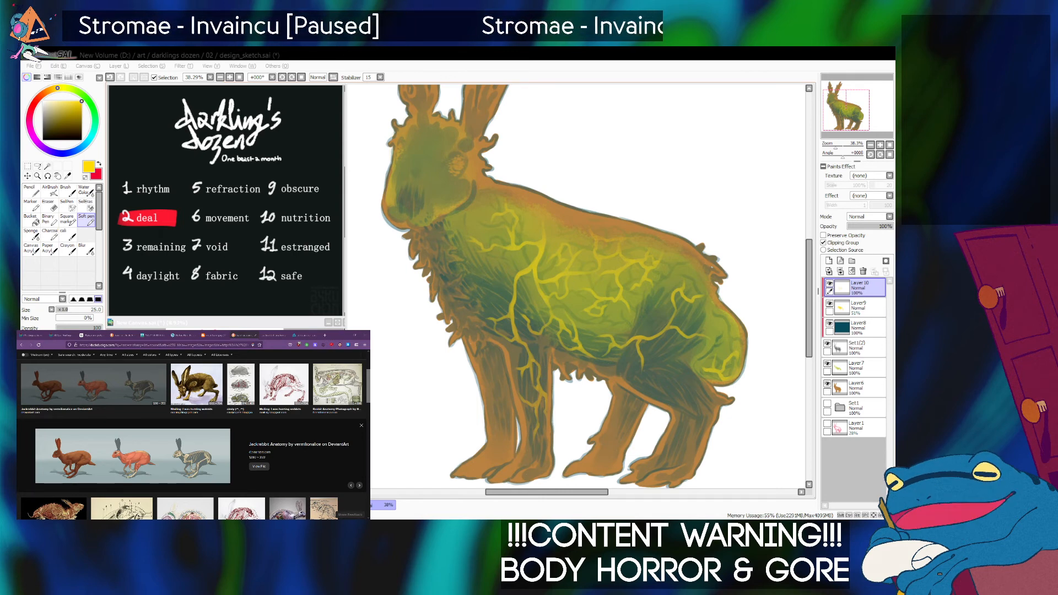
{"action": "left_click", "coordinate": [771, 407]}
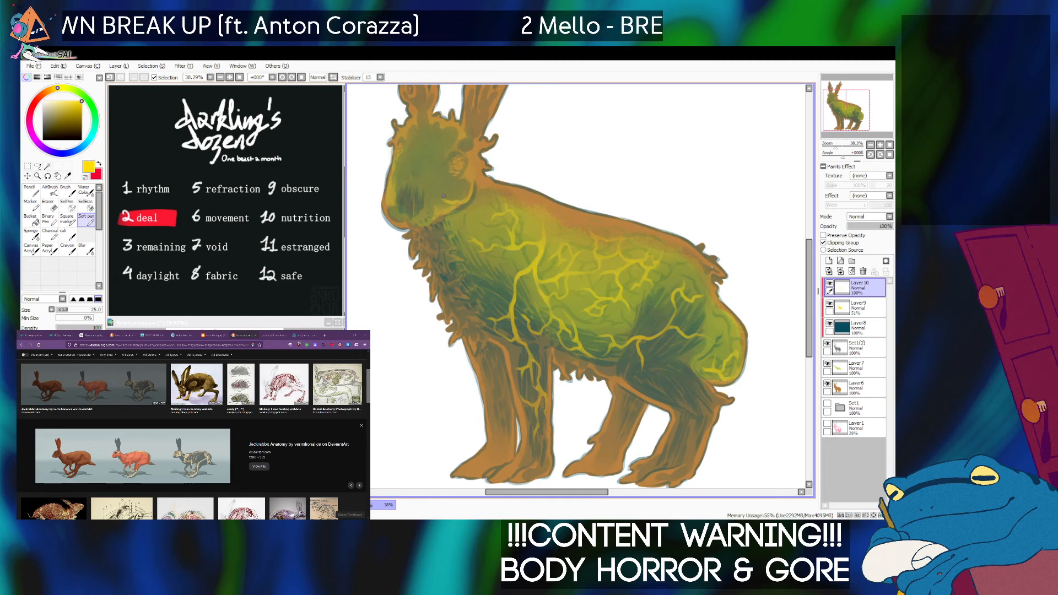
Paint a main yellow vein down the side of the head and add branches across the lower flank.
{"action": "mouse_move", "coordinate": [473, 184]}
{"action": "left_mouse_down"}
{"action": "mouse_move", "coordinate": [461, 199]}
{"action": "mouse_move", "coordinate": [445, 188]}
{"action": "mouse_move", "coordinate": [425, 170]}
{"action": "mouse_move", "coordinate": [423, 145]}
{"action": "mouse_move", "coordinate": [437, 190]}
{"action": "left_mouse_up"}
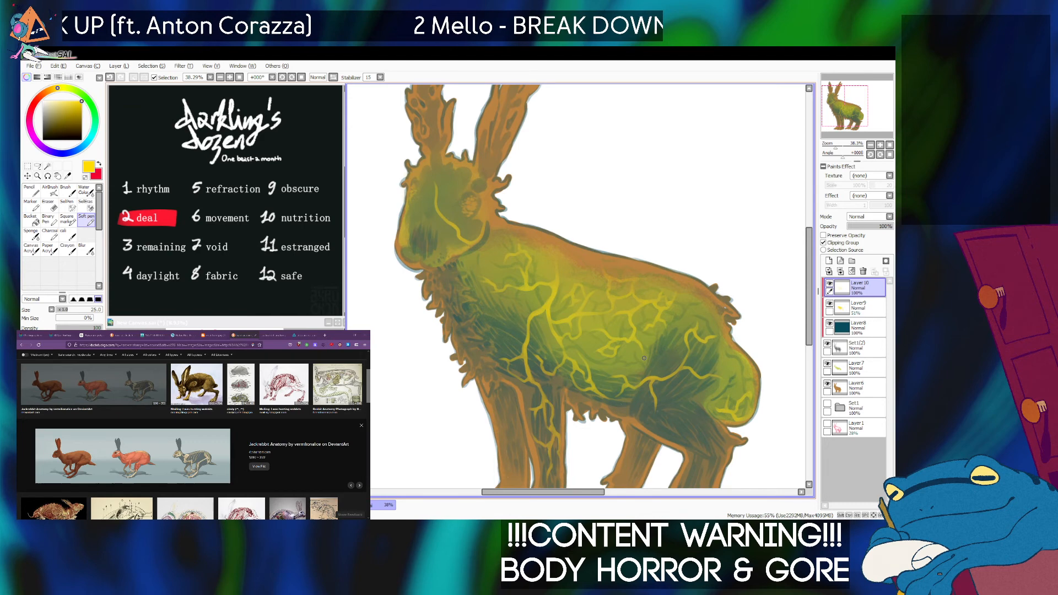
{"action": "mouse_move", "coordinate": [644, 355]}
{"action": "left_mouse_down"}
{"action": "mouse_move", "coordinate": [661, 359]}
{"action": "mouse_move", "coordinate": [668, 378]}
{"action": "left_mouse_up"}
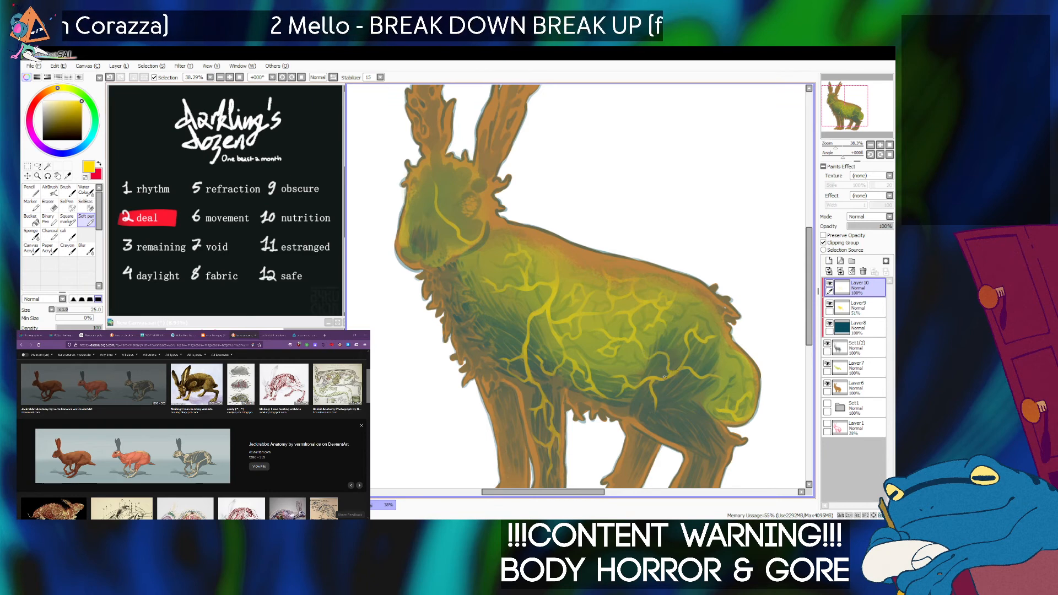
{"action": "left_click_drag", "start_coordinate": [668, 362], "coordinate": [684, 355]}
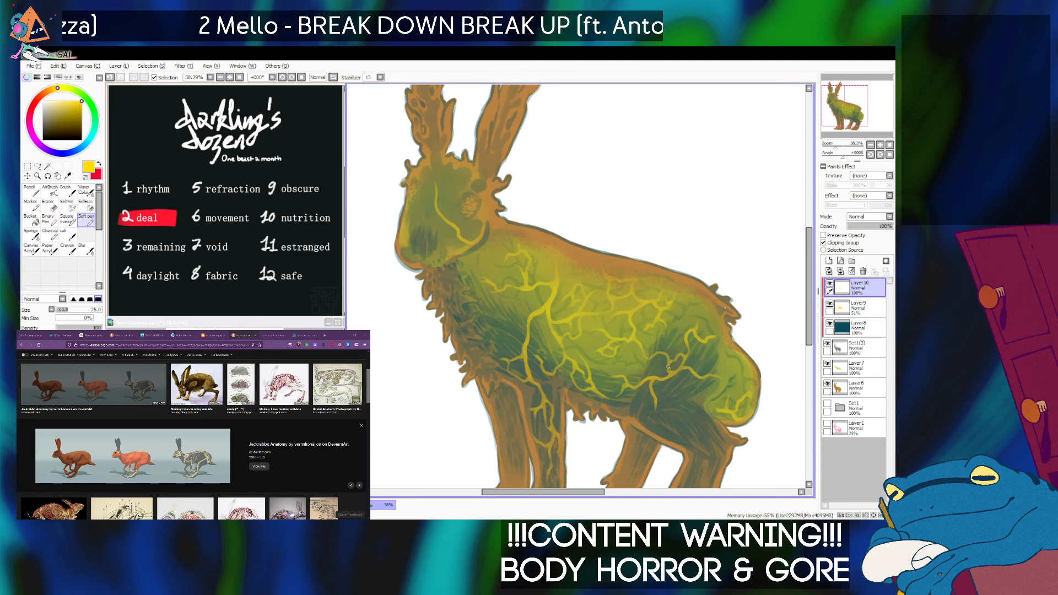
Branch the yellow veins across the hare's forehead, cheek and muzzle, undoing the unwanted strokes.
{"action": "mouse_move", "coordinate": [441, 213]}
{"action": "left_mouse_down"}
{"action": "mouse_move", "coordinate": [471, 182]}
{"action": "mouse_move", "coordinate": [442, 216]}
{"action": "mouse_move", "coordinate": [447, 180]}
{"action": "left_mouse_up"}
{"action": "key", "text": "ctrl+z"}
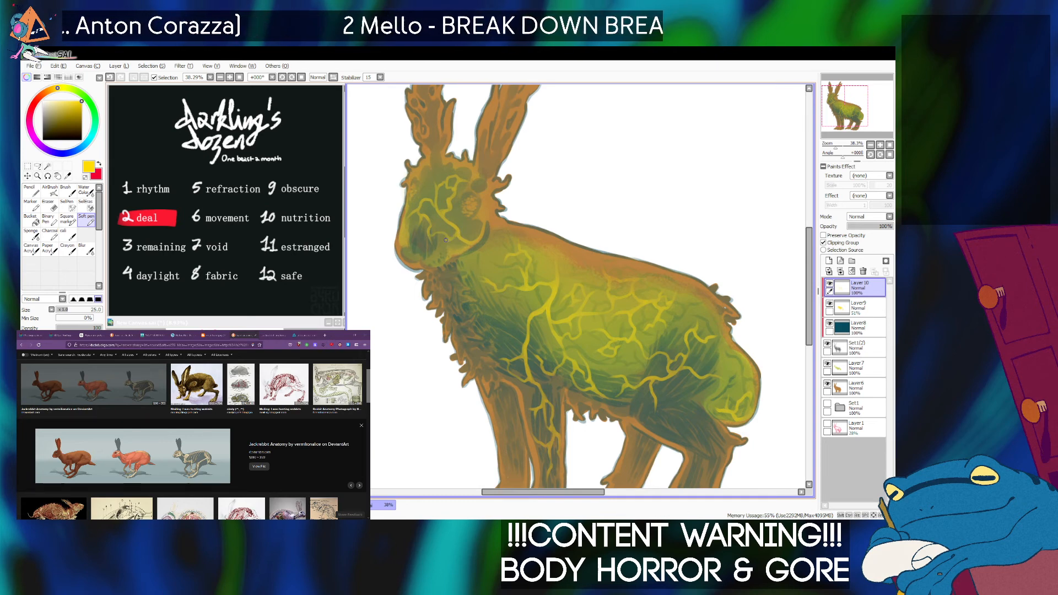
{"action": "key", "text": "ctrl+z"}
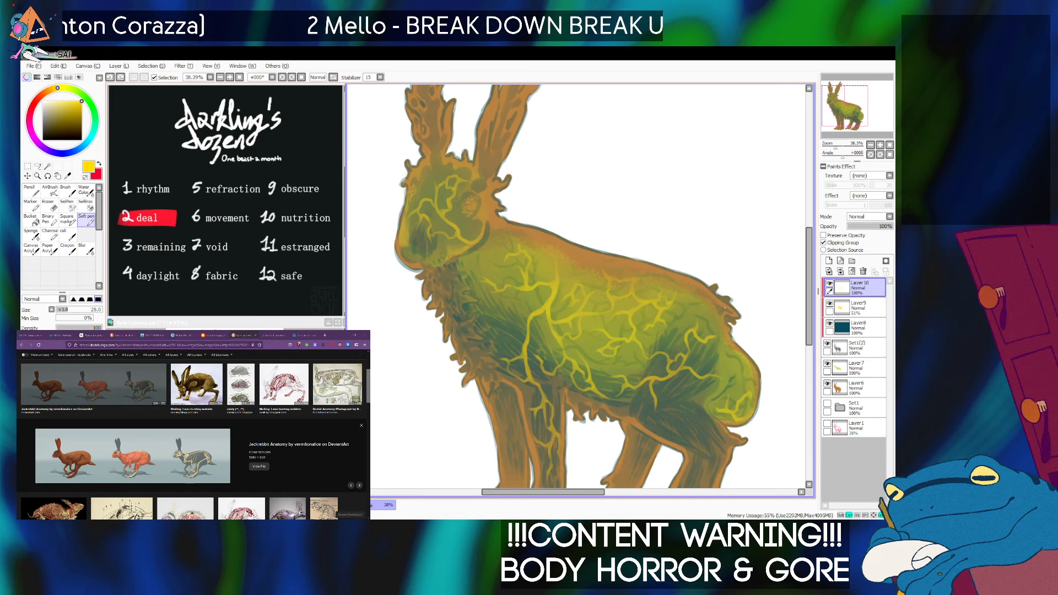
{"action": "left_click_drag", "start_coordinate": [454, 238], "coordinate": [461, 241]}
{"action": "key", "text": "ctrl+z"}
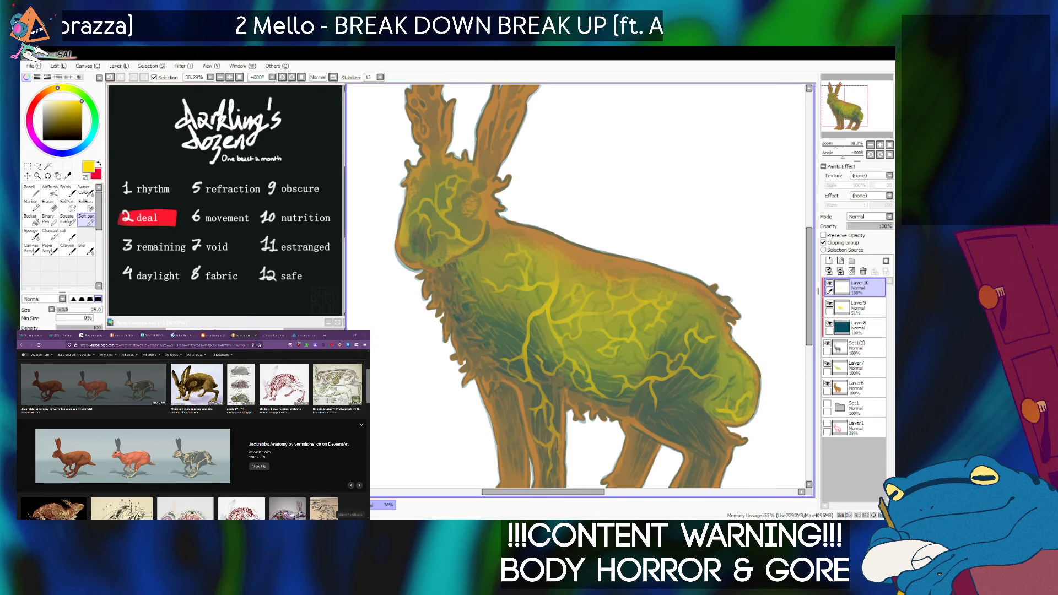
Move the vein layer below the half-opacity yellow layer and compare the result by toggling its visibility.
{"action": "left_click_drag", "start_coordinate": [836, 147], "coordinate": [833, 147]}
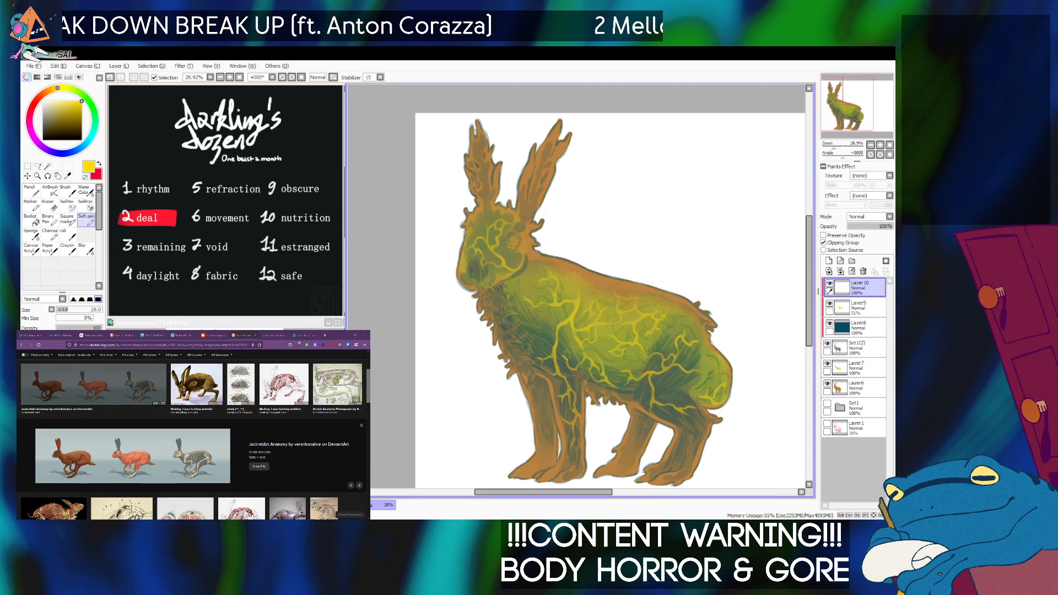
{"action": "key", "text": "ctrl"}
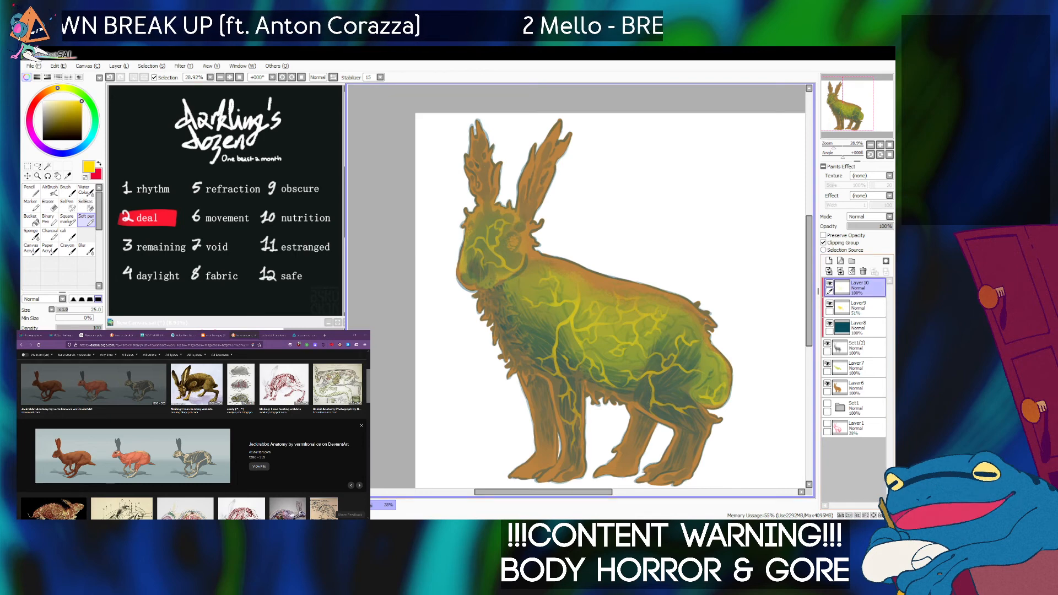
{"action": "left_click", "coordinate": [829, 303]}
{"action": "left_click", "coordinate": [830, 304]}
{"action": "left_click_drag", "start_coordinate": [861, 287], "coordinate": [861, 312]}
{"action": "left_click", "coordinate": [830, 284]}
{"action": "left_click", "coordinate": [830, 283]}
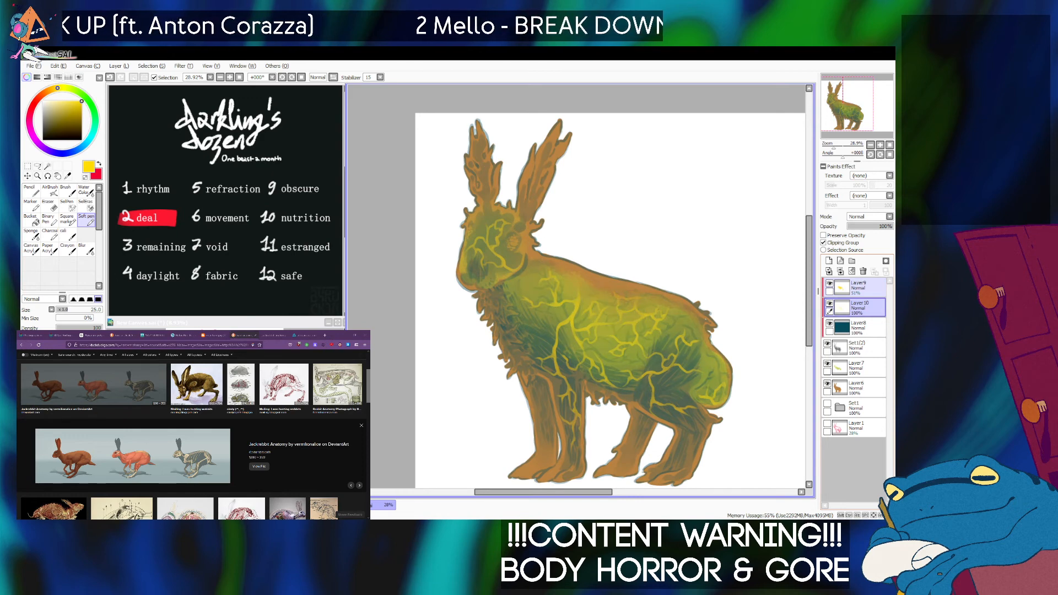
Try a different blending mode on the vein layer, and set it back to Normal.
{"action": "left_click", "coordinate": [889, 217]}
{"action": "left_click", "coordinate": [868, 251]}
{"action": "left_click", "coordinate": [888, 217]}
{"action": "left_click", "coordinate": [868, 224]}
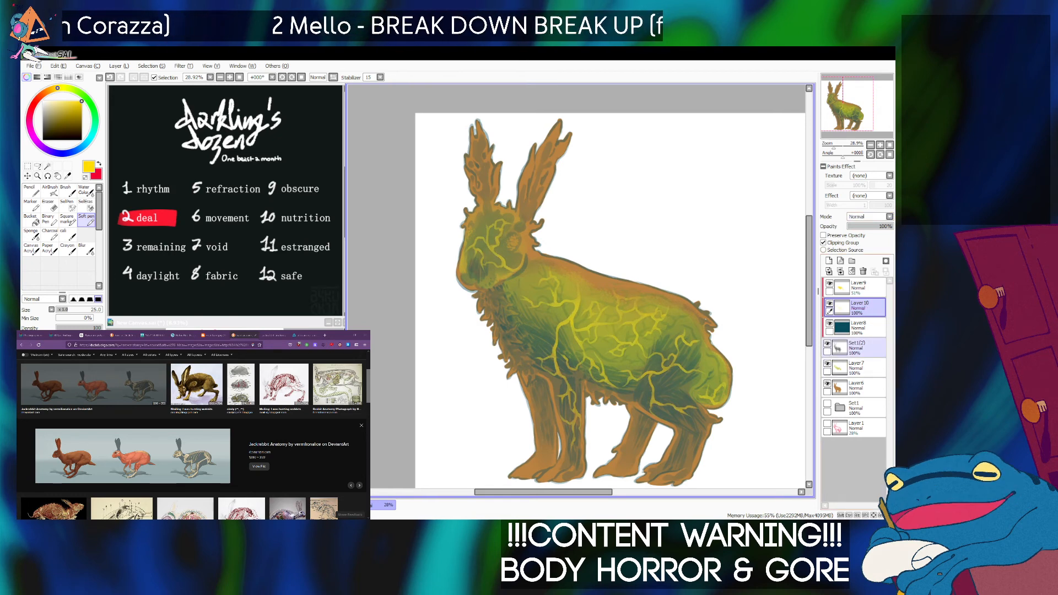
Add a new layer directly above the brown base layer and clip it to that base.
{"action": "left_click", "coordinate": [860, 327]}
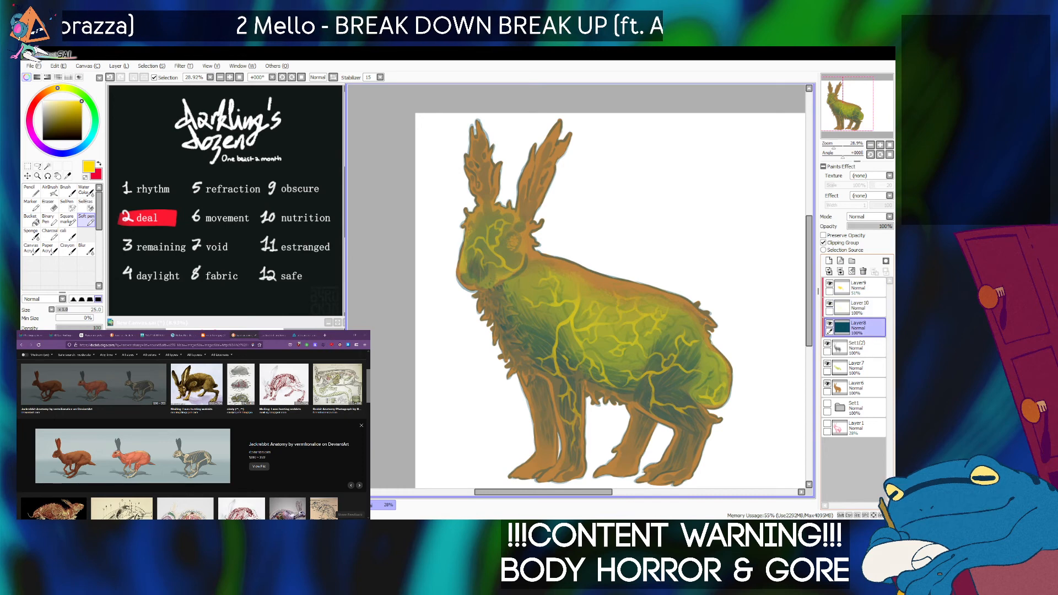
{"action": "left_click", "coordinate": [828, 343]}
{"action": "left_click", "coordinate": [828, 343]}
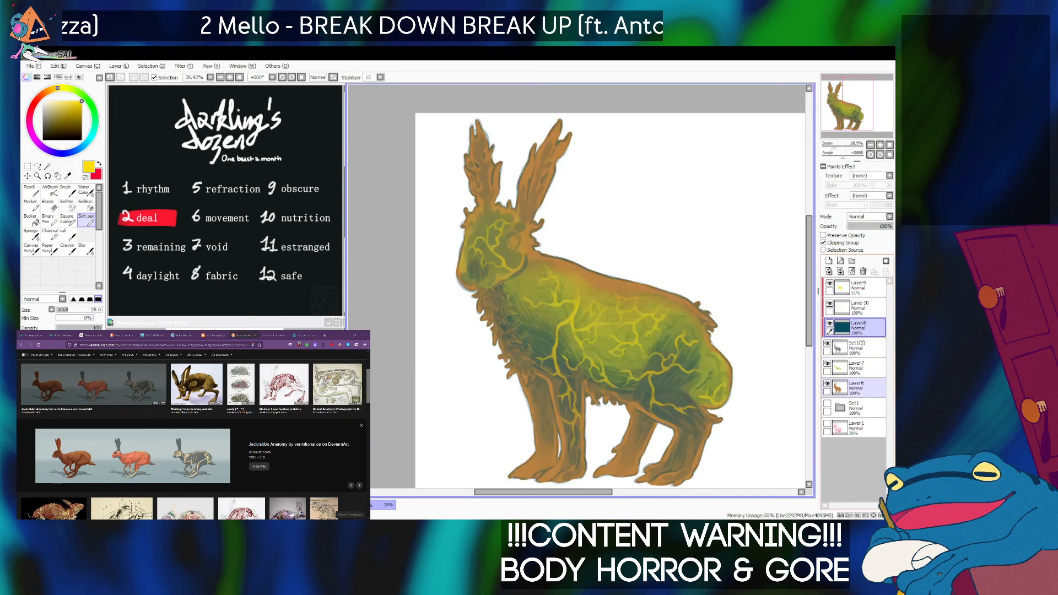
{"action": "left_click", "coordinate": [828, 383]}
{"action": "left_click", "coordinate": [828, 384]}
{"action": "left_click", "coordinate": [859, 388]}
{"action": "left_click", "coordinate": [829, 261]}
{"action": "left_click", "coordinate": [823, 243]}
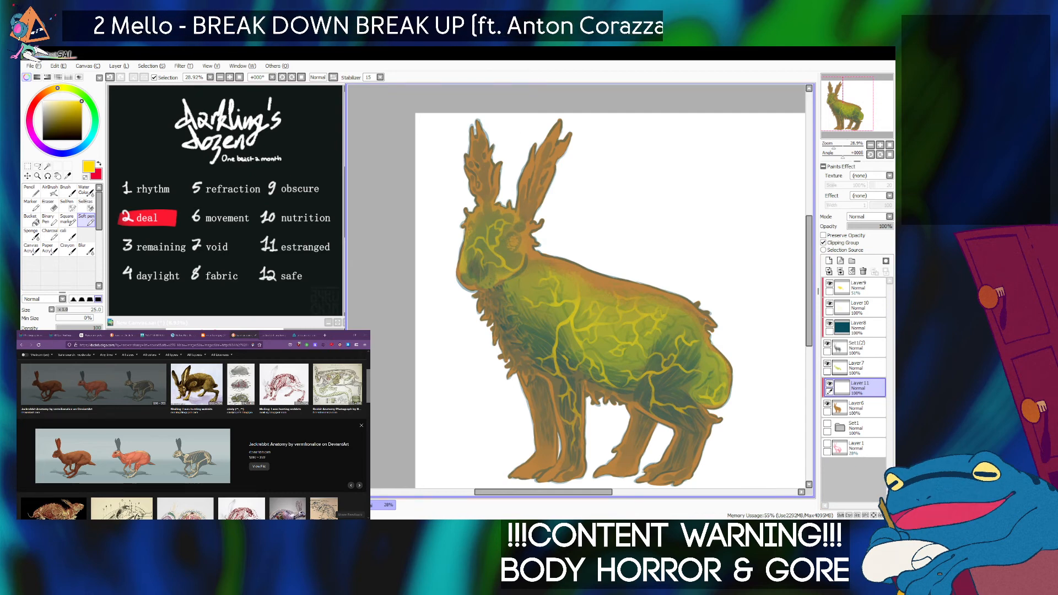
Switch to the browser and bring up the reference photo of the creature with coiled blue tentacles.
{"action": "key", "text": "alt+Tab"}
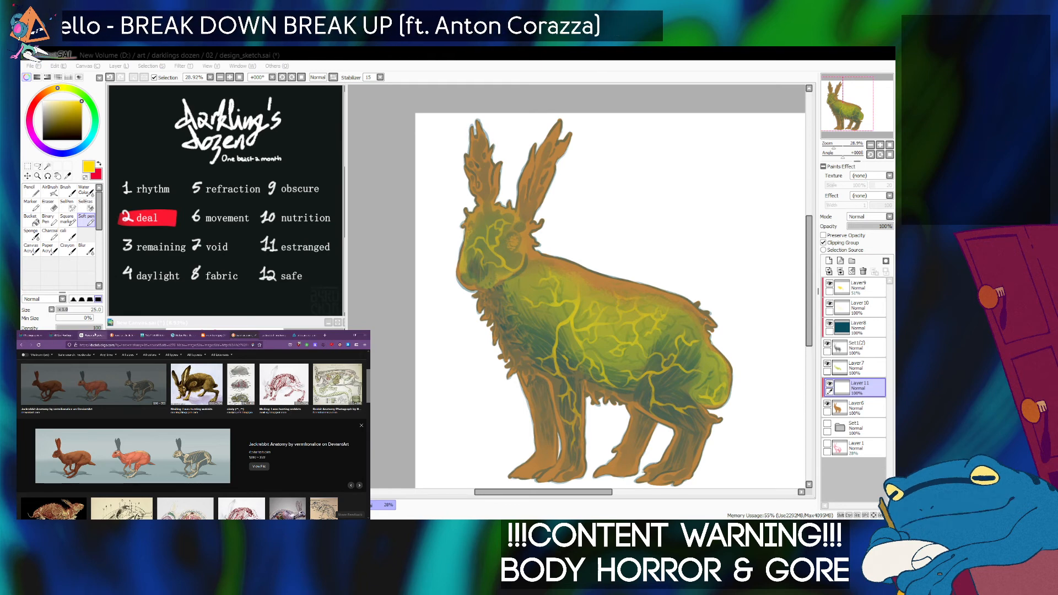
{"action": "left_click", "coordinate": [92, 335]}
{"action": "left_click", "coordinate": [57, 335]}
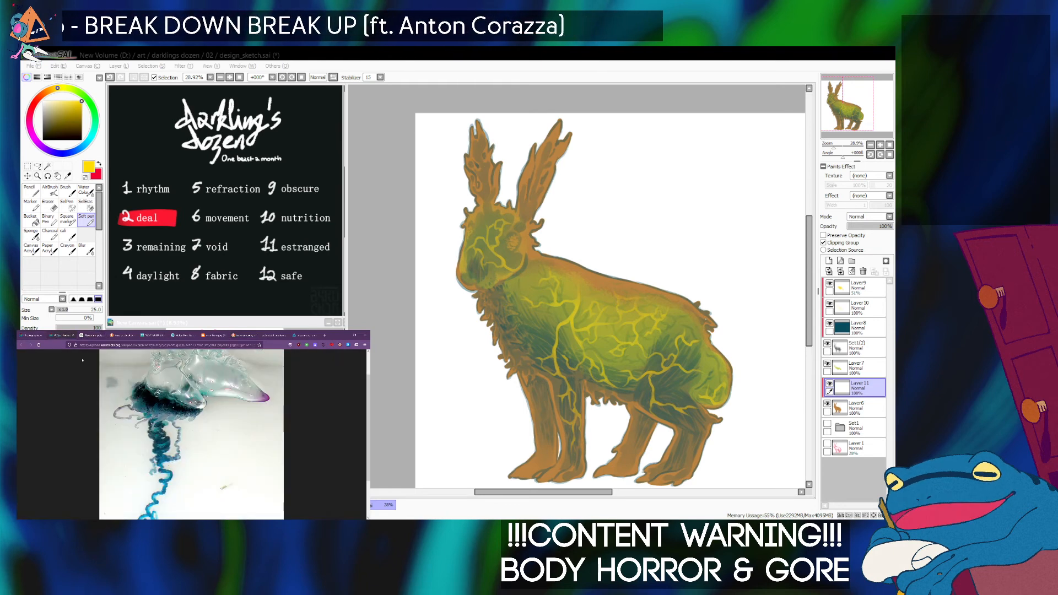
Examine the reference photo's translucent float and coiled blue tentacles for colors to use on the creature.
{"action": "scroll", "coordinate": [112, 442], "scroll_direction": "down", "scroll_amount": 3}
{"action": "scroll", "coordinate": [112, 443], "scroll_direction": "up", "scroll_amount": 3}
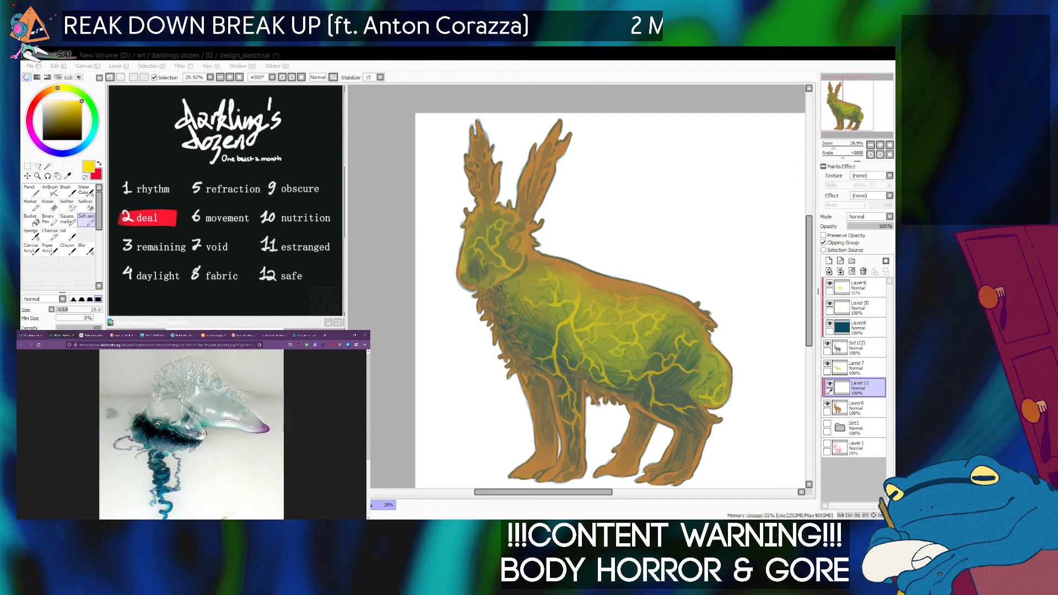
{"action": "scroll", "coordinate": [268, 465], "scroll_direction": "down", "scroll_amount": 3}
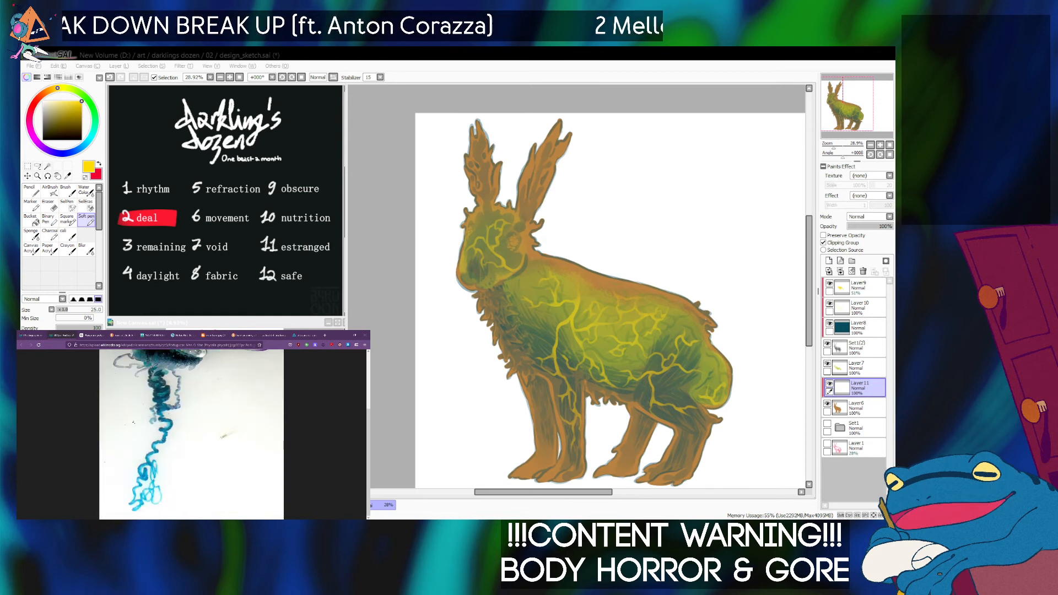
{"action": "scroll", "coordinate": [166, 455], "scroll_direction": "up", "scroll_amount": 3}
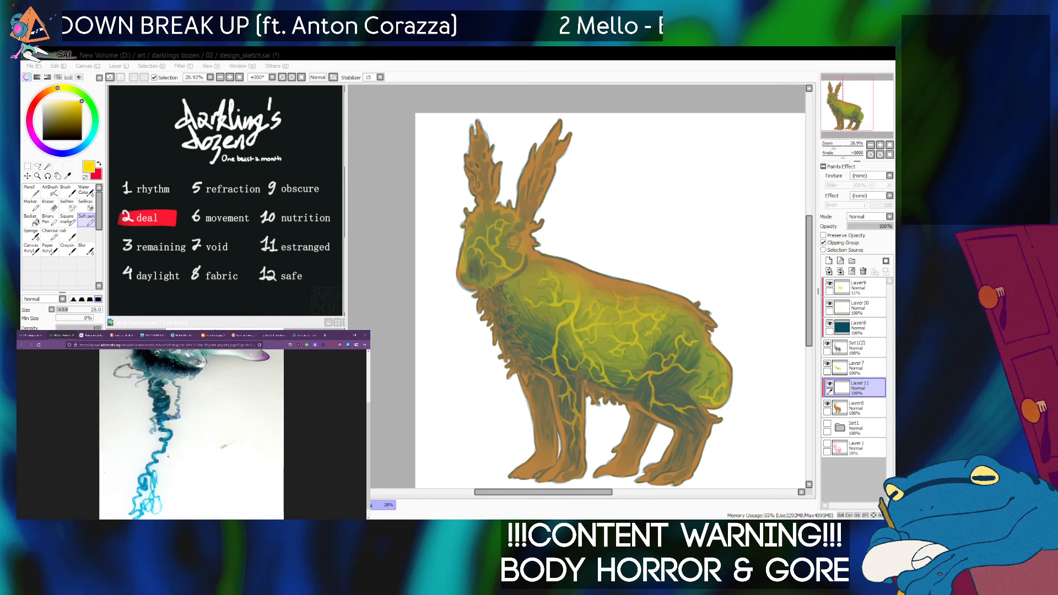
{"action": "scroll", "coordinate": [167, 456], "scroll_direction": "down", "scroll_amount": 3}
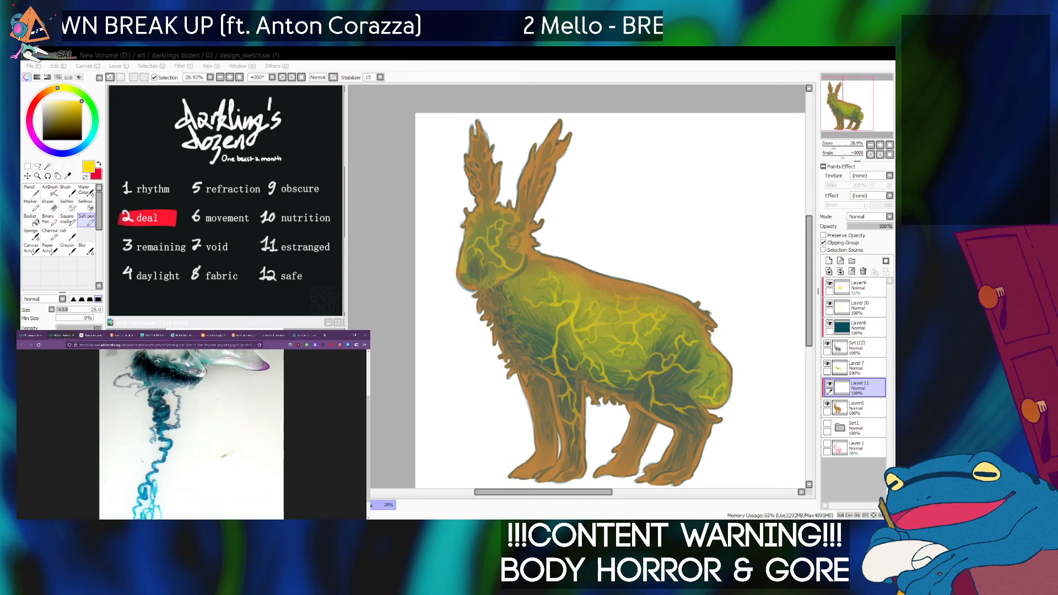
{"action": "scroll", "coordinate": [190, 450], "scroll_direction": "down", "scroll_amount": 3}
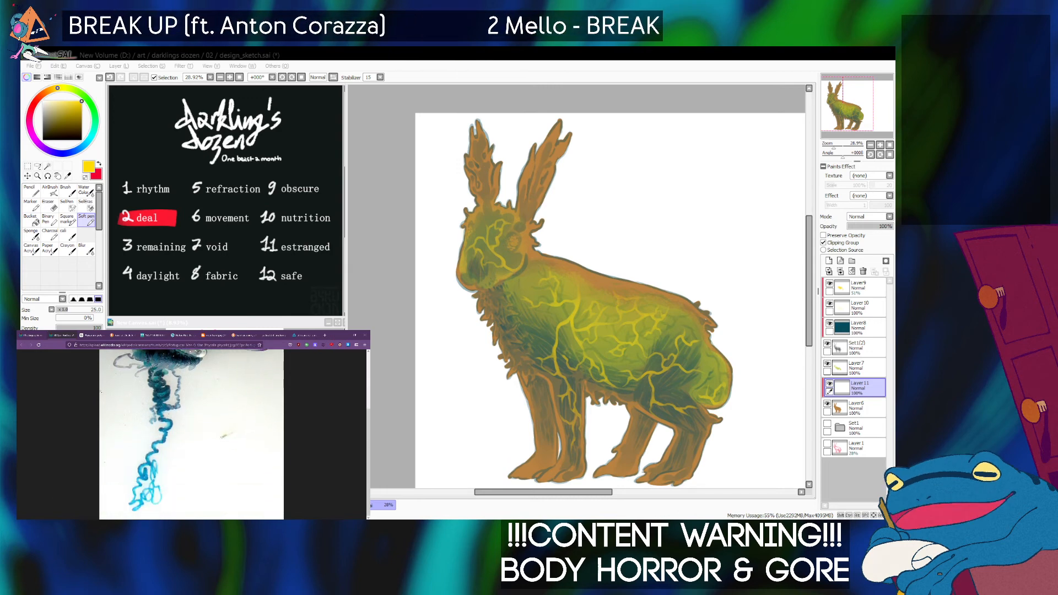
{"action": "scroll", "coordinate": [189, 441], "scroll_direction": "up", "scroll_amount": 3}
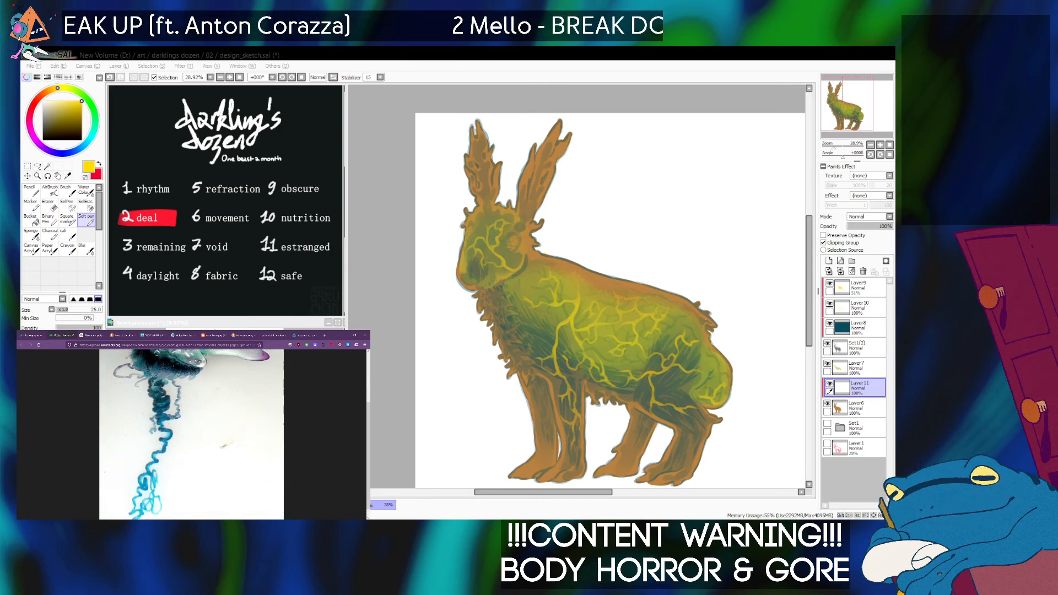
{"action": "scroll", "coordinate": [170, 473], "scroll_direction": "down", "scroll_amount": 3}
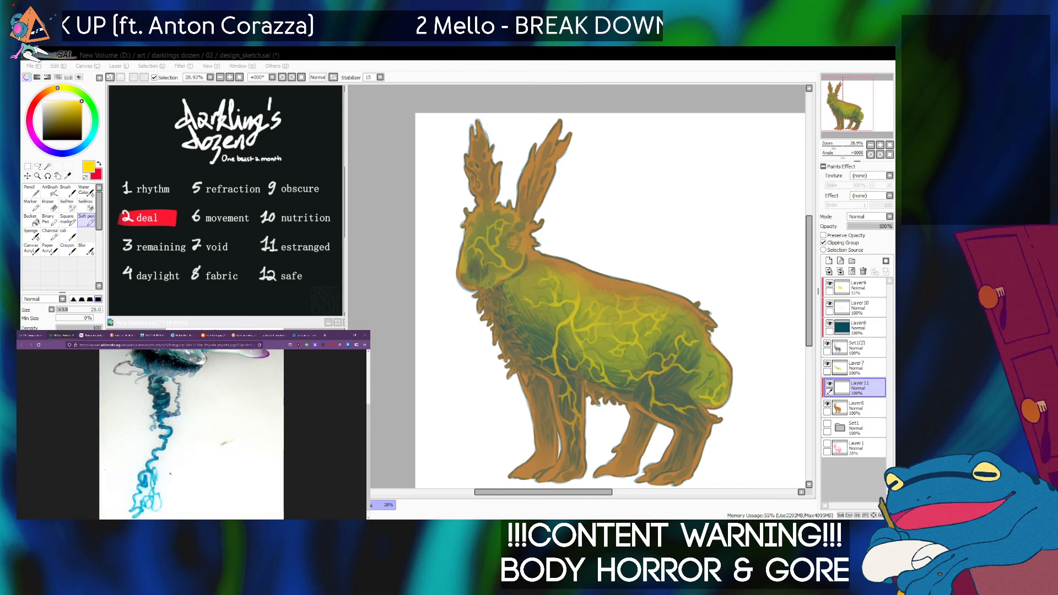
{"action": "scroll", "coordinate": [170, 474], "scroll_direction": "down", "scroll_amount": 1}
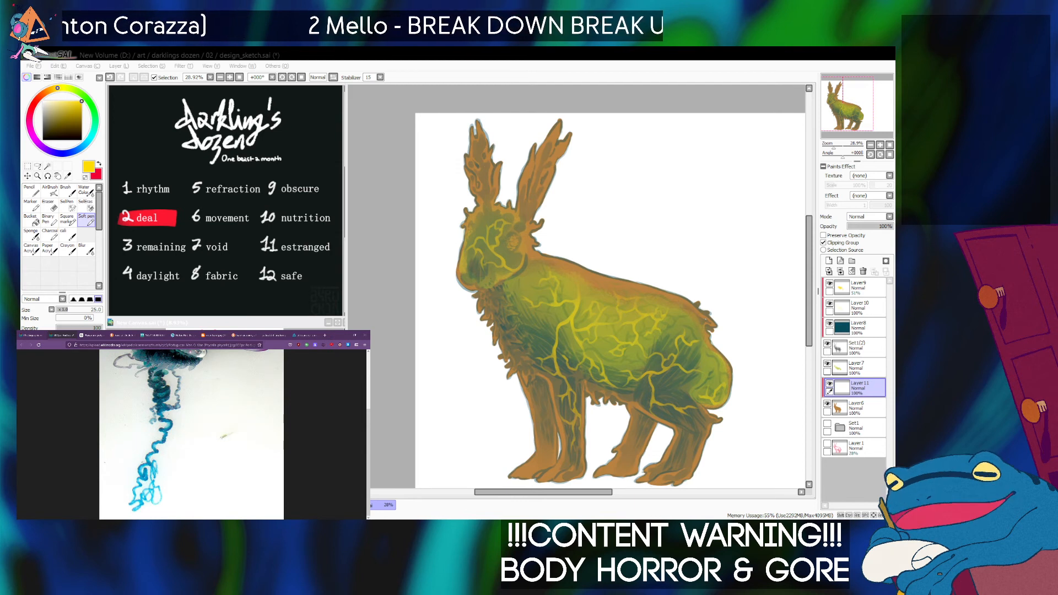
{"action": "scroll", "coordinate": [172, 434], "scroll_direction": "up", "scroll_amount": 3}
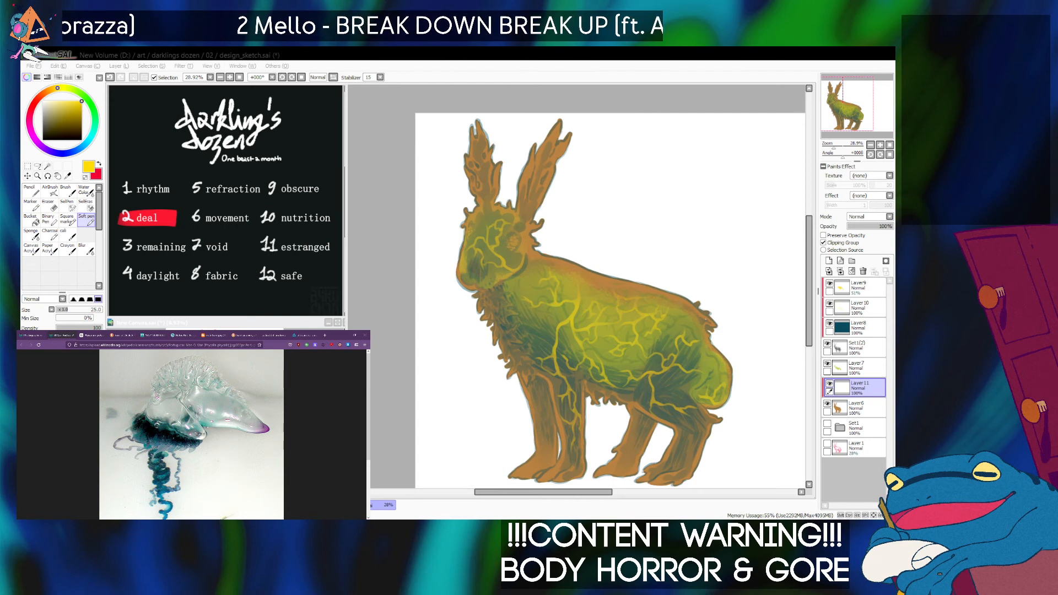
Switch back to PaintTool SAI and paint the hare's ears, chest, belly and legs muted grey-blue with a large Soft pen on the clipped layer.
{"action": "key", "text": "alt+Tab"}
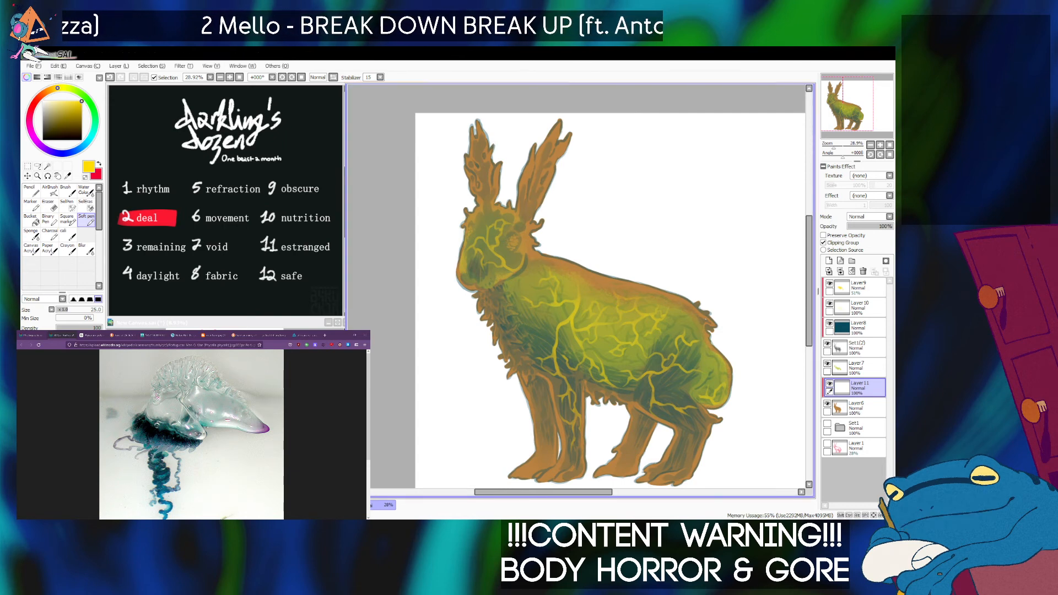
{"action": "left_click", "coordinate": [89, 140]}
{"action": "left_click_drag", "start_coordinate": [53, 114], "coordinate": [51, 109]}
{"action": "left_click_drag", "start_coordinate": [89, 139], "coordinate": [87, 142]}
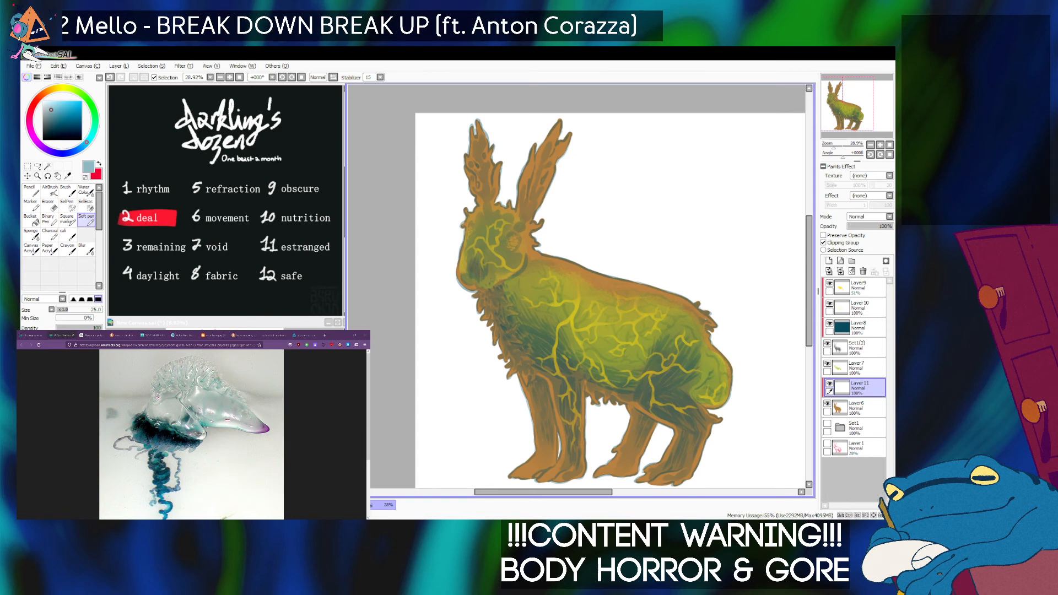
{"action": "left_click", "coordinate": [50, 191]}
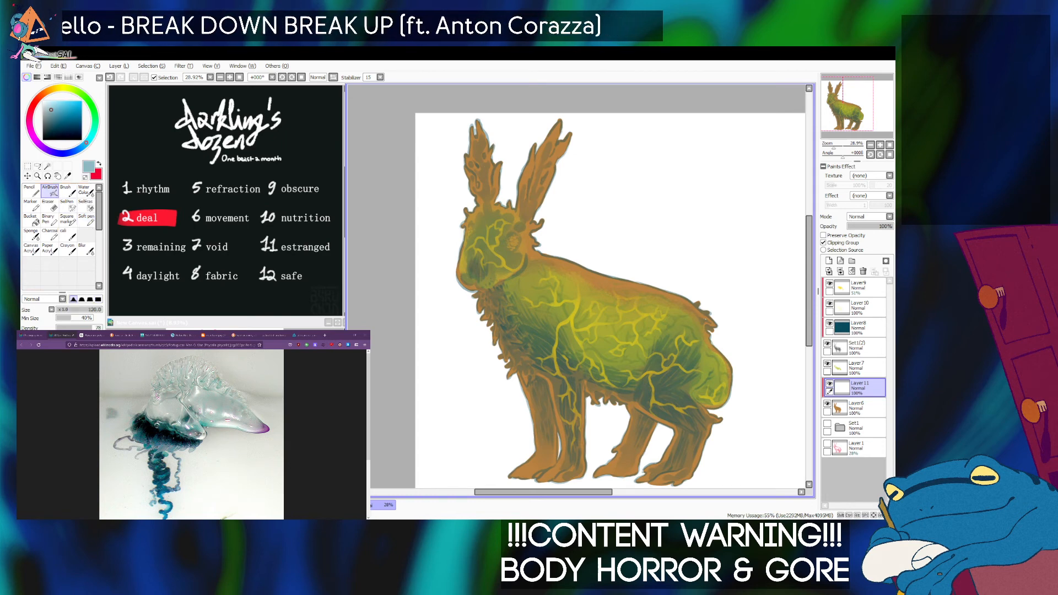
{"action": "left_click", "coordinate": [86, 220]}
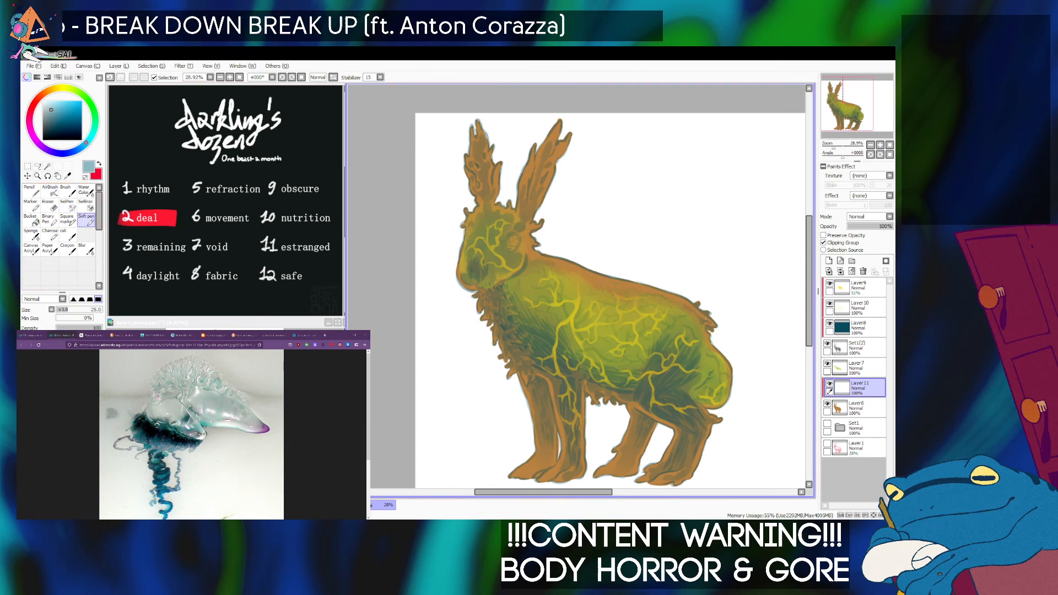
{"action": "key", "text": "]"}
{"action": "key", "text": "]"}
{"action": "key", "text": "]"}
{"action": "key", "text": "]"}
{"action": "key", "text": "]"}
{"action": "key", "text": "]"}
{"action": "key", "text": "]"}
{"action": "key", "text": "]"}
{"action": "key", "text": "]"}
{"action": "key", "text": "]"}
{"action": "mouse_move", "coordinate": [557, 130]}
{"action": "left_mouse_down"}
{"action": "mouse_move", "coordinate": [544, 190]}
{"action": "mouse_move", "coordinate": [539, 165]}
{"action": "mouse_move", "coordinate": [523, 177]}
{"action": "mouse_move", "coordinate": [546, 181]}
{"action": "mouse_move", "coordinate": [546, 164]}
{"action": "mouse_move", "coordinate": [534, 179]}
{"action": "mouse_move", "coordinate": [546, 185]}
{"action": "mouse_move", "coordinate": [548, 228]}
{"action": "mouse_move", "coordinate": [529, 220]}
{"action": "mouse_move", "coordinate": [531, 245]}
{"action": "mouse_move", "coordinate": [525, 237]}
{"action": "mouse_move", "coordinate": [519, 247]}
{"action": "mouse_move", "coordinate": [525, 179]}
{"action": "mouse_move", "coordinate": [526, 233]}
{"action": "mouse_move", "coordinate": [553, 251]}
{"action": "mouse_move", "coordinate": [511, 253]}
{"action": "mouse_move", "coordinate": [527, 231]}
{"action": "mouse_move", "coordinate": [531, 165]}
{"action": "mouse_move", "coordinate": [530, 185]}
{"action": "mouse_move", "coordinate": [573, 128]}
{"action": "left_mouse_up"}
{"action": "mouse_move", "coordinate": [474, 127]}
{"action": "left_mouse_down"}
{"action": "mouse_move", "coordinate": [498, 190]}
{"action": "mouse_move", "coordinate": [464, 170]}
{"action": "mouse_move", "coordinate": [481, 214]}
{"action": "mouse_move", "coordinate": [489, 204]}
{"action": "mouse_move", "coordinate": [468, 208]}
{"action": "mouse_move", "coordinate": [501, 192]}
{"action": "mouse_move", "coordinate": [509, 216]}
{"action": "mouse_move", "coordinate": [467, 232]}
{"action": "mouse_move", "coordinate": [457, 274]}
{"action": "mouse_move", "coordinate": [470, 286]}
{"action": "mouse_move", "coordinate": [482, 273]}
{"action": "mouse_move", "coordinate": [461, 268]}
{"action": "mouse_move", "coordinate": [477, 329]}
{"action": "mouse_move", "coordinate": [495, 291]}
{"action": "mouse_move", "coordinate": [502, 348]}
{"action": "mouse_move", "coordinate": [517, 325]}
{"action": "mouse_move", "coordinate": [512, 289]}
{"action": "mouse_move", "coordinate": [517, 344]}
{"action": "mouse_move", "coordinate": [561, 349]}
{"action": "mouse_move", "coordinate": [521, 359]}
{"action": "mouse_move", "coordinate": [541, 455]}
{"action": "mouse_move", "coordinate": [514, 467]}
{"action": "mouse_move", "coordinate": [550, 445]}
{"action": "mouse_move", "coordinate": [564, 477]}
{"action": "mouse_move", "coordinate": [581, 446]}
{"action": "mouse_move", "coordinate": [572, 456]}
{"action": "mouse_move", "coordinate": [531, 435]}
{"action": "left_mouse_up"}
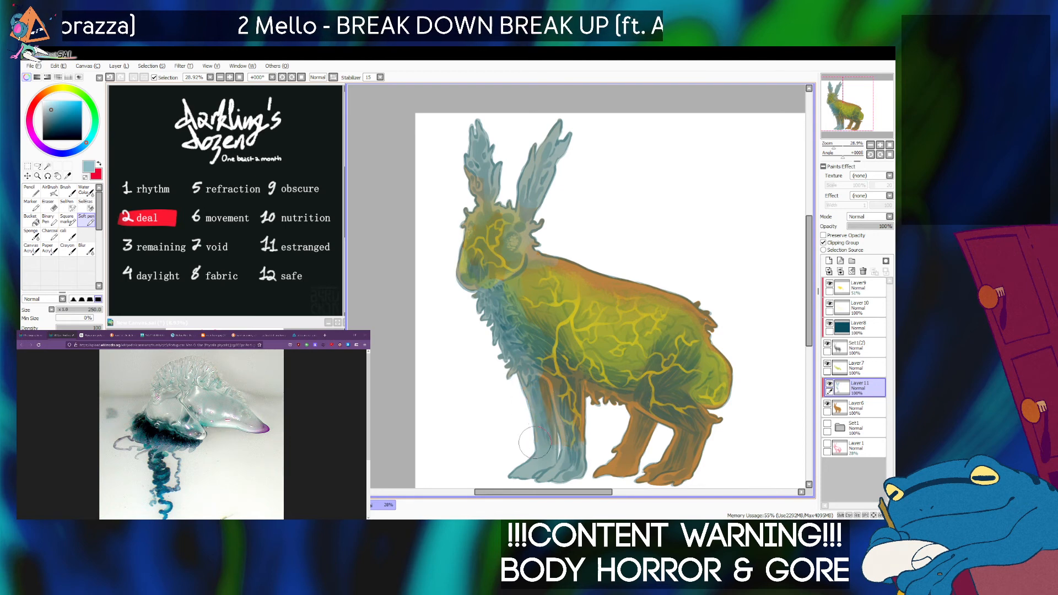
{"action": "left_click", "coordinate": [624, 492]}
{"action": "mouse_move", "coordinate": [380, 419]}
{"action": "left_mouse_down"}
{"action": "mouse_move", "coordinate": [612, 209]}
{"action": "mouse_move", "coordinate": [835, 343]}
{"action": "mouse_move", "coordinate": [855, 340]}
{"action": "left_mouse_up"}
{"action": "mouse_move", "coordinate": [626, 337]}
{"action": "left_mouse_down"}
{"action": "mouse_move", "coordinate": [602, 321]}
{"action": "mouse_move", "coordinate": [595, 340]}
{"action": "mouse_move", "coordinate": [563, 285]}
{"action": "mouse_move", "coordinate": [616, 301]}
{"action": "mouse_move", "coordinate": [638, 328]}
{"action": "mouse_move", "coordinate": [649, 323]}
{"action": "mouse_move", "coordinate": [658, 357]}
{"action": "mouse_move", "coordinate": [641, 384]}
{"action": "mouse_move", "coordinate": [662, 366]}
{"action": "mouse_move", "coordinate": [664, 321]}
{"action": "mouse_move", "coordinate": [689, 356]}
{"action": "mouse_move", "coordinate": [665, 385]}
{"action": "mouse_move", "coordinate": [681, 403]}
{"action": "mouse_move", "coordinate": [709, 390]}
{"action": "mouse_move", "coordinate": [727, 344]}
{"action": "mouse_move", "coordinate": [703, 346]}
{"action": "mouse_move", "coordinate": [687, 315]}
{"action": "mouse_move", "coordinate": [727, 247]}
{"action": "mouse_move", "coordinate": [741, 252]}
{"action": "mouse_move", "coordinate": [734, 233]}
{"action": "mouse_move", "coordinate": [691, 311]}
{"action": "mouse_move", "coordinate": [734, 245]}
{"action": "mouse_move", "coordinate": [706, 222]}
{"action": "left_mouse_up"}
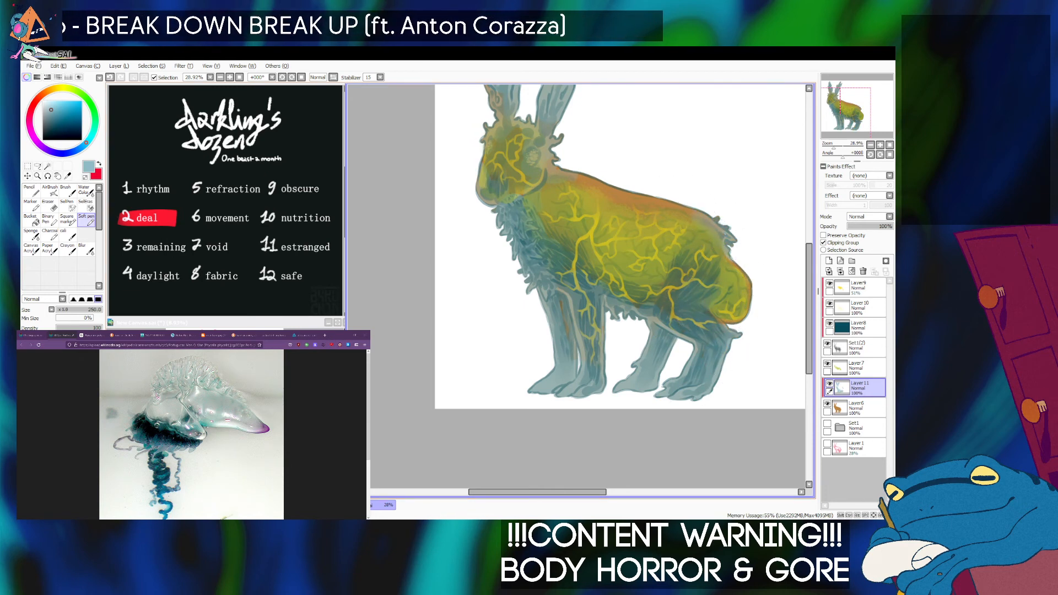
Blend pale blue over the head and body with a size 200 Sponge brush, and shift the layer's blue to olive green.
{"action": "left_click_drag", "start_coordinate": [634, 221], "coordinate": [661, 272]}
{"action": "left_click", "coordinate": [31, 235]}
{"action": "key", "text": "bracketright"}
{"action": "key", "text": "bracketright"}
{"action": "mouse_move", "coordinate": [535, 125]}
{"action": "left_mouse_down"}
{"action": "mouse_move", "coordinate": [533, 171]}
{"action": "mouse_move", "coordinate": [514, 147]}
{"action": "mouse_move", "coordinate": [546, 164]}
{"action": "mouse_move", "coordinate": [601, 226]}
{"action": "mouse_move", "coordinate": [556, 212]}
{"action": "mouse_move", "coordinate": [530, 175]}
{"action": "left_mouse_up"}
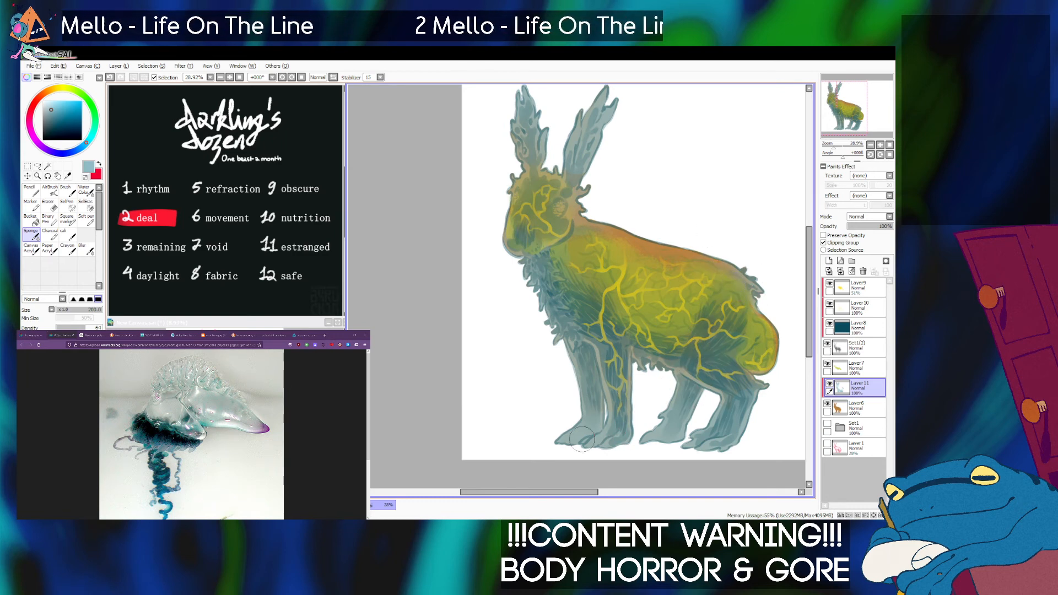
{"action": "left_click_drag", "start_coordinate": [849, 108], "coordinate": [854, 108]}
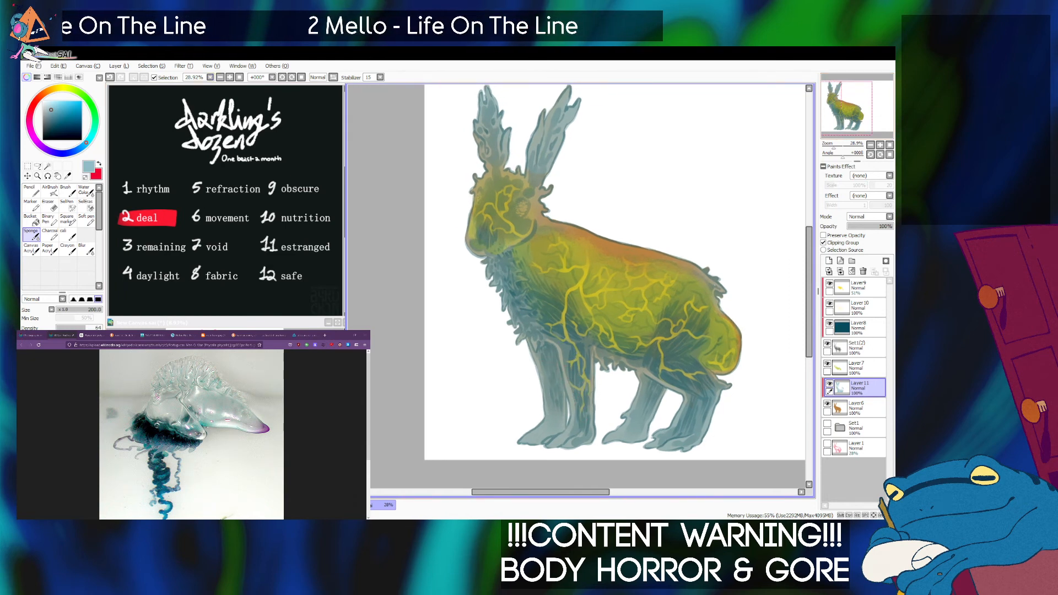
{"action": "left_click", "coordinate": [200, 76]}
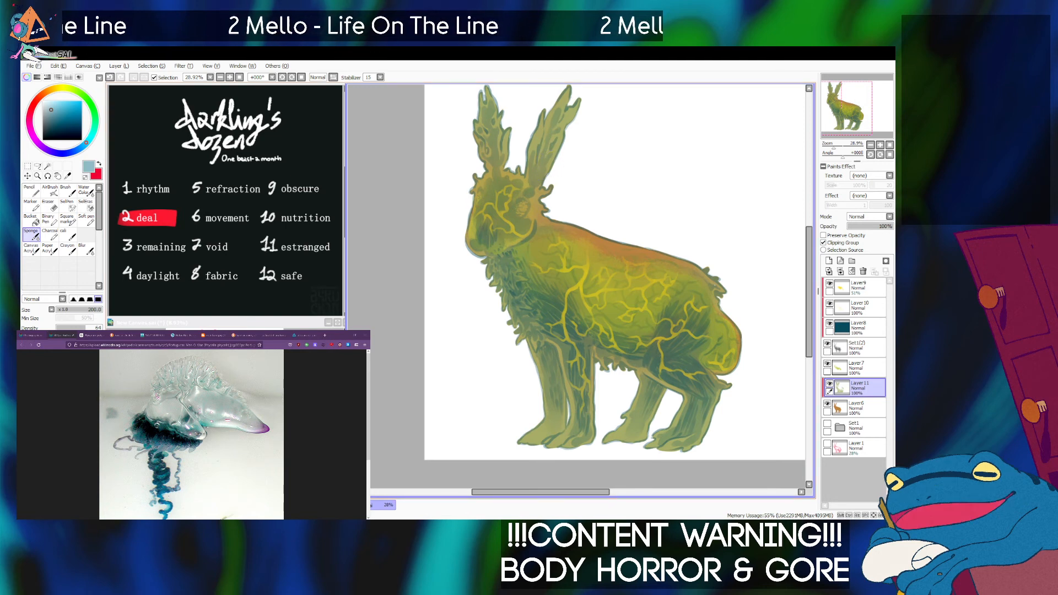
{"action": "mouse_move", "coordinate": [530, 220]}
{"action": "left_mouse_down"}
{"action": "mouse_move", "coordinate": [511, 242]}
{"action": "mouse_move", "coordinate": [523, 241]}
{"action": "left_mouse_up"}
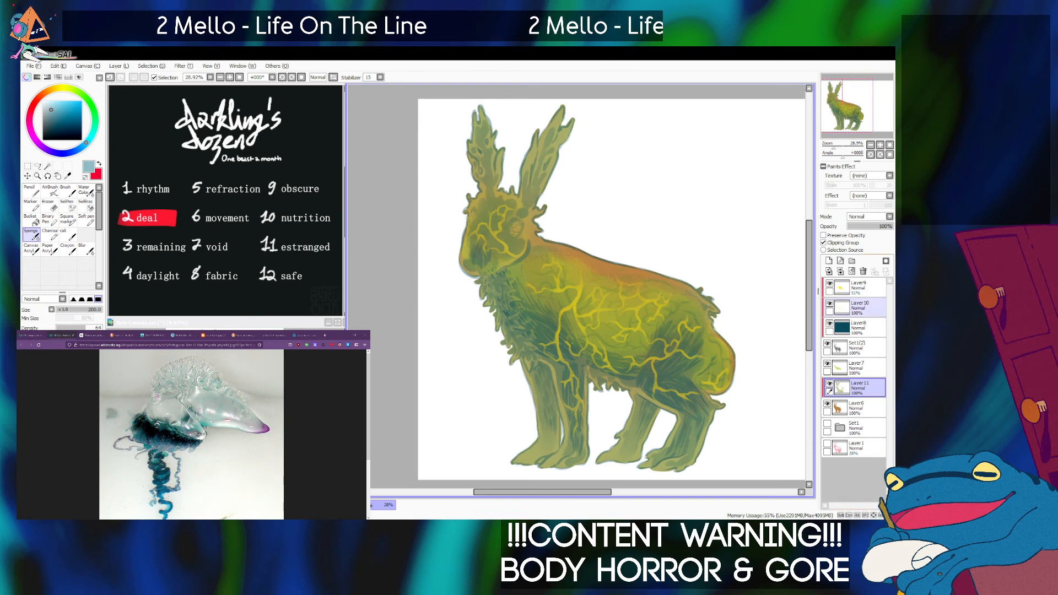
Create a new layer above all others and dab speckled light turquoise over both of the hare's eyes with the Soft pen.
{"action": "left_click", "coordinate": [860, 288]}
{"action": "left_click", "coordinate": [829, 261]}
{"action": "left_click_drag", "start_coordinate": [834, 147], "coordinate": [838, 147]}
{"action": "left_click_drag", "start_coordinate": [841, 104], "coordinate": [840, 102]}
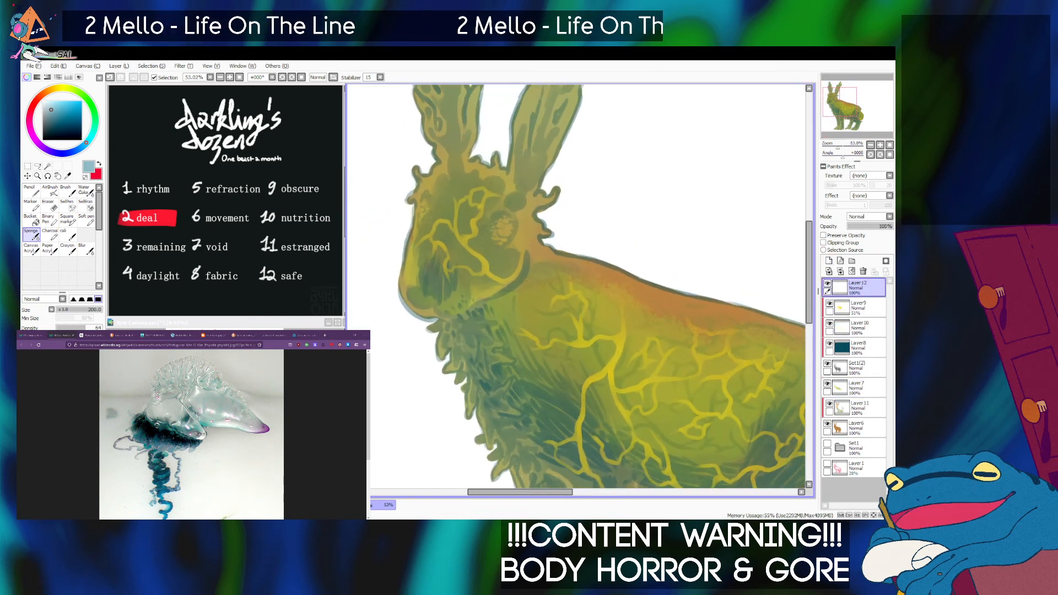
{"action": "left_click", "coordinate": [94, 128]}
{"action": "mouse_move", "coordinate": [65, 103]}
{"action": "left_mouse_down"}
{"action": "mouse_move", "coordinate": [95, 115]}
{"action": "mouse_move", "coordinate": [65, 106]}
{"action": "left_mouse_up"}
{"action": "left_click", "coordinate": [93, 108]}
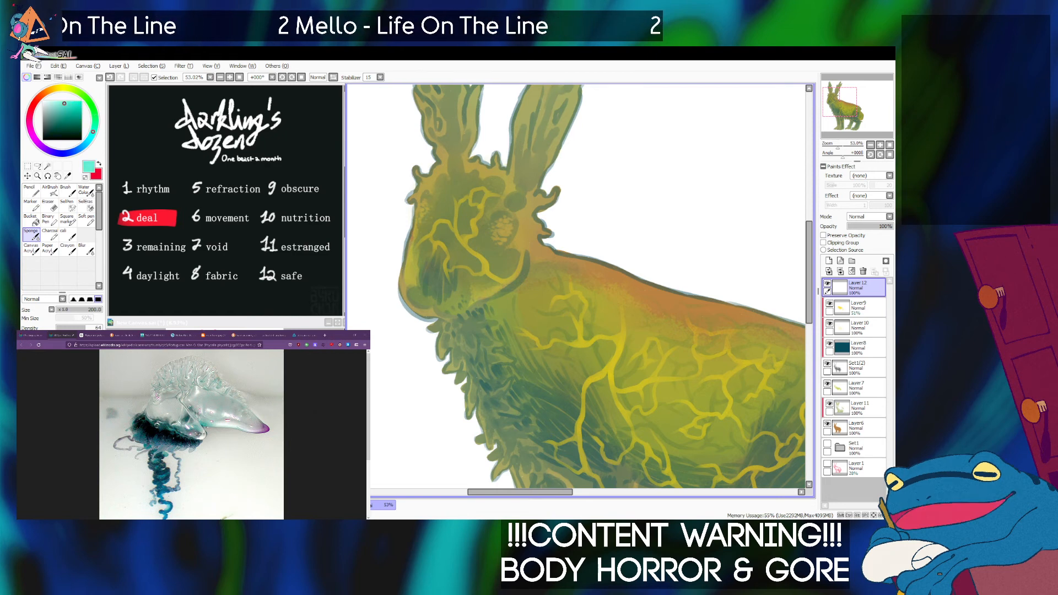
{"action": "left_click", "coordinate": [86, 220]}
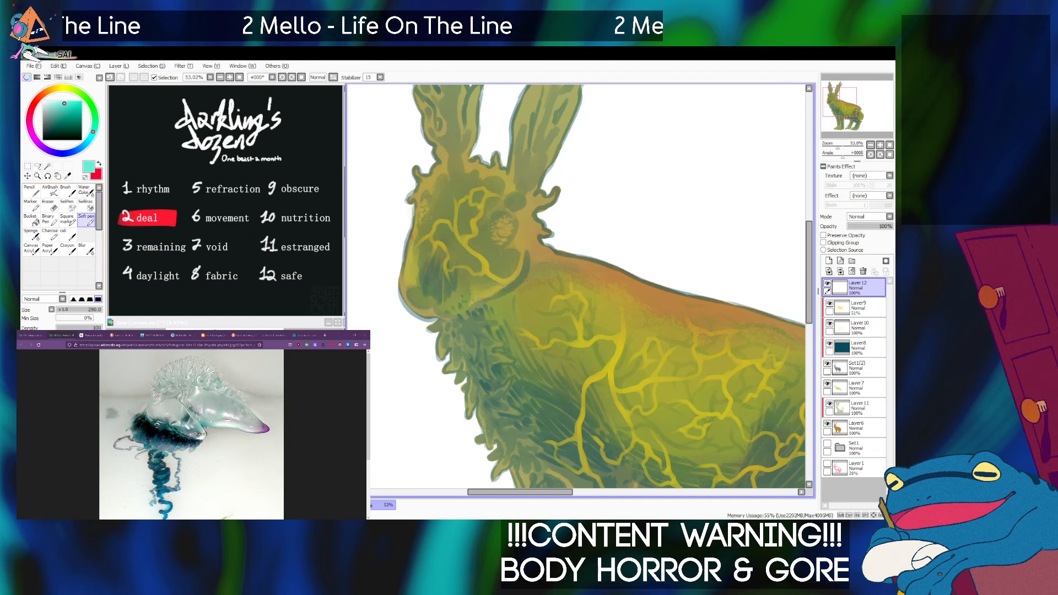
{"action": "key", "text": "bracketleft"}
{"action": "key", "text": "bracketleft"}
{"action": "key", "text": "bracketleft"}
{"action": "key", "text": "bracketleft"}
{"action": "key", "text": "bracketleft"}
{"action": "key", "text": "bracketleft"}
{"action": "key", "text": "bracketleft"}
{"action": "key", "text": "bracketleft"}
{"action": "key", "text": "bracketleft"}
{"action": "key", "text": "bracketleft"}
{"action": "key", "text": "bracketleft"}
{"action": "key", "text": "bracketleft"}
{"action": "key", "text": "bracketleft"}
{"action": "key", "text": "bracketleft"}
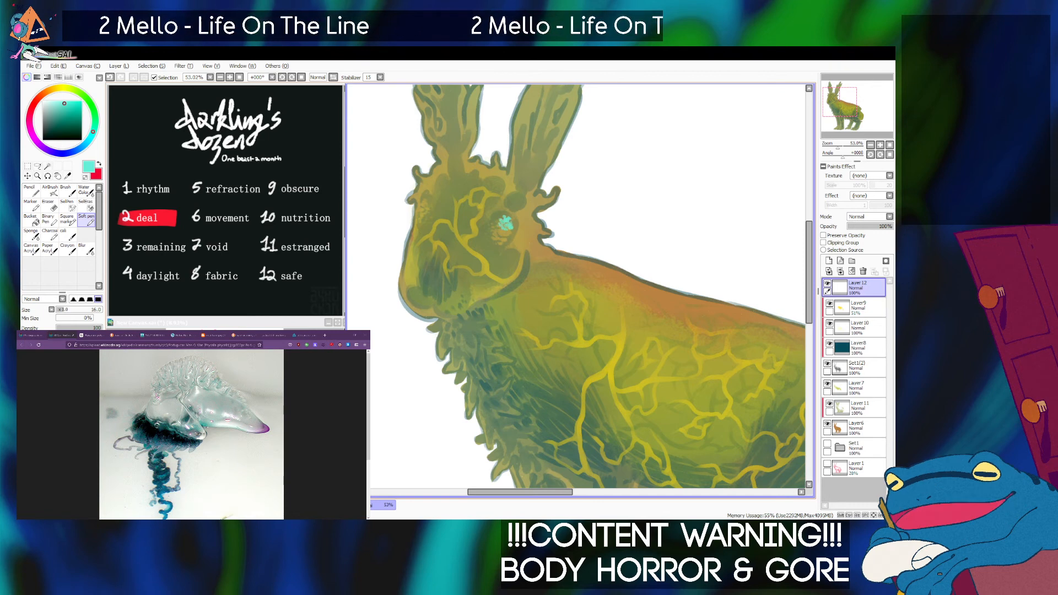
{"action": "left_click_drag", "start_coordinate": [500, 222], "coordinate": [498, 225]}
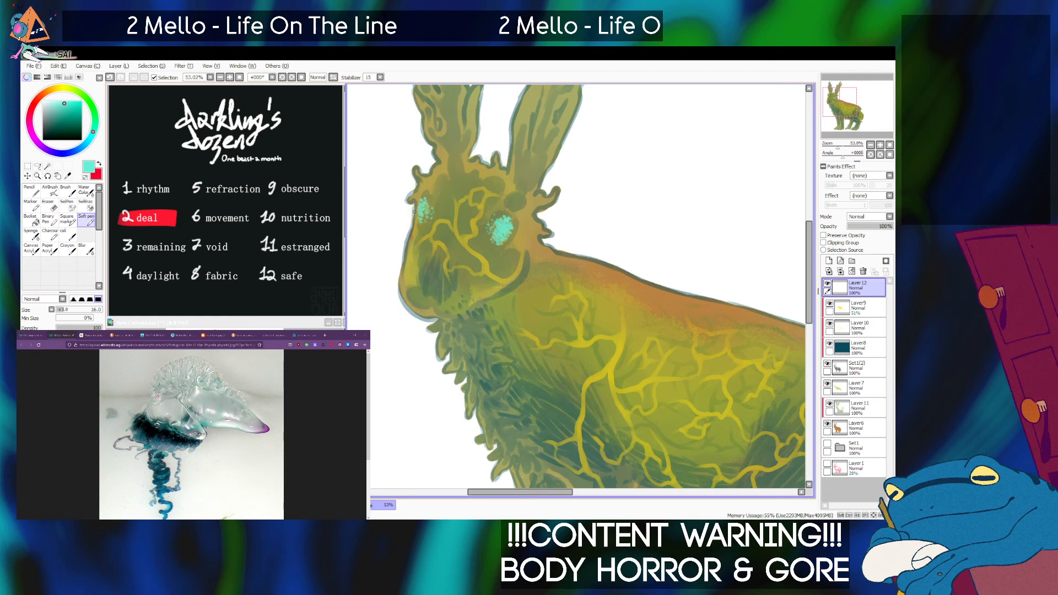
Duplicate the turquoise eye layer and place the copy directly below the original.
{"action": "key", "text": "bracketright"}
{"action": "key", "text": "bracketright"}
{"action": "key", "text": "bracketright"}
{"action": "key", "text": "bracketright"}
{"action": "key", "text": "bracketright"}
{"action": "scroll", "coordinate": [421, 212], "scroll_direction": "down", "scroll_amount": 3}
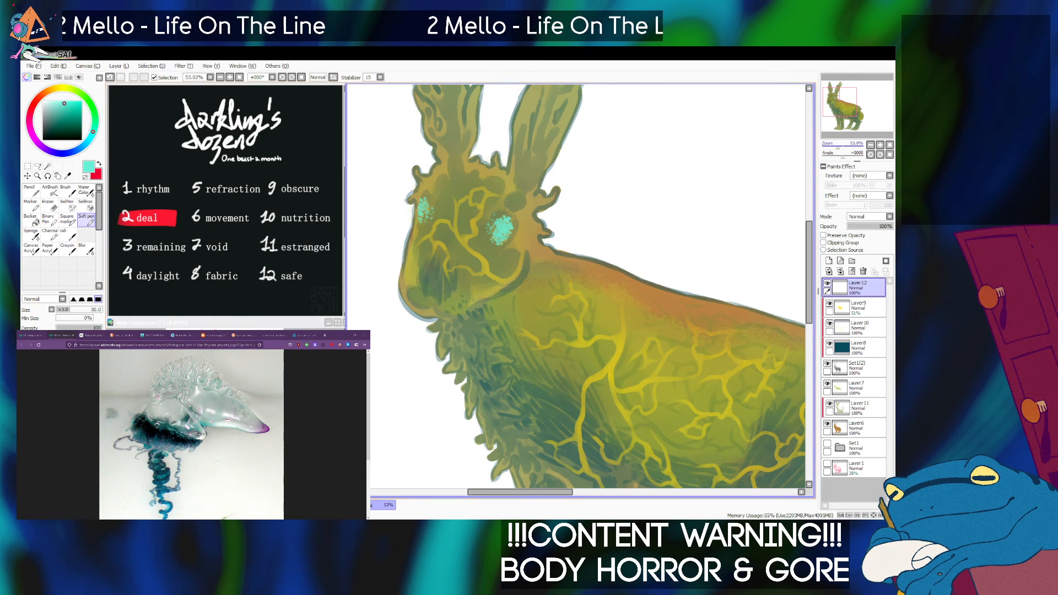
{"action": "scroll", "coordinate": [558, 248], "scroll_direction": "up", "scroll_amount": 3}
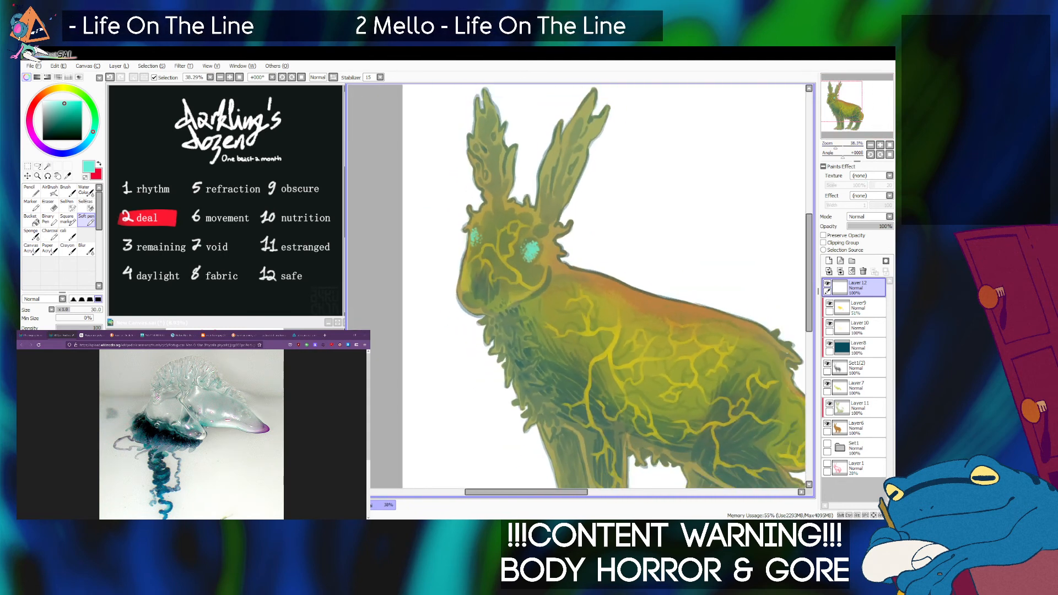
{"action": "left_click", "coordinate": [138, 105]}
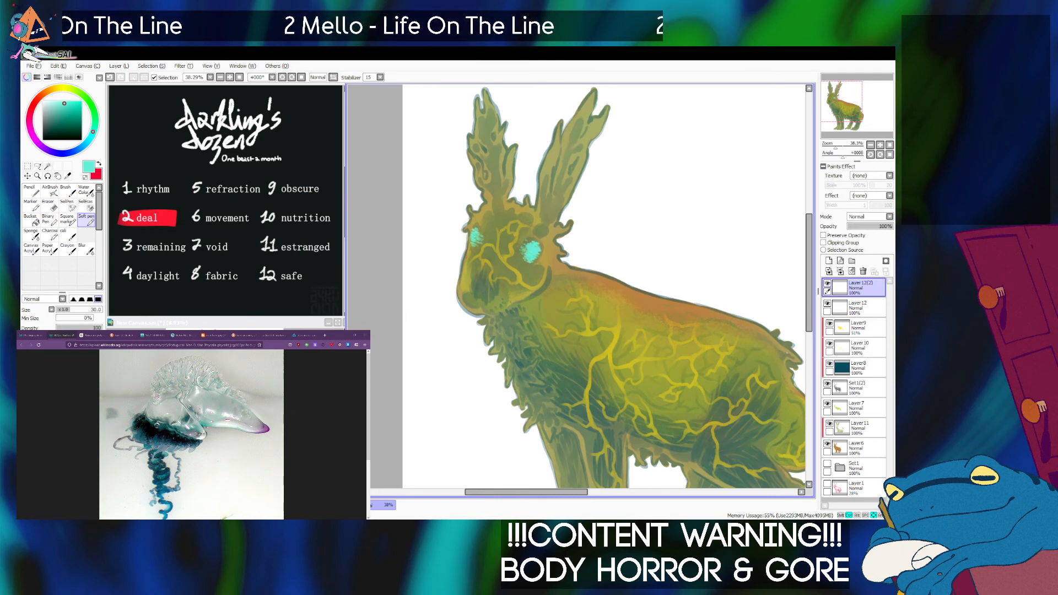
{"action": "left_click_drag", "start_coordinate": [865, 288], "coordinate": [865, 312]}
{"action": "left_click", "coordinate": [860, 287]}
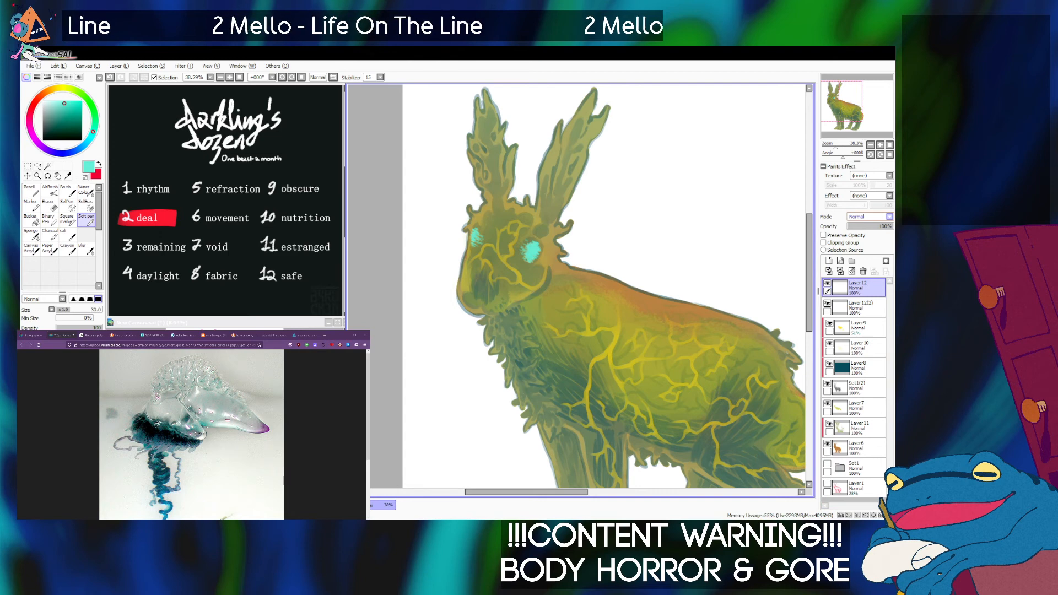
Set the upper eye layer to Luminosity at 76% opacity and lower the copy beneath it to 74% opacity.
{"action": "left_click", "coordinate": [858, 247]}
{"action": "left_click_drag", "start_coordinate": [835, 147], "coordinate": [834, 147]}
{"action": "left_click_drag", "start_coordinate": [606, 297], "coordinate": [618, 277]}
{"action": "left_click", "coordinate": [860, 308]}
{"action": "left_click_drag", "start_coordinate": [891, 227], "coordinate": [880, 226]}
{"action": "left_click", "coordinate": [860, 288]}
{"action": "left_click", "coordinate": [860, 308]}
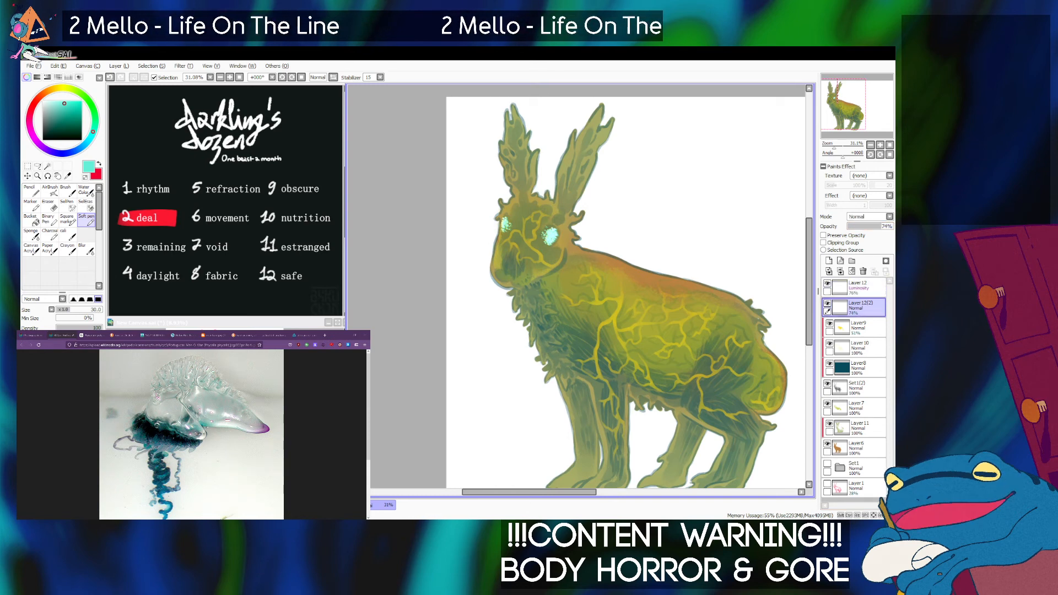
Choose an enlarged AirBrush and make the lower eye copy the active layer.
{"action": "left_click", "coordinate": [50, 191]}
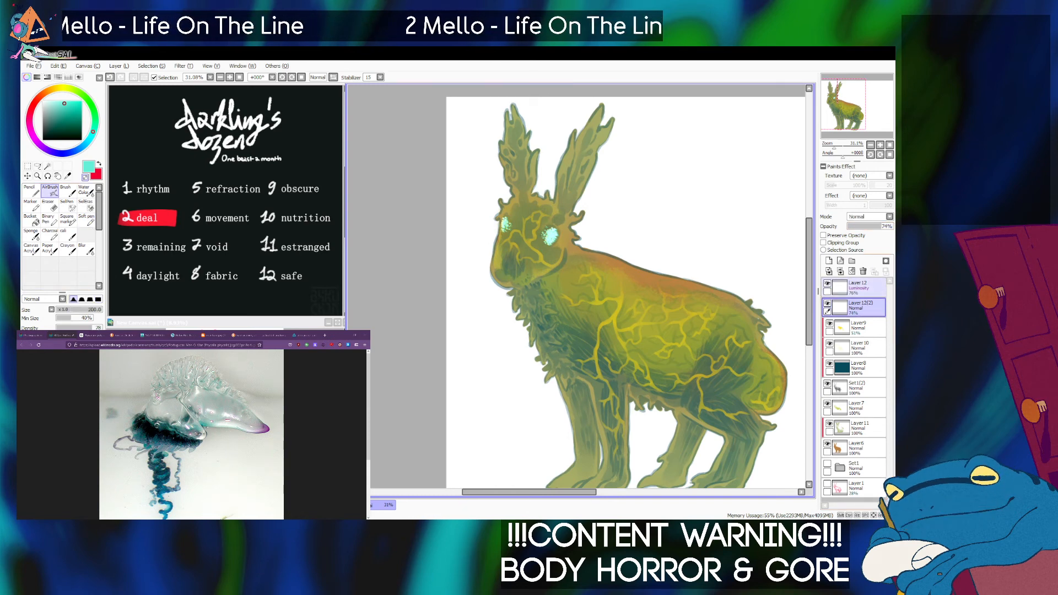
{"action": "left_click", "coordinate": [860, 288]}
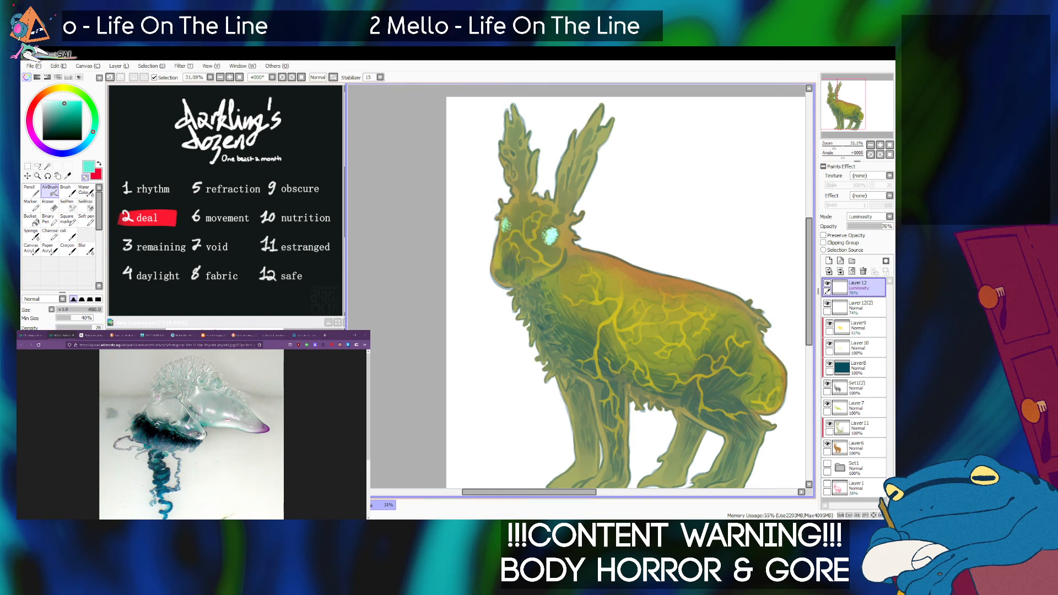
{"action": "left_click", "coordinate": [860, 306]}
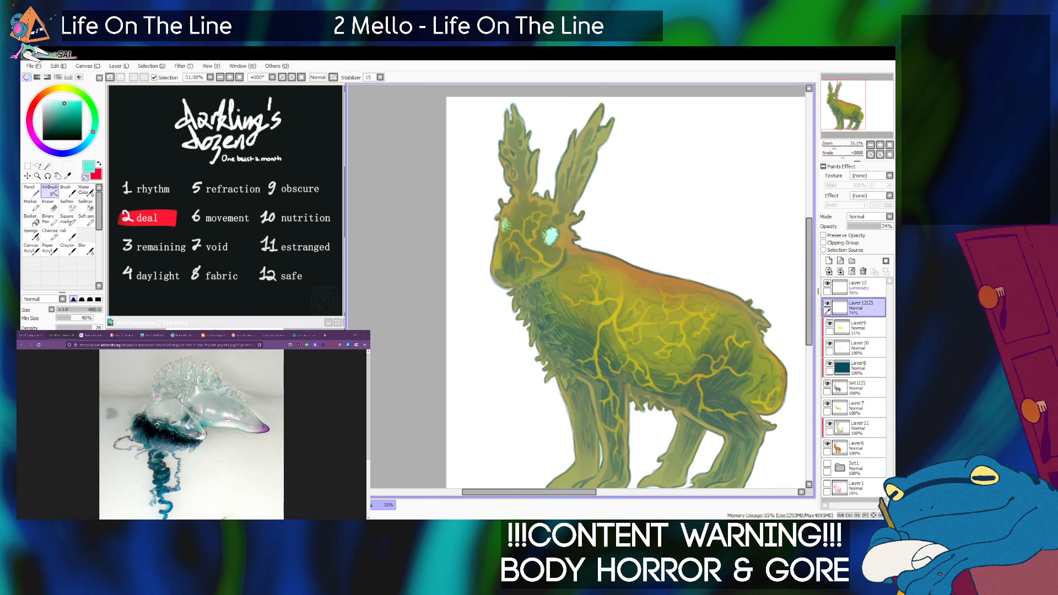
{"action": "left_click_drag", "start_coordinate": [573, 265], "coordinate": [533, 257]}
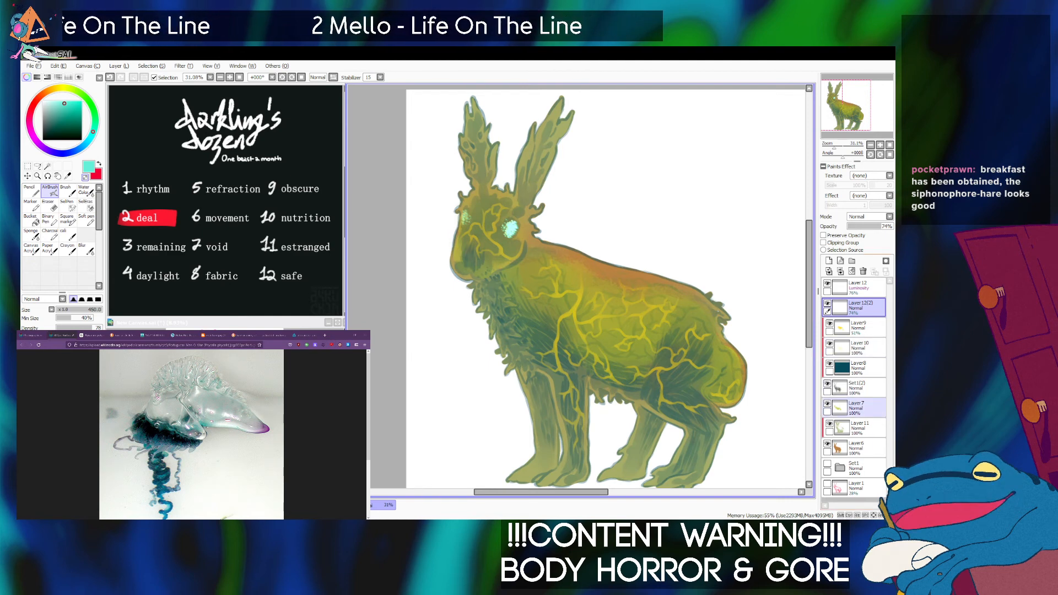
Compare the hare with and without the clipped olive tint layer, select that layer, and toggle the layer above it for comparison.
{"action": "left_click", "coordinate": [830, 424]}
{"action": "left_click", "coordinate": [829, 424]}
{"action": "left_click", "coordinate": [829, 424]}
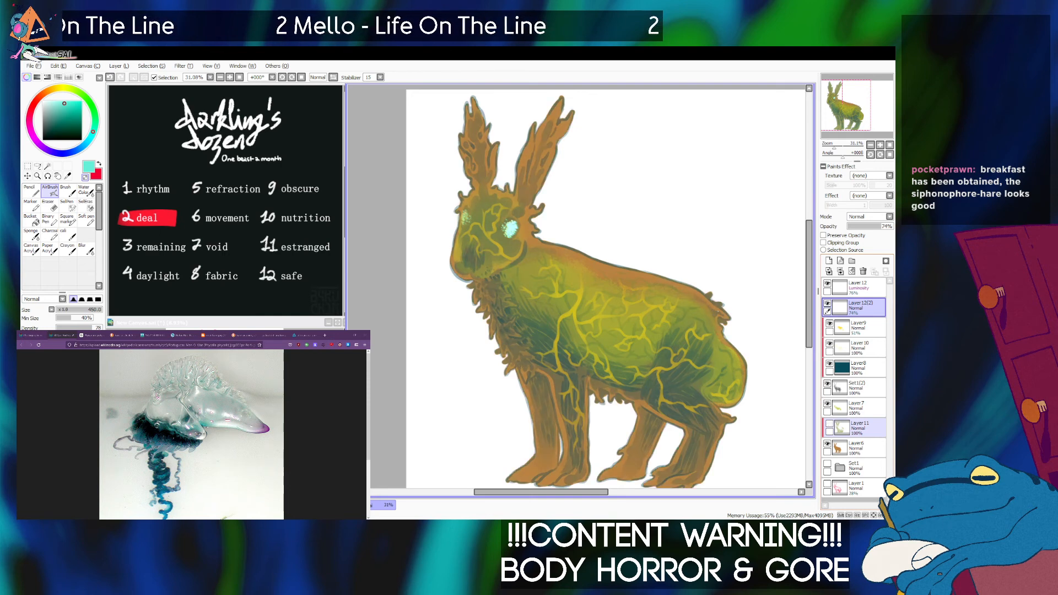
{"action": "left_click", "coordinate": [830, 424]}
{"action": "left_click", "coordinate": [861, 429]}
{"action": "left_click", "coordinate": [828, 403]}
{"action": "left_click", "coordinate": [827, 404]}
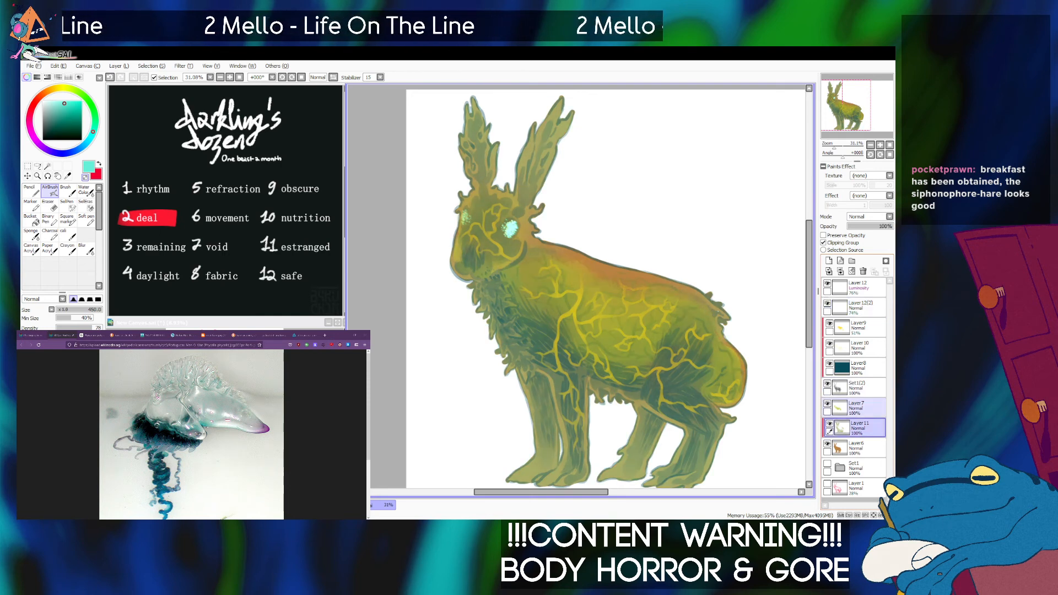
Compare the hare with and without Layer7 and the clipped olive Layer11, and toggle the dark teal Layer8.
{"action": "left_click", "coordinate": [828, 404]}
{"action": "left_click", "coordinate": [830, 424]}
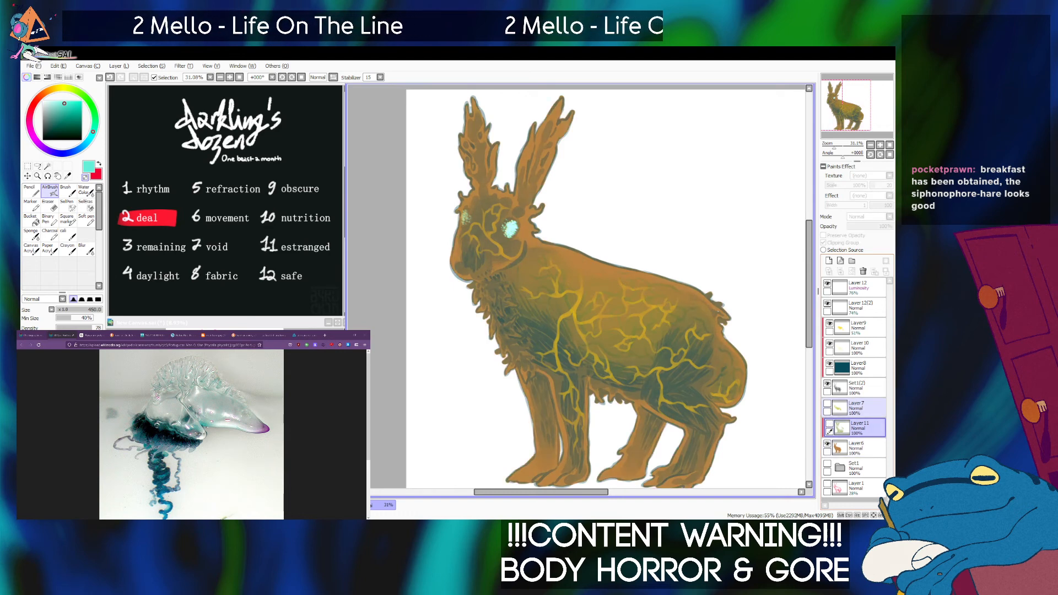
{"action": "left_click", "coordinate": [828, 404]}
{"action": "left_click", "coordinate": [830, 424]}
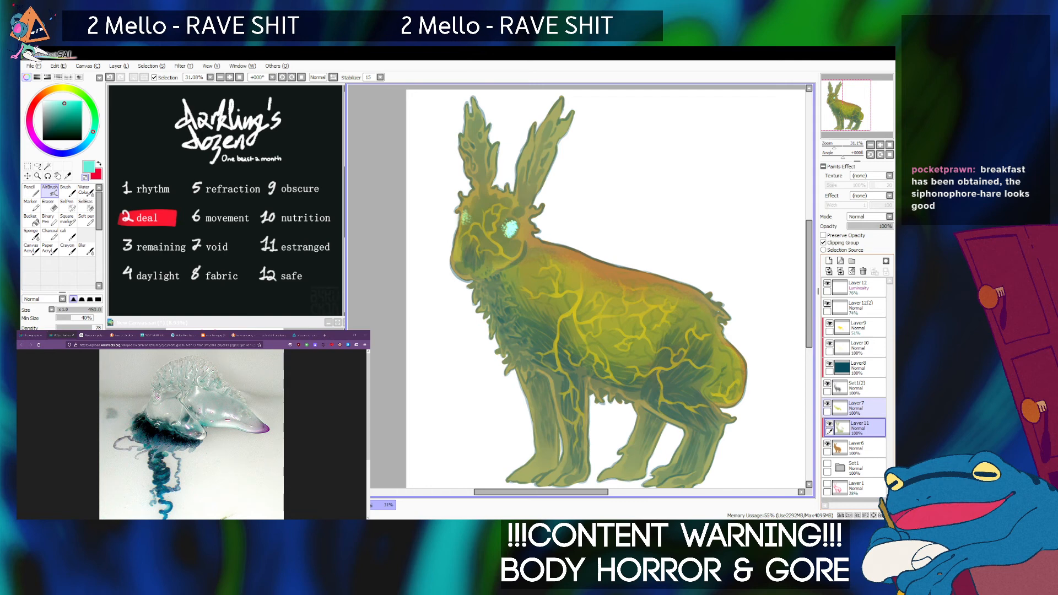
{"action": "left_click", "coordinate": [829, 364]}
{"action": "left_click", "coordinate": [829, 364]}
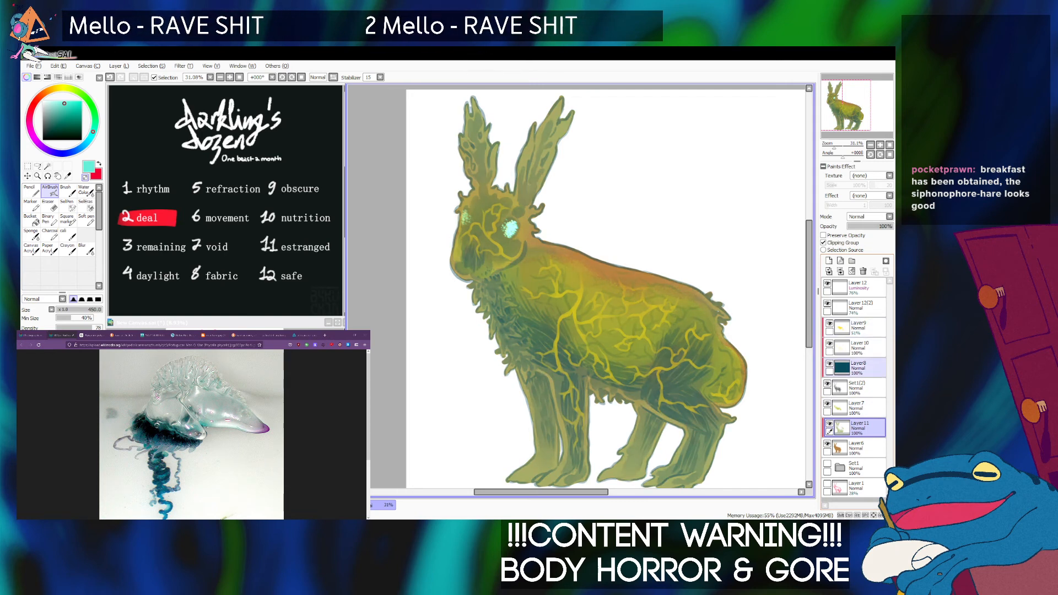
Select the vein layer, Layer10, and compare the hare with and without it, Layer9 and the lower eye copy.
{"action": "left_click", "coordinate": [830, 344]}
{"action": "left_click", "coordinate": [843, 347]}
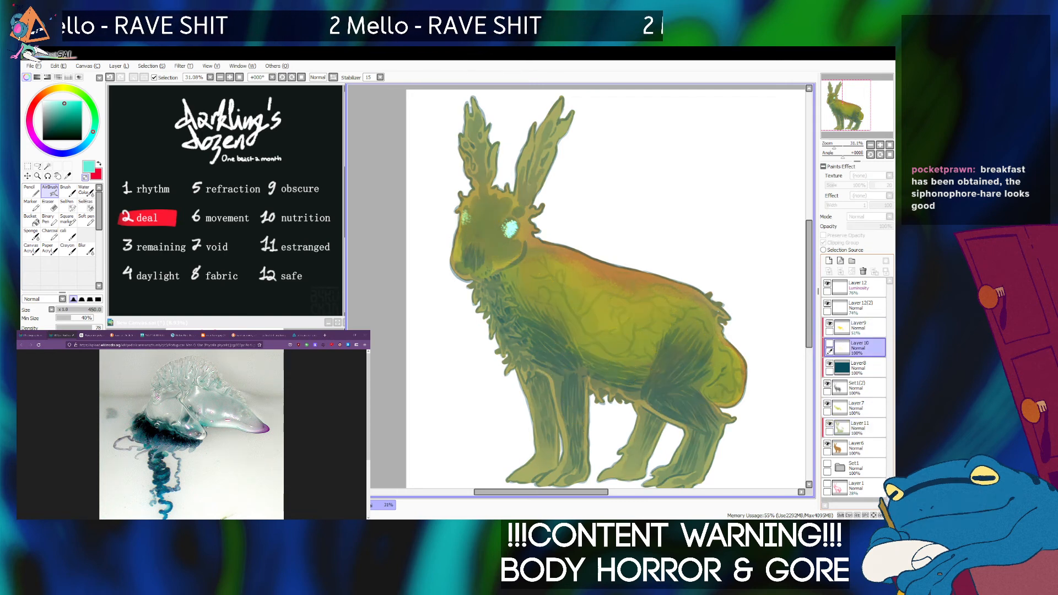
{"action": "left_click", "coordinate": [830, 343]}
{"action": "left_click", "coordinate": [829, 324]}
{"action": "left_click", "coordinate": [829, 324]}
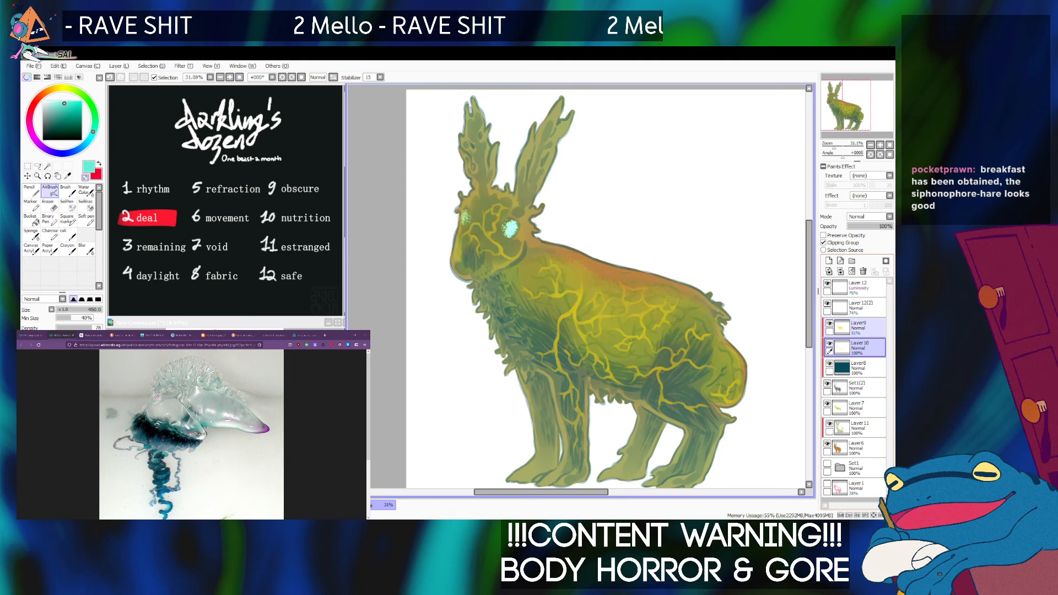
{"action": "left_click", "coordinate": [828, 304]}
{"action": "left_click", "coordinate": [828, 304]}
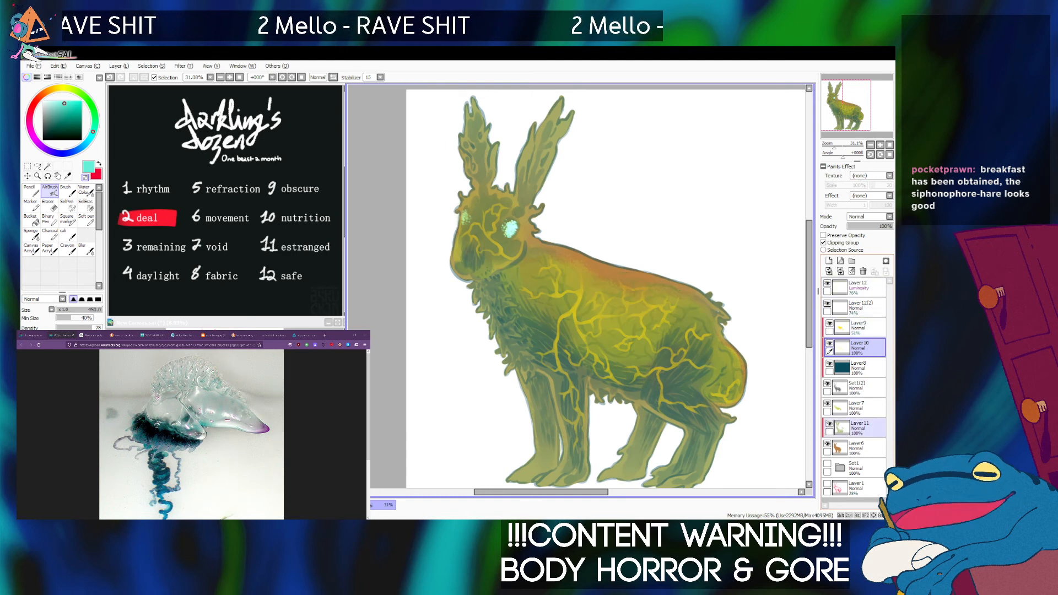
Hide the brown base layer and compare the remaining colors with and without Layer7 and the Set1(2) layer.
{"action": "left_click", "coordinate": [827, 444]}
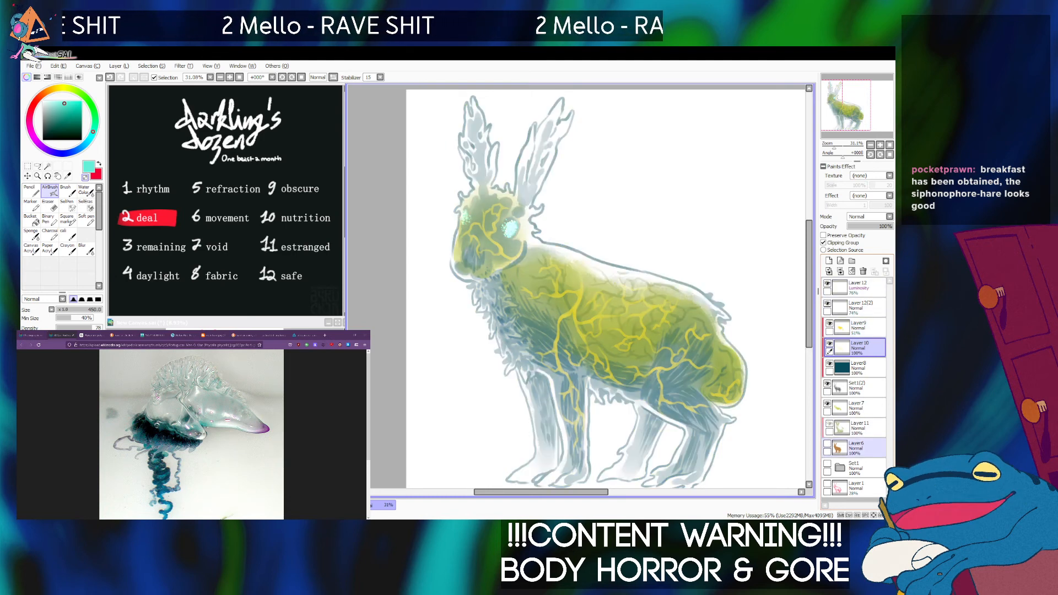
{"action": "left_click", "coordinate": [827, 404]}
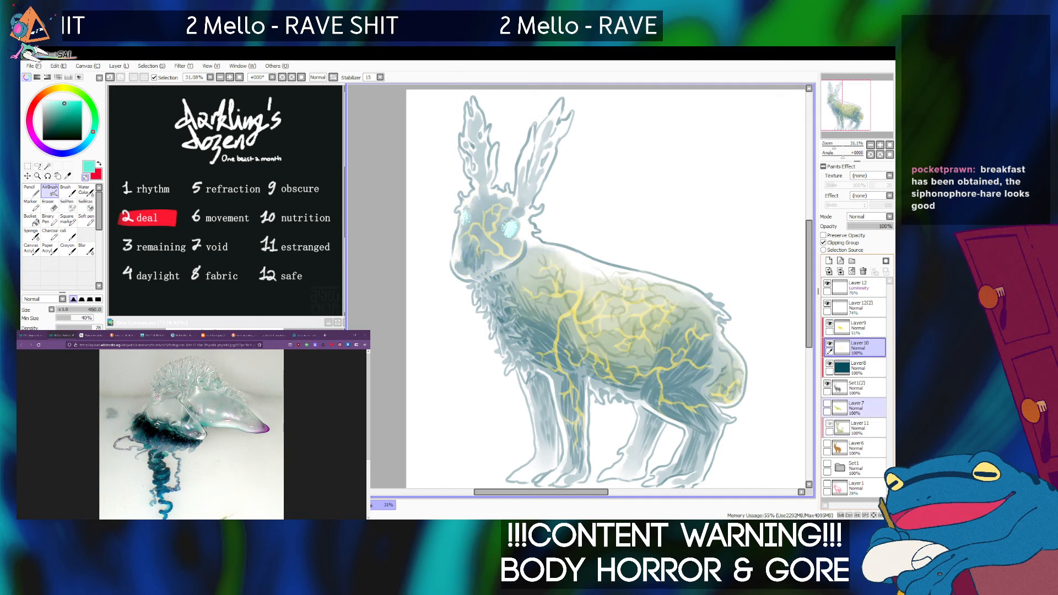
{"action": "left_click", "coordinate": [827, 404]}
{"action": "left_click", "coordinate": [828, 384]}
{"action": "left_click", "coordinate": [828, 383]}
{"action": "left_click", "coordinate": [828, 404]}
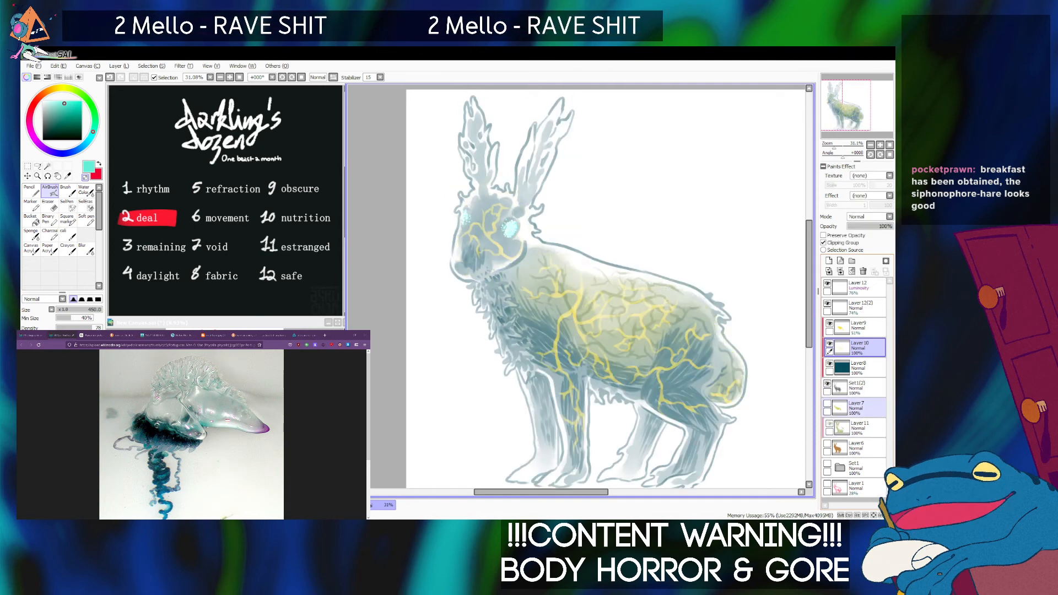
{"action": "left_click", "coordinate": [827, 404]}
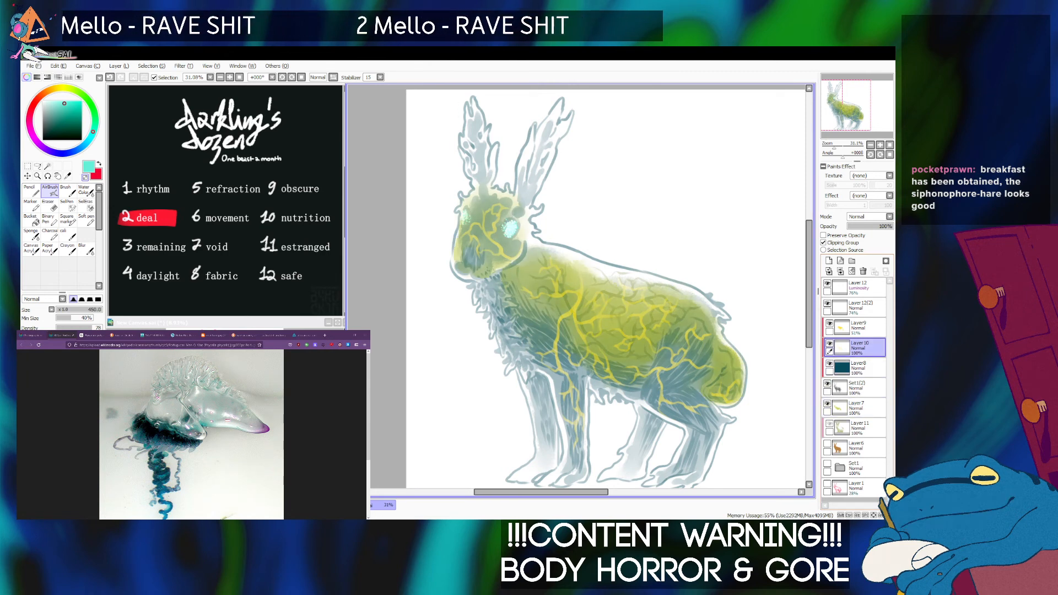
With the brown base hidden, toggle the clipped Layer9, Layer10 and Layer8 to check what each contributes.
{"action": "left_click", "coordinate": [830, 324]}
{"action": "left_click", "coordinate": [829, 325]}
{"action": "left_click", "coordinate": [830, 344]}
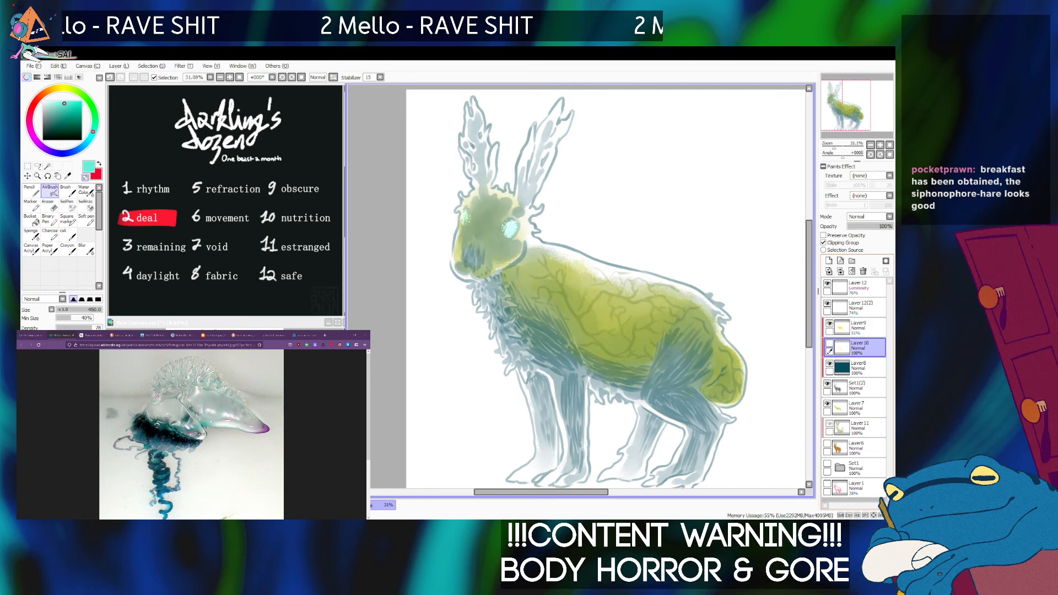
{"action": "left_click", "coordinate": [829, 343]}
{"action": "left_click", "coordinate": [830, 363]}
{"action": "left_click", "coordinate": [829, 364]}
{"action": "left_click", "coordinate": [829, 364]}
{"action": "left_click", "coordinate": [830, 364]}
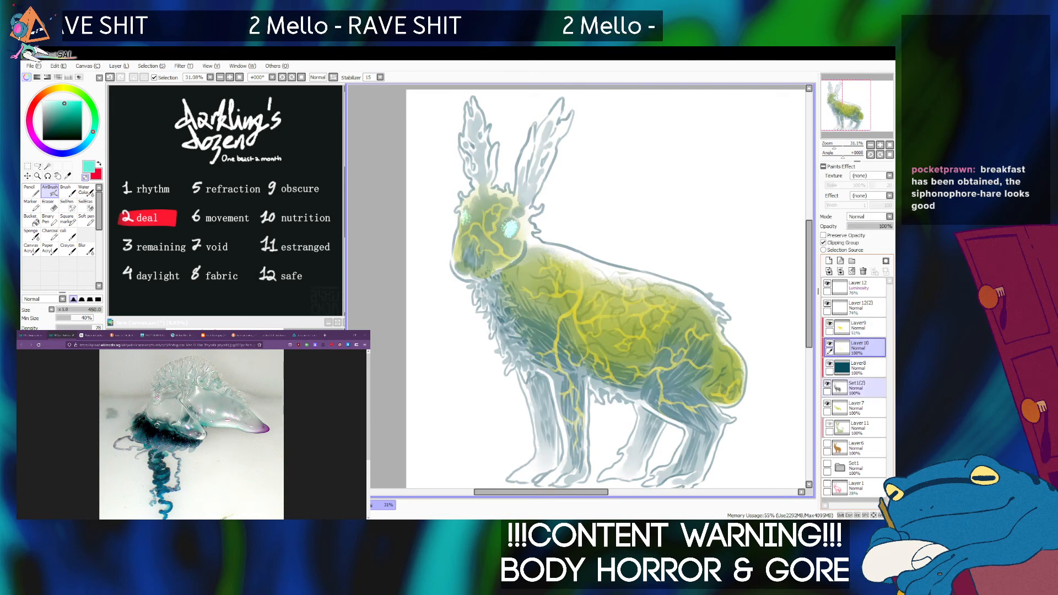
Hide and show the Set1(2) layer and the yellow-green Layer7 to inspect the hare's underlying color patches.
{"action": "left_click", "coordinate": [828, 384]}
{"action": "left_click", "coordinate": [827, 384]}
{"action": "left_click", "coordinate": [827, 383]}
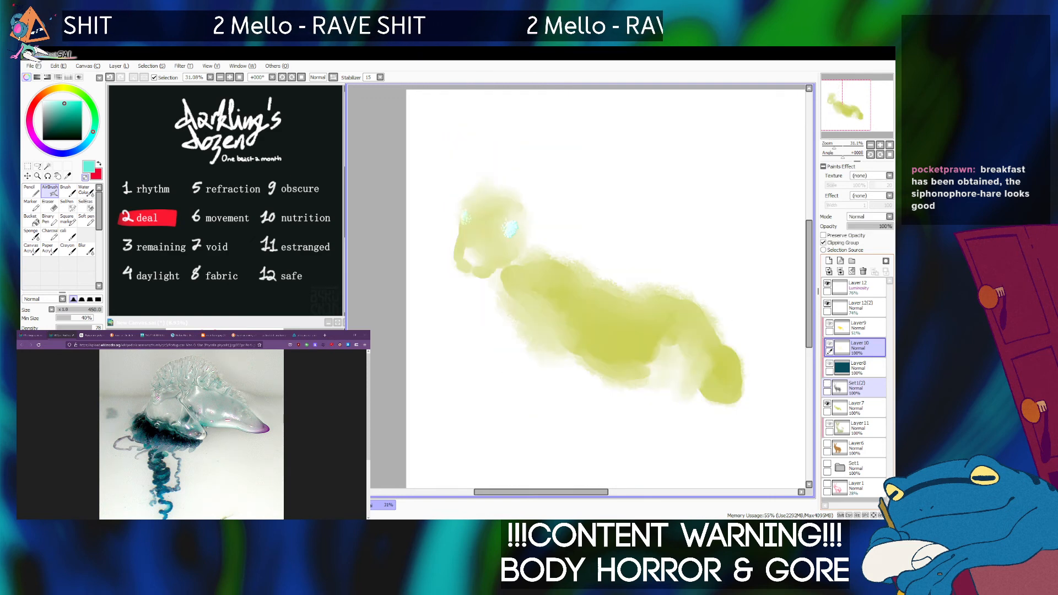
{"action": "left_click", "coordinate": [827, 404]}
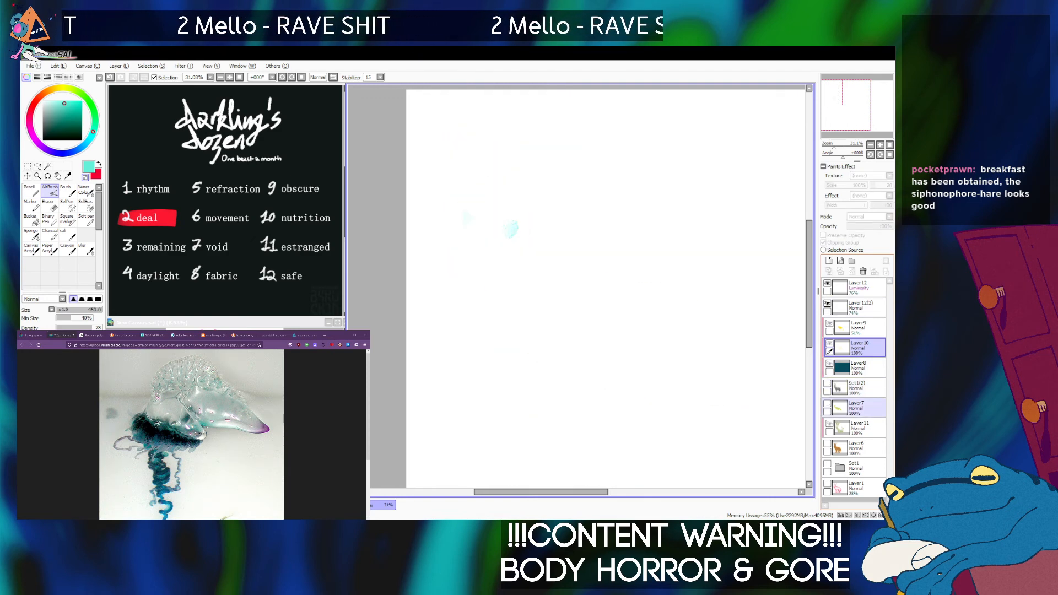
{"action": "left_click", "coordinate": [827, 404]}
{"action": "left_click", "coordinate": [827, 404]}
{"action": "left_click", "coordinate": [827, 404]}
{"action": "left_click", "coordinate": [828, 383]}
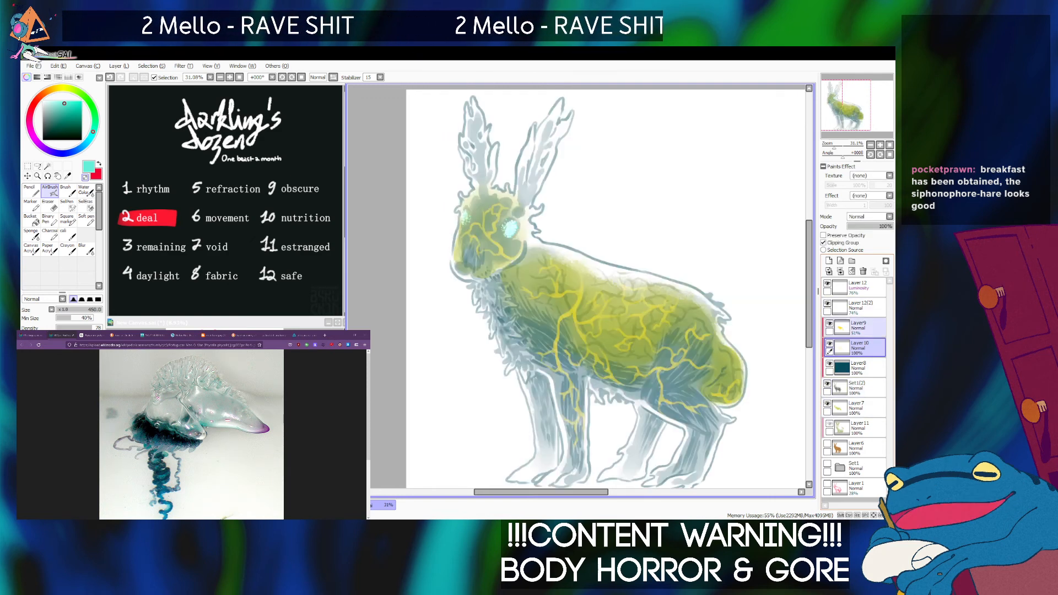
Make the yellow-green Layer7 active and turn the brown base layer back on.
{"action": "left_click", "coordinate": [857, 408]}
{"action": "left_click", "coordinate": [827, 444]}
{"action": "left_click", "coordinate": [827, 404]}
{"action": "left_click", "coordinate": [827, 404]}
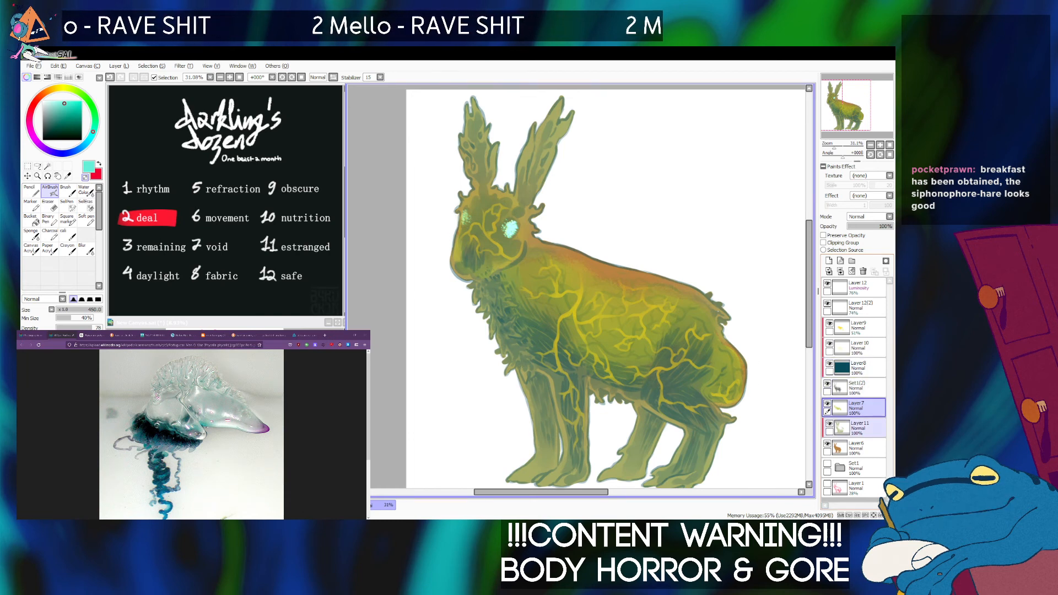
Compare the full-color hare with and without the dark teal Layer8 and the Set1(2) layer.
{"action": "left_click", "coordinate": [829, 364]}
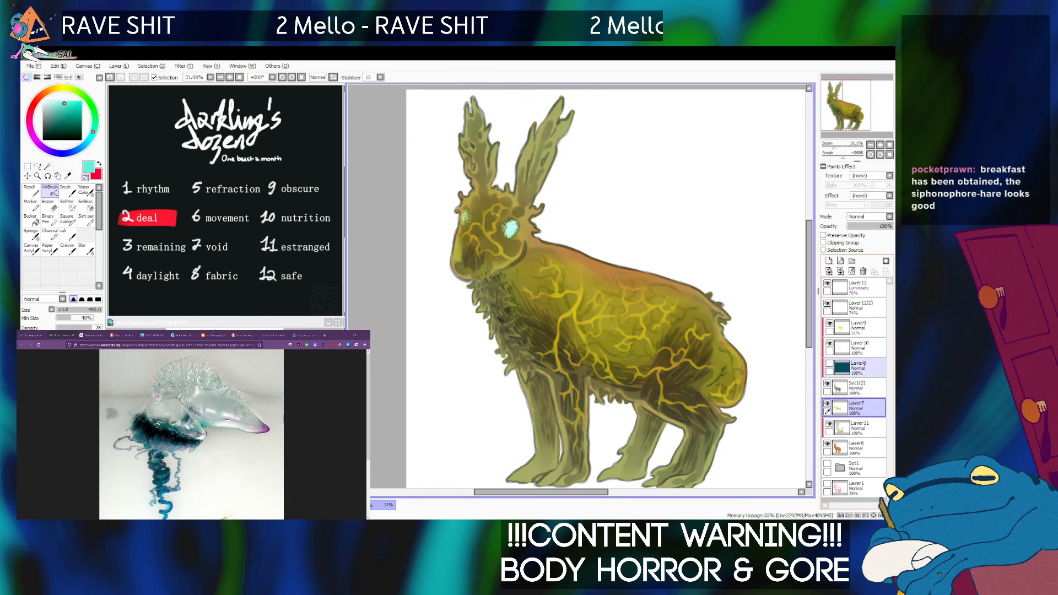
{"action": "left_click", "coordinate": [829, 364]}
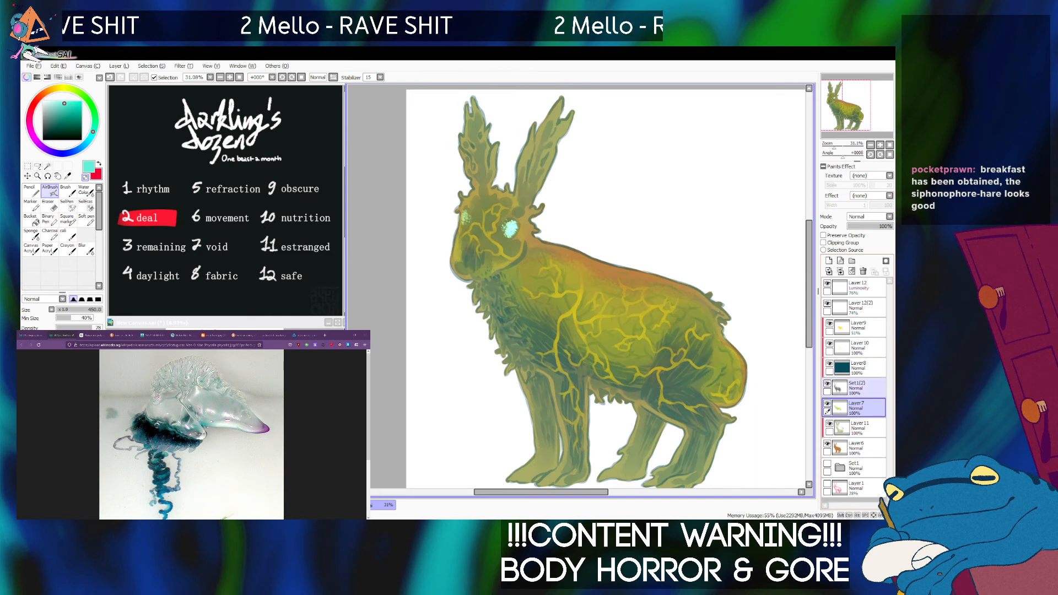
{"action": "left_click", "coordinate": [828, 384]}
{"action": "left_click", "coordinate": [827, 384]}
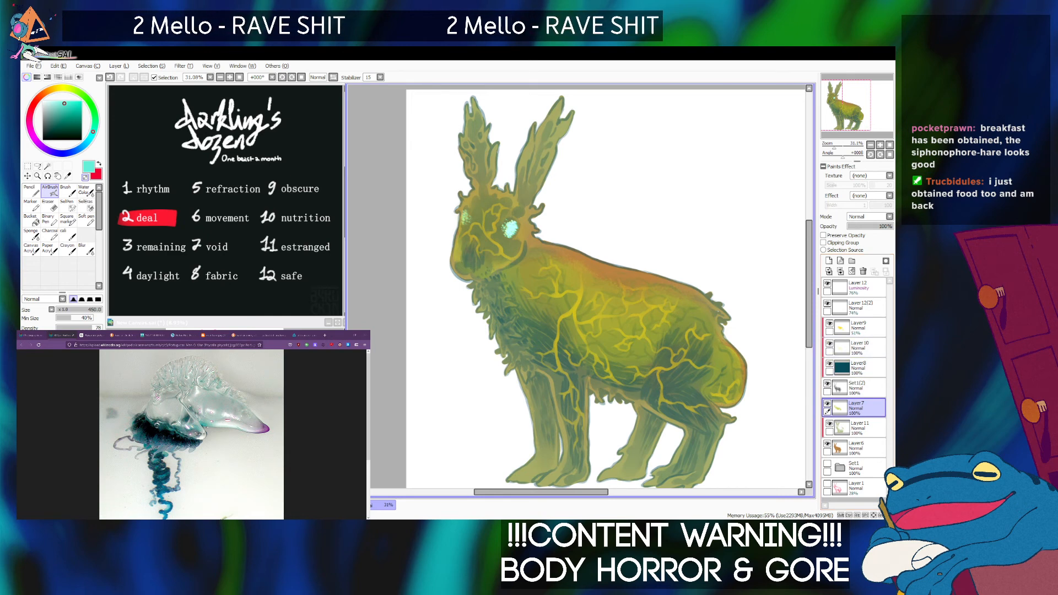
Check the clipped Layer11 and the brown base layer on the hare's body, and make the base layer active.
{"action": "scroll", "coordinate": [600, 302], "scroll_direction": "up", "scroll_amount": 4}
{"action": "left_click_drag", "start_coordinate": [599, 302], "coordinate": [567, 210]}
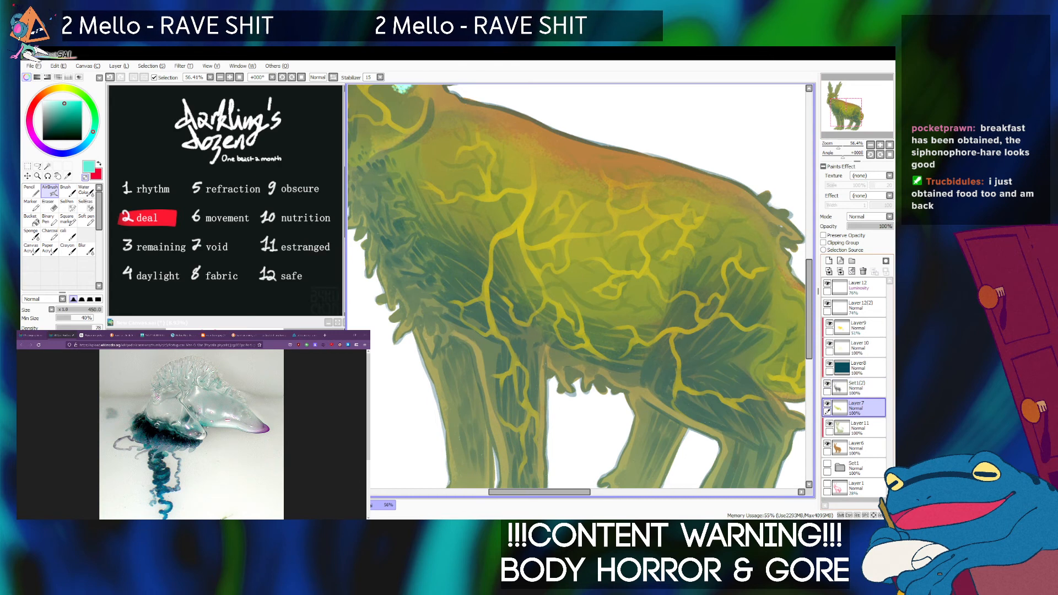
{"action": "left_click", "coordinate": [829, 424]}
{"action": "left_click", "coordinate": [829, 424]}
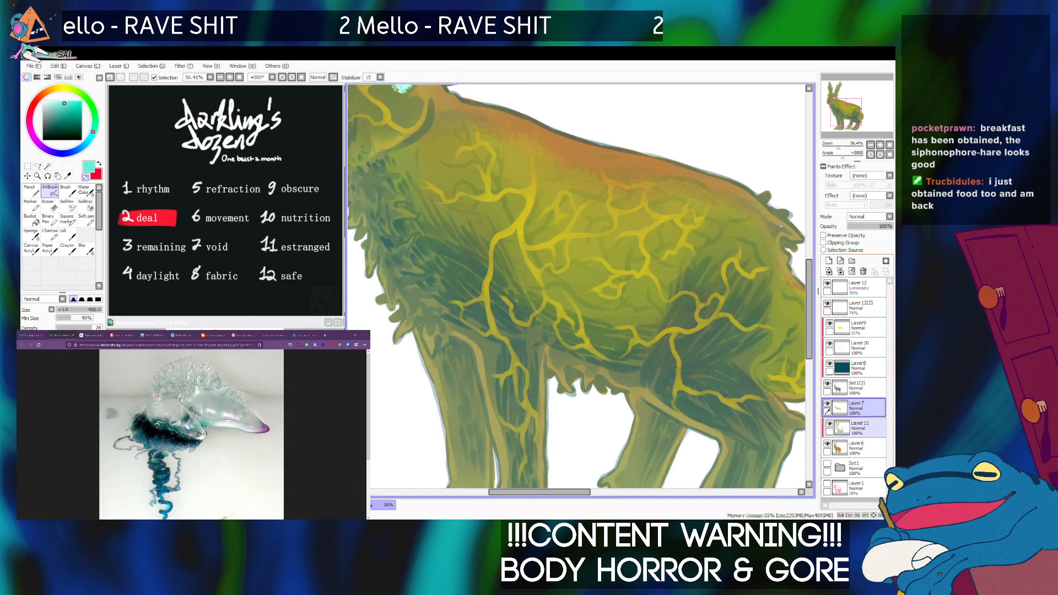
{"action": "left_click", "coordinate": [828, 444]}
{"action": "left_click", "coordinate": [828, 444]}
{"action": "left_click", "coordinate": [860, 447]}
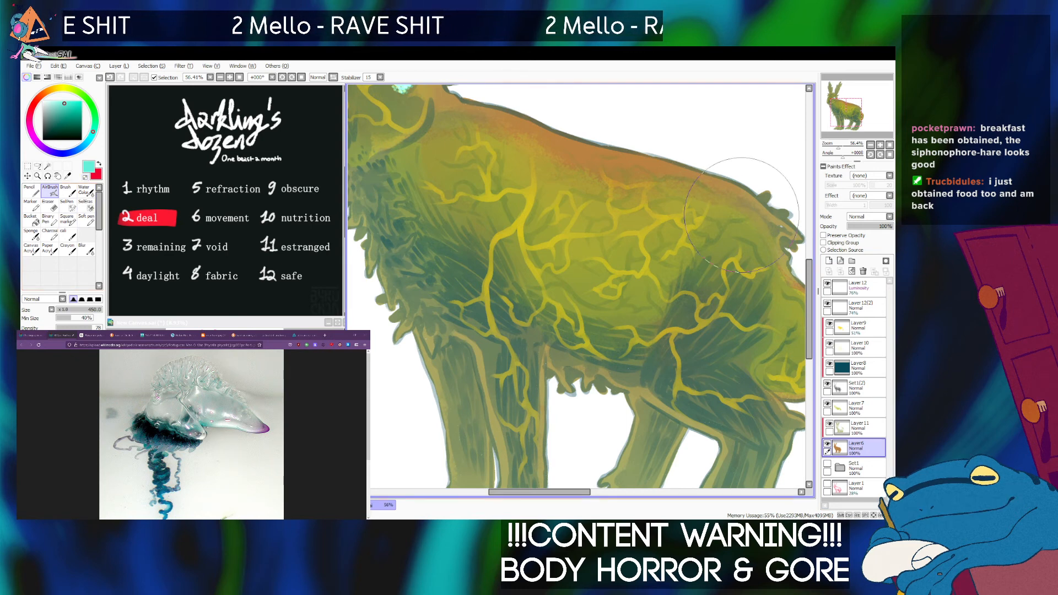
Try a short AirBrush stroke at size 40 near the upper edge of the hare's rump.
{"action": "key", "text": "["}
{"action": "key", "text": "["}
{"action": "key", "text": "["}
{"action": "key", "text": "["}
{"action": "key", "text": "["}
{"action": "key", "text": "["}
{"action": "key", "text": "["}
{"action": "key", "text": "["}
{"action": "key", "text": "["}
{"action": "key", "text": "["}
{"action": "key", "text": "["}
{"action": "key", "text": "["}
{"action": "key", "text": "["}
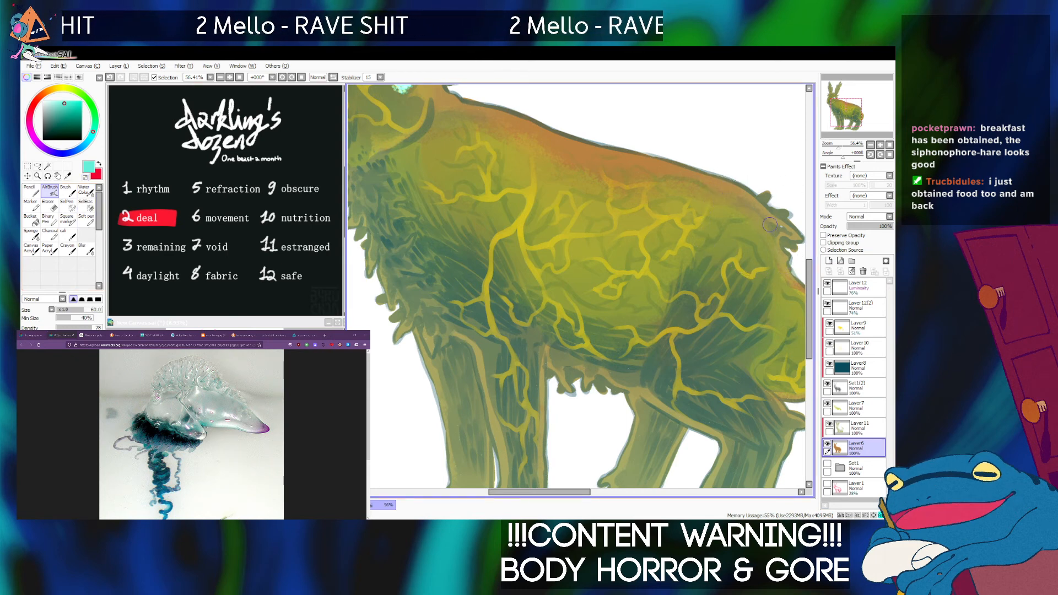
{"action": "left_click_drag", "start_coordinate": [783, 225], "coordinate": [771, 230]}
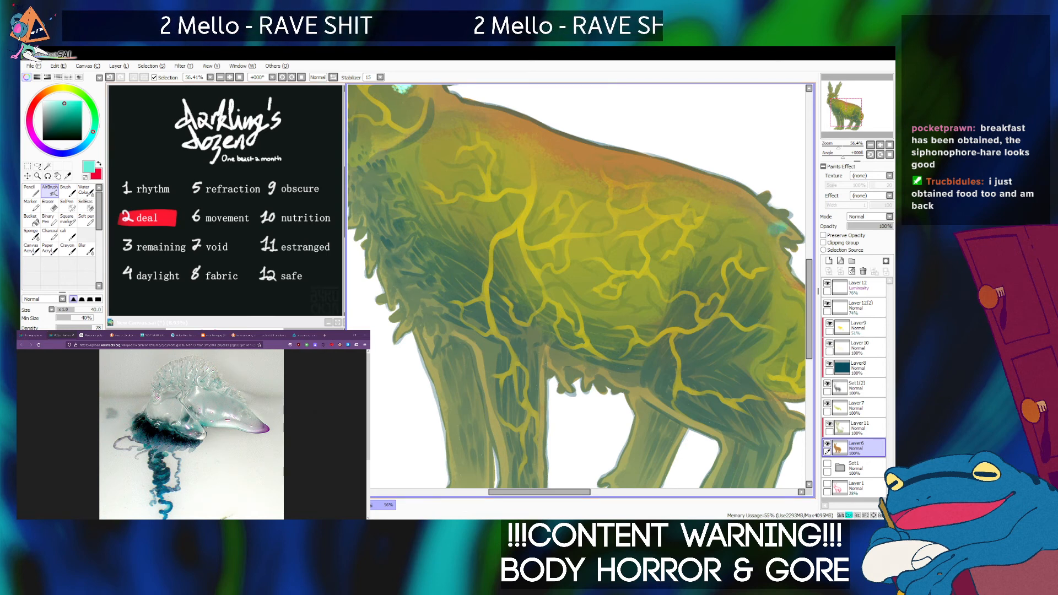
{"action": "key", "text": "ctrl+z"}
Switch to the Sponge brush and reduce its size to 60.
{"action": "left_click", "coordinate": [30, 233]}
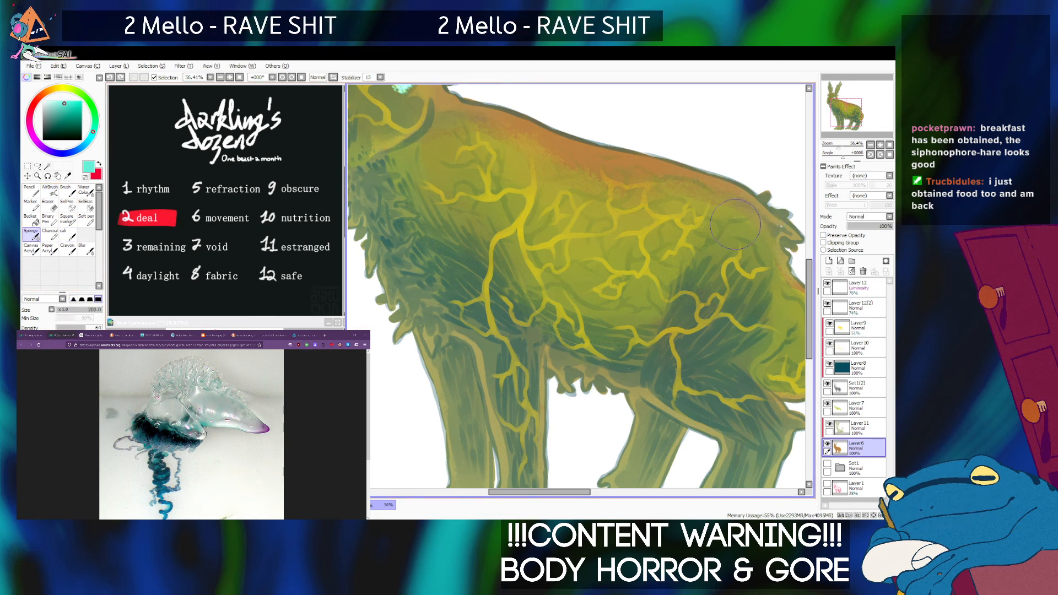
{"action": "key", "text": "["}
{"action": "key", "text": "["}
{"action": "key", "text": "["}
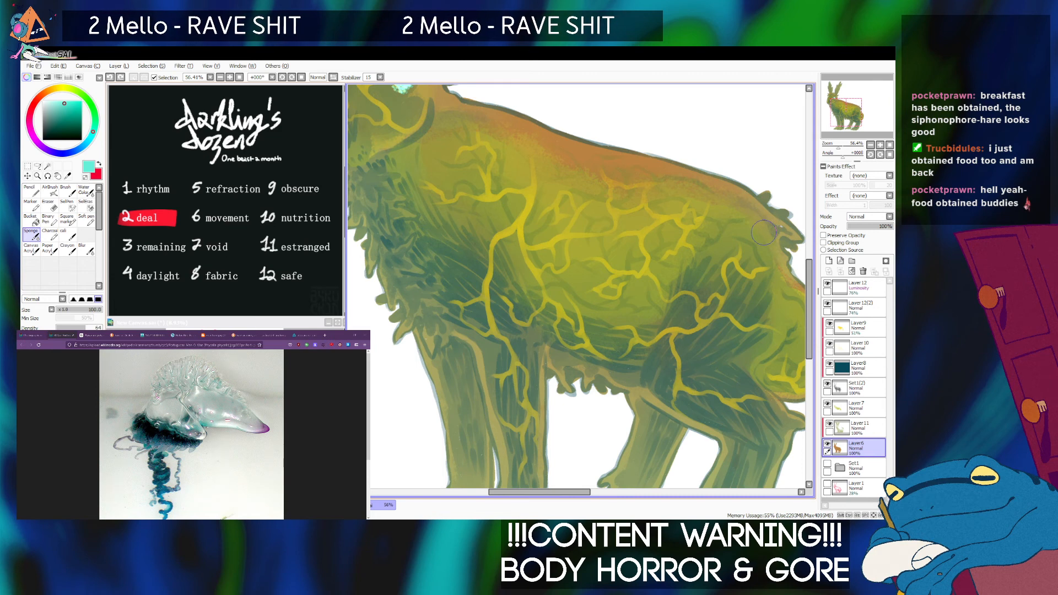
{"action": "key", "text": "["}
{"action": "key", "text": "["}
{"action": "key", "text": "["}
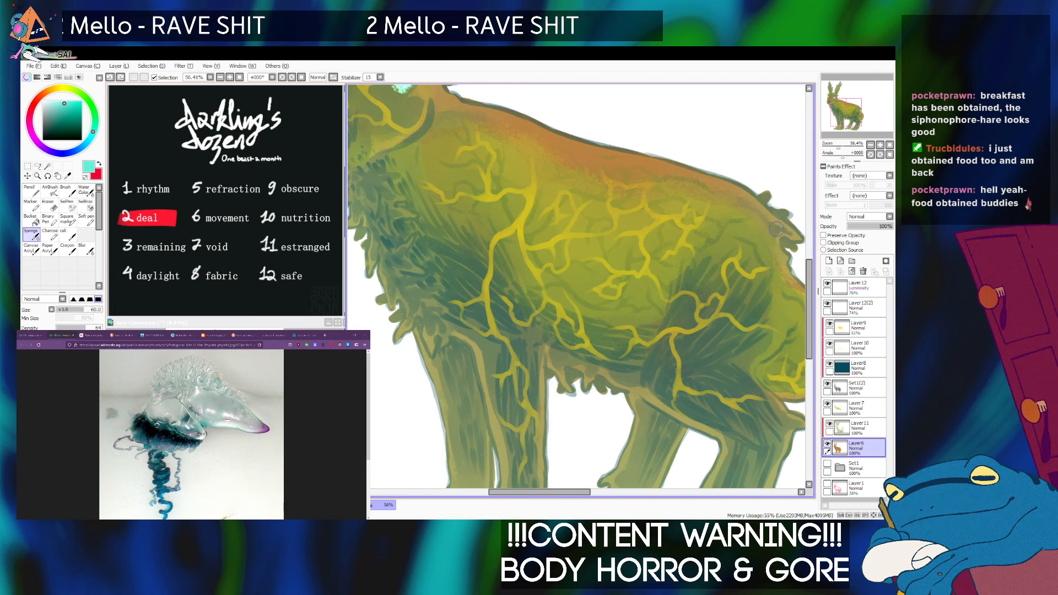
Examine the coloring of the hare's legs, body and head up close and as a whole figure.
{"action": "left_click_drag", "start_coordinate": [612, 397], "coordinate": [605, 304]}
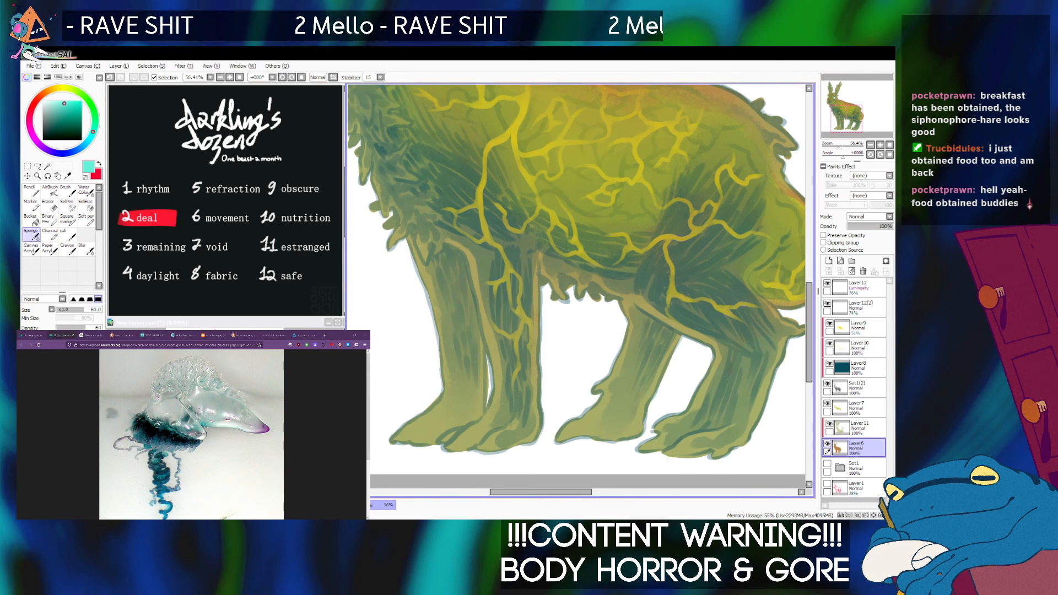
{"action": "left_click_drag", "start_coordinate": [605, 305], "coordinate": [632, 358]}
{"action": "scroll", "coordinate": [579, 291], "scroll_direction": "down", "scroll_amount": 4}
{"action": "scroll", "coordinate": [578, 291], "scroll_direction": "up", "scroll_amount": 1}
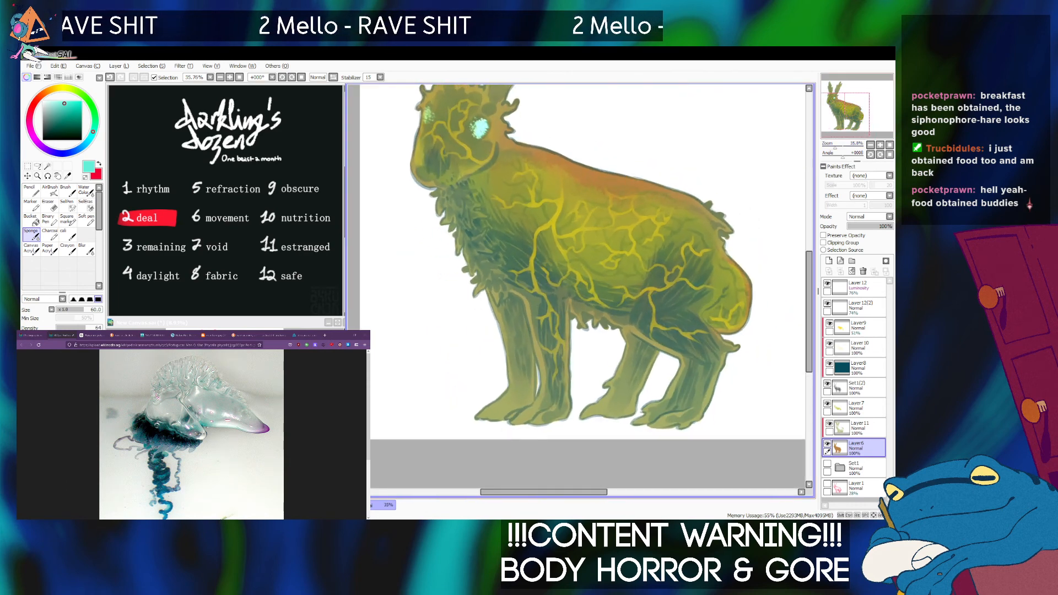
{"action": "left_click_drag", "start_coordinate": [579, 290], "coordinate": [574, 371]}
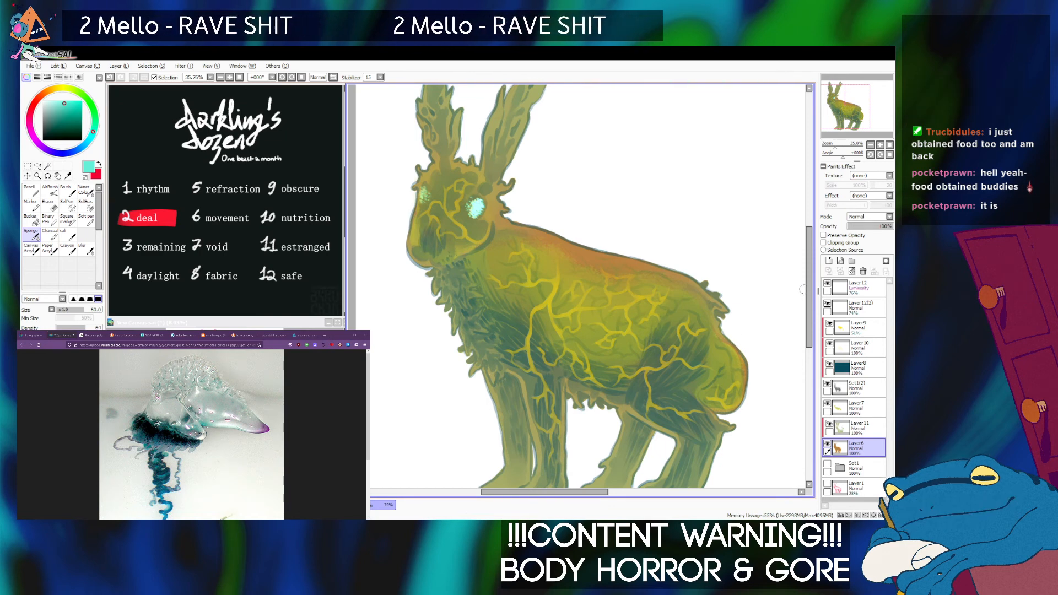
{"action": "left_click", "coordinate": [843, 110]}
{"action": "left_click_drag", "start_coordinate": [836, 145], "coordinate": [837, 145]}
{"action": "left_click_drag", "start_coordinate": [576, 286], "coordinate": [553, 311]}
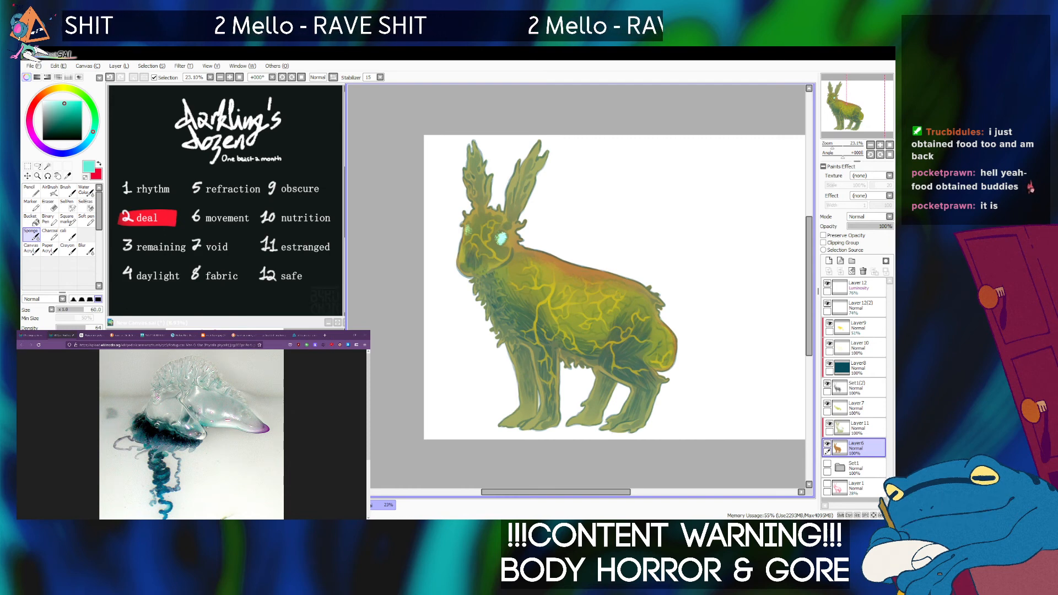
{"action": "key", "text": "alt+Tab"}
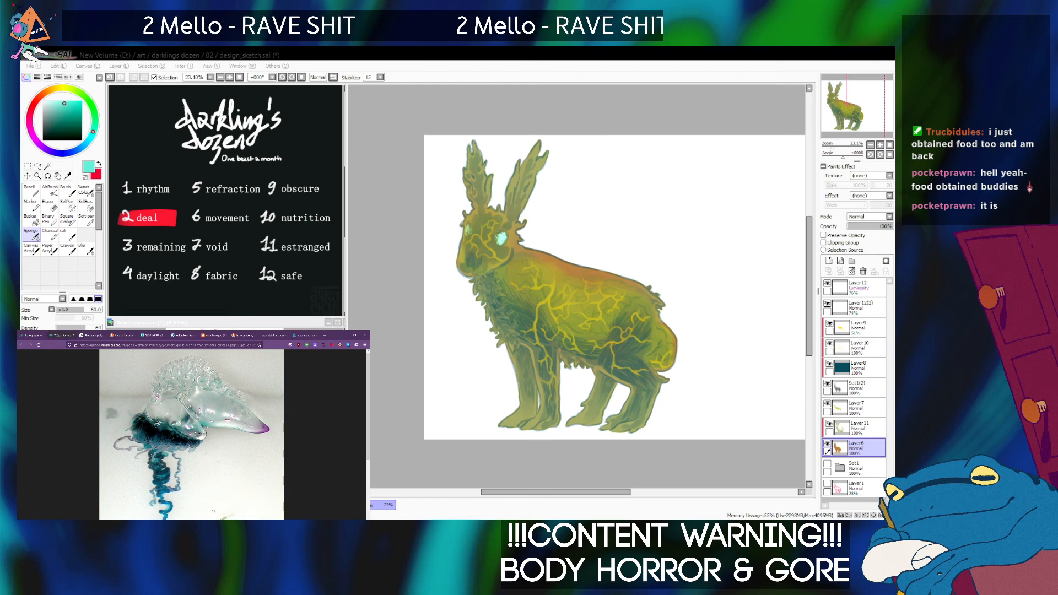
{"action": "key", "text": "alt+Tab"}
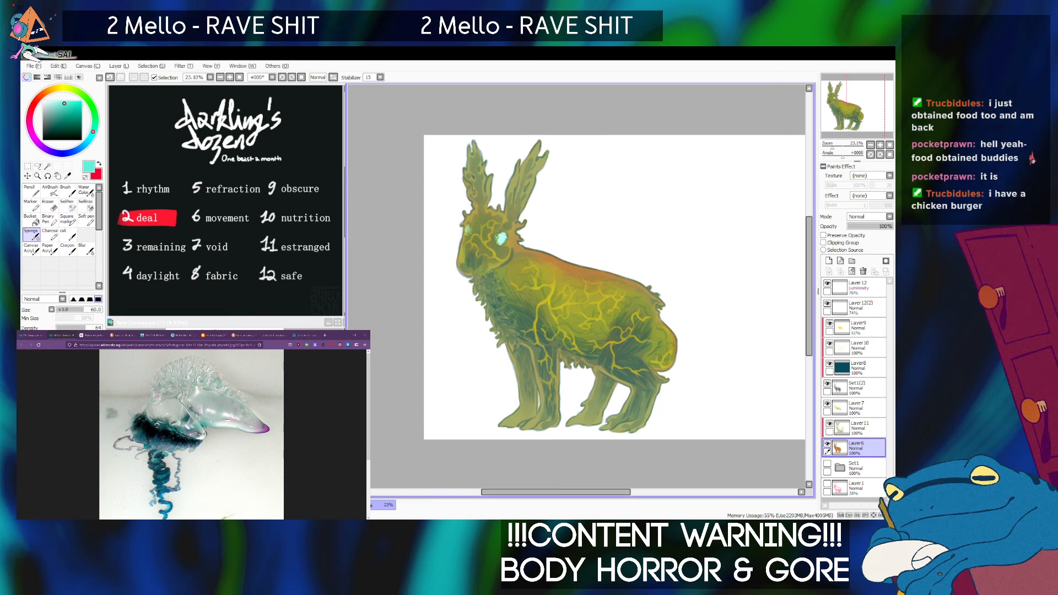
{"action": "left_click", "coordinate": [839, 147]}
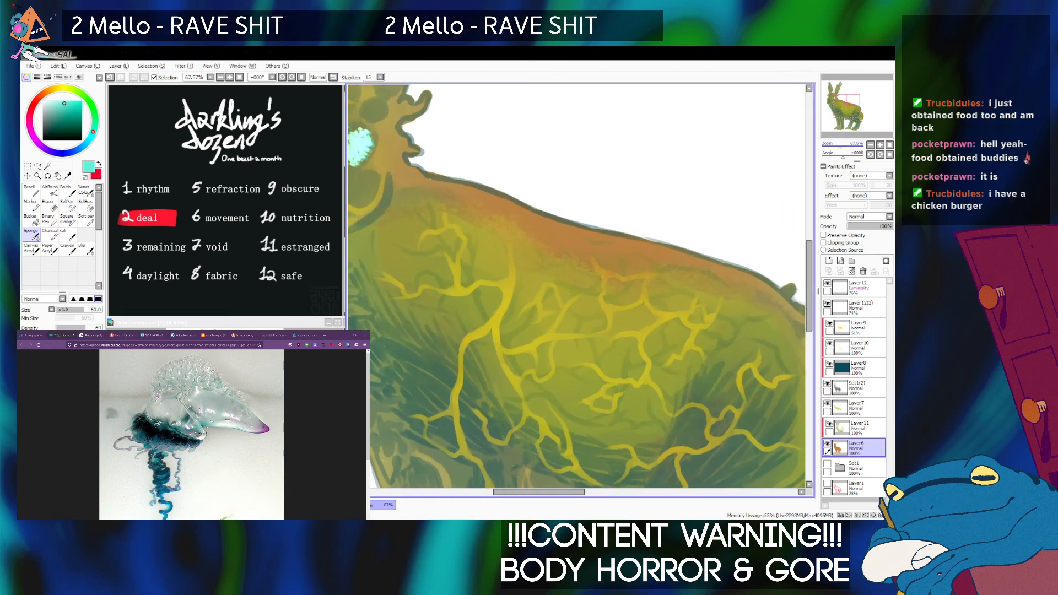
{"action": "left_click_drag", "start_coordinate": [843, 106], "coordinate": [839, 99]}
{"action": "left_click_drag", "start_coordinate": [839, 147], "coordinate": [835, 147]}
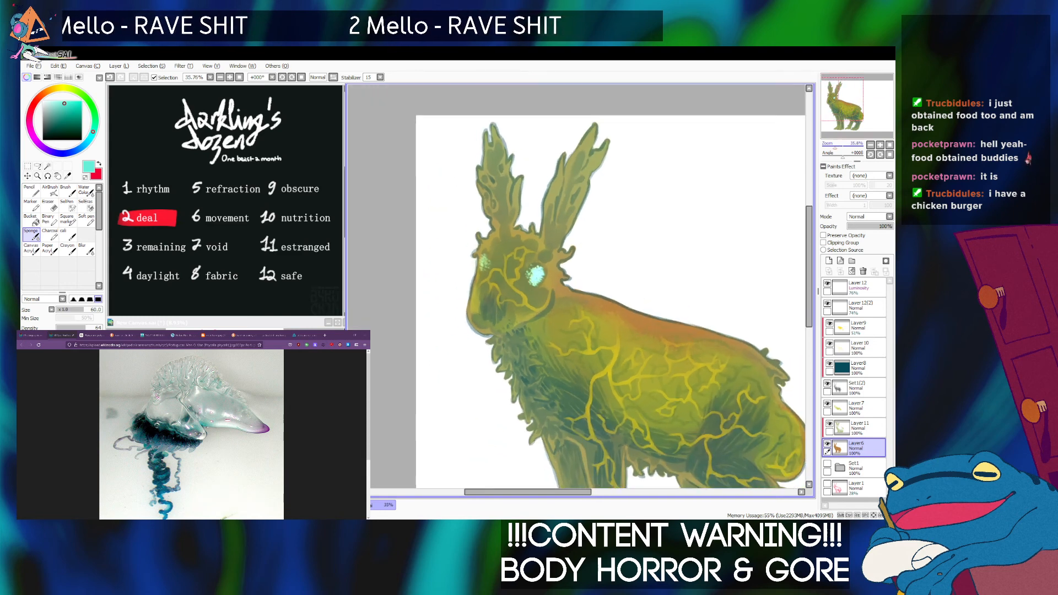
Add a new layer at the top of the stack and set up the Soft pen in pale turquoise at size 30.
{"action": "left_click_drag", "start_coordinate": [839, 99], "coordinate": [840, 97]}
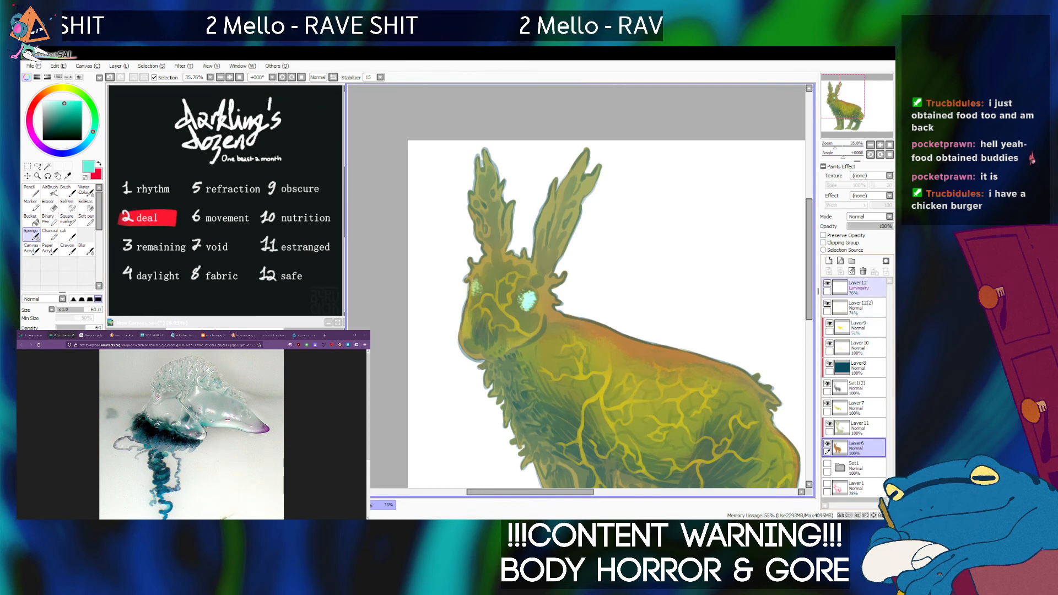
{"action": "left_click", "coordinate": [861, 288]}
{"action": "left_click", "coordinate": [829, 260]}
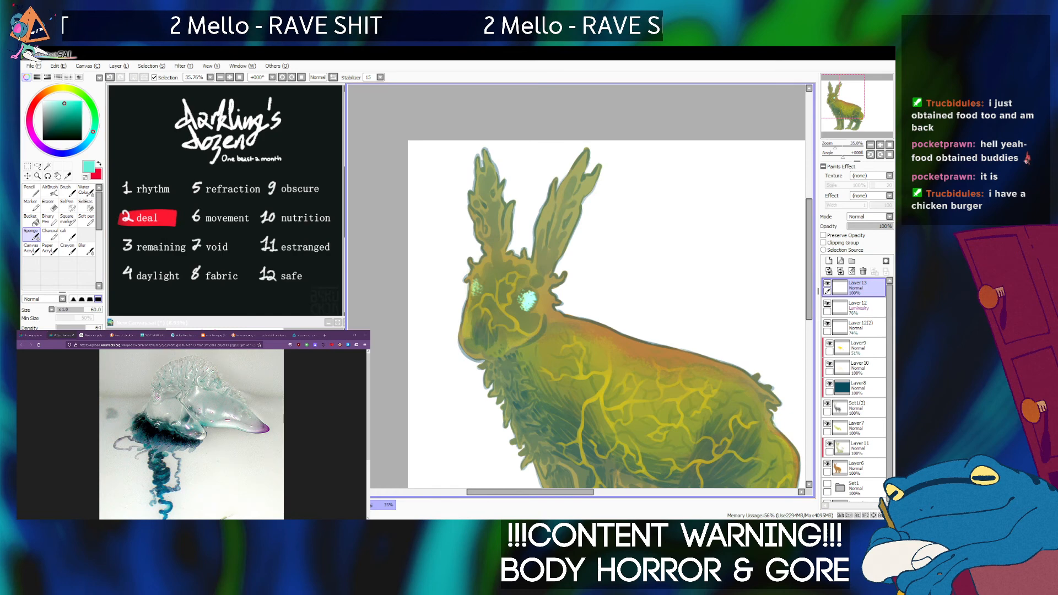
{"action": "left_click", "coordinate": [52, 101]}
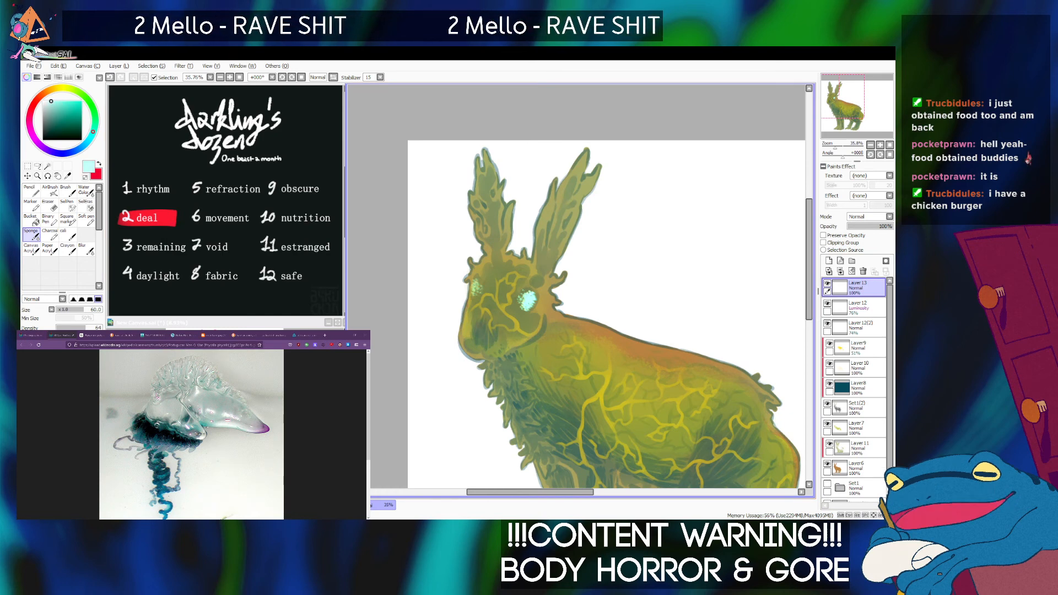
{"action": "left_click", "coordinate": [86, 220]}
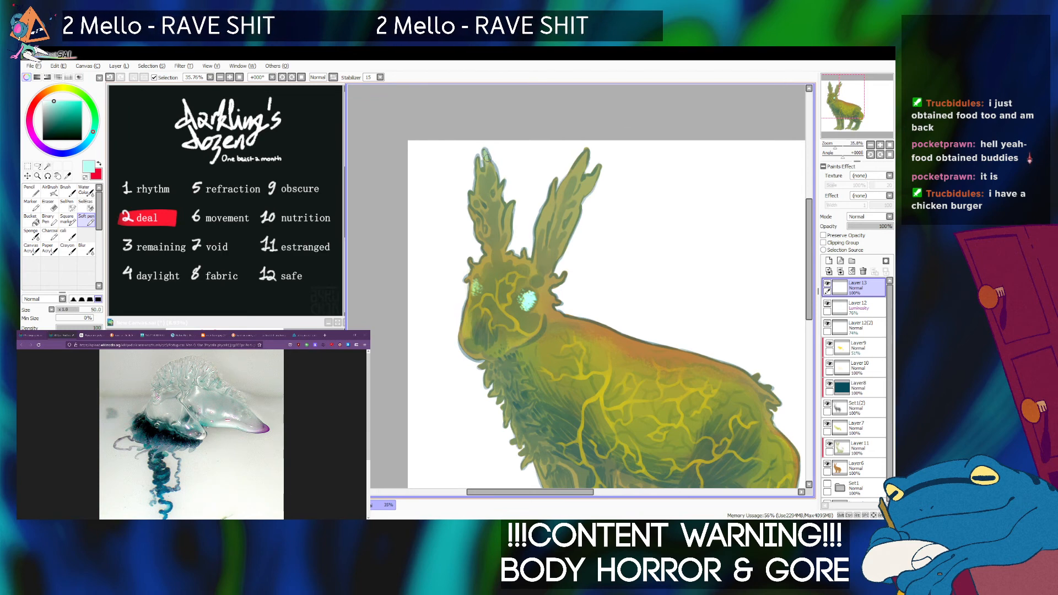
{"action": "key", "text": "["}
{"action": "key", "text": "["}
{"action": "key", "text": "["}
Try pale turquoise Soft pen highlights on the hare's front ear, and discard them together with their layer.
{"action": "mouse_move", "coordinate": [486, 155]}
{"action": "left_mouse_down"}
{"action": "mouse_move", "coordinate": [486, 192]}
{"action": "mouse_move", "coordinate": [484, 161]}
{"action": "mouse_move", "coordinate": [480, 185]}
{"action": "mouse_move", "coordinate": [507, 187]}
{"action": "mouse_move", "coordinate": [479, 176]}
{"action": "mouse_move", "coordinate": [478, 156]}
{"action": "mouse_move", "coordinate": [492, 227]}
{"action": "left_mouse_up"}
{"action": "left_click_drag", "start_coordinate": [497, 191], "coordinate": [495, 200]}
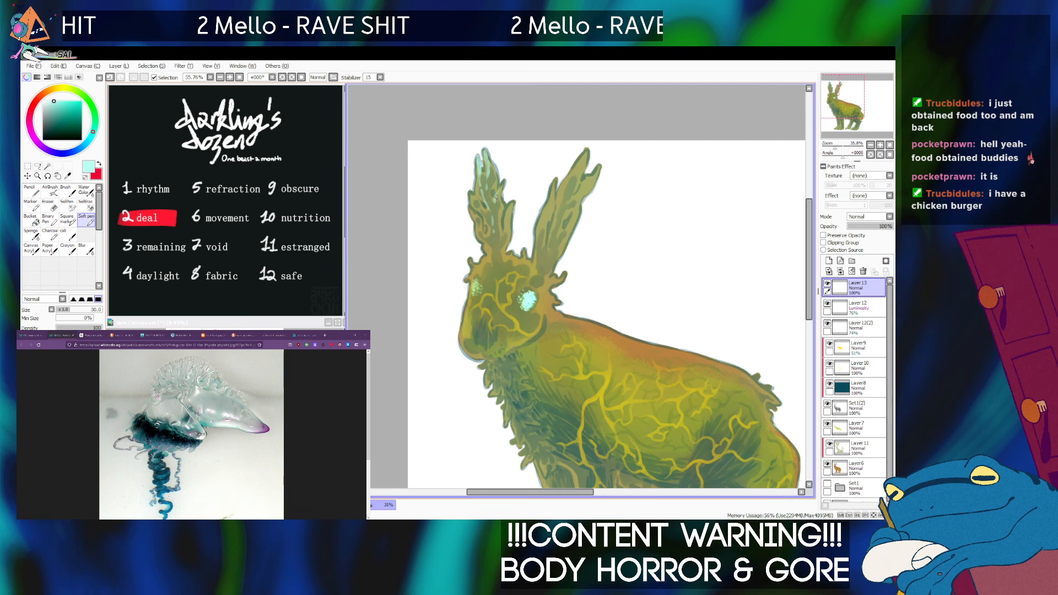
{"action": "key", "text": "ctrl+z"}
{"action": "left_click_drag", "start_coordinate": [500, 191], "coordinate": [496, 197]}
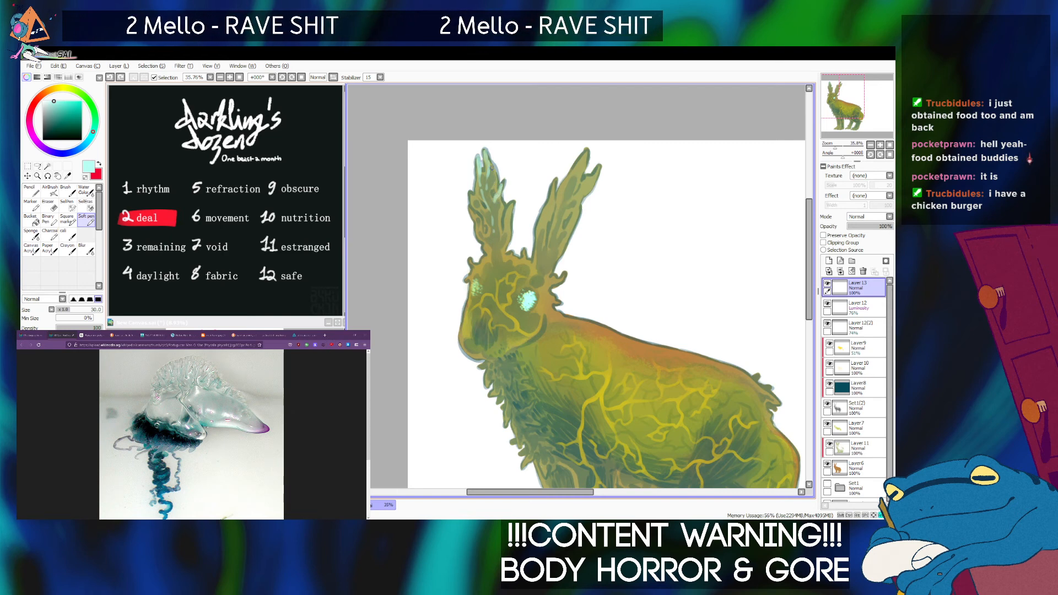
{"action": "key", "text": "ctrl+z"}
{"action": "left_click_drag", "start_coordinate": [503, 189], "coordinate": [495, 202]}
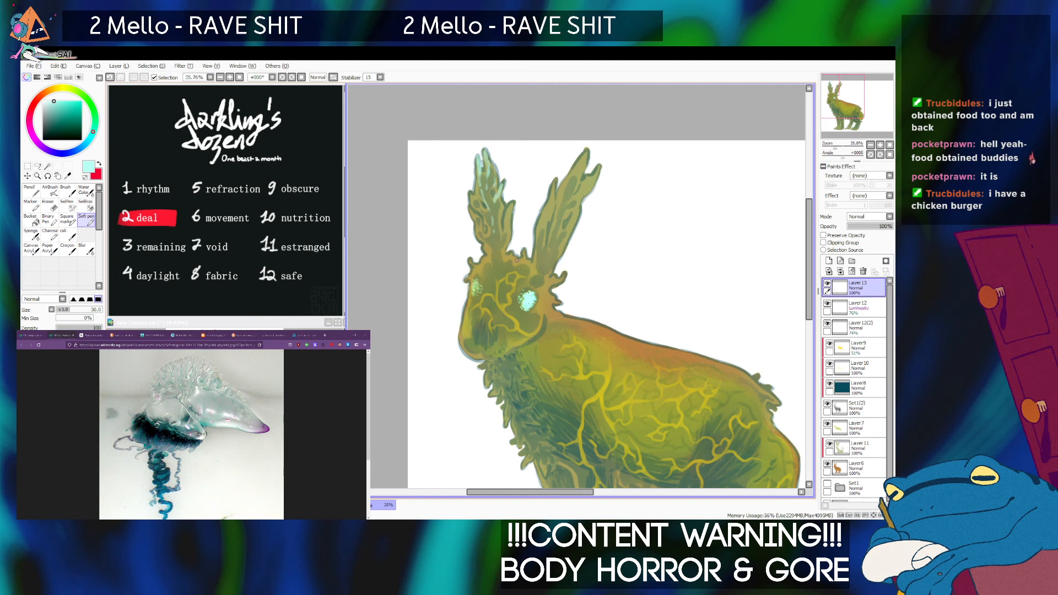
{"action": "scroll", "coordinate": [577, 287], "scroll_direction": "down", "scroll_amount": 14}
{"action": "scroll", "coordinate": [577, 287], "scroll_direction": "up", "scroll_amount": 13}
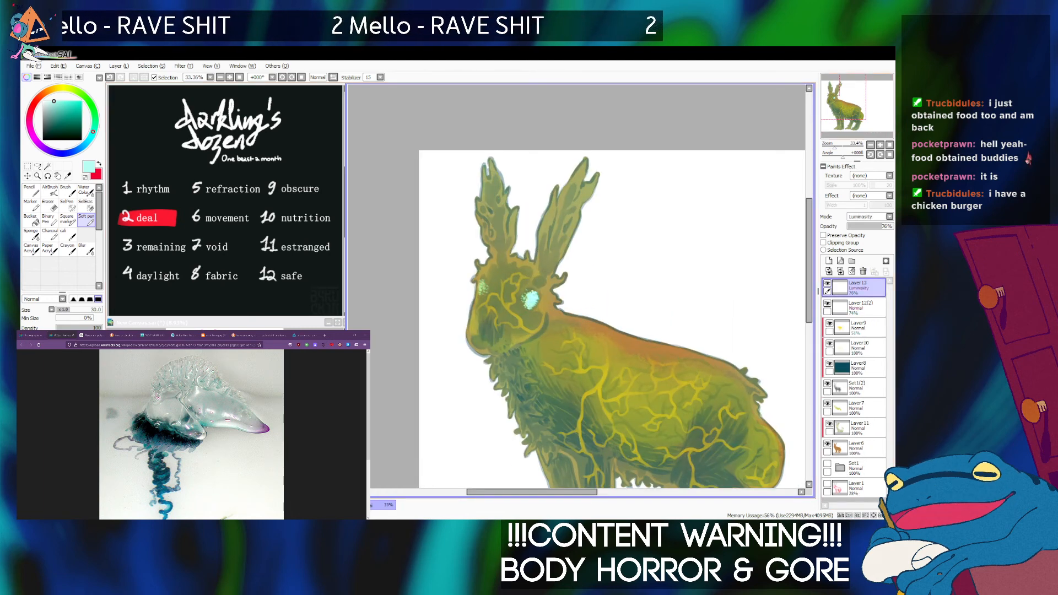
Adjust the hue and saturation of the clipped teal Layer8.
{"action": "scroll", "coordinate": [576, 286], "scroll_direction": "down", "scroll_amount": 5}
{"action": "left_click_drag", "start_coordinate": [603, 295], "coordinate": [576, 287]}
{"action": "scroll", "coordinate": [637, 420], "scroll_direction": "up", "scroll_amount": 2}
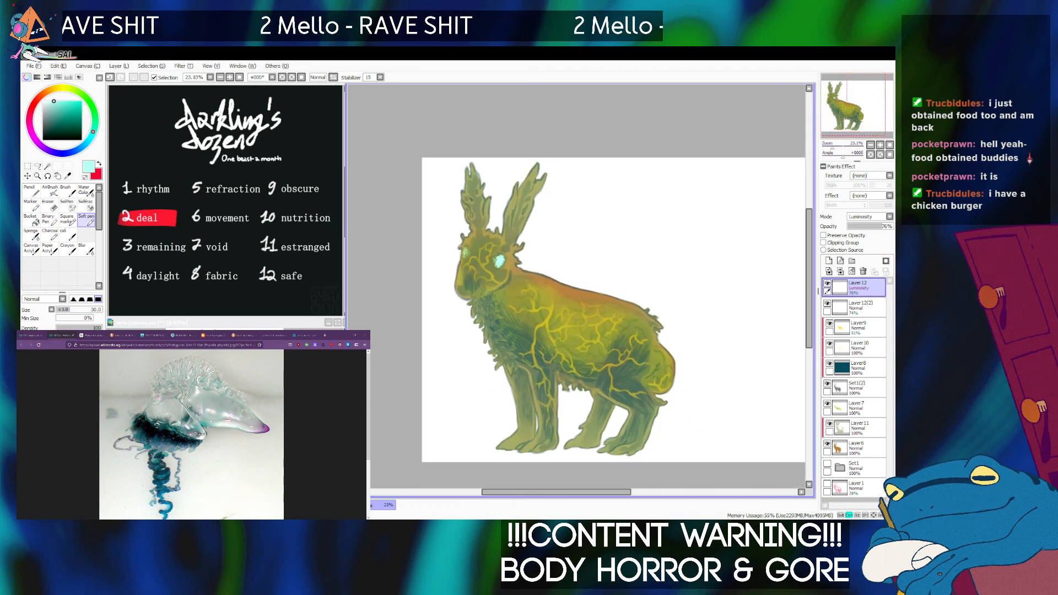
{"action": "left_click", "coordinate": [856, 368]}
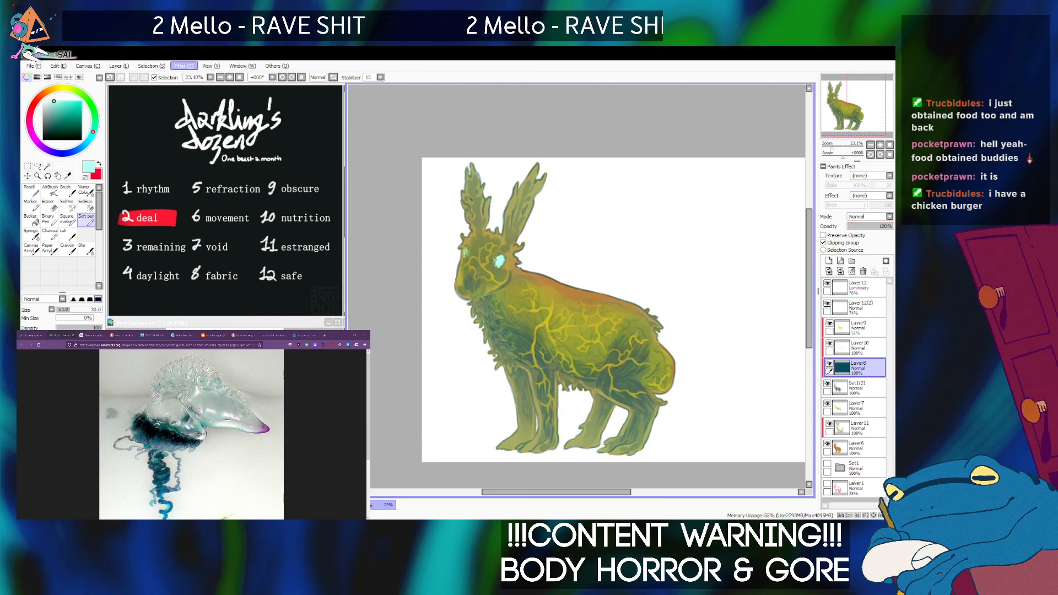
{"action": "key", "text": "ctrl+u"}
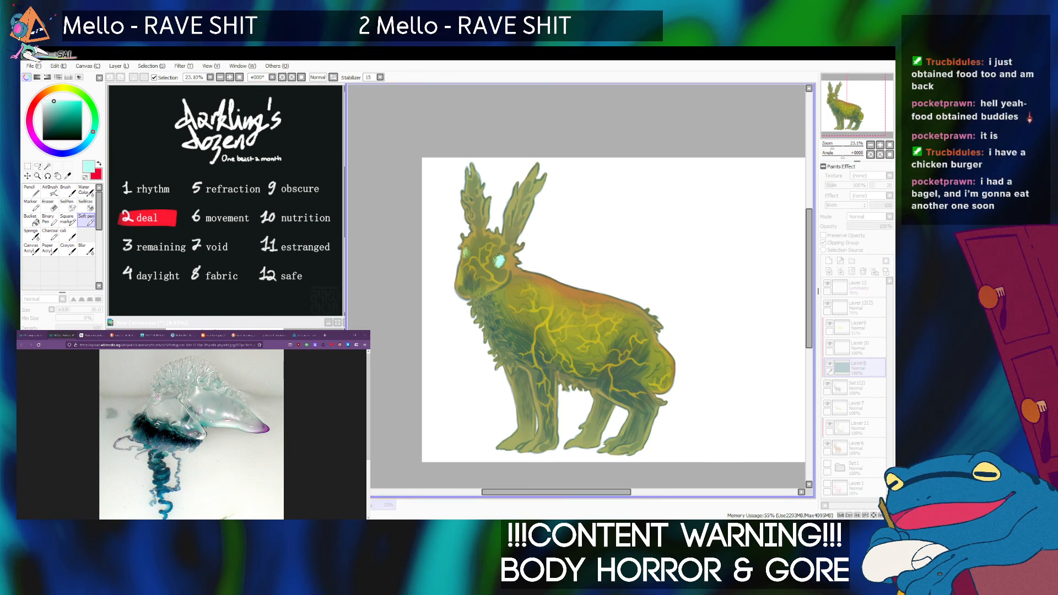
{"action": "left_click", "coordinate": [745, 280]}
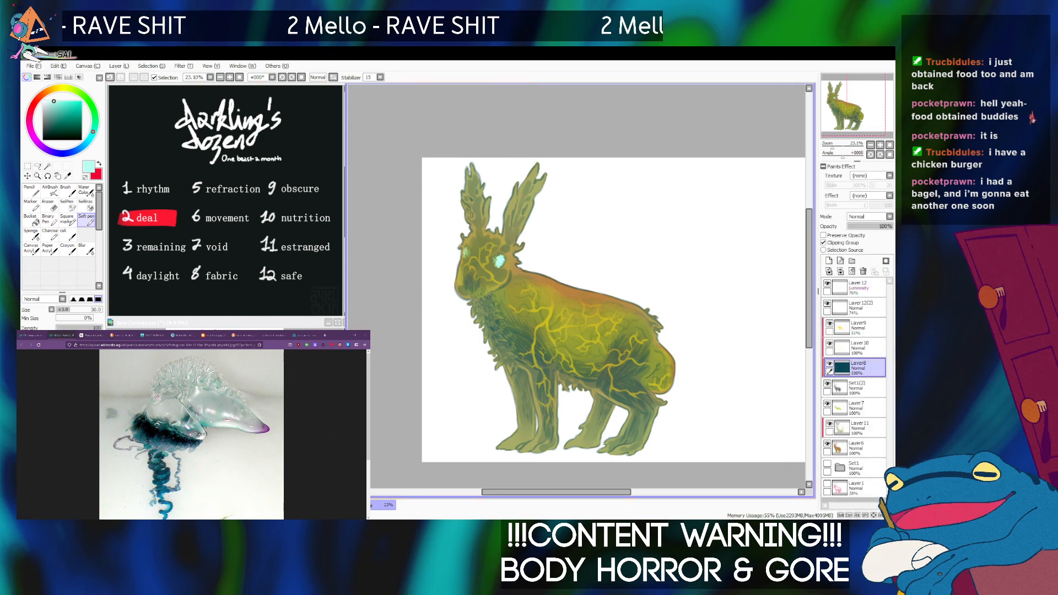
Switch to the browser and look over the dark-background siphonophore reference photos labelled I, J and K.
{"action": "key", "text": "alt+Tab"}
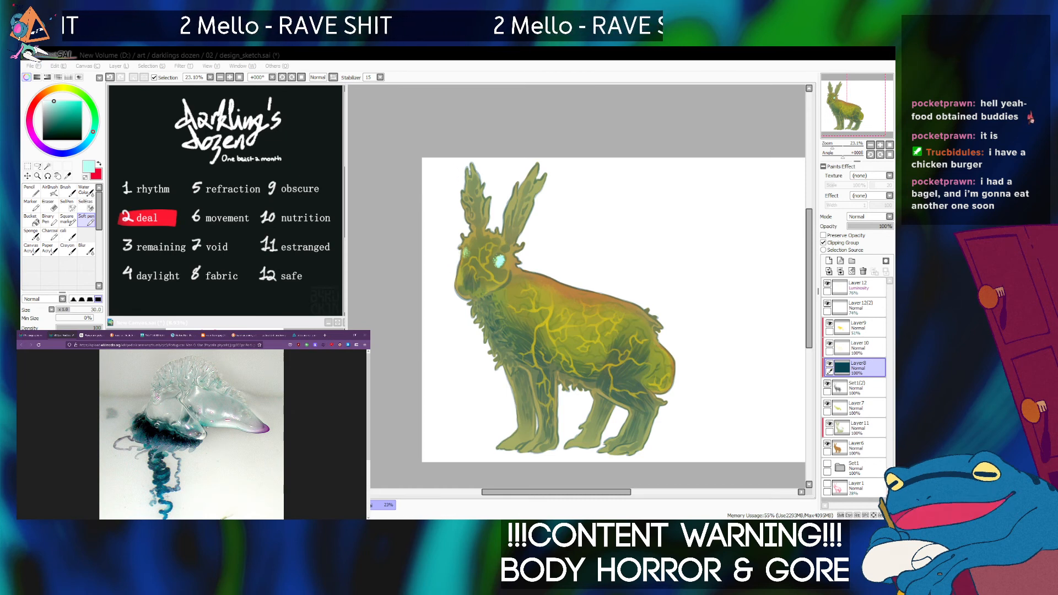
{"action": "left_click", "coordinate": [33, 335]}
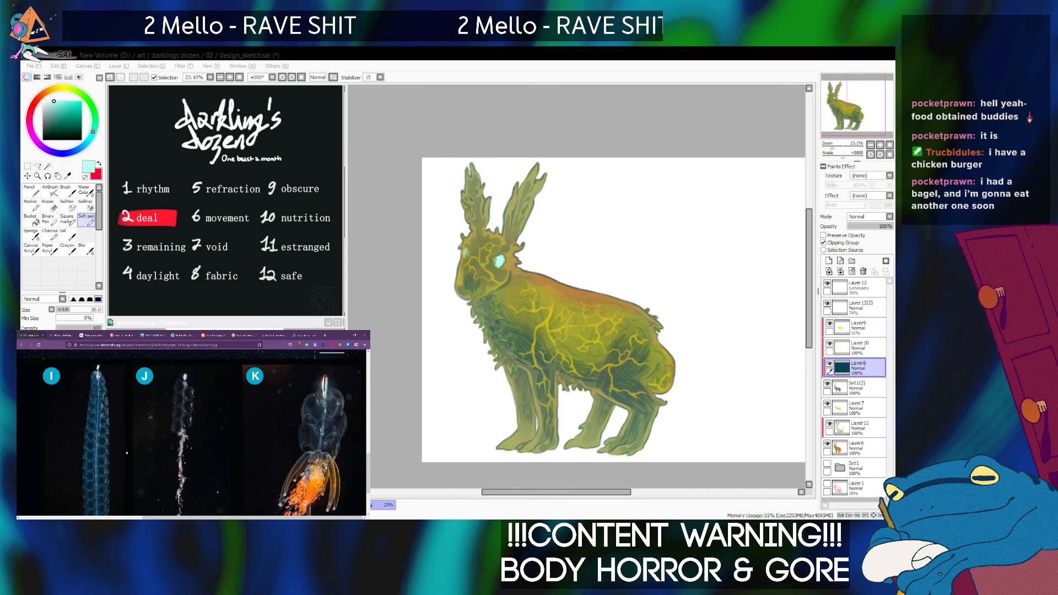
{"action": "scroll", "coordinate": [124, 450], "scroll_direction": "down", "scroll_amount": 3}
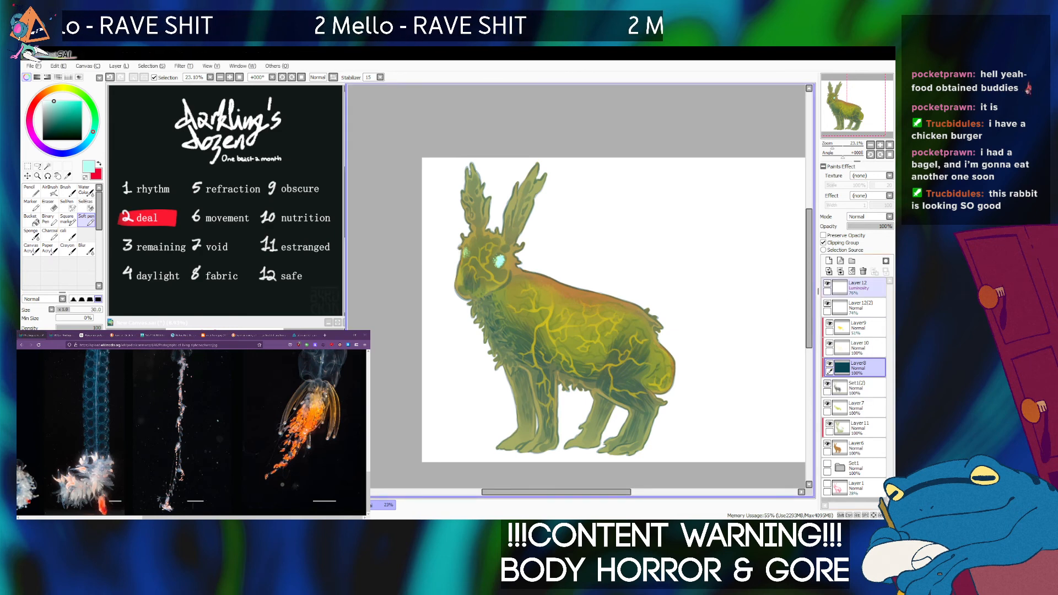
Add a new layer above Layer12 and mix a brighter yellow-green from the olive sampled on the hare's ear.
{"action": "left_click", "coordinate": [860, 287]}
{"action": "left_click", "coordinate": [830, 261]}
{"action": "left_click_drag", "start_coordinate": [833, 146], "coordinate": [838, 146]}
{"action": "scroll", "coordinate": [471, 252], "scroll_direction": "up", "scroll_amount": 2}
{"action": "left_click_drag", "start_coordinate": [471, 252], "coordinate": [607, 471]}
{"action": "right_click", "coordinate": [628, 235]}
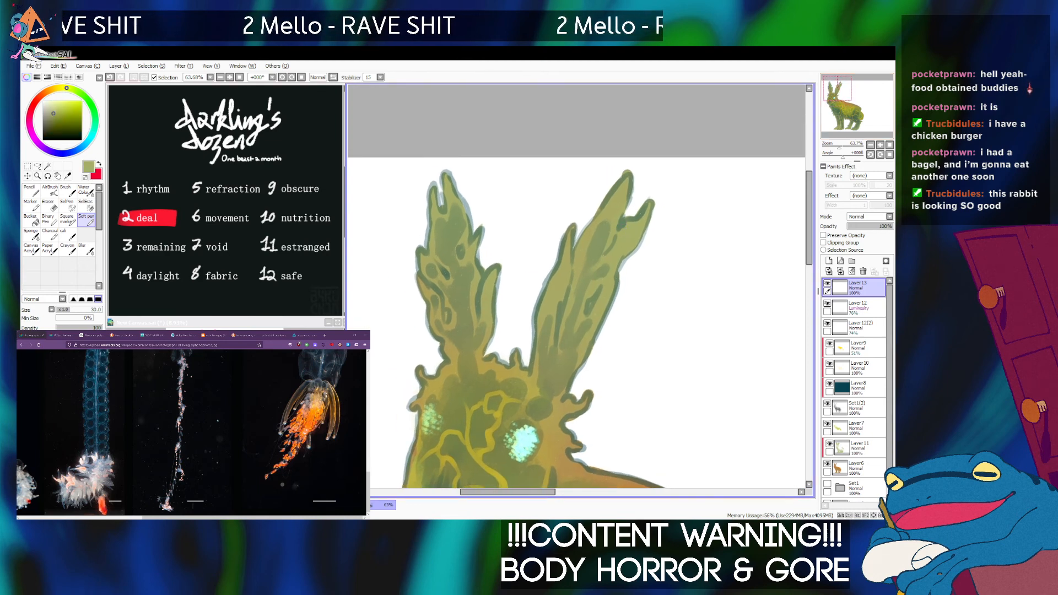
{"action": "left_click", "coordinate": [59, 113]}
{"action": "left_click", "coordinate": [61, 110]}
{"action": "left_click", "coordinate": [62, 108]}
{"action": "left_click", "coordinate": [63, 106]}
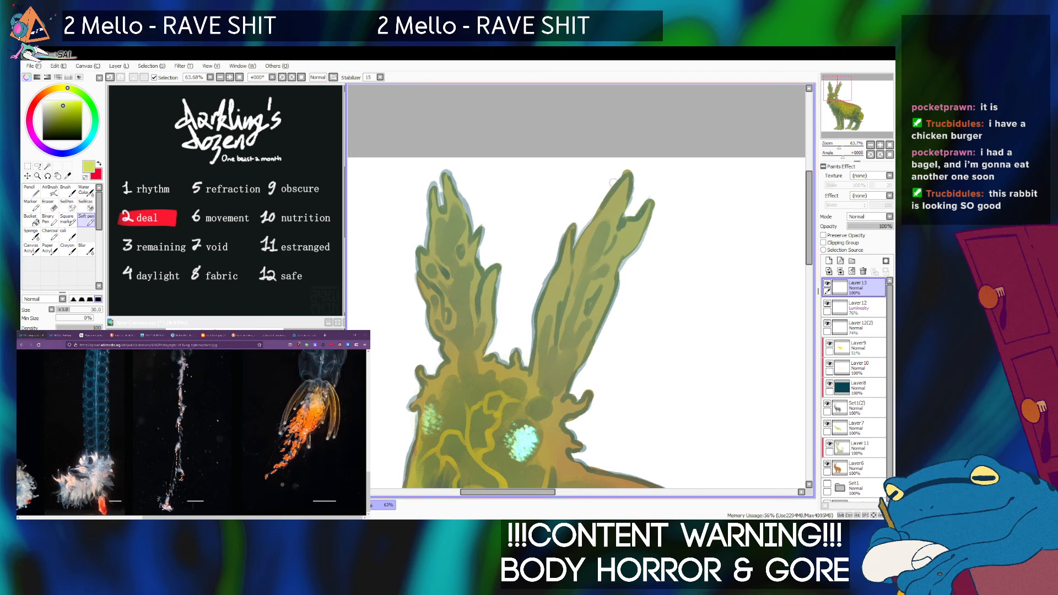
Paint bright yellow-green tips on the spikes of both ears and on the spike behind the eye.
{"action": "mouse_move", "coordinate": [619, 177]}
{"action": "left_mouse_down"}
{"action": "mouse_move", "coordinate": [618, 205]}
{"action": "mouse_move", "coordinate": [647, 215]}
{"action": "mouse_move", "coordinate": [649, 205]}
{"action": "mouse_move", "coordinate": [642, 226]}
{"action": "left_mouse_up"}
{"action": "left_click", "coordinate": [618, 205]}
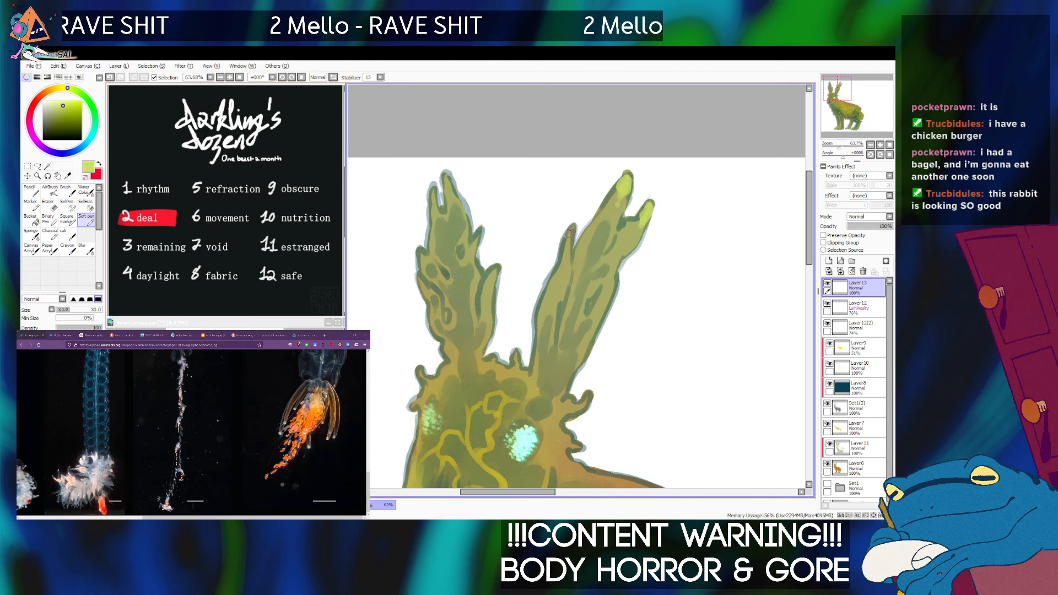
{"action": "left_click_drag", "start_coordinate": [569, 233], "coordinate": [567, 257]}
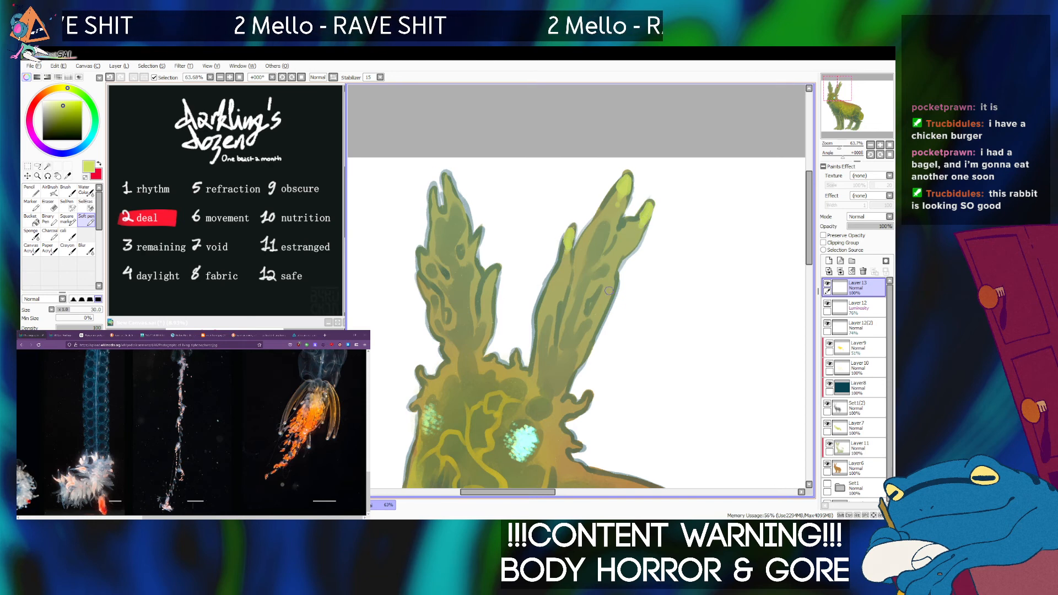
{"action": "left_click_drag", "start_coordinate": [608, 285], "coordinate": [604, 304]}
{"action": "mouse_move", "coordinate": [576, 389]}
{"action": "left_mouse_down"}
{"action": "mouse_move", "coordinate": [588, 393]}
{"action": "mouse_move", "coordinate": [580, 404]}
{"action": "left_mouse_up"}
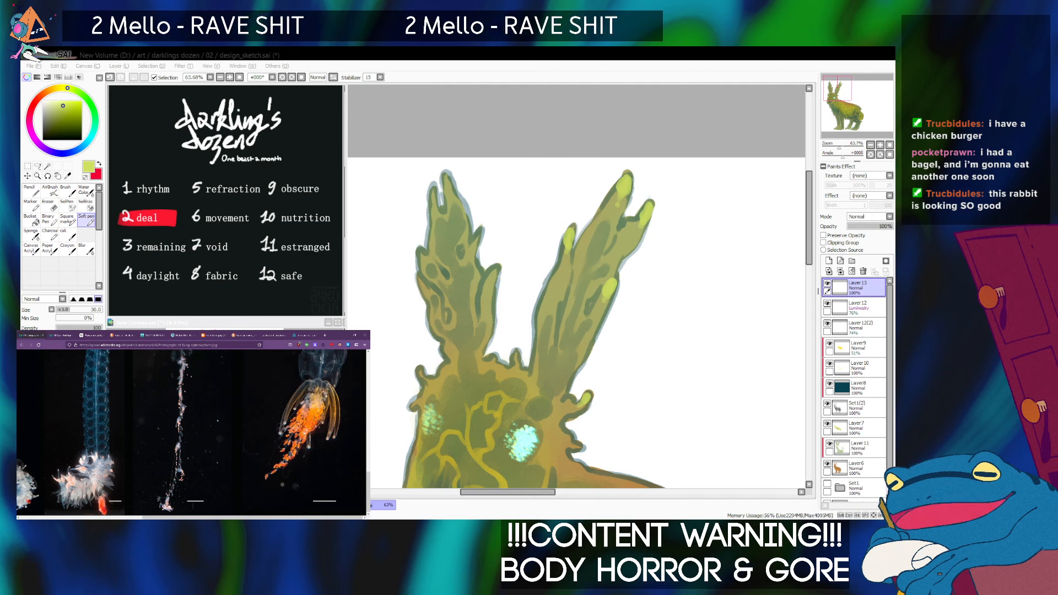
{"action": "left_click_drag", "start_coordinate": [445, 174], "coordinate": [450, 194]}
{"action": "mouse_move", "coordinate": [431, 200]}
{"action": "left_mouse_down"}
{"action": "mouse_move", "coordinate": [434, 187]}
{"action": "mouse_move", "coordinate": [433, 200]}
{"action": "left_mouse_up"}
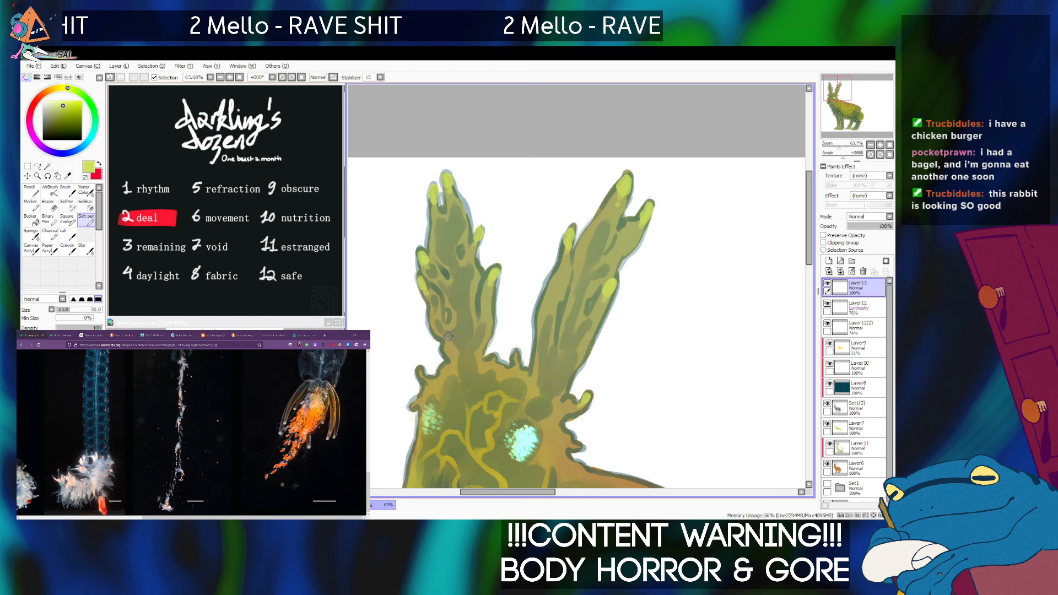
Dab yellow-green tips on the head spikes and the upper chest fur, undoing the last misplaced dabs.
{"action": "scroll", "coordinate": [554, 351], "scroll_direction": "down", "scroll_amount": 2}
{"action": "left_click_drag", "start_coordinate": [554, 351], "coordinate": [557, 218]}
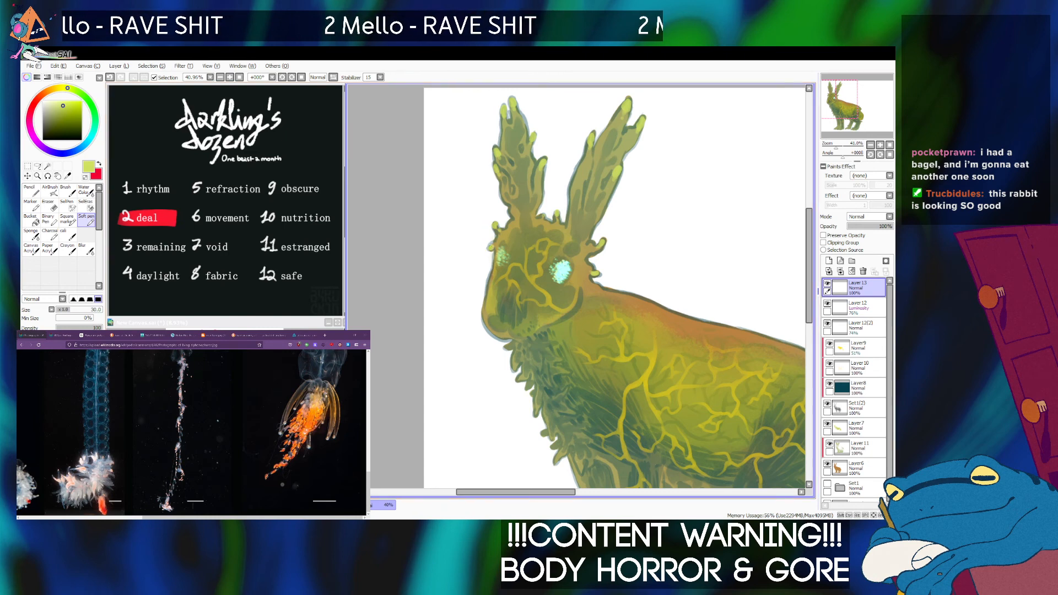
{"action": "left_click_drag", "start_coordinate": [551, 331], "coordinate": [504, 196]}
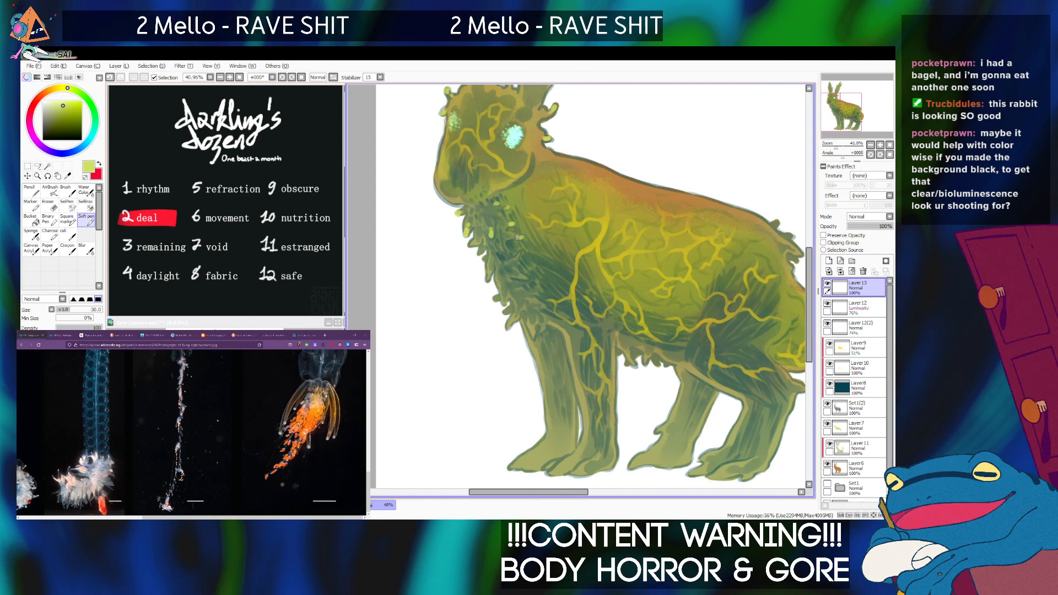
{"action": "key", "text": "ctrl+z"}
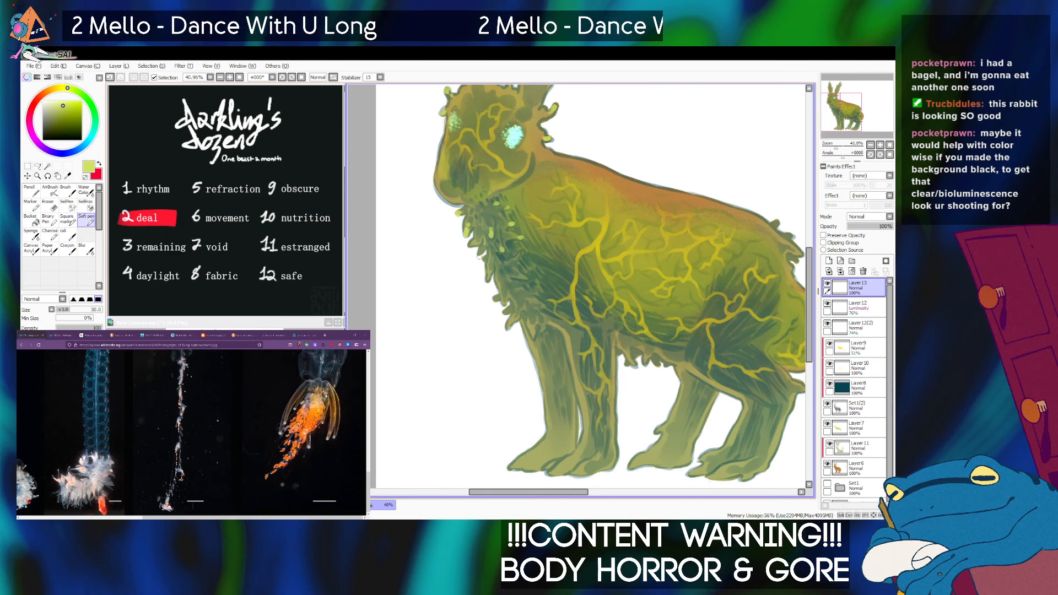
{"action": "key", "text": "ctrl+z"}
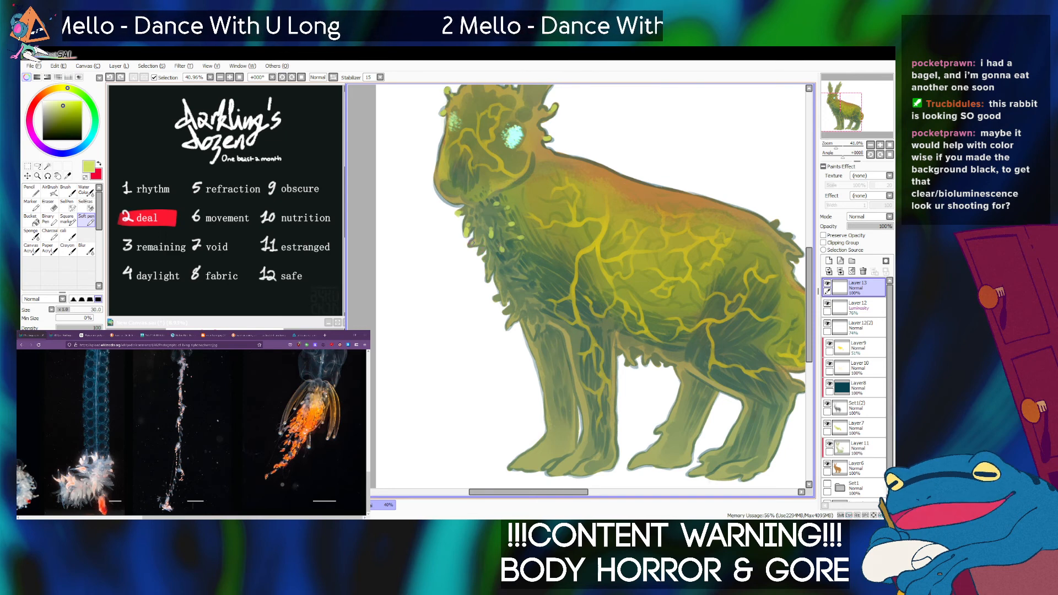
Dab yellow-green tips over the rest of the chest fur, the rump spikes and the toes, undoing misplaced strokes.
{"action": "left_click_drag", "start_coordinate": [471, 244], "coordinate": [473, 239]}
{"action": "left_click_drag", "start_coordinate": [487, 280], "coordinate": [487, 277]}
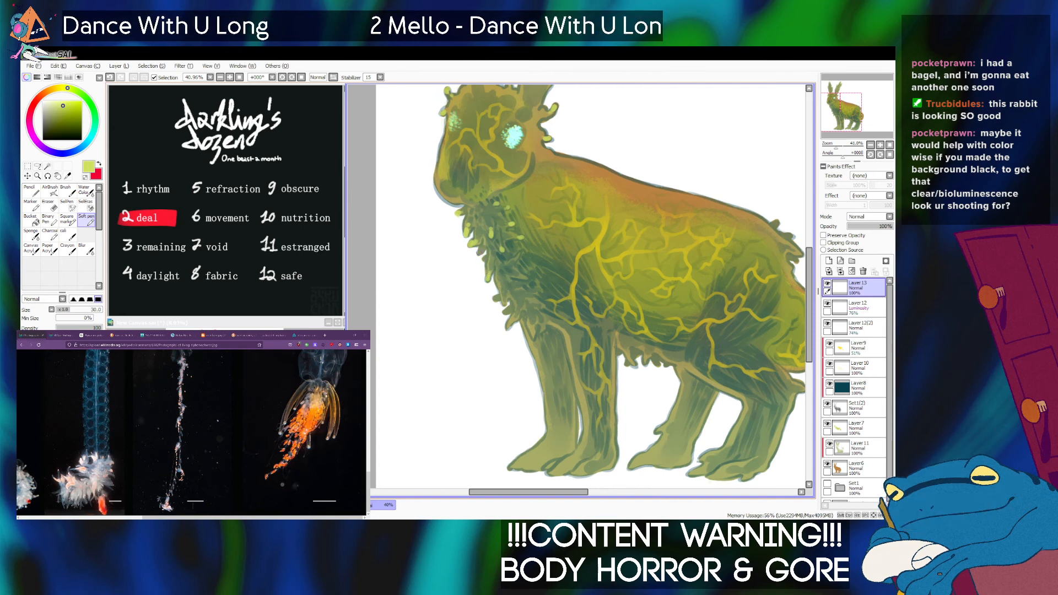
{"action": "key", "text": "ctrl+z"}
{"action": "left_click_drag", "start_coordinate": [478, 253], "coordinate": [480, 250]}
{"action": "key", "text": "ctrl+z"}
{"action": "key", "text": "ctrl+z"}
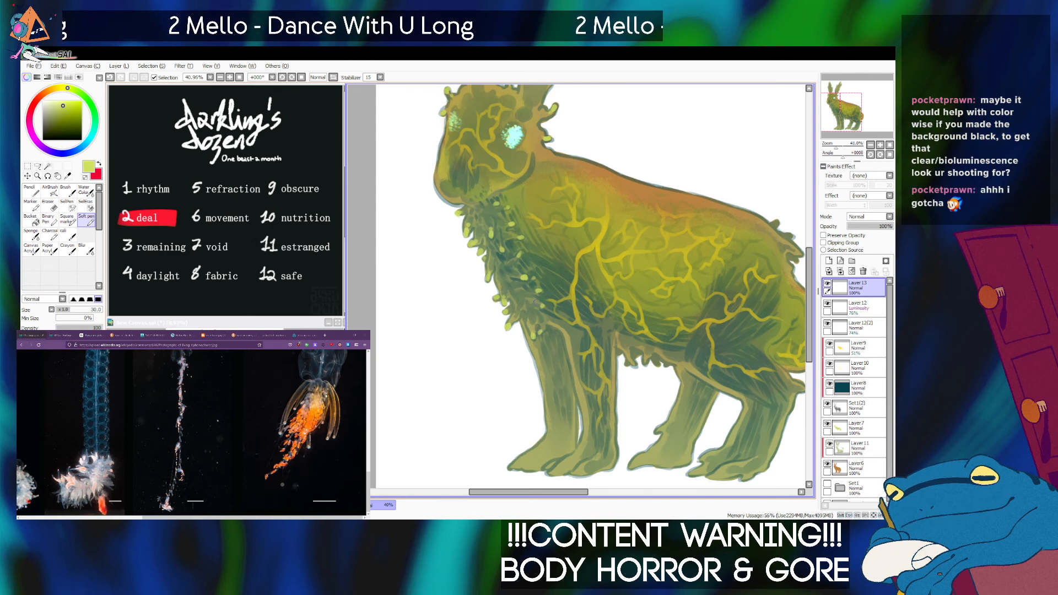
{"action": "left_click_drag", "start_coordinate": [595, 276], "coordinate": [542, 271]}
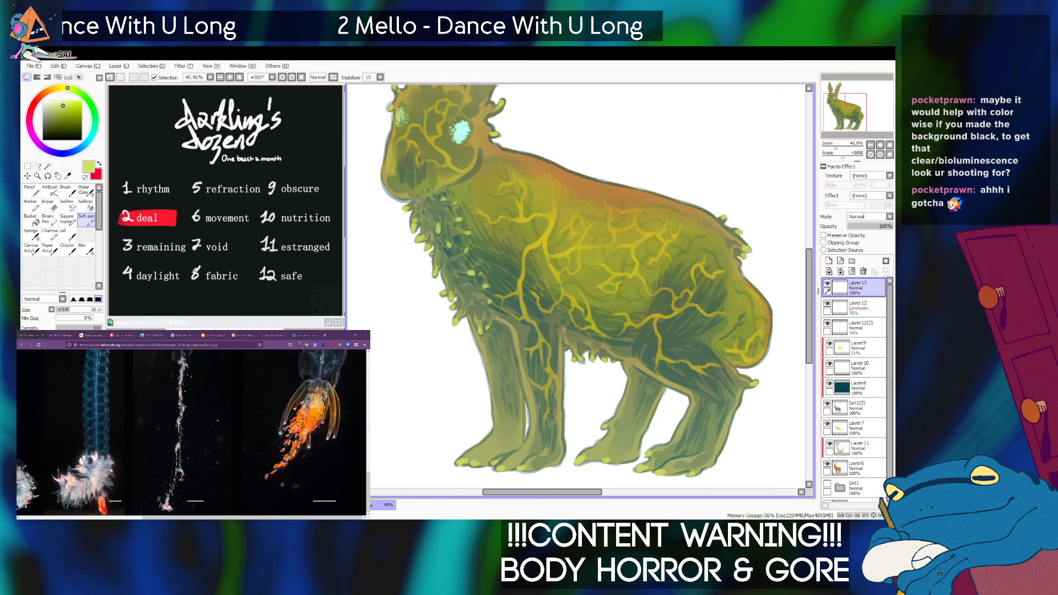
Add a new layer above Layer13 and highlight the ear and head tips in paler yellow-green with the Soft pen at size 12.
{"action": "mouse_move", "coordinate": [584, 210]}
{"action": "left_mouse_down"}
{"action": "mouse_move", "coordinate": [606, 266]}
{"action": "mouse_move", "coordinate": [608, 339]}
{"action": "left_mouse_up"}
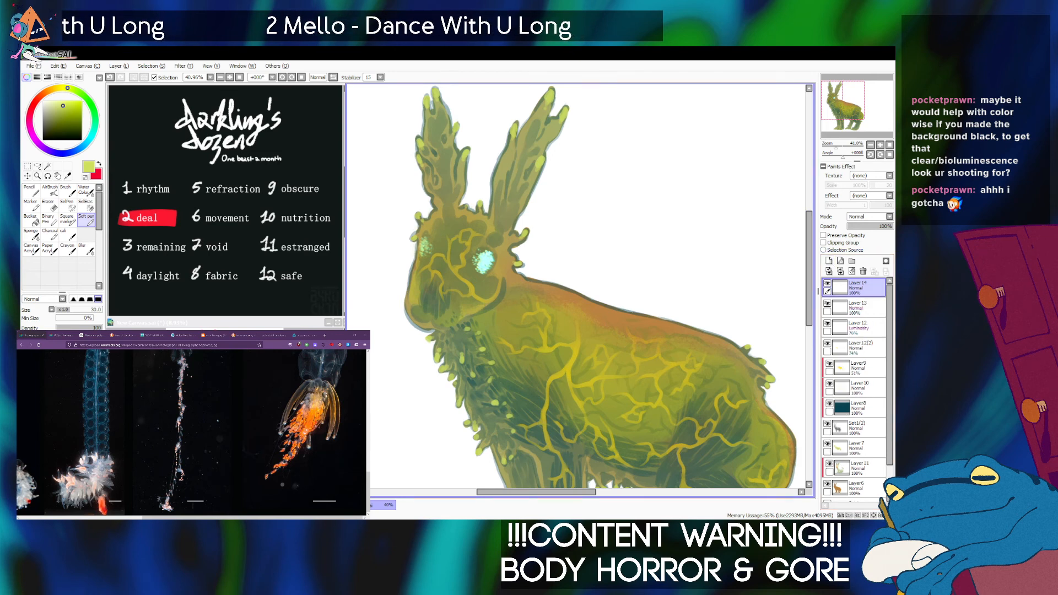
{"action": "left_click", "coordinate": [58, 102]}
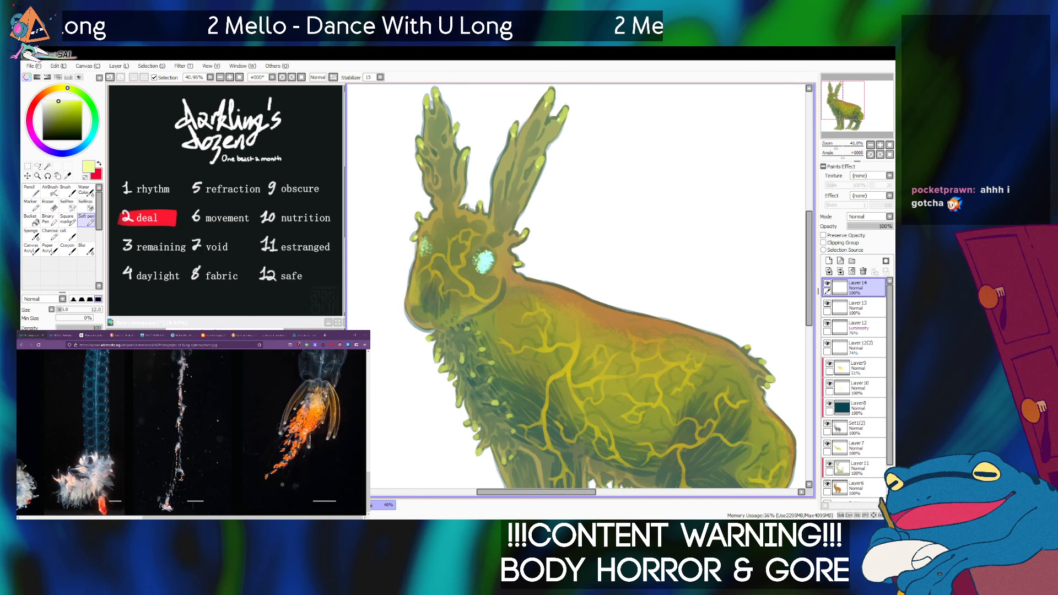
{"action": "scroll", "coordinate": [601, 286], "scroll_direction": "down", "scroll_amount": 1}
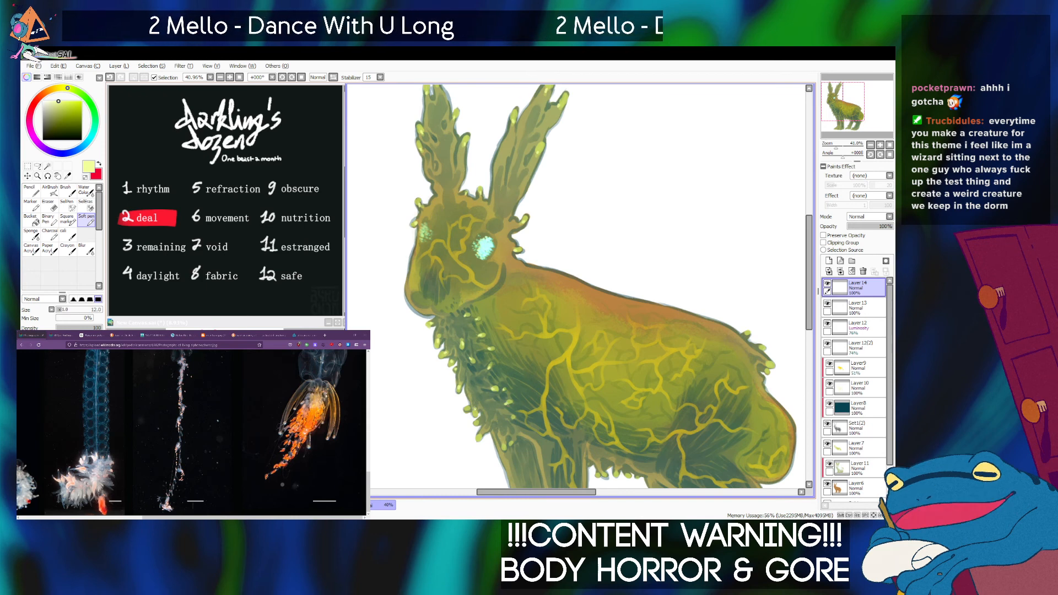
Highlight the chest fur, rump and toe tips in paler yellow-green, raising the Soft pen size to 20 and undoing the last dab.
{"action": "left_click_drag", "start_coordinate": [584, 320], "coordinate": [565, 257]}
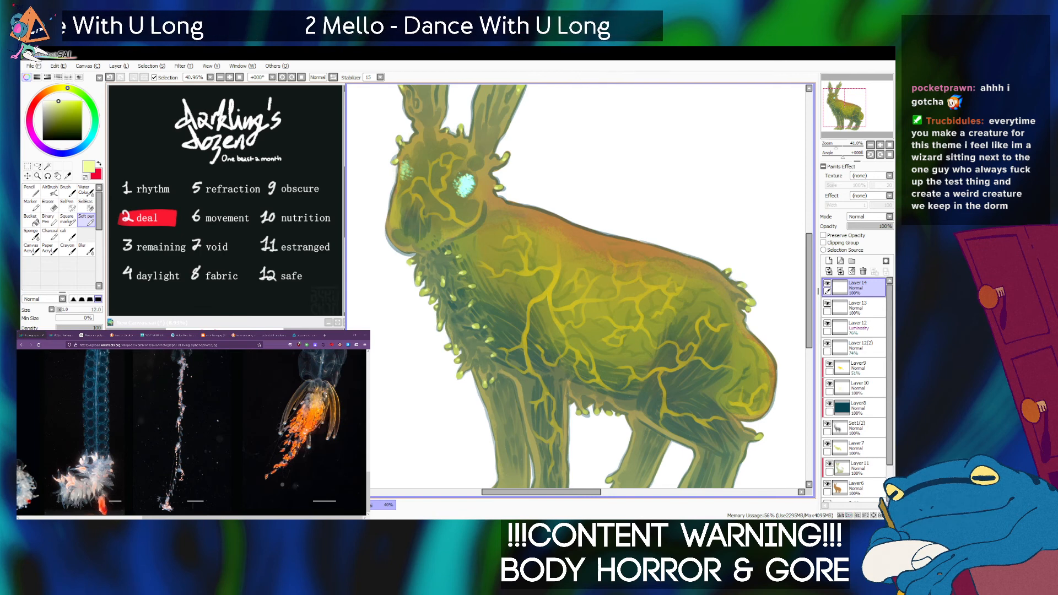
{"action": "left_click_drag", "start_coordinate": [595, 320], "coordinate": [566, 257]}
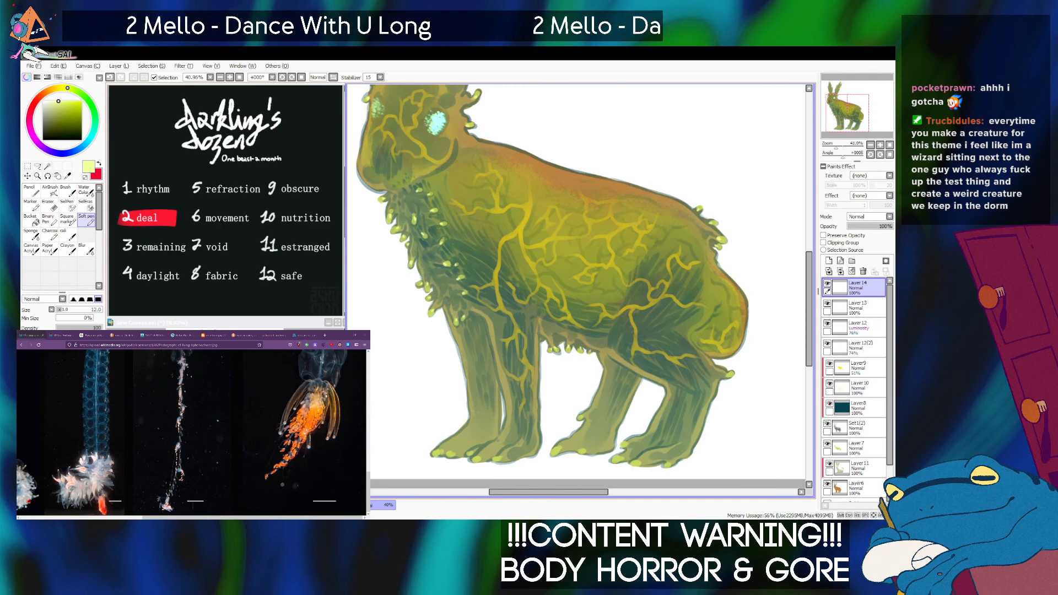
{"action": "key", "text": "]"}
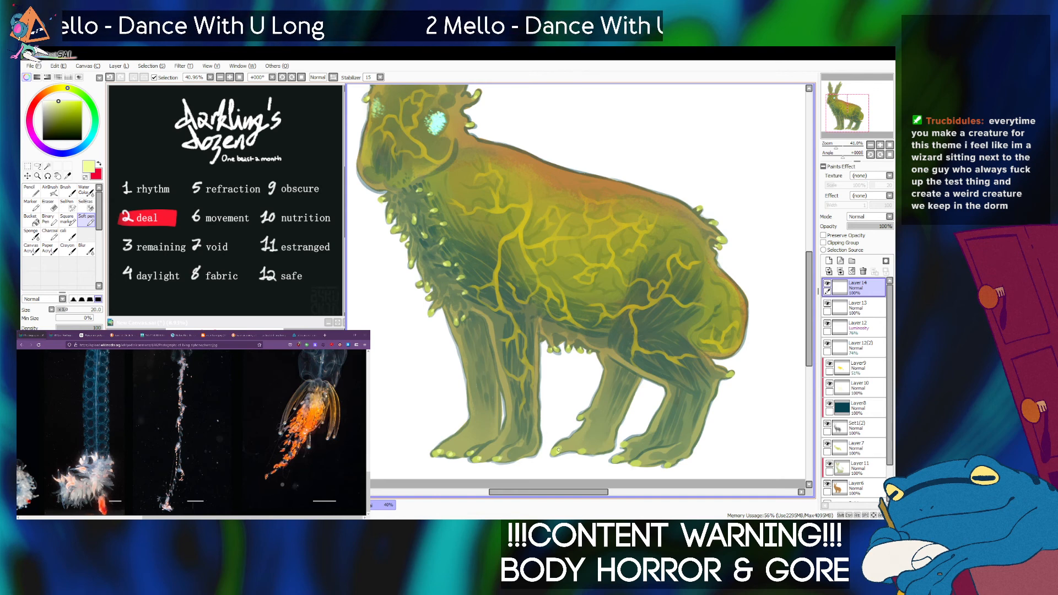
{"action": "key", "text": "ctrl+z"}
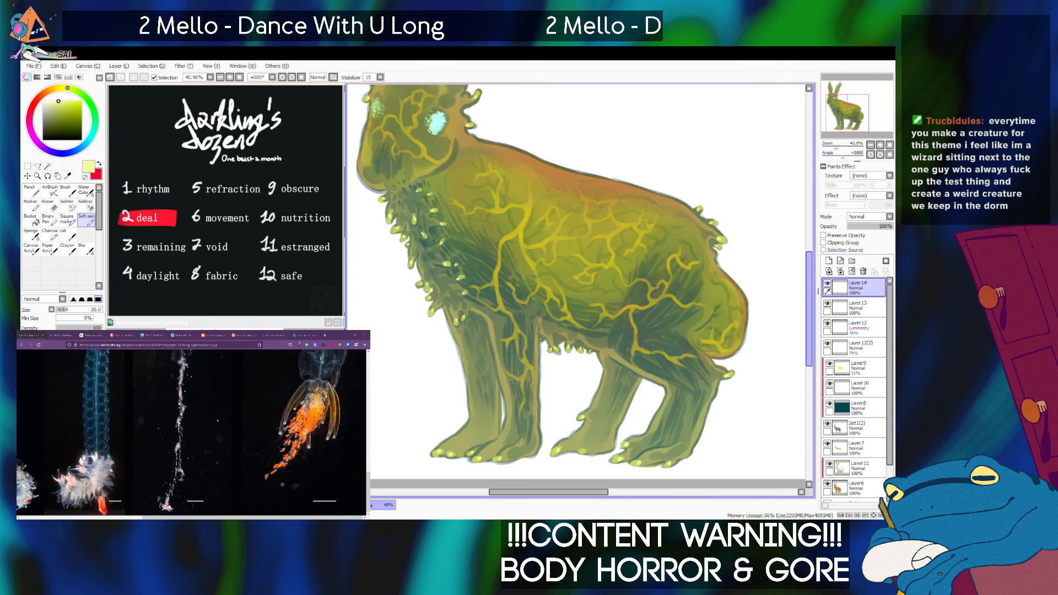
Examine the whole creature at several zoom levels to check the glowing tips and veins.
{"action": "scroll", "coordinate": [576, 285], "scroll_direction": "down", "scroll_amount": 7}
{"action": "scroll", "coordinate": [577, 285], "scroll_direction": "up", "scroll_amount": 3}
{"action": "left_click_drag", "start_coordinate": [576, 264], "coordinate": [565, 312]}
{"action": "left_click_drag", "start_coordinate": [849, 106], "coordinate": [851, 106]}
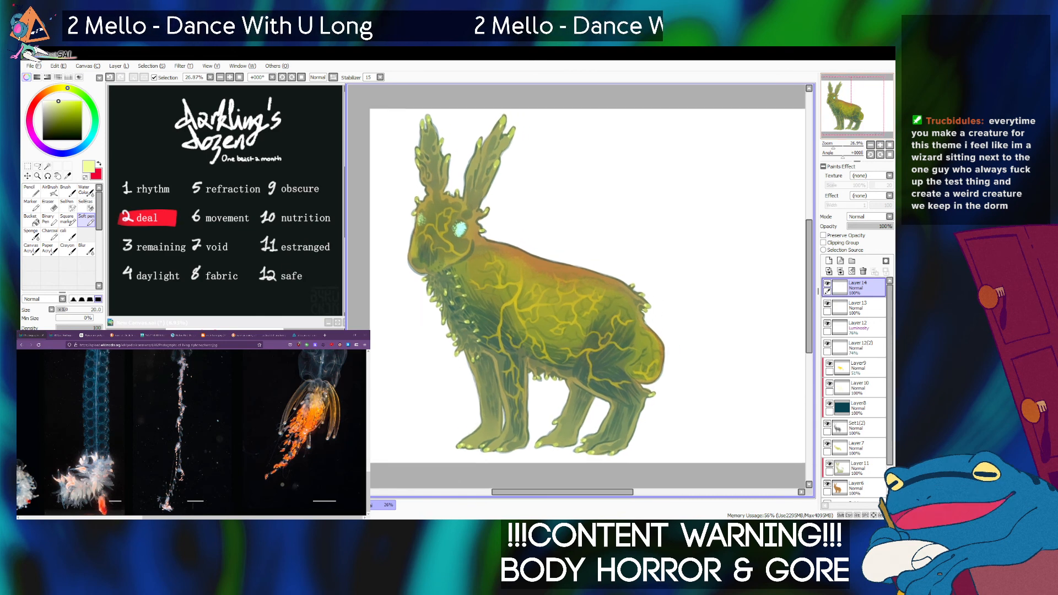
{"action": "left_click_drag", "start_coordinate": [833, 146], "coordinate": [836, 146]}
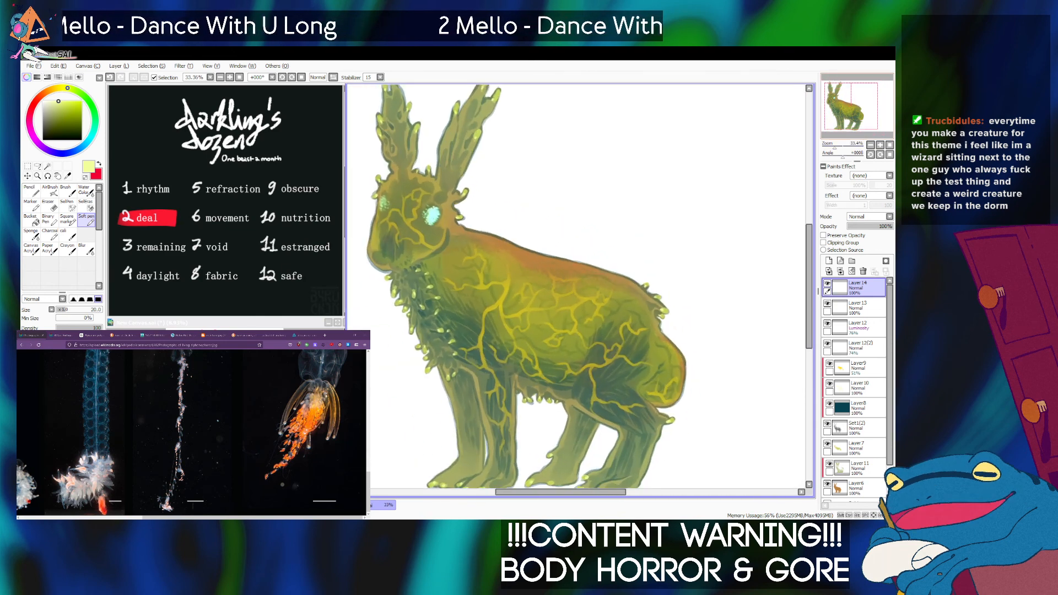
{"action": "left_click_drag", "start_coordinate": [851, 105], "coordinate": [850, 106]}
{"action": "left_click_drag", "start_coordinate": [835, 146], "coordinate": [835, 147]}
{"action": "left_click_drag", "start_coordinate": [850, 106], "coordinate": [849, 106]}
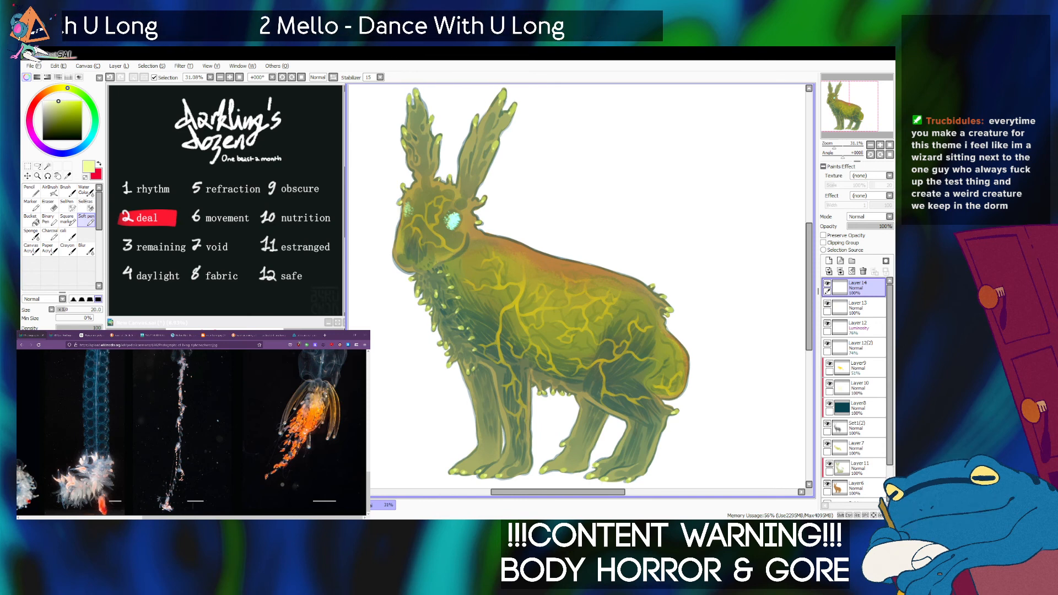
{"action": "scroll", "coordinate": [578, 287], "scroll_direction": "down", "scroll_amount": 5}
{"action": "scroll", "coordinate": [578, 286], "scroll_direction": "up", "scroll_amount": 1}
{"action": "left_click_drag", "start_coordinate": [578, 287], "coordinate": [569, 283]}
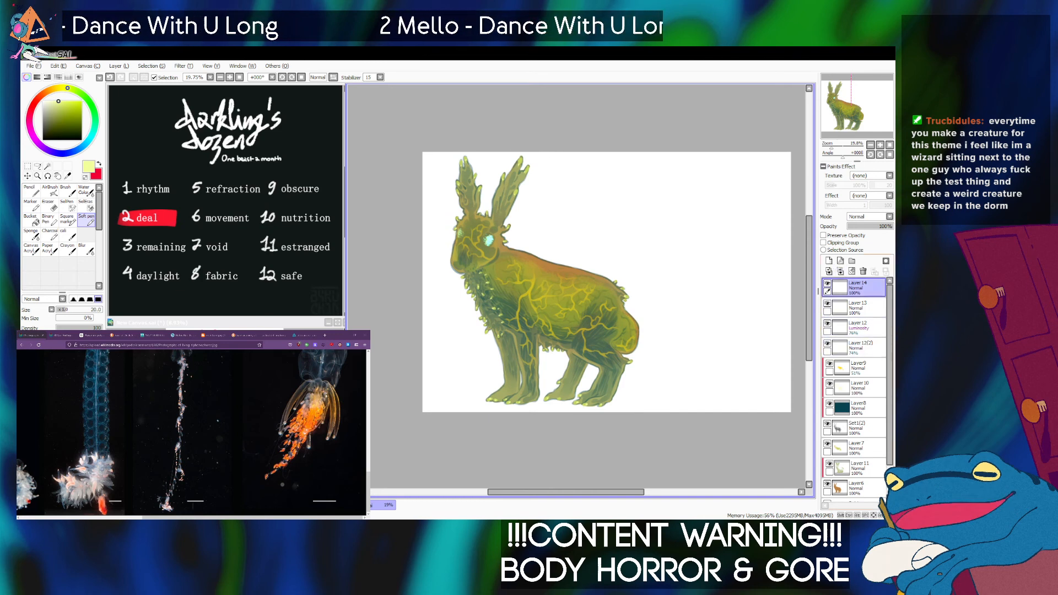
Create a new folder, move all the creature's color layers into it and collapse the folder.
{"action": "left_click", "coordinate": [852, 260]}
{"action": "left_click_drag", "start_coordinate": [866, 307], "coordinate": [866, 291]}
{"action": "left_click_drag", "start_coordinate": [865, 327], "coordinate": [865, 406]}
{"action": "scroll", "coordinate": [865, 422], "scroll_direction": "down", "scroll_amount": 2}
{"action": "left_click_drag", "start_coordinate": [865, 441], "coordinate": [890, 358]}
{"action": "scroll", "coordinate": [865, 433], "scroll_direction": "down", "scroll_amount": 2}
{"action": "left_click", "coordinate": [866, 433]}
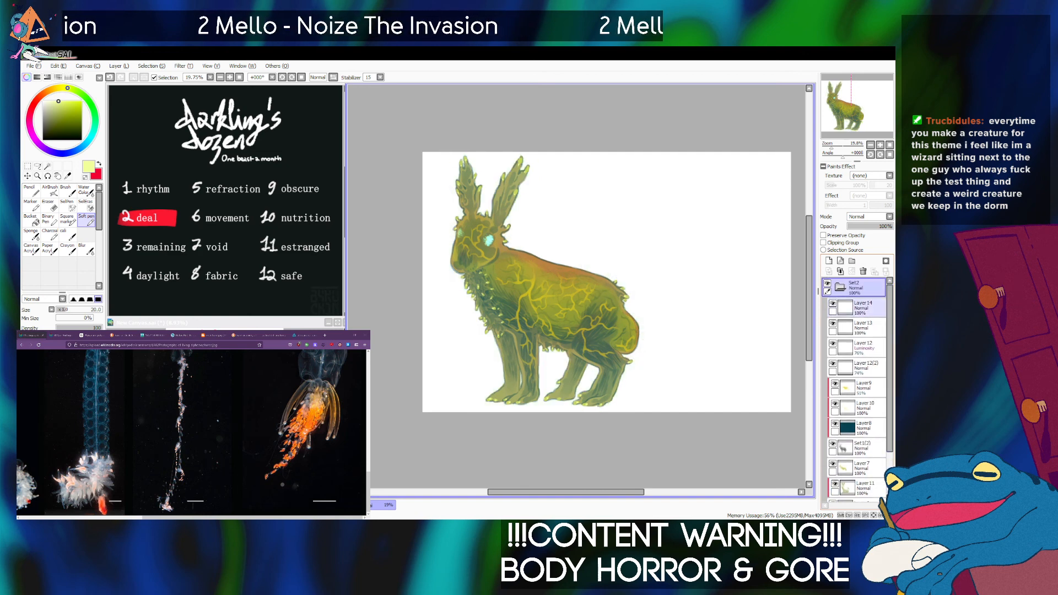
{"action": "left_click", "coordinate": [840, 287]}
{"action": "left_click", "coordinate": [840, 288]}
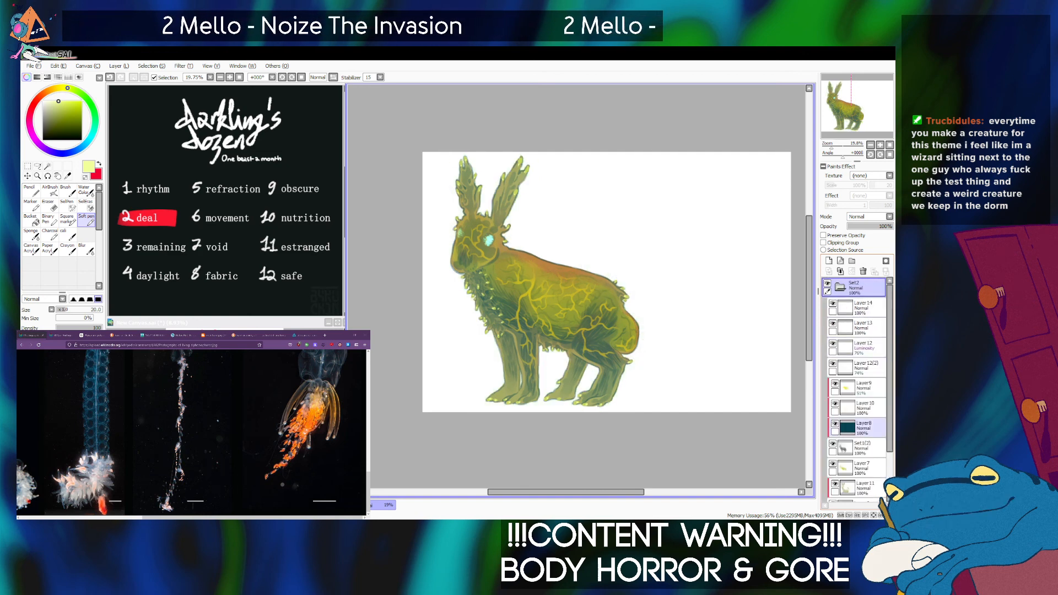
{"action": "left_click", "coordinate": [865, 448]}
{"action": "left_click", "coordinate": [840, 287]}
{"action": "left_click", "coordinate": [866, 287]}
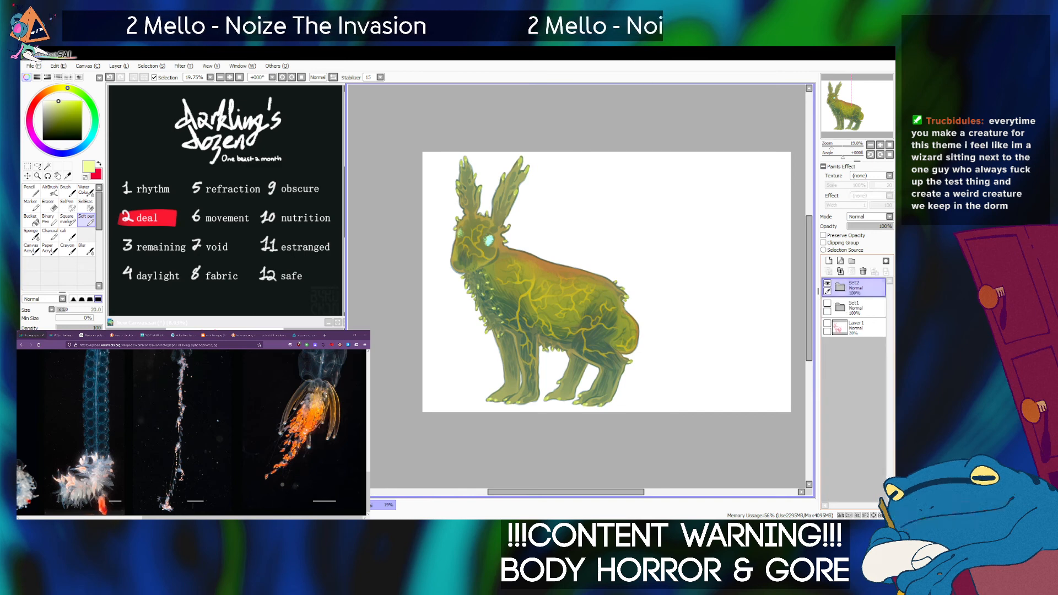
Duplicate the creature folder, and group the copy, the original and Set1 inside a new folder.
{"action": "left_click", "coordinate": [119, 66]}
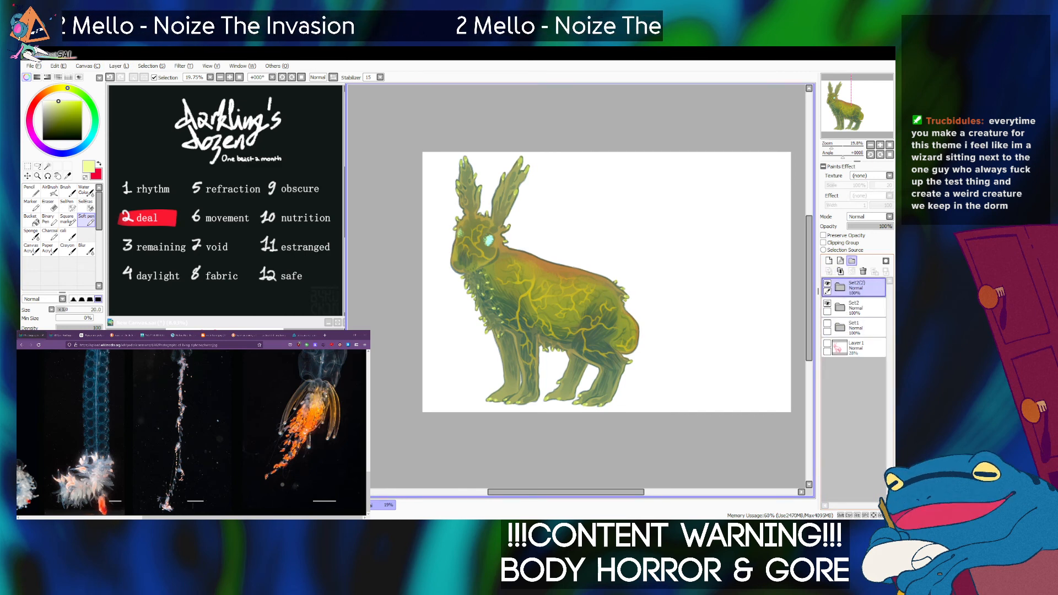
{"action": "left_click", "coordinate": [852, 261]}
{"action": "left_click_drag", "start_coordinate": [863, 307], "coordinate": [863, 290]}
{"action": "mouse_move", "coordinate": [863, 326]}
{"action": "left_mouse_down"}
{"action": "mouse_move", "coordinate": [863, 313]}
{"action": "mouse_move", "coordinate": [863, 346]}
{"action": "mouse_move", "coordinate": [864, 332]}
{"action": "left_mouse_up"}
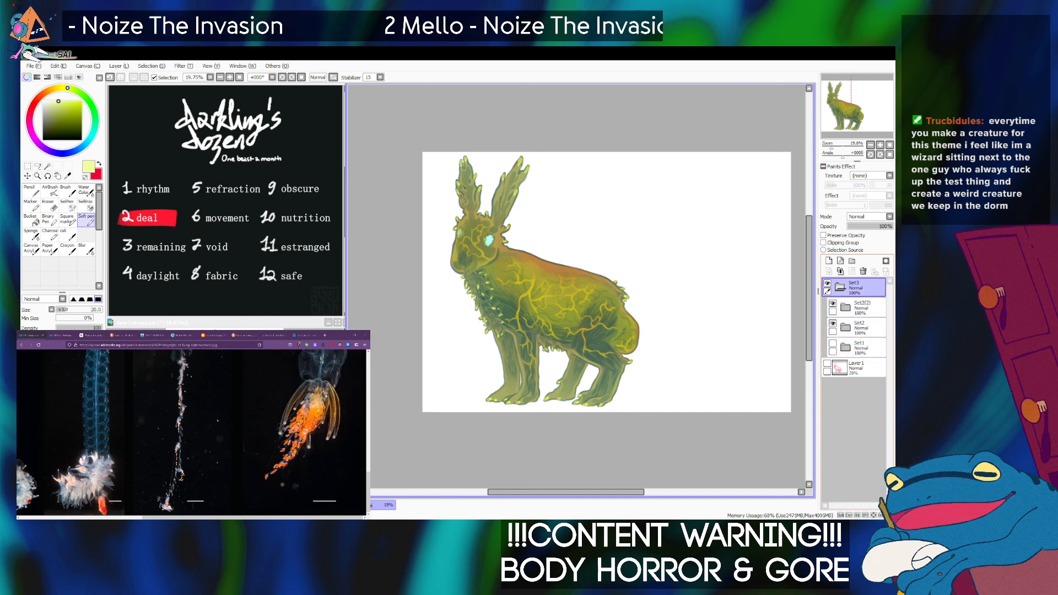
Move the grouped creature right towards the middle of the canvas and hide the original Set2 folder.
{"action": "left_click_drag", "start_coordinate": [559, 284], "coordinate": [620, 286]}
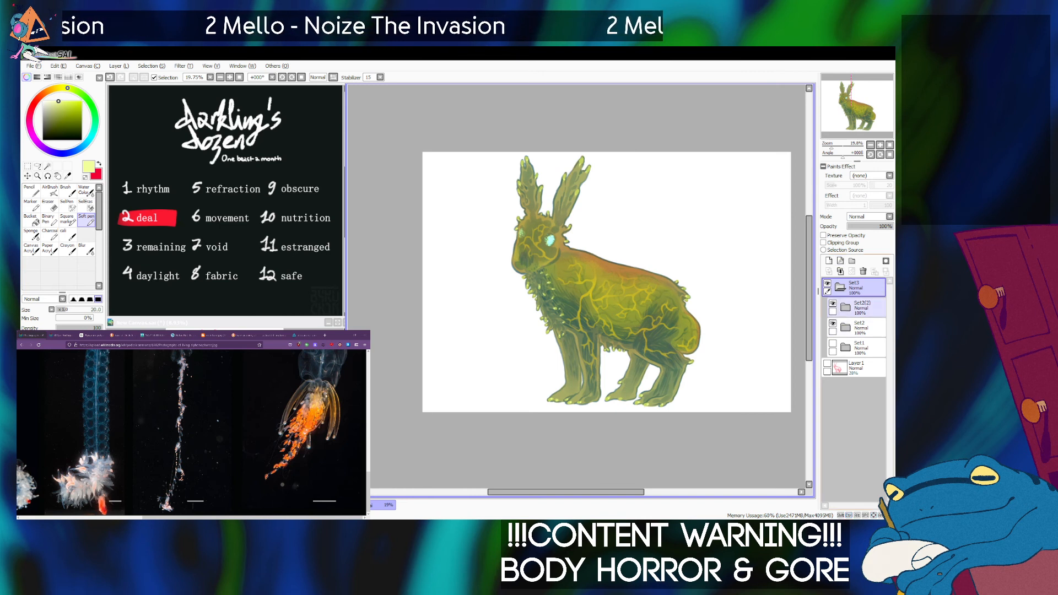
{"action": "left_click", "coordinate": [833, 324]}
{"action": "left_click", "coordinate": [861, 328]}
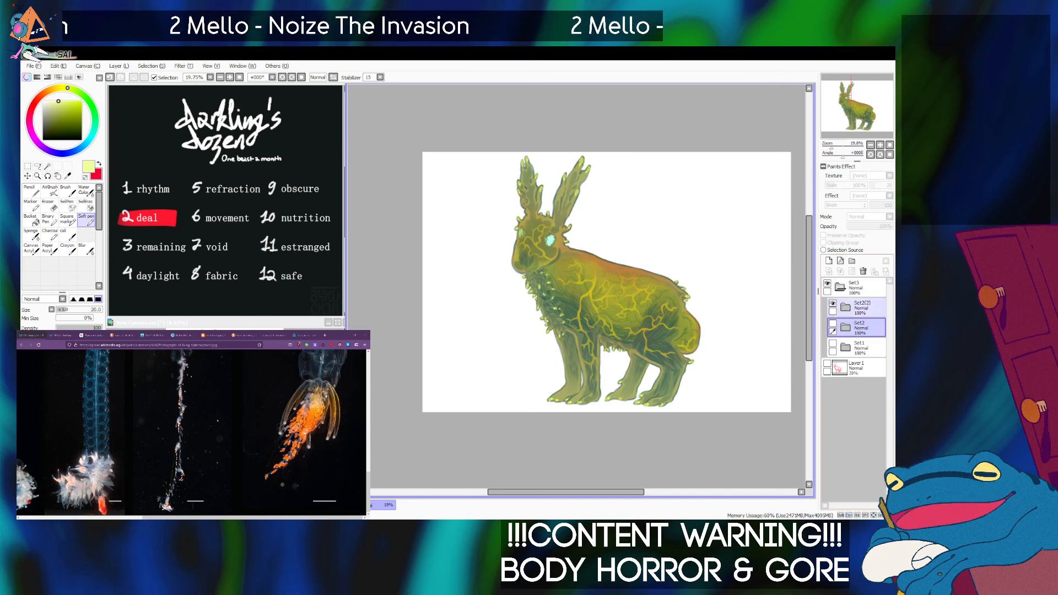
Check the contents of the duplicate folder Set2(2), collapse it and place it inside a new folder of its own.
{"action": "left_click", "coordinate": [862, 308]}
{"action": "left_click", "coordinate": [846, 308]}
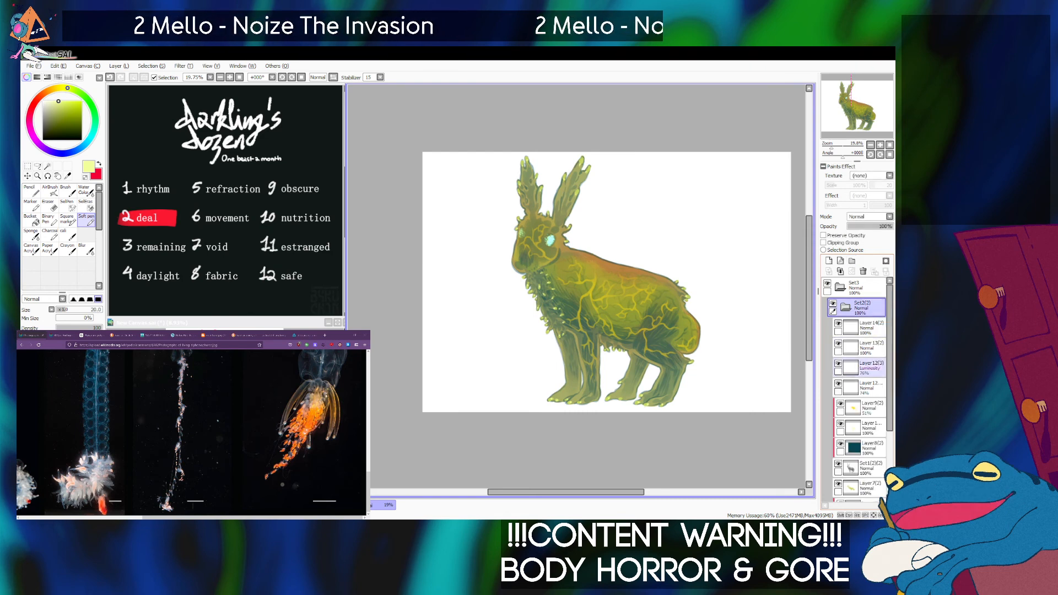
{"action": "left_click", "coordinate": [846, 307]}
{"action": "left_click", "coordinate": [852, 261]}
{"action": "left_click_drag", "start_coordinate": [862, 328], "coordinate": [862, 355]}
Add a new layer beneath the duplicated creature and fill it with very dark blue using the Bucket.
{"action": "left_click", "coordinate": [829, 261]}
{"action": "left_click", "coordinate": [44, 139]}
{"action": "left_click_drag", "start_coordinate": [47, 130], "coordinate": [46, 136]}
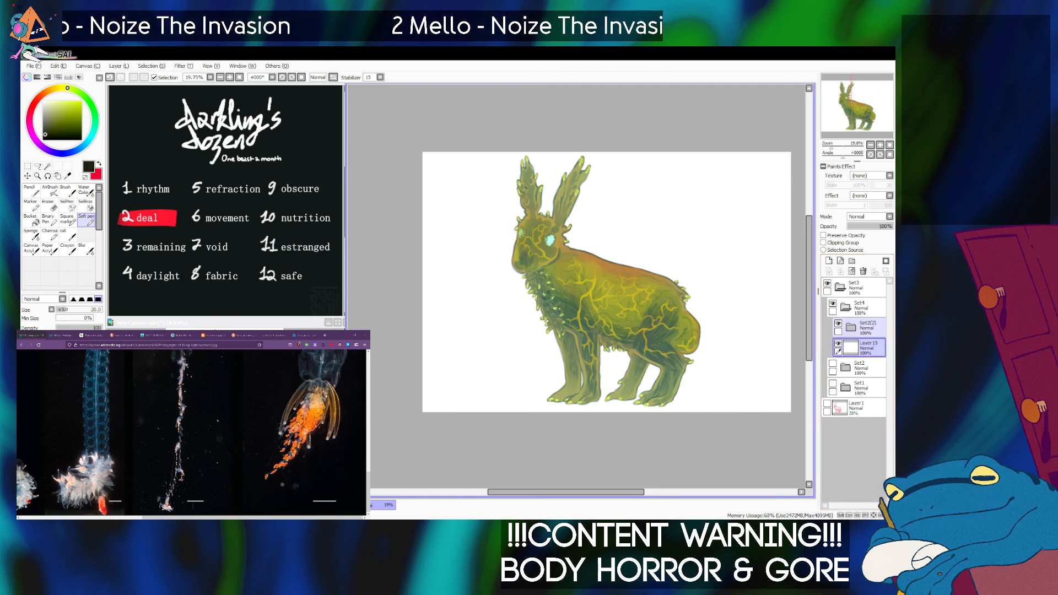
{"action": "left_click_drag", "start_coordinate": [74, 150], "coordinate": [81, 147]}
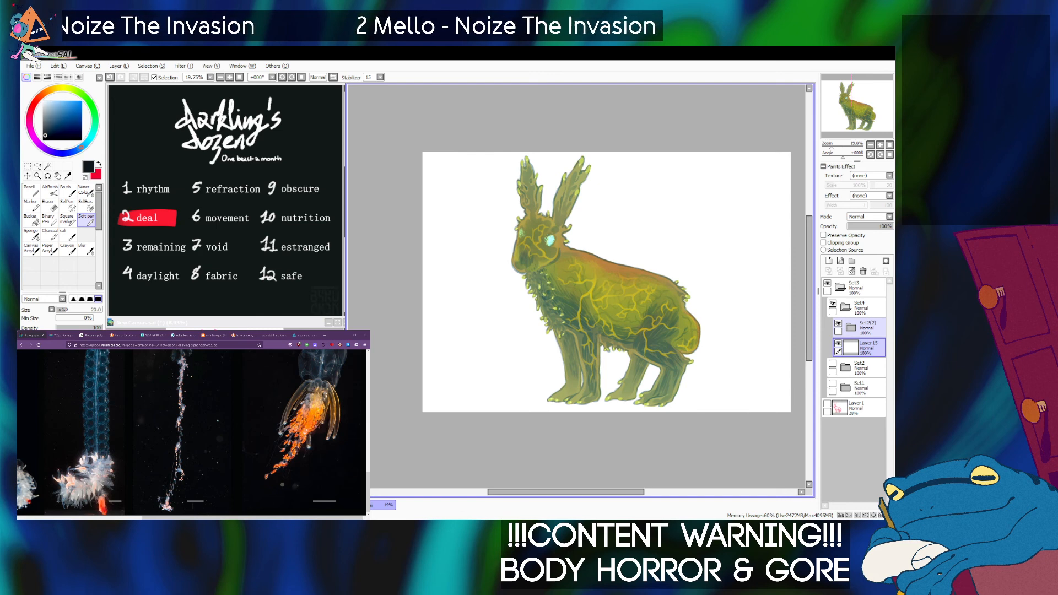
{"action": "left_click", "coordinate": [32, 220]}
{"action": "left_click", "coordinate": [475, 254]}
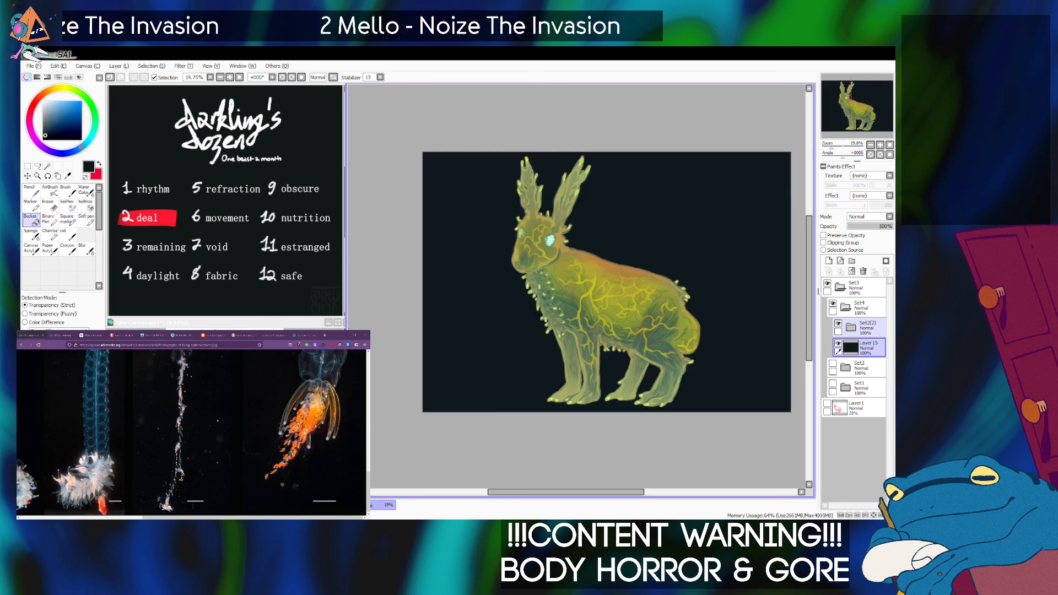
Move the Luminosity eye-glow layer and the 74% eye layer out of the duplicate folder to directly above it, then collapse the folder.
{"action": "left_click", "coordinate": [868, 328]}
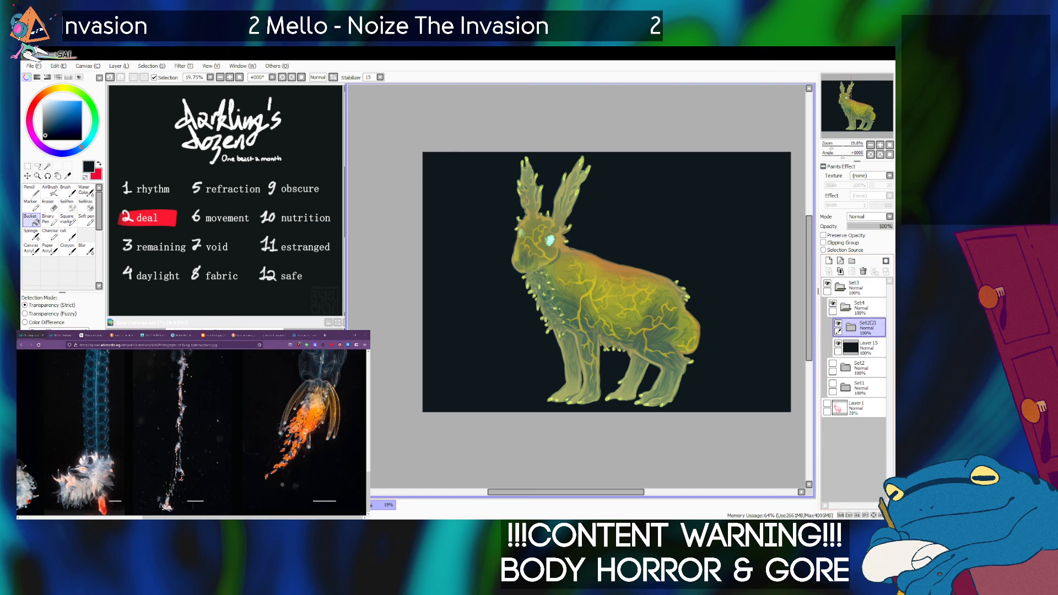
{"action": "left_click", "coordinate": [851, 327]}
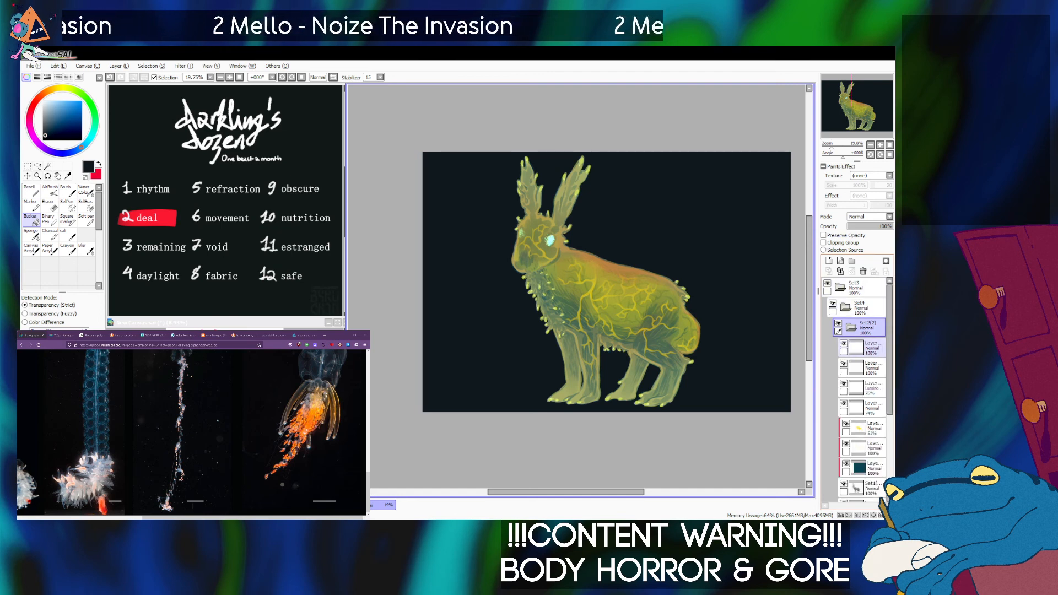
{"action": "left_click", "coordinate": [844, 384]}
{"action": "left_click", "coordinate": [844, 383]}
{"action": "left_click_drag", "start_coordinate": [869, 388], "coordinate": [868, 320]}
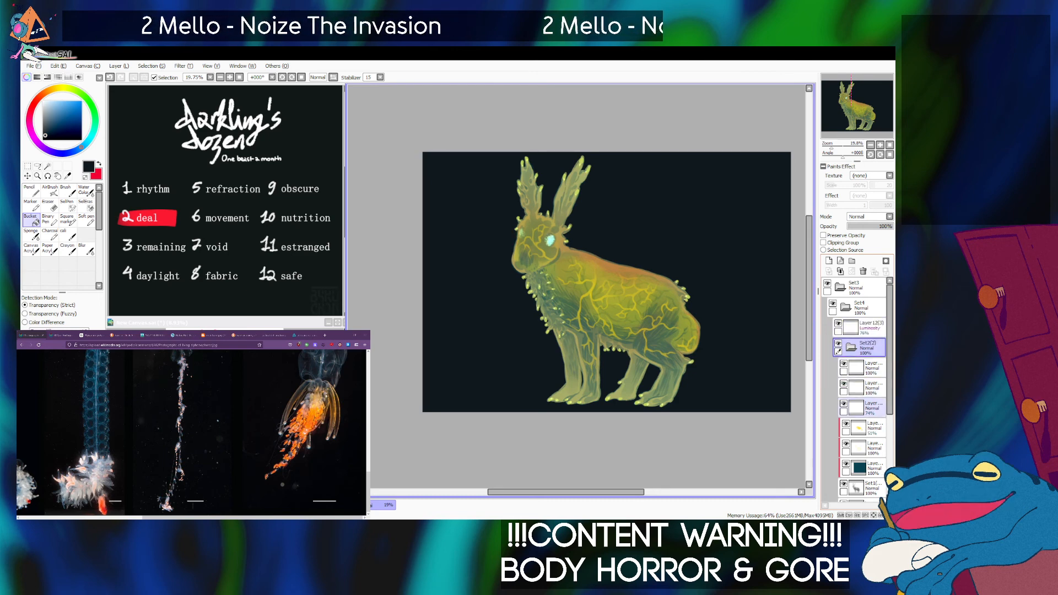
{"action": "left_click", "coordinate": [870, 407]}
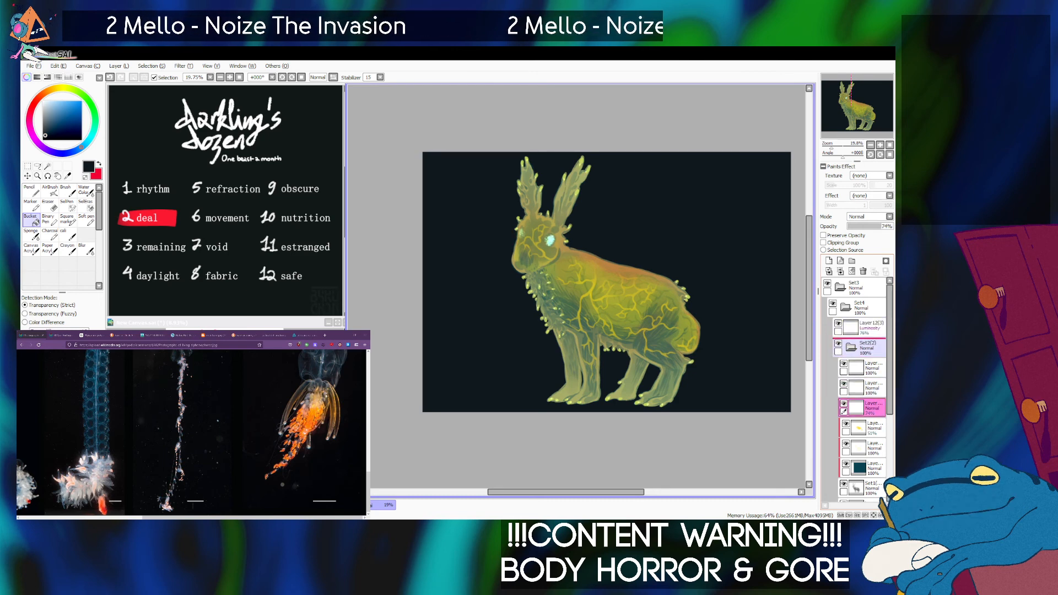
{"action": "left_click_drag", "start_coordinate": [870, 406], "coordinate": [869, 342]}
{"action": "left_click", "coordinate": [851, 367]}
{"action": "left_click", "coordinate": [868, 367]}
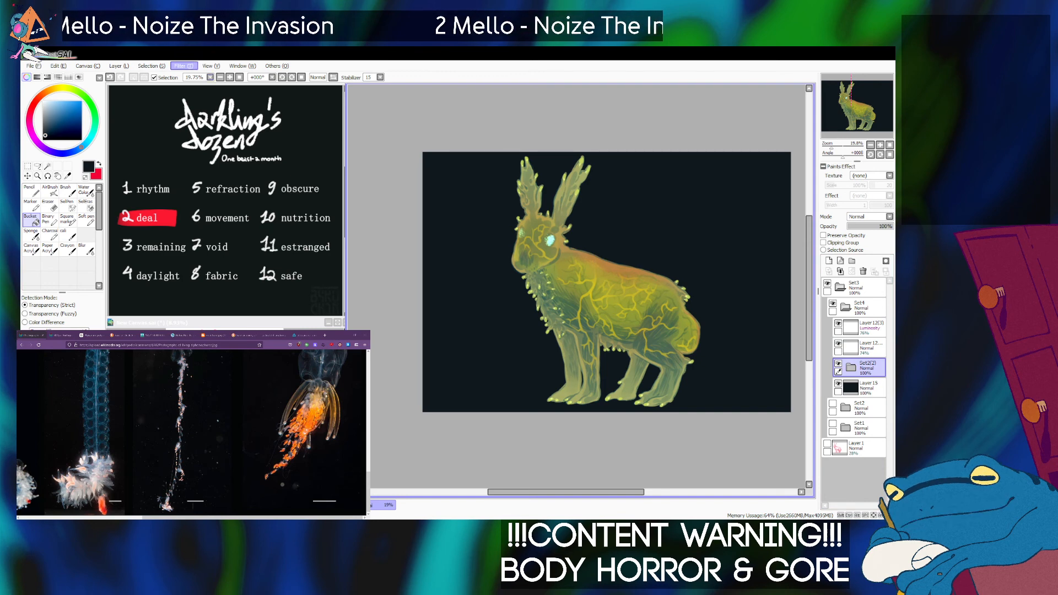
Darken the duplicate creature folder with Hue/Saturation, and fill a new layer clipped to it with bright blue.
{"action": "key", "text": "ctrl+u"}
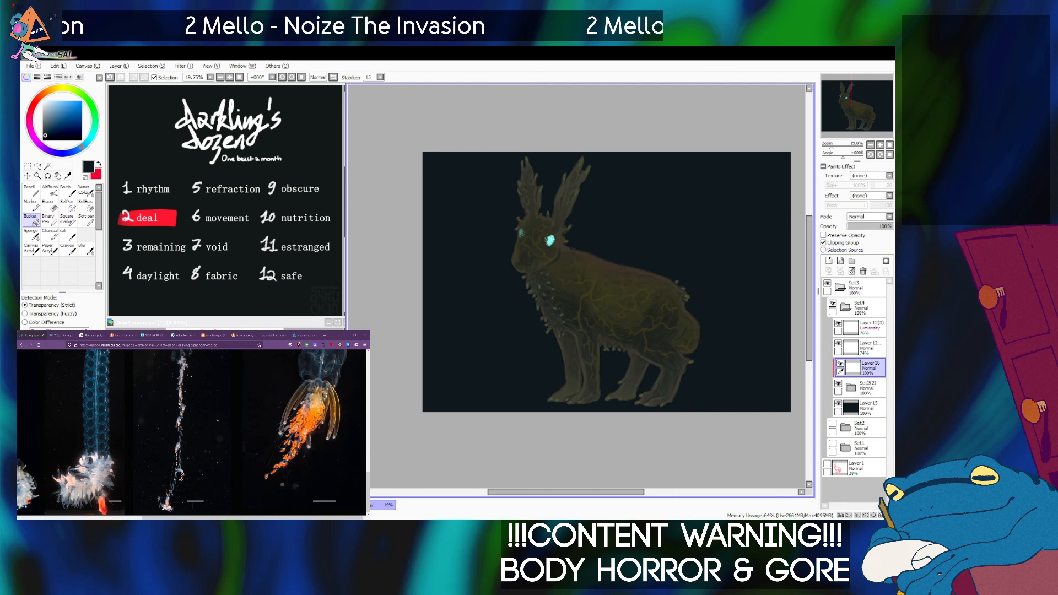
{"action": "left_click", "coordinate": [82, 102]}
{"action": "left_click", "coordinate": [31, 220]}
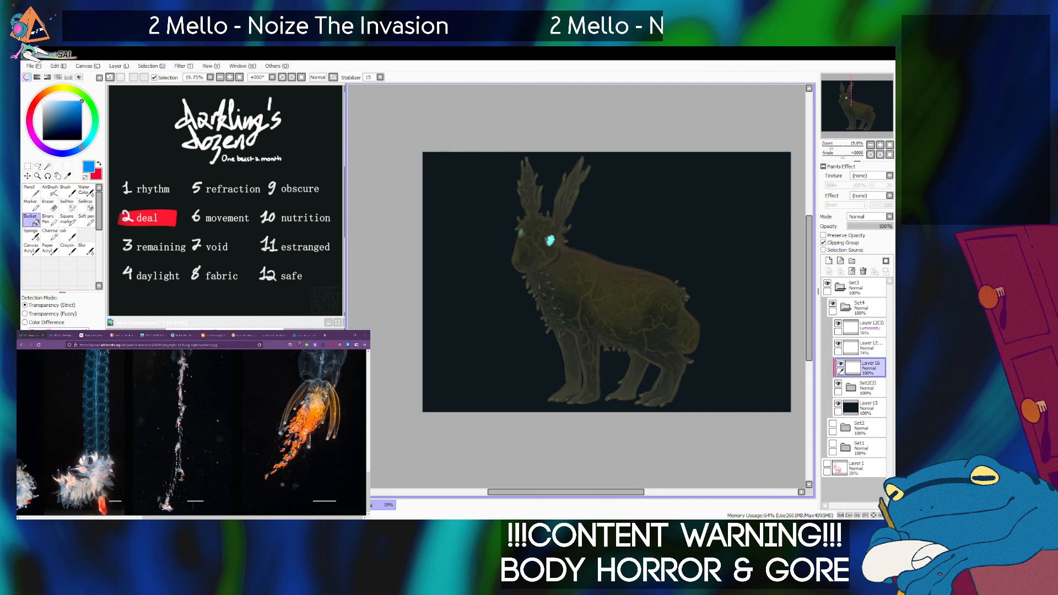
{"action": "left_click", "coordinate": [76, 150]}
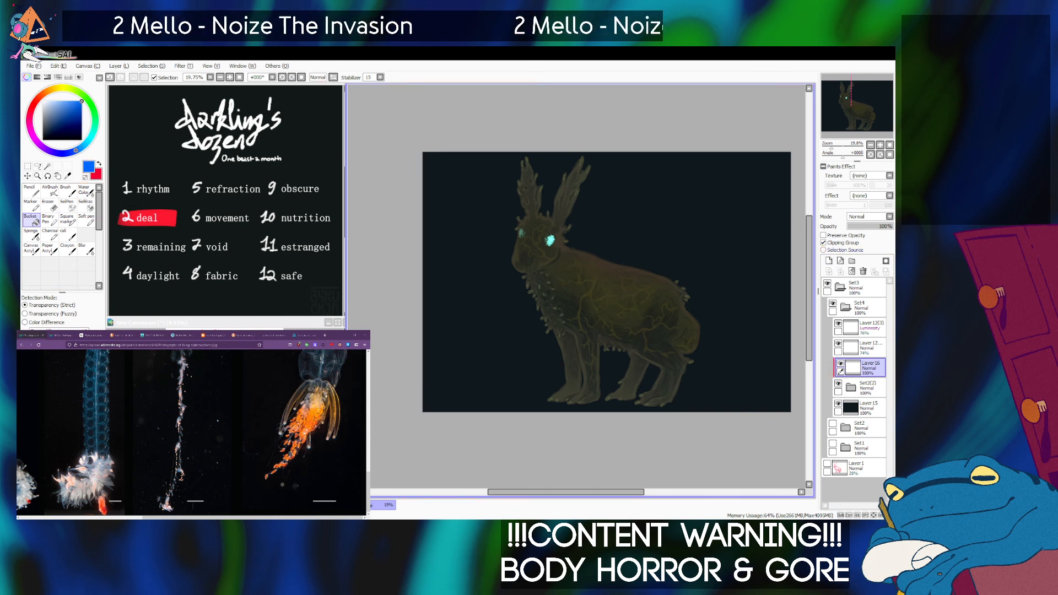
{"action": "left_click", "coordinate": [78, 149]}
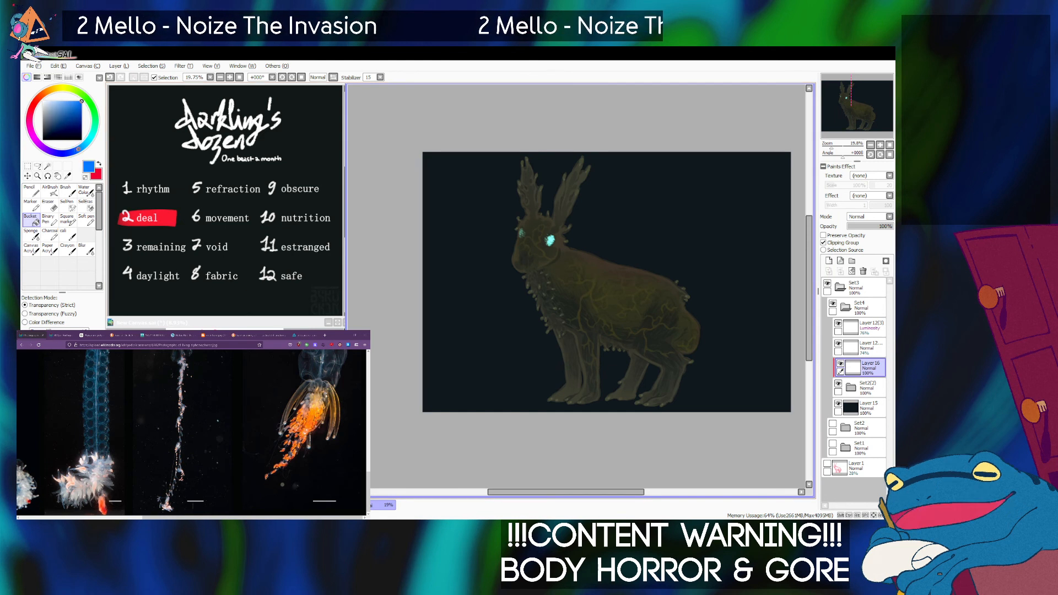
{"action": "left_click", "coordinate": [598, 281]}
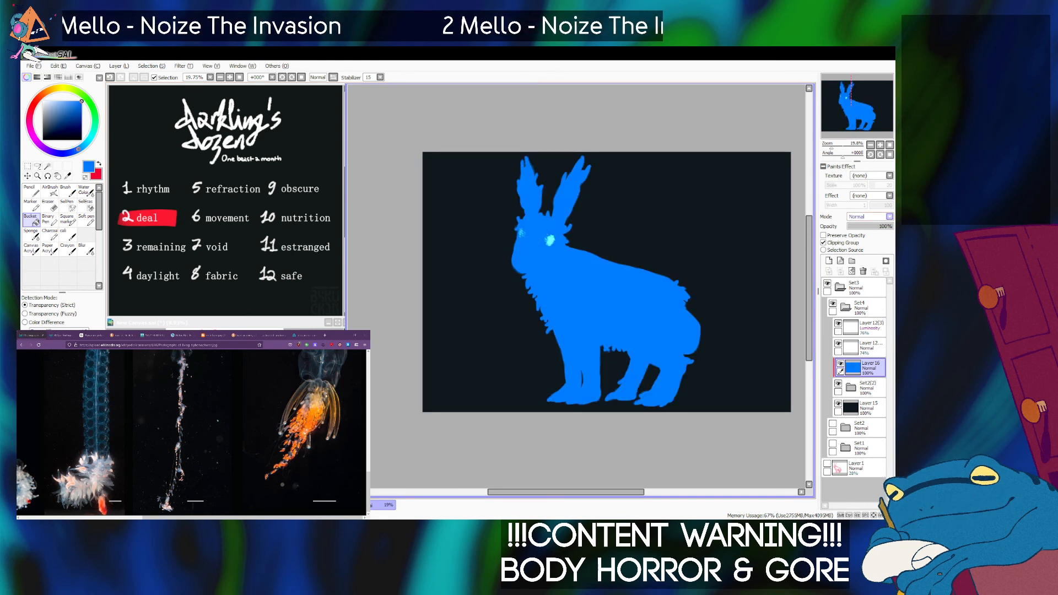
Set the blue clipped layer's blending mode to Overlay and reduce its opacity for a subtle blue tint.
{"action": "left_click", "coordinate": [867, 243]}
{"action": "left_click_drag", "start_coordinate": [880, 226], "coordinate": [860, 227]}
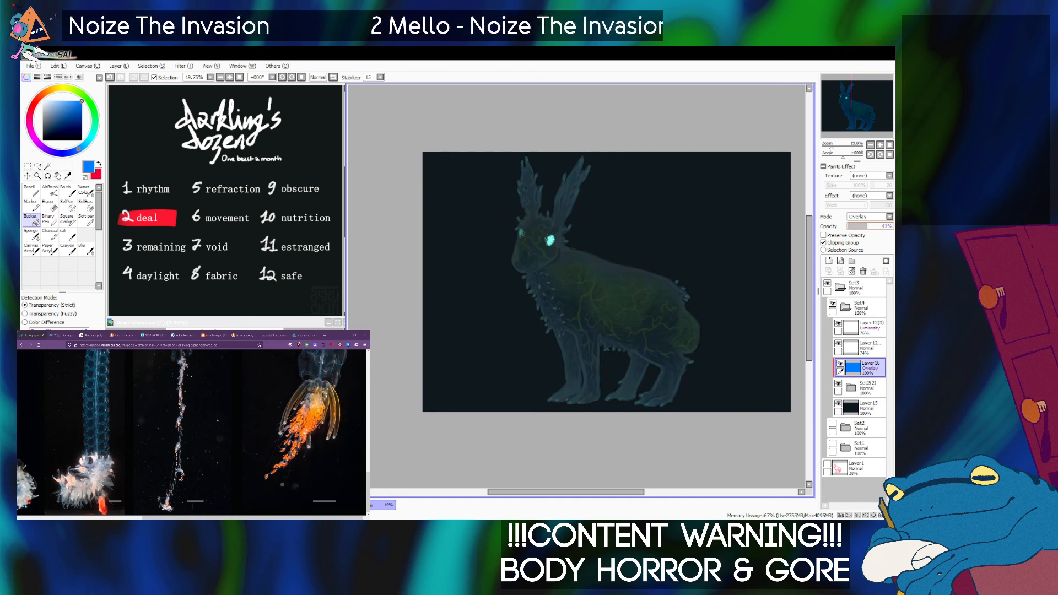
{"action": "left_click_drag", "start_coordinate": [864, 227], "coordinate": [864, 227]}
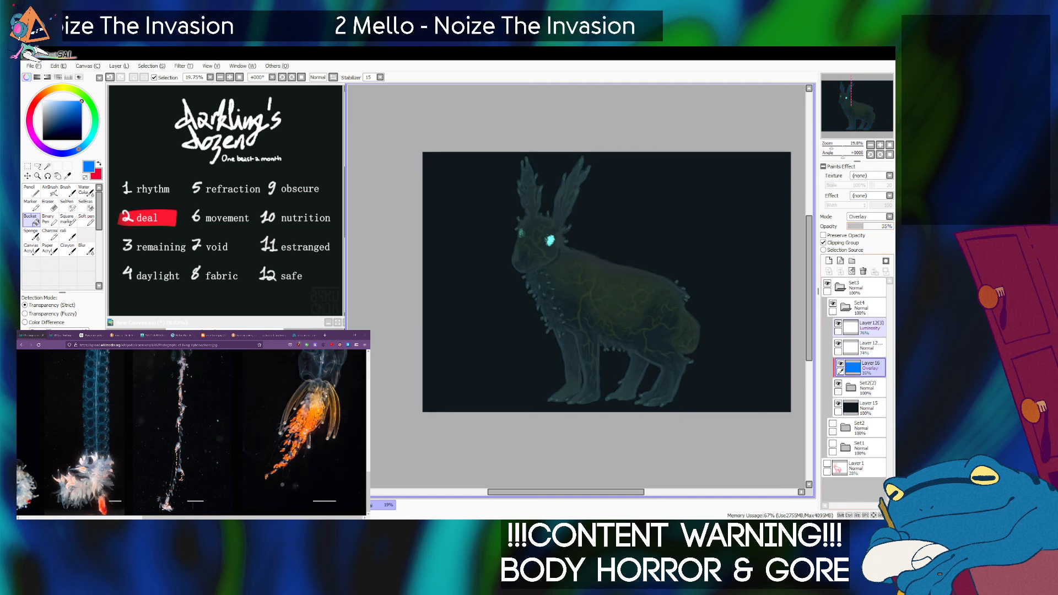
Add a new layer above the eye-glow layers, and shift the duplicate creature folder to a muted blue-gray with Hue/Saturation.
{"action": "left_click", "coordinate": [868, 328]}
{"action": "left_click", "coordinate": [829, 260]}
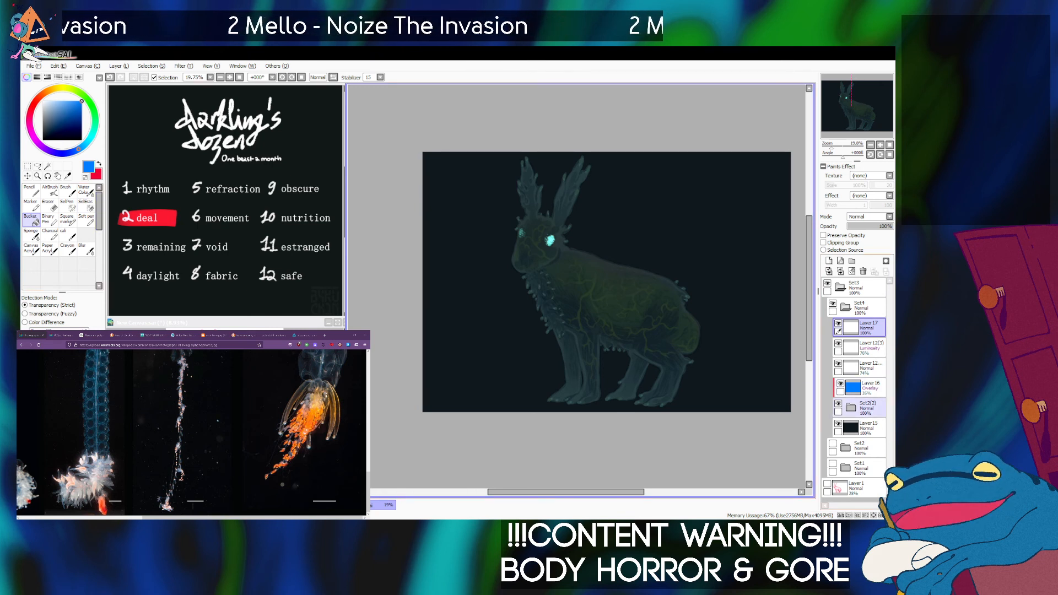
{"action": "left_click", "coordinate": [868, 409]}
{"action": "key", "text": "ctrl+u"}
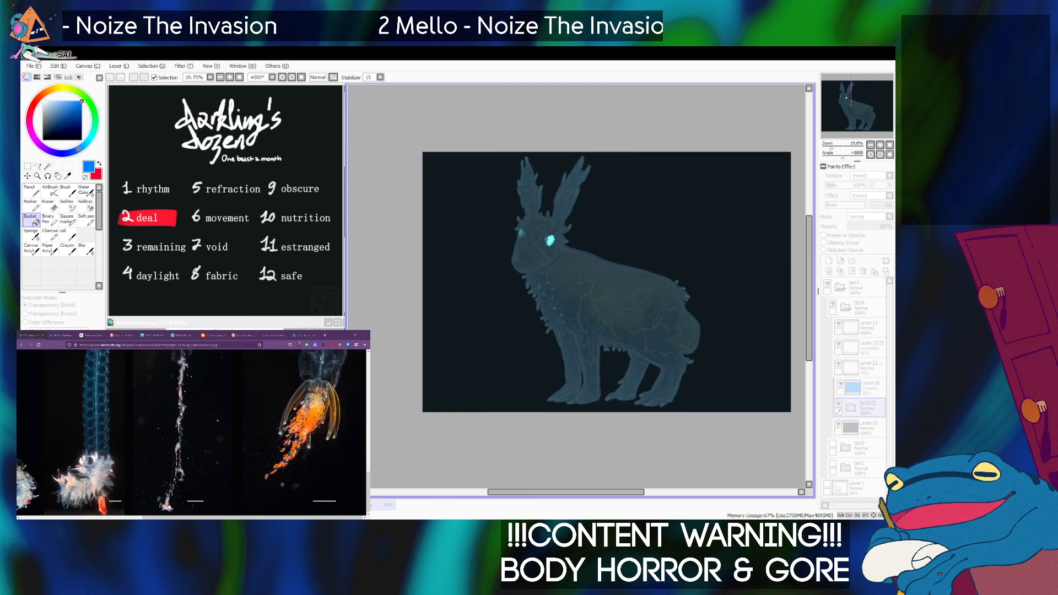
{"action": "key", "text": "Return"}
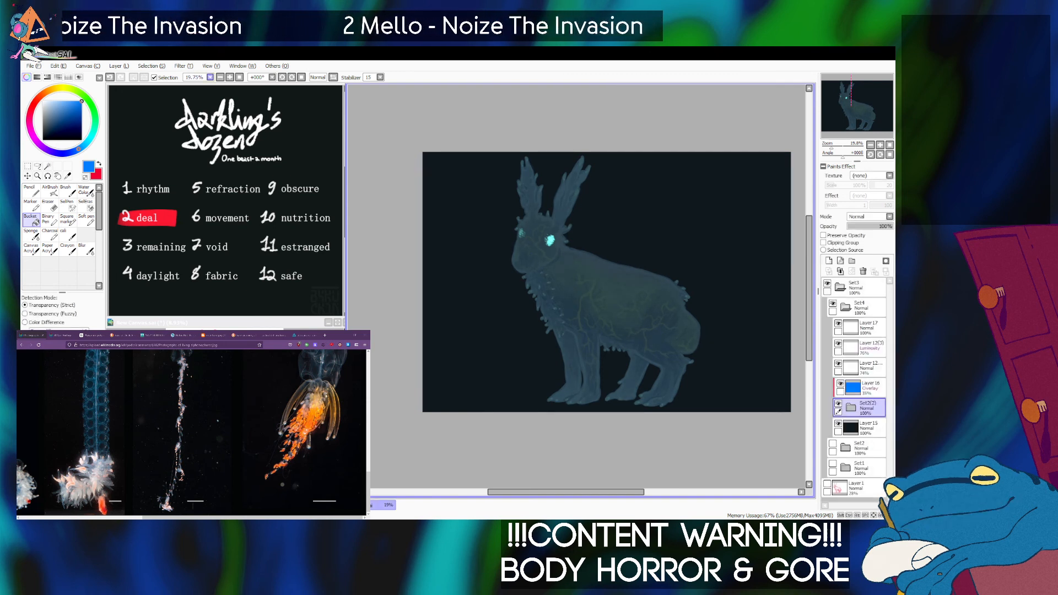
Lower the blue Overlay layer's opacity slightly and readjust the duplicate creature folder with Hue/Saturation.
{"action": "left_click", "coordinate": [870, 388]}
{"action": "left_click_drag", "start_coordinate": [863, 226], "coordinate": [860, 226]}
{"action": "left_click", "coordinate": [867, 409]}
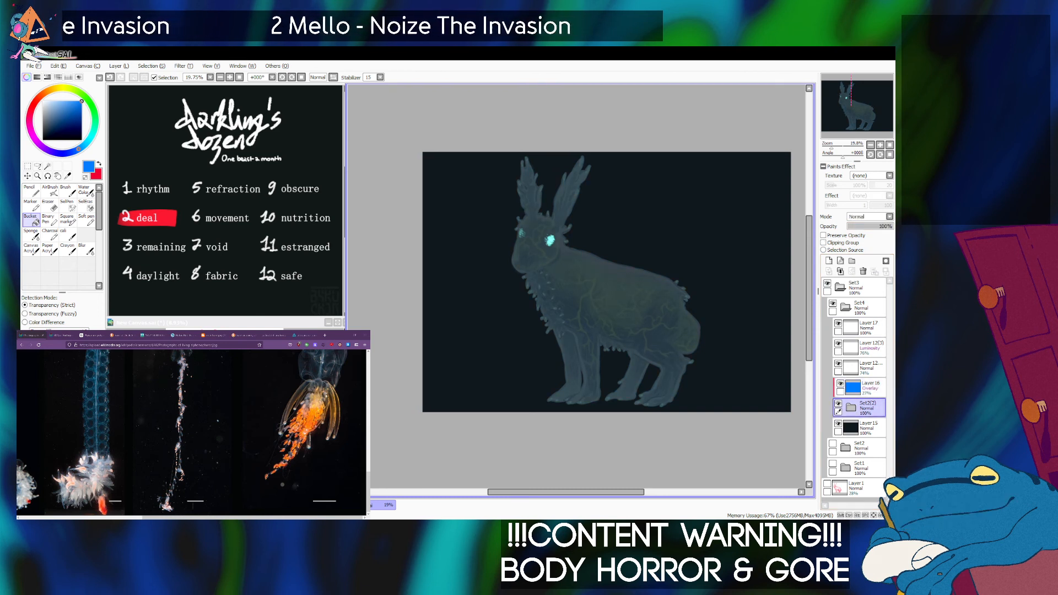
{"action": "key", "text": "ctrl+u"}
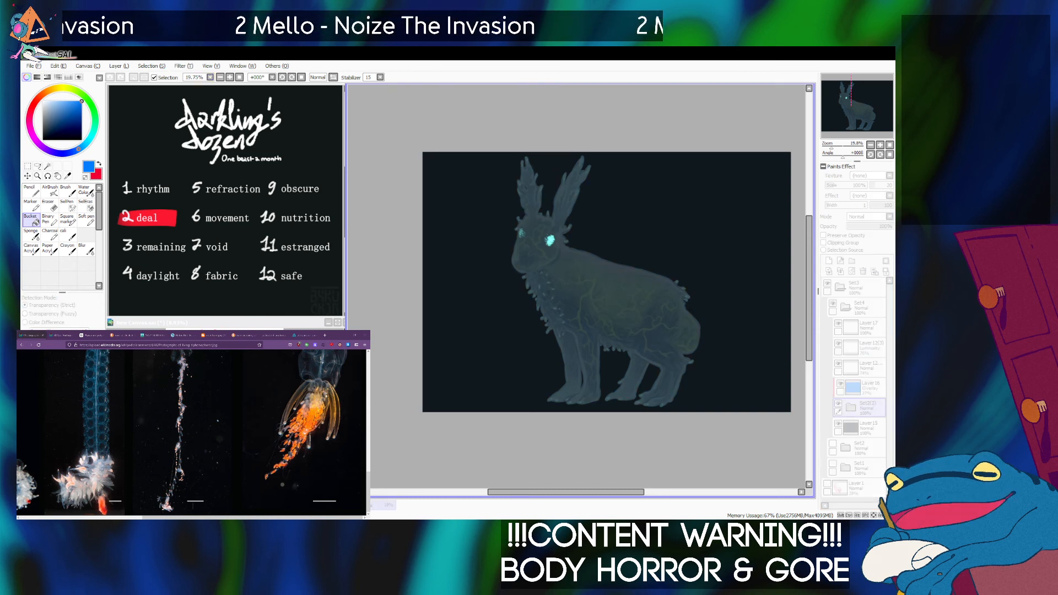
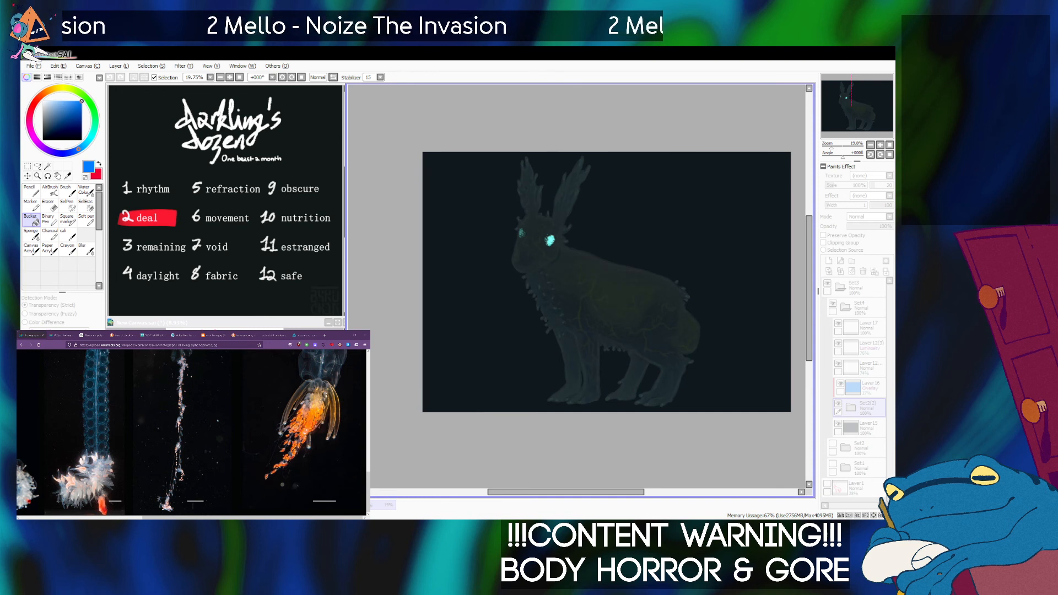
Select the empty Layer 17 above the eye-glow layers and set the Soft pen to a dark muted teal.
{"action": "left_click", "coordinate": [890, 145]}
{"action": "left_click_drag", "start_coordinate": [831, 146], "coordinate": [833, 146]}
{"action": "left_click_drag", "start_coordinate": [857, 106], "coordinate": [854, 106]}
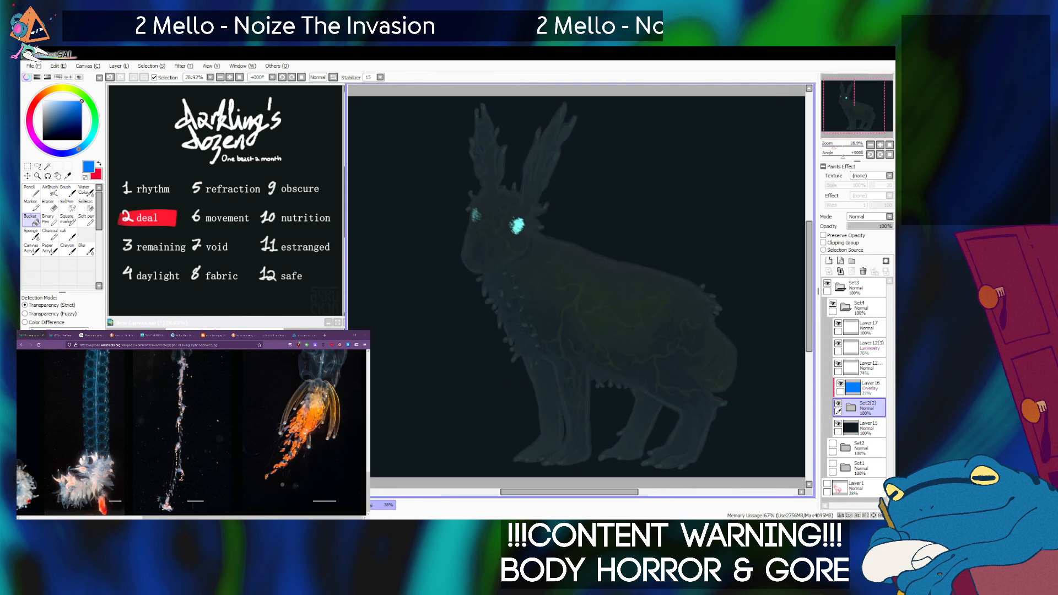
{"action": "left_click", "coordinate": [868, 328]}
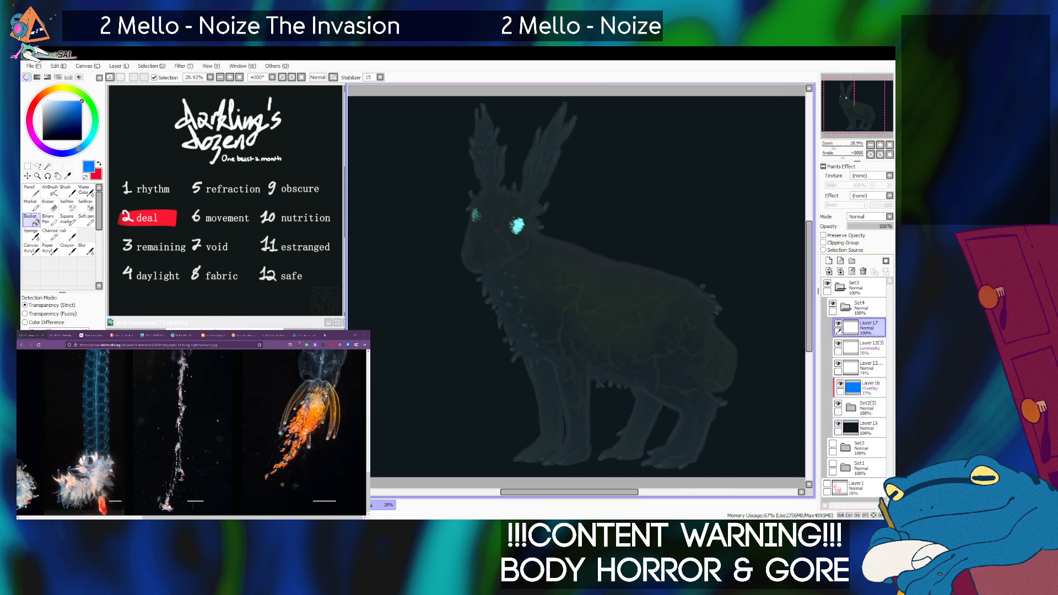
{"action": "left_click", "coordinate": [55, 134]}
{"action": "right_click", "coordinate": [650, 188]}
{"action": "left_click_drag", "start_coordinate": [47, 132], "coordinate": [49, 128]}
{"action": "left_click", "coordinate": [92, 135]}
{"action": "left_click", "coordinate": [87, 218]}
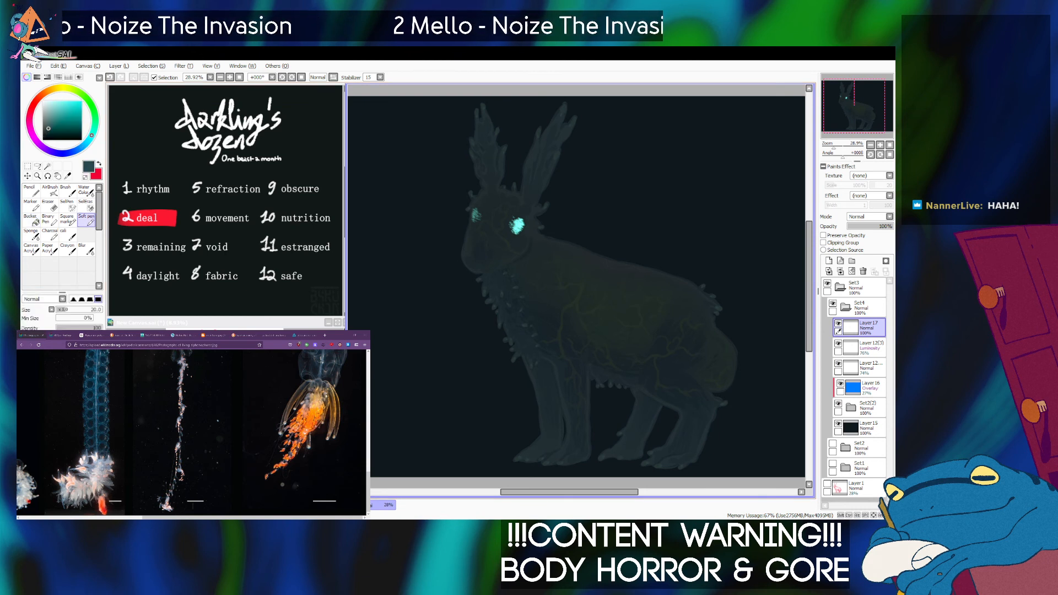
Try a long diagonal teal blade stroke across the front legs with an enlarged Soft pen, and undo it.
{"action": "key", "text": "bracketright"}
{"action": "key", "text": "bracketright"}
{"action": "key", "text": "bracketright"}
{"action": "key", "text": "bracketright"}
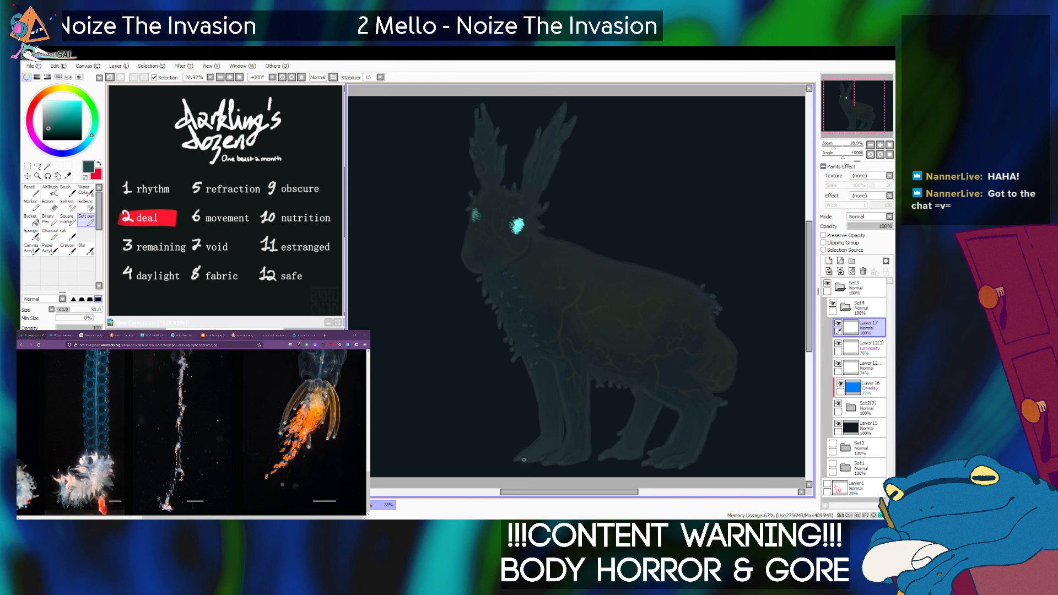
{"action": "left_click_drag", "start_coordinate": [508, 470], "coordinate": [604, 351]}
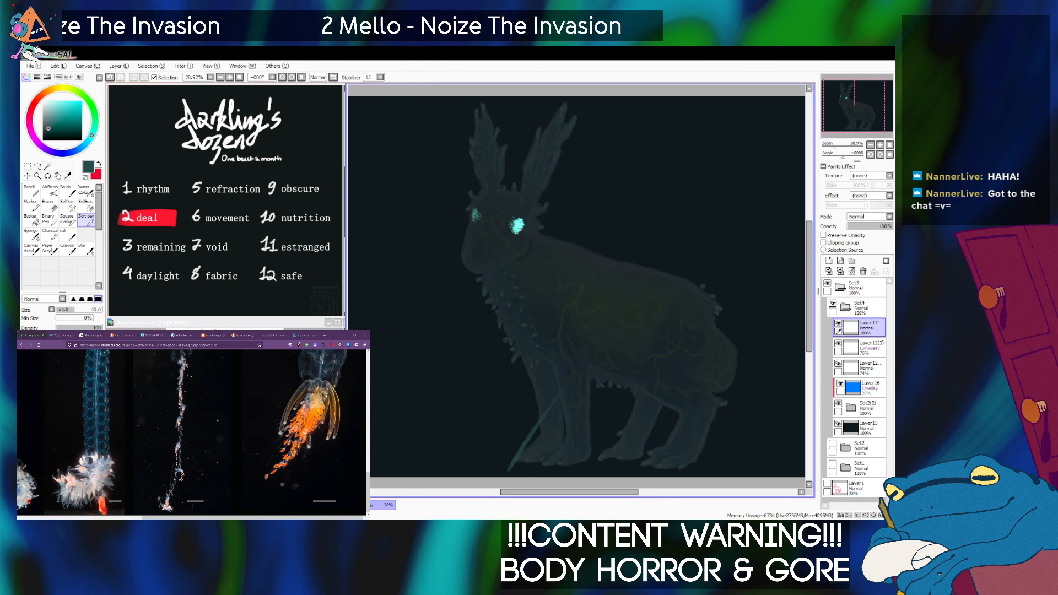
{"action": "key", "text": "ctrl+z"}
Sample the near-black background colour and paint tapered blade-shaped strokes over the creature's front feet on Layer 17.
{"action": "left_click", "coordinate": [46, 135]}
{"action": "right_click", "coordinate": [509, 436]}
{"action": "key", "text": "bracketright"}
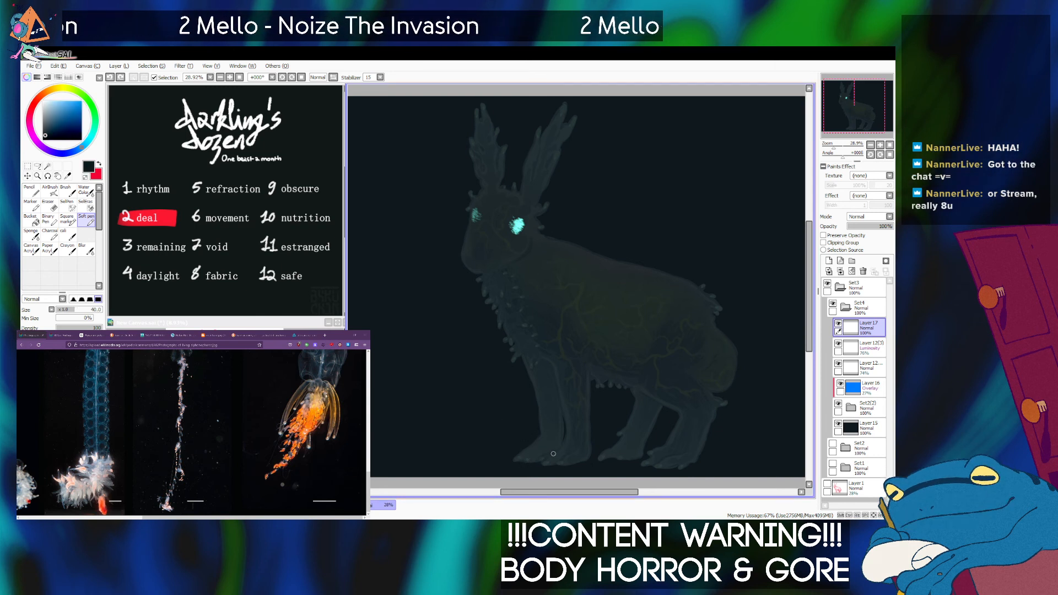
{"action": "left_click_drag", "start_coordinate": [533, 463], "coordinate": [589, 381]}
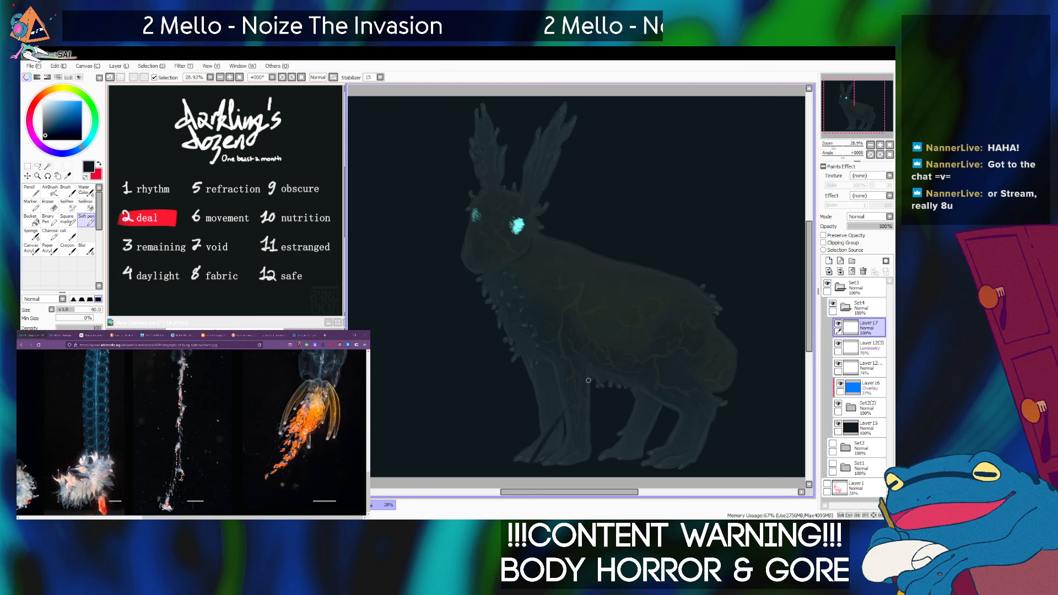
{"action": "key", "text": "bracketright"}
{"action": "key", "text": "bracketright"}
{"action": "key", "text": "bracketright"}
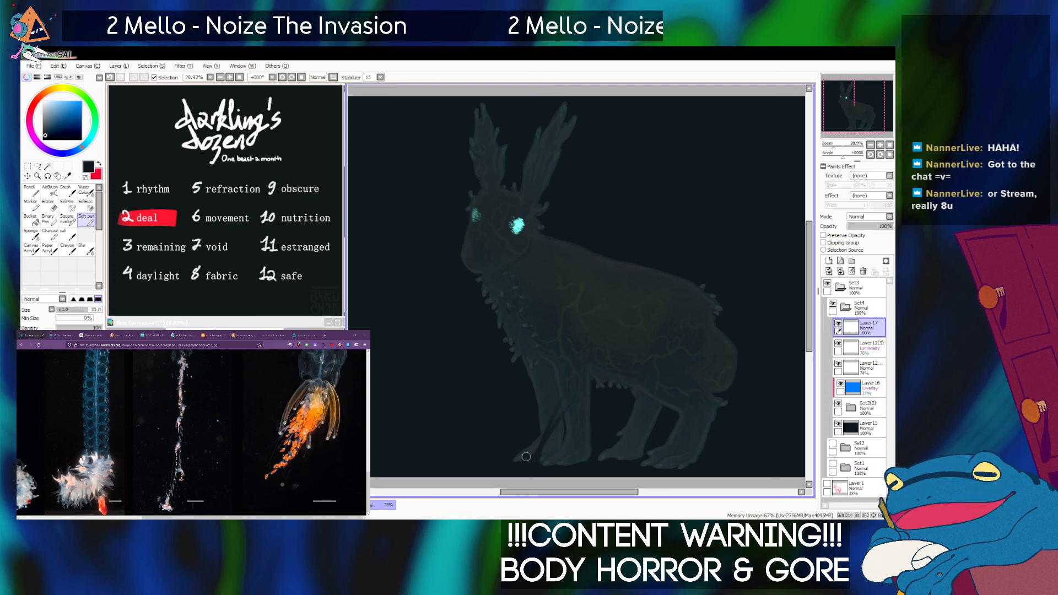
{"action": "key", "text": "bracketleft"}
{"action": "key", "text": "bracketleft"}
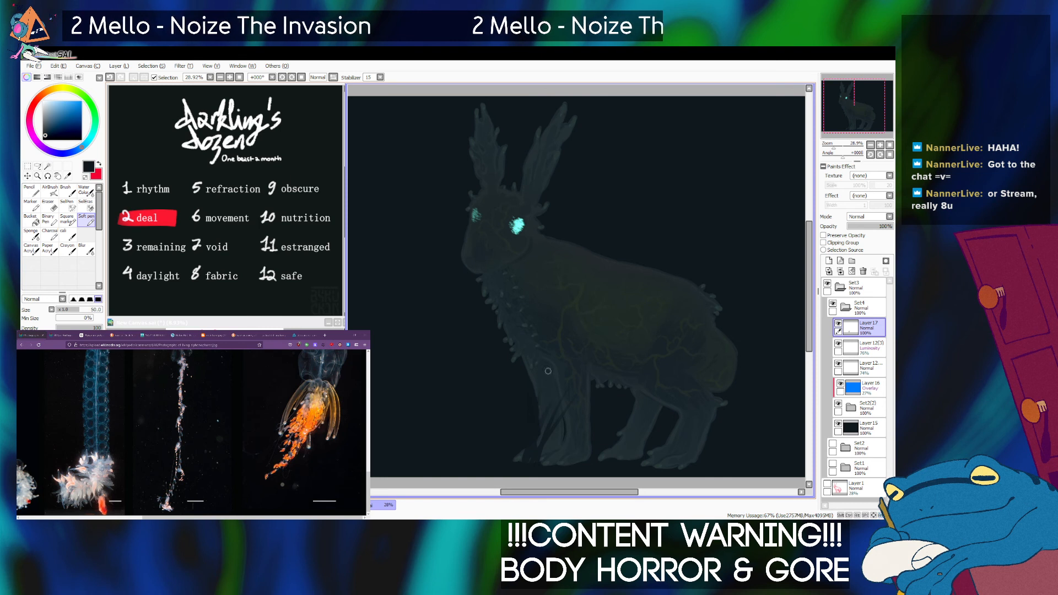
Paint more near-black blade strokes up from the ground across both front paws, varying the brush size.
{"action": "key", "text": "bracketright"}
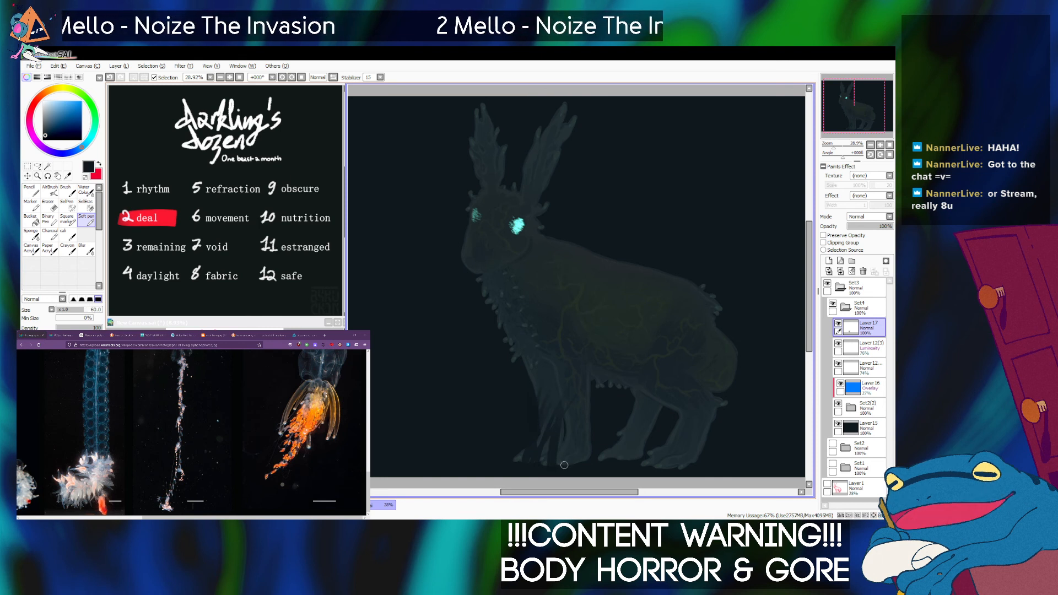
{"action": "key", "text": "bracketleft"}
{"action": "key", "text": "bracketleft"}
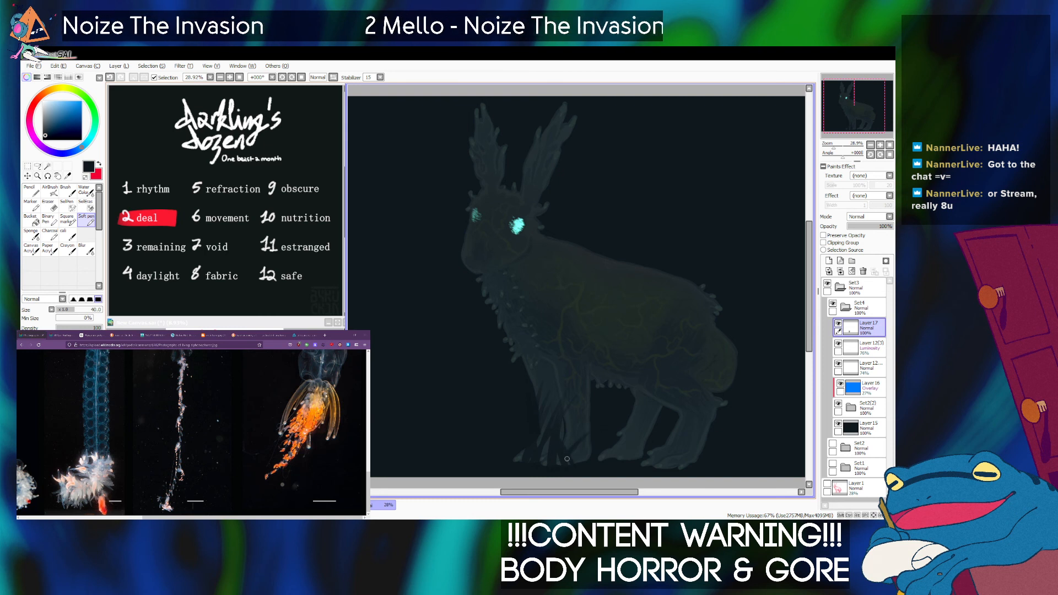
{"action": "key", "text": "bracketleft"}
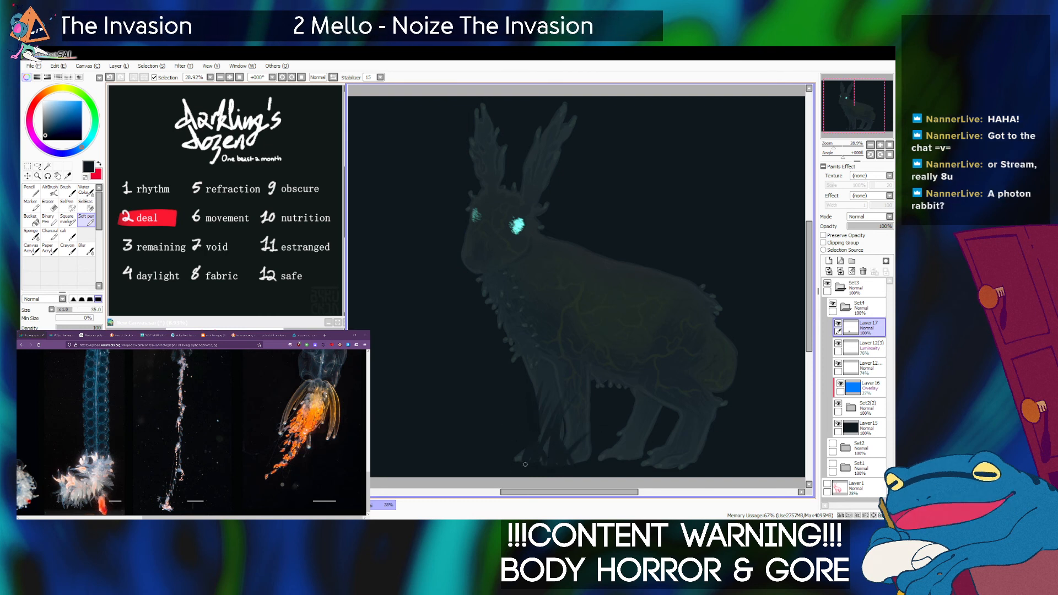
{"action": "key", "text": "bracketright"}
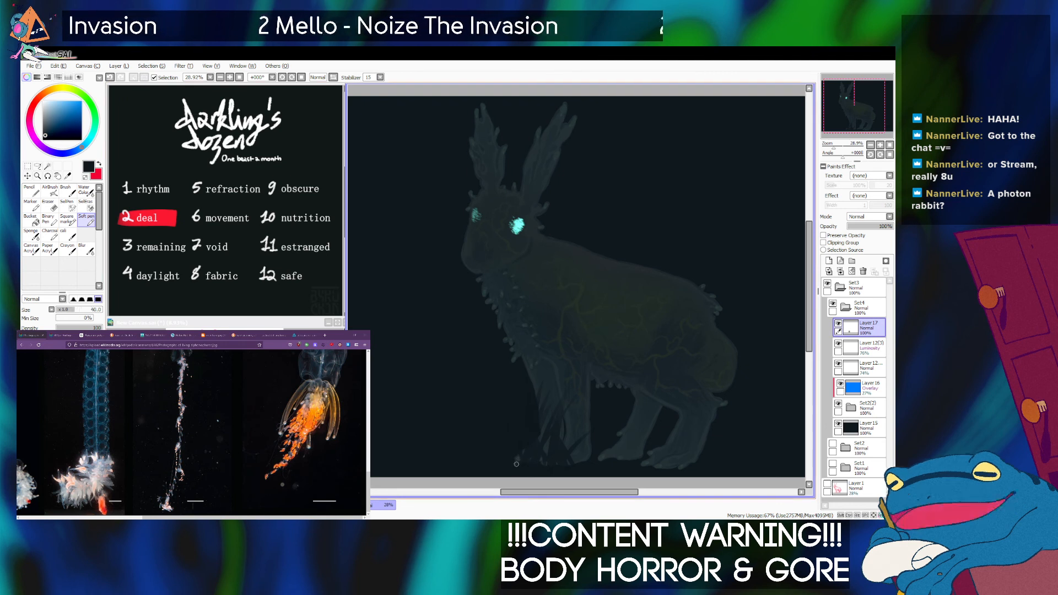
{"action": "key", "text": "bracketleft"}
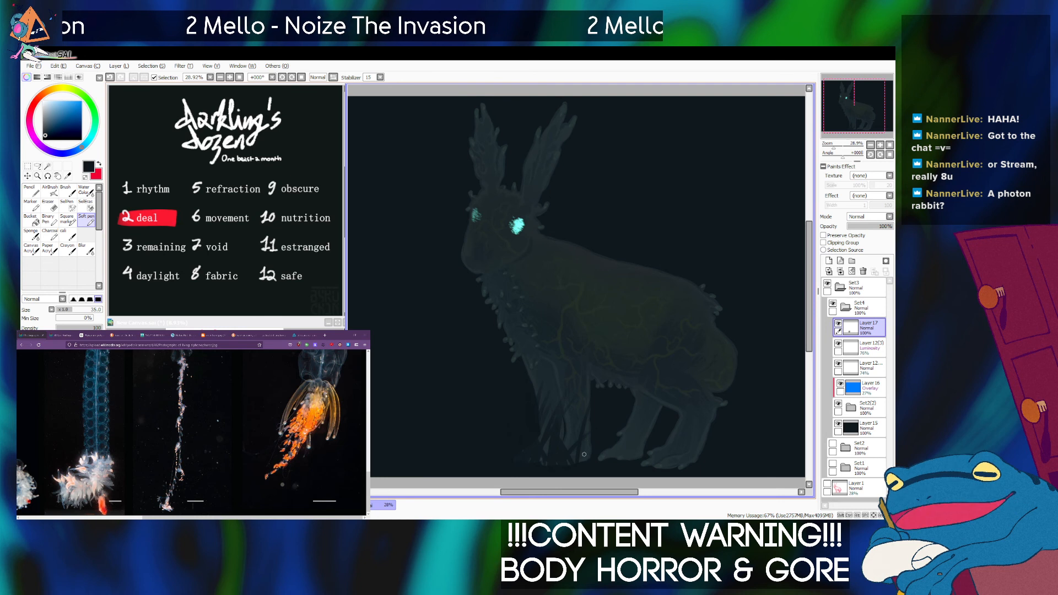
Break up the nearer front paw with finer and broader near-black tapered strokes.
{"action": "key", "text": "bracketright"}
{"action": "key", "text": "bracketright"}
{"action": "key", "text": "bracketleft"}
{"action": "key", "text": "bracketleft"}
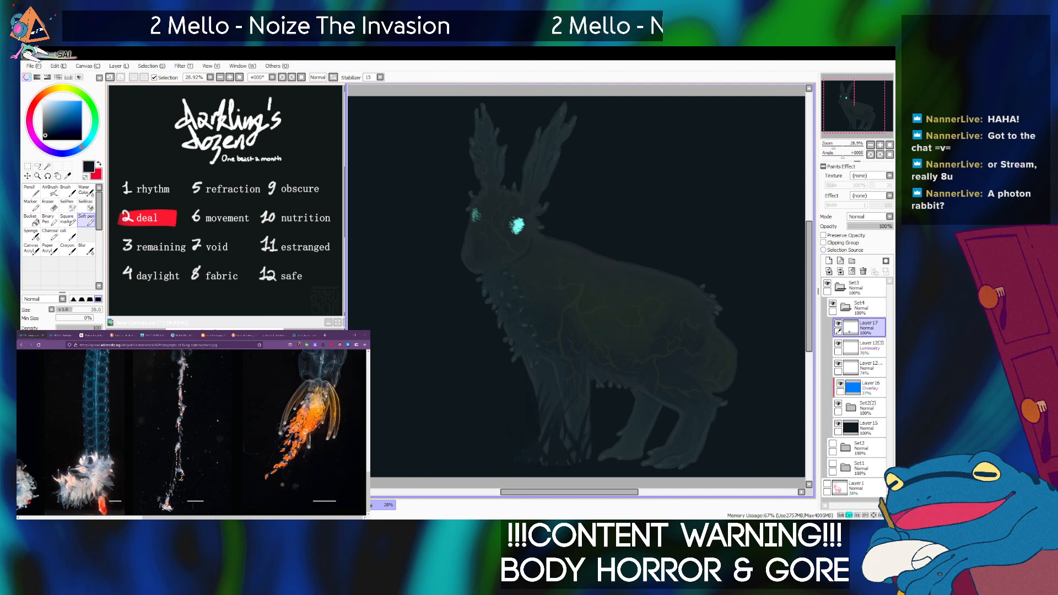
{"action": "key", "text": "bracketright"}
{"action": "key", "text": "bracketright"}
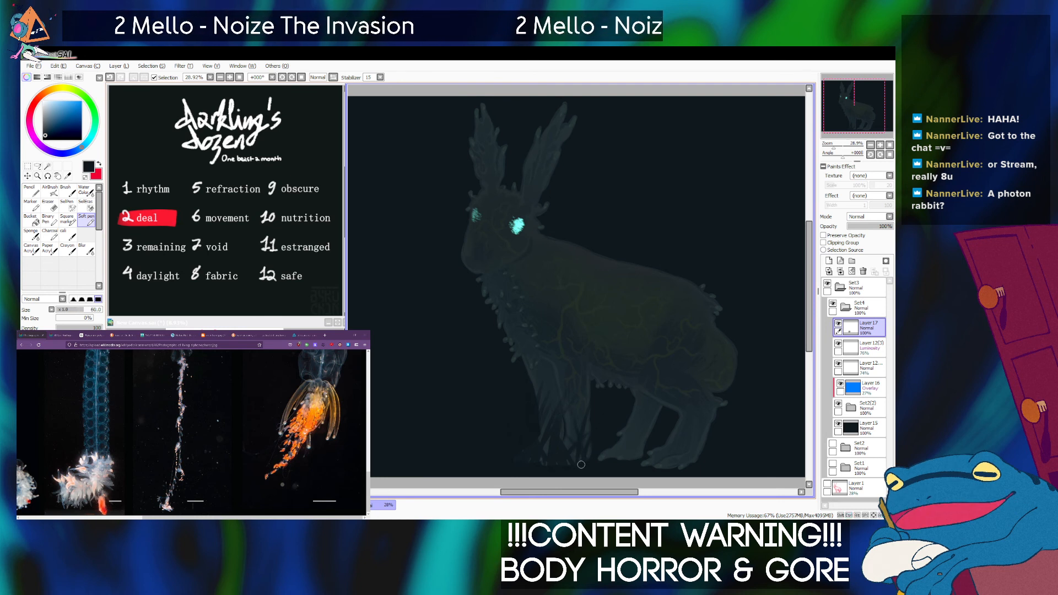
{"action": "key", "text": "bracketleft"}
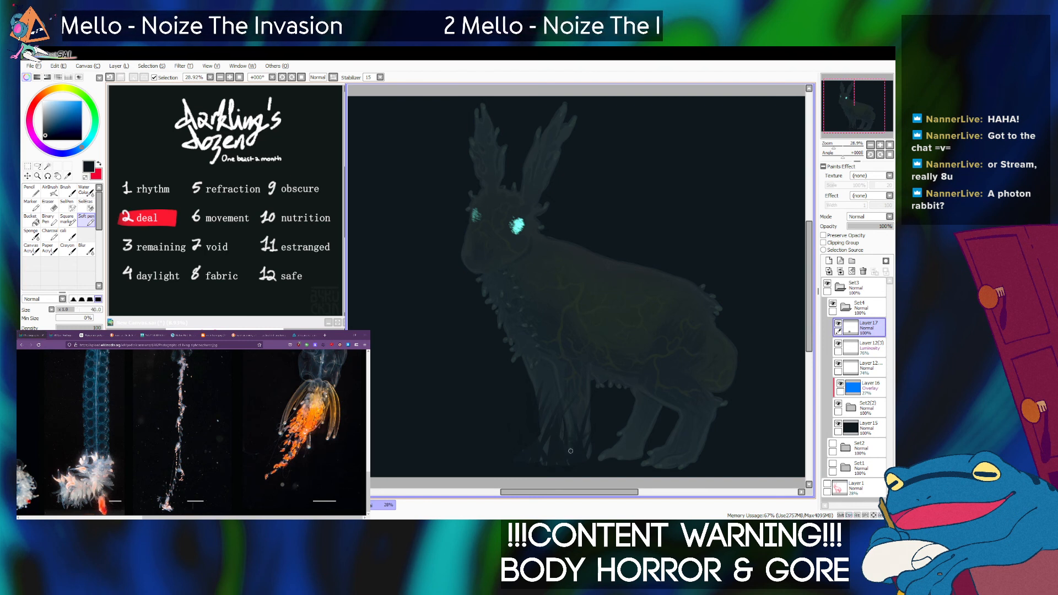
Cover the remaining paw outlines and extend the near-black strokes up the front legs, leaving ragged, tapering strands.
{"action": "key", "text": "bracketleft"}
{"action": "key", "text": "bracketright"}
{"action": "key", "text": "bracketright"}
{"action": "key", "text": "bracketright"}
{"action": "key", "text": "bracketright"}
{"action": "key", "text": "bracketright"}
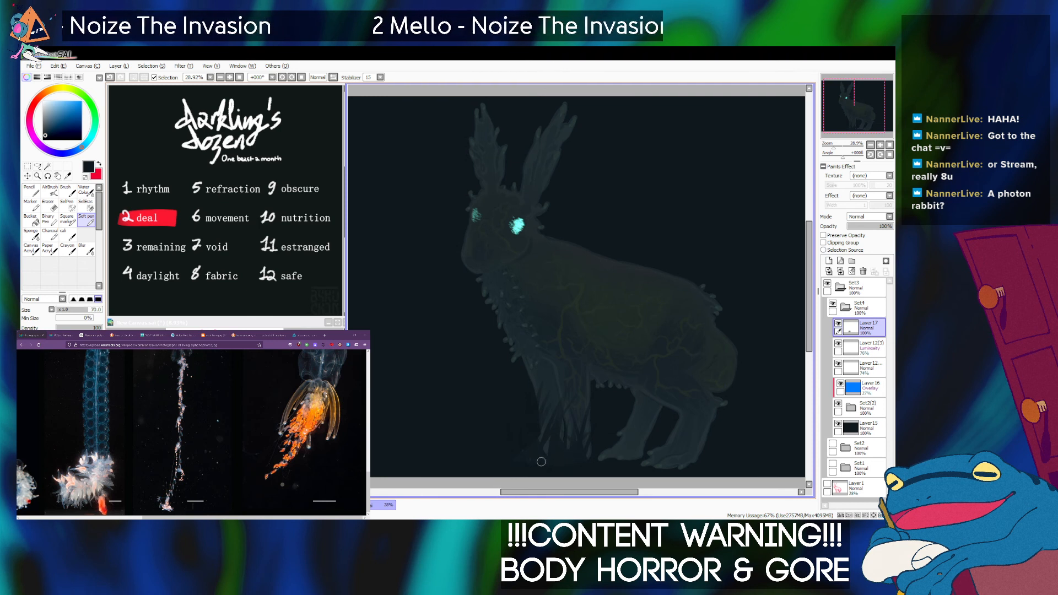
{"action": "key", "text": "bracketleft"}
{"action": "key", "text": "bracketleft"}
{"action": "key", "text": "bracketleft"}
{"action": "key", "text": "bracketleft"}
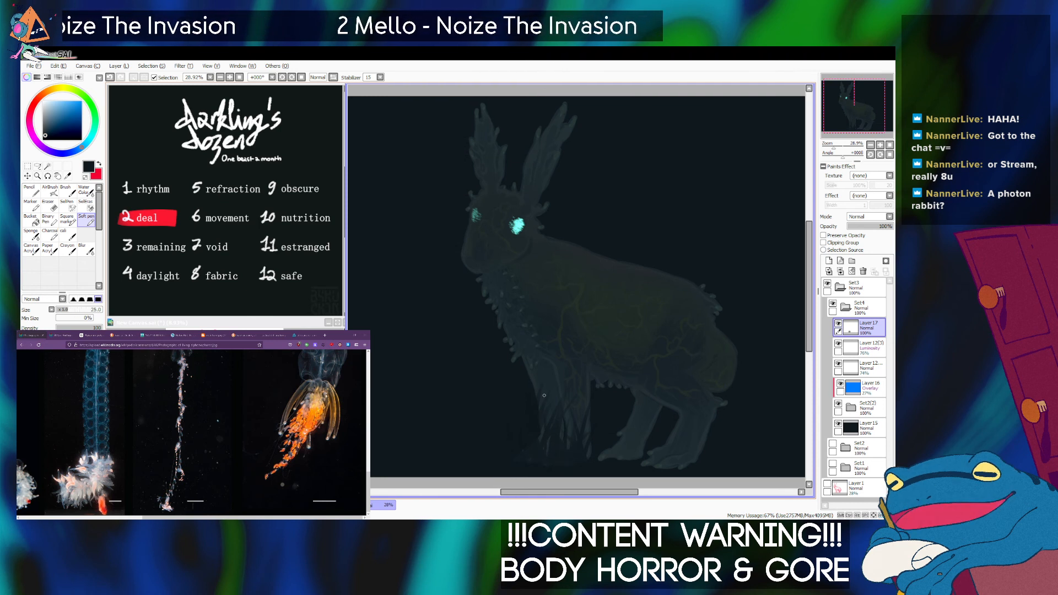
{"action": "key", "text": "bracketright"}
{"action": "key", "text": "bracketright"}
Paint near-black tapered strokes over the far hind leg, hiding its foot and splitting the leg into strands.
{"action": "left_click_drag", "start_coordinate": [627, 425], "coordinate": [599, 404]}
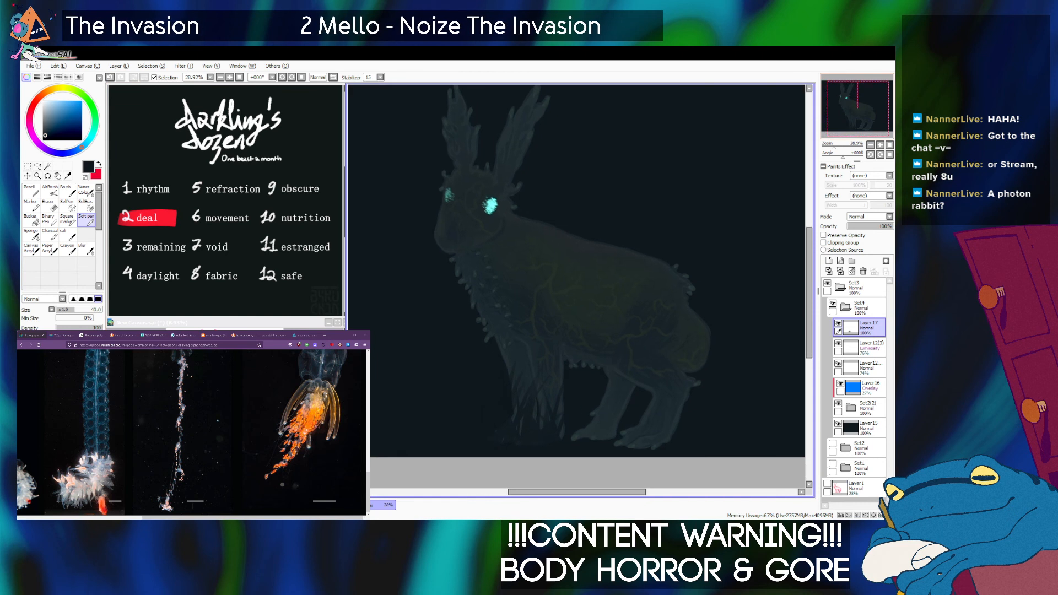
{"action": "key", "text": "bracketleft"}
{"action": "key", "text": "bracketright"}
{"action": "key", "text": "bracketright"}
{"action": "key", "text": "bracketright"}
{"action": "key", "text": "bracketleft"}
{"action": "key", "text": "bracketleft"}
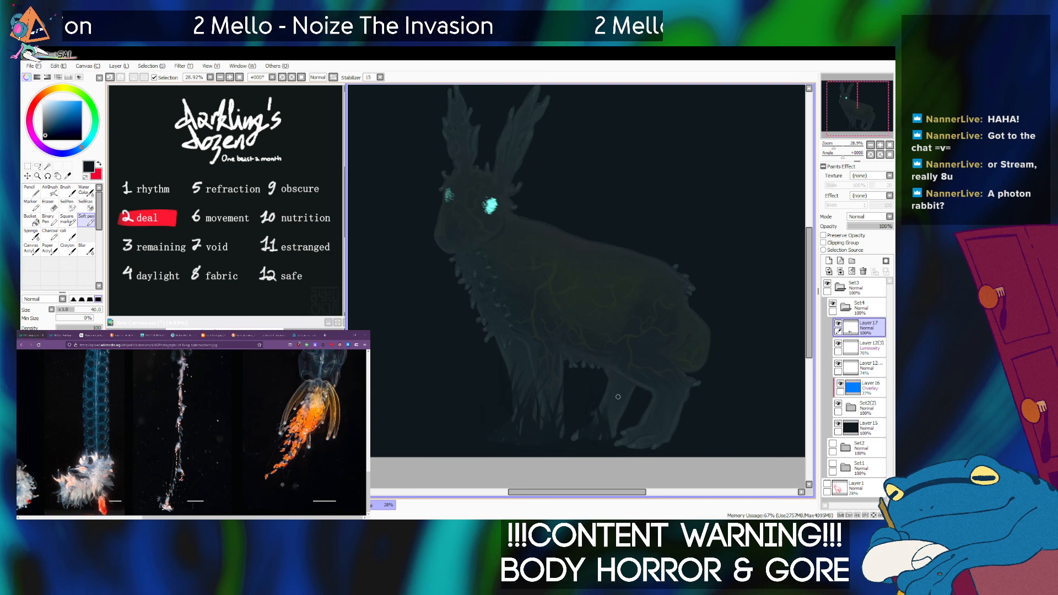
{"action": "key", "text": "bracketleft"}
{"action": "key", "text": "bracketleft"}
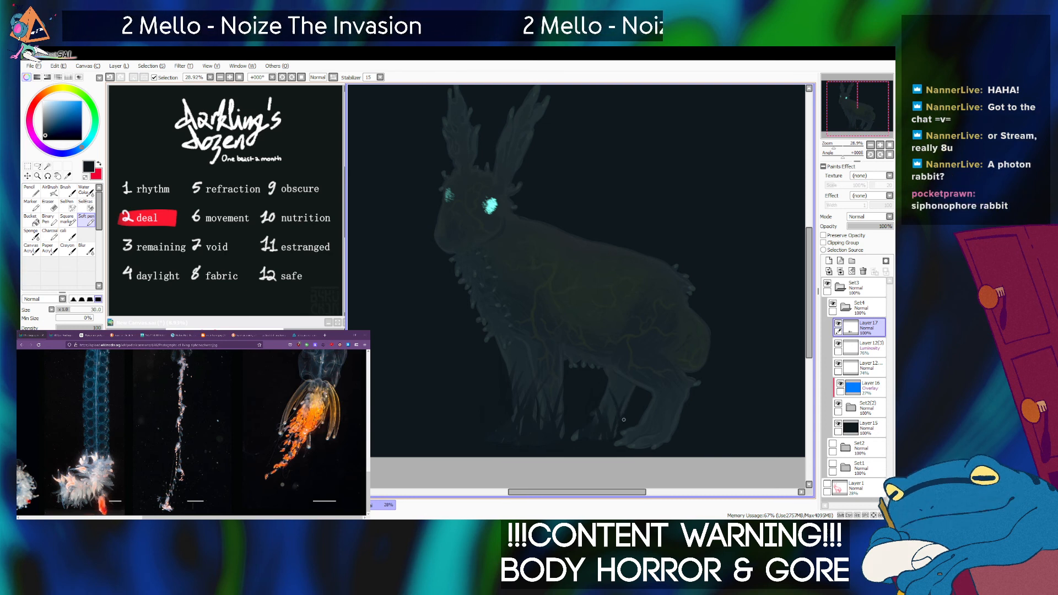
Refine the far hind leg's strands and darken leftover foot edges between the front and hind legs.
{"action": "key", "text": "bracketright"}
{"action": "key", "text": "bracketright"}
{"action": "key", "text": "bracketright"}
{"action": "key", "text": "bracketright"}
{"action": "key", "text": "bracketright"}
{"action": "key", "text": "bracketright"}
{"action": "key", "text": "bracketright"}
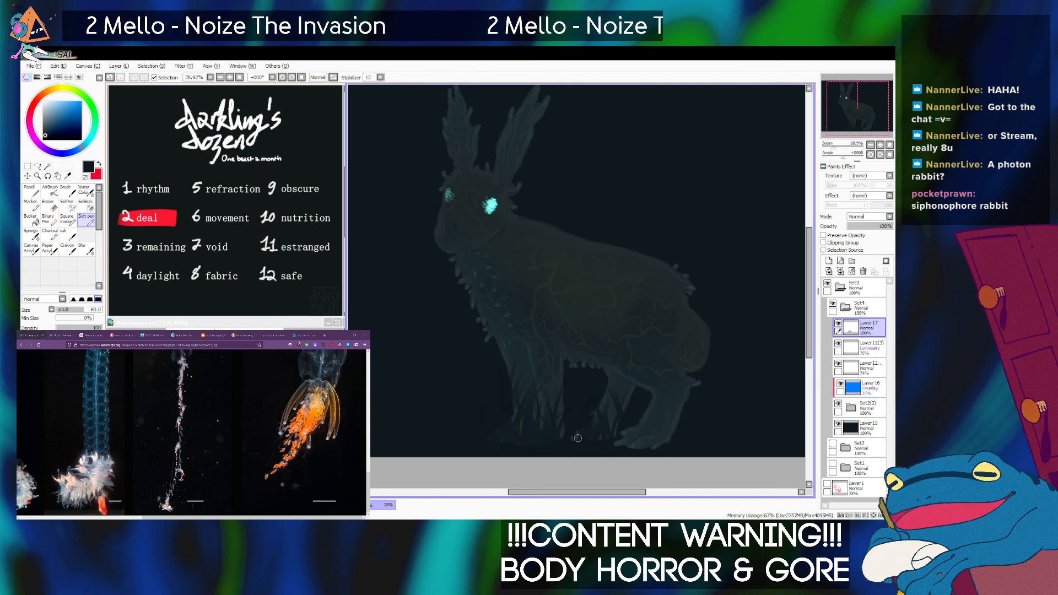
{"action": "key", "text": "bracketleft"}
{"action": "key", "text": "bracketleft"}
{"action": "key", "text": "bracketleft"}
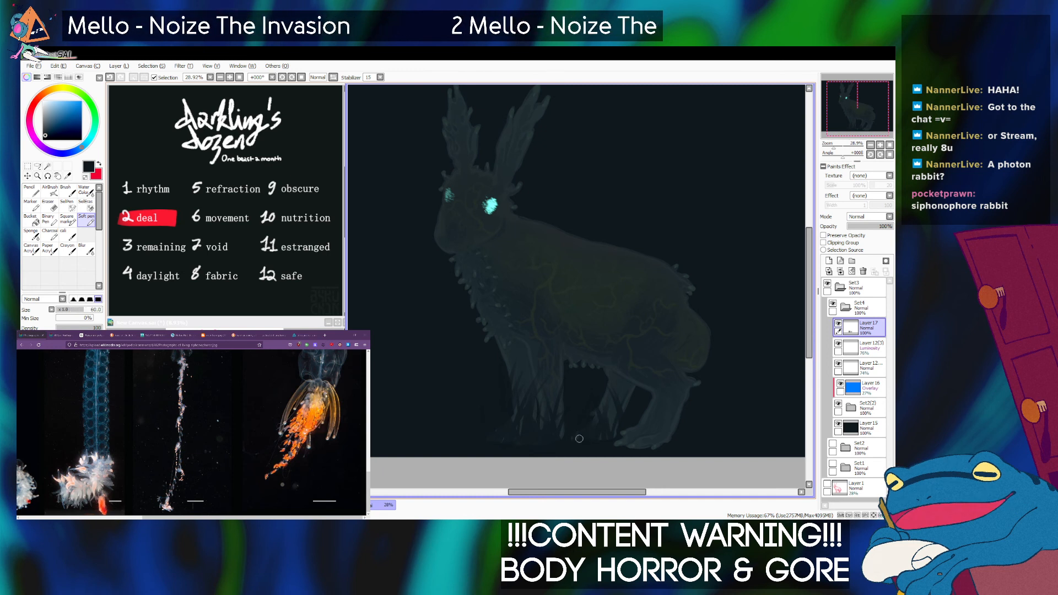
{"action": "key", "text": "bracketleft"}
{"action": "key", "text": "bracketleft"}
{"action": "key", "text": "bracketleft"}
{"action": "key", "text": "bracketleft"}
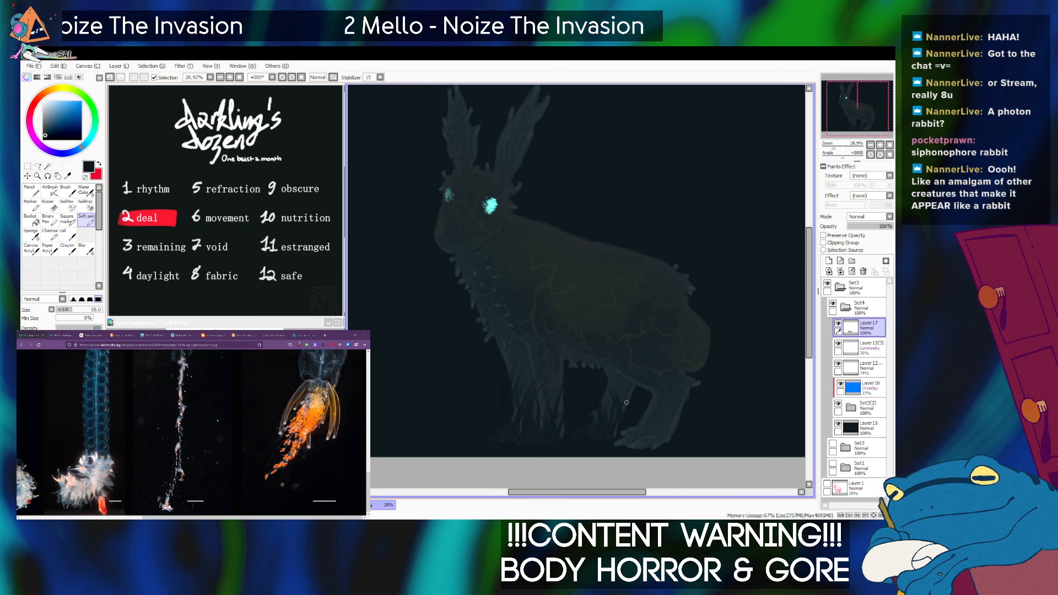
Compare the night version in Set4 with the daylight version in Set2 by toggling the folders' visibility.
{"action": "left_click", "coordinate": [845, 308]}
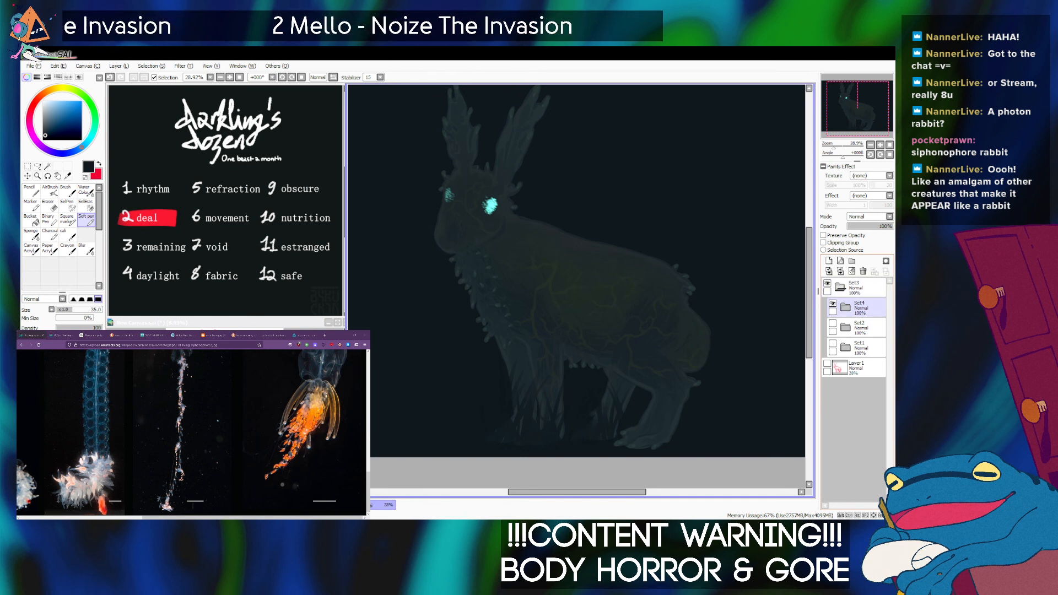
{"action": "left_click", "coordinate": [833, 303]}
{"action": "key", "text": "Home"}
{"action": "left_click", "coordinate": [860, 328]}
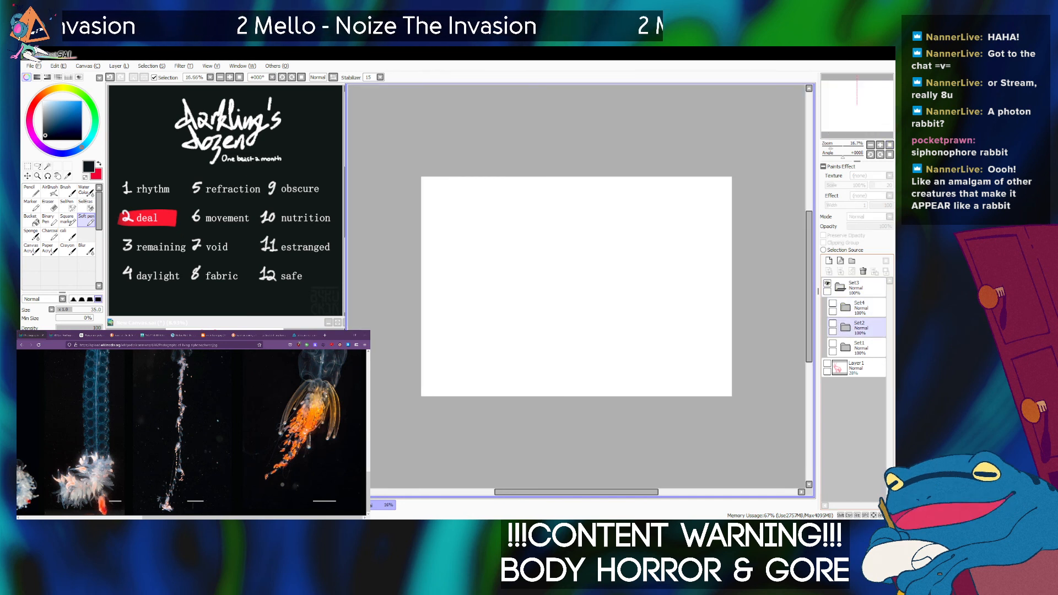
{"action": "left_click", "coordinate": [833, 324]}
{"action": "left_click_drag", "start_coordinate": [831, 147], "coordinate": [833, 147]}
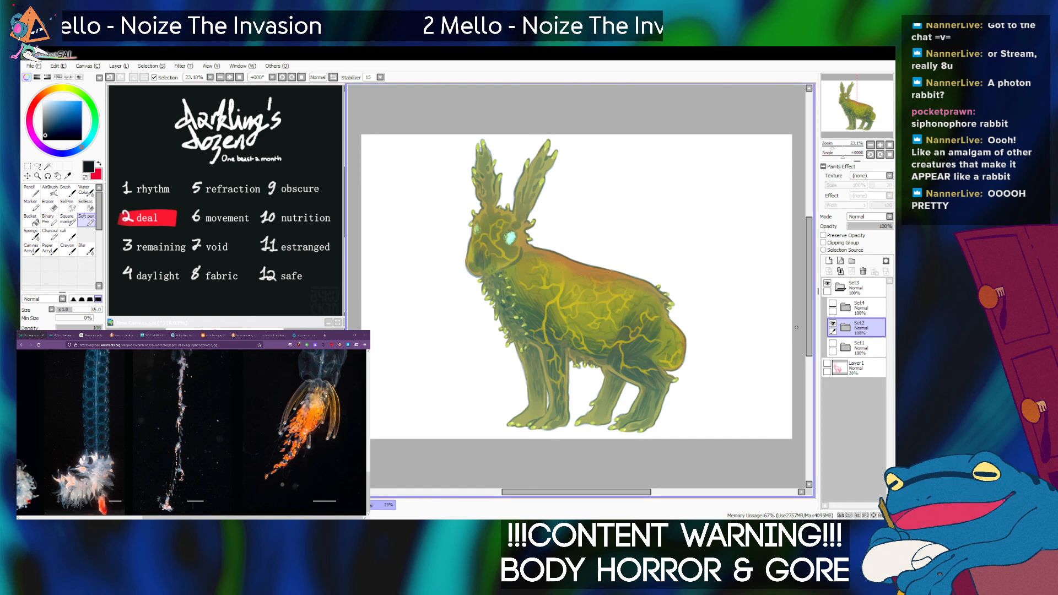
{"action": "left_click", "coordinate": [833, 324]}
{"action": "left_click", "coordinate": [833, 303]}
{"action": "left_click", "coordinate": [845, 308]}
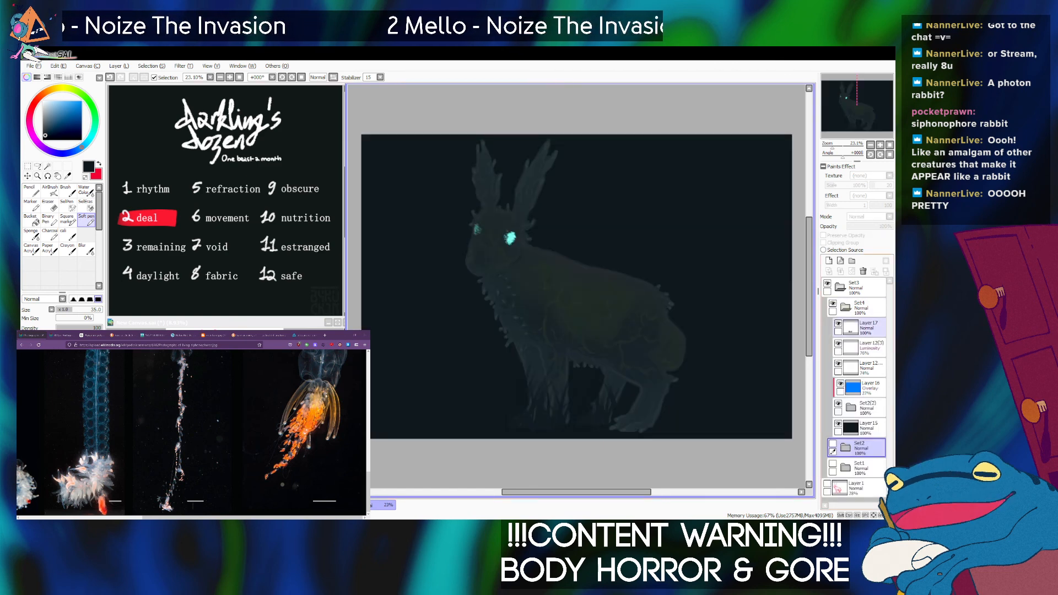
Reselect Layer 17, touch up the strands under the belly, and start cutting near-black strokes into the near hind foot.
{"action": "left_click", "coordinate": [869, 328]}
{"action": "scroll", "coordinate": [580, 297], "scroll_direction": "up", "scroll_amount": 4}
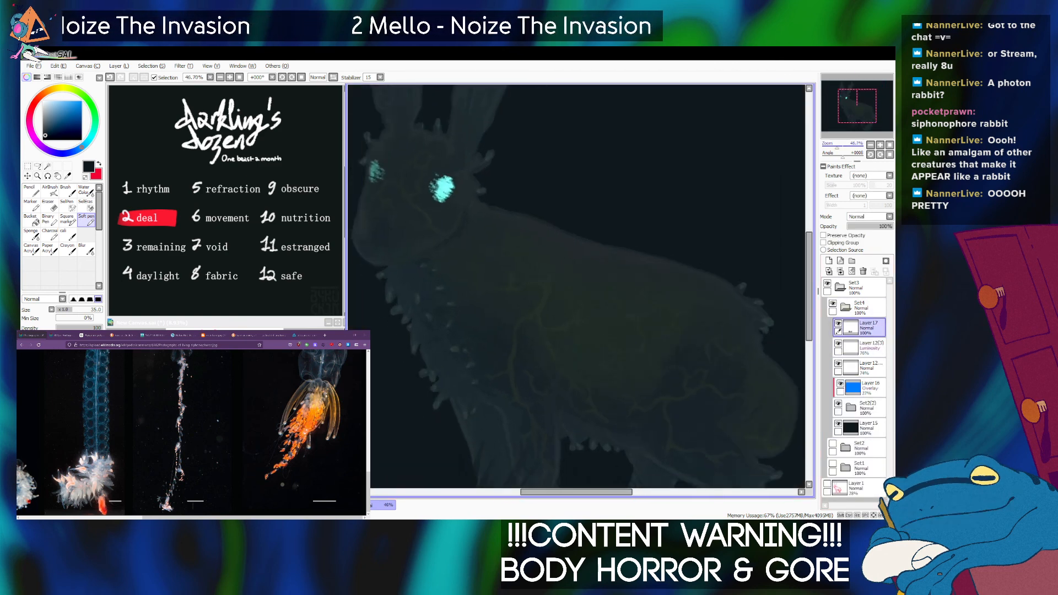
{"action": "scroll", "coordinate": [580, 297], "scroll_direction": "down", "scroll_amount": 2}
{"action": "left_click_drag", "start_coordinate": [581, 309], "coordinate": [574, 274]}
{"action": "key", "text": "bracketright"}
{"action": "key", "text": "bracketright"}
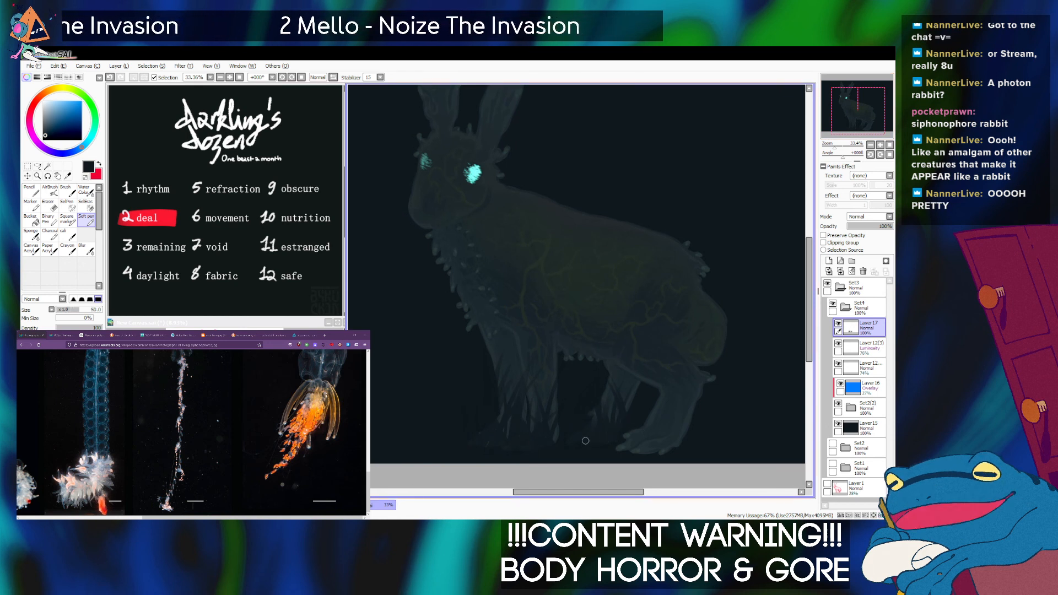
{"action": "key", "text": "bracketright"}
{"action": "key", "text": "bracketright"}
{"action": "key", "text": "bracketright"}
{"action": "key", "text": "bracketleft"}
{"action": "key", "text": "bracketleft"}
{"action": "key", "text": "bracketleft"}
{"action": "key", "text": "bracketleft"}
{"action": "key", "text": "bracketleft"}
{"action": "key", "text": "bracketleft"}
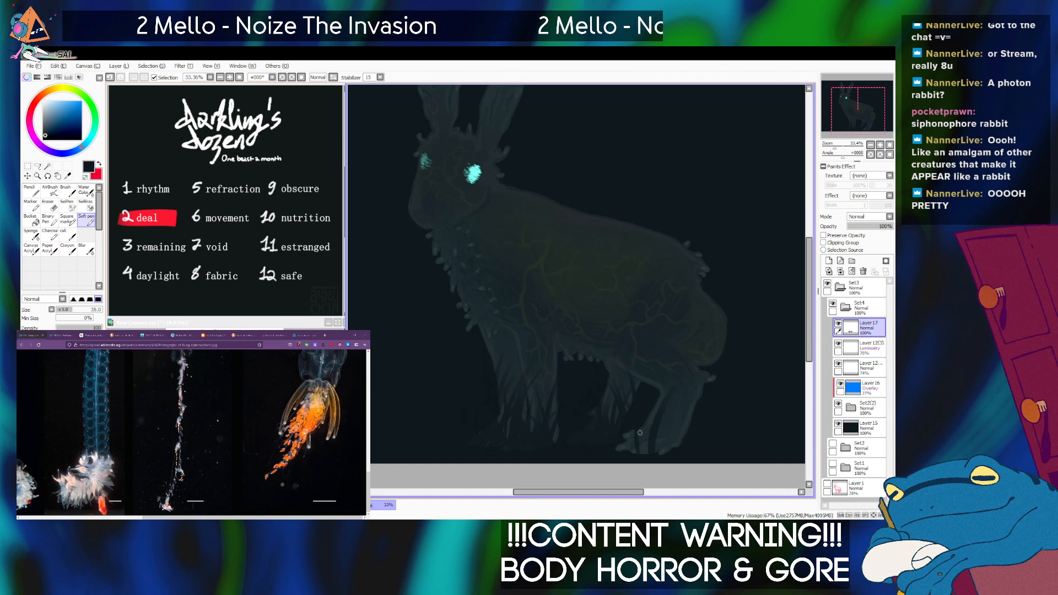
Cut near-black tapered strokes up into the near hind leg and foot, varying the brush size to split them into strands.
{"action": "key", "text": "bracketright"}
{"action": "key", "text": "bracketright"}
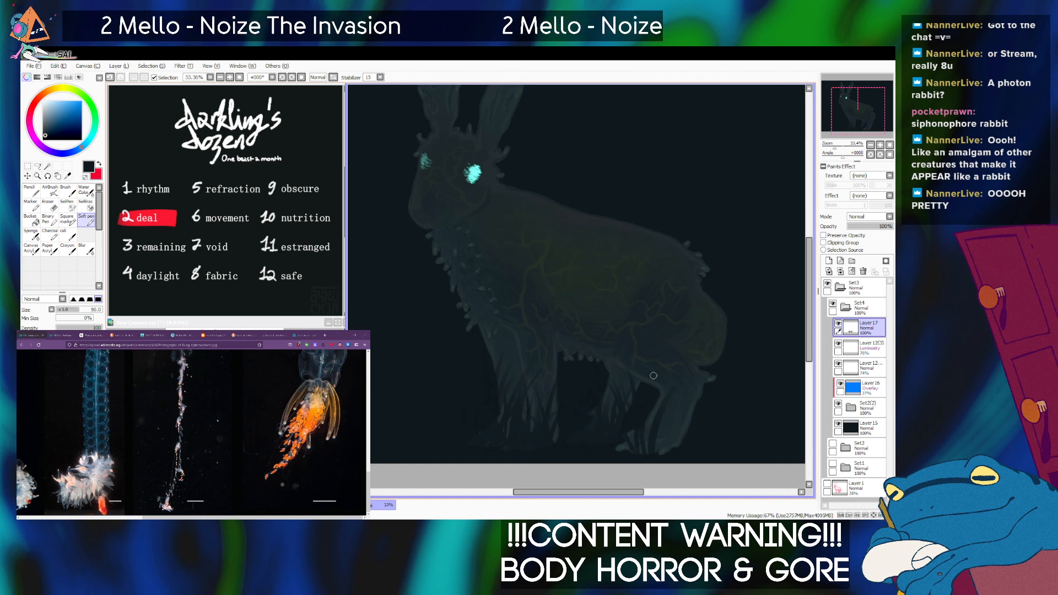
{"action": "key", "text": "bracketleft"}
{"action": "key", "text": "bracketleft"}
{"action": "key", "text": "bracketleft"}
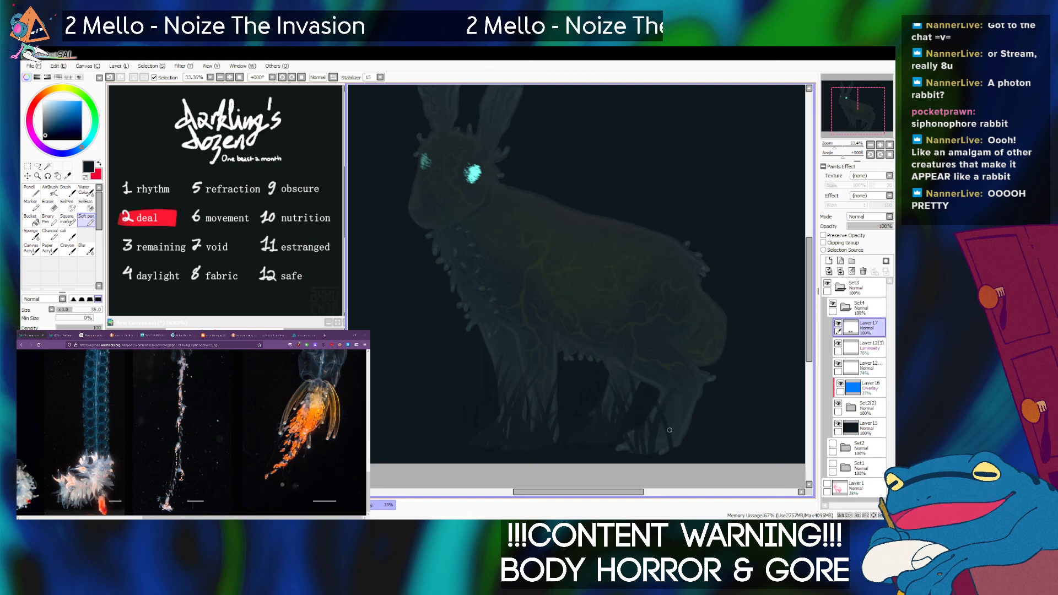
{"action": "key", "text": "bracketright"}
{"action": "key", "text": "bracketright"}
{"action": "key", "text": "bracketright"}
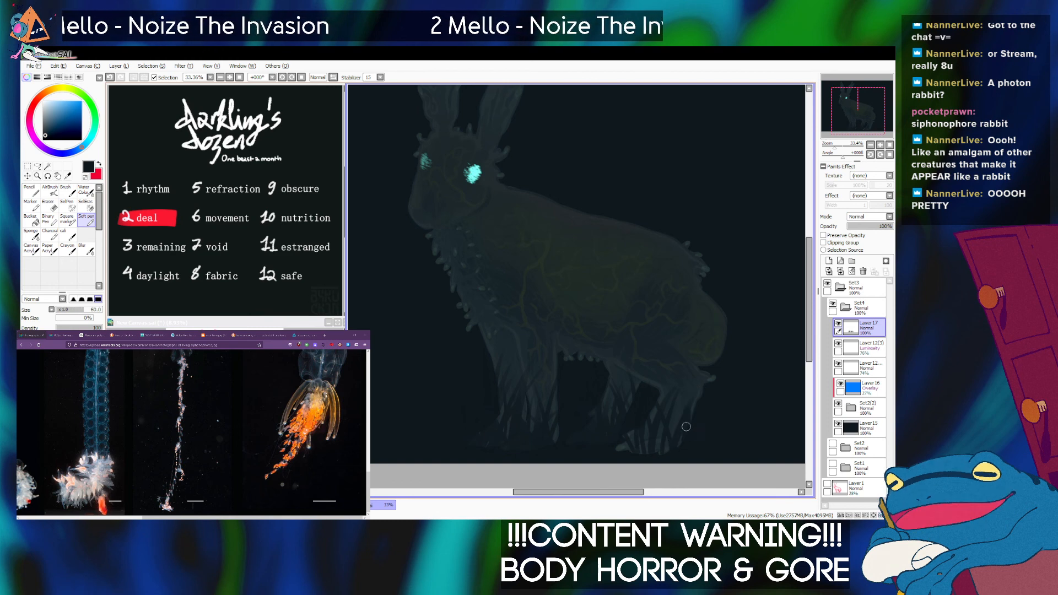
{"action": "key", "text": "bracketleft"}
{"action": "key", "text": "bracketleft"}
{"action": "key", "text": "bracketleft"}
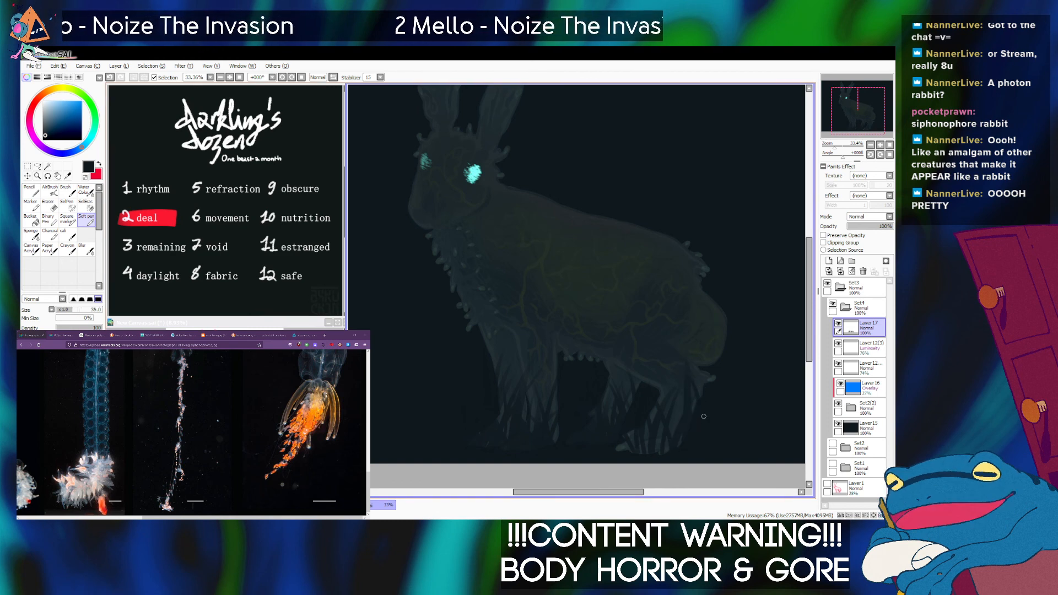
Paint out the rest of the near hind foot and separate the lower hind leg into thin hanging strands.
{"action": "key", "text": "bracketright"}
{"action": "key", "text": "bracketright"}
{"action": "key", "text": "bracketleft"}
{"action": "key", "text": "bracketleft"}
{"action": "key", "text": "bracketleft"}
{"action": "left_click_drag", "start_coordinate": [656, 455], "coordinate": [660, 442]}
{"action": "key", "text": "bracketright"}
{"action": "key", "text": "bracketright"}
{"action": "key", "text": "bracketright"}
{"action": "key", "text": "bracketright"}
{"action": "key", "text": "bracketleft"}
{"action": "key", "text": "bracketleft"}
{"action": "key", "text": "bracketleft"}
{"action": "key", "text": "bracketleft"}
{"action": "key", "text": "bracketleft"}
{"action": "key", "text": "bracketleft"}
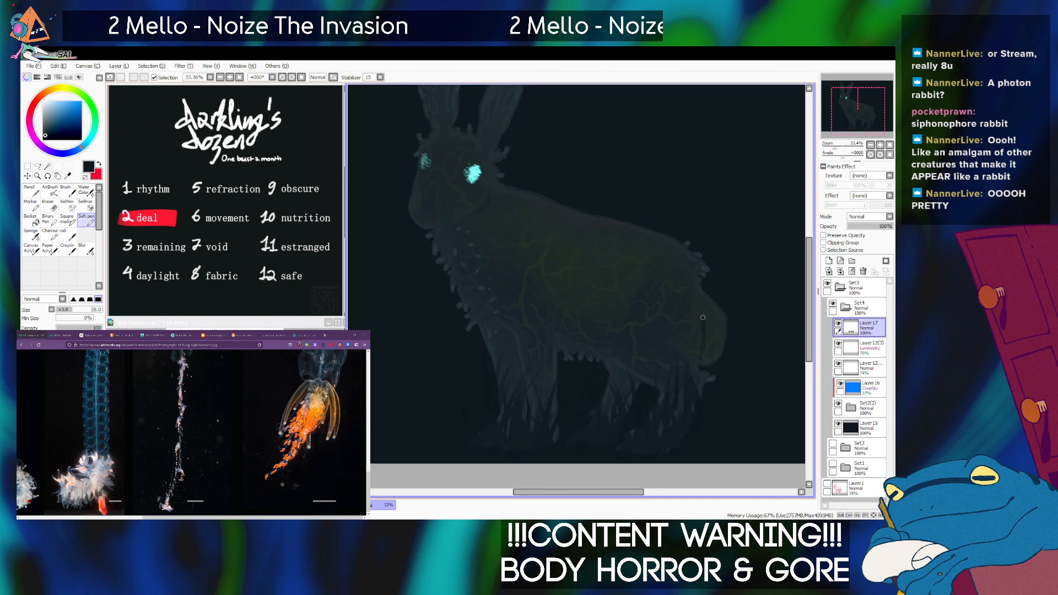
Cut a dark gap down the rump behind the near hind leg and trim the hock's outline, undoing a stray stroke.
{"action": "left_click_drag", "start_coordinate": [708, 340], "coordinate": [706, 365]}
{"action": "key", "text": "ctrl+z"}
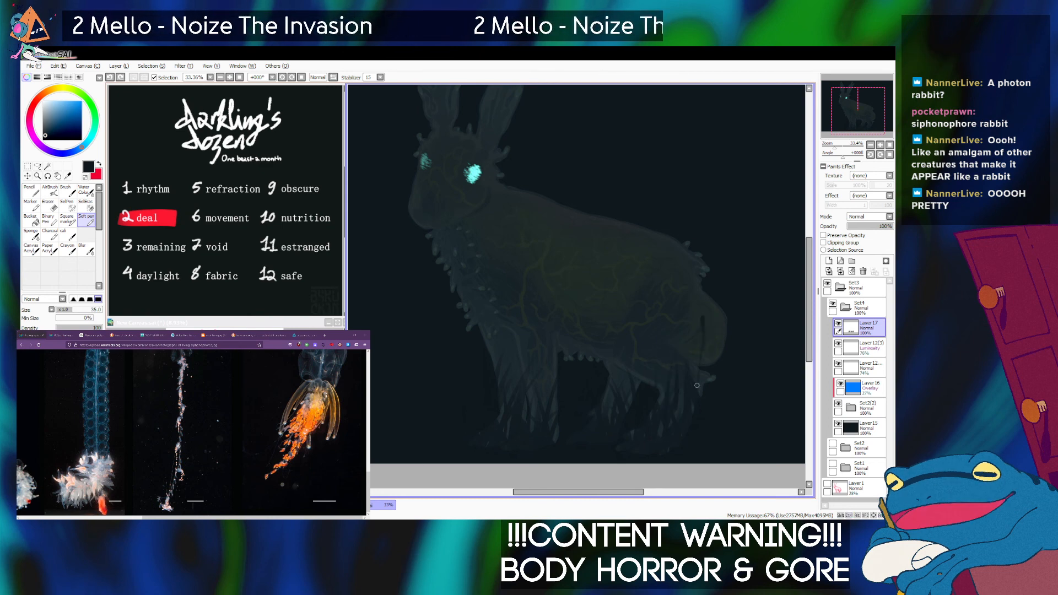
{"action": "key", "text": "bracketright"}
{"action": "key", "text": "bracketright"}
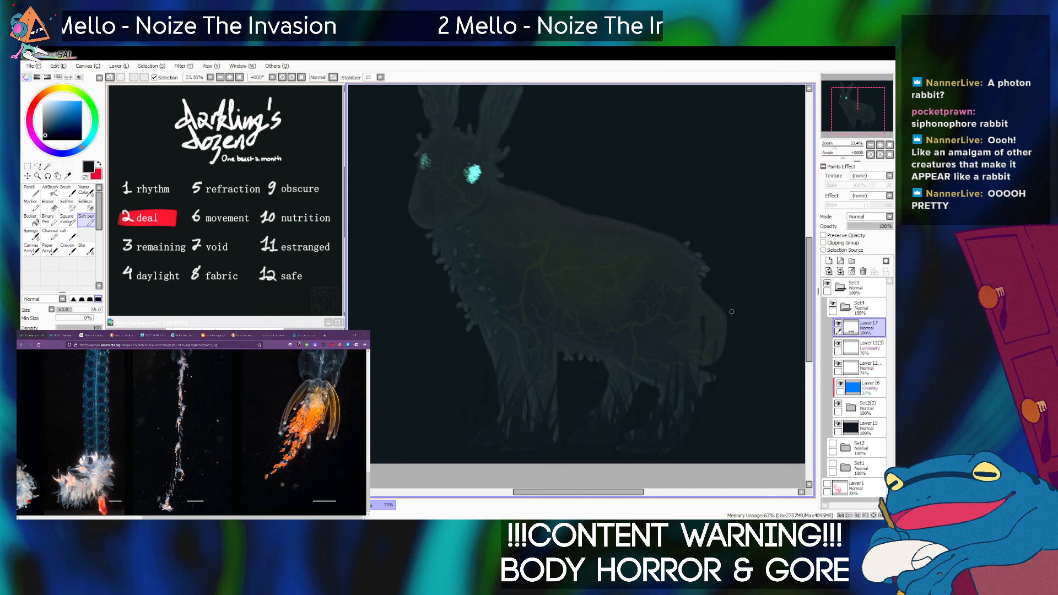
{"action": "key", "text": "bracketleft"}
{"action": "key", "text": "bracketleft"}
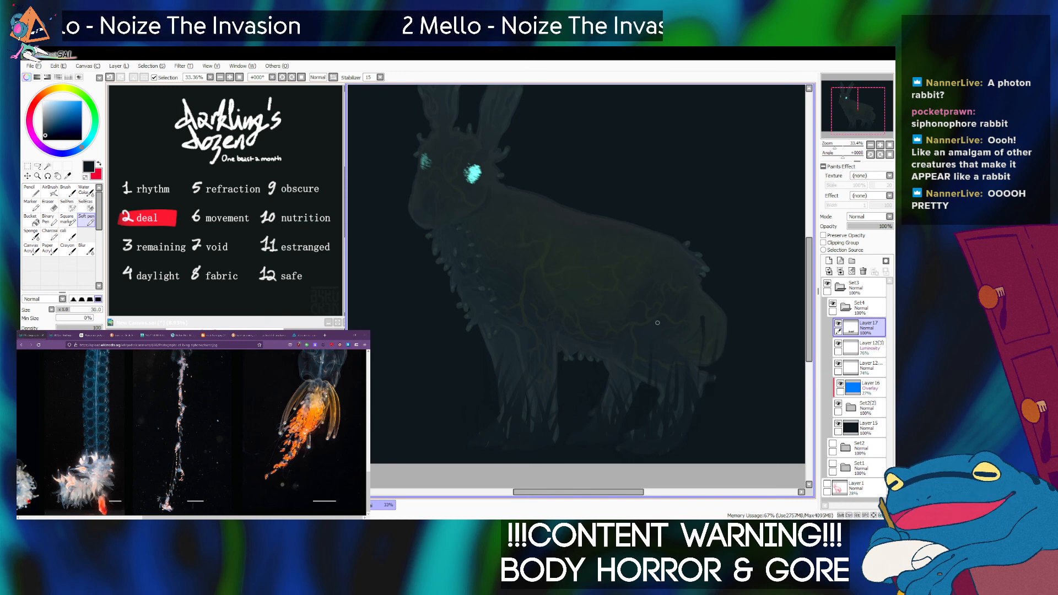
{"action": "key", "text": "bracketleft"}
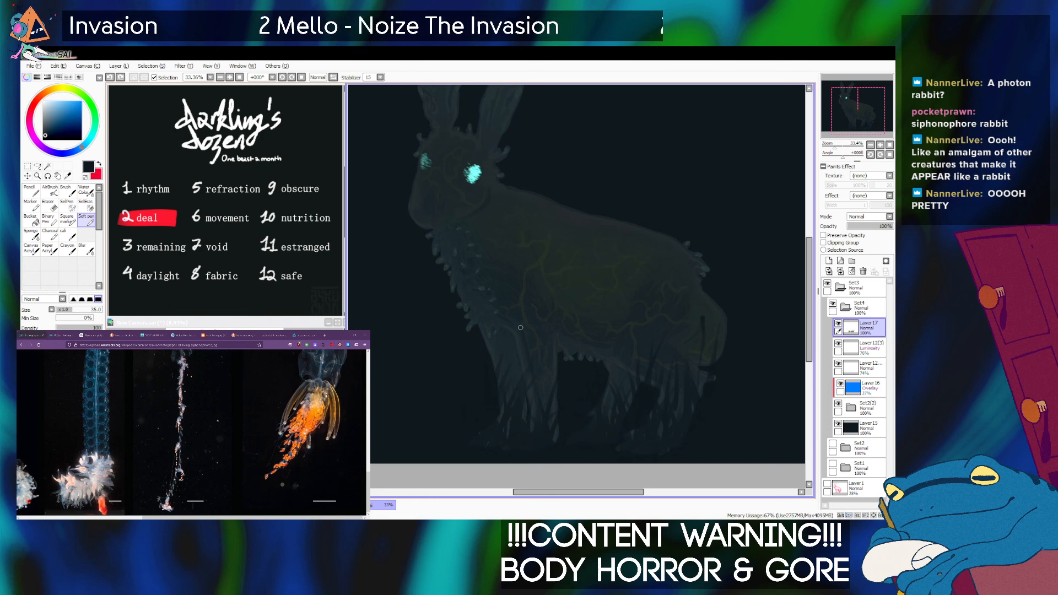
Cut dark gaps into the lower front legs and paint out the paws with a near-black brush up to size 120.
{"action": "key", "text": "bracketright"}
{"action": "key", "text": "bracketright"}
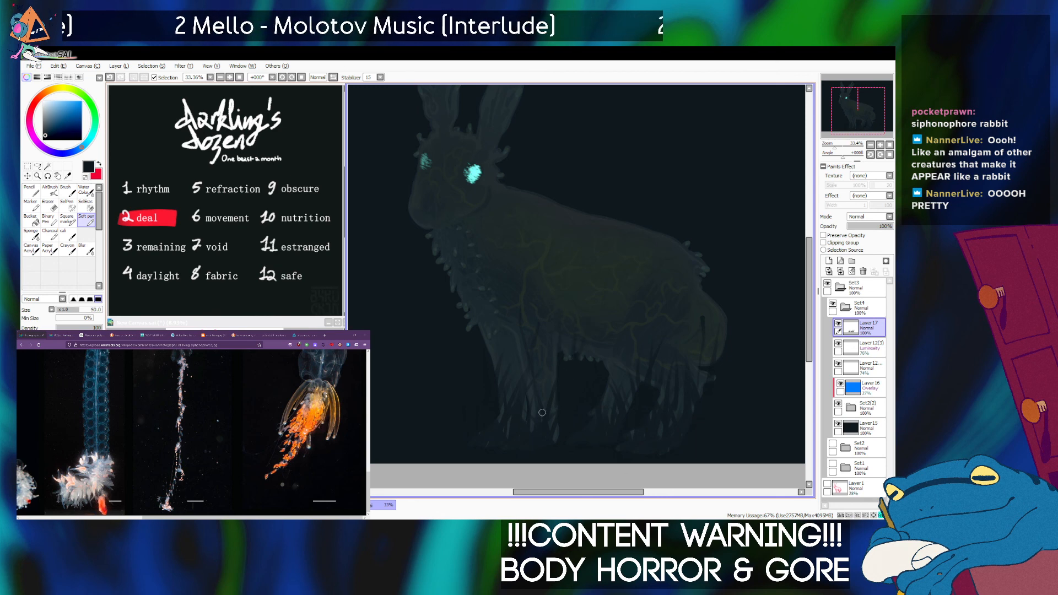
{"action": "key", "text": "bracketleft"}
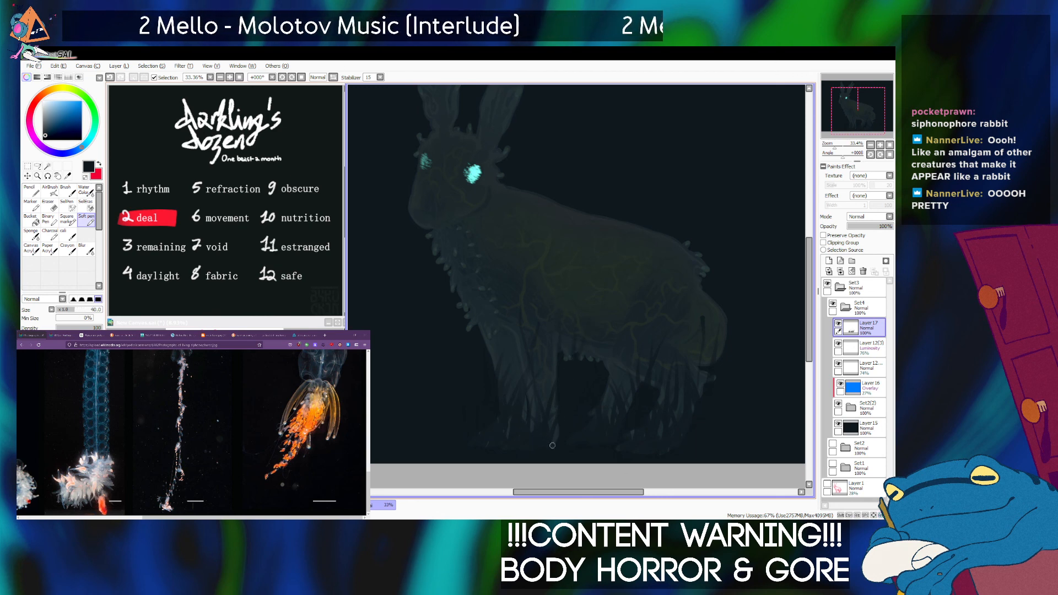
{"action": "key", "text": "bracketright"}
{"action": "key", "text": "bracketright"}
{"action": "key", "text": "bracketright"}
{"action": "key", "text": "bracketright"}
{"action": "key", "text": "bracketright"}
{"action": "key", "text": "bracketright"}
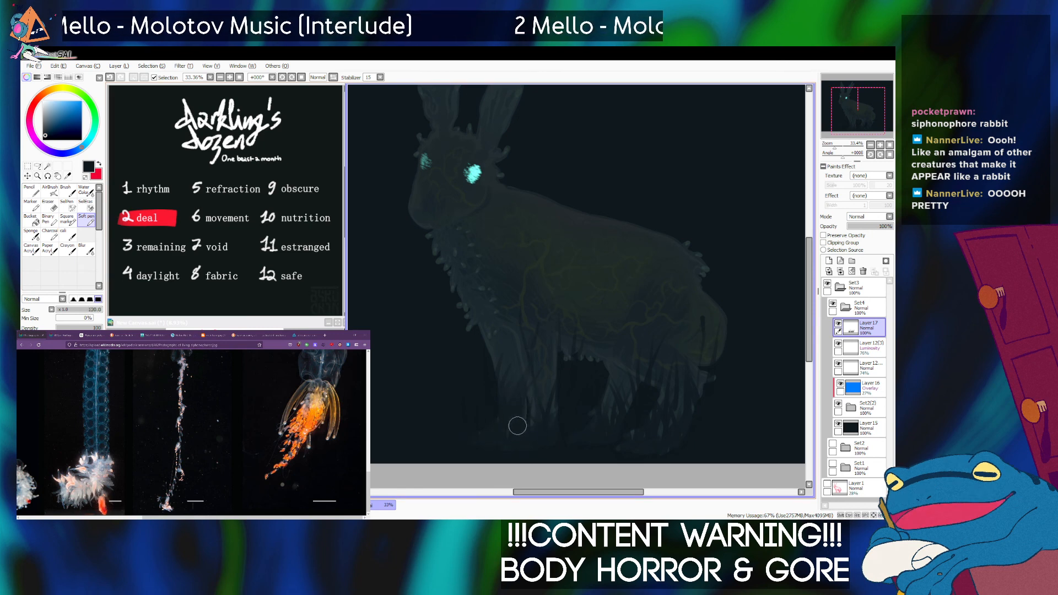
Refine the upper front-leg strands with thinner near-black strokes, undoing one misplaced stroke.
{"action": "key", "text": "bracketleft"}
{"action": "key", "text": "bracketleft"}
{"action": "key", "text": "bracketleft"}
{"action": "key", "text": "bracketleft"}
{"action": "key", "text": "bracketleft"}
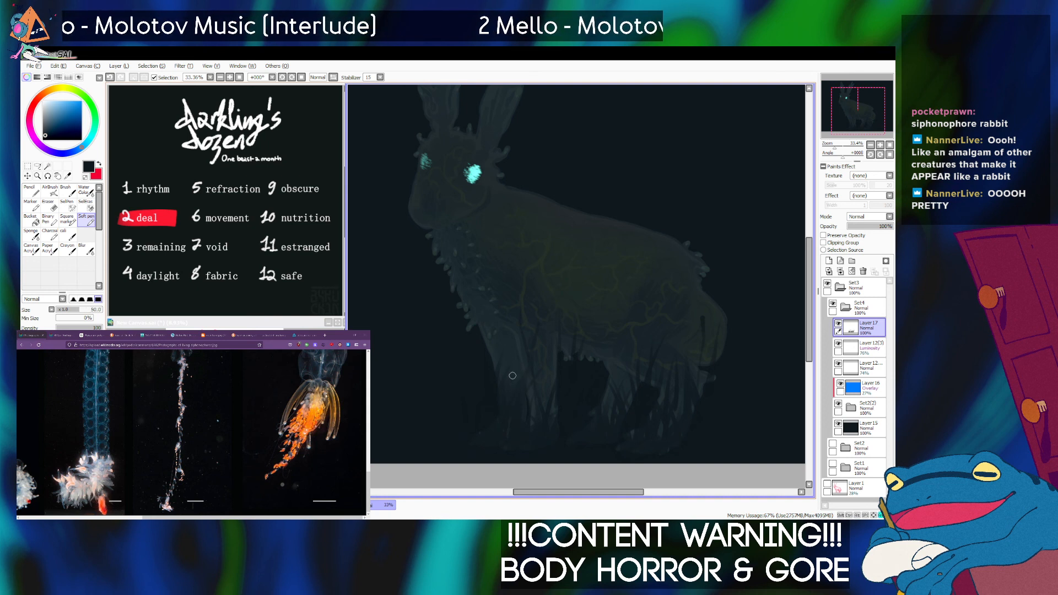
{"action": "key", "text": "bracketleft"}
{"action": "key", "text": "bracketleft"}
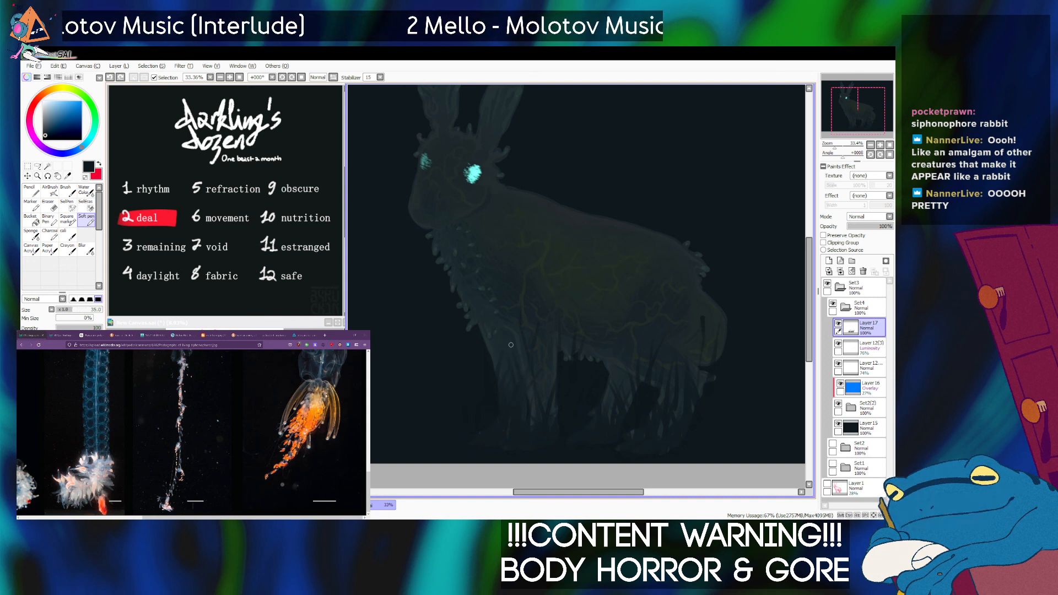
{"action": "key", "text": "ctrl+z"}
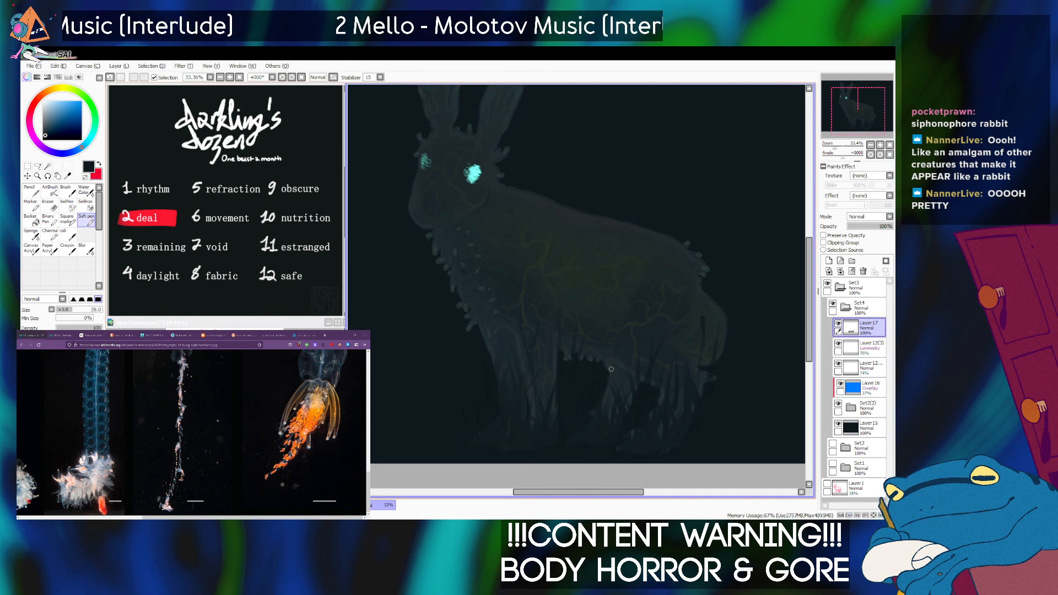
Darken the far hind leg's lower end with a size 160 brush, then cut finer gaps between its strands.
{"action": "key", "text": "bracketright"}
{"action": "key", "text": "bracketright"}
{"action": "key", "text": "bracketright"}
{"action": "key", "text": "bracketright"}
{"action": "key", "text": "bracketright"}
{"action": "key", "text": "bracketright"}
{"action": "key", "text": "bracketright"}
{"action": "key", "text": "bracketright"}
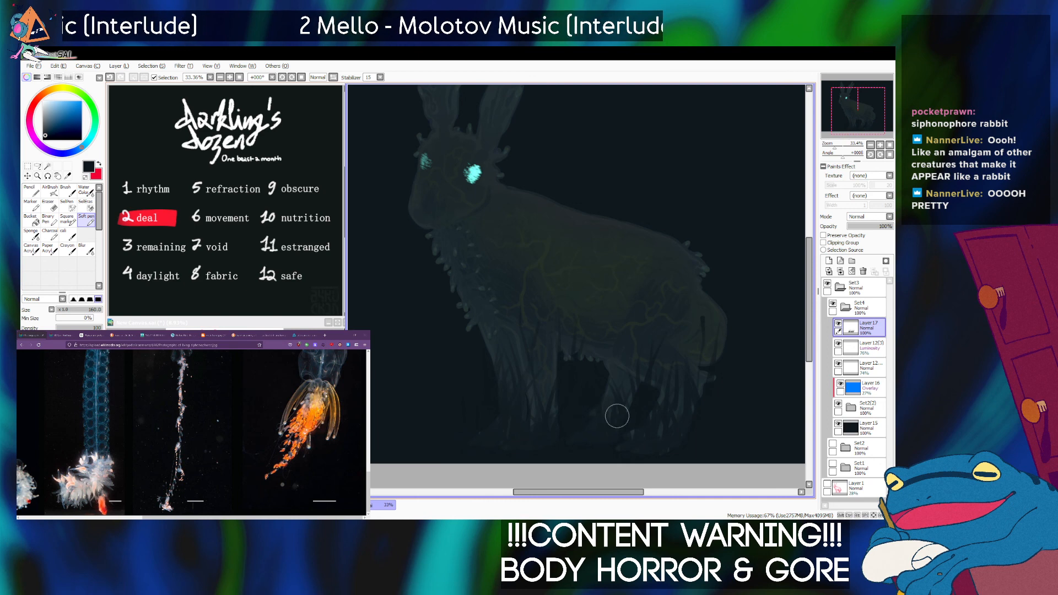
{"action": "key", "text": "bracketleft"}
{"action": "key", "text": "bracketleft"}
{"action": "key", "text": "bracketleft"}
{"action": "key", "text": "bracketleft"}
{"action": "key", "text": "bracketleft"}
{"action": "key", "text": "bracketleft"}
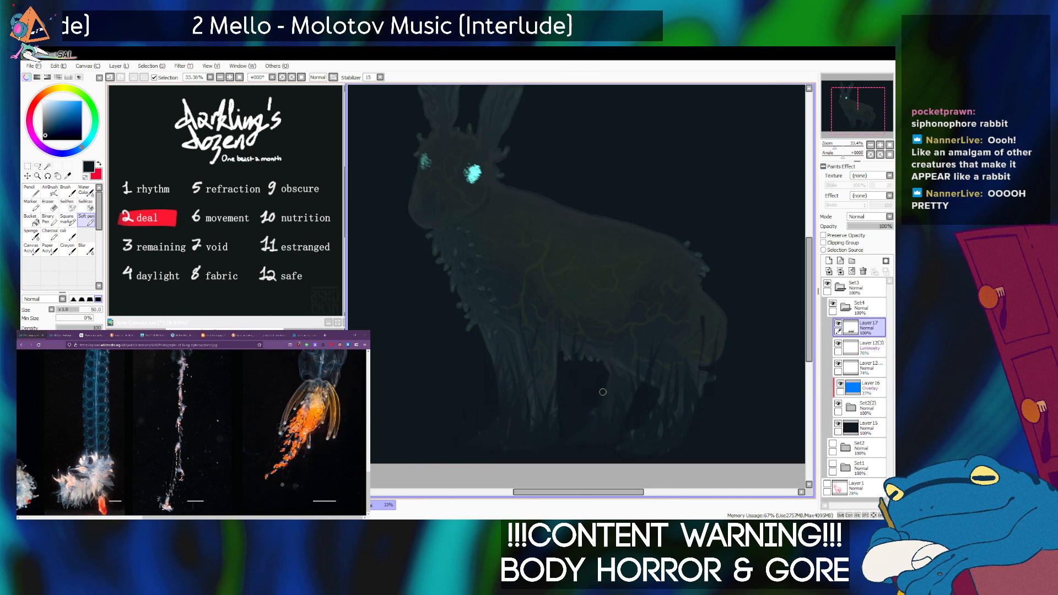
{"action": "key", "text": "bracketleft"}
{"action": "key", "text": "bracketleft"}
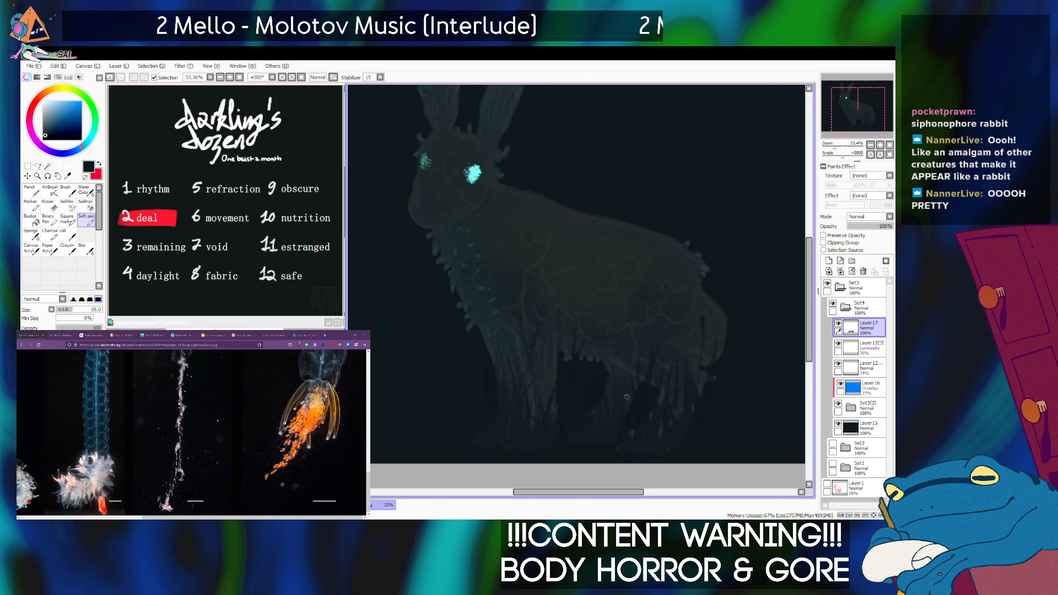
Fade the lower ends of the legs into the background with a near-black brush at size 160.
{"action": "key", "text": "bracketright"}
{"action": "key", "text": "bracketright"}
{"action": "key", "text": "bracketright"}
{"action": "key", "text": "bracketright"}
{"action": "key", "text": "bracketright"}
{"action": "key", "text": "bracketright"}
{"action": "key", "text": "bracketright"}
{"action": "key", "text": "bracketright"}
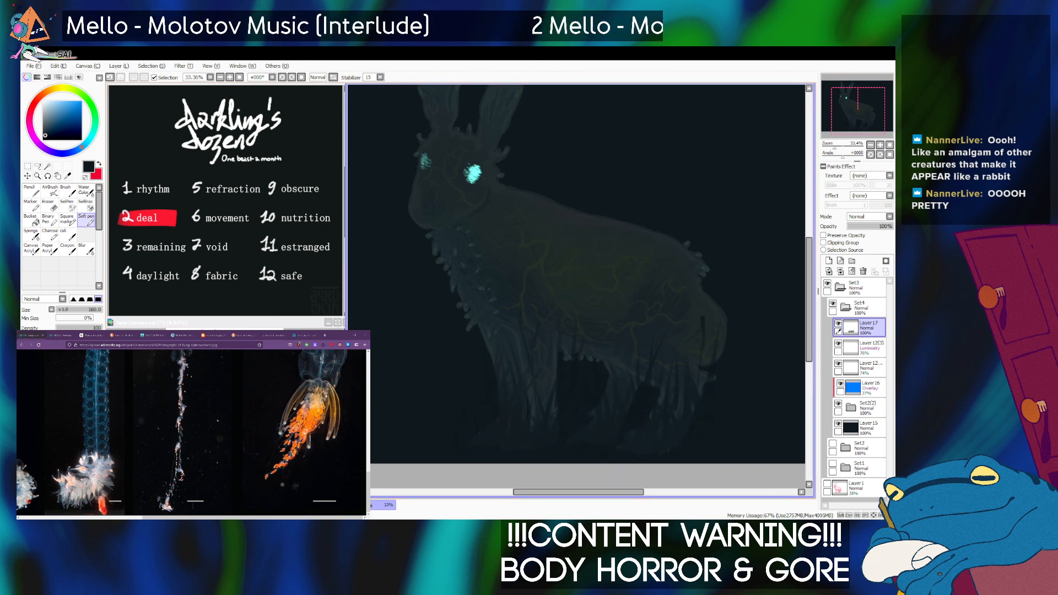
Cut a thin dark line down the shoulder behind the chest fringe, undoing and redrawing it to adjust its shape.
{"action": "scroll", "coordinate": [576, 286], "scroll_direction": "down", "scroll_amount": 3}
{"action": "key", "text": "bracketleft"}
{"action": "key", "text": "bracketleft"}
{"action": "key", "text": "bracketleft"}
{"action": "key", "text": "bracketleft"}
{"action": "key", "text": "bracketleft"}
{"action": "key", "text": "bracketleft"}
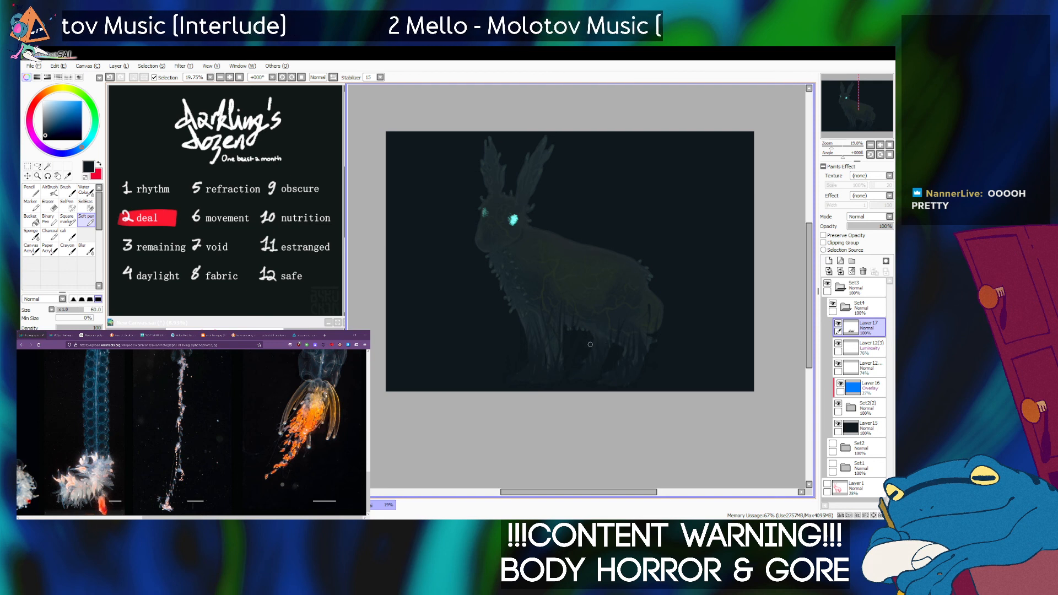
{"action": "key", "text": "bracketleft"}
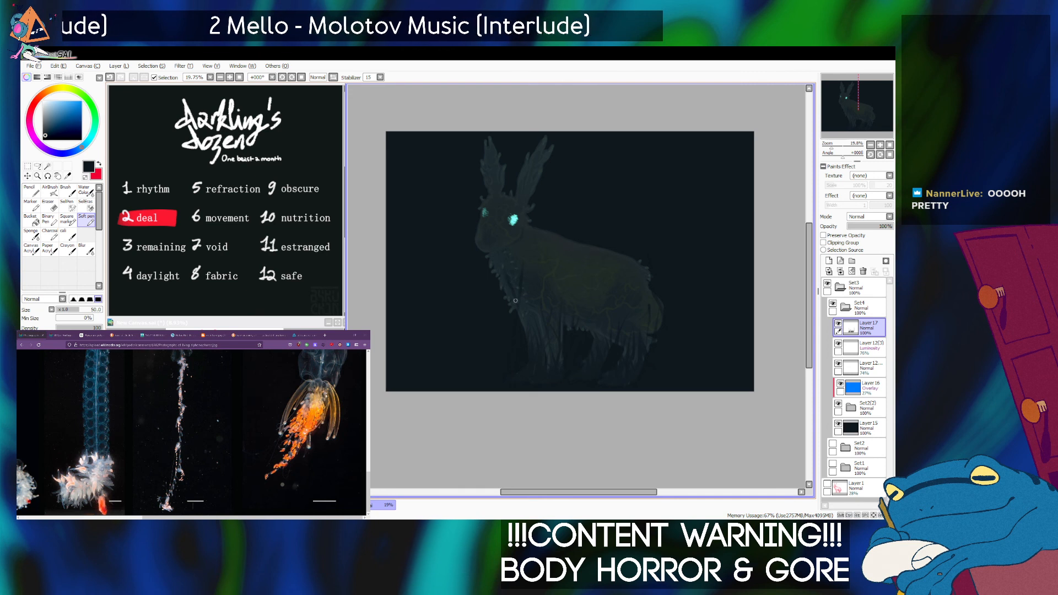
{"action": "key", "text": "ctrl+z"}
{"action": "left_click_drag", "start_coordinate": [516, 265], "coordinate": [517, 320]}
{"action": "key", "text": "ctrl+z"}
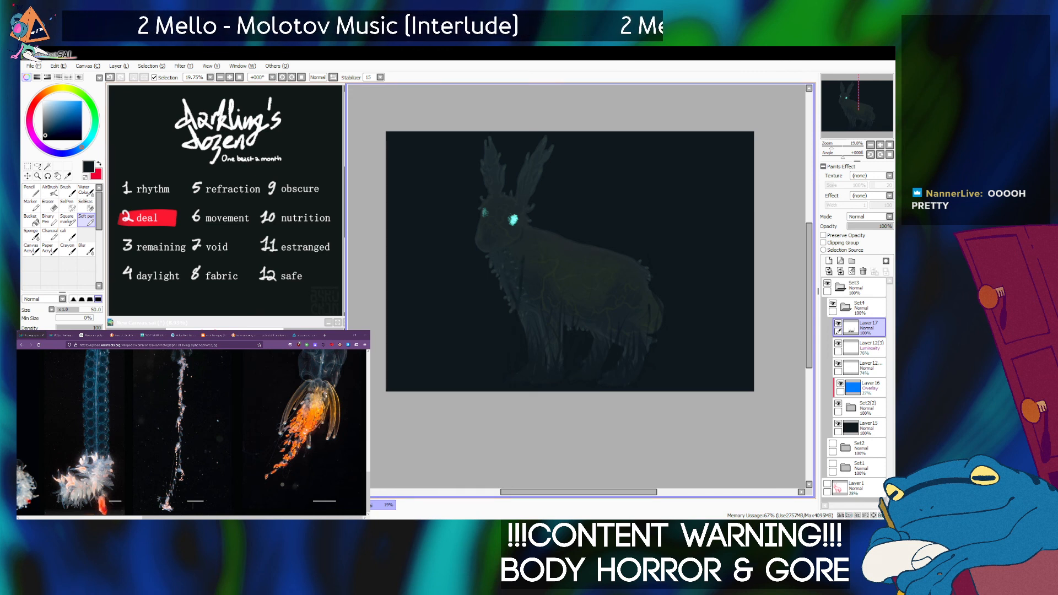
{"action": "key", "text": "ctrl+z"}
{"action": "left_click_drag", "start_coordinate": [526, 256], "coordinate": [519, 292]}
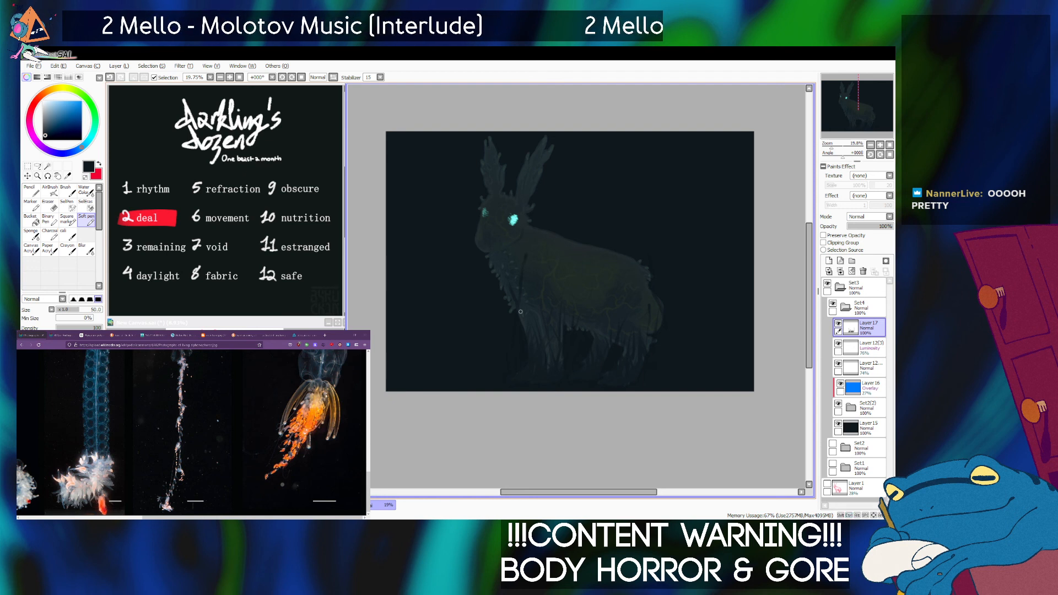
Extend tapered near-black strokes up into the belly, flank and front legs using smaller brush sizes, undoing the last stray stroke.
{"action": "key", "text": "]"}
{"action": "key", "text": "]"}
{"action": "key", "text": "]"}
{"action": "key", "text": "]"}
{"action": "key", "text": "]"}
{"action": "key", "text": "]"}
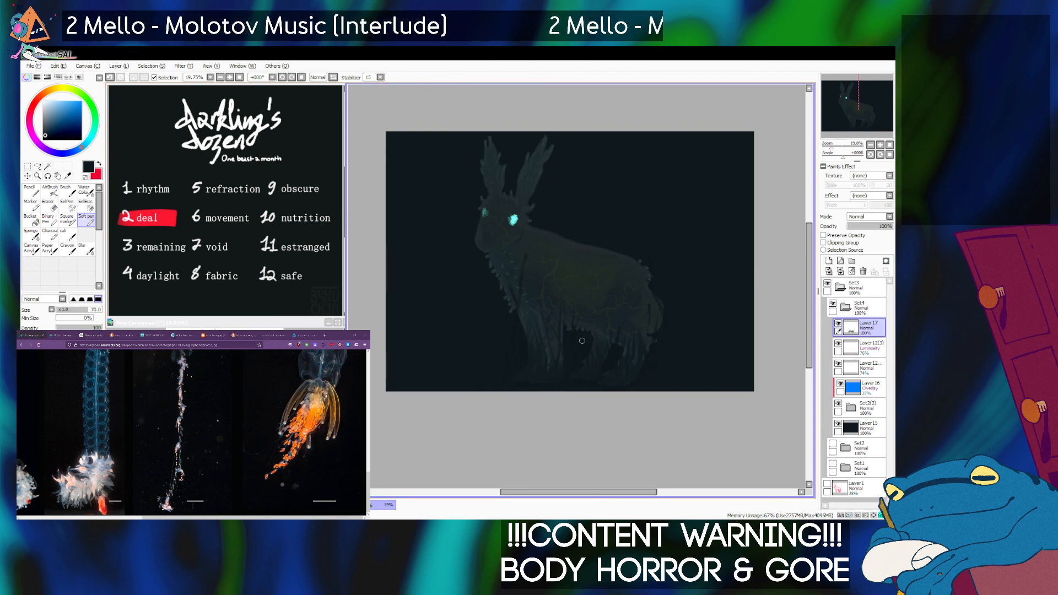
{"action": "key", "text": "bracketleft"}
{"action": "key", "text": "bracketleft"}
{"action": "key", "text": "bracketleft"}
{"action": "key", "text": "bracketleft"}
{"action": "key", "text": "bracketleft"}
{"action": "key", "text": "bracketleft"}
{"action": "key", "text": "bracketleft"}
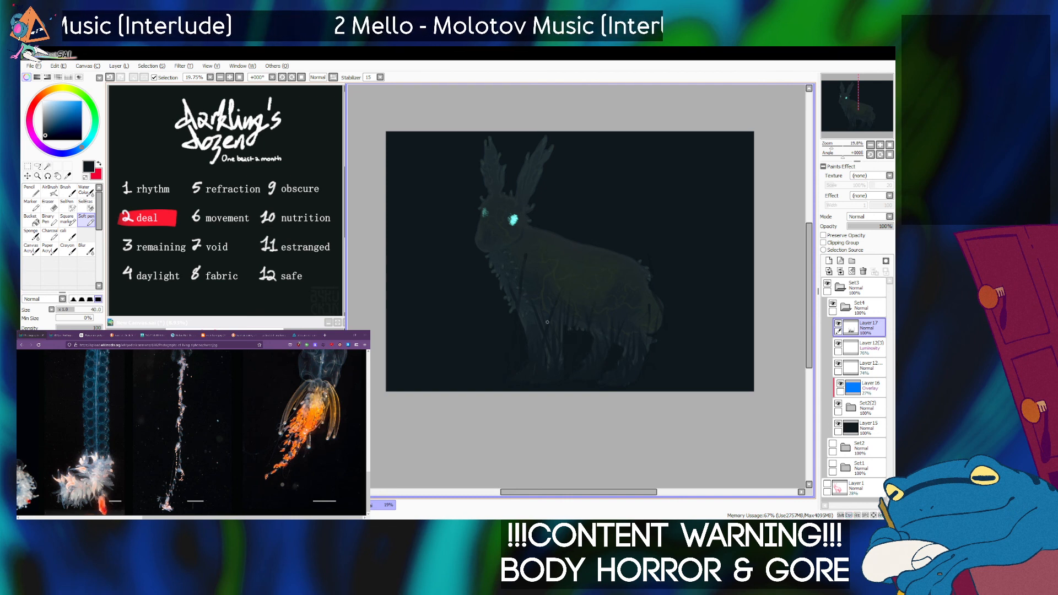
{"action": "key", "text": "bracketleft"}
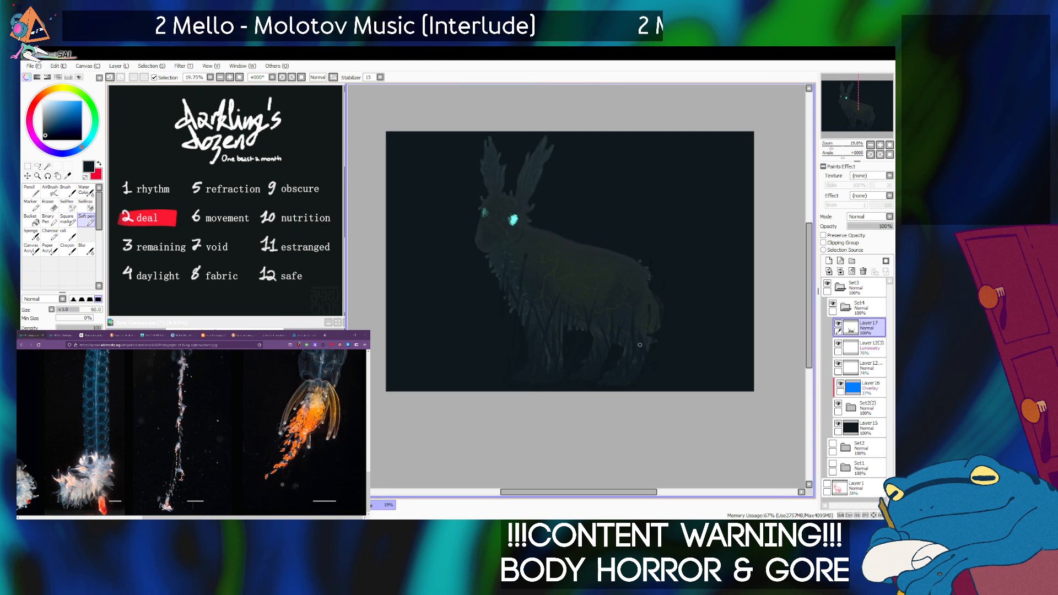
{"action": "key", "text": "ctrl+z"}
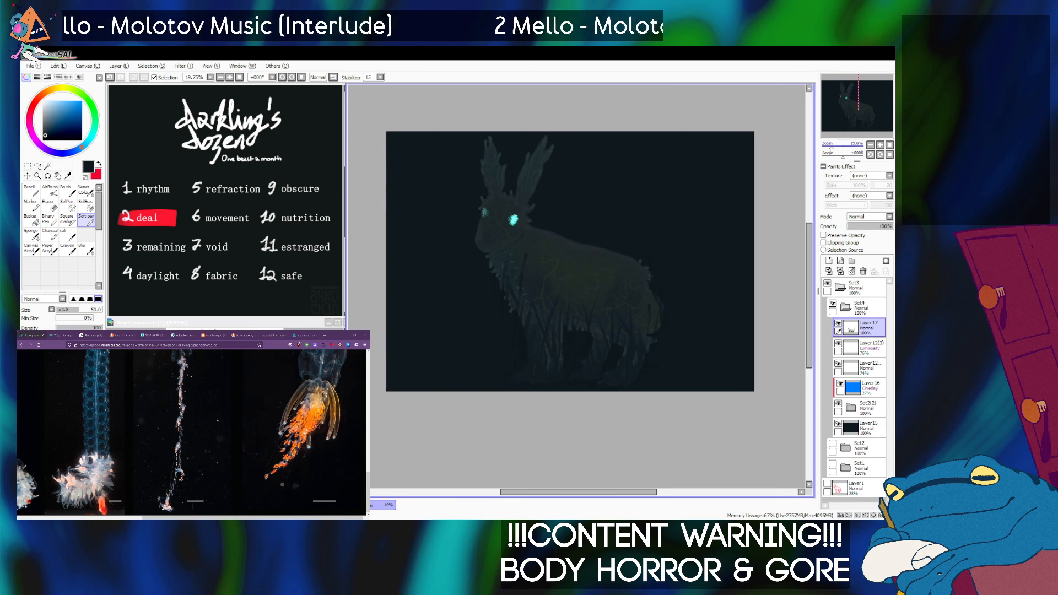
Duplicate Layer 17, lower the copy's opacity to 21%, and merge it down to strengthen the strand gaps.
{"action": "scroll", "coordinate": [577, 278], "scroll_direction": "up", "scroll_amount": 1}
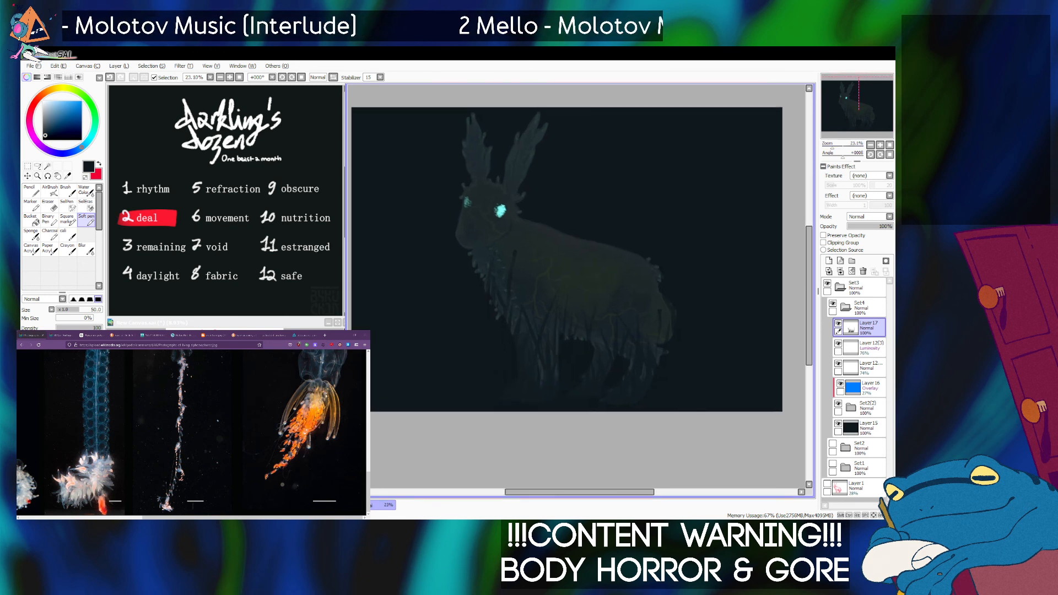
{"action": "key", "text": "ctrl+j"}
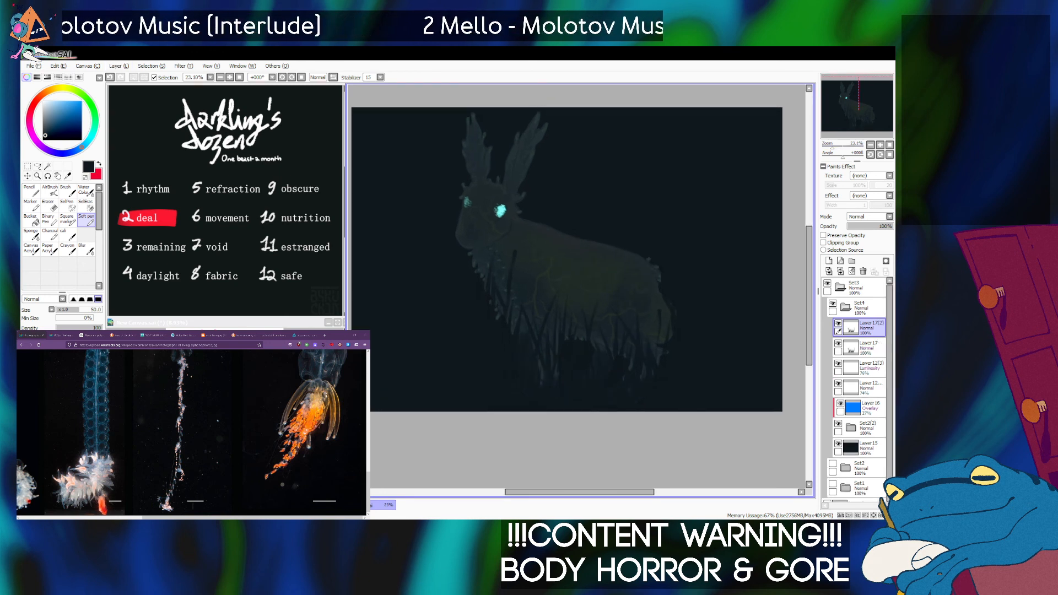
{"action": "left_click_drag", "start_coordinate": [878, 226], "coordinate": [857, 227]}
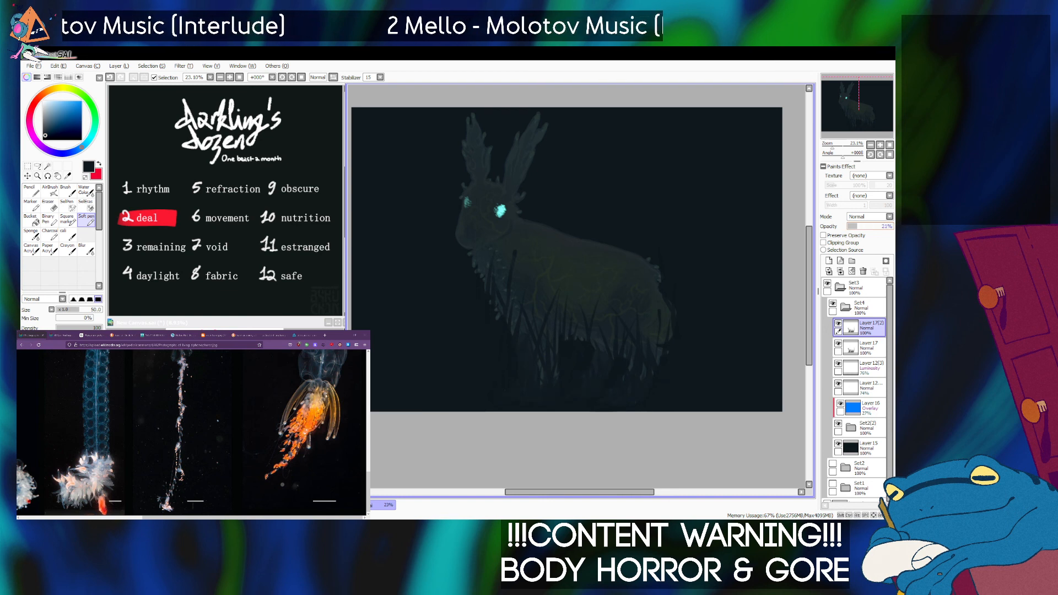
{"action": "key", "text": "ctrl+e"}
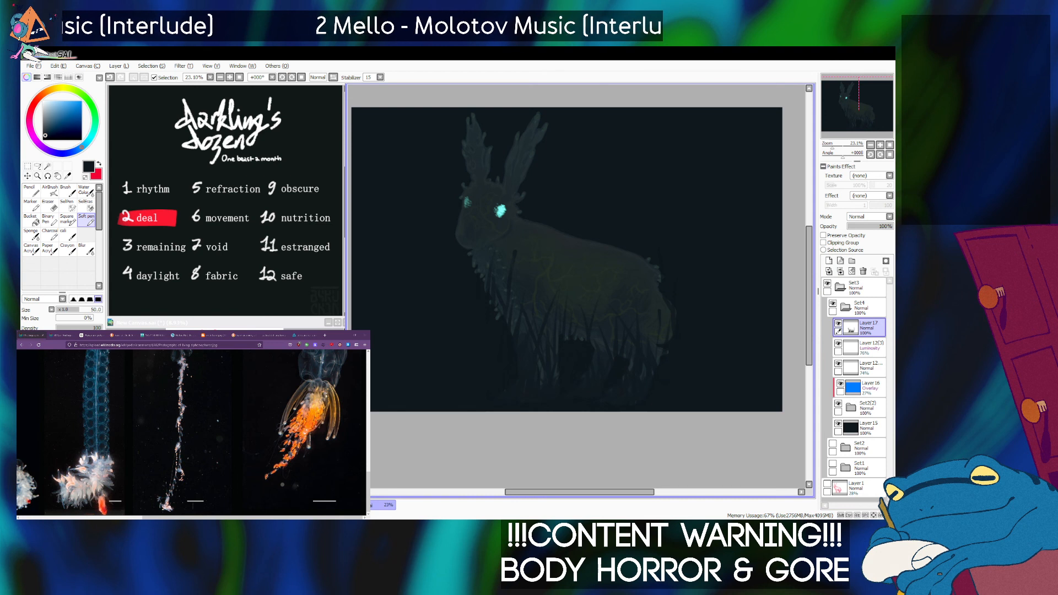
Add a new layer above Layer 17 and paint near-black Soft pen shading across the lower legs and belly.
{"action": "left_click", "coordinate": [829, 260]}
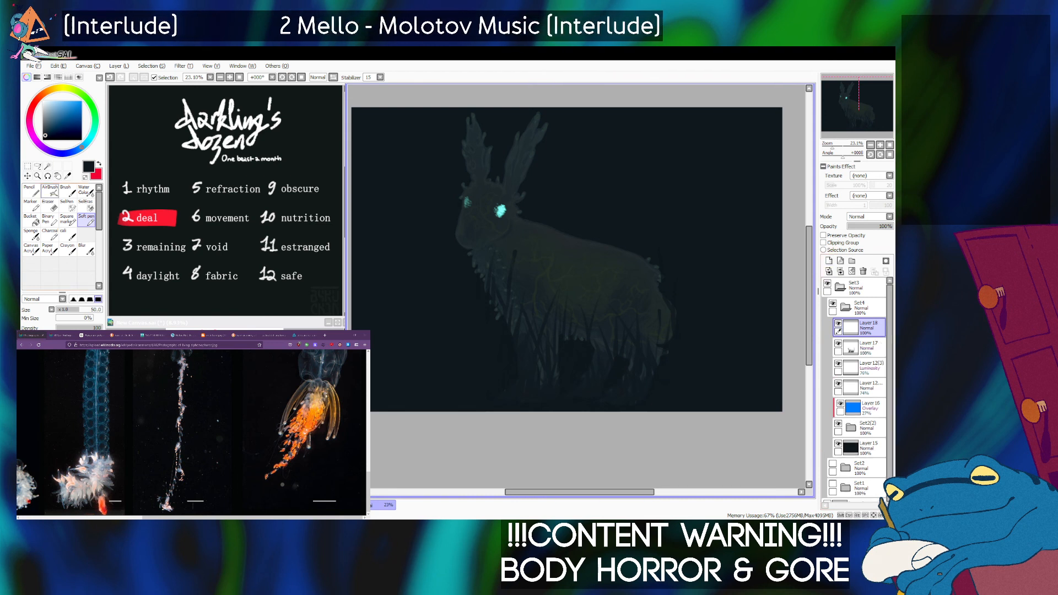
{"action": "left_click", "coordinate": [86, 221]}
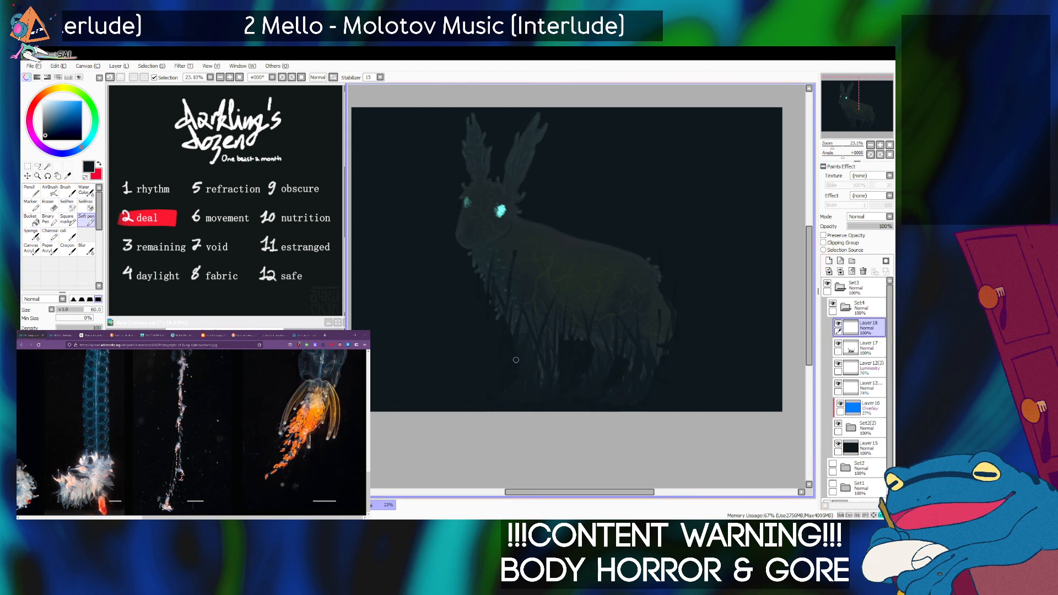
{"action": "mouse_move", "coordinate": [540, 377]}
{"action": "left_mouse_down"}
{"action": "mouse_move", "coordinate": [531, 356]}
{"action": "mouse_move", "coordinate": [656, 380]}
{"action": "mouse_move", "coordinate": [589, 385]}
{"action": "mouse_move", "coordinate": [646, 397]}
{"action": "mouse_move", "coordinate": [668, 351]}
{"action": "mouse_move", "coordinate": [653, 363]}
{"action": "mouse_move", "coordinate": [499, 352]}
{"action": "mouse_move", "coordinate": [462, 328]}
{"action": "mouse_move", "coordinate": [486, 321]}
{"action": "mouse_move", "coordinate": [531, 365]}
{"action": "mouse_move", "coordinate": [589, 331]}
{"action": "mouse_move", "coordinate": [680, 356]}
{"action": "left_mouse_up"}
Work over the dark shading on the legs and rump with the Sponge brush at size 300 for a softer fade.
{"action": "left_click", "coordinate": [31, 234]}
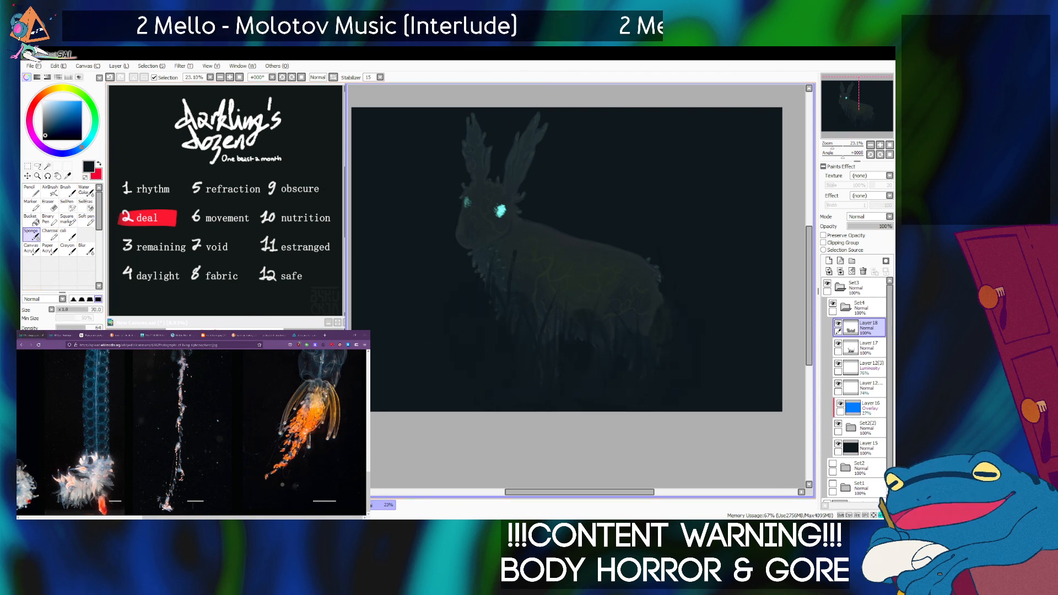
{"action": "key", "text": "bracketright"}
{"action": "key", "text": "bracketright"}
{"action": "key", "text": "bracketright"}
{"action": "key", "text": "bracketright"}
{"action": "mouse_move", "coordinate": [655, 359]}
{"action": "left_mouse_down"}
{"action": "mouse_move", "coordinate": [675, 322]}
{"action": "mouse_move", "coordinate": [610, 279]}
{"action": "mouse_move", "coordinate": [606, 310]}
{"action": "mouse_move", "coordinate": [531, 333]}
{"action": "mouse_move", "coordinate": [475, 309]}
{"action": "mouse_move", "coordinate": [555, 278]}
{"action": "mouse_move", "coordinate": [559, 306]}
{"action": "mouse_move", "coordinate": [675, 314]}
{"action": "mouse_move", "coordinate": [661, 387]}
{"action": "mouse_move", "coordinate": [611, 362]}
{"action": "mouse_move", "coordinate": [542, 373]}
{"action": "mouse_move", "coordinate": [495, 287]}
{"action": "mouse_move", "coordinate": [552, 264]}
{"action": "mouse_move", "coordinate": [683, 322]}
{"action": "mouse_move", "coordinate": [639, 368]}
{"action": "mouse_move", "coordinate": [608, 351]}
{"action": "mouse_move", "coordinate": [499, 333]}
{"action": "mouse_move", "coordinate": [495, 302]}
{"action": "mouse_move", "coordinate": [670, 387]}
{"action": "mouse_move", "coordinate": [668, 296]}
{"action": "mouse_move", "coordinate": [653, 285]}
{"action": "mouse_move", "coordinate": [630, 375]}
{"action": "mouse_move", "coordinate": [597, 366]}
{"action": "mouse_move", "coordinate": [588, 306]}
{"action": "mouse_move", "coordinate": [531, 338]}
{"action": "mouse_move", "coordinate": [472, 317]}
{"action": "mouse_move", "coordinate": [632, 353]}
{"action": "mouse_move", "coordinate": [663, 324]}
{"action": "left_mouse_up"}
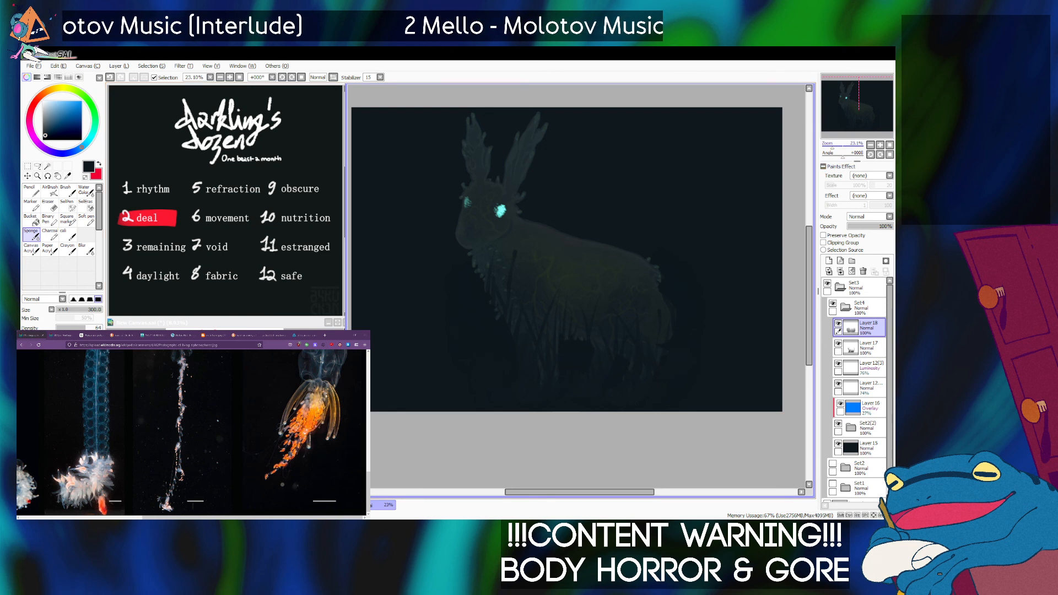
Group all the night-version layers above Layer 15 into a new folder inside Set4.
{"action": "scroll", "coordinate": [573, 278], "scroll_direction": "down", "scroll_amount": 6}
{"action": "scroll", "coordinate": [573, 278], "scroll_direction": "up", "scroll_amount": 6}
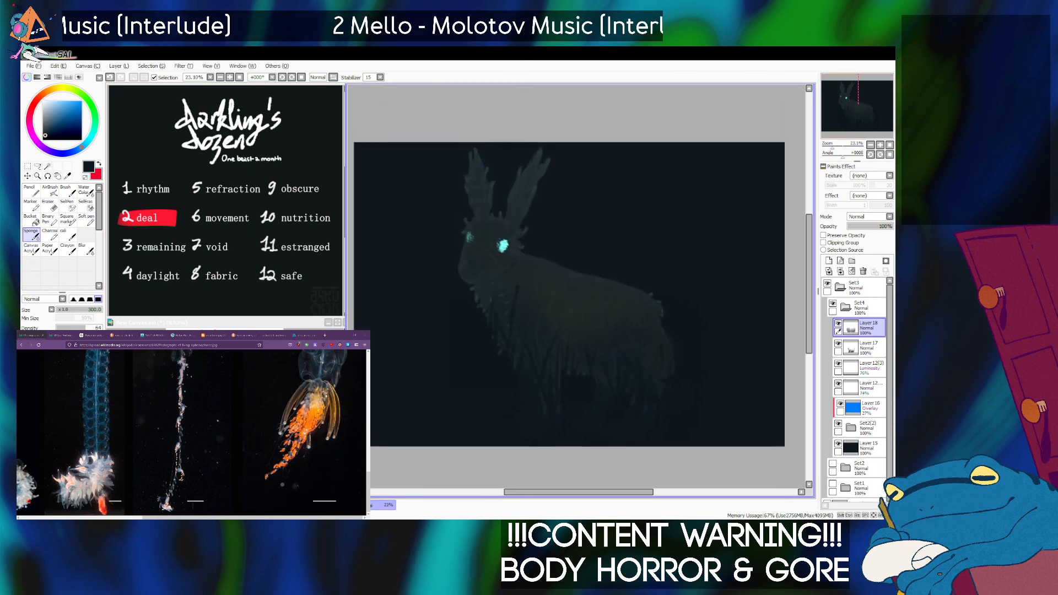
{"action": "left_click_drag", "start_coordinate": [571, 240], "coordinate": [587, 232]}
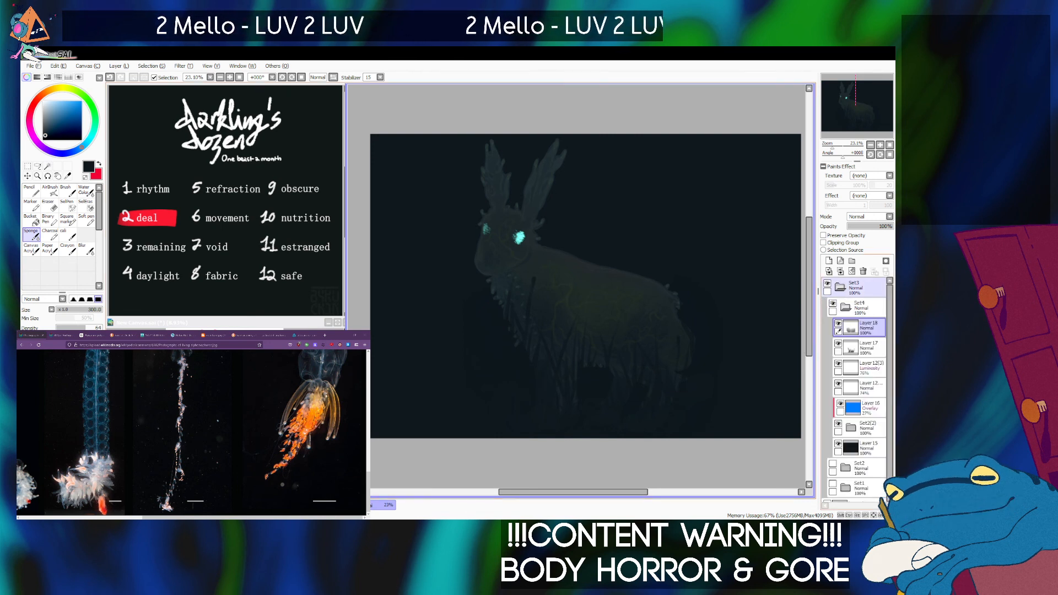
{"action": "left_click", "coordinate": [840, 287]}
{"action": "left_click", "coordinate": [860, 288]}
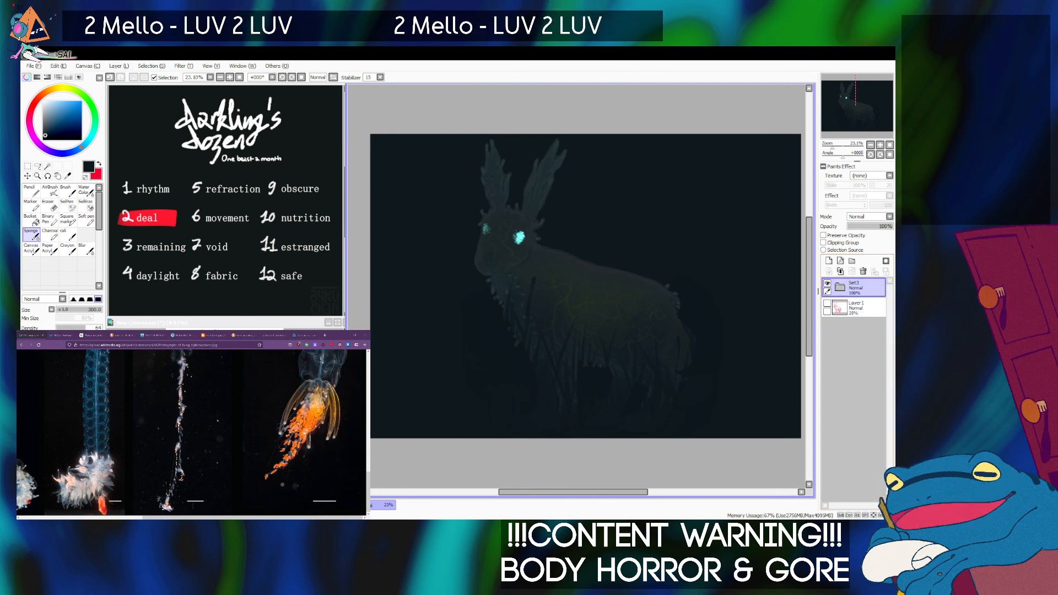
{"action": "left_click", "coordinate": [840, 288]}
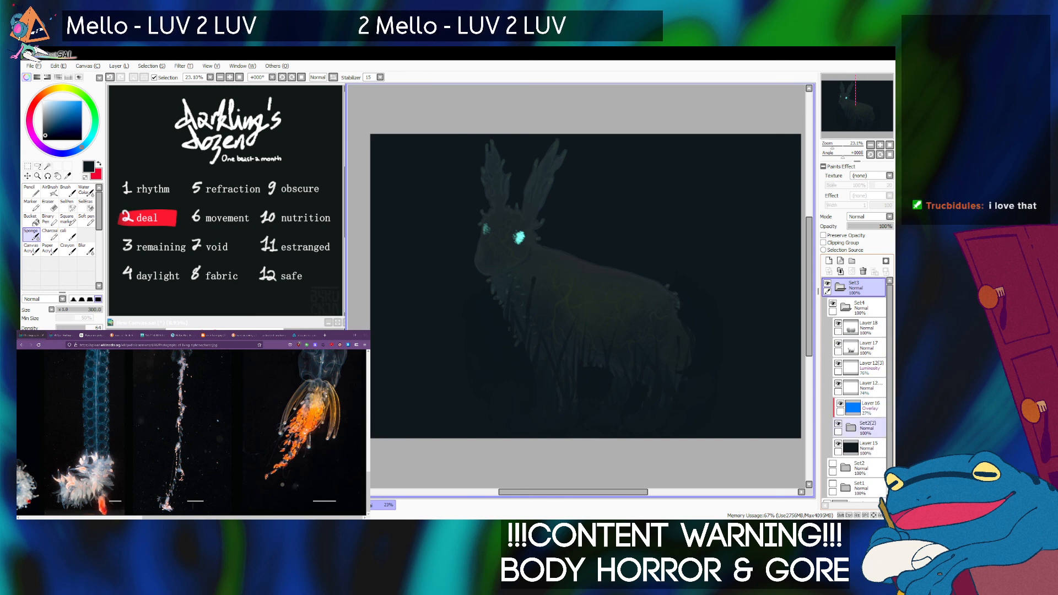
{"action": "left_click", "coordinate": [869, 328]}
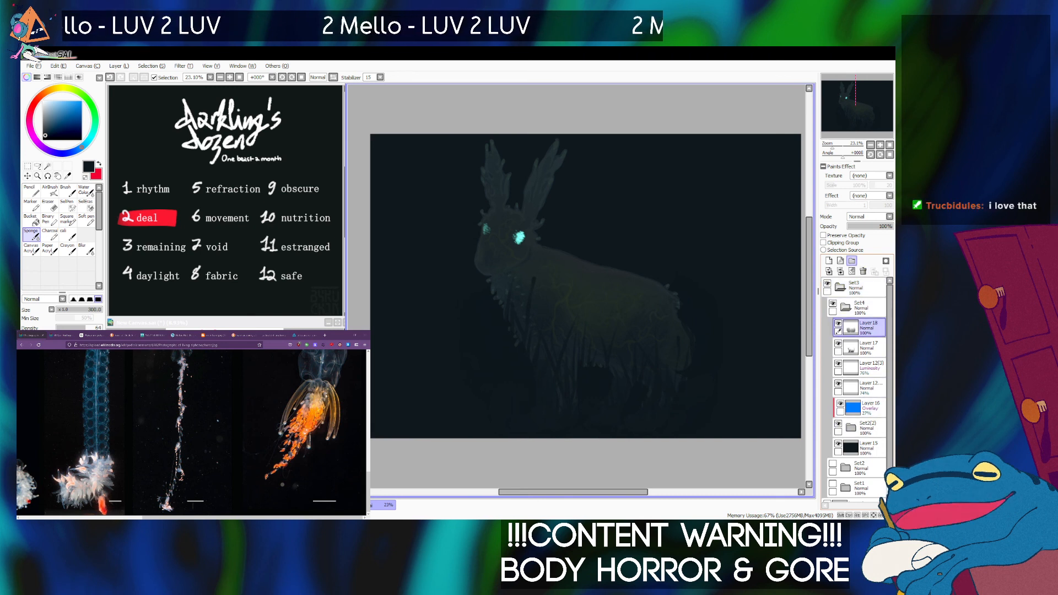
{"action": "left_click", "coordinate": [852, 260]}
{"action": "left_click_drag", "start_coordinate": [869, 348], "coordinate": [869, 373]}
{"action": "left_click_drag", "start_coordinate": [868, 408], "coordinate": [868, 433]}
{"action": "left_click", "coordinate": [852, 328]}
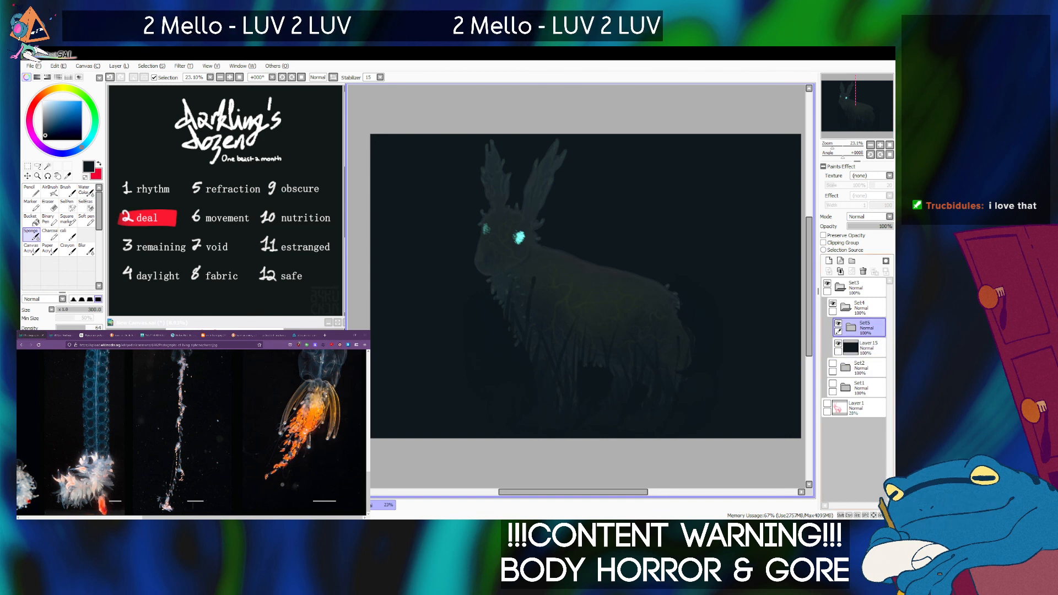
Move the near-black background Layer 15 out of Set3 to just below it, and make Set2 and Set1 visible.
{"action": "left_click_drag", "start_coordinate": [868, 349], "coordinate": [865, 395]}
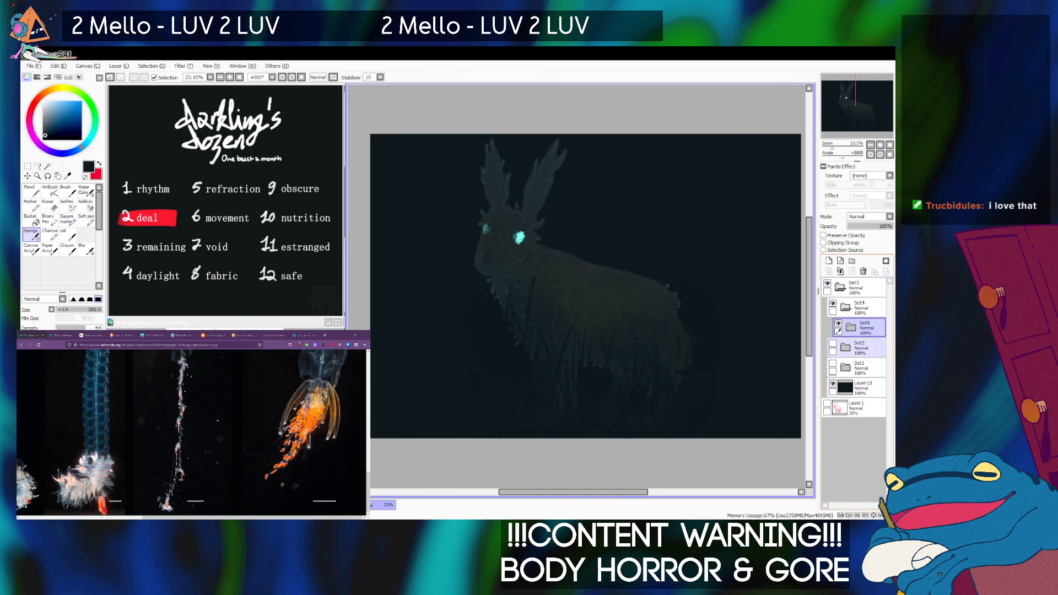
{"action": "left_click", "coordinate": [846, 307]}
{"action": "left_click", "coordinate": [833, 303]}
{"action": "left_click", "coordinate": [833, 304]}
{"action": "left_click", "coordinate": [865, 308]}
{"action": "left_click", "coordinate": [833, 324]}
{"action": "left_click", "coordinate": [833, 343]}
{"action": "left_click_drag", "start_coordinate": [865, 368], "coordinate": [865, 388]}
{"action": "left_click", "coordinate": [840, 287]}
{"action": "left_click", "coordinate": [863, 287]}
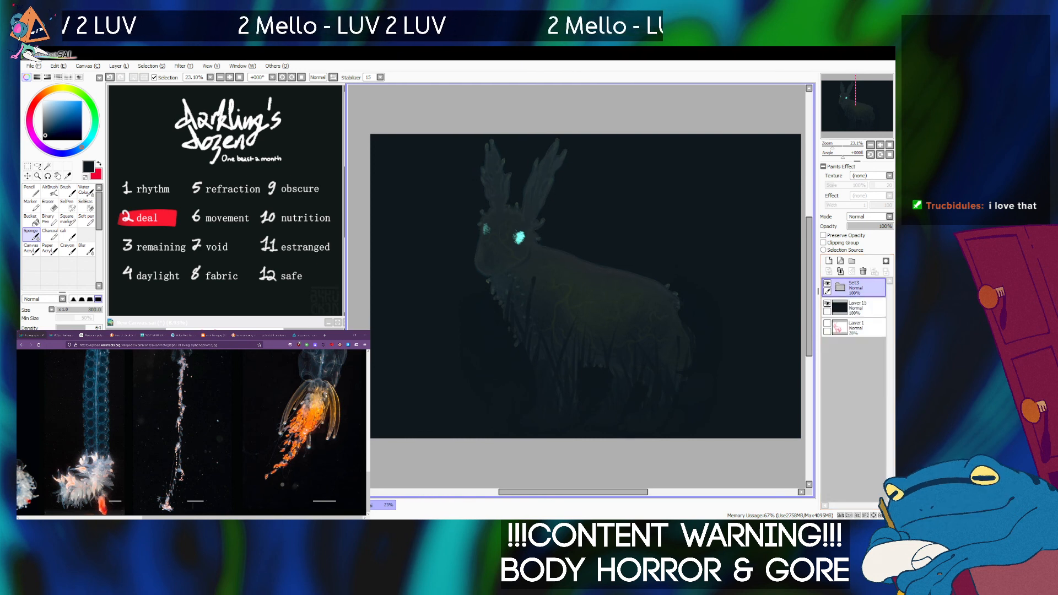
Transform the whole Set3 folder to scale all hare versions down slightly within the canvas.
{"action": "key", "text": "ctrl+t"}
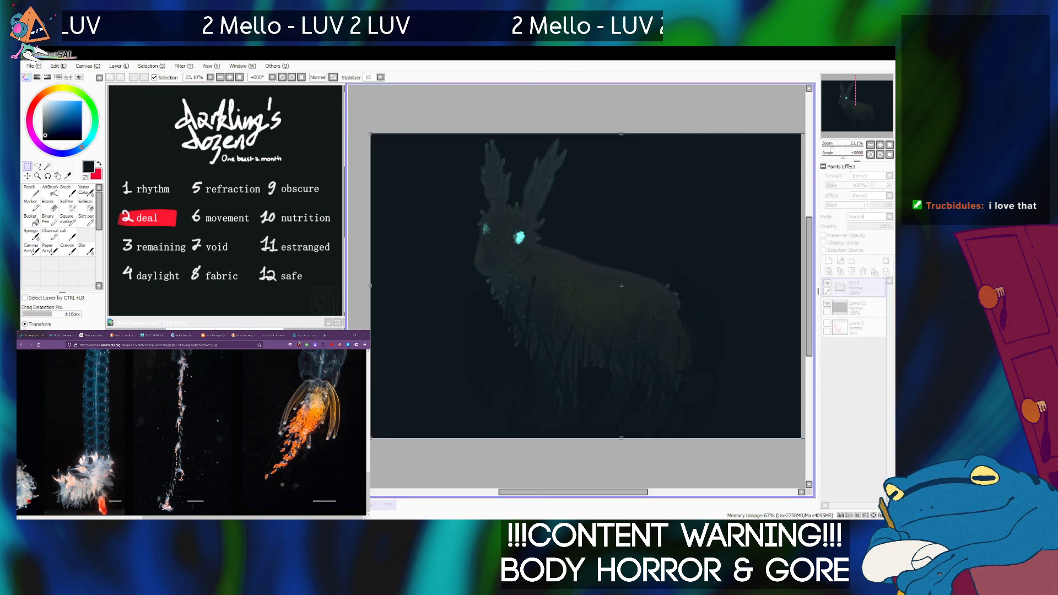
{"action": "left_click_drag", "start_coordinate": [856, 107], "coordinate": [859, 103]}
{"action": "left_click_drag", "start_coordinate": [832, 146], "coordinate": [831, 147]}
{"action": "left_click_drag", "start_coordinate": [794, 179], "coordinate": [789, 182]}
{"action": "left_click_drag", "start_coordinate": [399, 419], "coordinate": [402, 416]}
{"action": "key", "text": "Return"}
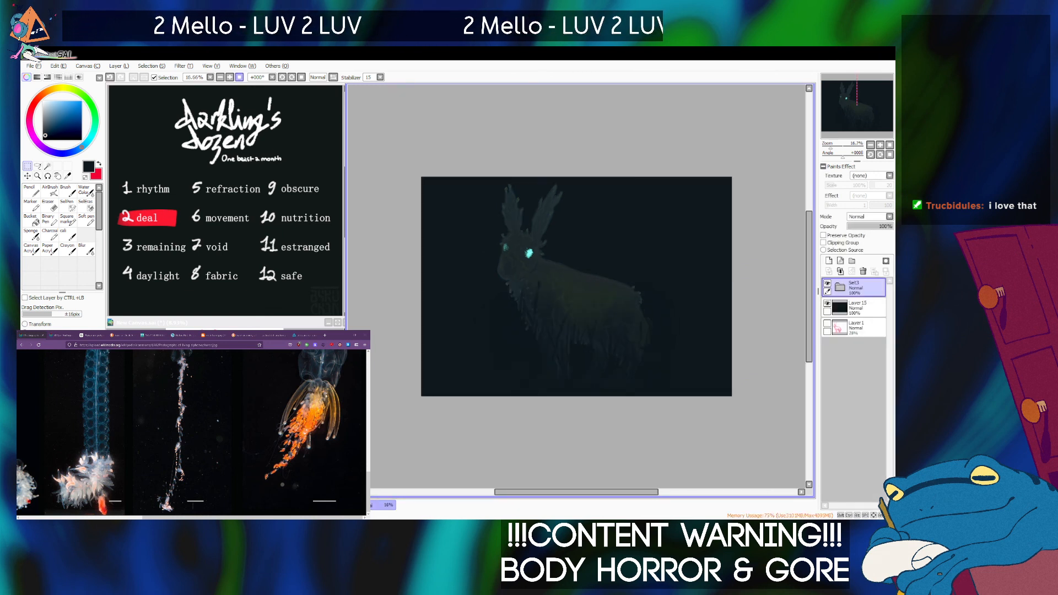
{"action": "scroll", "coordinate": [548, 332], "scroll_direction": "up", "scroll_amount": 1}
{"action": "left_click_drag", "start_coordinate": [833, 147], "coordinate": [833, 147]}
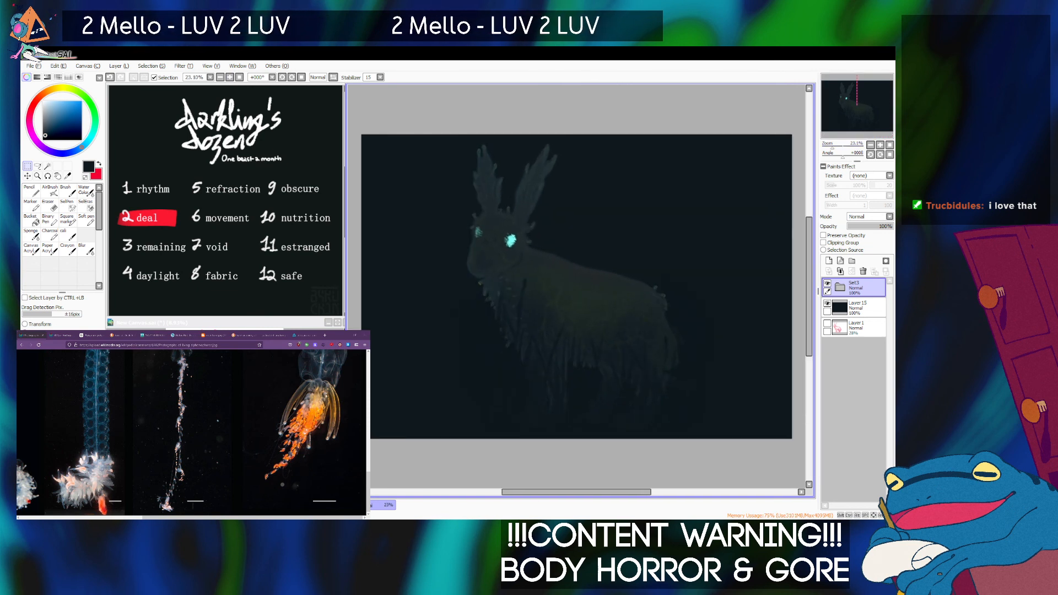
Move the background Layer 15 back into the bottom of Set4 and hide Set4.
{"action": "left_click", "coordinate": [840, 286]}
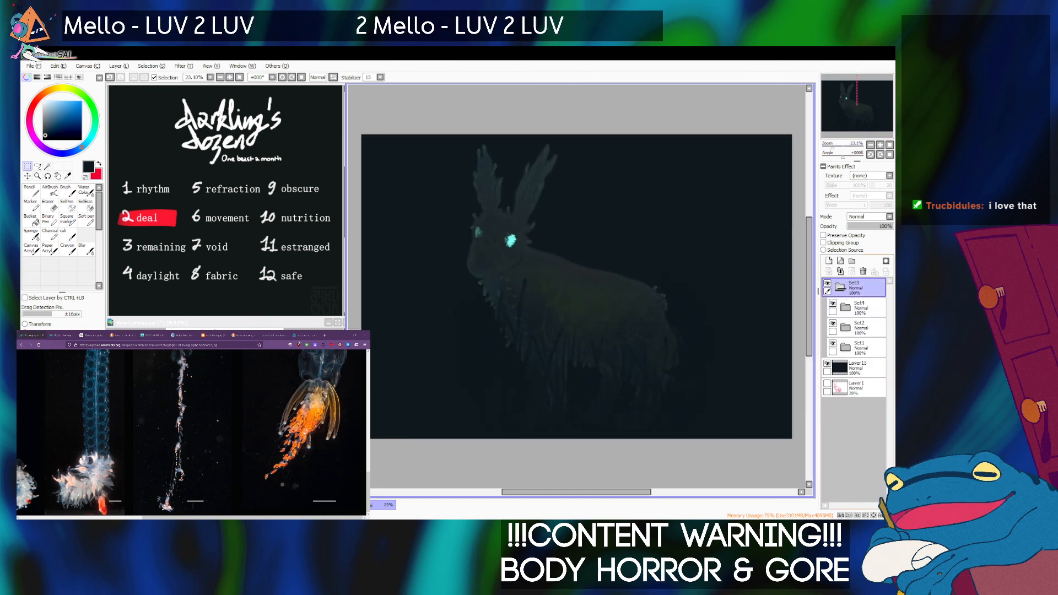
{"action": "left_click_drag", "start_coordinate": [859, 388], "coordinate": [863, 336]}
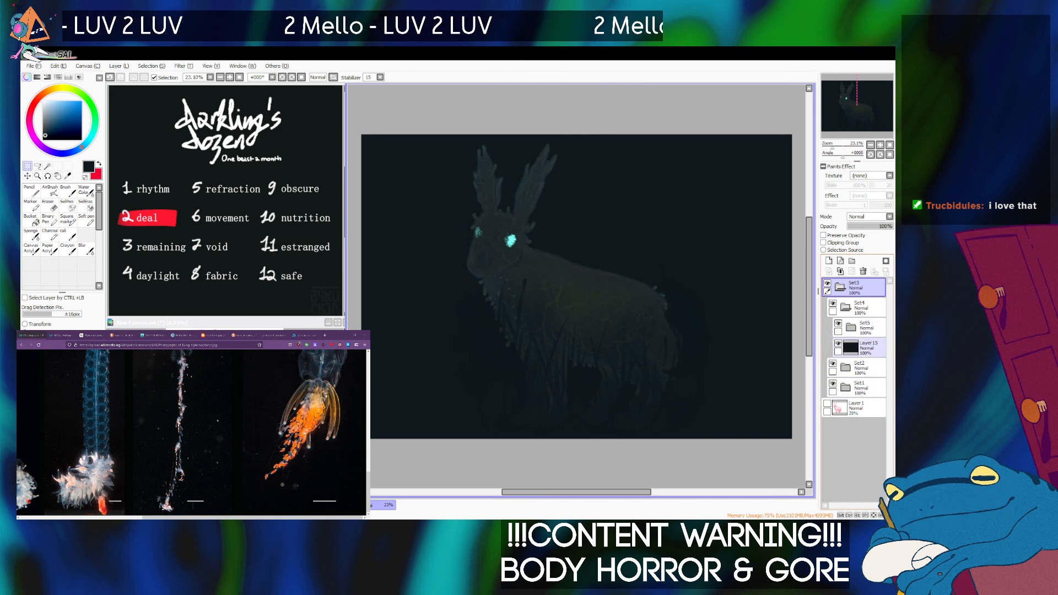
{"action": "left_click", "coordinate": [846, 307]}
{"action": "left_click", "coordinate": [833, 304]}
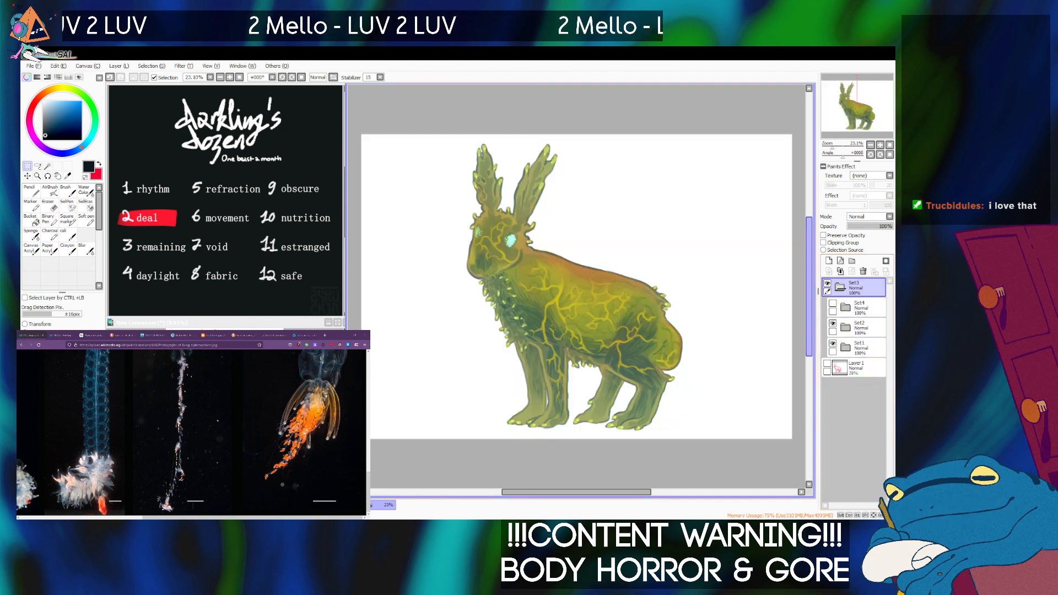
Toggle the visibility of Set2 and its individual layers to identify the one holding the yellow veins.
{"action": "left_click", "coordinate": [833, 324]}
{"action": "left_click", "coordinate": [833, 325]}
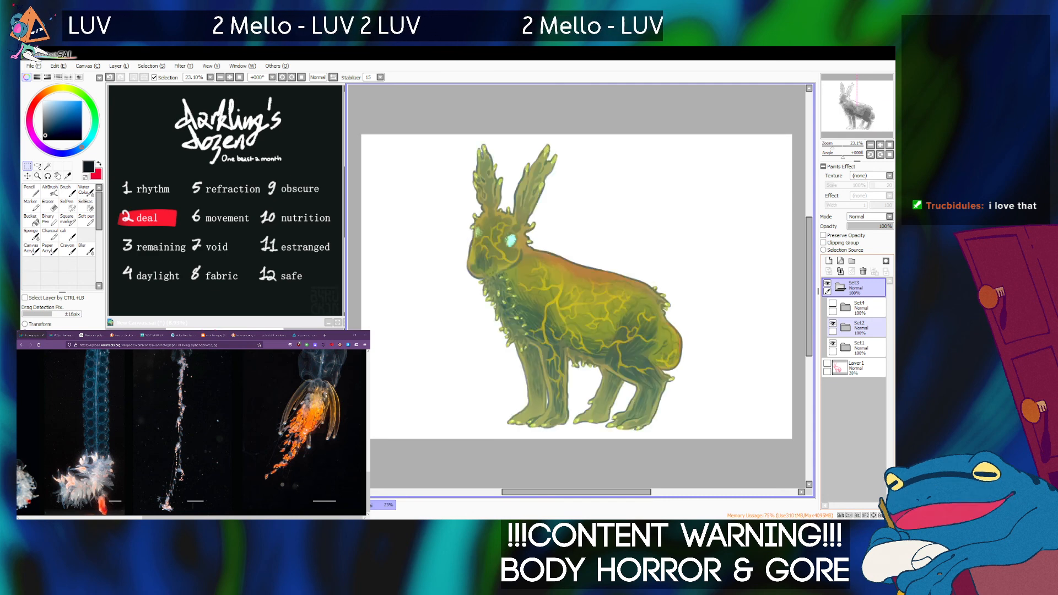
{"action": "left_click", "coordinate": [846, 327]}
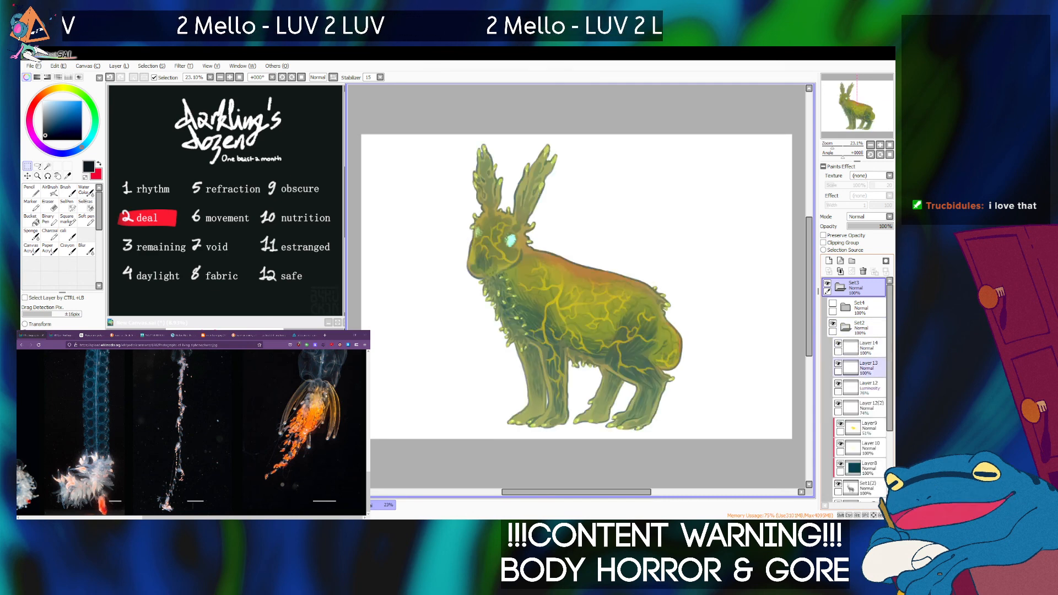
{"action": "left_click", "coordinate": [838, 383]}
{"action": "left_click", "coordinate": [838, 383]}
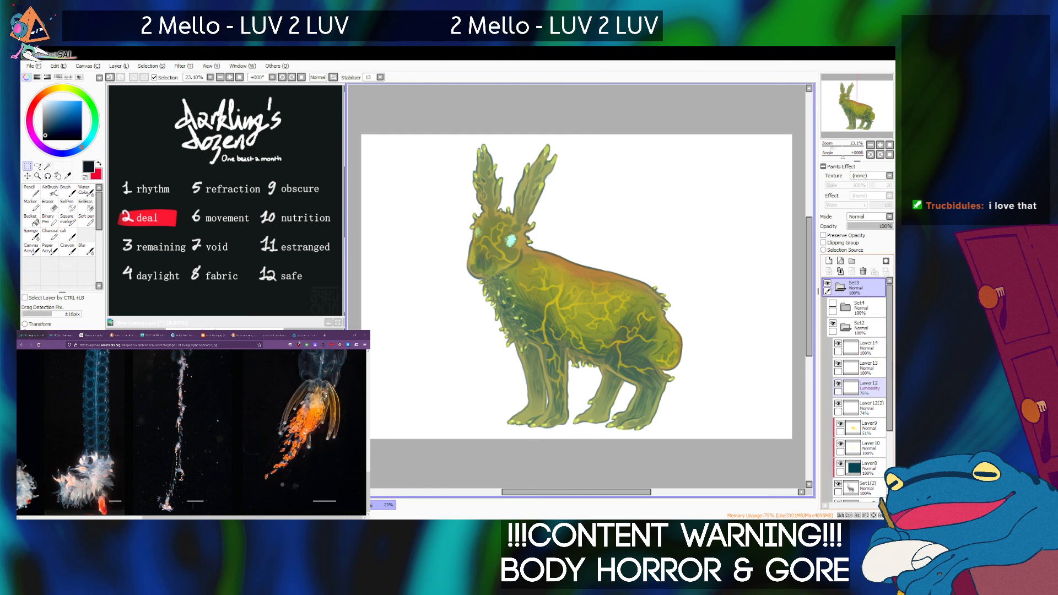
{"action": "left_click", "coordinate": [839, 404]}
{"action": "left_click", "coordinate": [838, 404]}
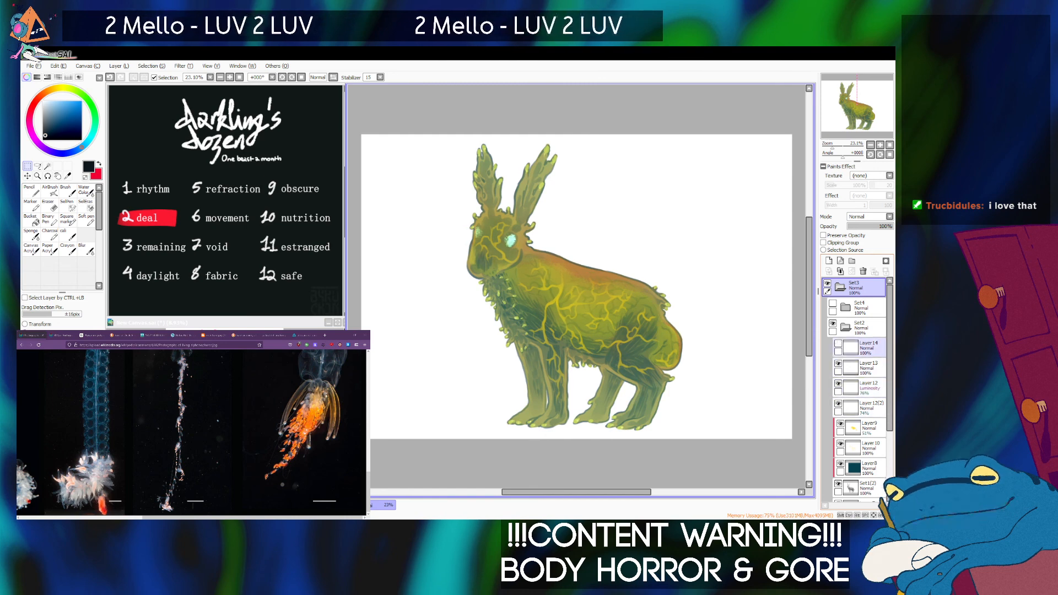
{"action": "left_click", "coordinate": [840, 424]}
{"action": "left_click", "coordinate": [841, 424]}
{"action": "left_click", "coordinate": [840, 443]}
{"action": "left_click", "coordinate": [841, 444]}
Duplicate the yellow vein Layer 10, move the copy out above Set2, and hide Set2.
{"action": "left_click", "coordinate": [869, 448]}
{"action": "left_click_drag", "start_coordinate": [576, 286], "coordinate": [558, 262]}
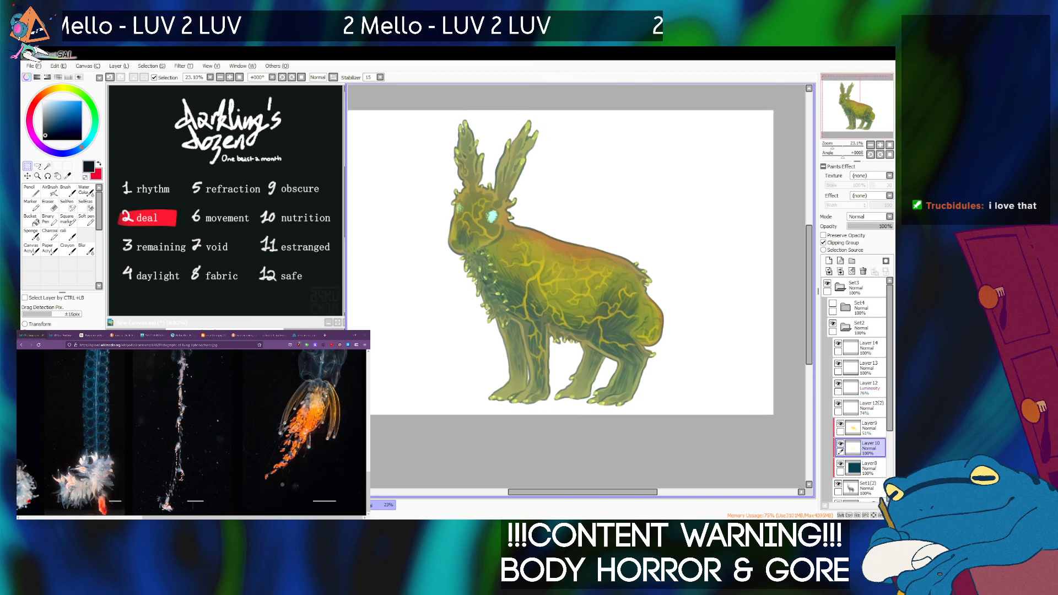
{"action": "left_click", "coordinate": [139, 125]}
{"action": "left_click_drag", "start_coordinate": [869, 448], "coordinate": [862, 319]}
{"action": "left_click", "coordinate": [846, 347]}
{"action": "left_click", "coordinate": [832, 344]}
{"action": "left_click", "coordinate": [833, 364]}
{"action": "left_click", "coordinate": [833, 363]}
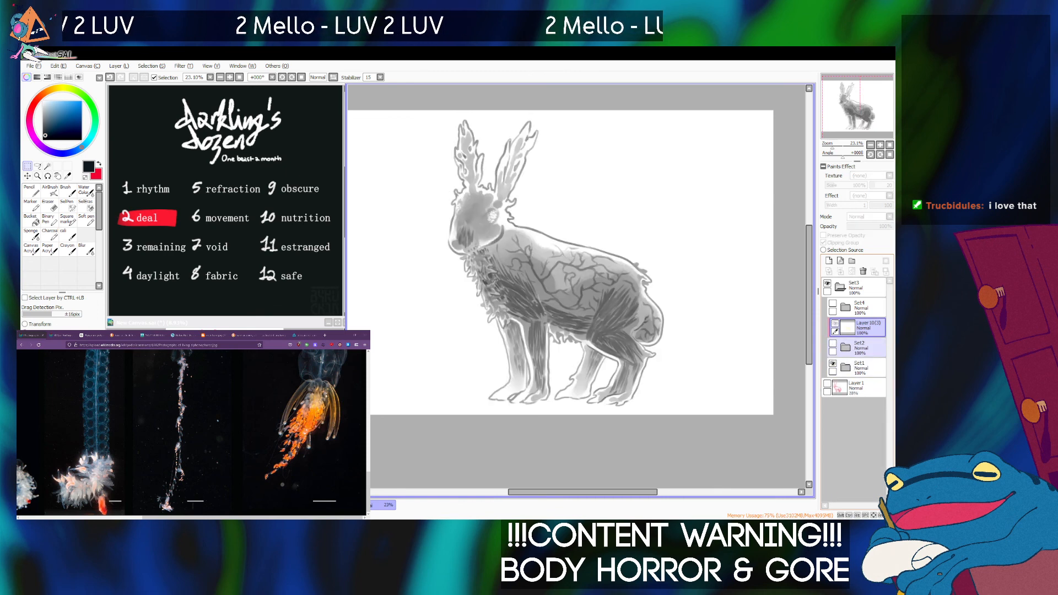
Place the vein copy at the top of Set1 without clipping and desaturate it to a light grey.
{"action": "left_click", "coordinate": [846, 368]}
{"action": "left_click_drag", "start_coordinate": [867, 328], "coordinate": [867, 379]}
{"action": "left_click", "coordinate": [824, 243]}
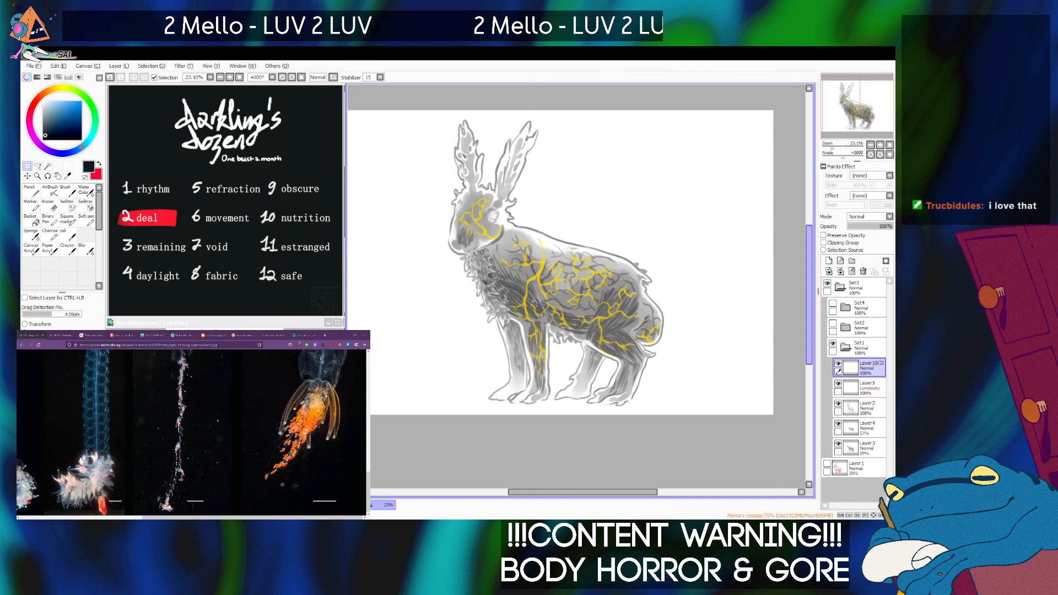
{"action": "left_click", "coordinate": [201, 77]}
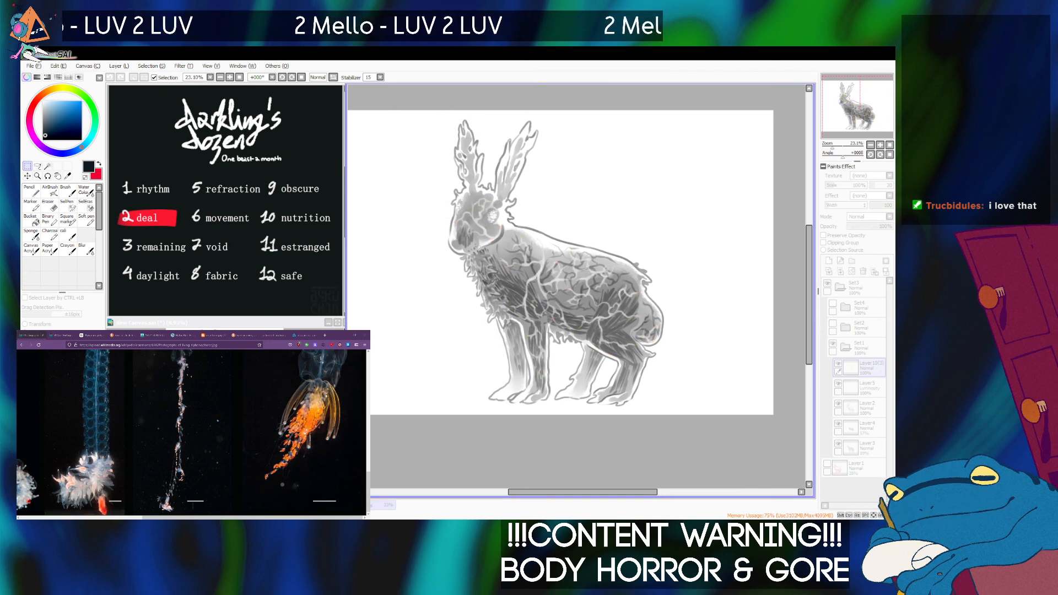
{"action": "key", "text": "Return"}
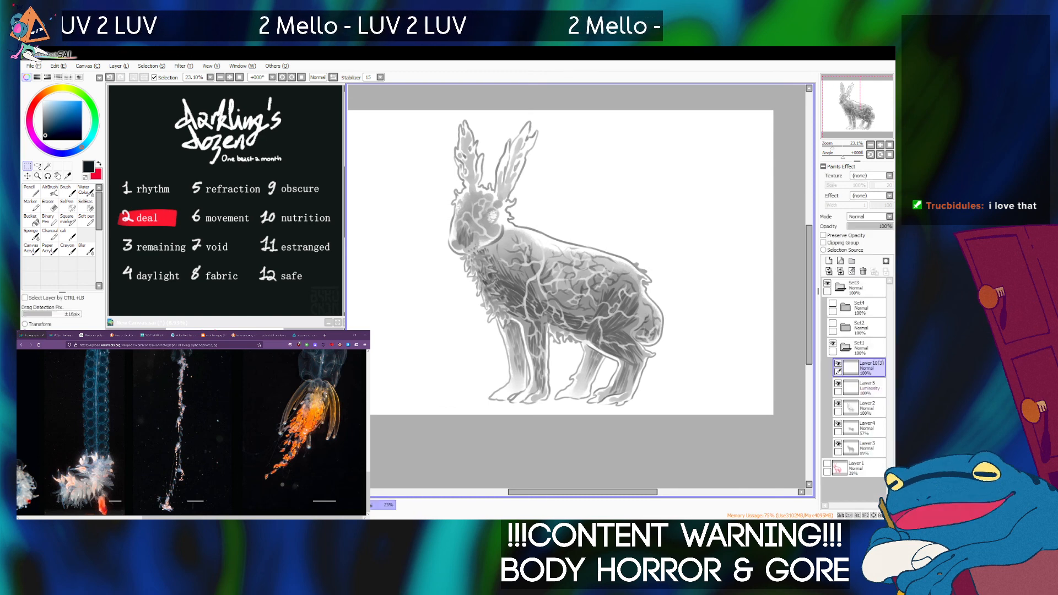
Collapse Set1 and narrow the canvas to trim the empty margins on both sides of the hare.
{"action": "left_click", "coordinate": [845, 348]}
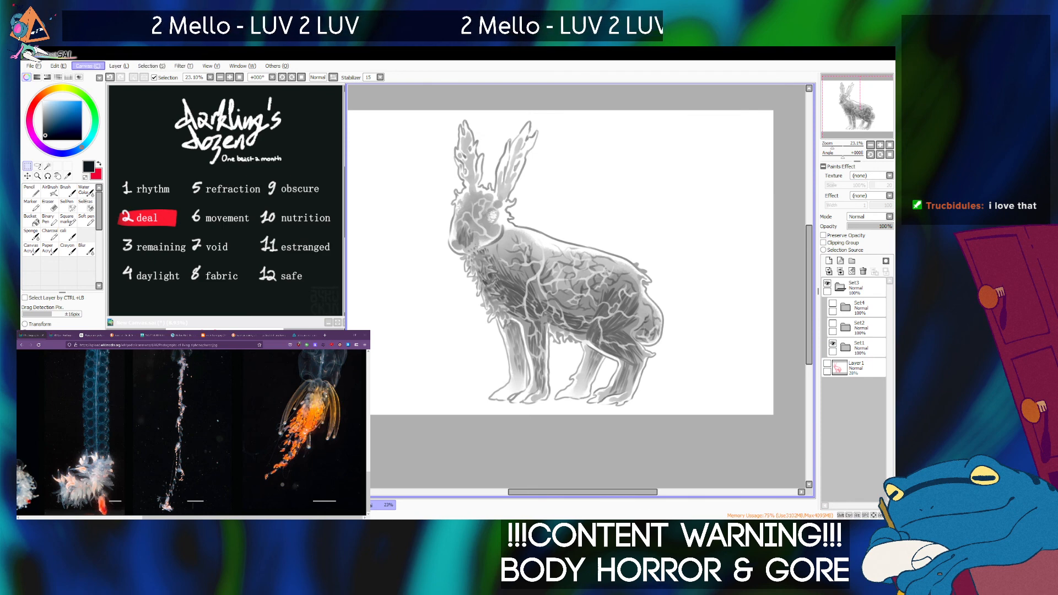
{"action": "left_click", "coordinate": [104, 84]}
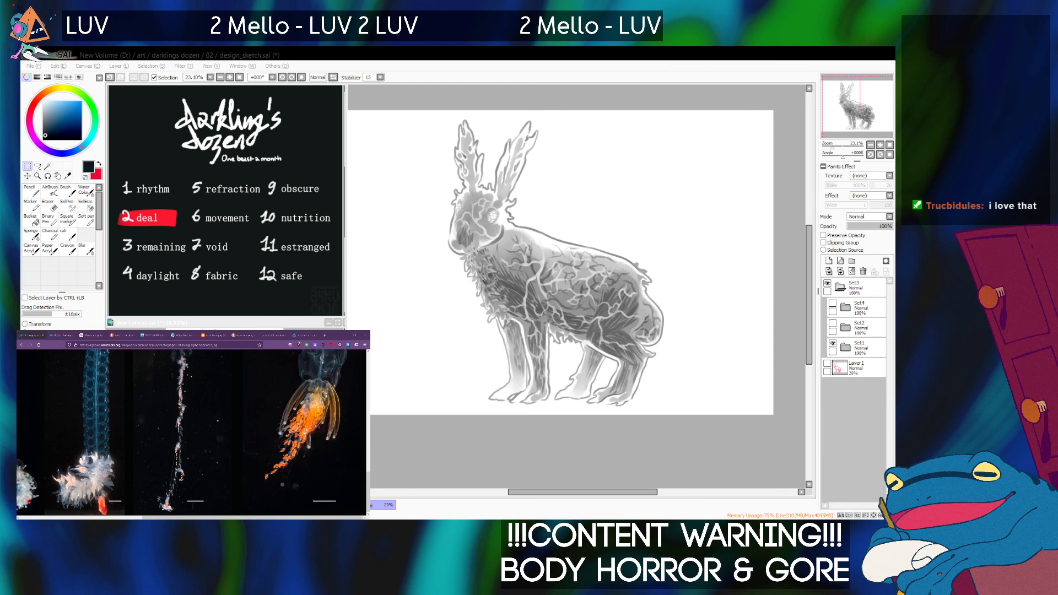
{"action": "key", "text": "Return"}
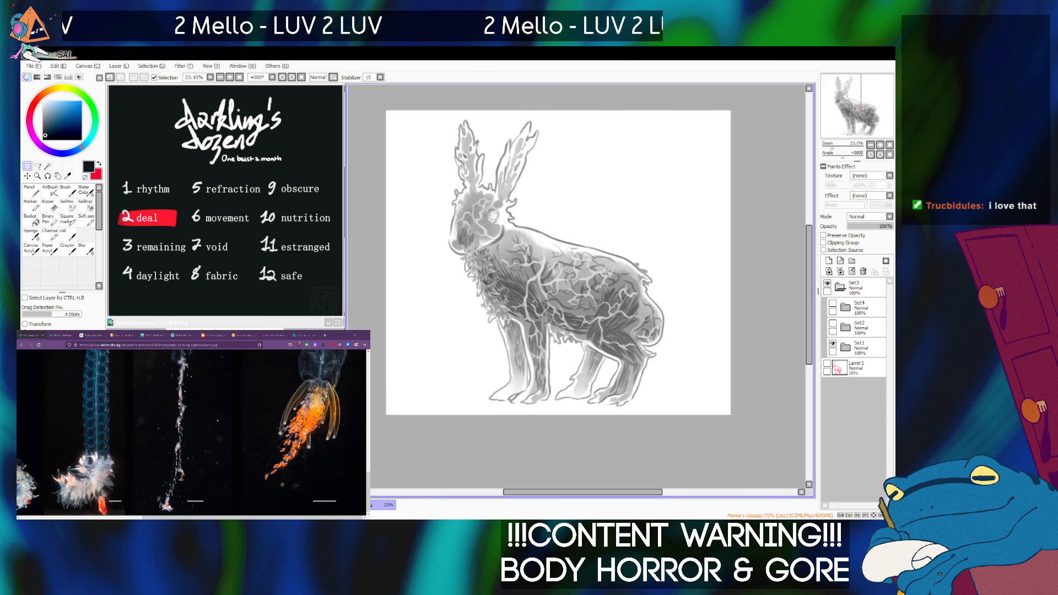
Bring up the Mermaid Rabbitform notes document, move its window beside the hare, and return to the hare drawing.
{"action": "key", "text": "ctrl"}
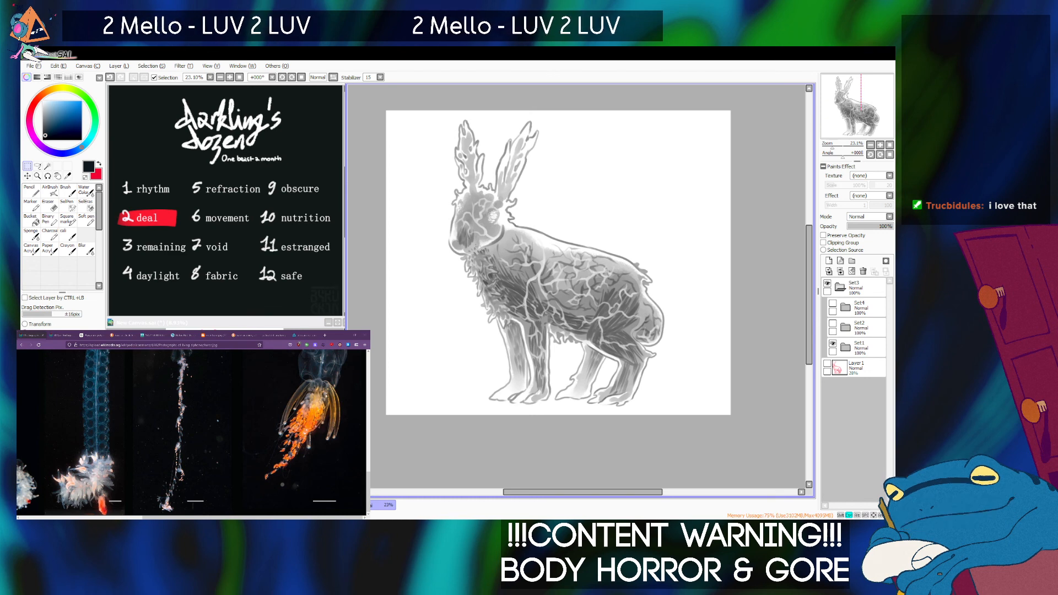
{"action": "key", "text": "ctrl+Tab"}
{"action": "left_click_drag", "start_coordinate": [232, 319], "coordinate": [699, 83]}
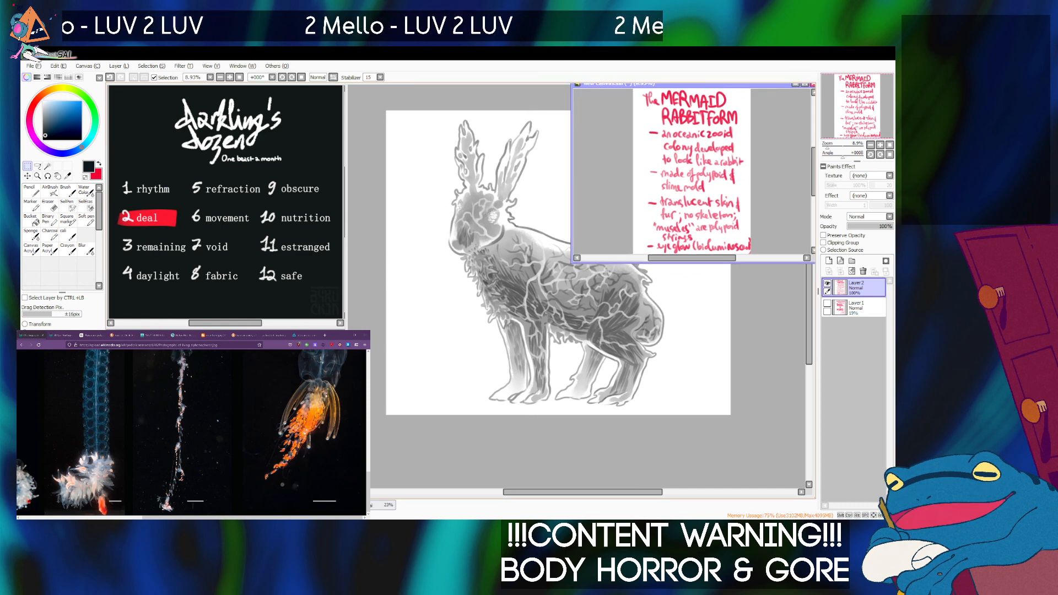
{"action": "key", "text": "ctrl+Tab"}
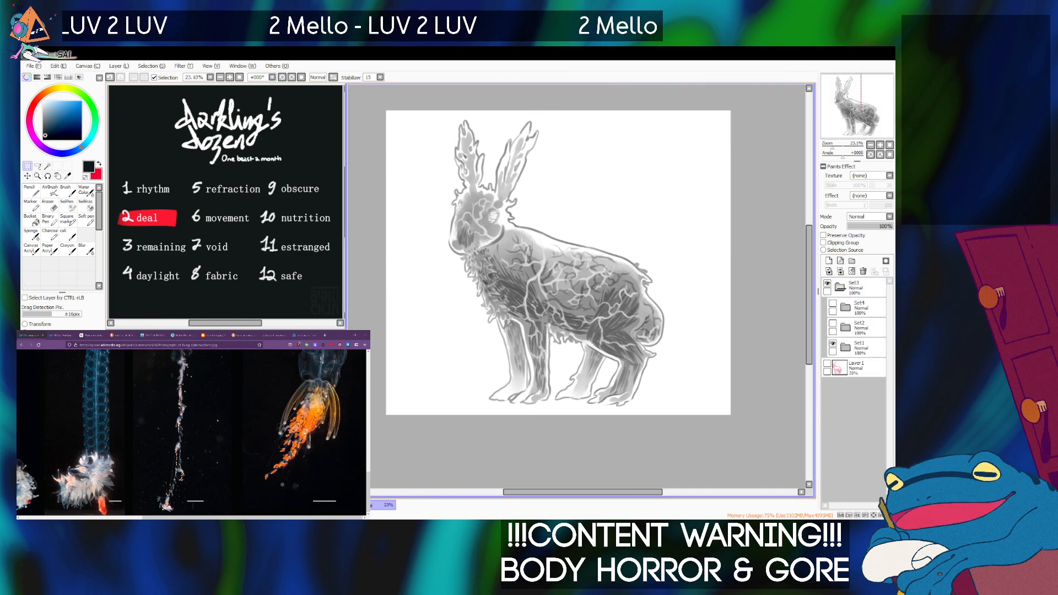
Collapse Set3, fit the hare below the notes, and enlarge the Mermaid Rabbitform notes window and its view.
{"action": "left_click", "coordinate": [840, 287]}
{"action": "left_click", "coordinate": [861, 288]}
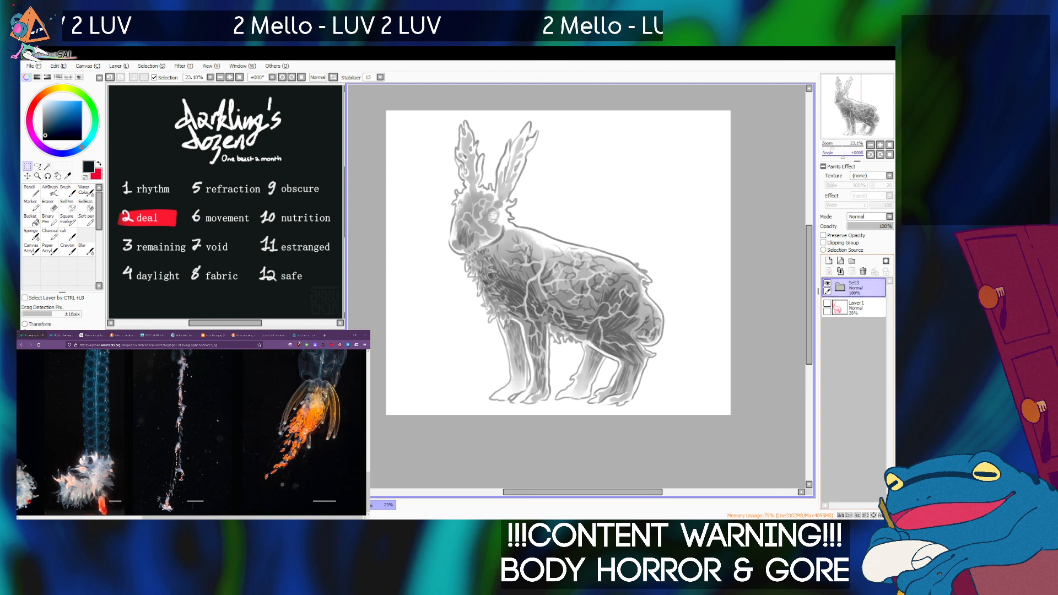
{"action": "left_click", "coordinate": [871, 145]}
{"action": "left_click_drag", "start_coordinate": [831, 146], "coordinate": [832, 146]}
{"action": "left_click_drag", "start_coordinate": [861, 111], "coordinate": [864, 93]}
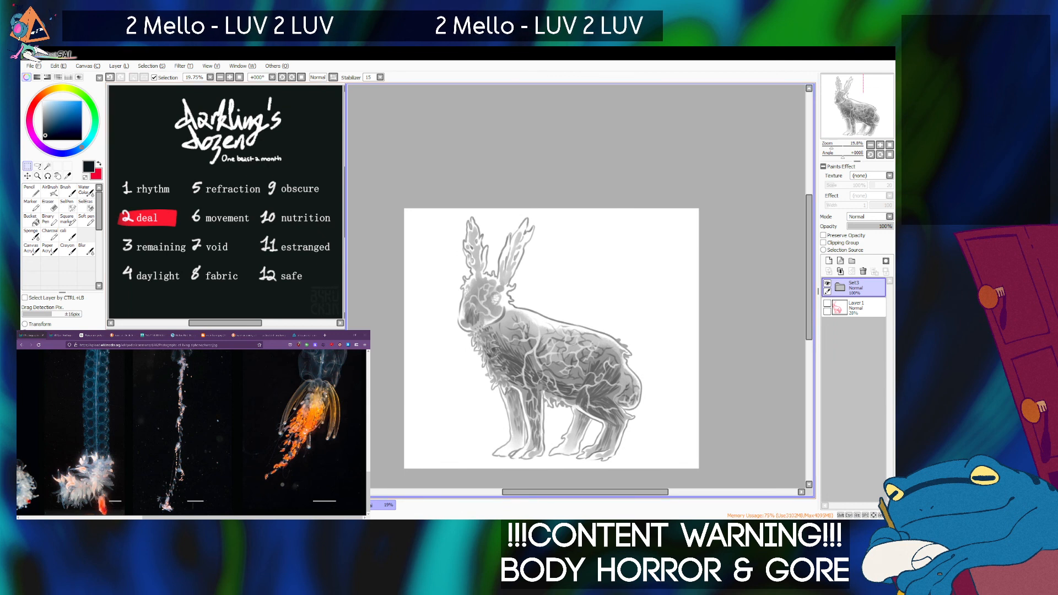
{"action": "key", "text": "ctrl+Tab"}
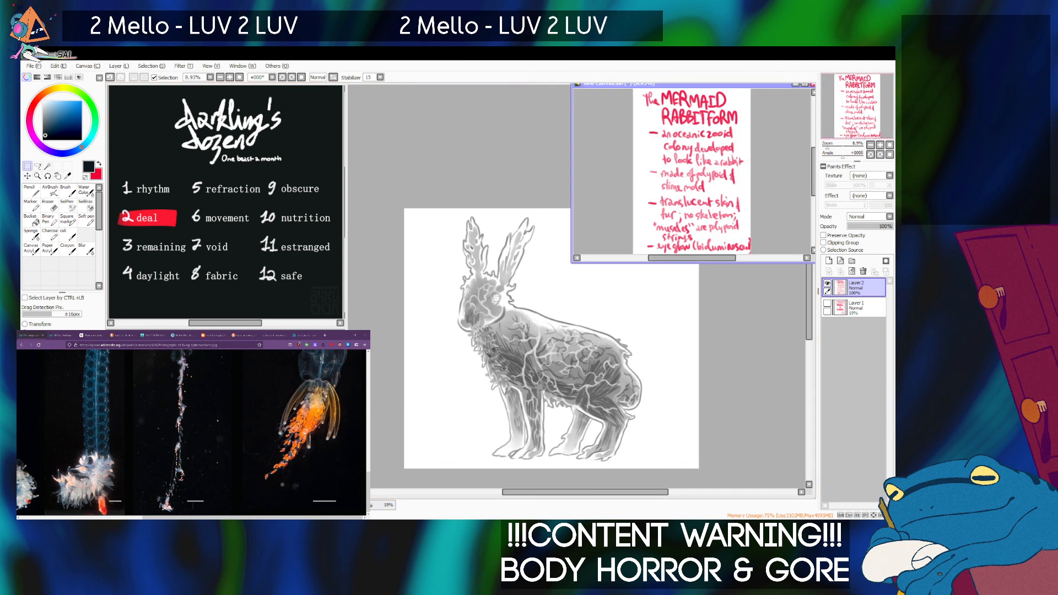
{"action": "left_click_drag", "start_coordinate": [572, 262], "coordinate": [551, 299]}
{"action": "left_click_drag", "start_coordinate": [828, 147], "coordinate": [829, 147]}
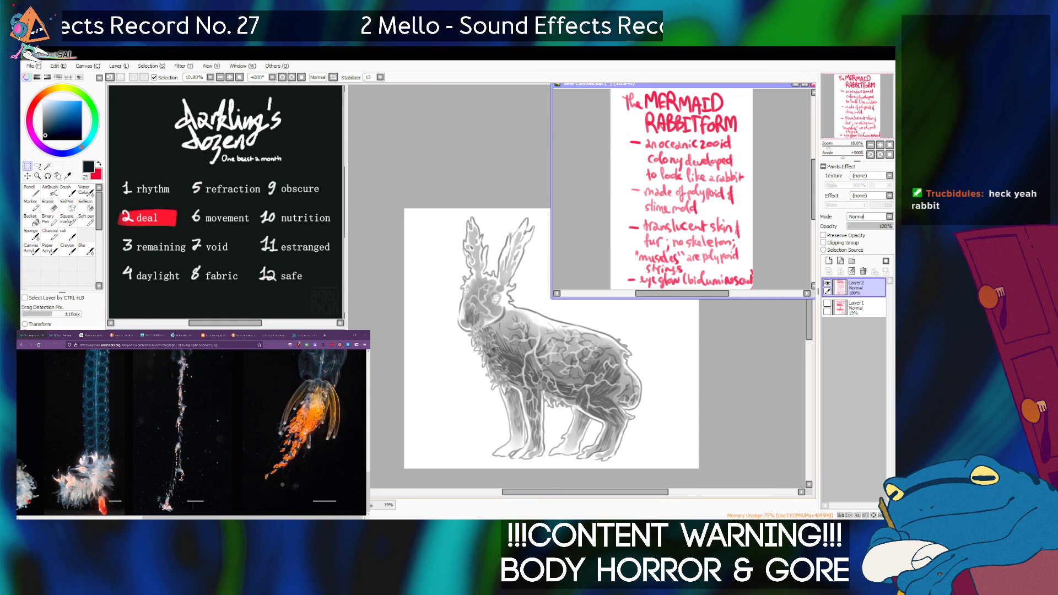
Show the color version Set2 and hide the grayscale Set1, returning to the Mermaid Rabbitform notes.
{"action": "left_click", "coordinate": [744, 364]}
{"action": "left_click", "coordinate": [840, 287]}
{"action": "left_click", "coordinate": [833, 323]}
{"action": "left_click", "coordinate": [832, 344]}
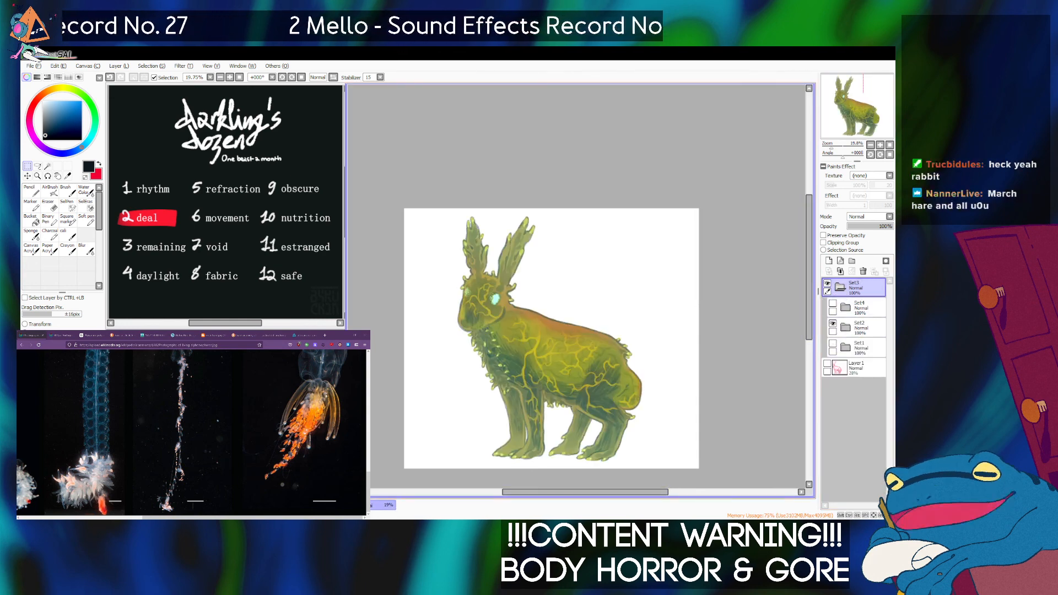
{"action": "key", "text": "ctrl+Tab"}
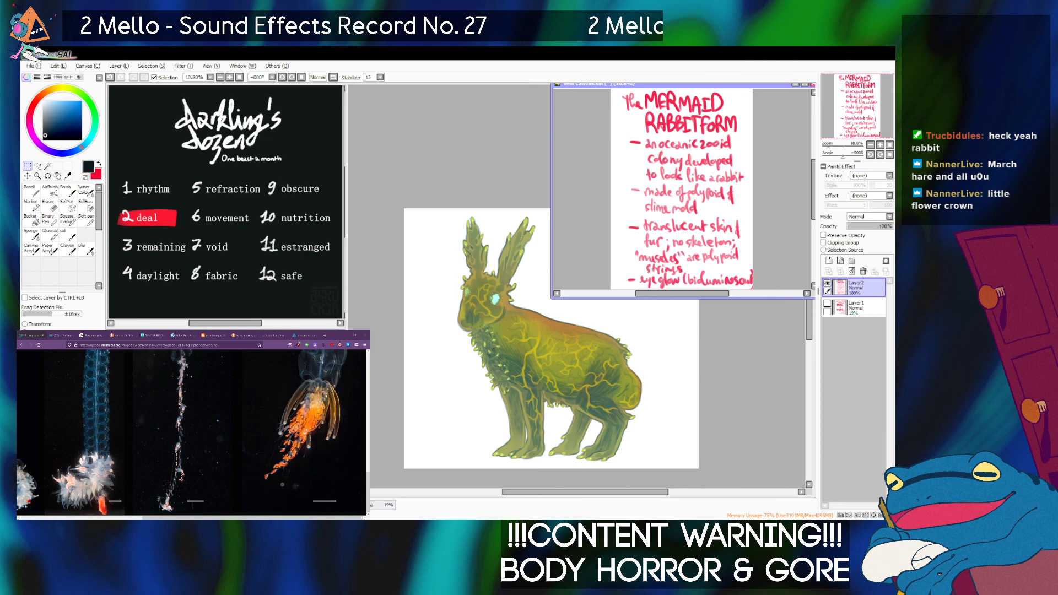
Open pycnonotus_midae.png, place its window beside the hare, and shift the hare drawing clear of it.
{"action": "left_click", "coordinate": [33, 66]}
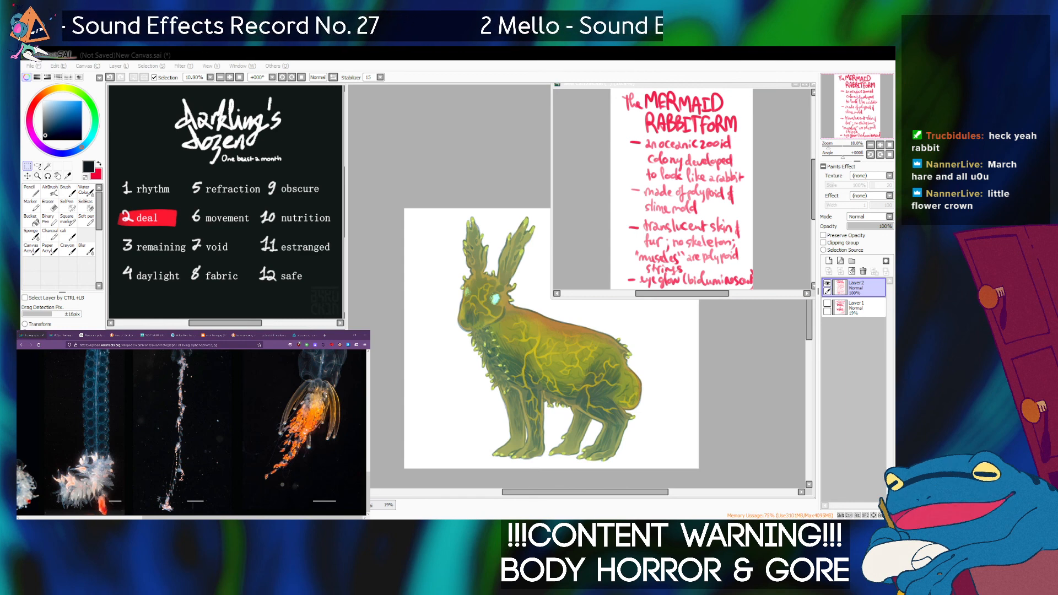
{"action": "left_click_drag", "start_coordinate": [230, 119], "coordinate": [733, 169]}
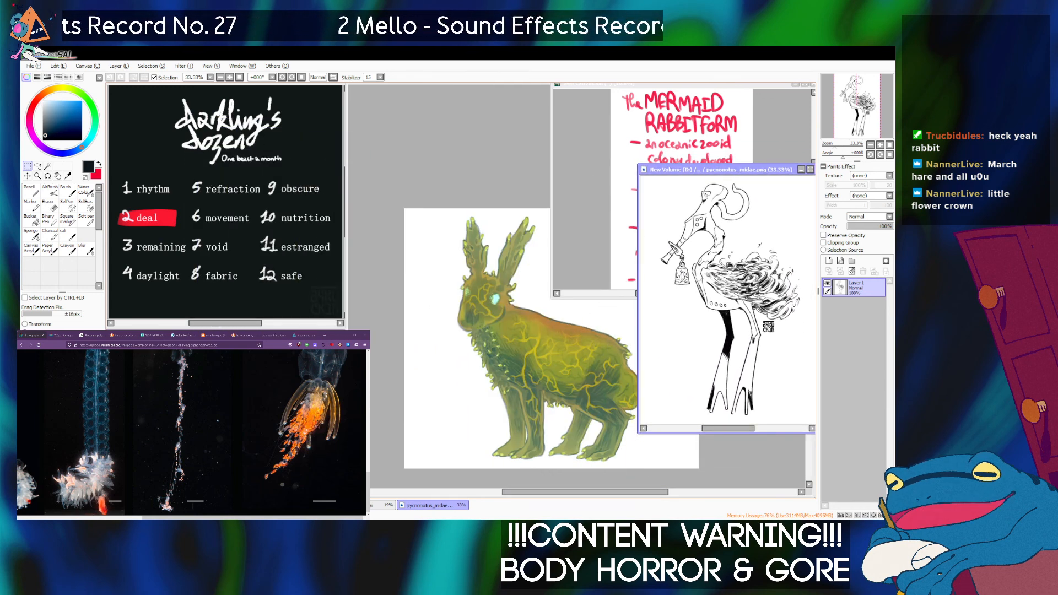
{"action": "left_click", "coordinate": [585, 492]}
{"action": "left_click_drag", "start_coordinate": [584, 492], "coordinate": [599, 492]}
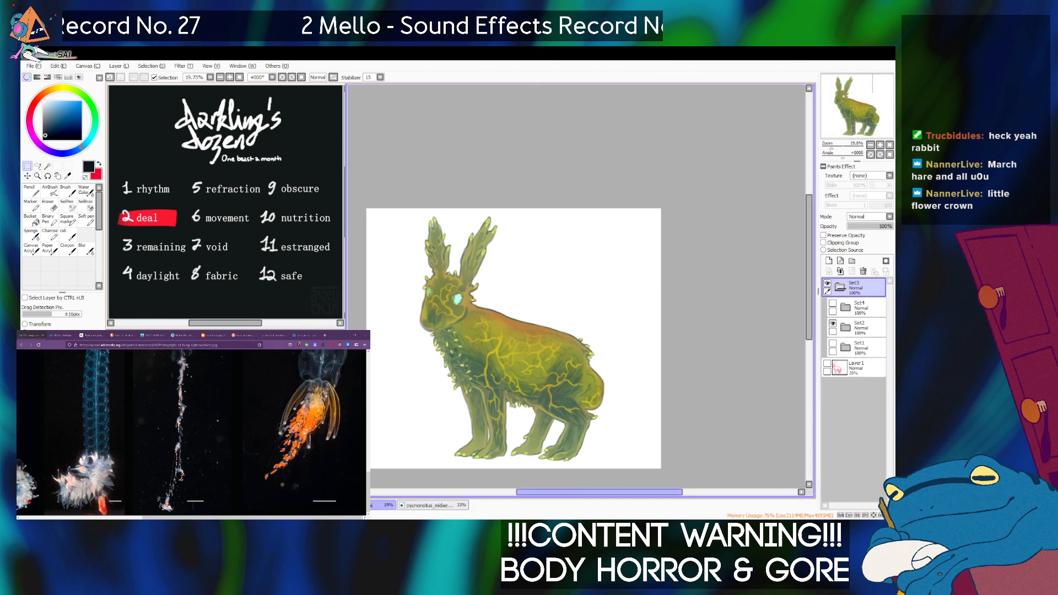
{"action": "left_click", "coordinate": [433, 505]}
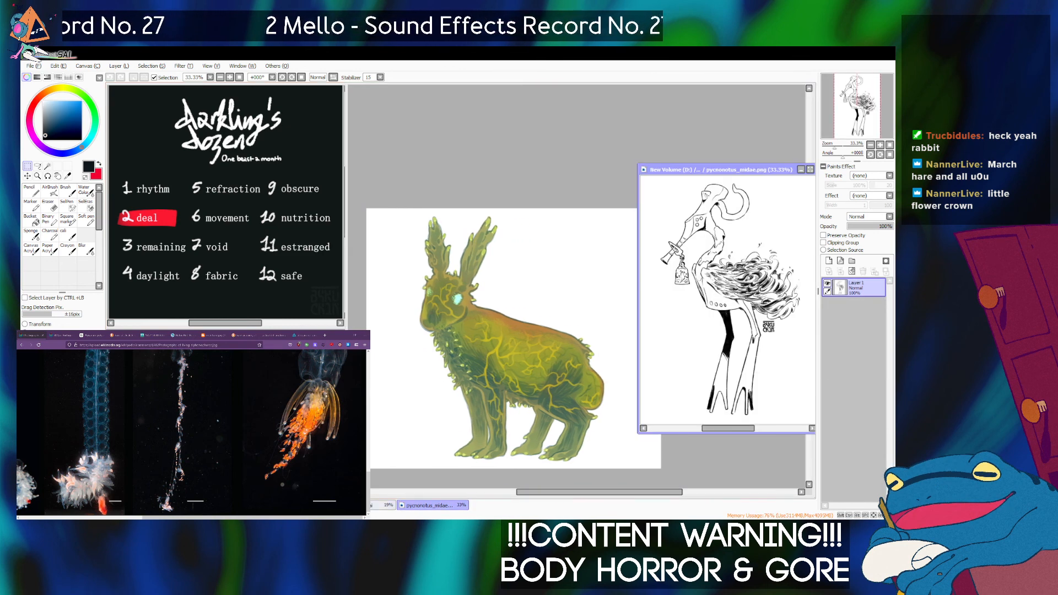
Bring the Mermaid Rabbitform notes back in front of the hare, with the pycnonotus_midae.png drawing on top.
{"action": "key", "text": "ctrl+Tab"}
{"action": "left_click", "coordinate": [433, 506]}
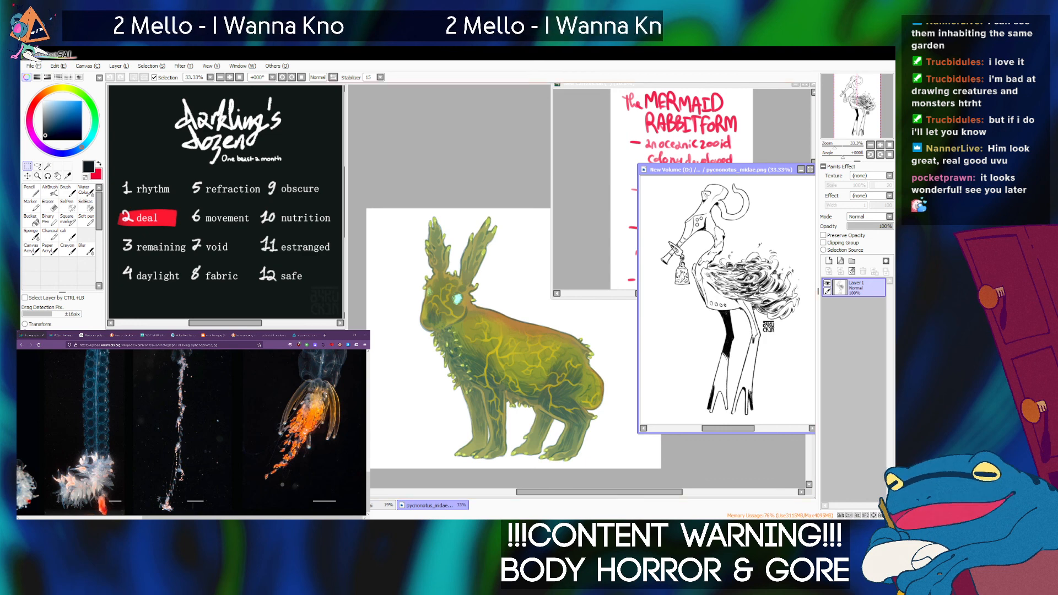
{"action": "key", "text": "alt+Tab"}
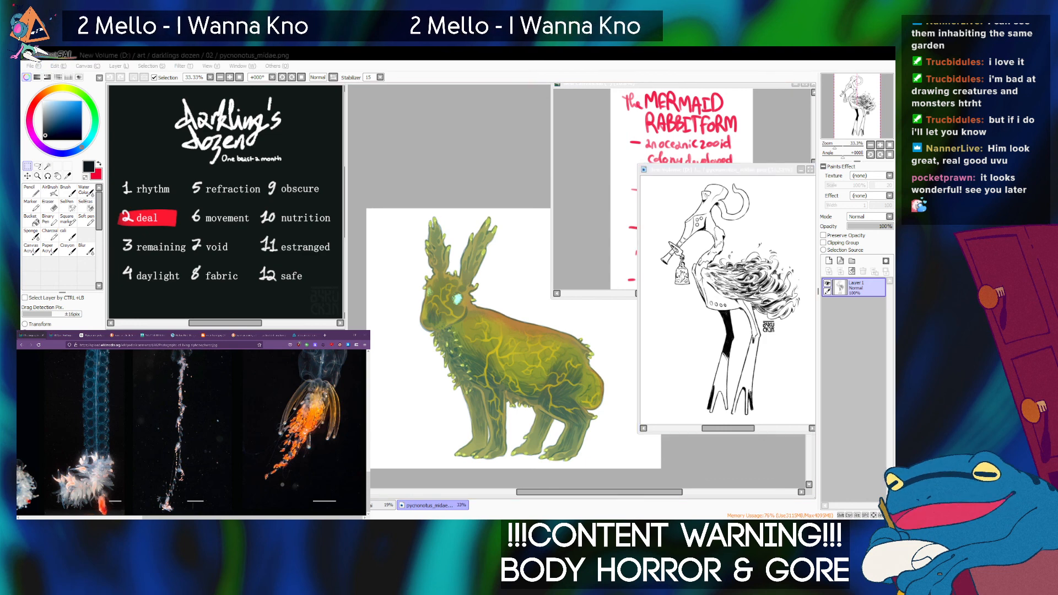